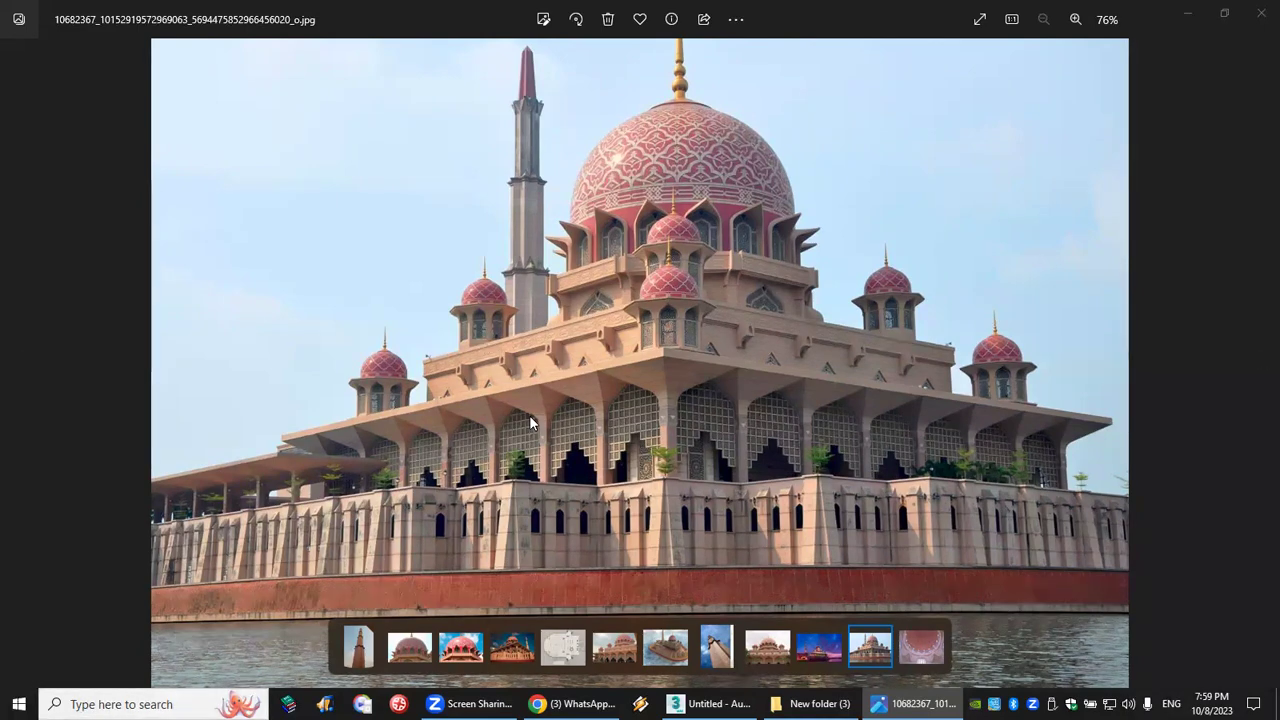
Step: Examine the stepped lattice screens beneath the mosque's arches in the reference photo
ctrl+scroll(642, 463, up, 3)
ctrl+scroll(642, 463, up, 4)
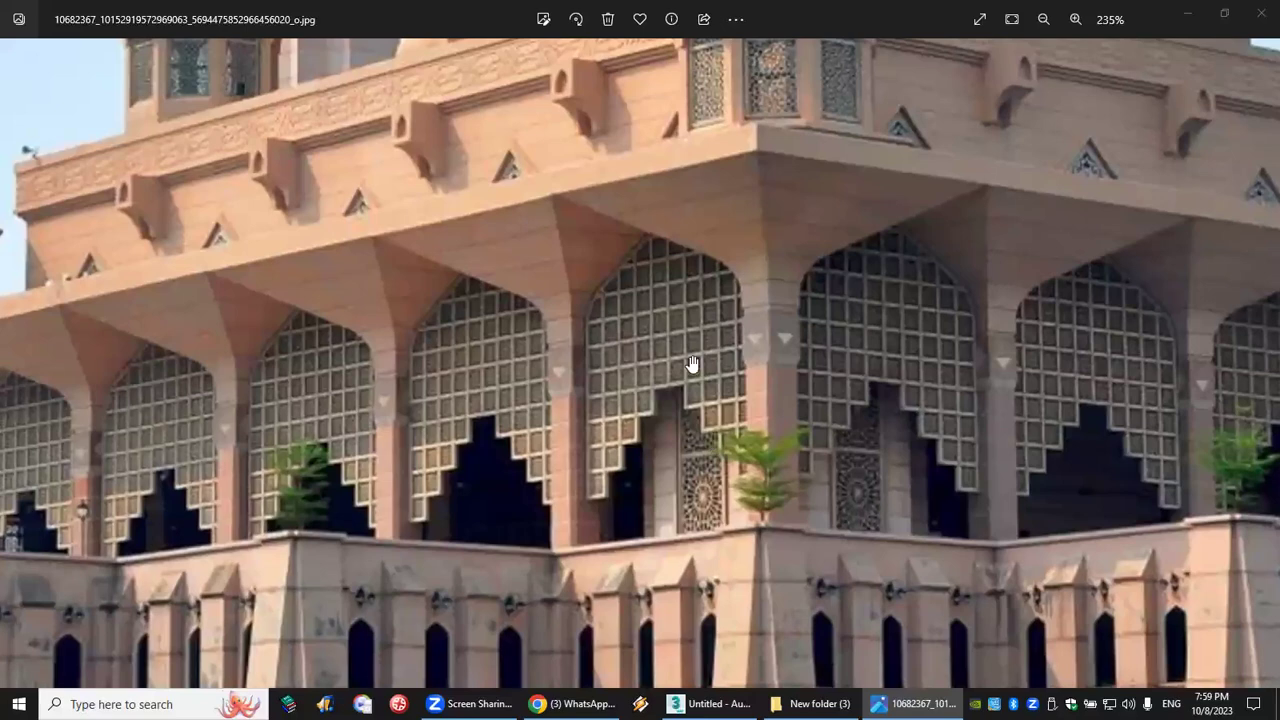
ctrl+scroll(689, 366, up, 2)
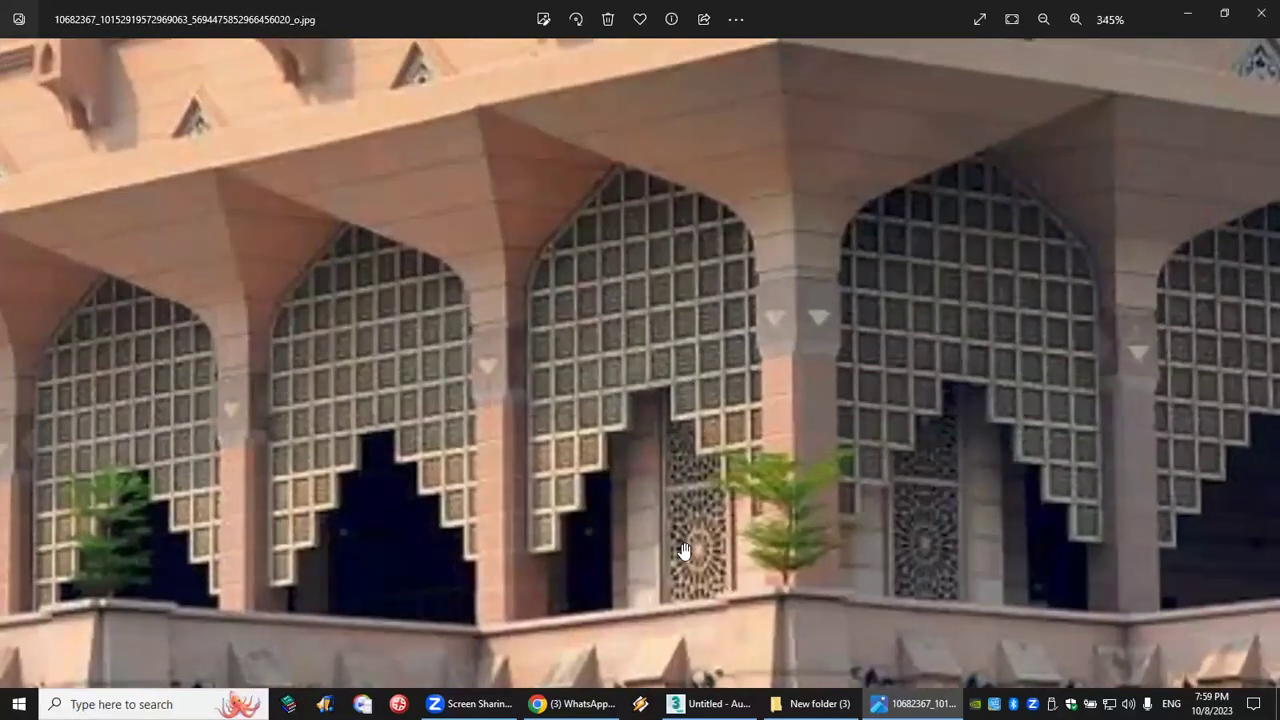
Step: Switch to 3ds Max and enlarge the Front viewport to fill the workspace
key(alt+Tab)
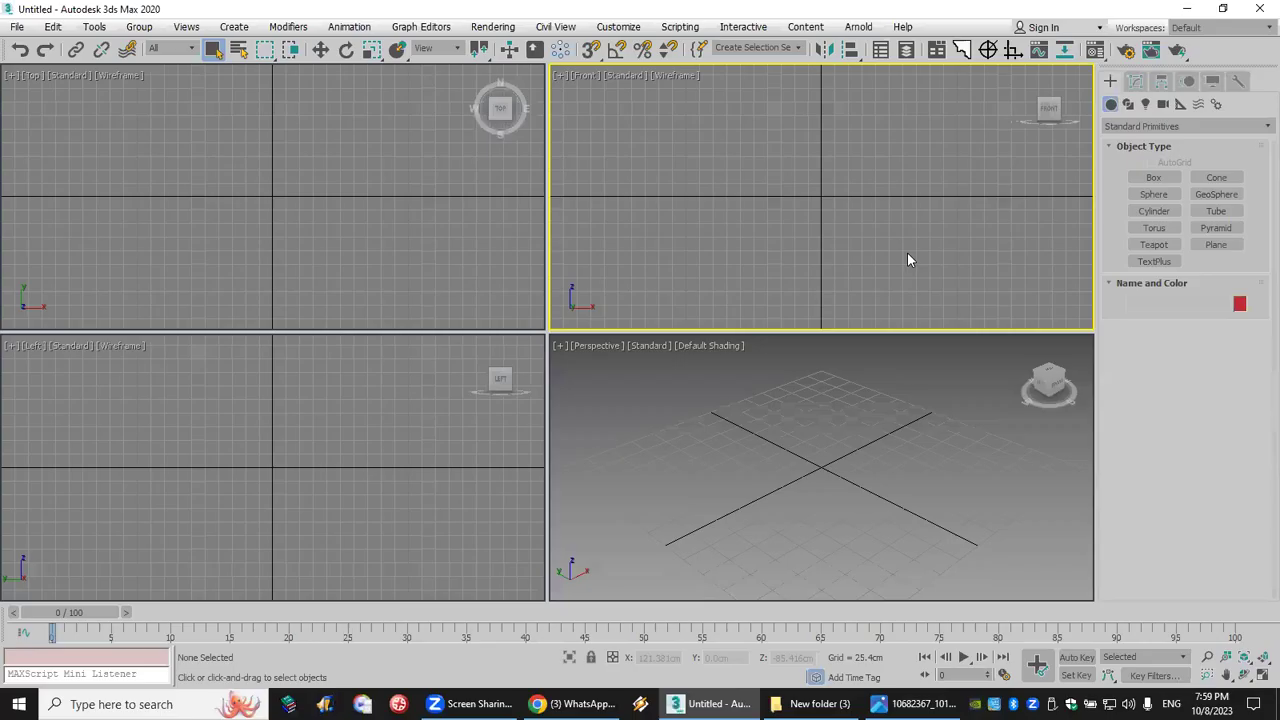
click(1259, 677)
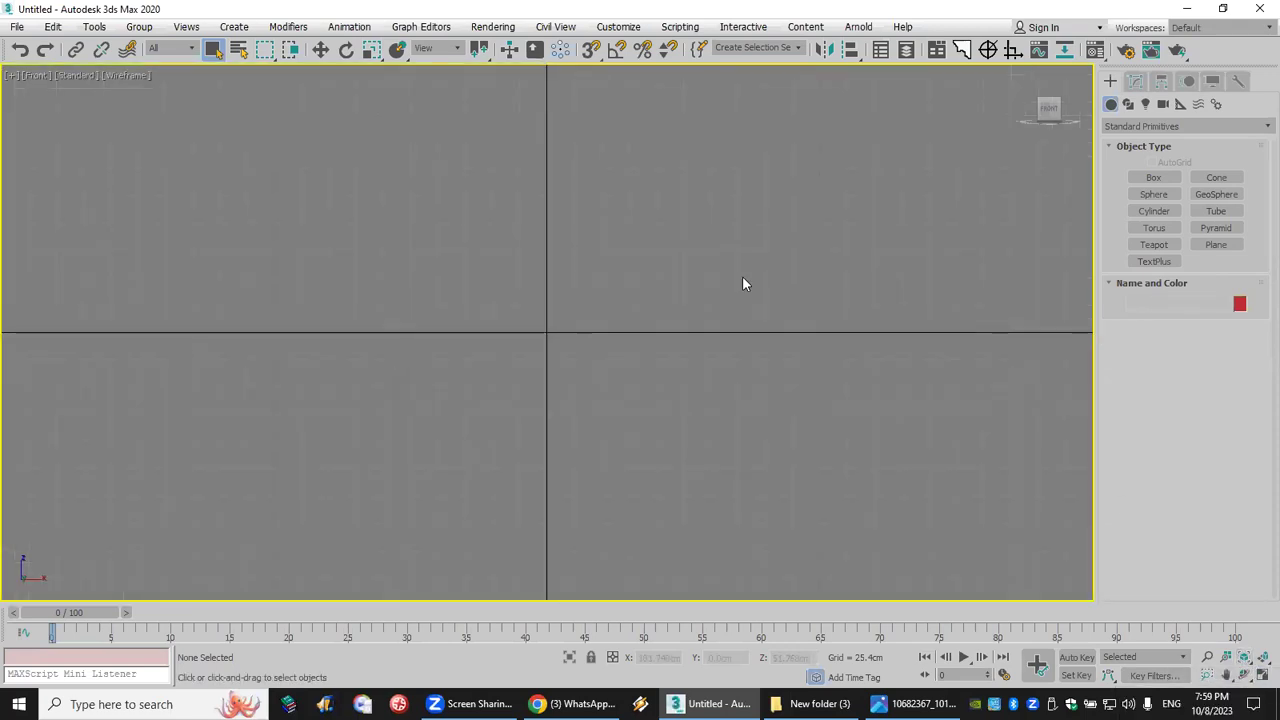
scroll(690, 230, up, 3)
middle_drag(654, 244, 651, 323)
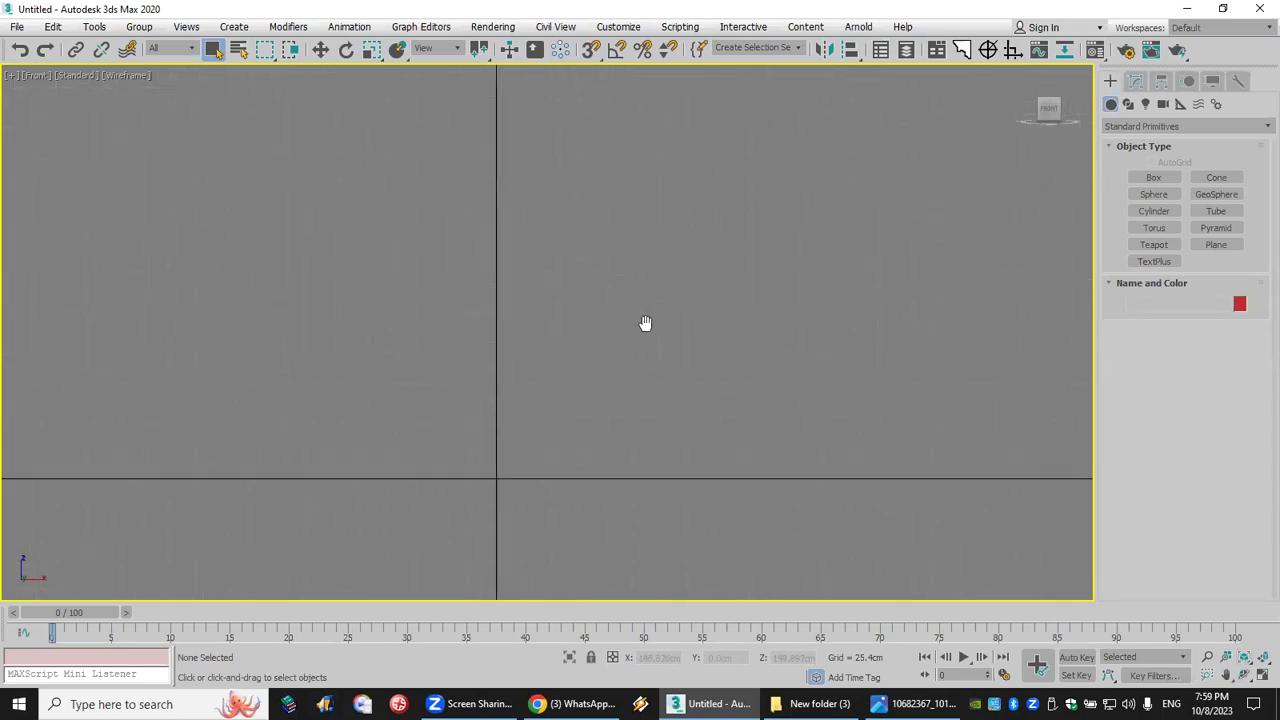
Step: Turn on snapping with Grid Points and Vertex enabled, ready for drawing splines
click(1127, 104)
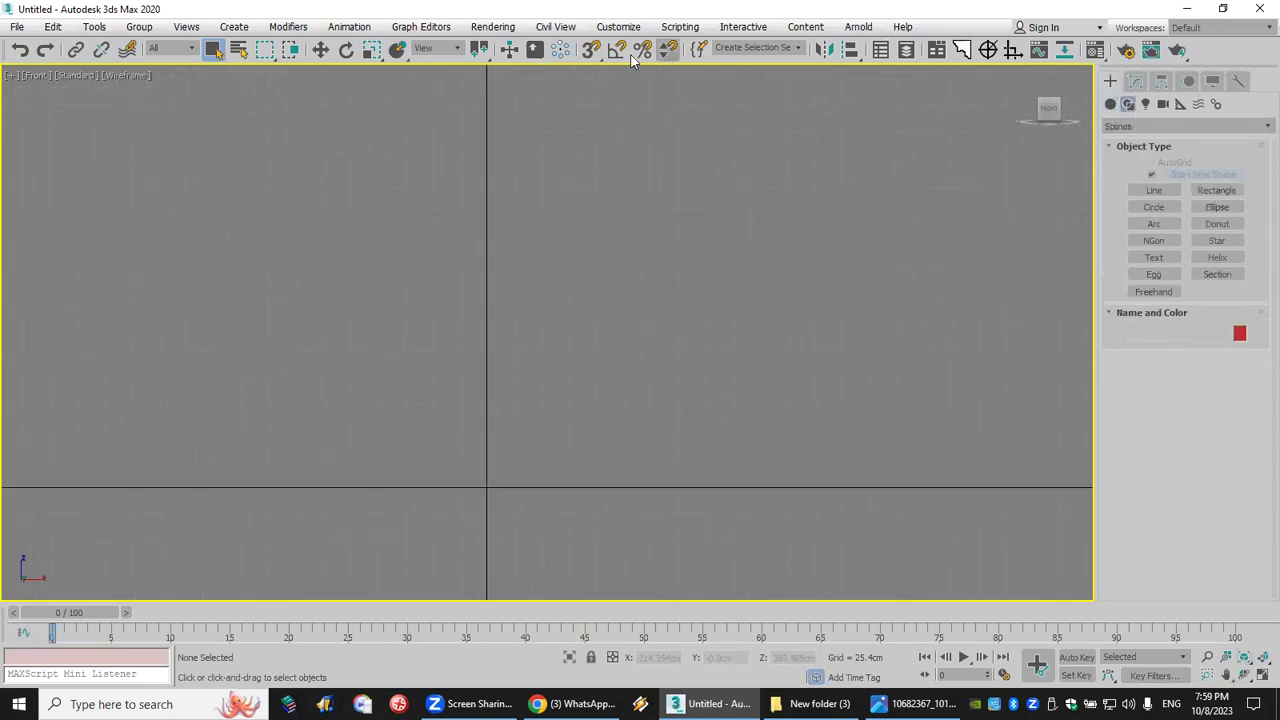
click(588, 52)
right_click(587, 54)
click(572, 305)
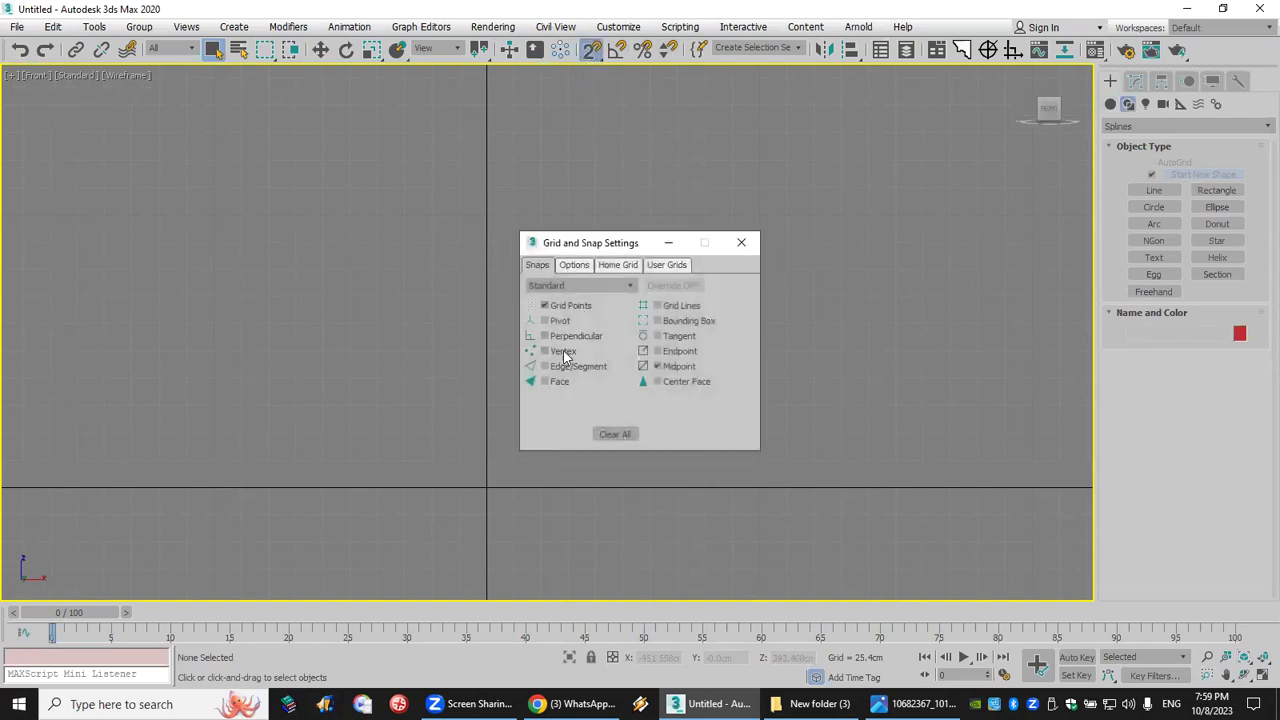
click(741, 244)
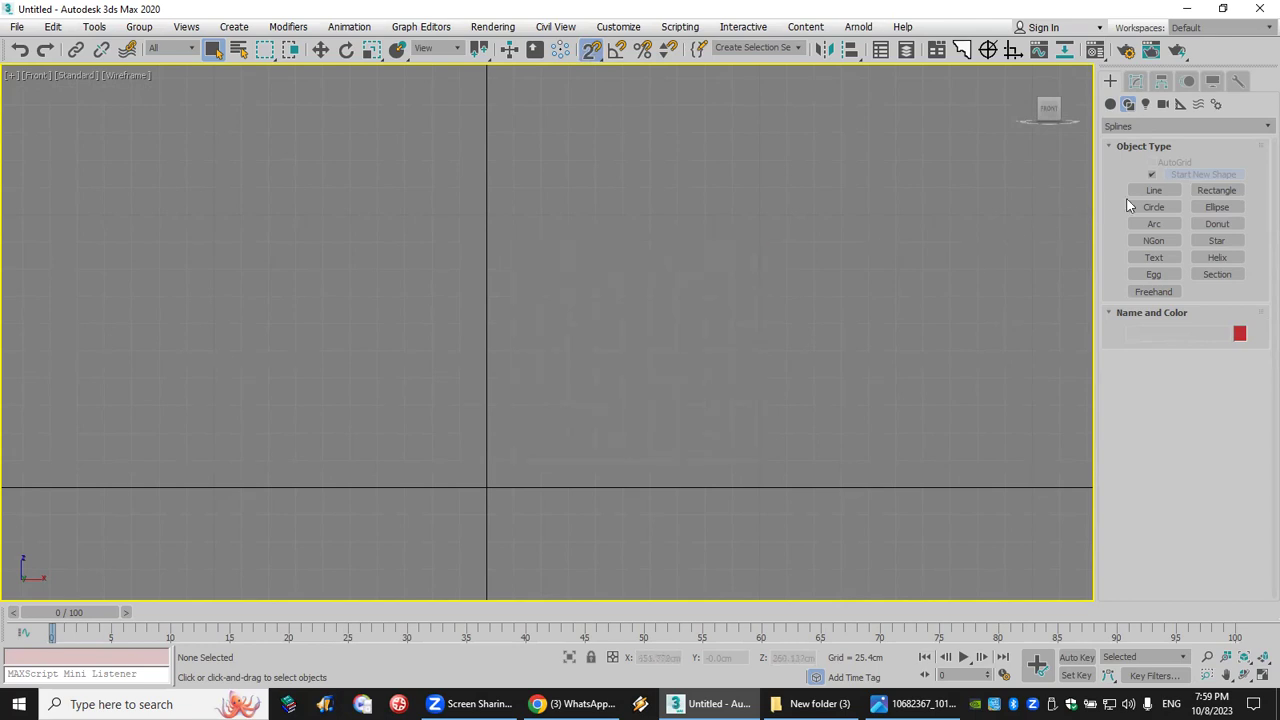
Step: Start a line at X 254, Z 254 cm, running horizontally to X 0 and straight down to the origin
click(1153, 190)
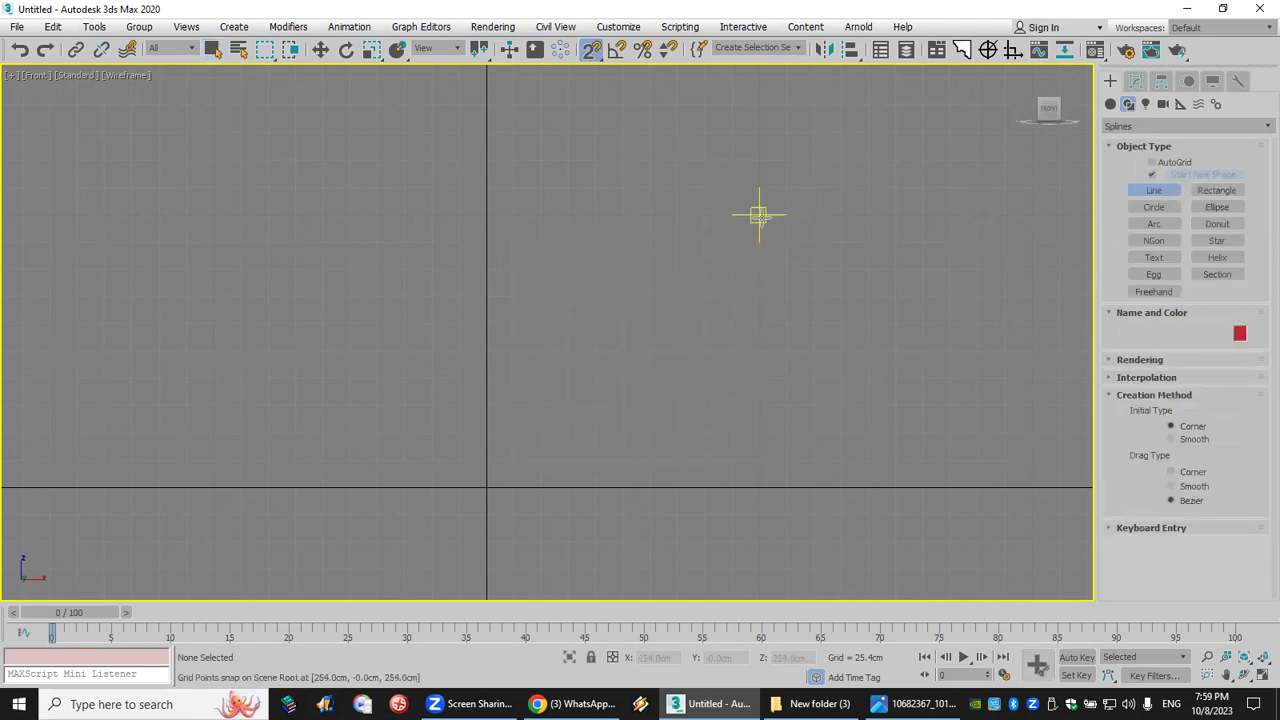
click(759, 214)
click(486, 214)
right_click(477, 265)
click(486, 214)
click(486, 487)
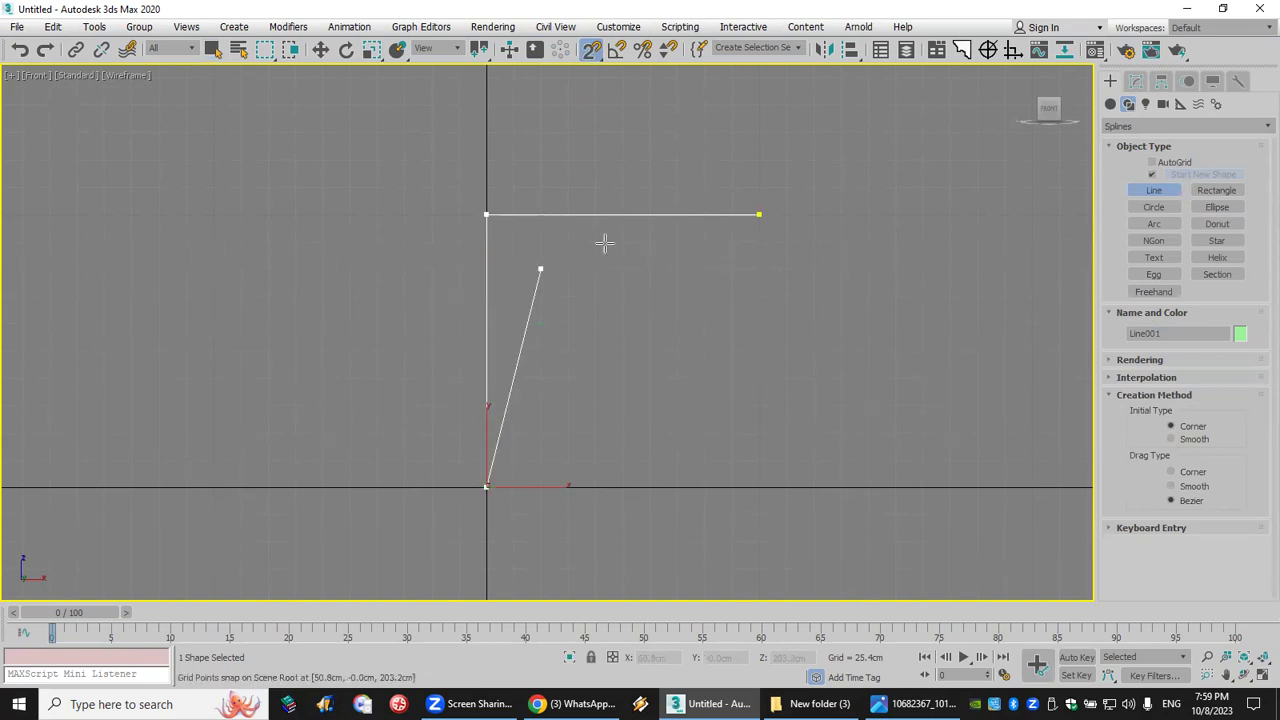
Step: Continue the line from the origin in 25.4 cm stair steps up to its start point and close the spline
scroll(515, 505, up, 2)
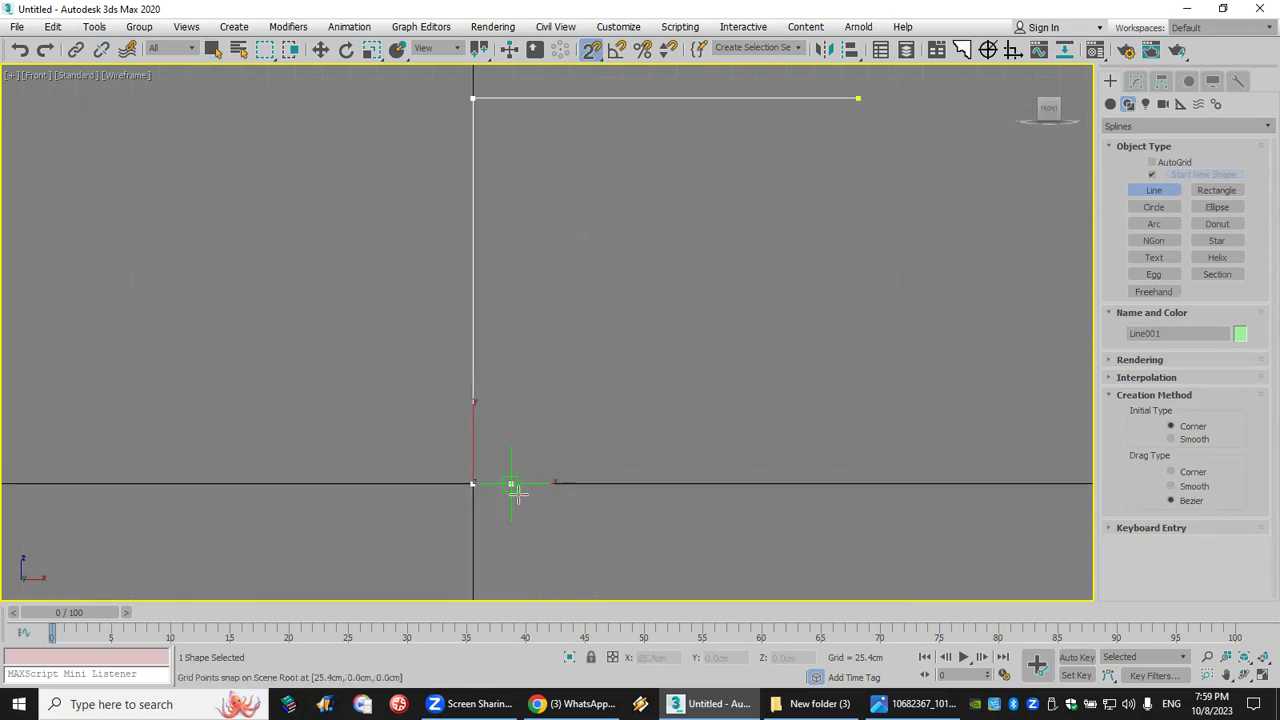
click(511, 485)
click(511, 445)
click(550, 445)
click(550, 406)
click(588, 407)
click(589, 368)
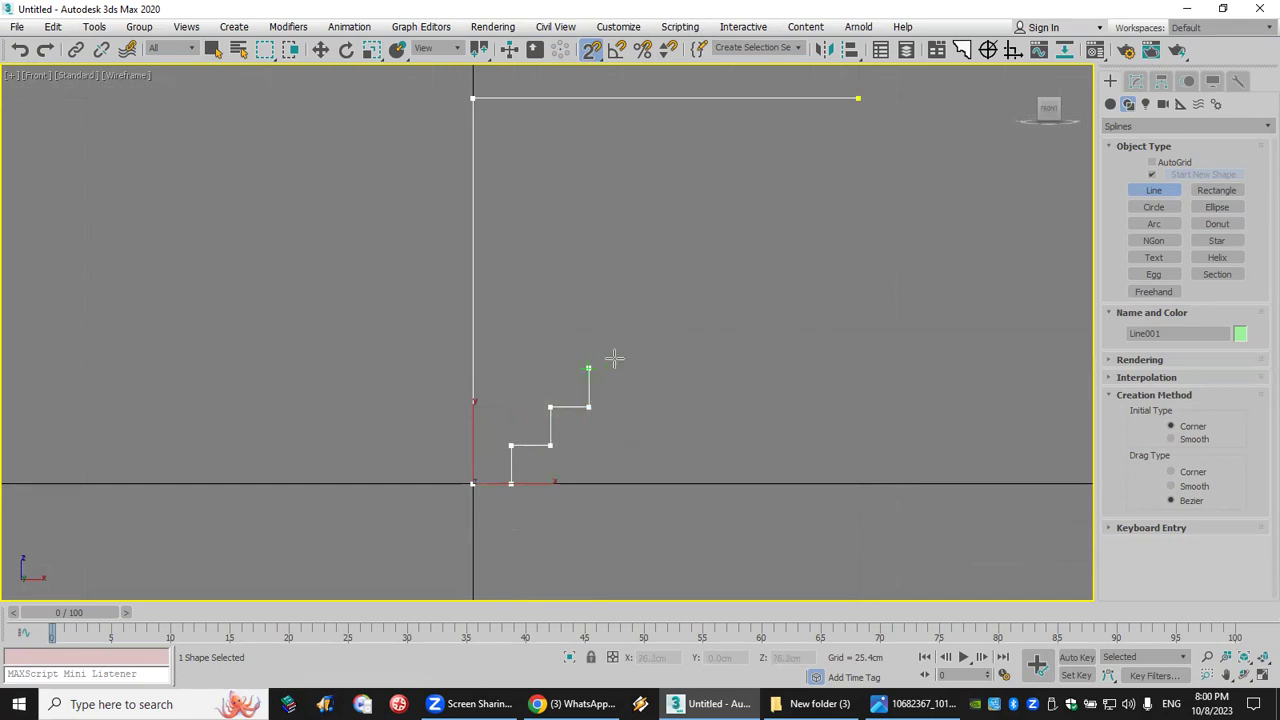
click(627, 368)
click(627, 329)
click(665, 329)
click(665, 291)
click(704, 291)
click(704, 252)
click(743, 252)
click(743, 214)
click(782, 214)
click(782, 175)
click(820, 175)
click(820, 137)
click(858, 137)
click(858, 98)
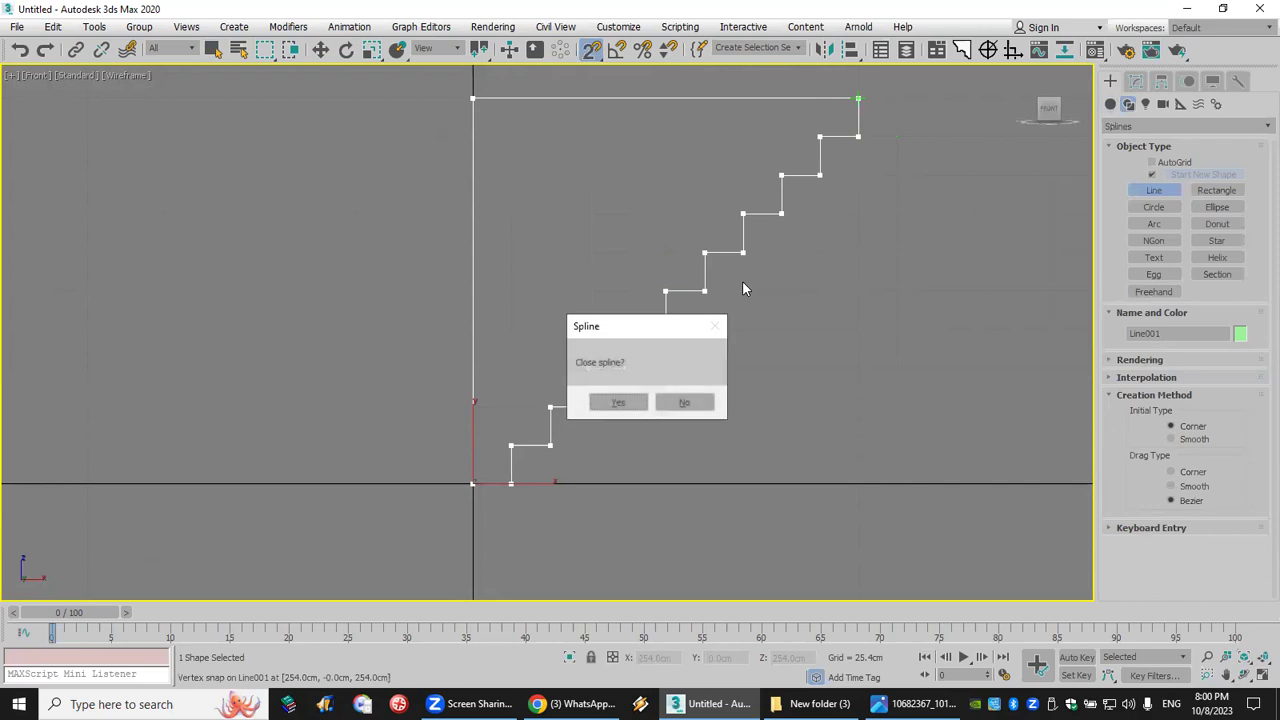
click(618, 402)
Step: Draw horizontal lines at 25.4 cm intervals from the outline's vertical edge to the corner of each stair step
middle_drag(606, 391, 586, 380)
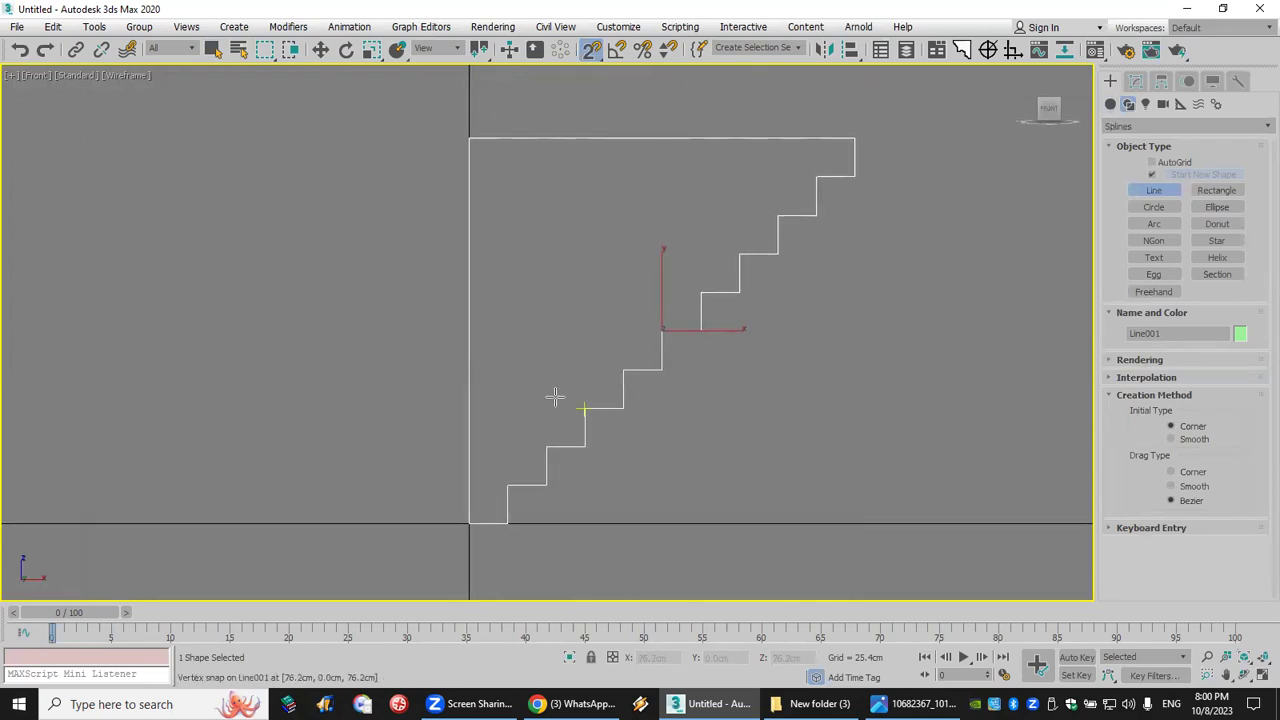
click(507, 486)
click(469, 486)
right_click(466, 460)
click(469, 447)
click(546, 446)
right_click(548, 444)
click(584, 408)
click(469, 408)
right_click(470, 385)
click(469, 369)
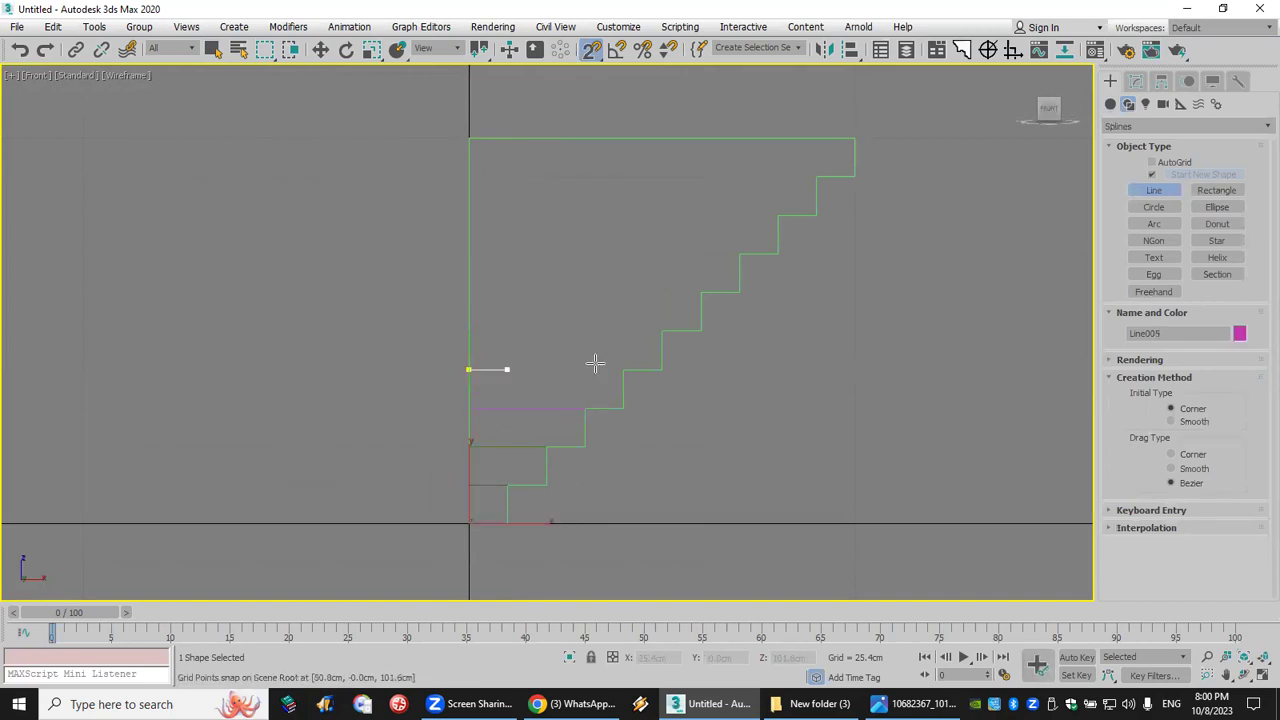
click(623, 369)
right_click(650, 340)
click(661, 331)
click(469, 331)
right_click(470, 310)
click(469, 293)
click(689, 292)
right_click(700, 286)
click(737, 251)
click(469, 251)
right_click(469, 222)
click(469, 215)
click(787, 203)
right_click(808, 174)
click(816, 177)
click(469, 177)
right_click(509, 136)
Step: Draw a vertical line at X 25.4 cm from the outline's top edge down to the lowest stair step
click(507, 139)
click(507, 486)
right_click(544, 448)
click(546, 446)
right_click(552, 150)
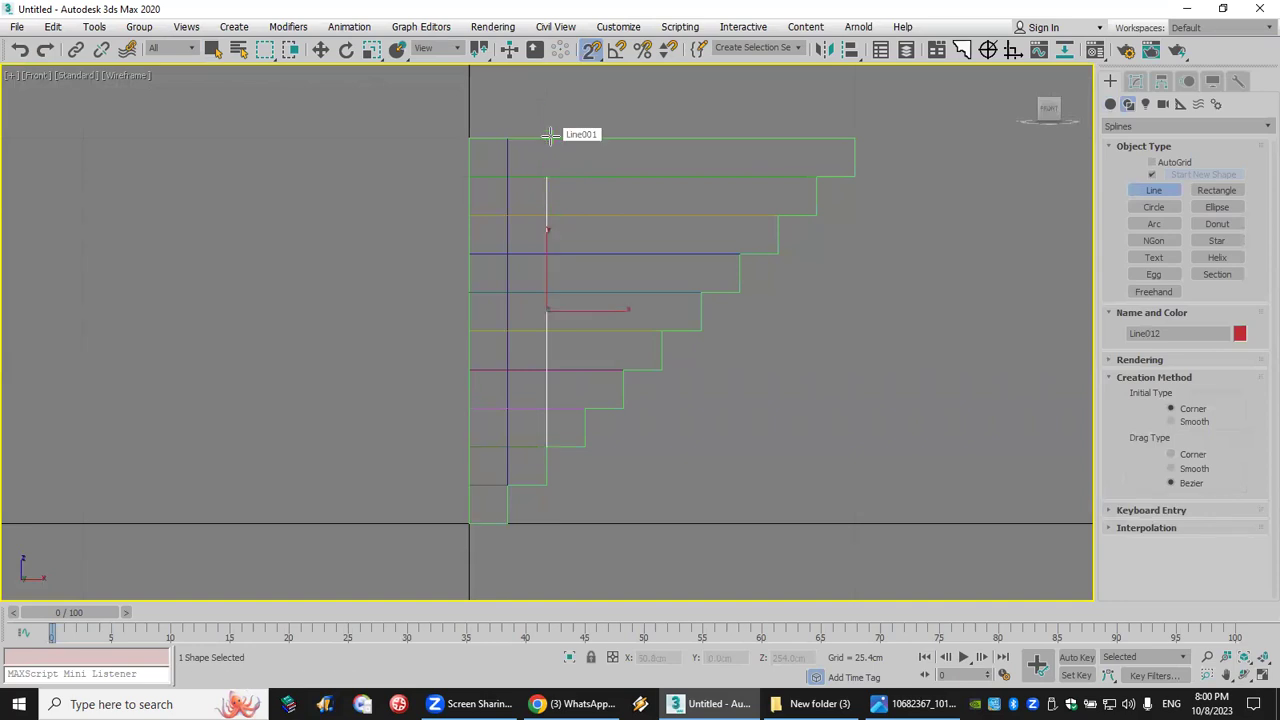
key(ctrl+z)
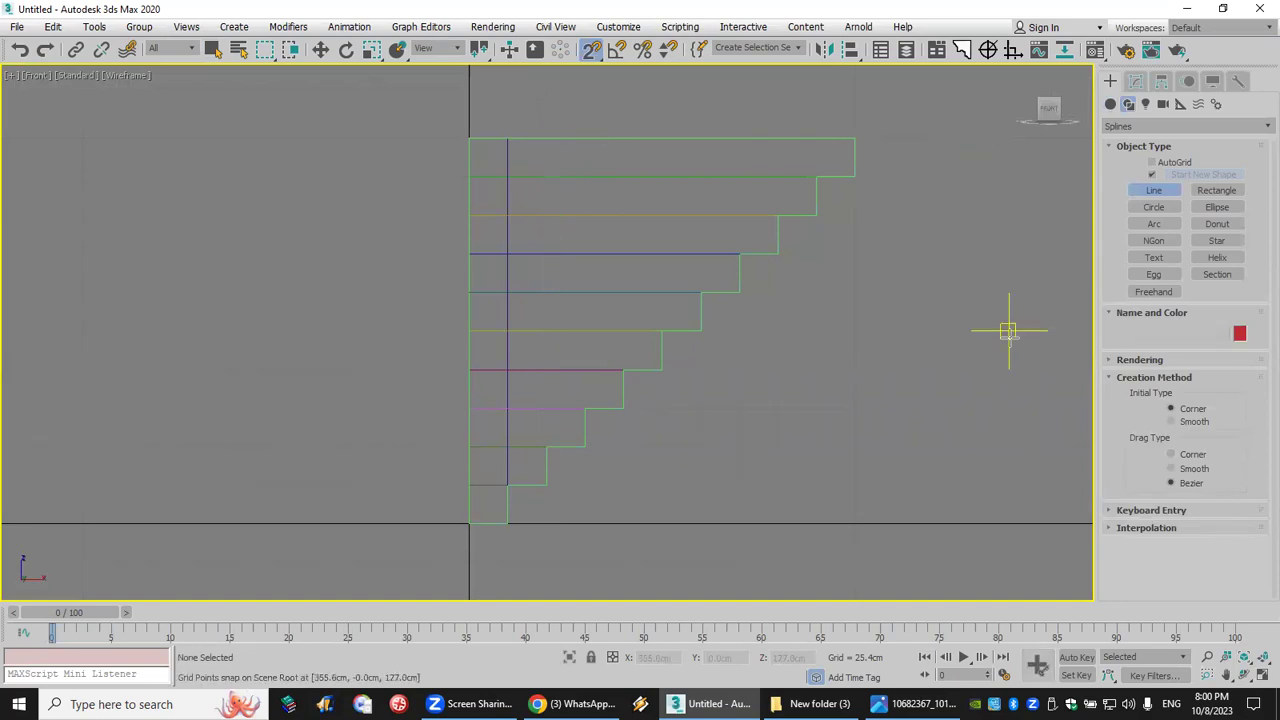
Step: Draw vertical lines at X 50.8 cm and X 76.2 cm between the top edge and their stair corners
click(546, 446)
click(546, 137)
right_click(580, 136)
click(585, 137)
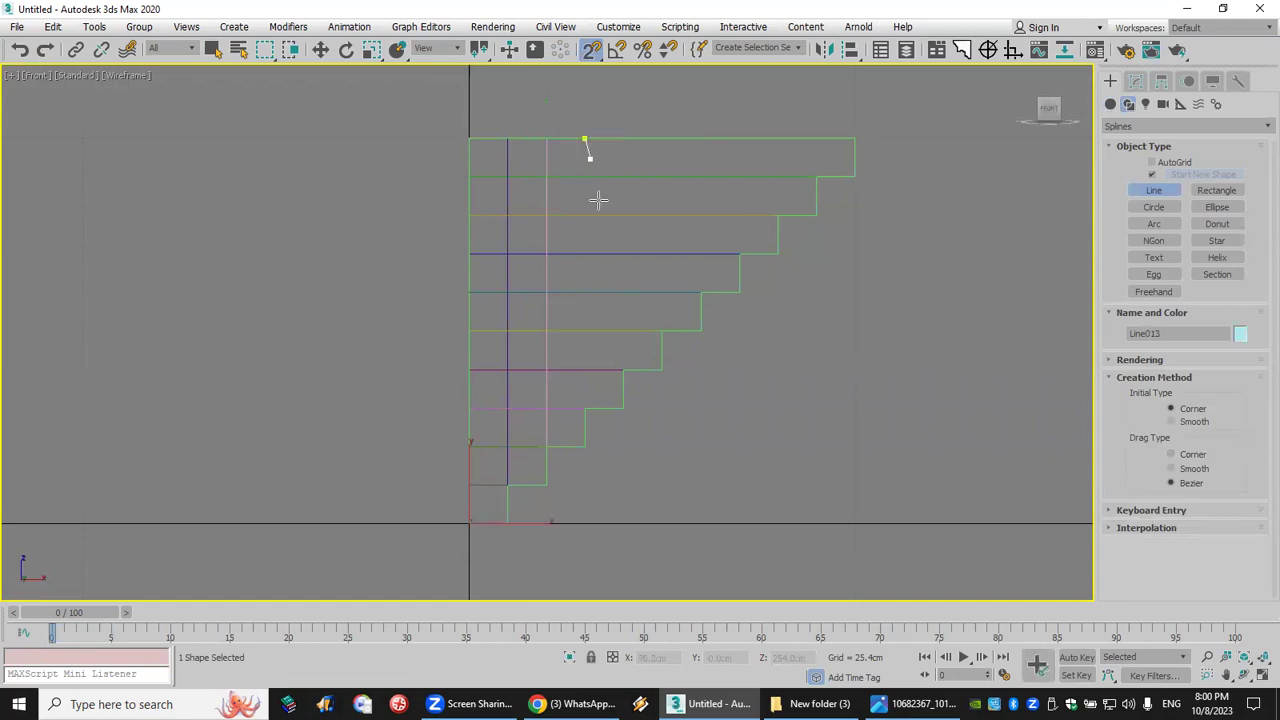
click(585, 408)
right_click(590, 400)
click(623, 370)
click(623, 140)
right_click(623, 142)
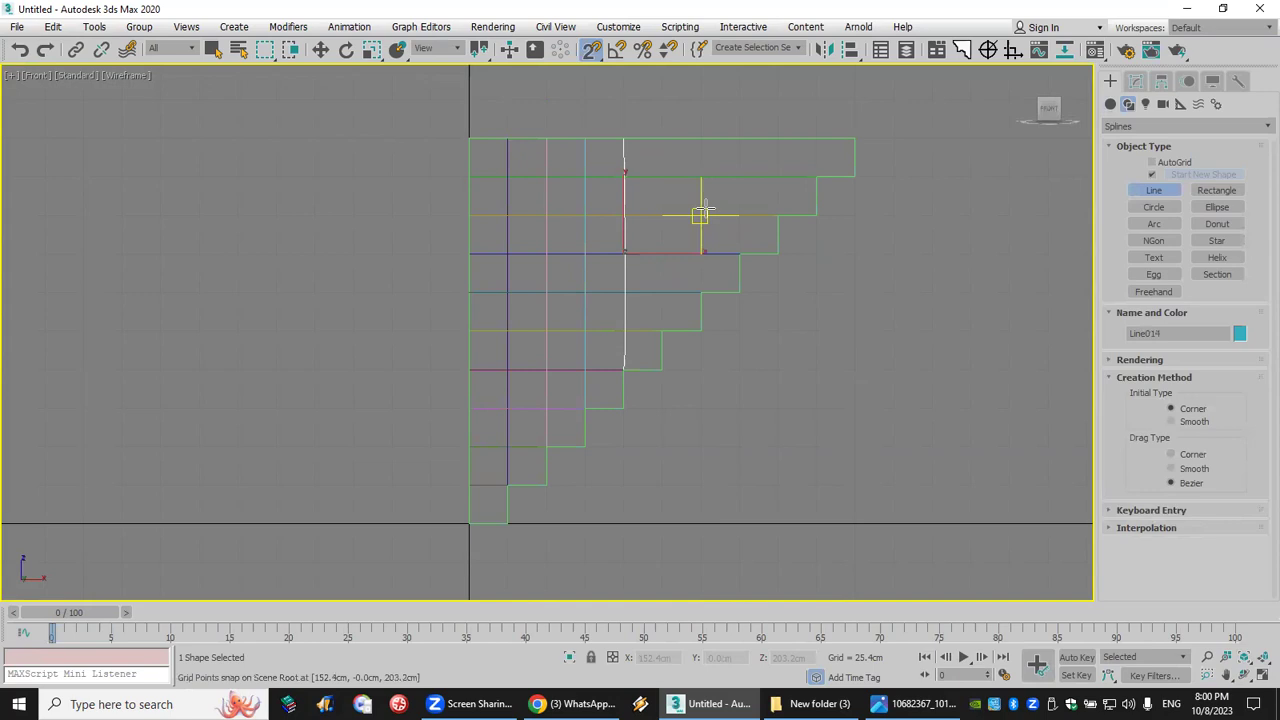
key(ctrl+z)
Step: Draw the remaining vertical lines from X 101.6 to 228.6 cm at 25.4 cm intervals between the top edge and stair corners
click(623, 370)
click(623, 140)
right_click(646, 140)
click(661, 140)
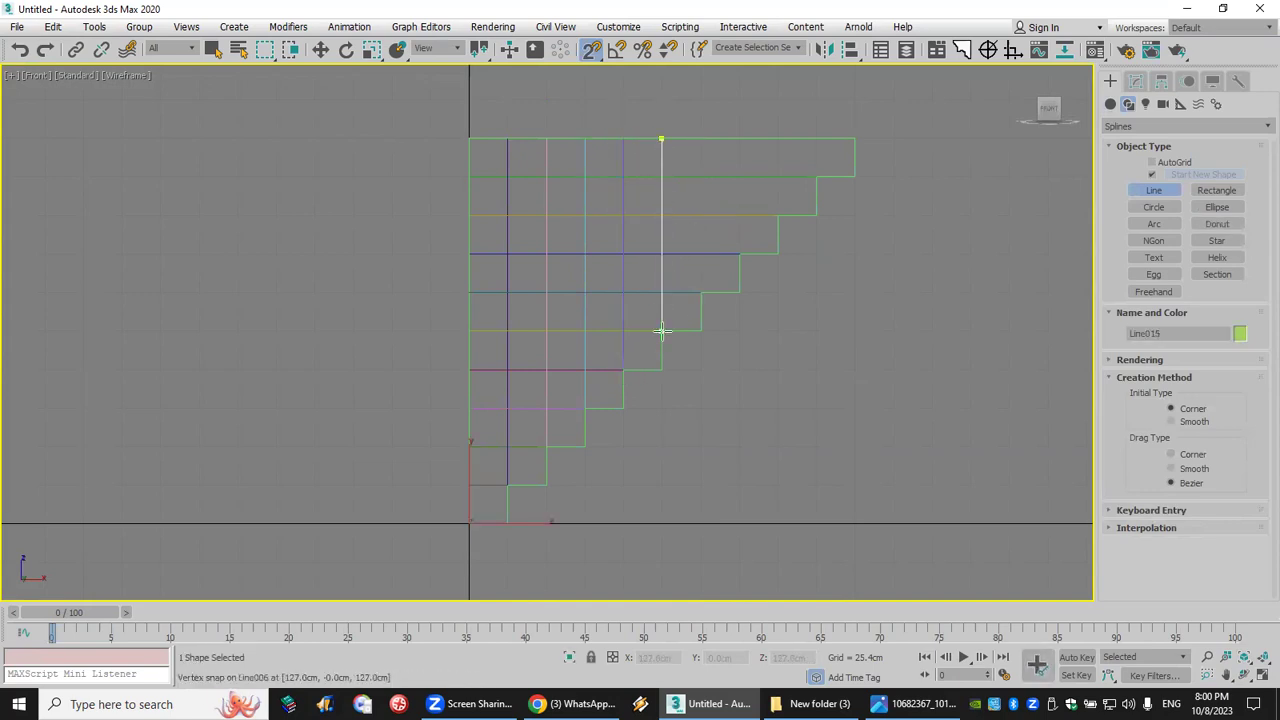
right_click(700, 288)
click(701, 292)
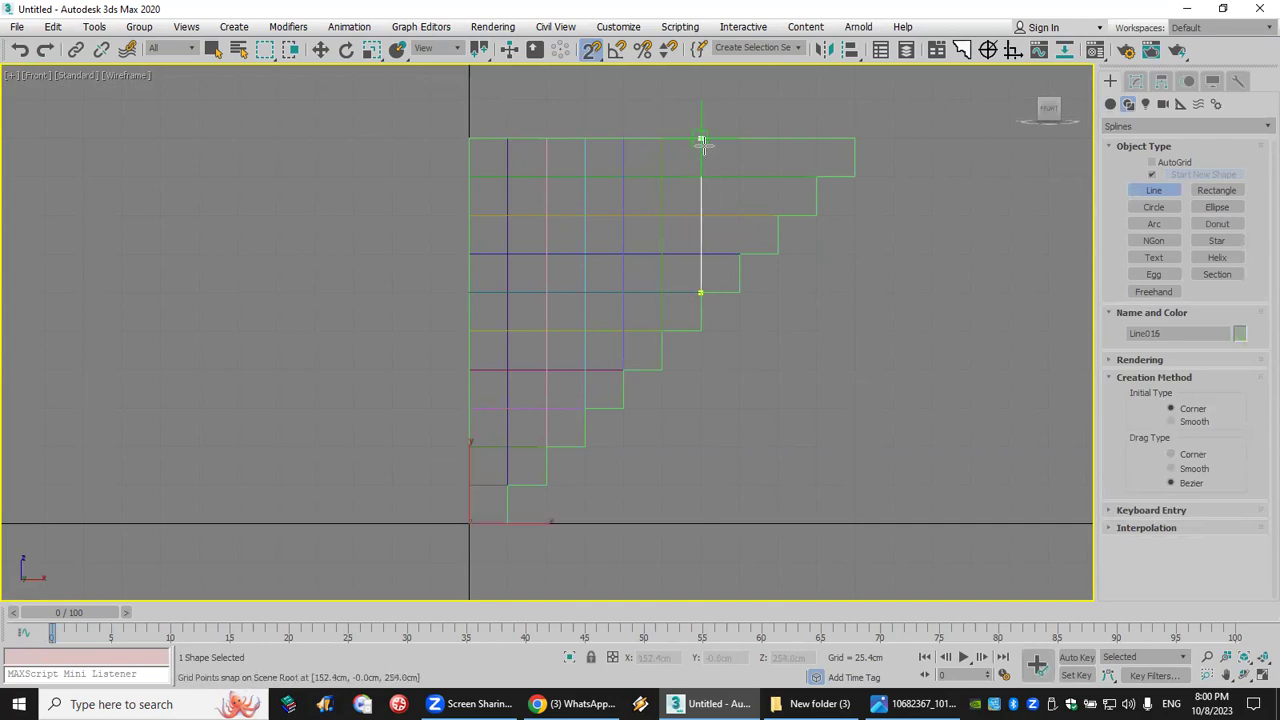
click(701, 140)
right_click(734, 138)
click(740, 140)
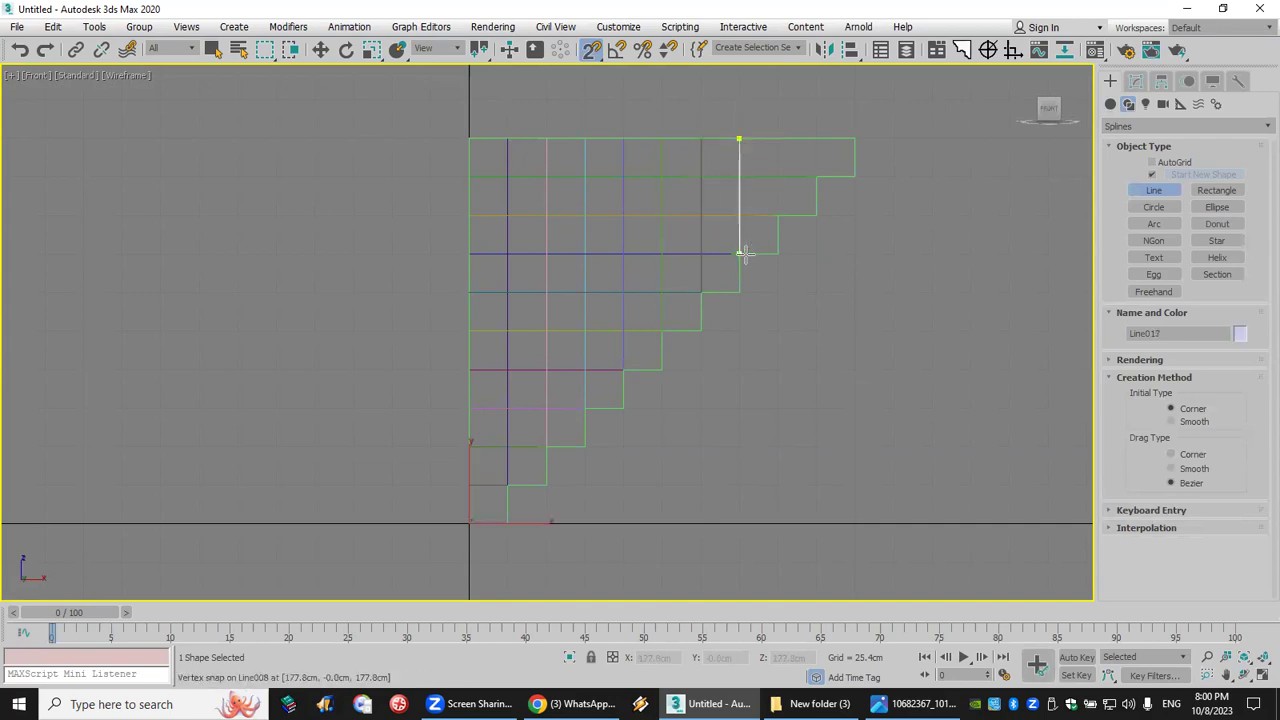
click(771, 209)
right_click(774, 171)
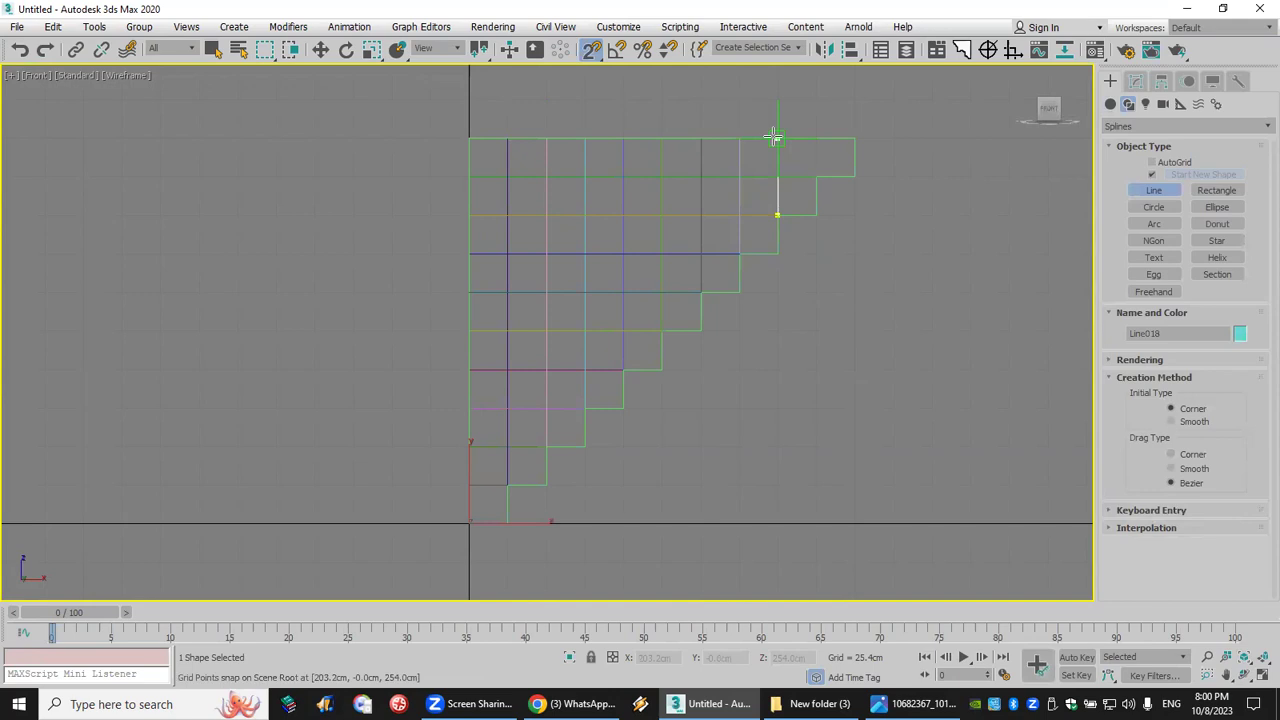
click(816, 140)
click(816, 175)
right_click(699, 291)
Step: Draw another vertical line over the one at X 152.4 cm, from its stair corner to the top edge, and end the Line tool
click(701, 292)
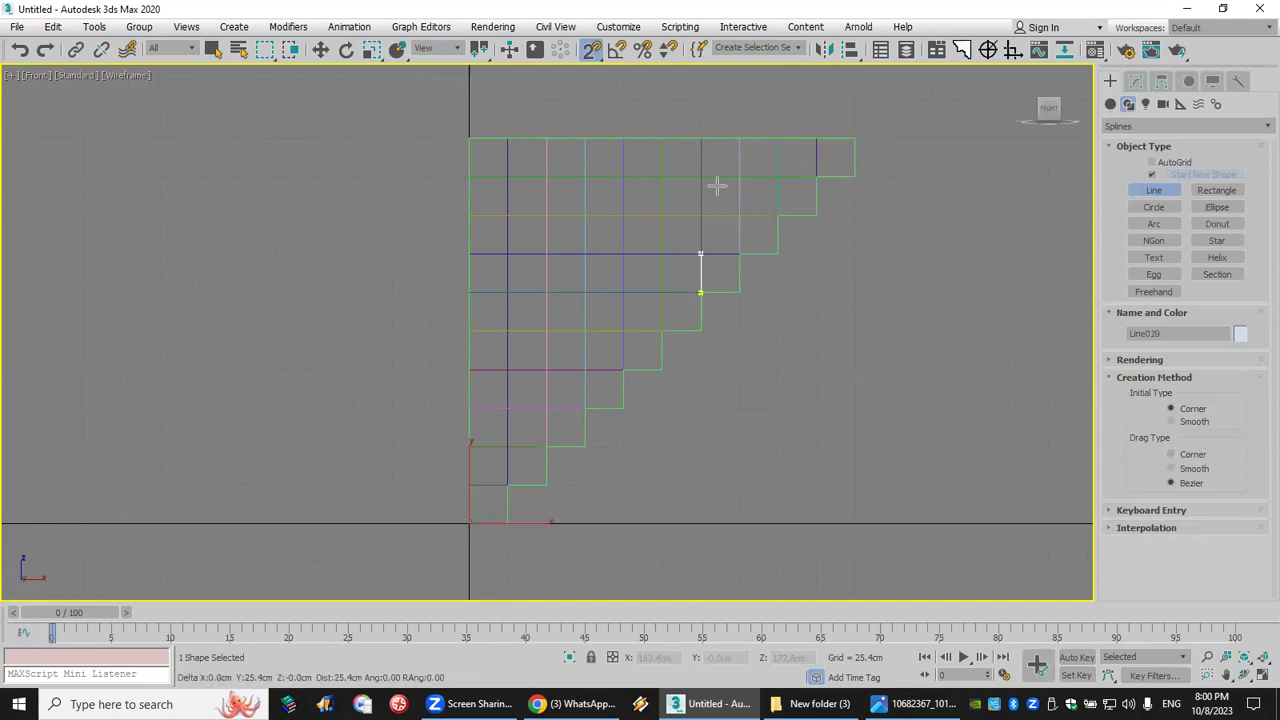
click(701, 137)
right_click(766, 171)
right_click(896, 234)
Step: Attach Line002 through Line020 to the closed stair outline, Line001, with Attach Multiple
click(849, 177)
click(1136, 81)
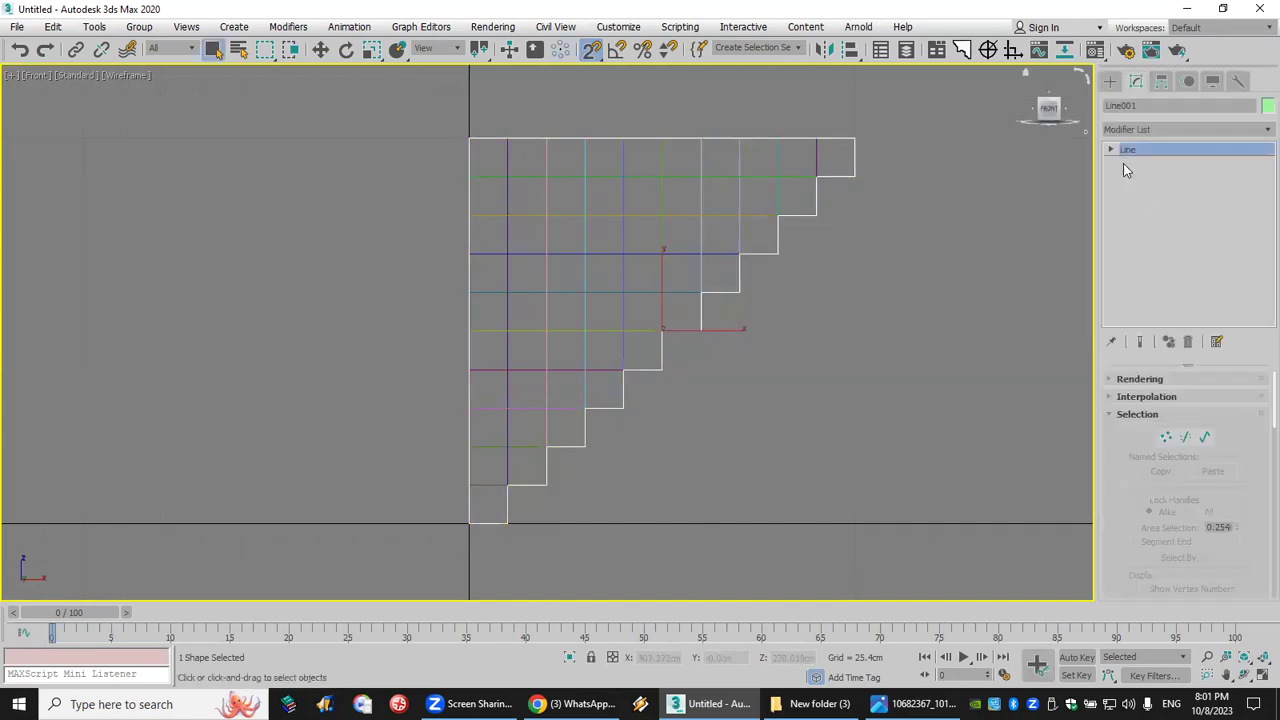
scroll(1114, 483, down, 5)
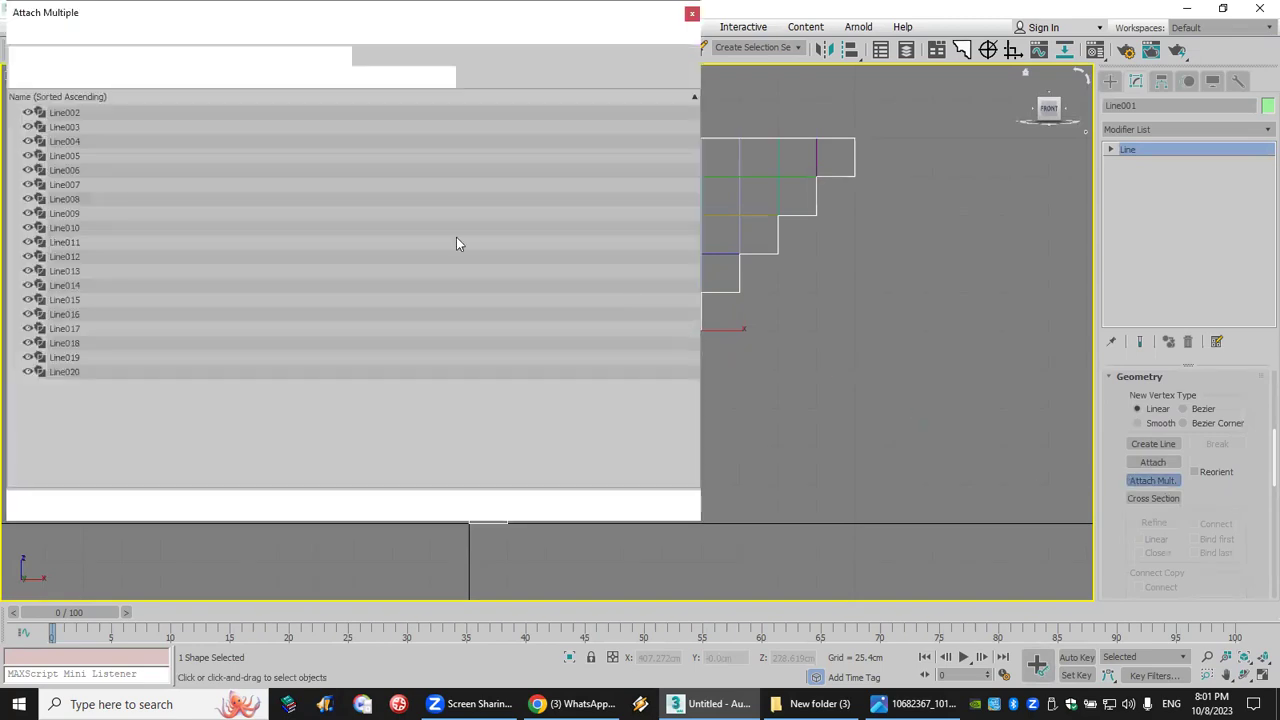
click(157, 113)
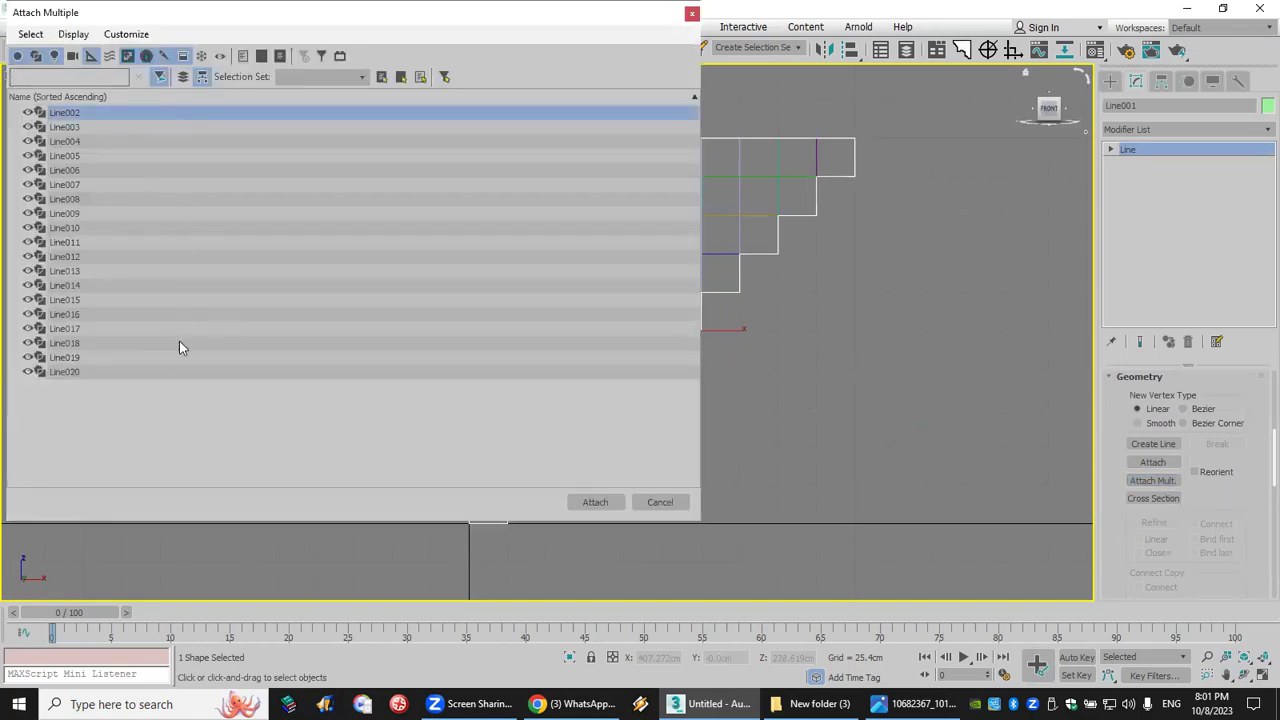
shift+click(179, 370)
click(595, 502)
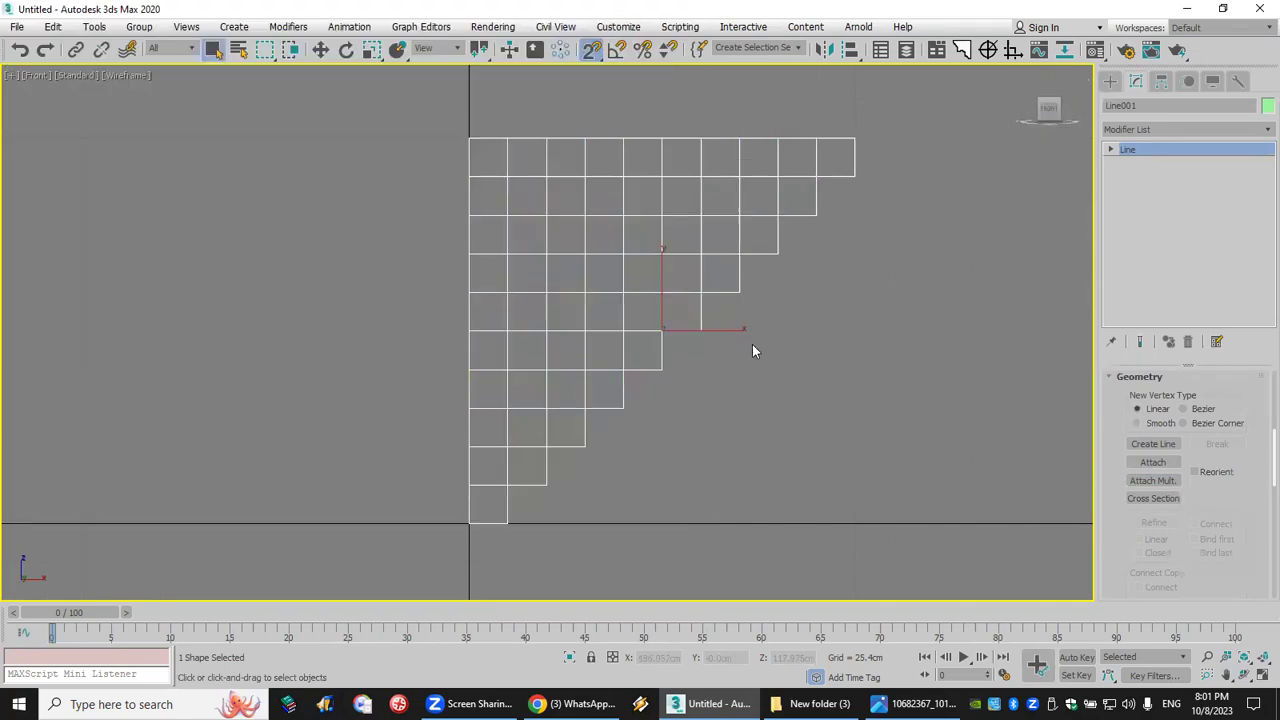
Step: Enable the combined lattice spline in the viewport with a Rectangular cross-section
scroll(1254, 375, up, 5)
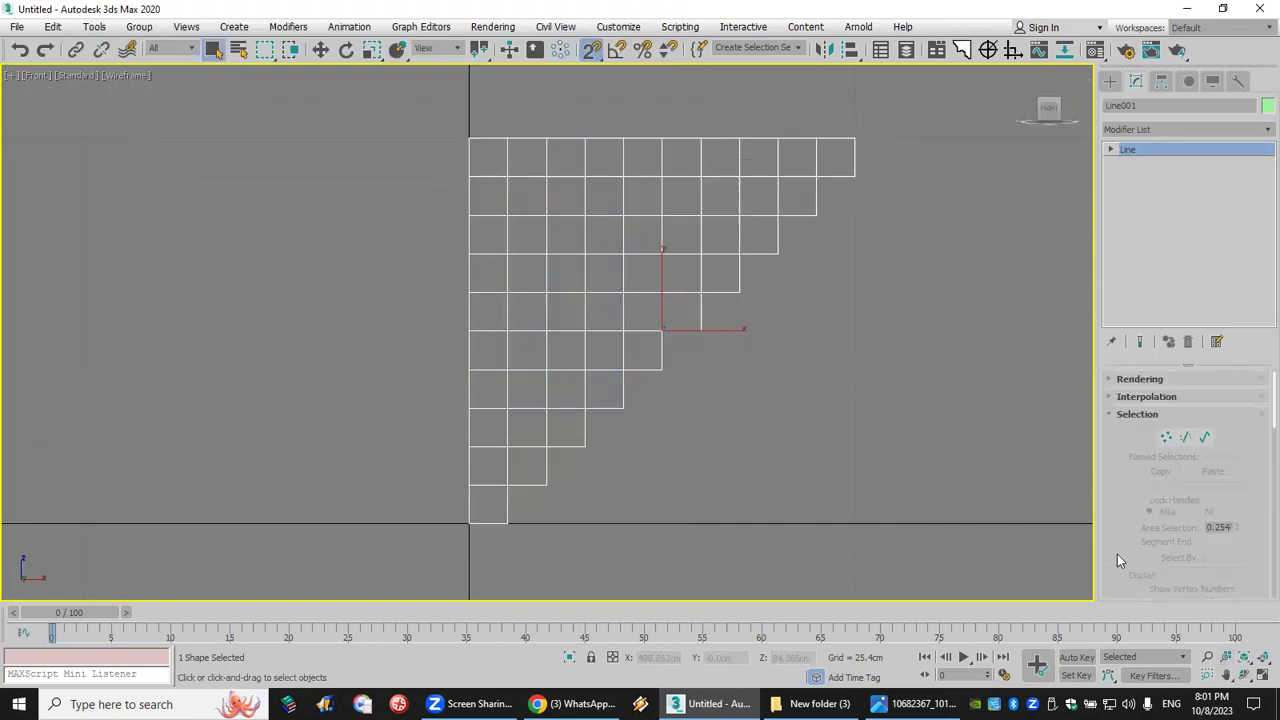
click(1140, 380)
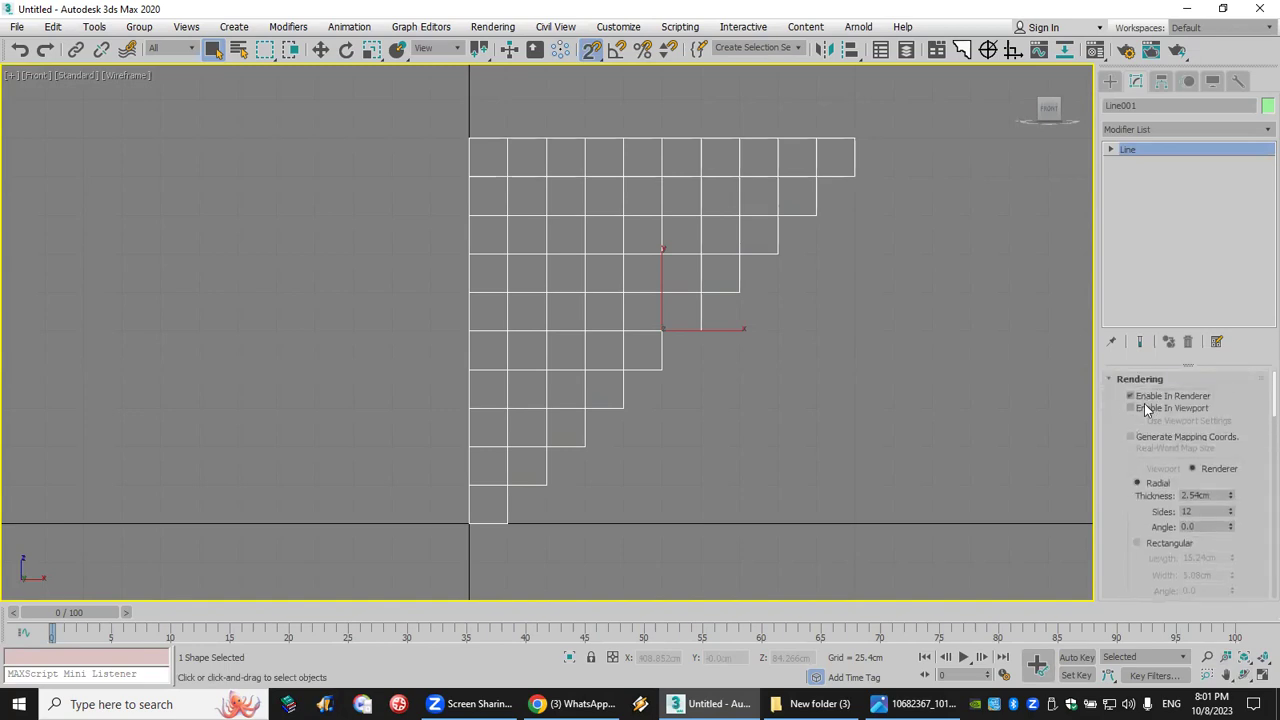
click(1145, 407)
click(1138, 543)
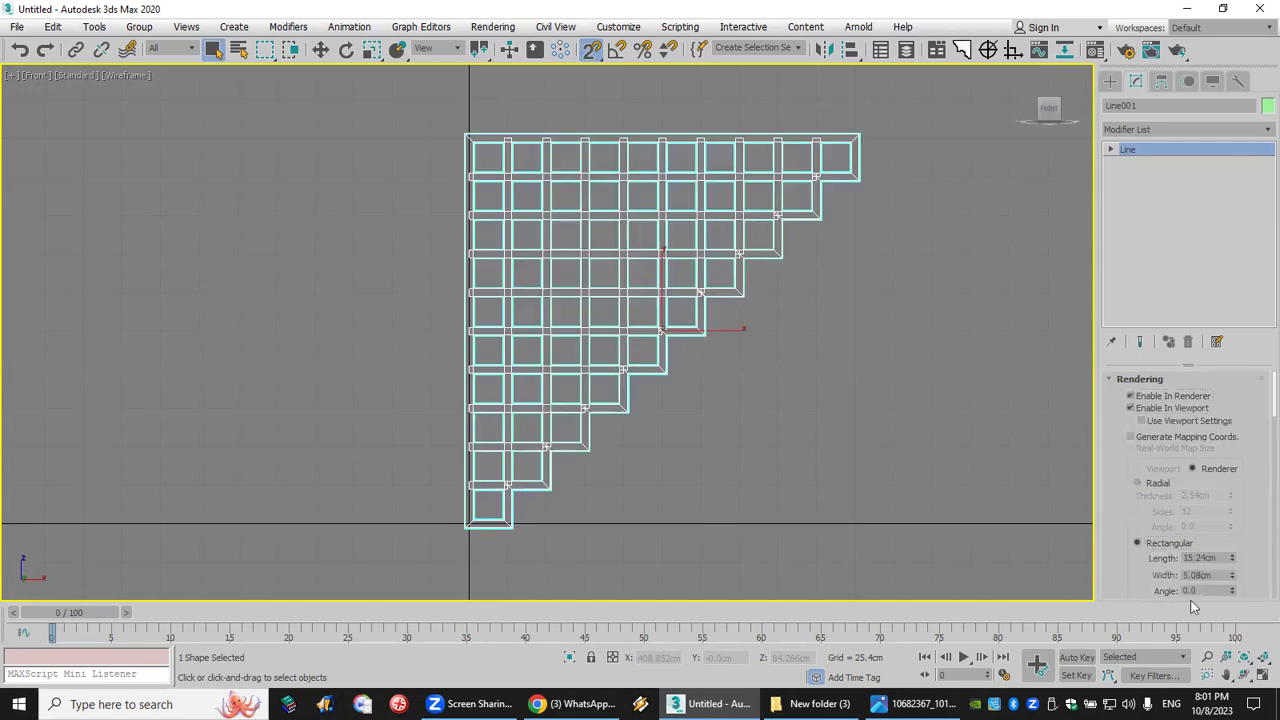
Step: Restore the four-viewport layout, set the rectangular section's length to about 9.6 cm, and show viewport statistics
click(1262, 675)
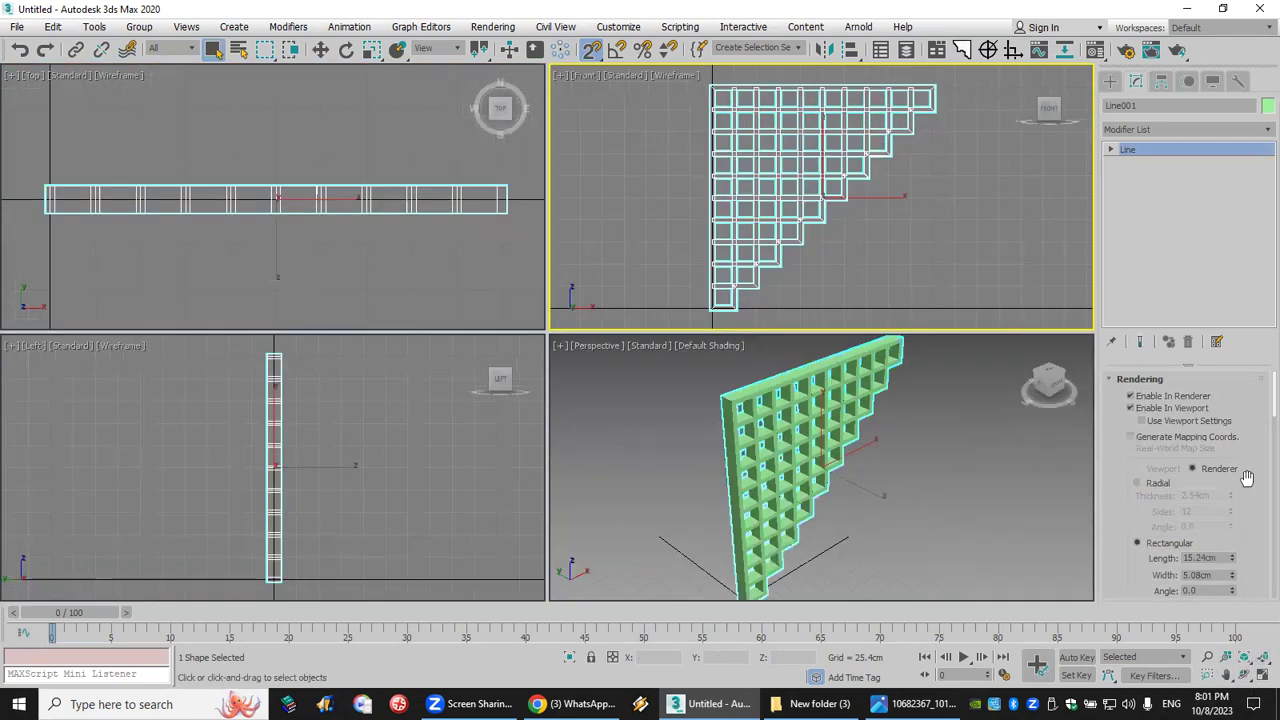
drag(1233, 557, 1236, 594)
key(7)
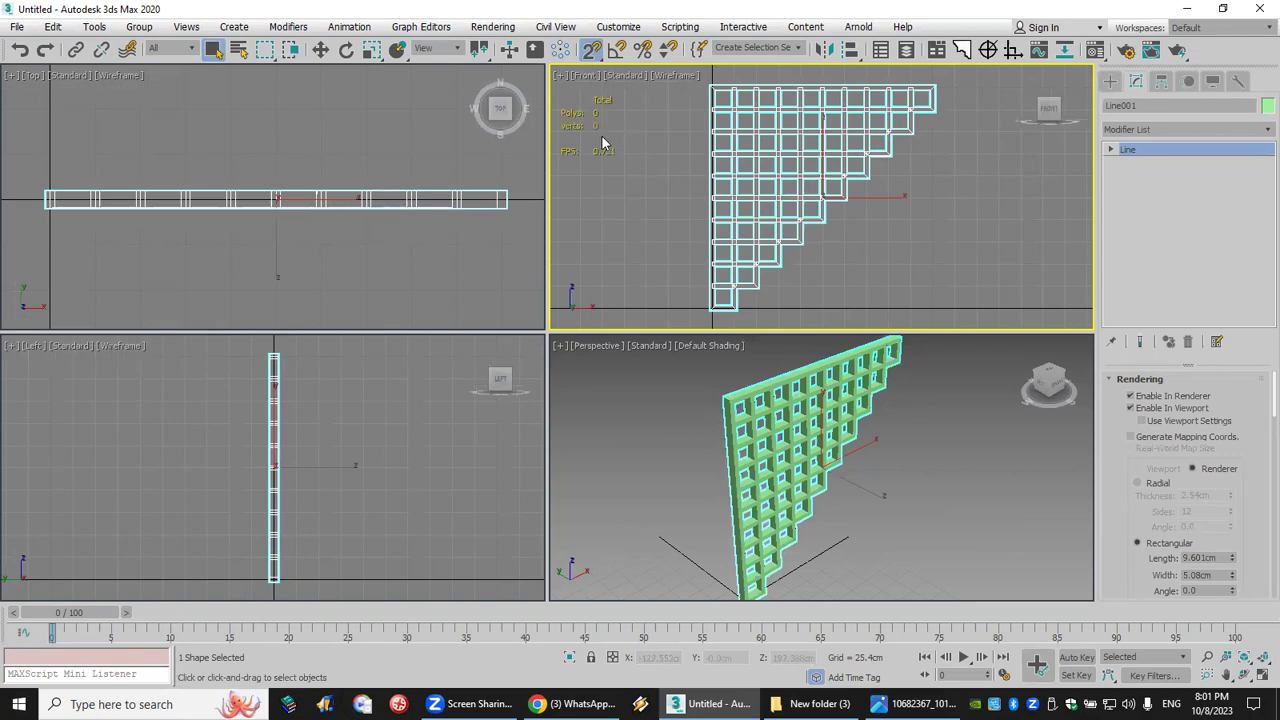
Step: Mirror the lattice screen across the X axis as a copy
scroll(920, 234, down, 2)
alt+middle_drag(890, 407, 856, 412)
click(826, 52)
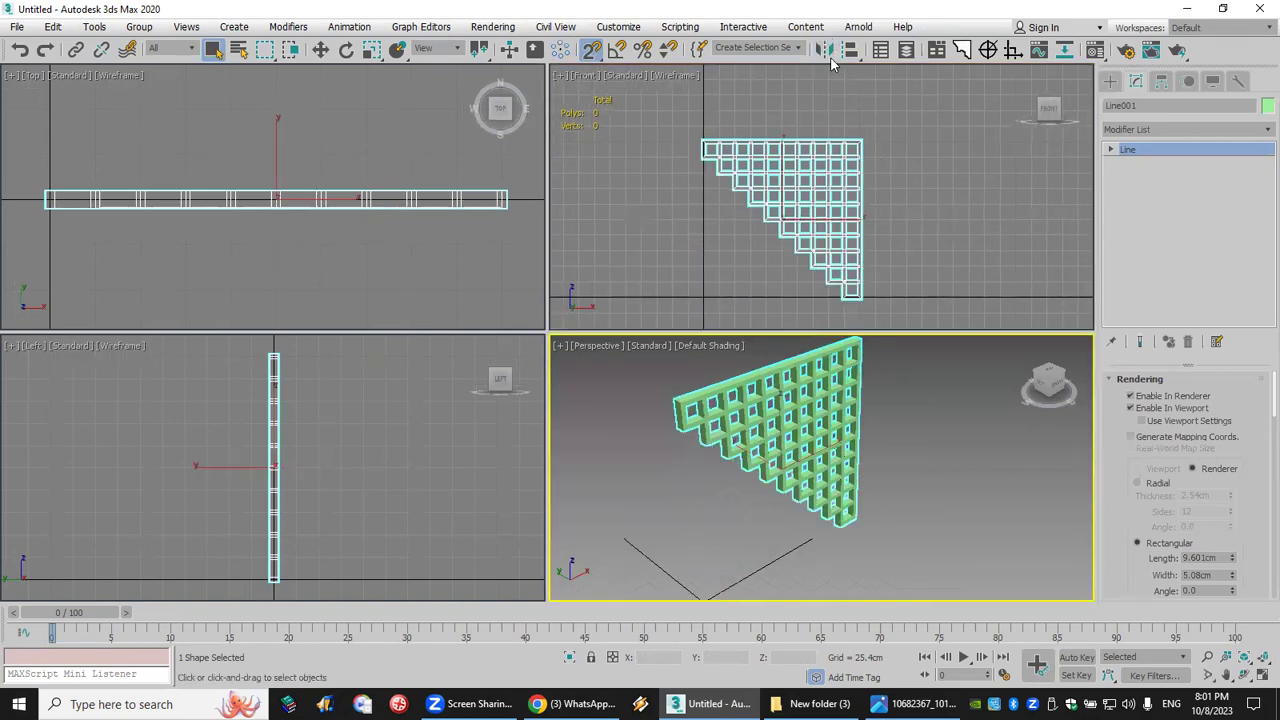
click(615, 388)
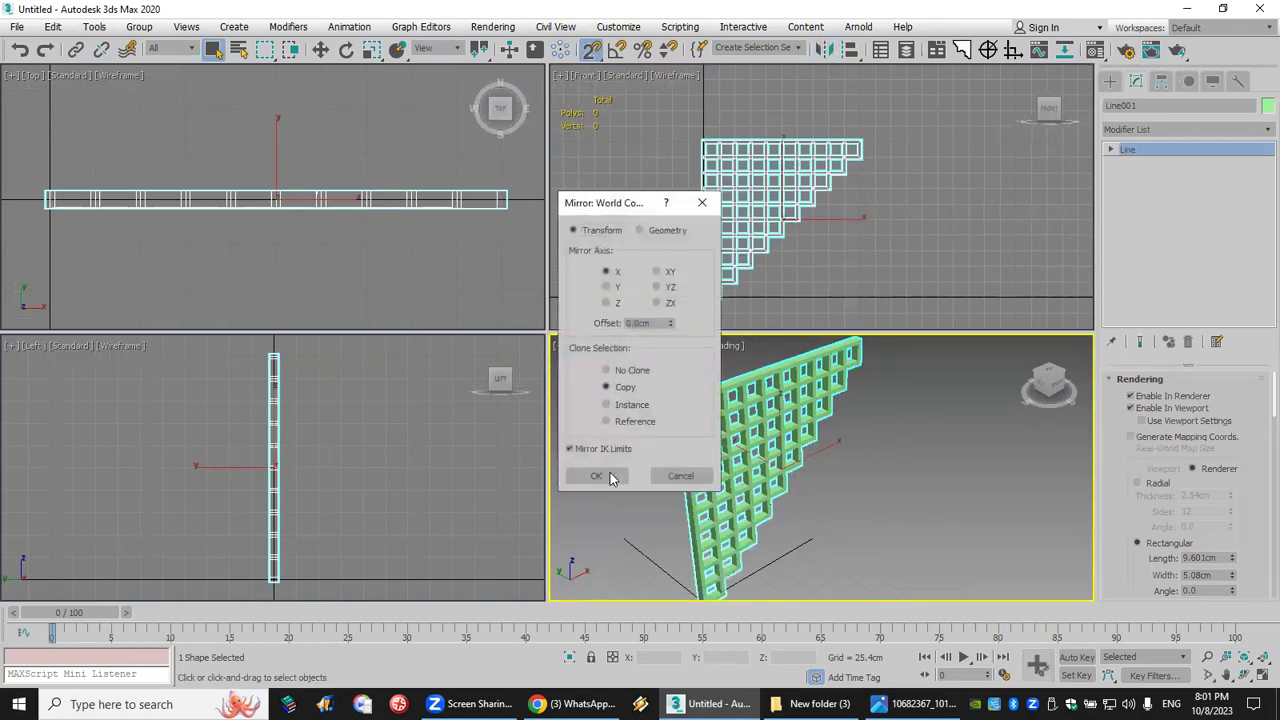
click(598, 476)
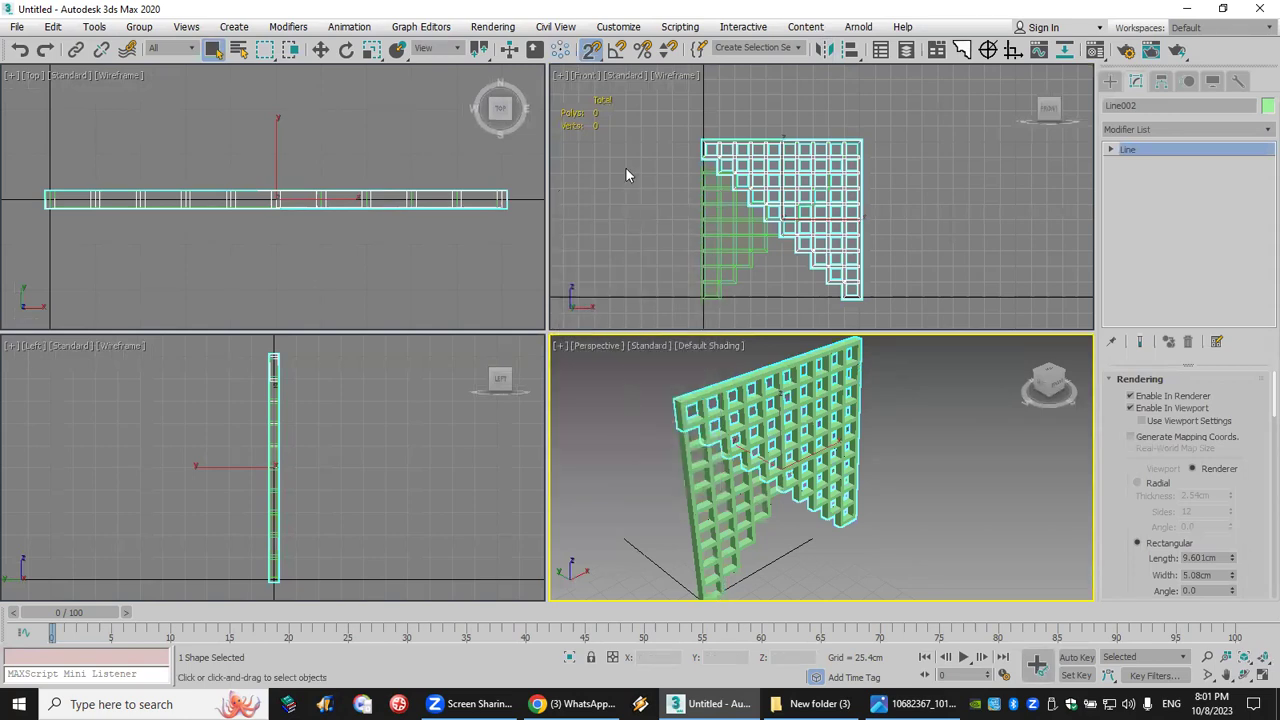
Step: Turn snapping off and move the mirrored lattice along X so the two halves overlap into a symmetrical stepped arch
click(320, 49)
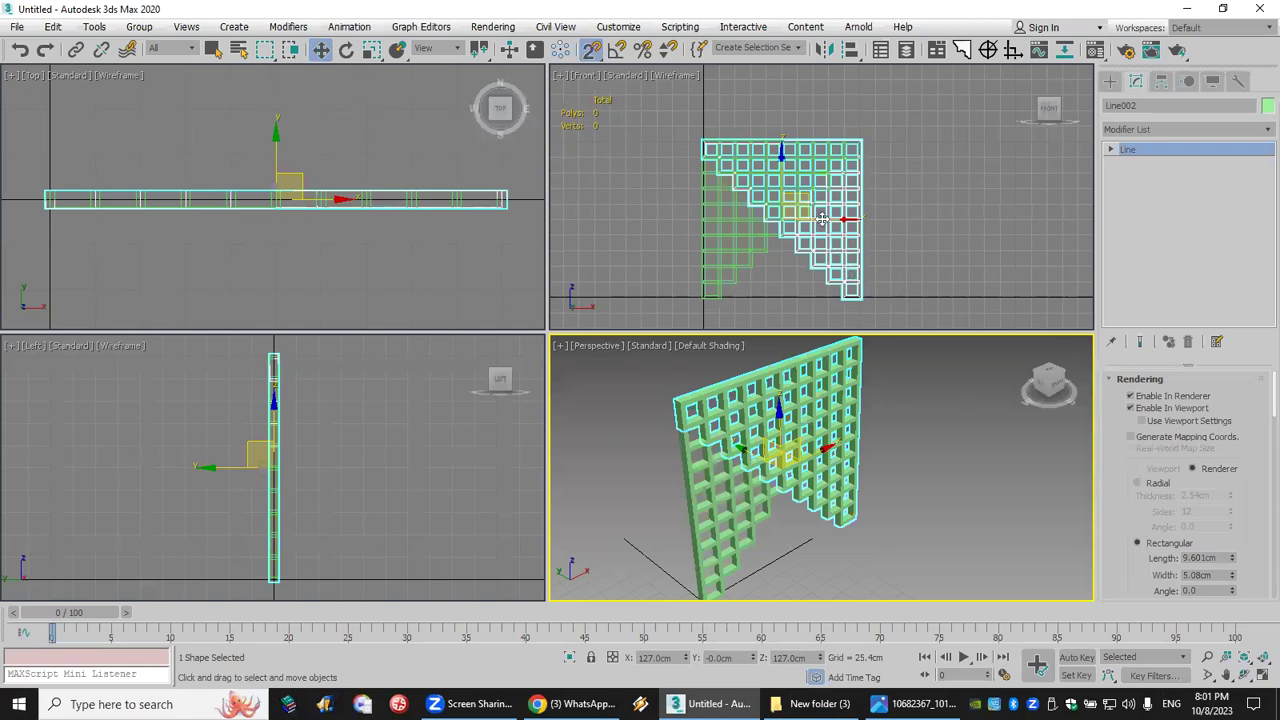
key(s)
drag(829, 222, 887, 216)
click(944, 448)
scroll(934, 462, down, 5)
scroll(936, 462, up, 6)
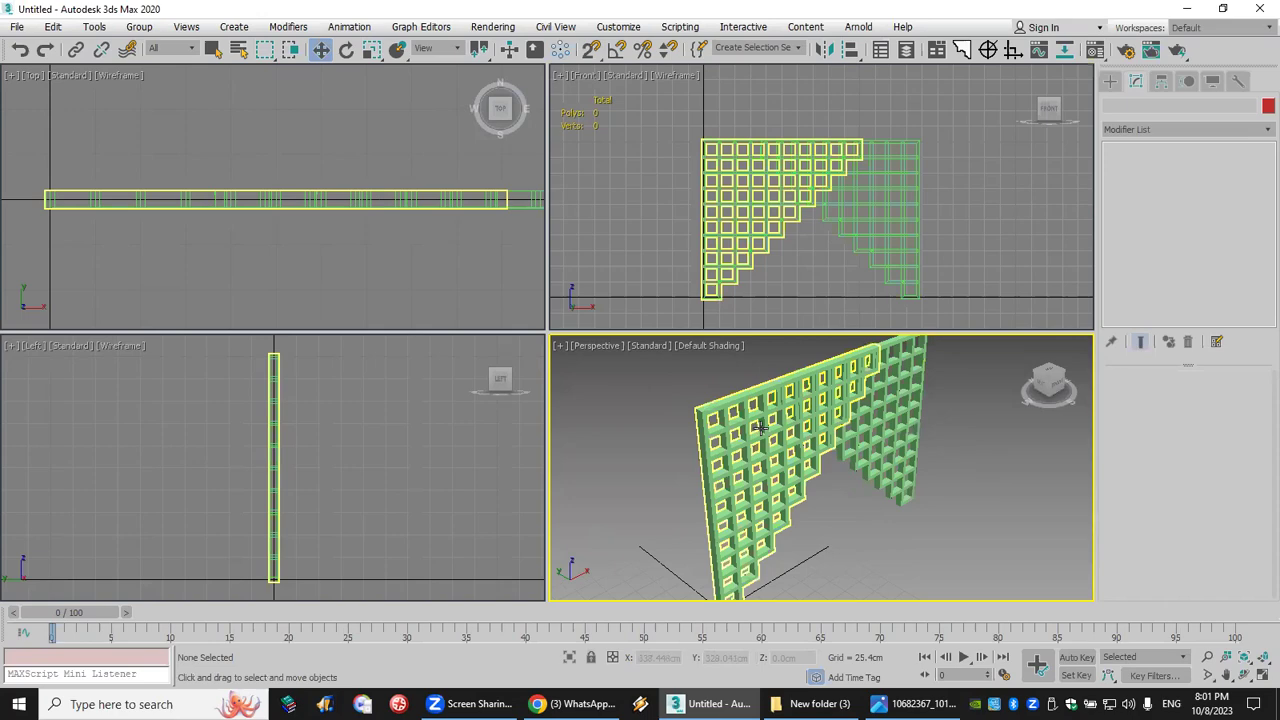
Step: Switch to the reference photo to compare the stepped lattice screens, and return to 3ds Max
click(905, 704)
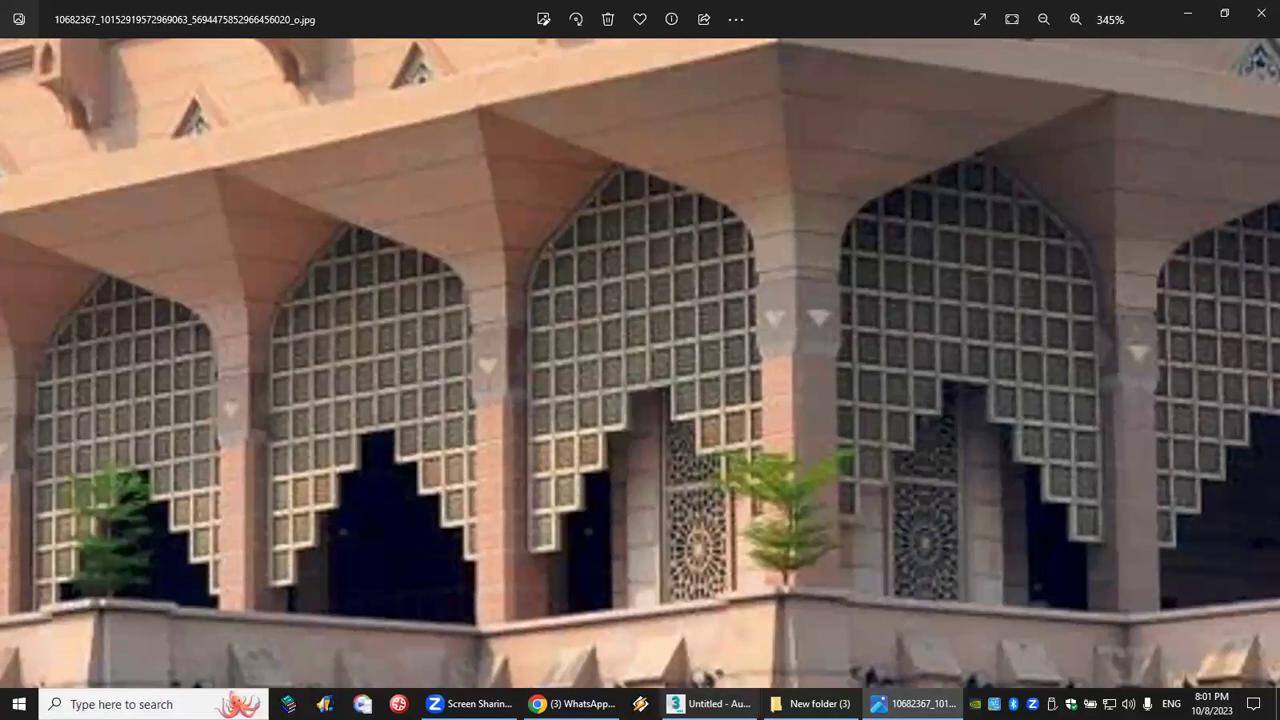
key(alt+Tab)
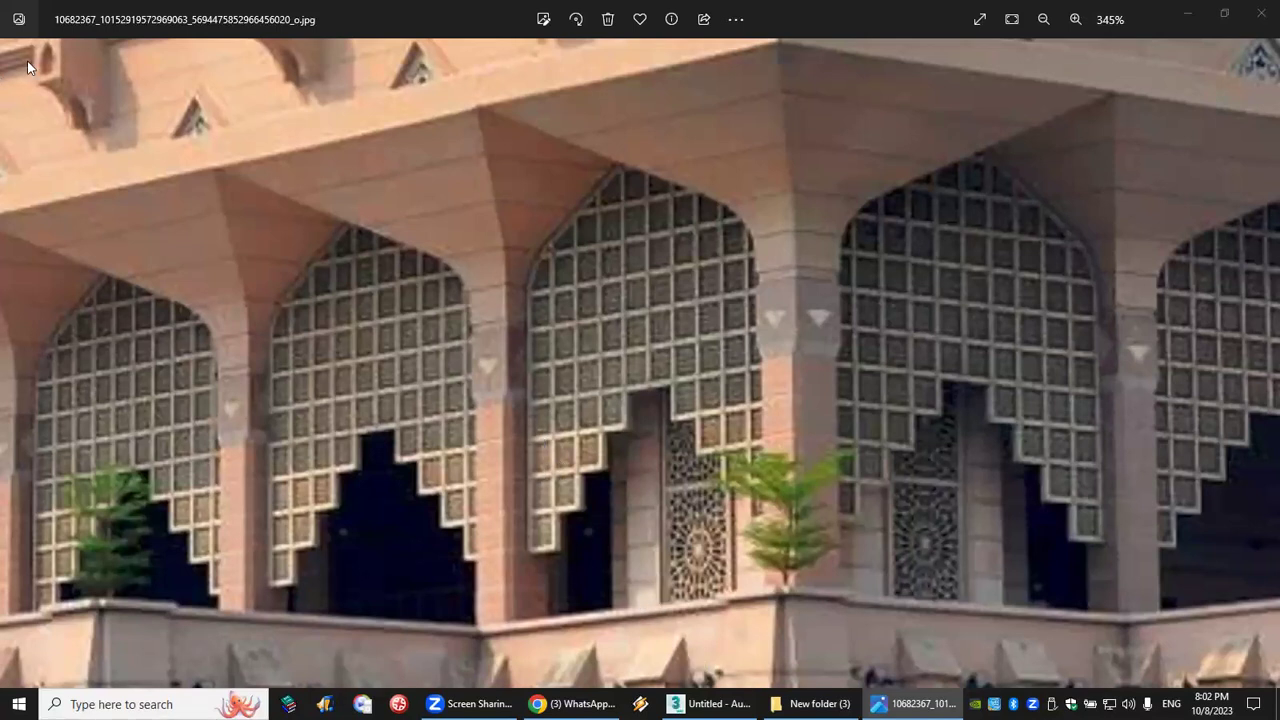
key(alt+Tab)
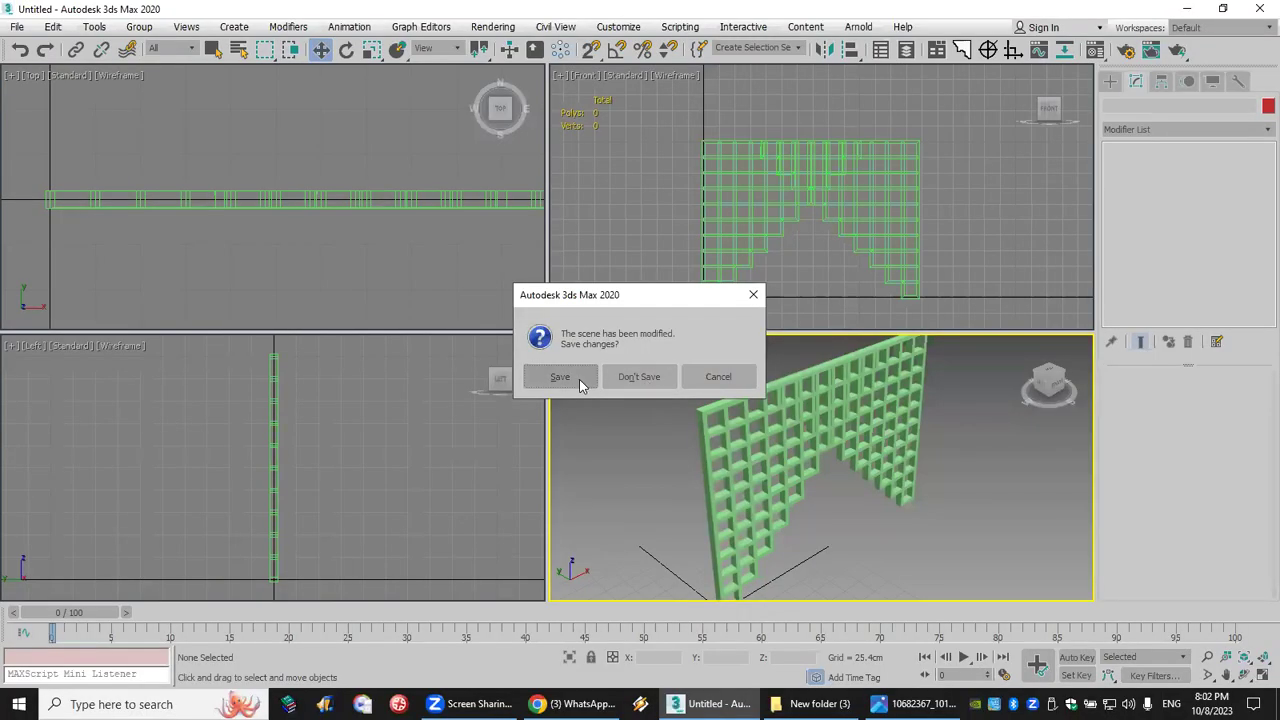
Step: Save the modified lattice scene to the Desktop as 00
click(582, 379)
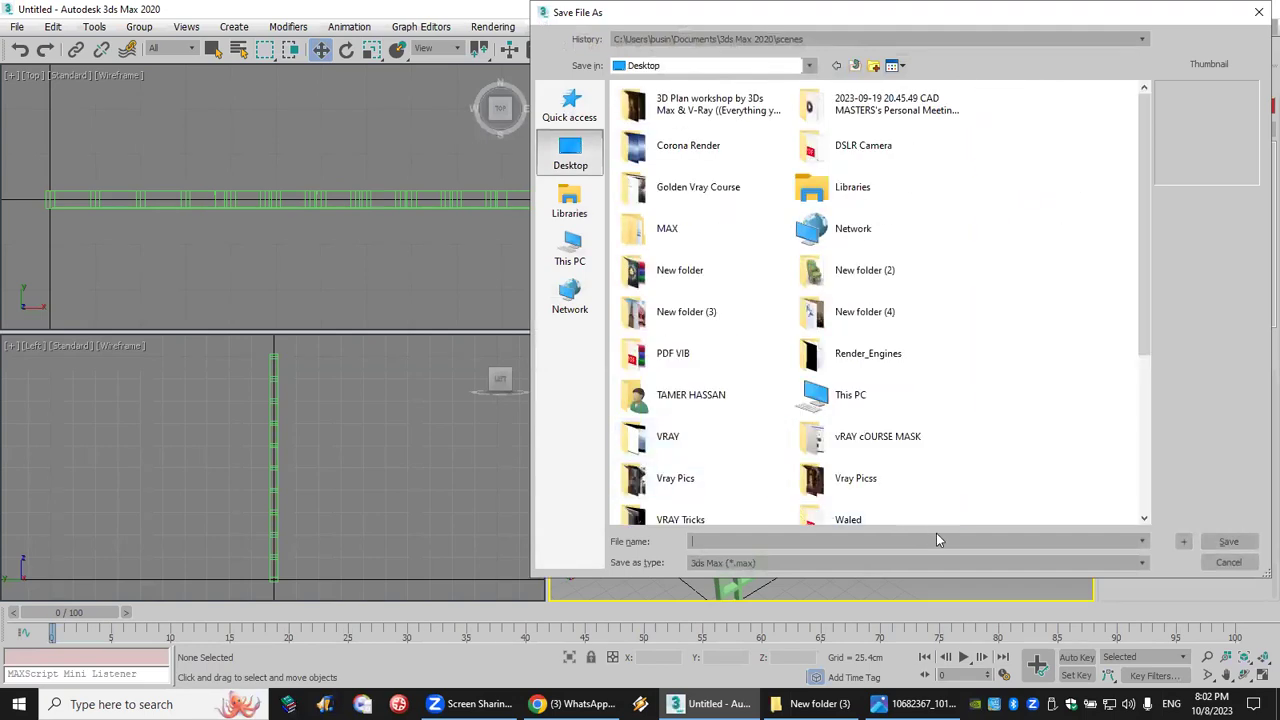
text(00)
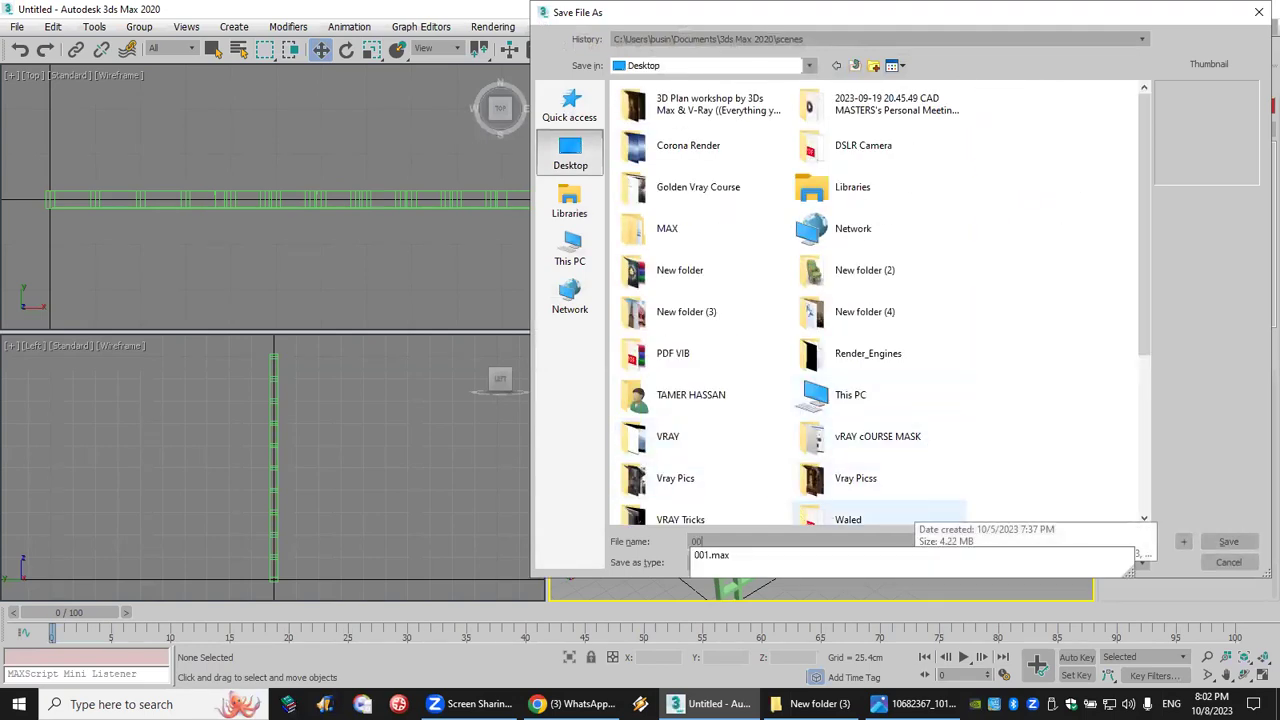
click(1121, 478)
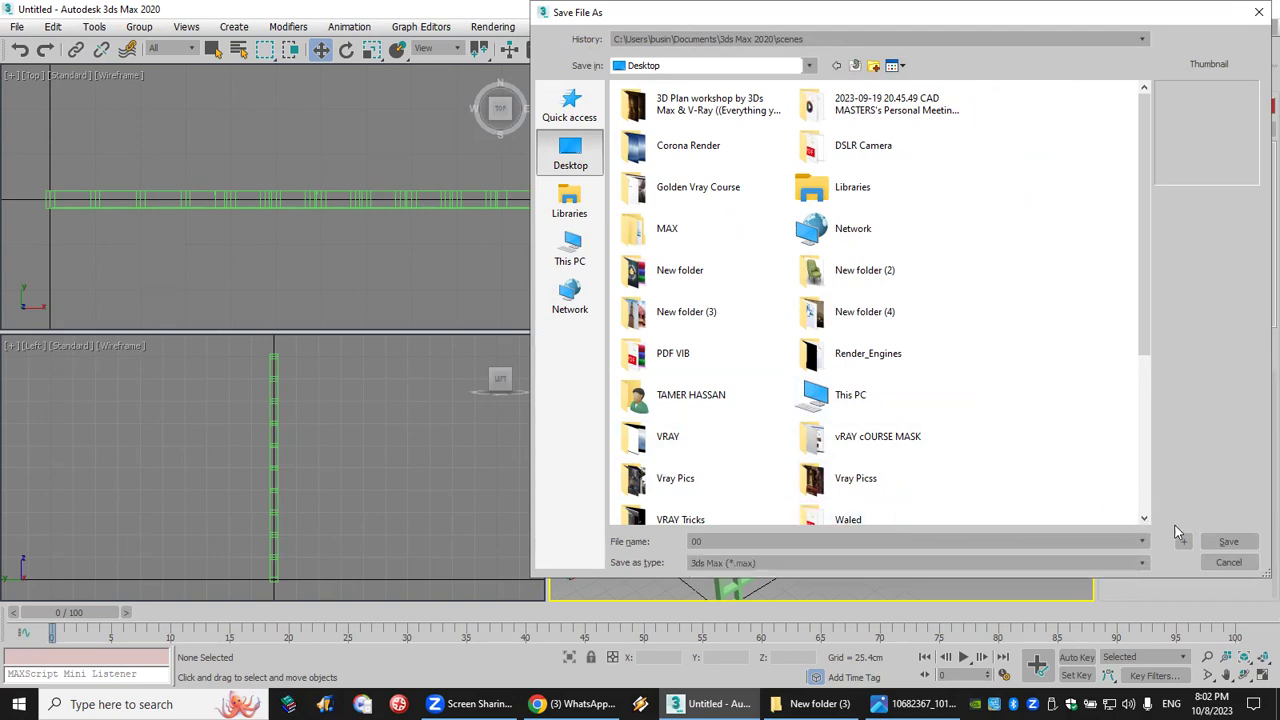
click(1228, 541)
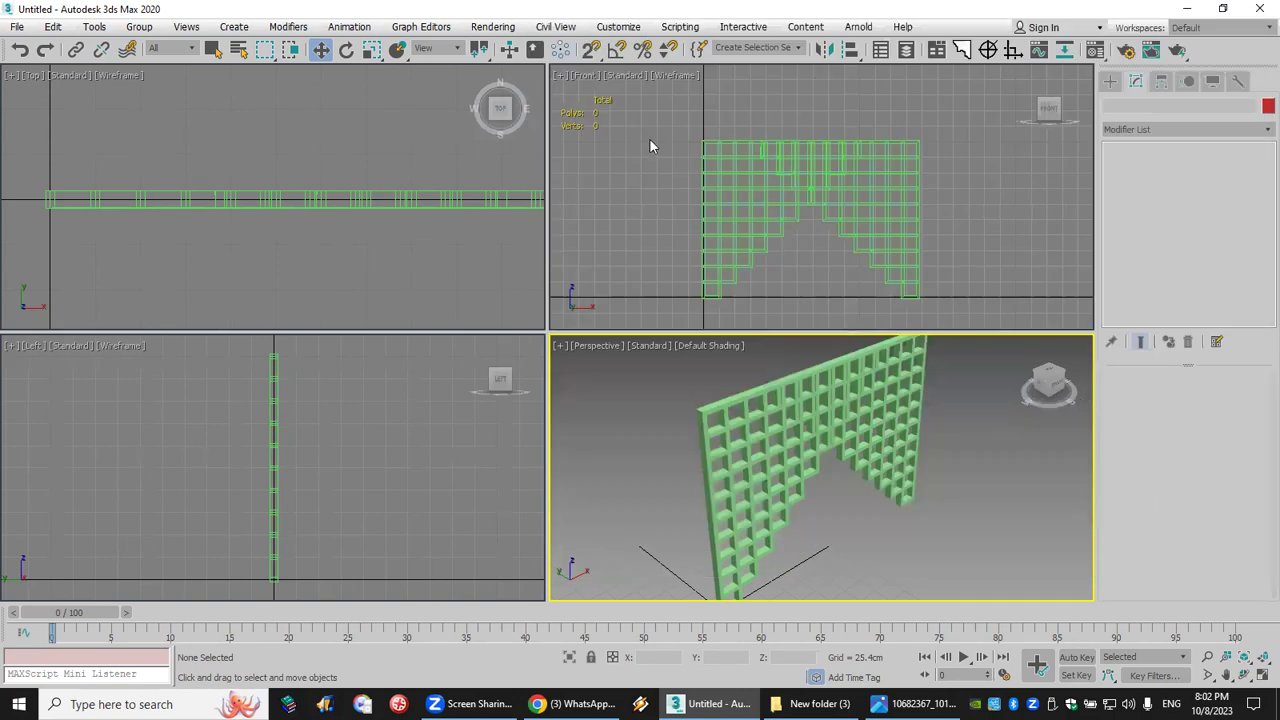
Step: Reset 3ds Max to a new, empty scene
click(17, 26)
click(45, 70)
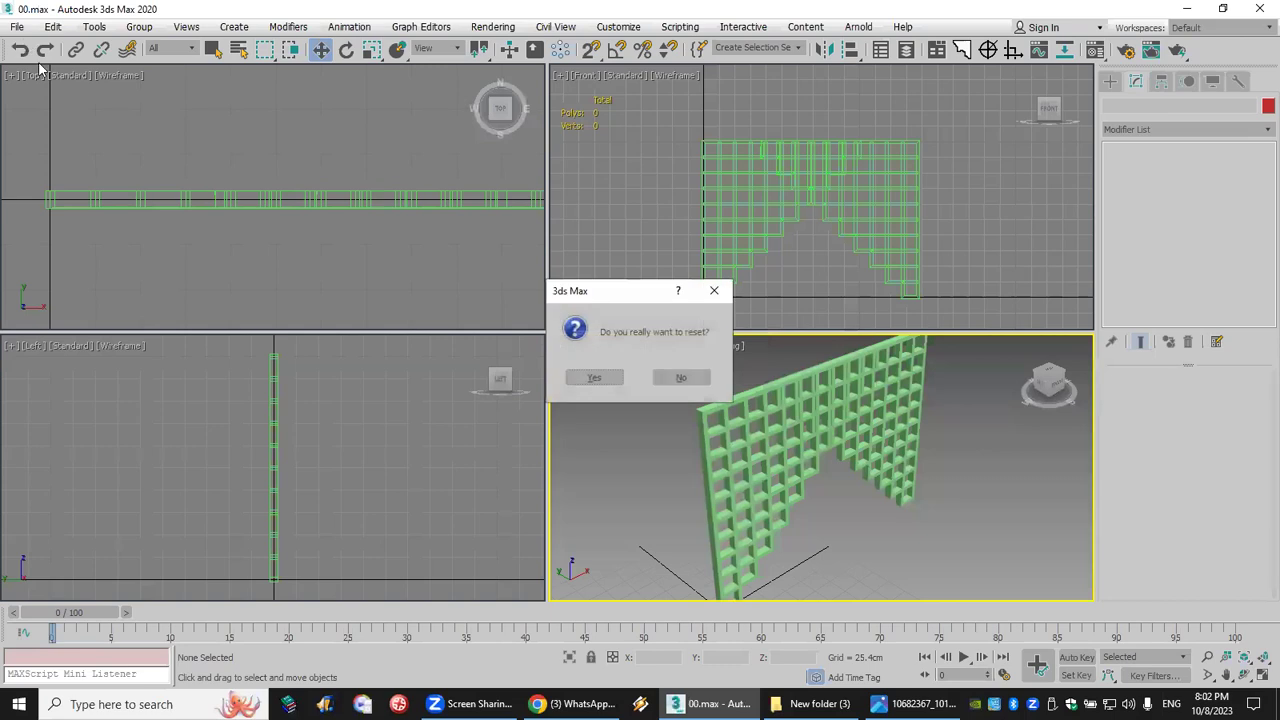
click(597, 377)
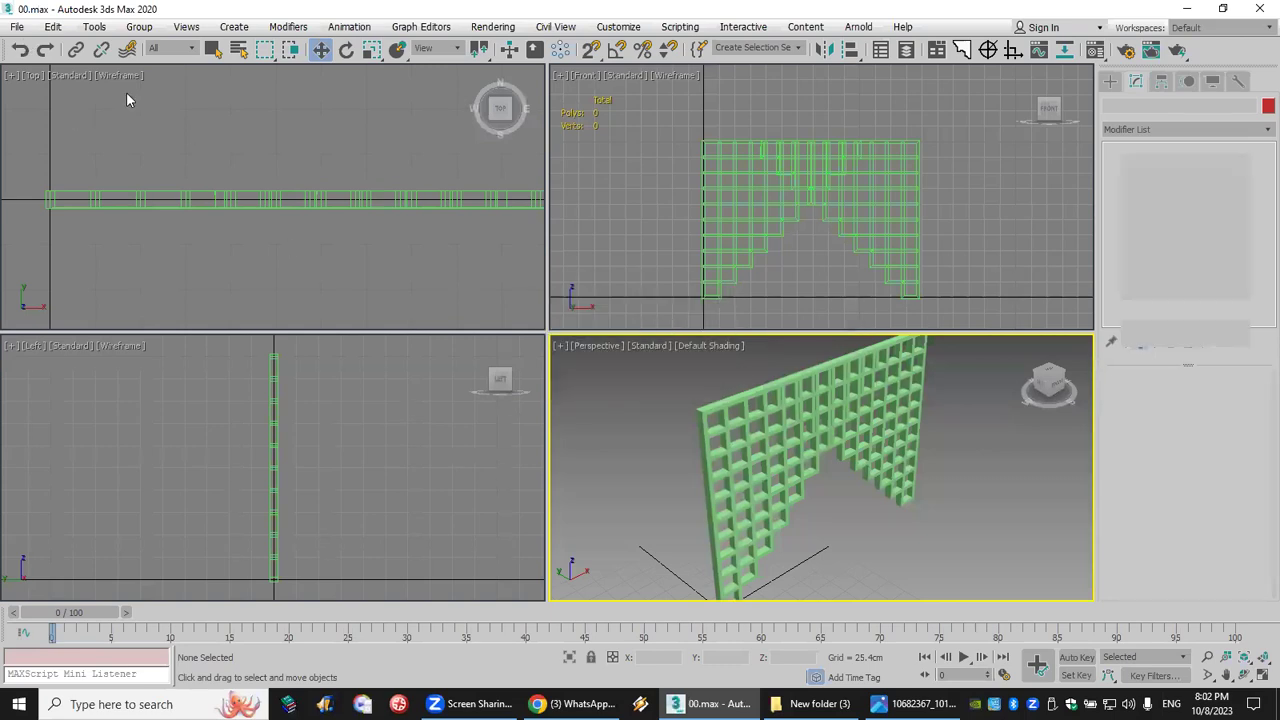
click(17, 26)
click(754, 221)
Step: Create a cube about 104.8 cm per side at the perspective grid's centre, with 2 length segments and 28 height segments
click(1153, 177)
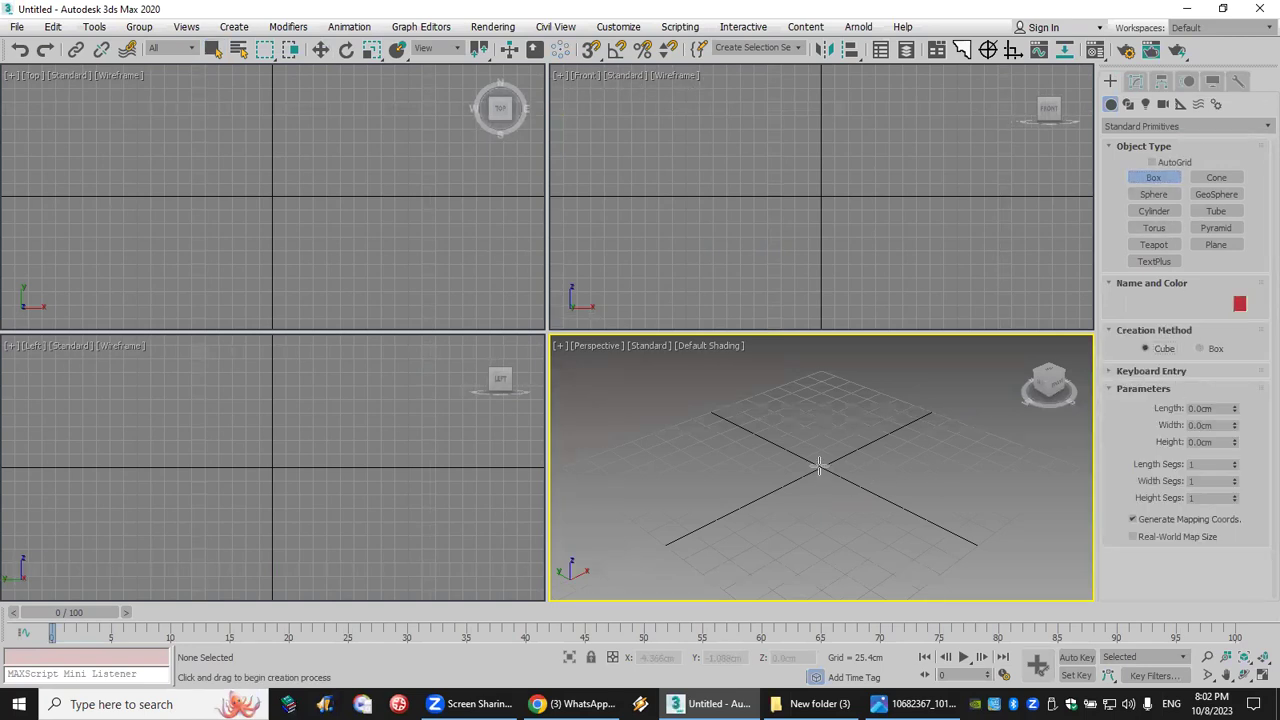
drag(818, 468, 740, 590)
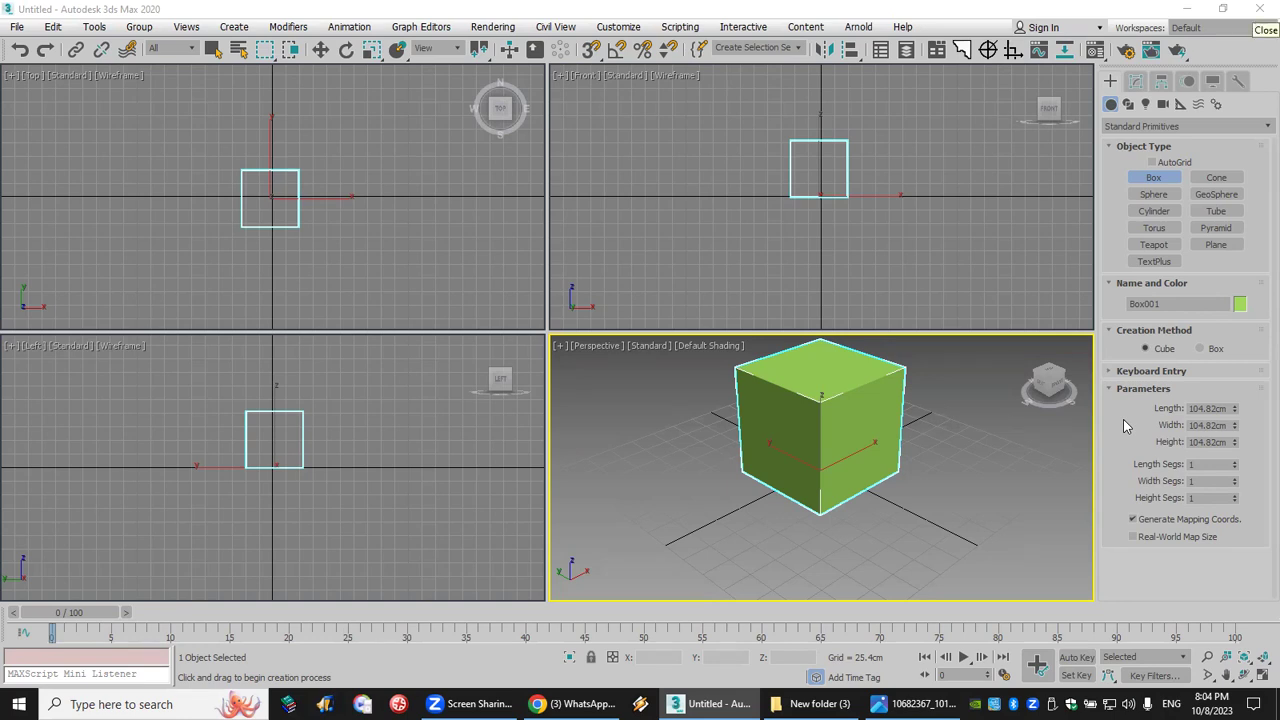
middle_drag(766, 434, 810, 465)
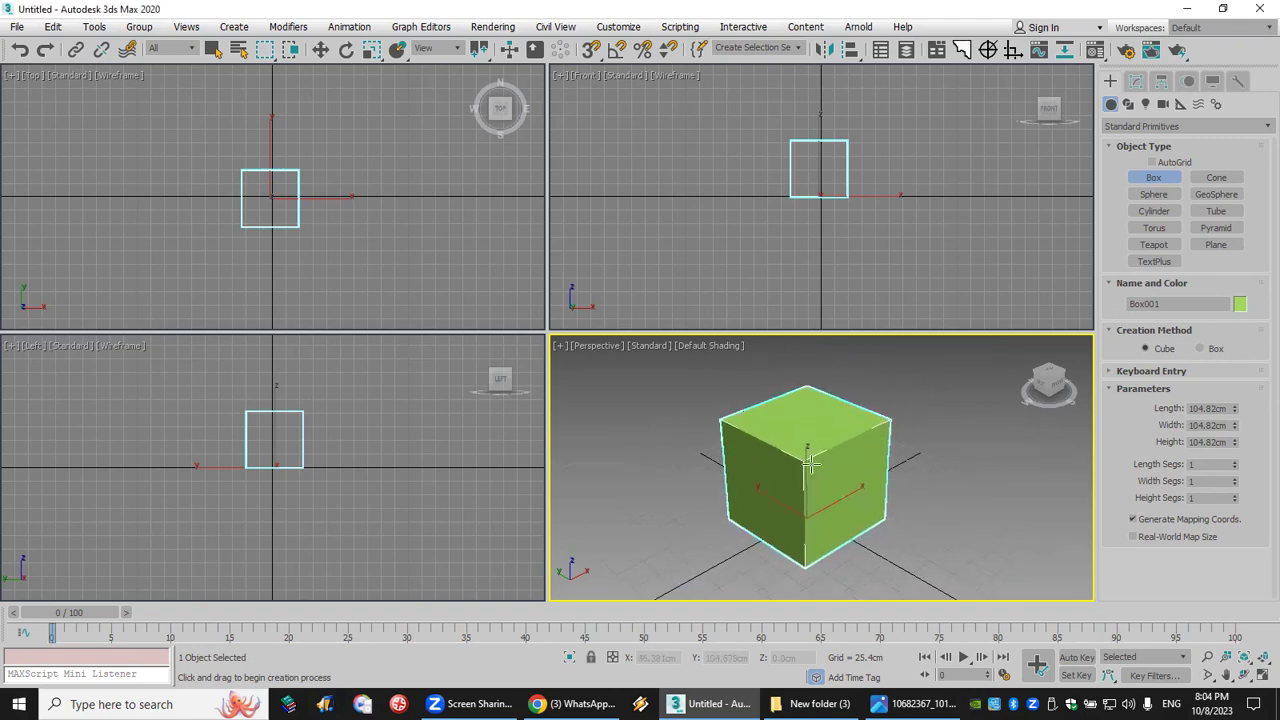
scroll(810, 465, up, 4)
click(1244, 676)
drag(886, 503, 799, 481)
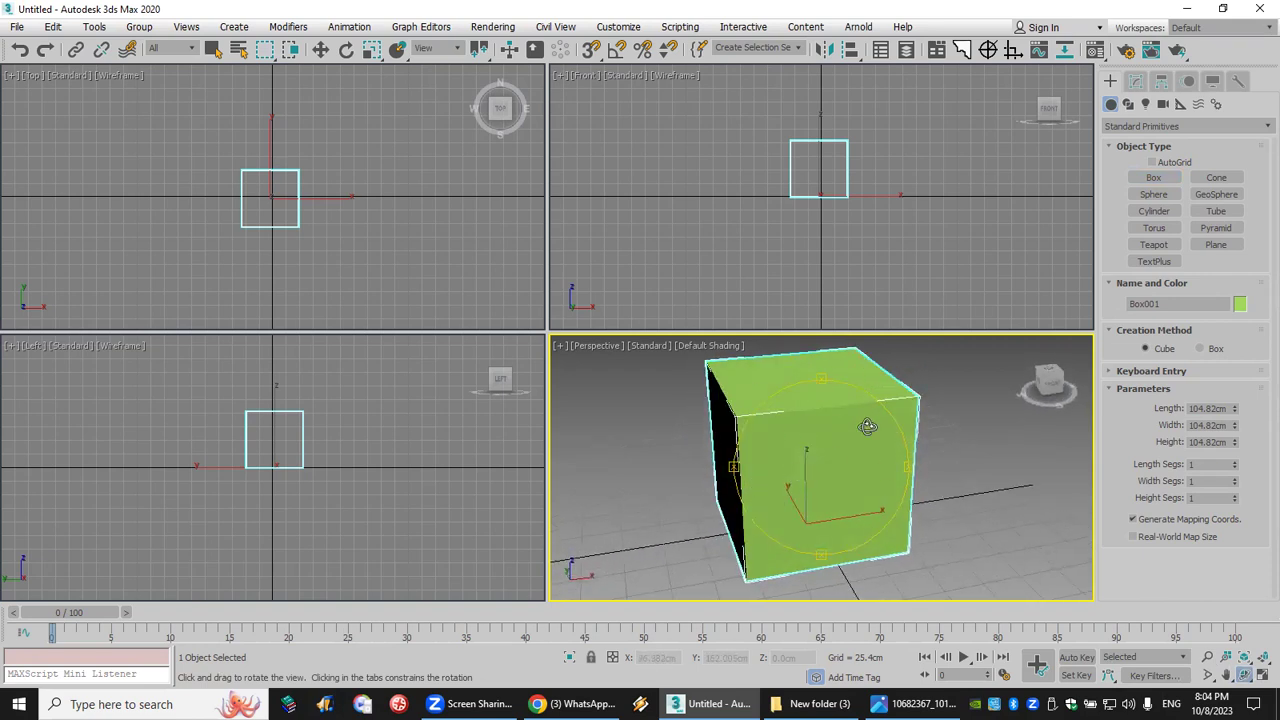
drag(1235, 503, 1235, 484)
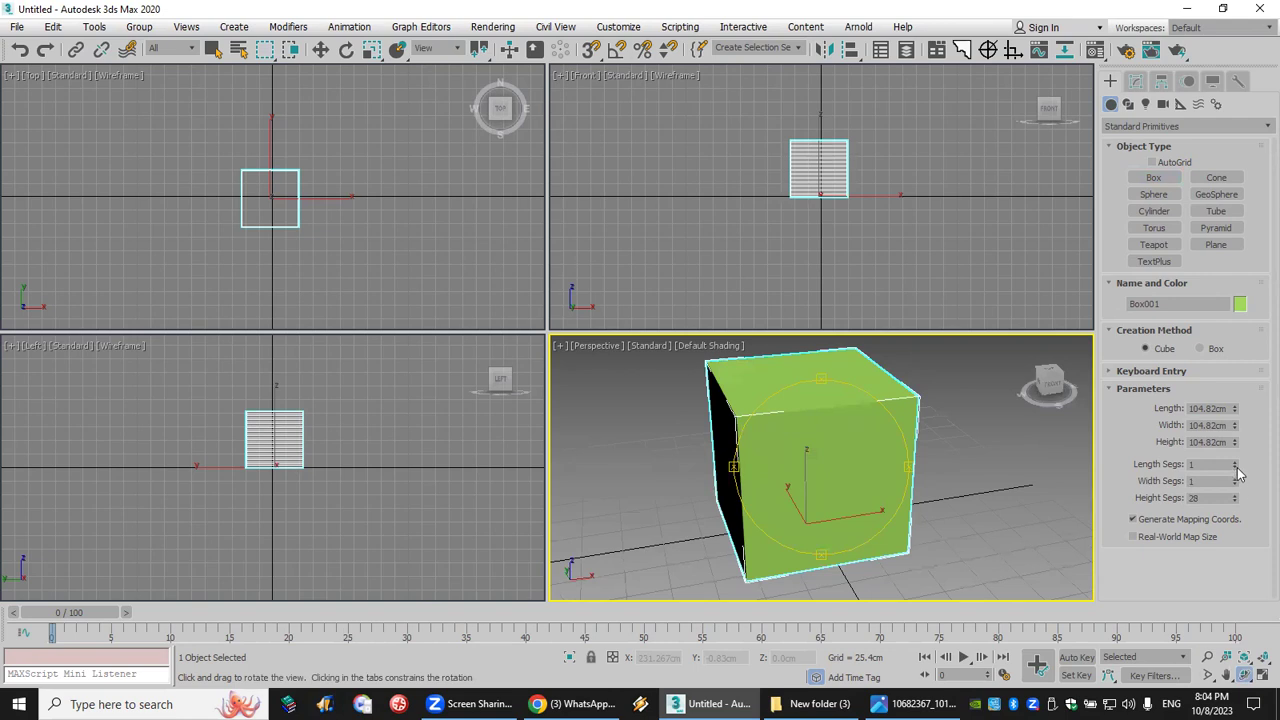
click(1236, 463)
Step: Apply an FFD 4x4x4 modifier to the cube
click(1136, 81)
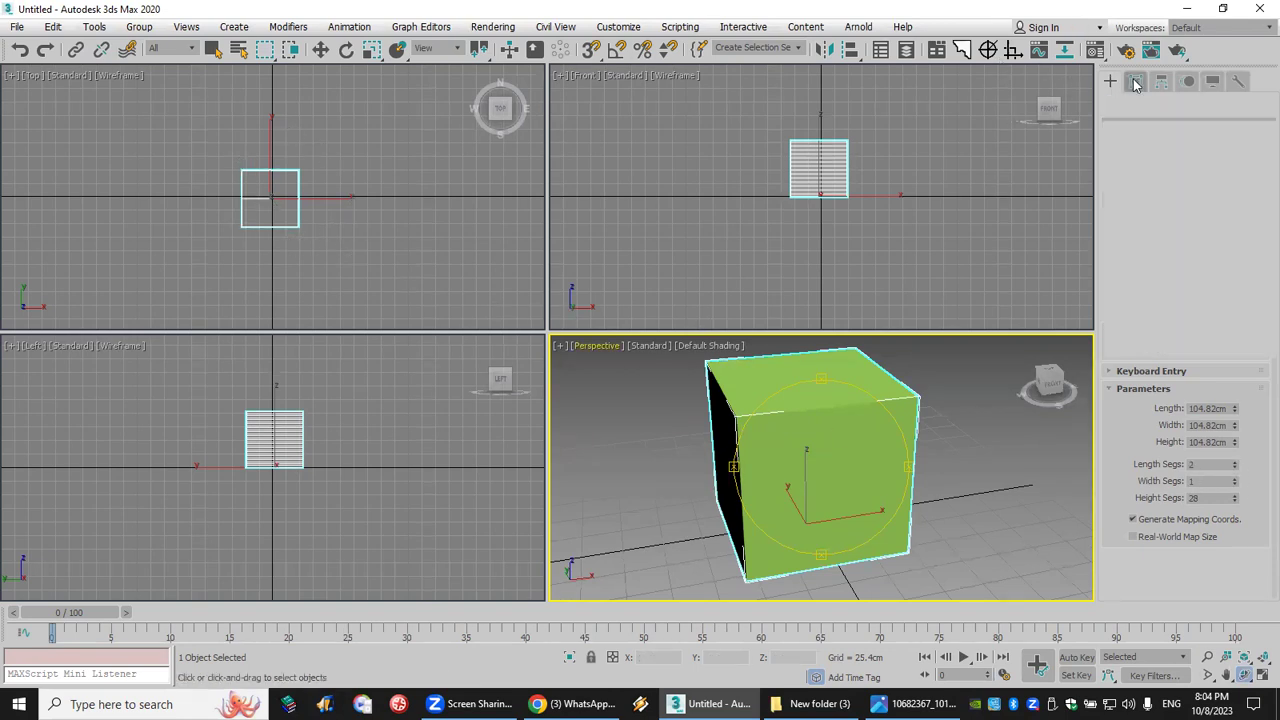
click(1146, 129)
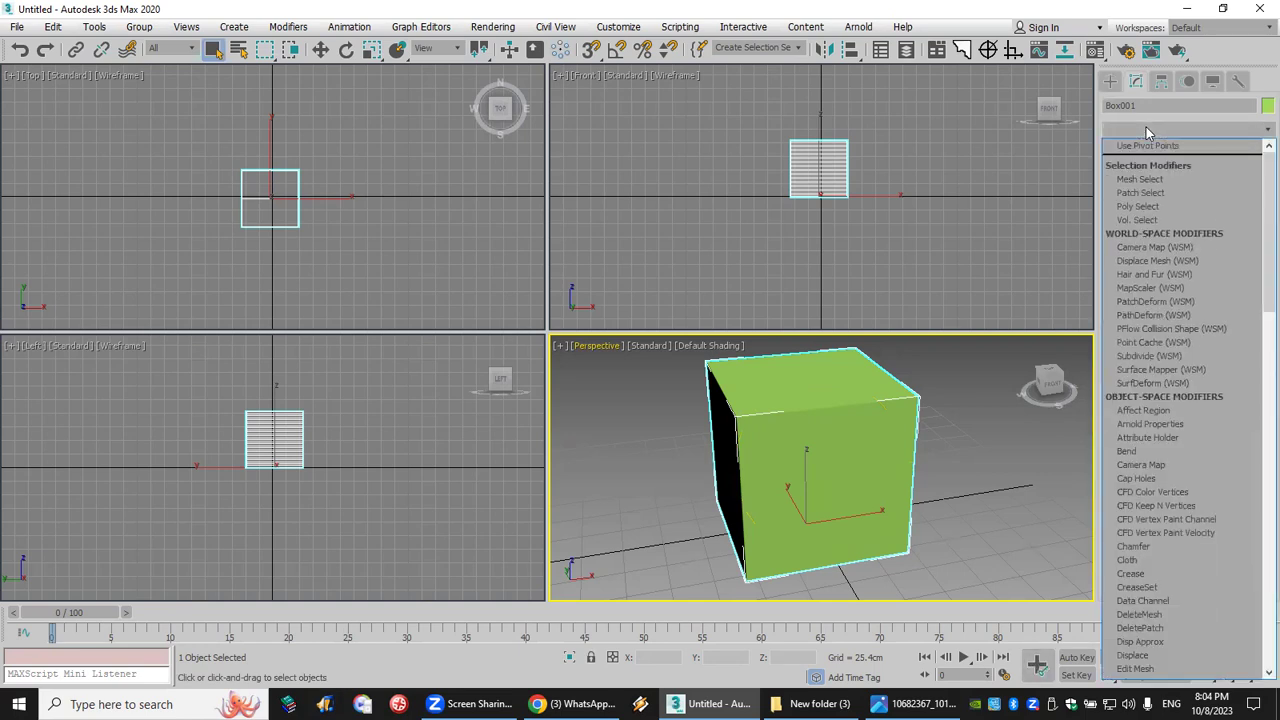
text(f)
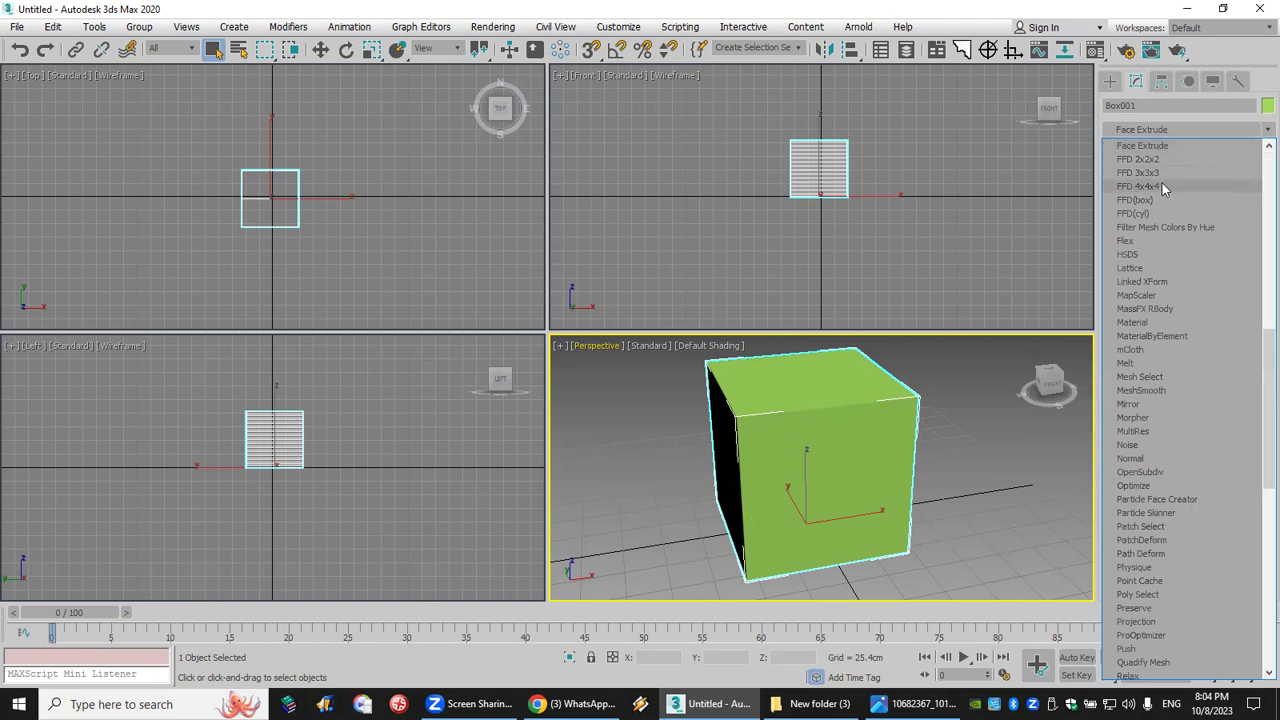
click(1162, 185)
Step: Select the cube's top row of FFD control points and scale them uniformly outward to about twice the original width
click(1127, 149)
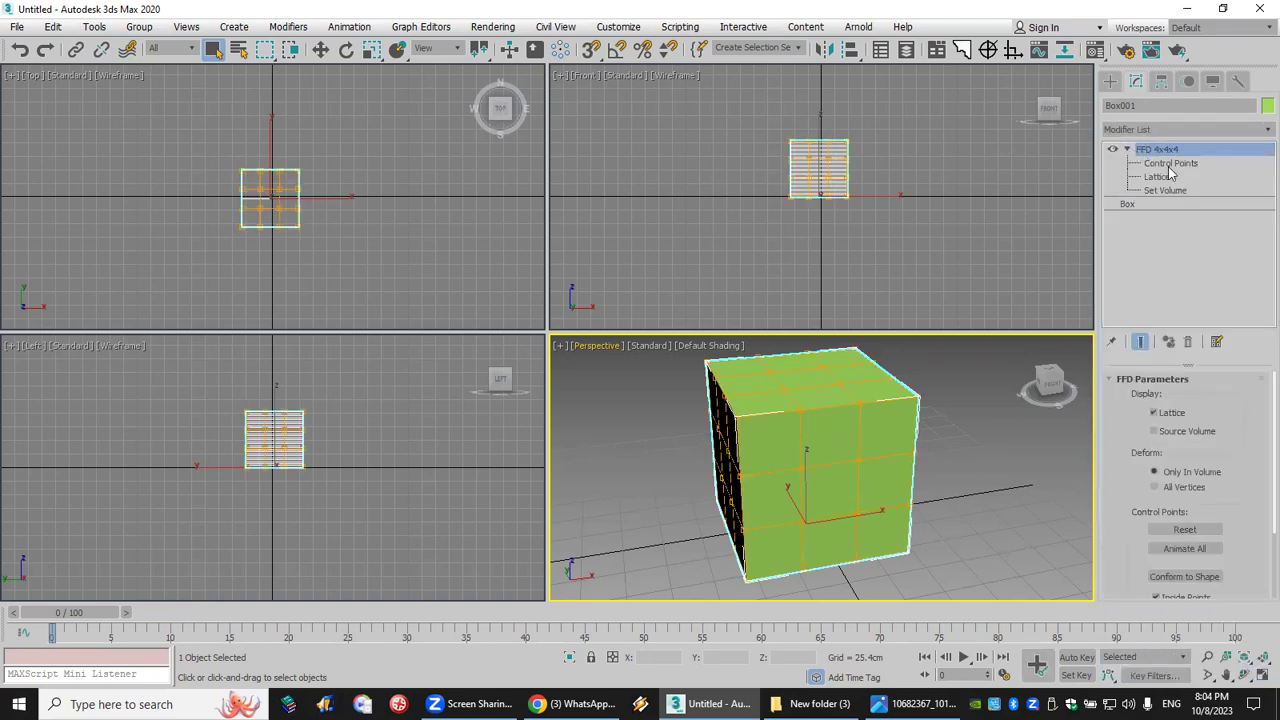
click(1170, 163)
drag(888, 122, 845, 117)
click(371, 49)
scroll(845, 117, up, 5)
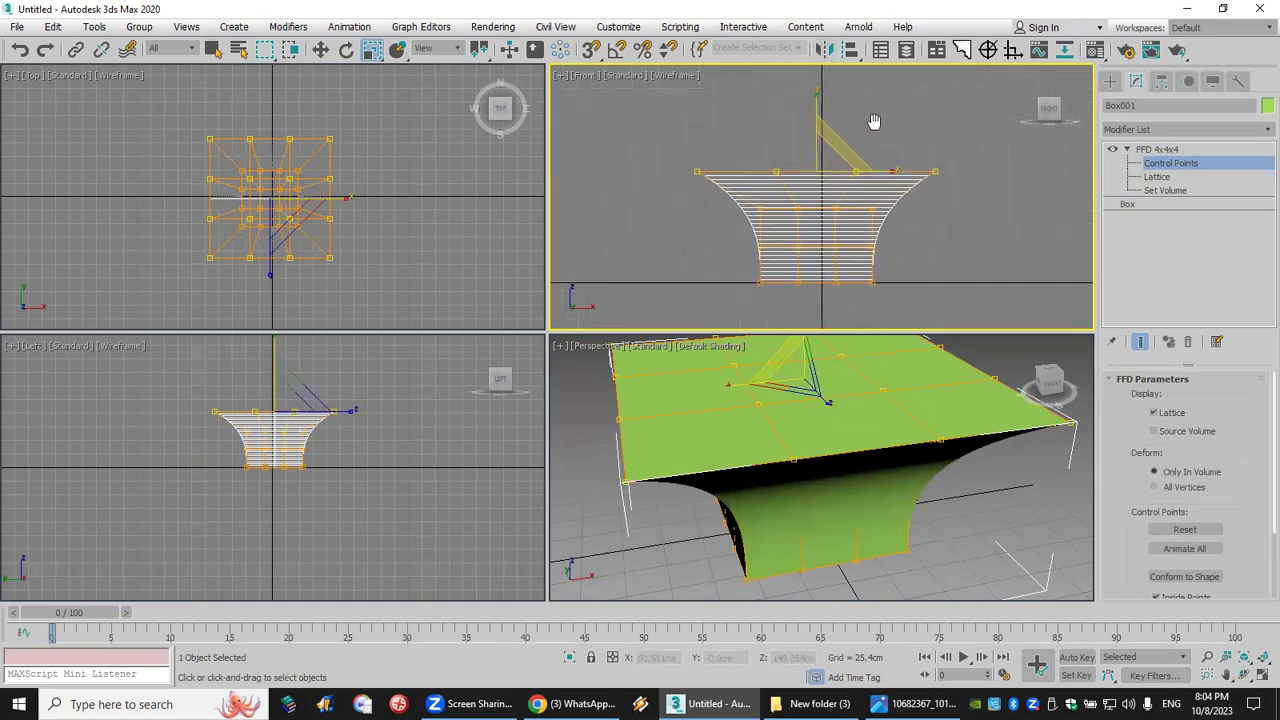
scroll(822, 203, down, 2)
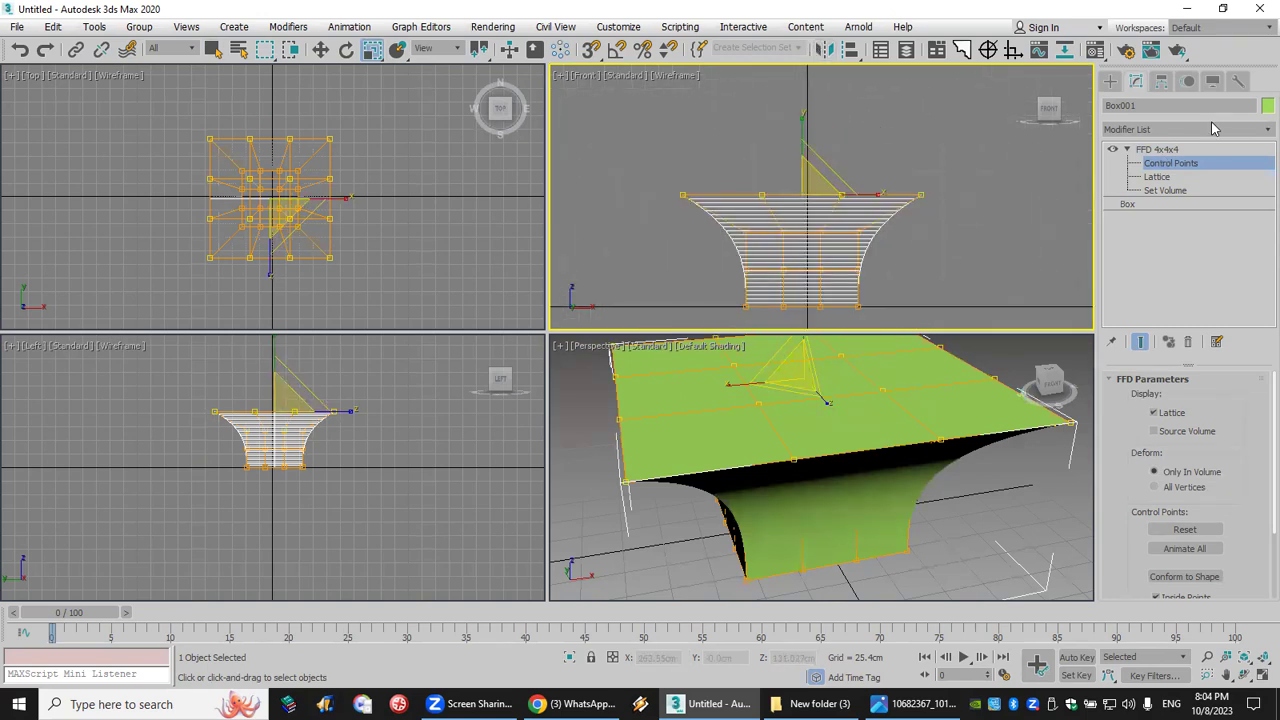
Step: Add an Edit Mesh modifier above the FFD and expand its sub-object levels
click(1213, 128)
key(e)
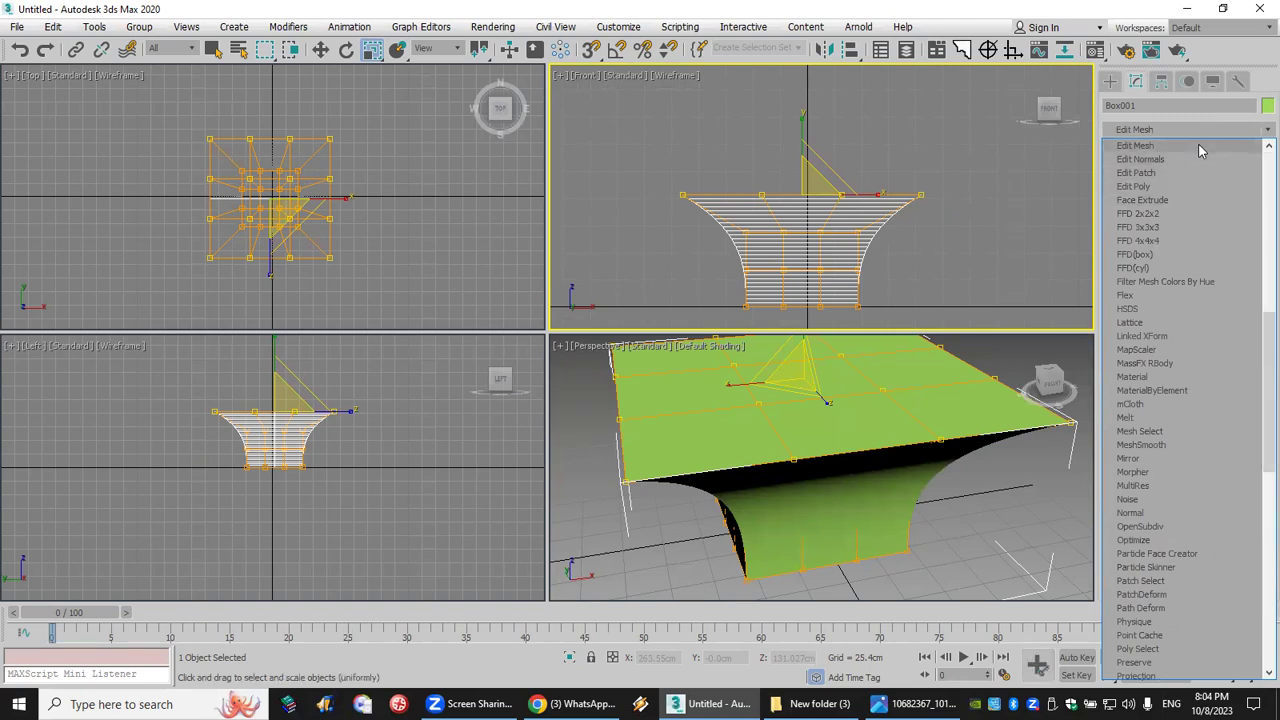
click(1200, 146)
click(1127, 149)
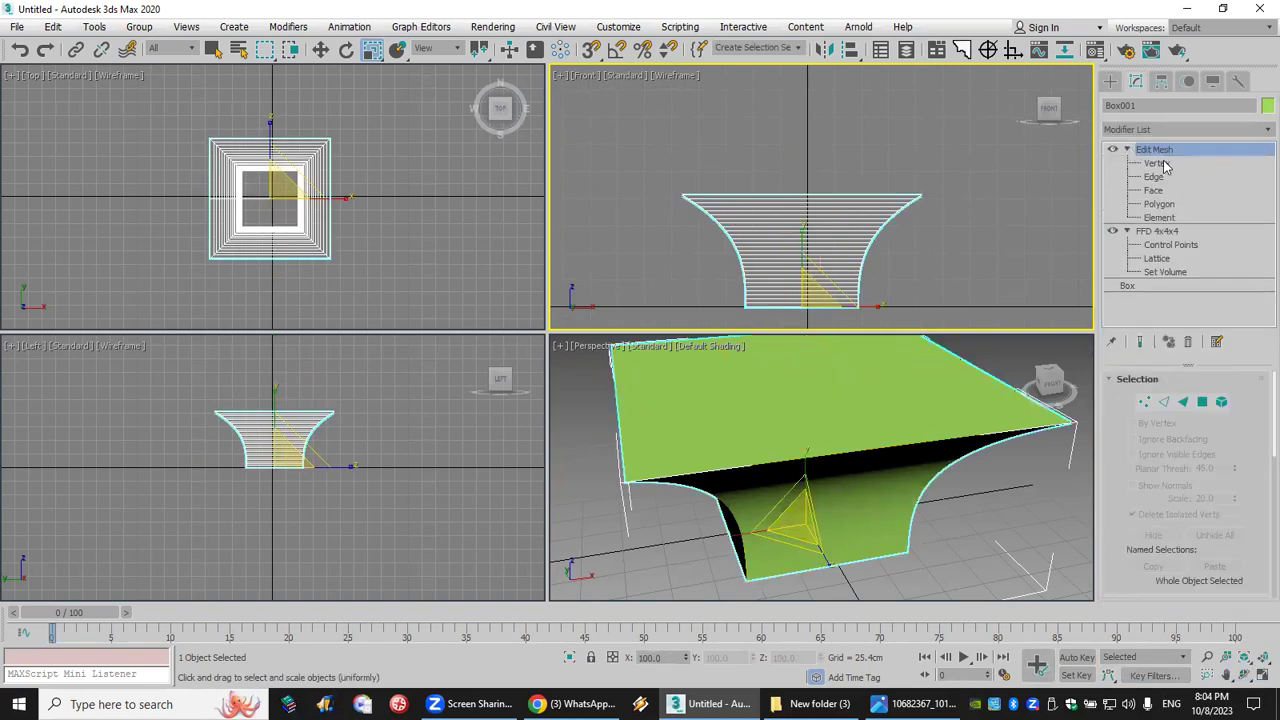
Step: Select the top ring of mesh vertices and move it up to a height of about 110.1 cm
click(1157, 163)
scroll(820, 205, up, 2)
drag(604, 113, 1078, 202)
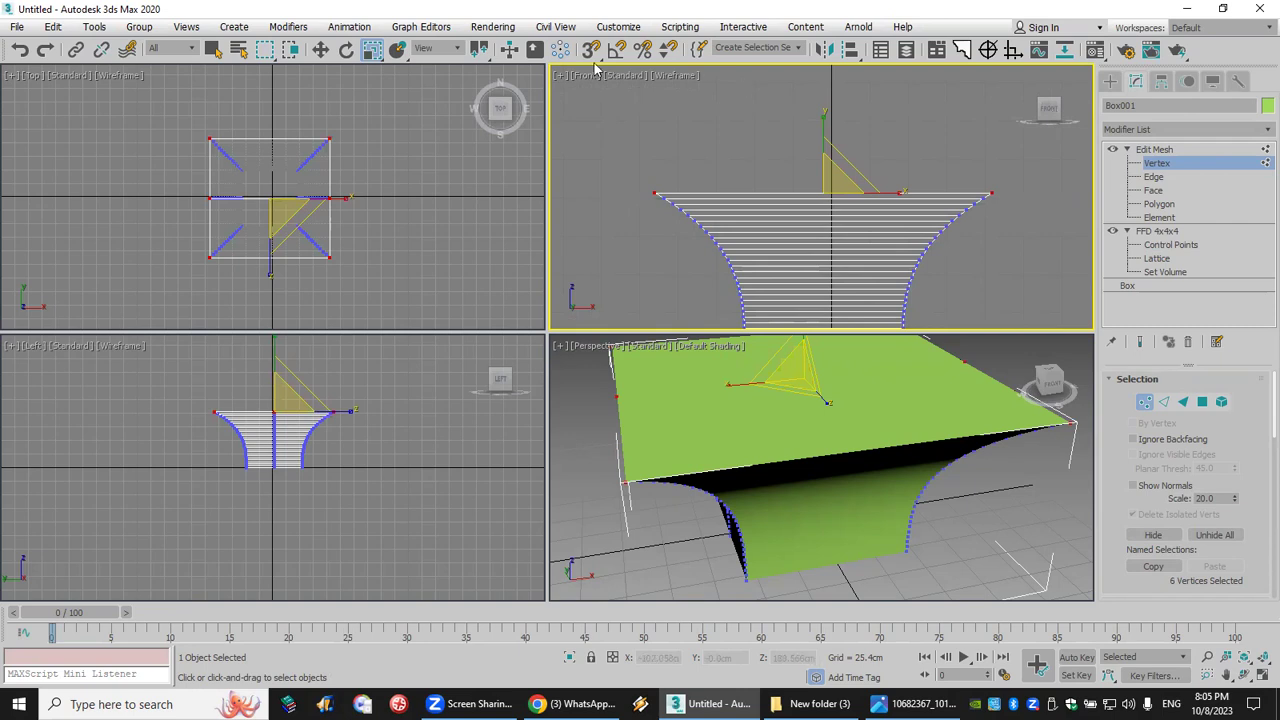
click(323, 52)
click(325, 52)
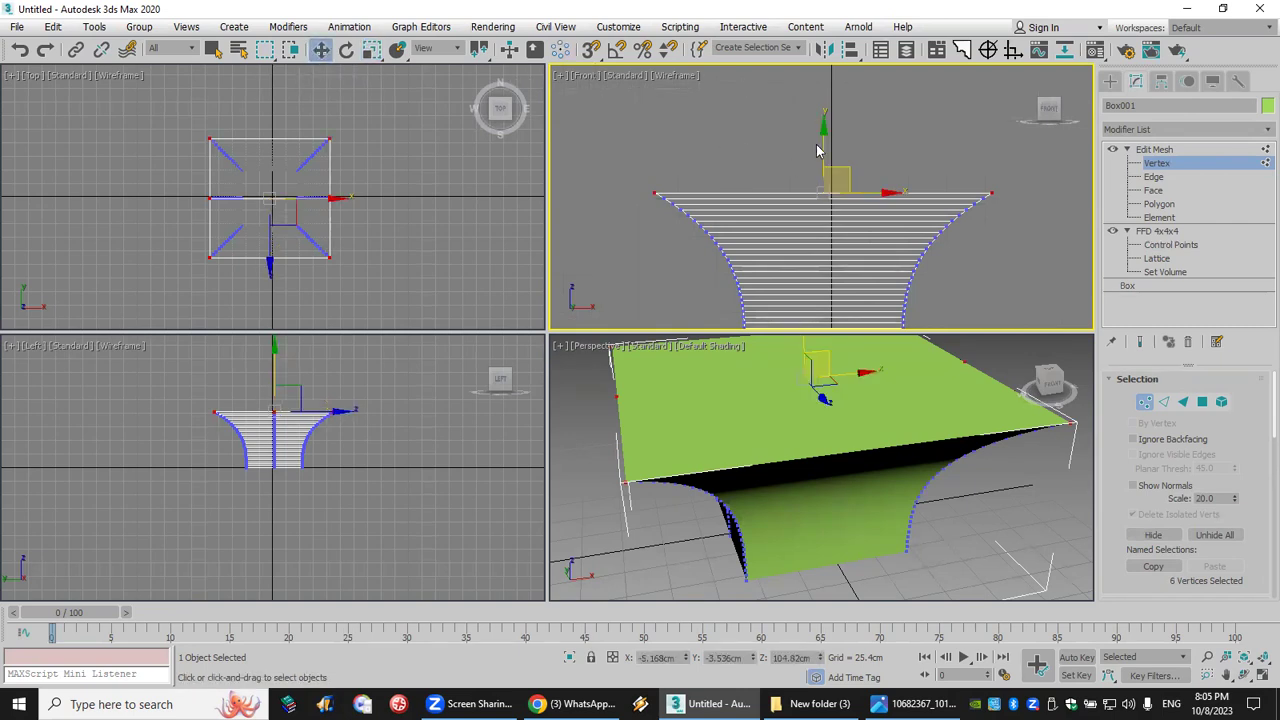
drag(825, 141, 825, 132)
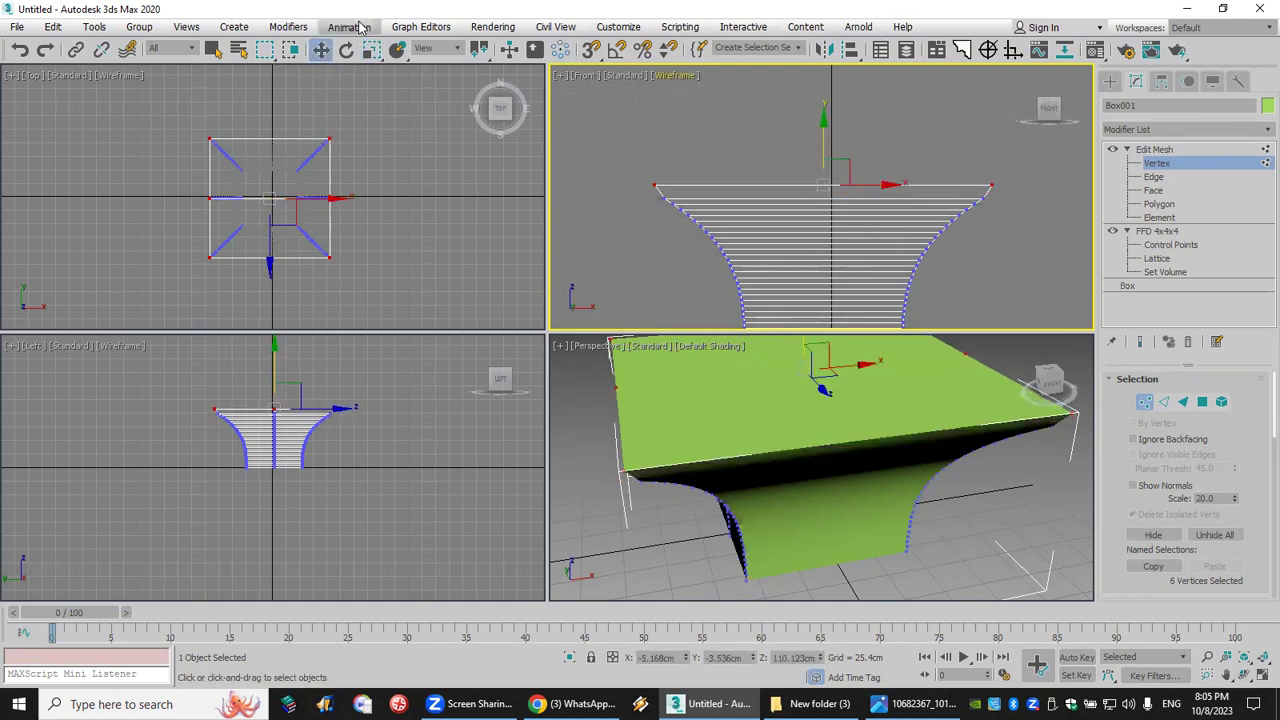
Step: Scale the top vertices slightly inward until they line up with the ring below, giving the cap a vertical rim
click(371, 49)
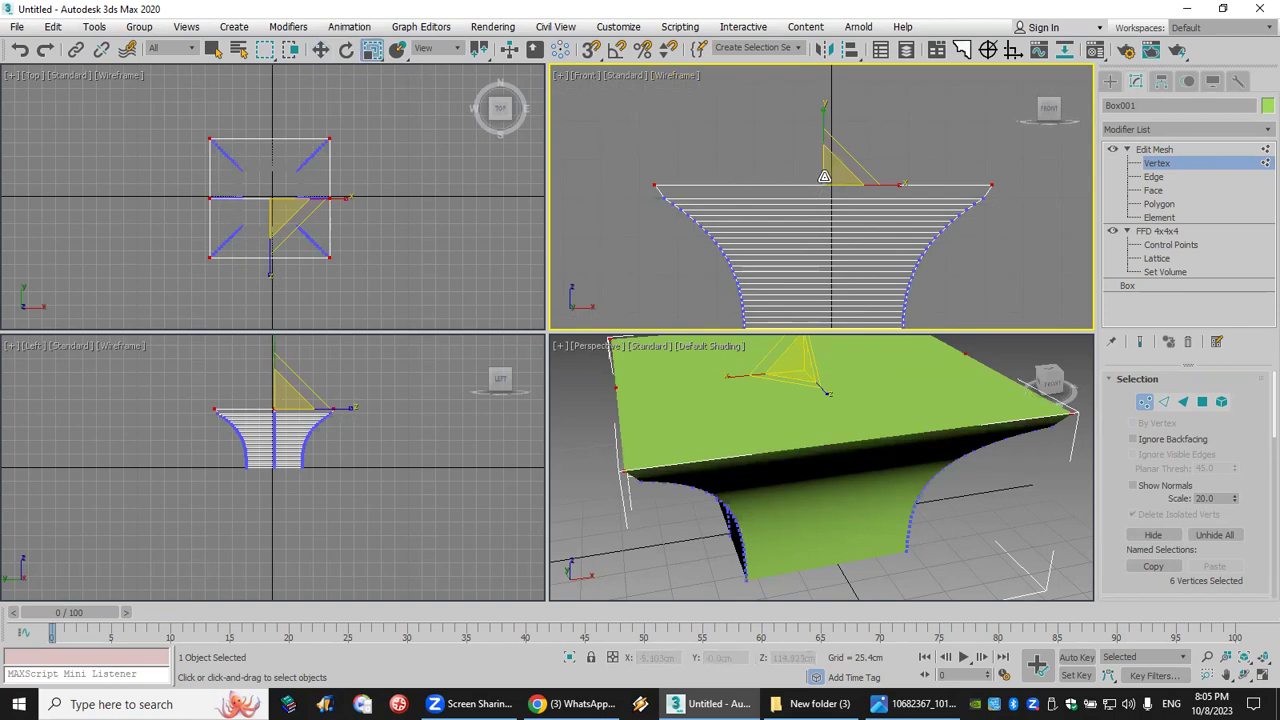
drag(824, 177, 822, 181)
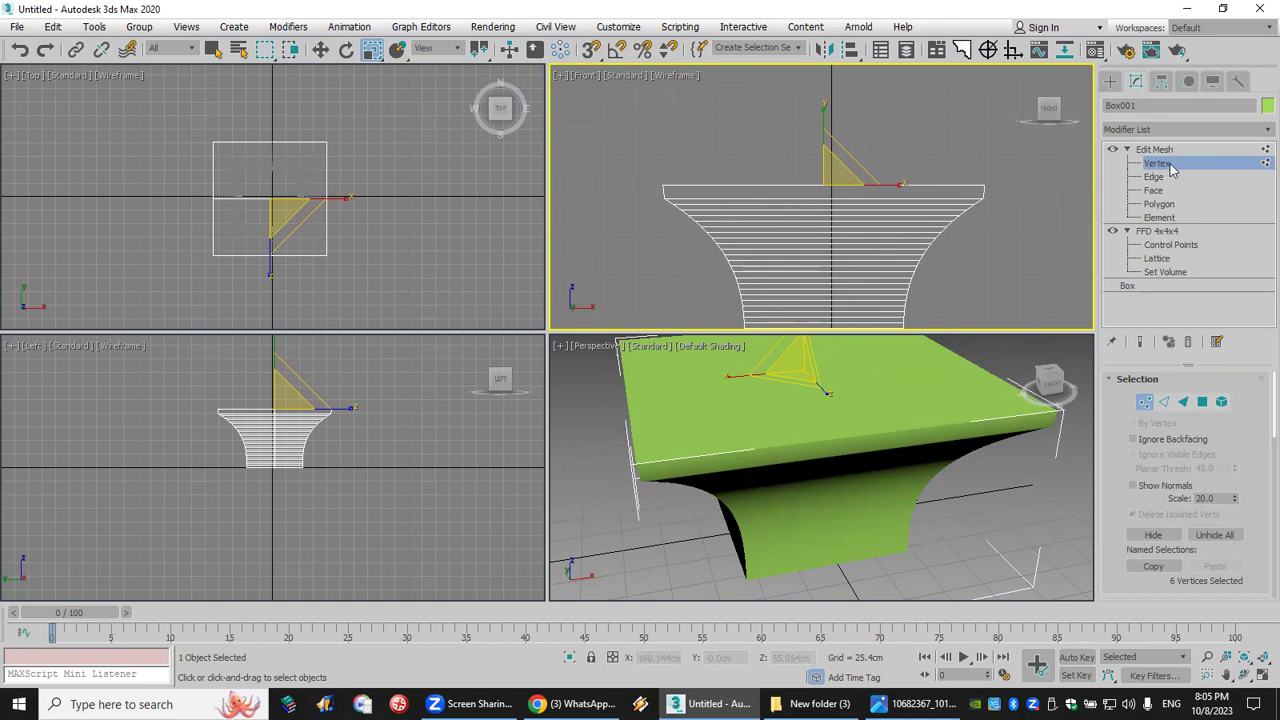
scroll(857, 208, down, 3)
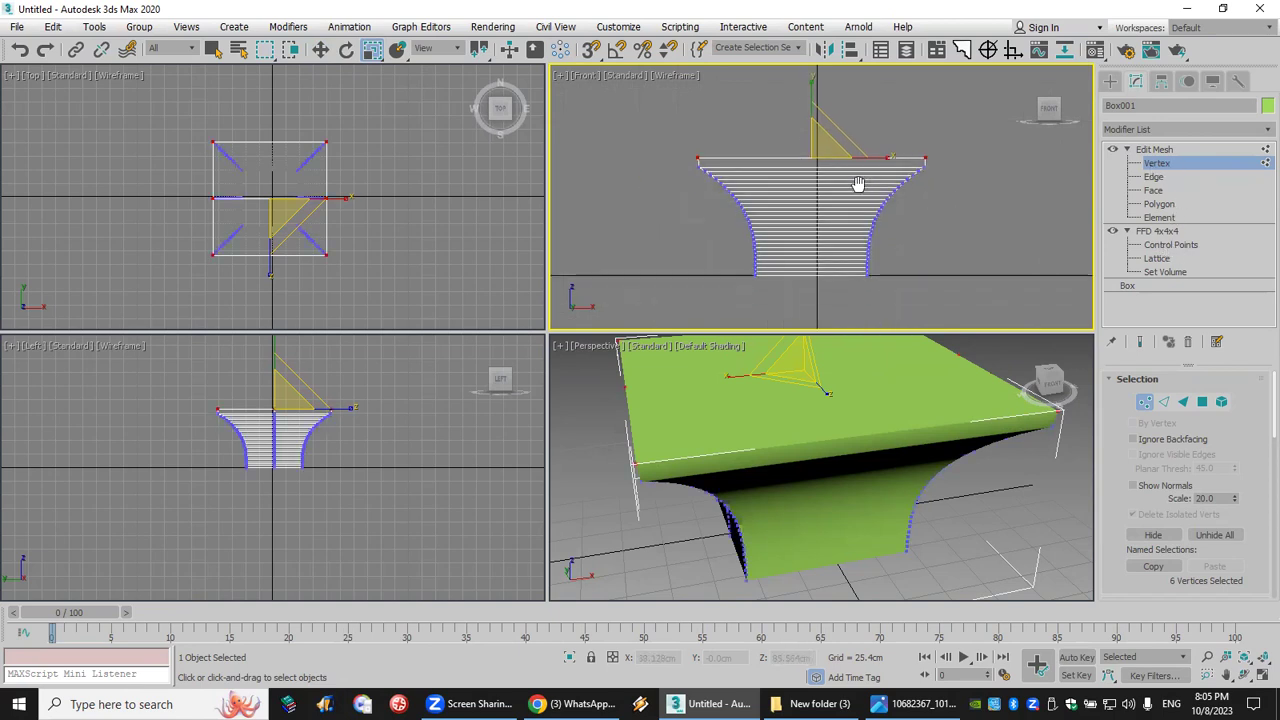
scroll(855, 213, up, 3)
scroll(857, 212, down, 2)
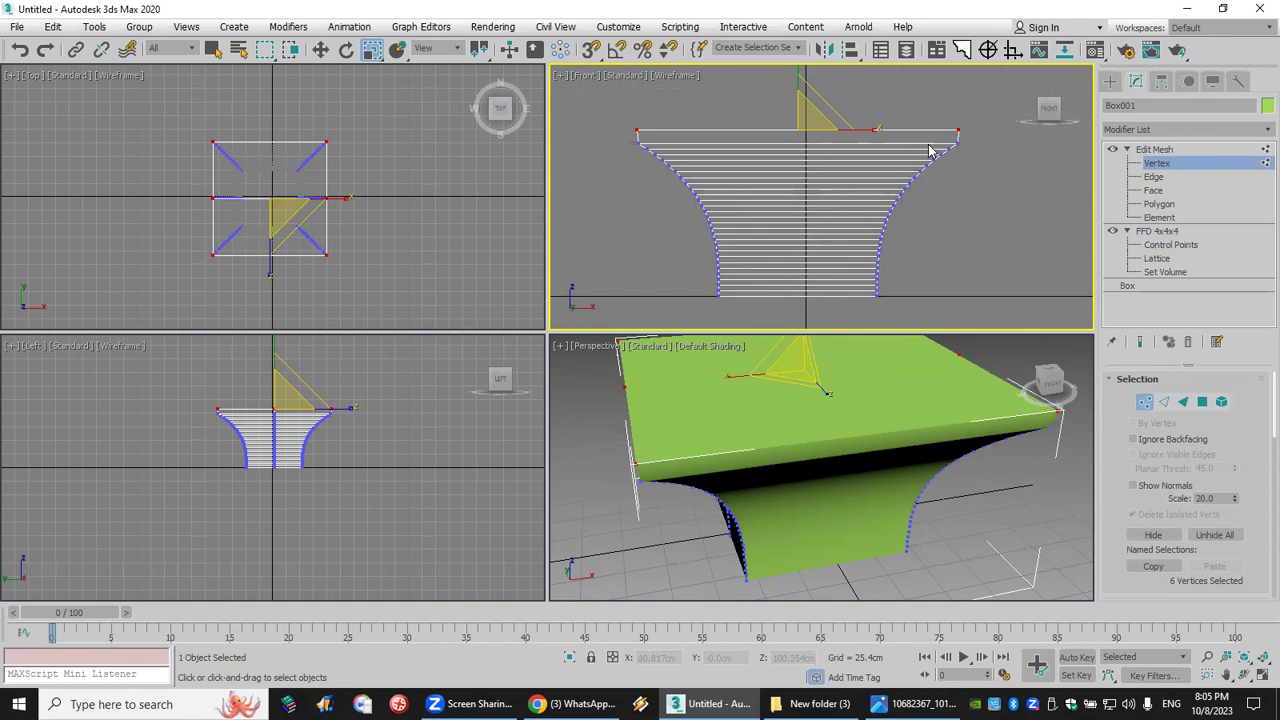
Step: Examine the arched lattice screens and flared column capitals in the mosque reference photo, then return to 3ds Max
click(1109, 84)
scroll(898, 580, down, 3)
middle_drag(957, 255, 840, 251)
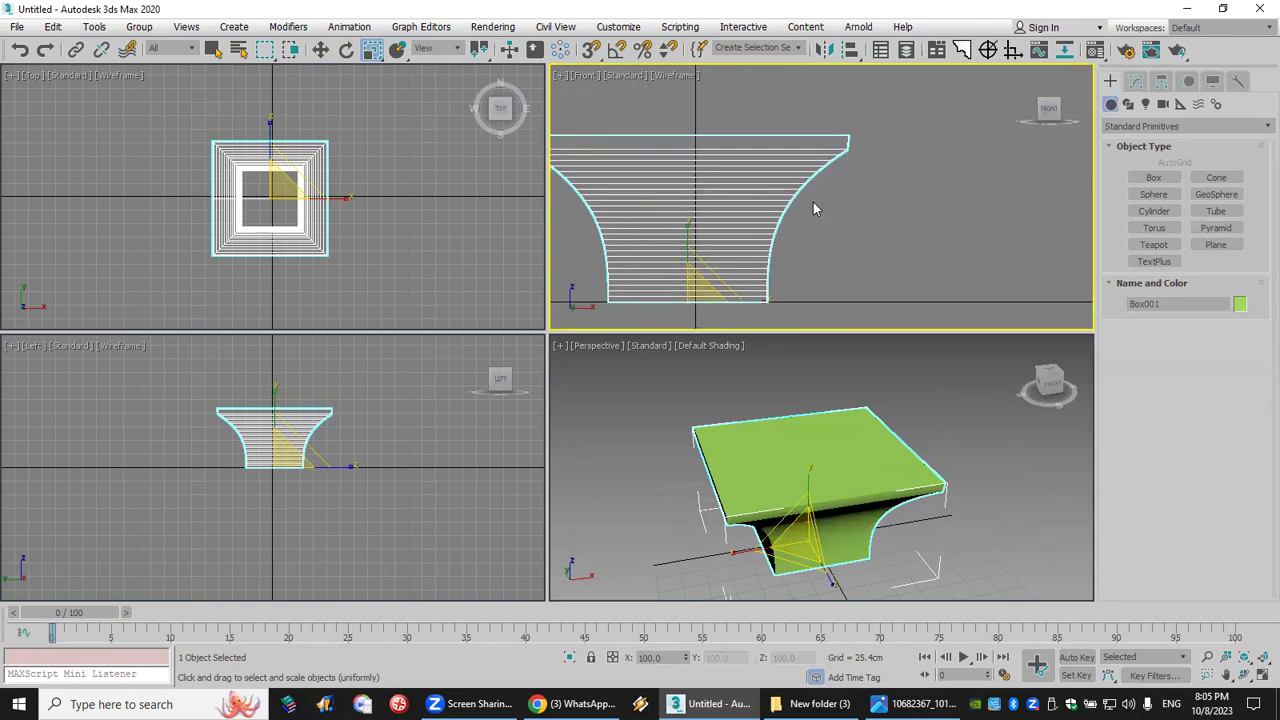
click(812, 704)
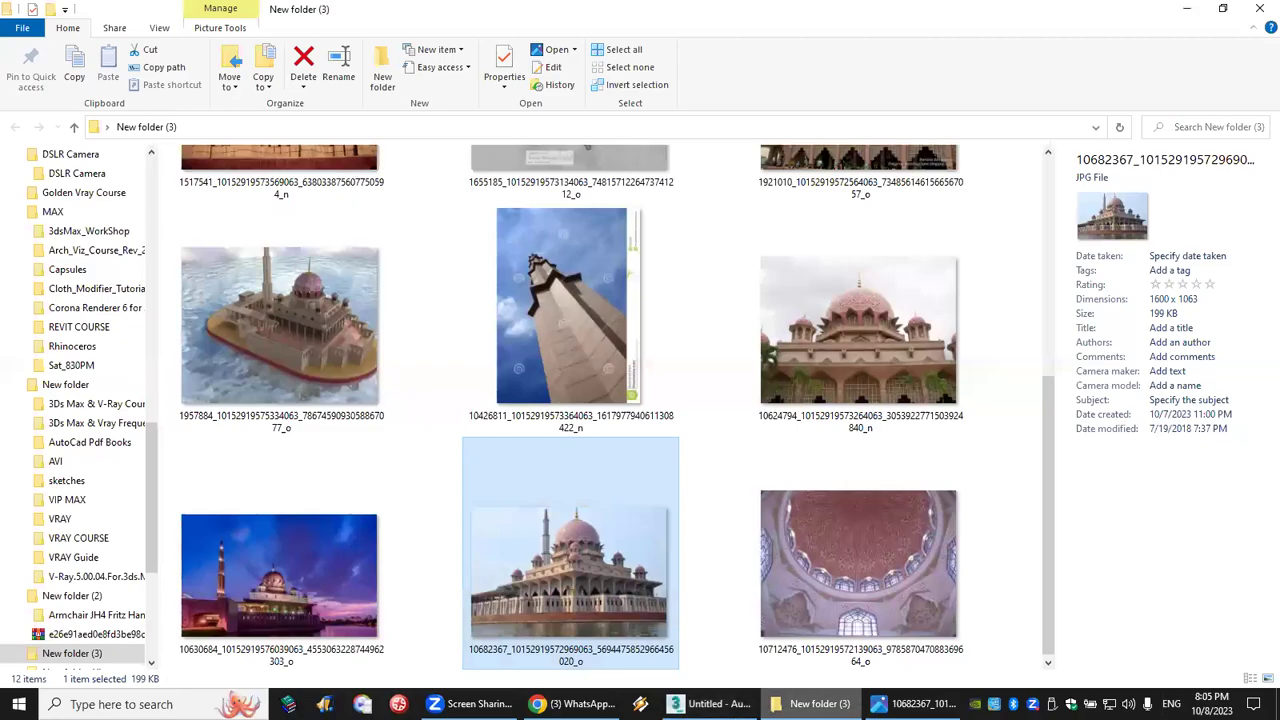
click(905, 704)
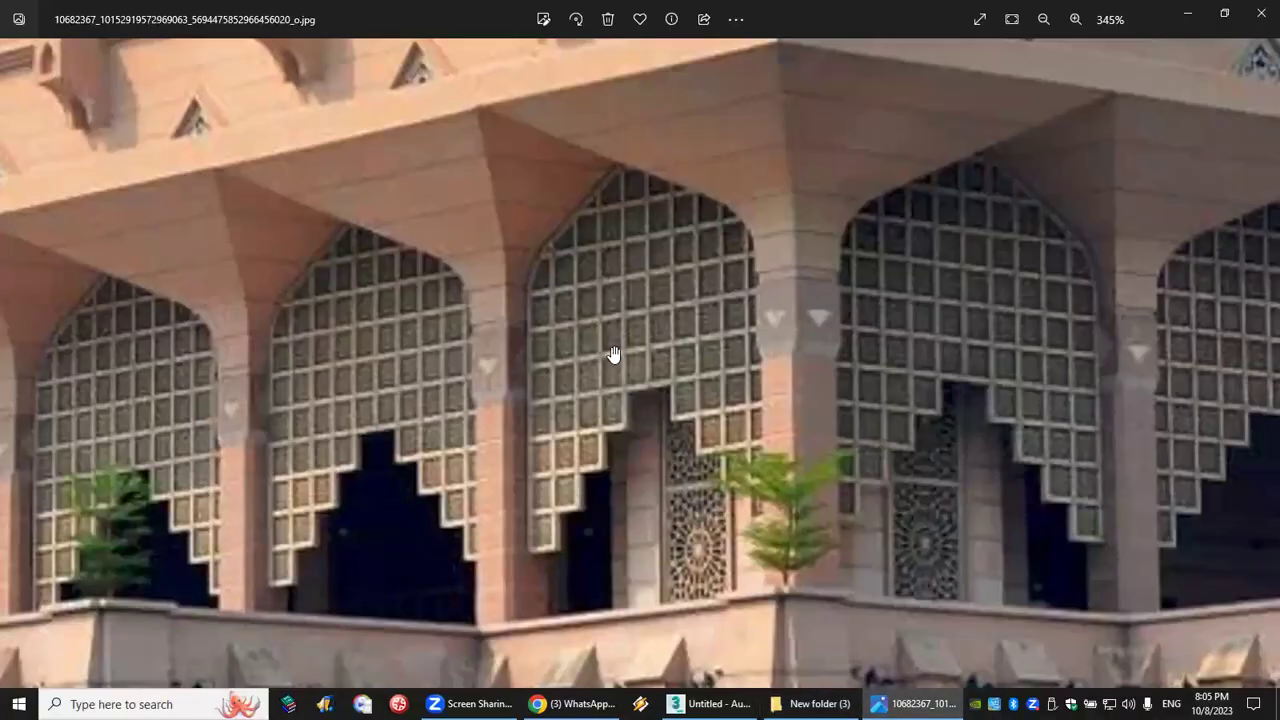
mouse_move(668, 292)
mouse_down()
mouse_move(627, 274)
mouse_move(605, 282)
mouse_move(632, 313)
mouse_move(650, 267)
mouse_up()
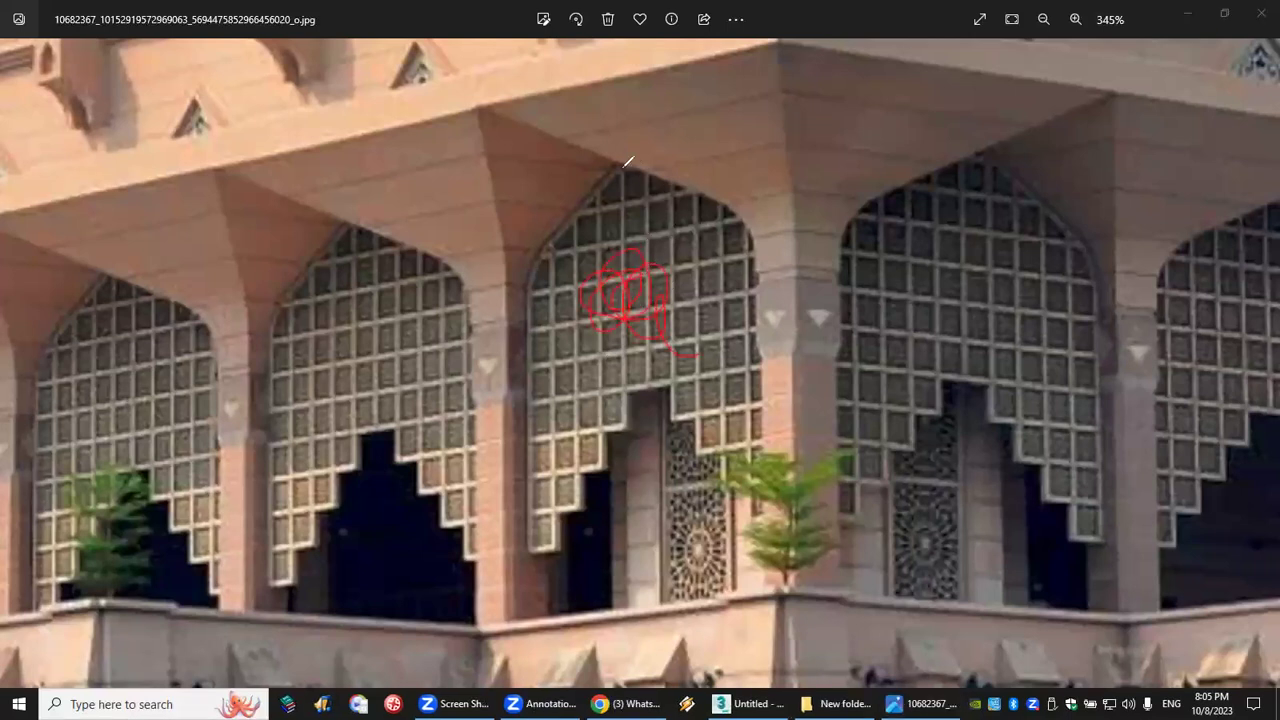
mouse_move(620, 163)
mouse_down()
mouse_move(549, 241)
mouse_move(532, 288)
mouse_move(517, 520)
mouse_up()
mouse_move(1078, 213)
mouse_down()
mouse_move(955, 224)
mouse_move(944, 362)
mouse_up()
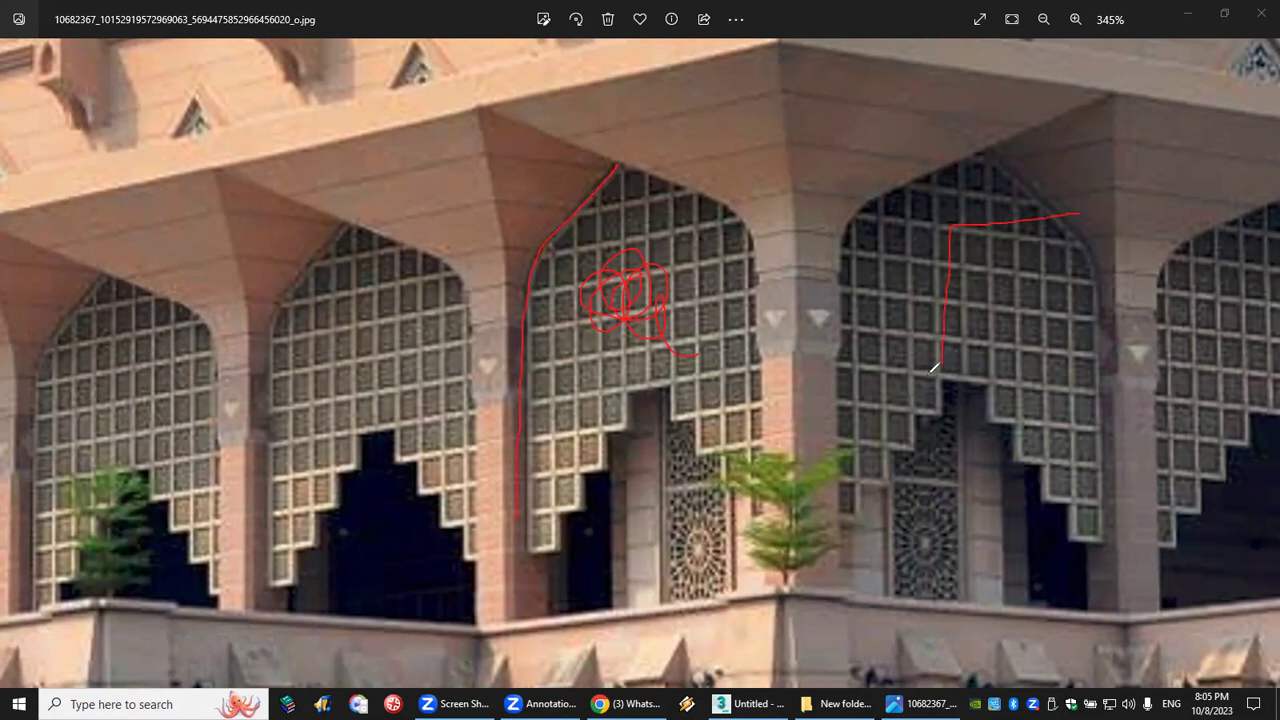
mouse_move(618, 164)
mouse_down()
mouse_move(543, 291)
mouse_move(520, 515)
mouse_up()
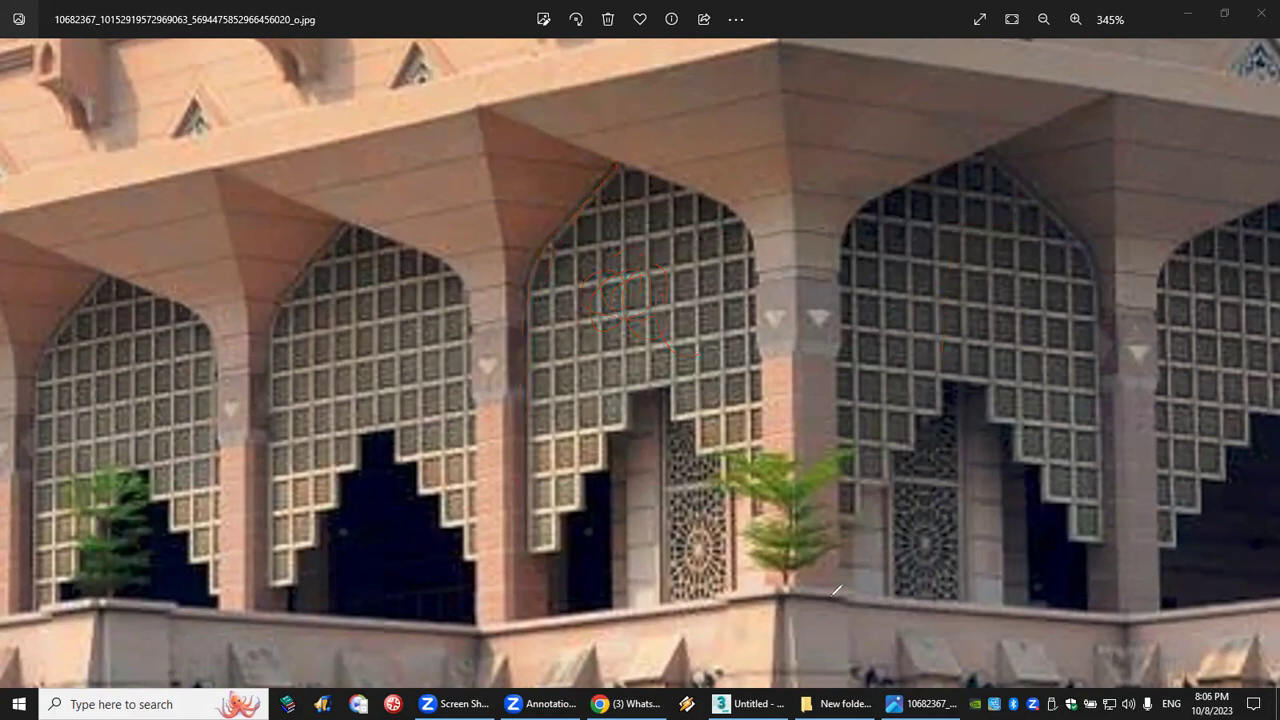
click(915, 38)
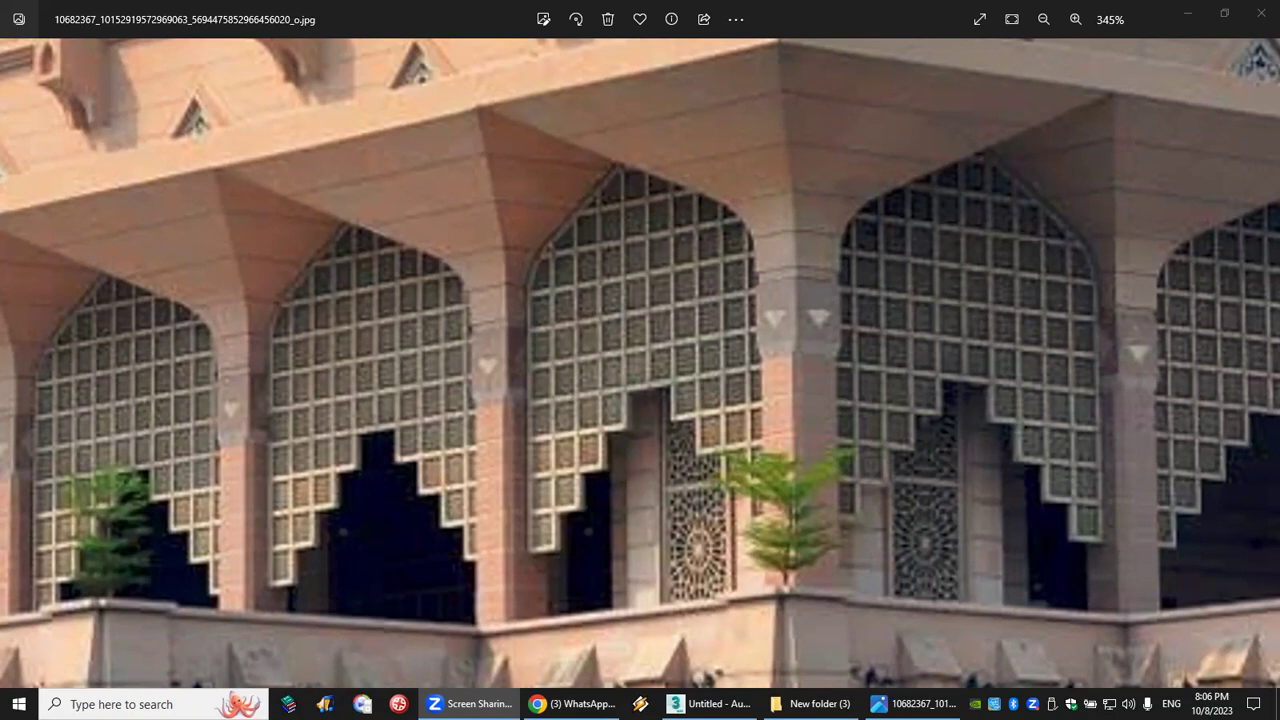
click(710, 704)
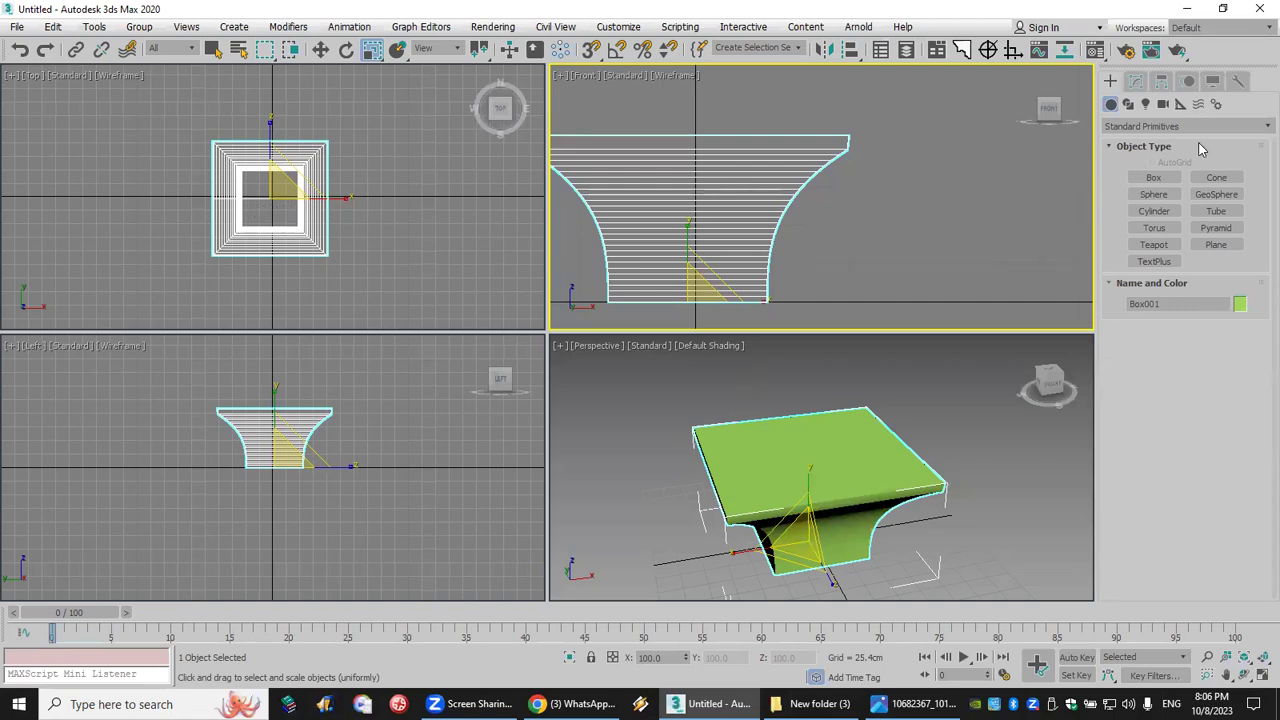
Step: Select the capital's central cross-section edges at the Edit Mesh edge level, using window selection around the middle line
click(1141, 84)
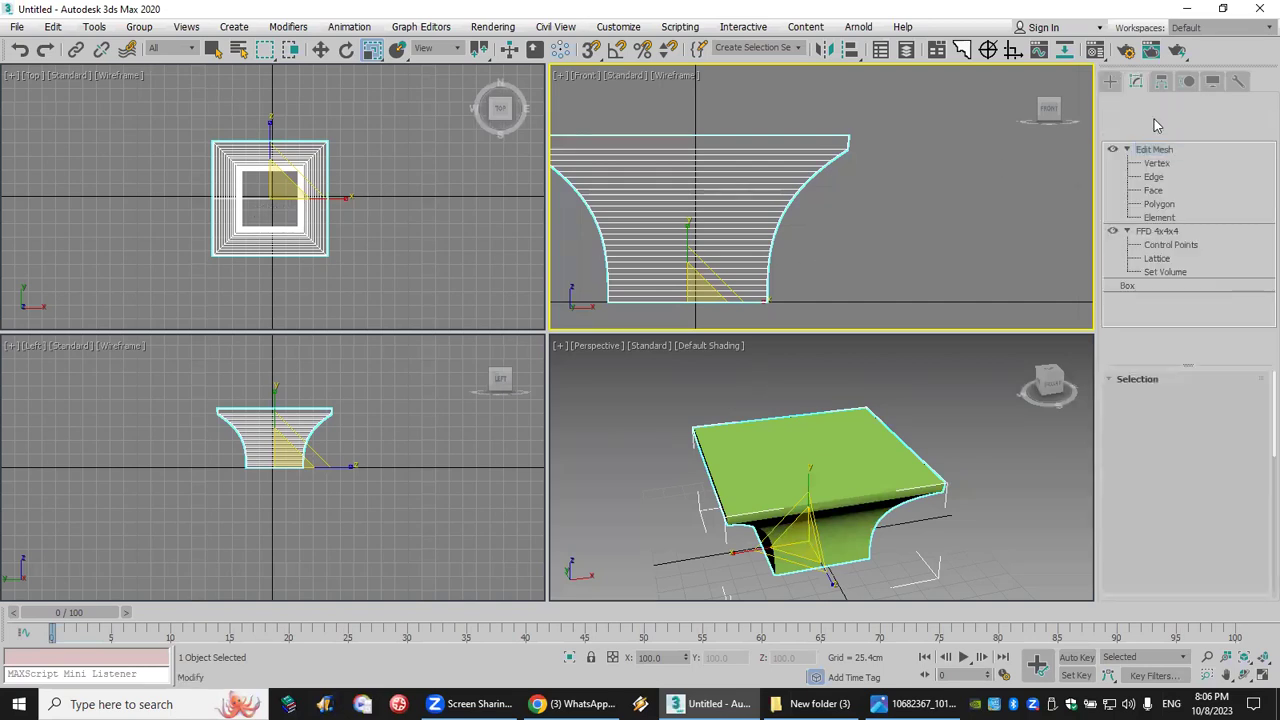
click(1173, 175)
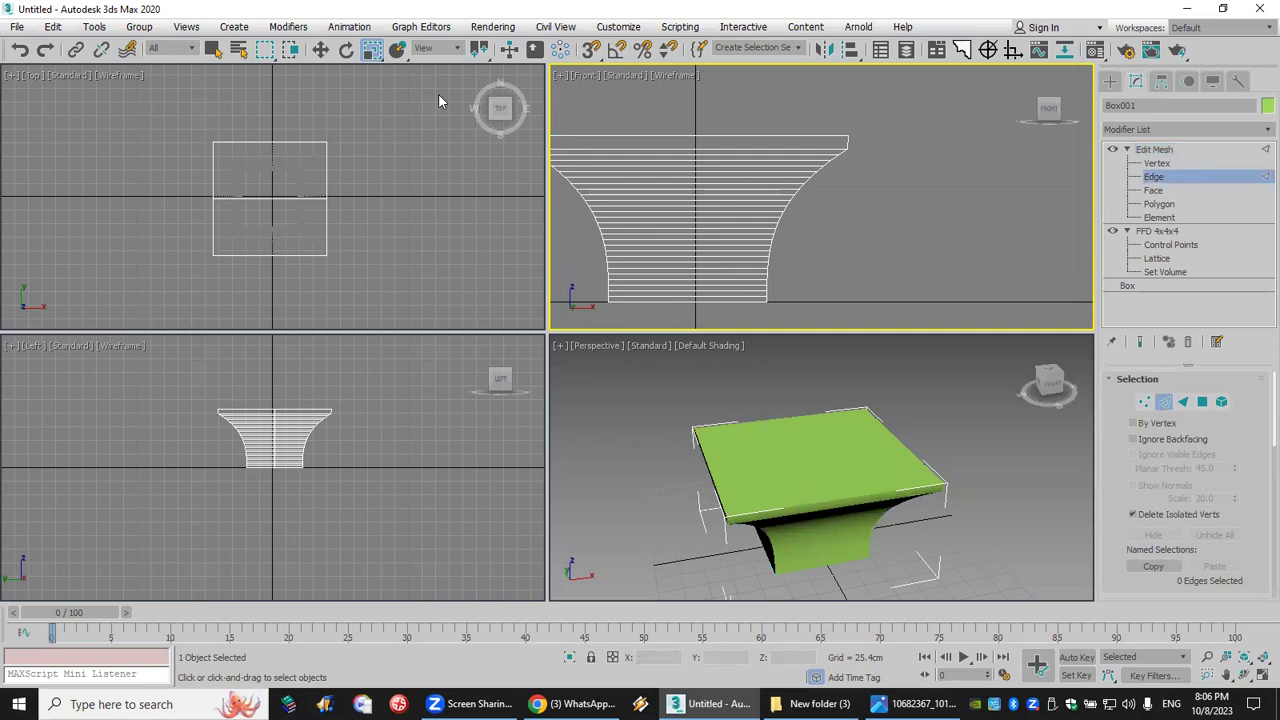
click(290, 50)
drag(344, 203, 182, 204)
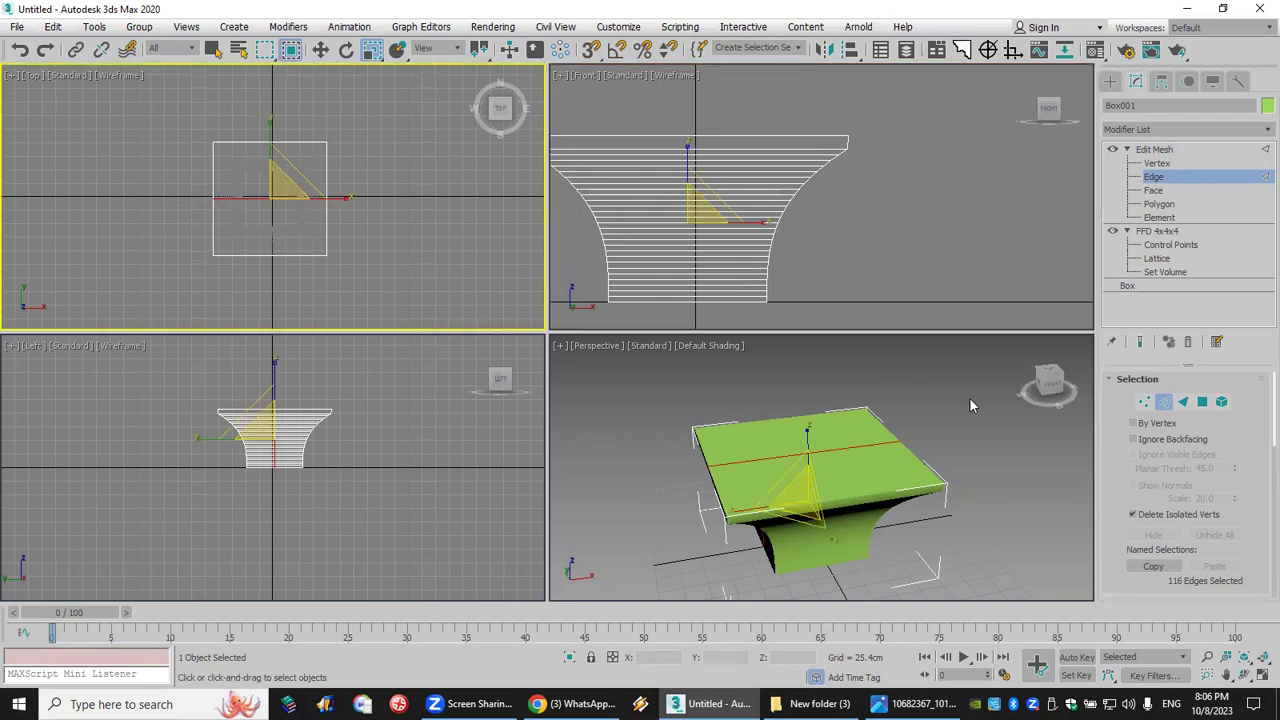
Step: Create a linear shape named Shape001 from the selected edges
drag(1236, 487, 1255, 10)
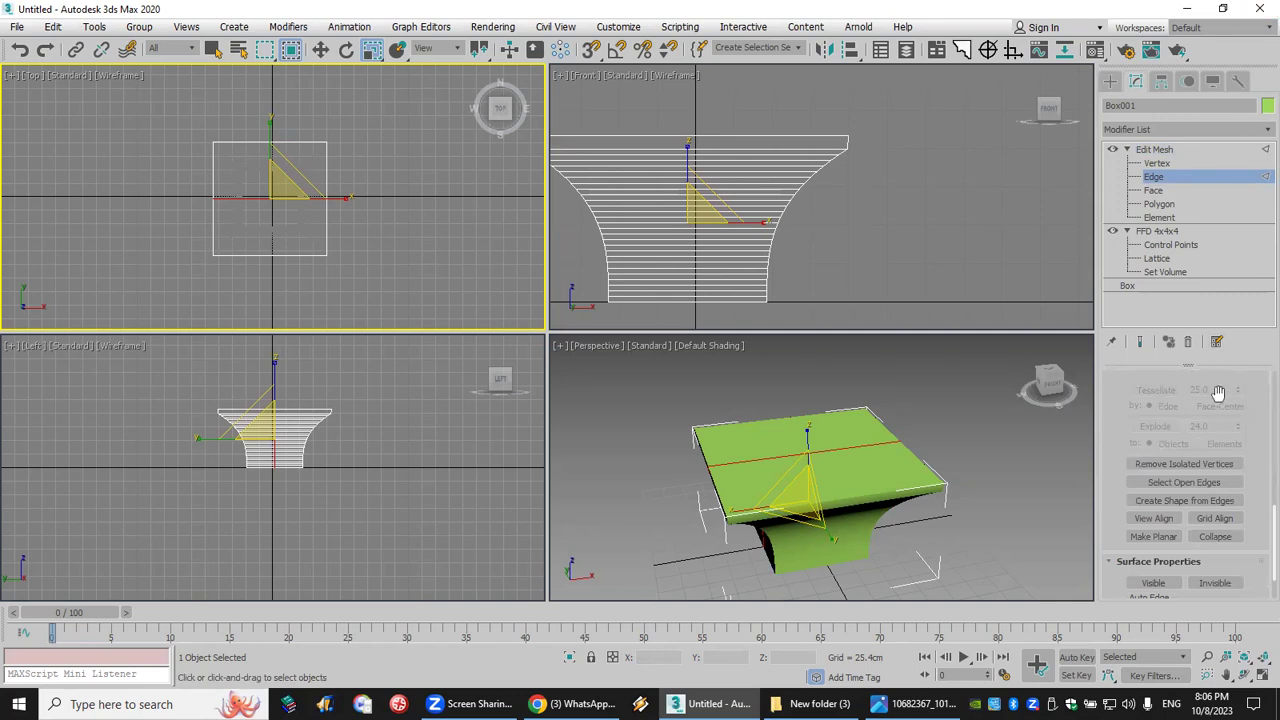
click(1215, 502)
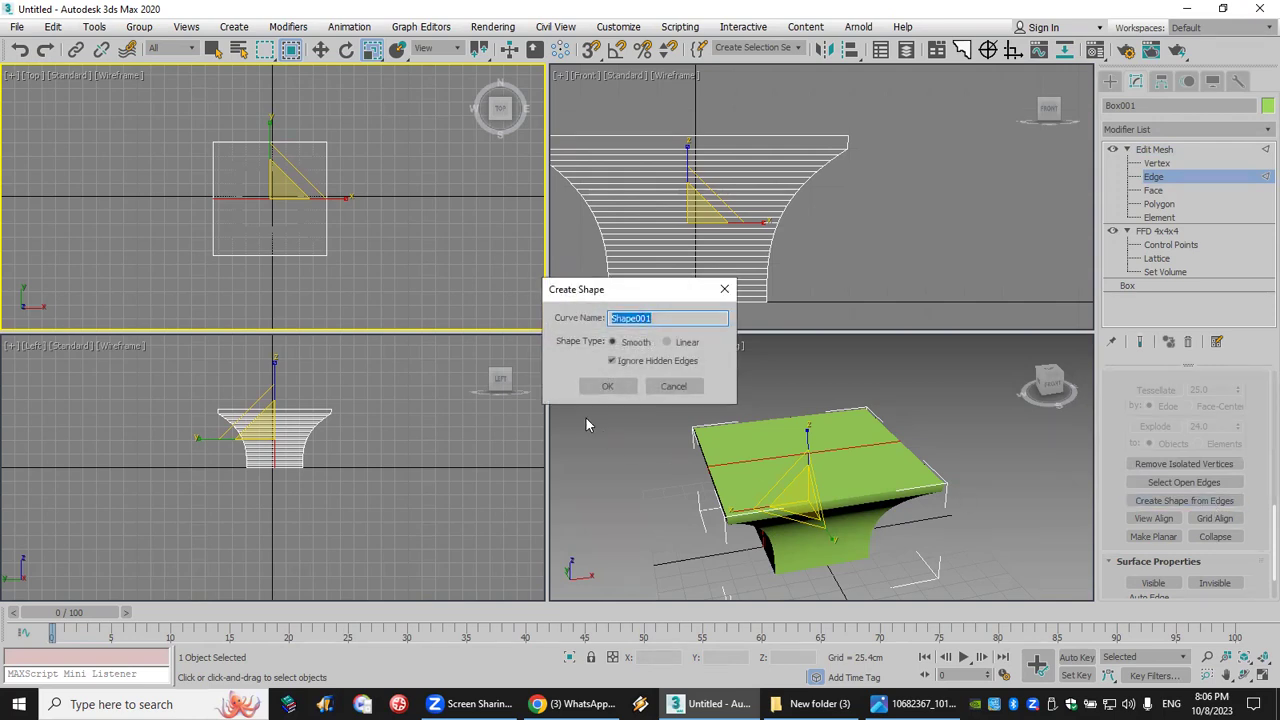
click(668, 344)
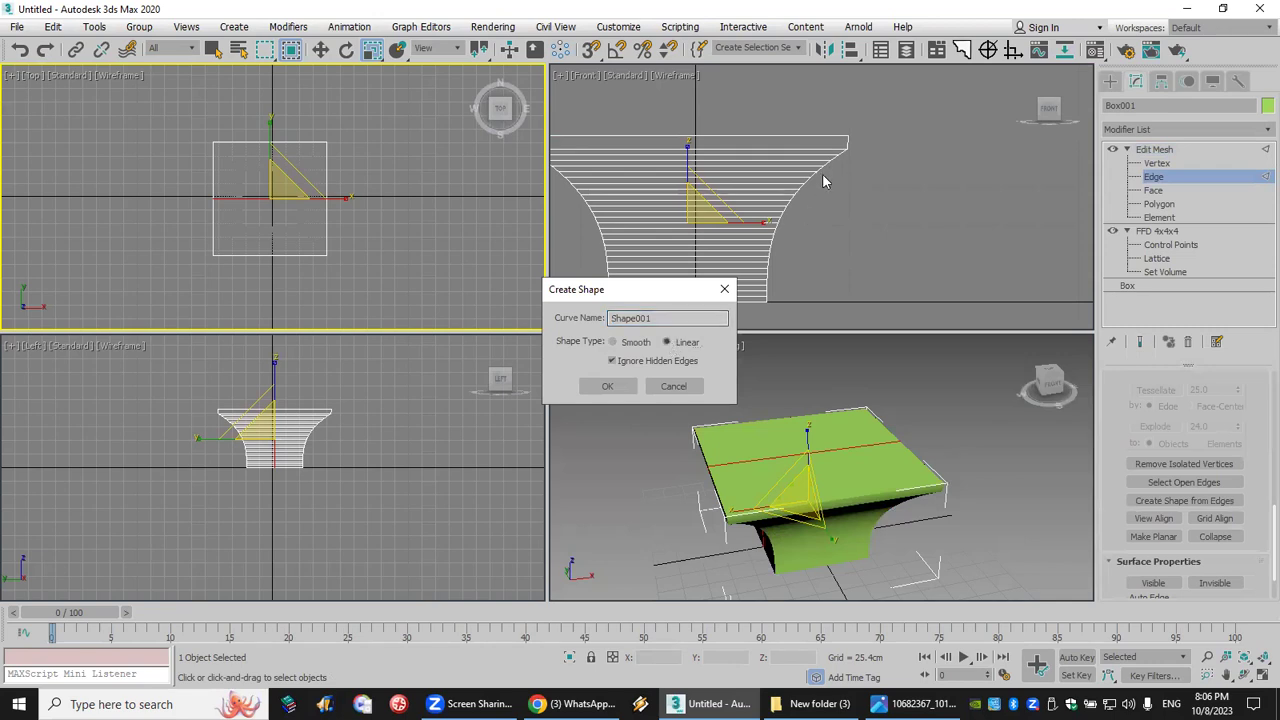
click(607, 387)
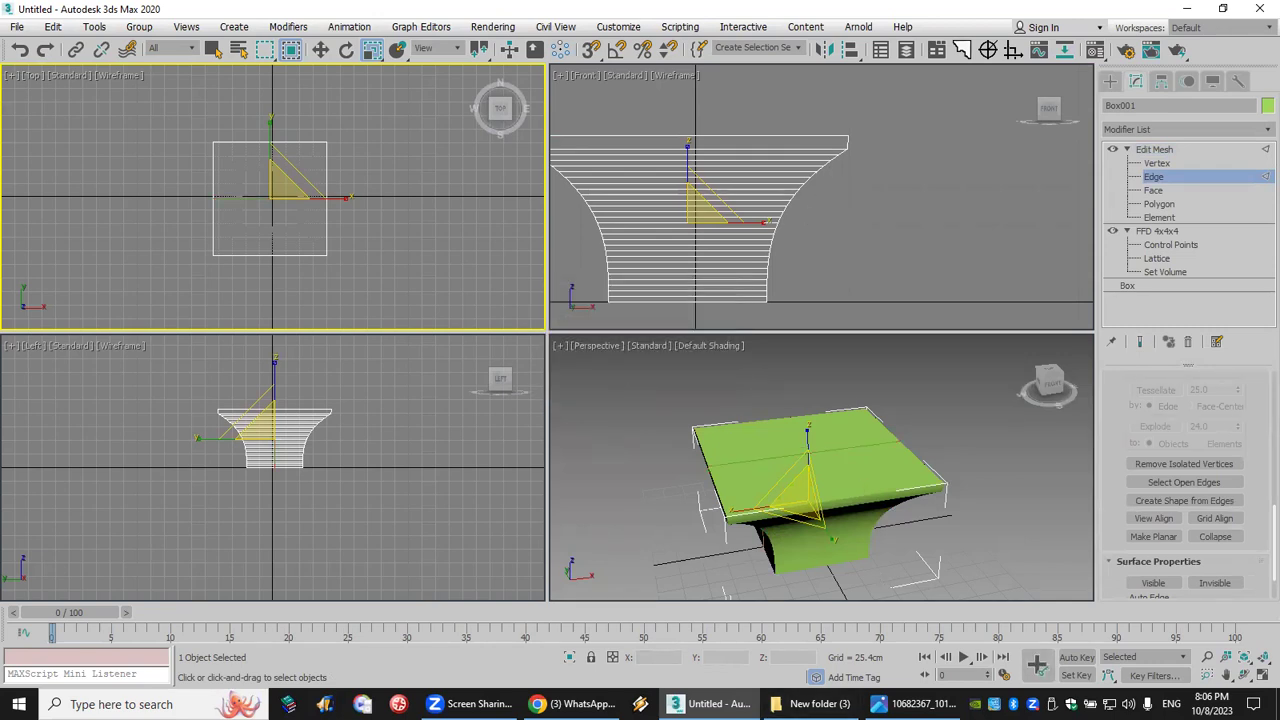
mouse_move(1118, 180)
mouse_down()
mouse_move(1086, 178)
mouse_move(1123, 178)
mouse_move(1044, 160)
mouse_move(1040, 207)
mouse_up()
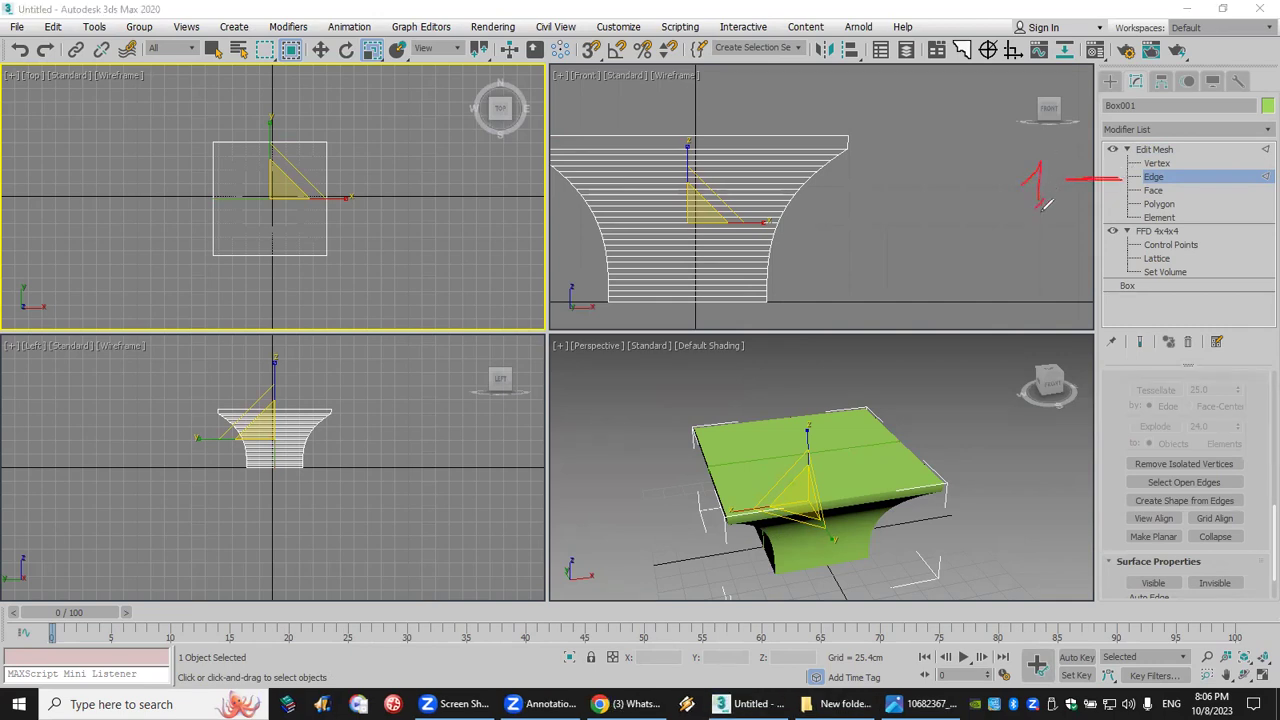
mouse_move(1138, 498)
mouse_down()
mouse_move(1065, 507)
mouse_move(1028, 479)
mouse_move(1032, 518)
mouse_up()
mouse_move(1002, 157)
mouse_down()
mouse_move(976, 203)
mouse_move(988, 418)
mouse_up()
drag(1002, 477, 1013, 487)
mouse_move(826, 385)
mouse_down()
mouse_move(808, 450)
mouse_move(834, 430)
mouse_move(811, 435)
mouse_up()
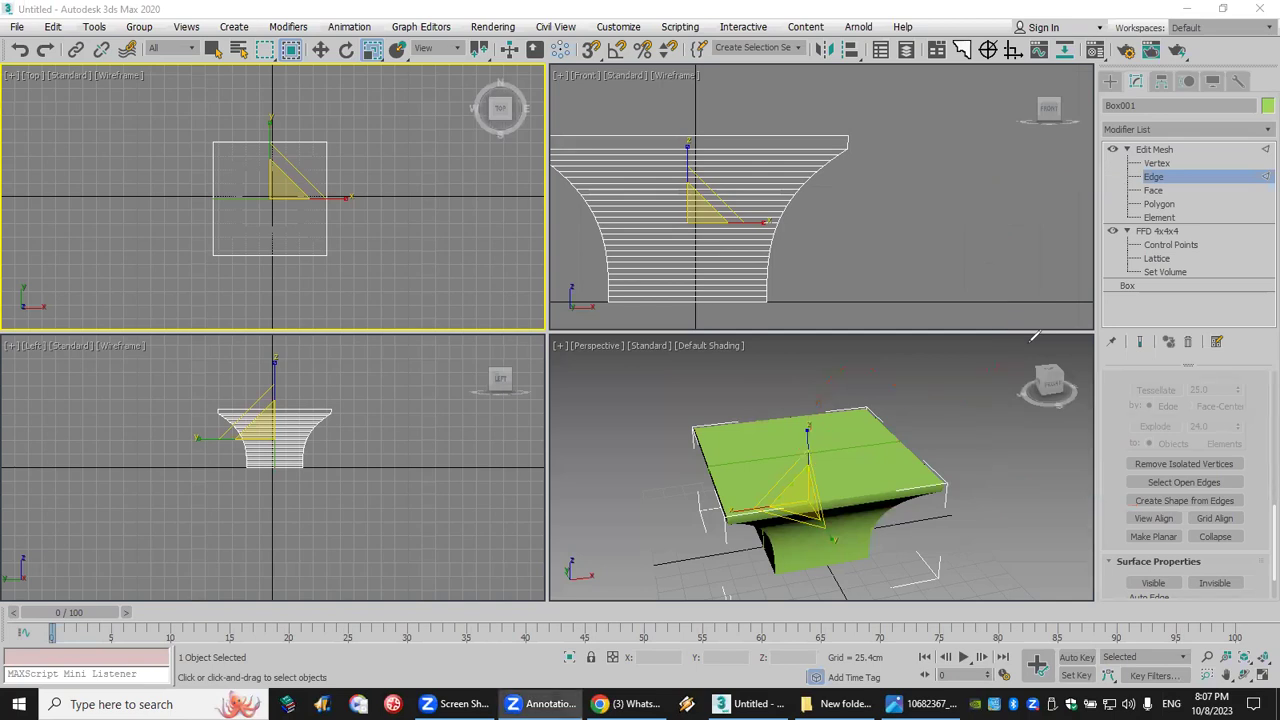
Step: Leave edge editing and move the capital along X to about -484.7 cm, away from the extracted outline
click(1110, 81)
click(320, 50)
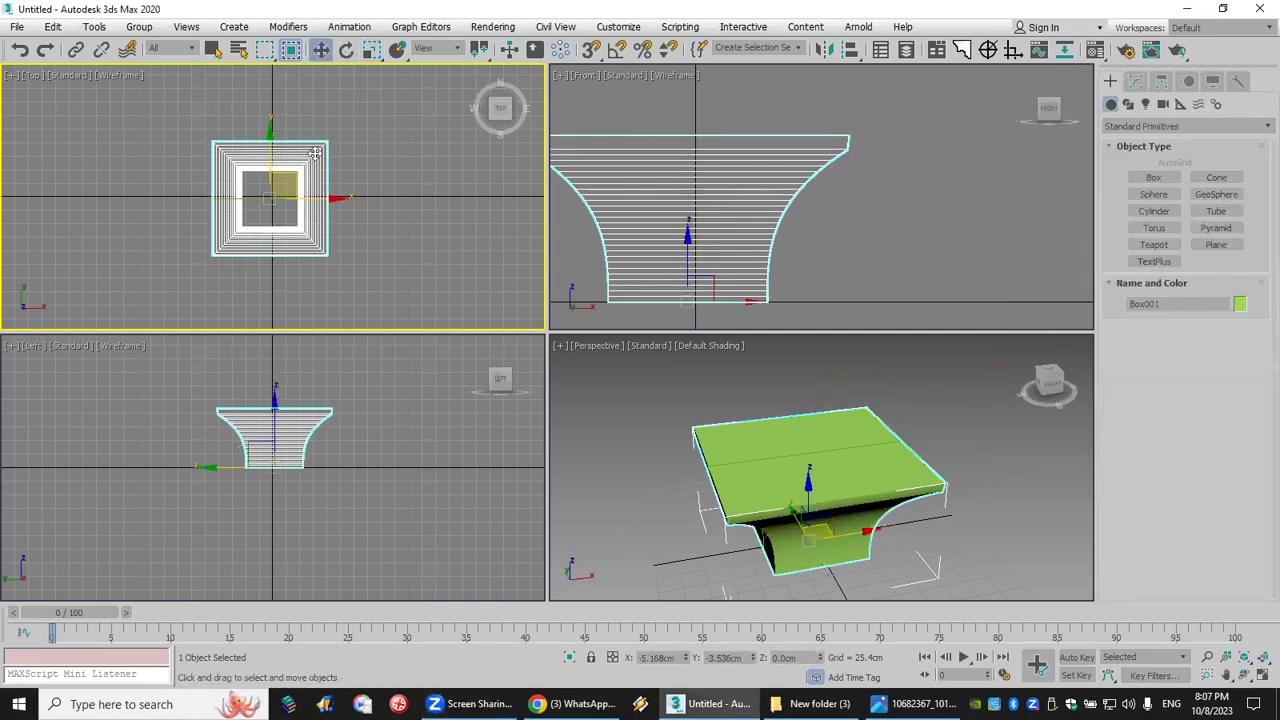
drag(315, 197, 59, 197)
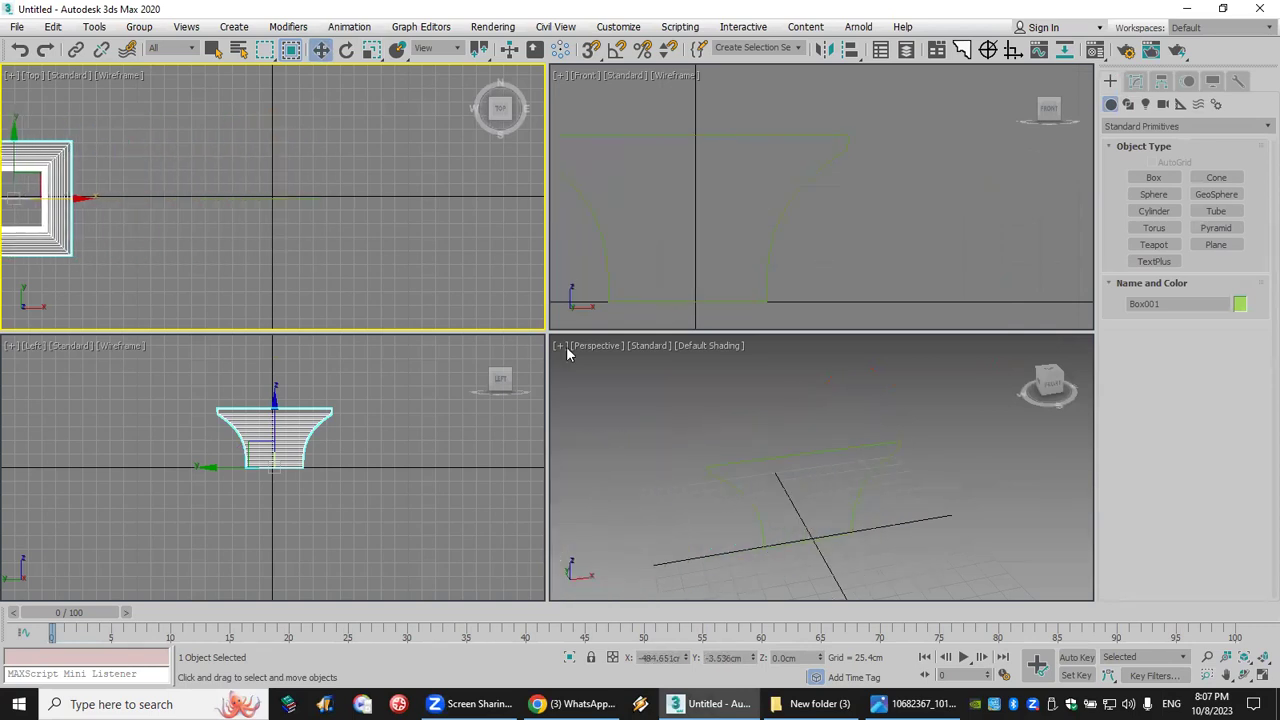
Step: Delete the extracted outline's horizontal lines and one side's curve at segment level, keeping a single curved side with its short rim
click(791, 457)
middle_drag(775, 177, 900, 163)
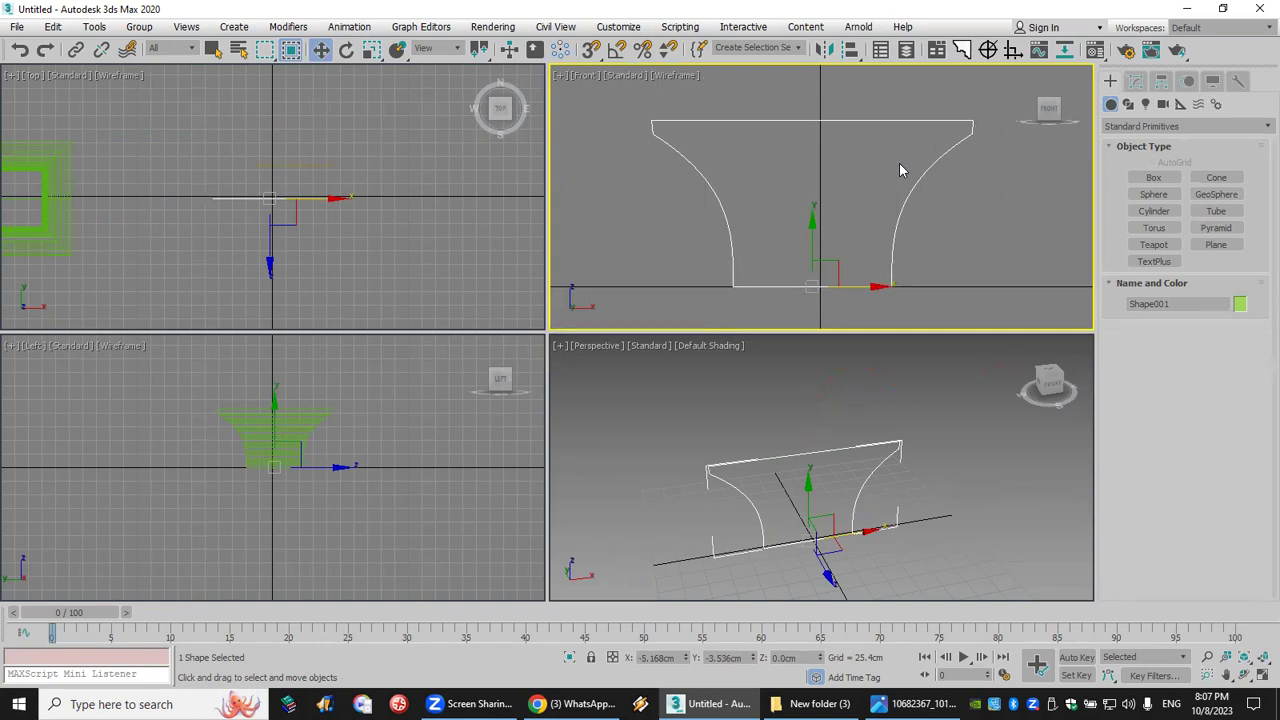
click(1136, 80)
click(1110, 150)
click(1145, 176)
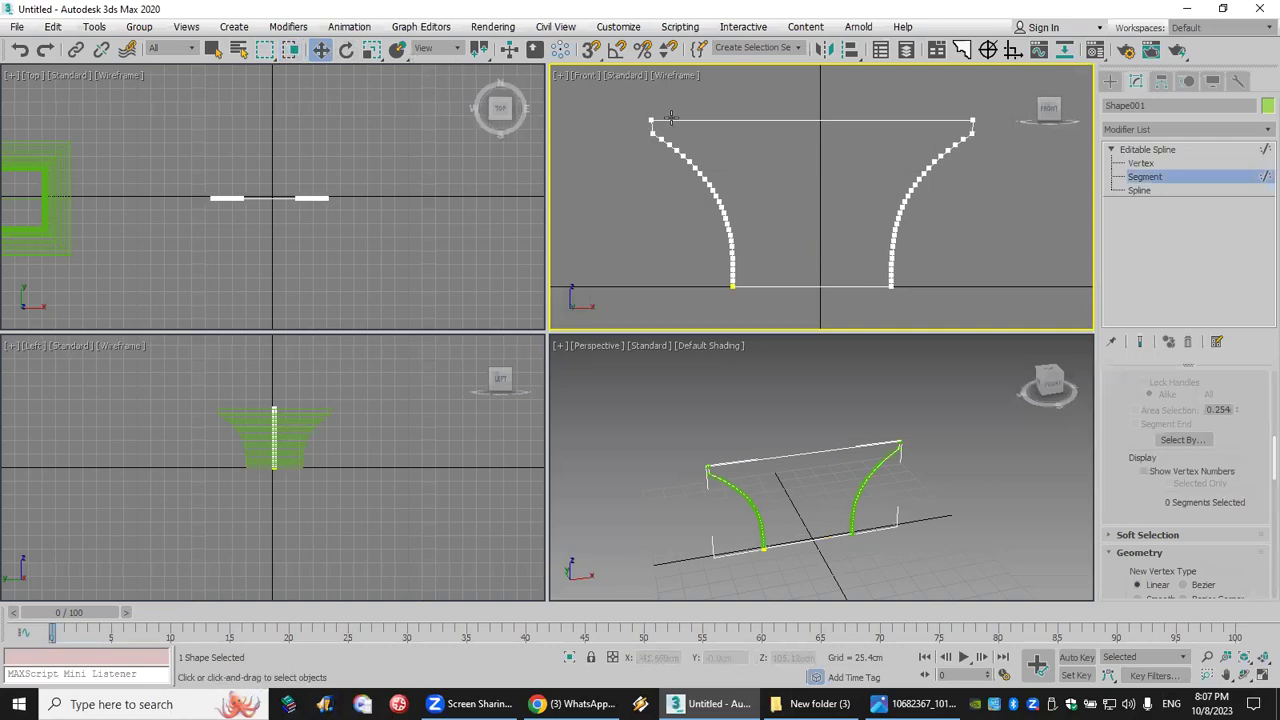
drag(785, 323, 786, 322)
key(Delete)
click(976, 387)
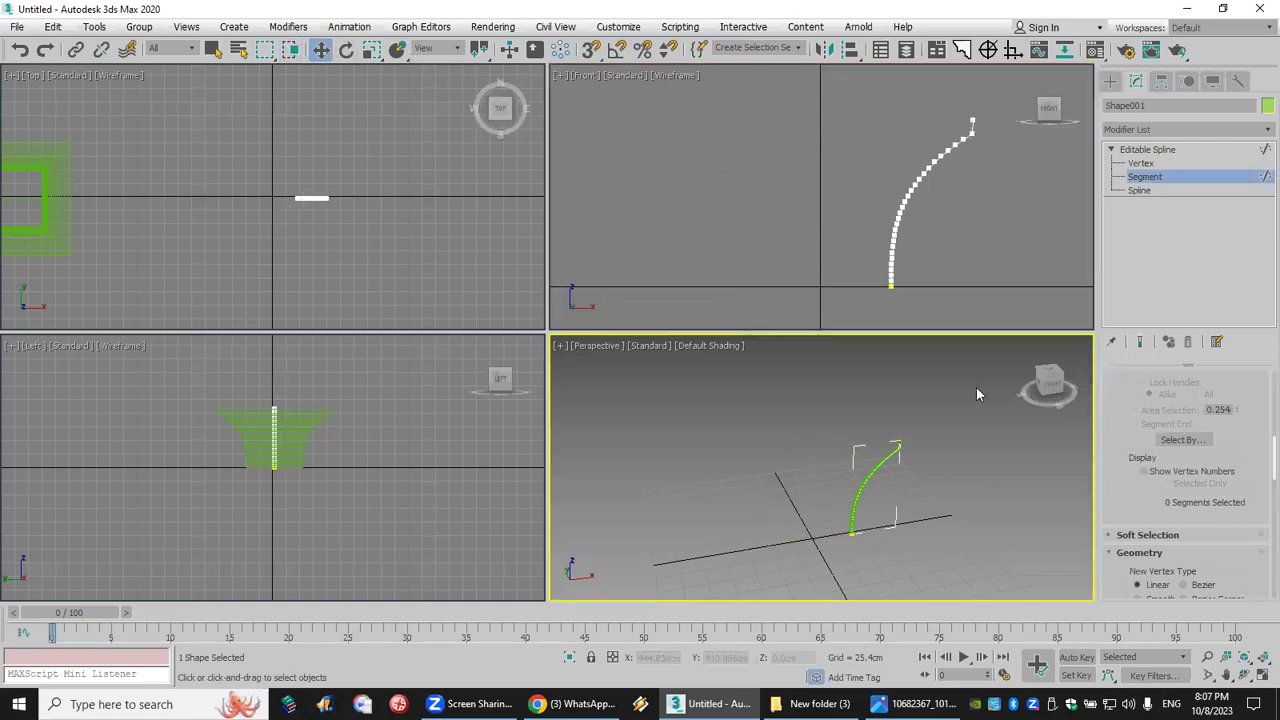
click(1110, 81)
scroll(993, 186, up, 2)
middle_drag(993, 186, 834, 201)
scroll(834, 201, down, 2)
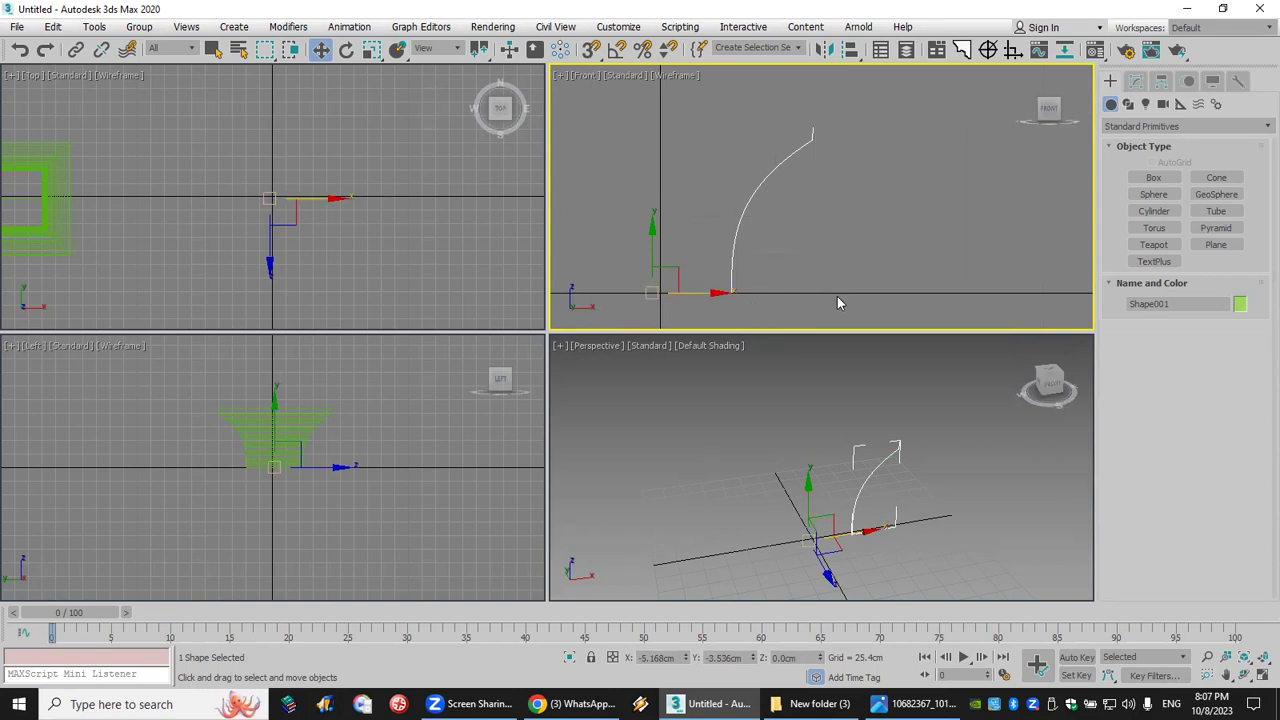
click(17, 26)
click(40, 74)
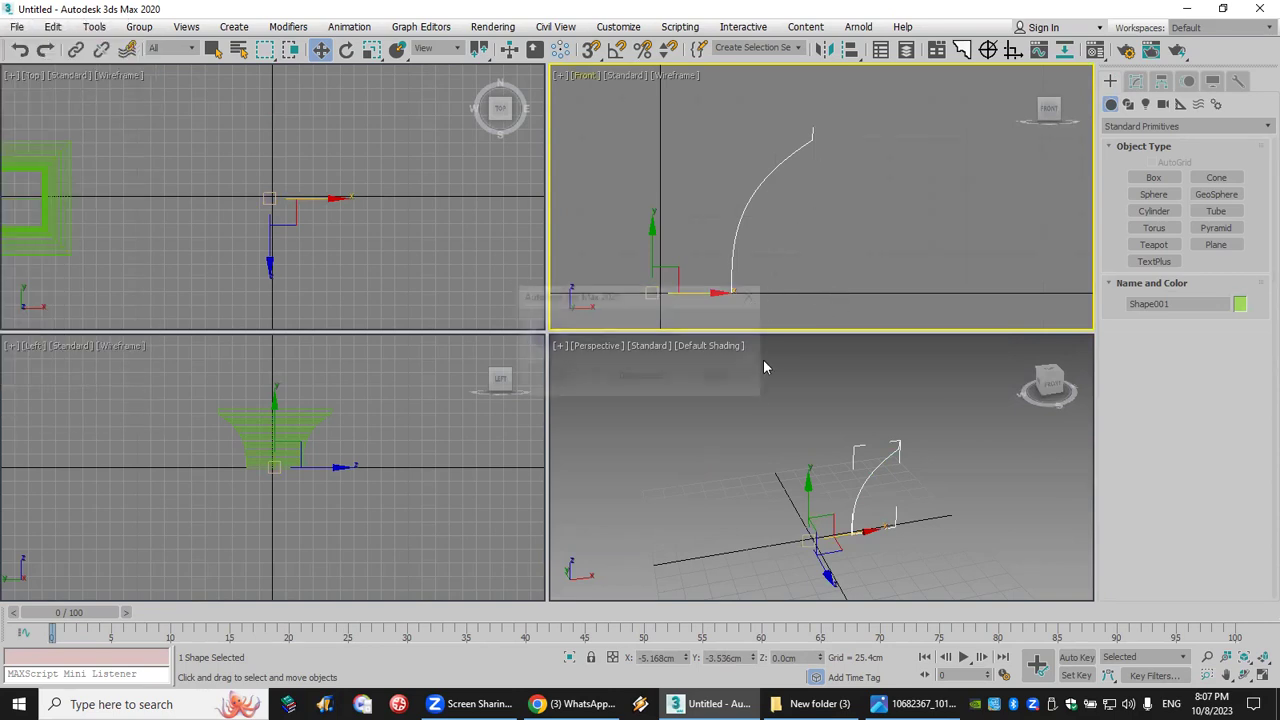
click(652, 380)
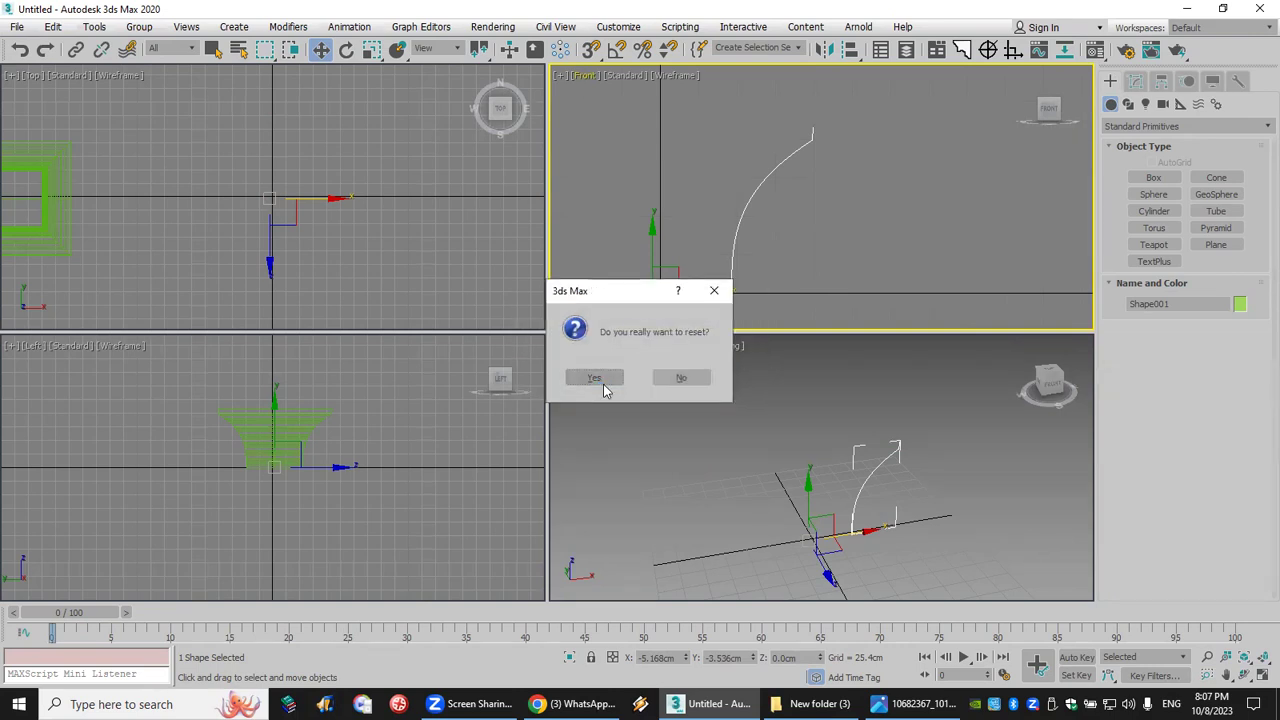
click(676, 380)
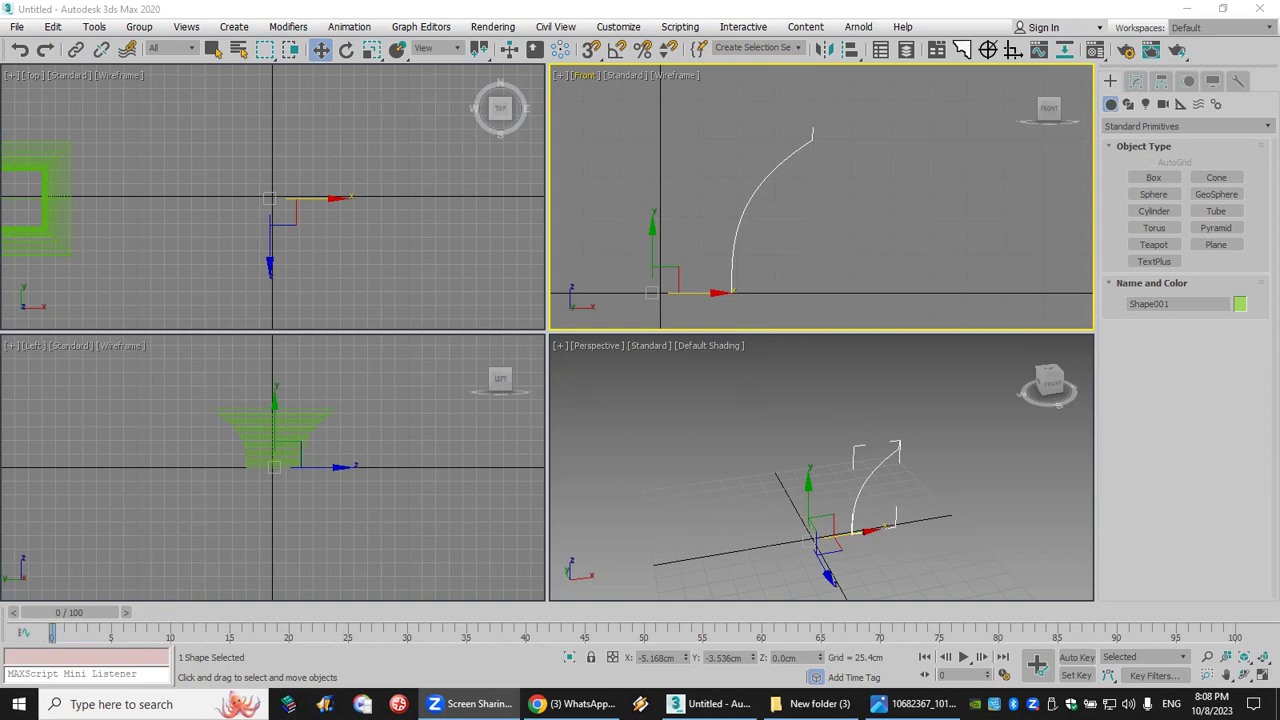
click(1260, 8)
Step: Move the remaining curved profile along X to about 25.9 cm
drag(739, 224, 779, 233)
scroll(803, 257, down, 2)
middle_drag(803, 257, 809, 234)
drag(766, 257, 791, 272)
scroll(858, 184, up, 2)
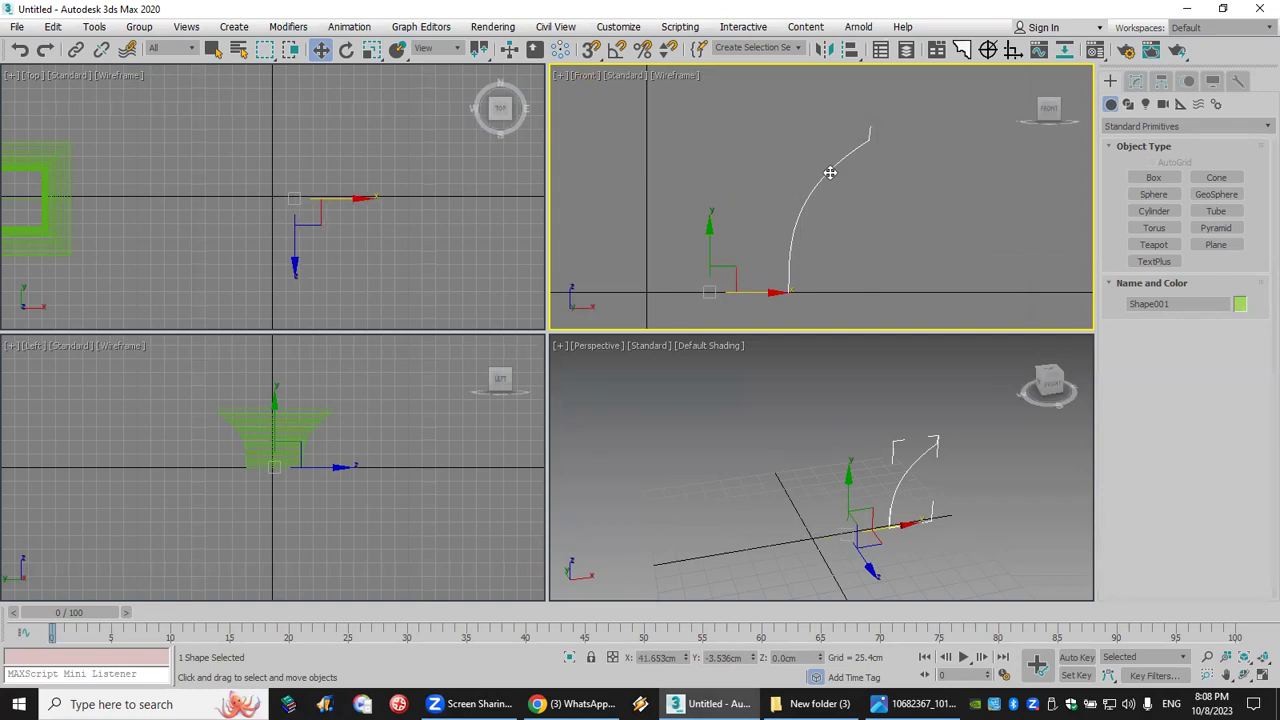
drag(777, 291, 736, 291)
click(794, 429)
drag(870, 443, 944, 496)
middle_drag(741, 160, 766, 129)
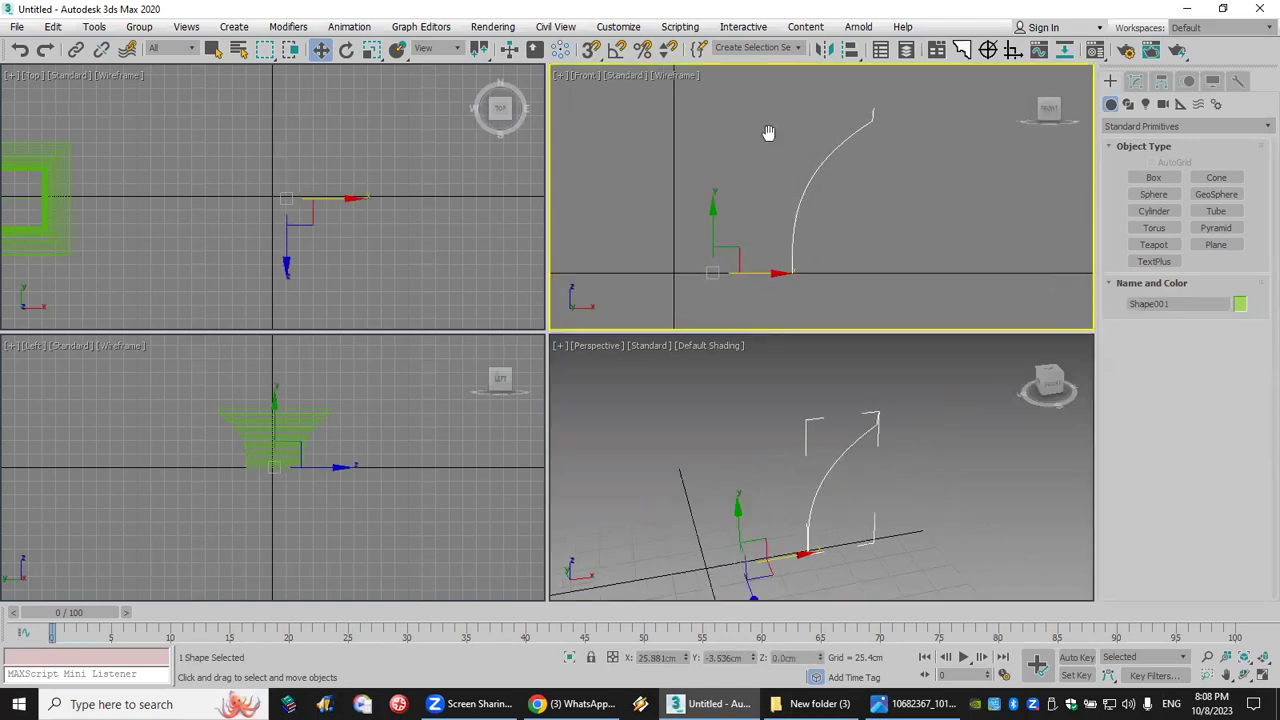
Step: Save the scene to the Desktop as 000 in 3ds Max format
click(22, 28)
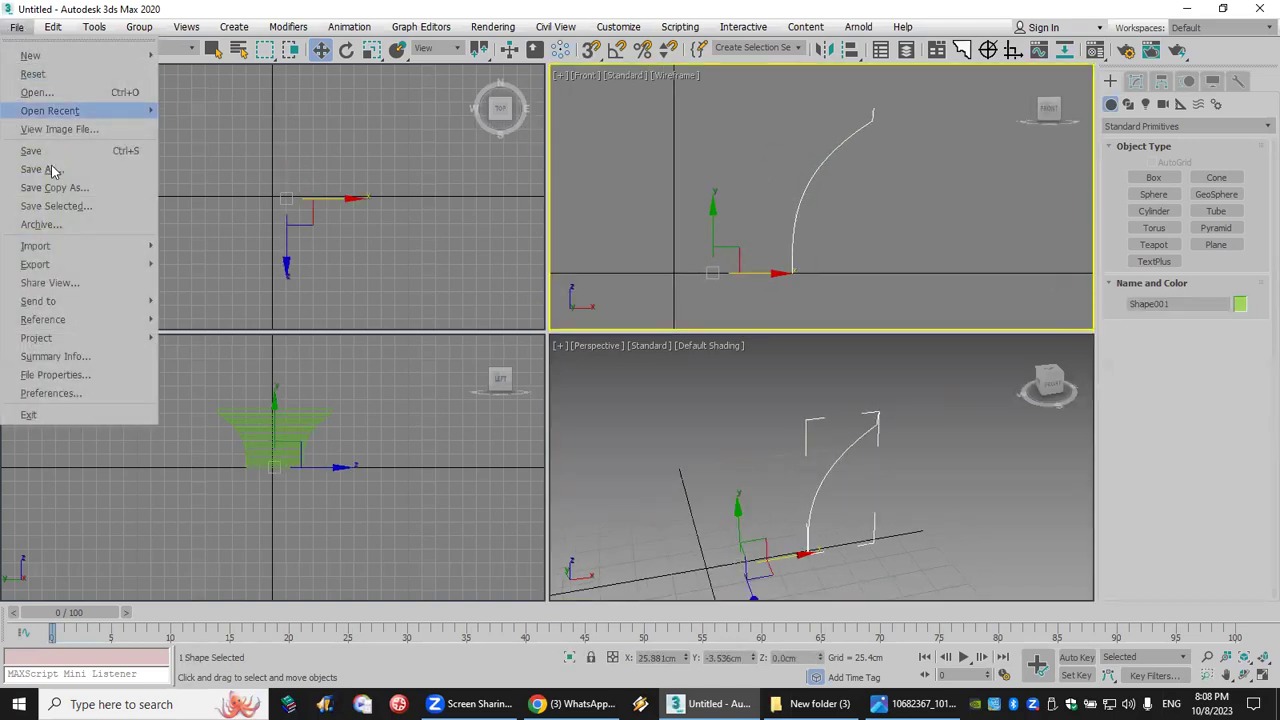
click(56, 148)
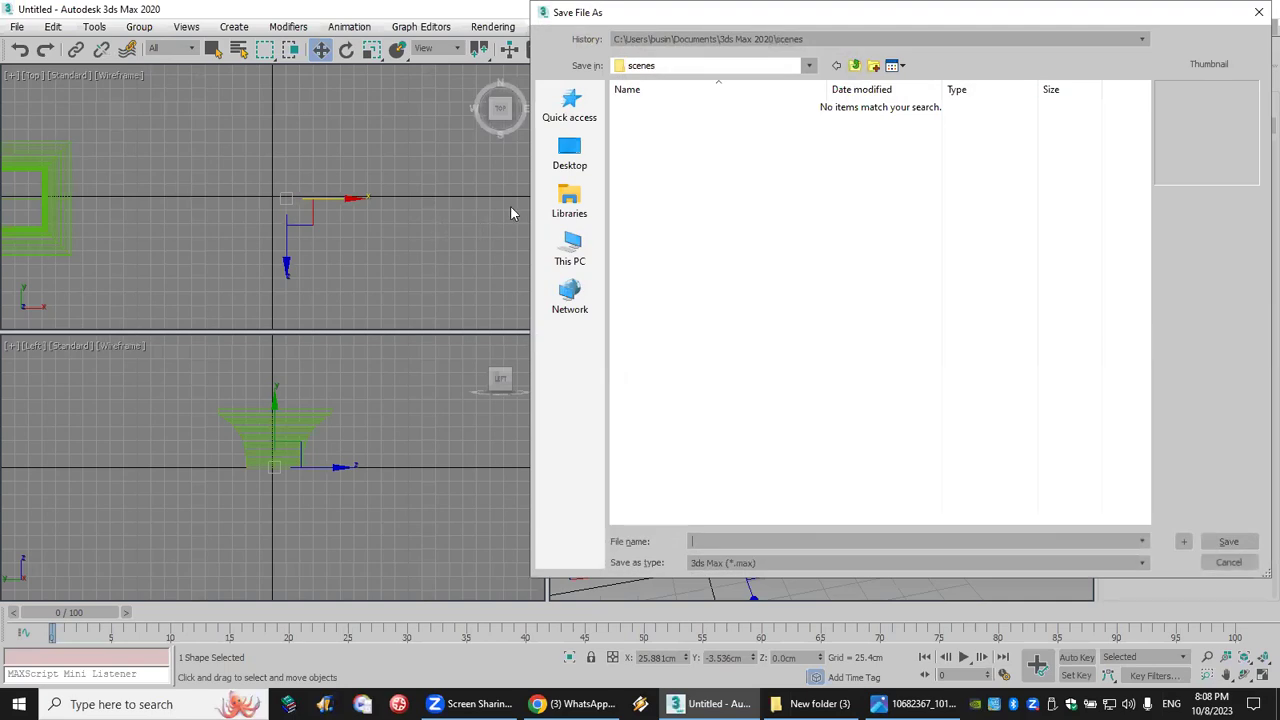
click(566, 152)
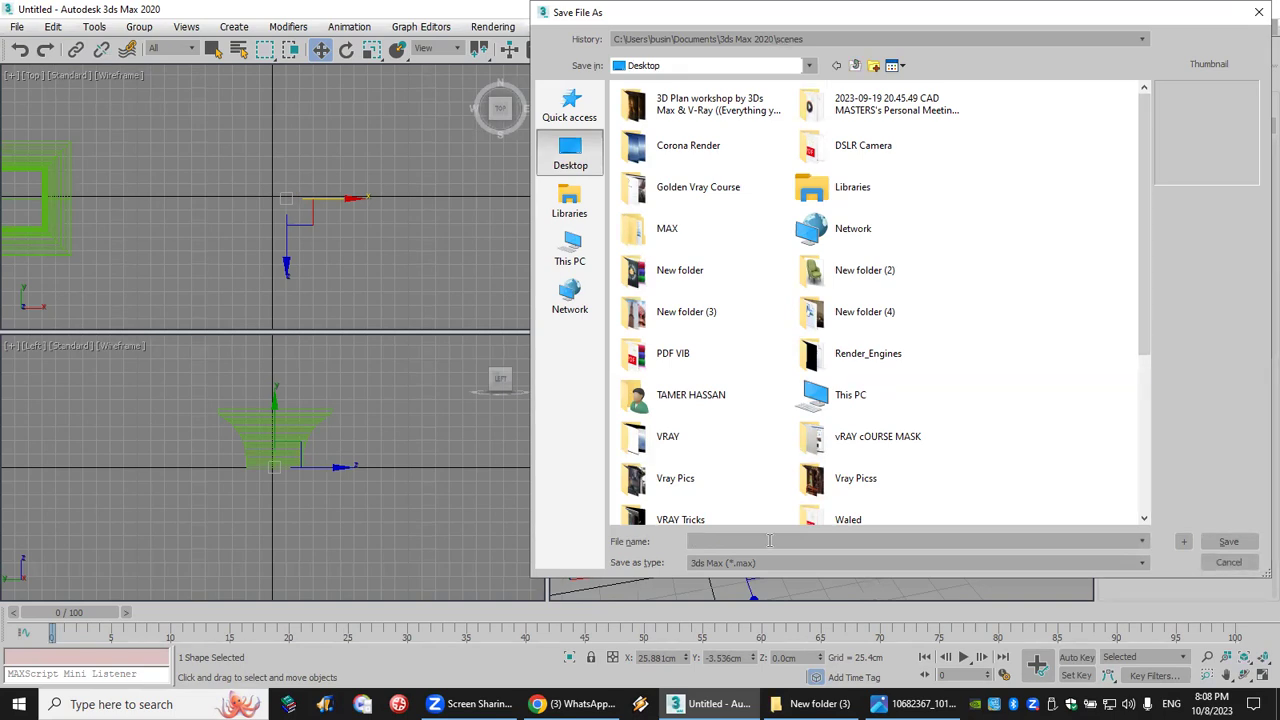
text(00)
click(1220, 346)
click(1228, 542)
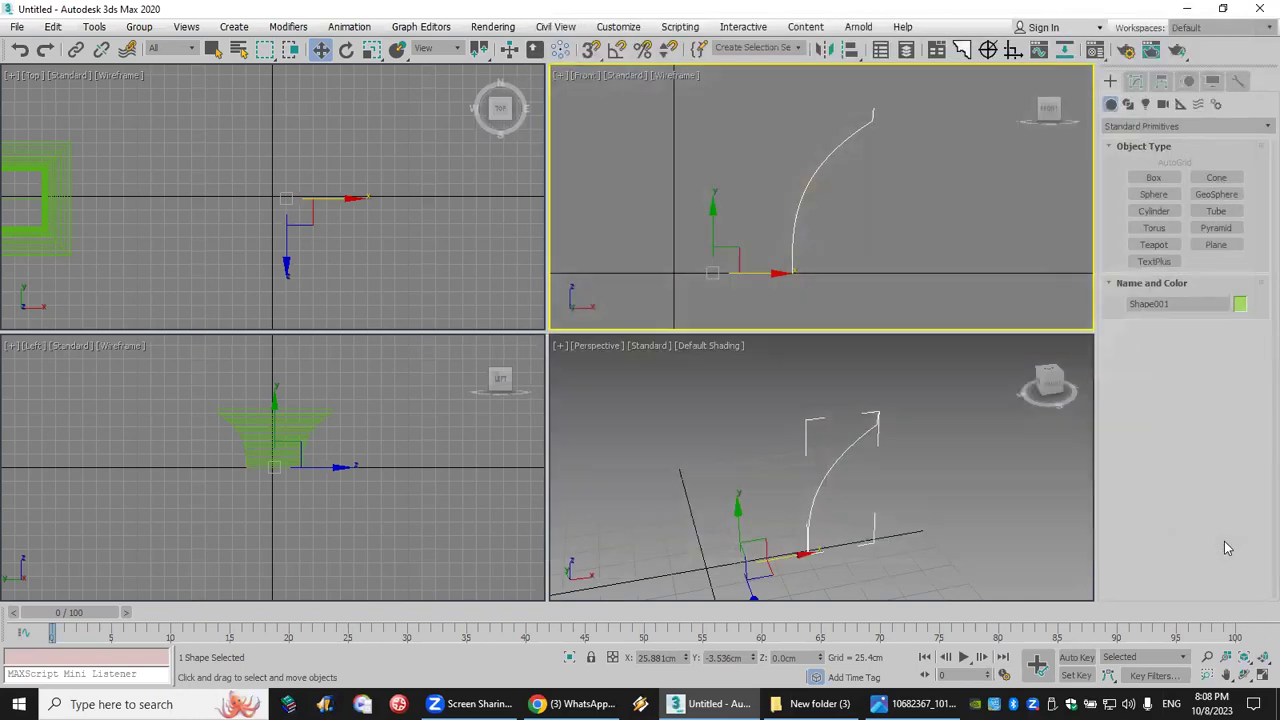
Step: Deselect the profile and reset 3ds Max to an empty scene
click(829, 457)
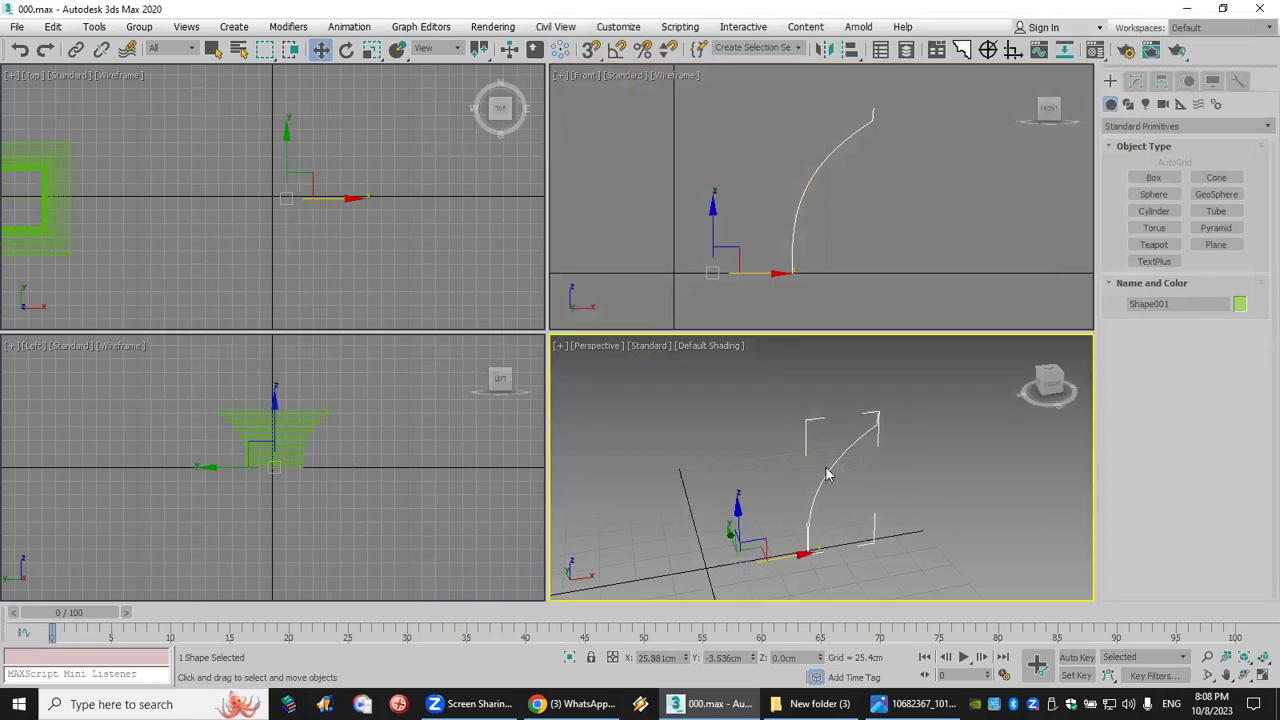
click(19, 31)
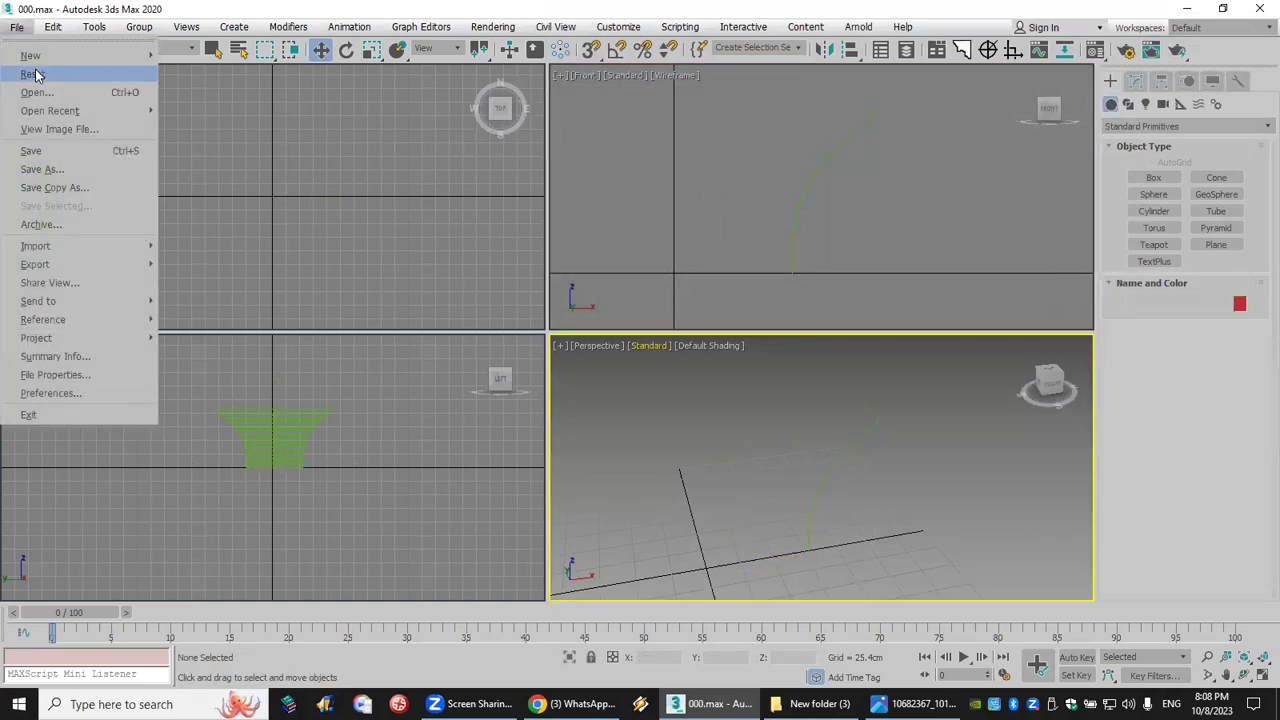
click(38, 70)
click(610, 380)
click(592, 378)
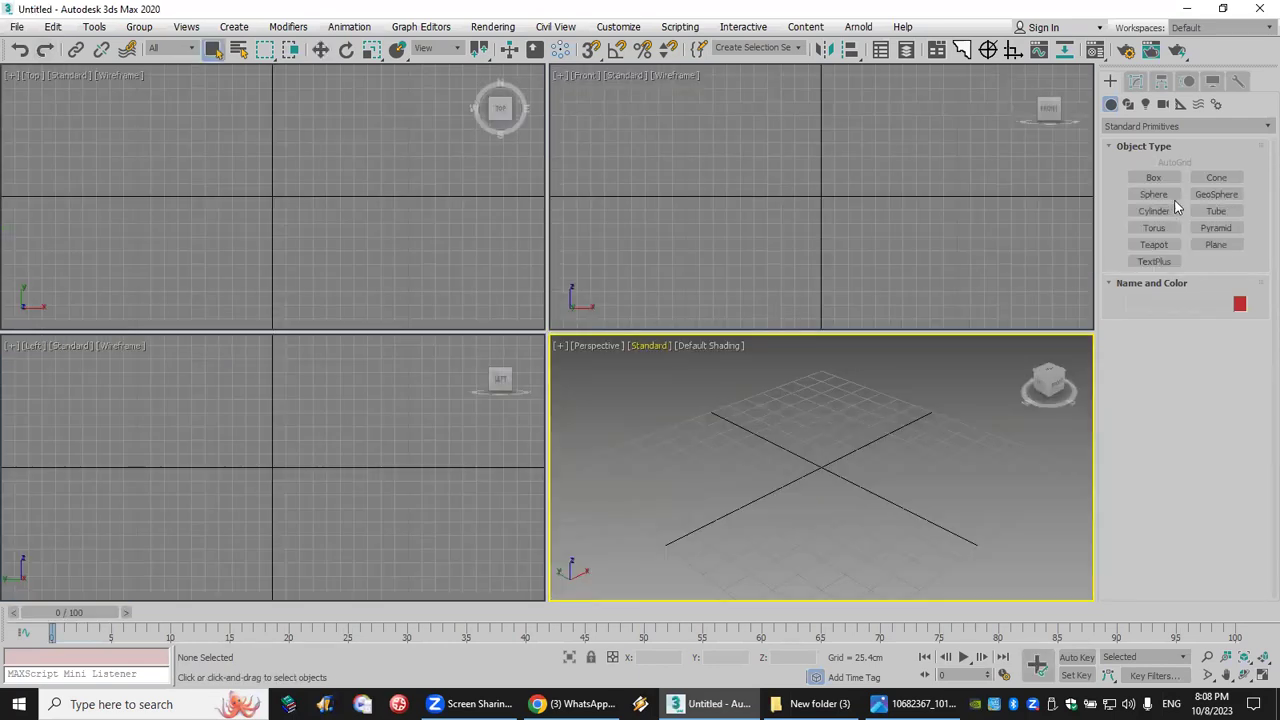
Step: Create a standard sphere with a radius of about 94.6 cm centred on the grid origin
click(1153, 194)
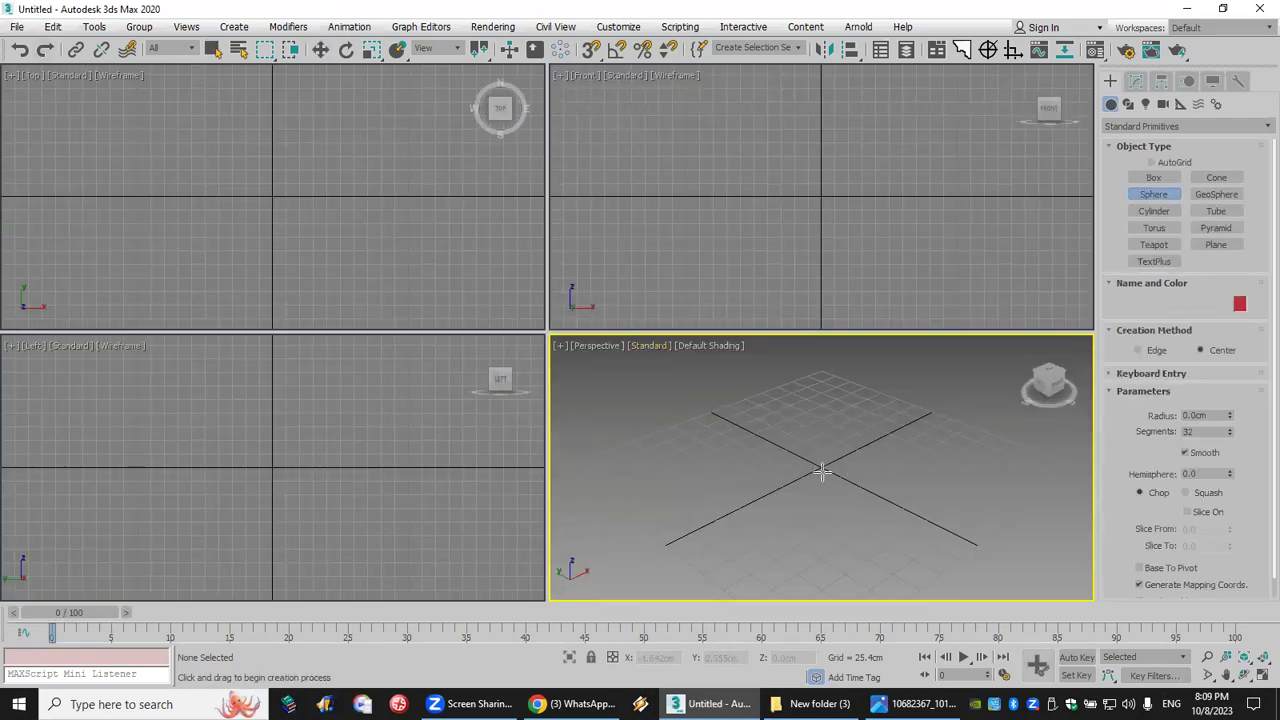
drag(822, 470, 829, 523)
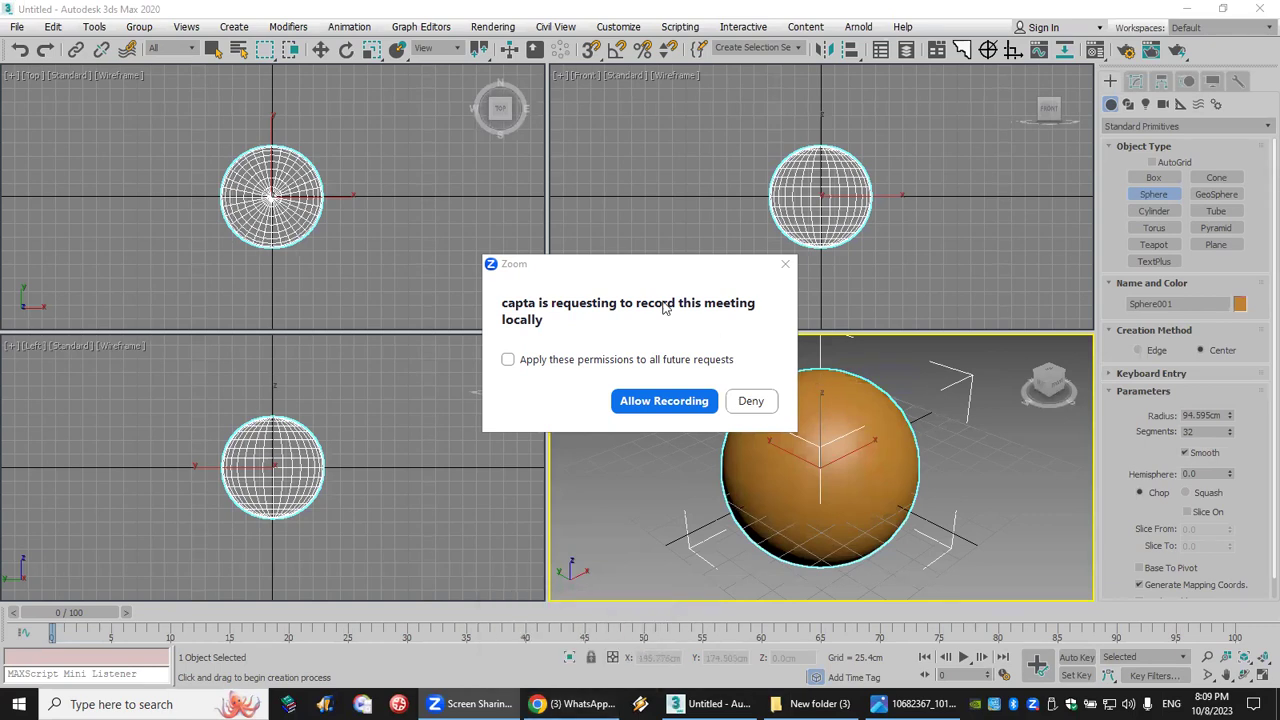
Step: Deny the Zoom participant's request to record the meeting locally
drag(644, 277, 686, 143)
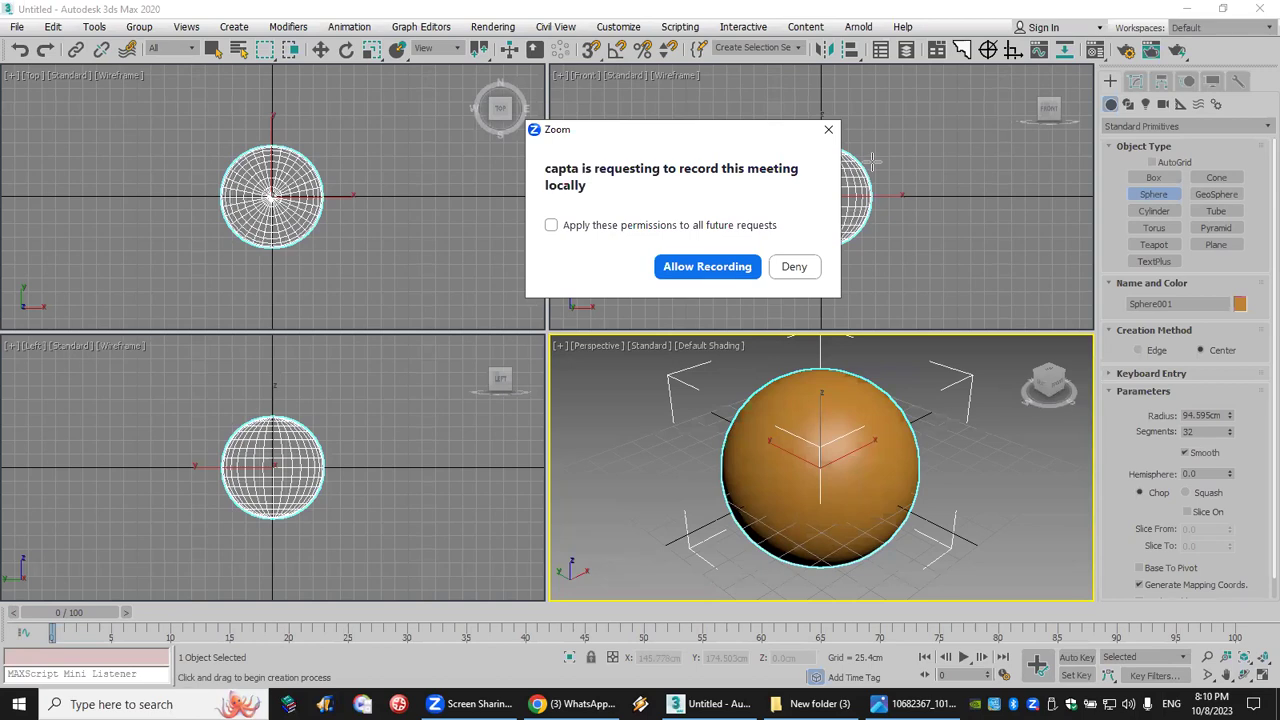
click(790, 267)
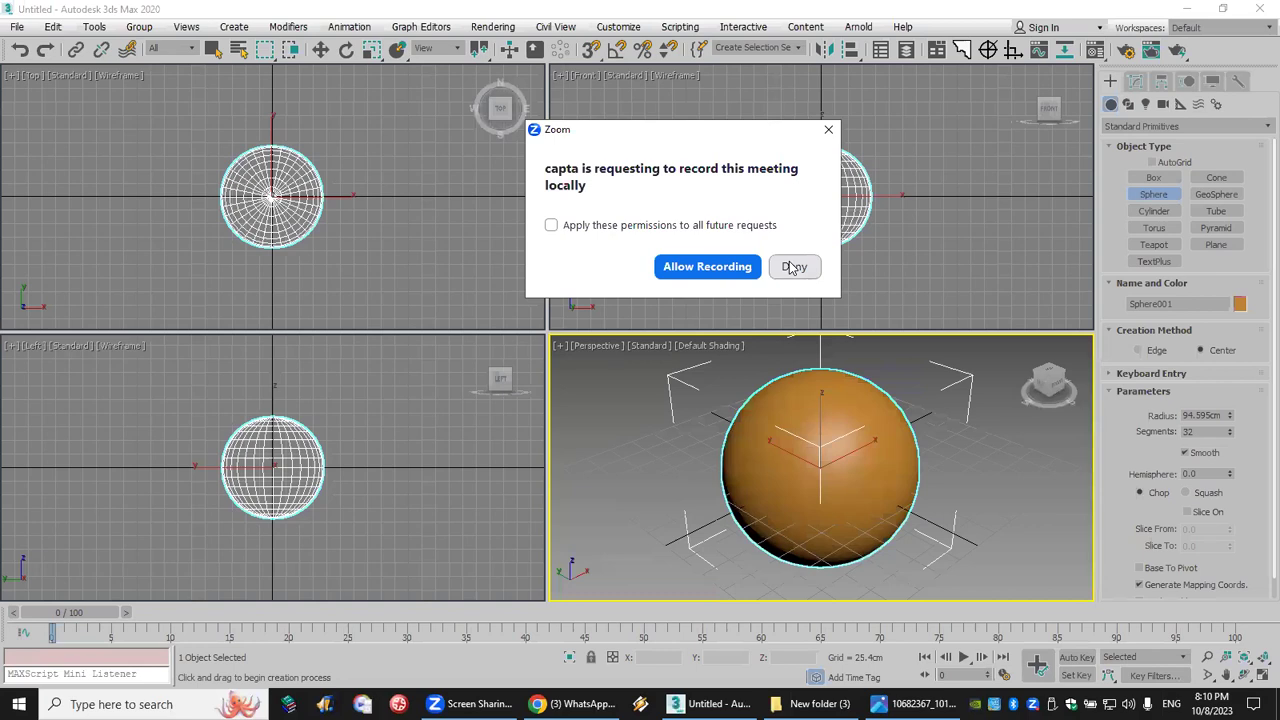
click(792, 267)
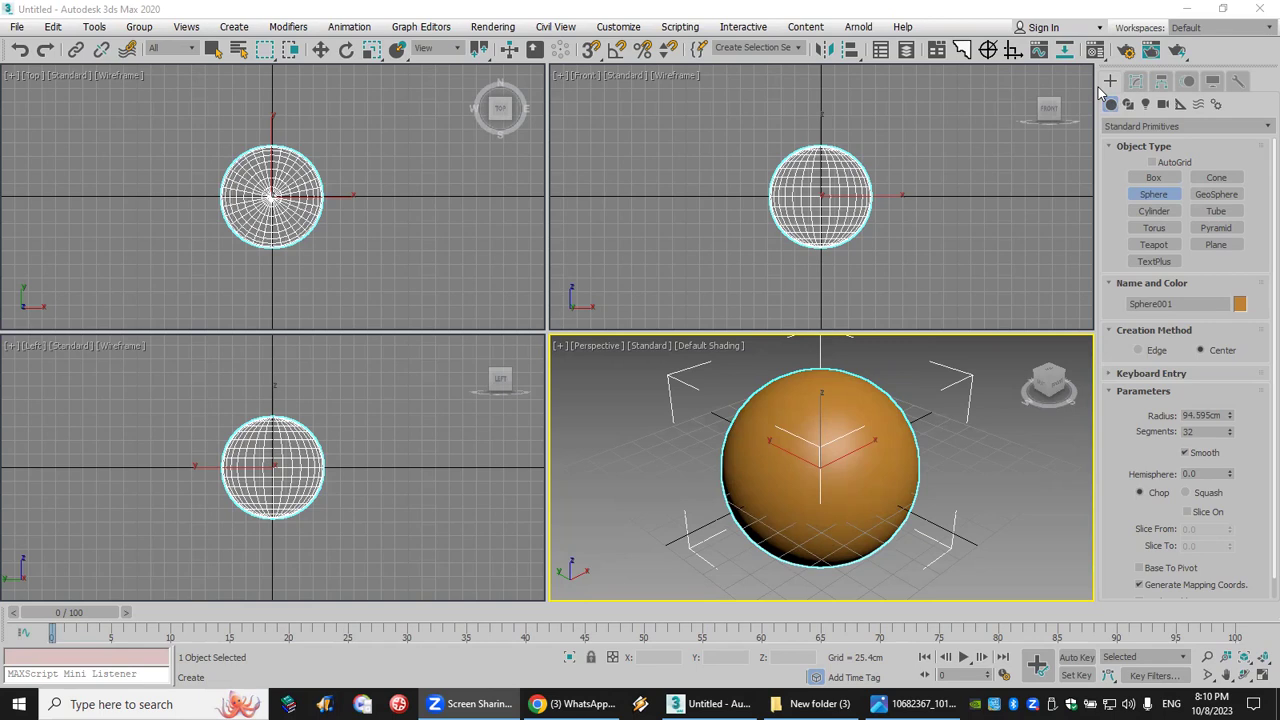
Step: Add an Edit Mesh modifier to the sphere and expand its sub-object levels
scroll(856, 222, up, 3)
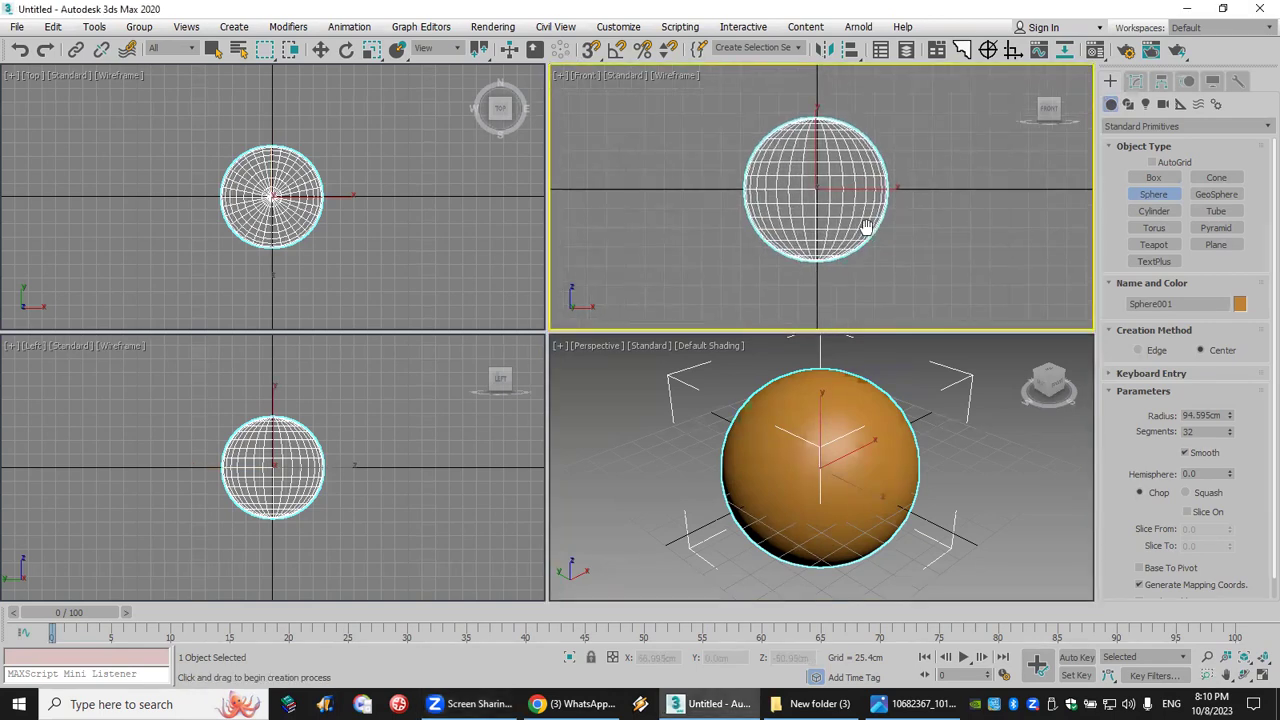
scroll(866, 226, up, 3)
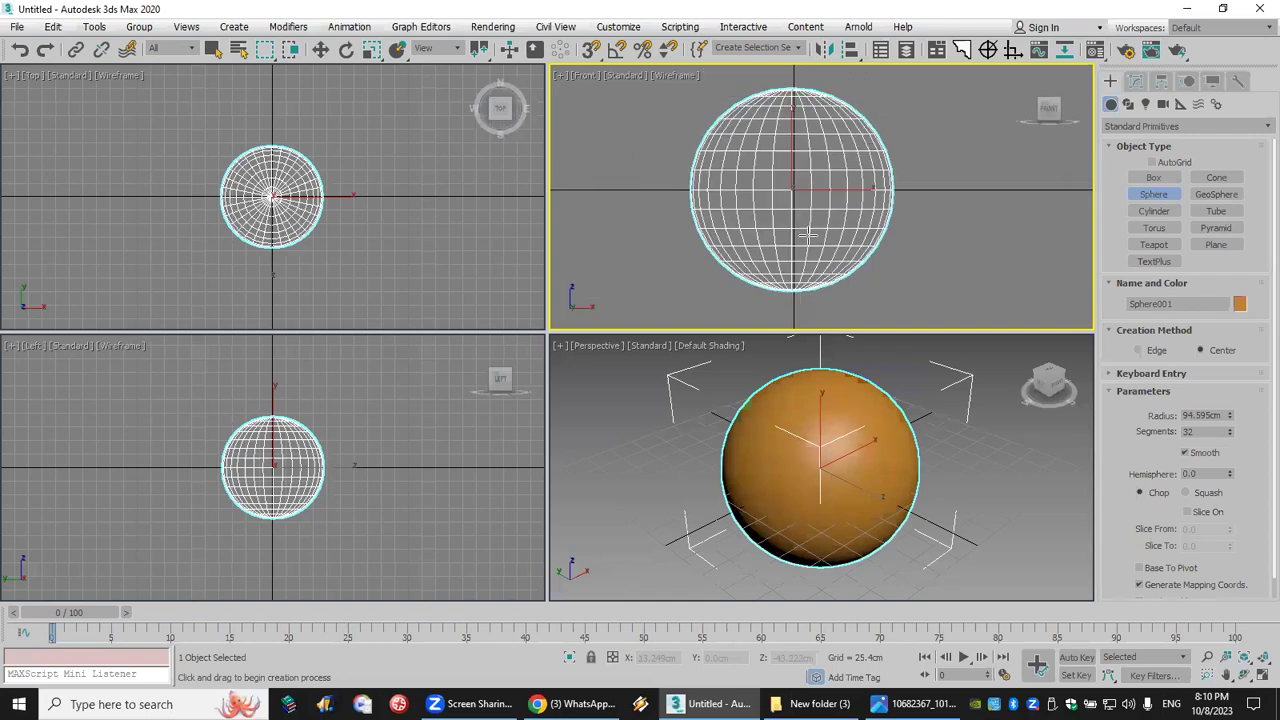
scroll(808, 234, down, 3)
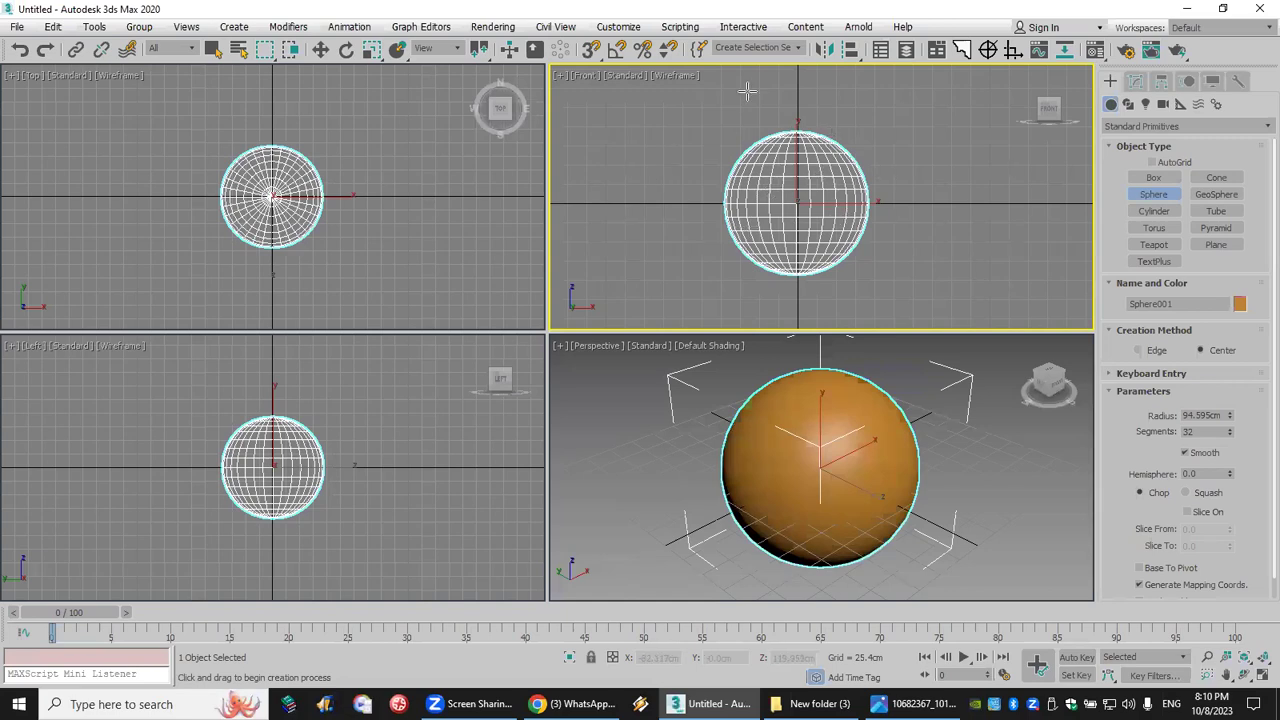
click(1136, 81)
click(1154, 129)
key(e)
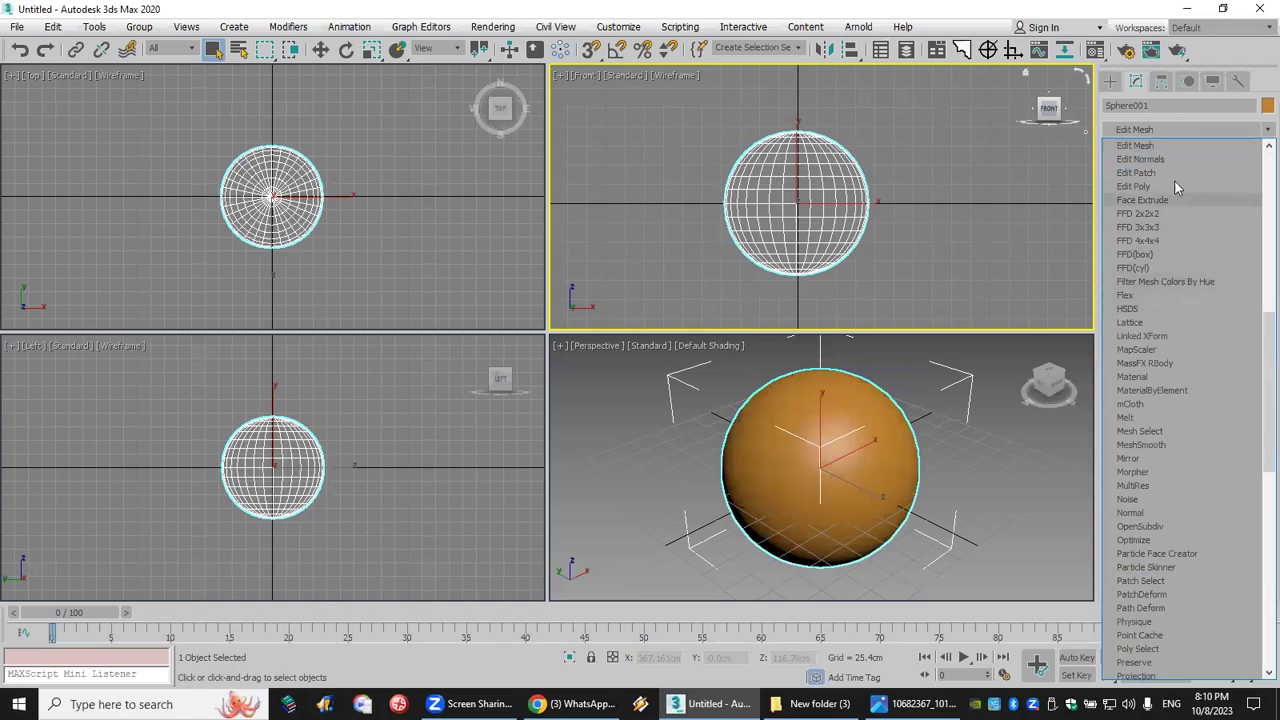
click(1176, 148)
click(1127, 149)
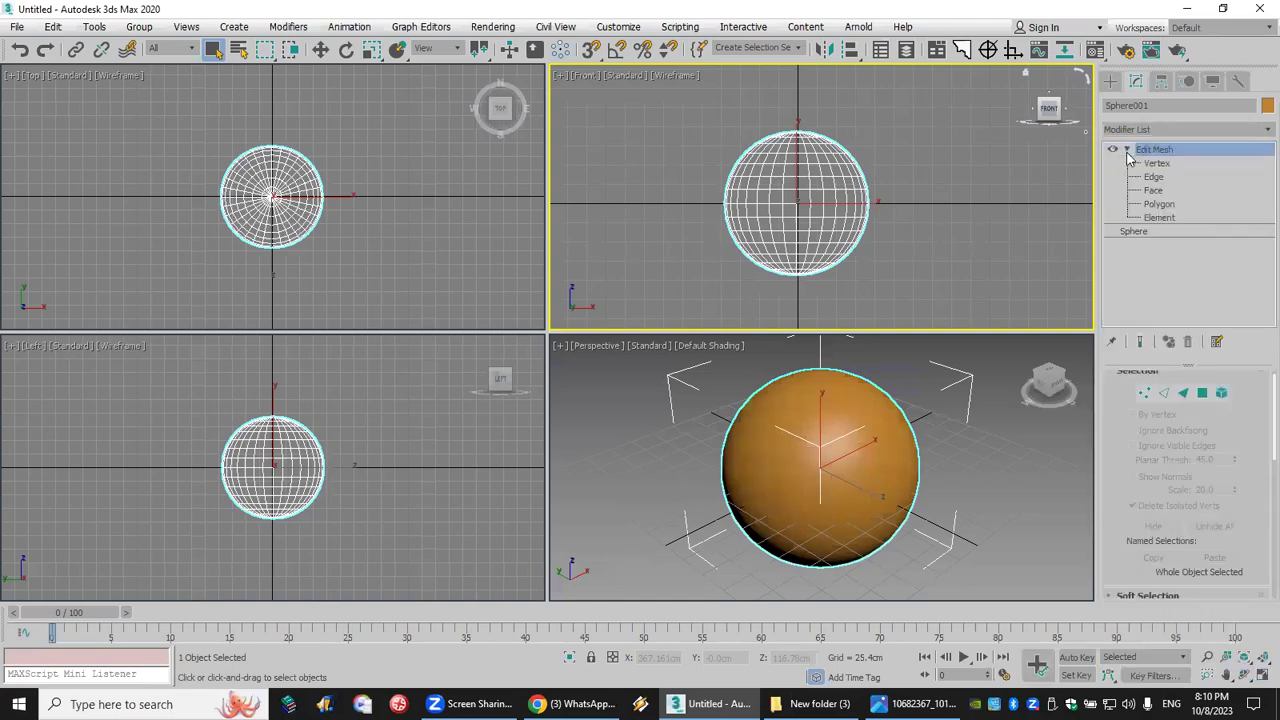
Step: Select all of the sphere's edges at Edge level in the Front view
key(2)
scroll(901, 128, up, 2)
drag(901, 128, 690, 300)
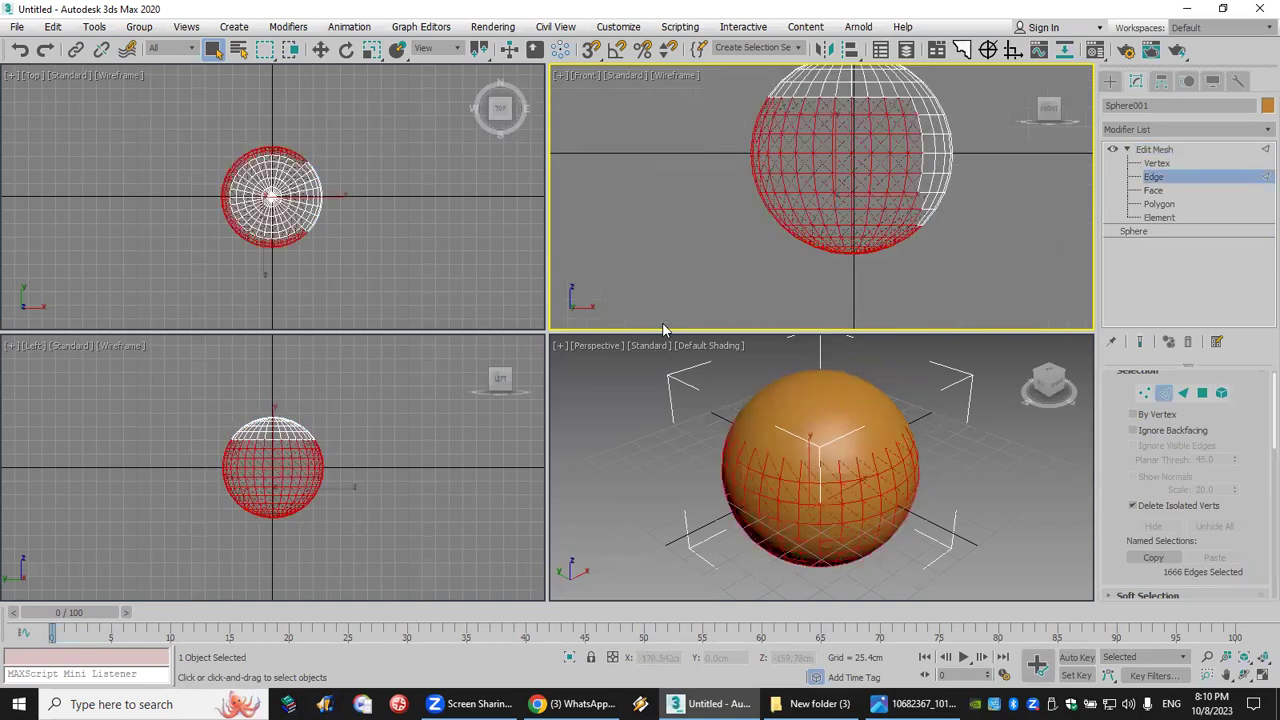
middle_drag(1006, 93, 928, 224)
drag(950, 125, 689, 309)
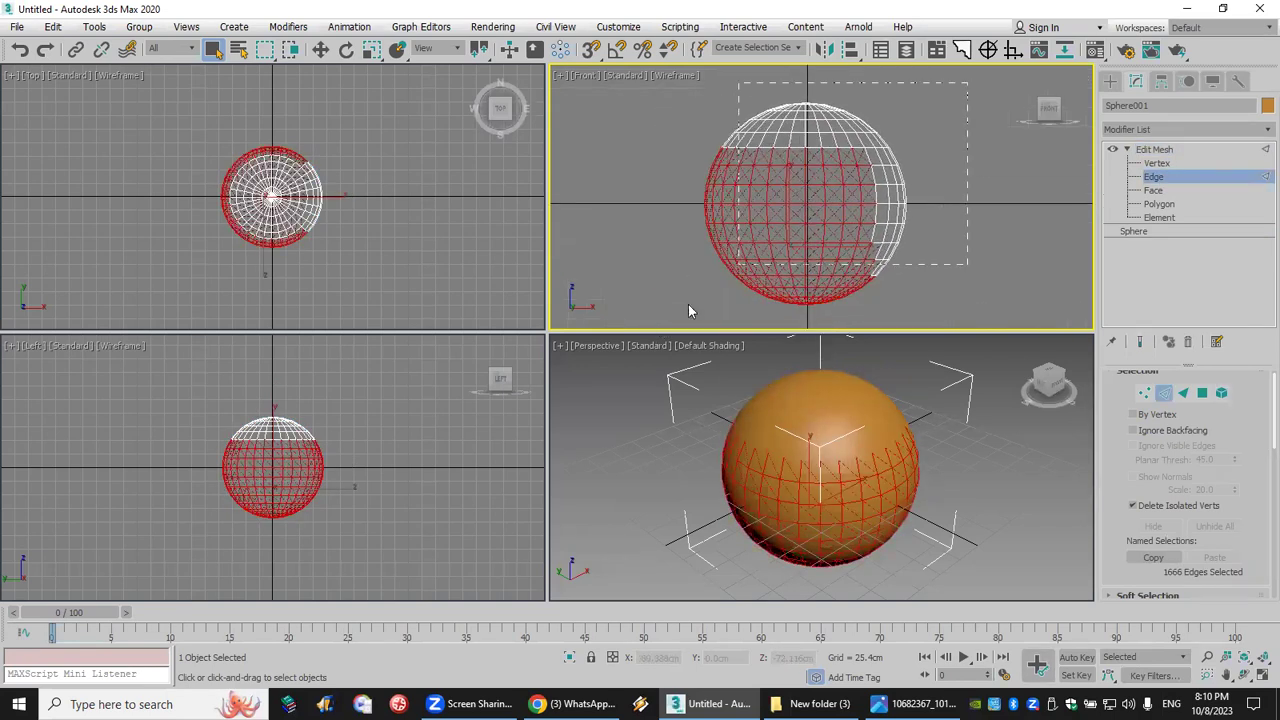
Step: Create a linear shape from the sphere's selected edges, ignoring hidden edges
scroll(1140, 480, down, 5)
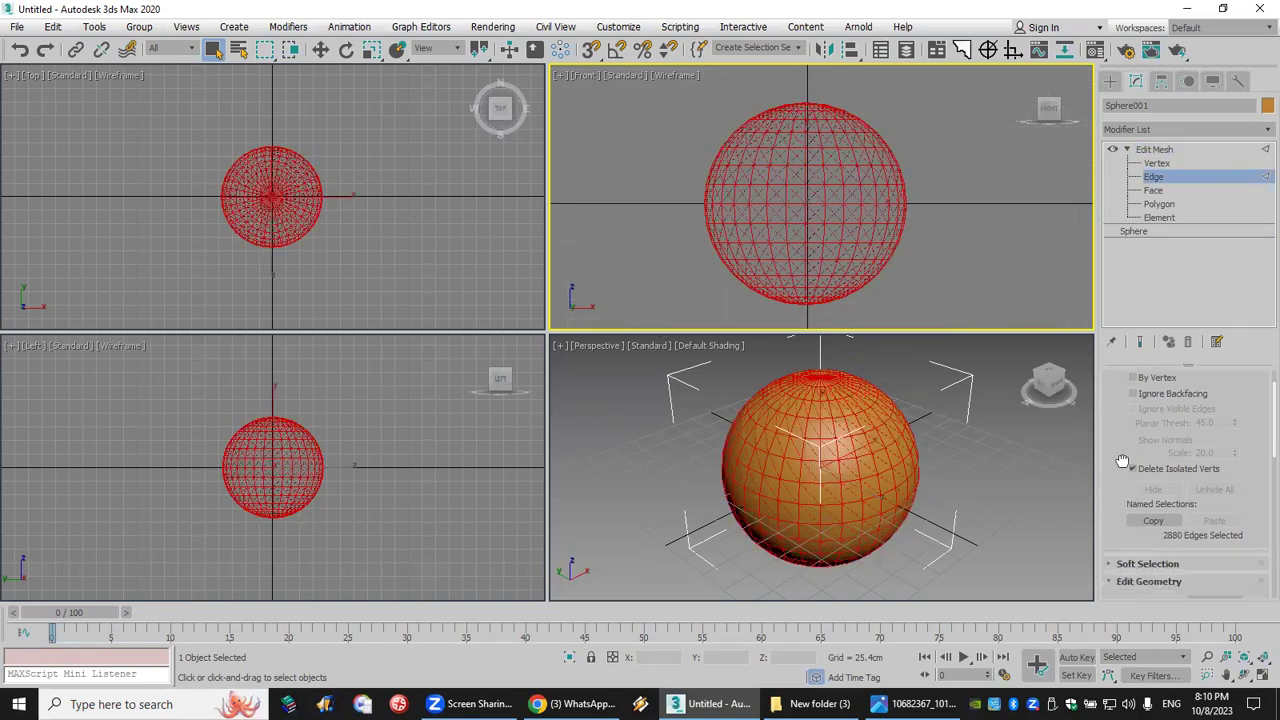
scroll(1190, 520, down, 4)
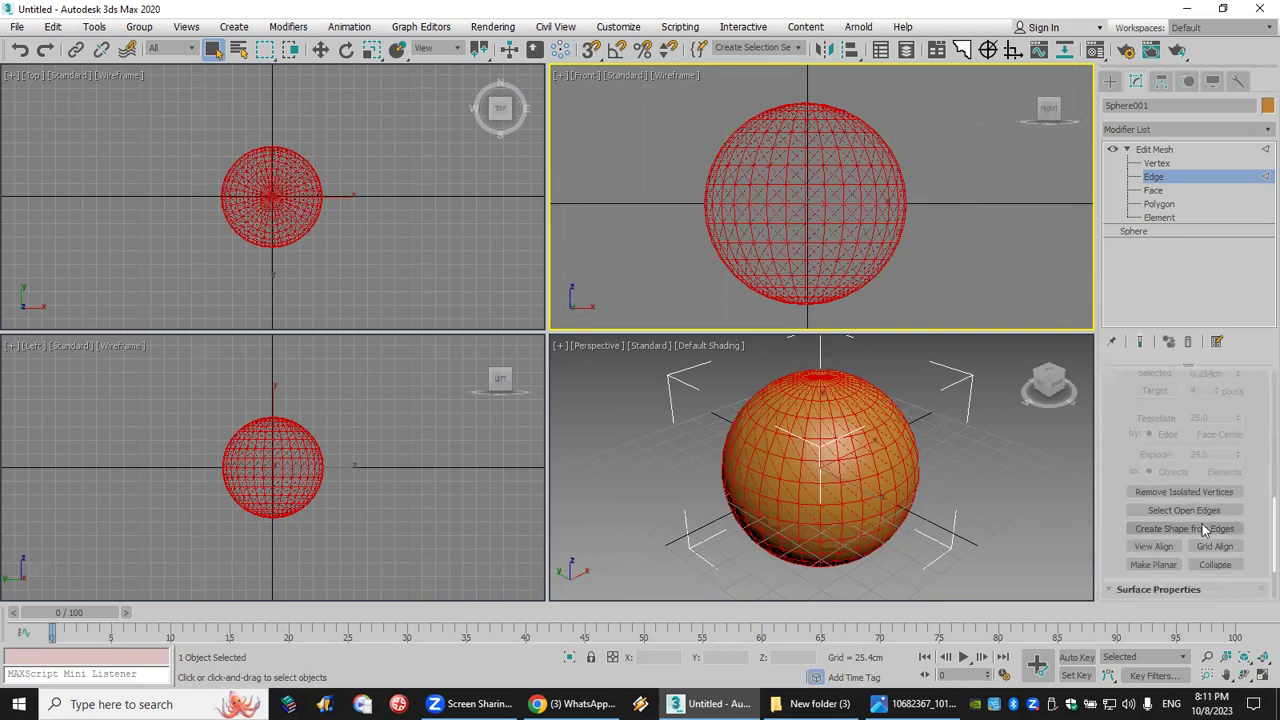
click(1216, 527)
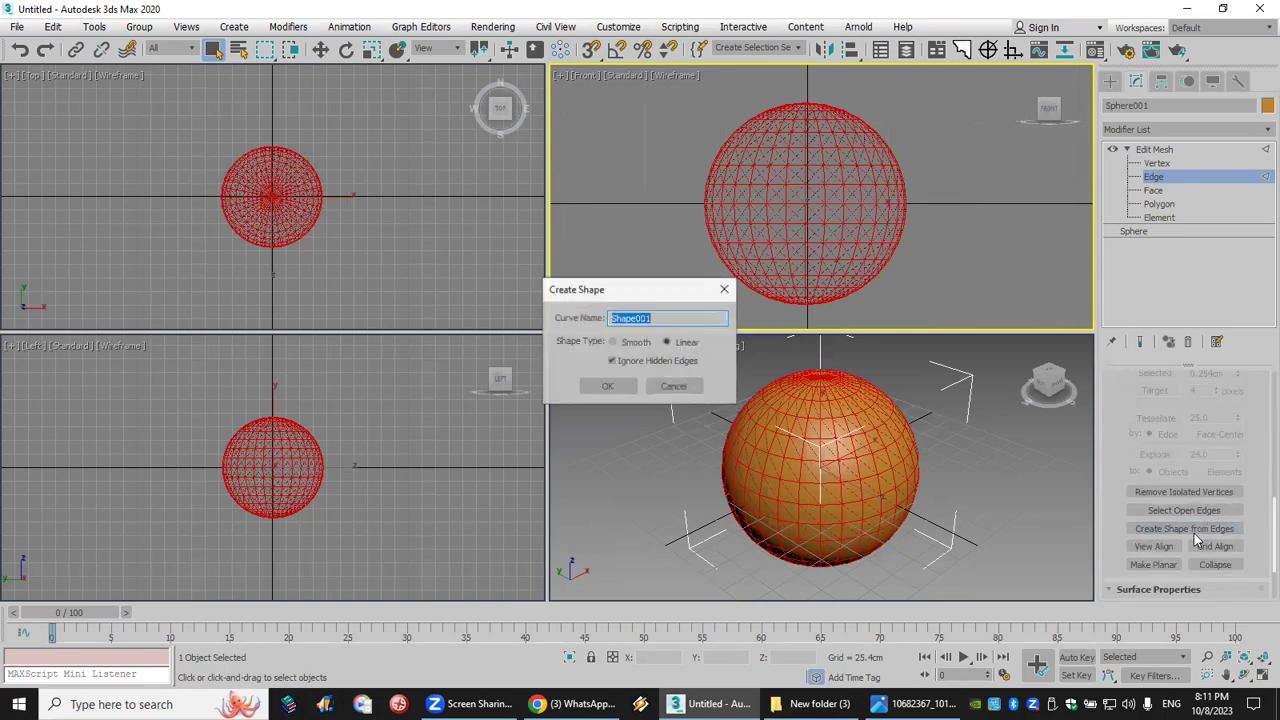
click(610, 386)
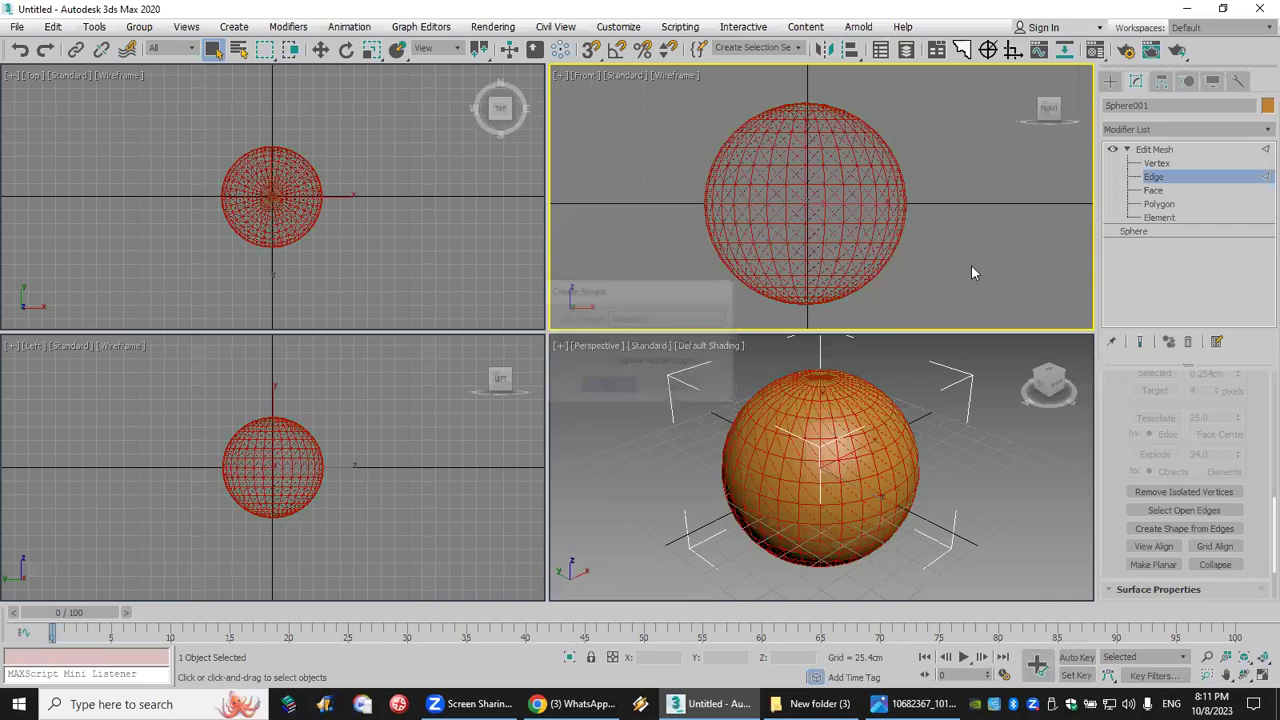
Step: Leave edge editing and move the solid sphere along negative X, clear of the extracted wire shape
click(1111, 81)
scroll(882, 207, down, 2)
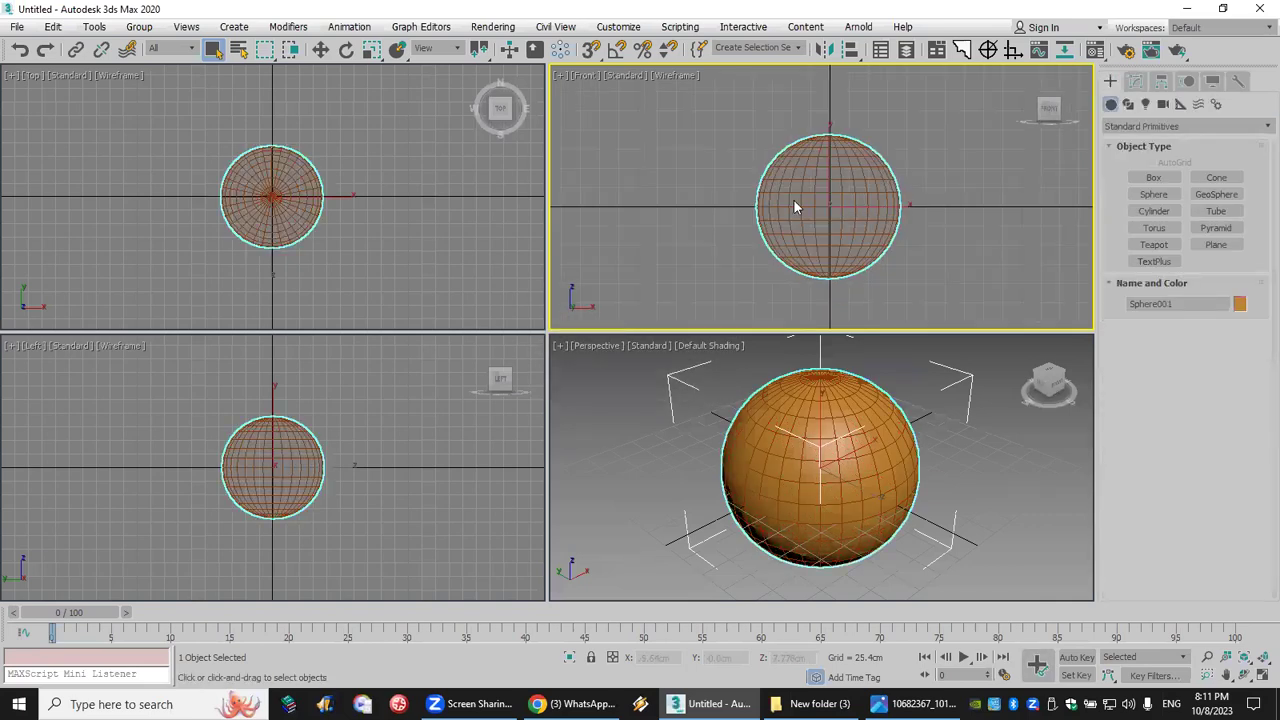
click(320, 49)
drag(857, 207, 660, 207)
Step: Make the extracted wire shape renderable in renderer and viewport, with a rectangular section of length 5.944 cm and width 2.743 cm
click(847, 431)
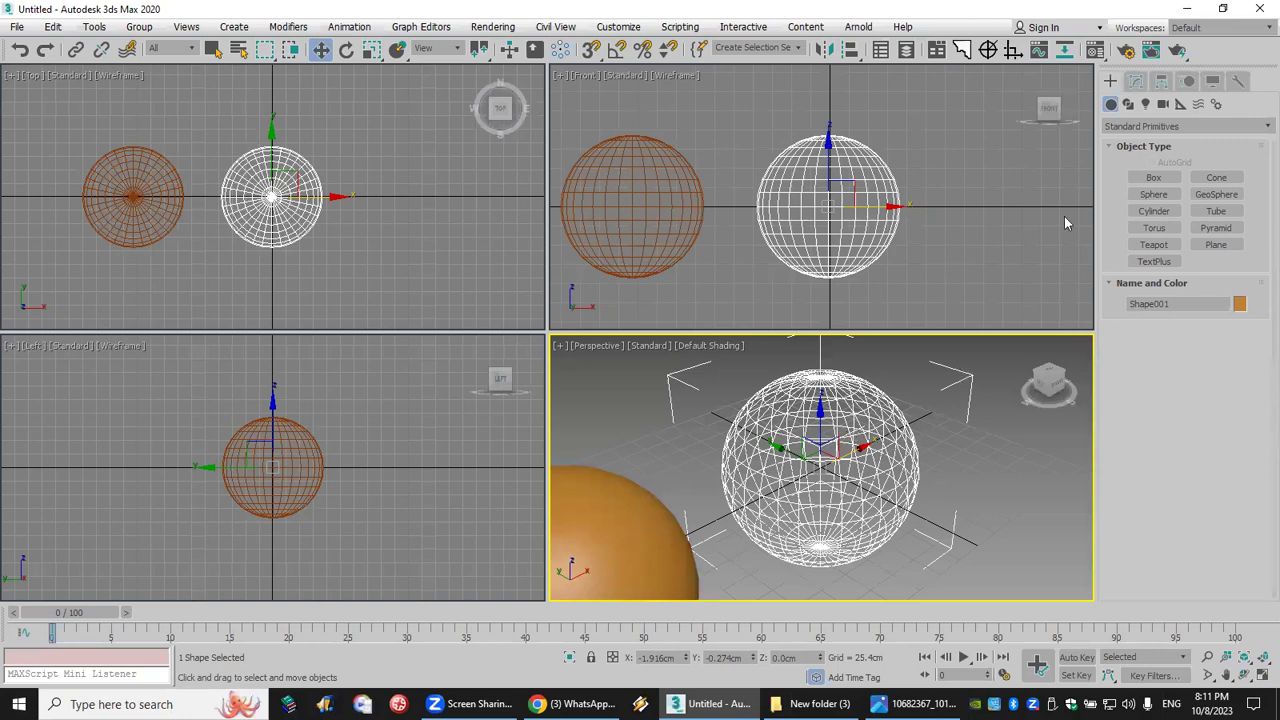
click(1136, 81)
click(1111, 150)
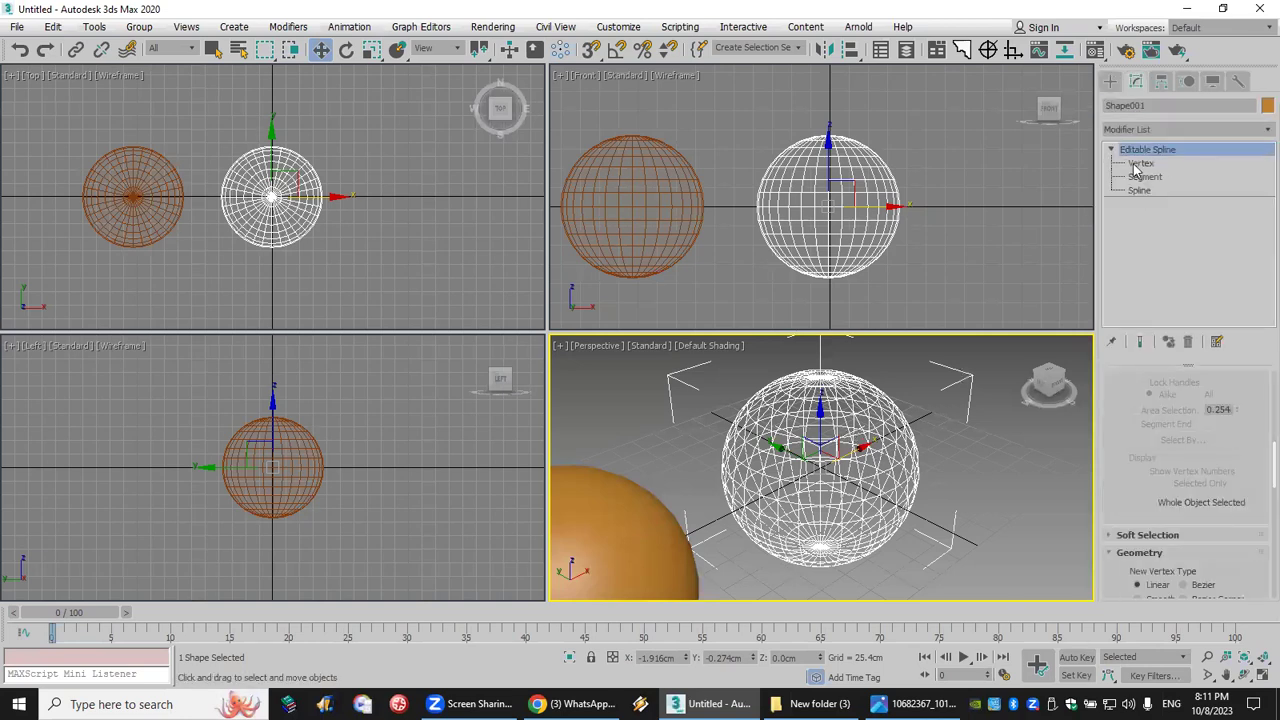
scroll(1136, 445, up, 3)
scroll(1135, 445, up, 4)
click(1130, 396)
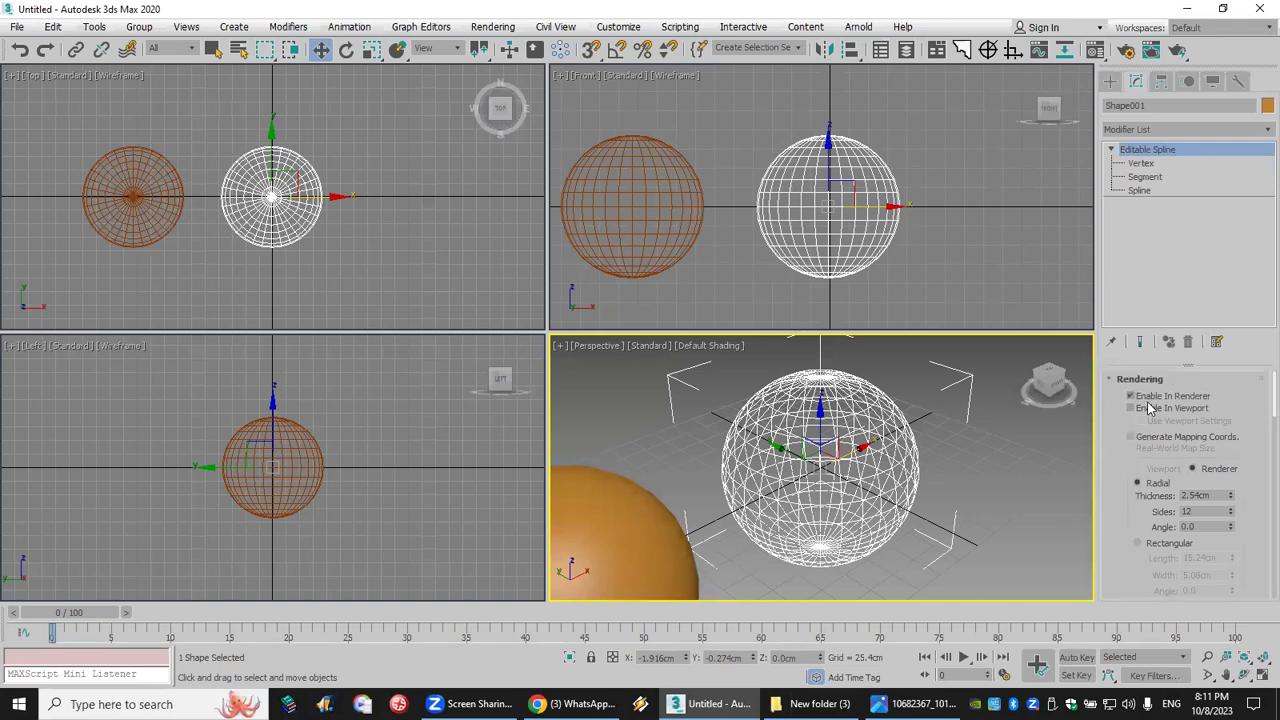
click(1130, 408)
click(1137, 543)
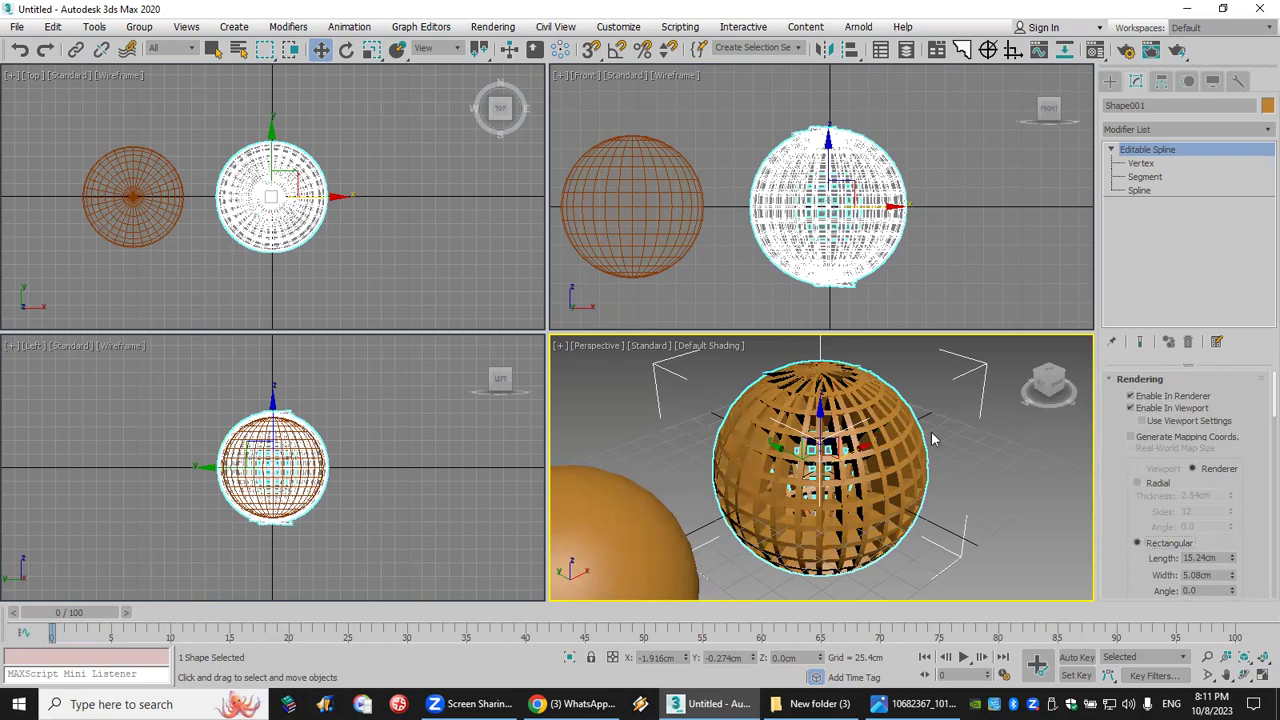
drag(1232, 557, 1233, 615)
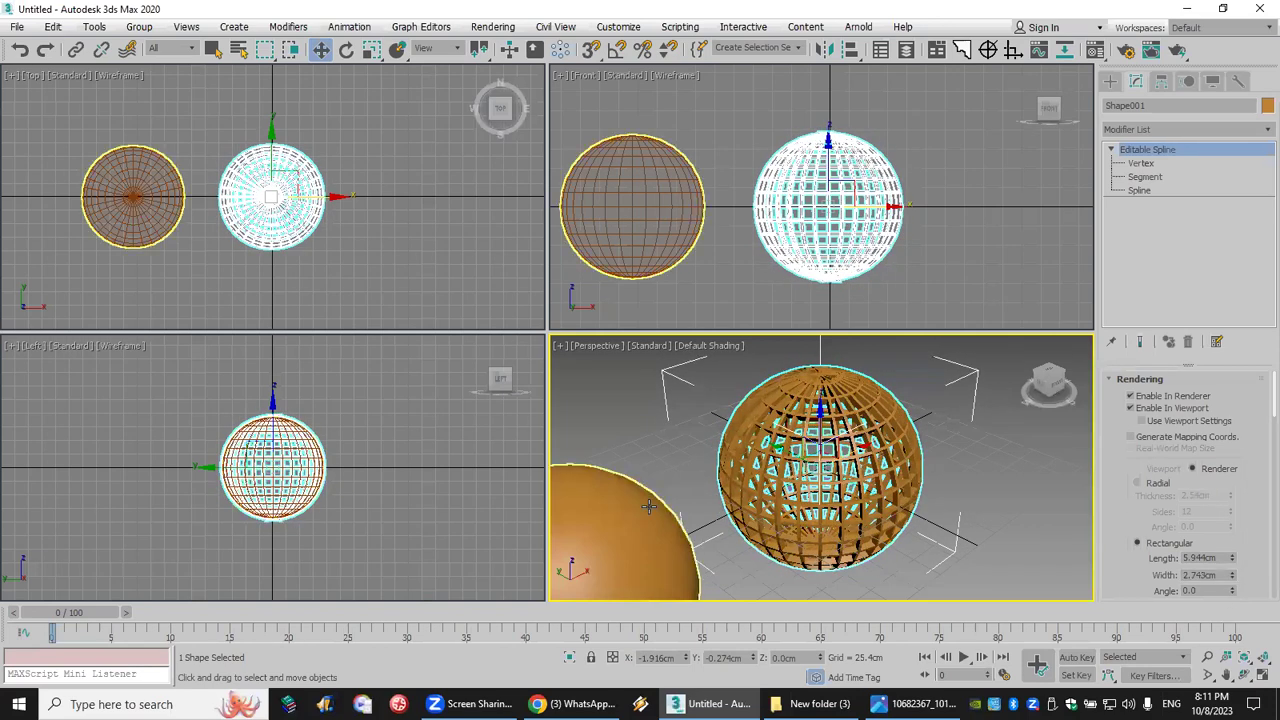
scroll(781, 470, up, 2)
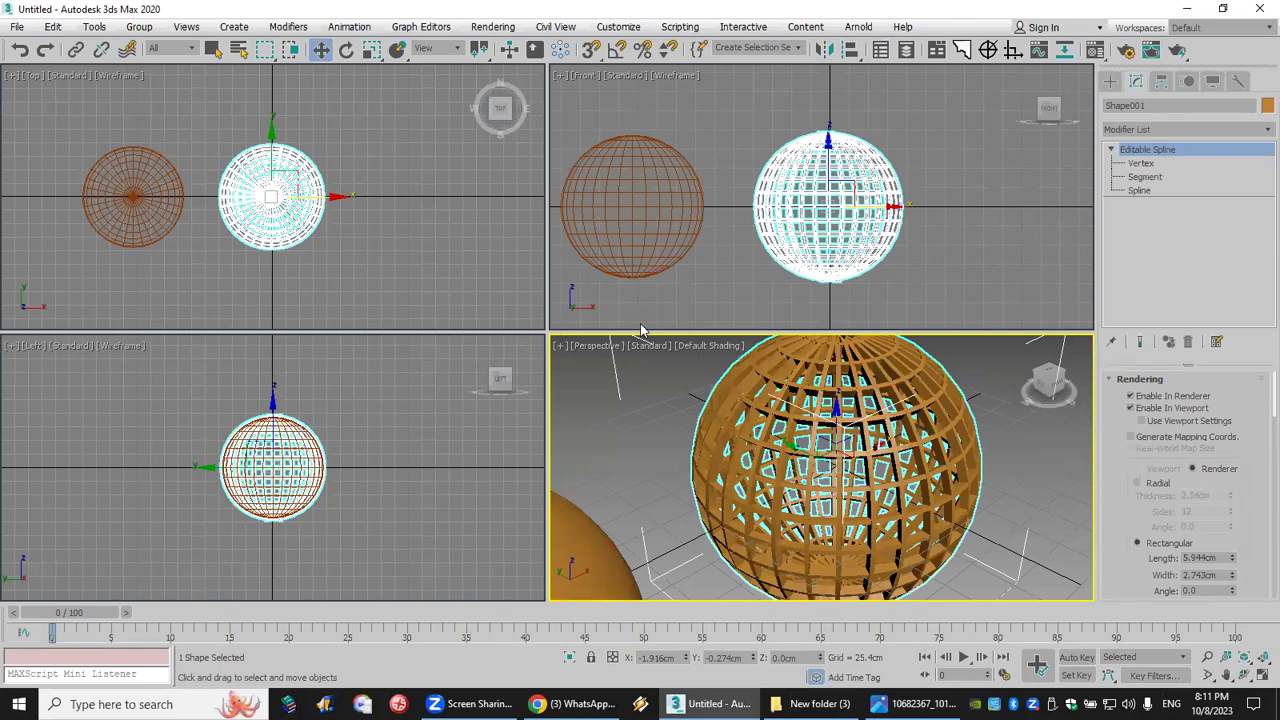
Step: Reset 3ds Max to an empty scene without saving the lattice sphere
click(17, 28)
click(32, 74)
click(634, 374)
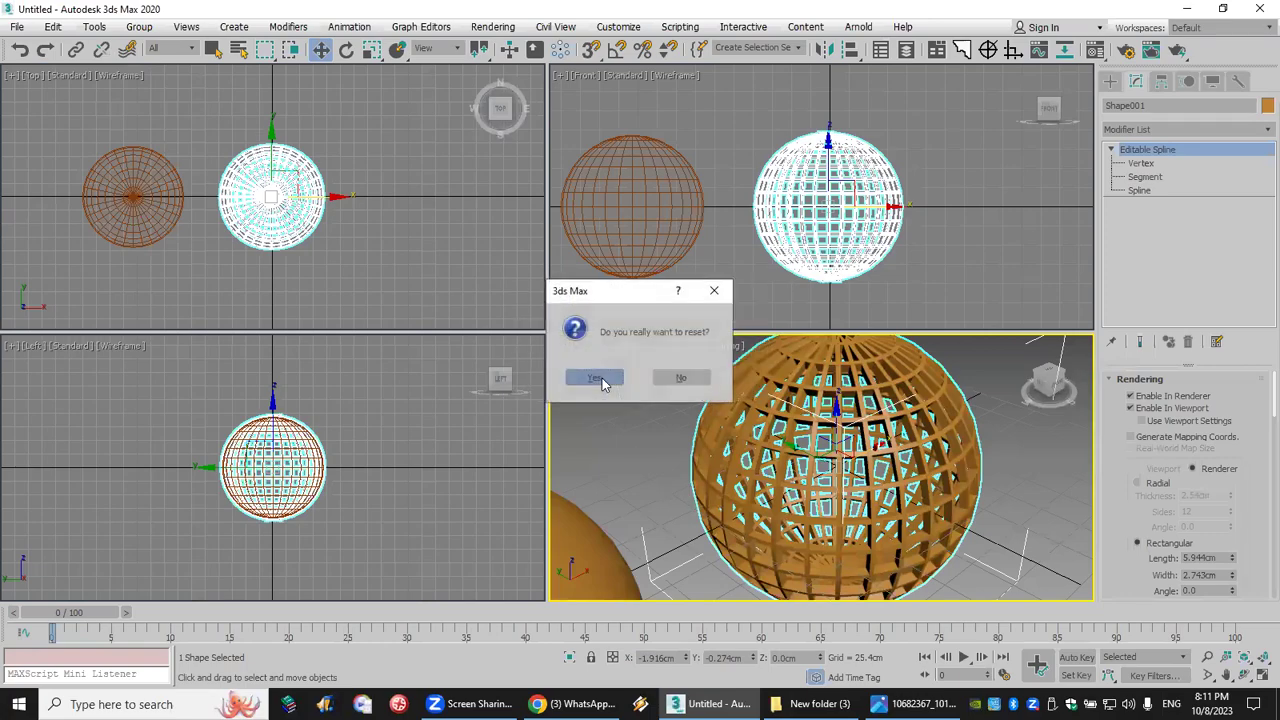
click(600, 374)
Step: Switch to the mosque reference photo and examine its arcade, main dome and minaret
key(alt+Tab)
scroll(514, 189, down, 2)
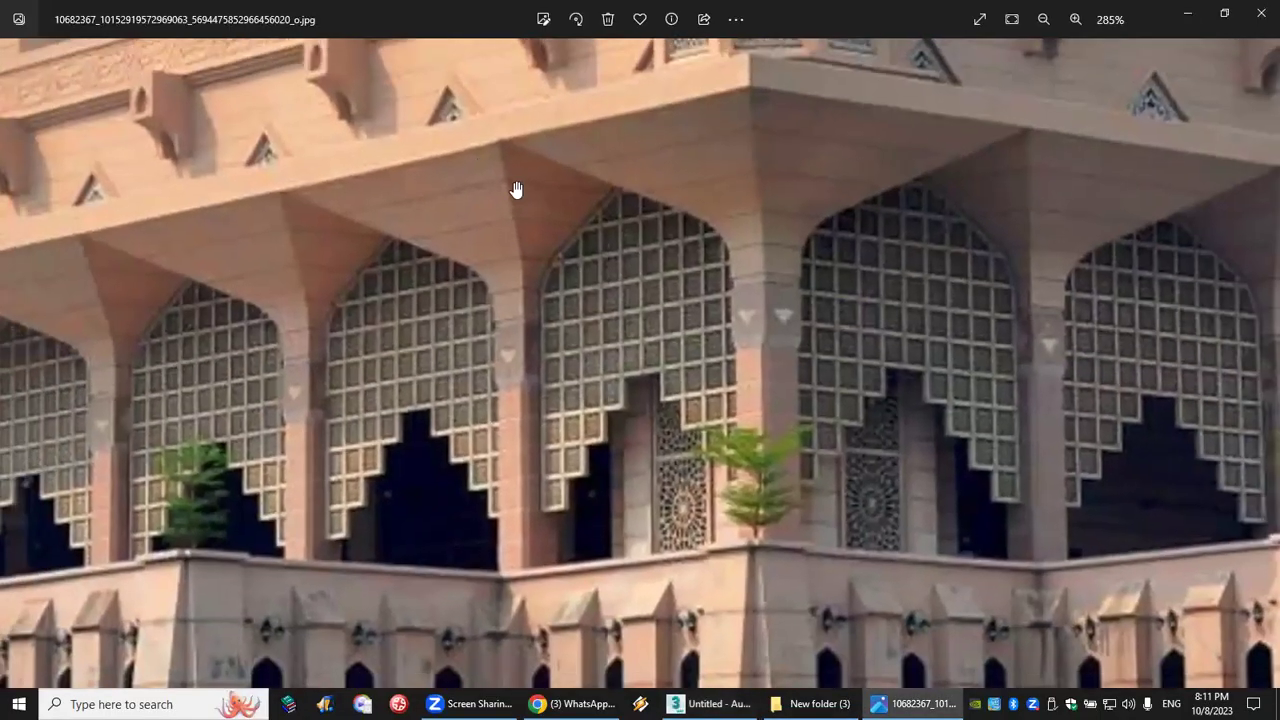
scroll(646, 283, down, 4)
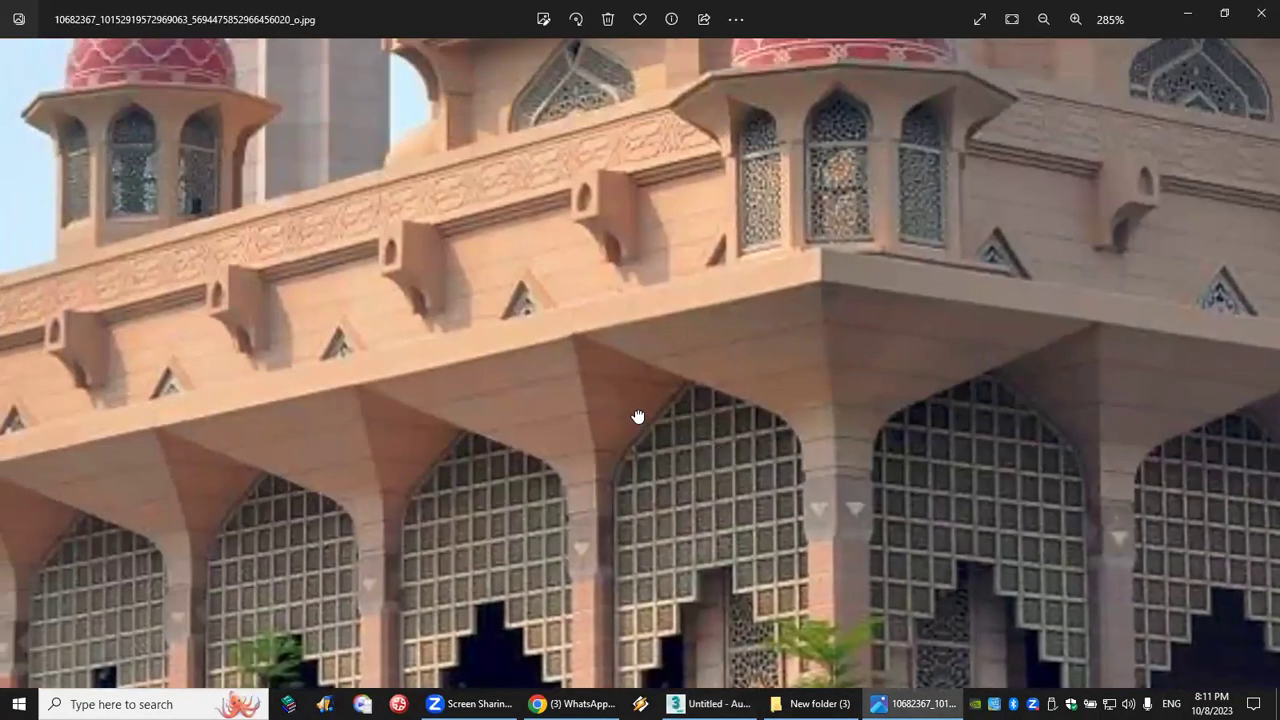
scroll(737, 380, down, 2)
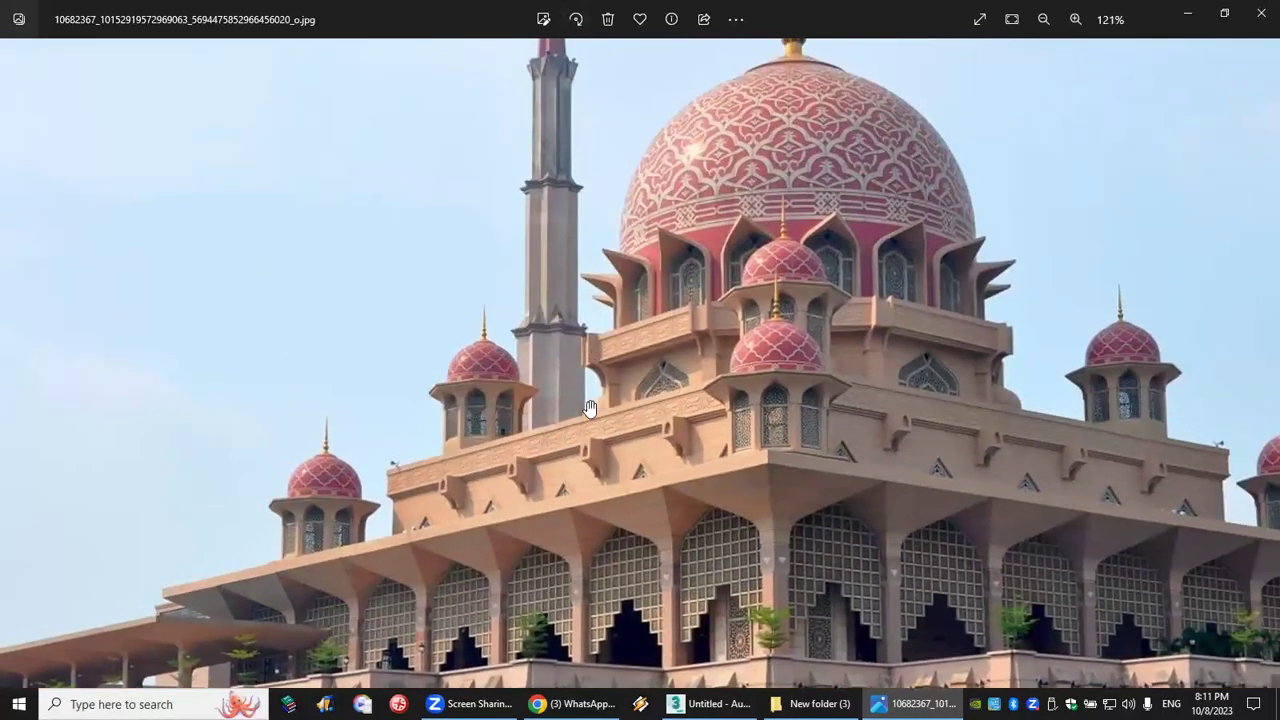
scroll(594, 189, up, 2)
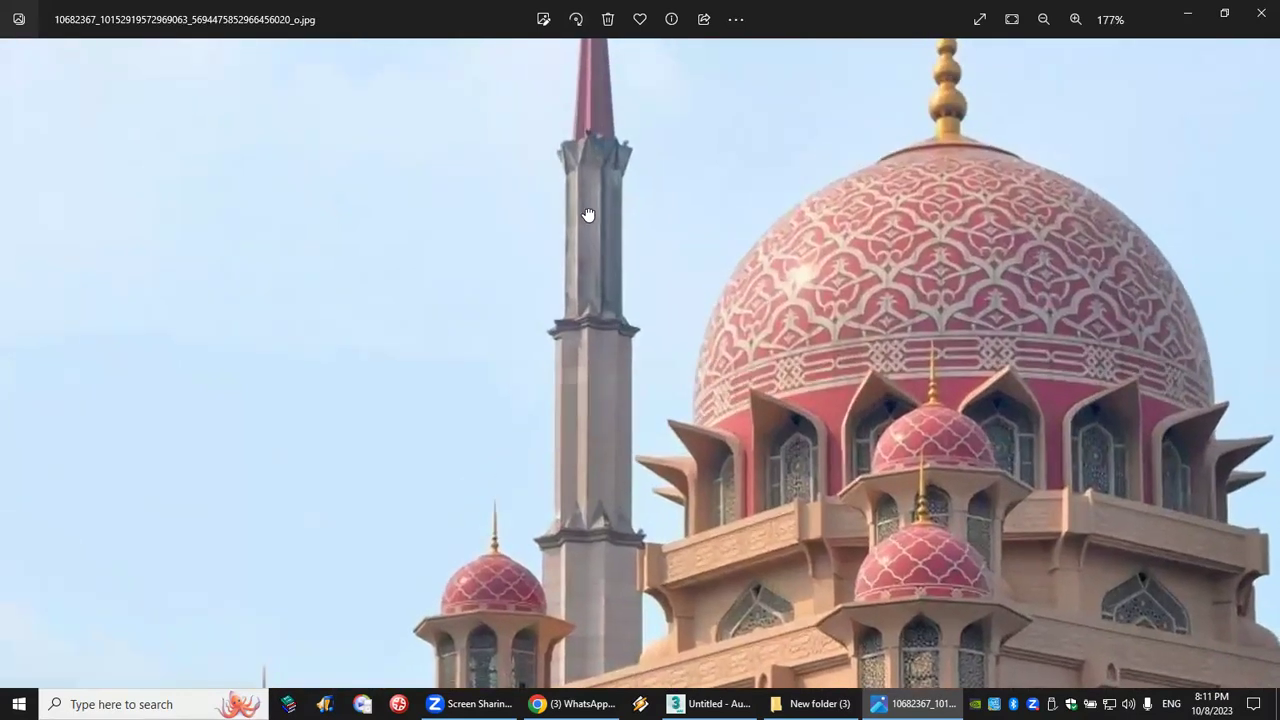
scroll(300, 280, right, 5)
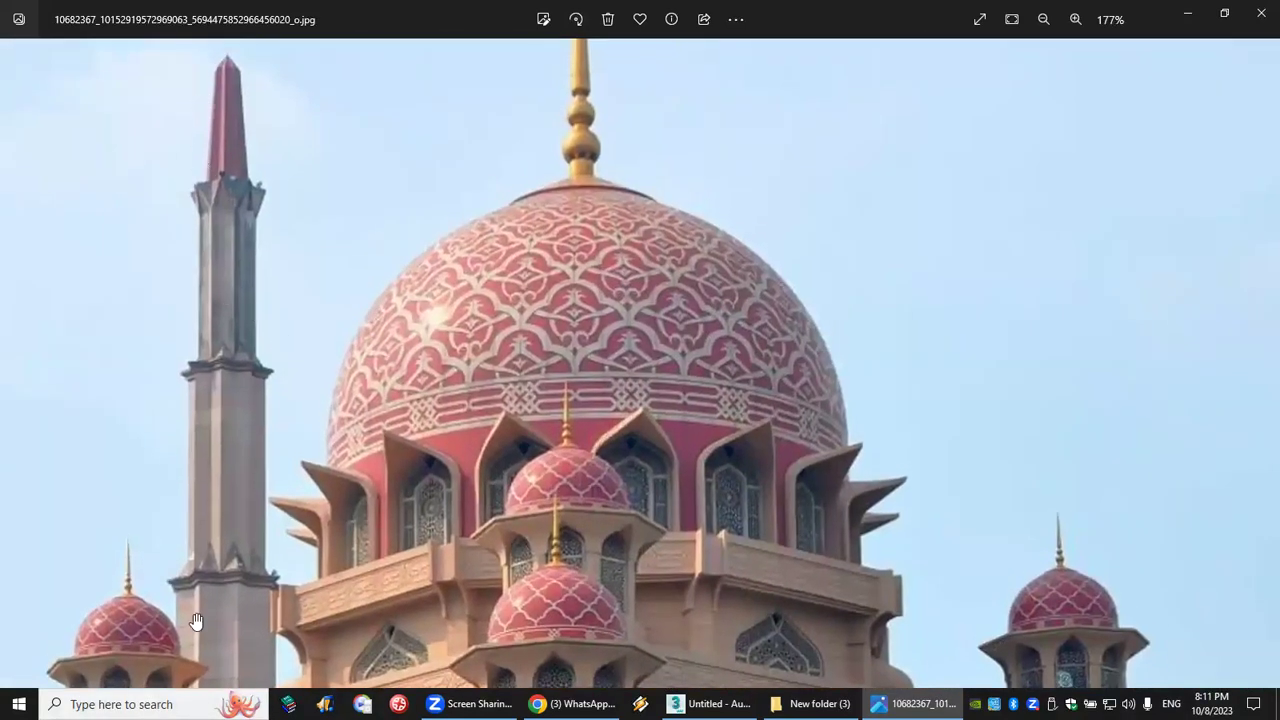
scroll(575, 240, left, 1)
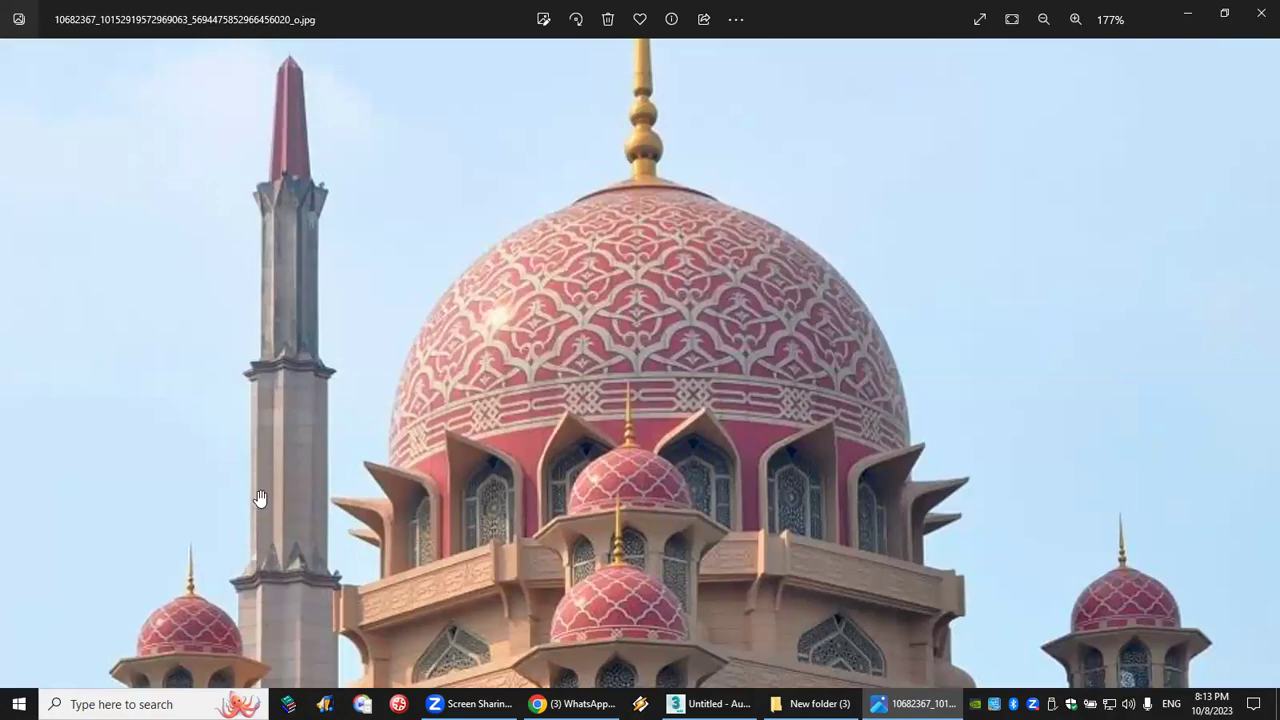
Step: Switch back to 3ds Max and create a 9-point star spline at the origin with radii of about 135.3 cm and 105.8 cm
click(708, 704)
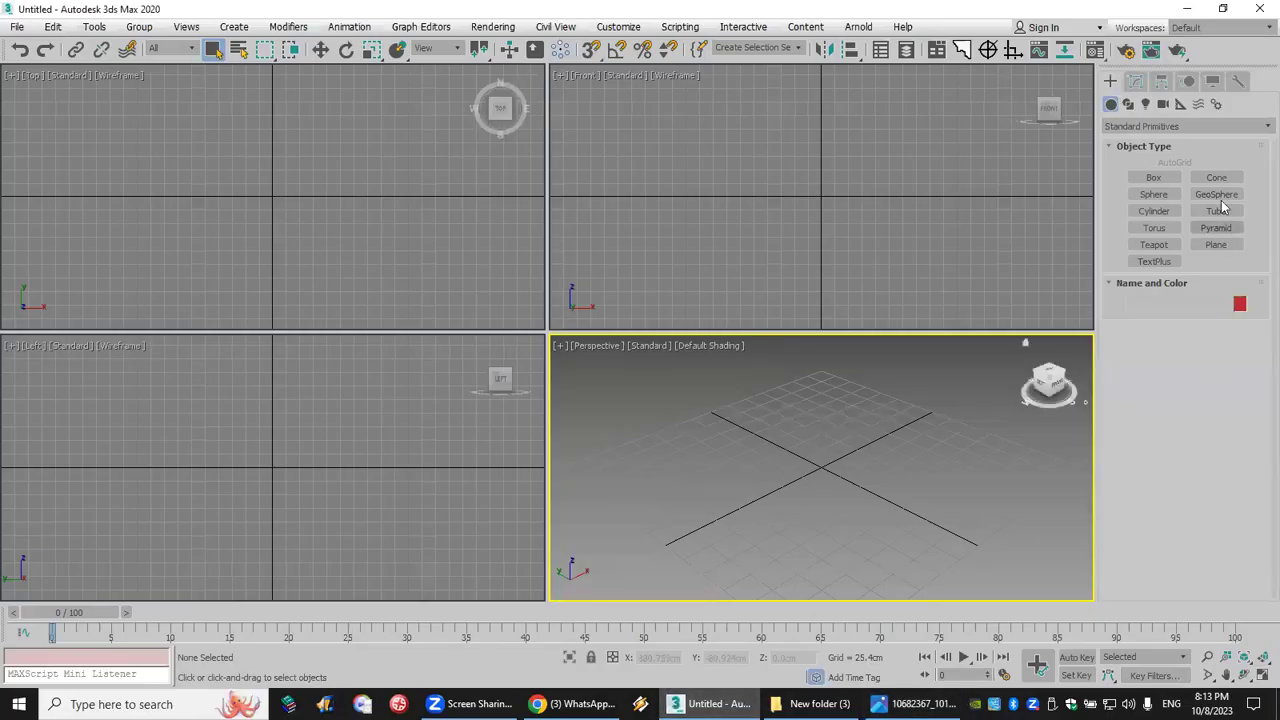
click(1128, 104)
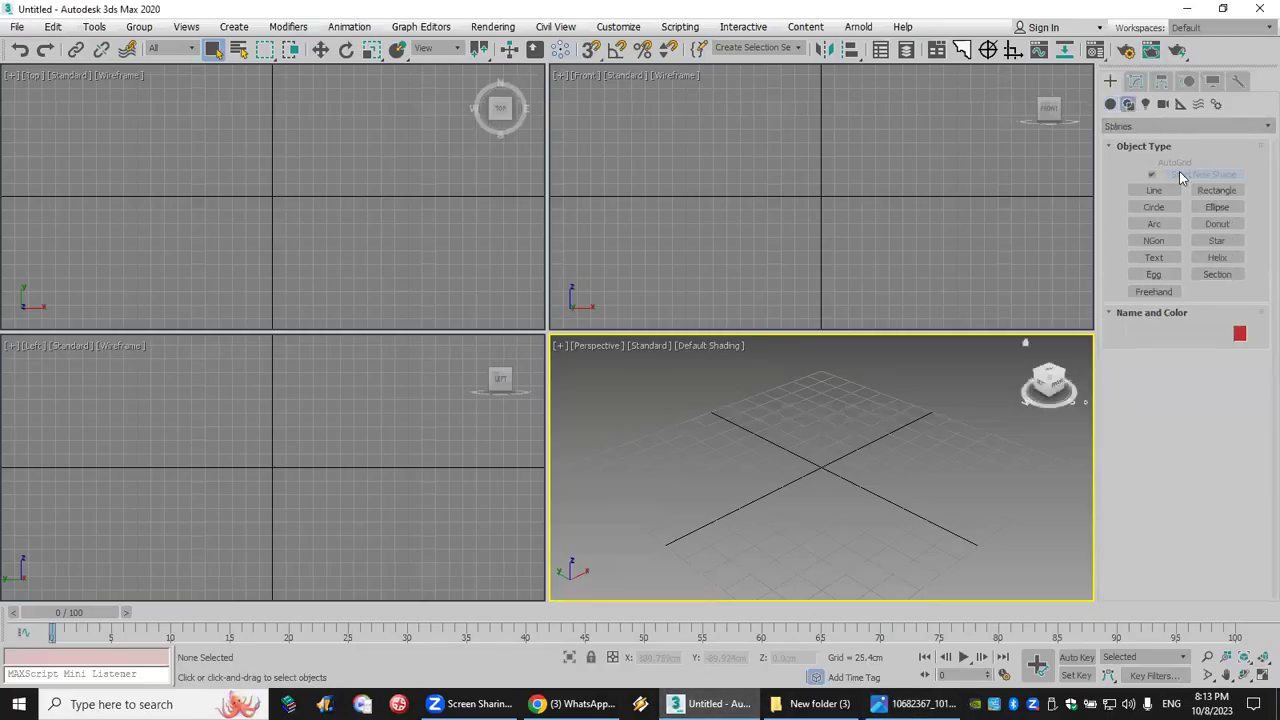
click(1222, 242)
mouse_move(820, 465)
mouse_down()
mouse_move(838, 507)
mouse_move(930, 560)
mouse_move(900, 545)
mouse_up()
click(846, 508)
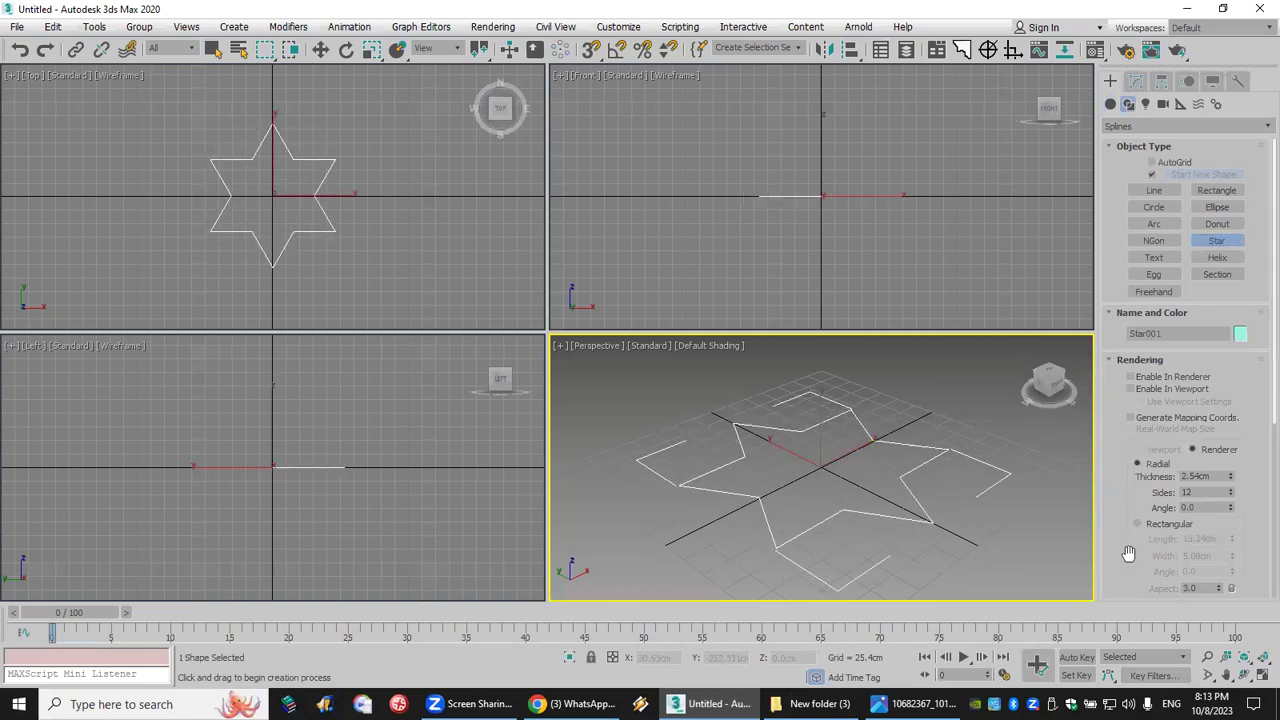
click(1140, 360)
drag(1237, 467, 1237, 420)
Step: Apply an Extrude modifier to the nine-point star with an amount of 566.42 cm
click(1136, 81)
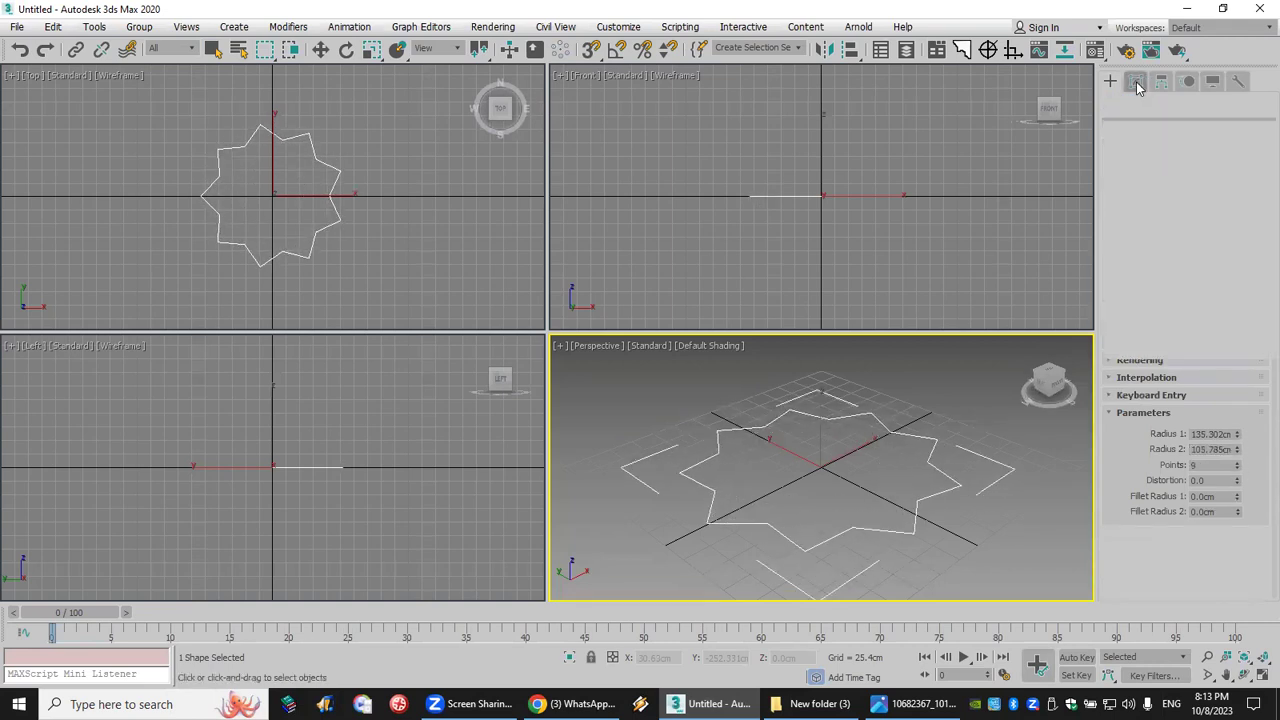
click(1137, 128)
key(e)
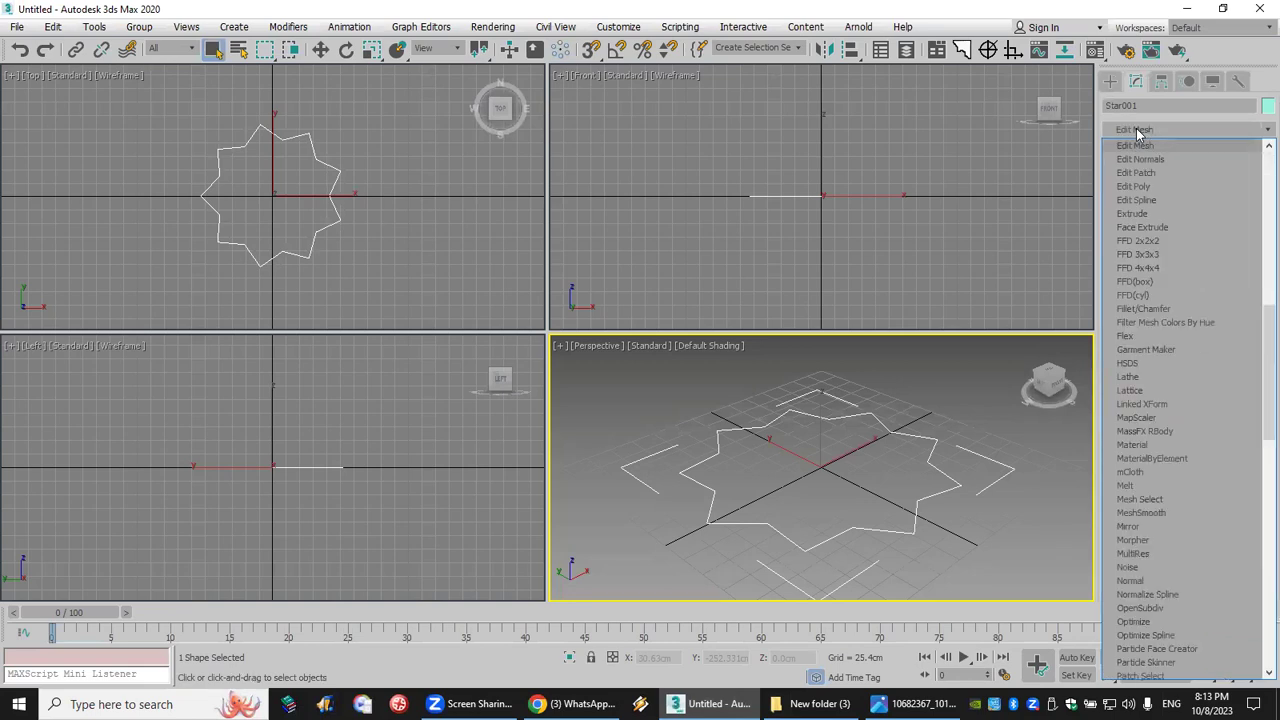
click(1160, 213)
drag(1231, 400, 788, 480)
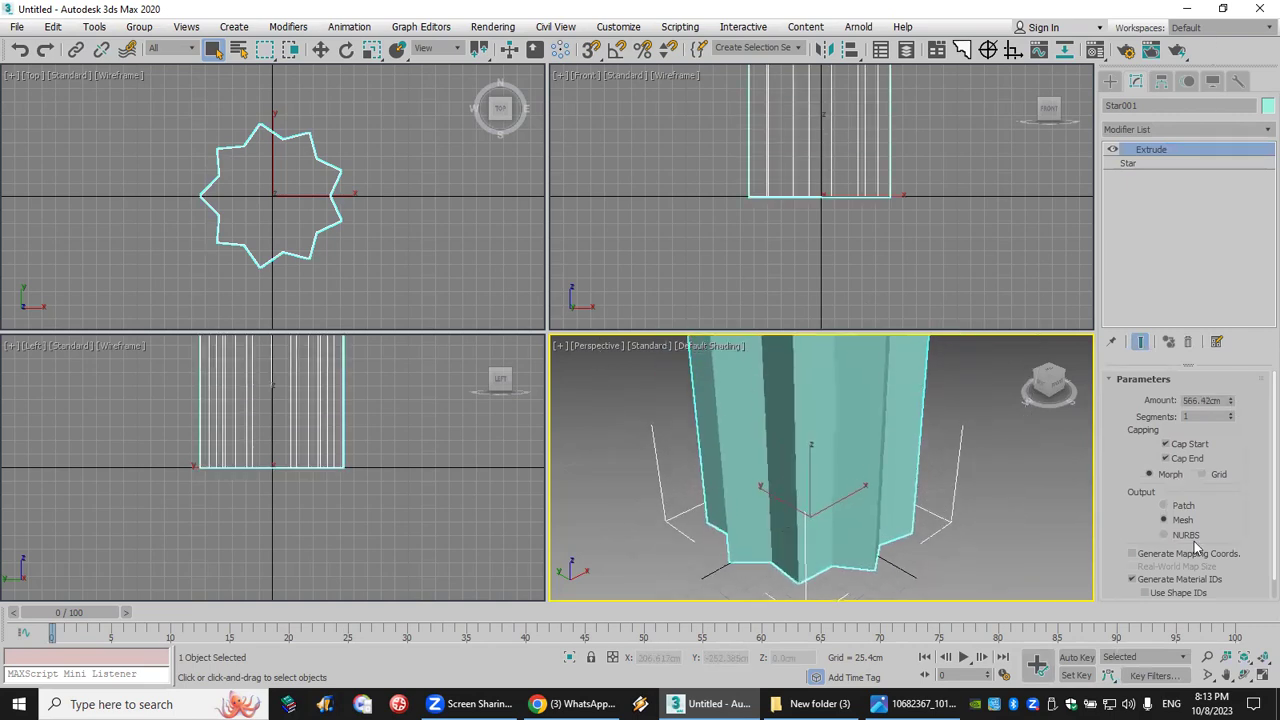
Step: Round the star's outer and inner points with fillet radii of 17.764 cm and 7.391 cm
click(1146, 165)
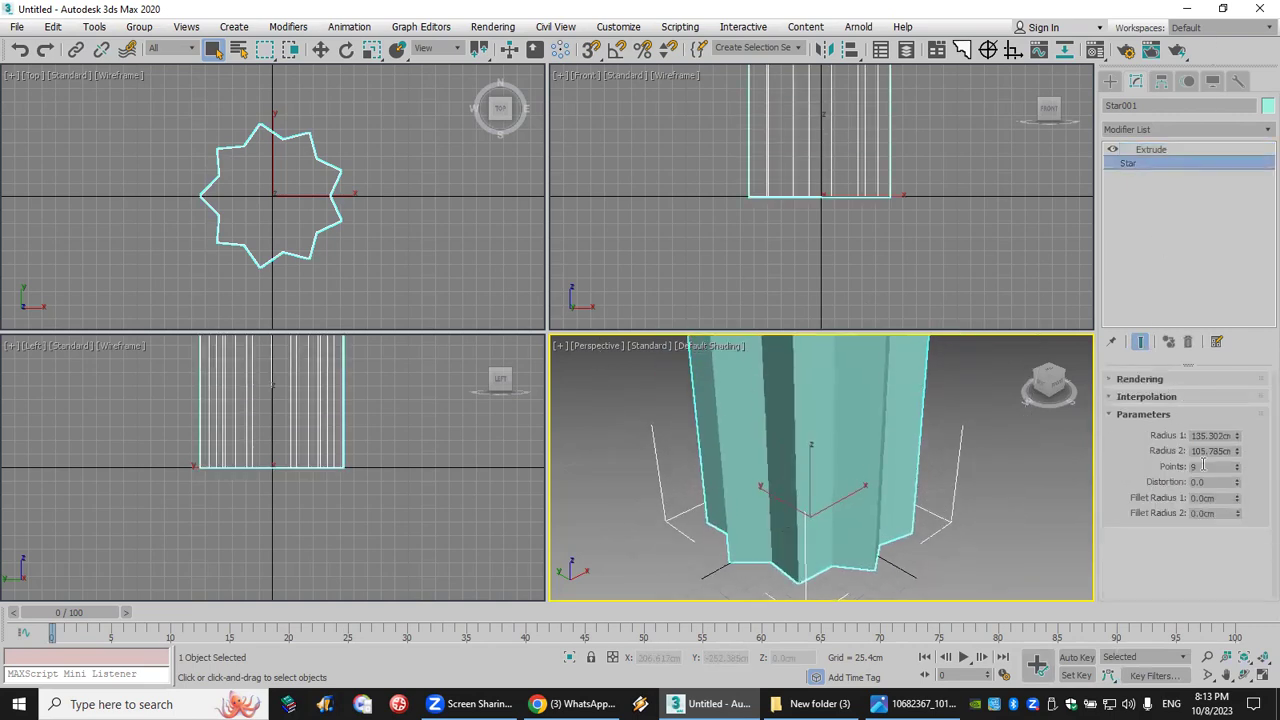
drag(1239, 503, 1222, 451)
drag(1238, 514, 1237, 440)
alt+middle_drag(817, 500, 788, 12)
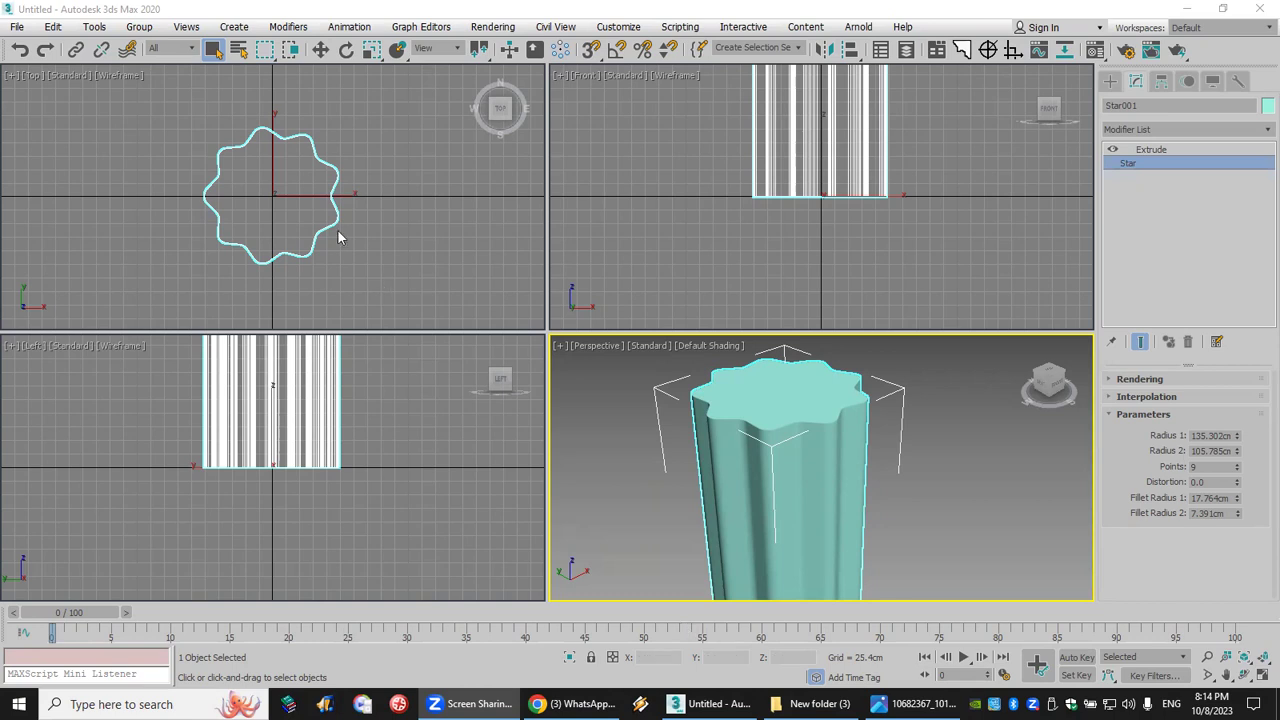
Step: Add an Edit Spline modifier between the star and its extrusion and enter the spline sub-object level
click(1160, 128)
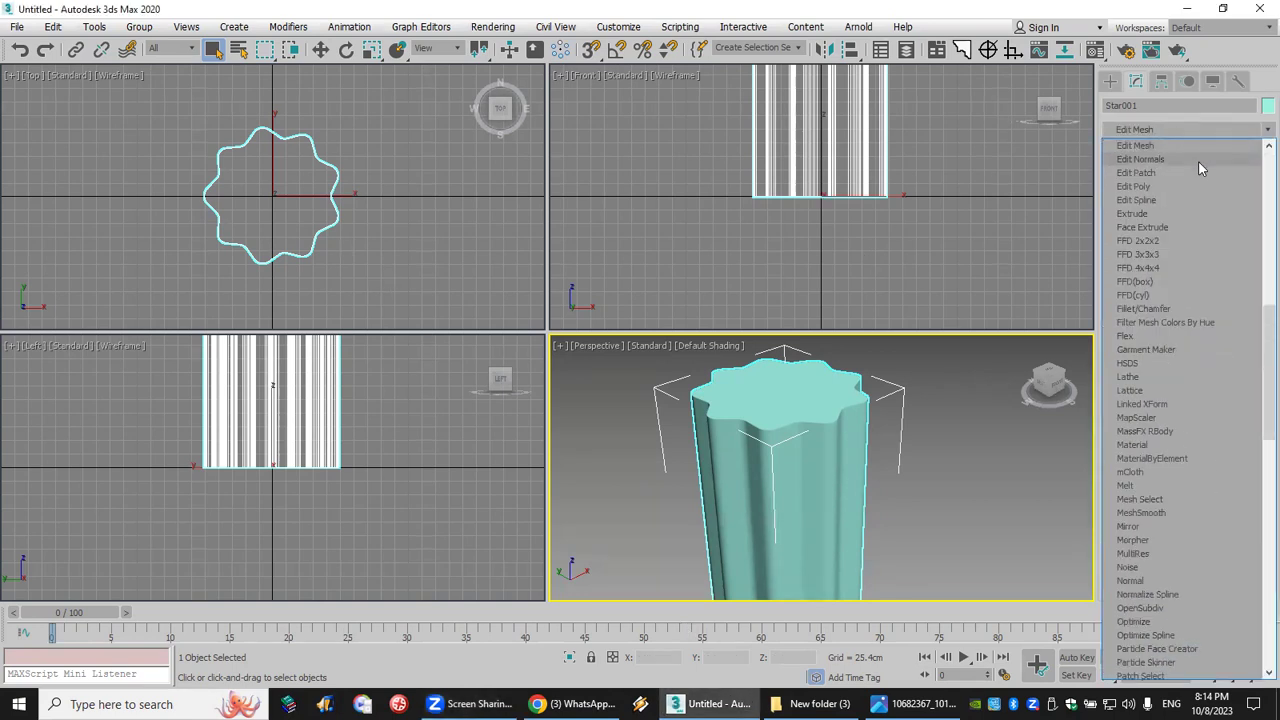
click(1157, 179)
click(1127, 163)
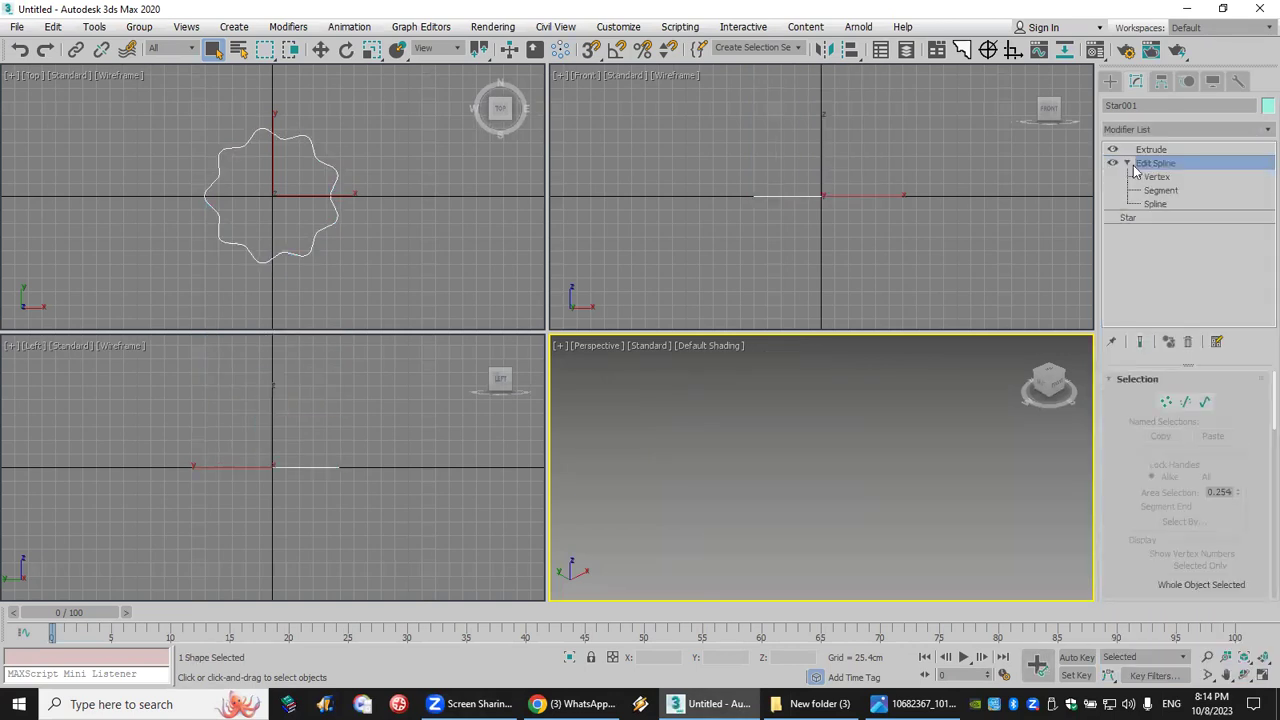
click(1155, 204)
click(1262, 657)
scroll(1200, 480, down, 5)
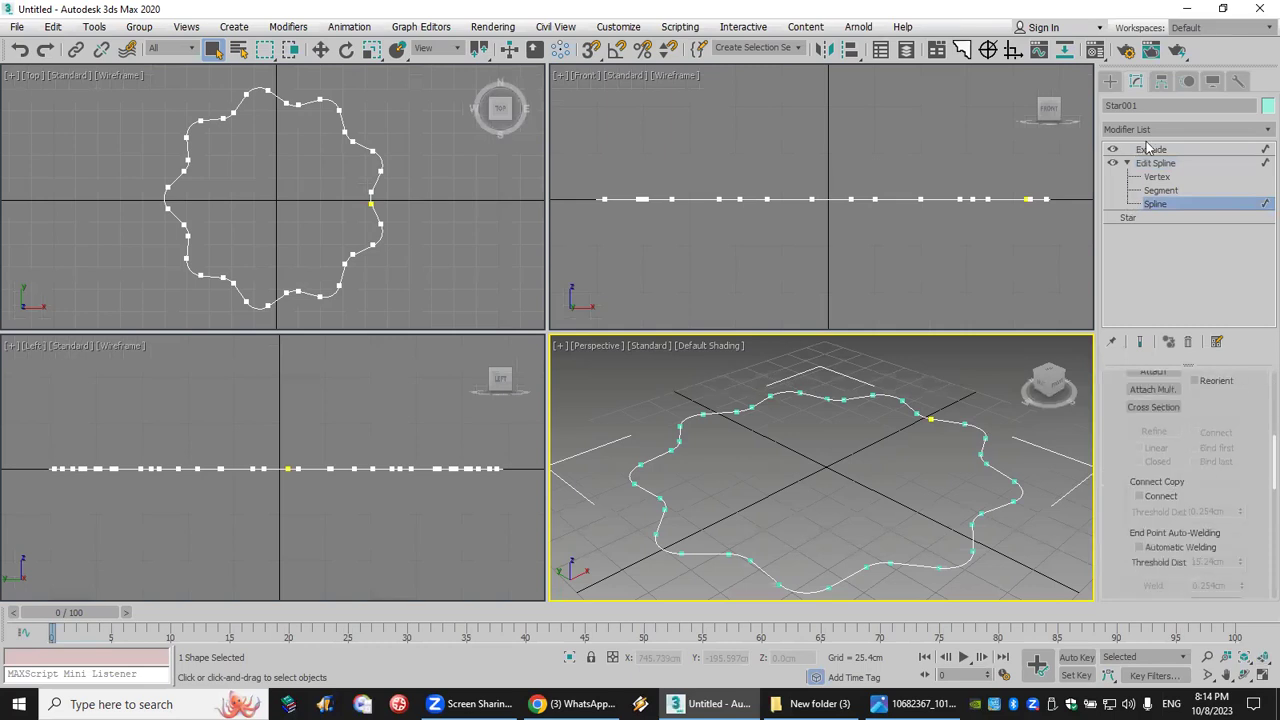
Step: Outline the star spline inward by about 6.3 cm and return to the Extrude level for a hollow column
scroll(1205, 478, down, 3)
click(1163, 492)
click(945, 567)
drag(945, 567, 943, 558)
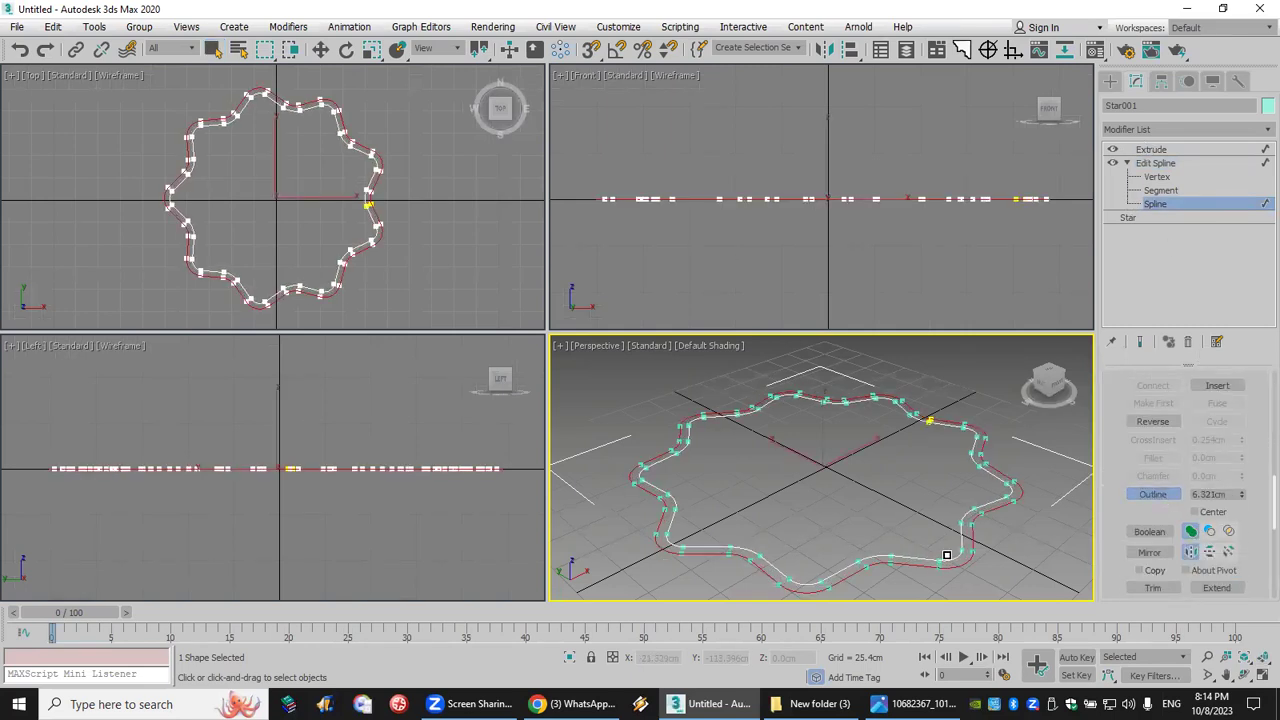
click(1160, 162)
click(1152, 150)
key(z)
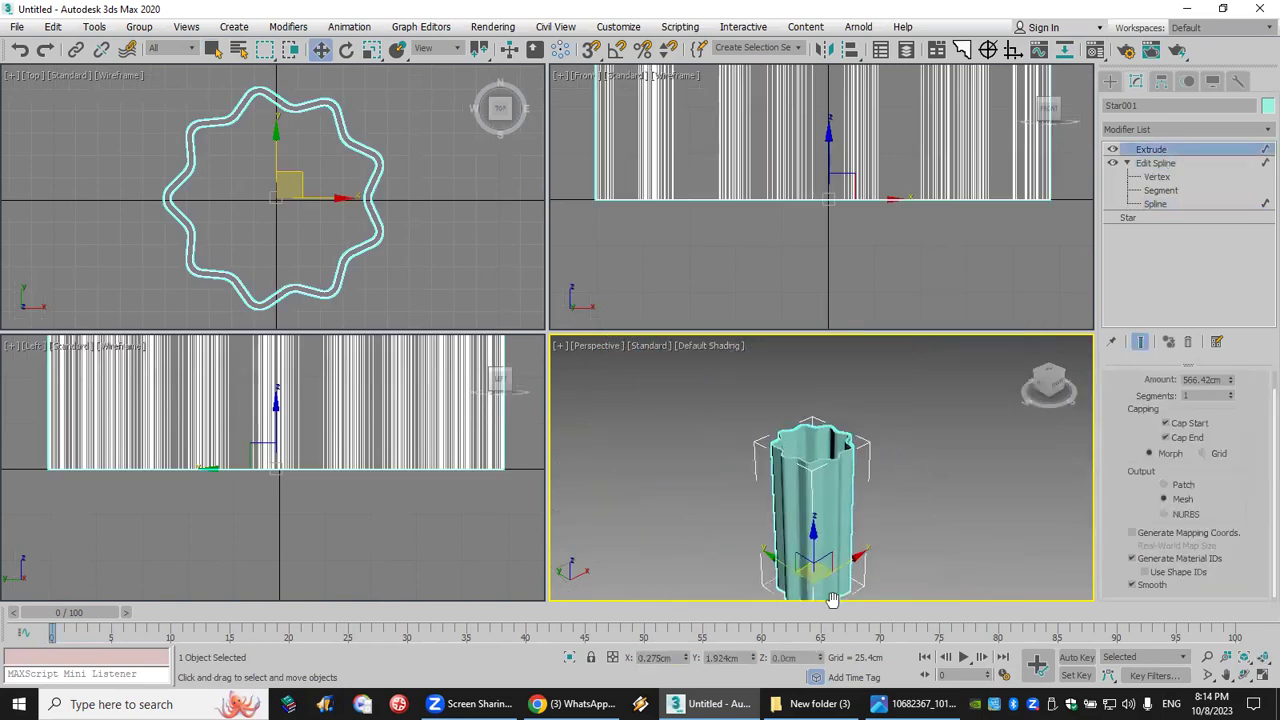
click(835, 533)
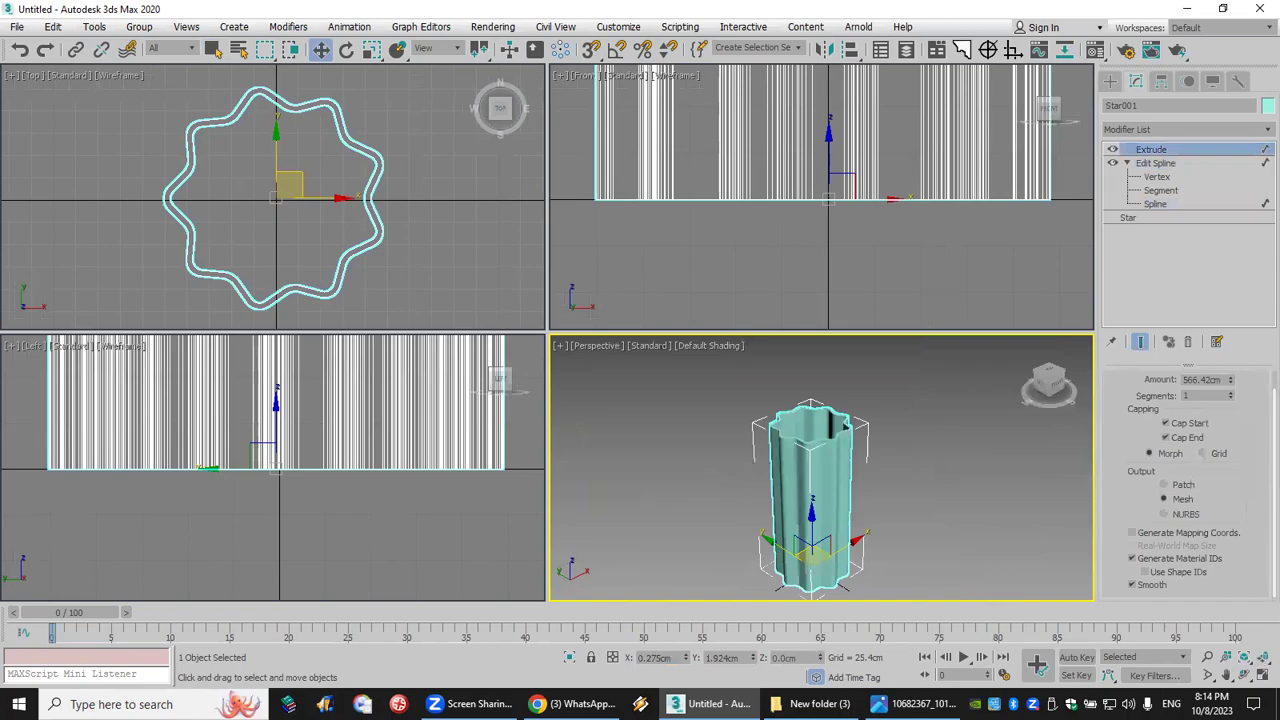
Step: Switch to the mosque reference photo and examine the moulded ledge around the minaret
click(912, 704)
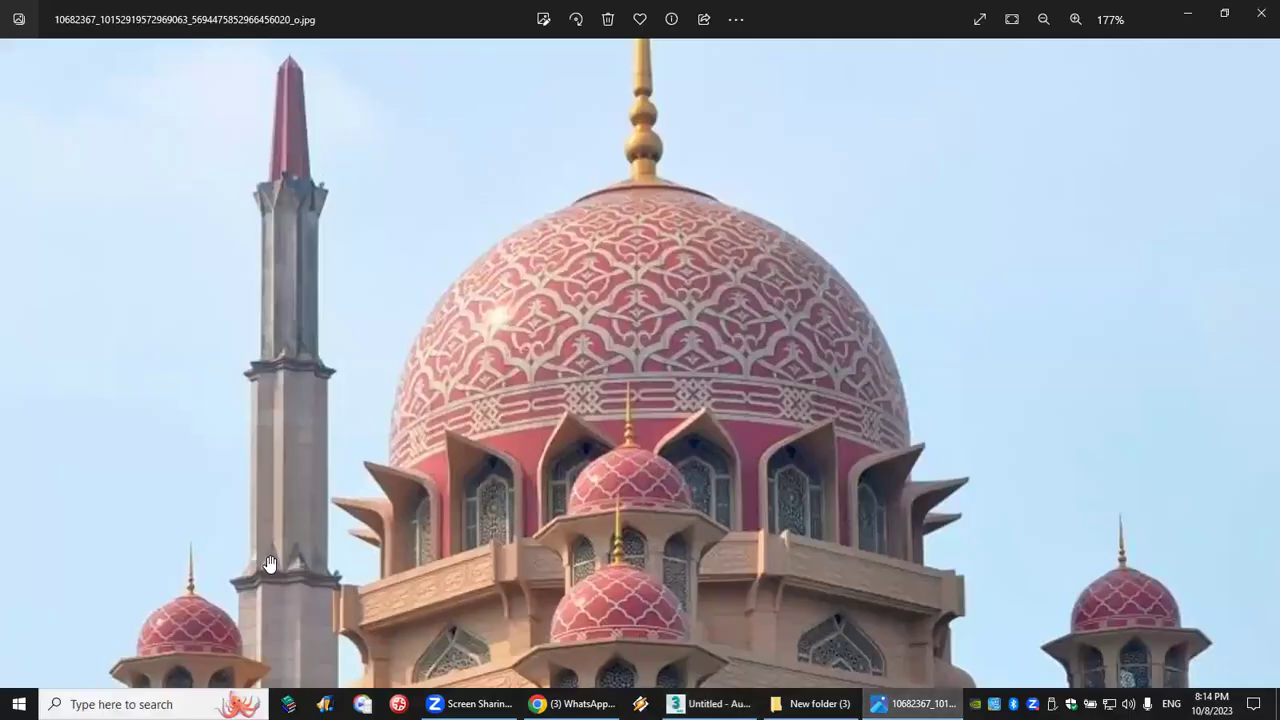
mouse_move(281, 503)
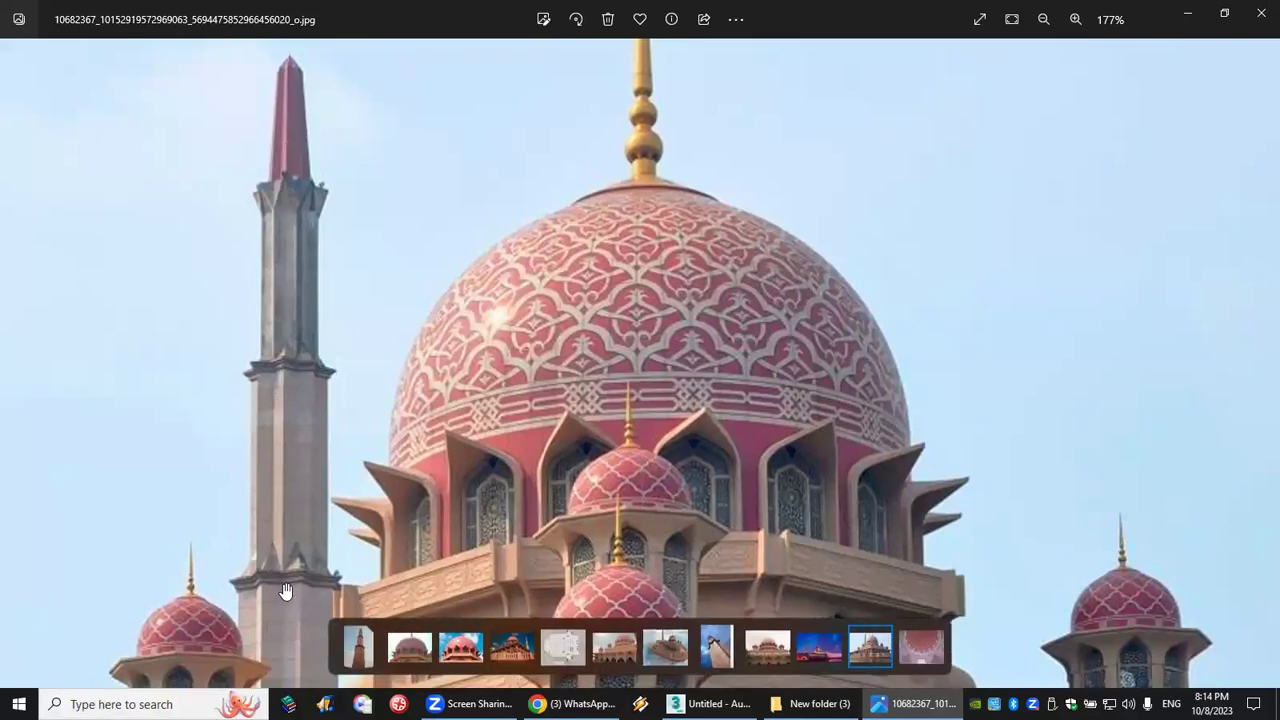
scroll(302, 612, up, 4)
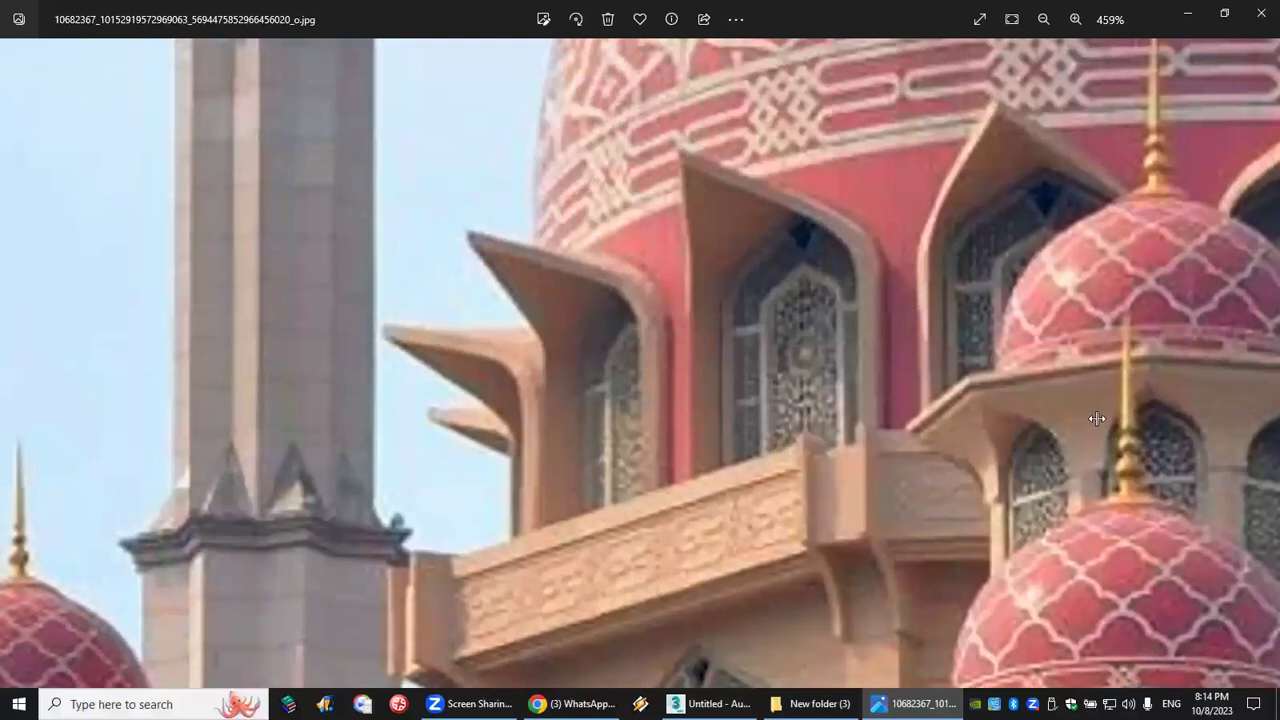
Step: Switch back to 3ds Max, strip the modifiers off the filleted star and apply a Sweep modifier to it
key(alt+Tab)
click(1188, 341)
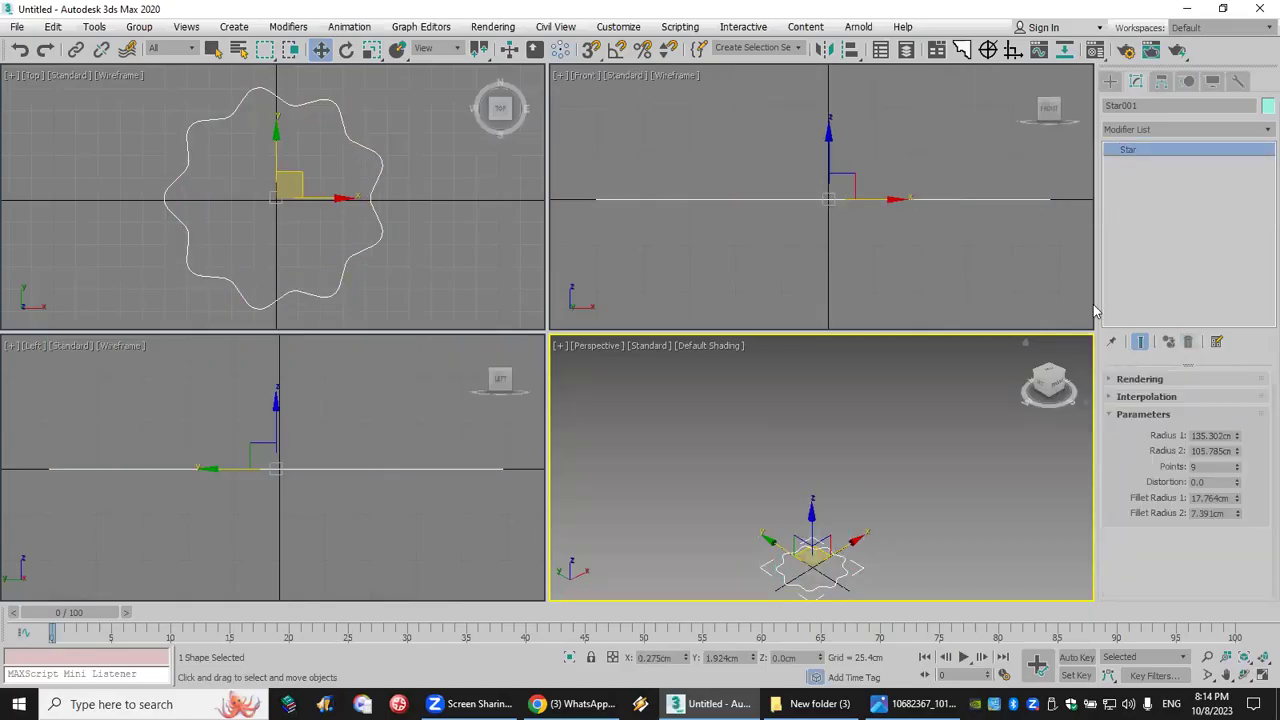
click(1140, 130)
text(sw)
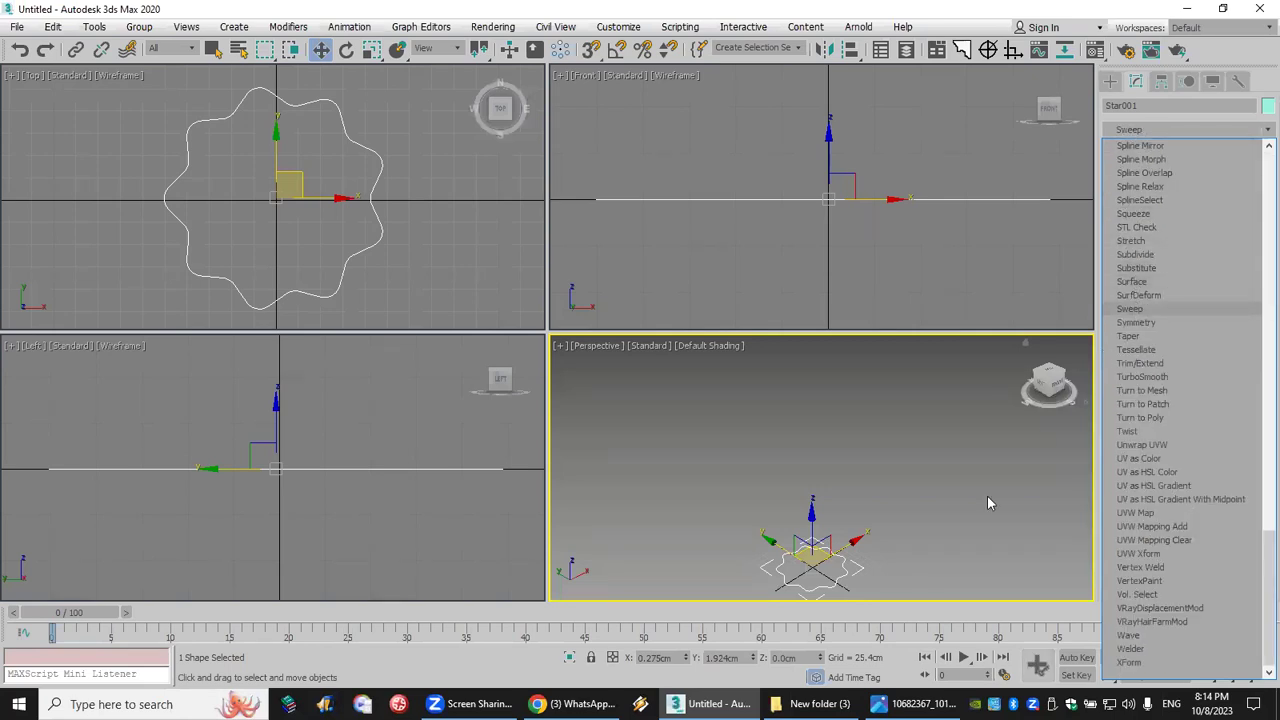
key(Return)
key(z)
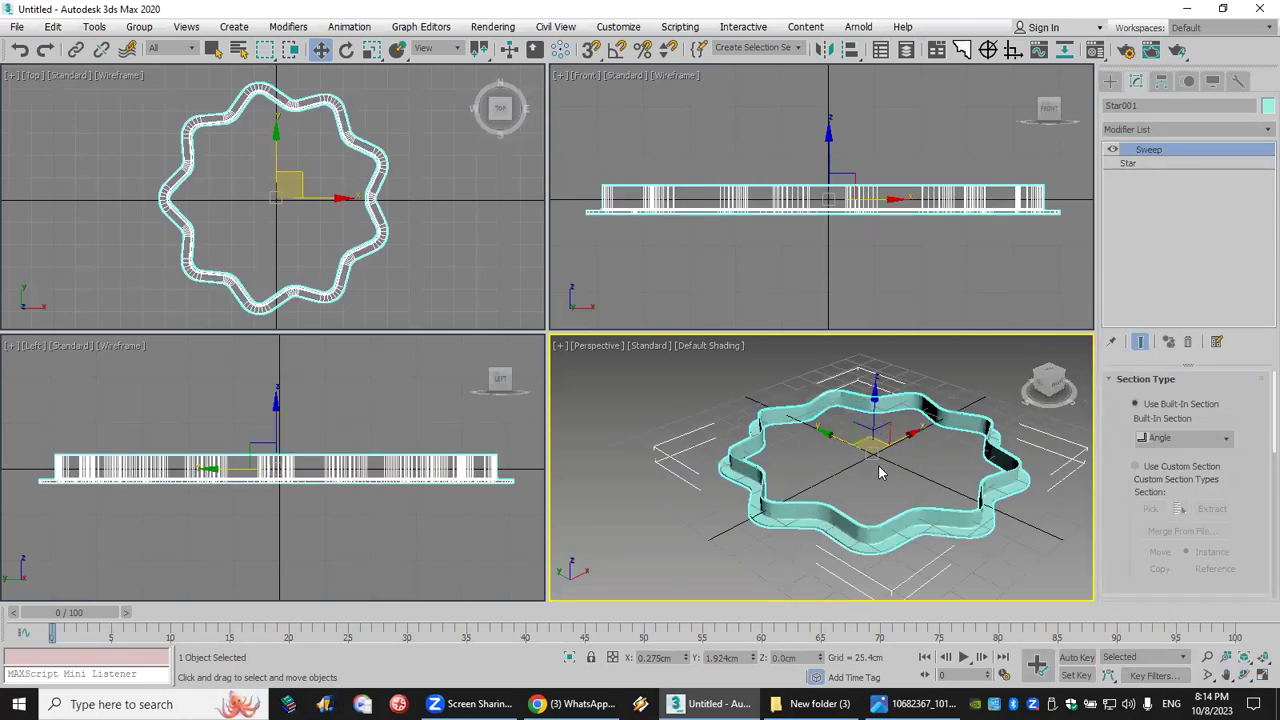
middle_drag(878, 464, 830, 466)
Step: Set the sweep's built-in section to Wide Flange
click(1180, 439)
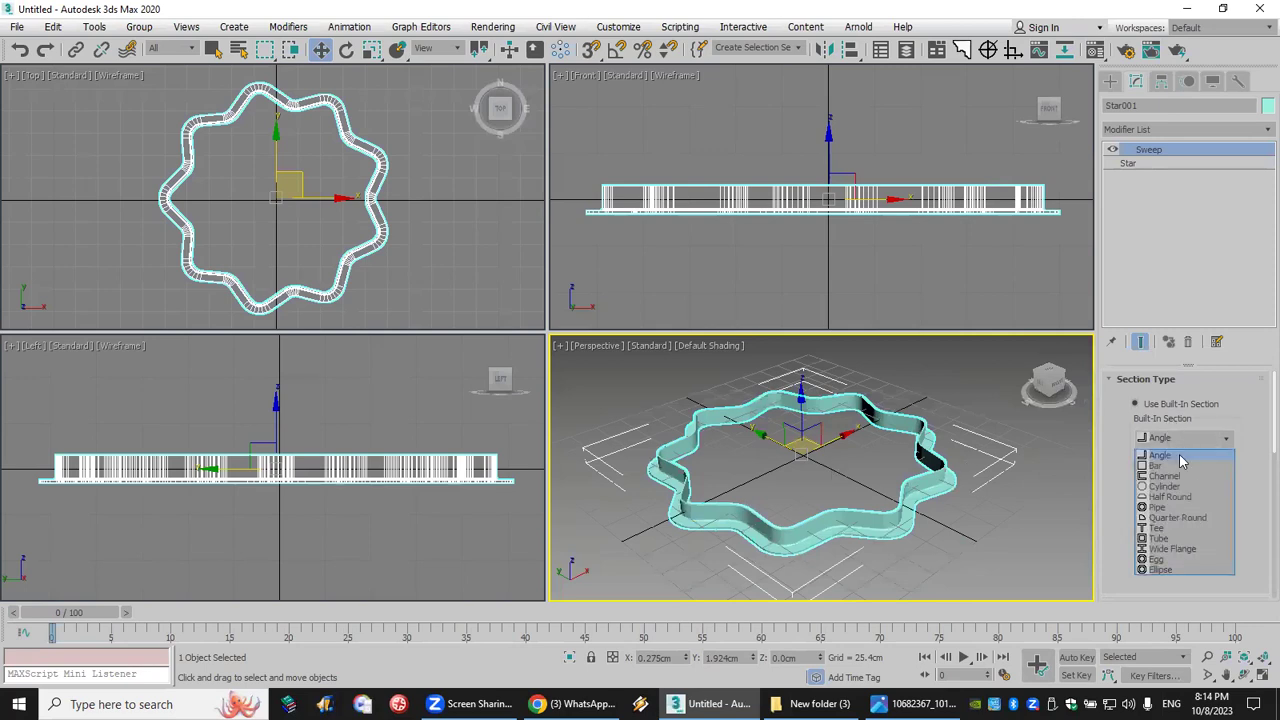
click(1158, 465)
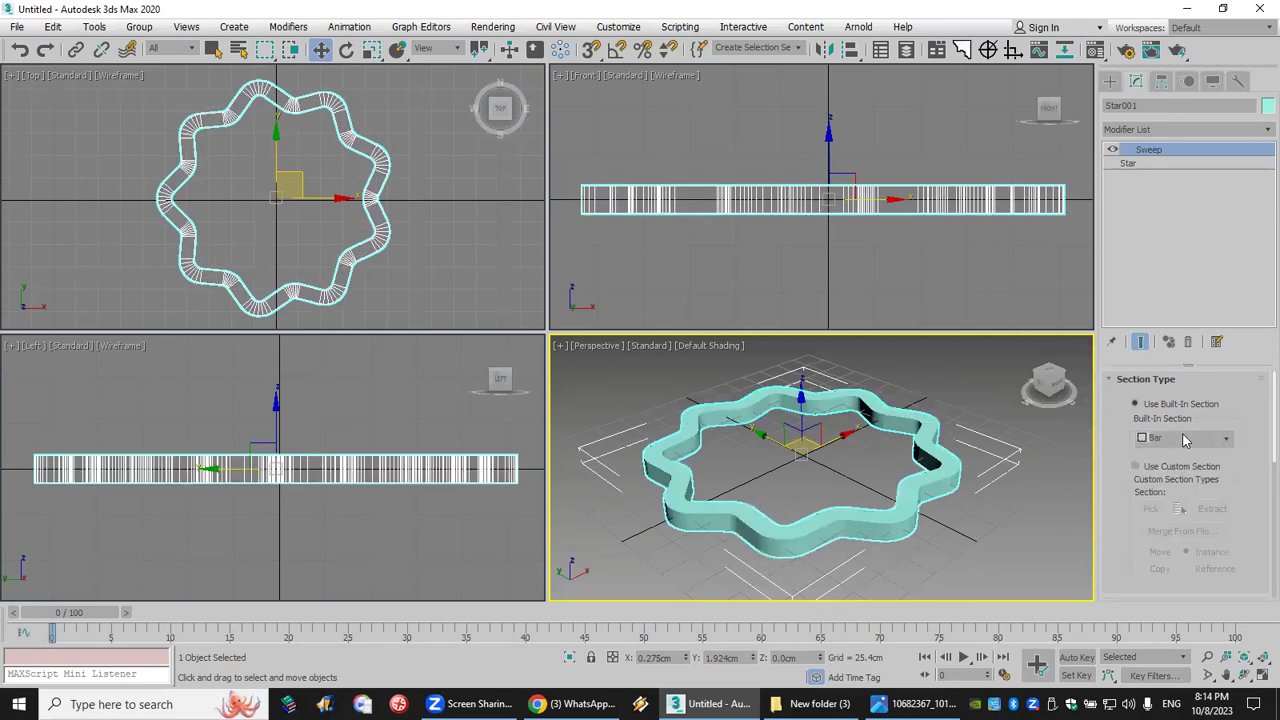
click(1182, 439)
click(1178, 549)
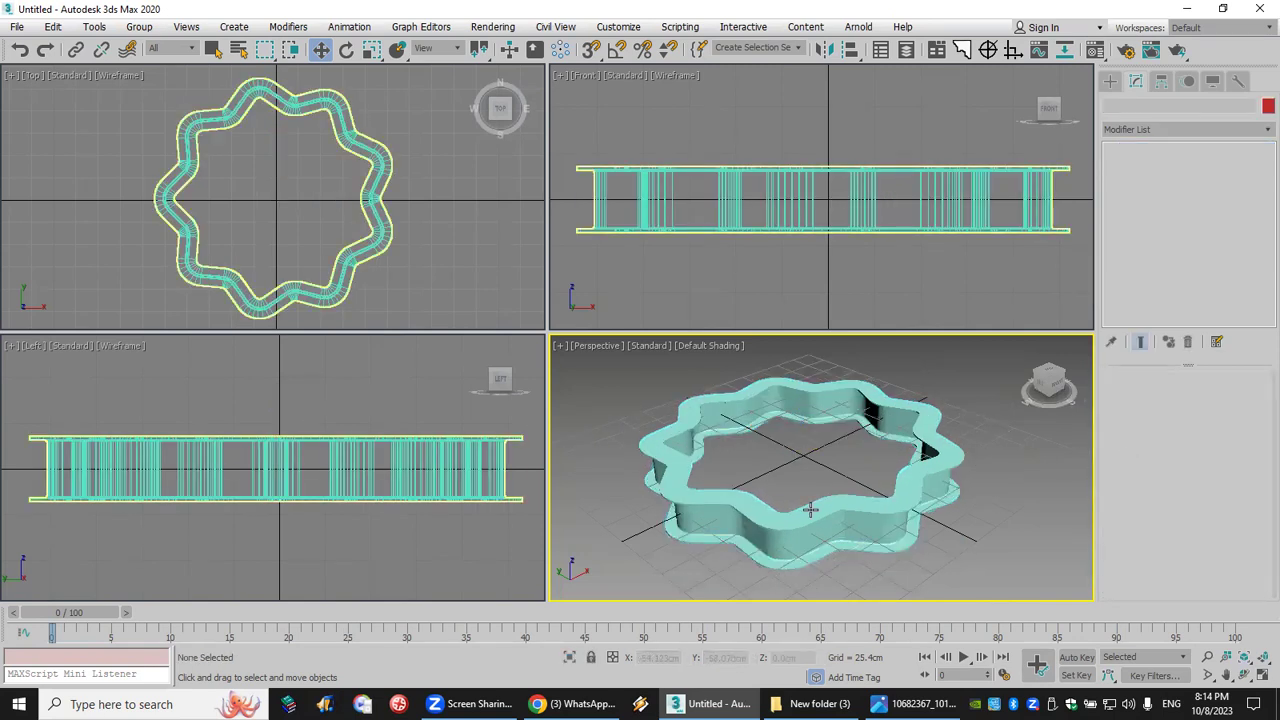
scroll(1140, 510, down, 4)
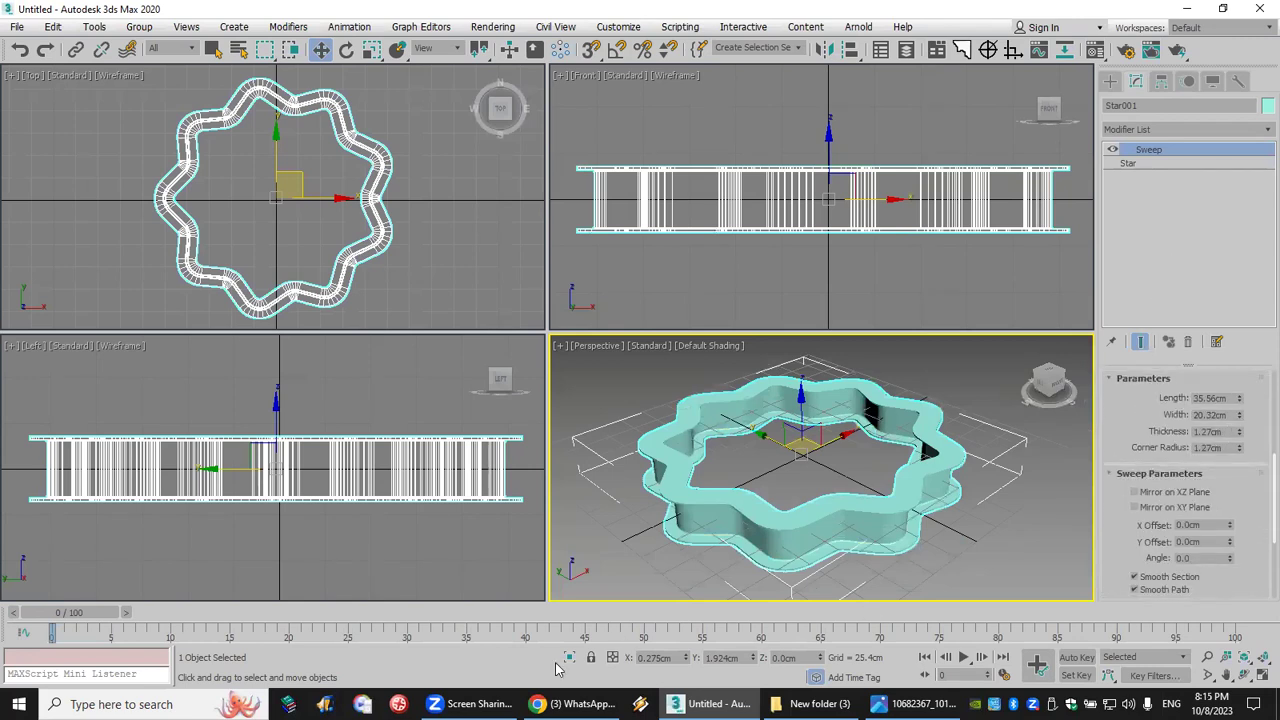
Step: Switch to the mosque reference photo and examine the main dome, its finial and the minaret ledge
key(alt+Tab)
drag(760, 320, 551, 463)
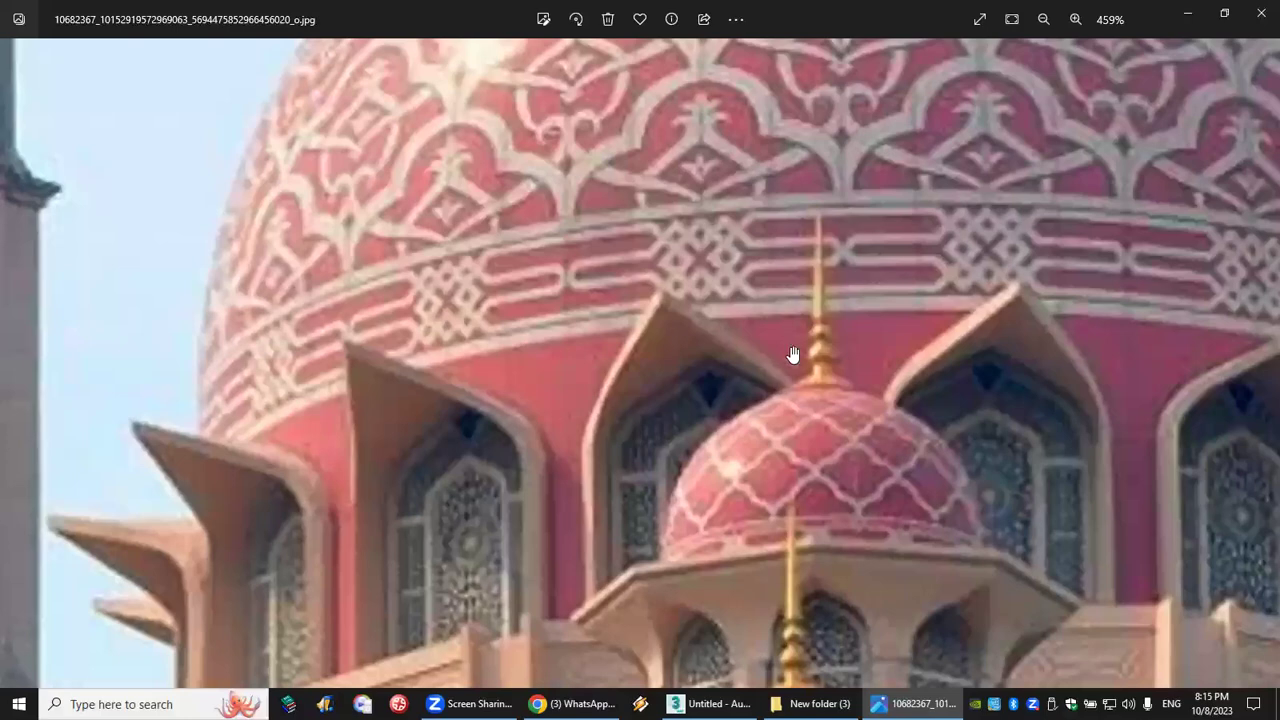
scroll(790, 420, up, 6)
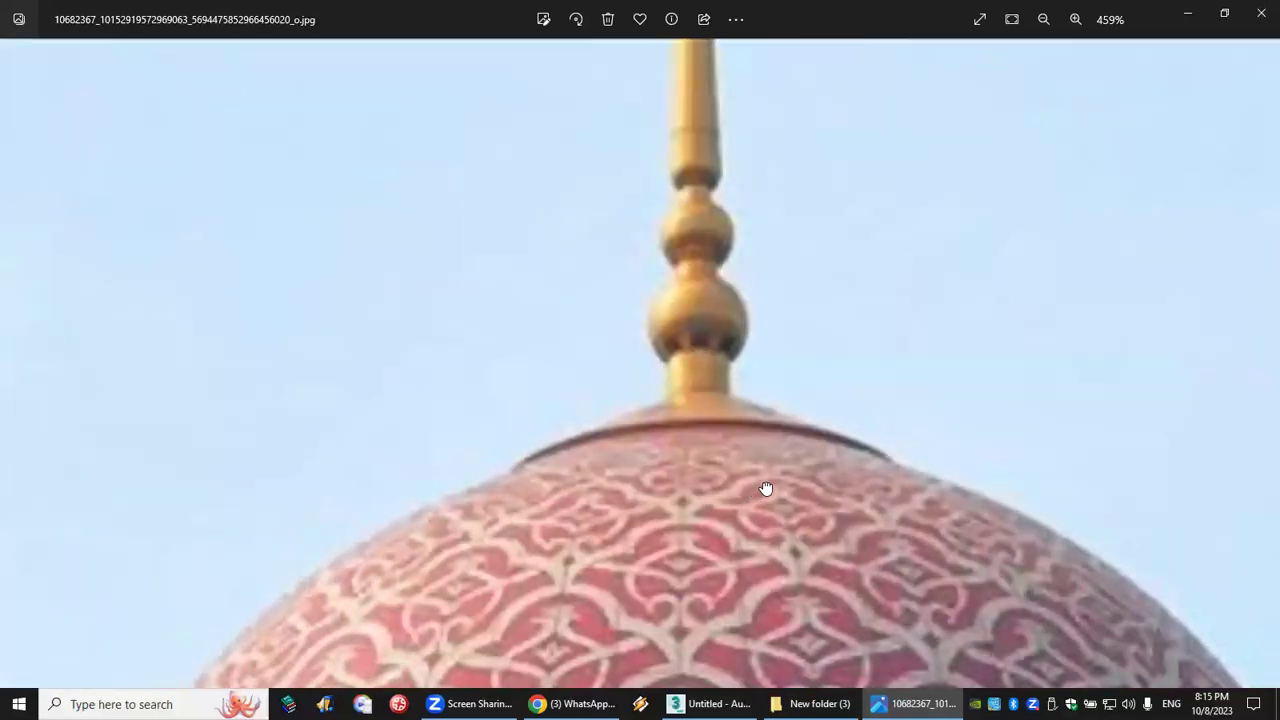
scroll(700, 298, down, 6)
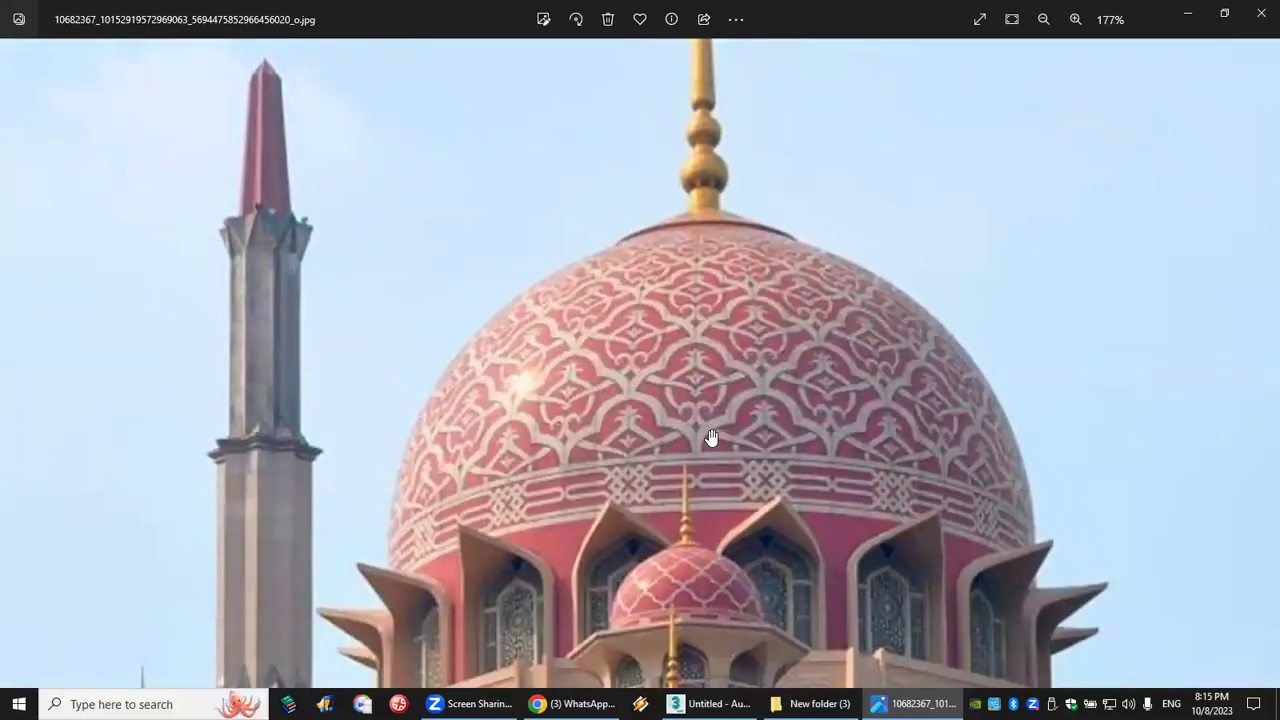
scroll(361, 466, up, 4)
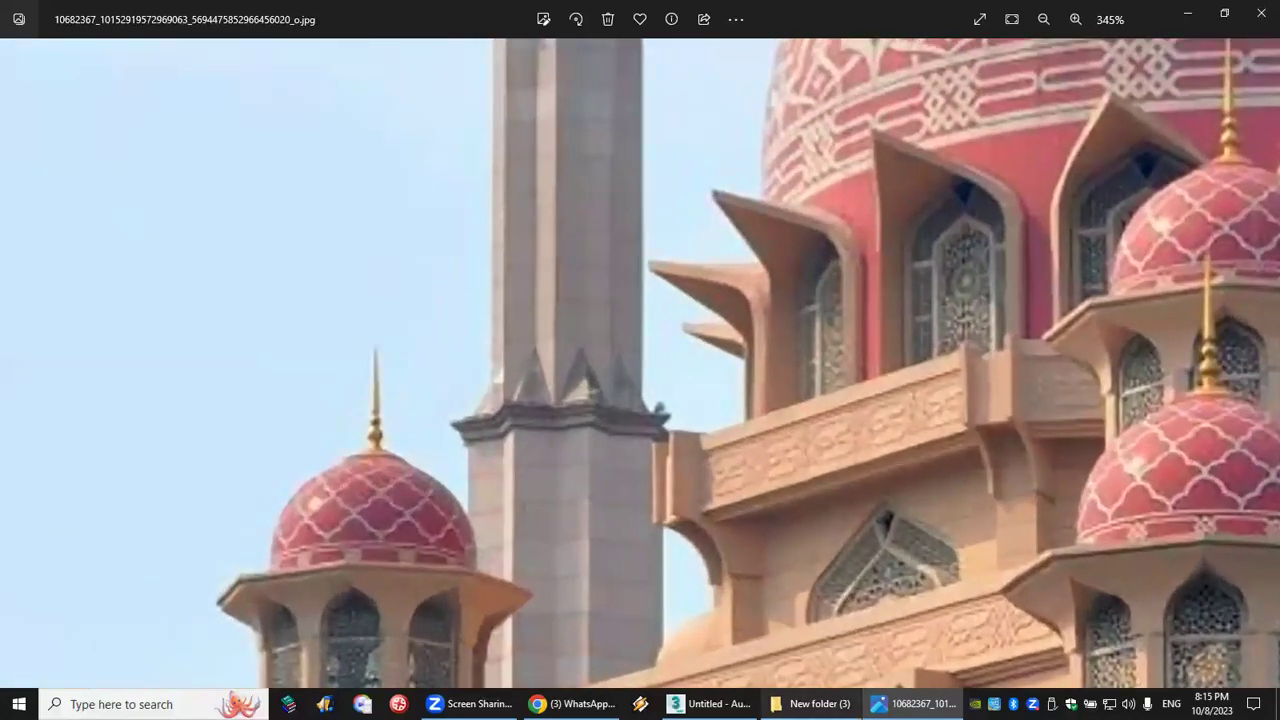
Step: Open the close-up photo of the pink dome from the reference folder, view it and close it
click(812, 704)
scroll(789, 474, up, 4)
click(896, 320)
double_click(896, 306)
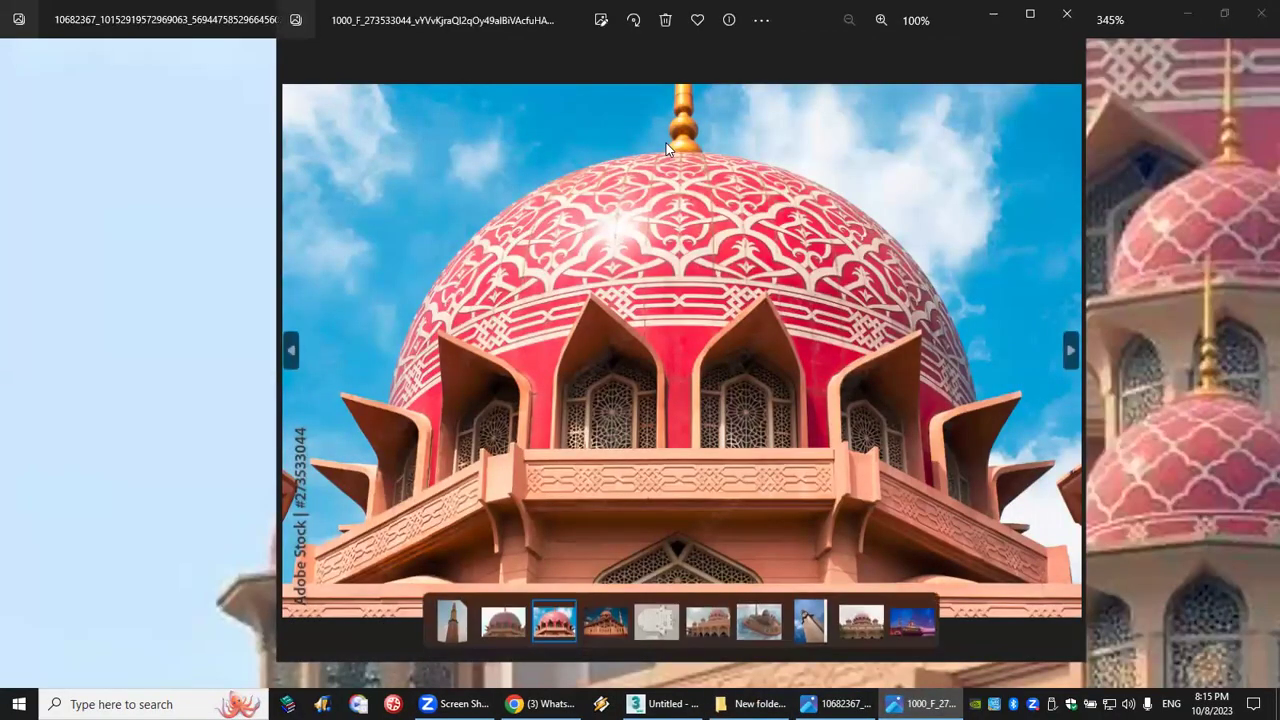
click(1067, 14)
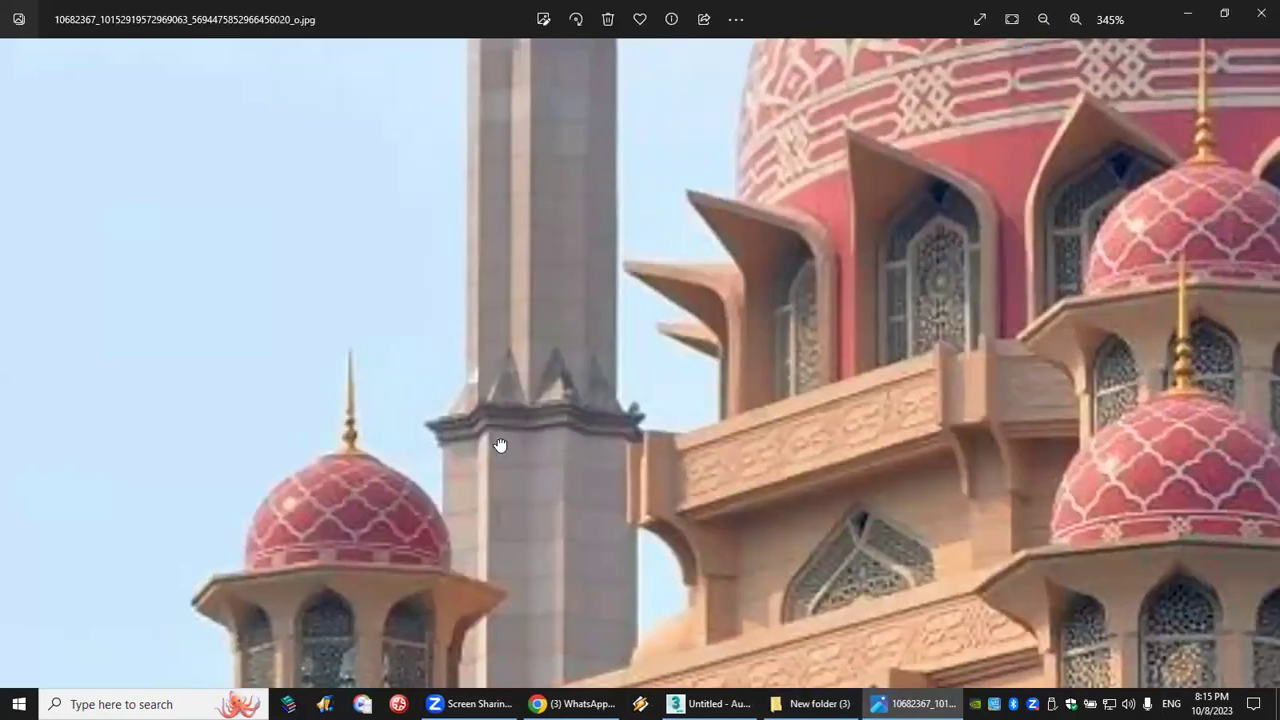
Step: Examine the small domes, window canopies and ornamental bands of the main dome in the reference photo
drag(500, 445, 290, 450)
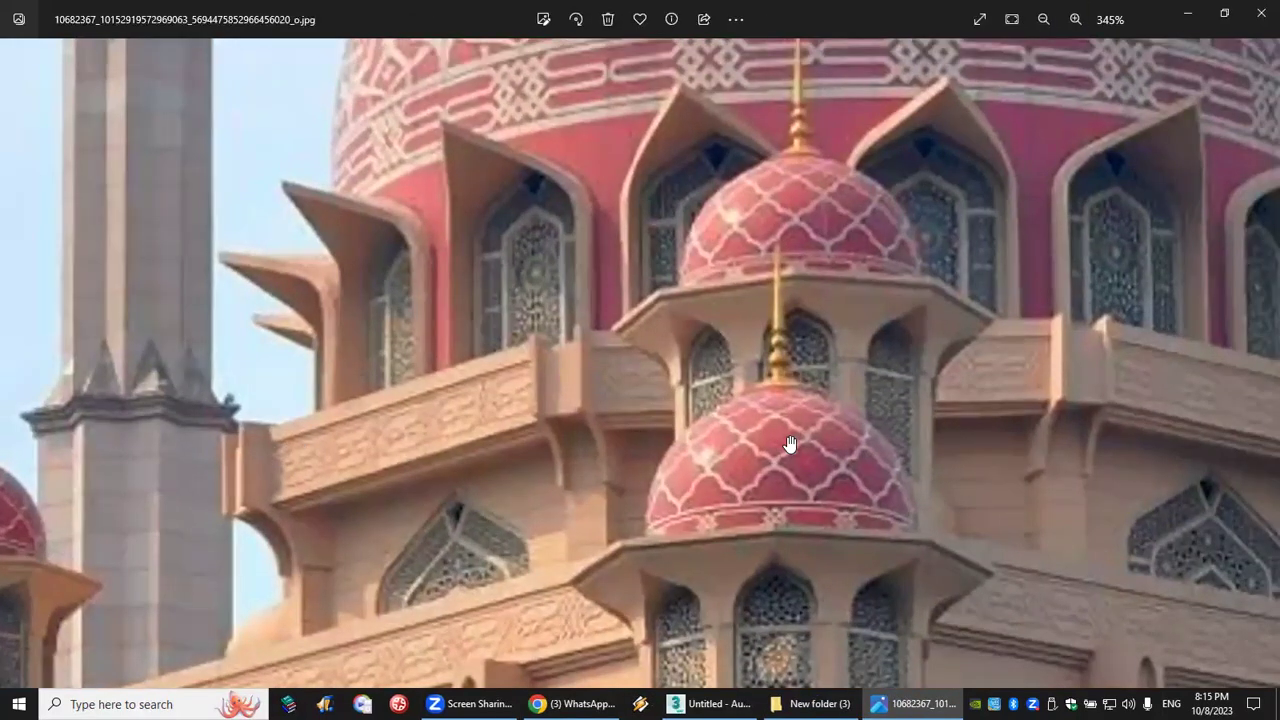
drag(790, 445, 366, 466)
drag(608, 325, 727, 560)
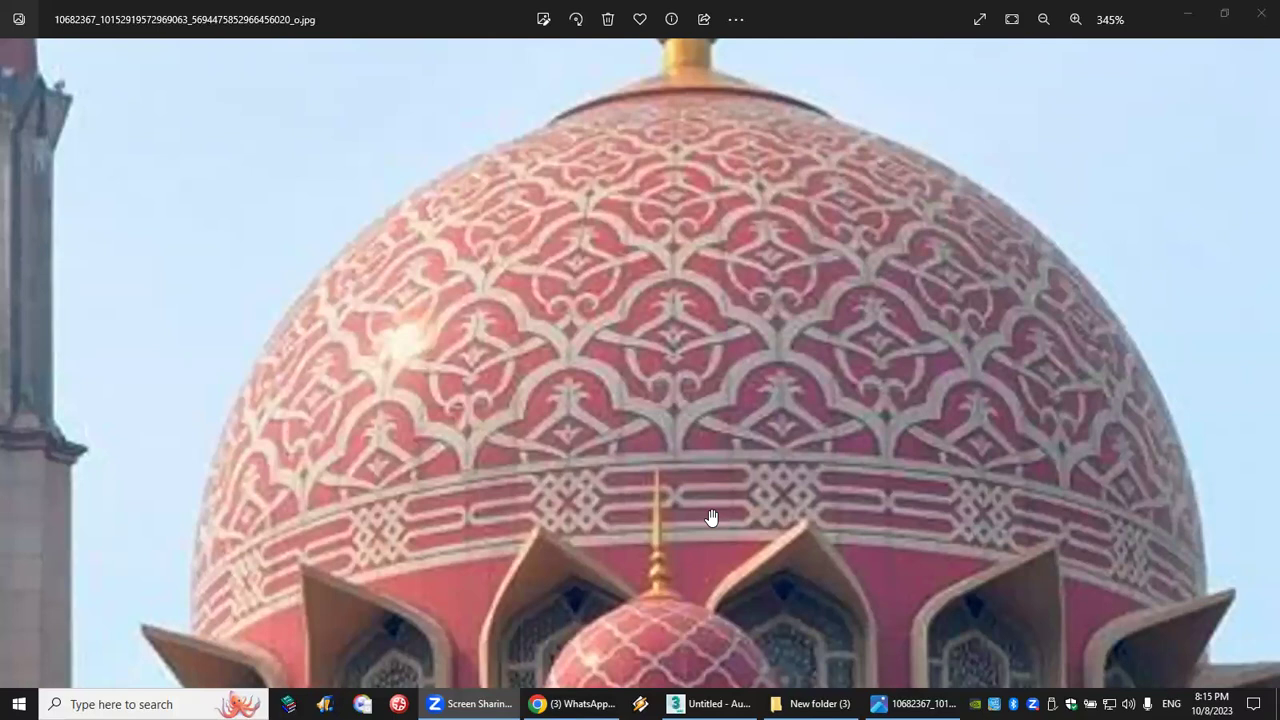
scroll(720, 480, down, 3)
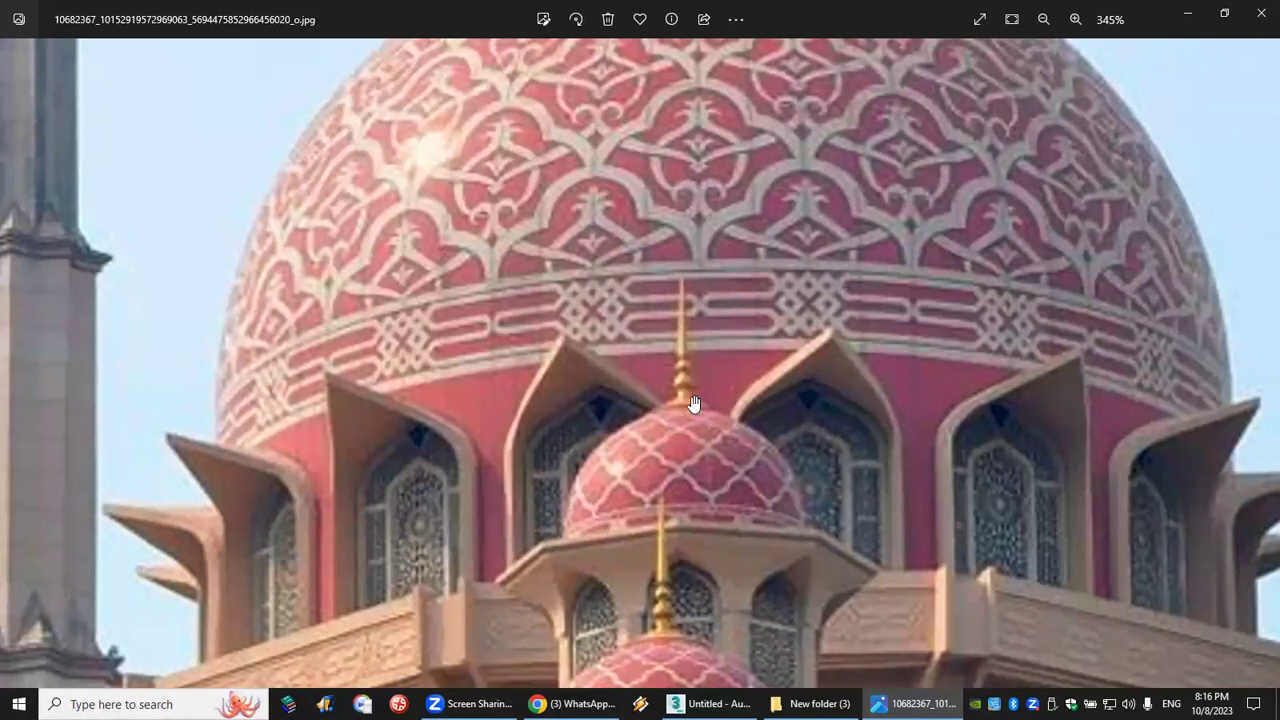
scroll(689, 350, up, 1)
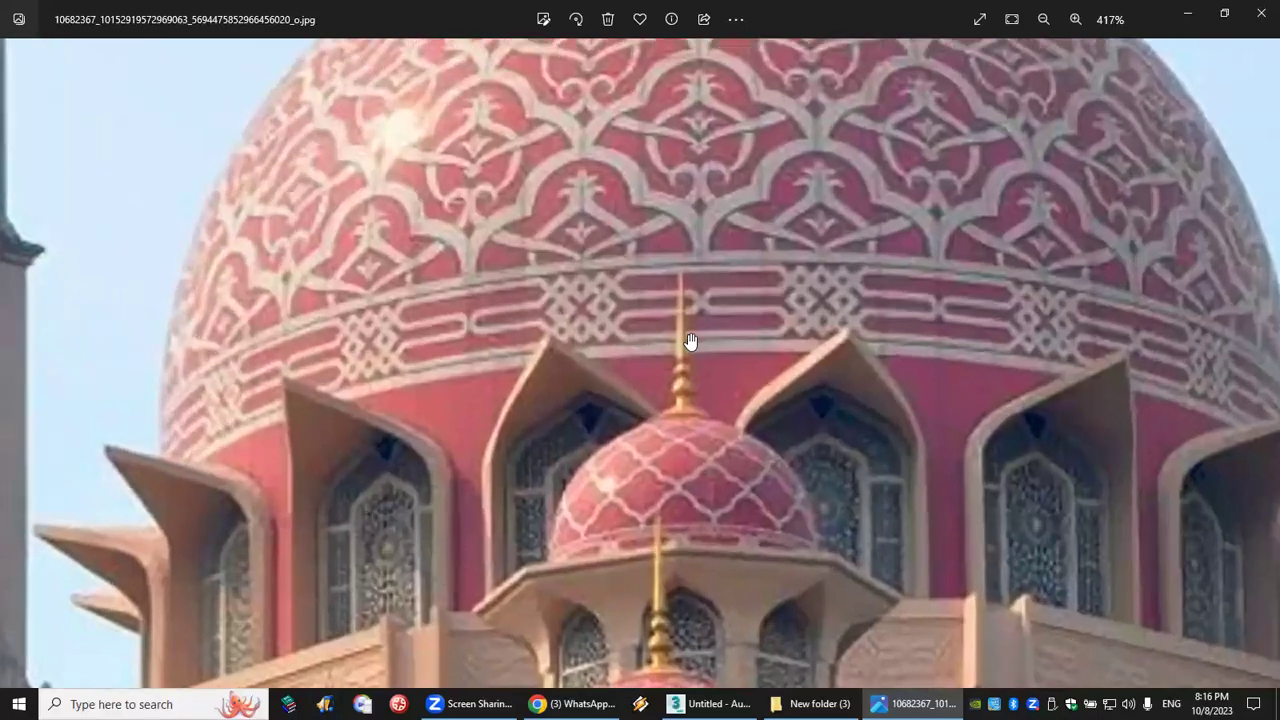
scroll(689, 342, up, 4)
scroll(684, 345, down, 3)
Step: Examine the arcade's columns and lattice screens, then the pointed canopies and the small dome's finial up close
scroll(681, 351, down, 6)
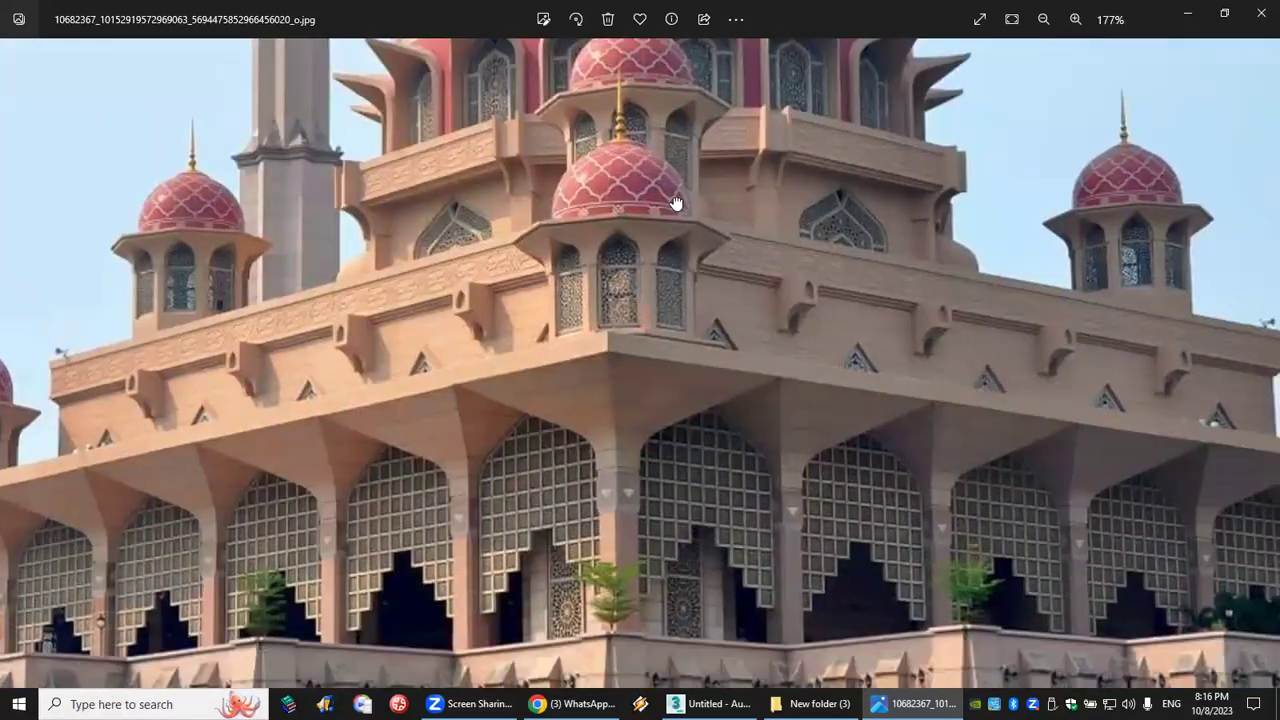
scroll(577, 315, up, 4)
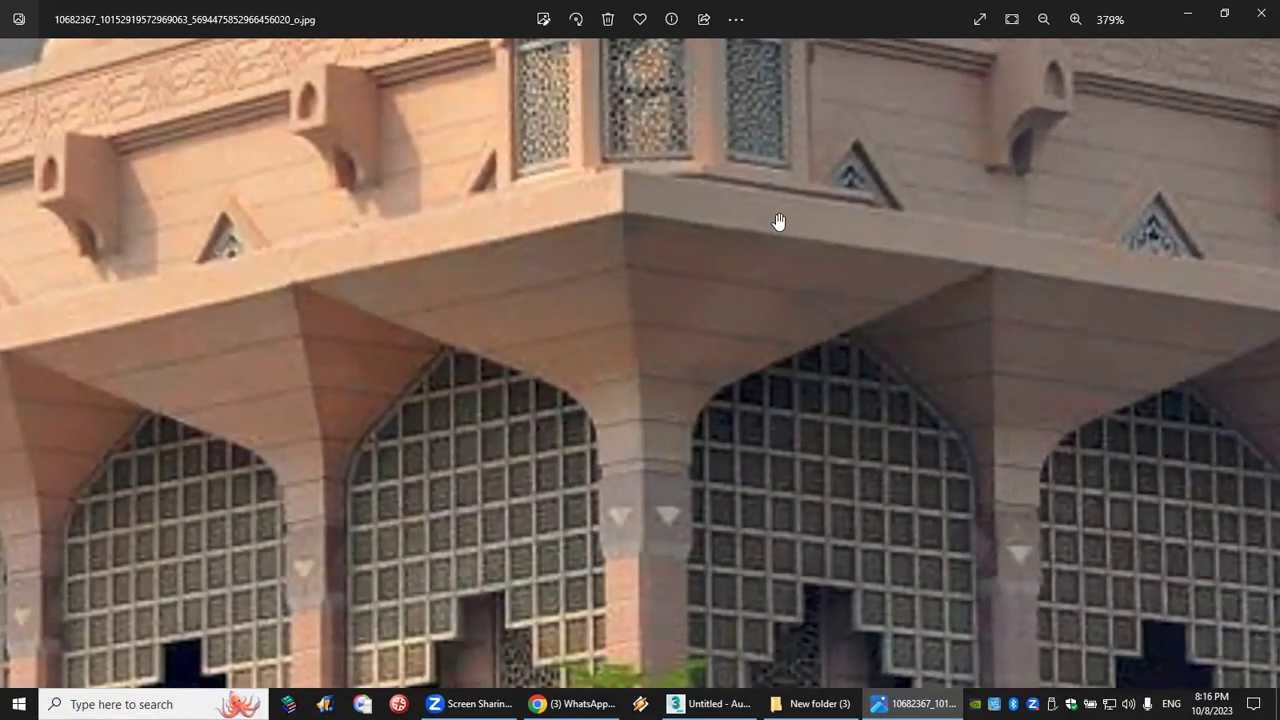
scroll(791, 160, down, 4)
drag(817, 175, 623, 463)
scroll(534, 486, up, 4)
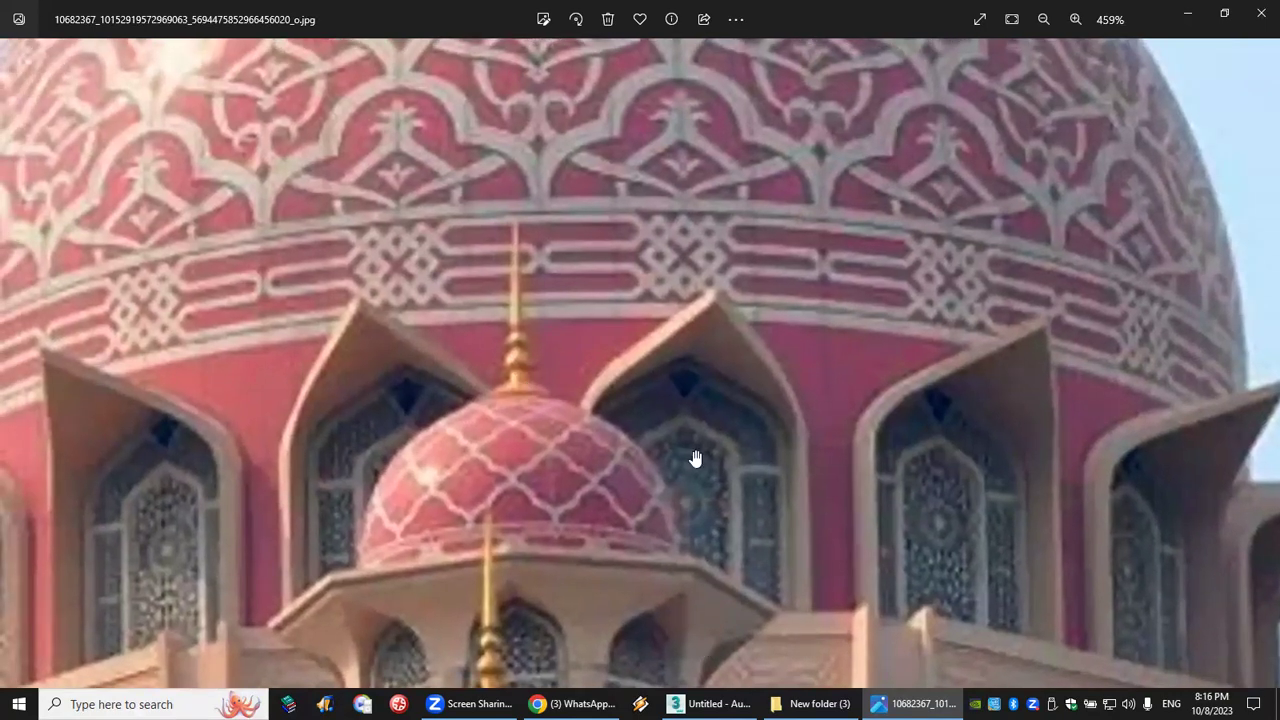
scroll(502, 386, up, 2)
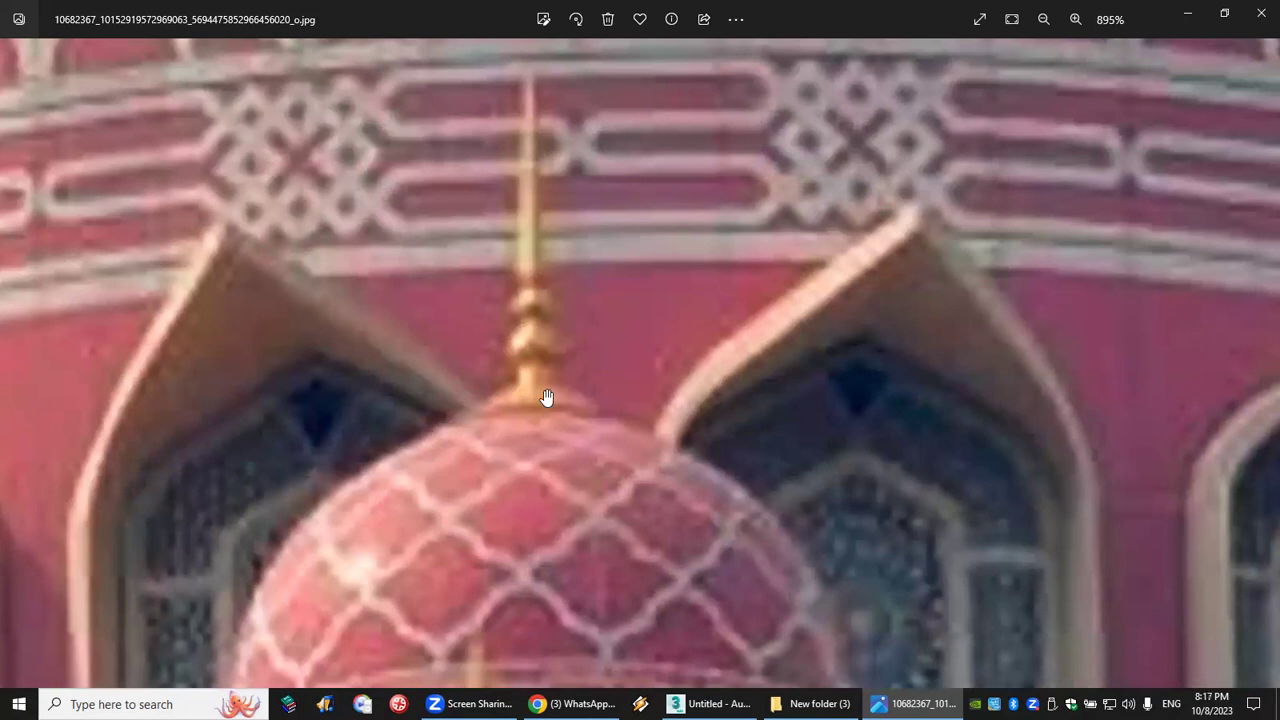
Step: Examine the main dome's interlaced ornament and overall shape in the reference photo, and switch back to 3ds Max
drag(517, 191, 723, 660)
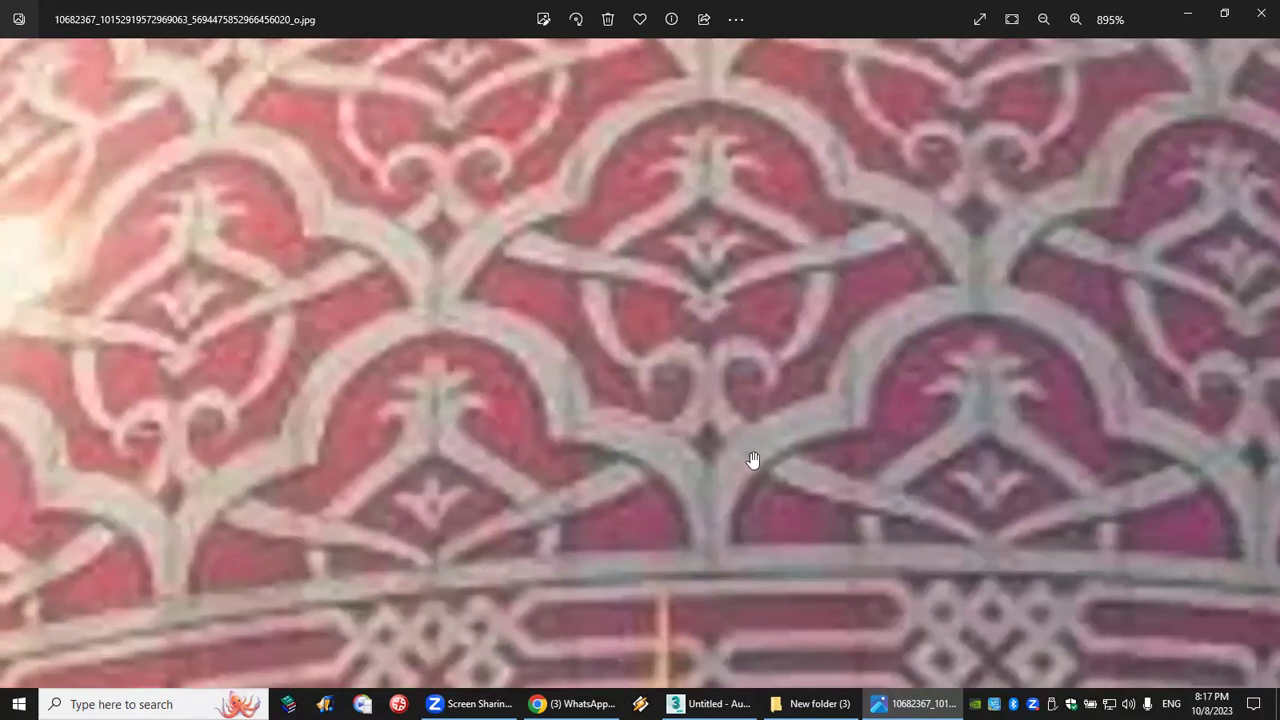
scroll(780, 117, down, 6)
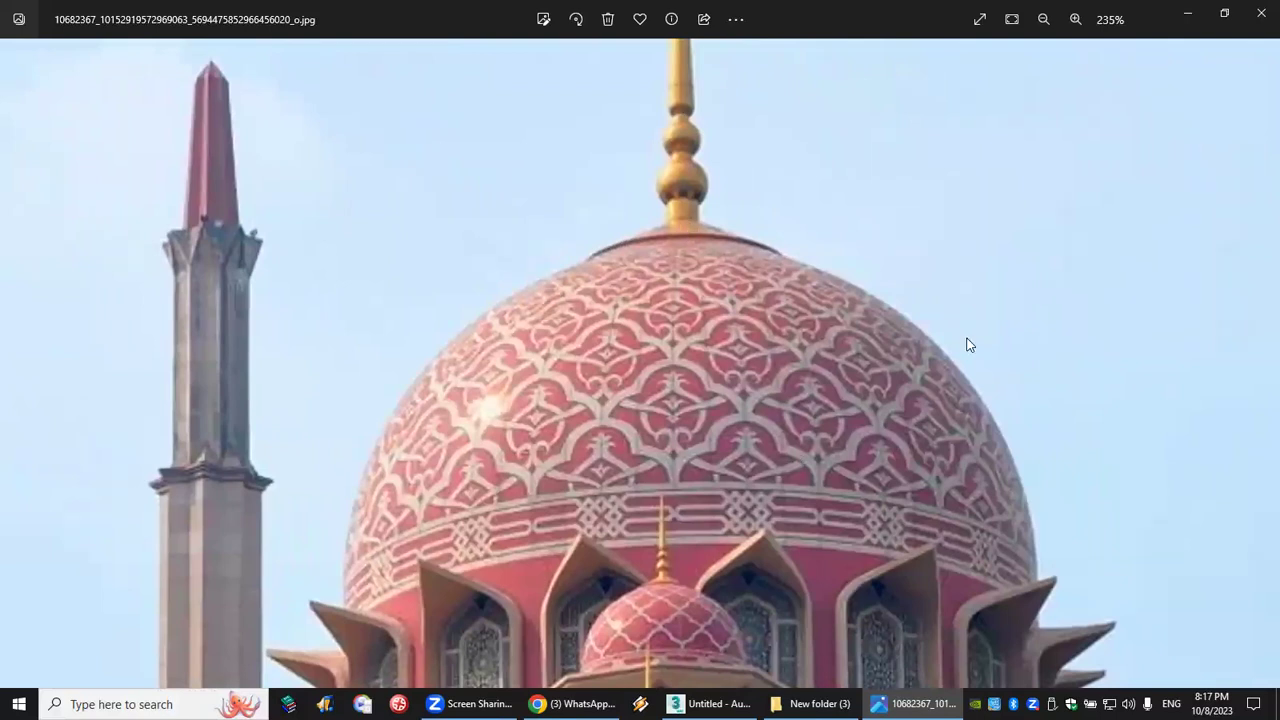
click(708, 704)
Step: Reset the scene without saving the swept star ledge
click(17, 26)
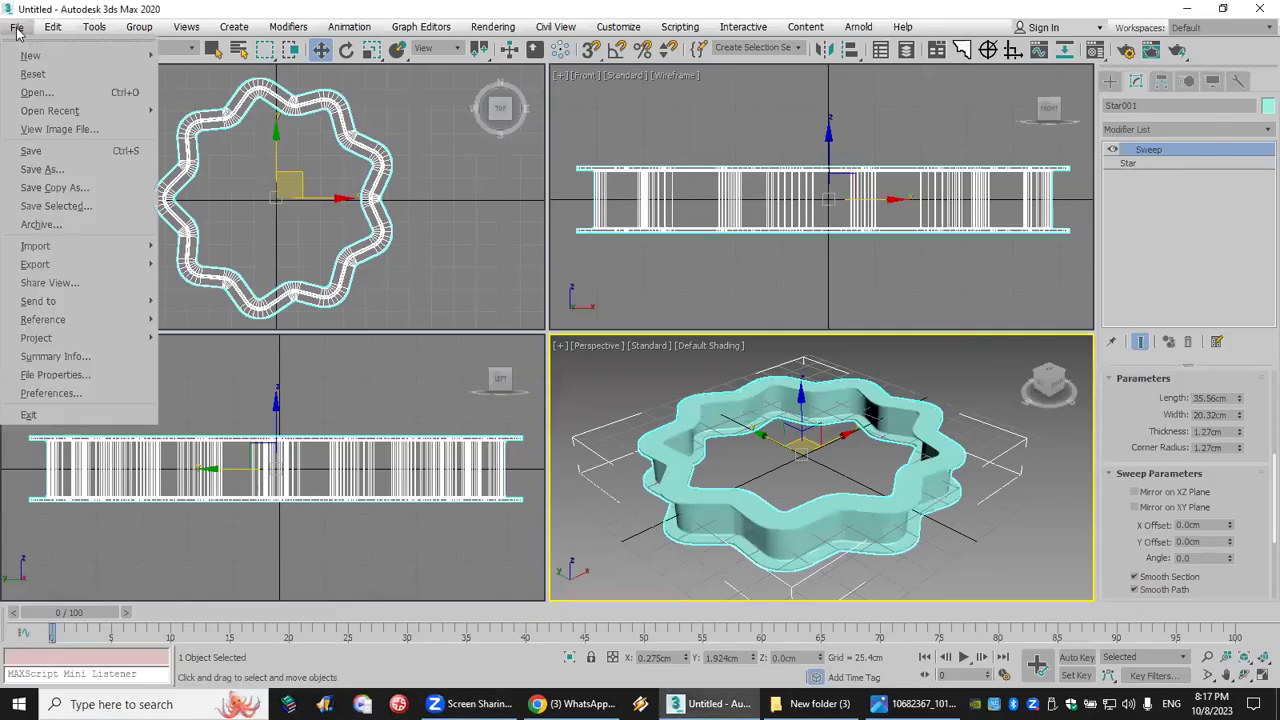
click(58, 73)
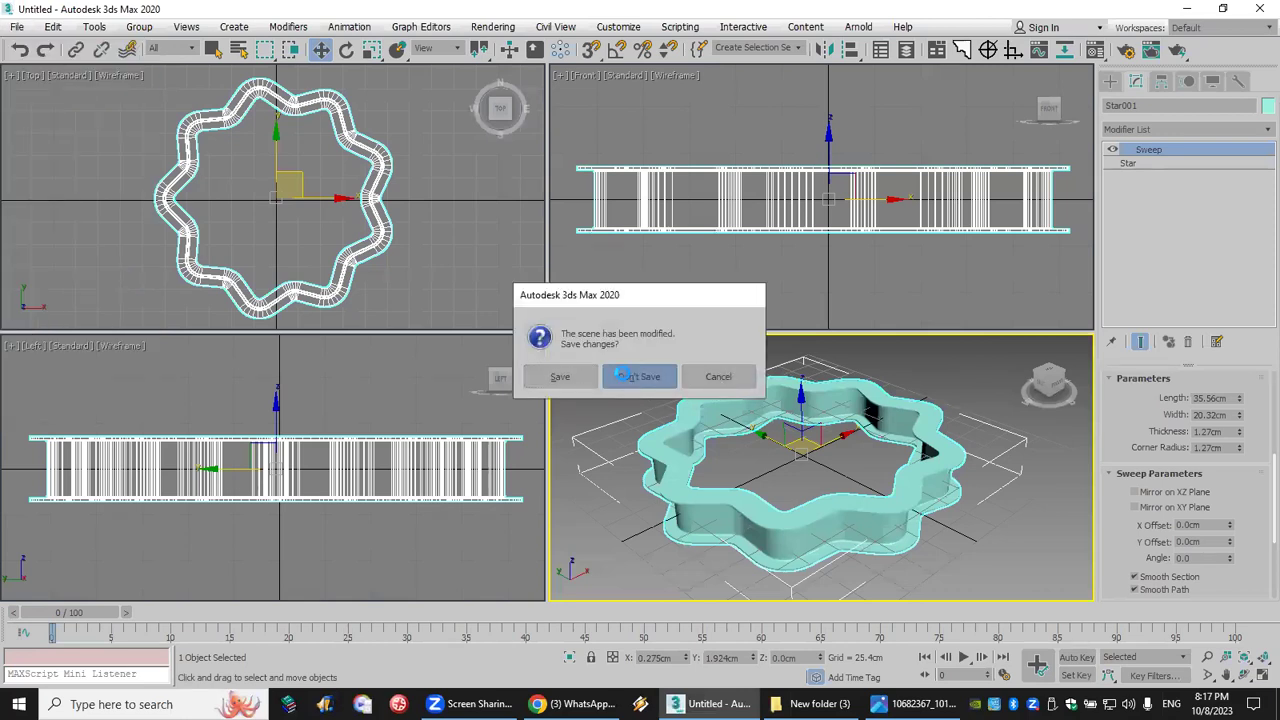
click(622, 376)
click(590, 373)
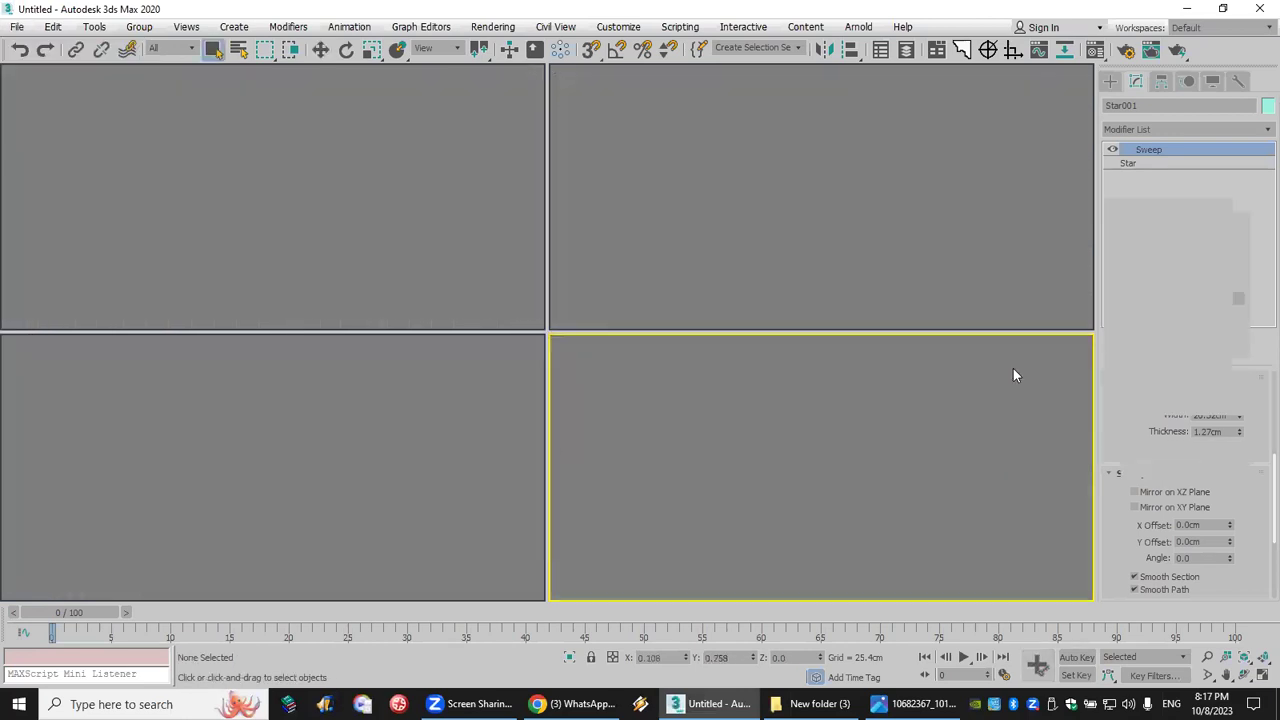
Step: Start a Line spline in the maximized front view with 2D snapping on, and check the snap settings
click(1262, 676)
middle_drag(620, 366, 652, 368)
click(1128, 104)
click(1156, 190)
drag(588, 52, 590, 92)
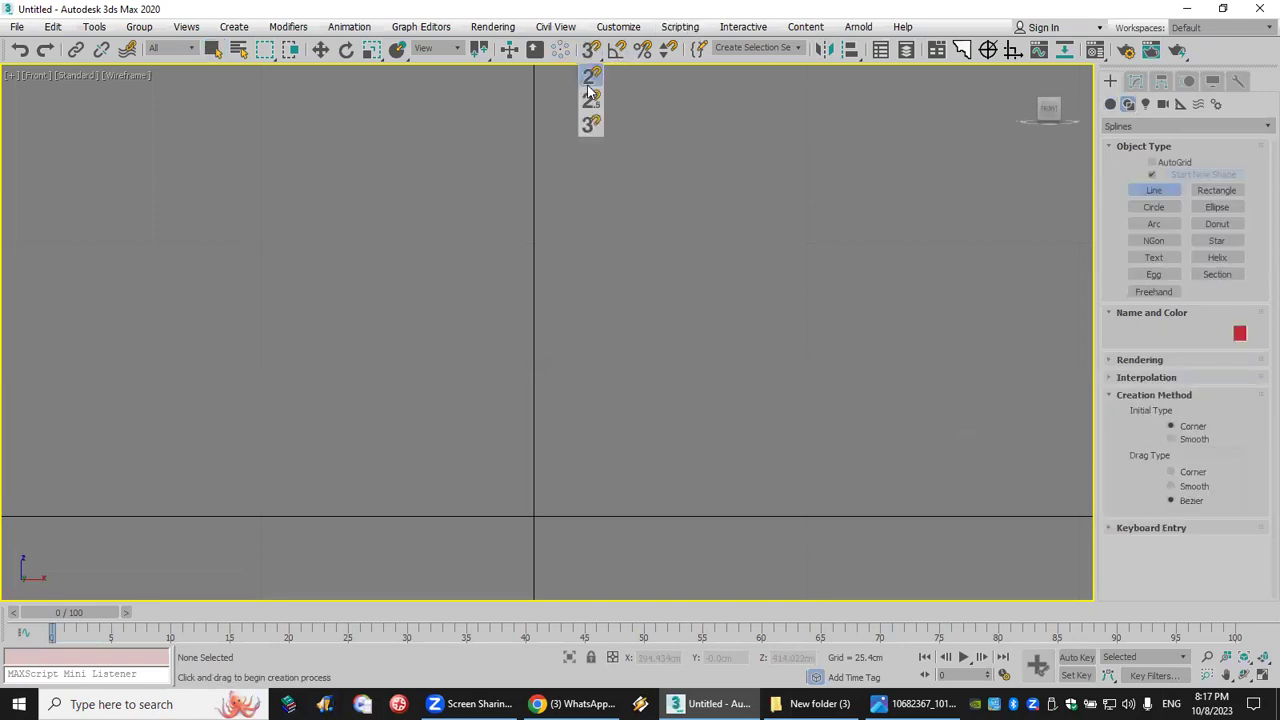
right_click(587, 56)
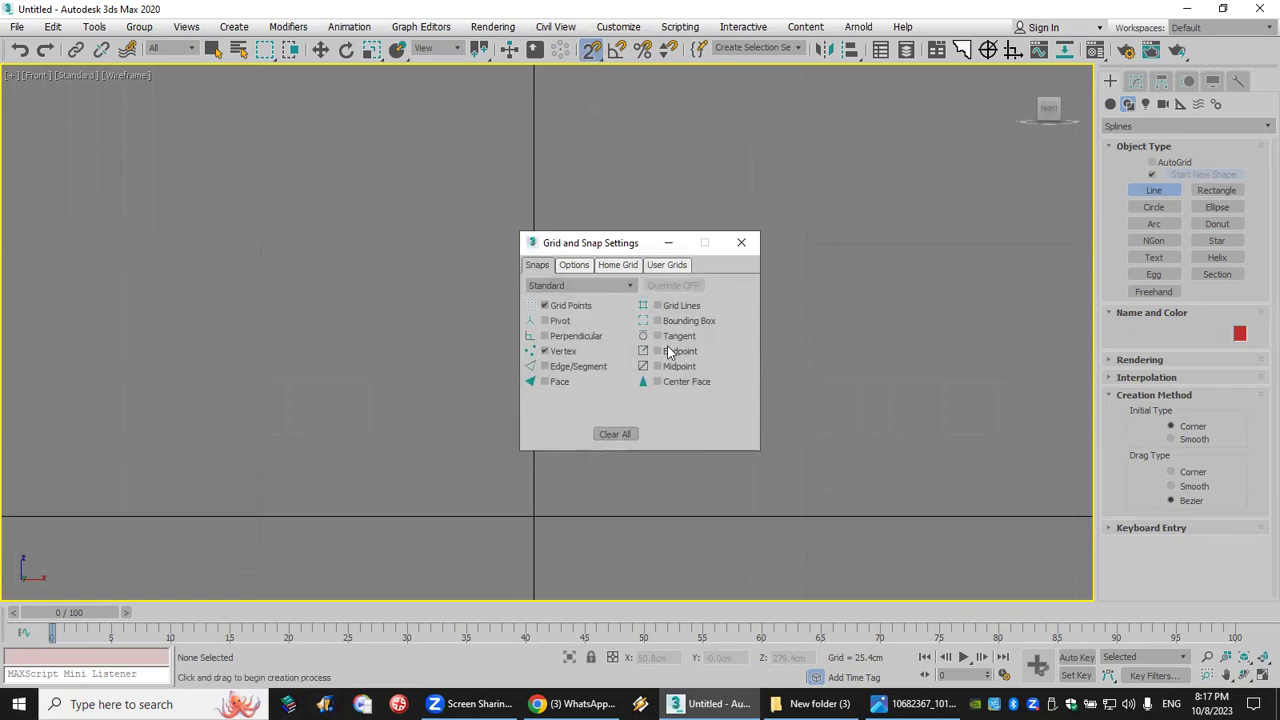
click(741, 242)
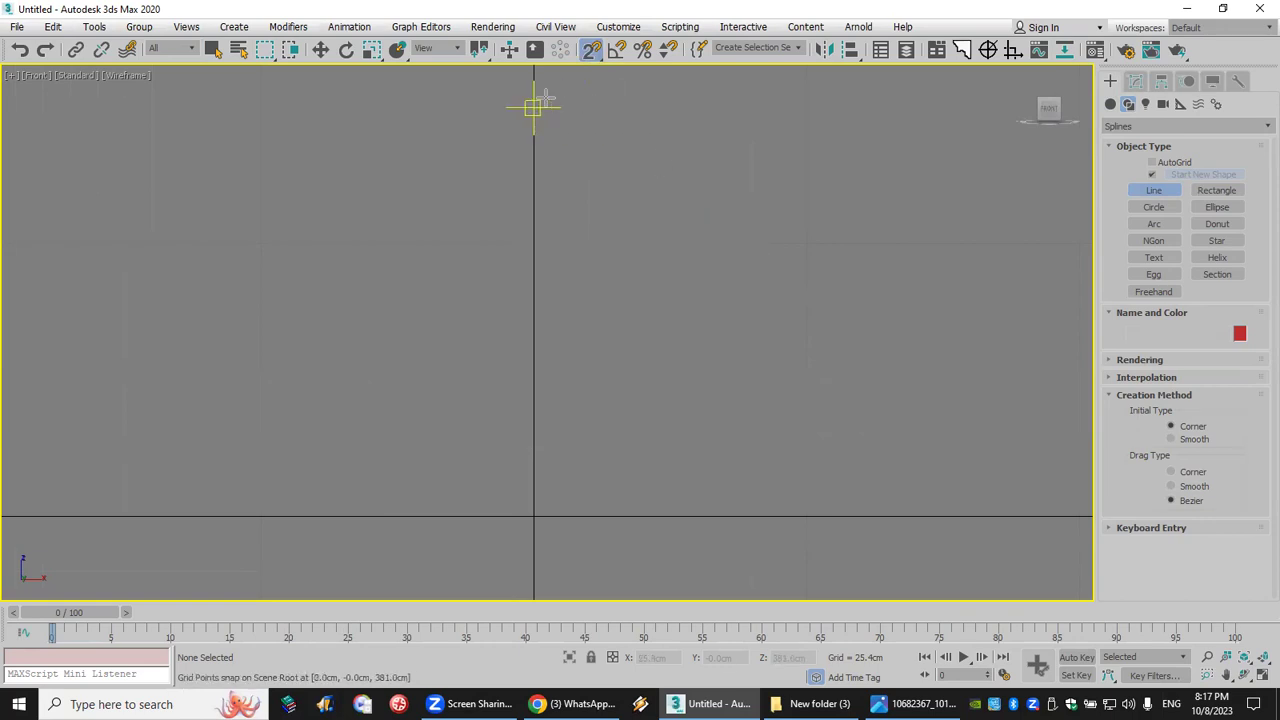
Step: Draw the finial's half profile from 533.4 cm up the vertical axis down through a long tapering spire and two pointed bulges
scroll(534, 74, up, 2)
middle_drag(563, 246, 554, 269)
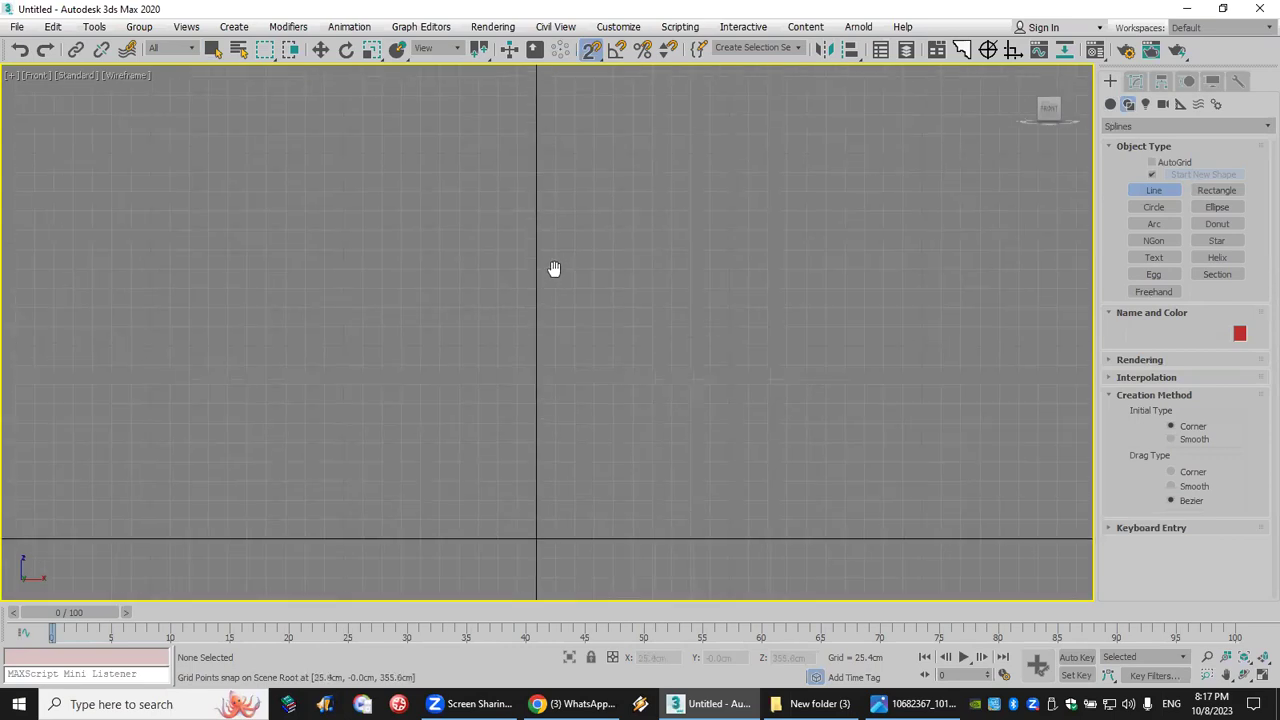
click(537, 133)
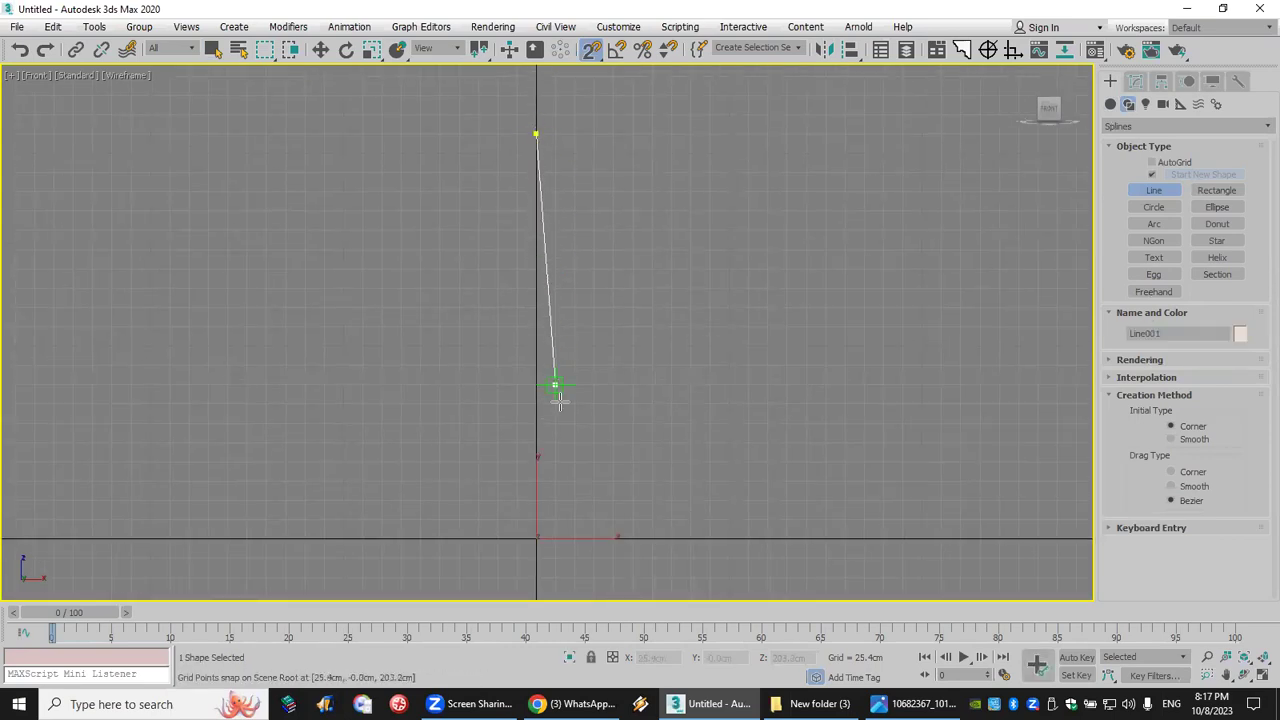
click(555, 441)
click(574, 461)
click(555, 481)
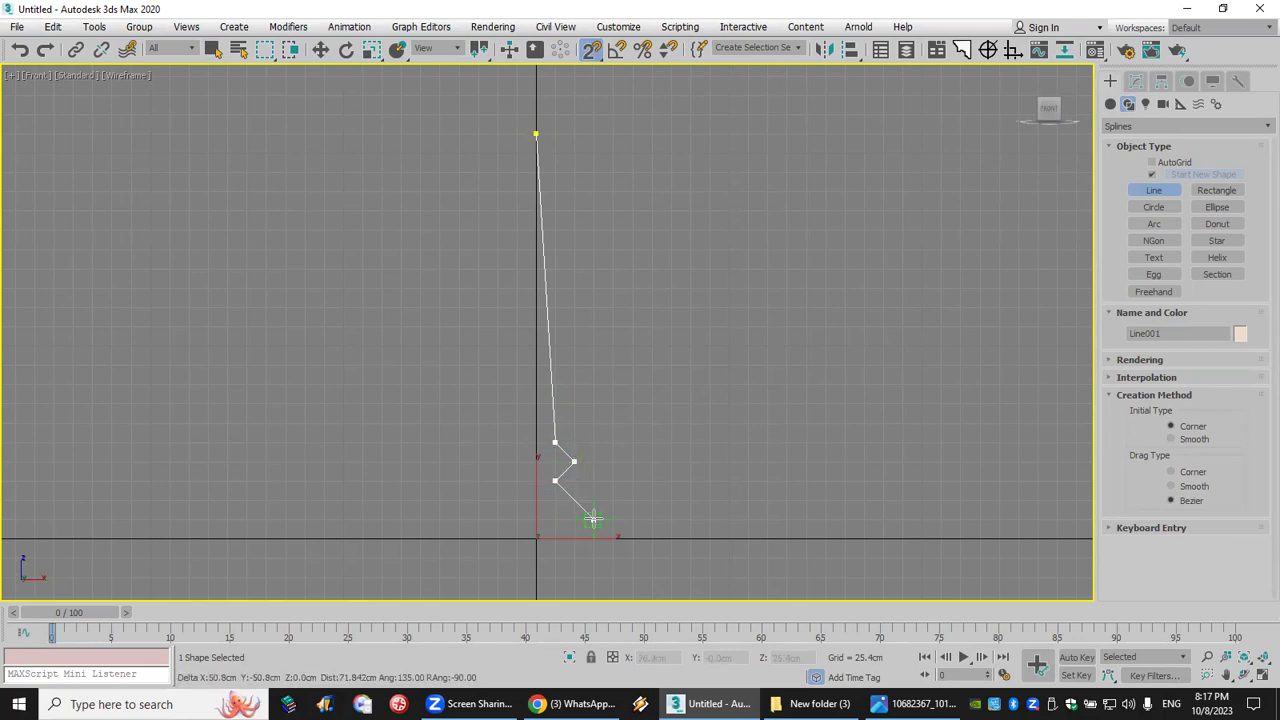
click(593, 521)
click(554, 559)
middle_drag(611, 503, 750, 226)
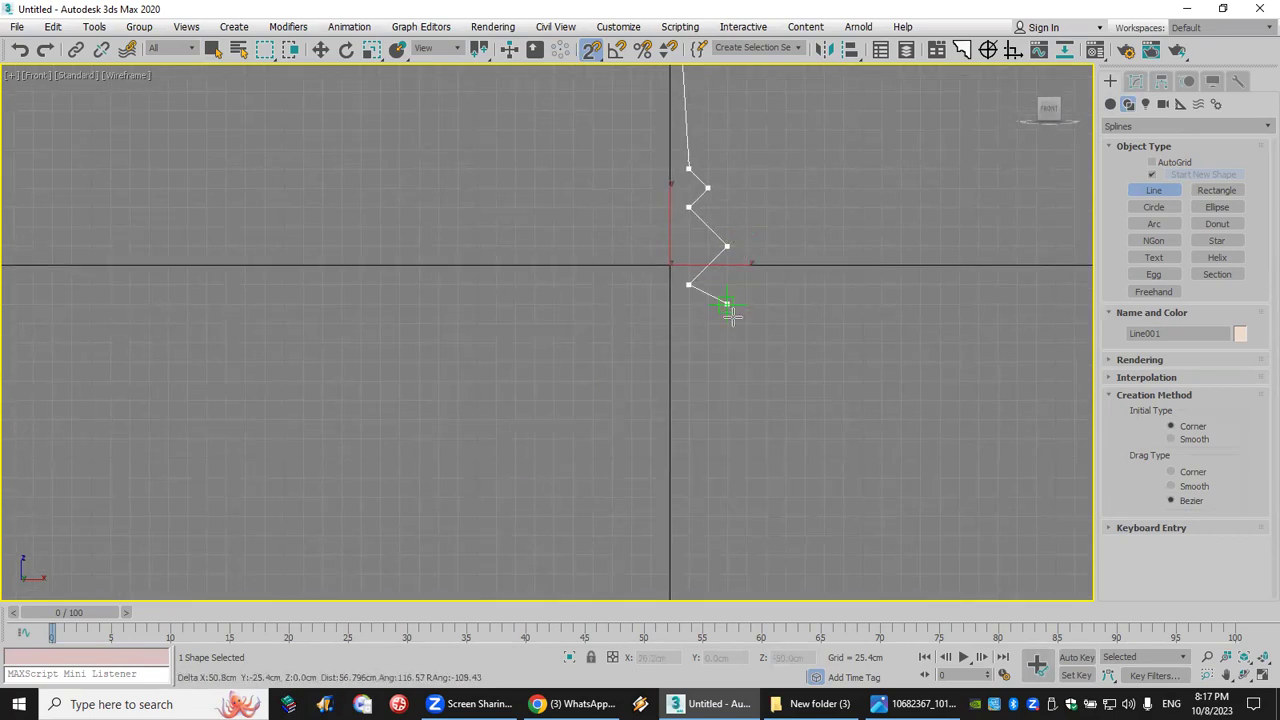
Step: Continue the profile with a straight neck and a wider rectangular base to the axis at -127 cm, and close the spline at its starting vertex
click(688, 322)
click(727, 322)
click(727, 362)
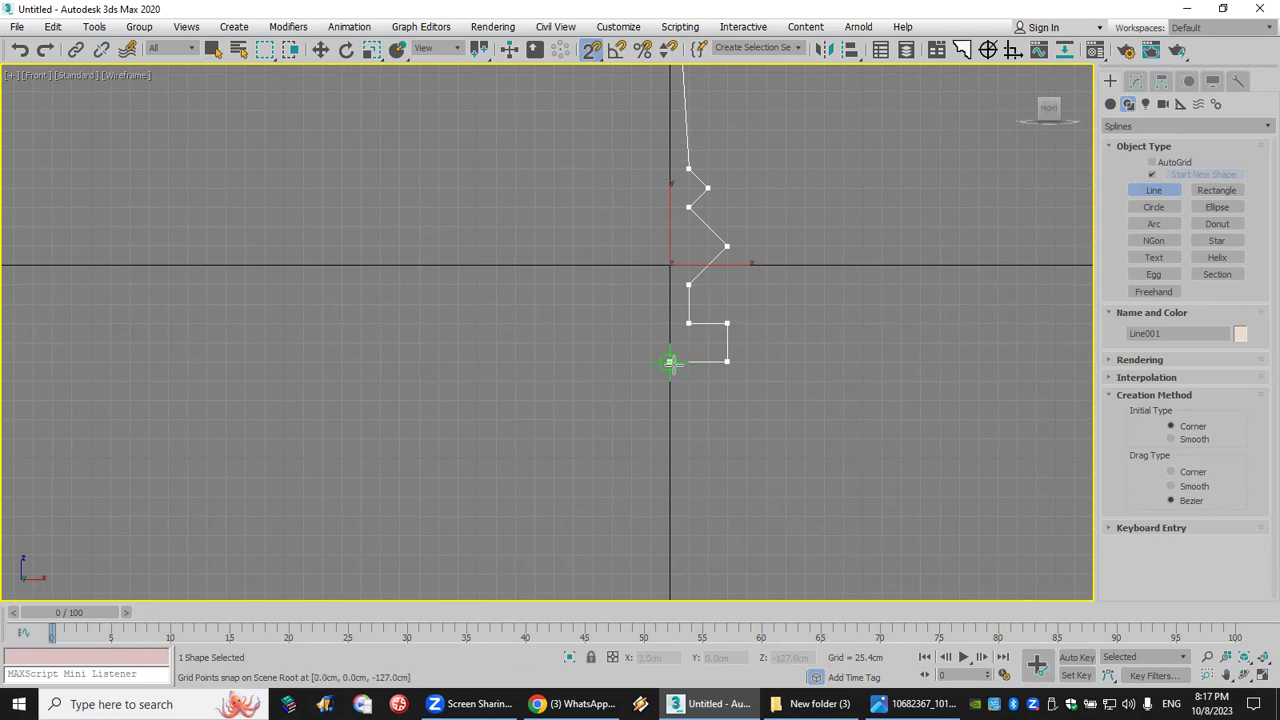
click(670, 362)
middle_drag(749, 149, 720, 351)
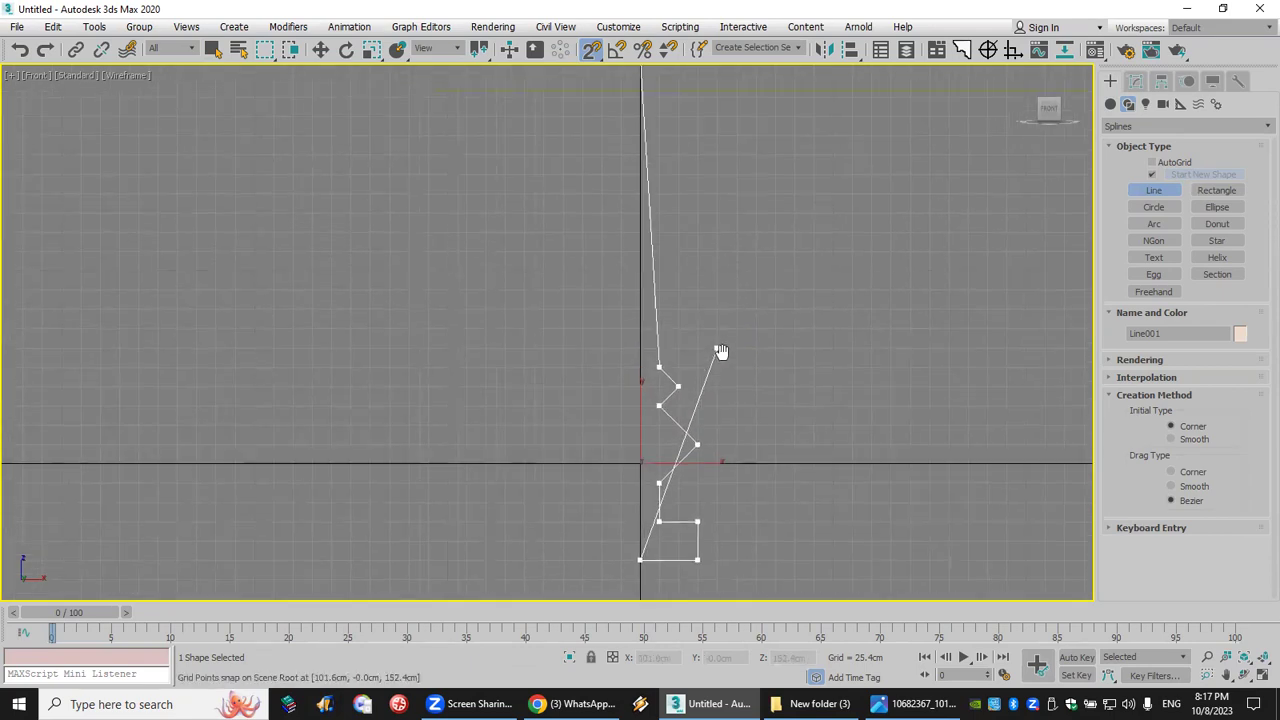
middle_drag(694, 209, 678, 313)
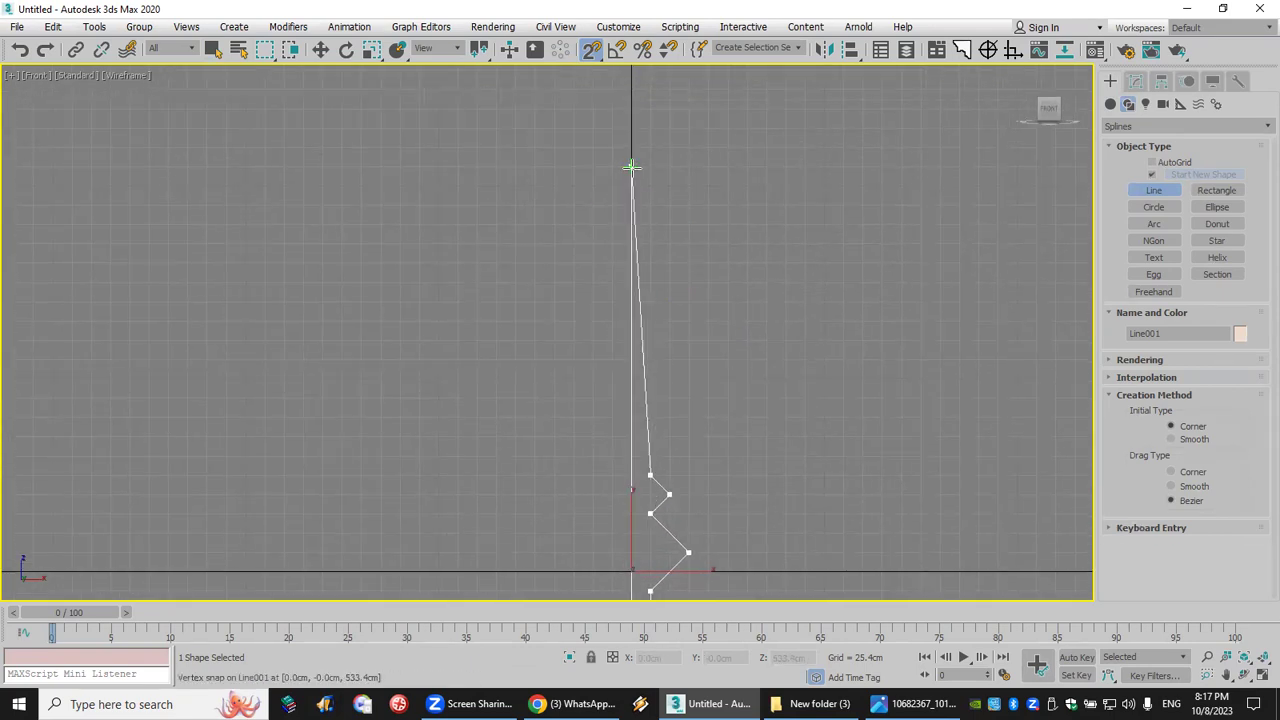
click(632, 170)
click(618, 402)
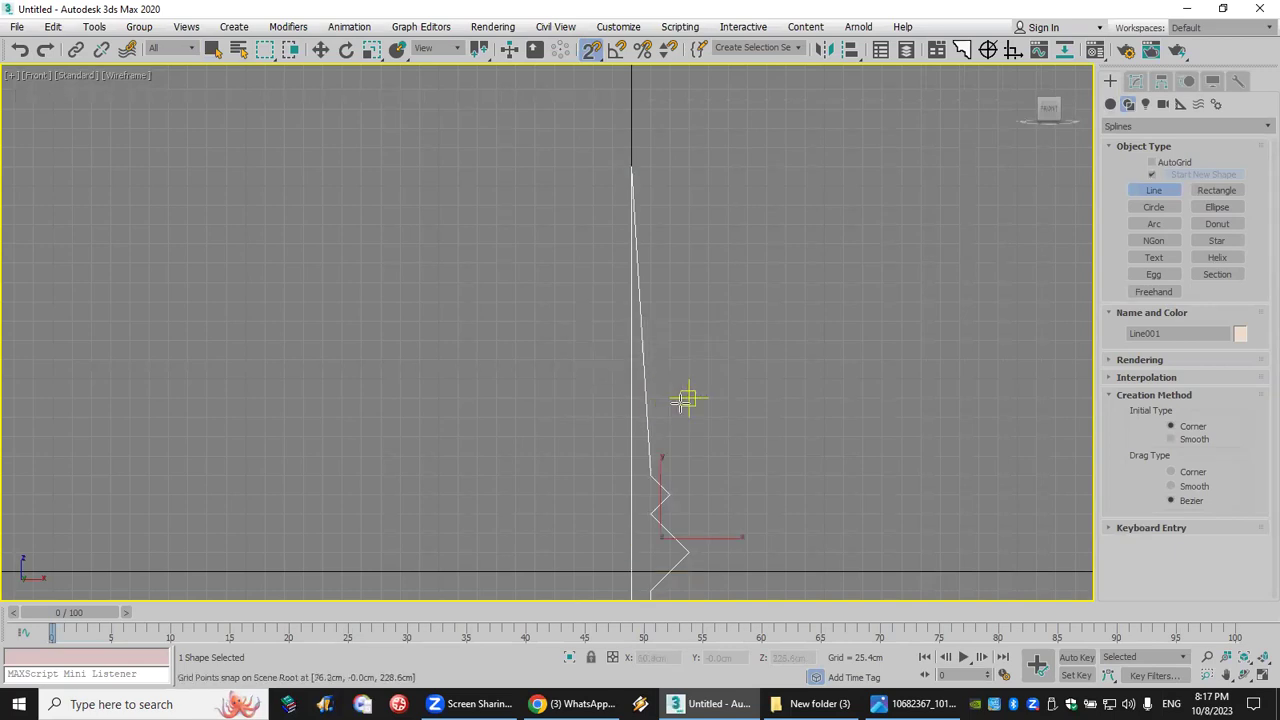
middle_drag(728, 359, 654, 277)
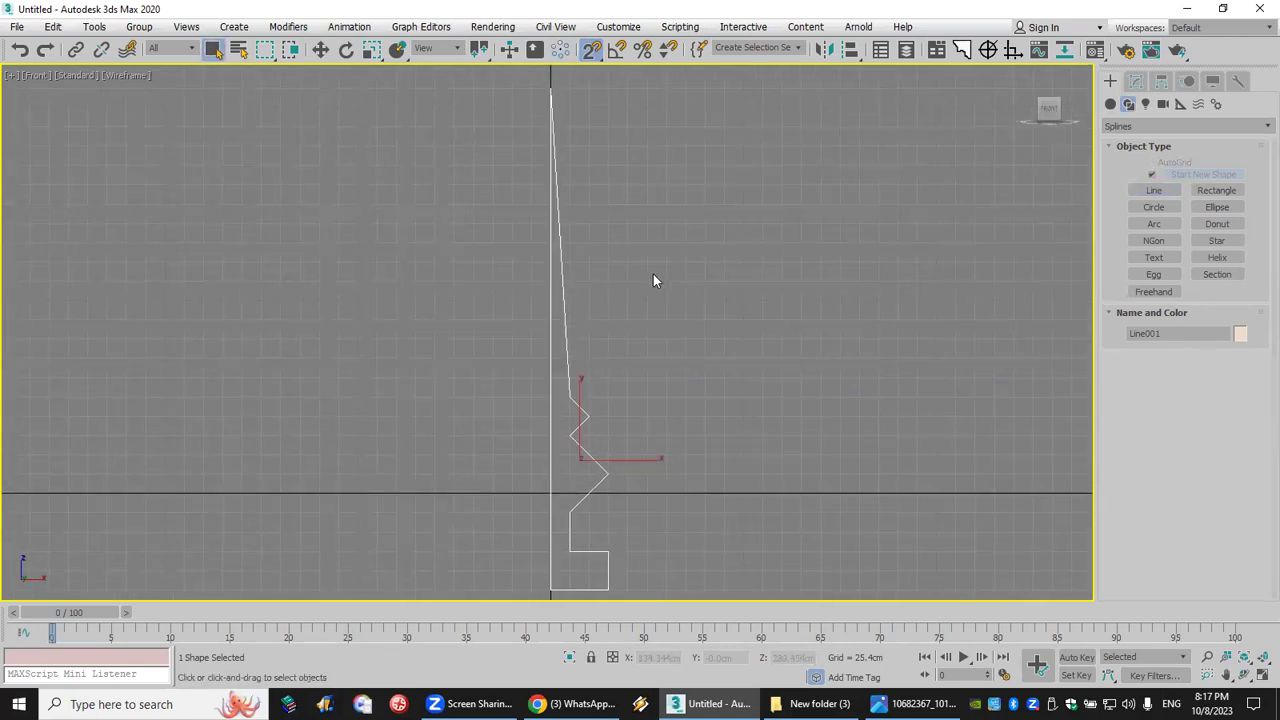
Step: Apply a Lathe modifier to the closed profile and align its axis to Min to form the finial
click(1136, 81)
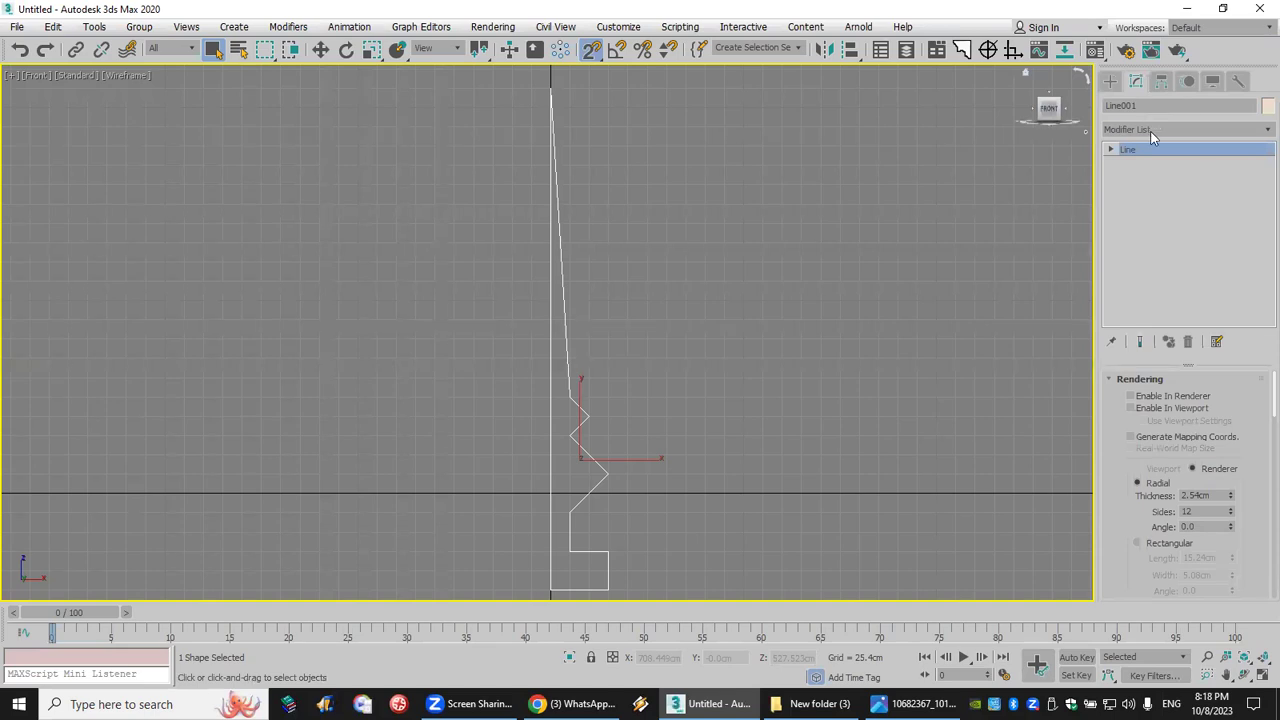
click(1150, 130)
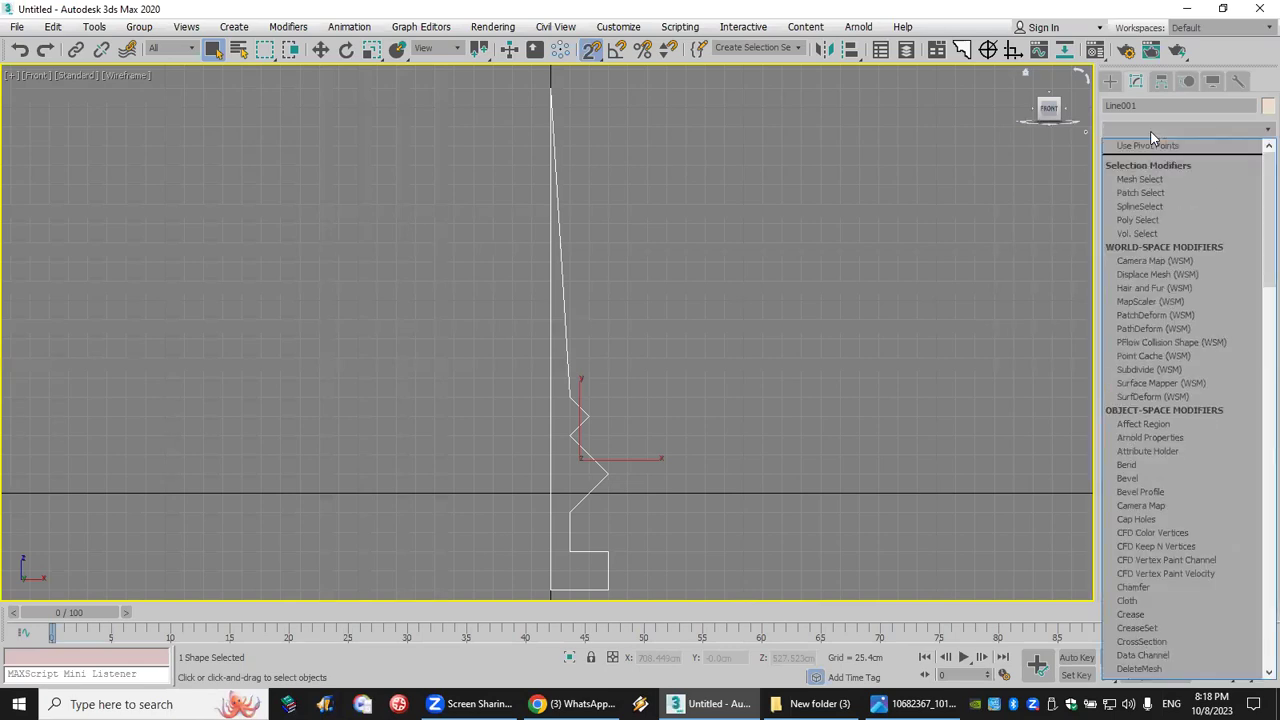
key(l)
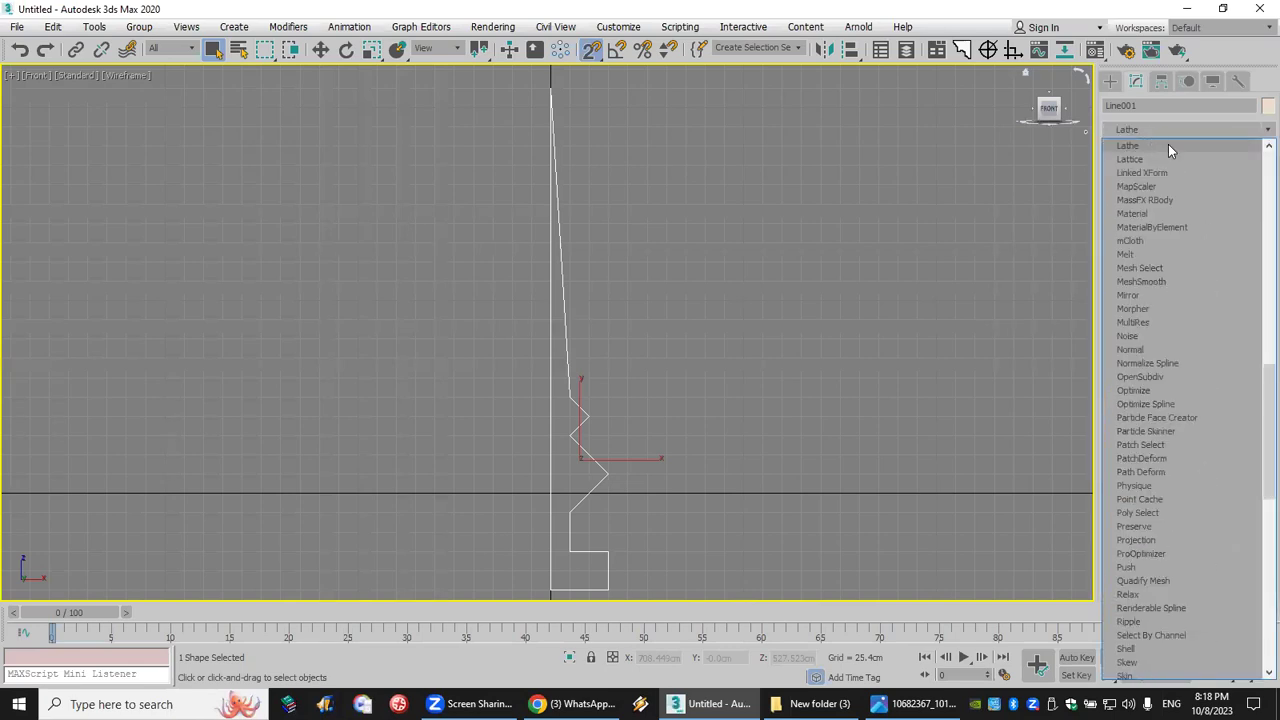
click(1170, 147)
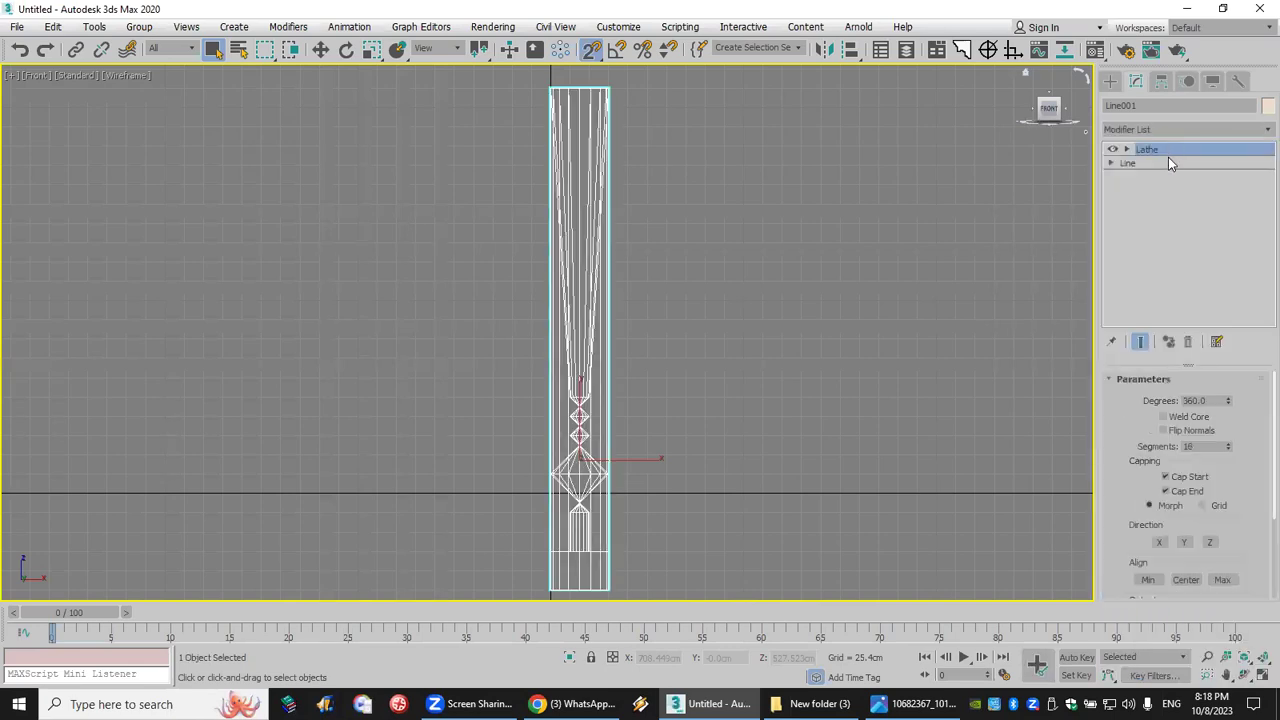
click(1261, 676)
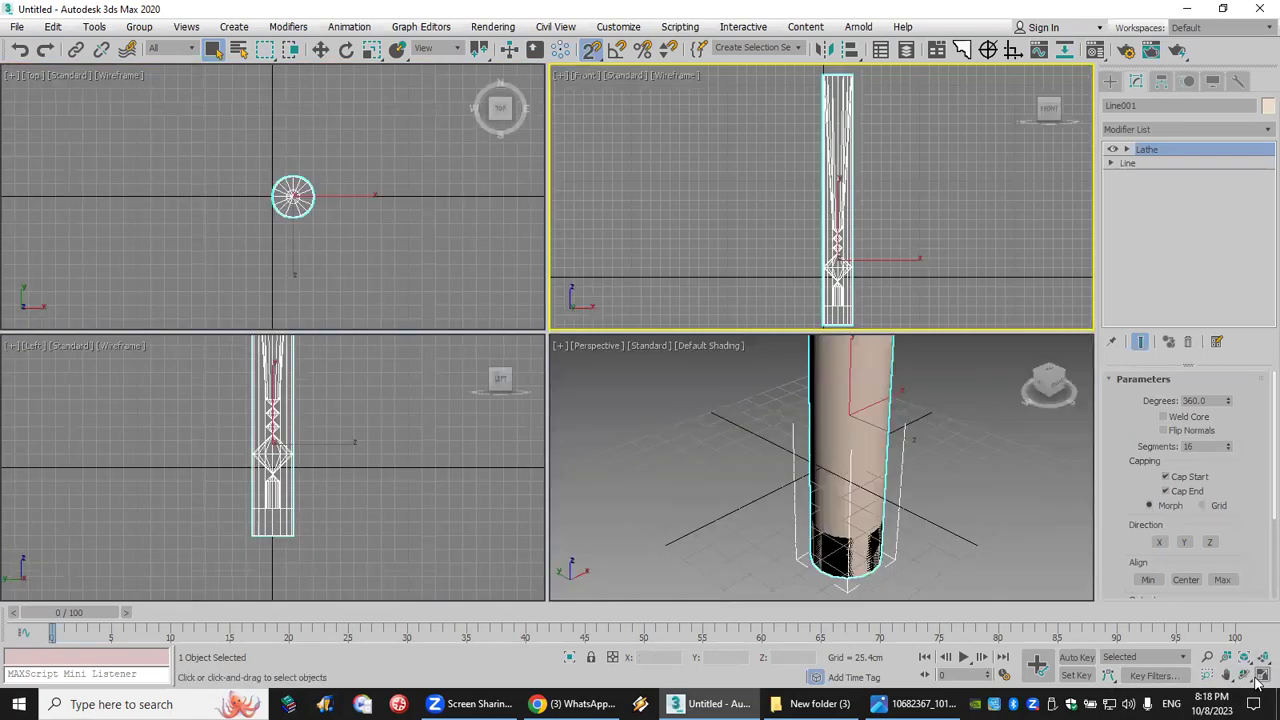
click(1150, 580)
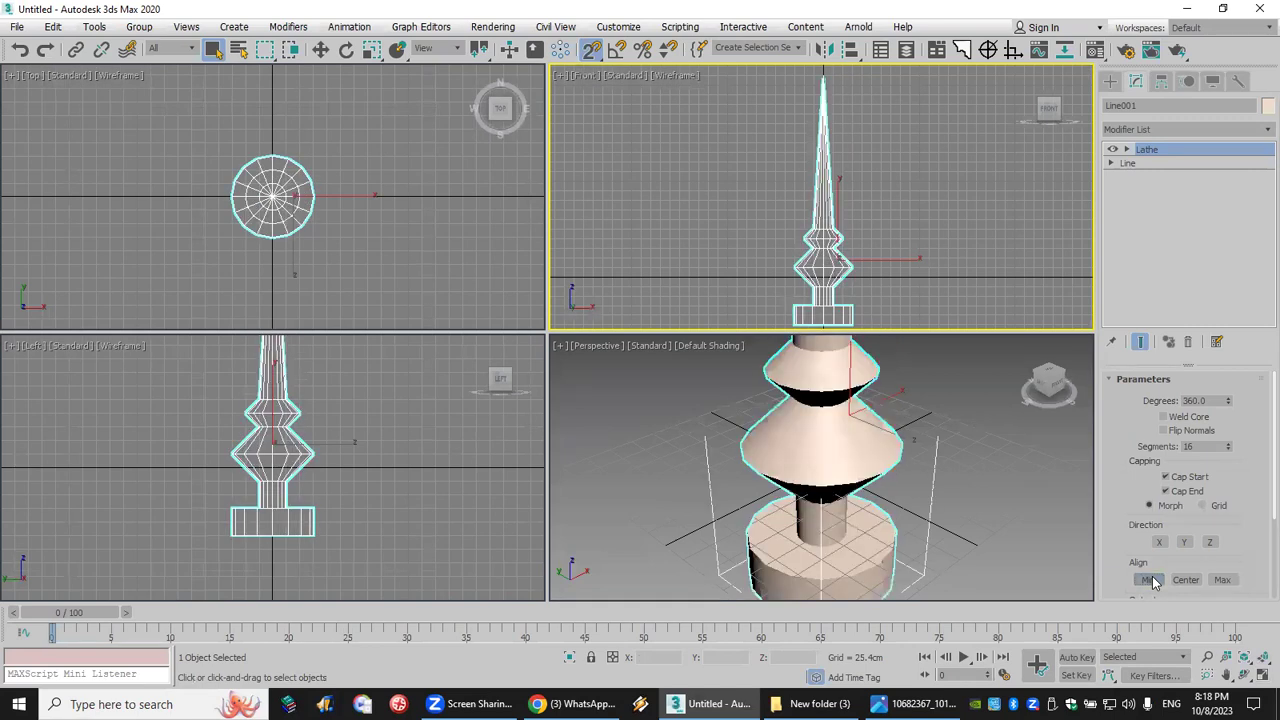
middle_drag(896, 262, 868, 255)
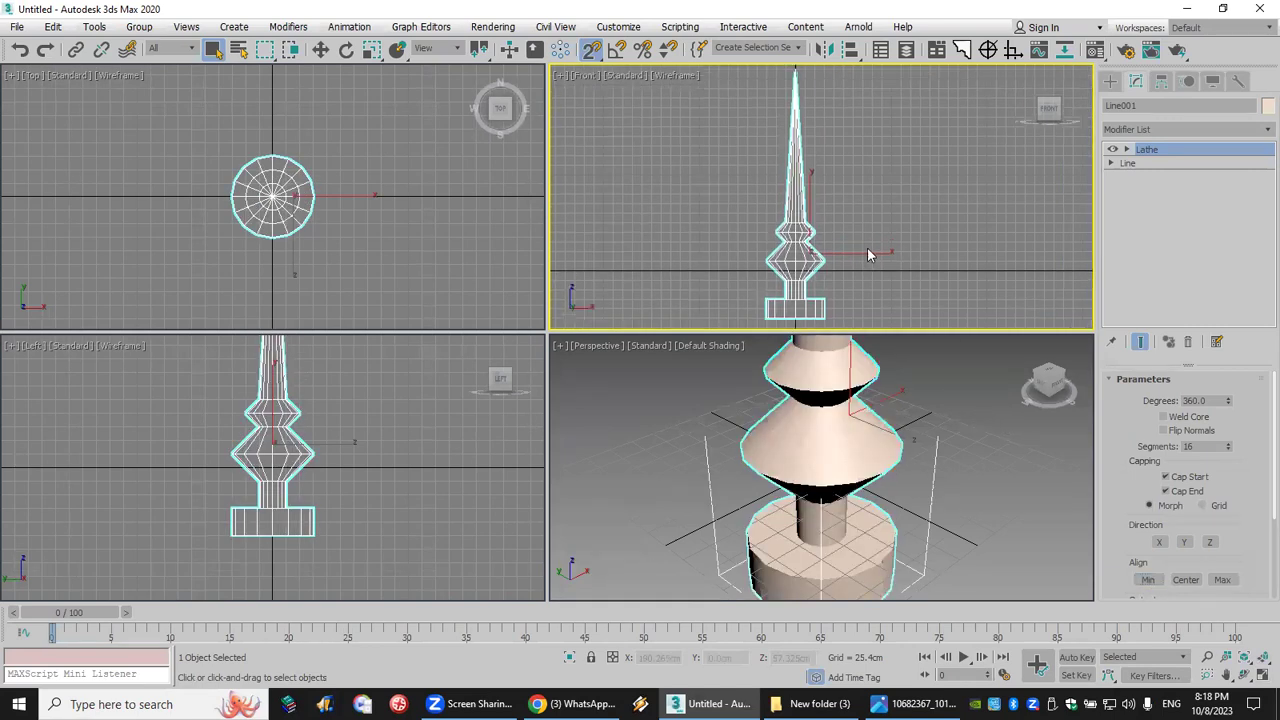
Step: Fillet the profile vertices from the spire's foot to the base's upper outer corner, and return to the Lathe result
click(1111, 163)
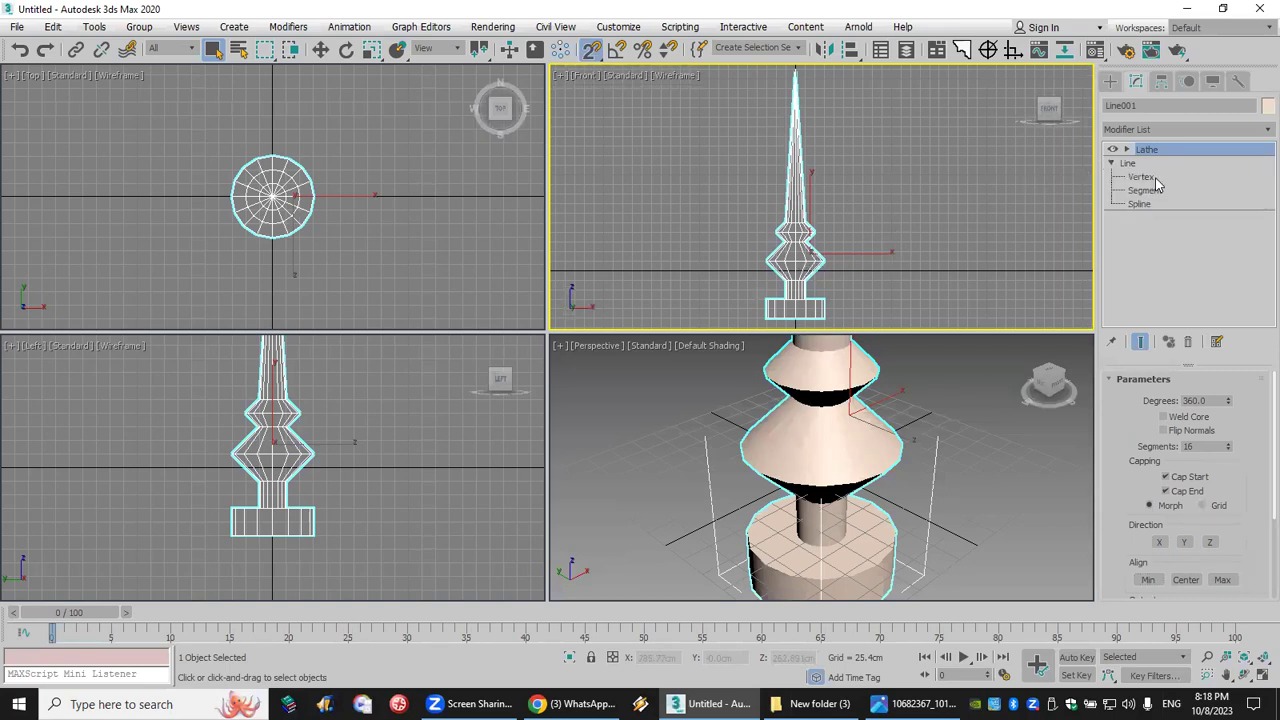
click(1142, 177)
drag(866, 135, 809, 295)
drag(1150, 480, 1168, 213)
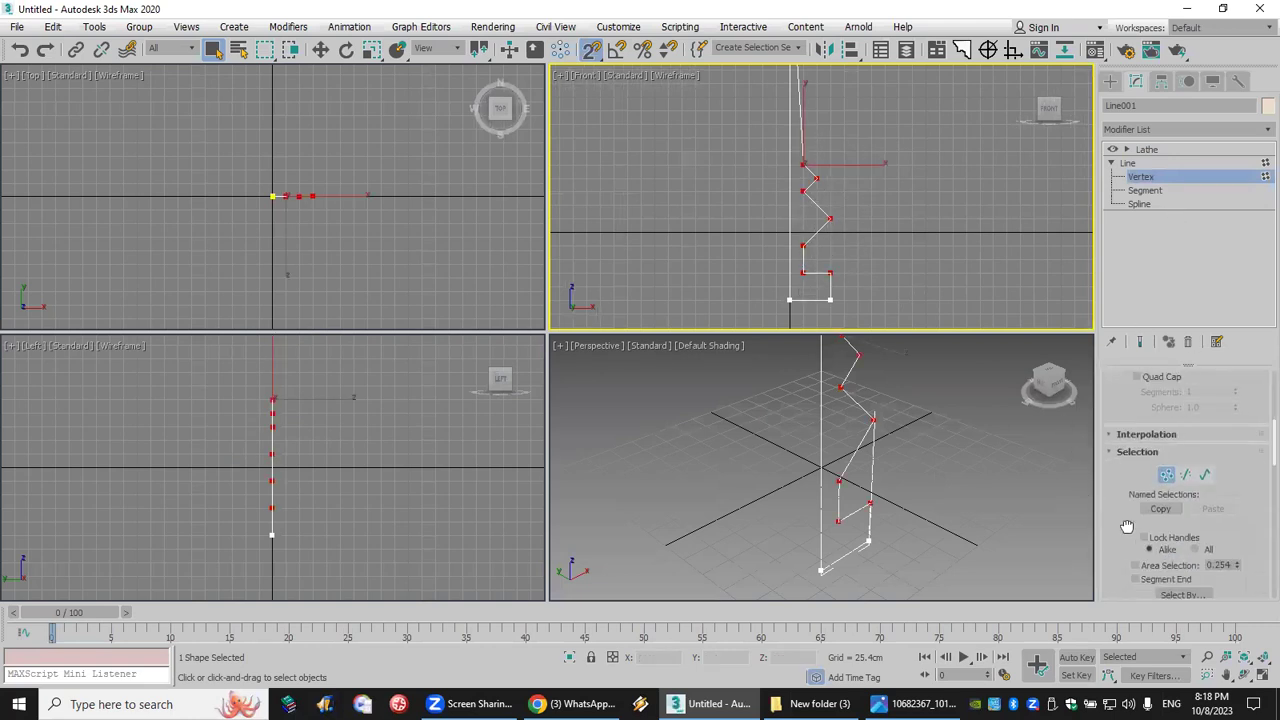
drag(1124, 535, 1150, 230)
drag(1147, 553, 1172, 260)
click(1153, 478)
drag(836, 266, 840, 232)
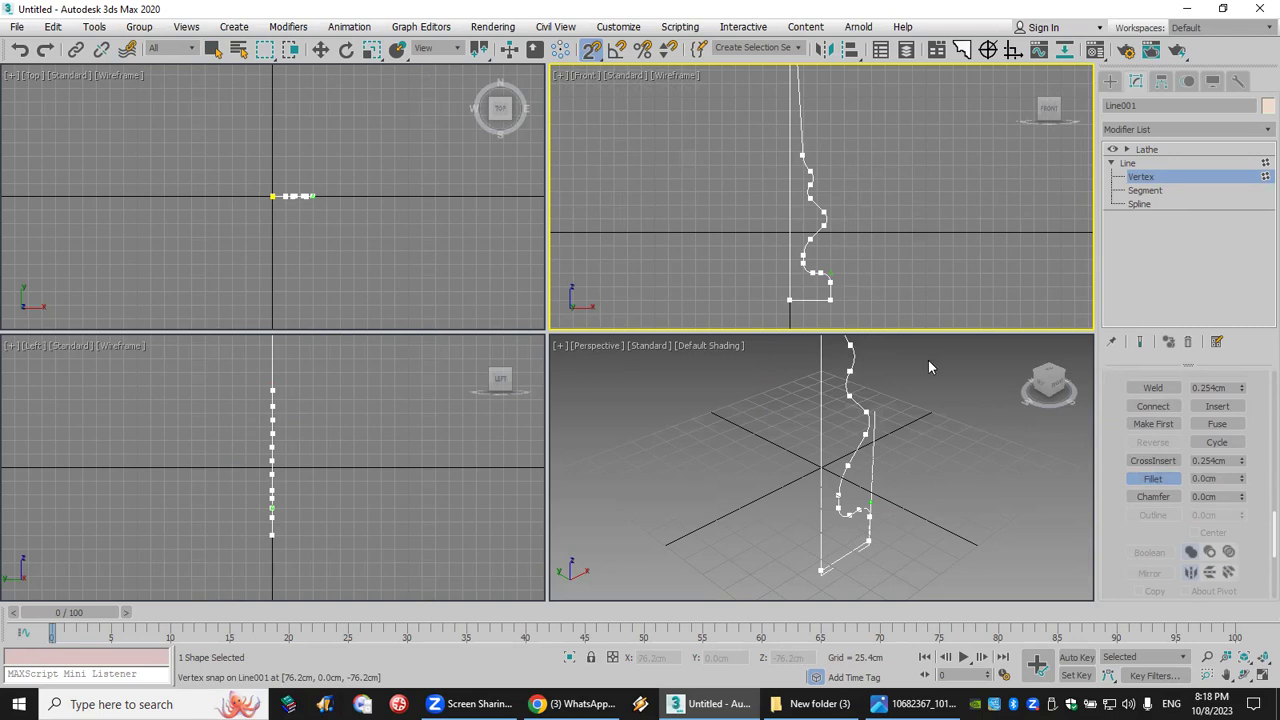
click(1147, 149)
Step: Set the finial's Lathe segments to 72 and inspect the smoothed shape in the perspective view
scroll(830, 547, down, 4)
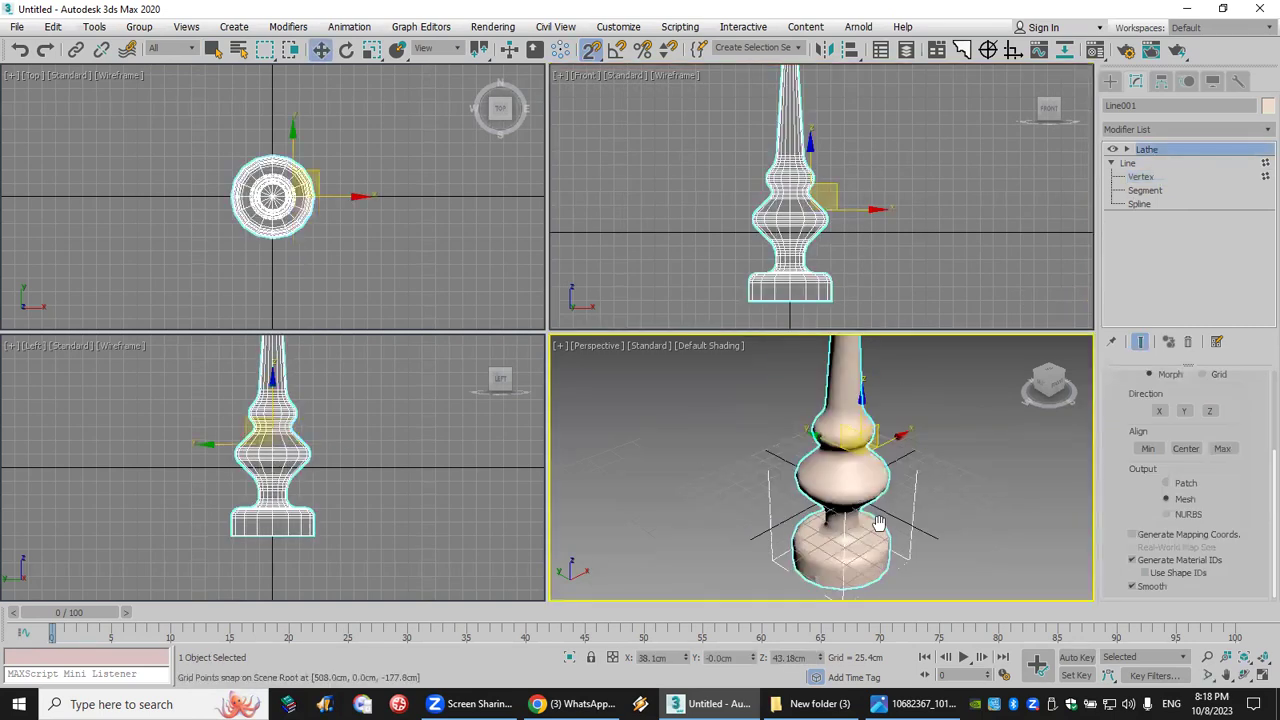
scroll(830, 547, down, 2)
scroll(826, 466, up, 3)
scroll(800, 465, down, 4)
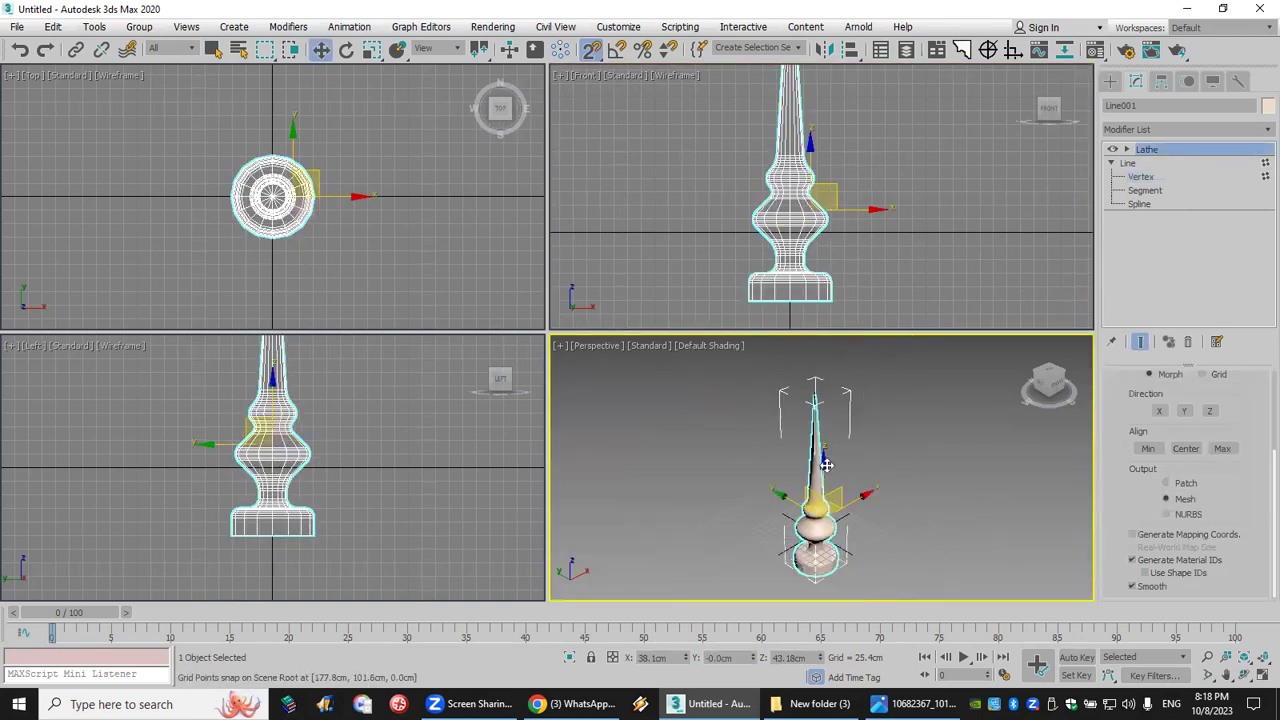
middle_drag(800, 465, 815, 450)
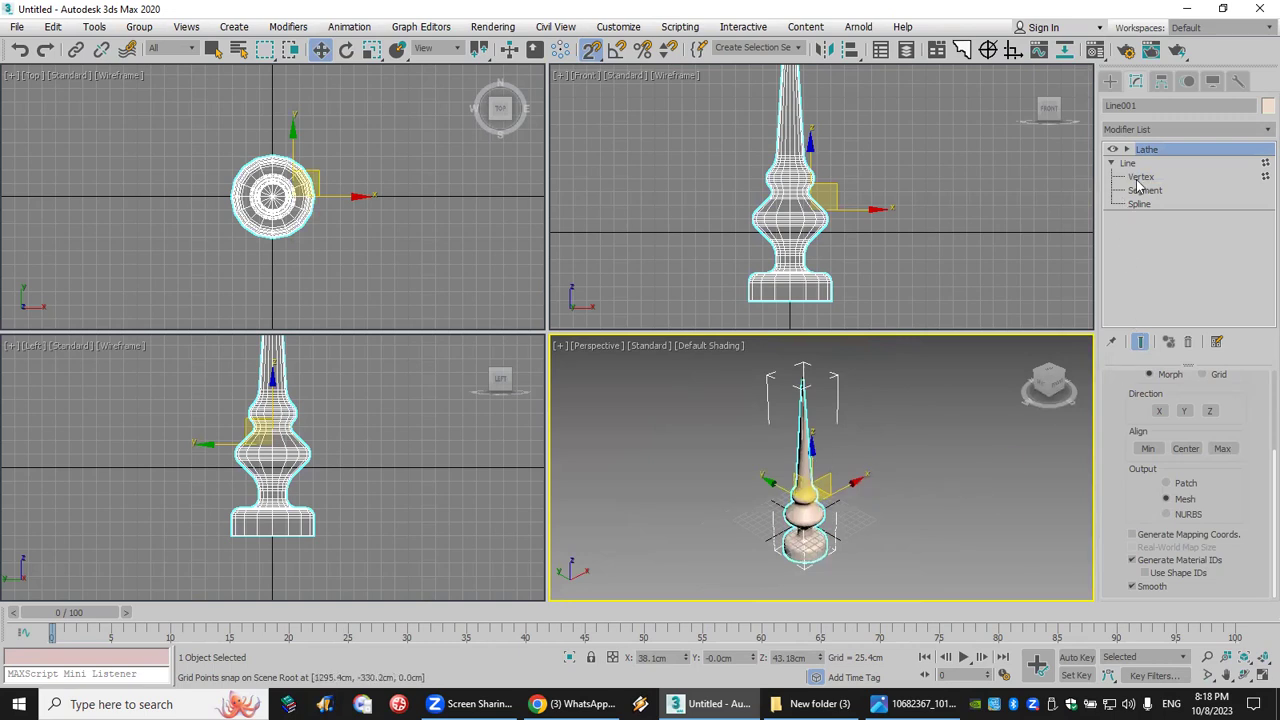
scroll(1210, 430, up, 4)
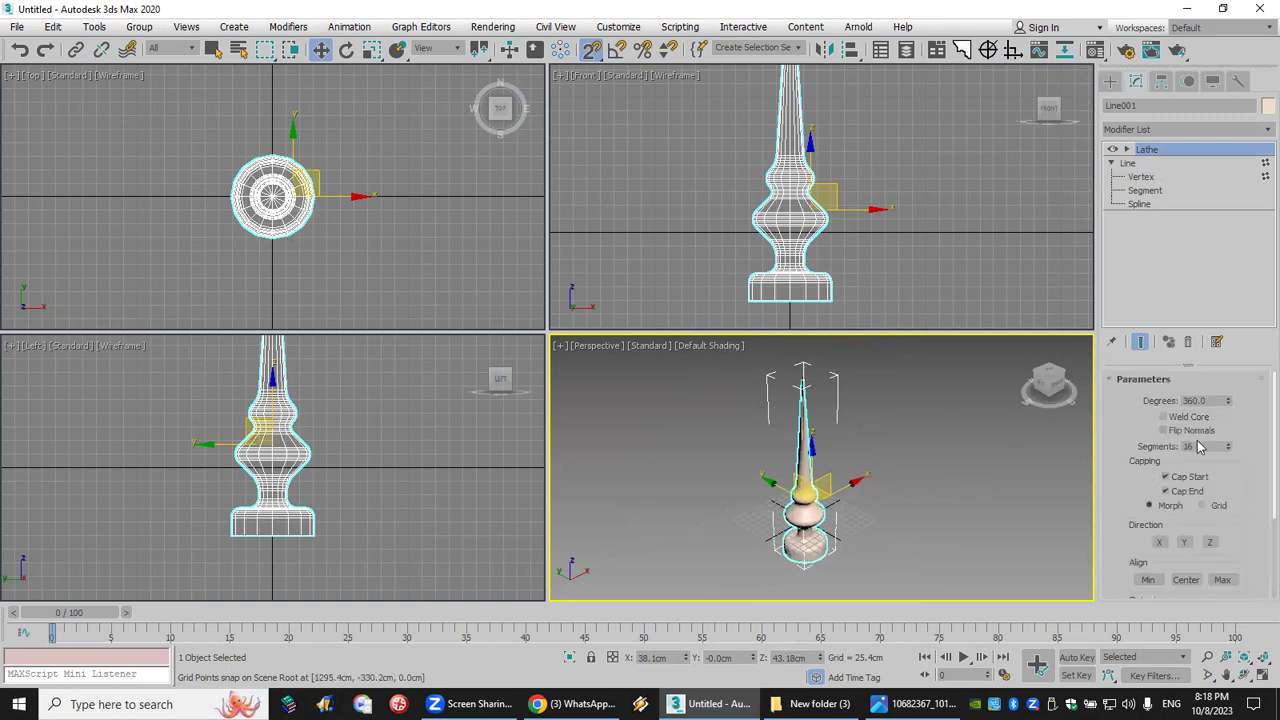
click(1263, 674)
drag(1229, 444, 1226, 390)
middle_drag(643, 434, 727, 430)
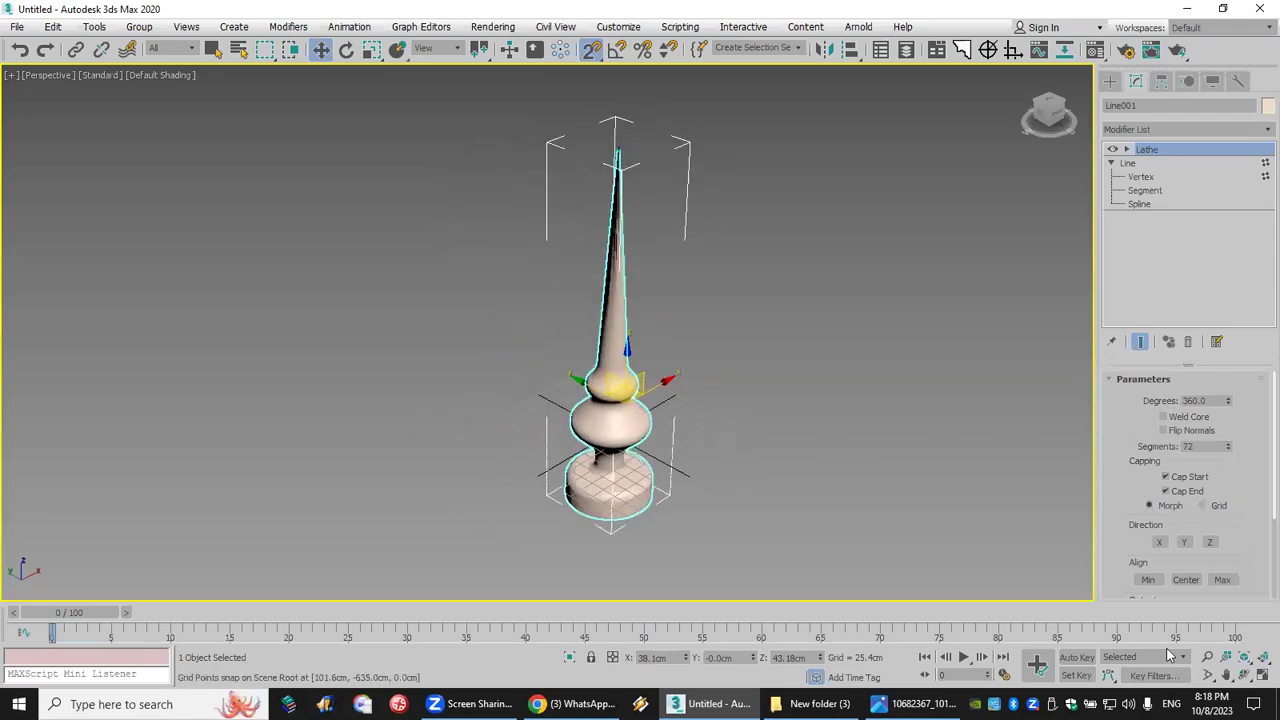
click(1244, 675)
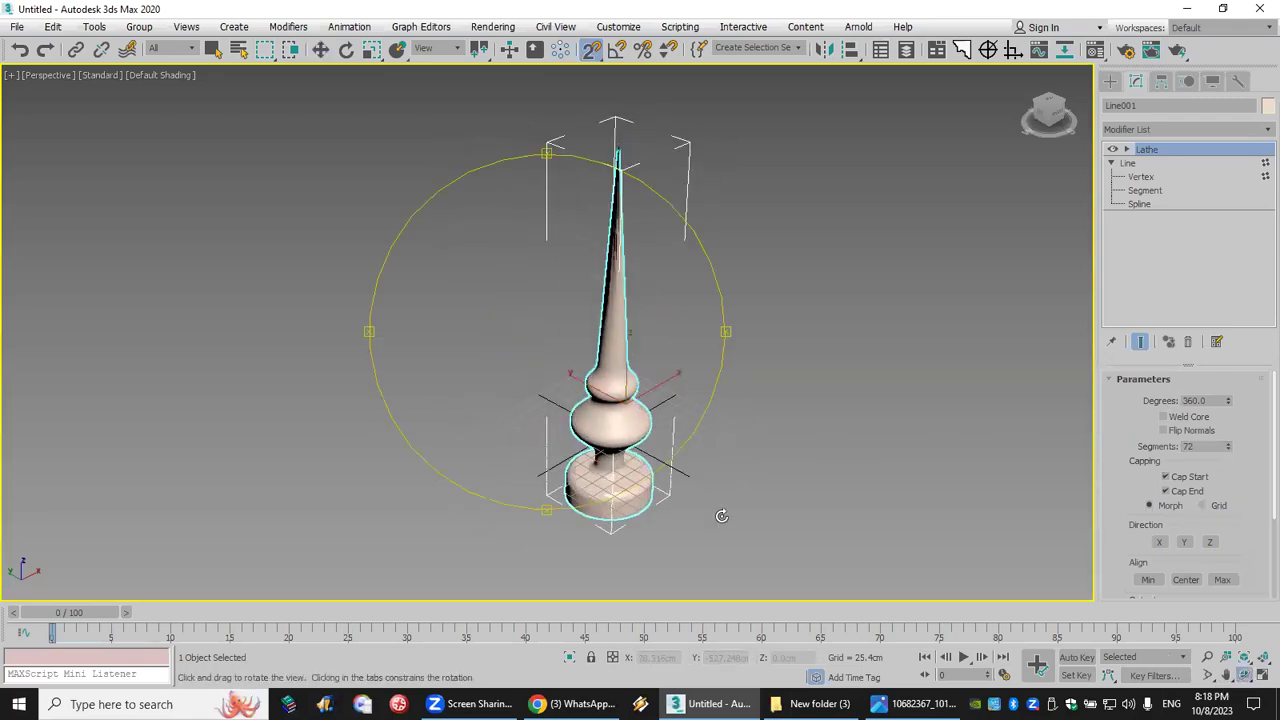
click(1260, 677)
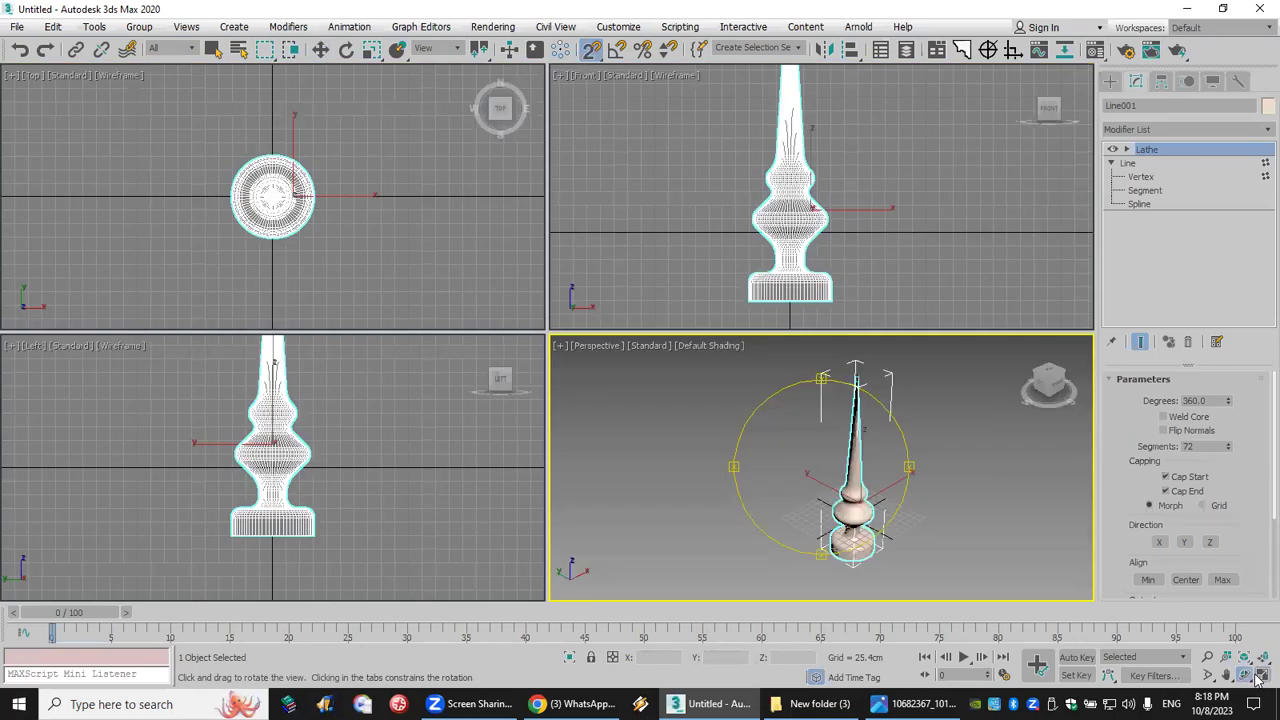
Step: With snapping off, move the profile's two outer base vertices outward to about X 189 cm and lower the upper one to about Z -116 cm
click(1141, 177)
key(w)
click(843, 264)
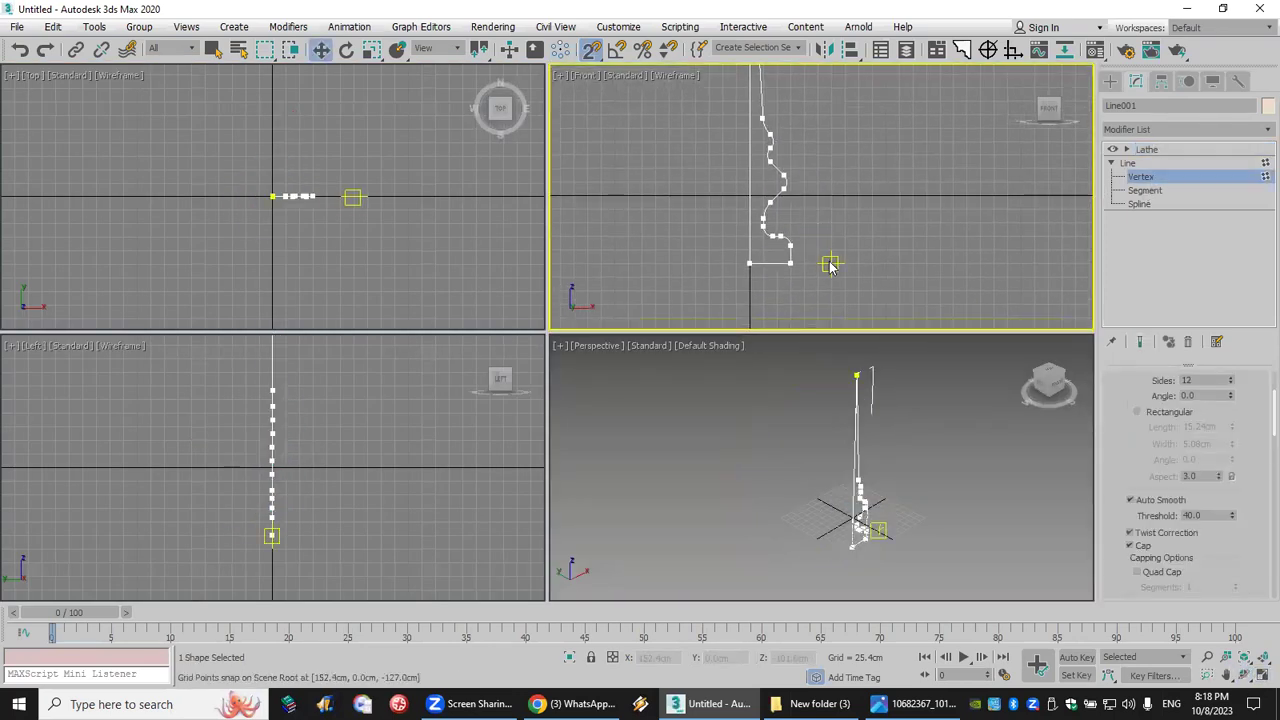
key(s)
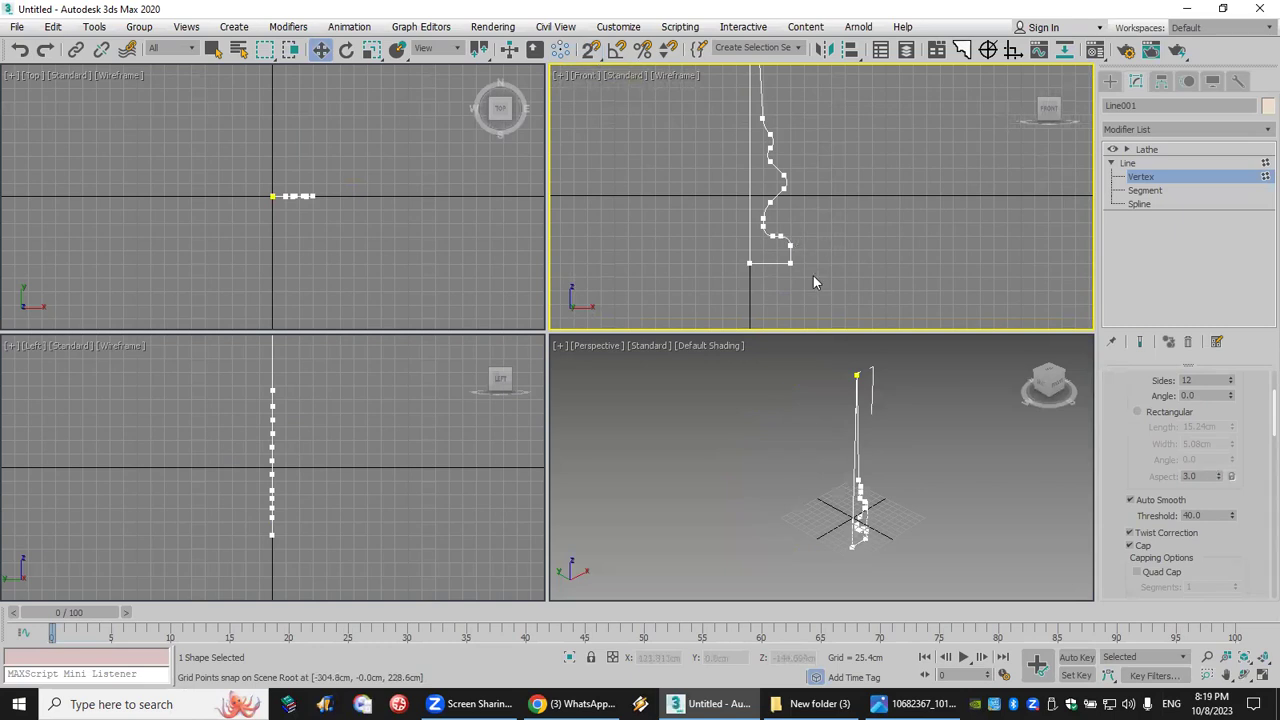
click(791, 246)
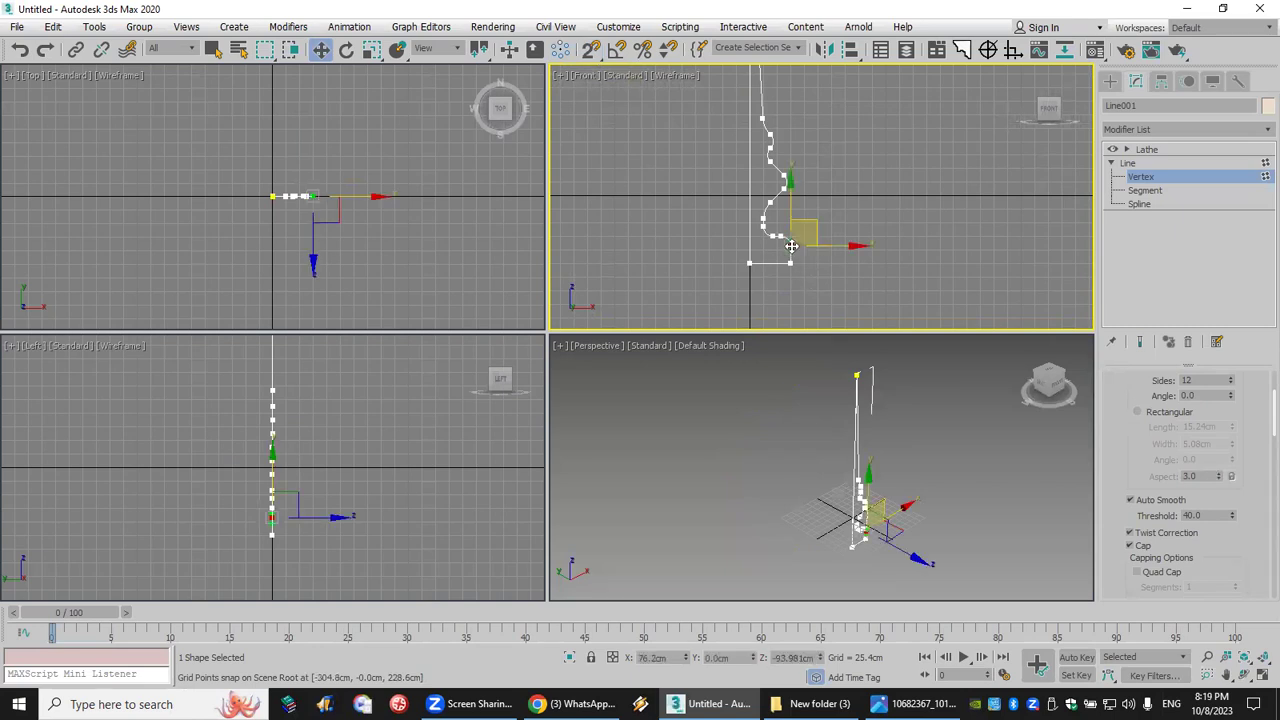
drag(789, 205, 902, 260)
click(801, 269)
click(790, 260)
click(902, 248)
Step: Try to fillet the upper outer vertex of the widened base
scroll(857, 258, up, 5)
scroll(857, 258, up, 2)
middle_drag(857, 258, 835, 207)
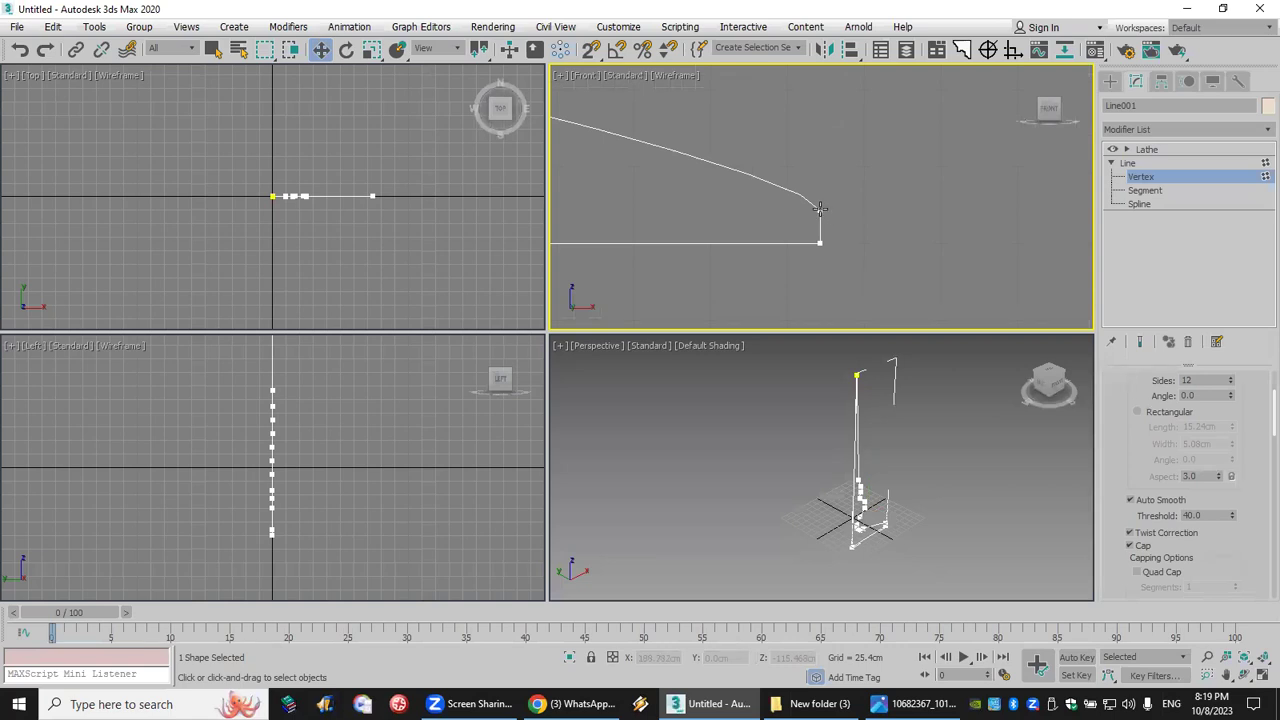
click(820, 210)
scroll(1250, 516, down, 3)
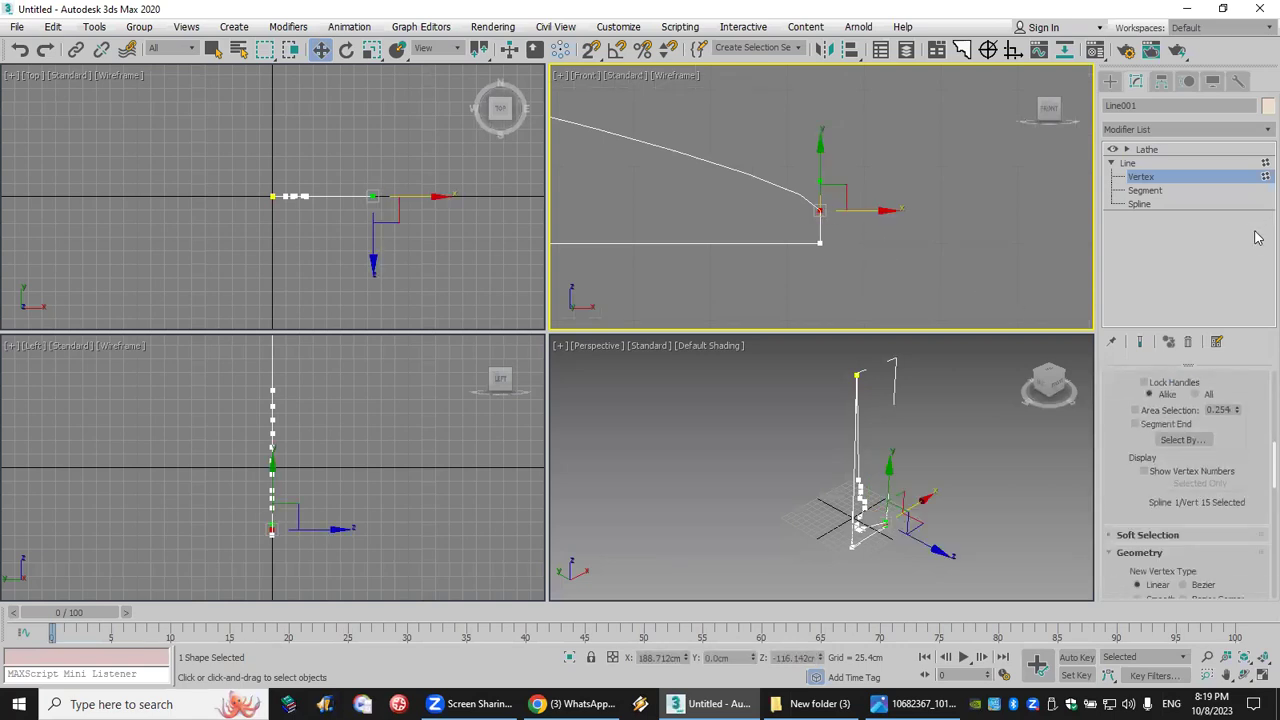
scroll(1144, 506, down, 5)
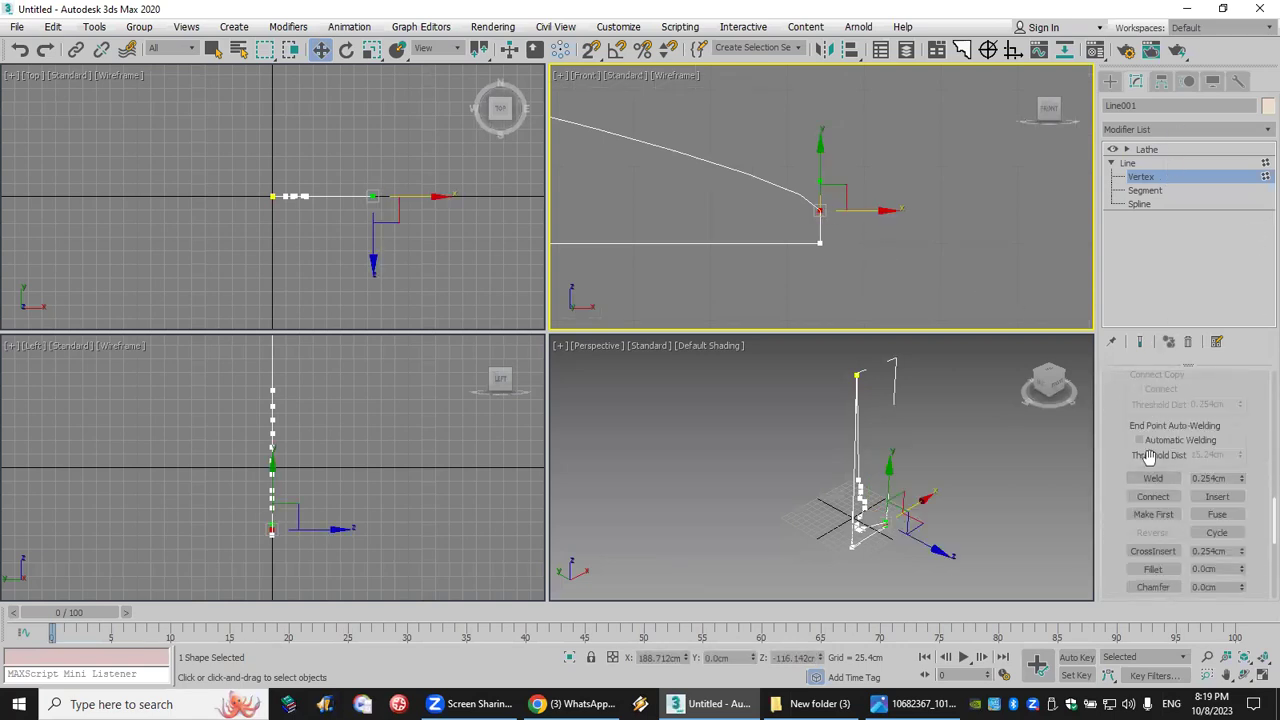
drag(1128, 440, 1146, 176)
scroll(1148, 510, down, 2)
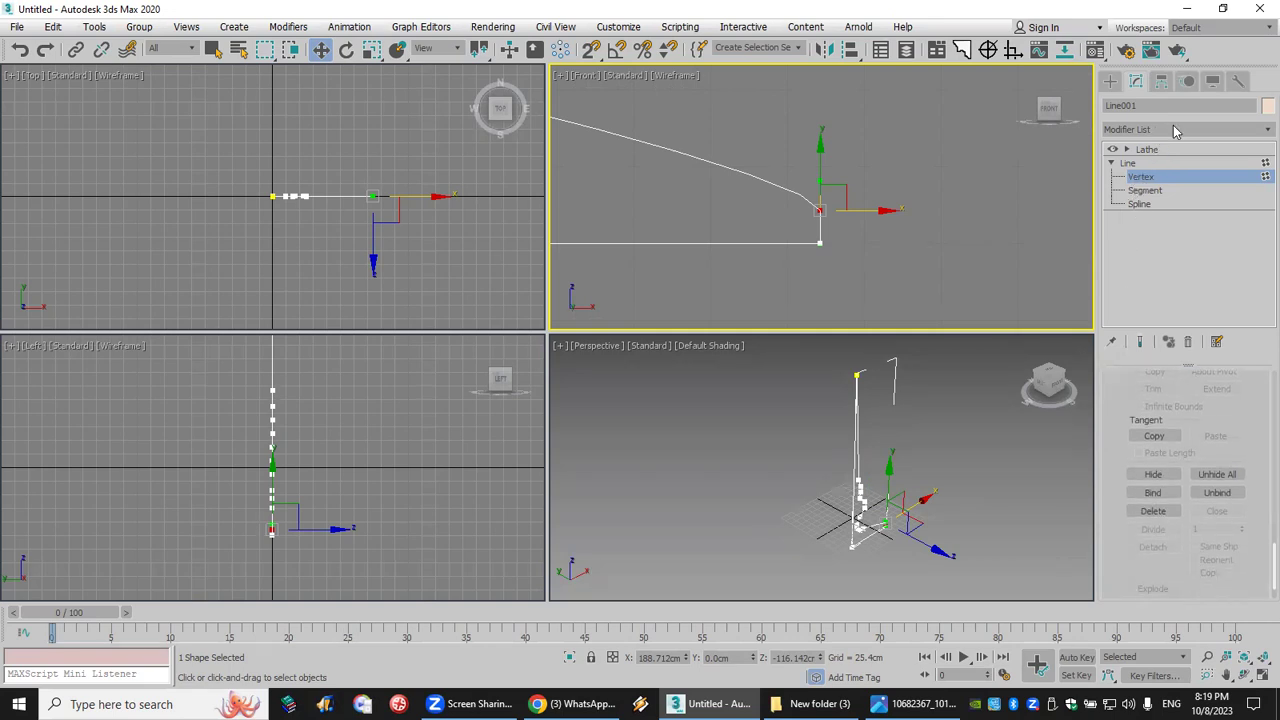
scroll(1125, 517, up, 5)
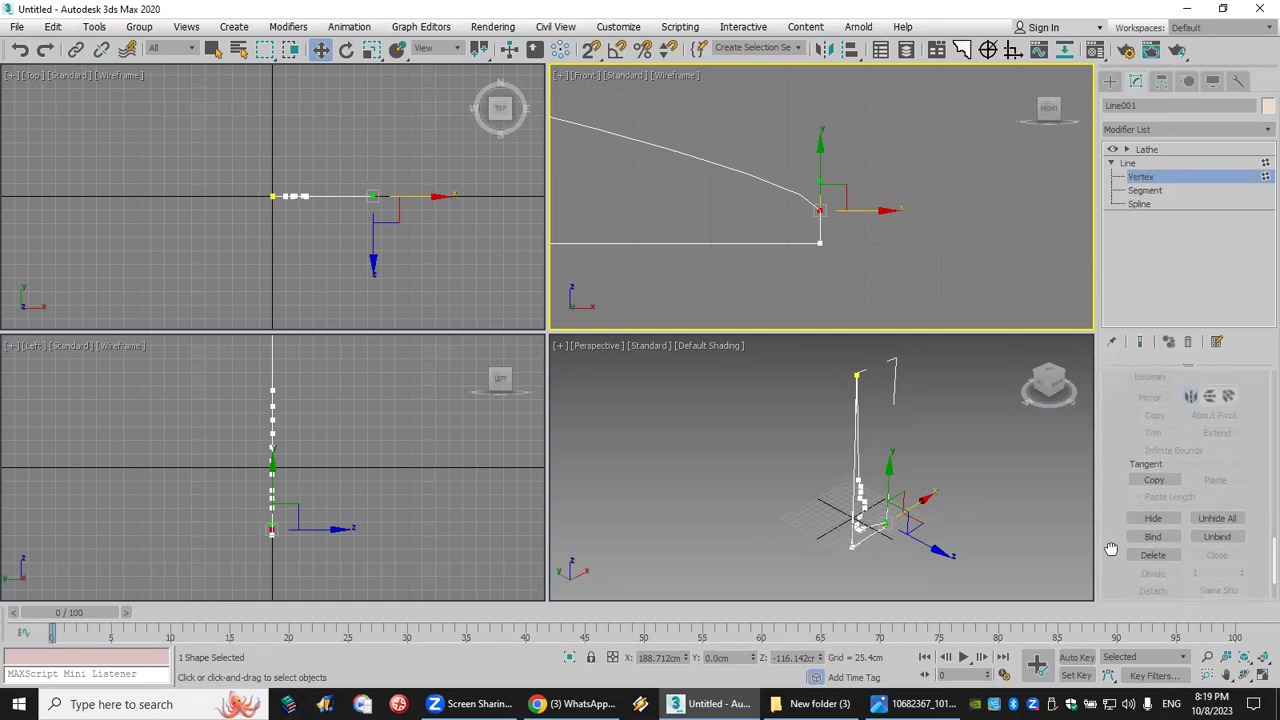
scroll(1140, 490, up, 2)
click(1152, 459)
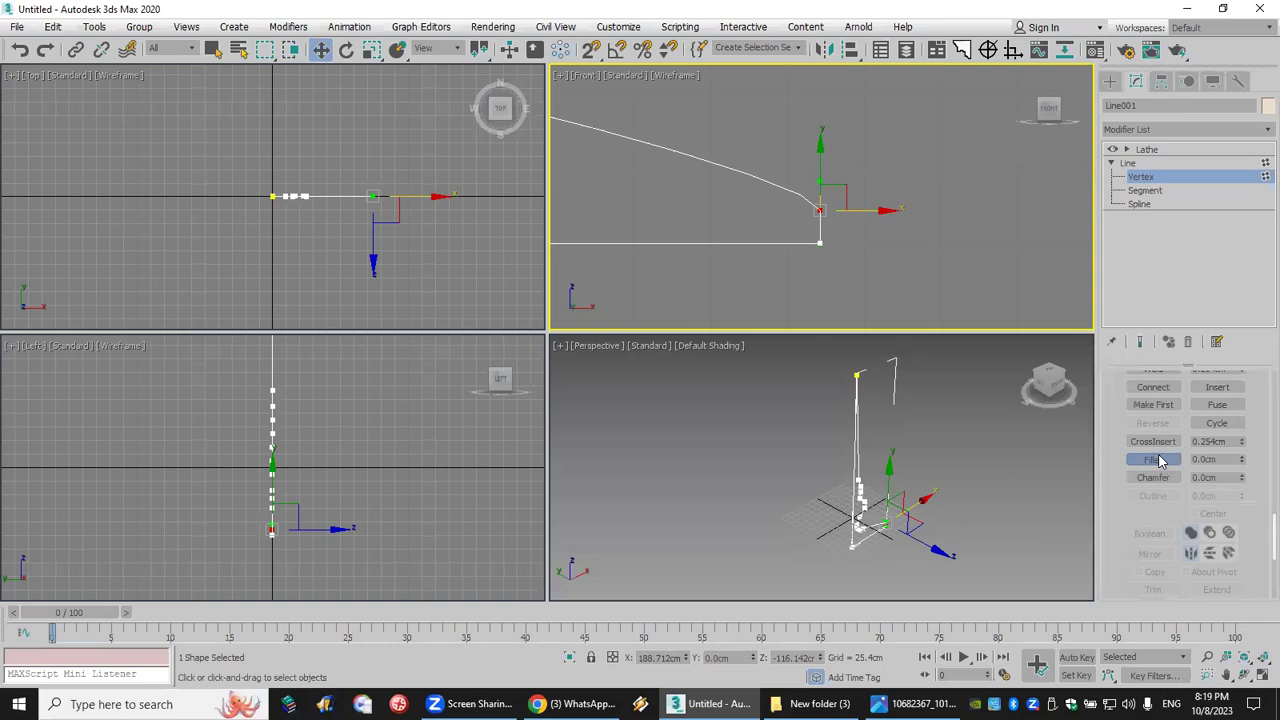
drag(822, 208, 822, 138)
key(ctrl+z)
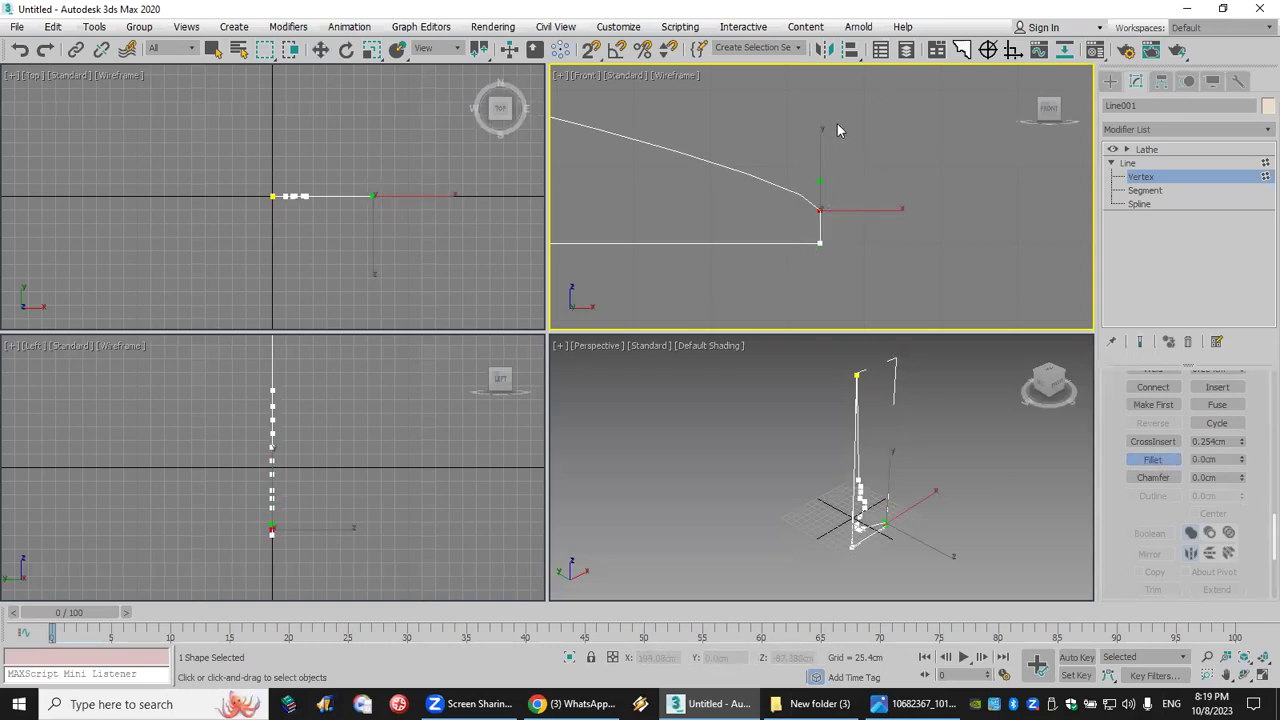
Step: Convert the base's outer rim vertices to Corner type and fillet the upper one into a rounded edge
drag(920, 130, 797, 272)
key(w)
right_click(819, 240)
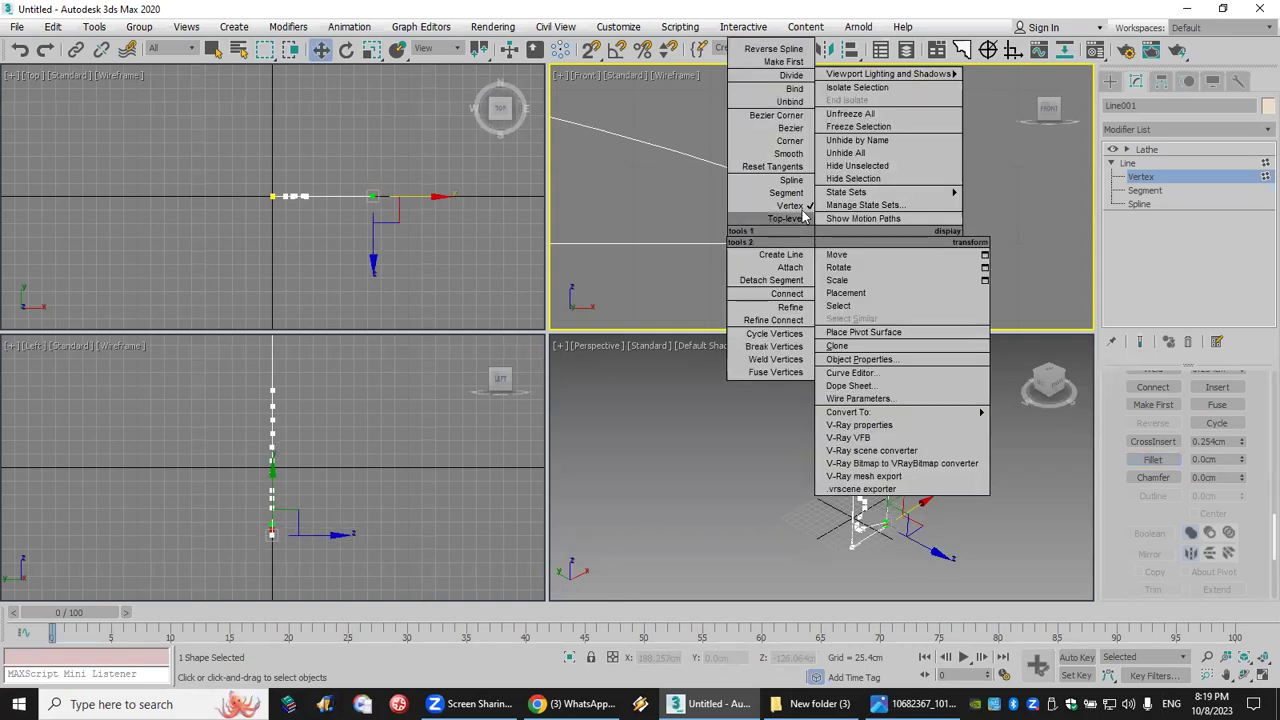
click(790, 153)
drag(874, 156, 826, 163)
click(1153, 459)
scroll(880, 240, down, 4)
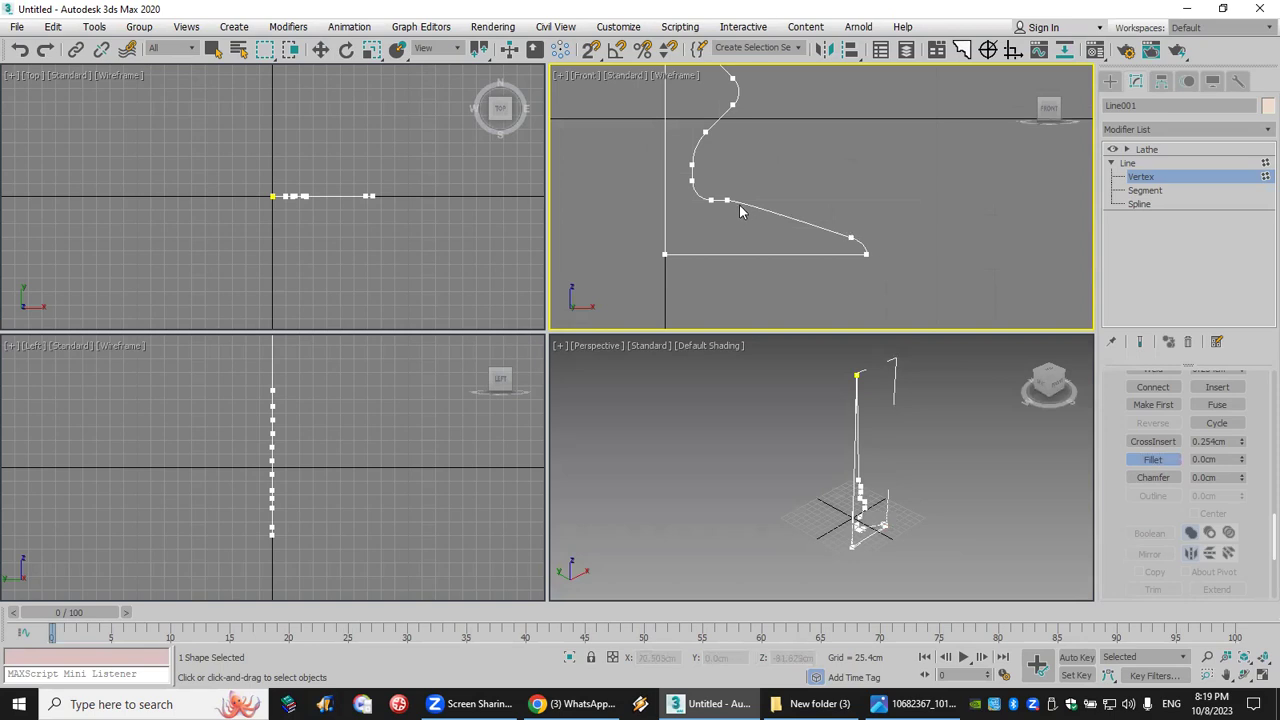
Step: Move the base's lower outer vertex slightly farther outward and return to the Lathe result
click(865, 254)
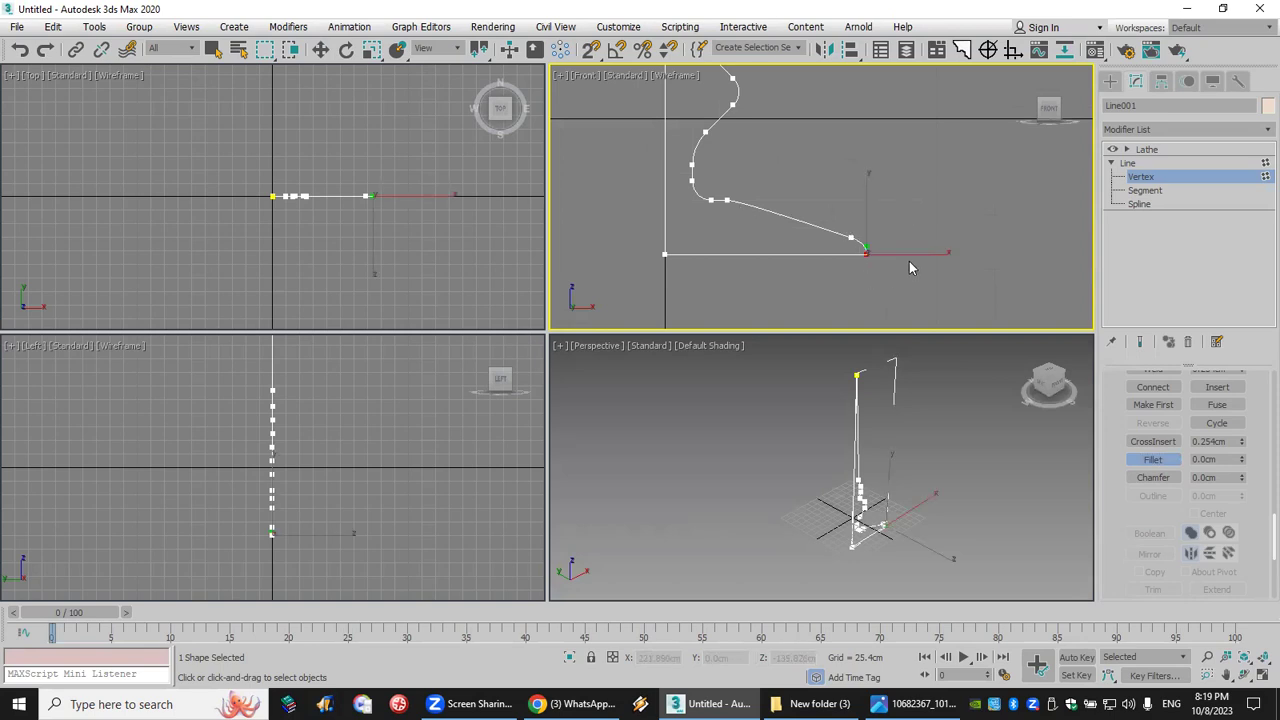
click(328, 54)
drag(917, 254, 938, 254)
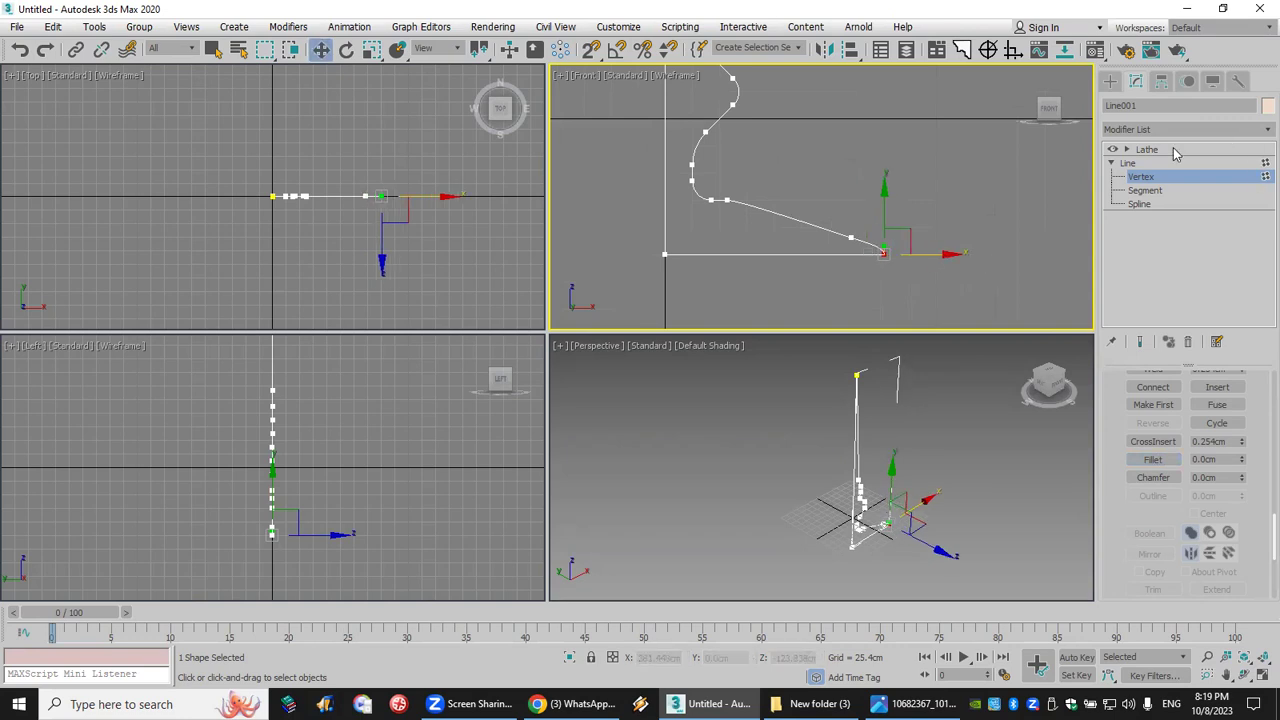
click(1176, 150)
click(1029, 497)
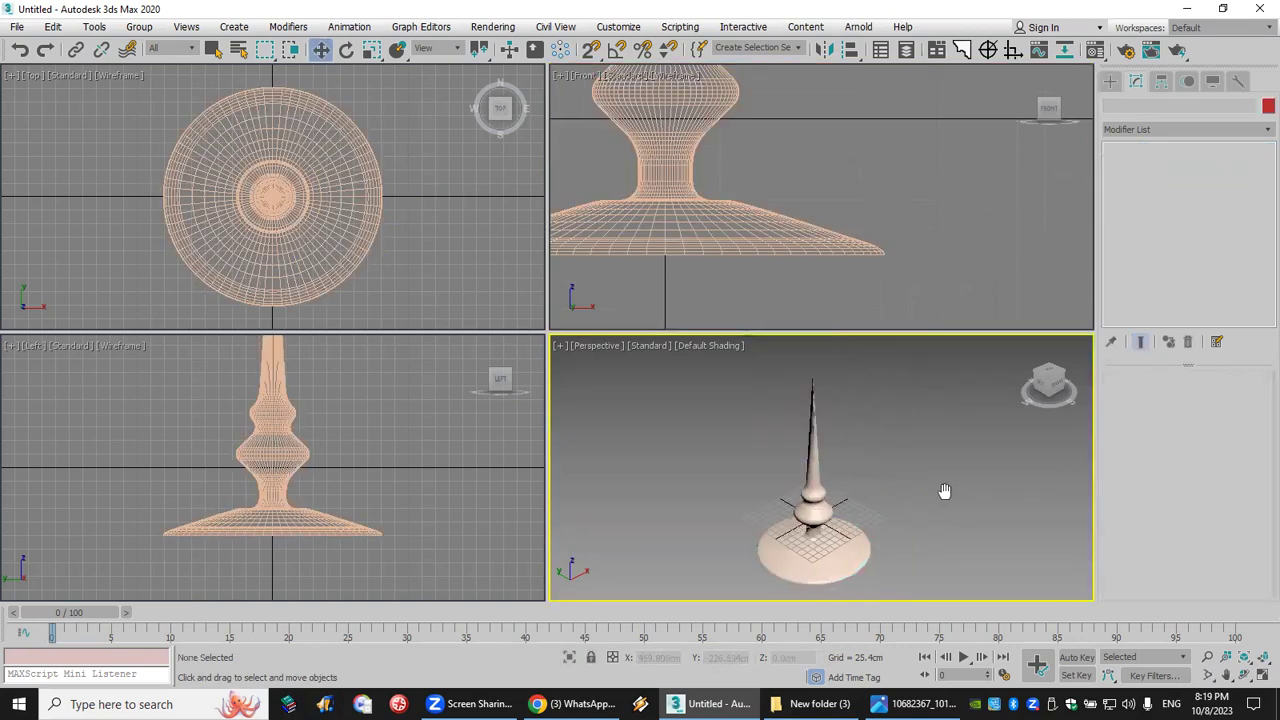
Step: Raise the profile's apex vertices by about 846 cm to lengthen the spire, and return to the Lathe result
scroll(818, 236, down, 3)
middle_drag(822, 237, 878, 317)
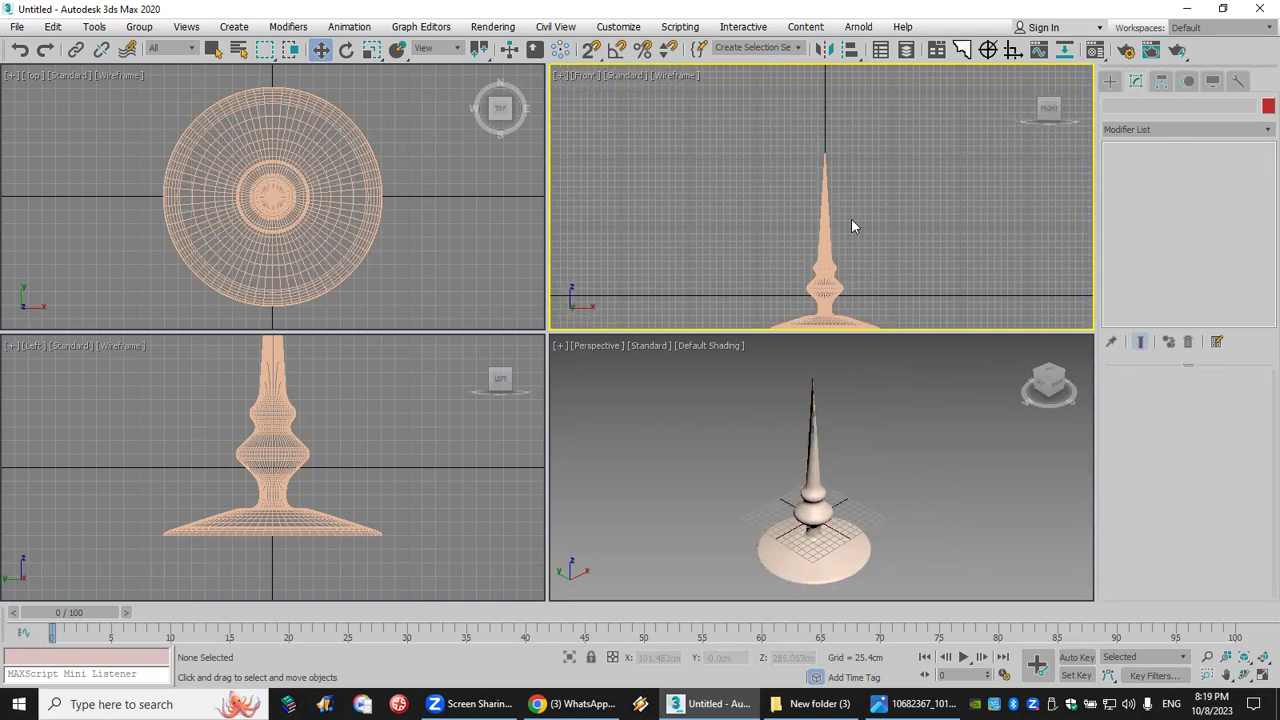
click(820, 192)
click(1140, 176)
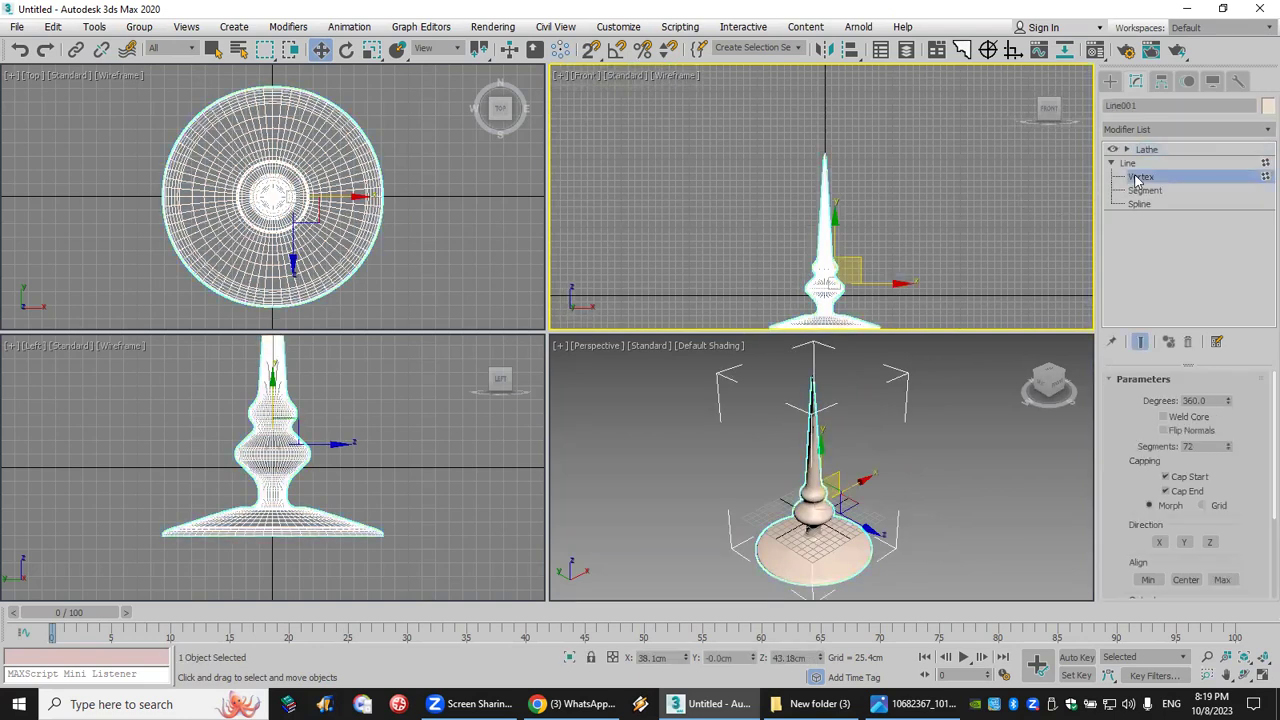
drag(805, 127, 855, 172)
scroll(840, 190, down, 2)
drag(820, 236, 825, 89)
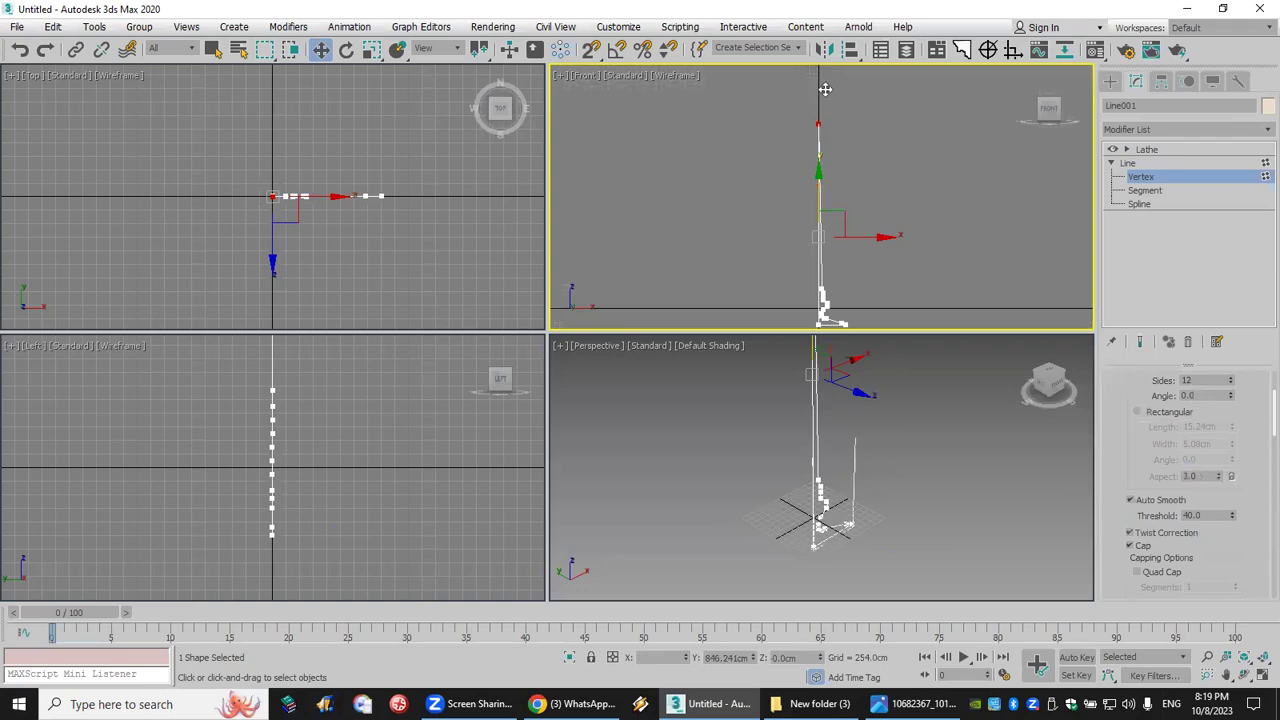
click(1147, 149)
click(903, 476)
Step: Inspect the lengthened finial from a straight side angle in the perspective view
scroll(890, 485, down, 3)
middle_drag(866, 509, 860, 507)
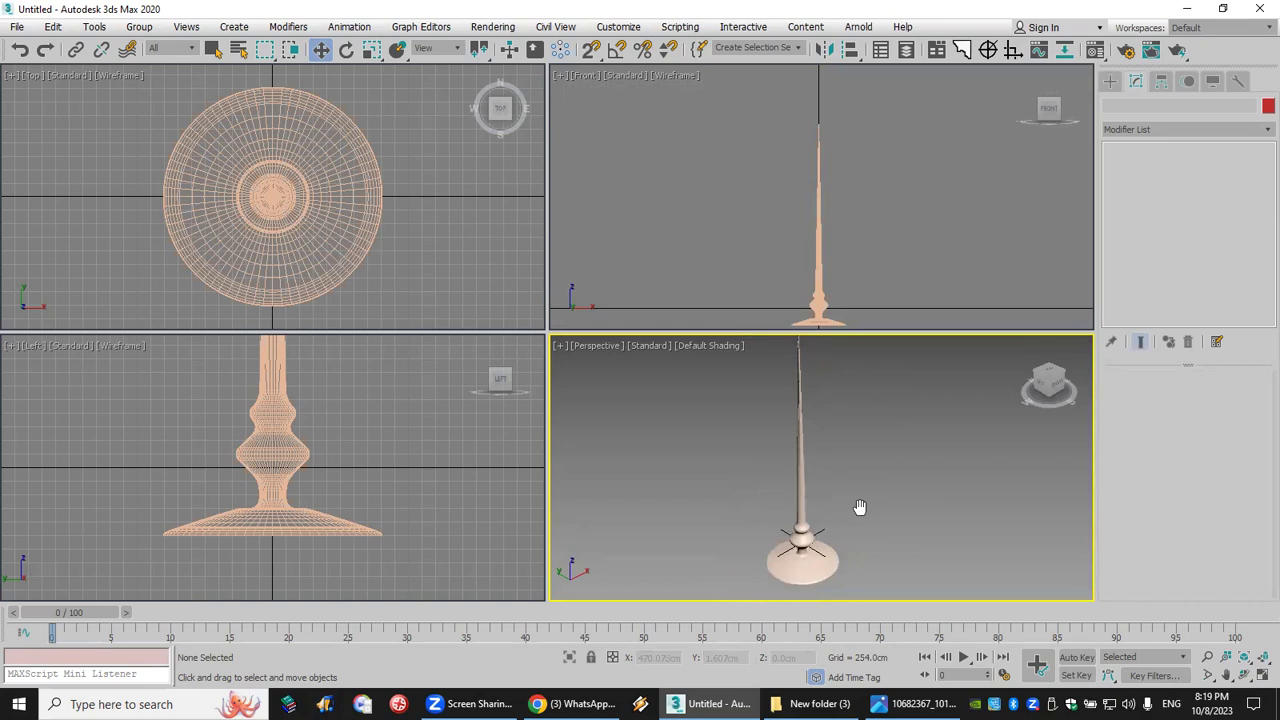
click(1244, 675)
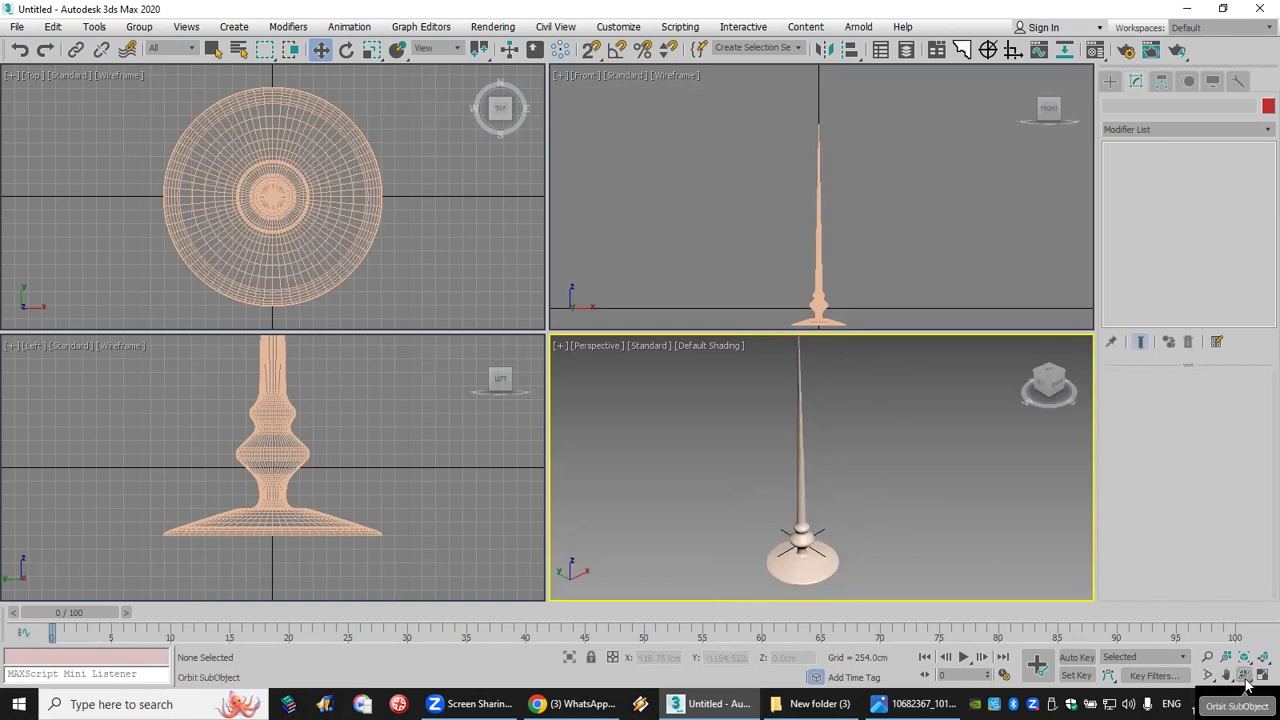
drag(887, 498, 812, 480)
key(w)
click(812, 467)
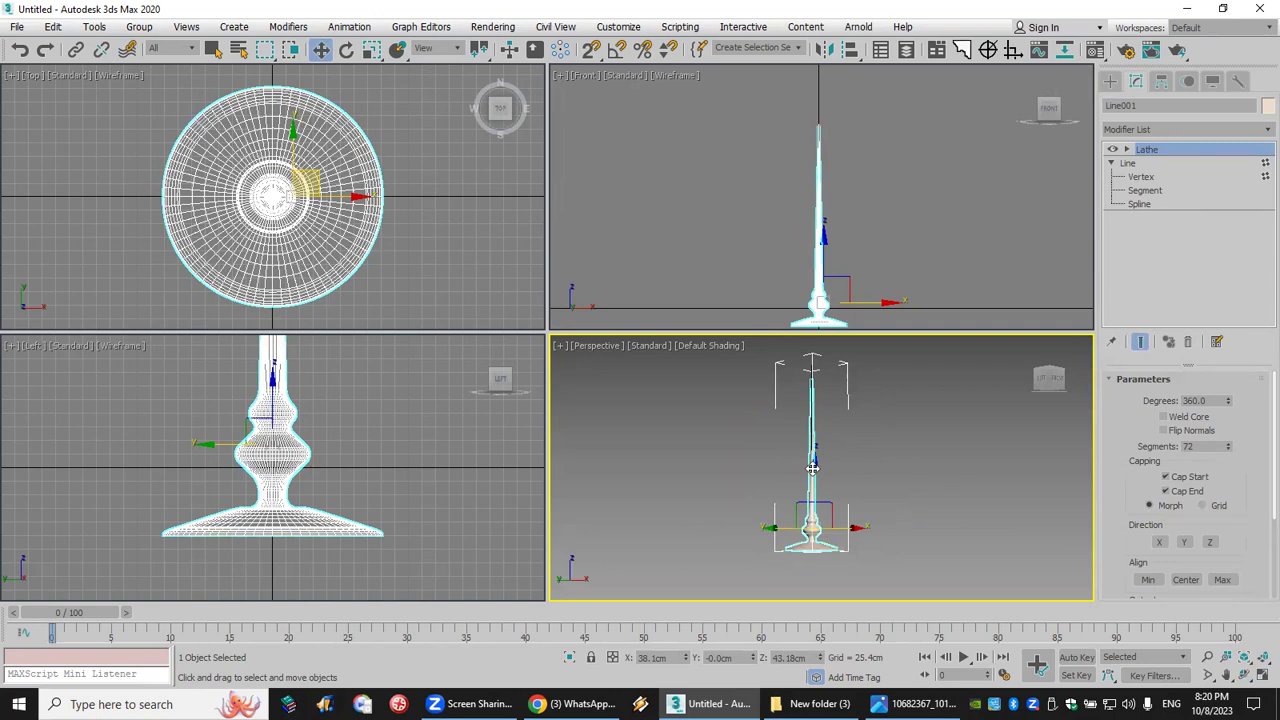
middle_drag(807, 490, 804, 498)
Step: Save the scene to the Desktop as 00000
click(17, 27)
key(Escape)
key(ctrl+s)
click(570, 150)
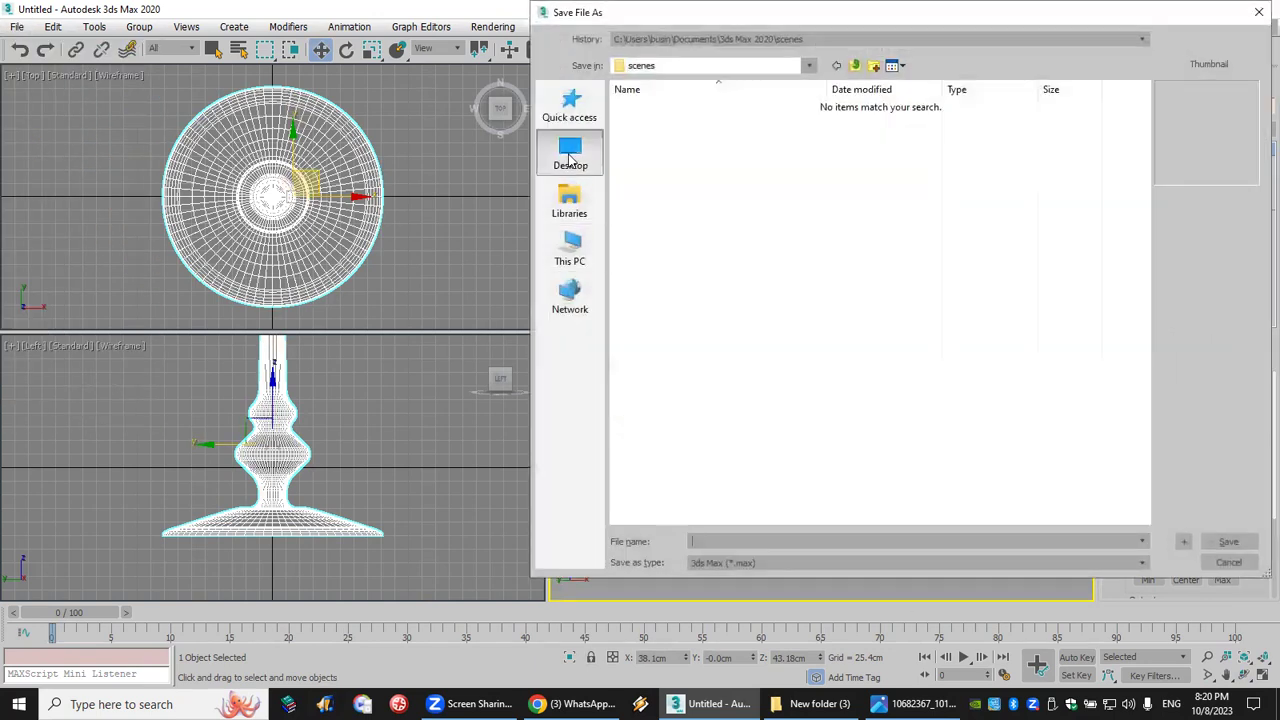
click(728, 545)
text(00000)
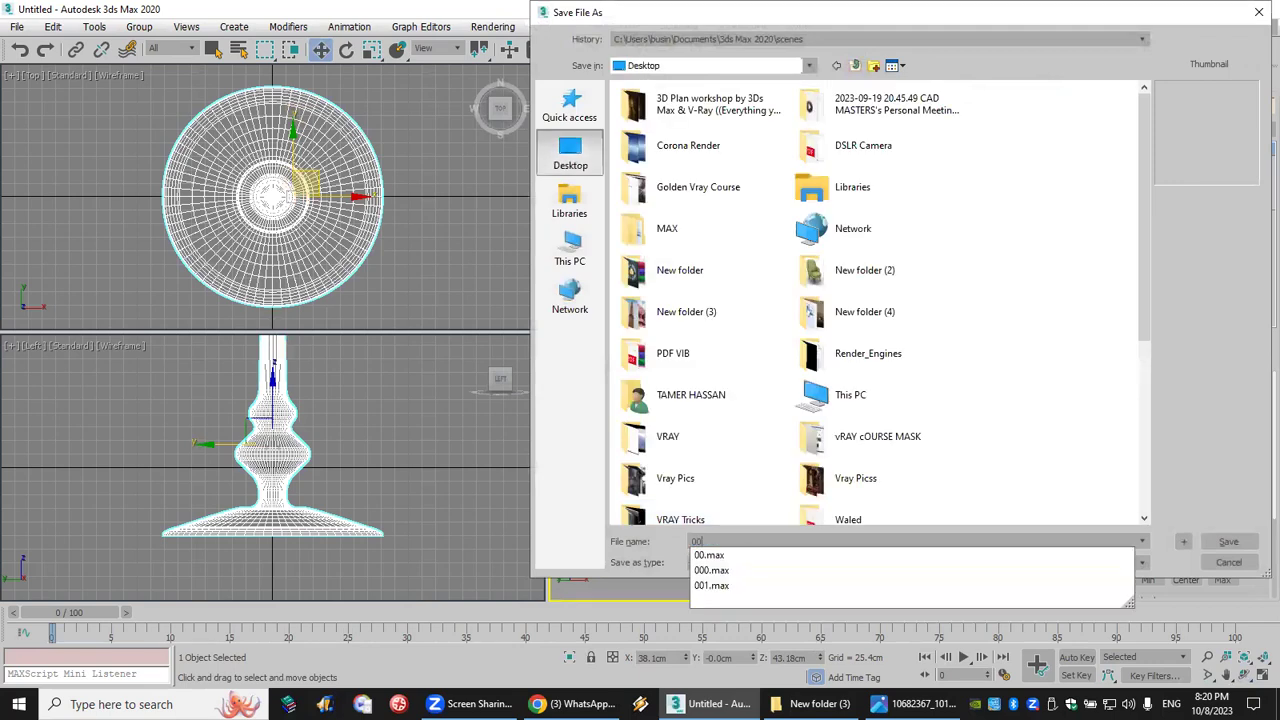
click(1211, 541)
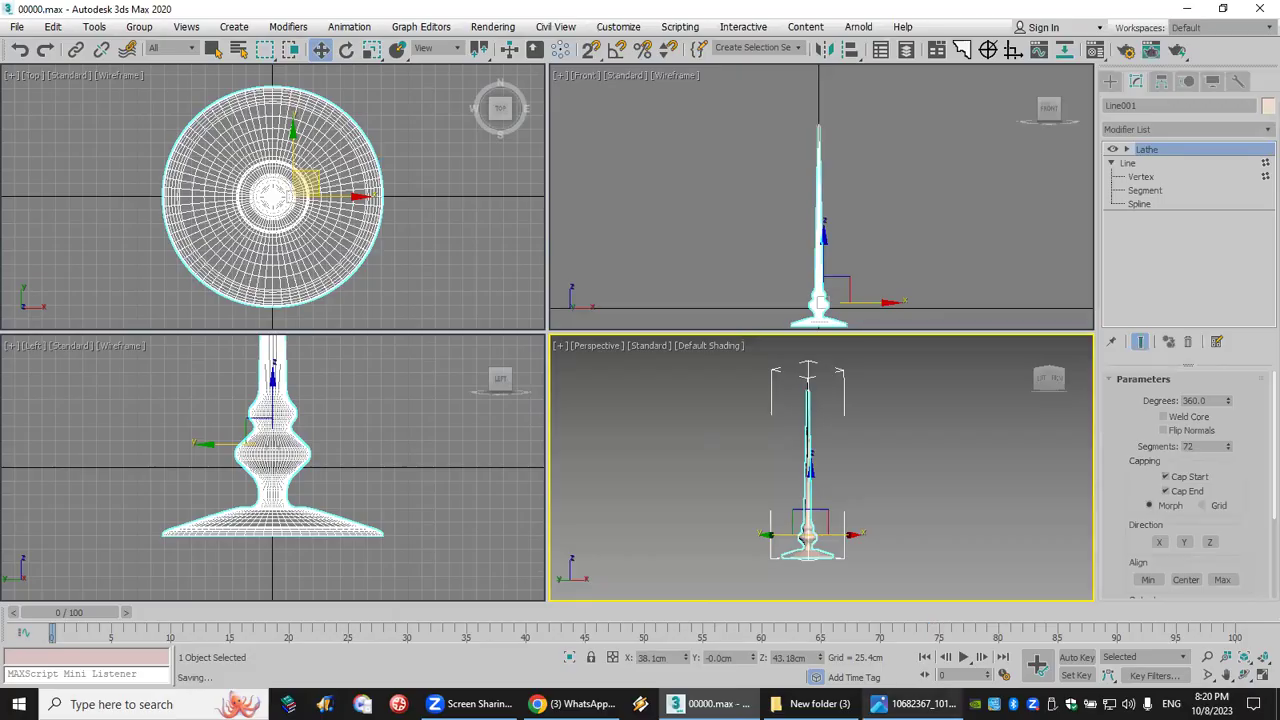
Step: Switch to the mosque reference photo and examine the arched window hoods around the main dome's base up close
click(912, 704)
scroll(957, 425, down, 2)
scroll(957, 425, down, 2)
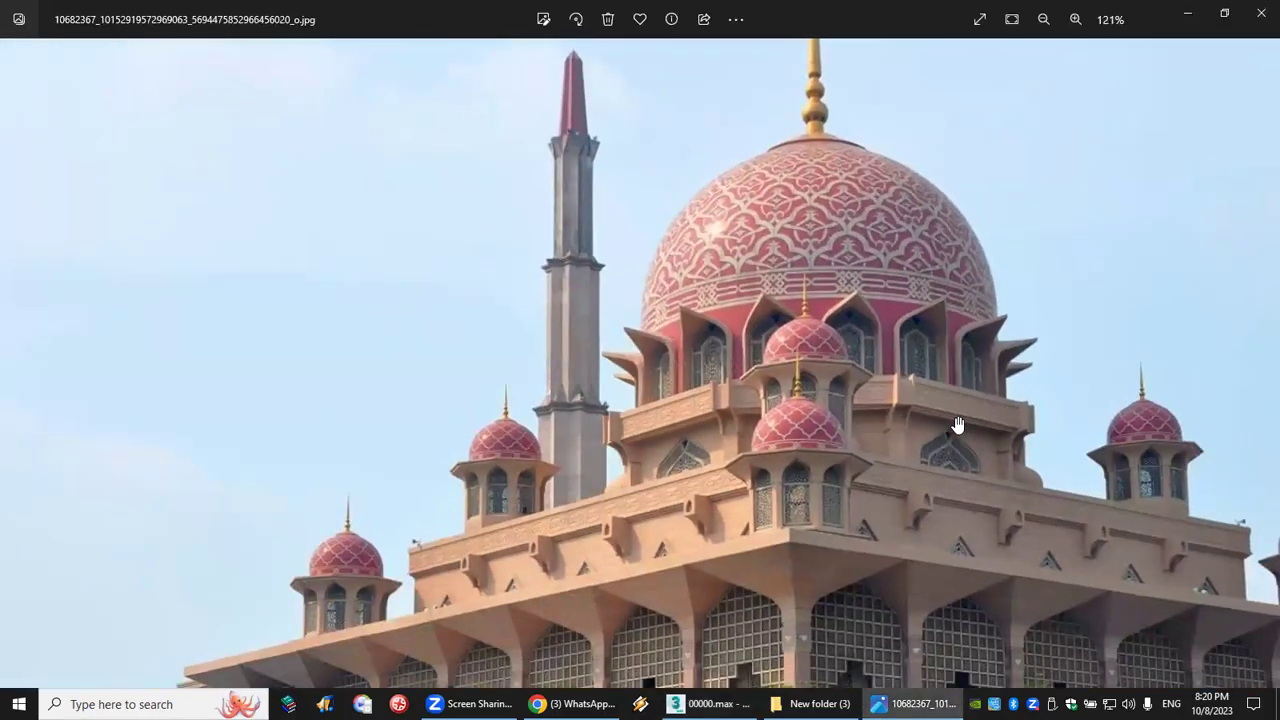
scroll(952, 475, down, 2)
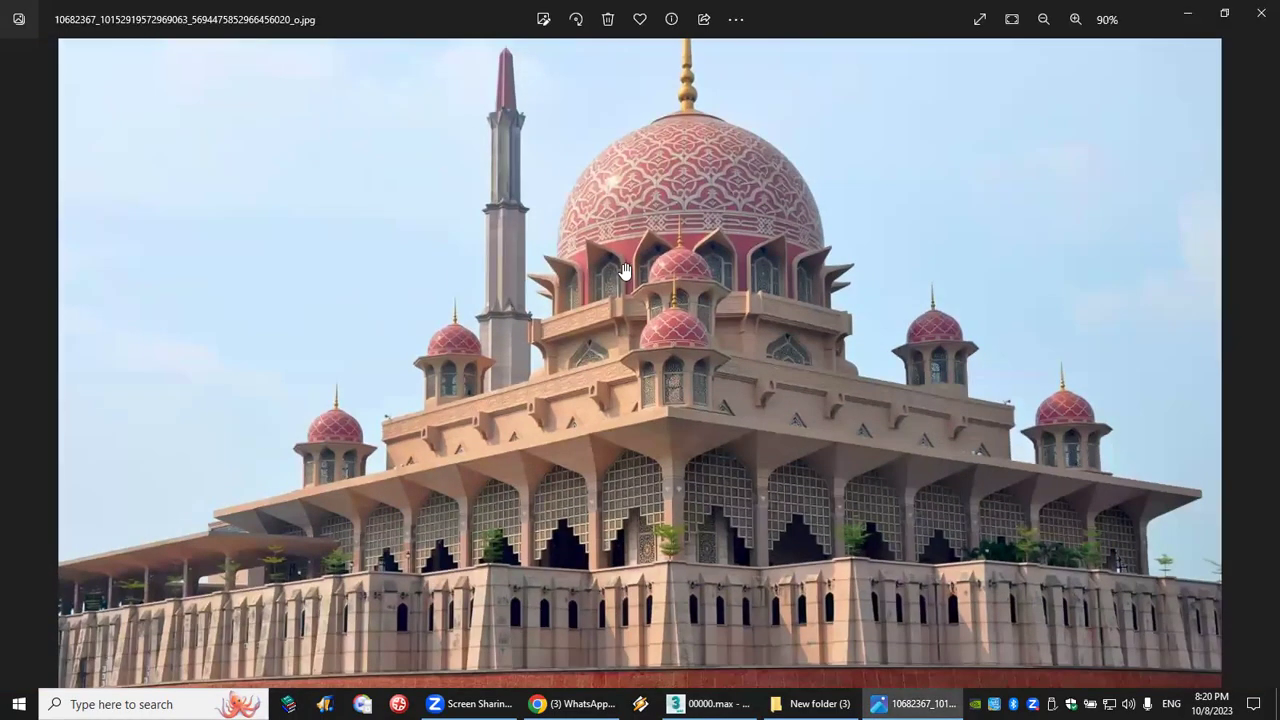
scroll(622, 270, up, 5)
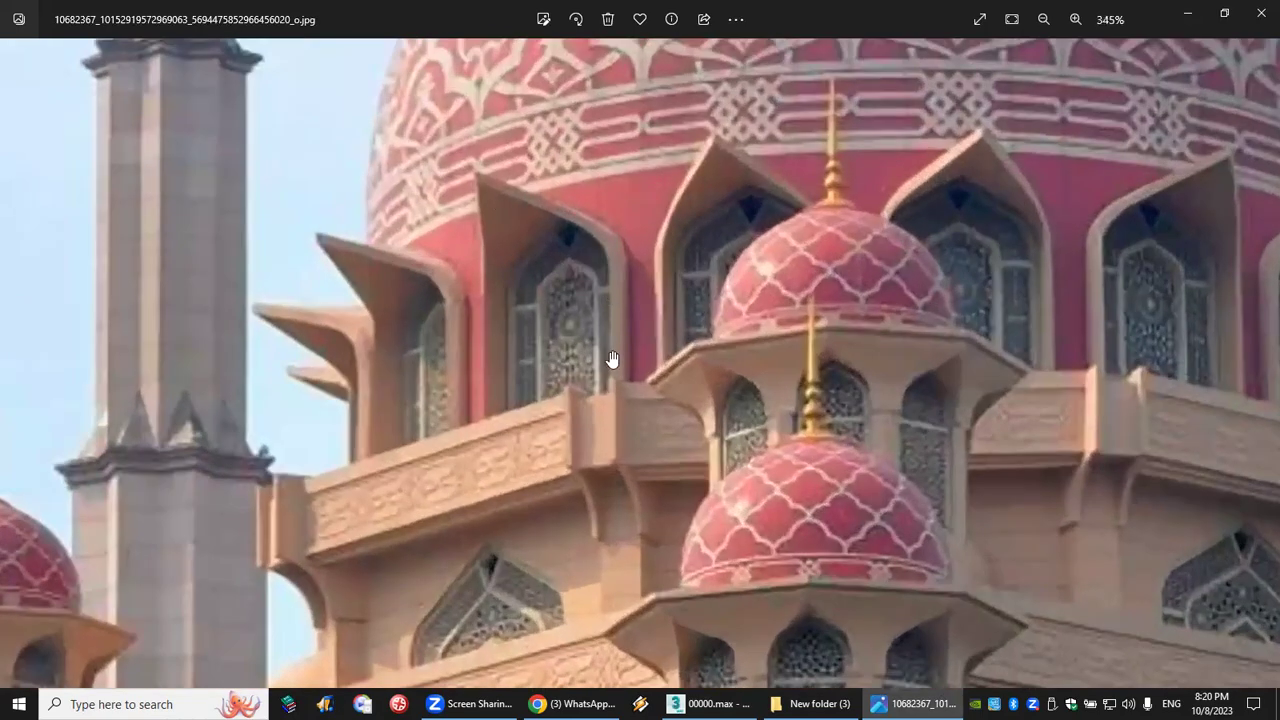
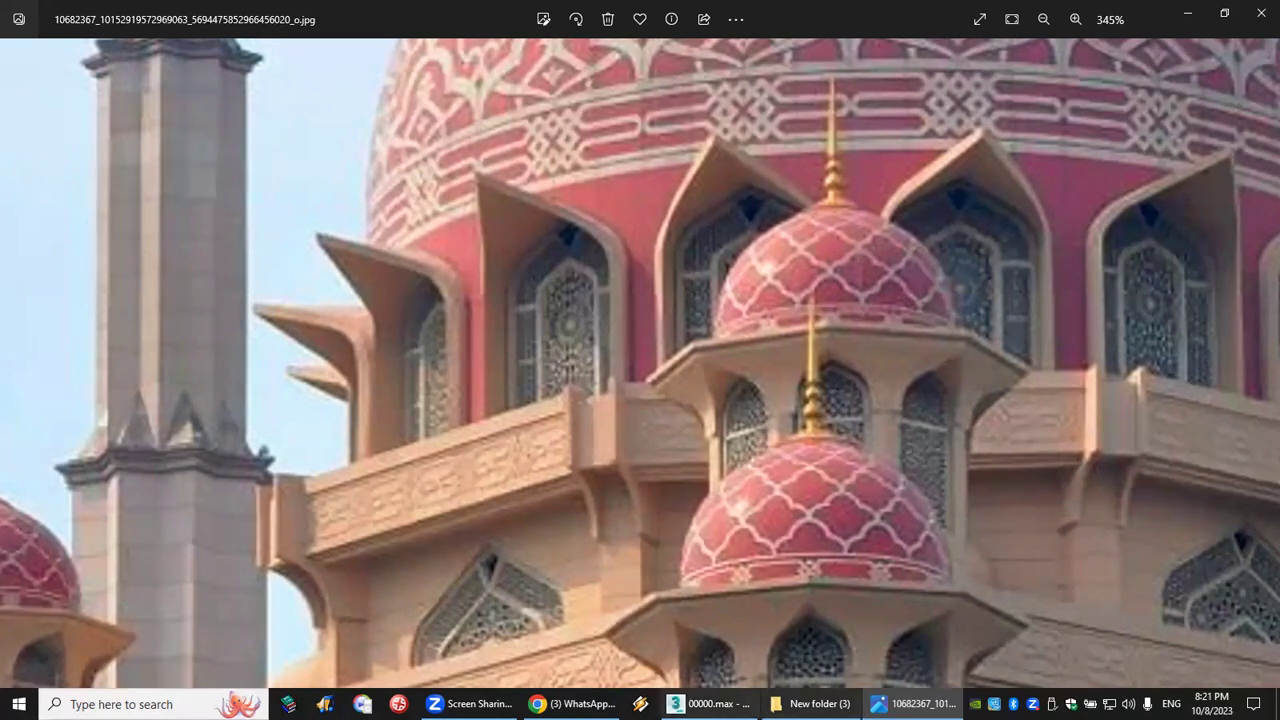
Step: Return to 3ds Max and reset it to an empty scene
click(710, 704)
click(17, 26)
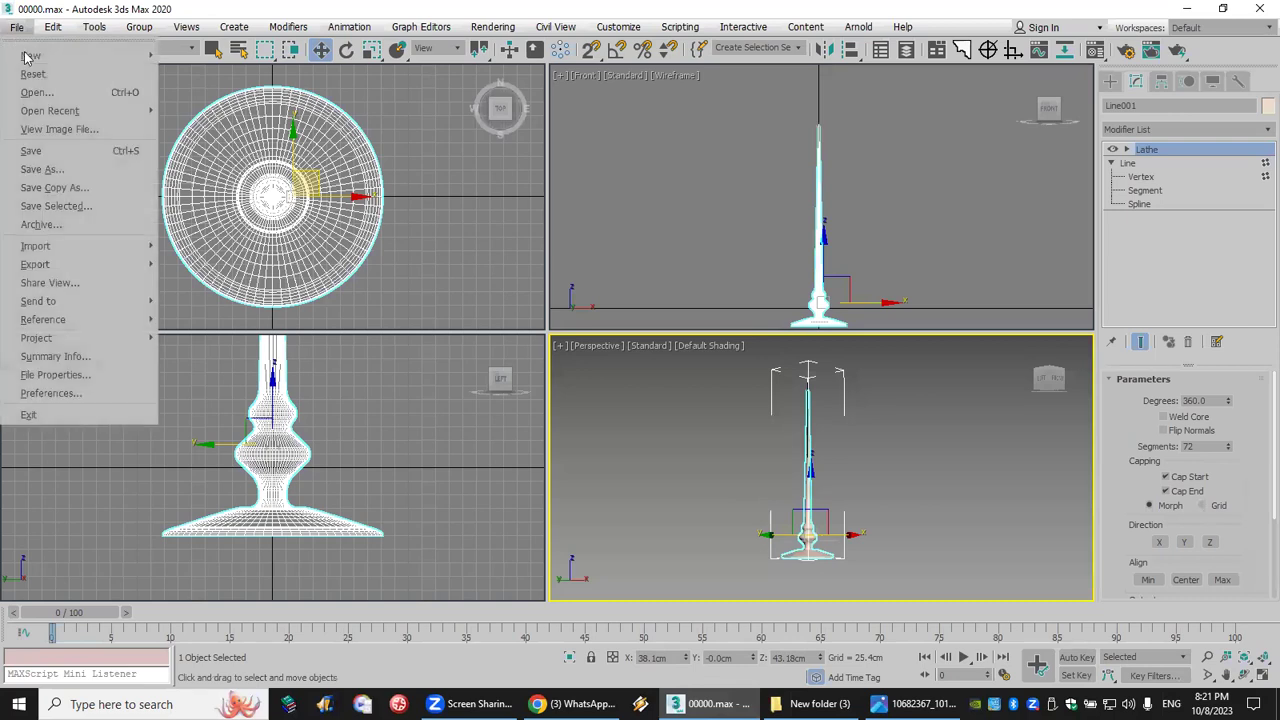
click(40, 75)
click(583, 378)
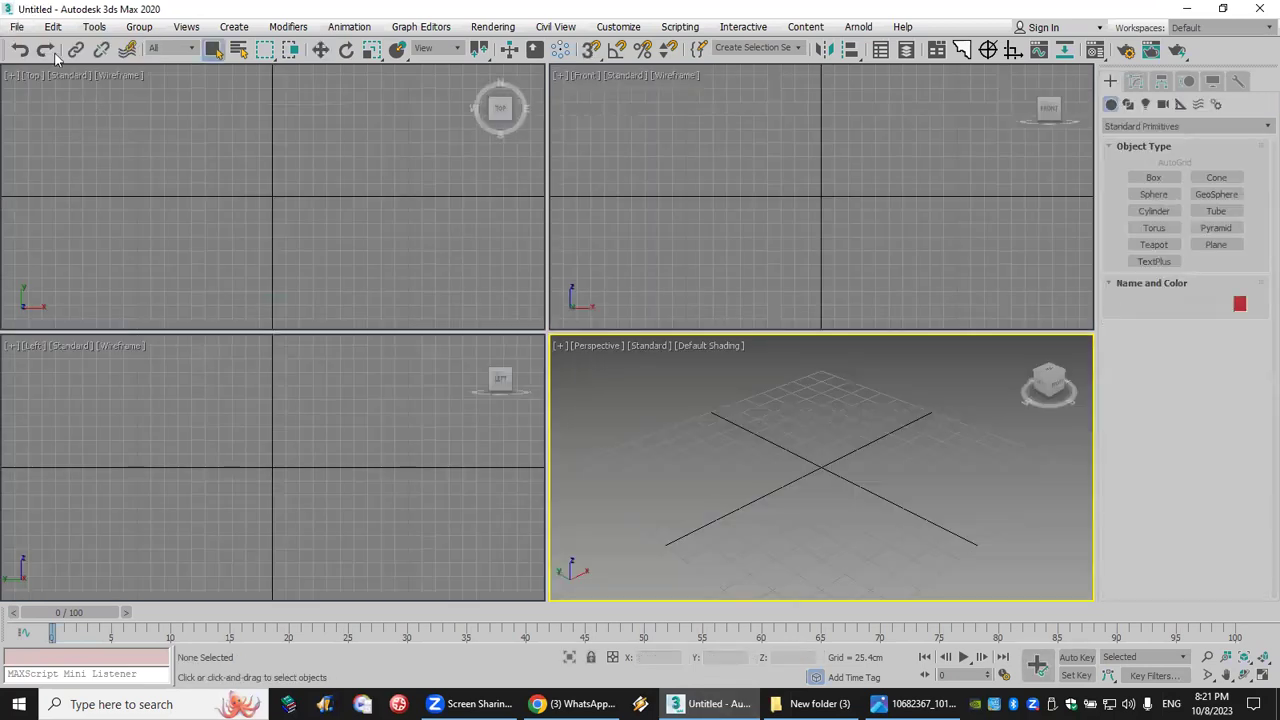
click(17, 26)
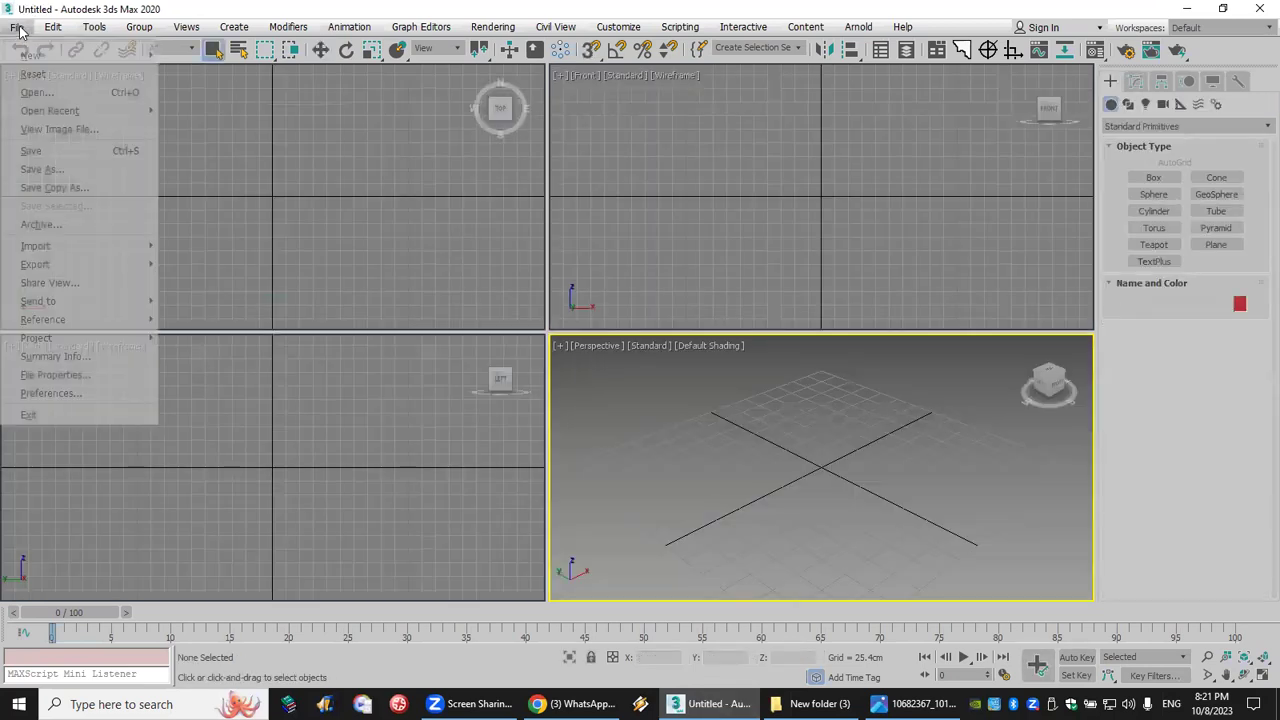
click(86, 93)
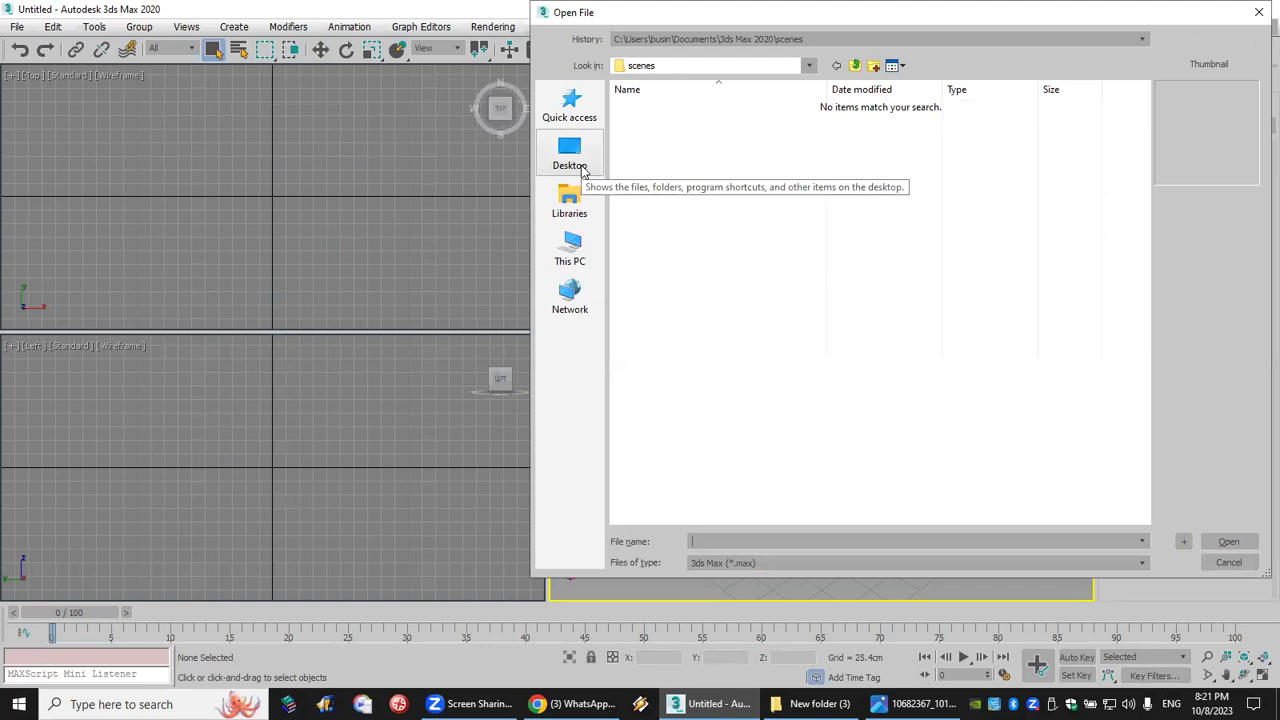
click(1222, 561)
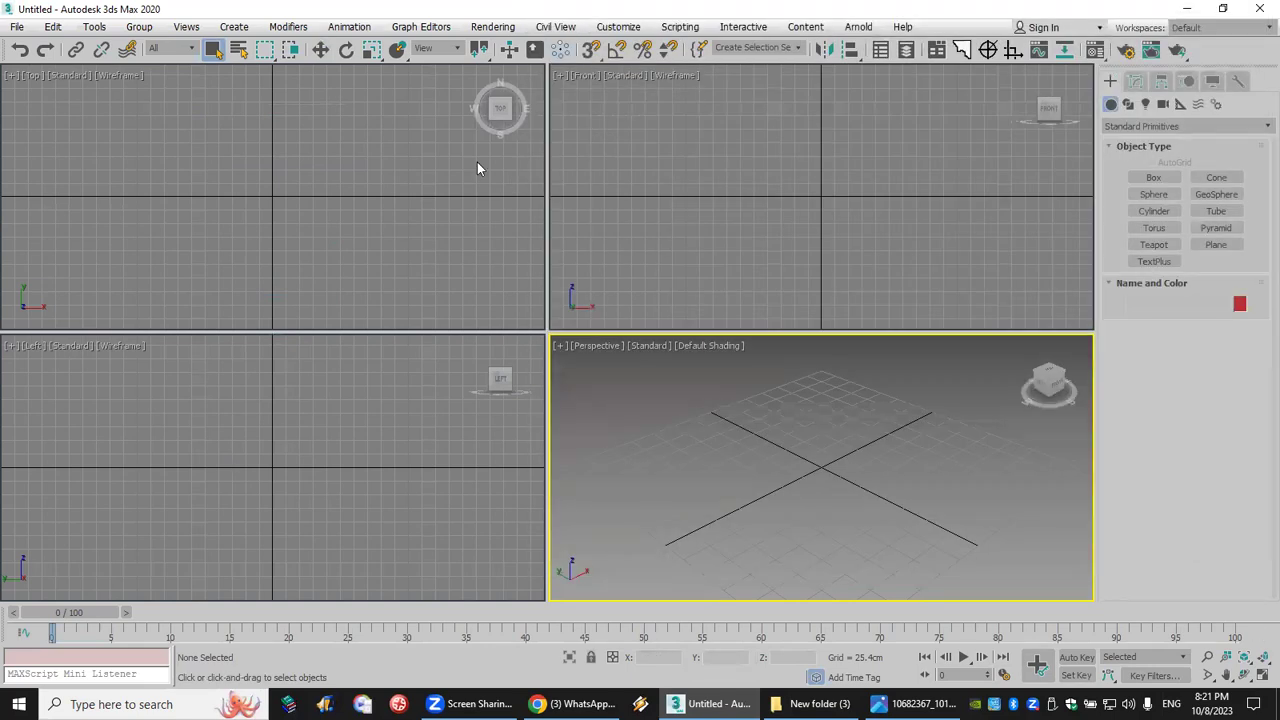
click(17, 27)
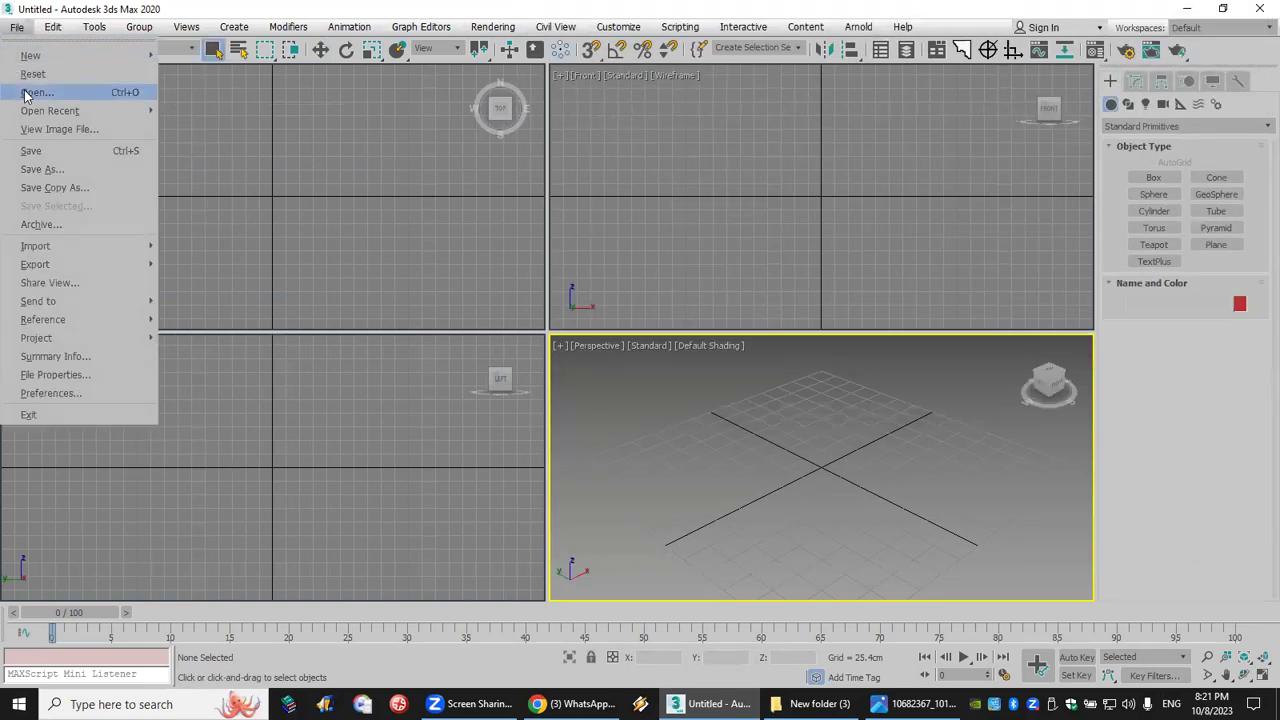
click(320, 141)
key(ctrl+o)
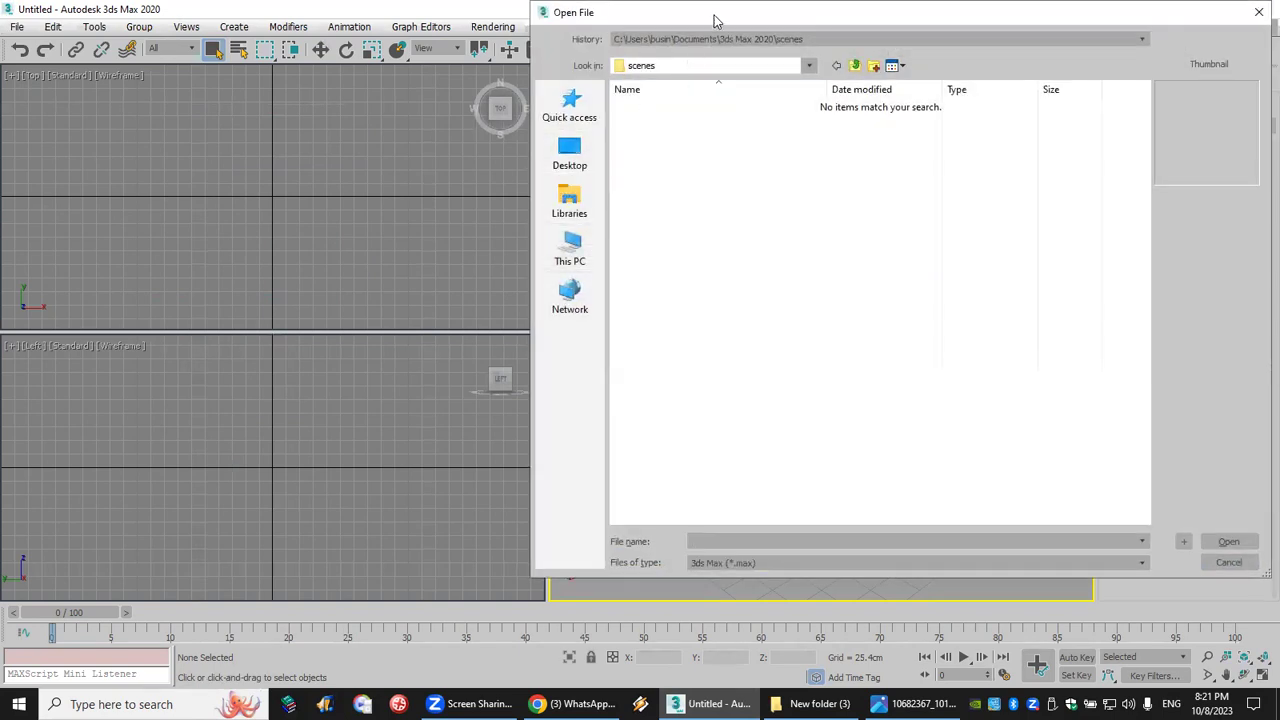
drag(712, 20, 558, 40)
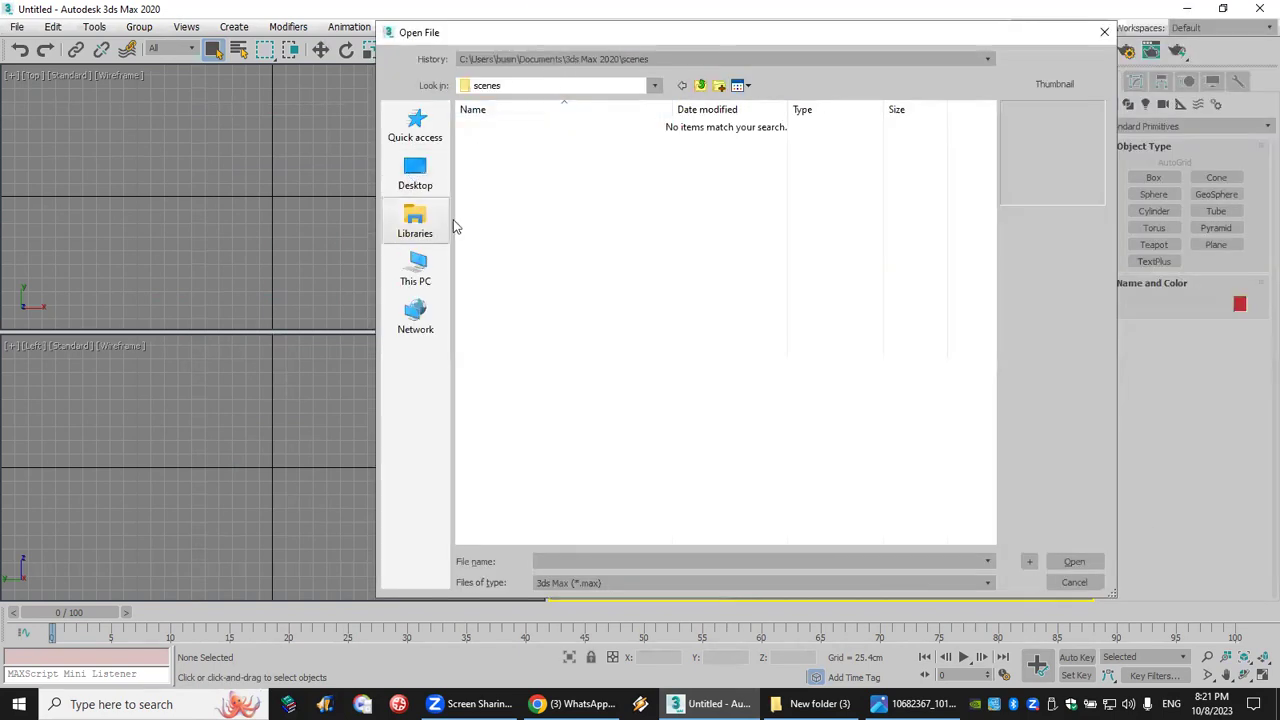
click(416, 272)
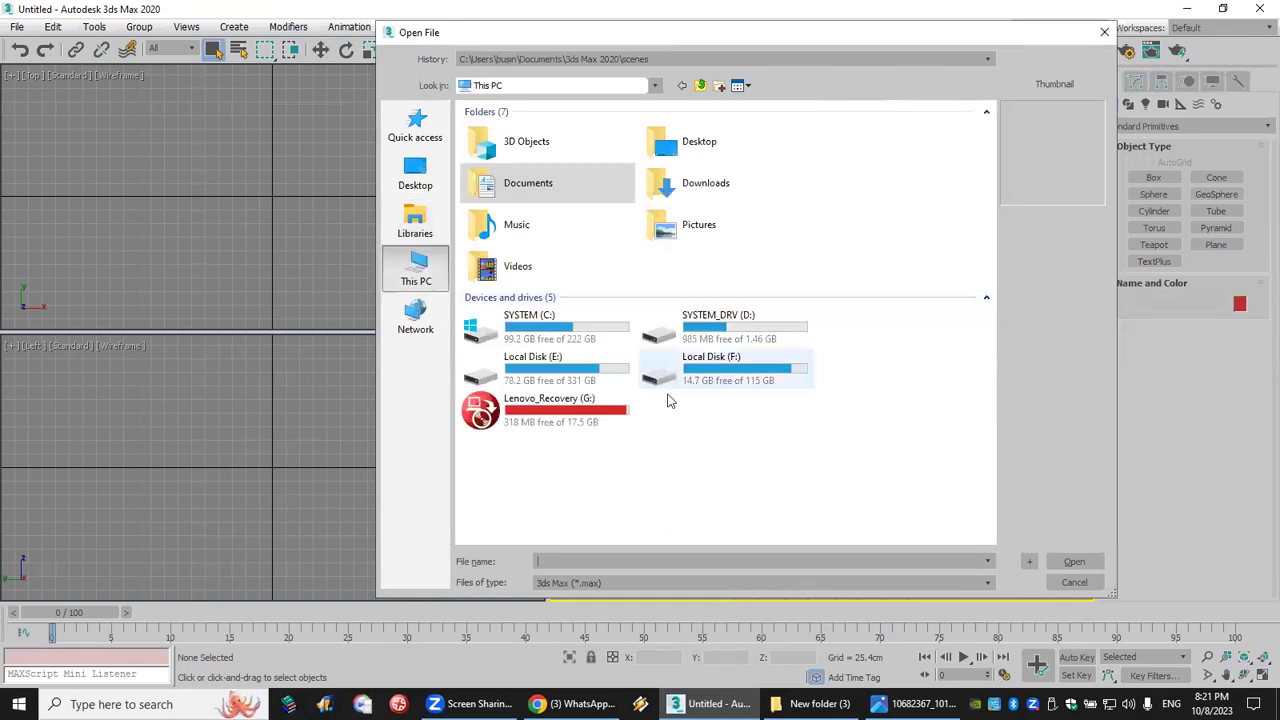
click(743, 381)
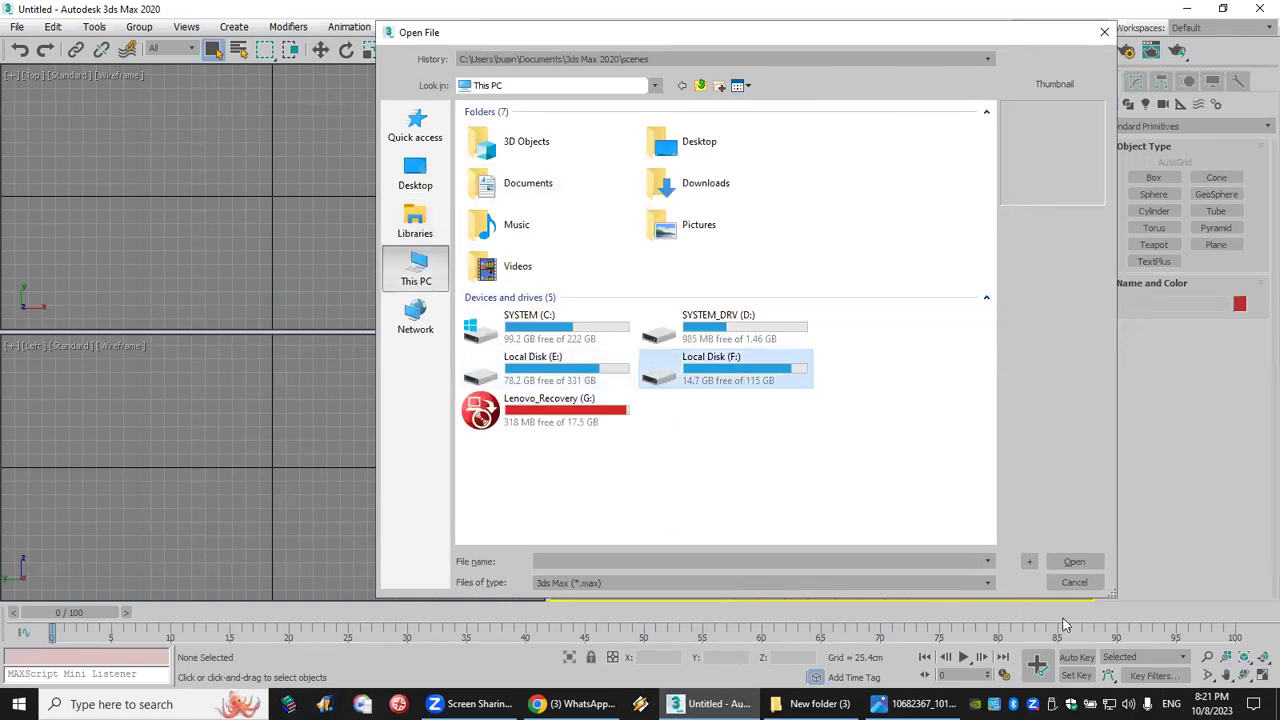
click(1078, 586)
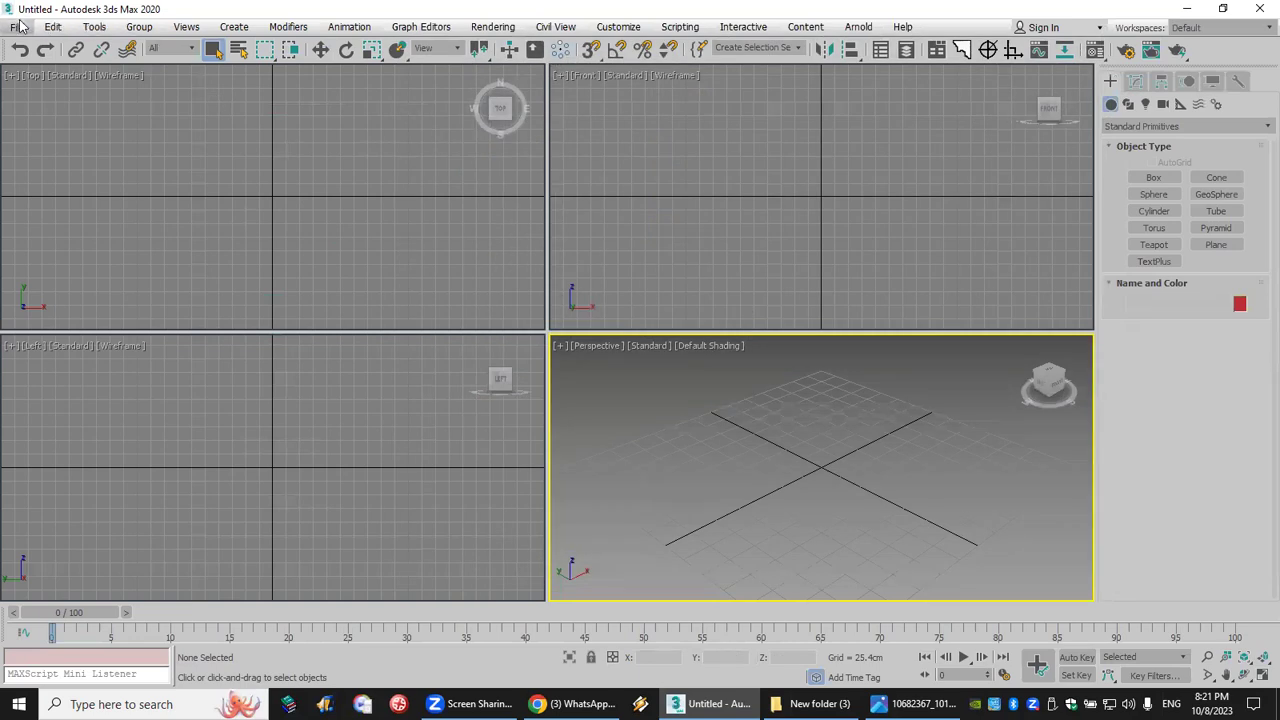
Step: Browse for a scene to open in the Max Files folder inside the Desktop's MAX folder
click(20, 28)
click(40, 92)
click(415, 172)
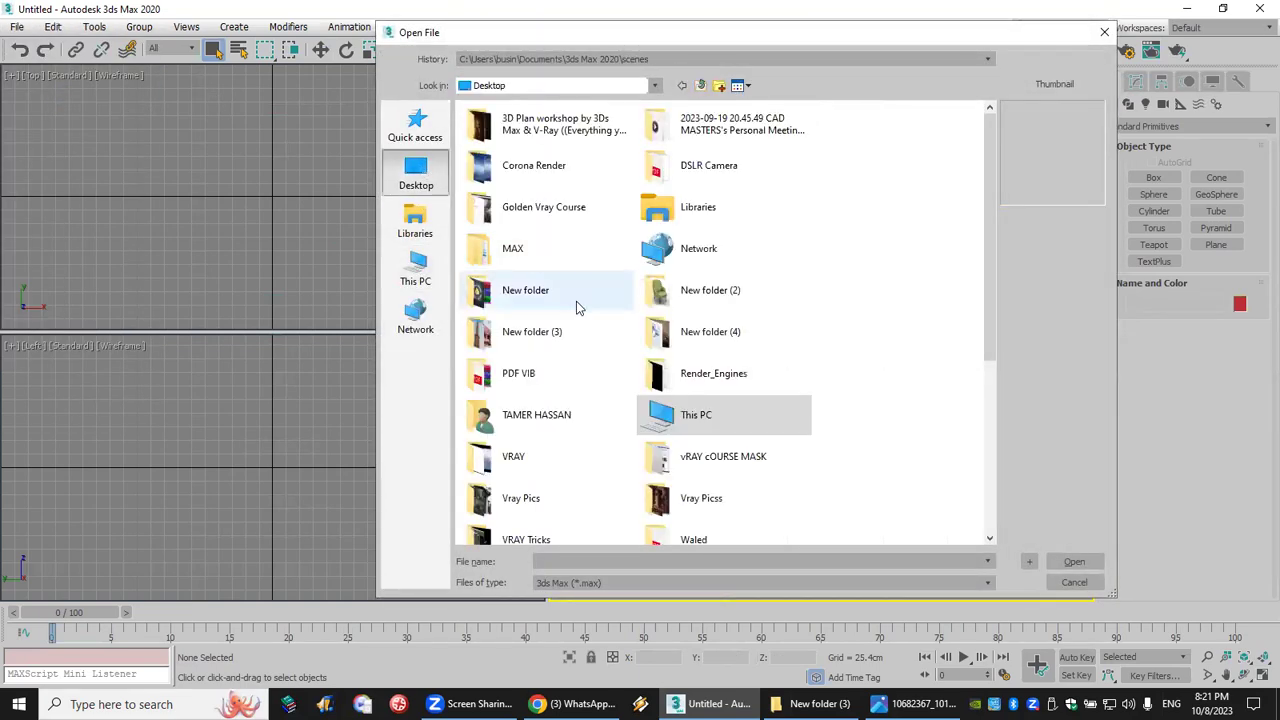
scroll(777, 449, down, 3)
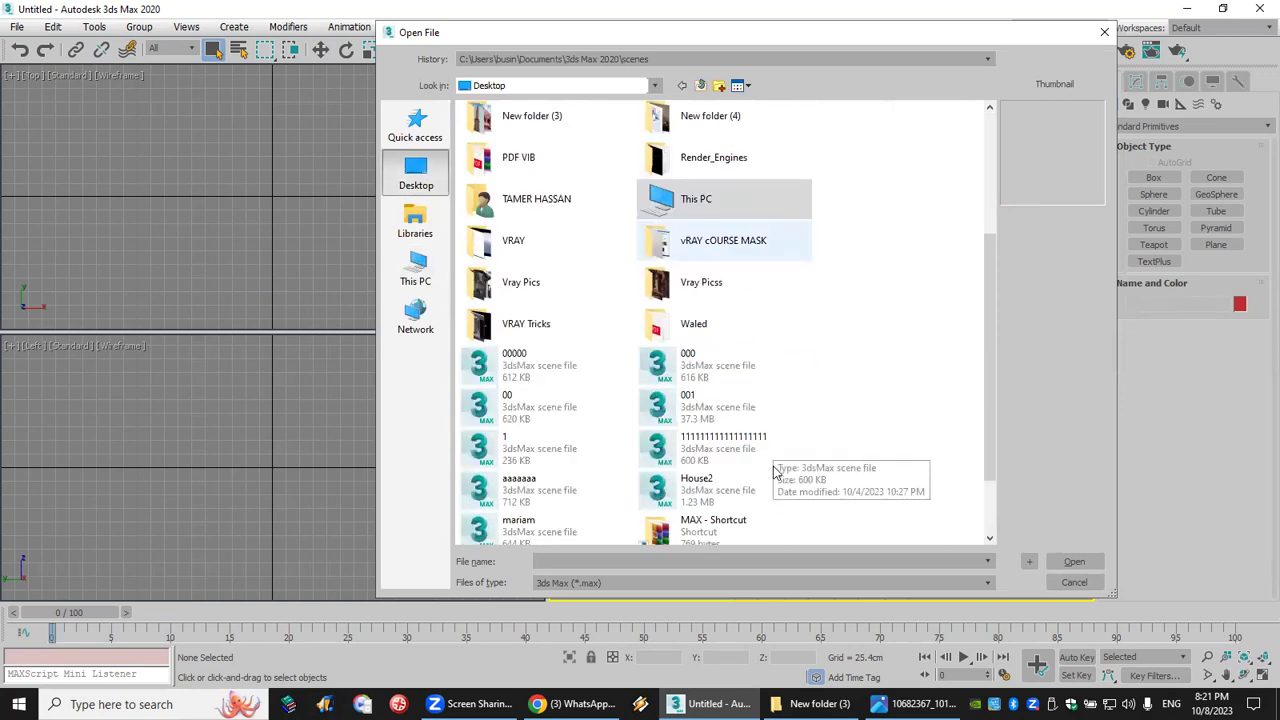
scroll(686, 452, down, 2)
double_click(686, 450)
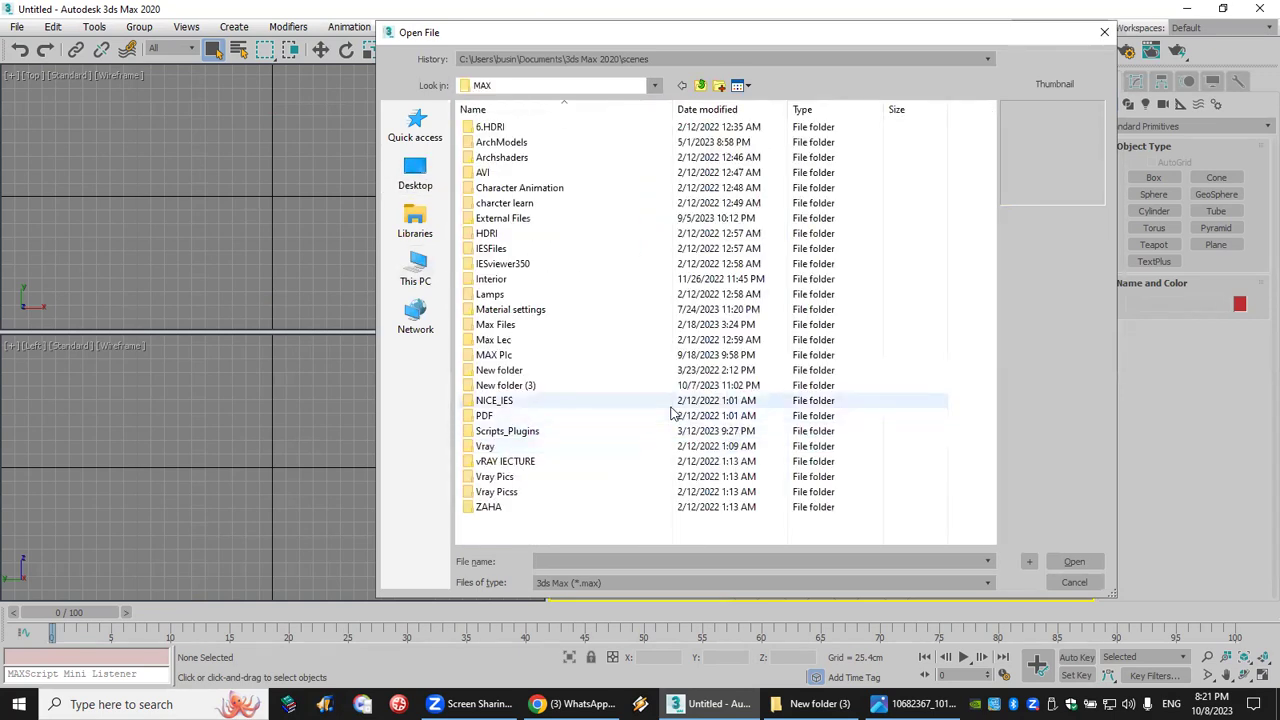
double_click(545, 325)
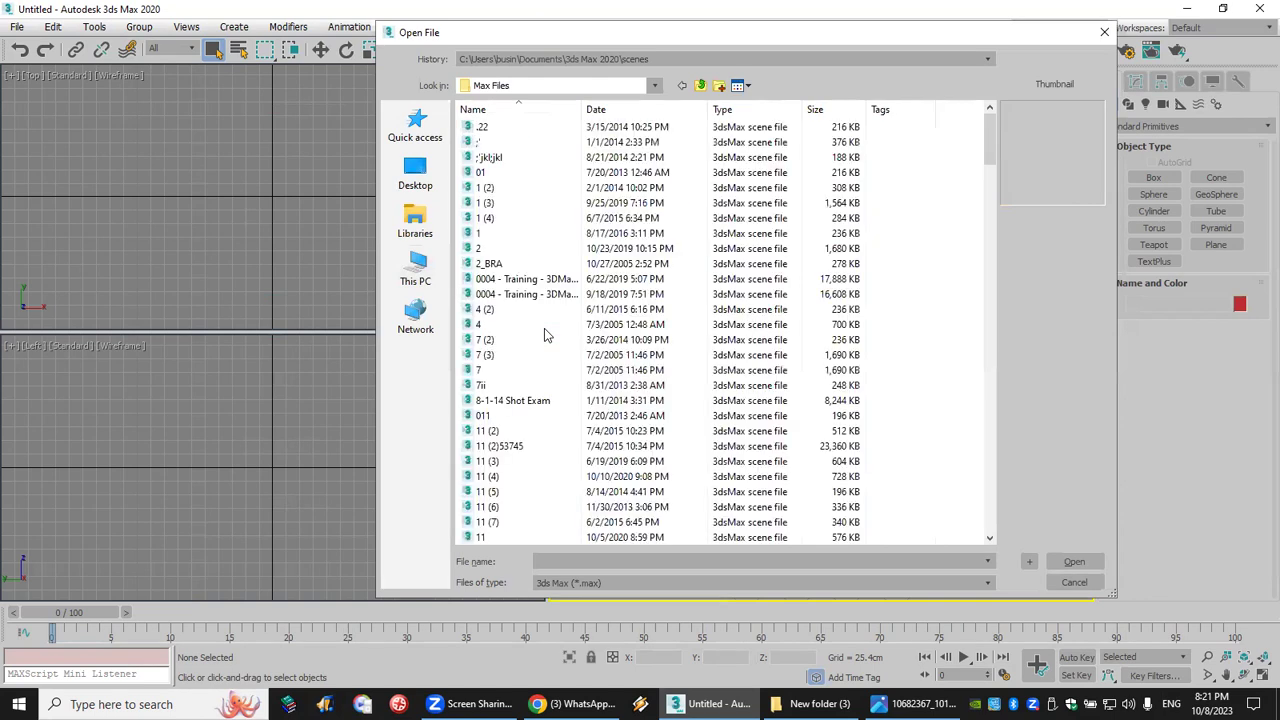
Step: Open the adam scene and dismiss the load dialogs and the Scene Converter without converting anything
click(483, 330)
text(adam)
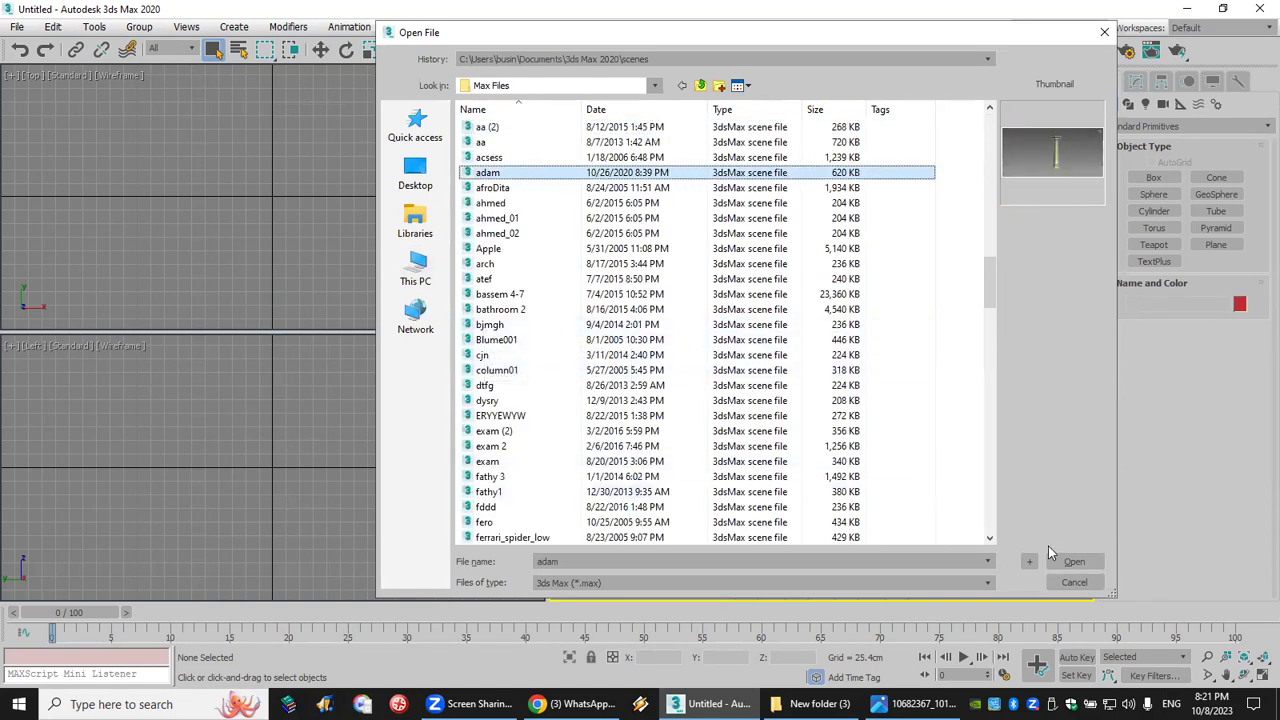
click(1074, 561)
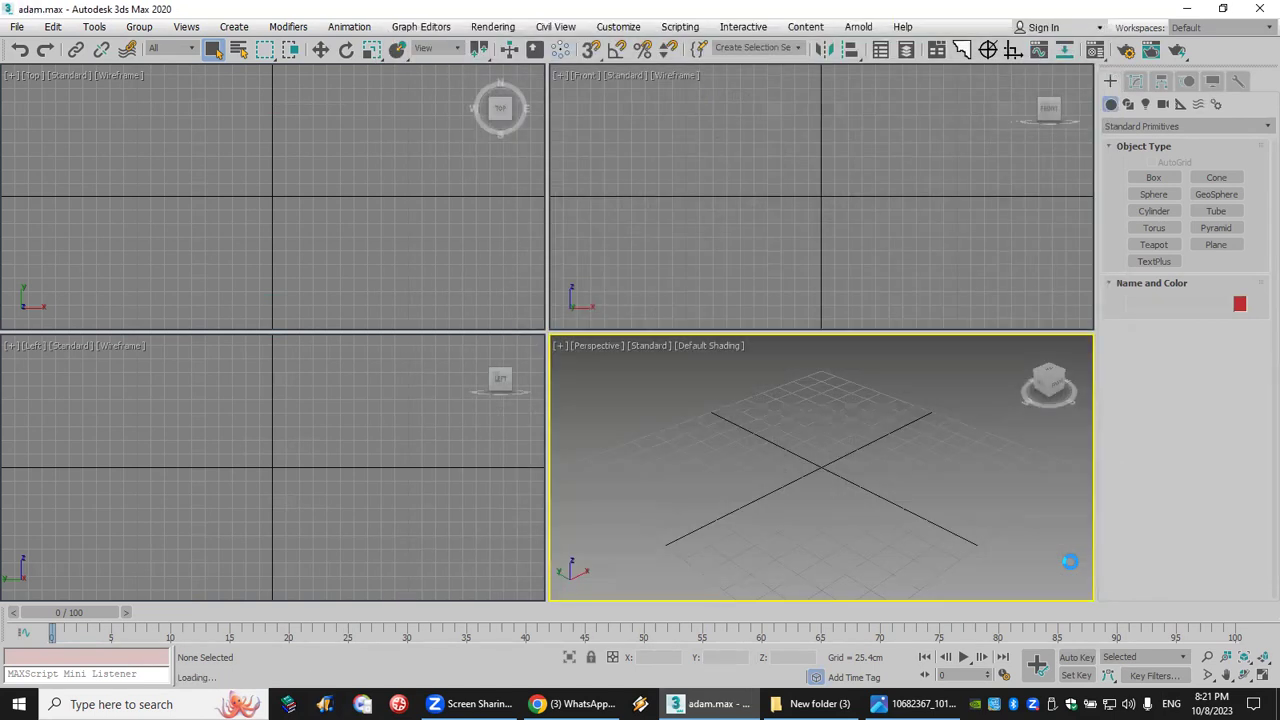
click(652, 475)
click(693, 398)
click(773, 386)
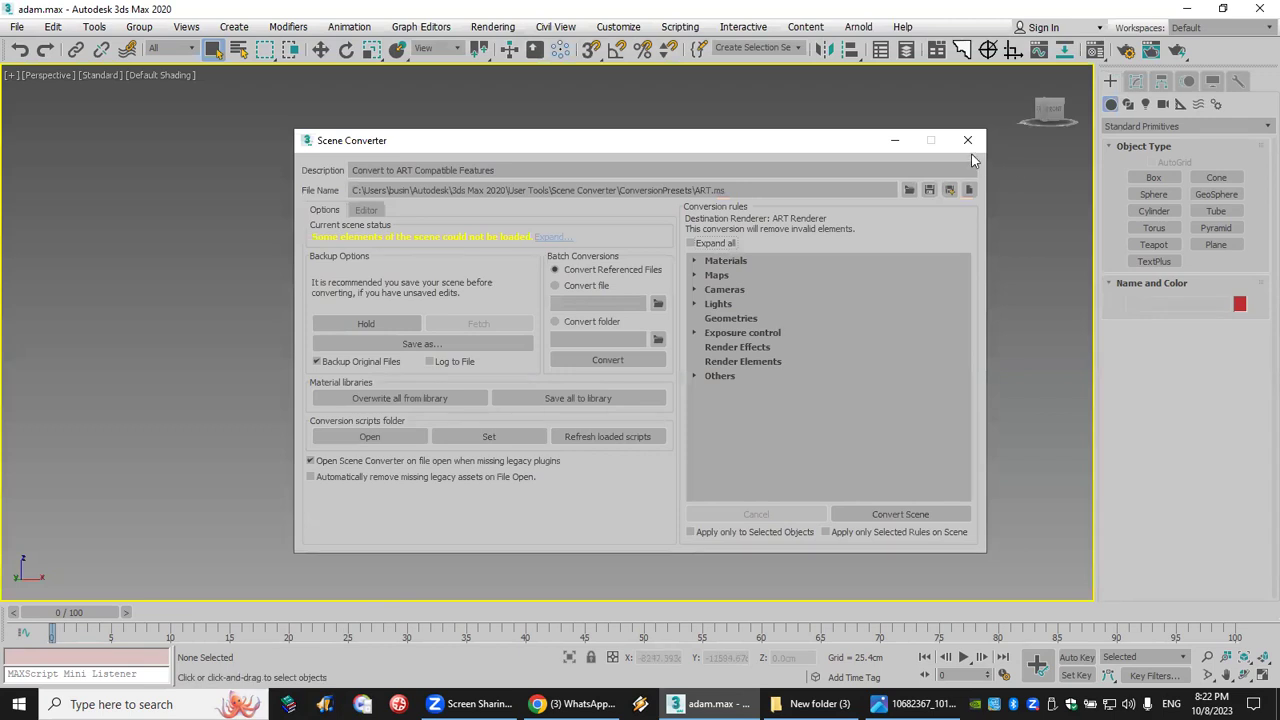
click(966, 149)
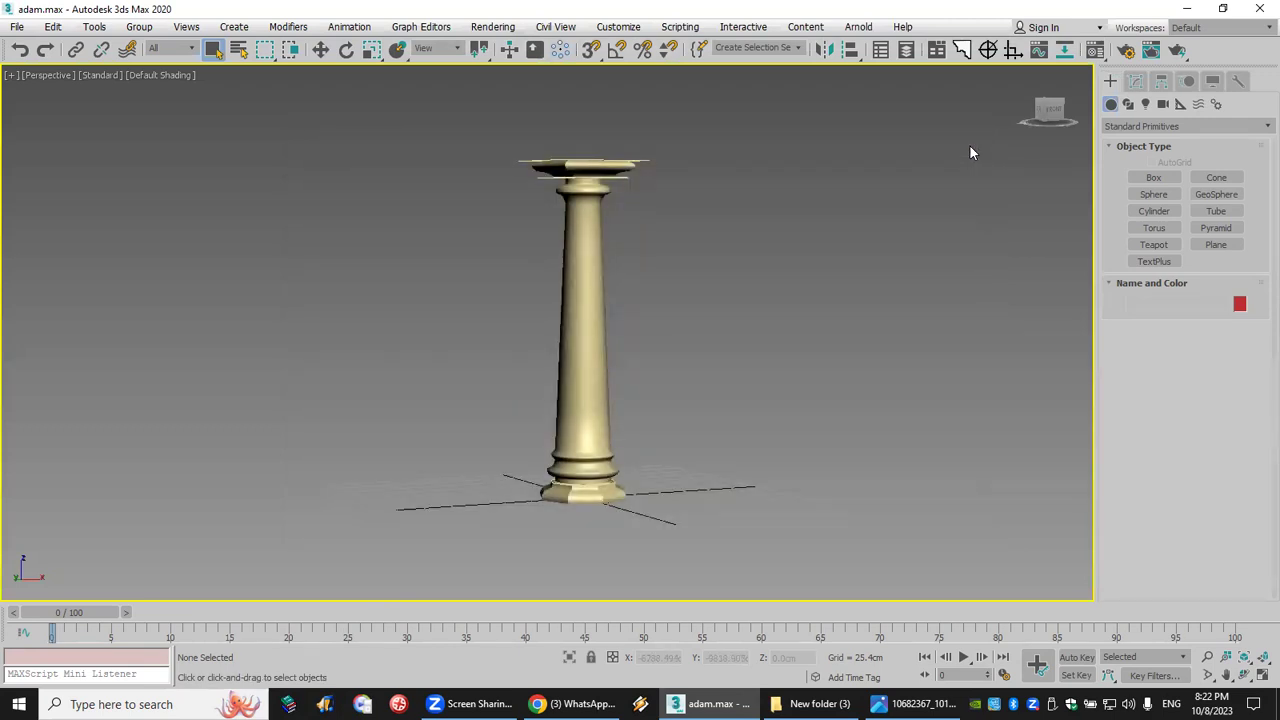
Step: Reset 3ds Max to an empty scene, discarding the opened column file
click(17, 26)
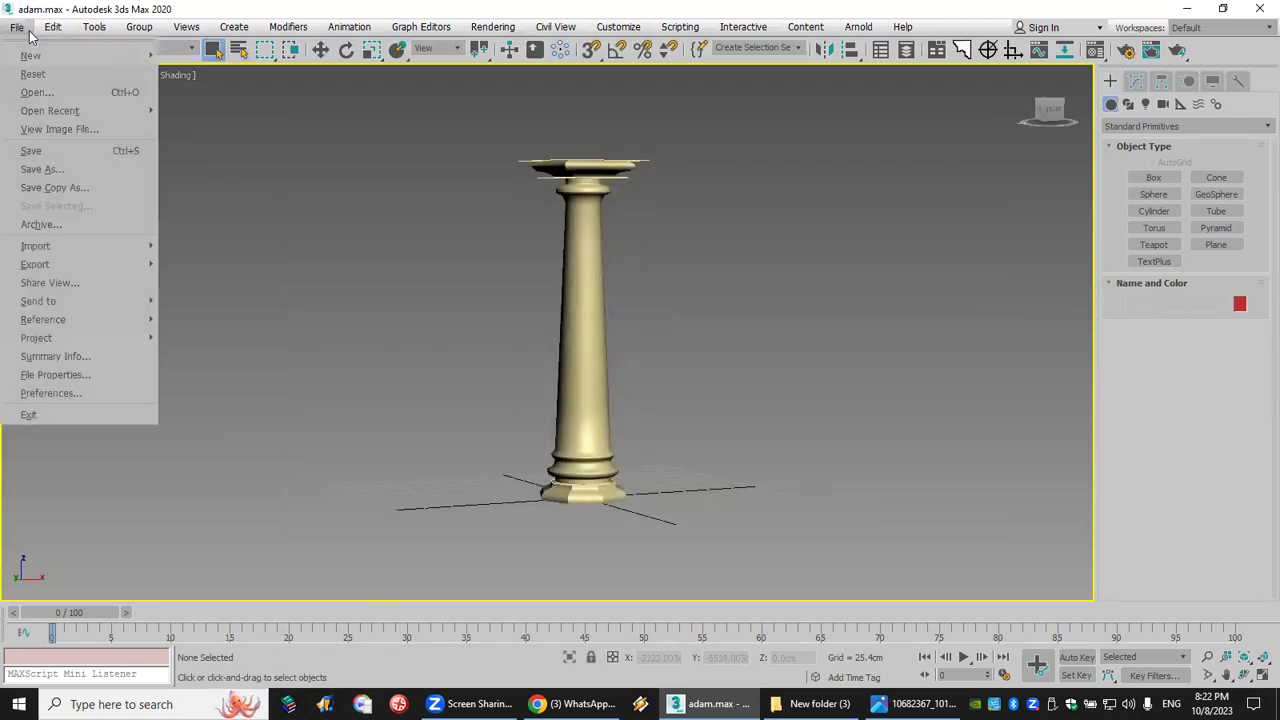
click(30, 74)
click(597, 379)
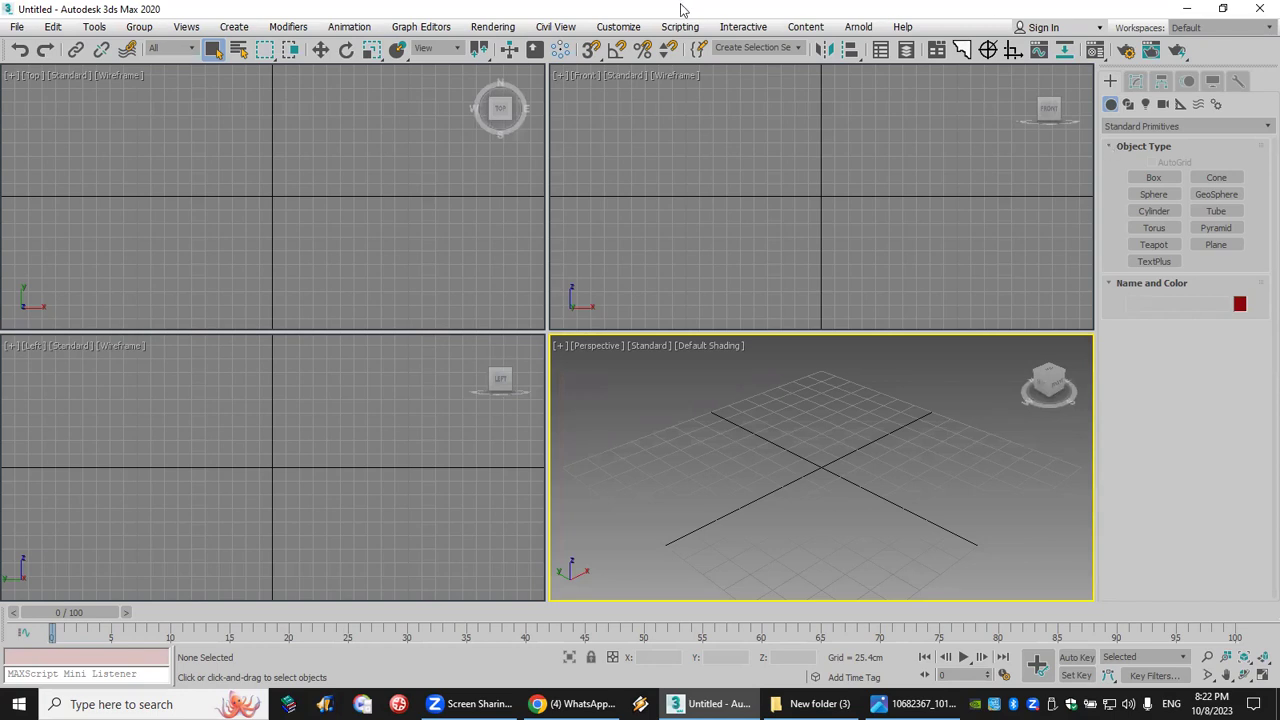
click(17, 27)
click(37, 77)
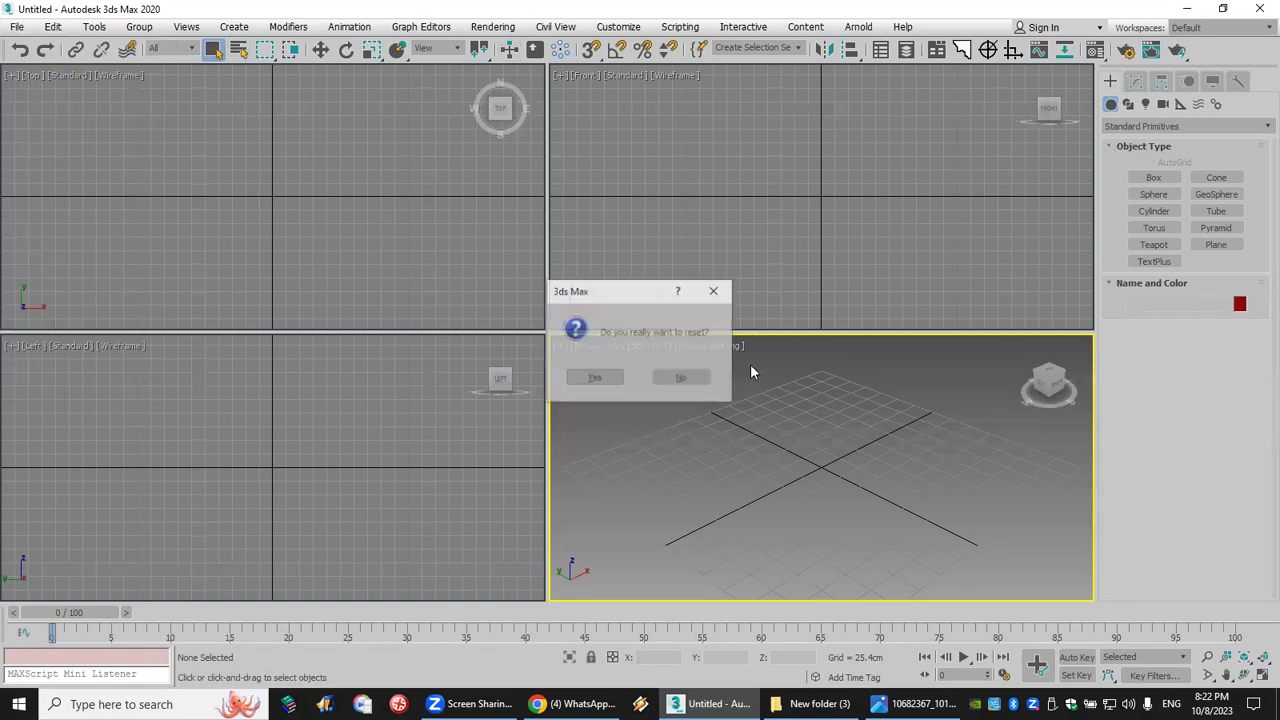
click(582, 380)
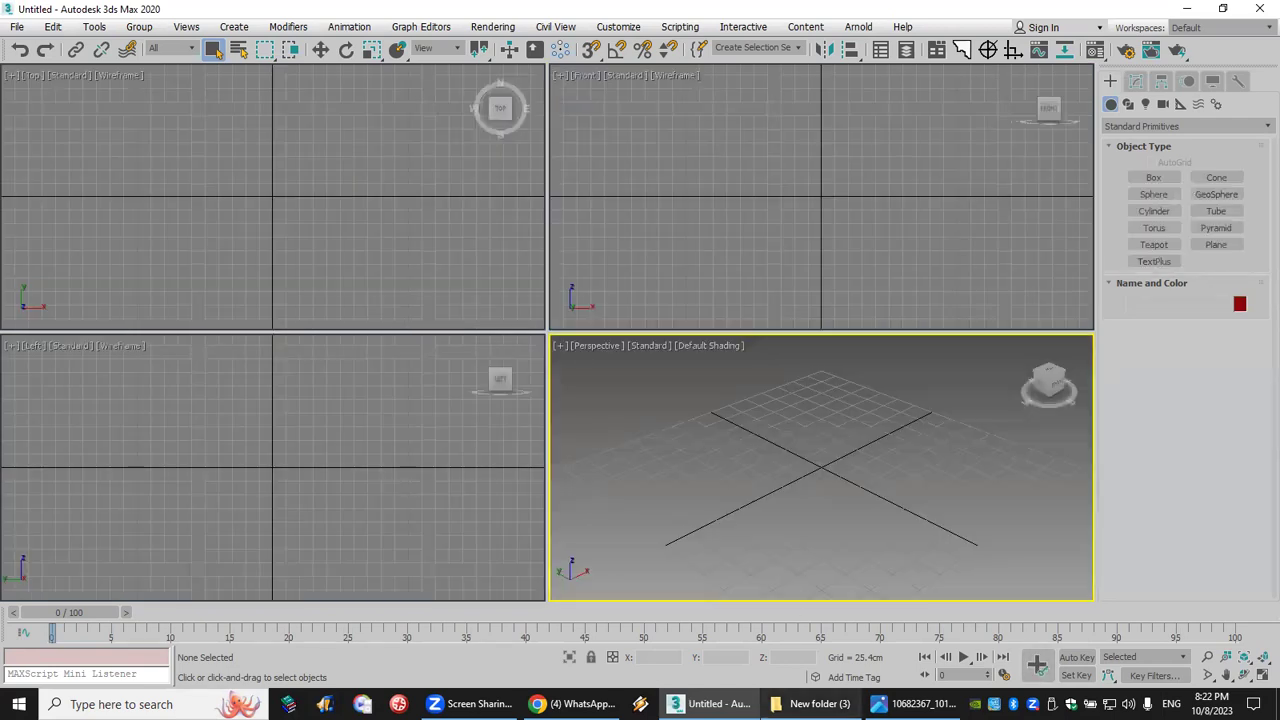
Step: Open the photo "06 putra mosque putrajaya pink mosque dome" from New folder (3) and examine the window hoods enlarged
click(812, 704)
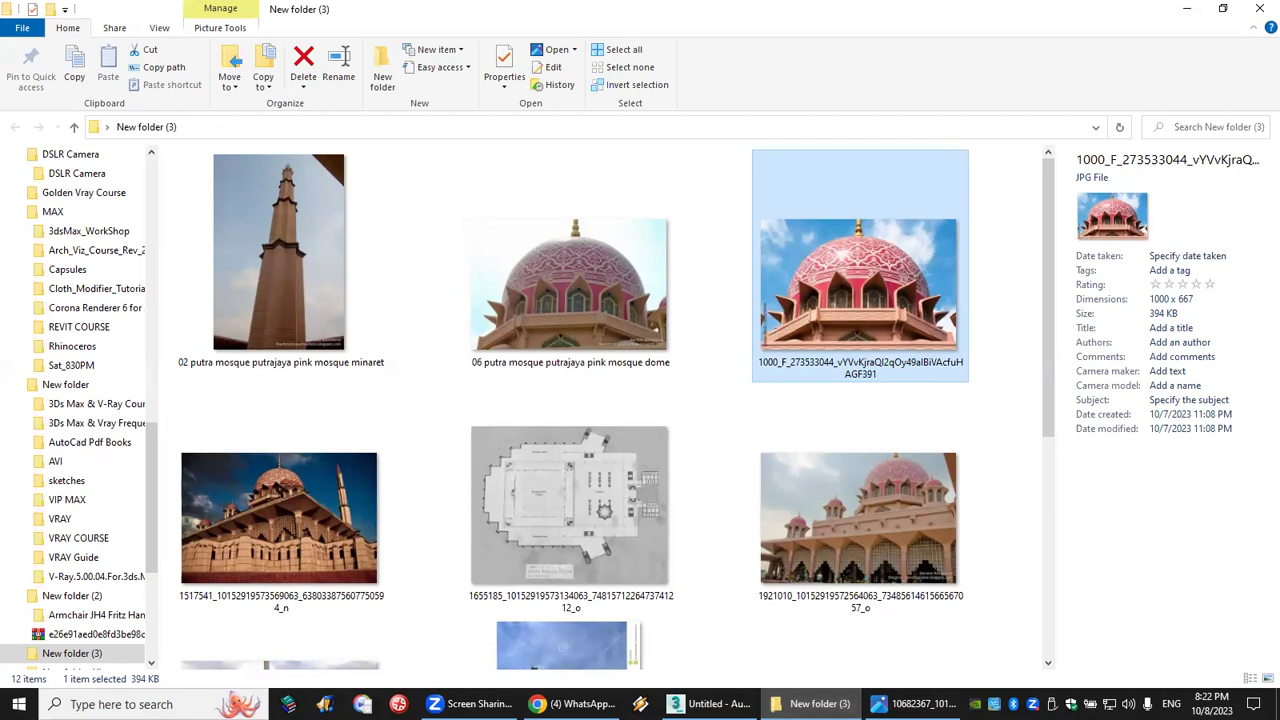
double_click(614, 279)
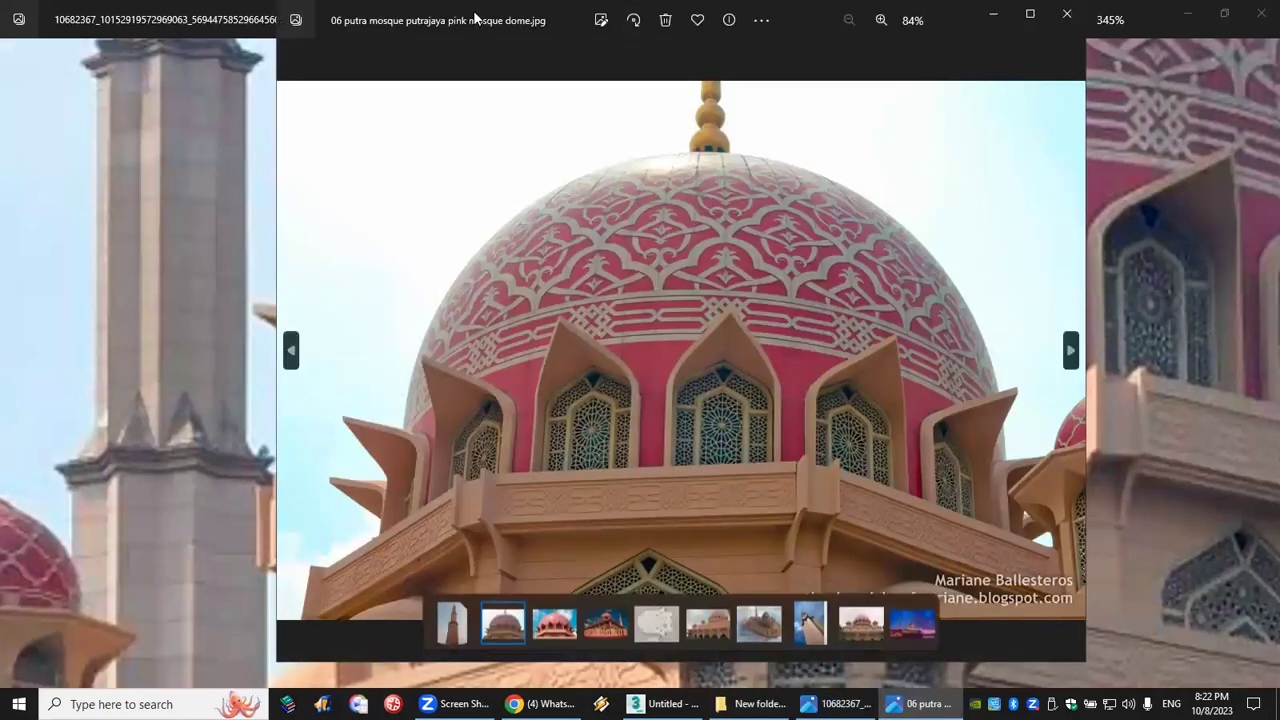
double_click(475, 17)
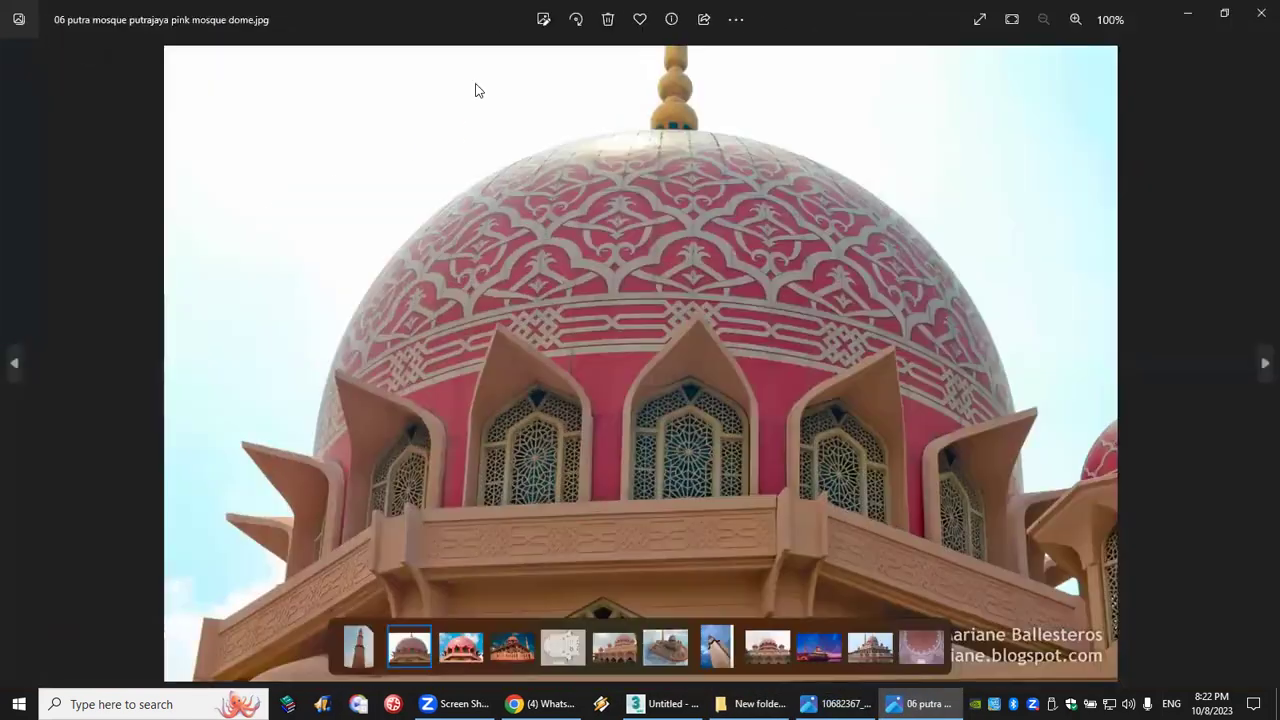
scroll(606, 465, up, 3)
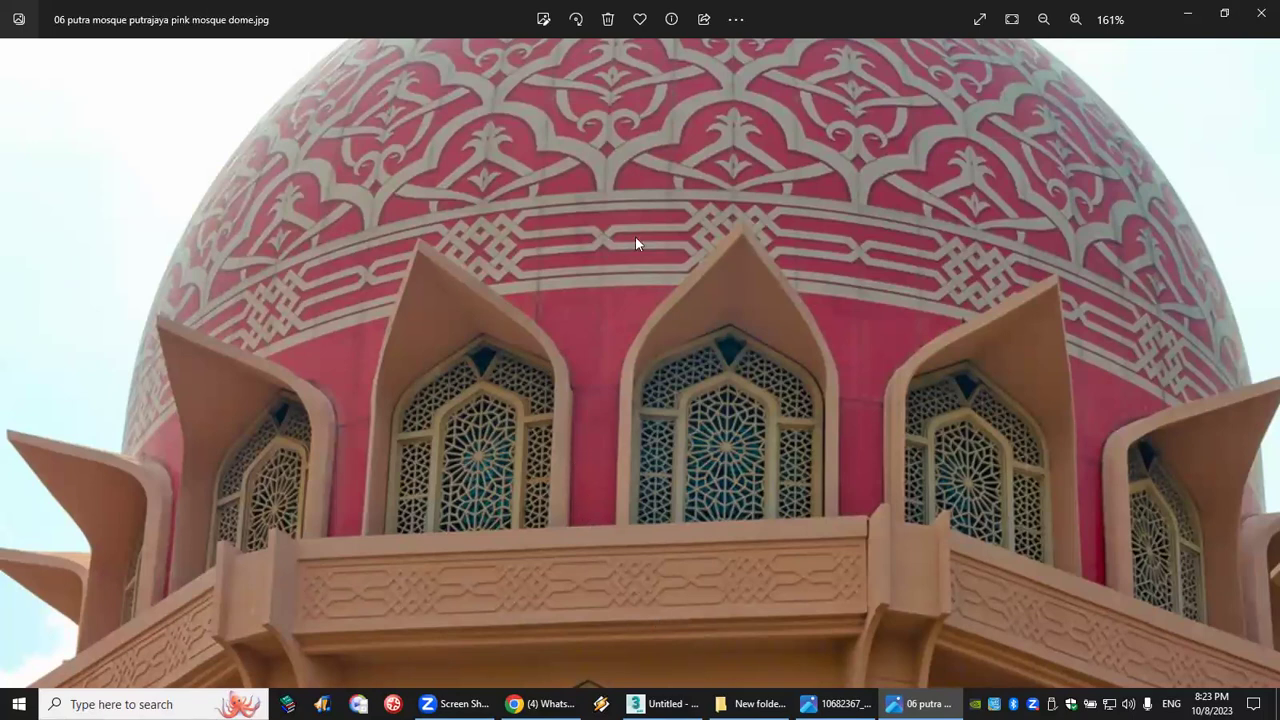
Step: Return to 3ds Max and draw an arc spline in the Front view, curving from the upper left down to the origin
key(alt+Tab)
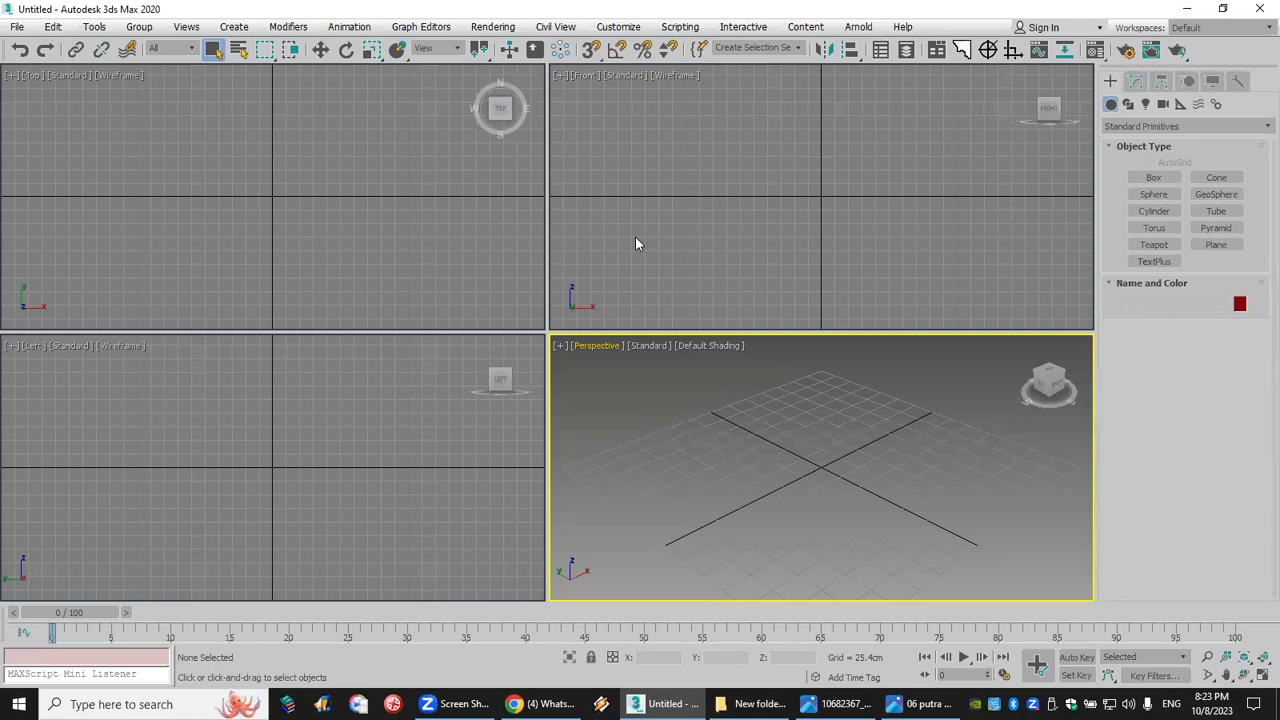
middle_drag(834, 111, 811, 186)
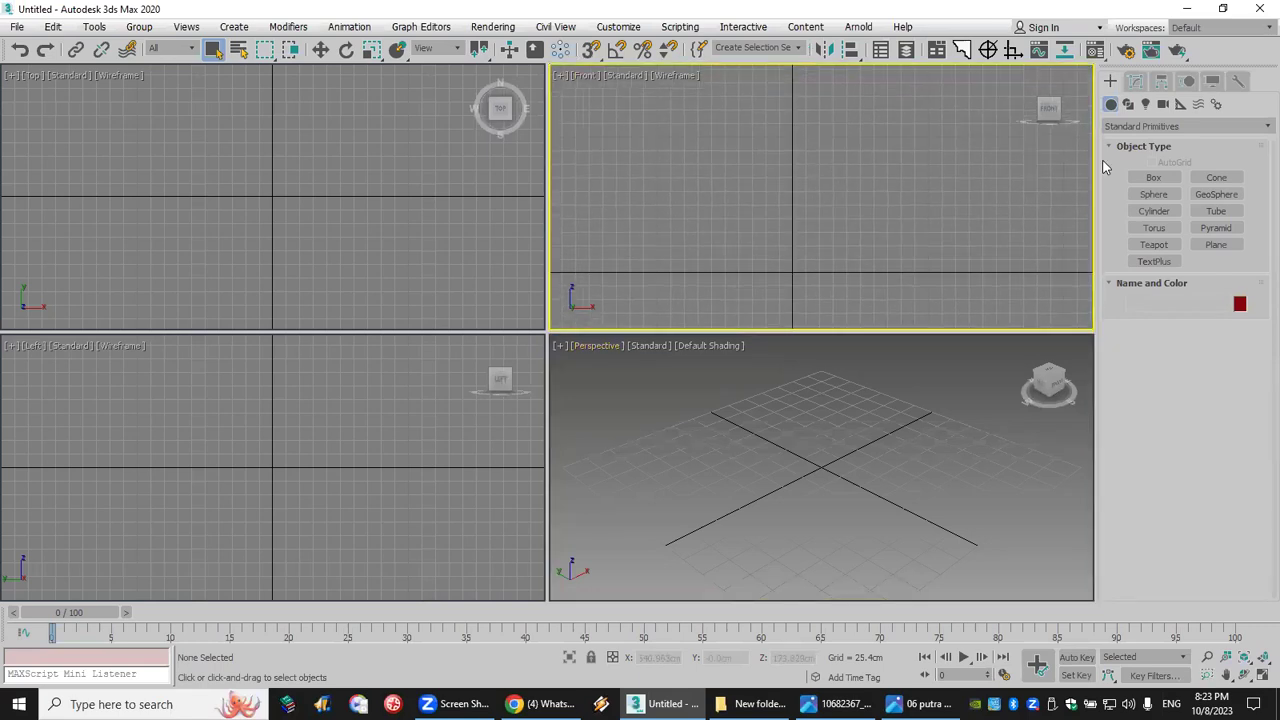
click(1128, 104)
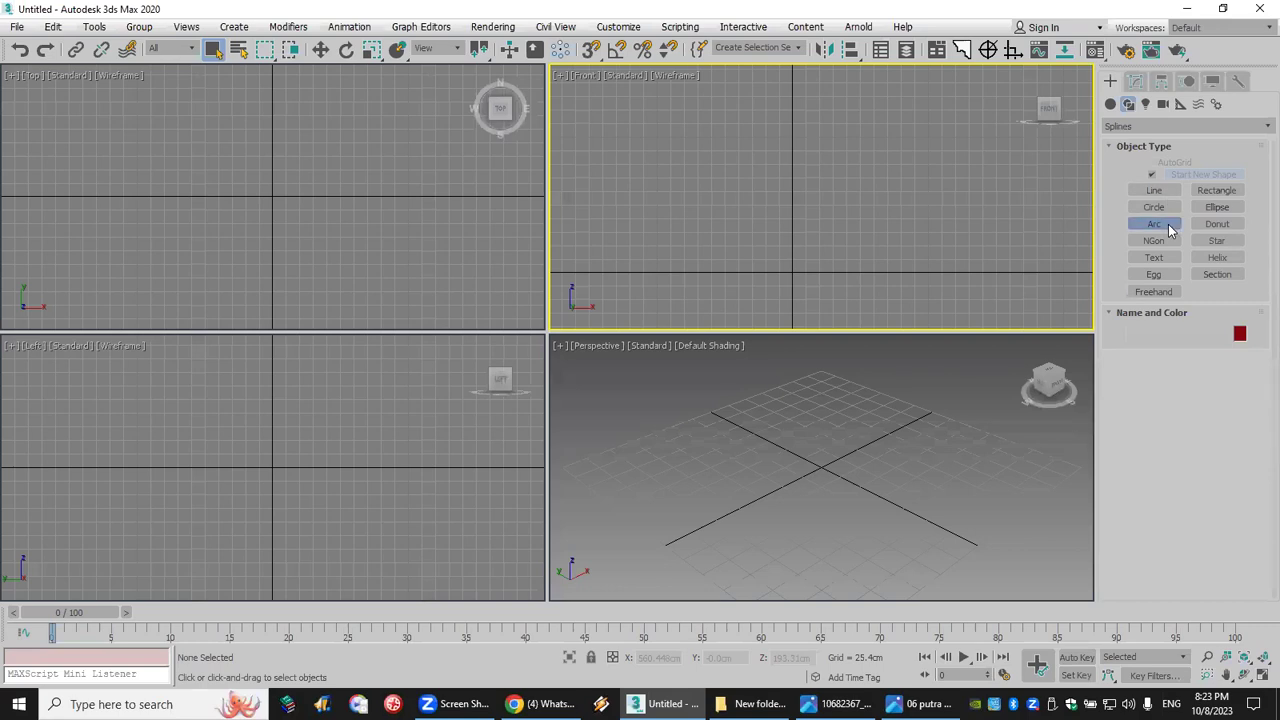
click(1168, 224)
drag(701, 89, 792, 271)
click(786, 230)
Step: Draw a rectangle about 289 cm long and 7.4 cm wide beside the arc in the Front view and copy it once along X
scroll(924, 264, up, 3)
click(1216, 190)
drag(807, 72, 805, 290)
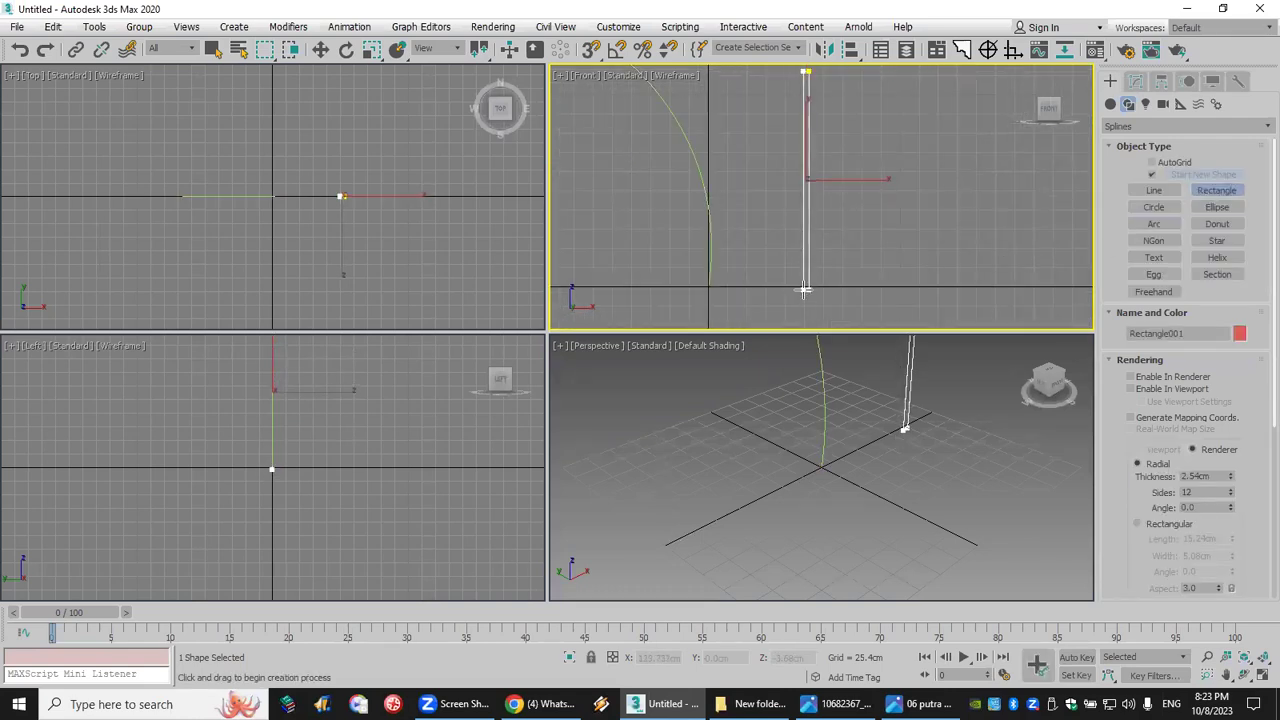
click(320, 49)
shift+drag(857, 178, 917, 178)
click(645, 418)
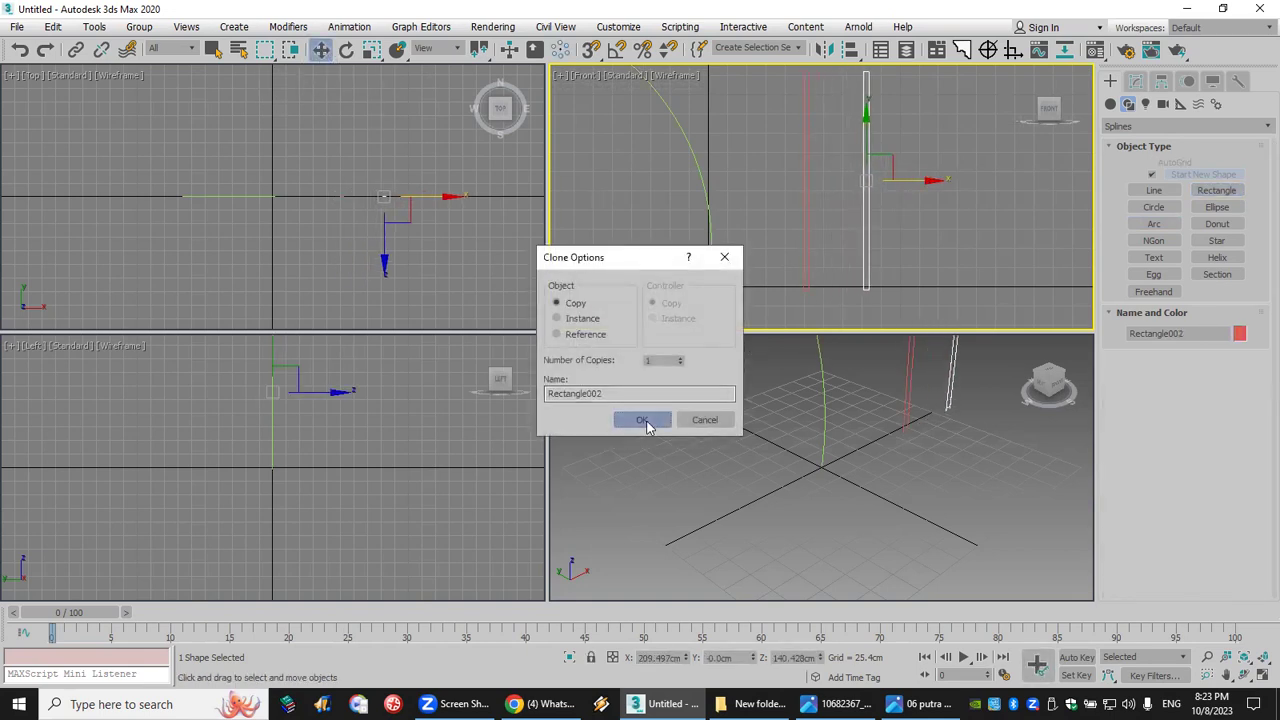
Step: Switch to the dome photo and study the curved outline of an arched window hood
click(920, 704)
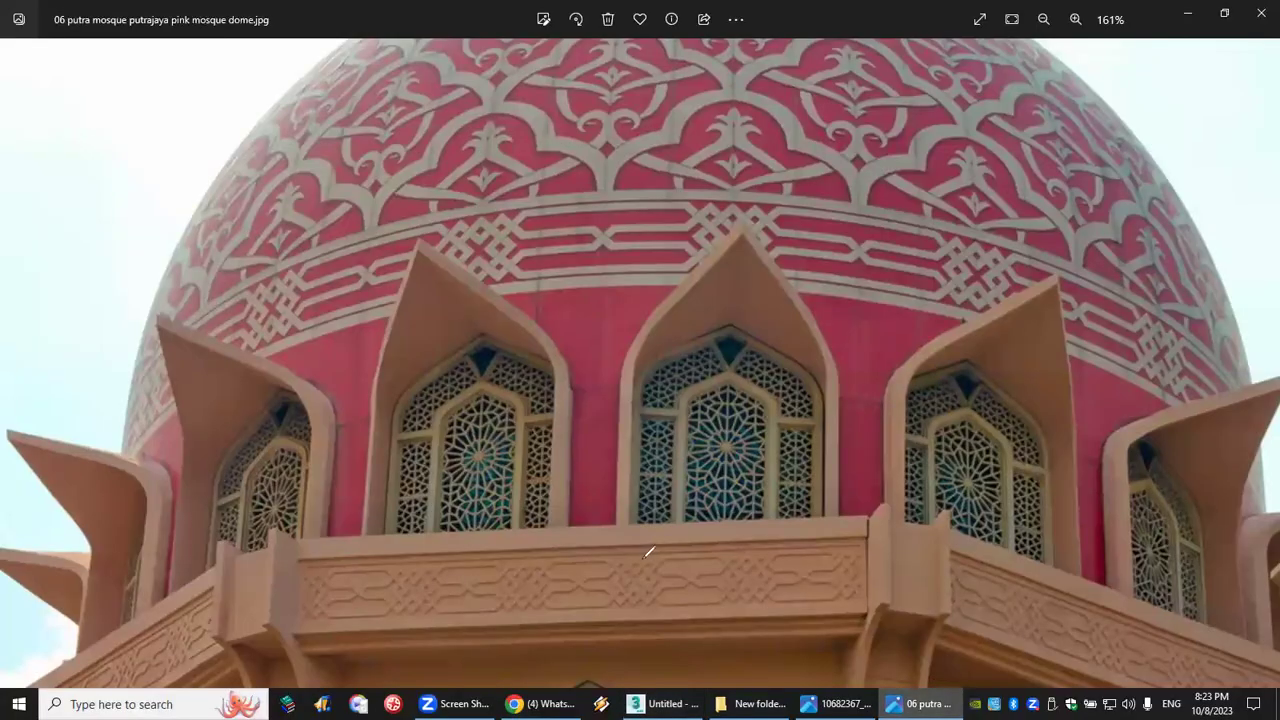
mouse_move(557, 517)
mouse_down()
mouse_move(578, 426)
mouse_move(556, 349)
mouse_move(524, 299)
mouse_move(424, 251)
mouse_move(484, 330)
mouse_up()
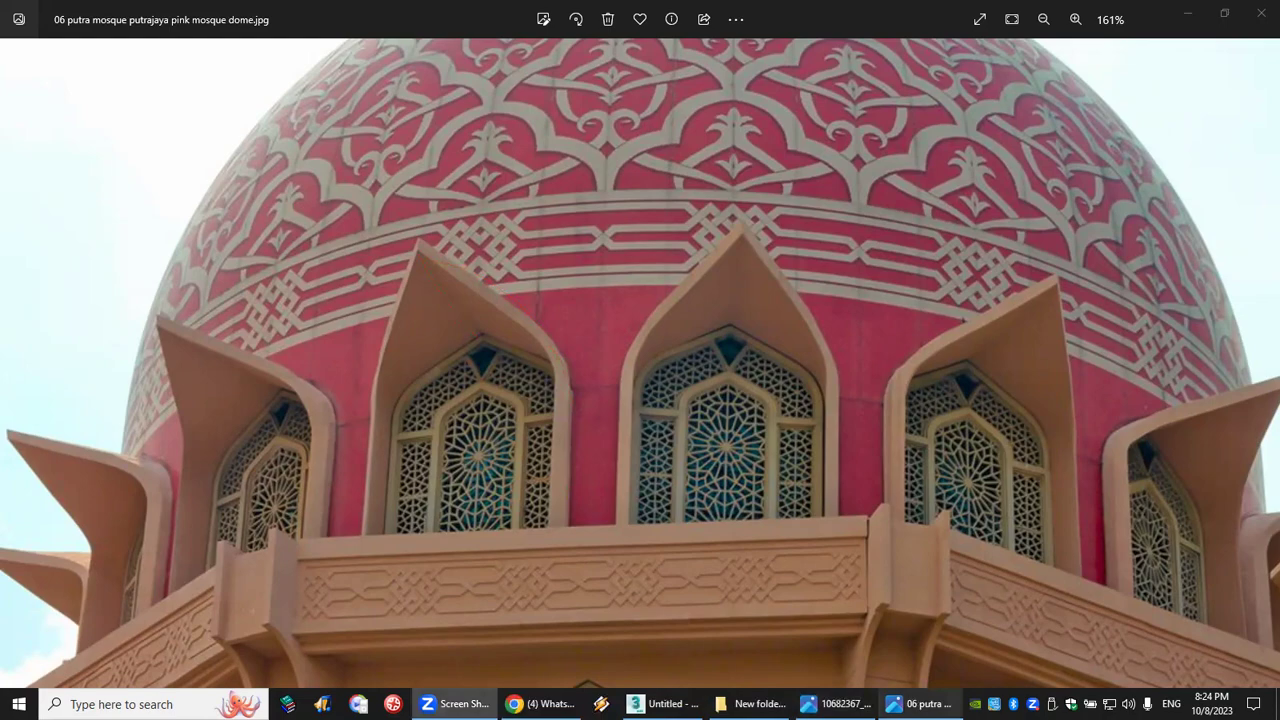
Step: Return to 3ds Max and greatly shorten the copied rectangle by reducing its Length parameter
key(alt+Tab)
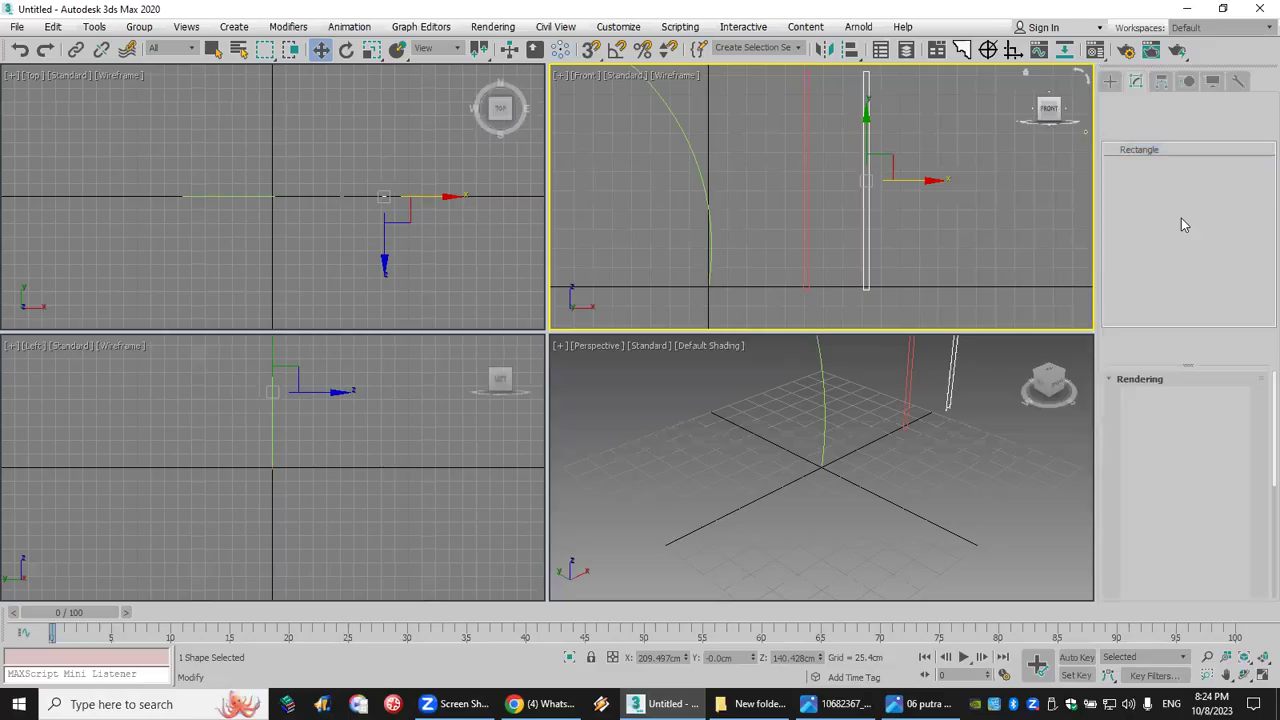
click(1142, 380)
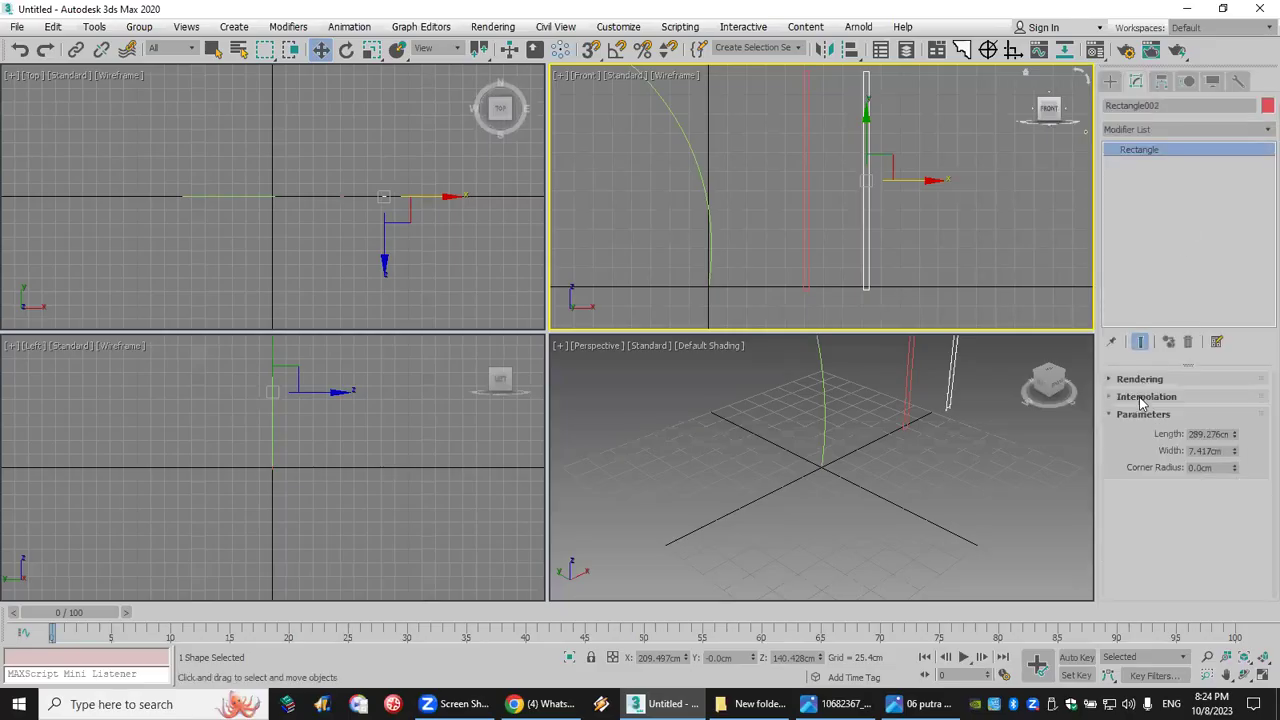
drag(1235, 434, 1239, 505)
Step: Move only the tall rectangle's pivot down to its bottom end, leave pivot editing and clear the selection
click(1161, 81)
click(1185, 191)
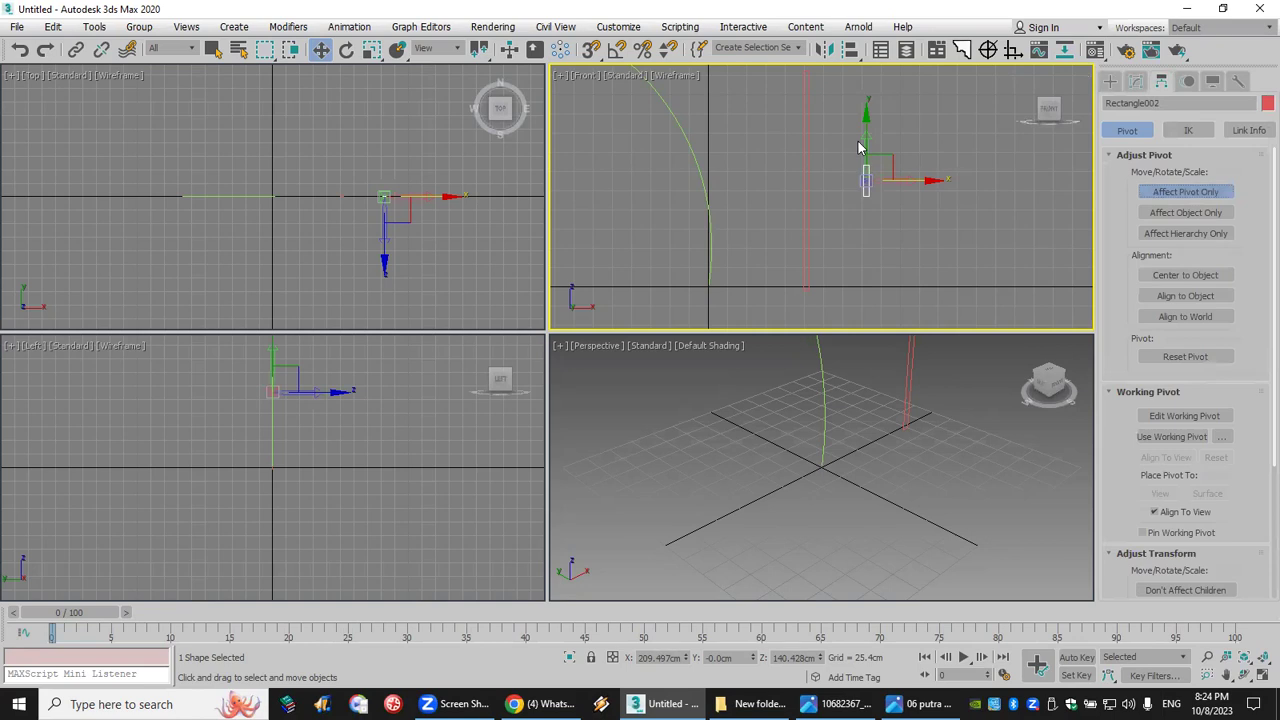
drag(868, 127, 837, 243)
click(806, 140)
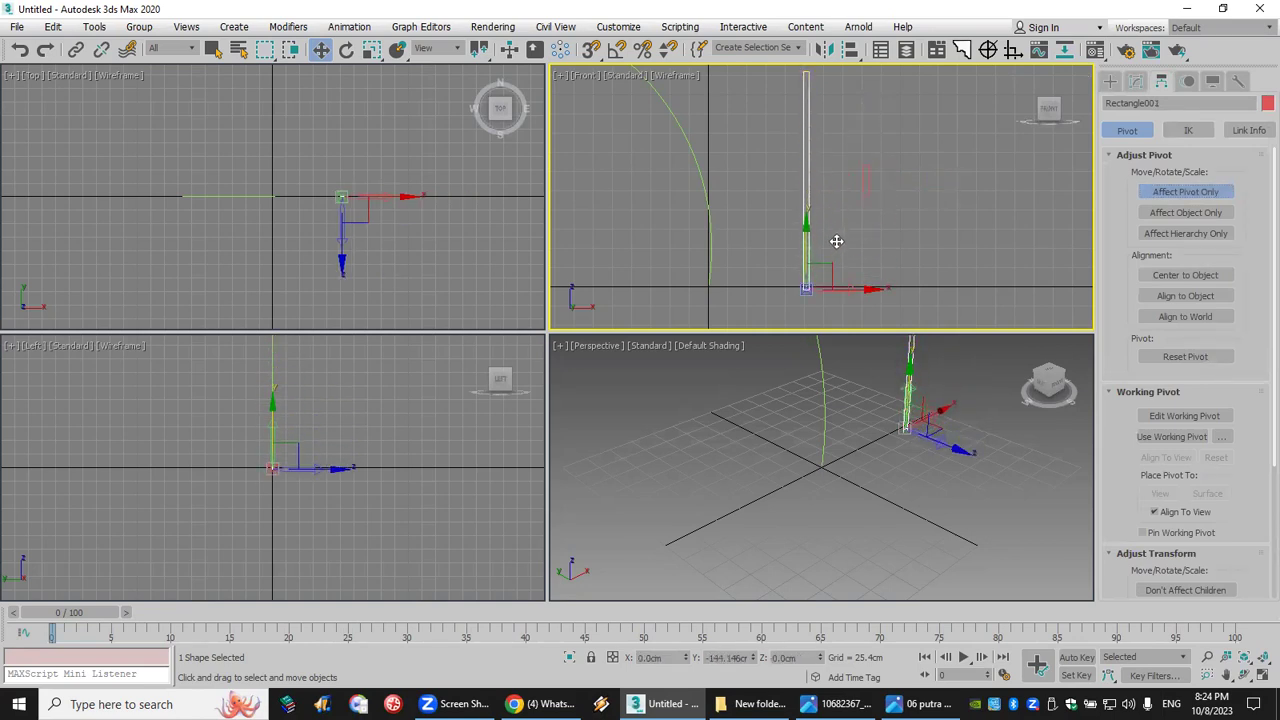
click(1163, 194)
click(1110, 81)
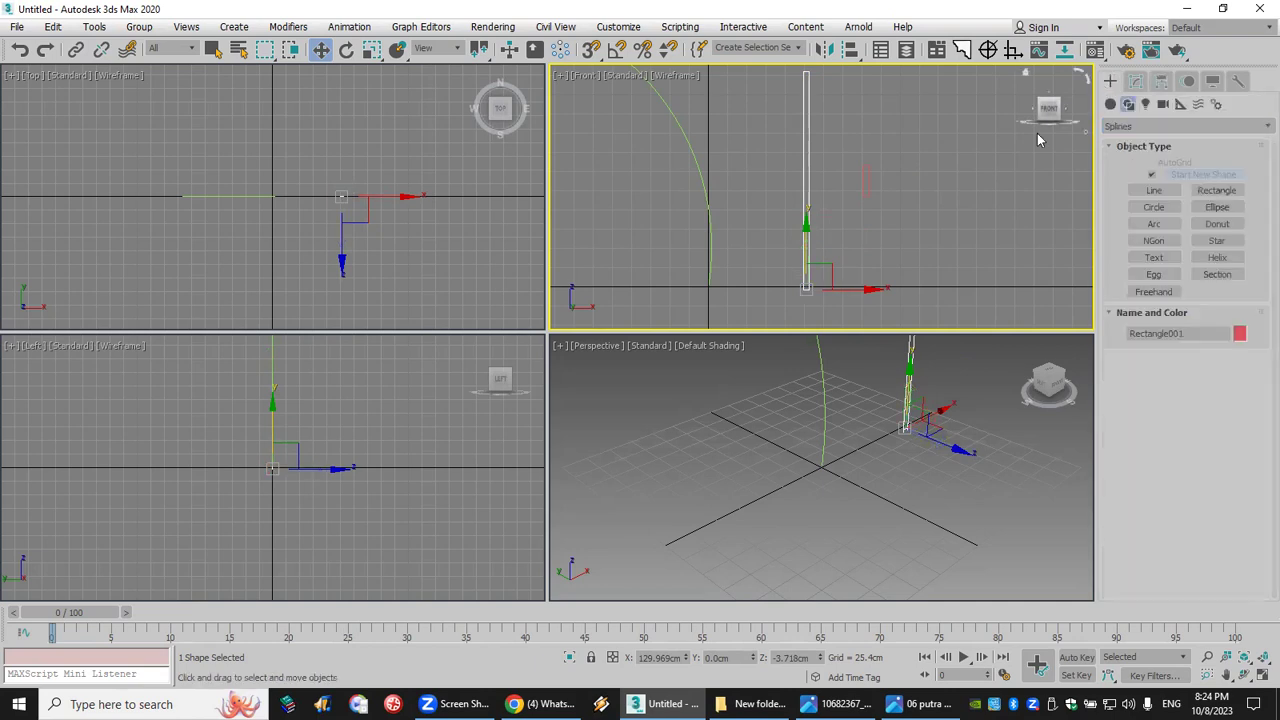
click(975, 195)
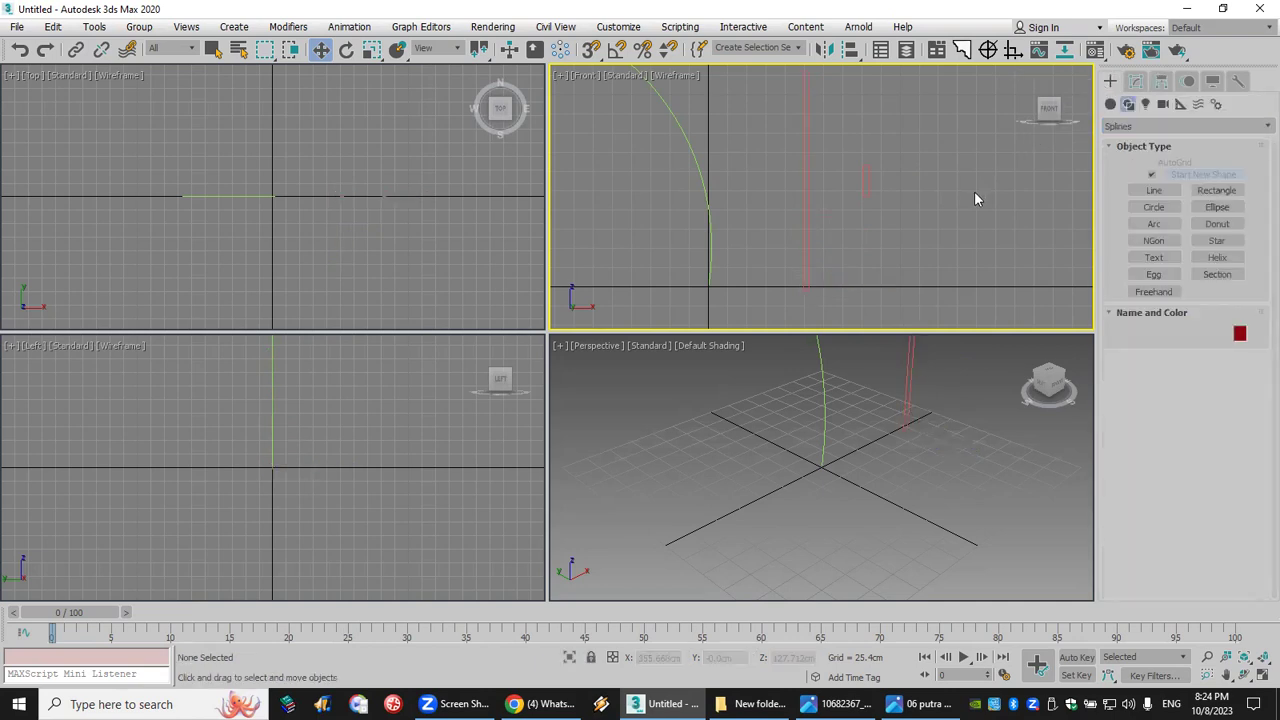
Step: Loft the arc in the Front view as a compound object using the short rectangle as its cross-section
click(710, 278)
click(1110, 104)
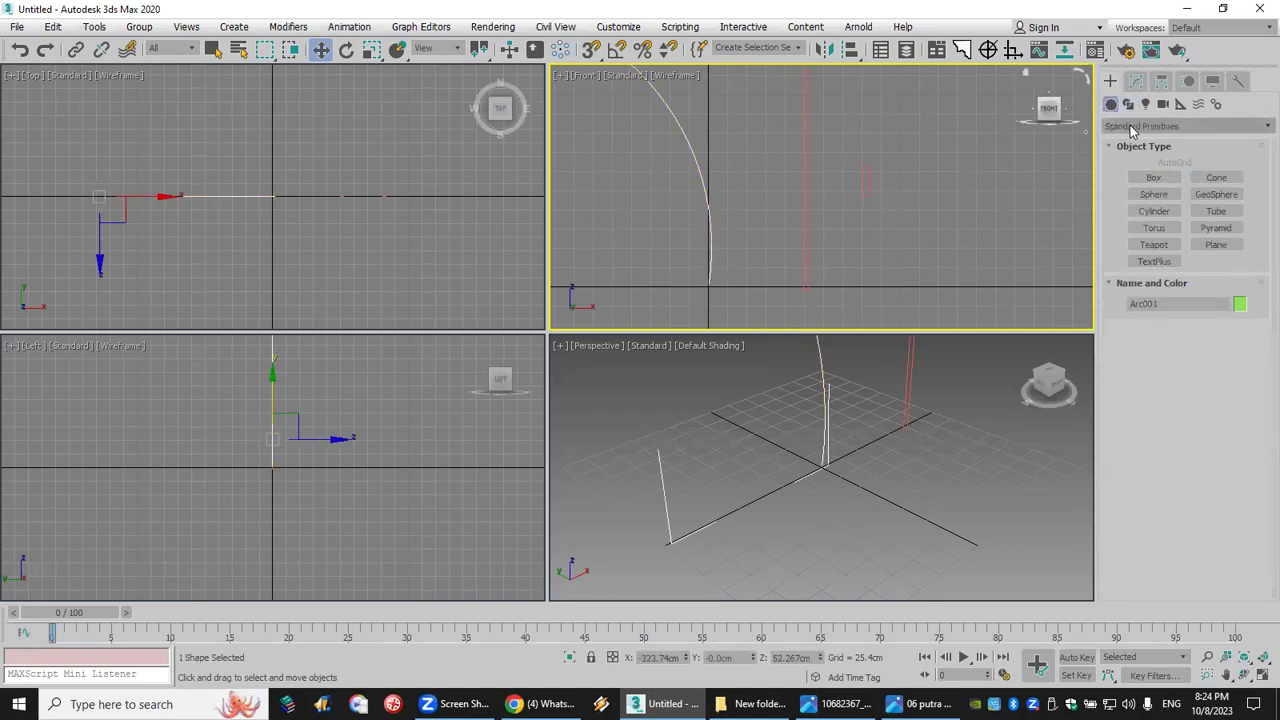
click(1132, 127)
click(1155, 168)
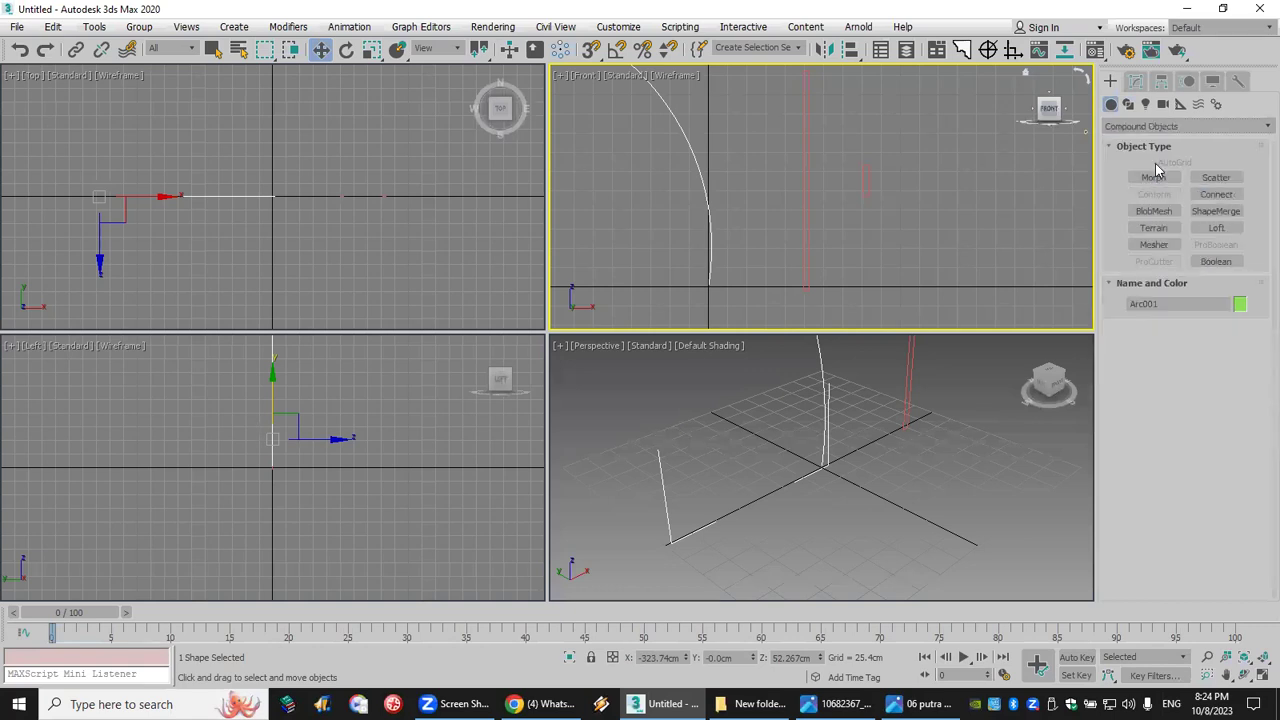
click(1226, 233)
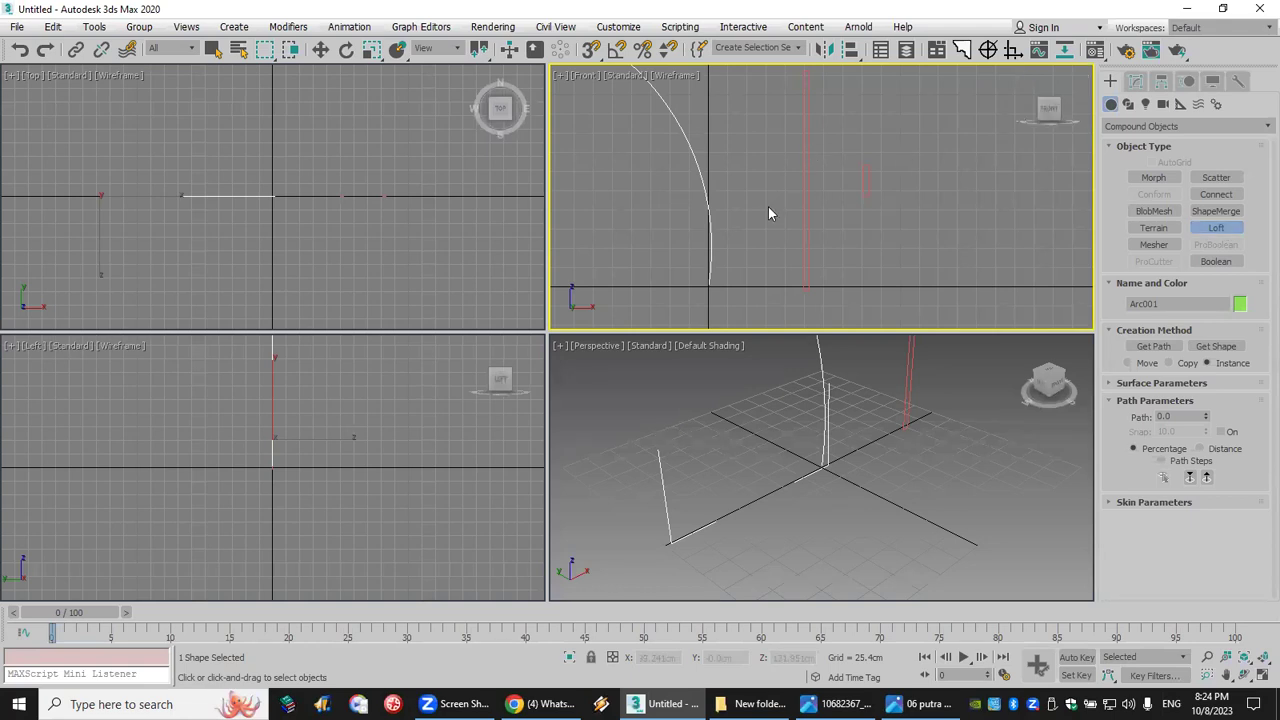
click(1216, 346)
click(866, 182)
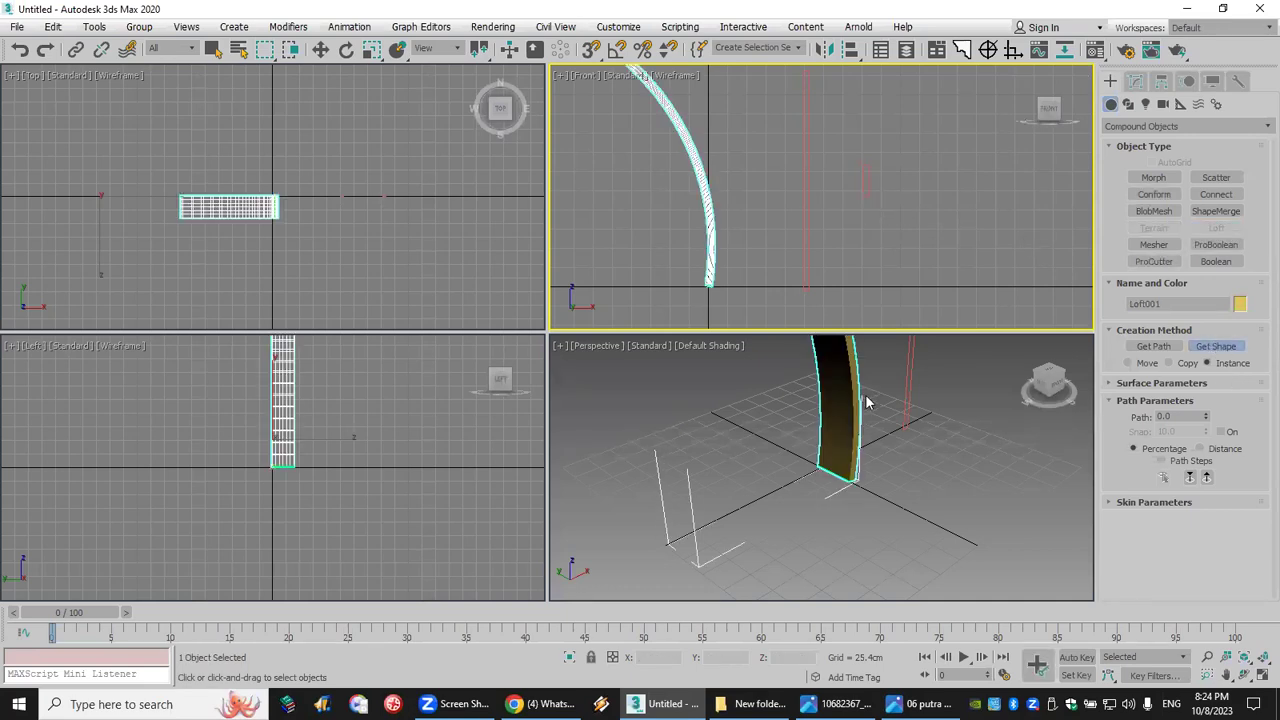
Step: Add the tall rectangle as the loft's cross-section at 100 percent of the path
scroll(820, 470, up, 3)
middle_drag(820, 470, 813, 497)
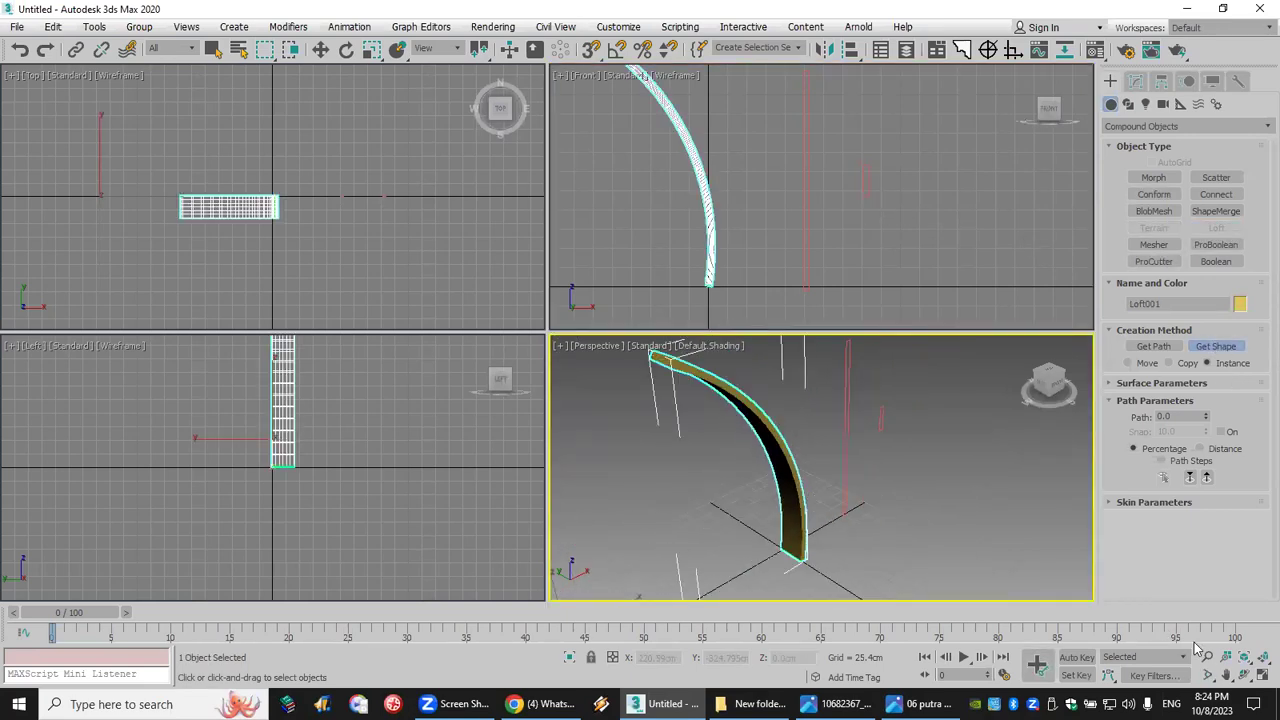
click(1244, 675)
drag(874, 488, 708, 460)
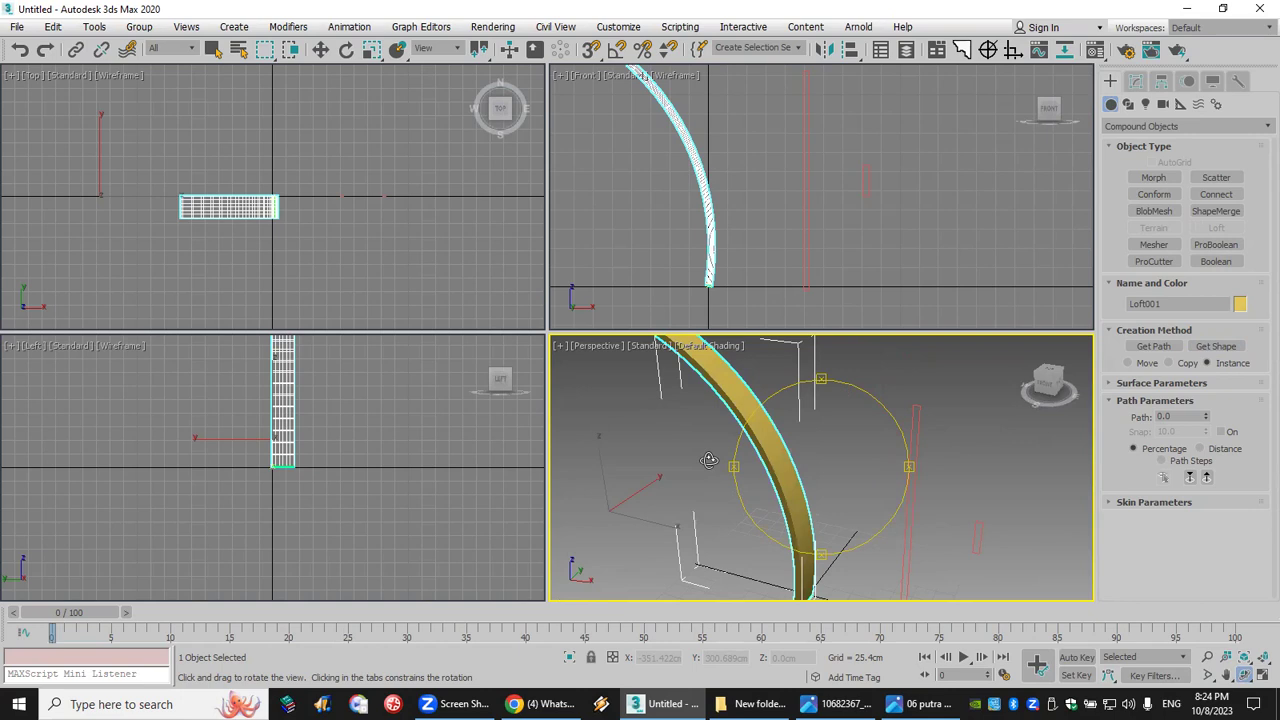
click(1178, 416)
text(1)
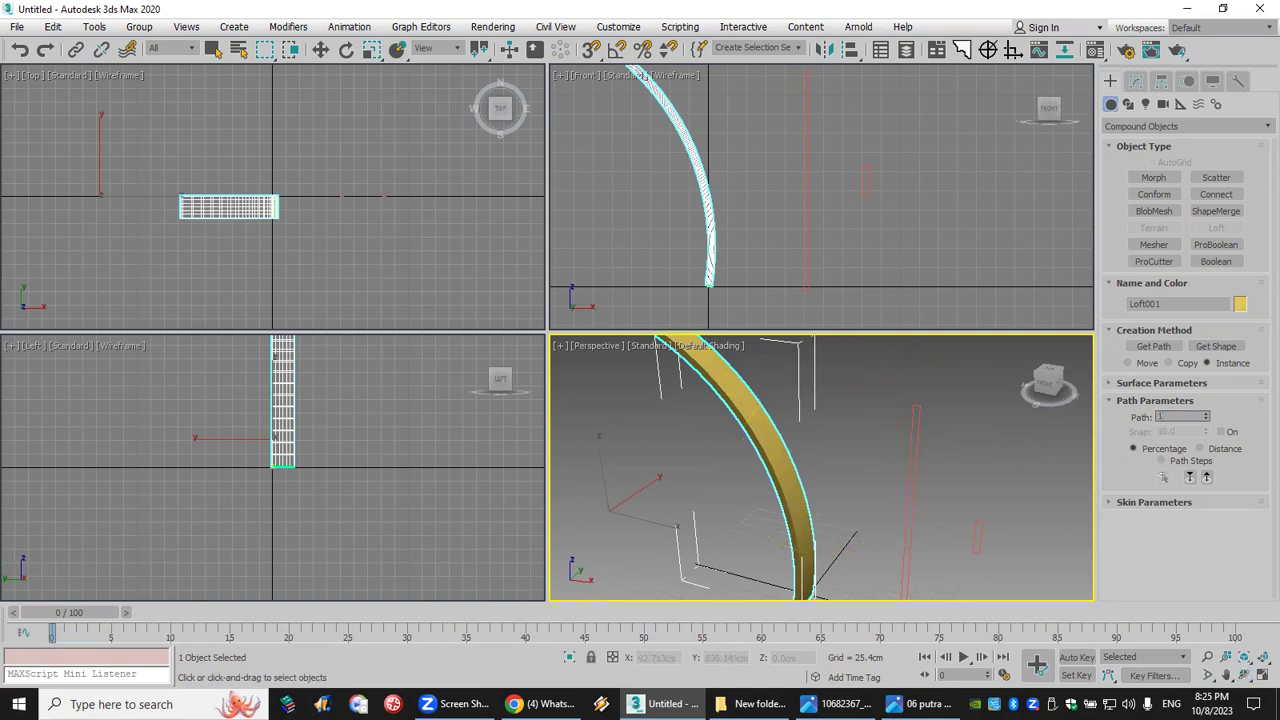
key(Return)
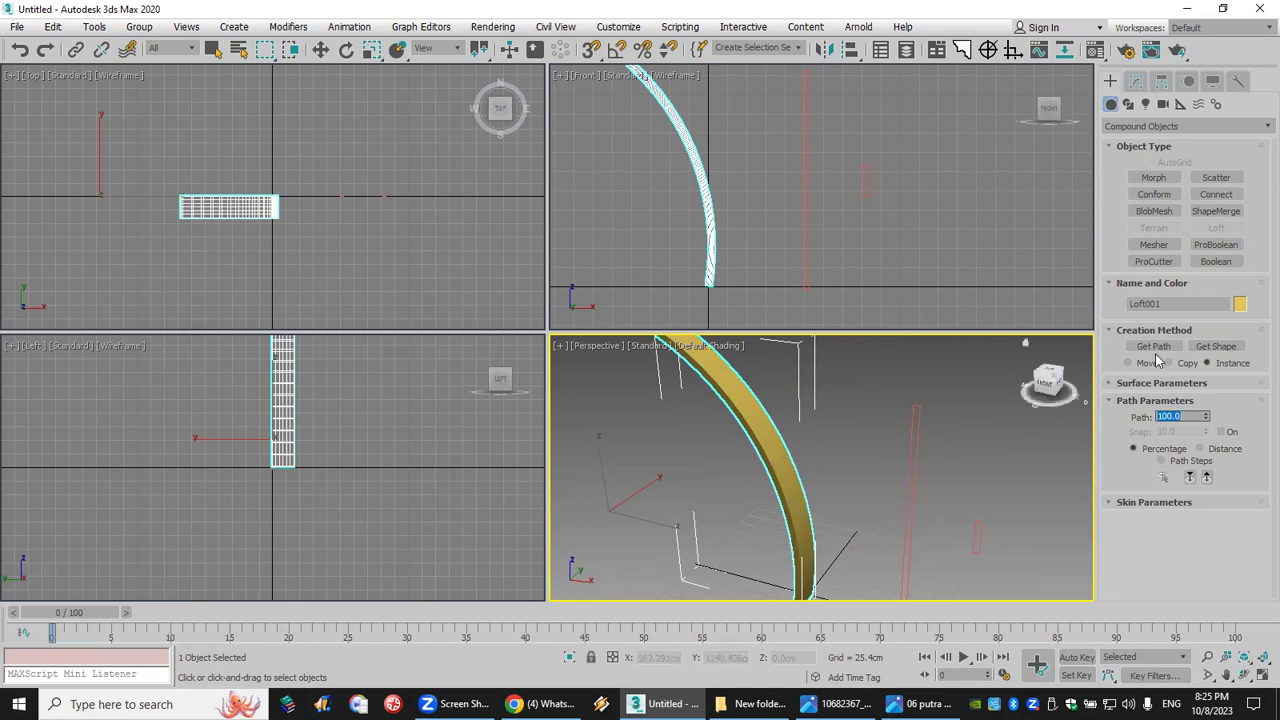
click(1213, 347)
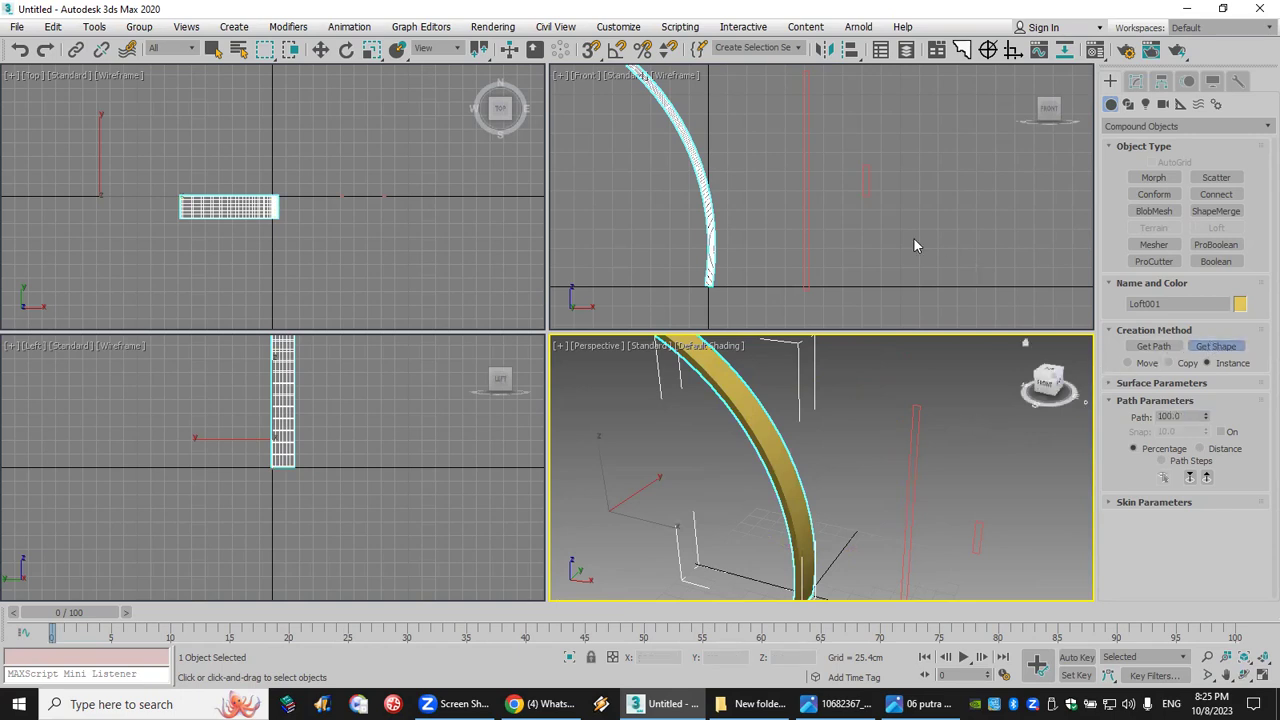
click(808, 223)
Step: Add the short rectangle as another loft cross-section at 75 percent of the path
alt+middle_drag(786, 388, 862, 603)
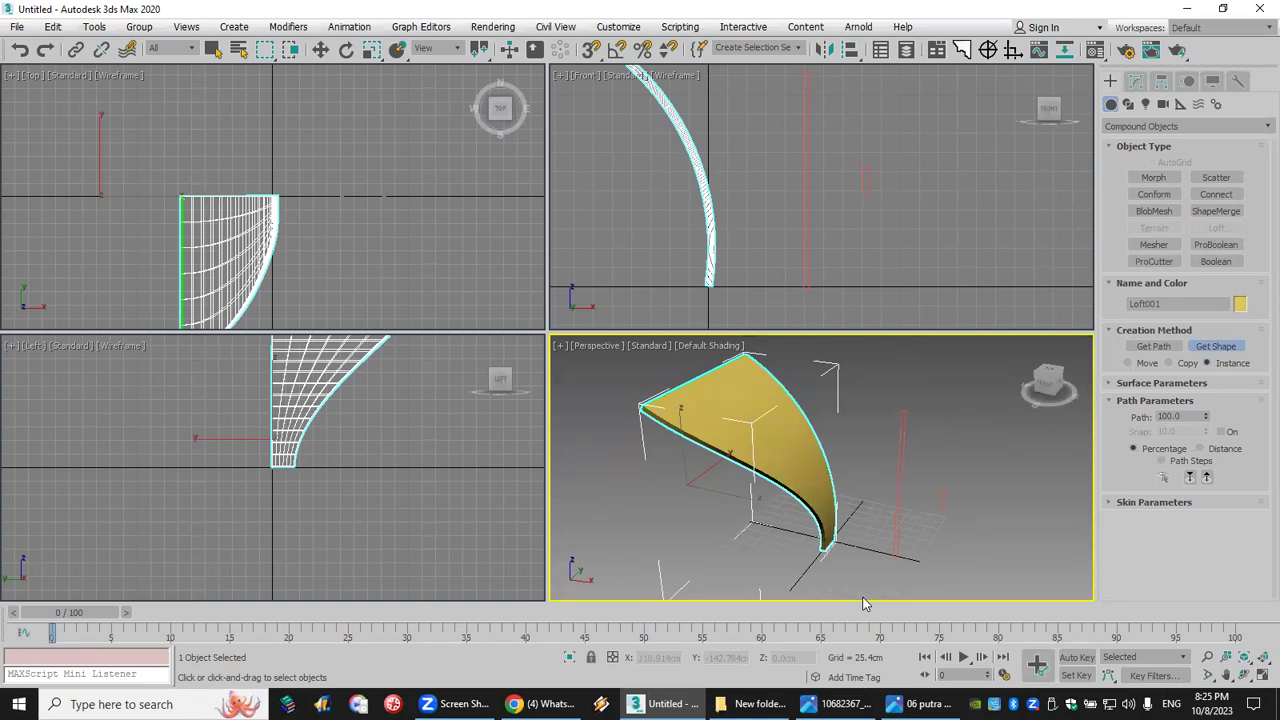
click(1189, 415)
text(75)
key(Return)
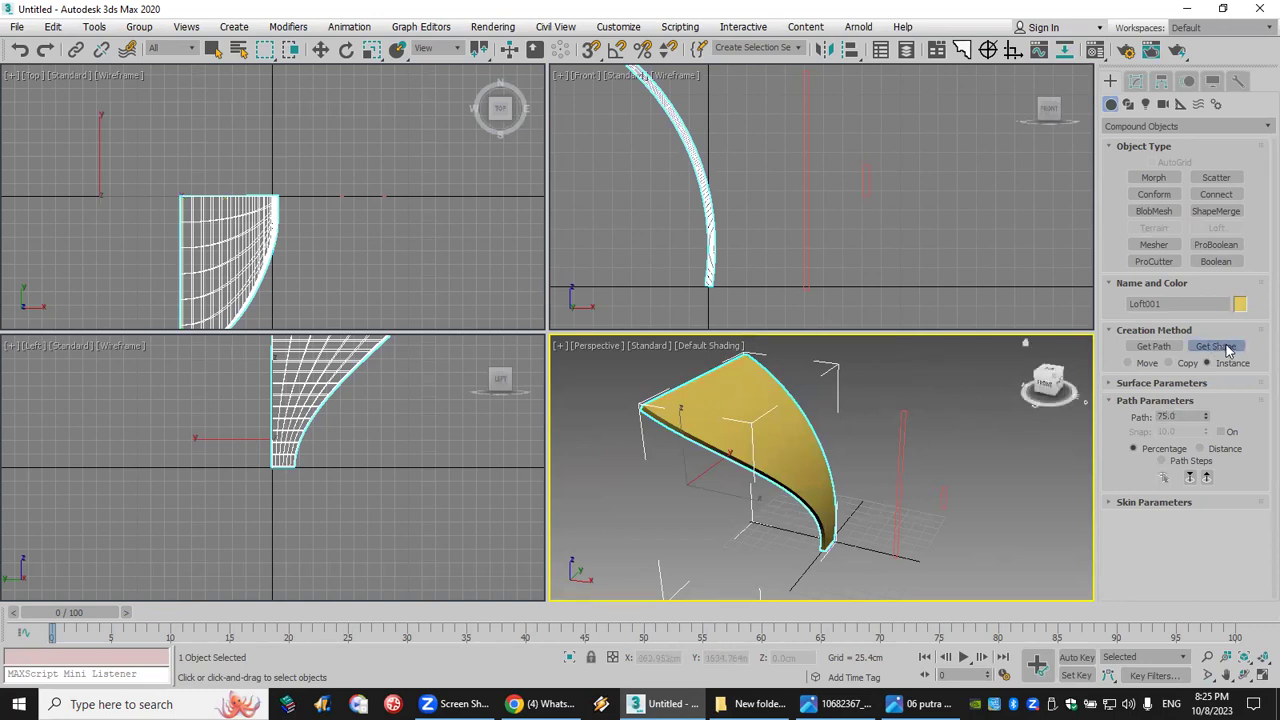
click(944, 488)
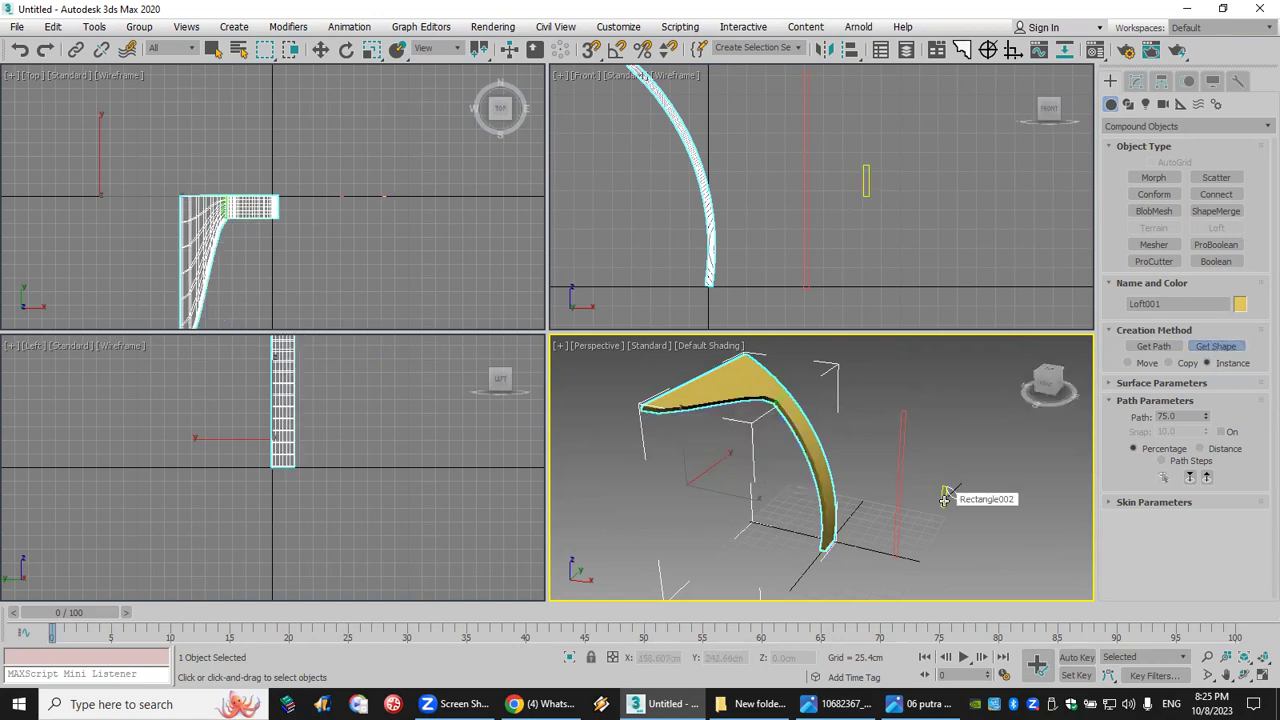
Step: At the loft's Shape level, slide the short cross-section down the path to a path level of about 39
click(1136, 81)
click(1110, 149)
click(1141, 164)
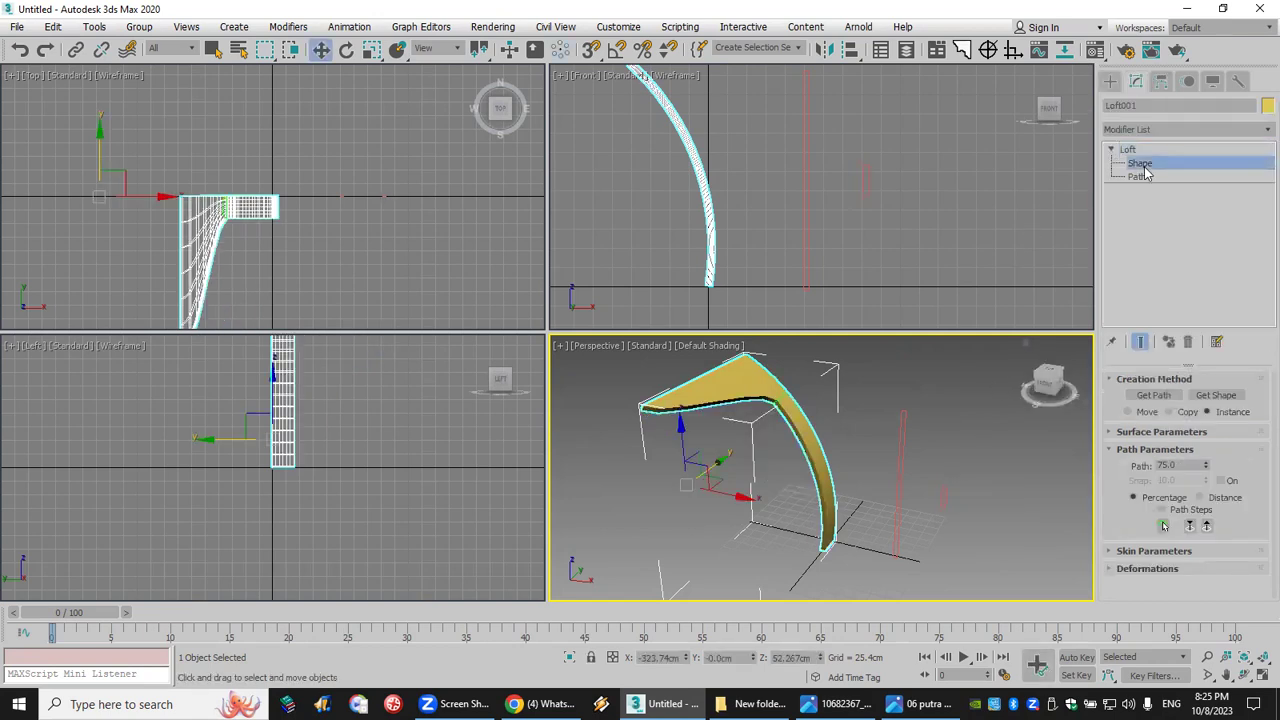
click(783, 395)
drag(756, 366, 828, 385)
middle_drag(843, 251, 900, 271)
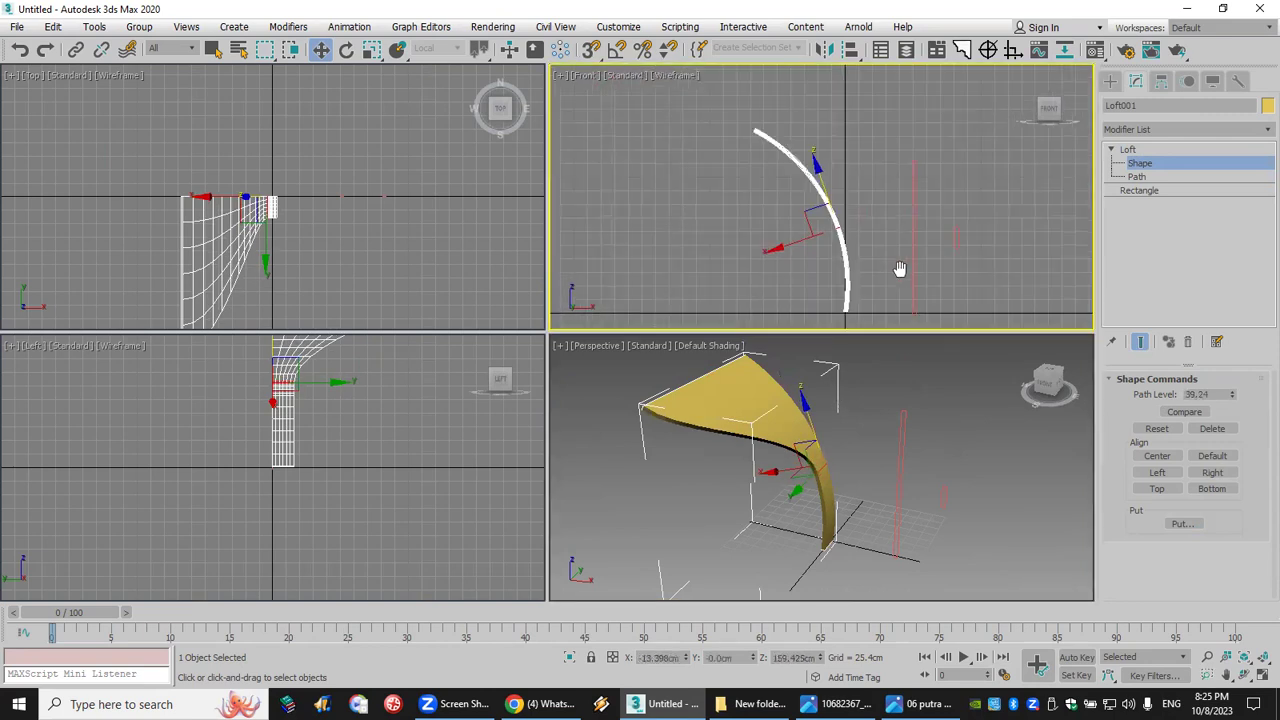
Step: Mirror the loft on X as a copy, move the copy to meet the original at the arch peak, and clear the selection
click(822, 49)
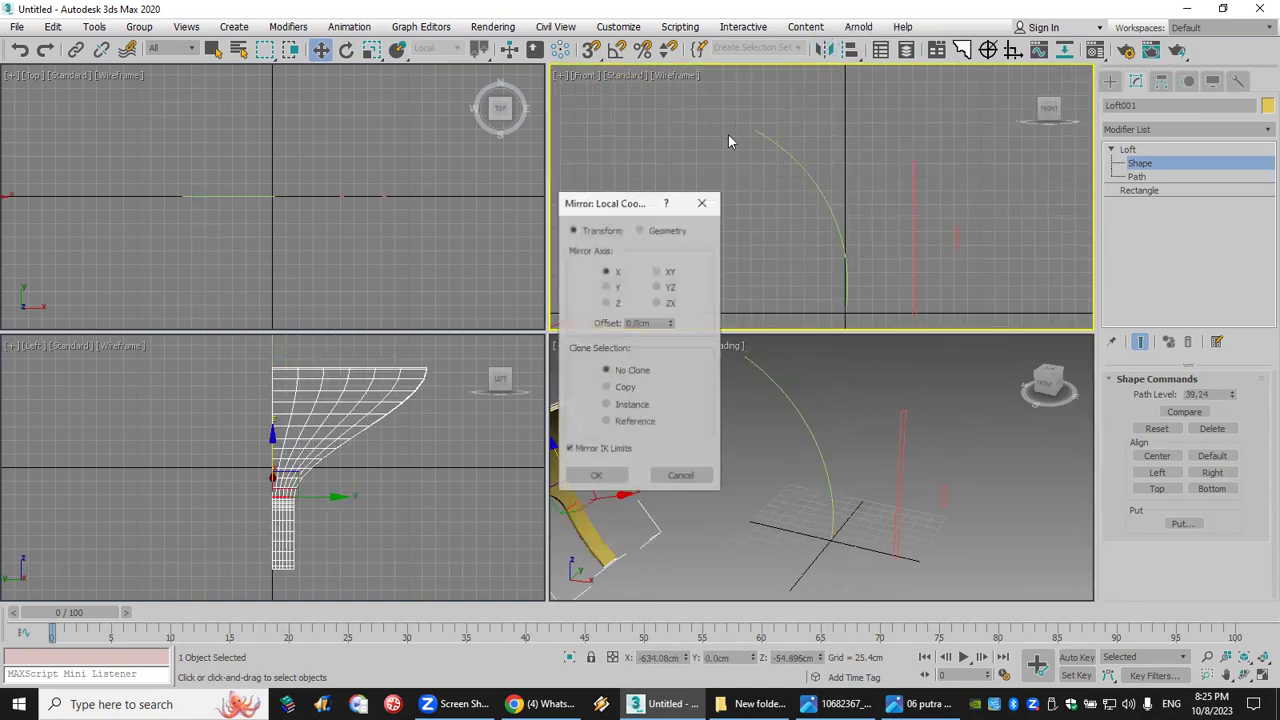
click(606, 387)
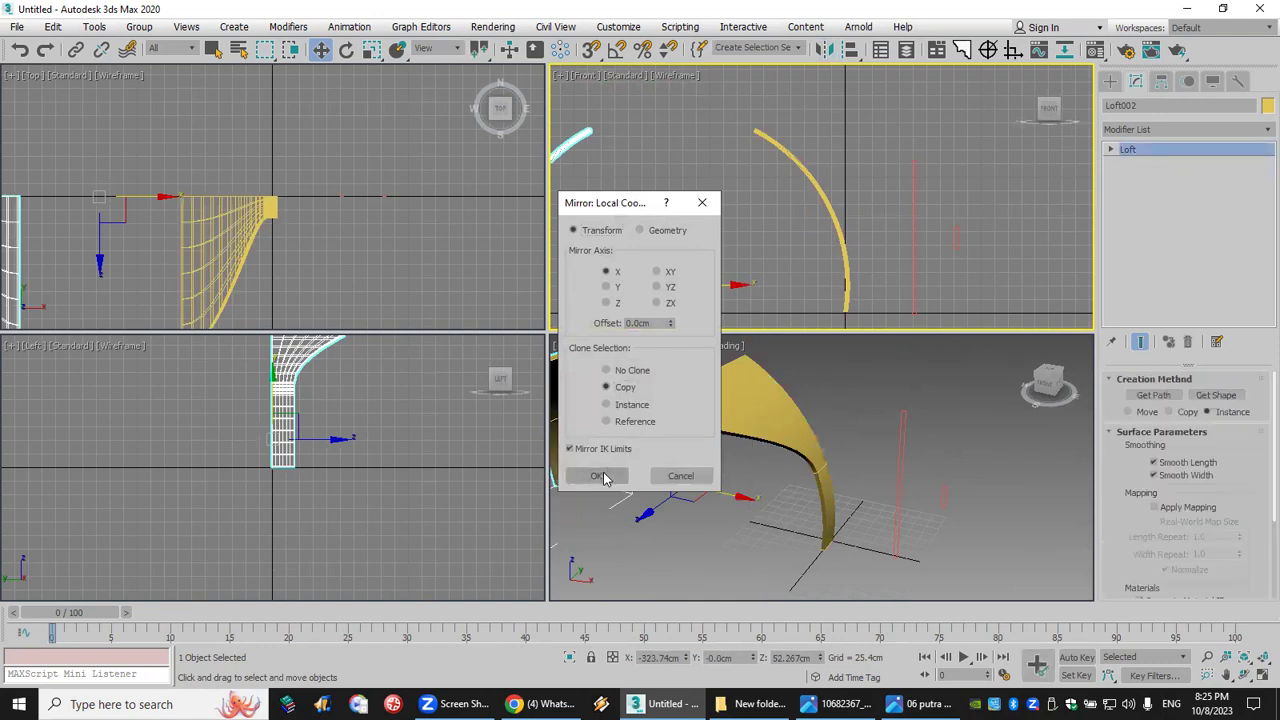
click(596, 475)
drag(716, 286, 883, 312)
click(881, 419)
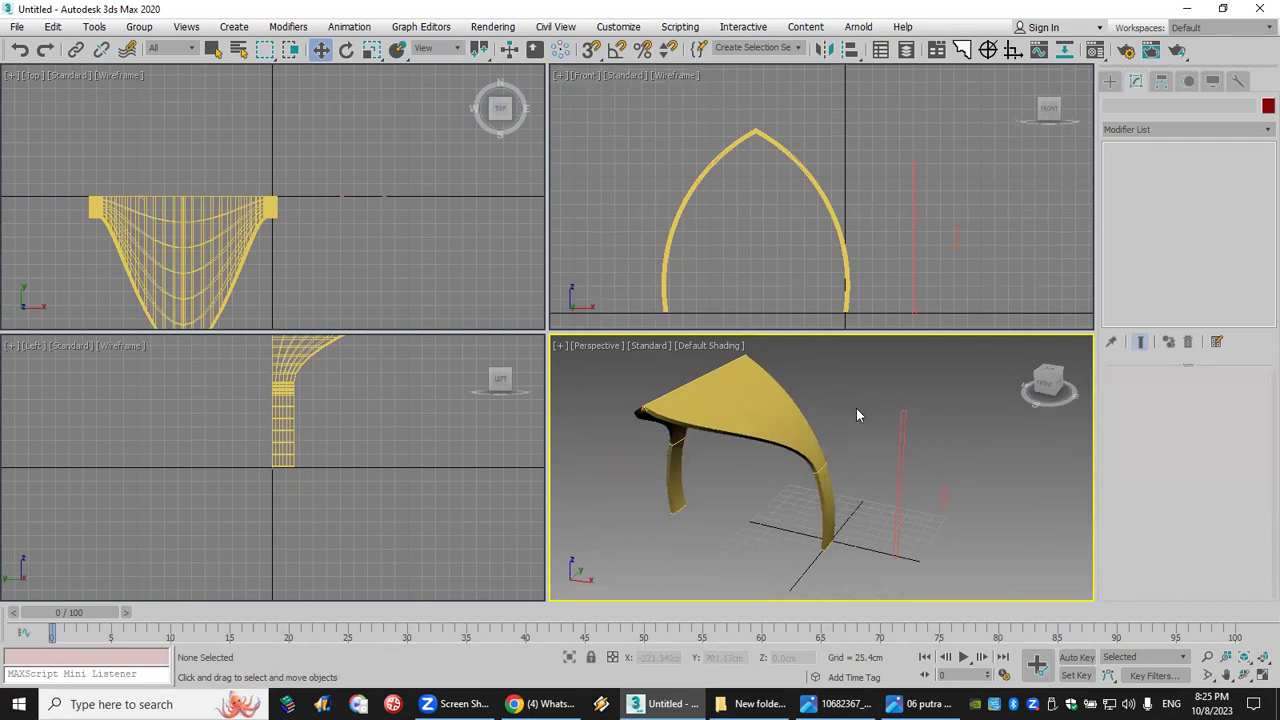
Step: Delete all the lofts and splines and start a fresh scene without saving the changes
drag(636, 390, 1052, 637)
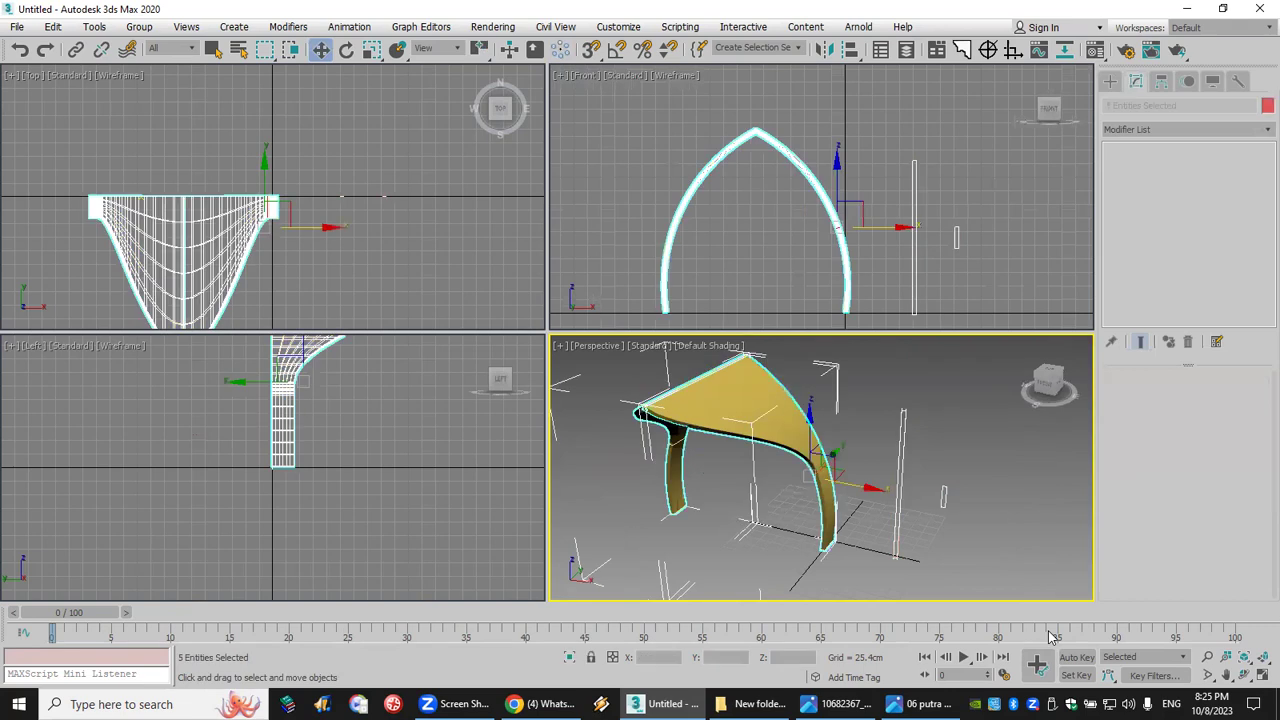
key(Delete)
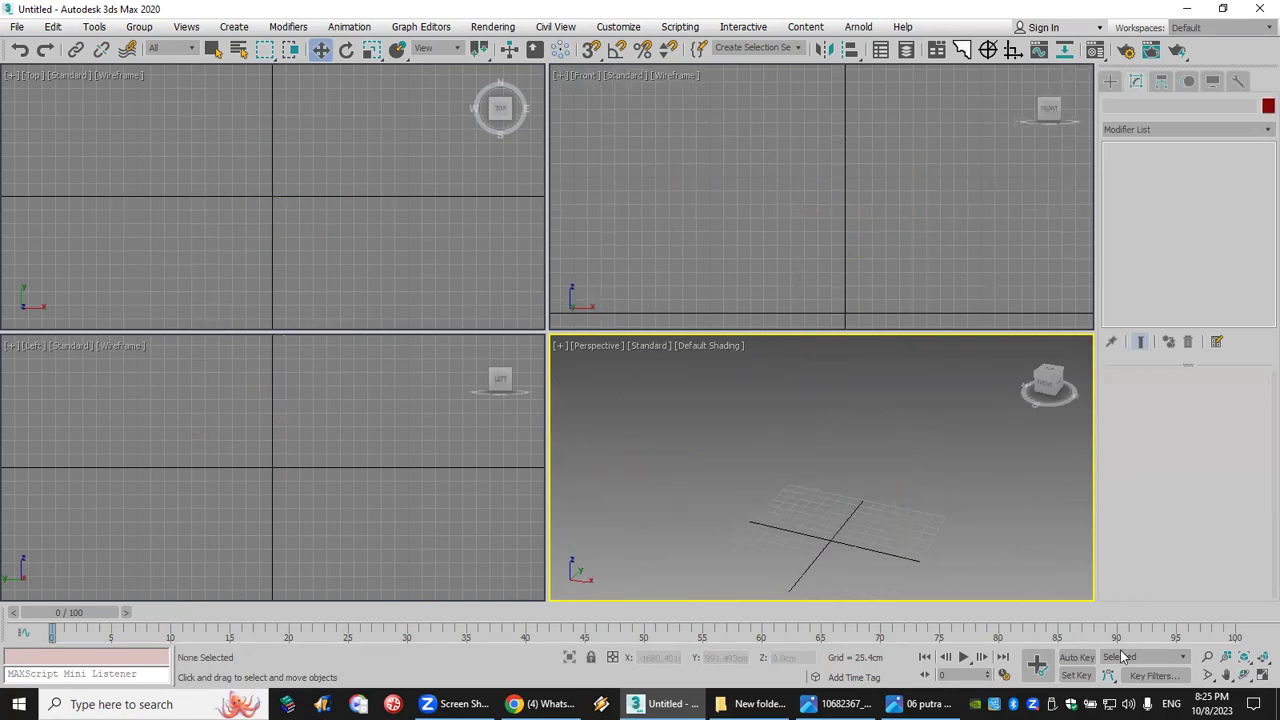
click(17, 26)
click(33, 74)
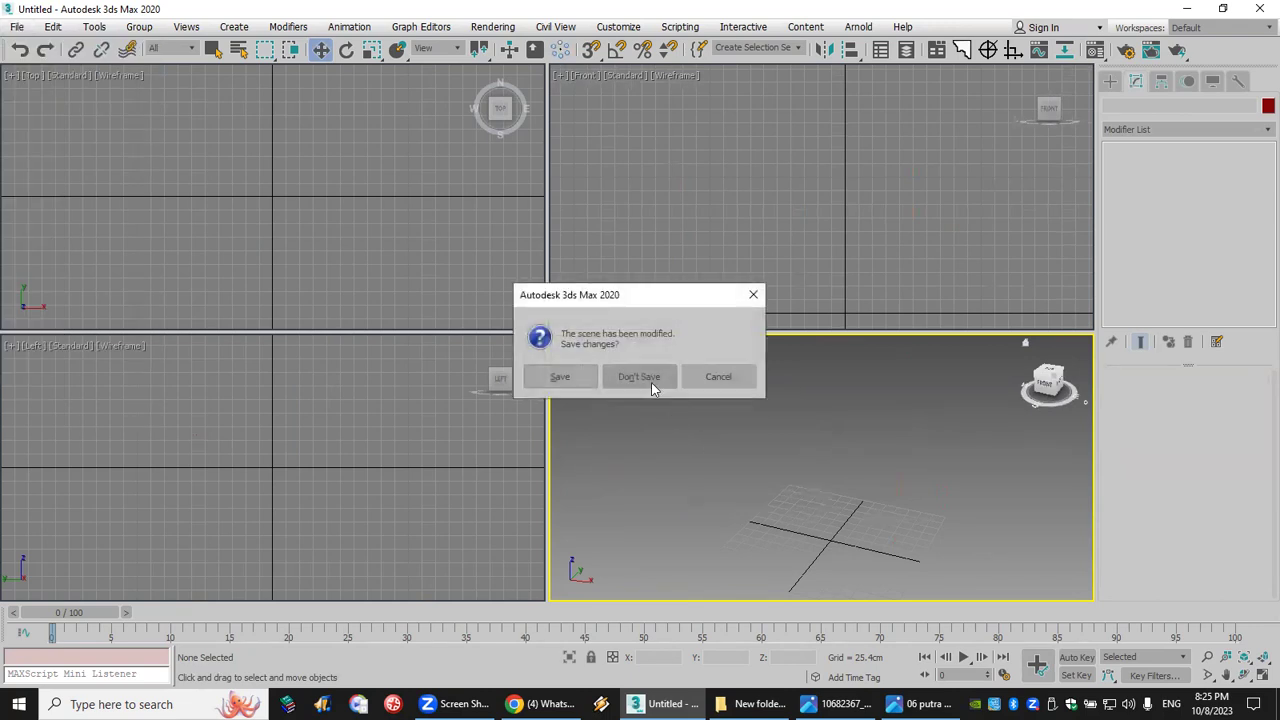
click(651, 379)
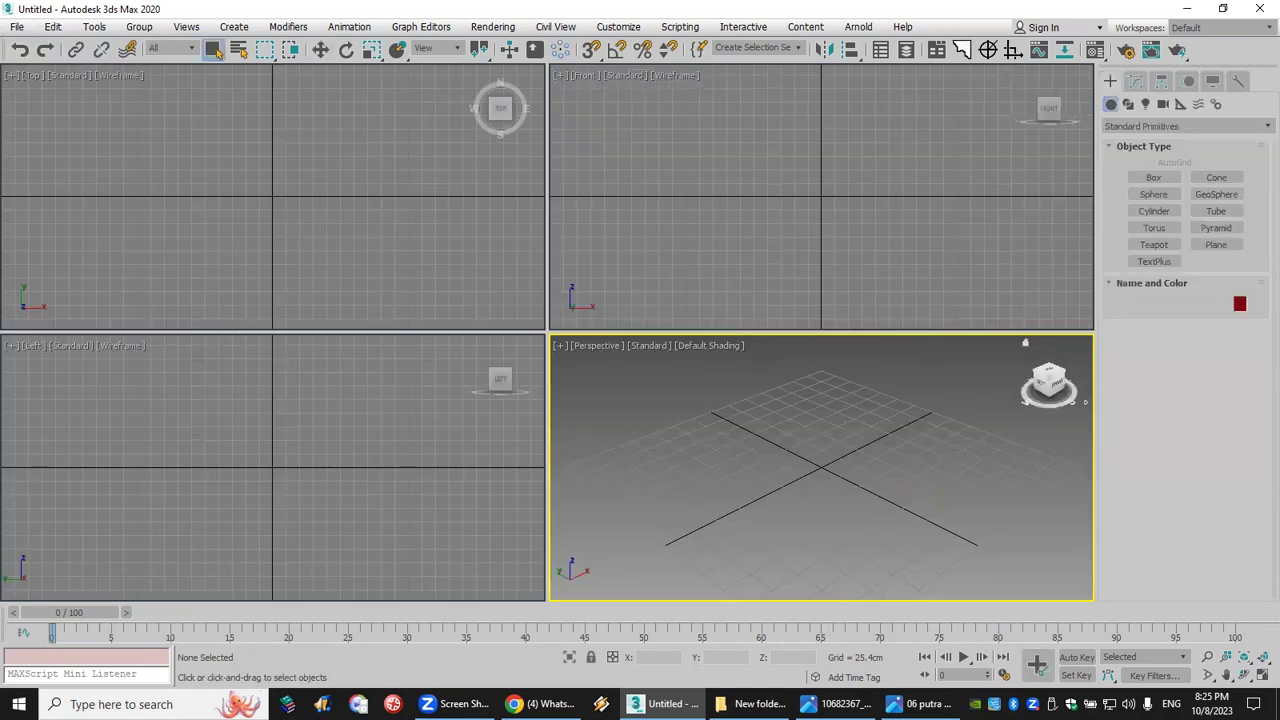
Step: Switch to the dome photo and study the lattice ornament inside the central window at closer range
click(928, 704)
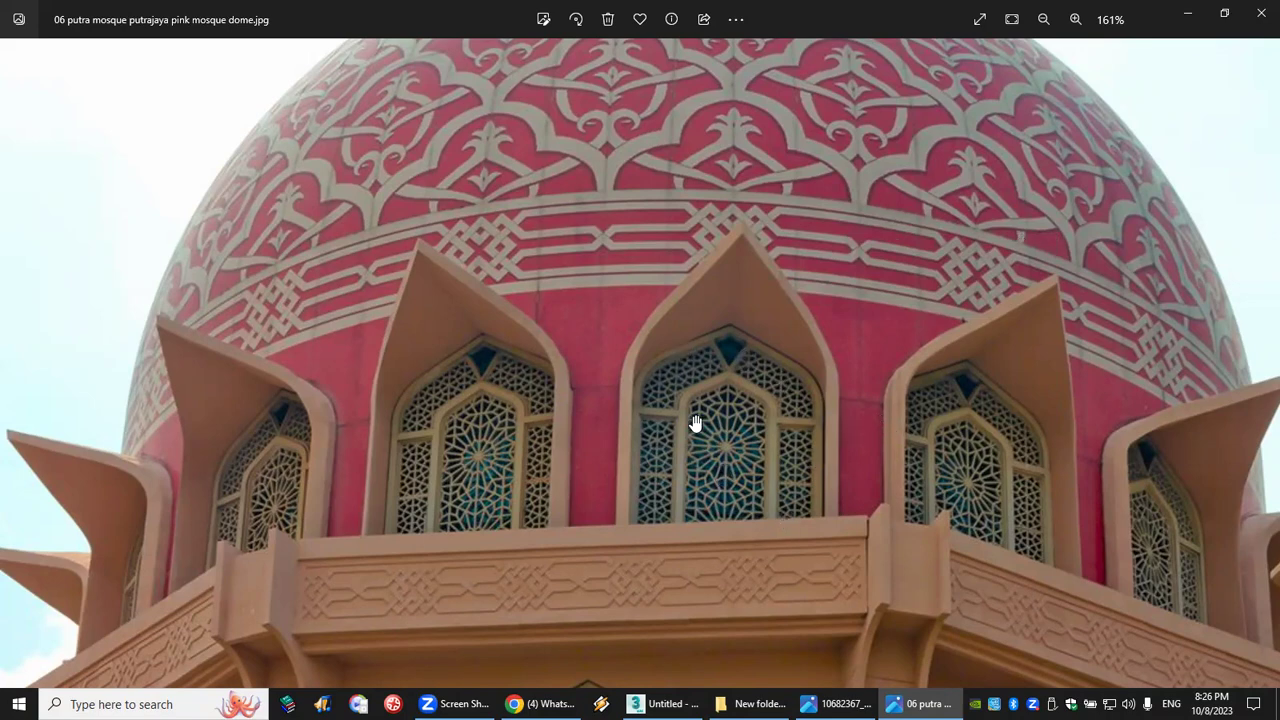
scroll(749, 457, up, 2)
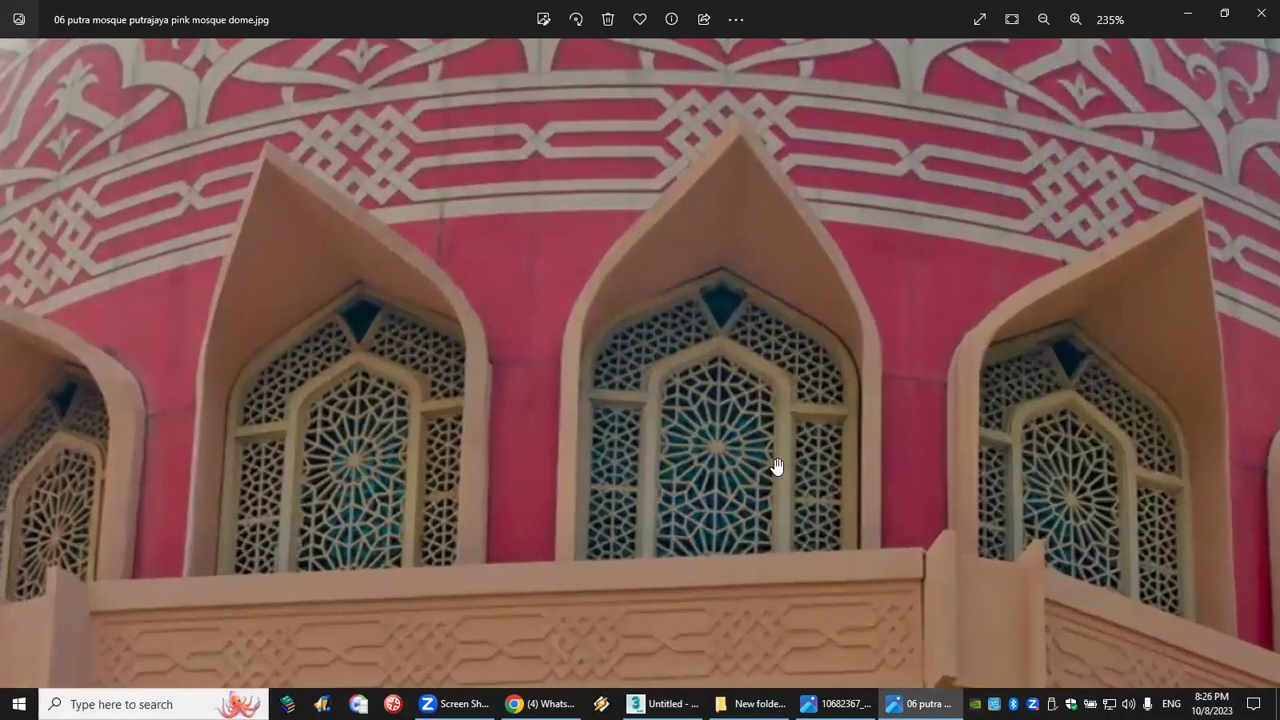
scroll(789, 482, up, 1)
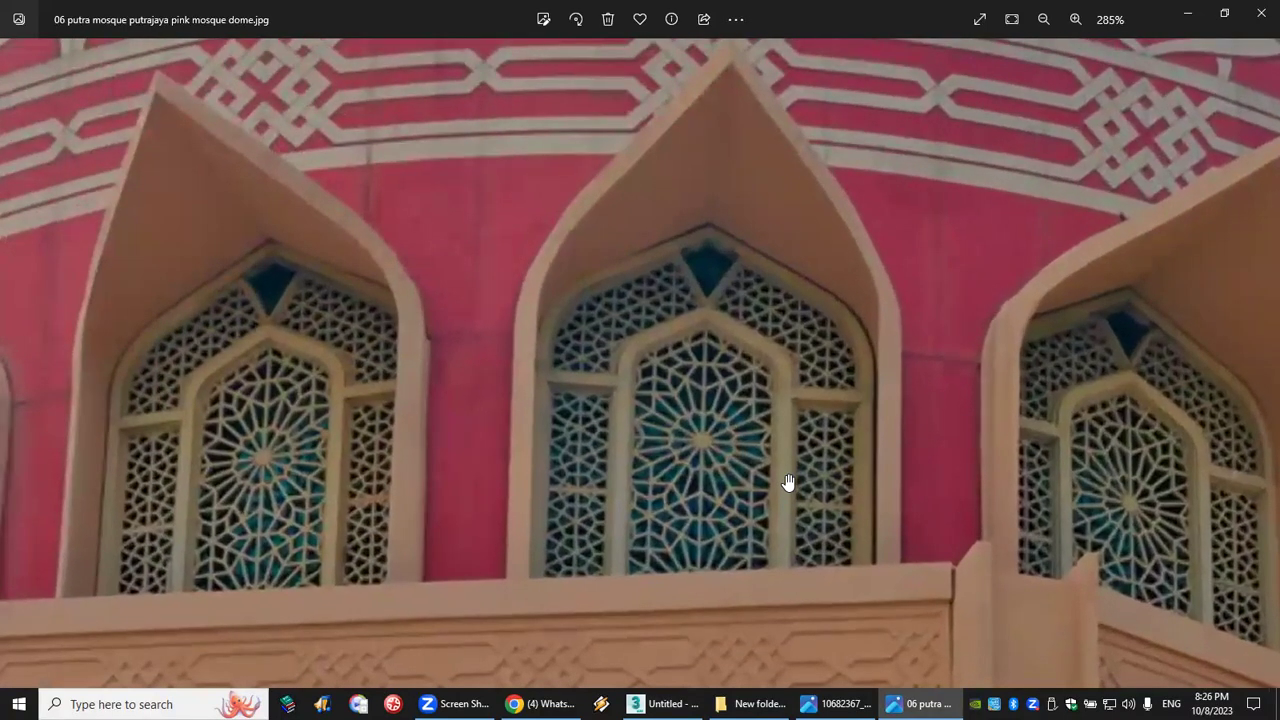
drag(720, 423, 586, 429)
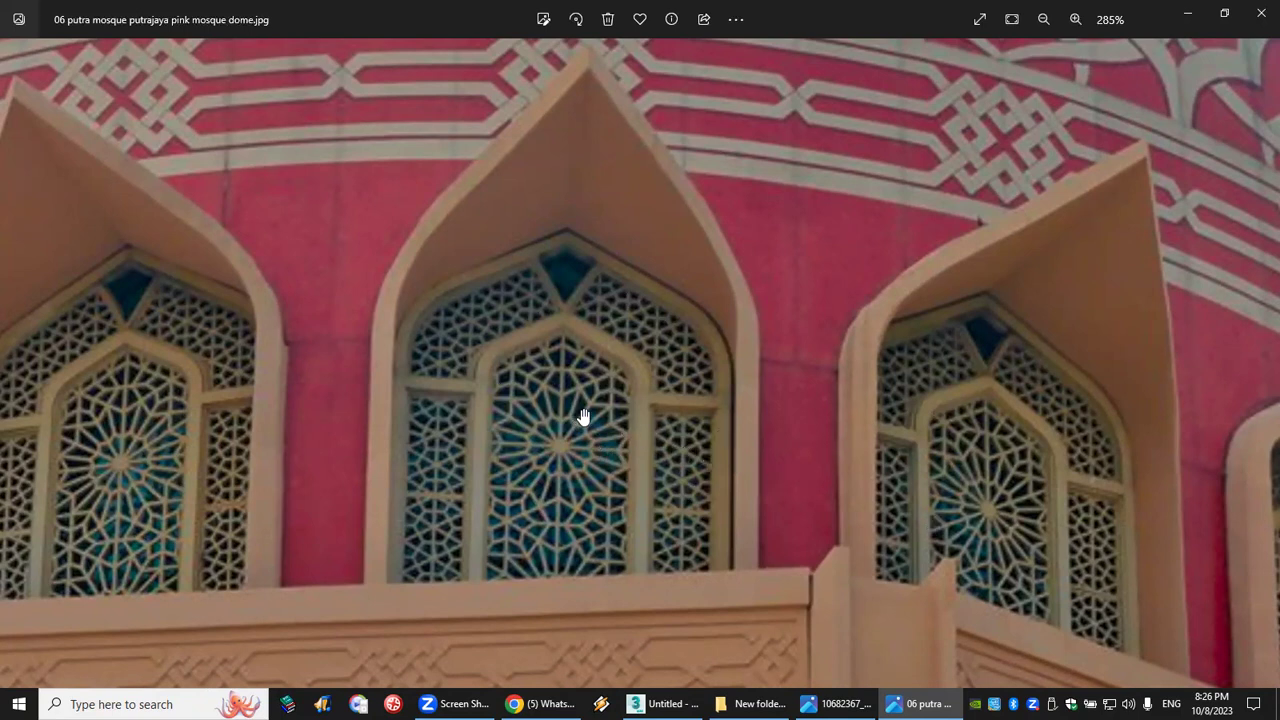
drag(580, 417, 711, 403)
Step: Launch Adobe Illustrator and copy the black three-petal ornament image from the Vray Picss folder onto the desktop
key(super+d)
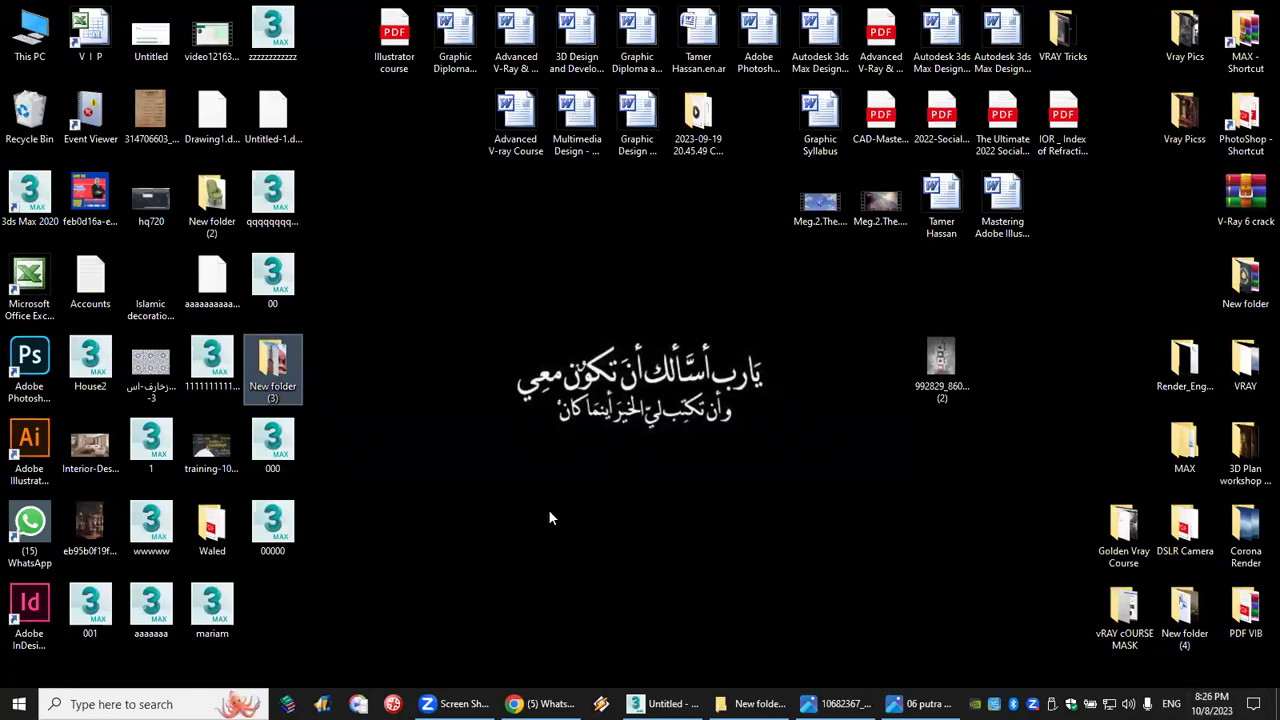
click(28, 458)
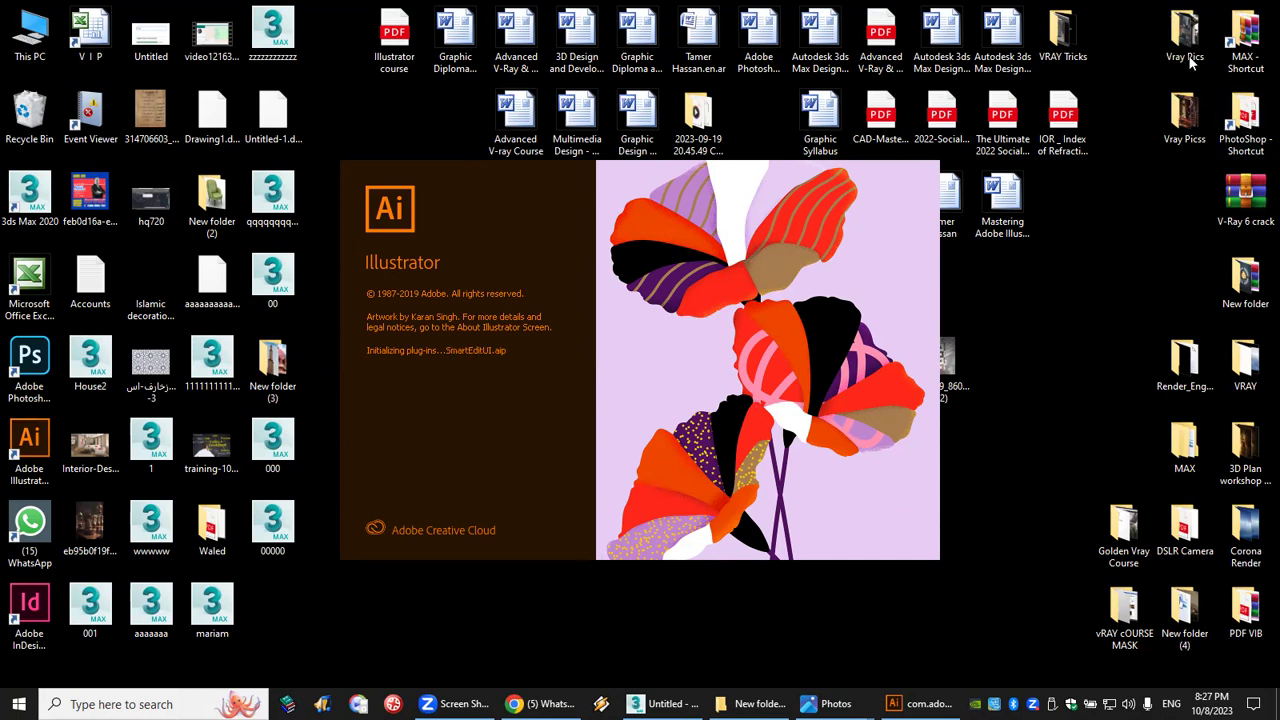
double_click(1190, 118)
drag(1051, 209, 1073, 636)
click(572, 601)
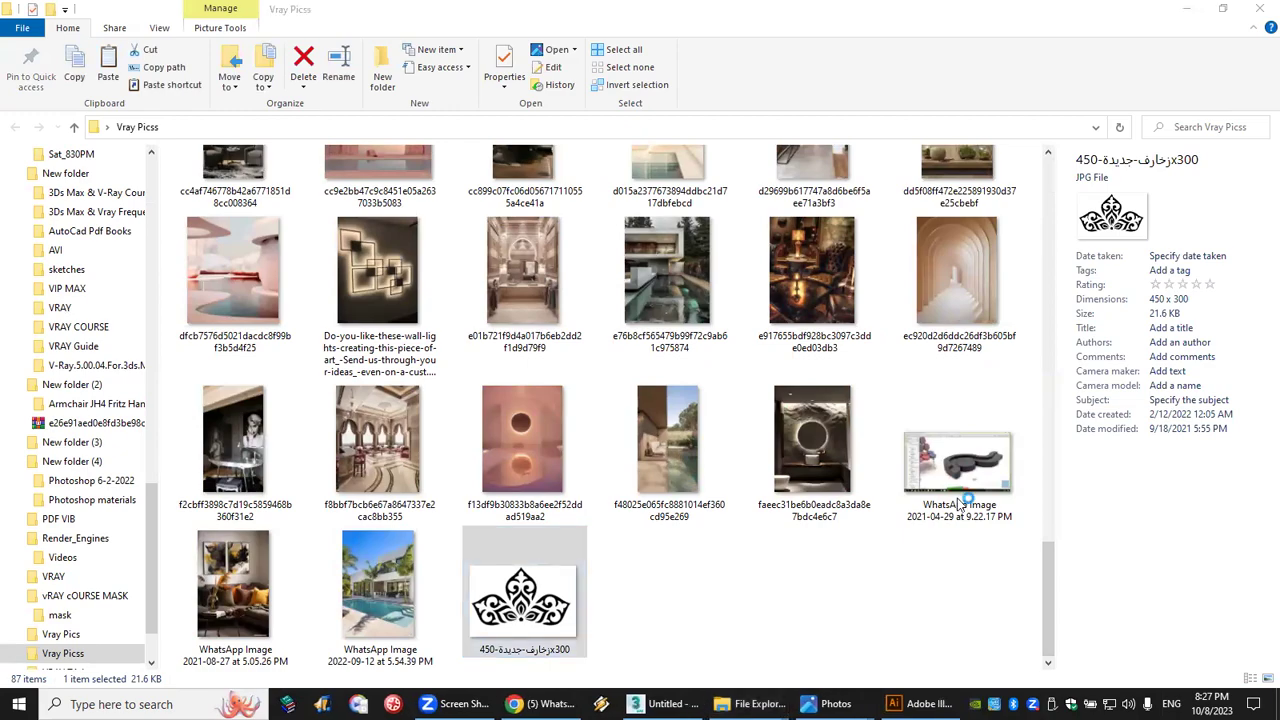
key(super+d)
right_click(504, 322)
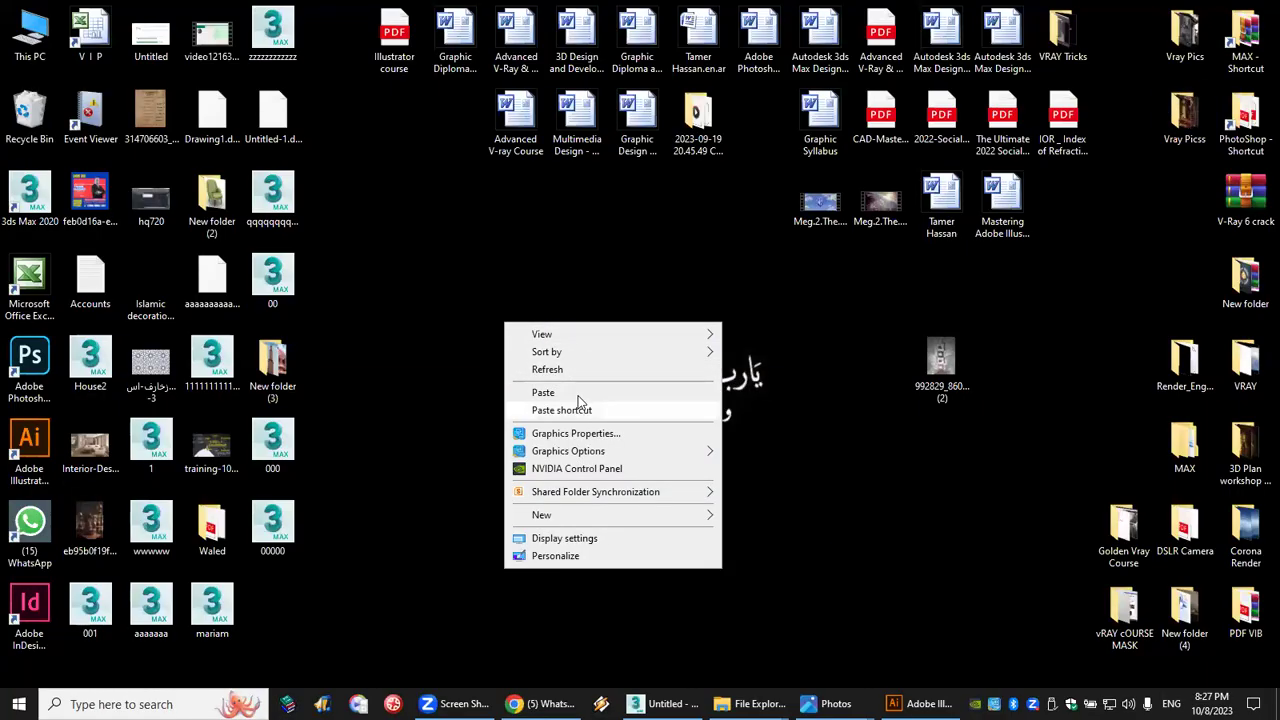
click(580, 410)
drag(516, 290, 585, 524)
Step: Open the ornament image from the desktop as a document in Illustrator
click(920, 703)
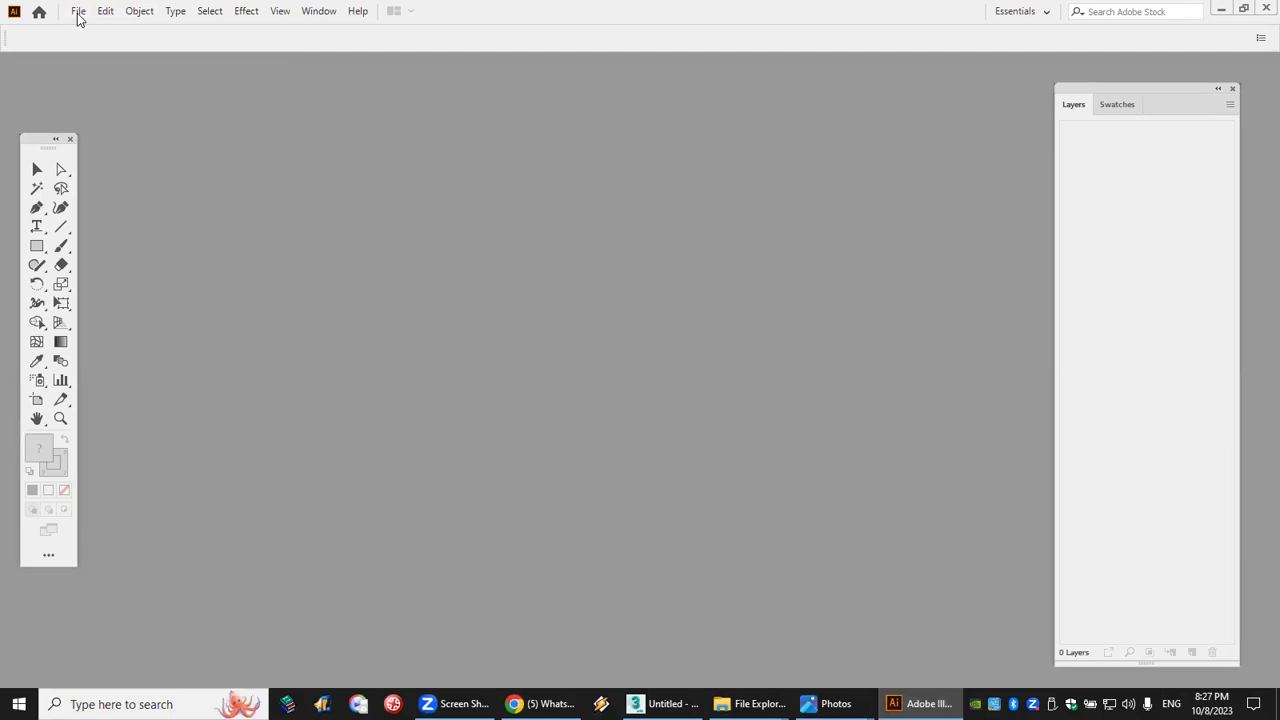
click(1277, 705)
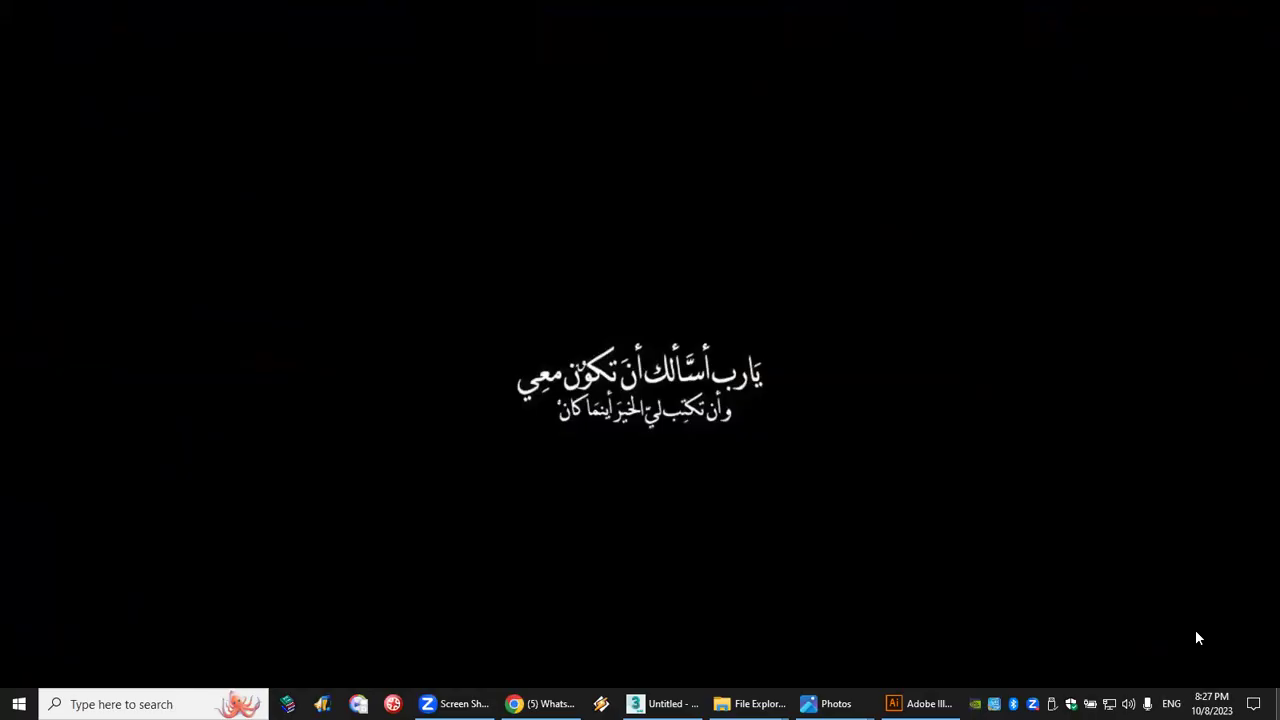
drag(455, 448, 86, 10)
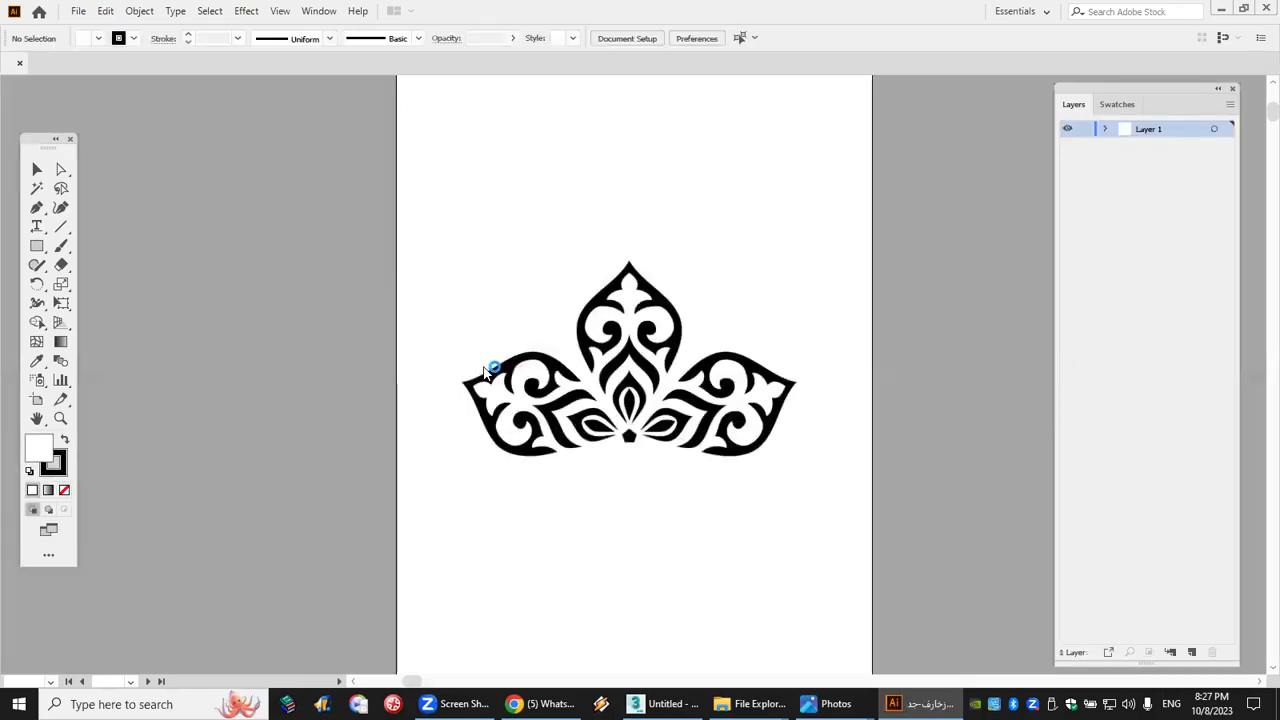
Step: Move the ornament image up the artboard to about X 107.2 mm, Y 125.2 mm and apply Image Trace to it
click(36, 170)
drag(546, 363, 558, 308)
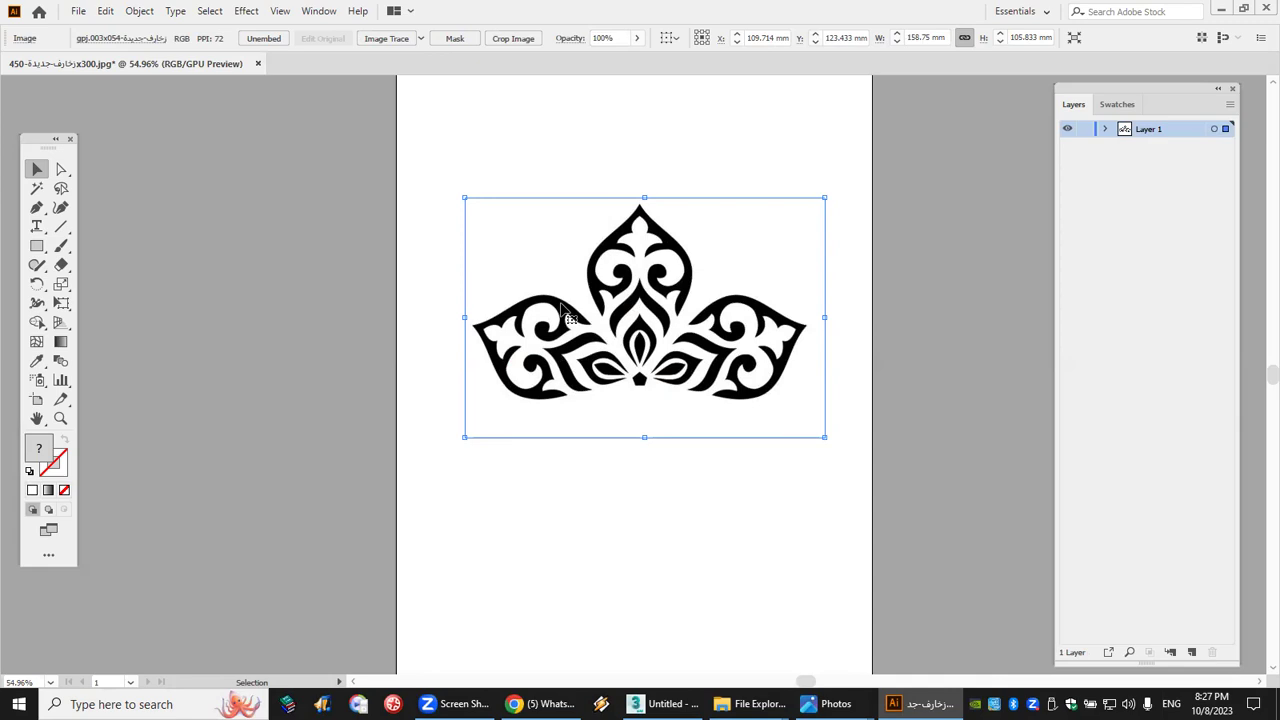
drag(561, 303, 556, 308)
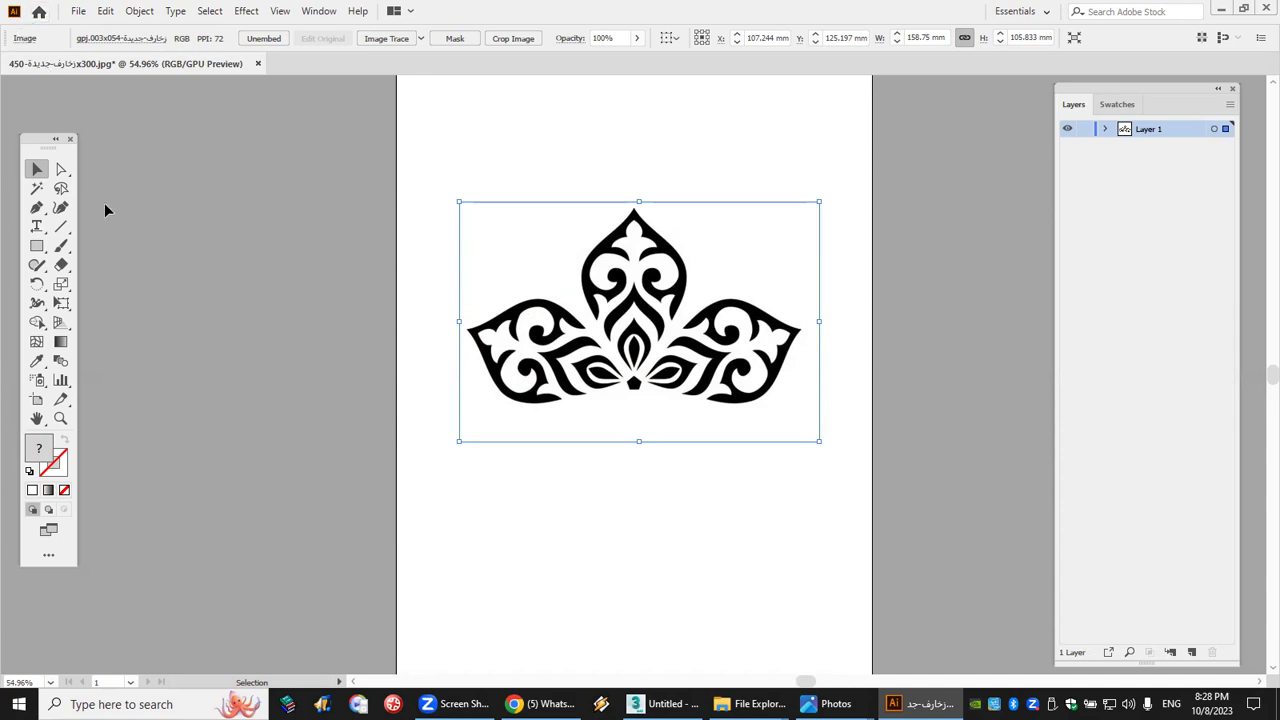
click(397, 44)
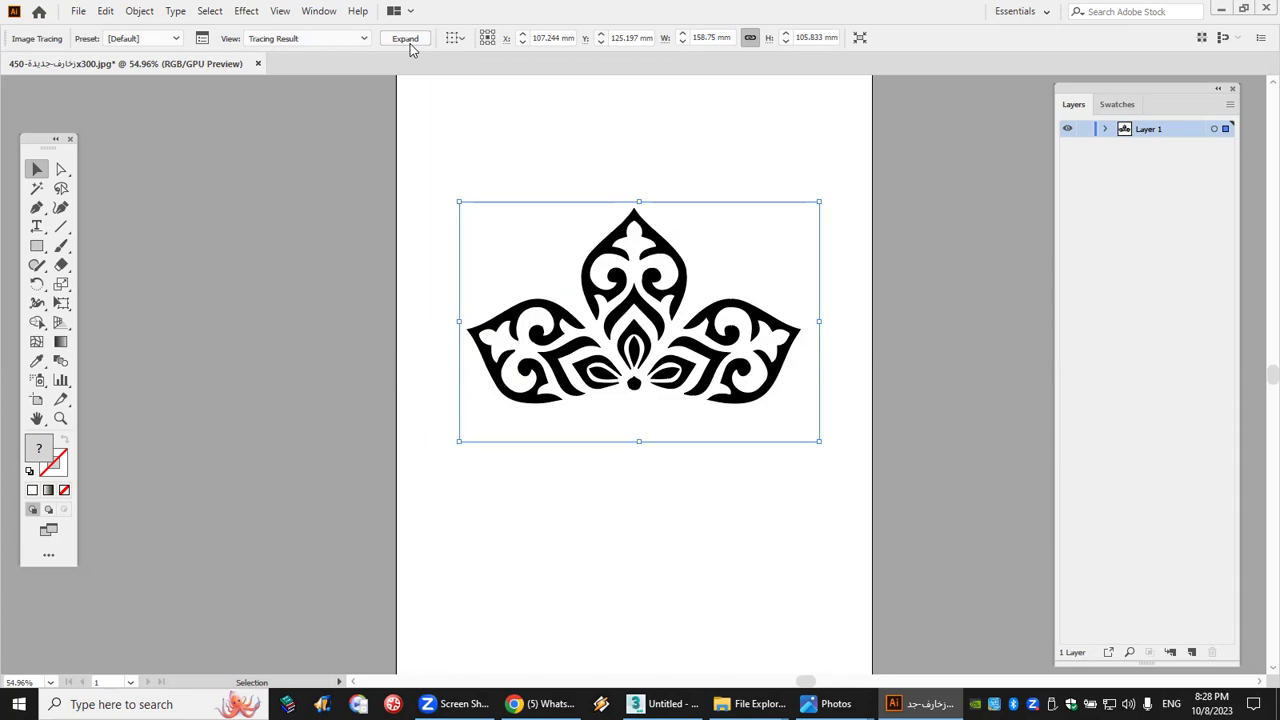
Step: Expand the traced ornament into vector paths, ungroup it and clear the selection
click(405, 39)
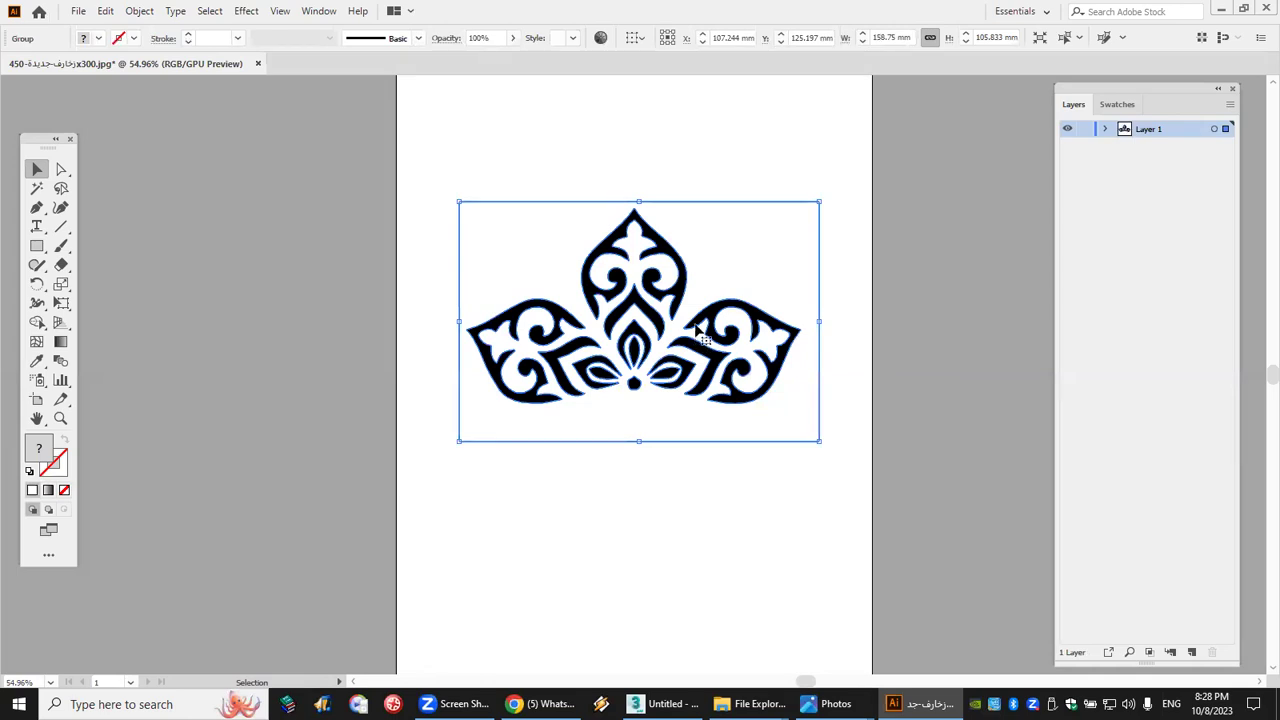
click(139, 11)
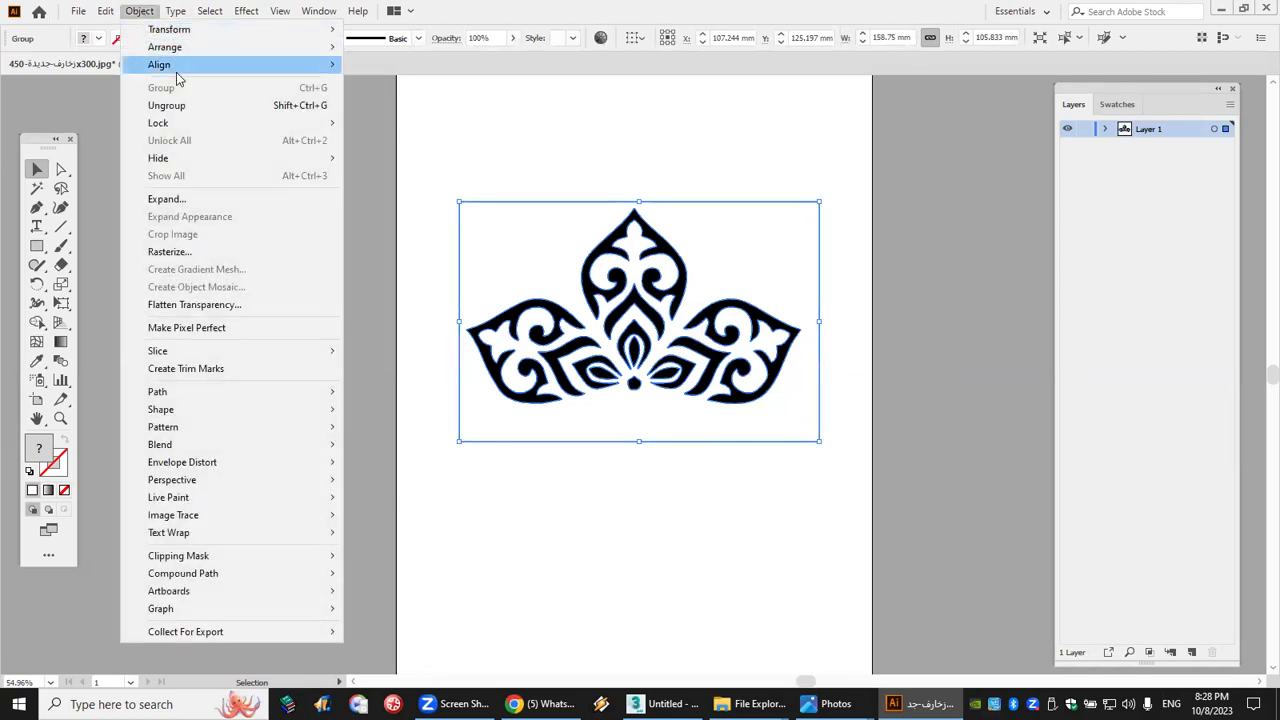
click(214, 103)
click(478, 146)
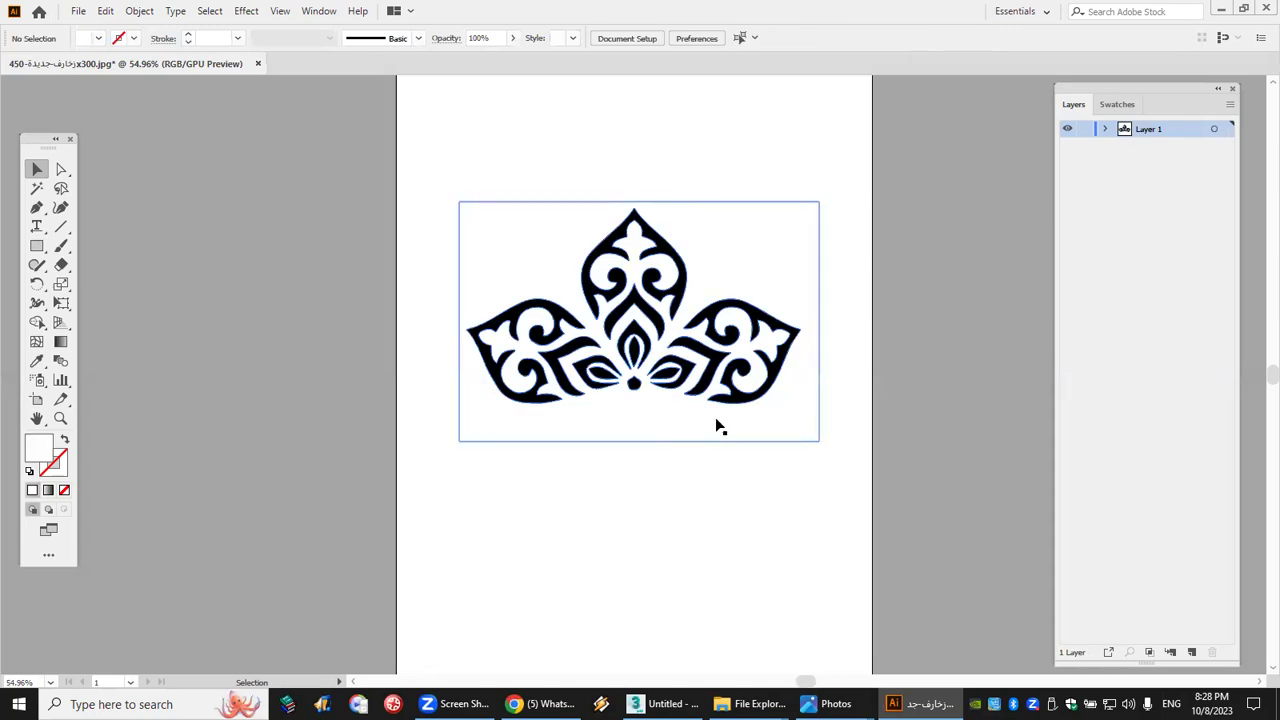
Step: Isolate one angled leaf shape by moving it off the artboard, delete all other traced artwork, and place it at about X 110.3 mm, Y 90.1 mm
drag(680, 437, 321, 478)
drag(853, 516, 815, 435)
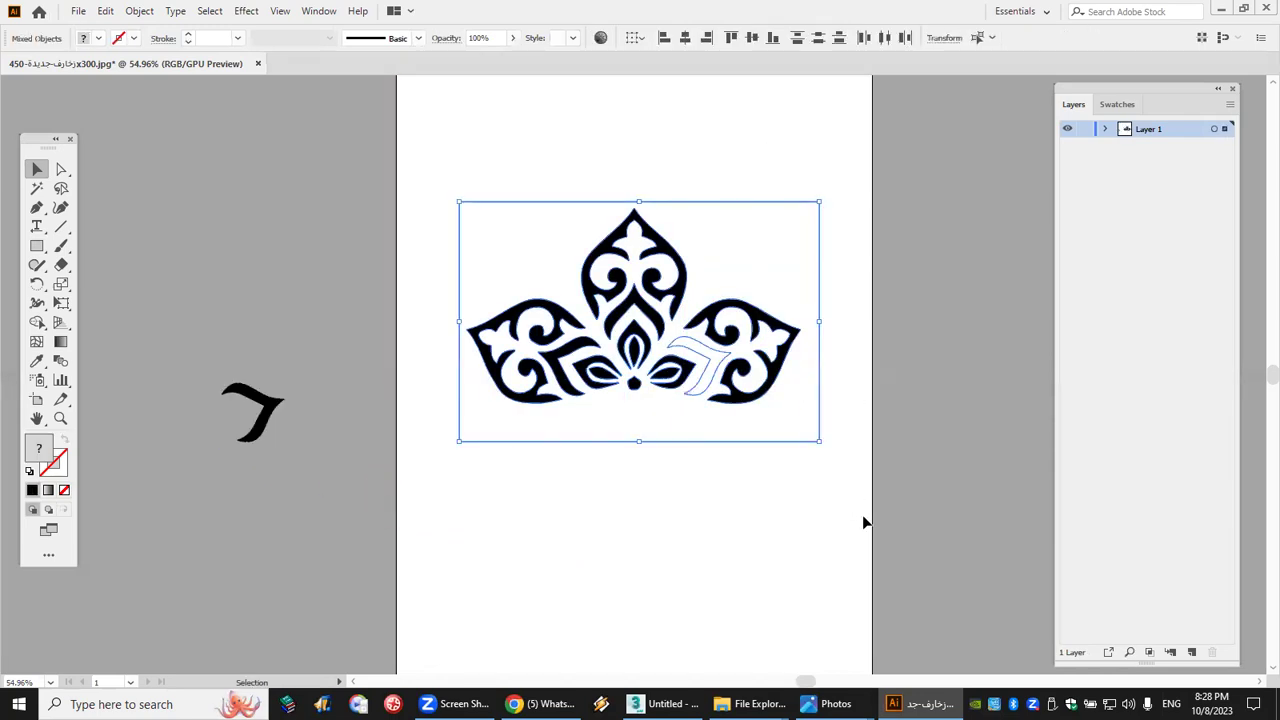
key(Delete)
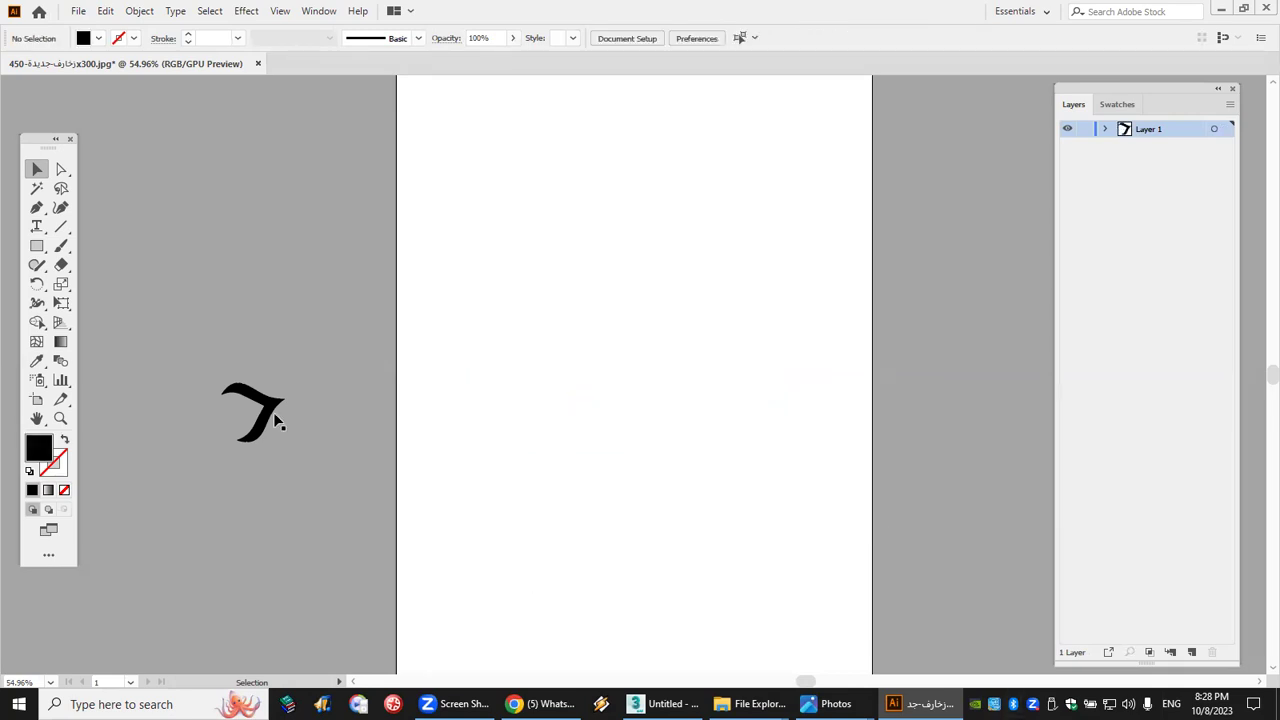
drag(278, 405, 657, 271)
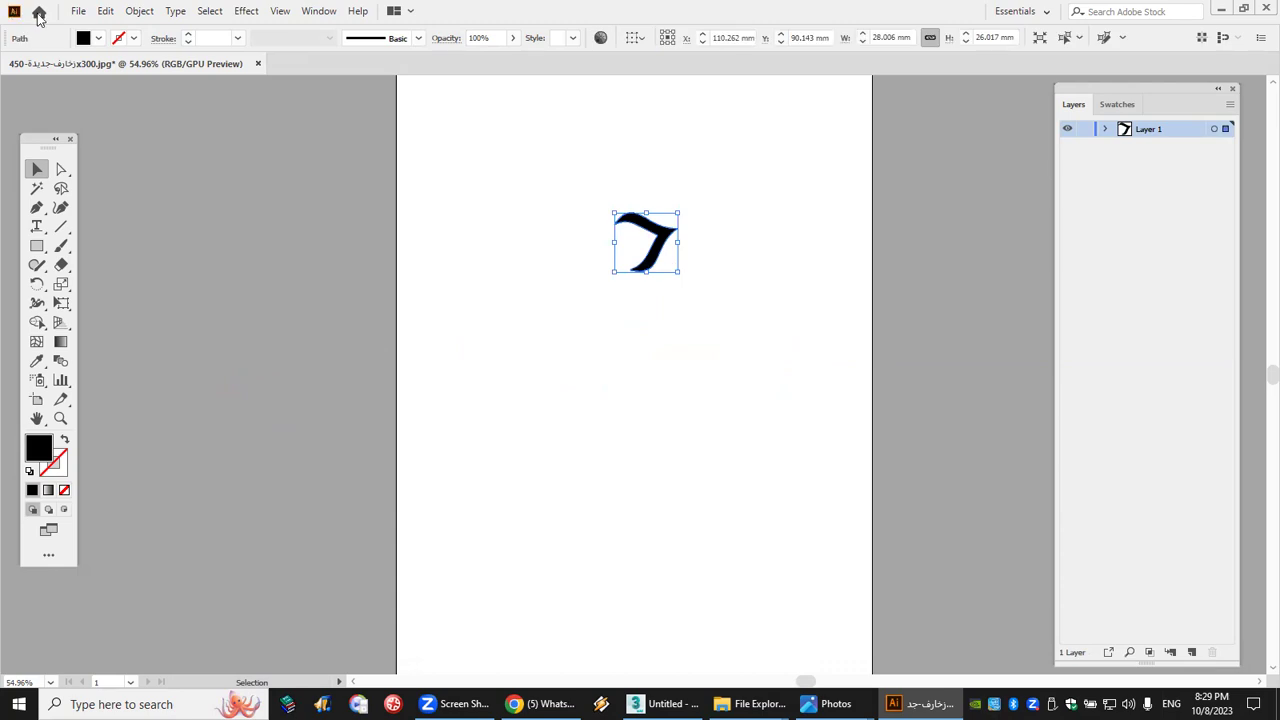
Step: Export the leaf shape to the desktop as an AutoCAD Drawing (DWG), version 2010/2011/2012, at 1 millimeter = 1 unit
click(78, 11)
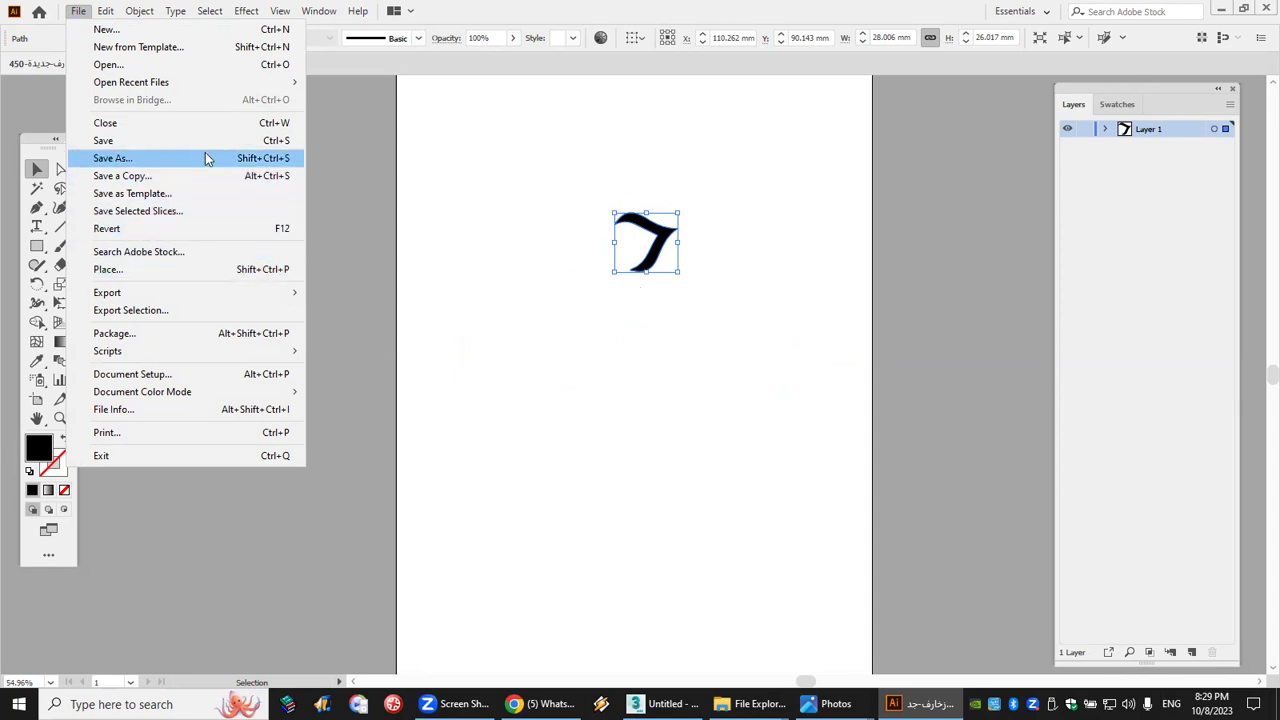
mouse_move(206, 292)
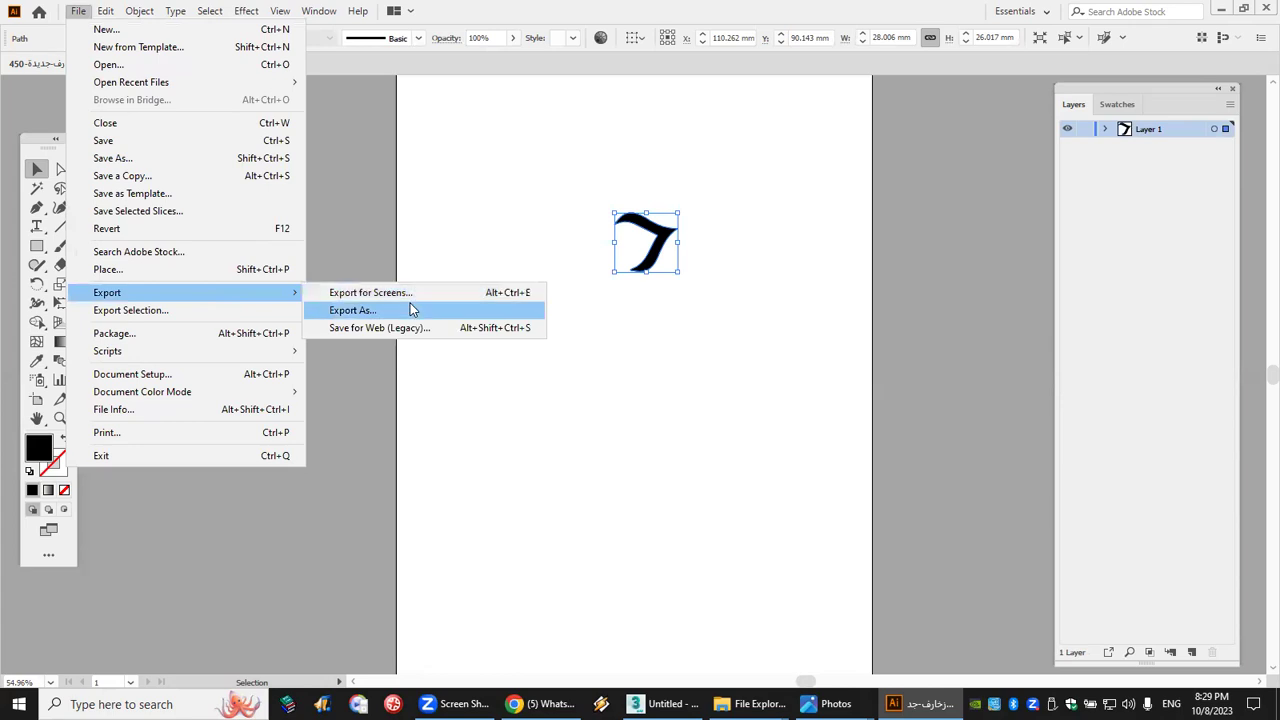
click(410, 305)
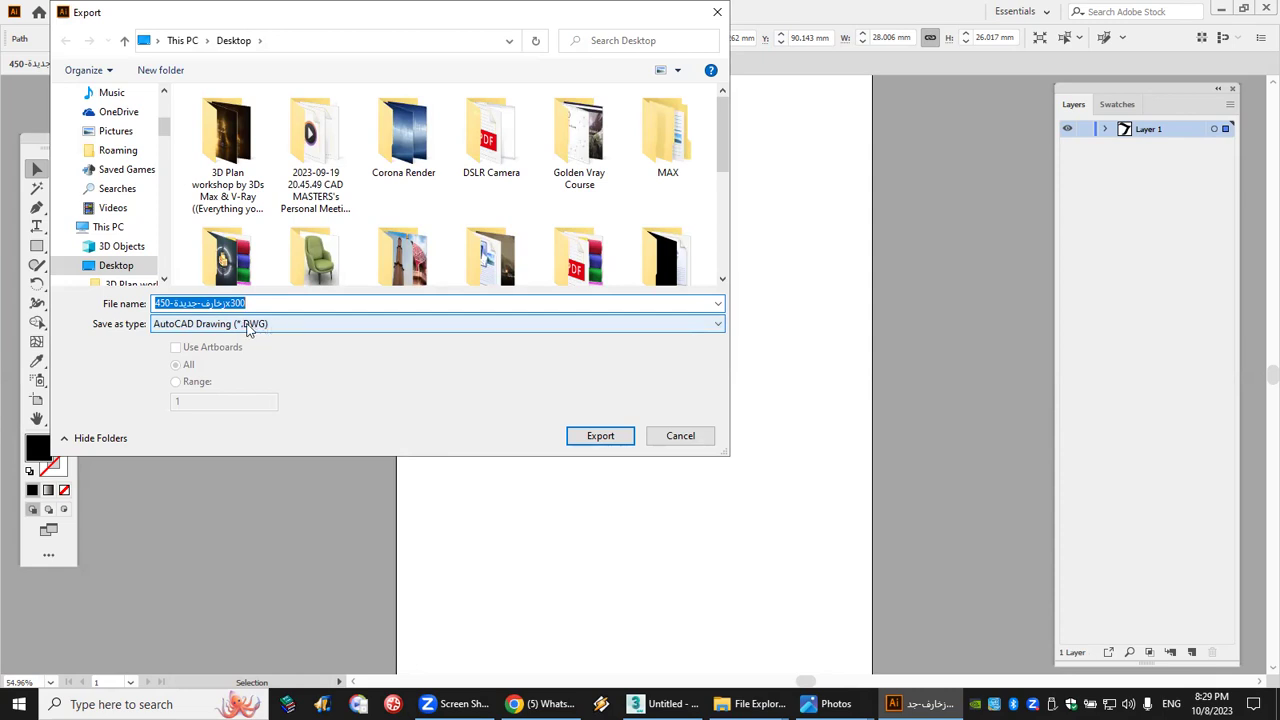
click(603, 438)
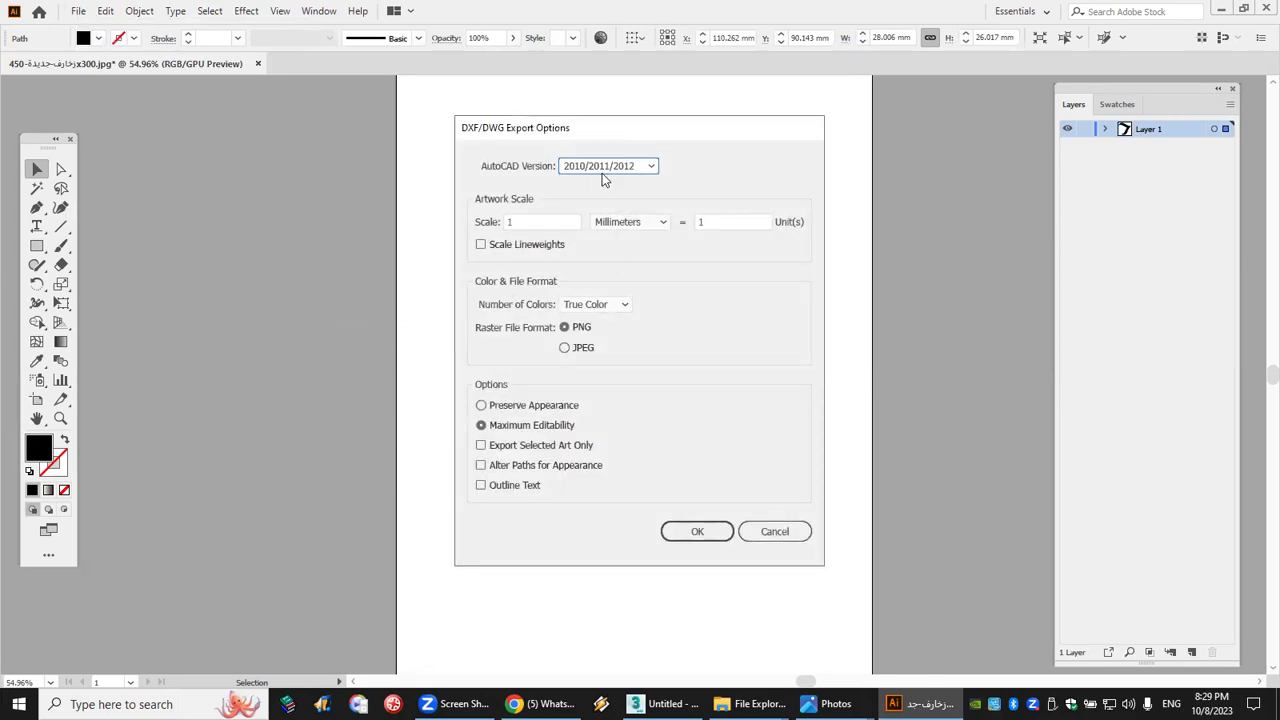
click(690, 533)
Step: Import the exported DWG file from the desktop into the Top viewport of 3ds Max and fit it in all viewports
key(super+d)
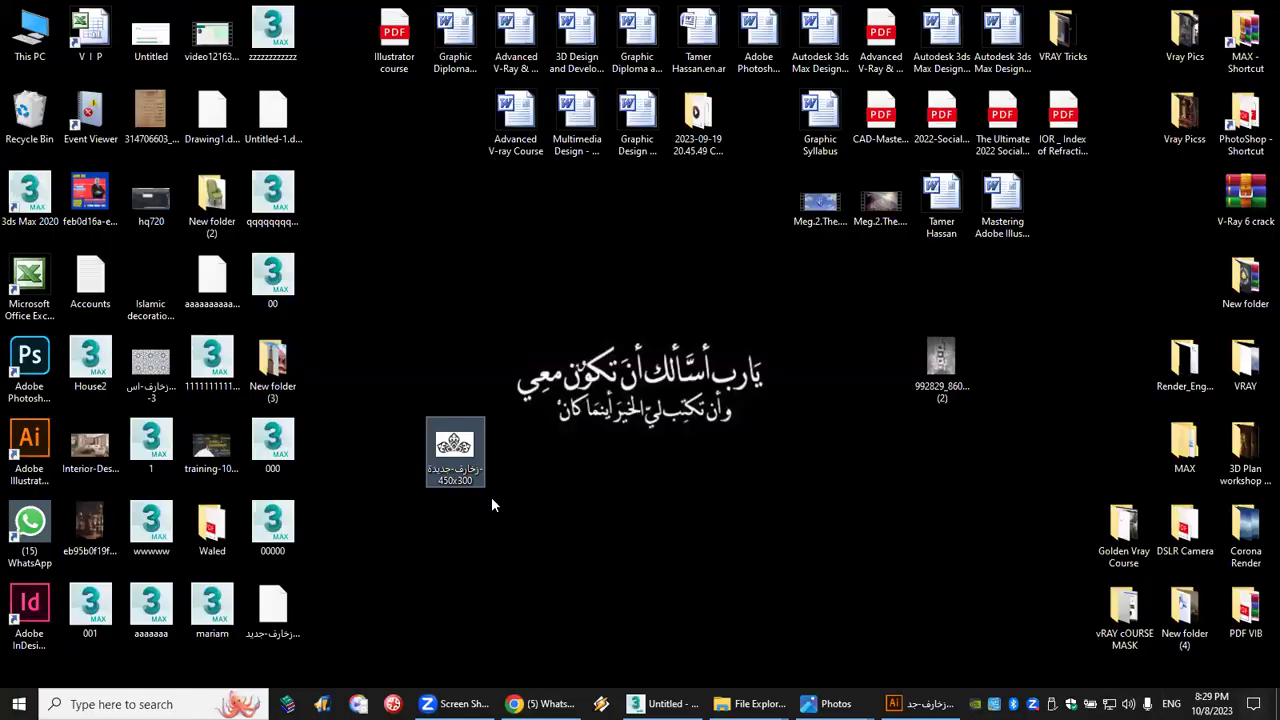
drag(271, 612, 636, 527)
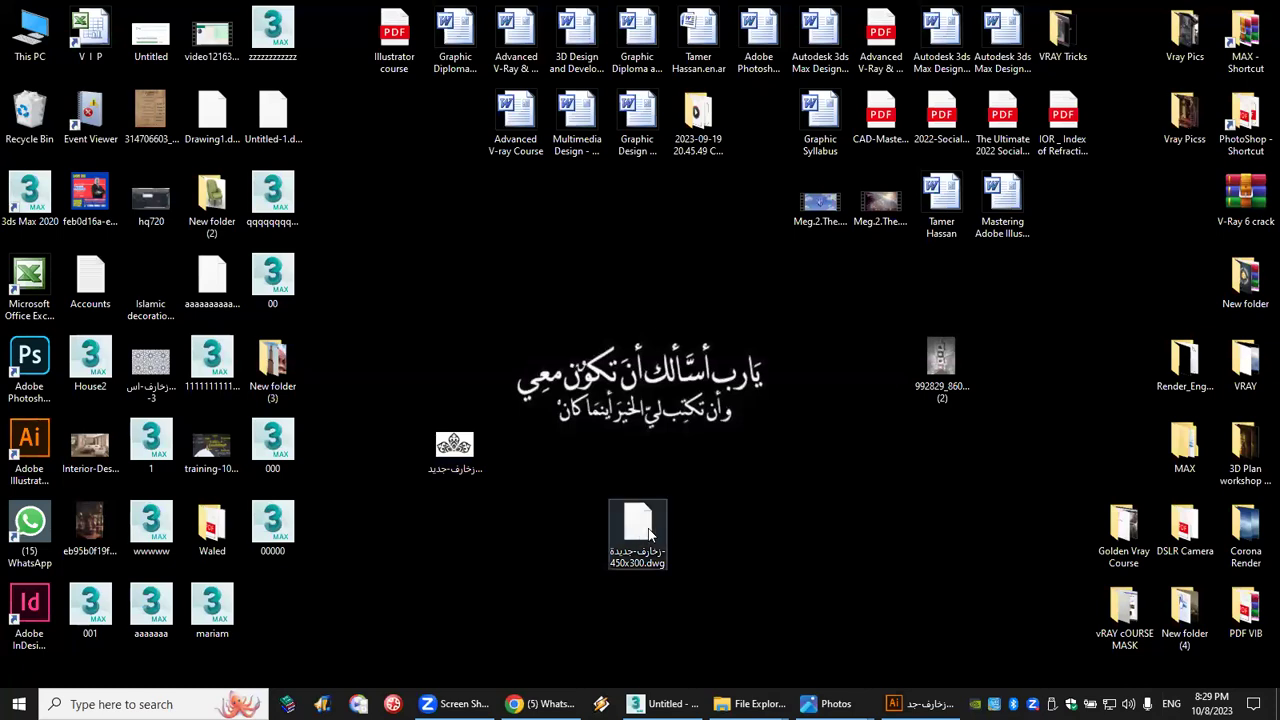
drag(638, 527, 277, 183)
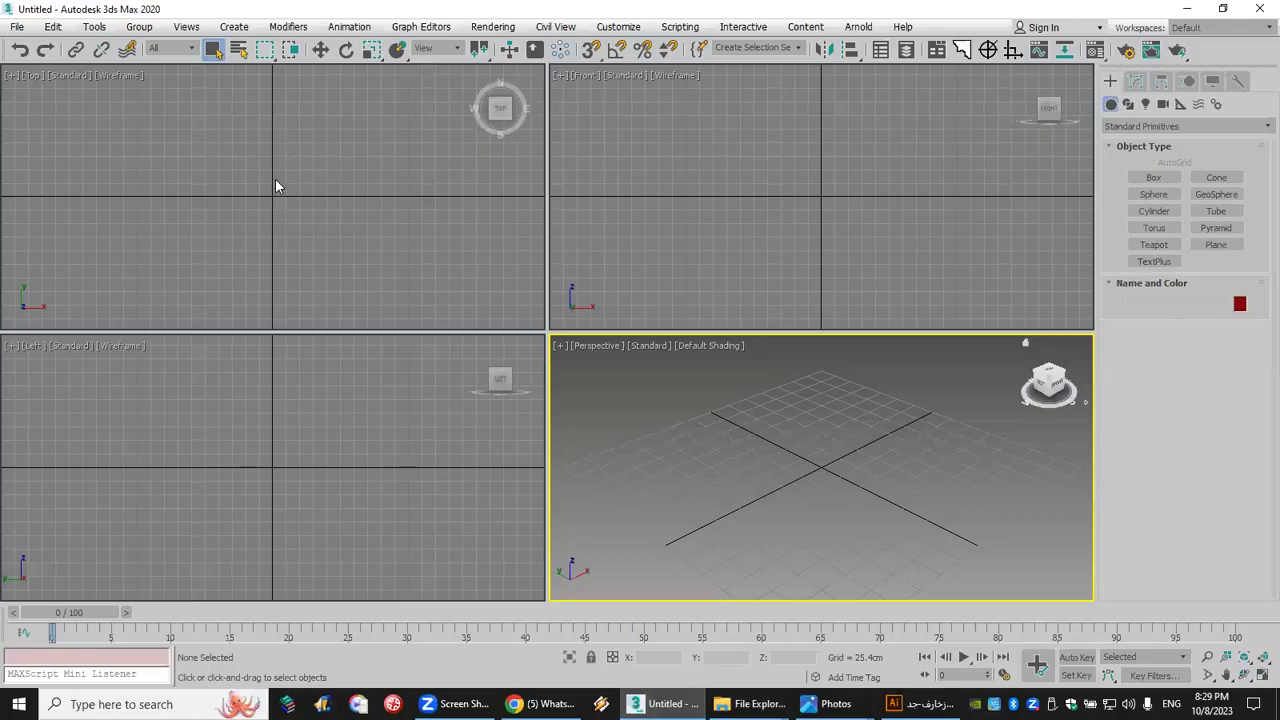
click(325, 192)
click(1264, 657)
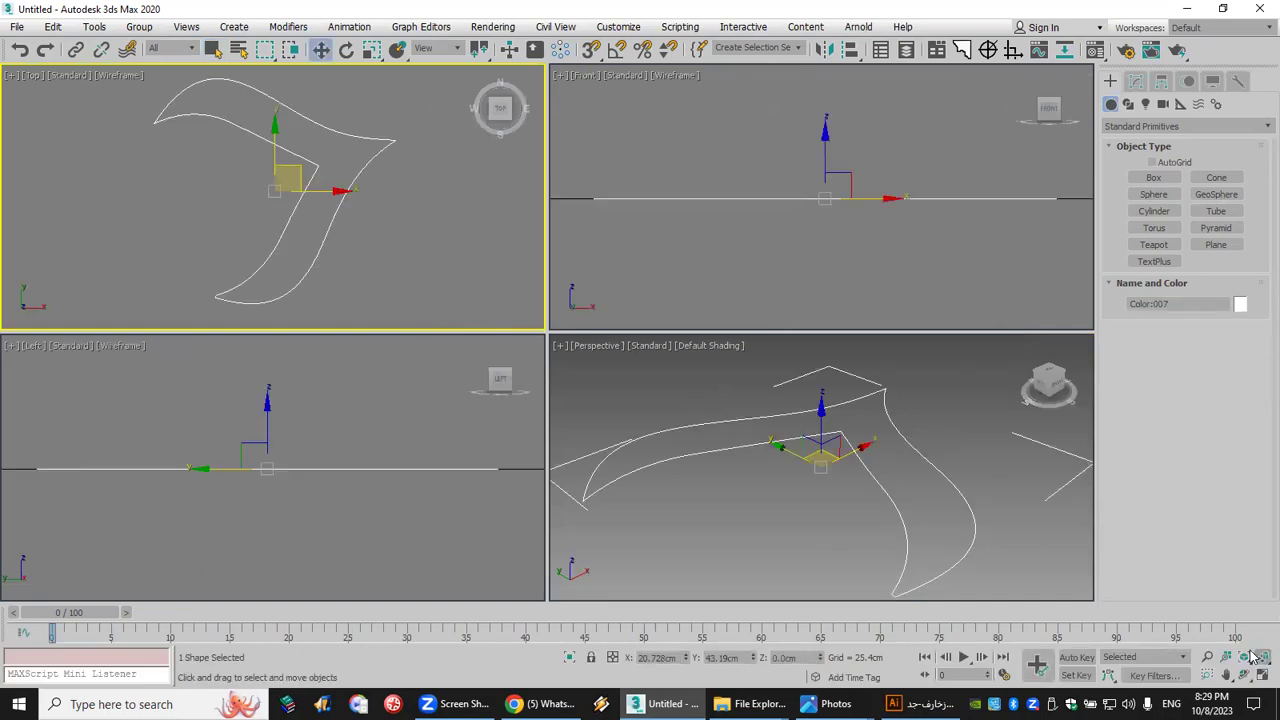
Step: Convert the imported leaf spline to an Editable Poly and select its single polygon
click(905, 539)
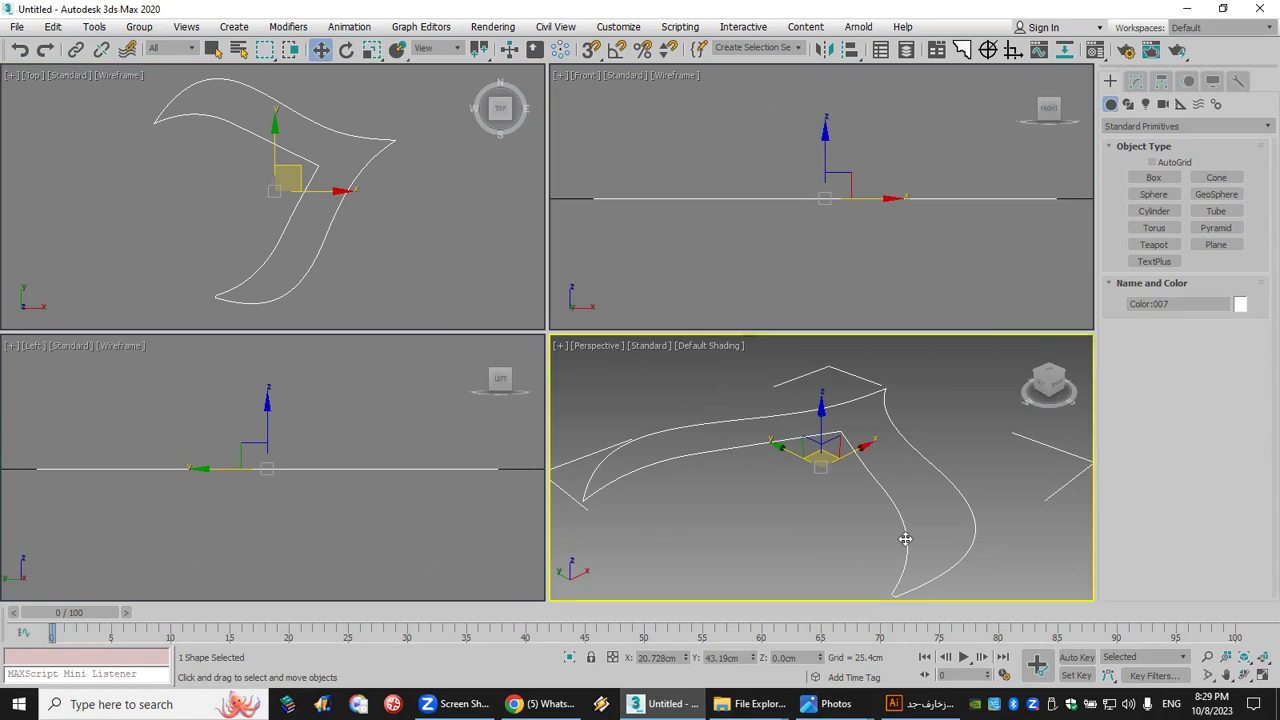
right_click(910, 440)
mouse_move(975, 605)
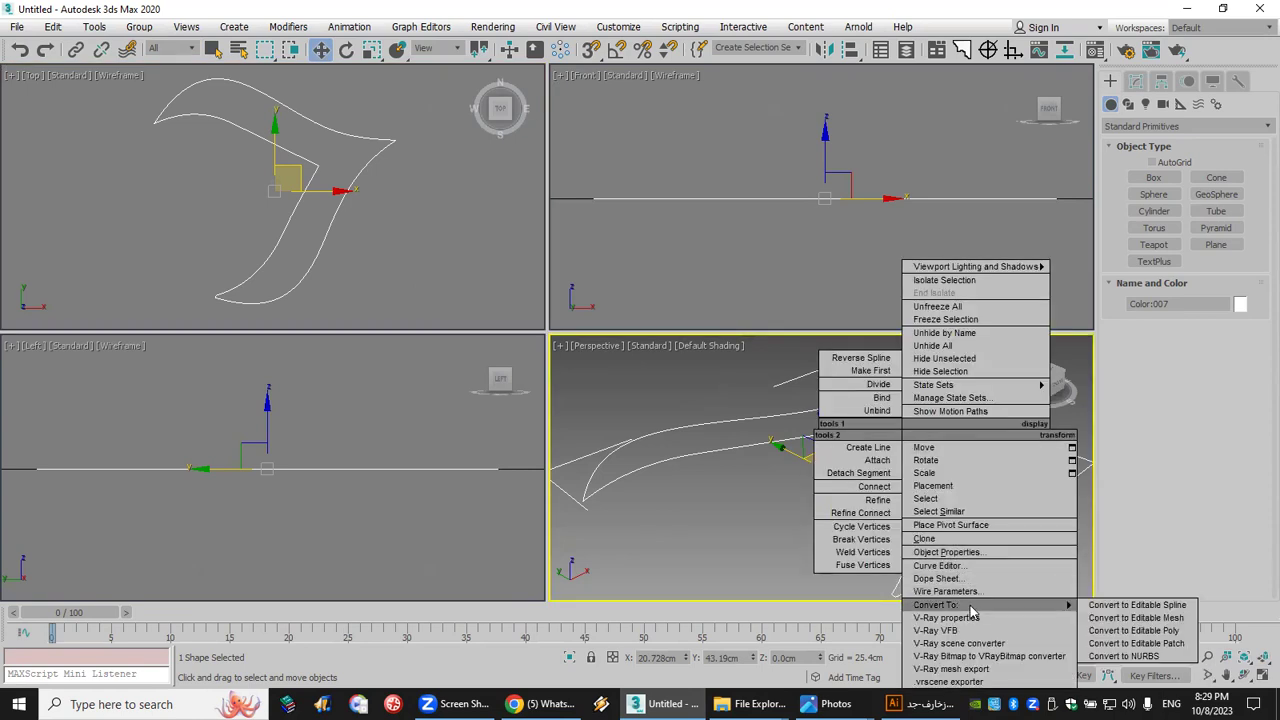
click(1170, 631)
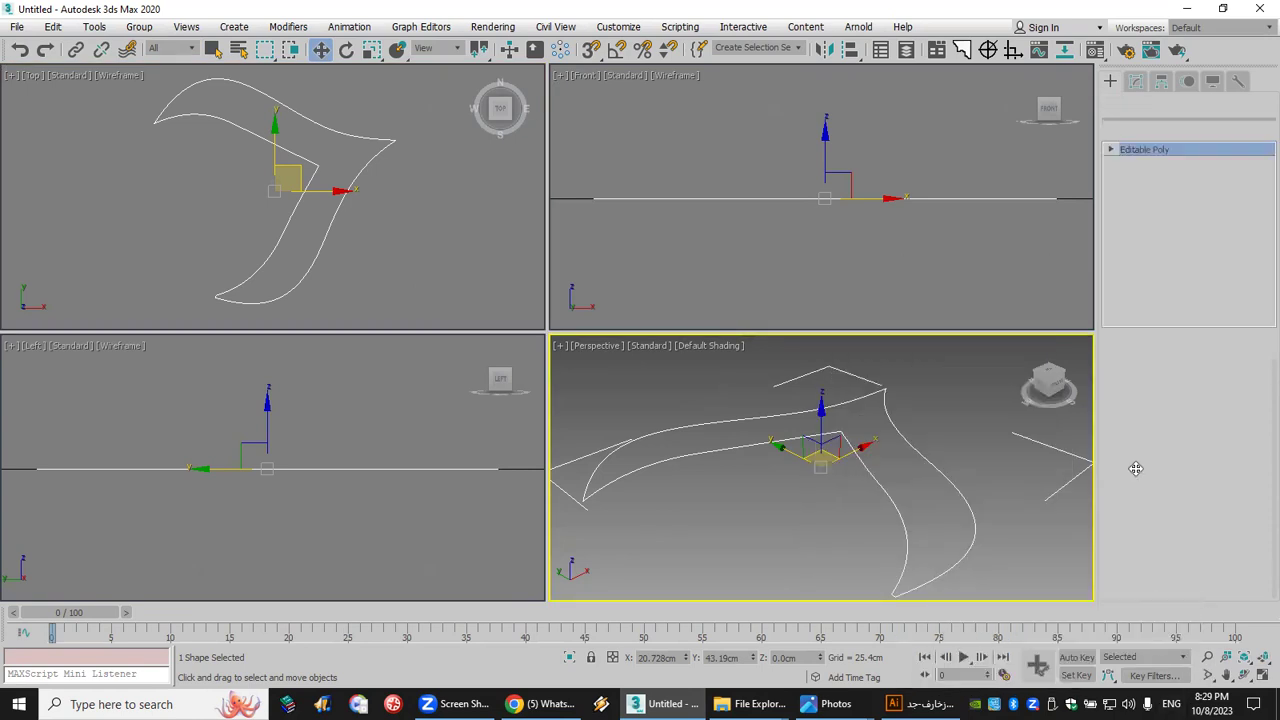
click(1111, 150)
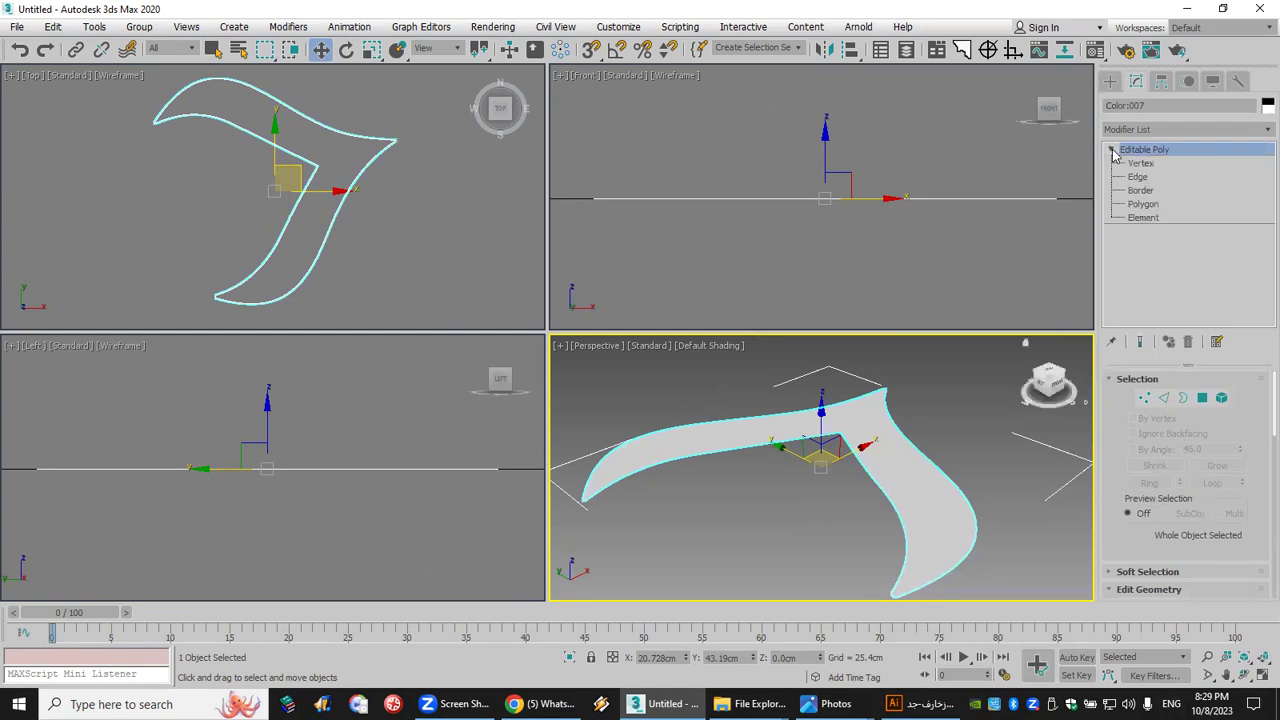
click(1143, 204)
click(916, 472)
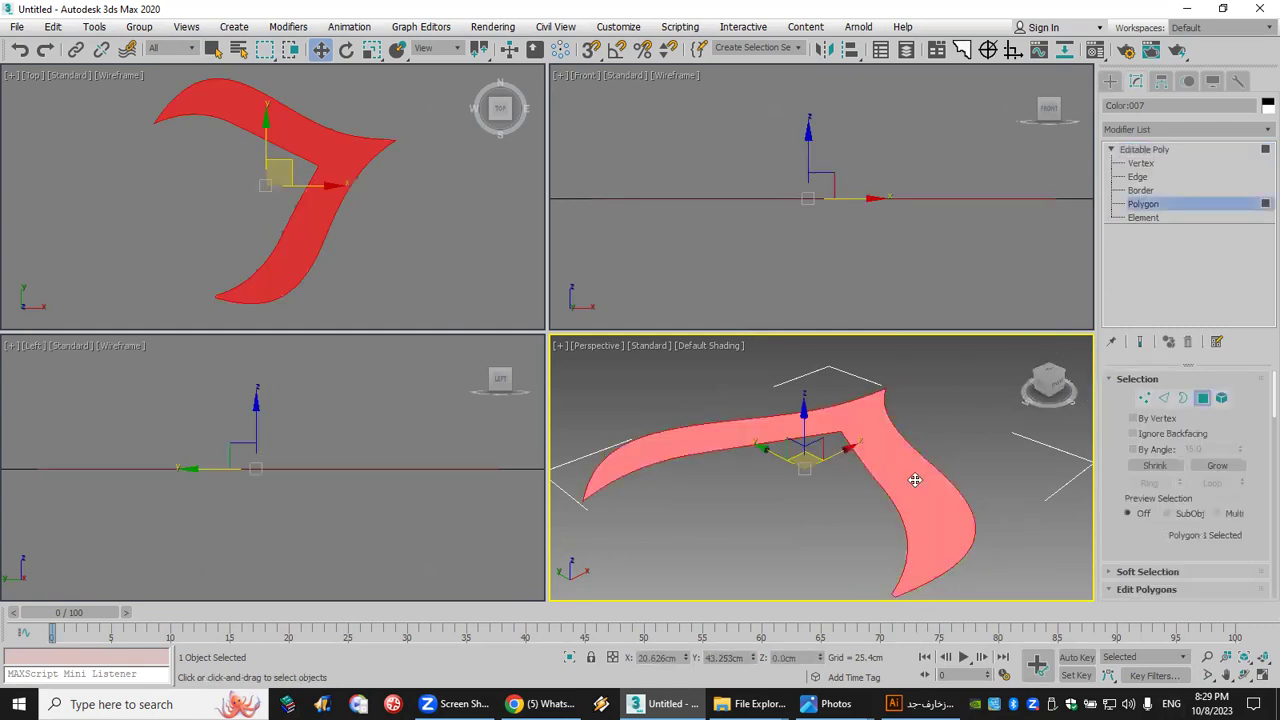
Step: Try a freehand Extrude on the selected leaf polygon and undo it
drag(1128, 555, 1128, 333)
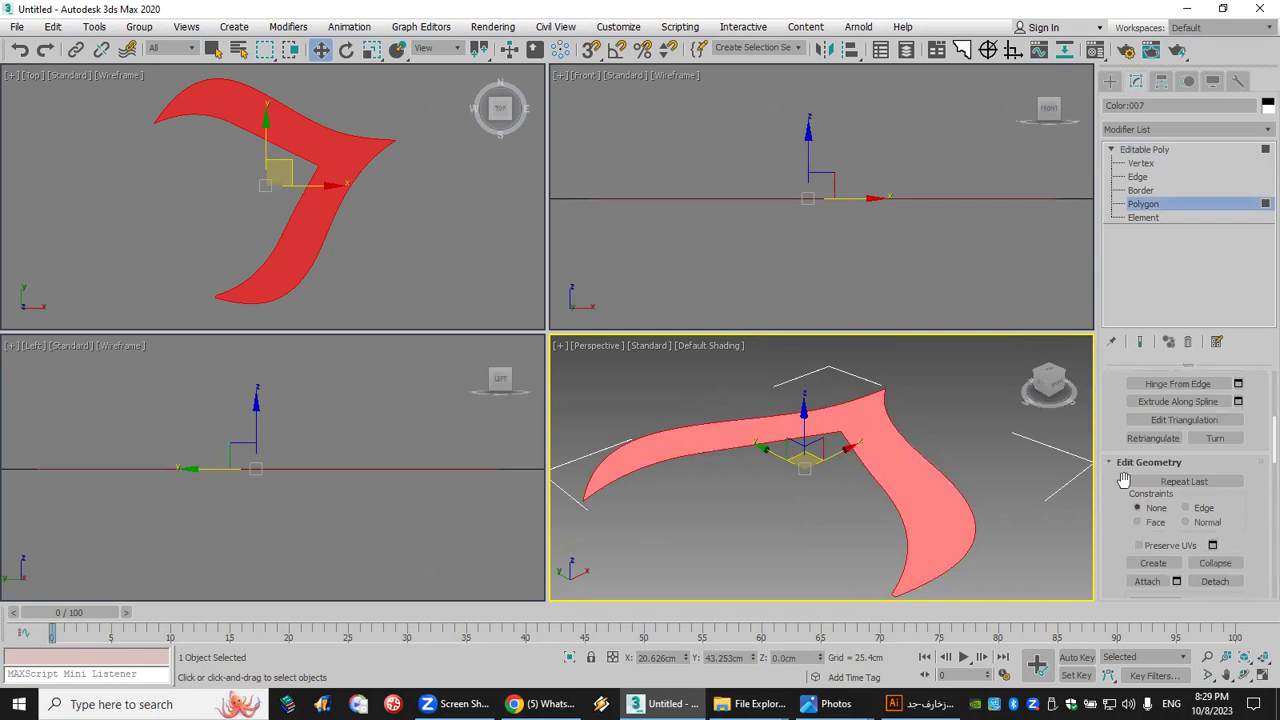
drag(1109, 427, 1118, 345)
scroll(1138, 533, down, 6)
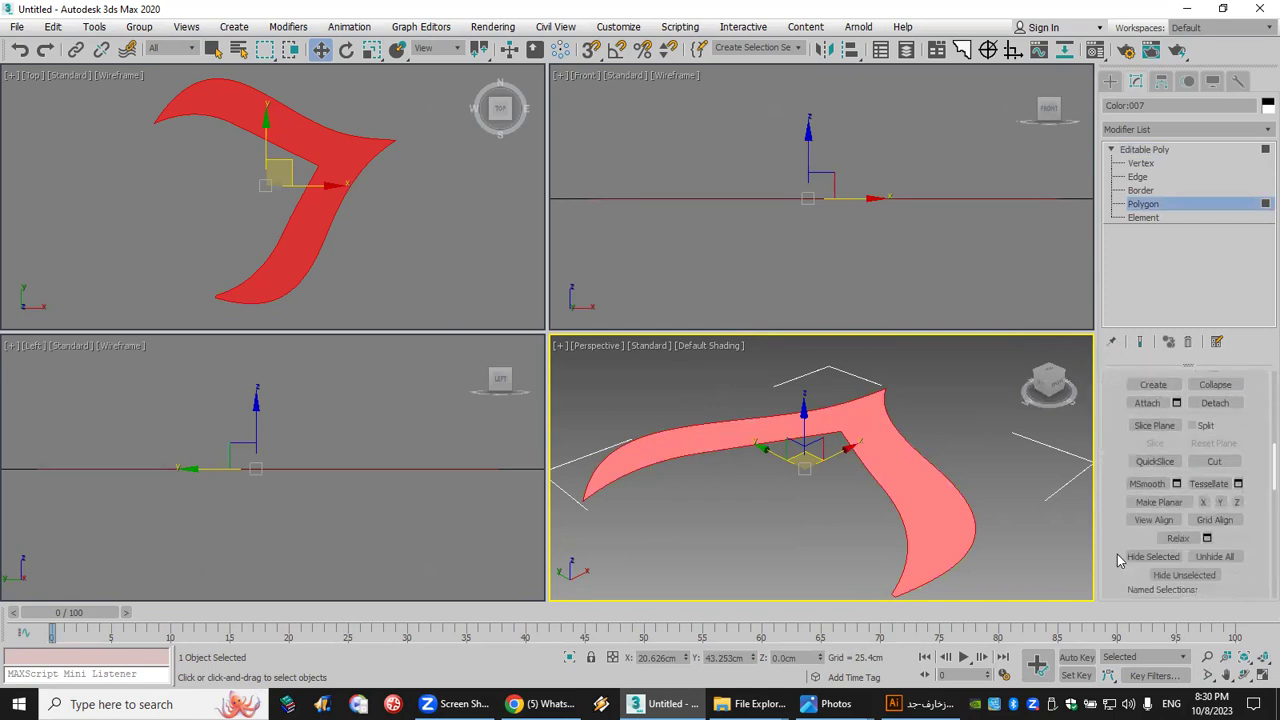
scroll(1137, 533, up, 10)
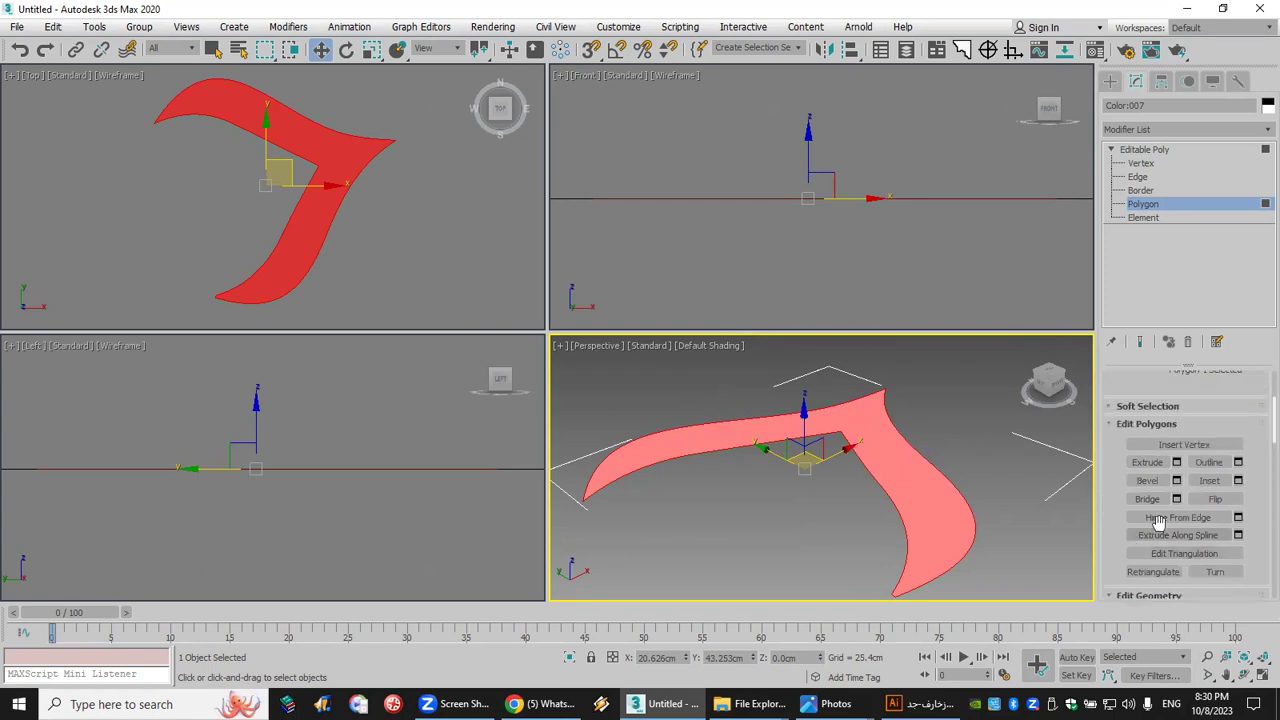
click(1147, 462)
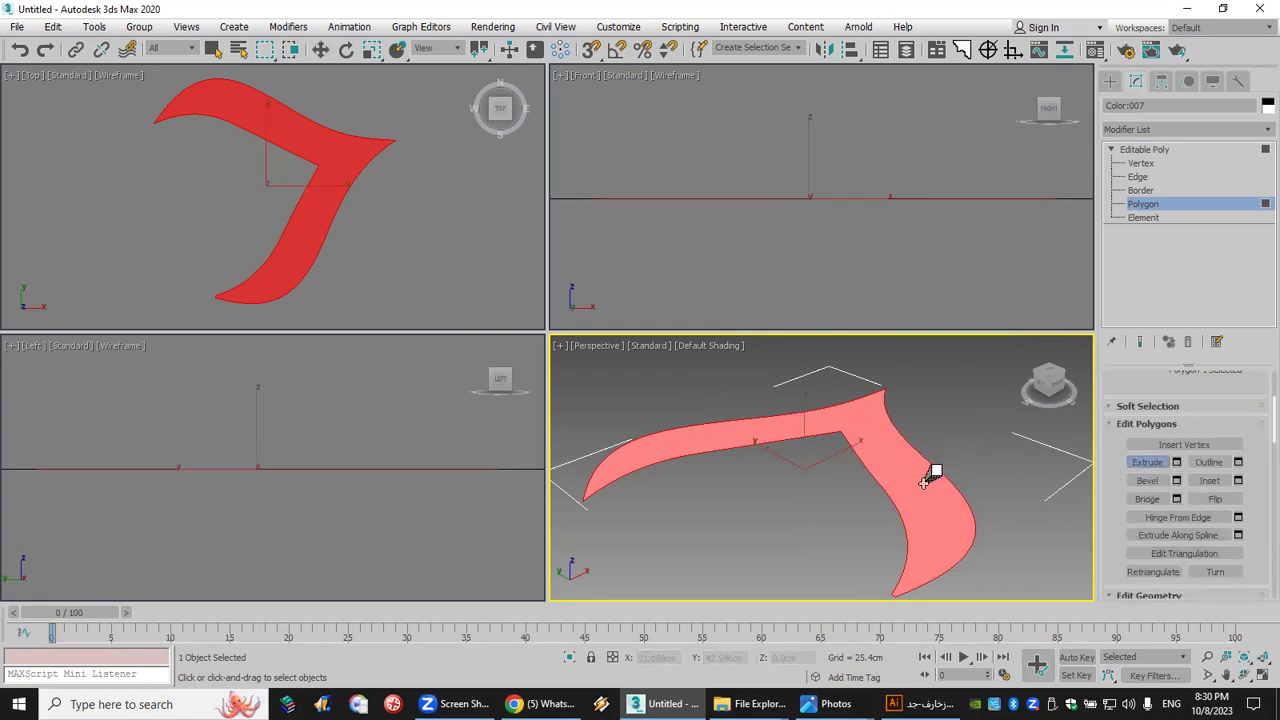
mouse_move(926, 477)
mouse_down()
mouse_move(914, 486)
mouse_move(920, 474)
mouse_up()
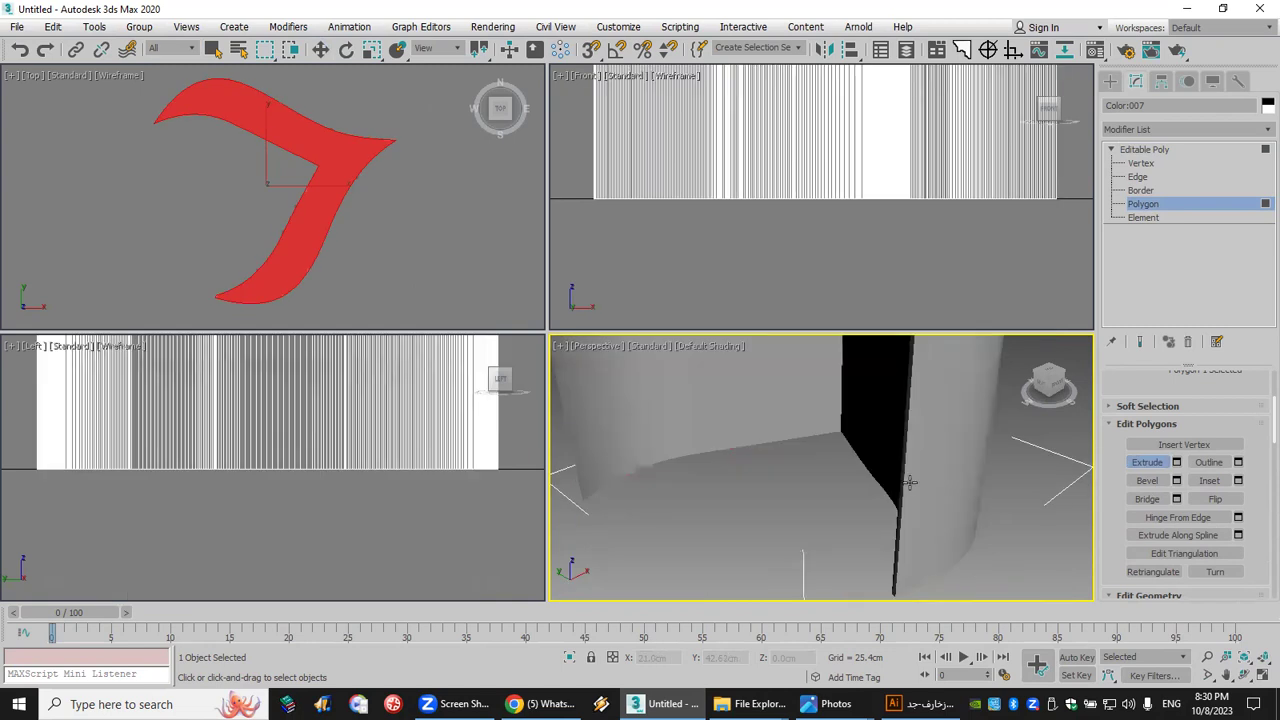
click(20, 50)
Step: Extrude the leaf polygon to an exact height of 1 cm and clear the polygon selection
click(1176, 463)
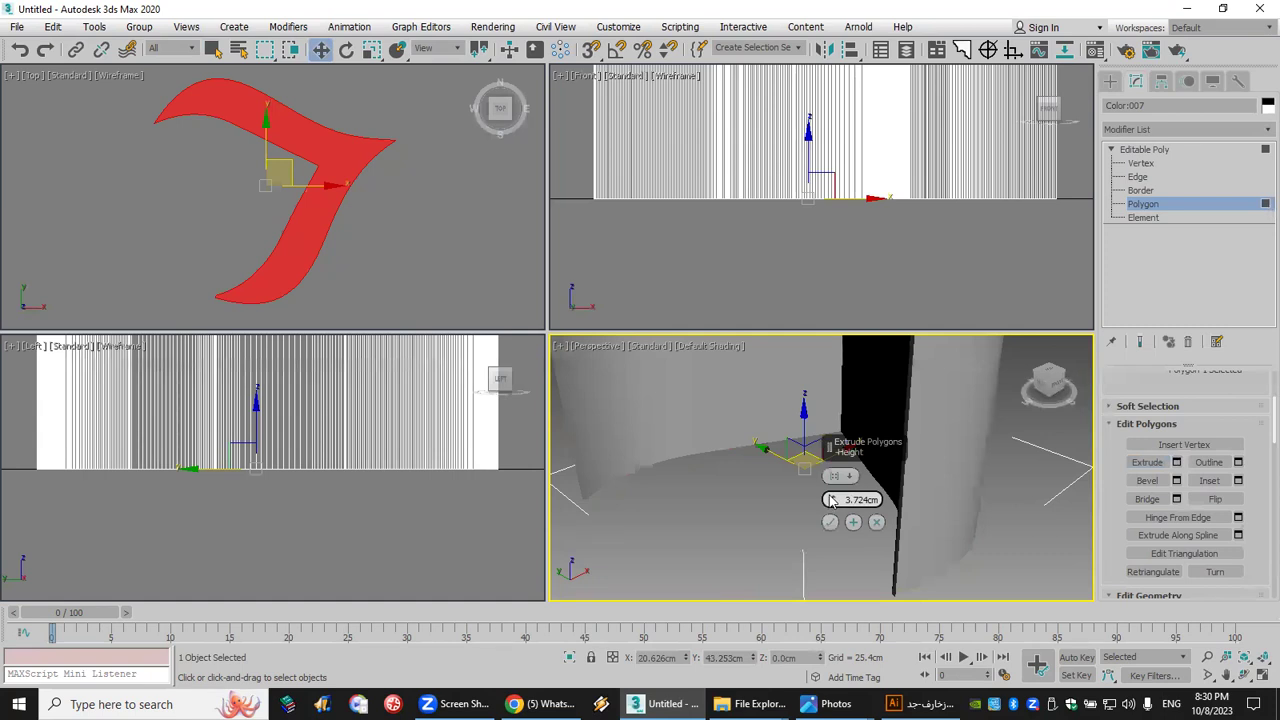
drag(829, 500, 830, 530)
right_click(830, 530)
double_click(880, 499)
text(2)
key(Return)
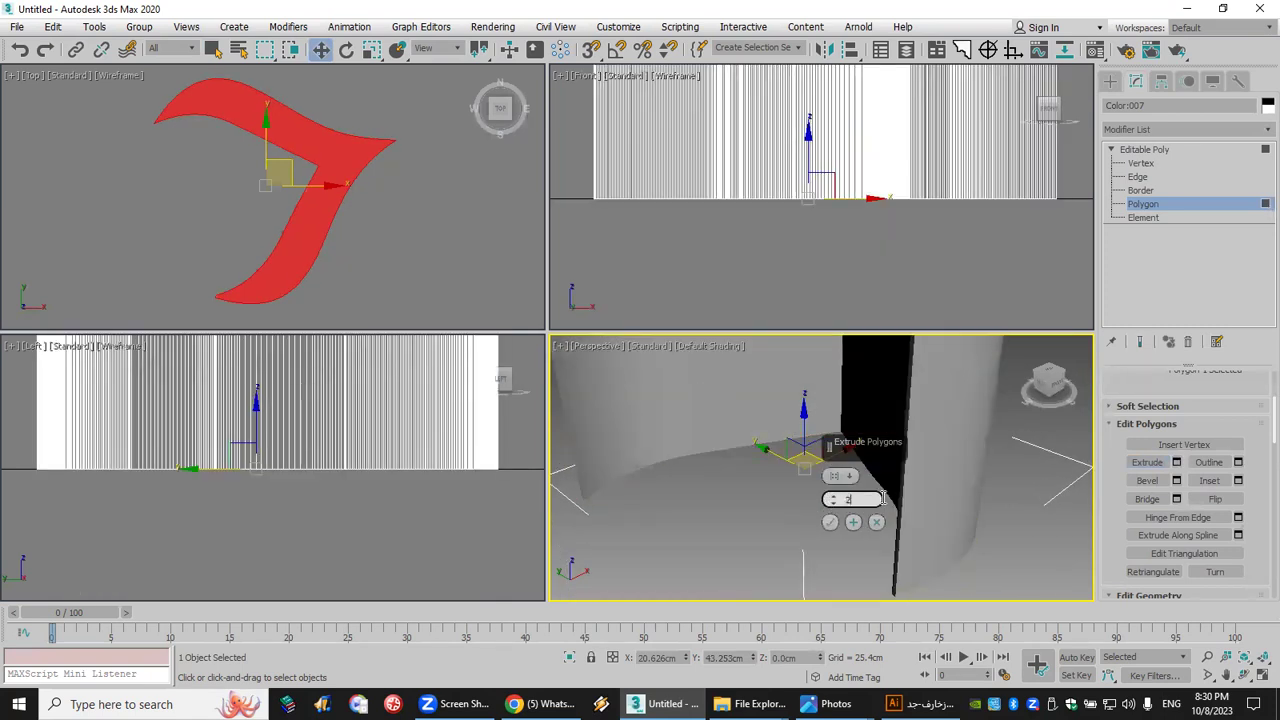
double_click(855, 500)
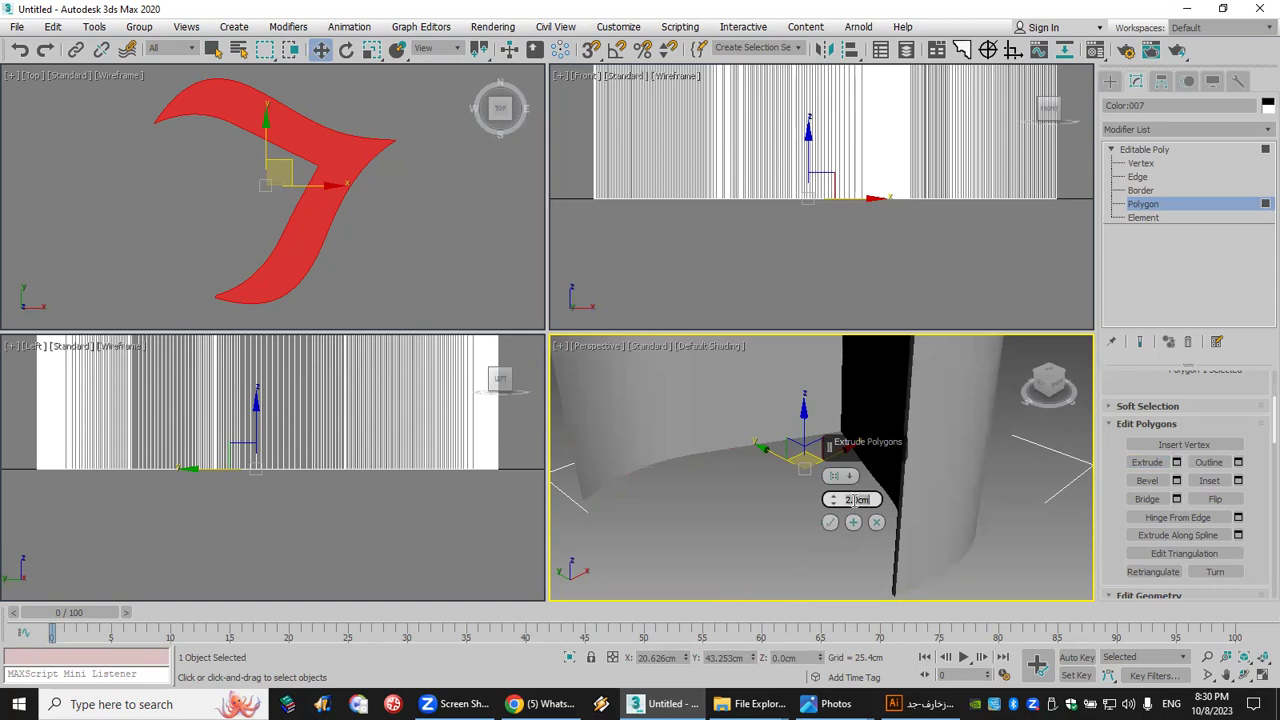
text(1)
key(Return)
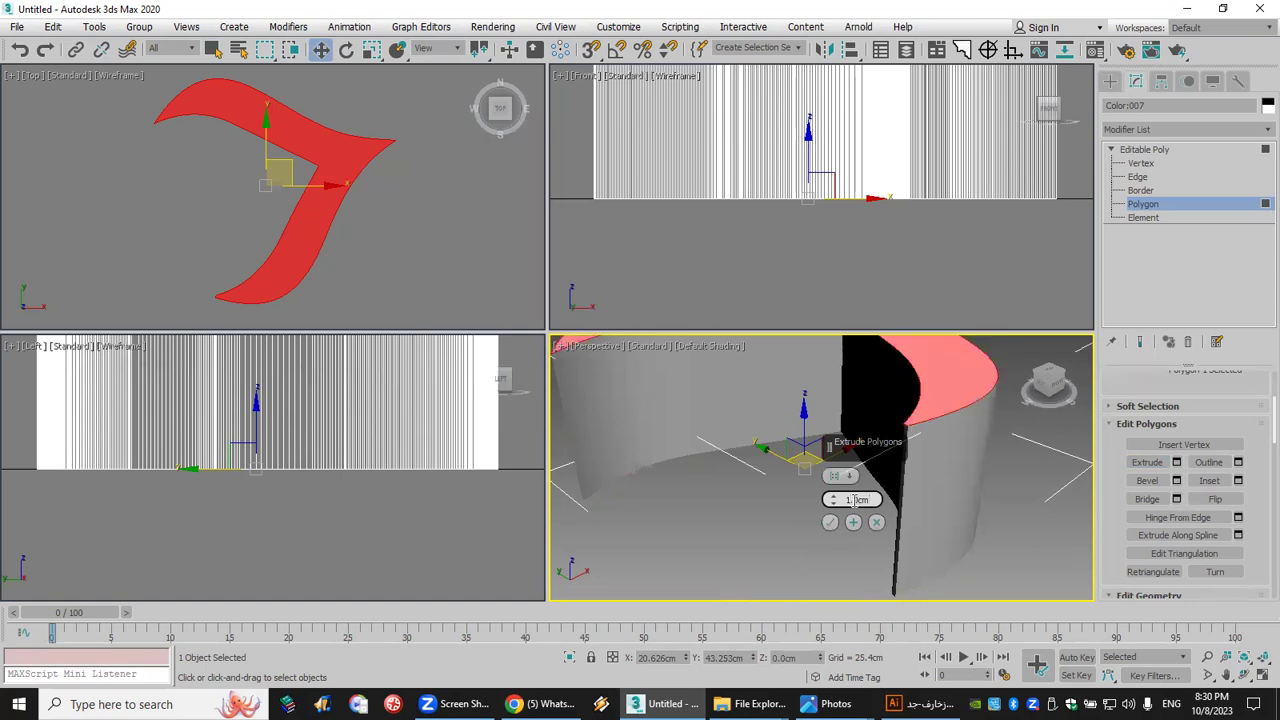
click(830, 522)
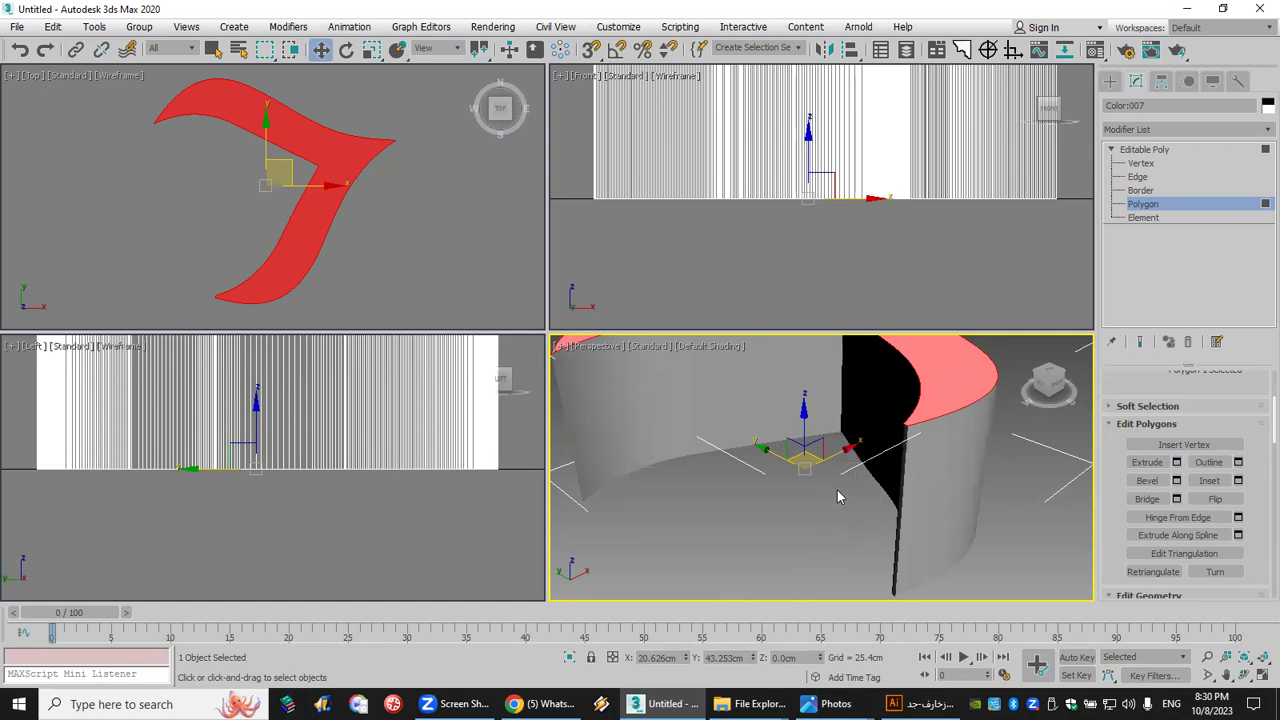
scroll(837, 495, down, 6)
click(928, 480)
scroll(928, 480, up, 5)
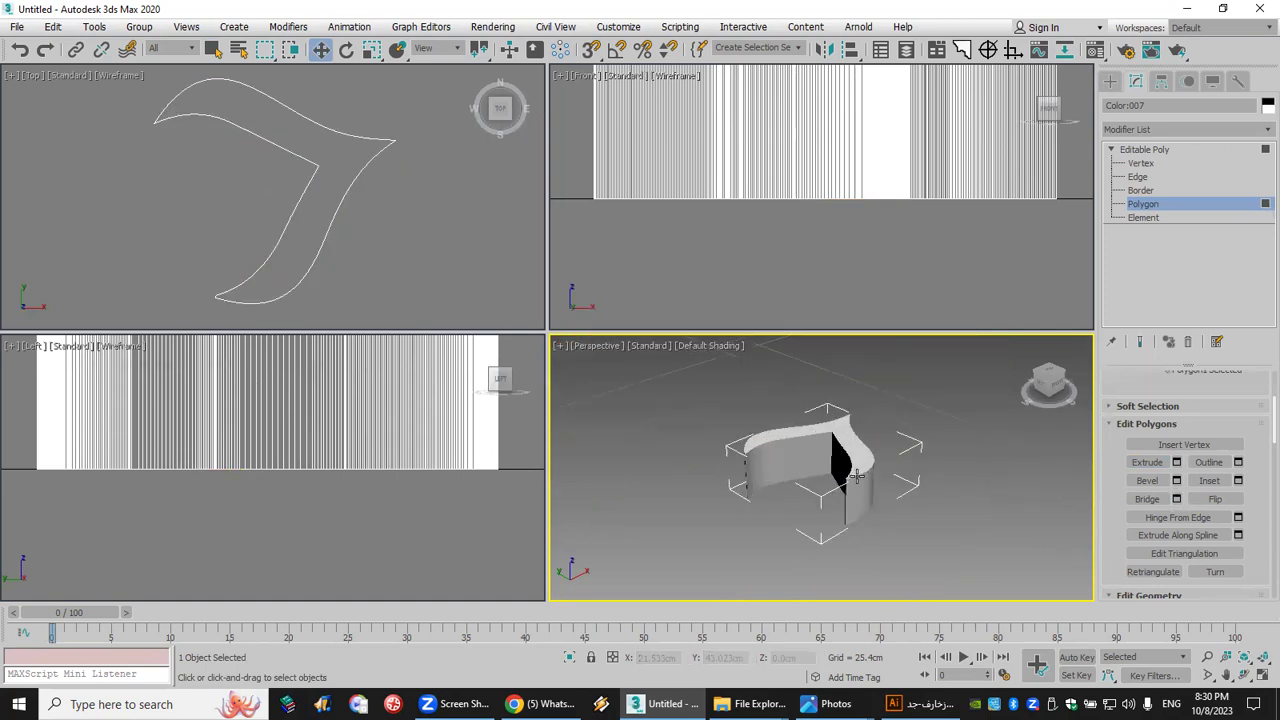
scroll(940, 480, down, 2)
middle_drag(929, 480, 891, 474)
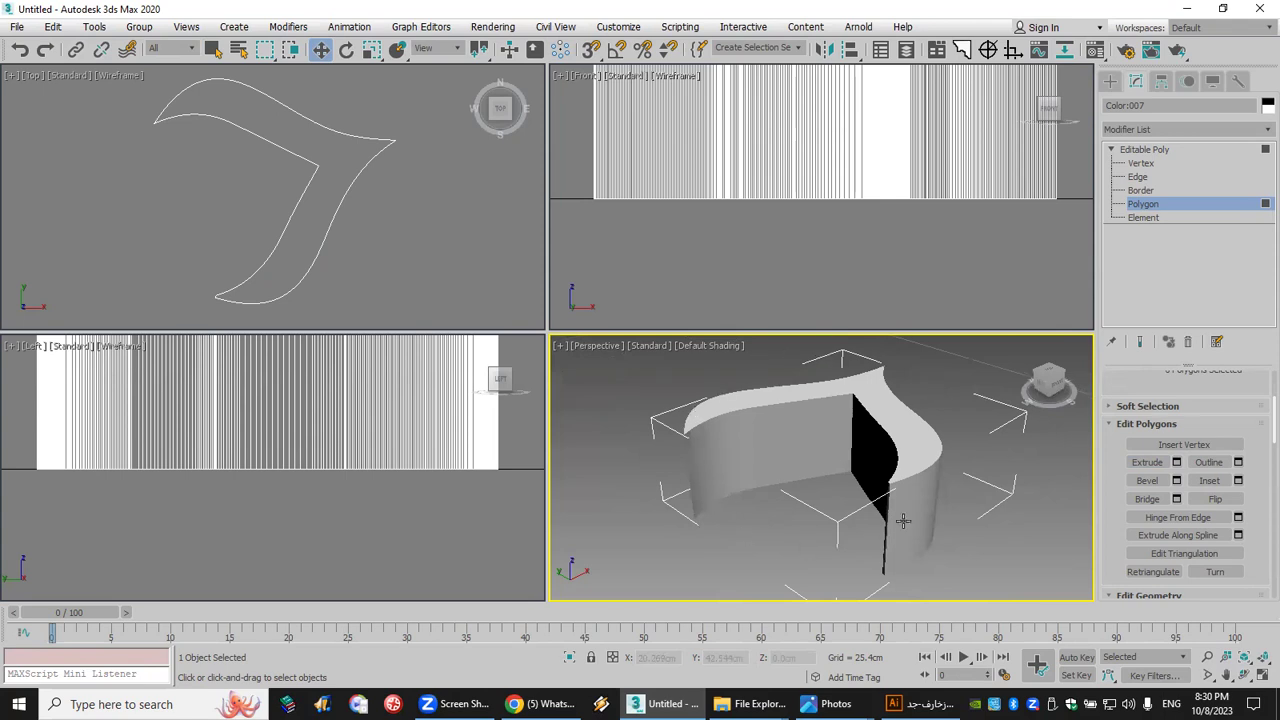
Step: Examine the density of the extruded leaf mesh's vertices along its curved outline at Vertex level
click(1110, 81)
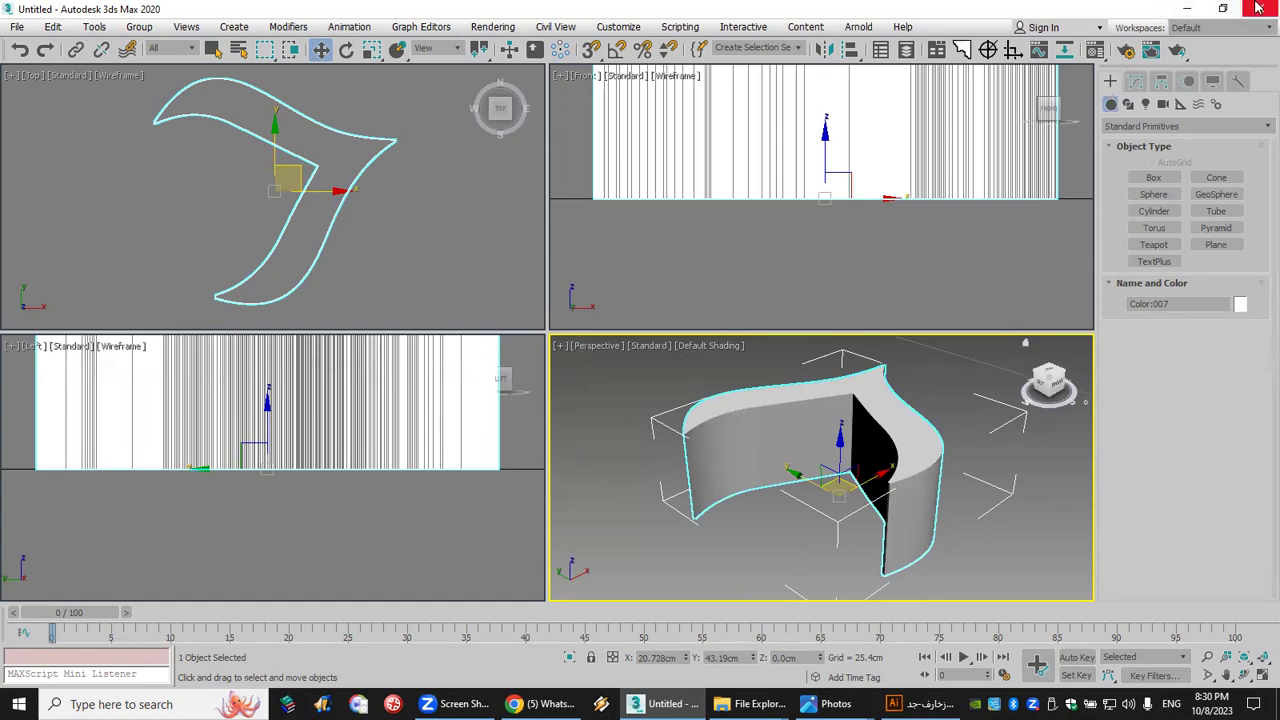
click(1128, 104)
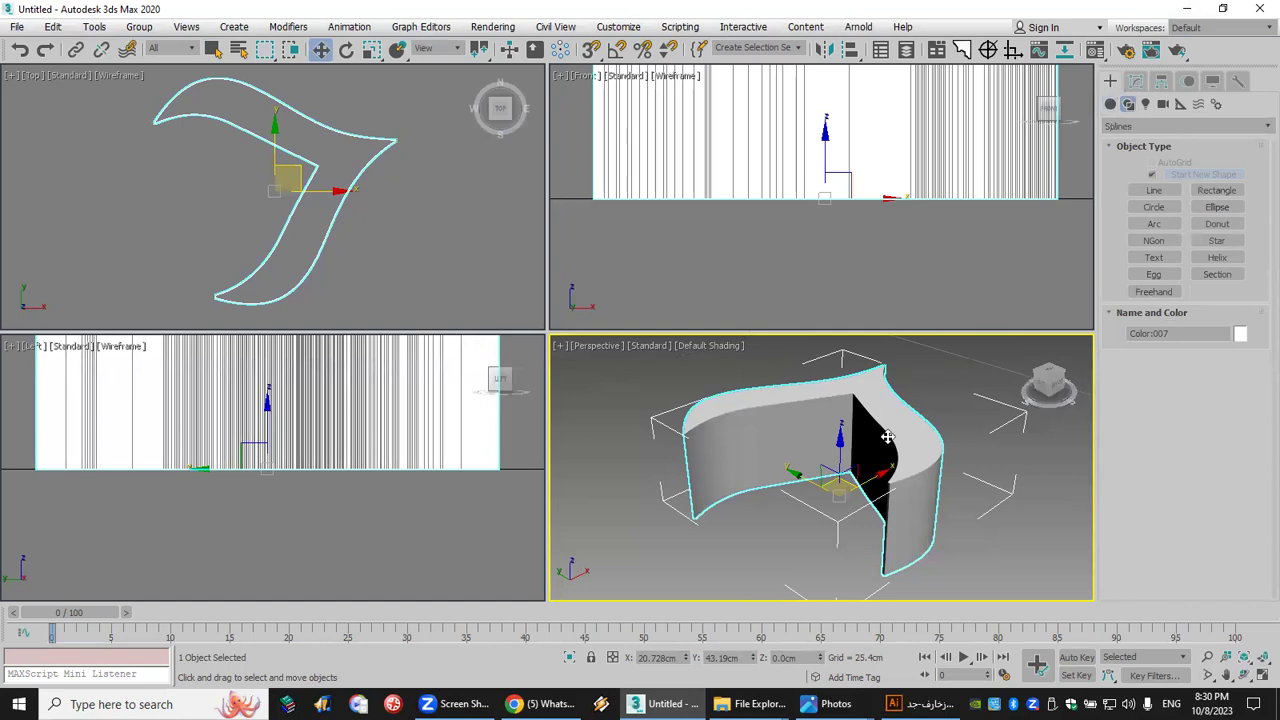
click(1135, 81)
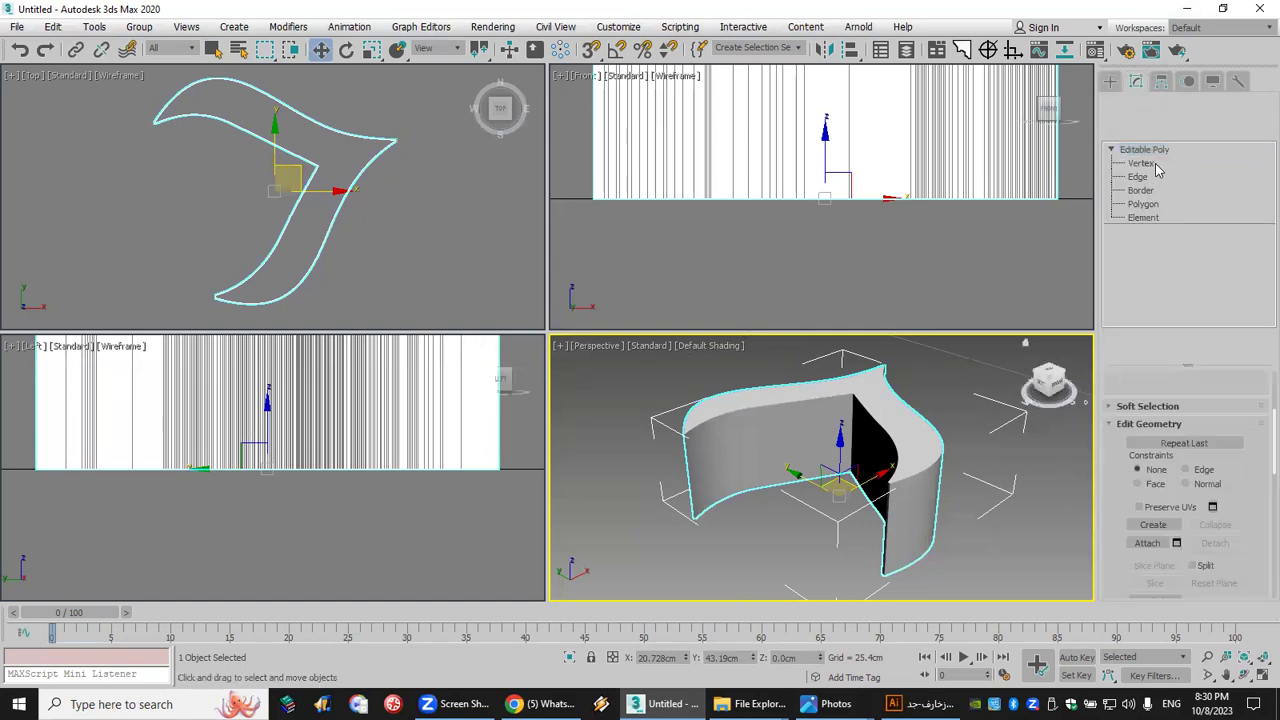
click(1141, 163)
key(ctrl+a)
scroll(366, 270, up, 6)
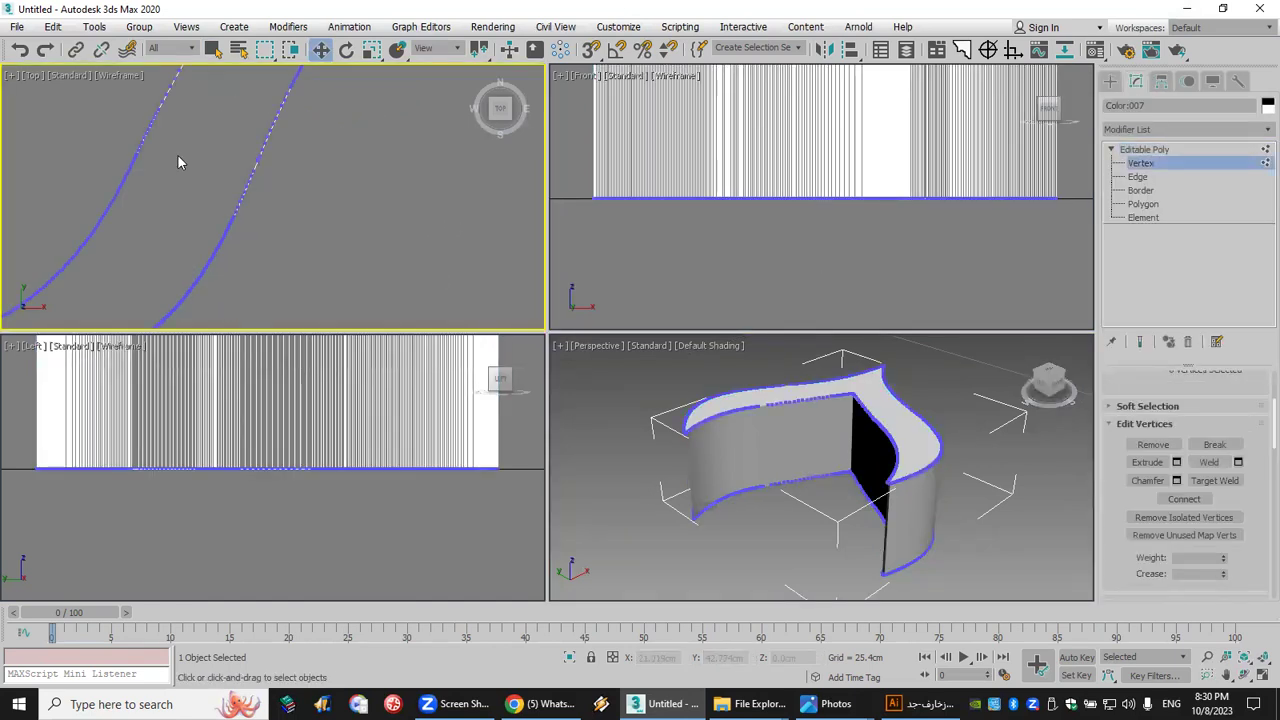
drag(277, 279, 263, 270)
scroll(406, 220, down, 5)
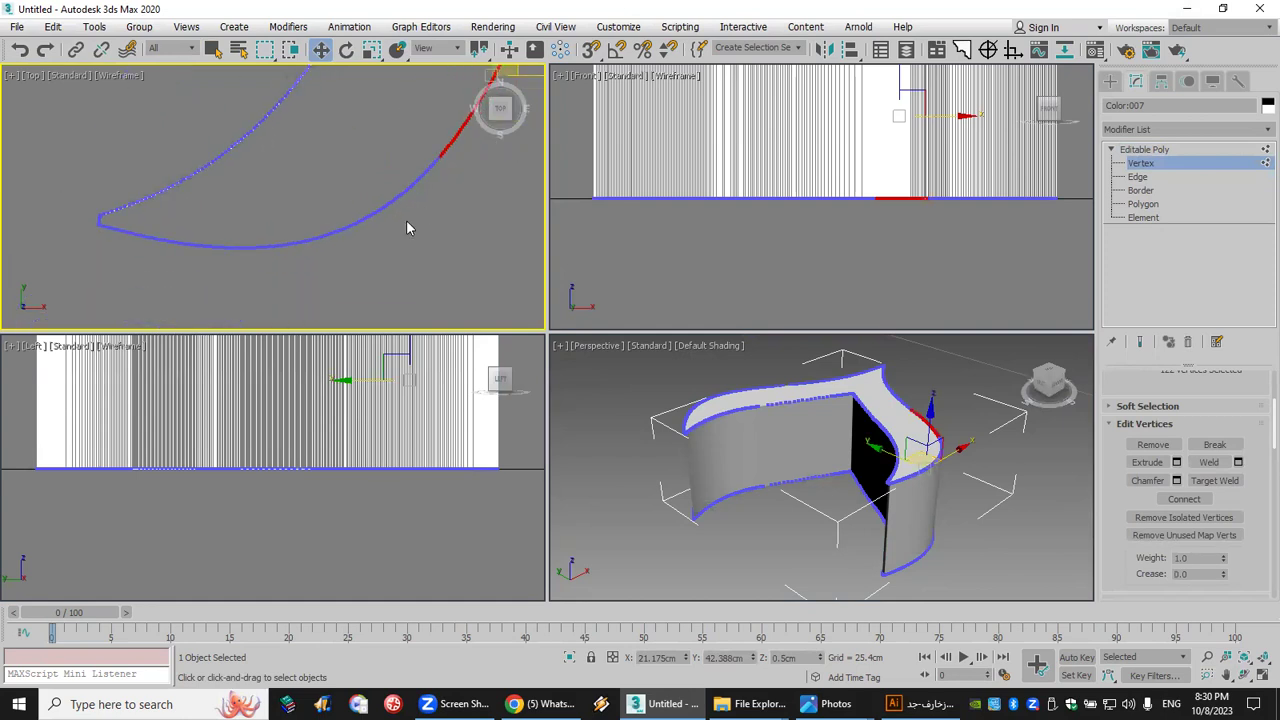
scroll(385, 250, down, 2)
middle_drag(391, 251, 314, 206)
scroll(360, 210, down, 3)
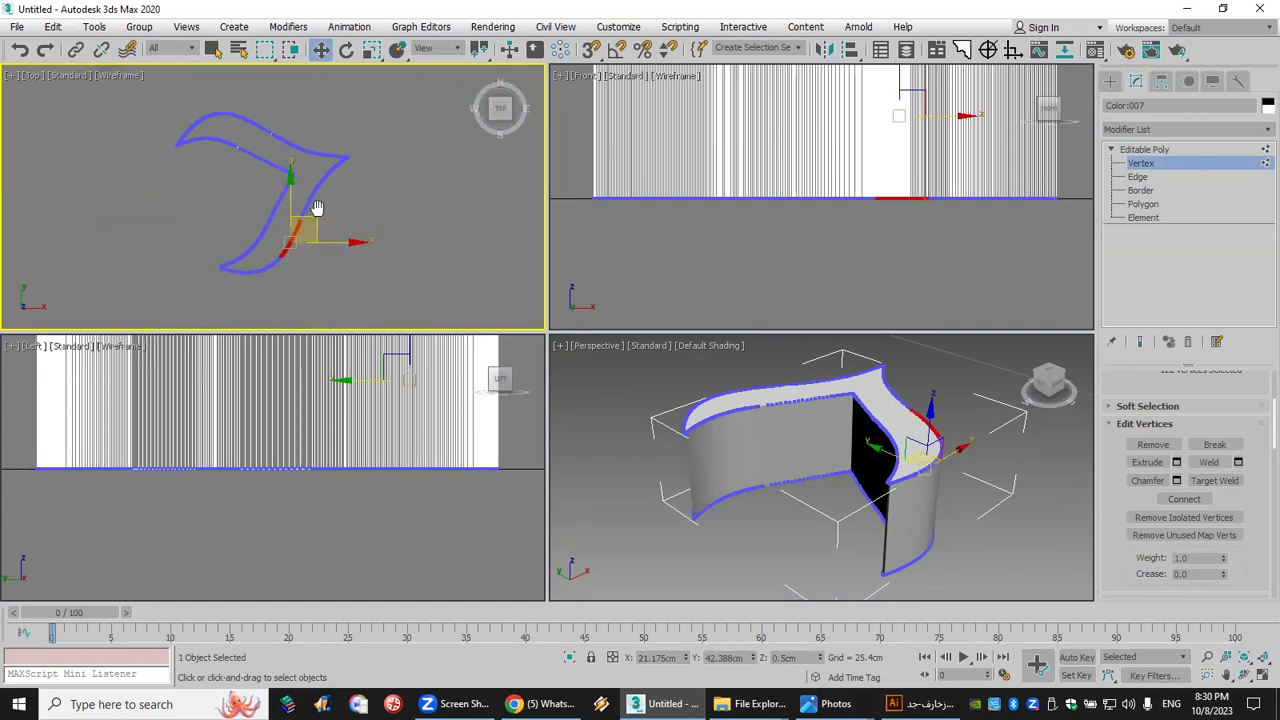
Step: Leave vertex editing and display the polygon and vertex statistics in the Perspective viewport
click(1110, 81)
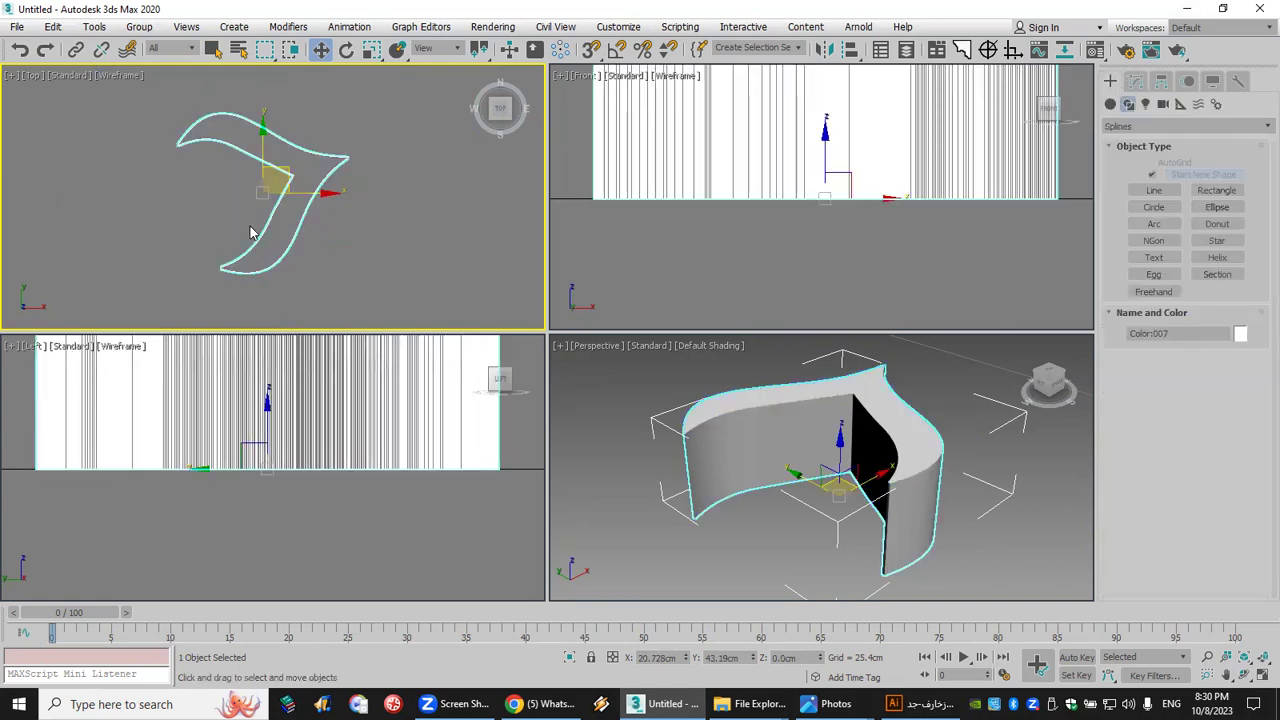
middle_drag(305, 222, 287, 238)
middle_drag(726, 505, 726, 417)
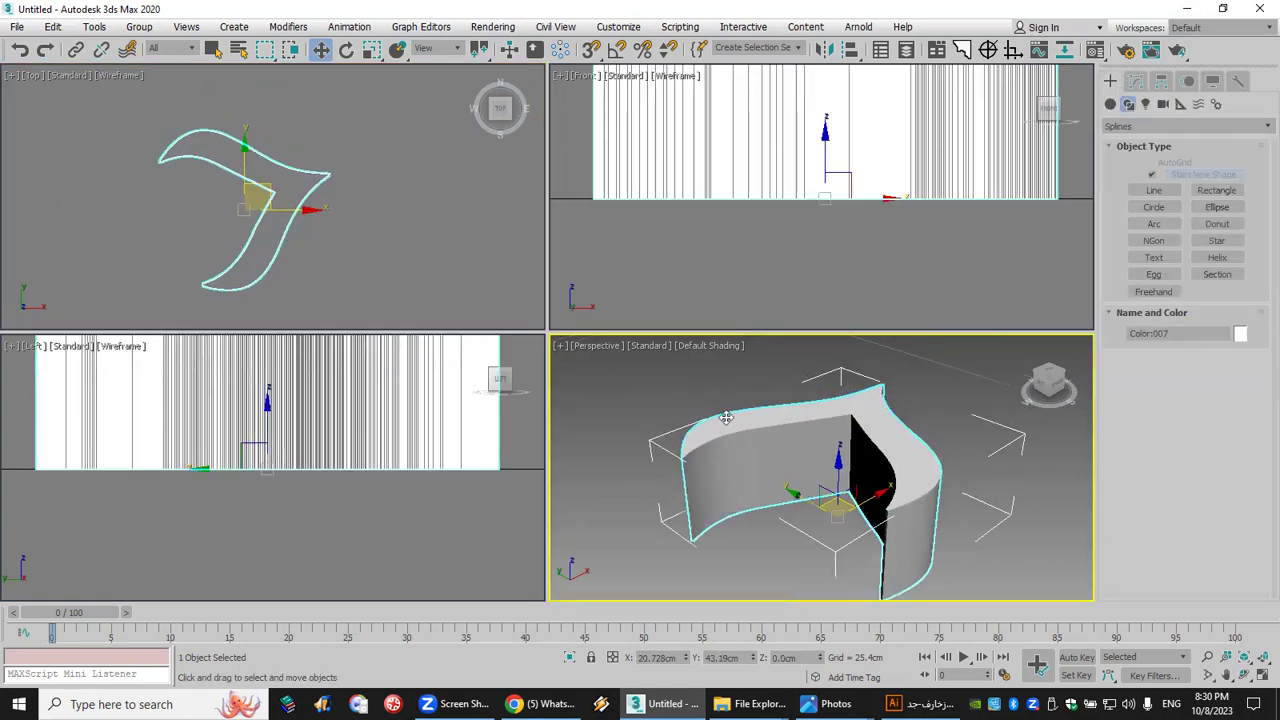
key(7)
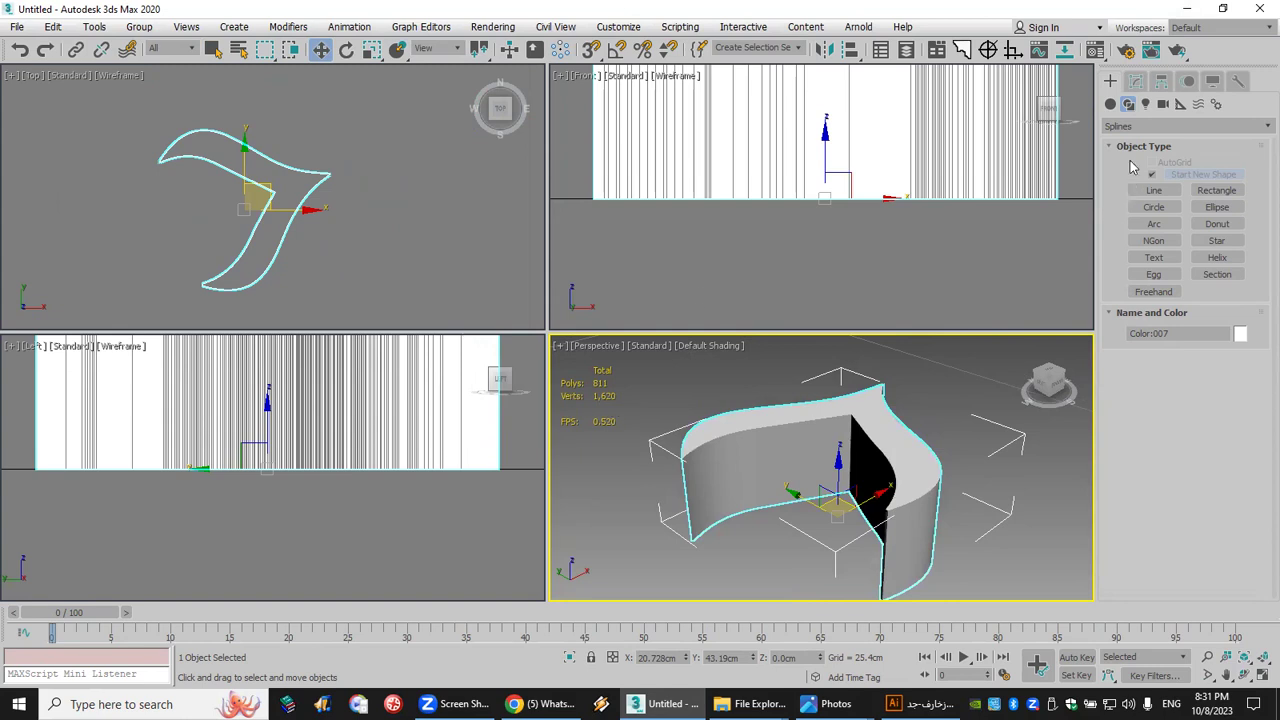
Step: Freeze the extruded leaf mesh in the Top viewport as a tracing reference
click(1153, 190)
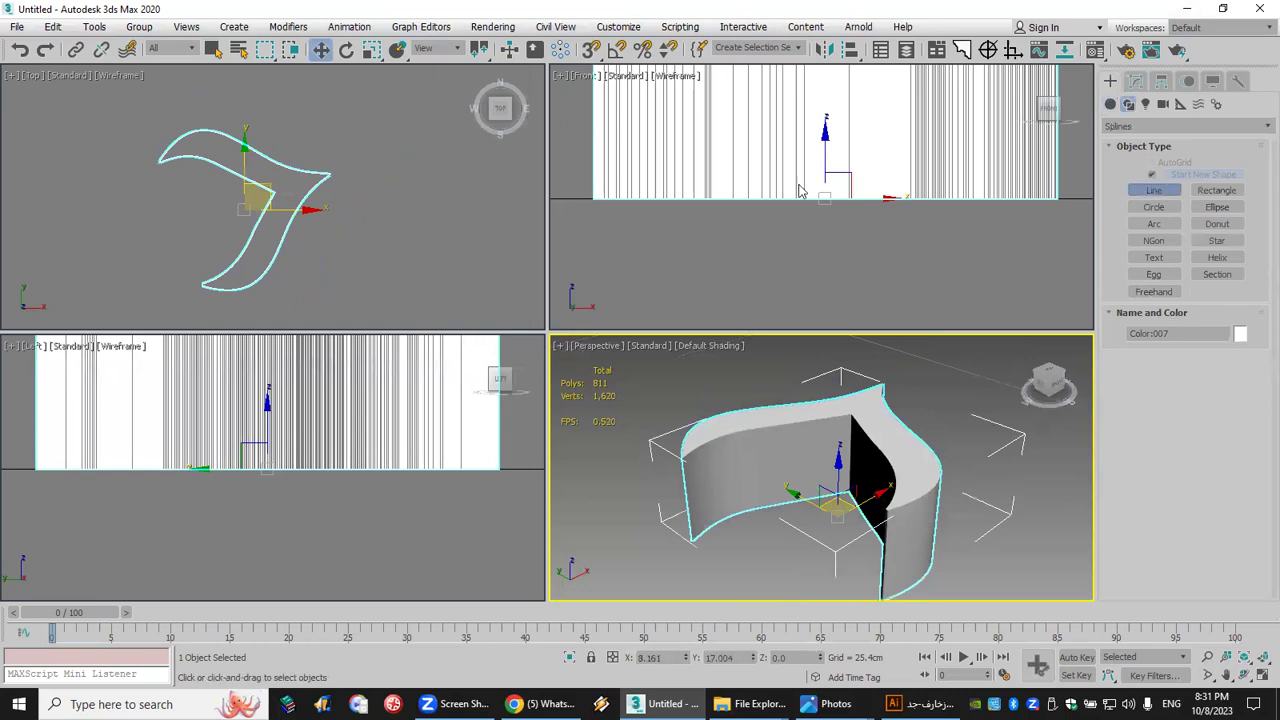
right_click(275, 178)
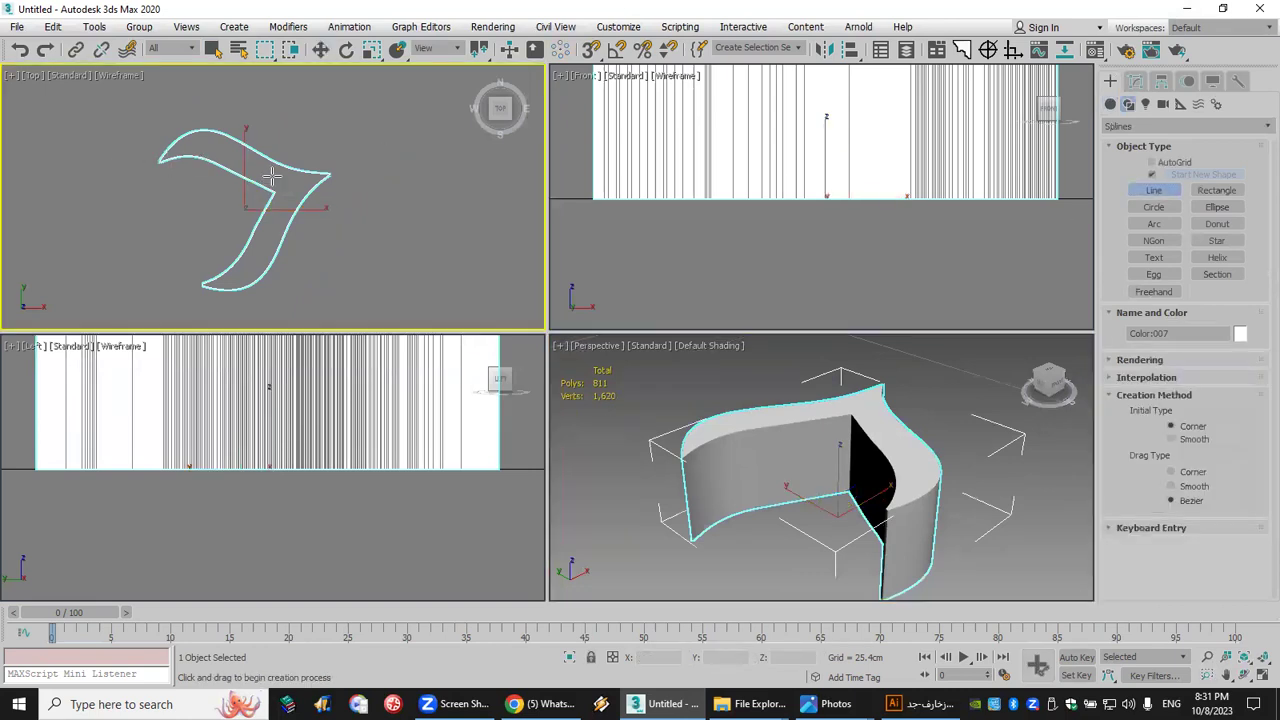
key(w)
right_click(274, 178)
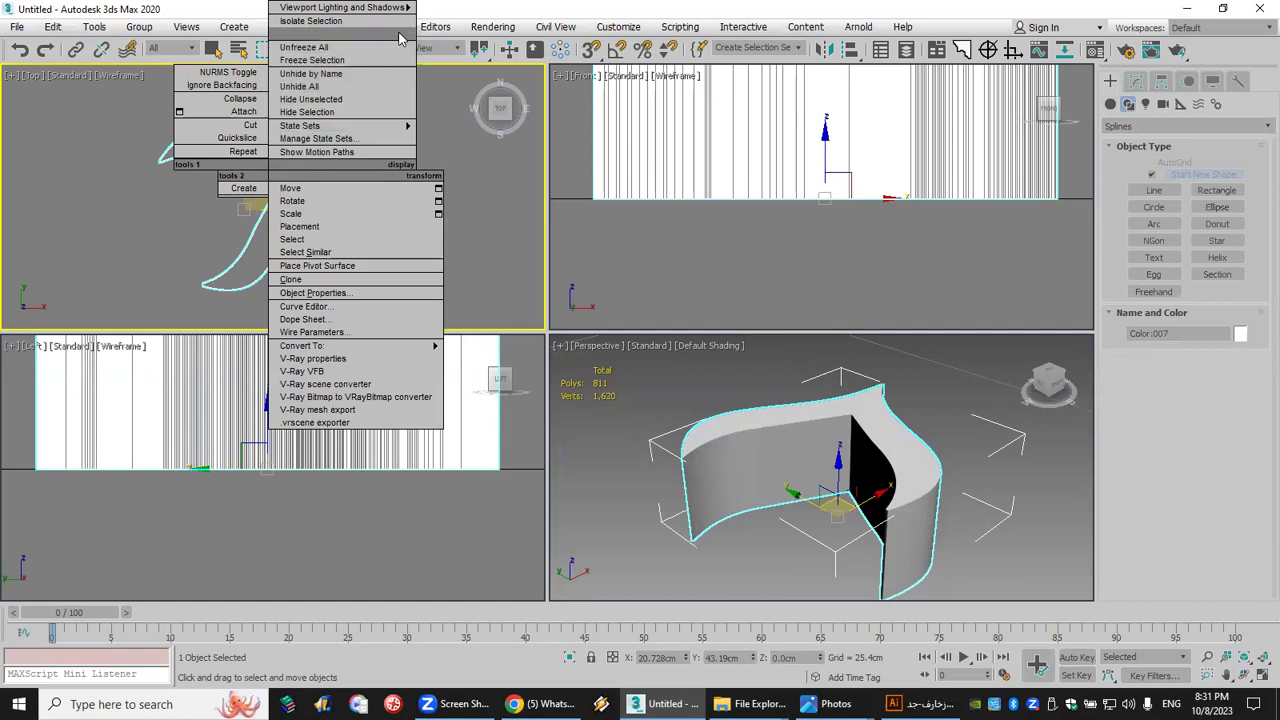
click(385, 60)
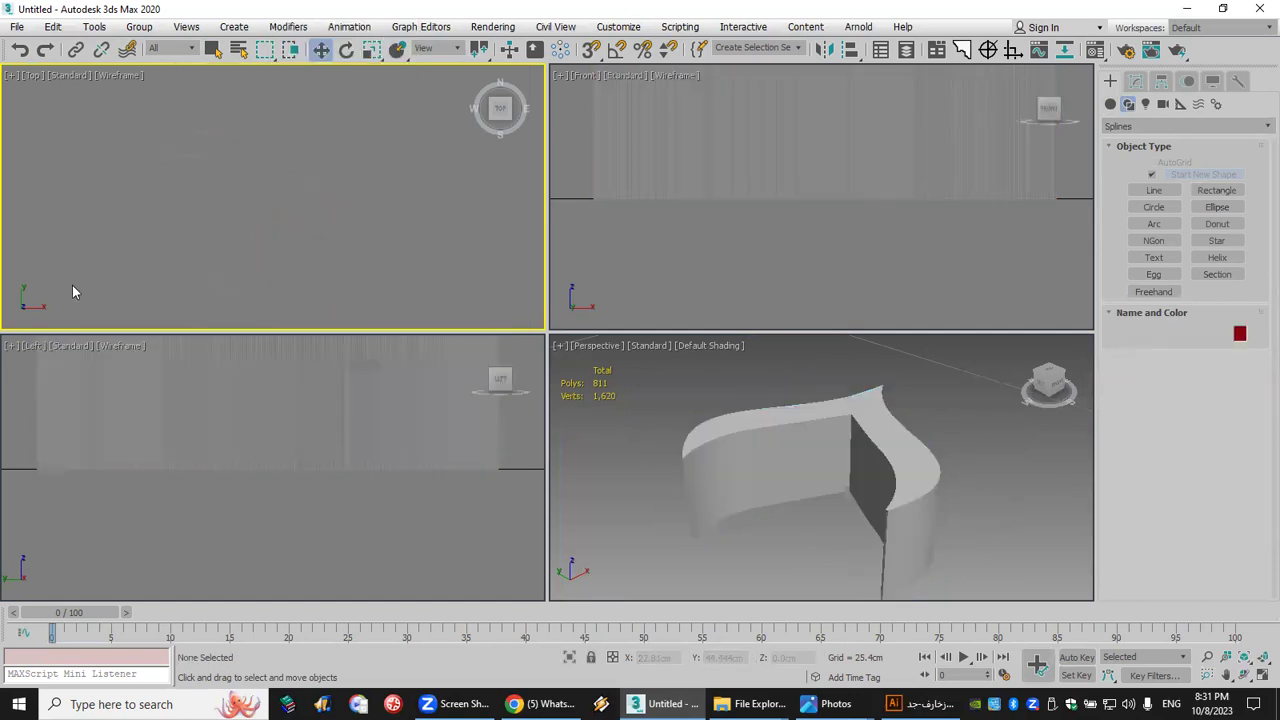
Step: Maximize the Top viewport and unfreeze all objects
click(1261, 677)
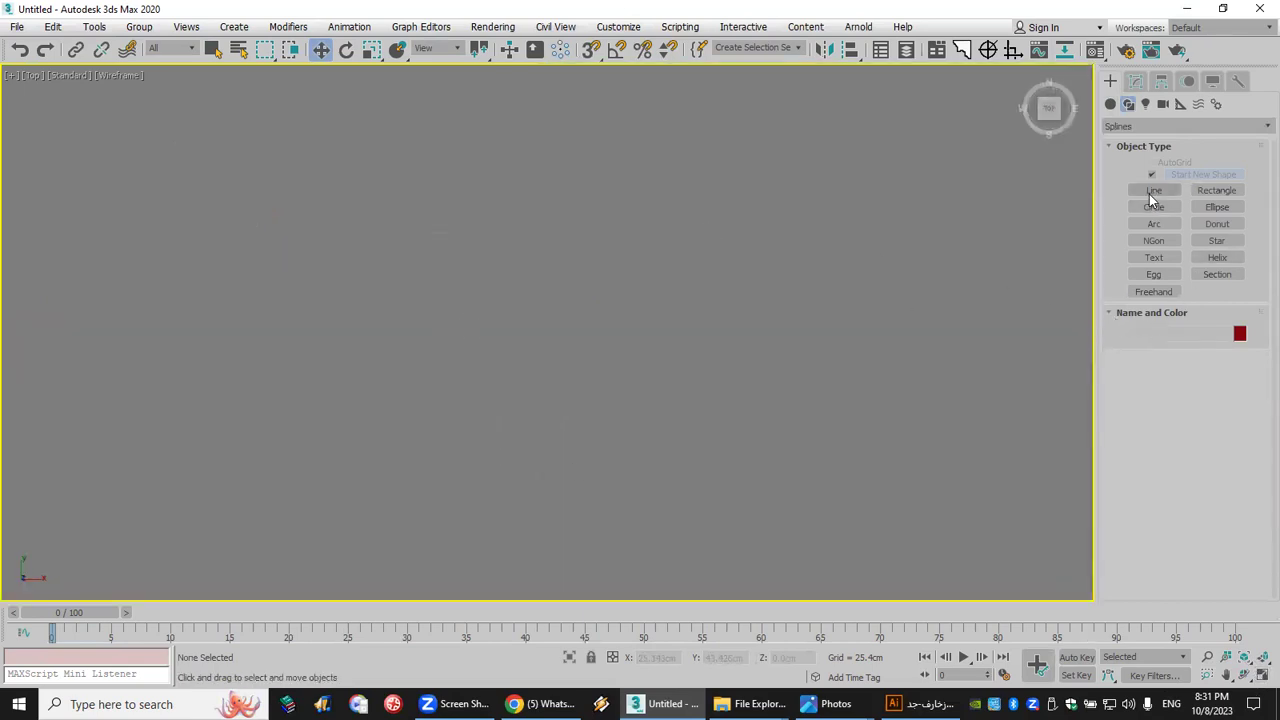
right_click(562, 281)
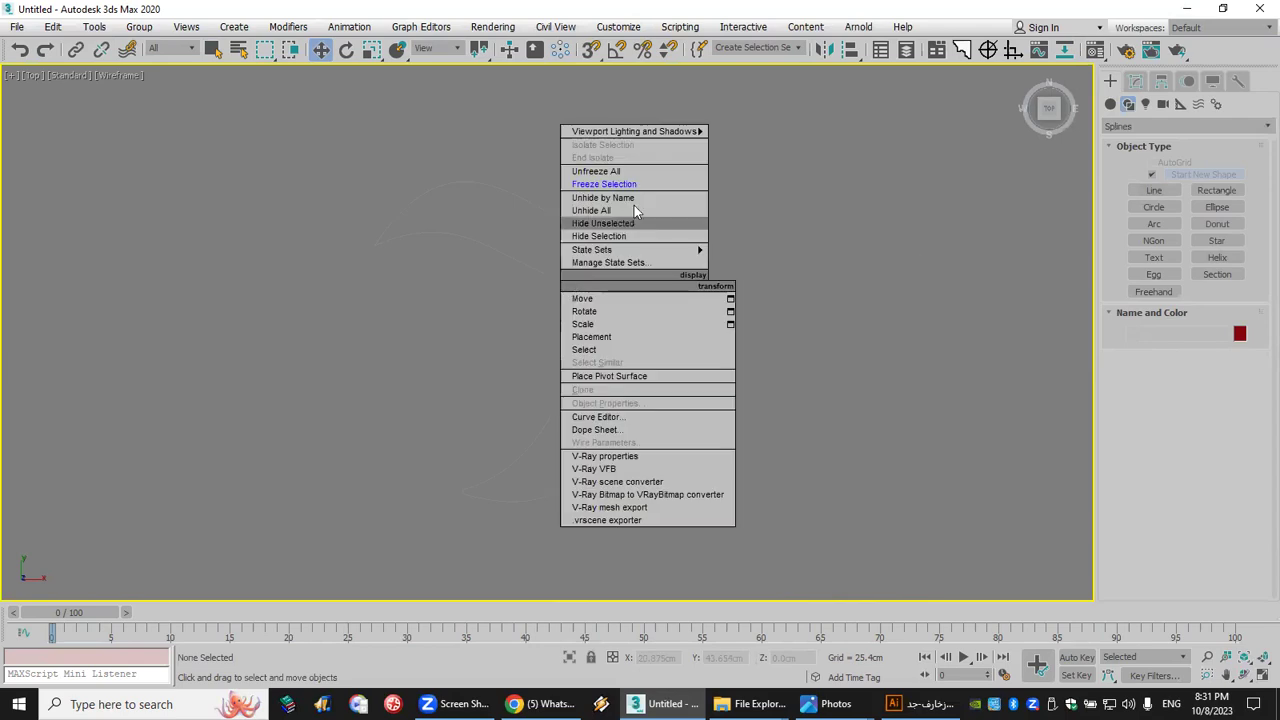
click(663, 173)
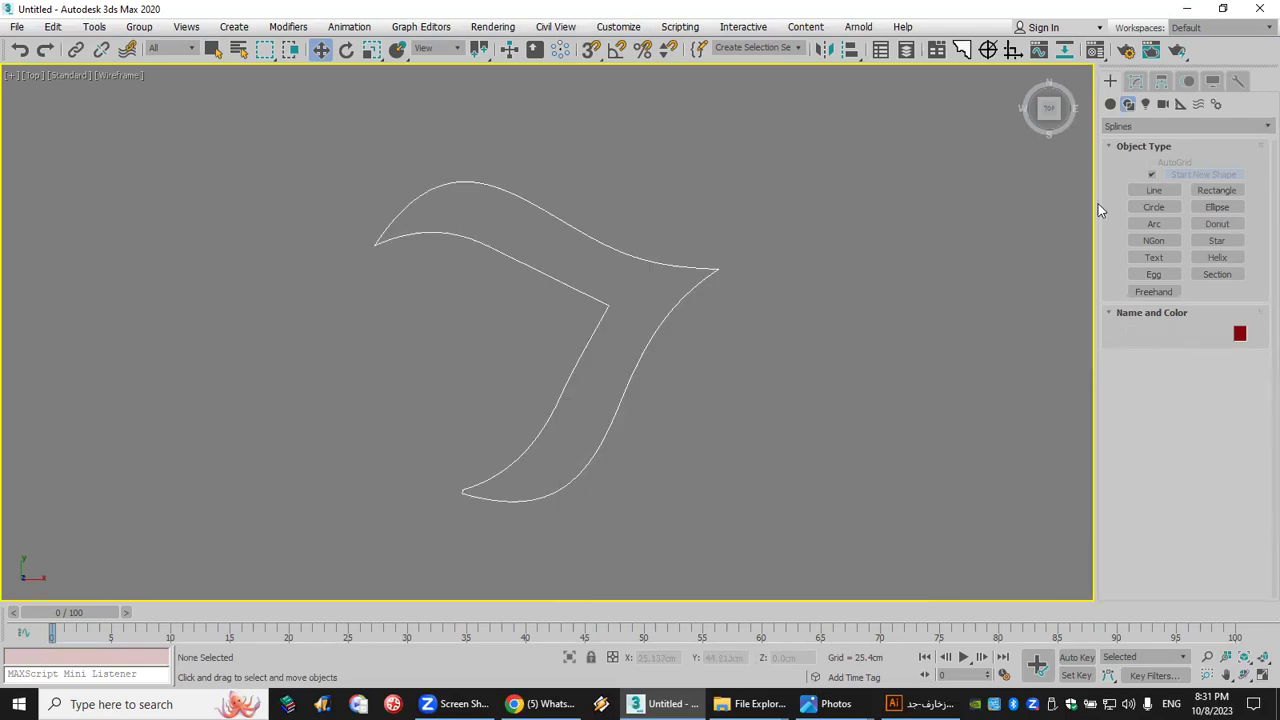
Step: With vertex snapping on, draw a closed four-point Line through the leaf's three tips and its inner corner
click(1158, 191)
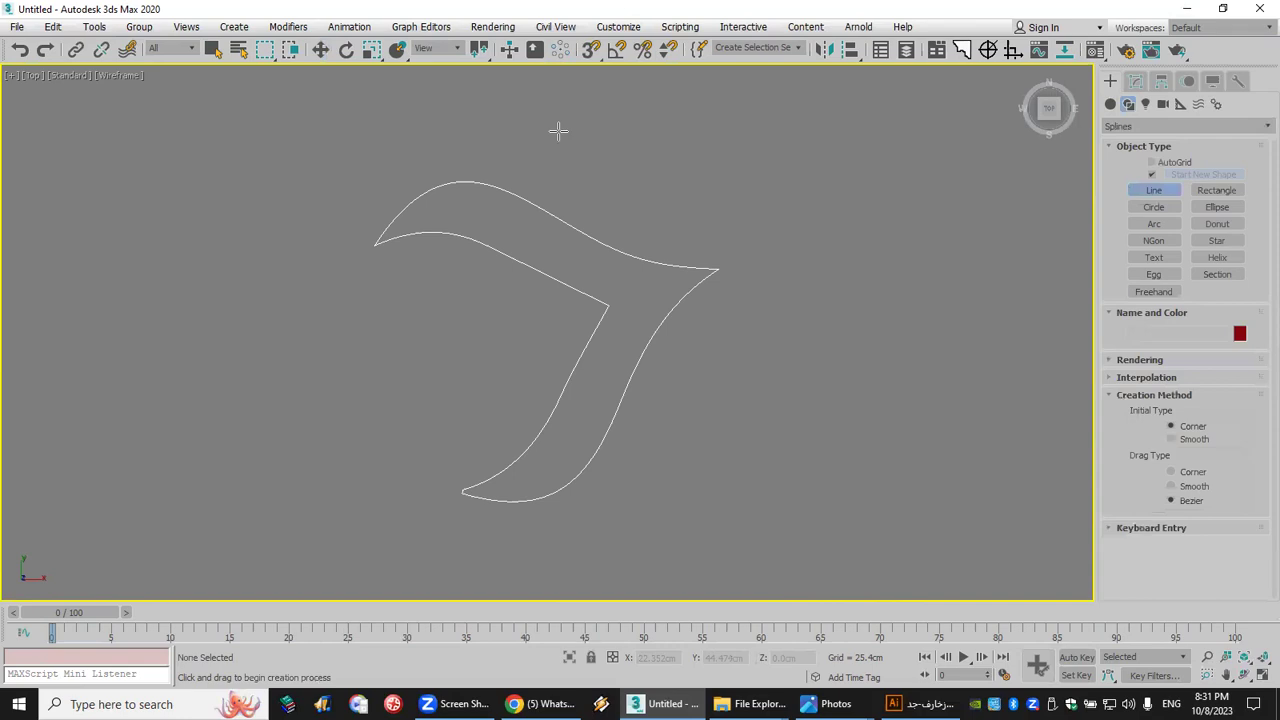
right_click(592, 57)
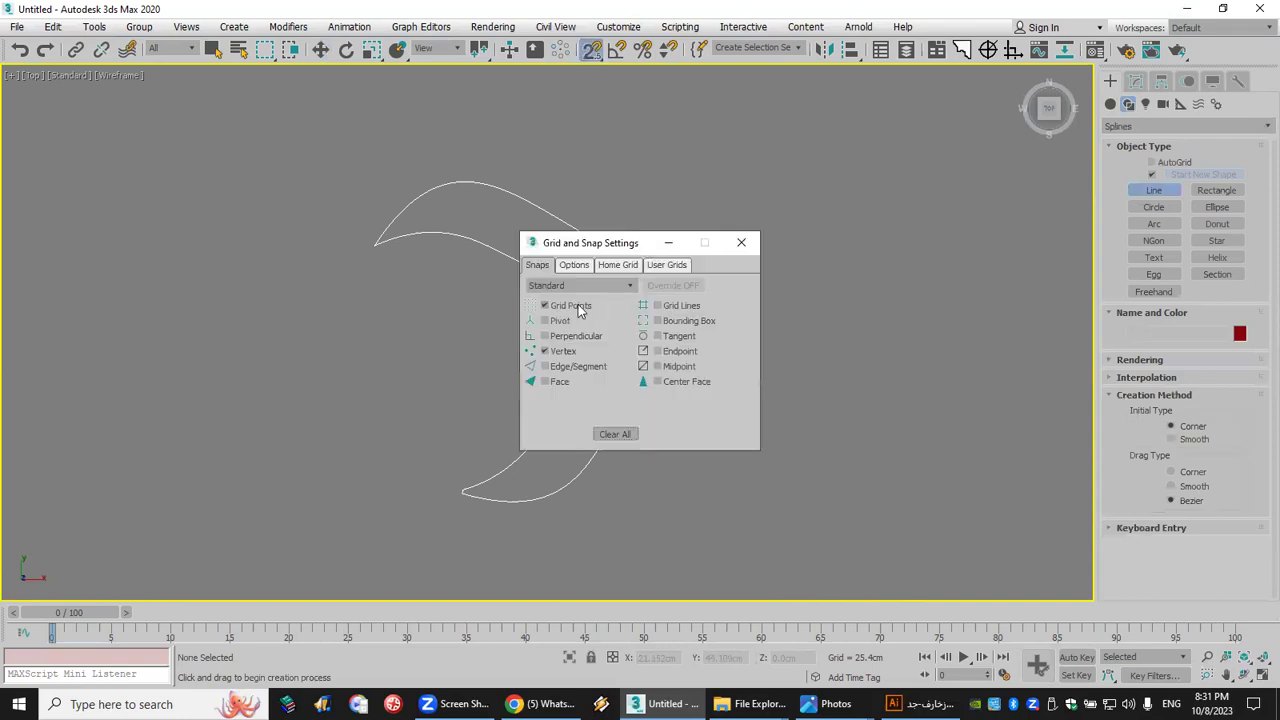
click(741, 242)
click(371, 249)
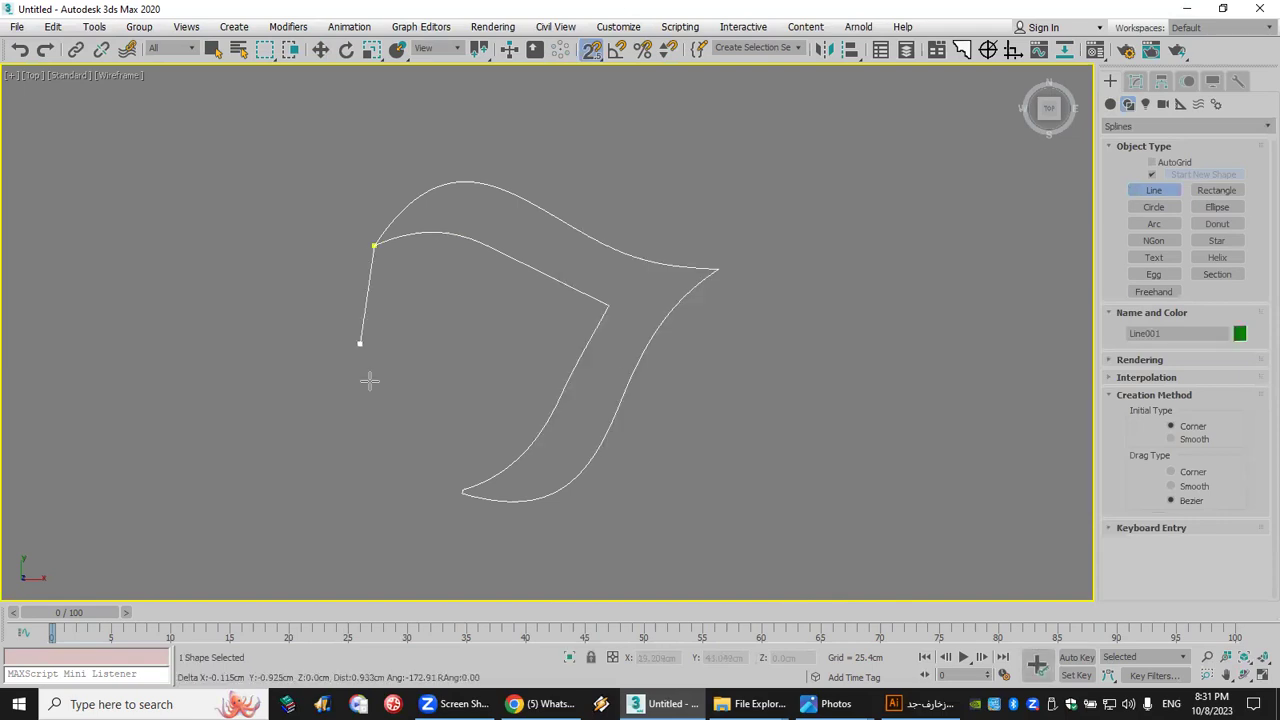
click(716, 270)
right_click(716, 270)
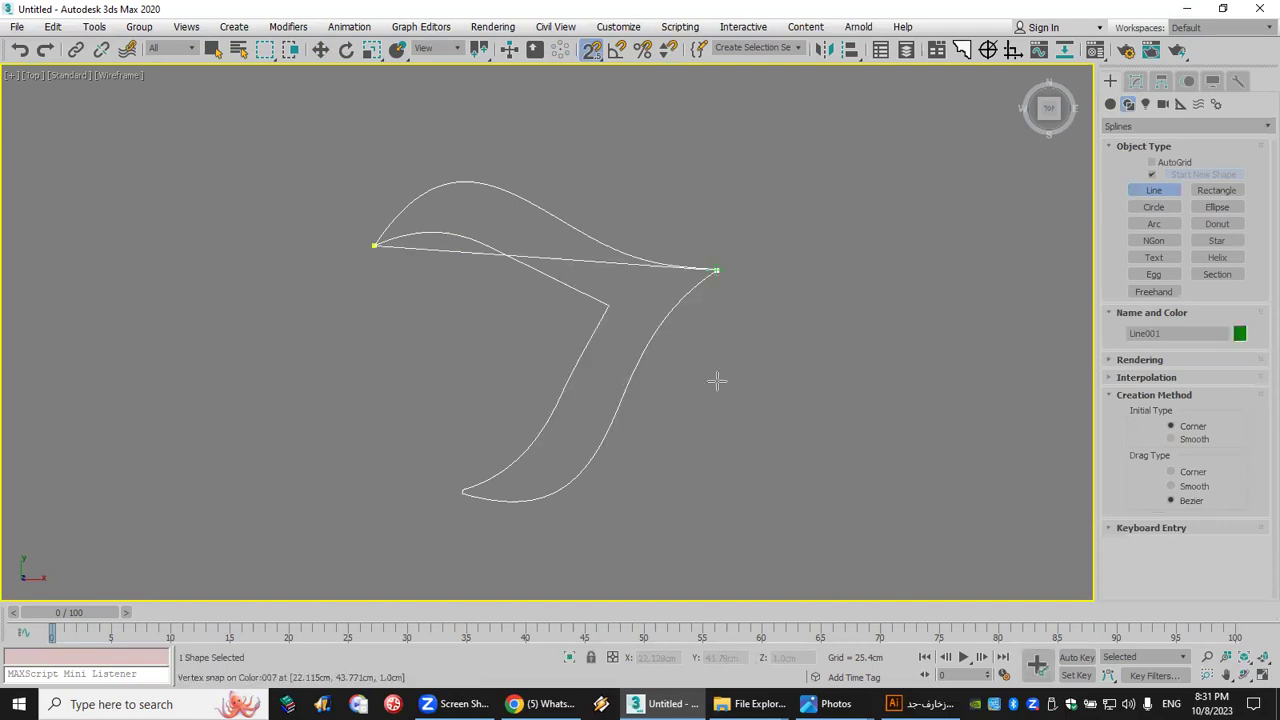
click(462, 493)
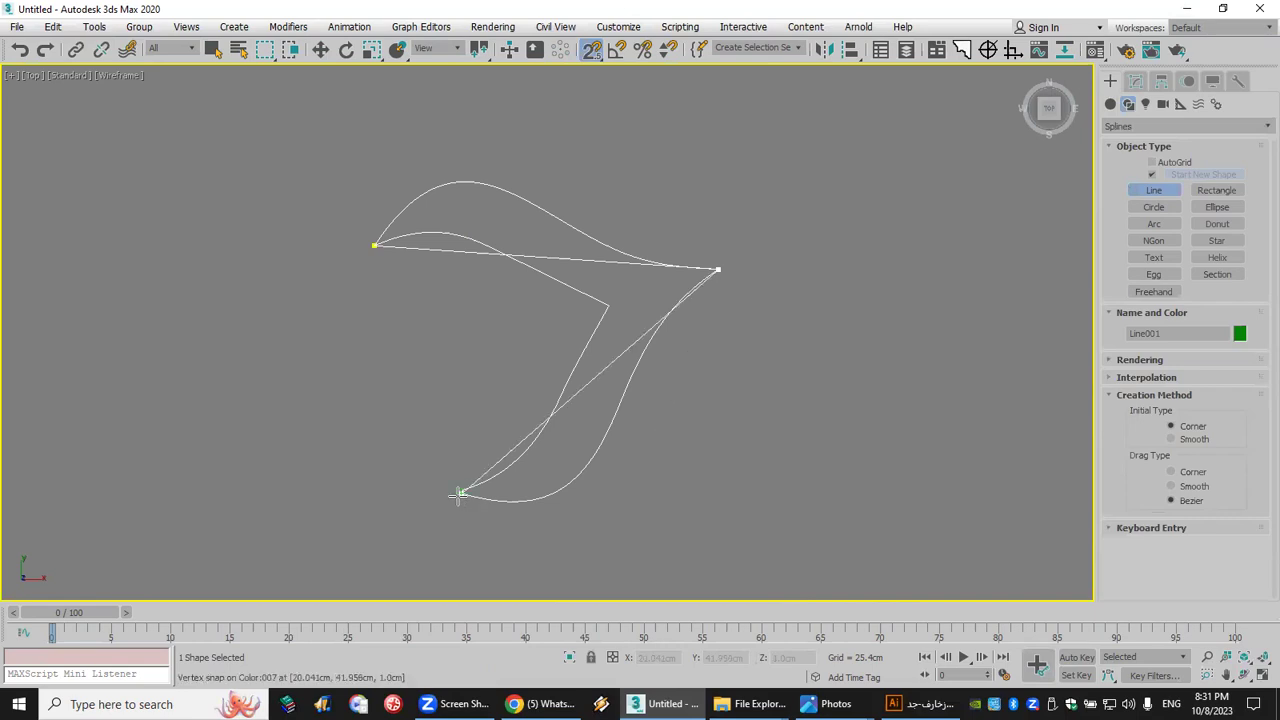
click(608, 308)
click(372, 250)
click(614, 401)
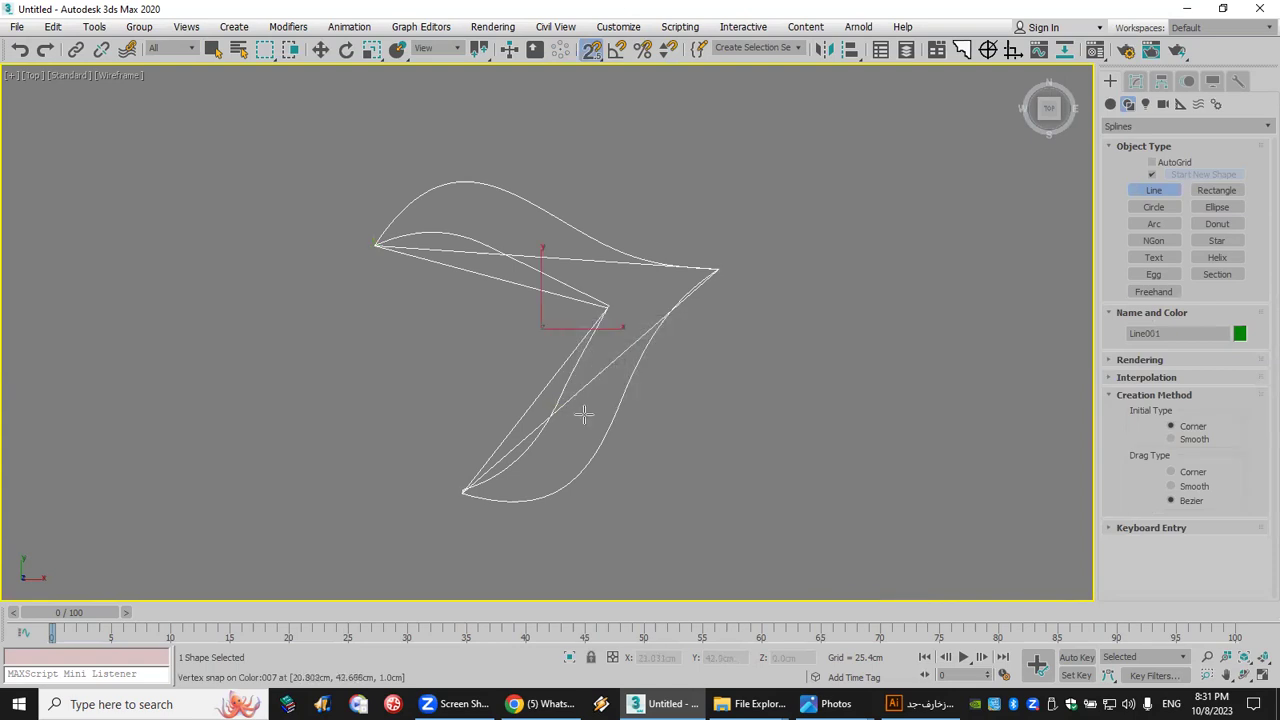
Step: Convert the line's upper-left tip vertex to Bezier Corner and bend the upper segment toward the leaf's outer curve
click(320, 49)
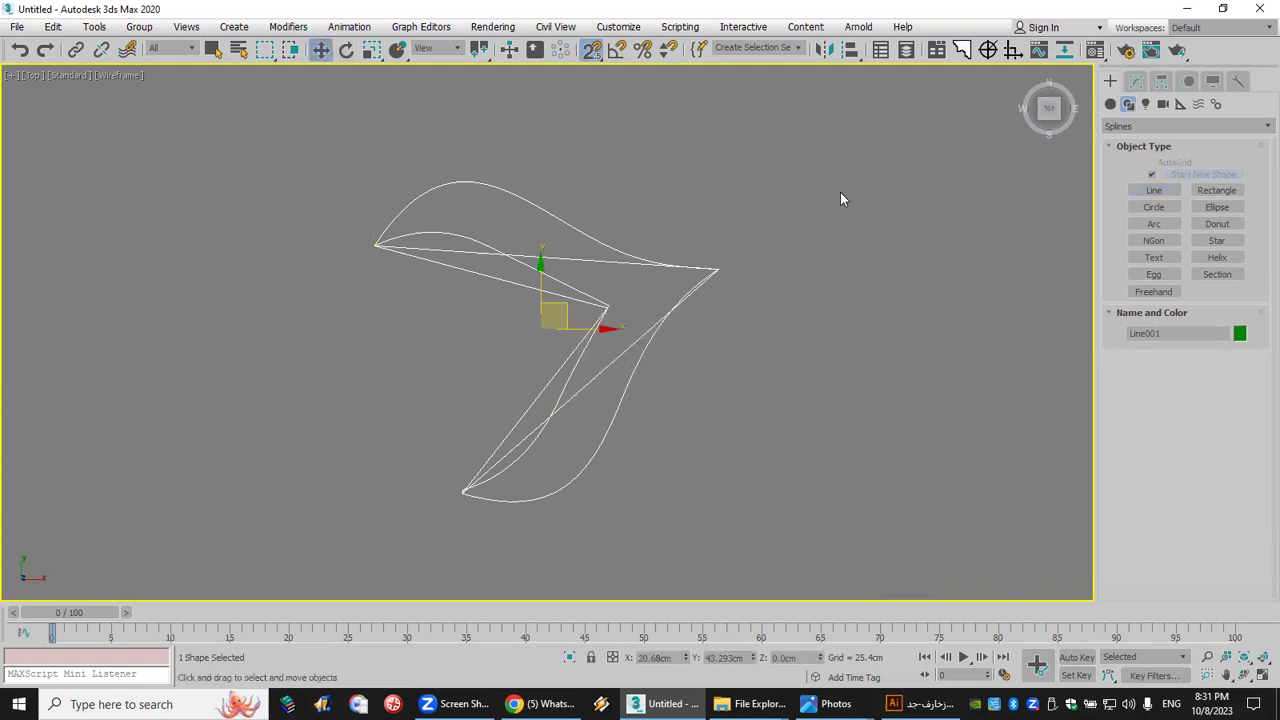
click(1136, 81)
click(1112, 149)
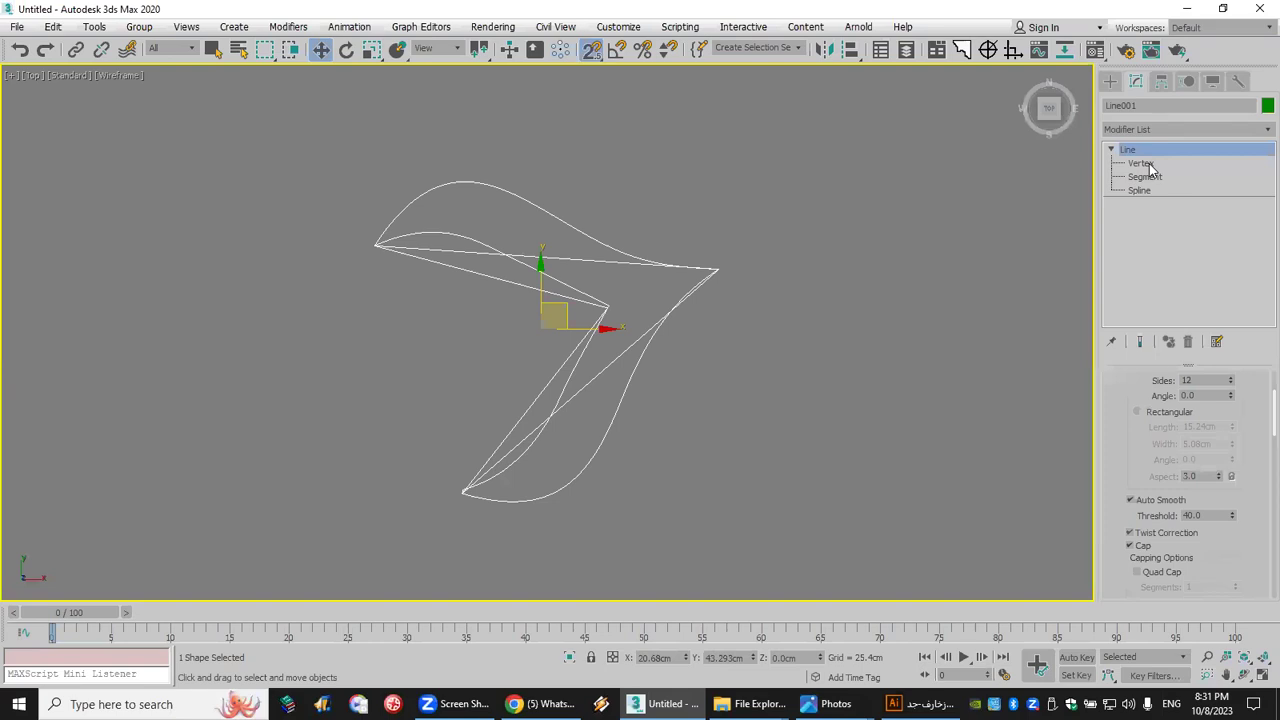
click(1141, 163)
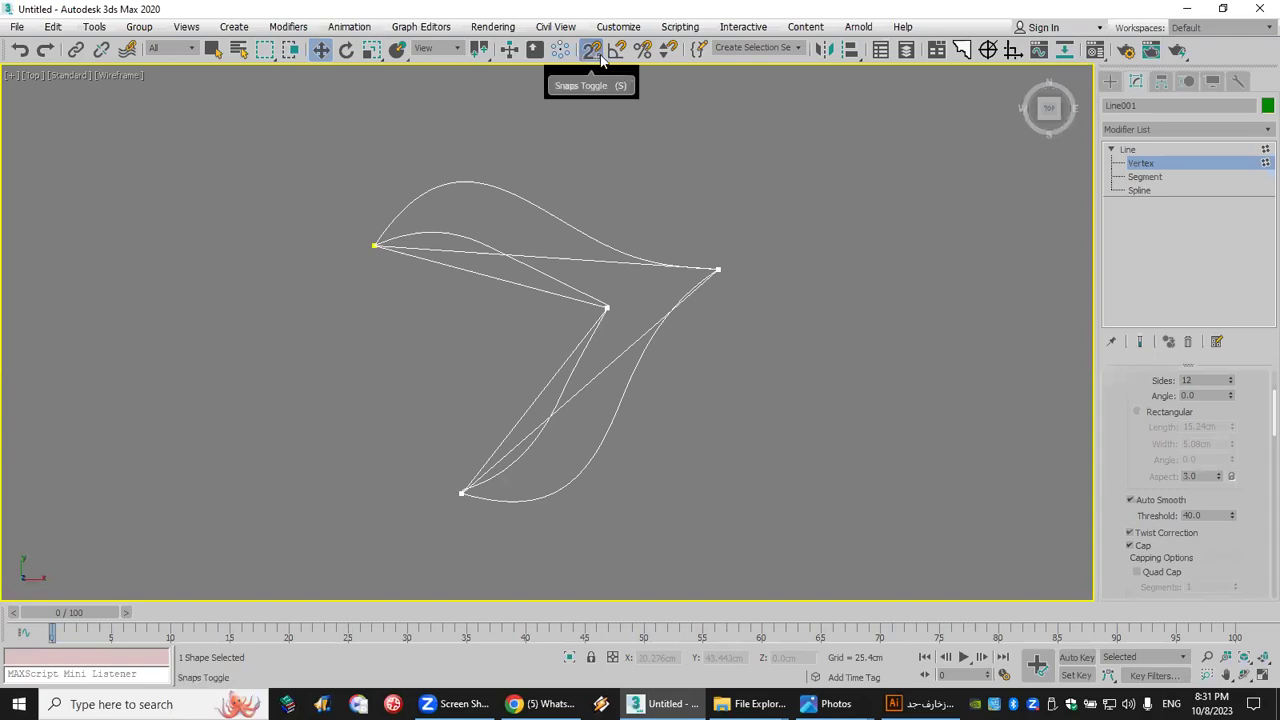
right_click(374, 247)
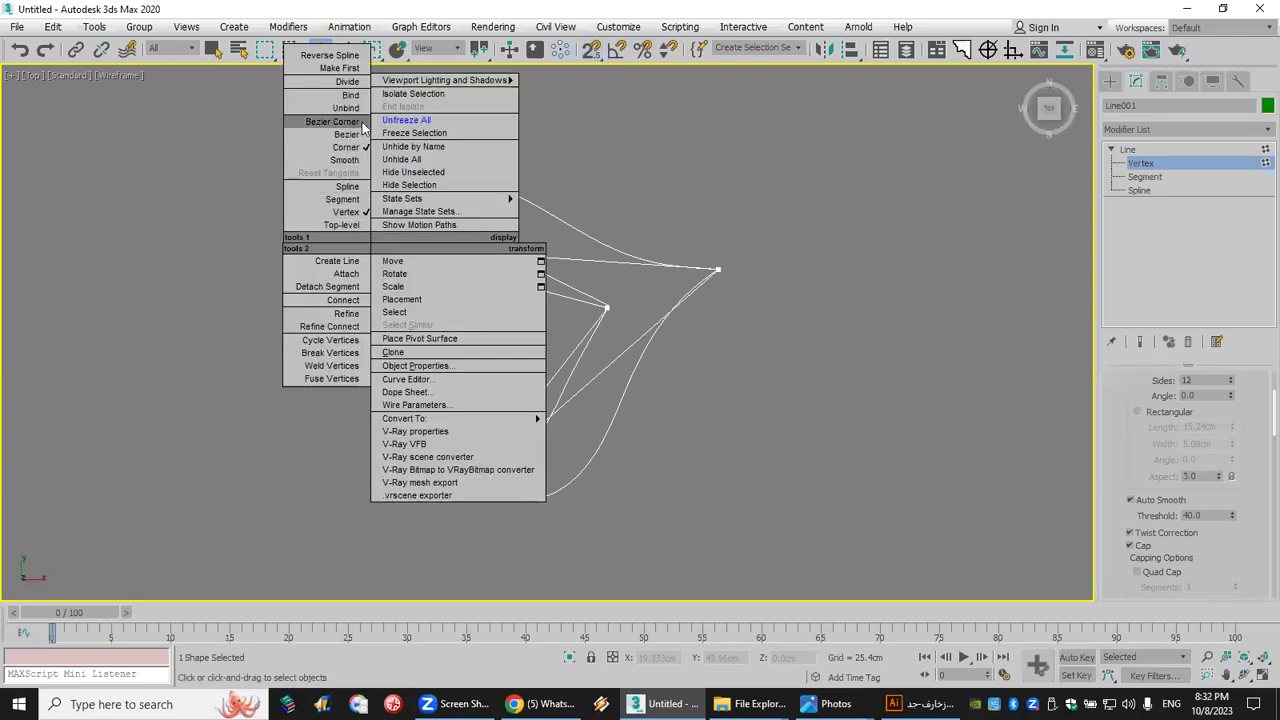
click(363, 130)
drag(489, 255, 440, 137)
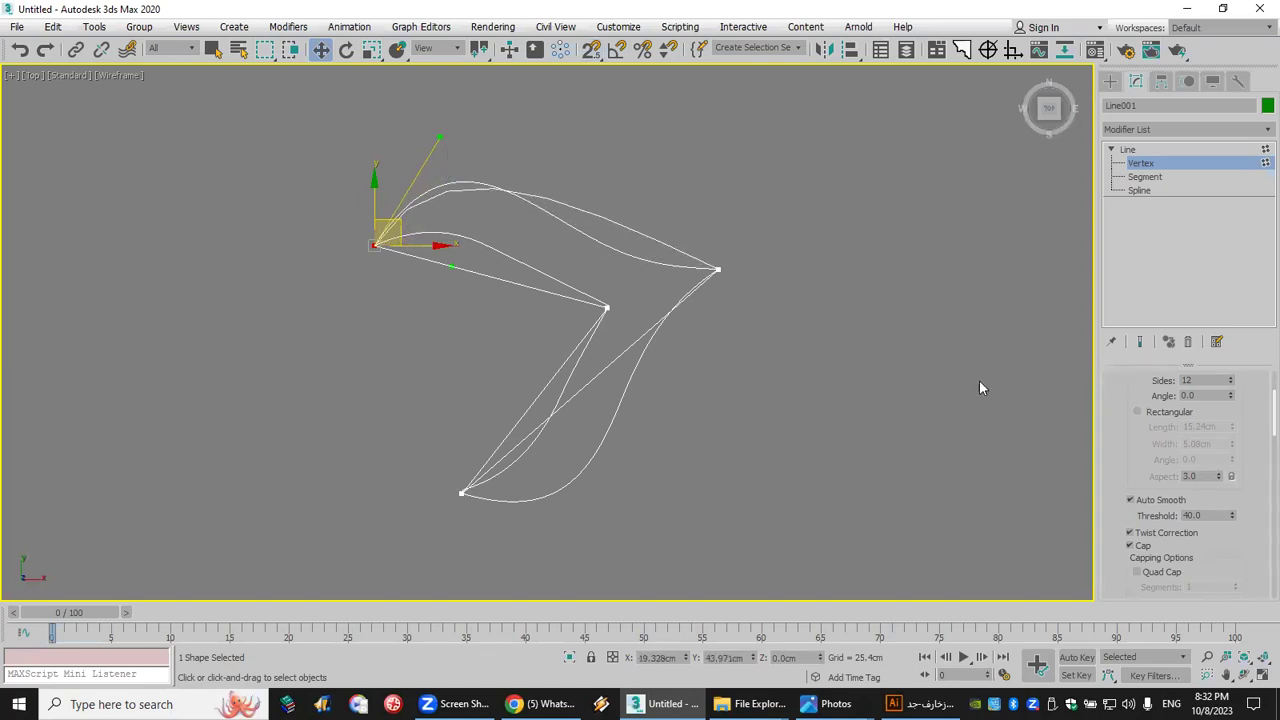
Step: Turn on Adaptive interpolation for the line and fit both handles of the upper-left tip vertex to the leaf's curves
drag(1140, 418, 1158, 531)
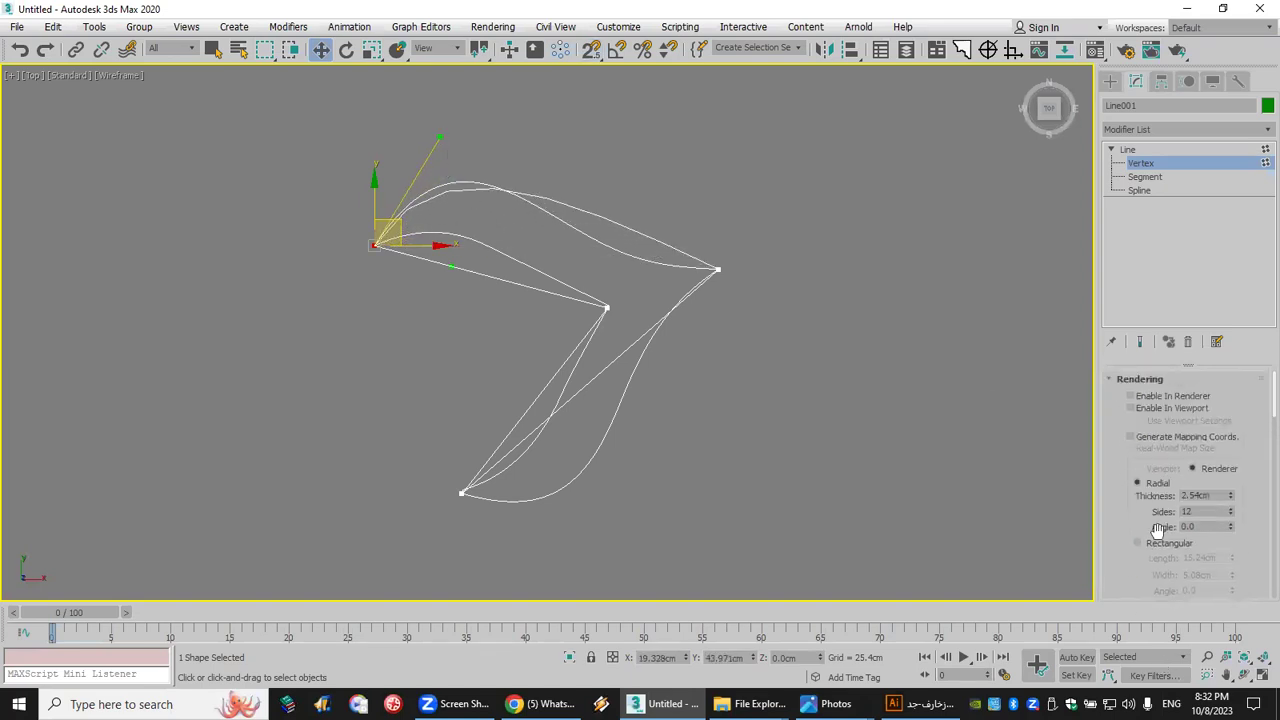
click(1139, 381)
click(1150, 397)
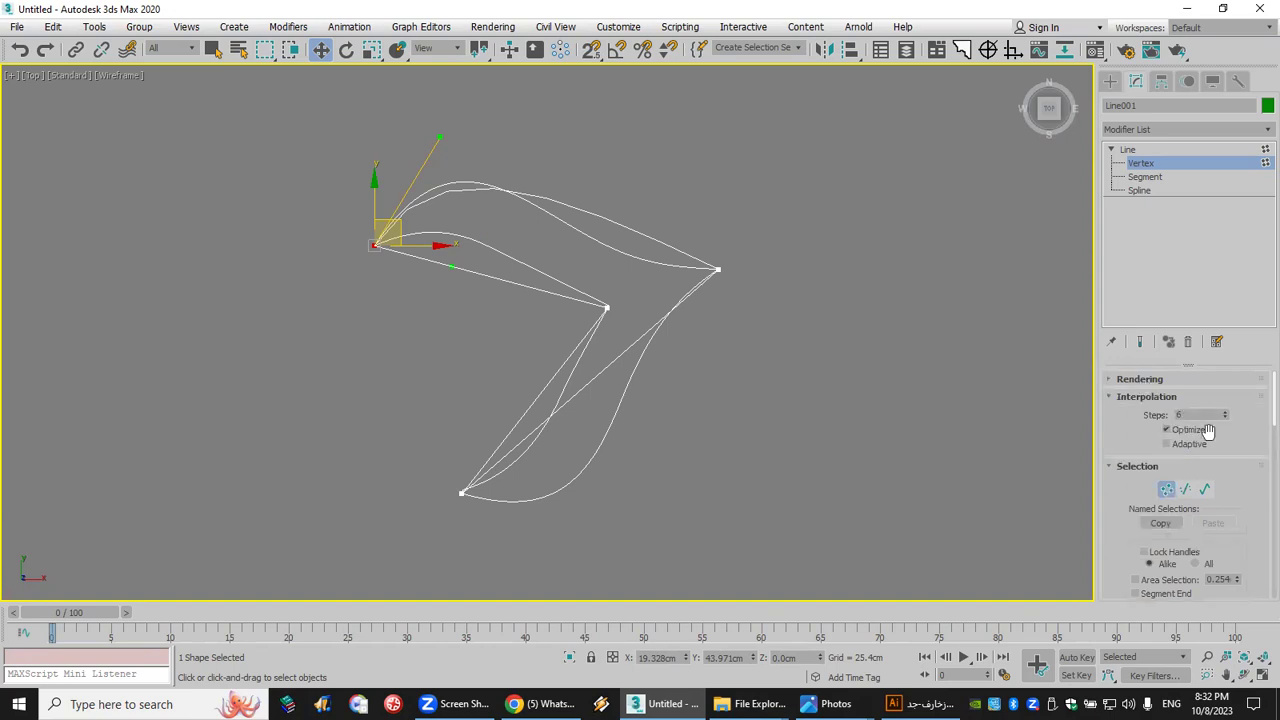
click(1166, 444)
drag(441, 137, 443, 123)
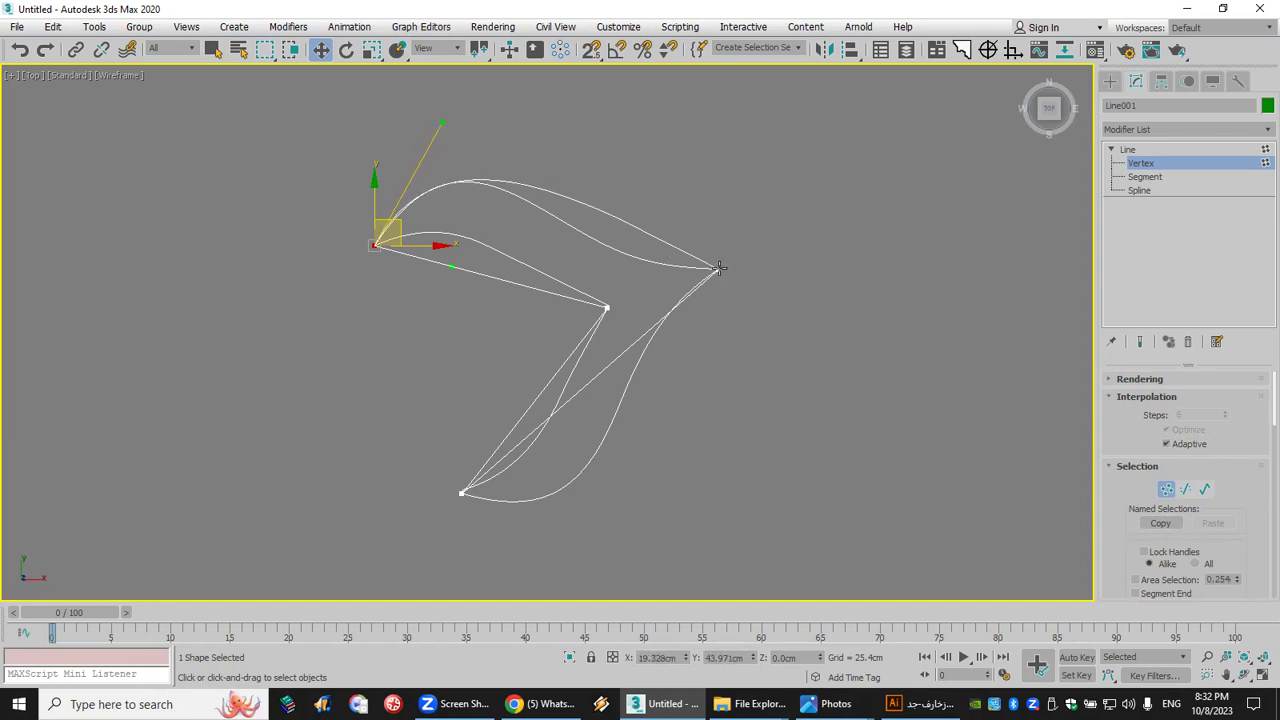
drag(451, 268, 445, 212)
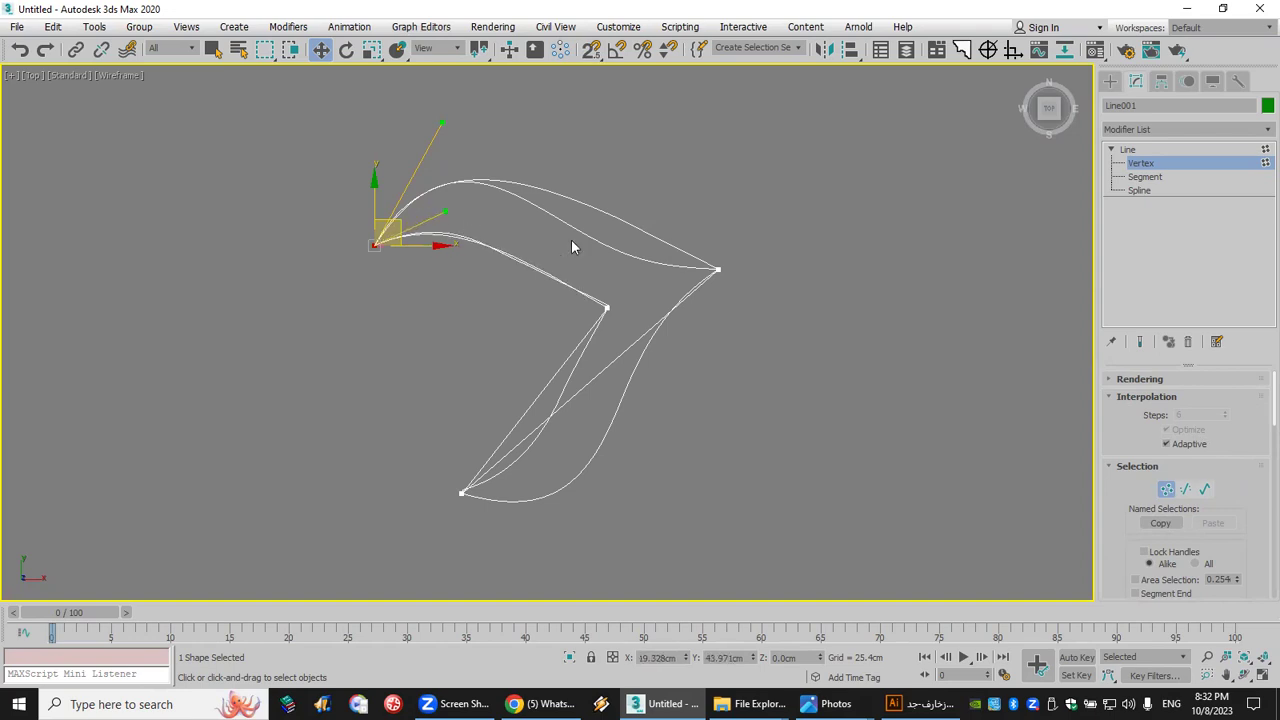
Step: Convert the line's right tip vertex to Bezier Corner and adjust the upper segment's handles at both ends to follow the leaf's upper edge
right_click(718, 269)
click(690, 140)
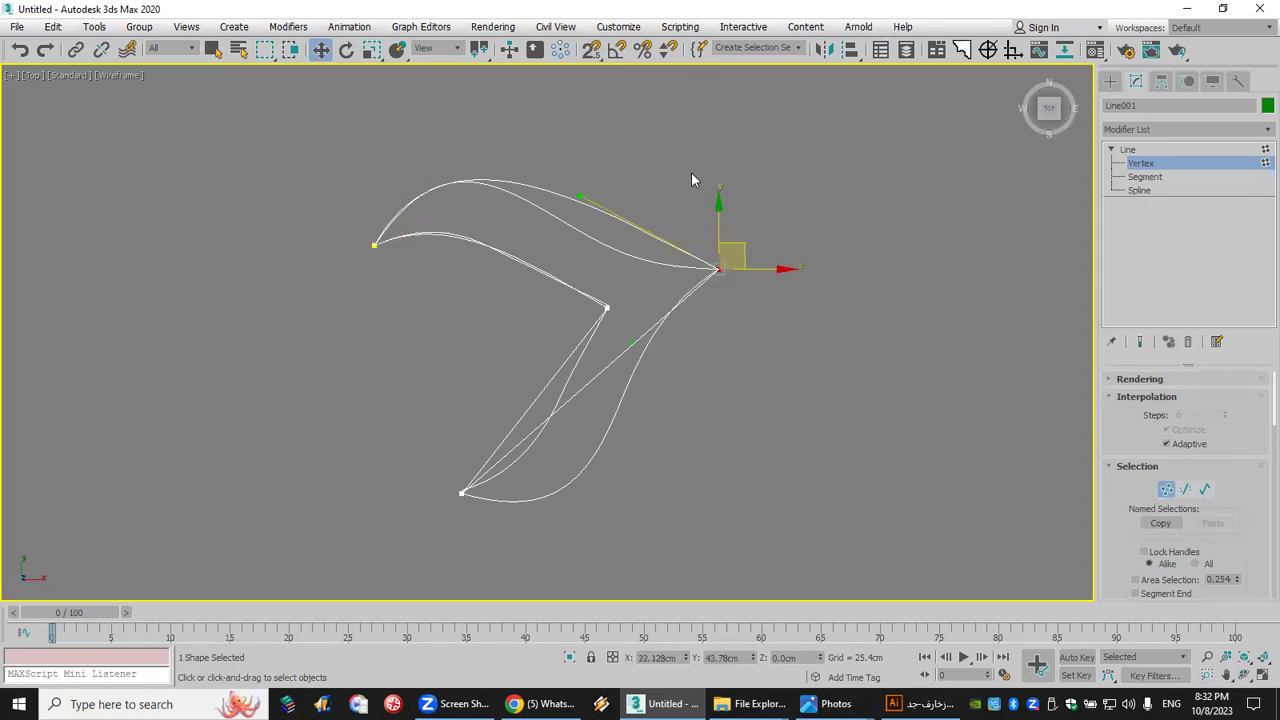
drag(582, 193, 636, 289)
click(372, 246)
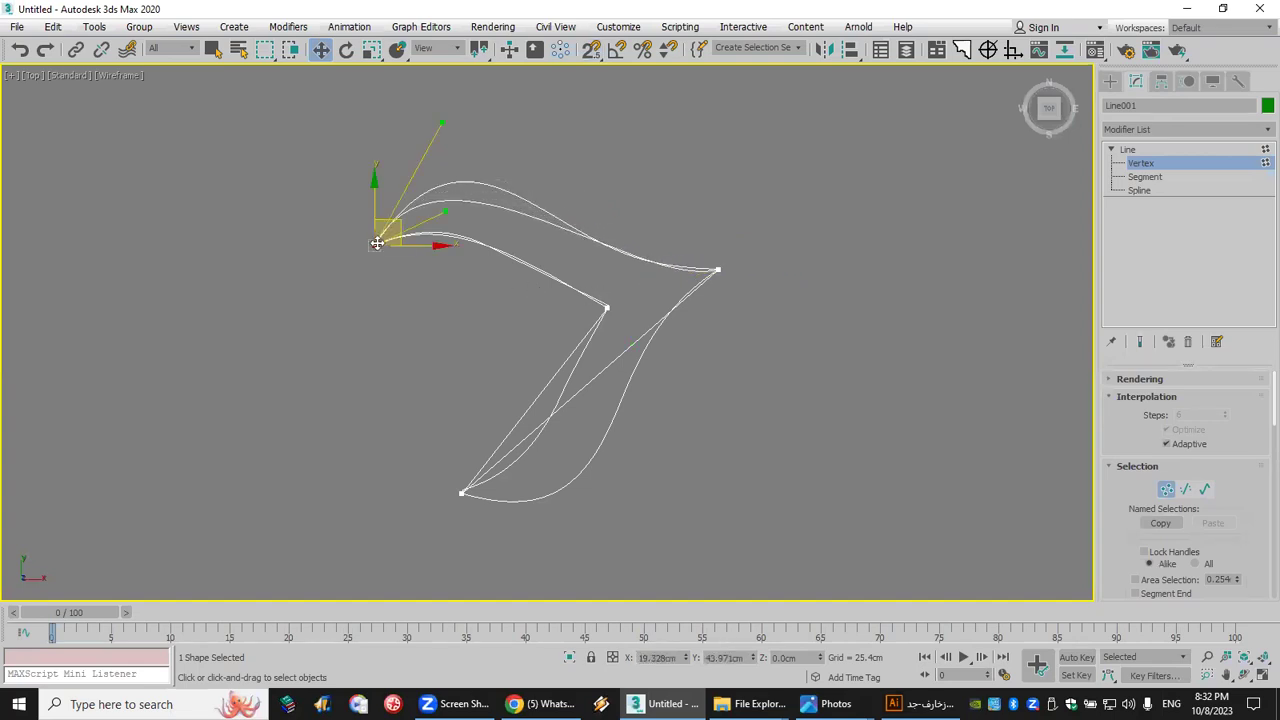
drag(443, 117, 470, 79)
click(718, 270)
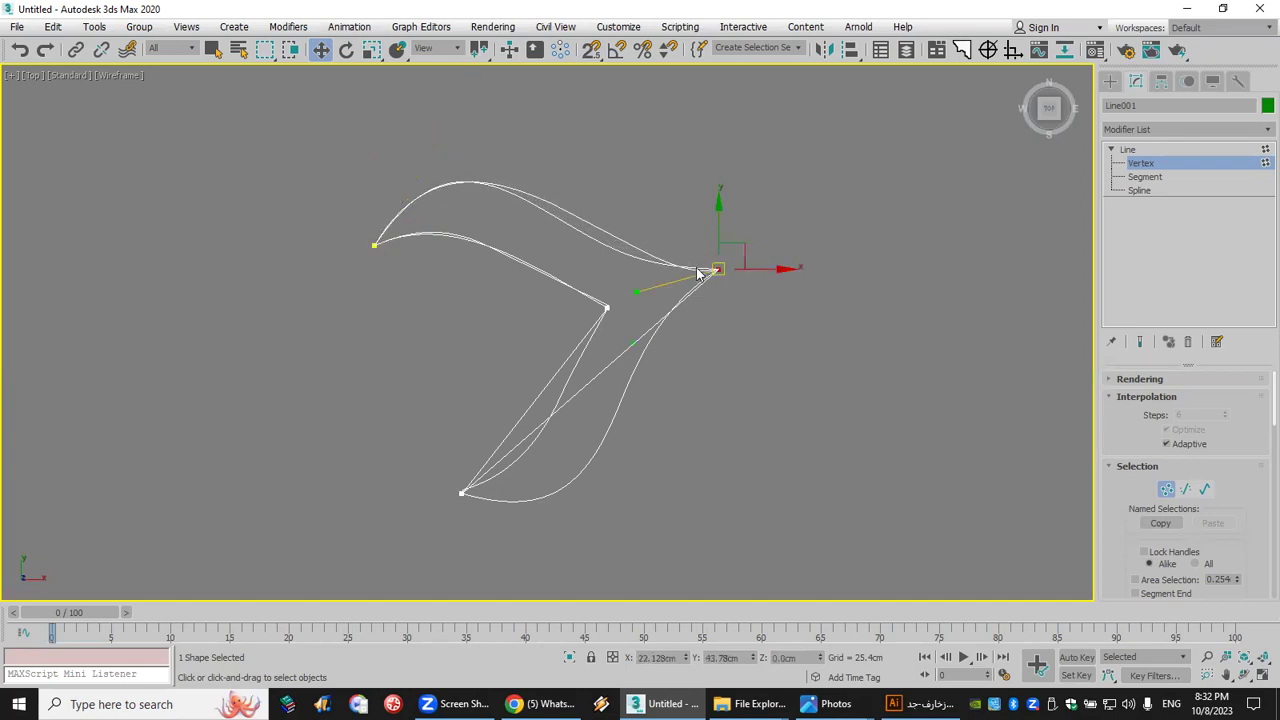
Step: Fit the right tip's upper curve to the reference, and convert the lower tip vertex to Bezier Corner with both handles following the reference curves
drag(646, 290, 569, 279)
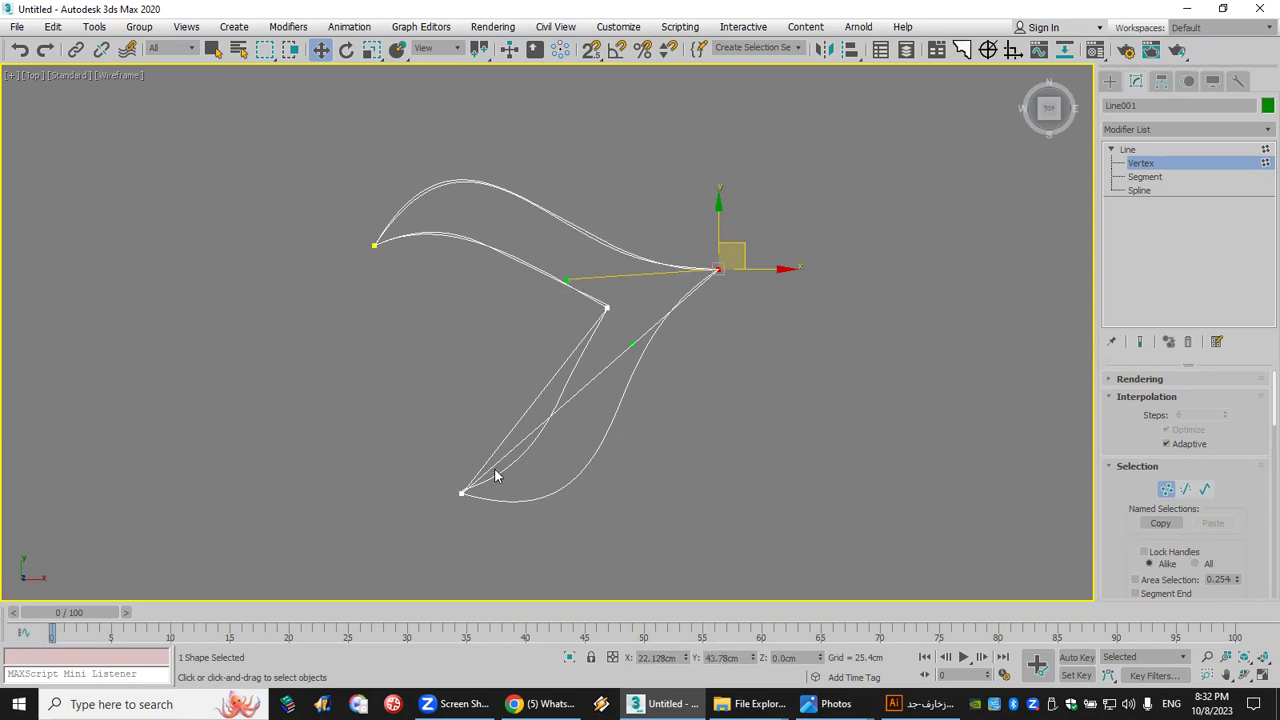
click(463, 496)
right_click(468, 438)
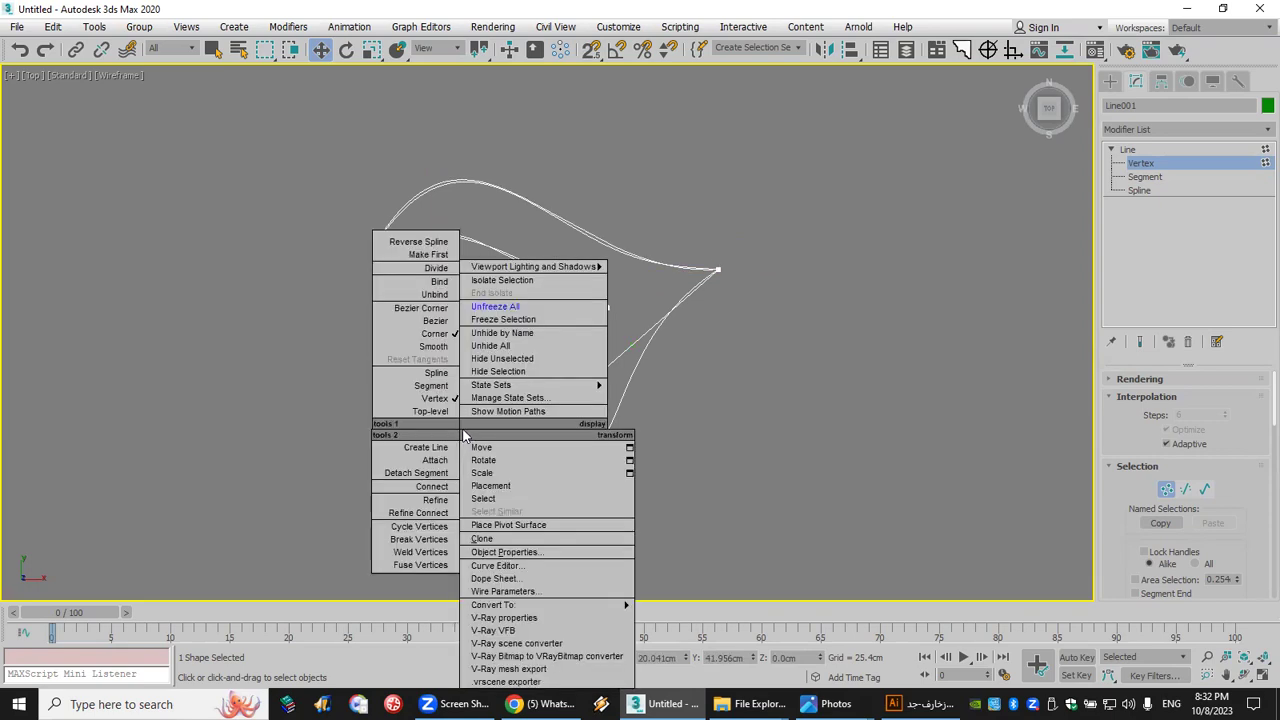
click(439, 312)
drag(549, 419, 614, 545)
drag(509, 433, 535, 463)
Step: Adjust the right tip's lower handle and the lower tip's outer handle so the outer lower curve follows the reference outline
right_click(714, 268)
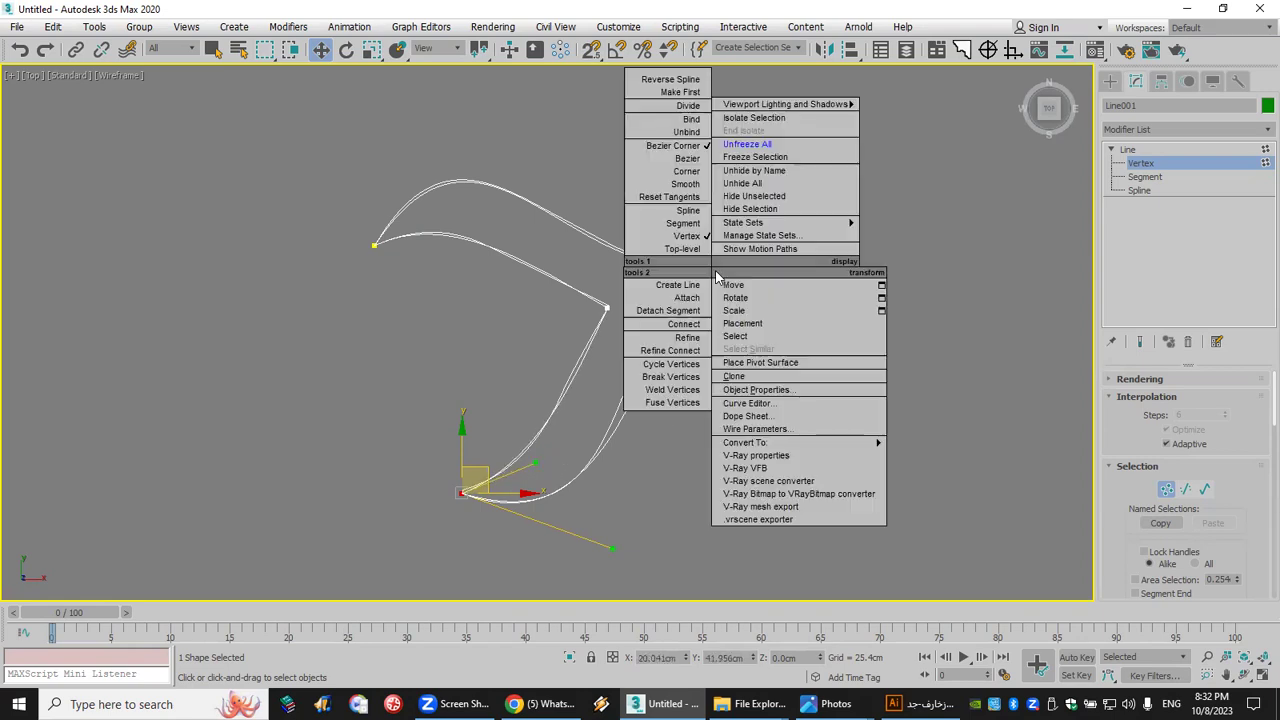
click(722, 269)
drag(633, 343, 621, 295)
click(462, 493)
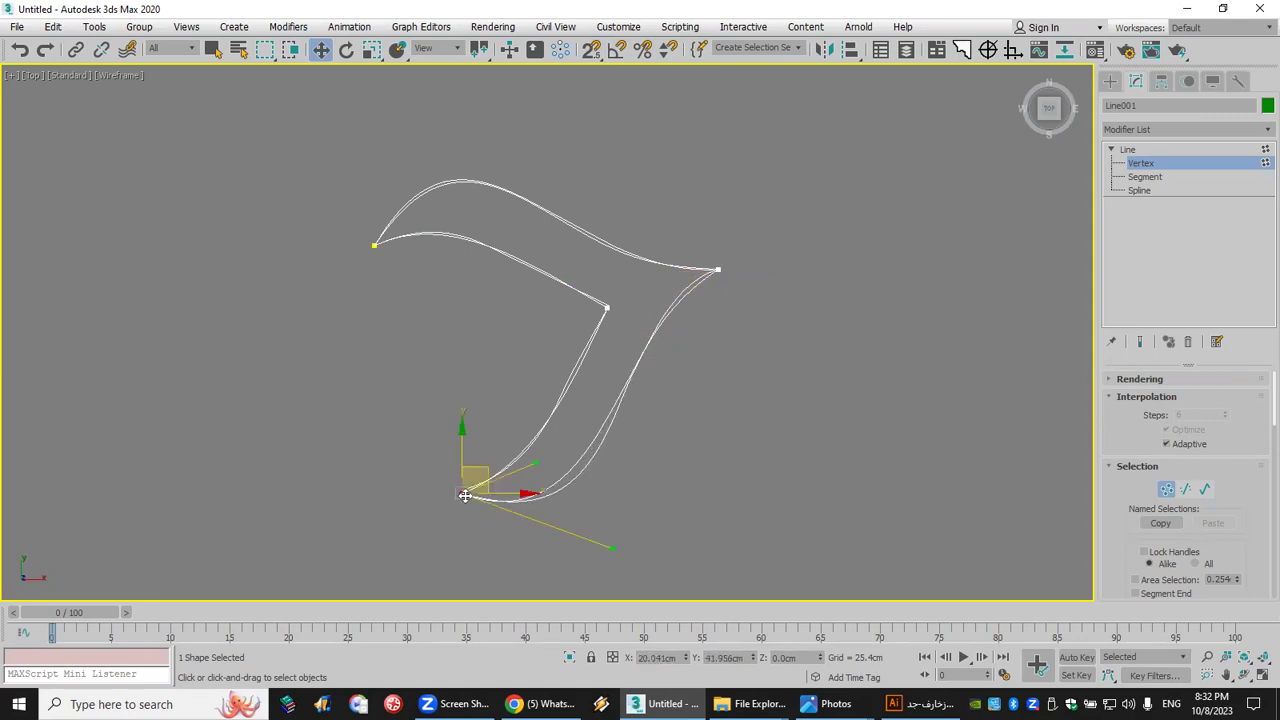
mouse_move(609, 547)
mouse_down()
mouse_move(614, 560)
mouse_move(628, 552)
mouse_up()
Step: Leave vertex editing and move the white reference shape sideways, clear of the traced outline
click(1110, 81)
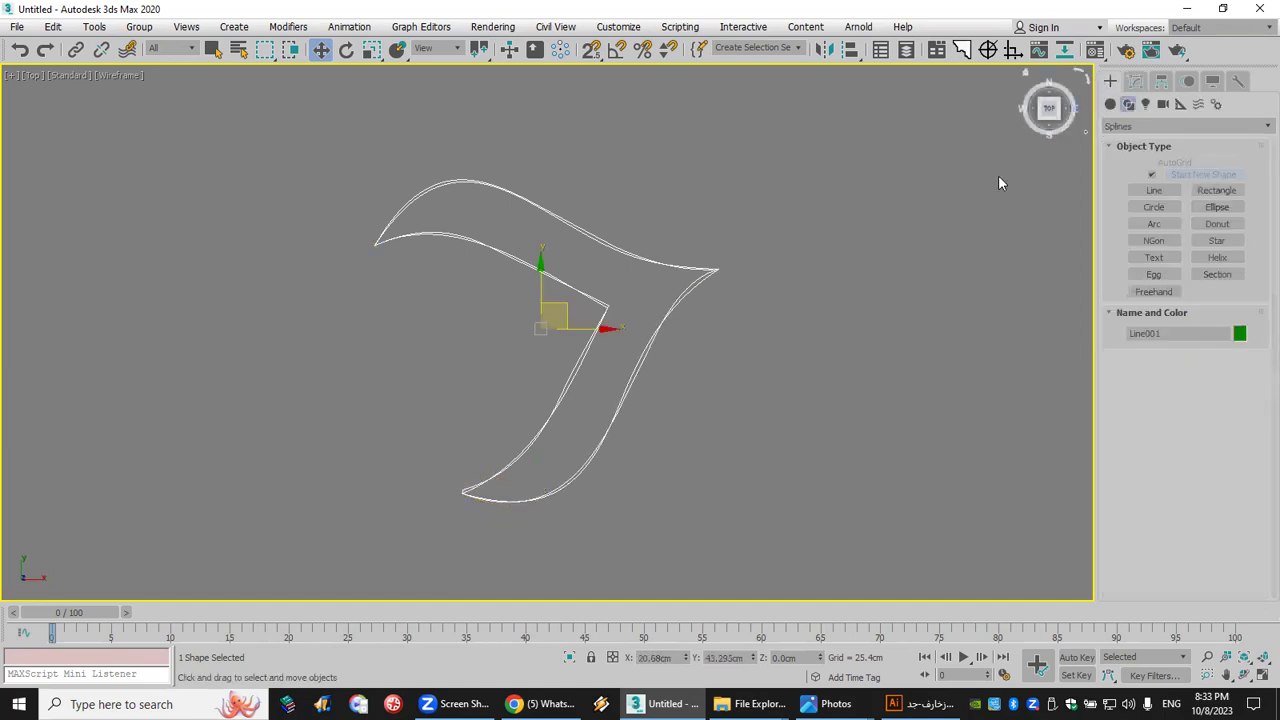
click(780, 240)
drag(576, 298, 272, 292)
key(z)
drag(522, 340, 452, 342)
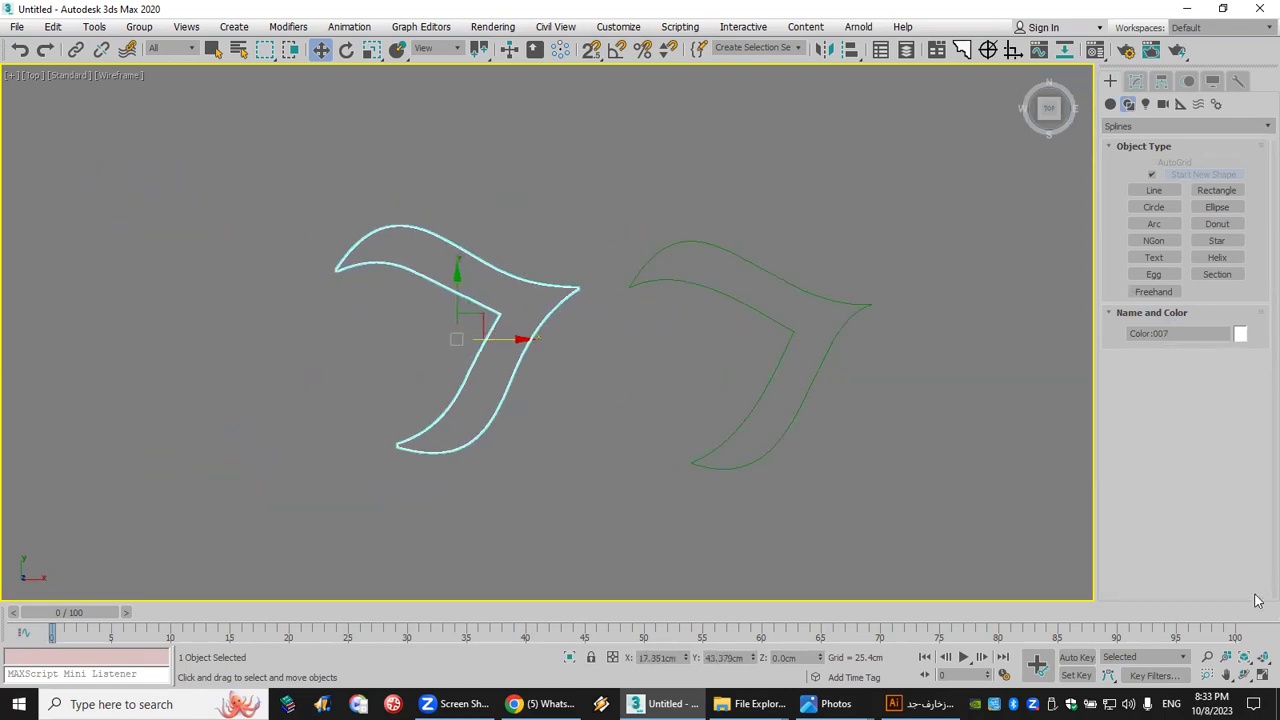
Step: Restore the four-viewport layout and delete the white reference shape
click(1262, 676)
right_click(757, 466)
scroll(757, 466, down, 3)
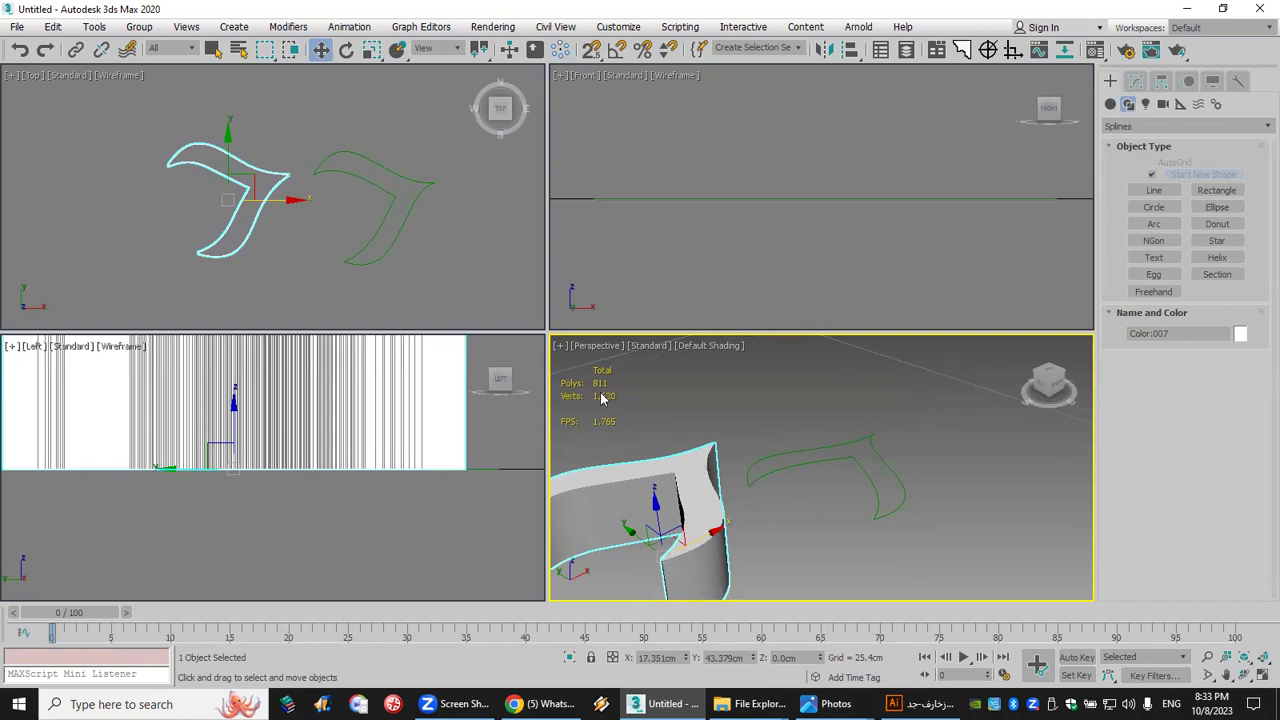
key(Delete)
Step: Apply an Extrude modifier to the traced outline with an amount of 1.27 cm
click(798, 460)
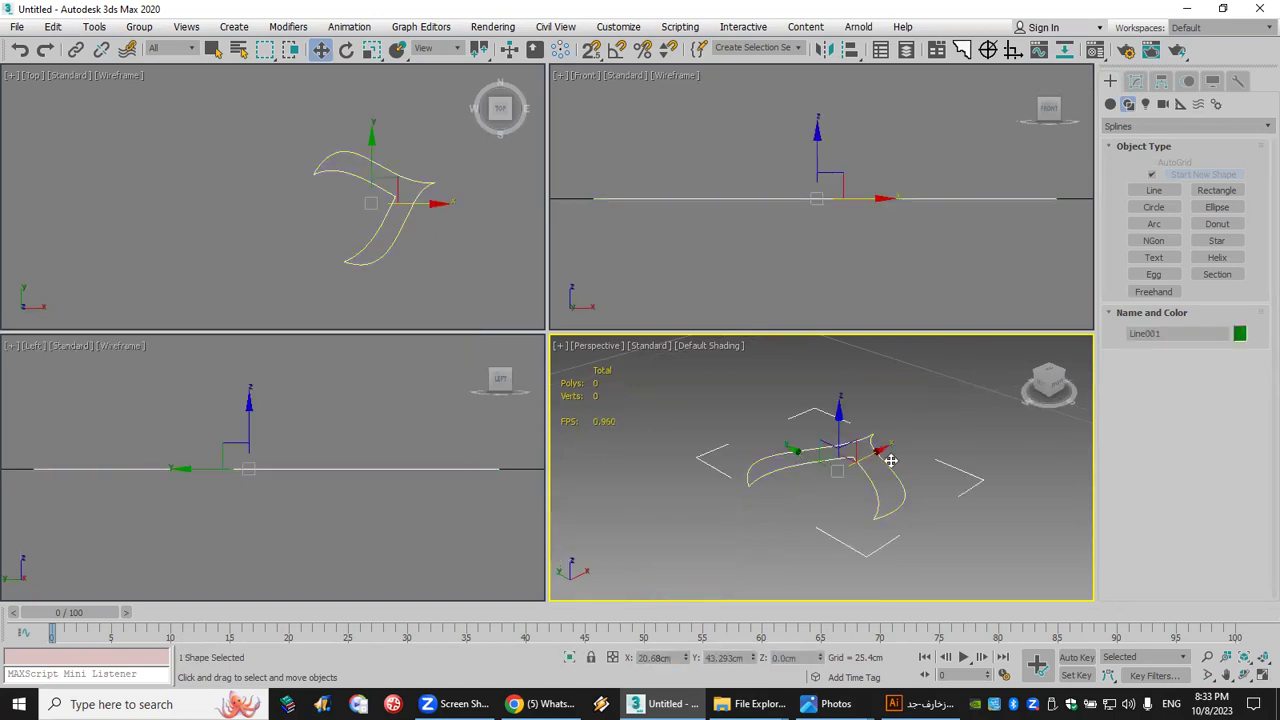
click(1134, 84)
click(1153, 130)
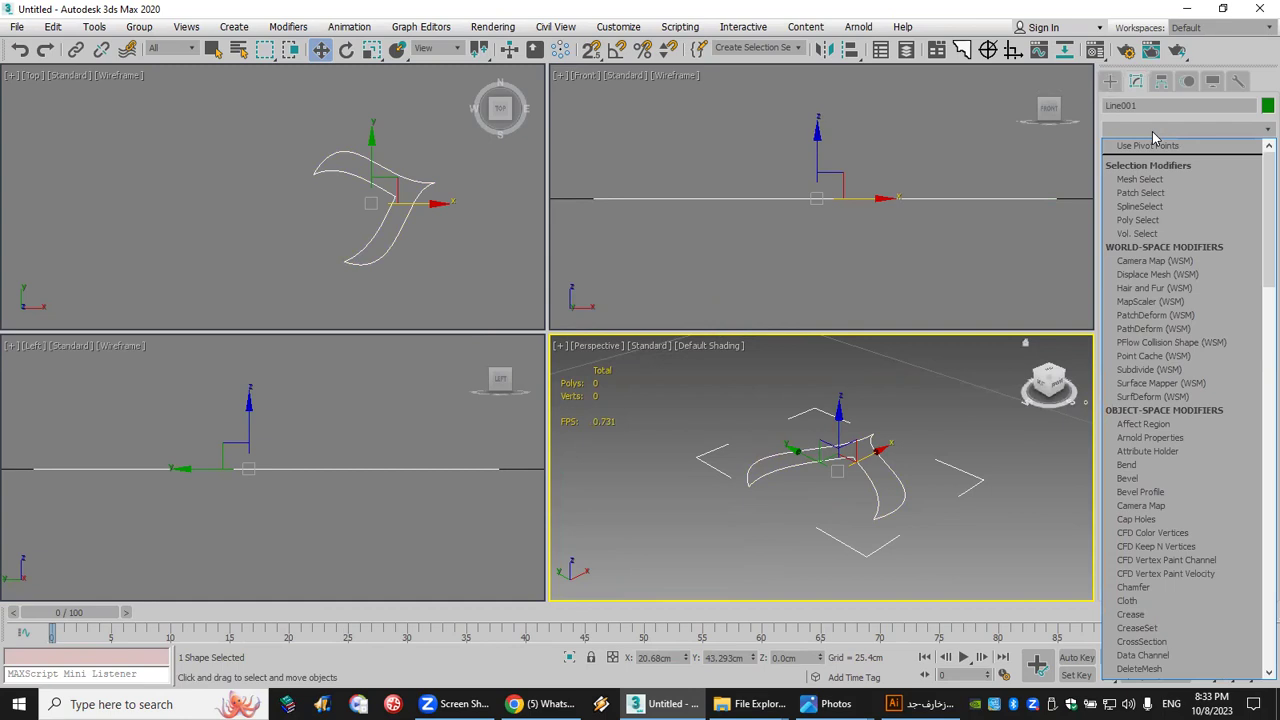
text(ex)
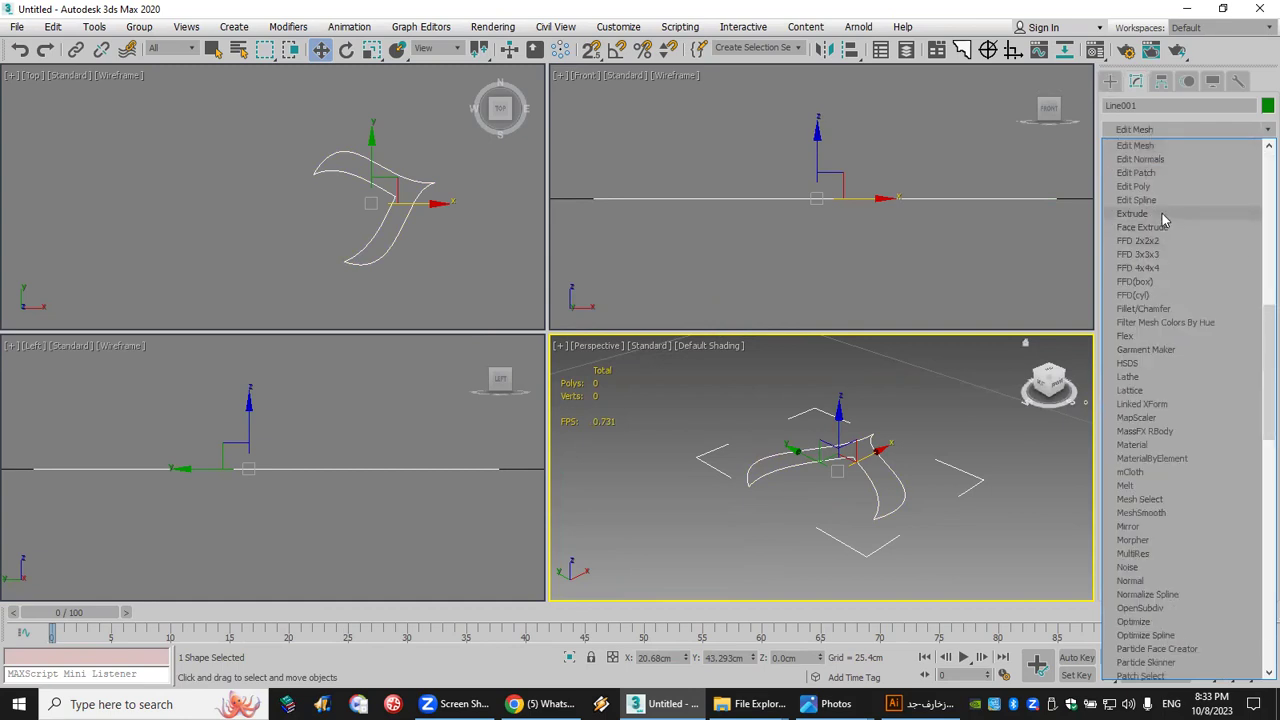
click(1163, 216)
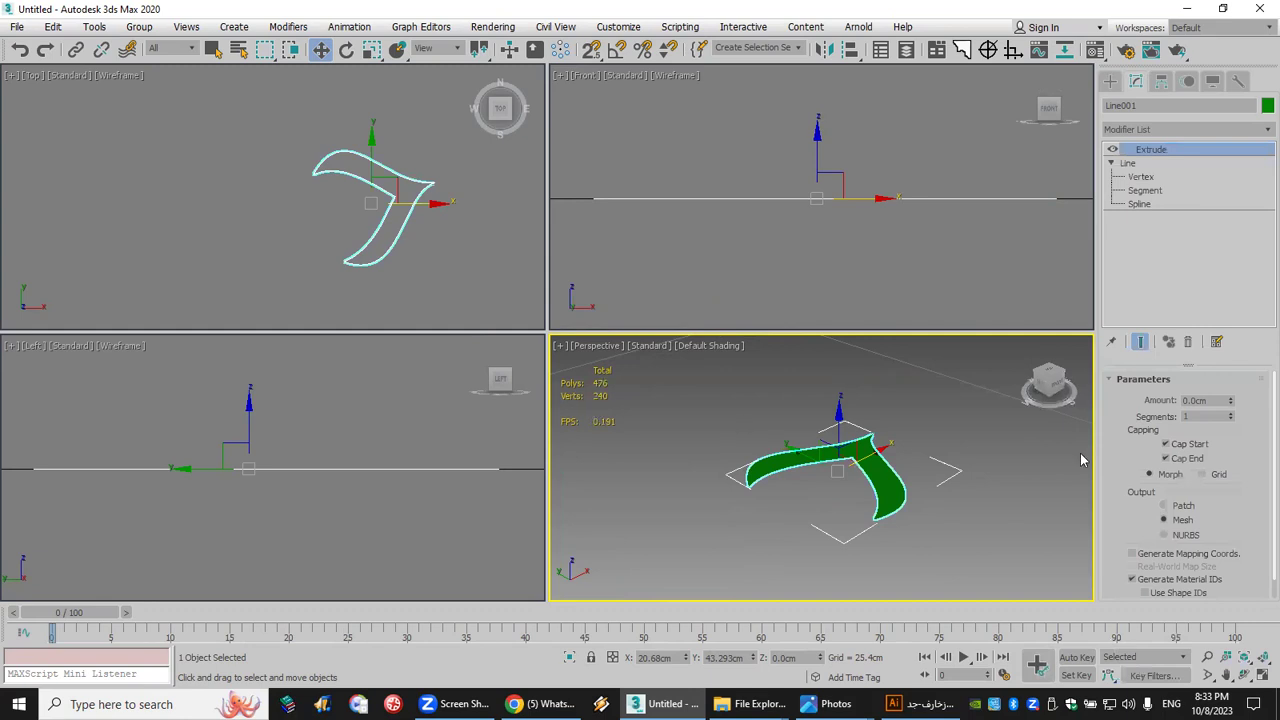
drag(1231, 405, 1233, 408)
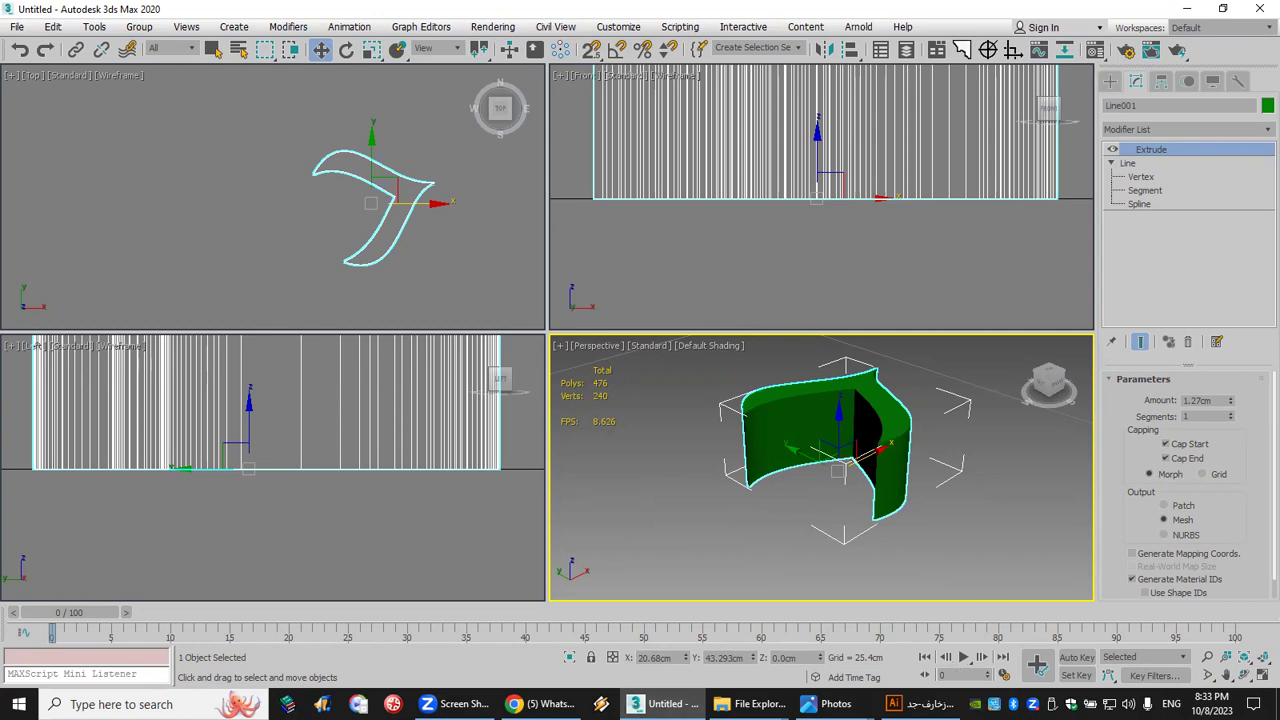
Step: Examine the extruded ornament up close and the lattice windows of the pink mosque dome in the Photos app
click(455, 704)
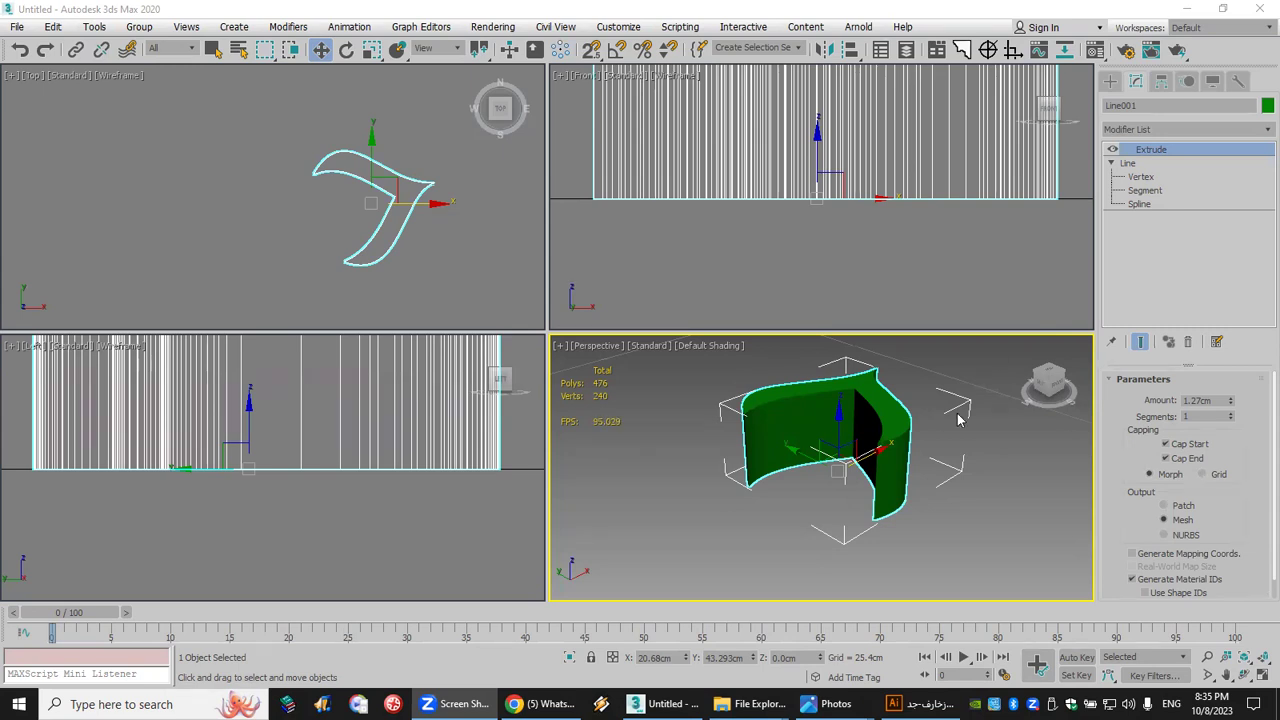
click(934, 436)
middle_drag(934, 436, 911, 464)
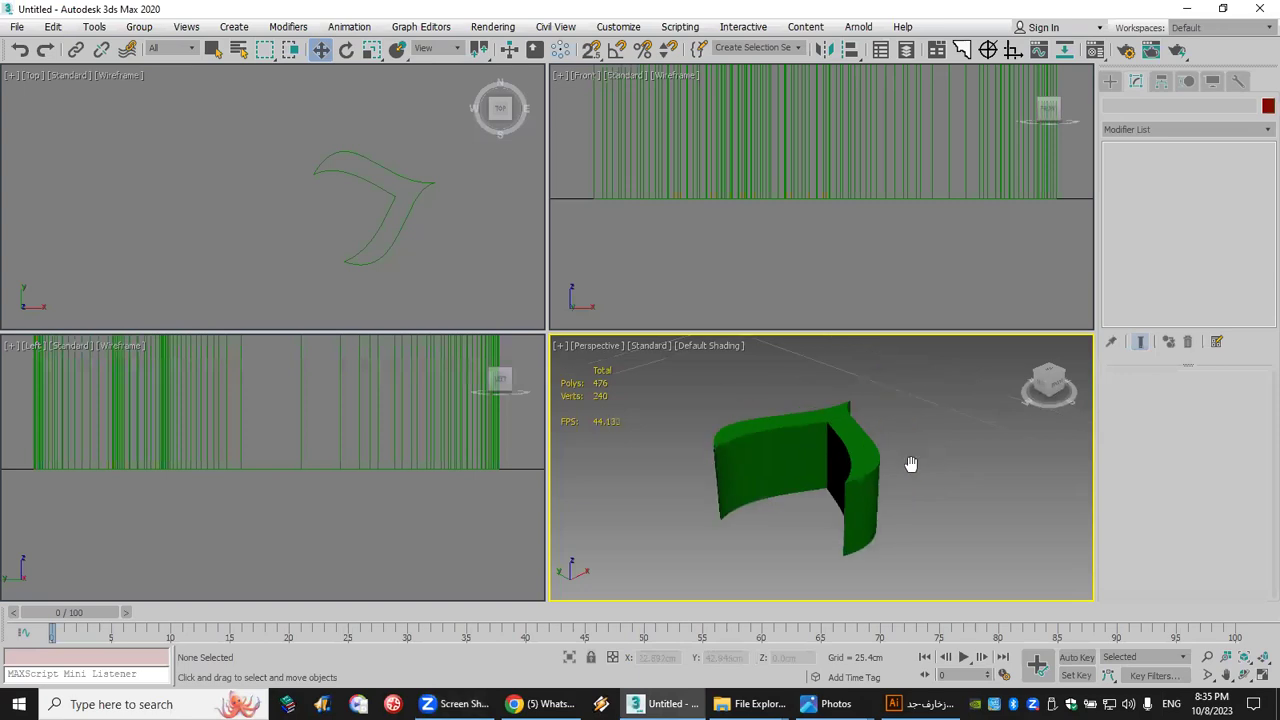
scroll(911, 464, up, 3)
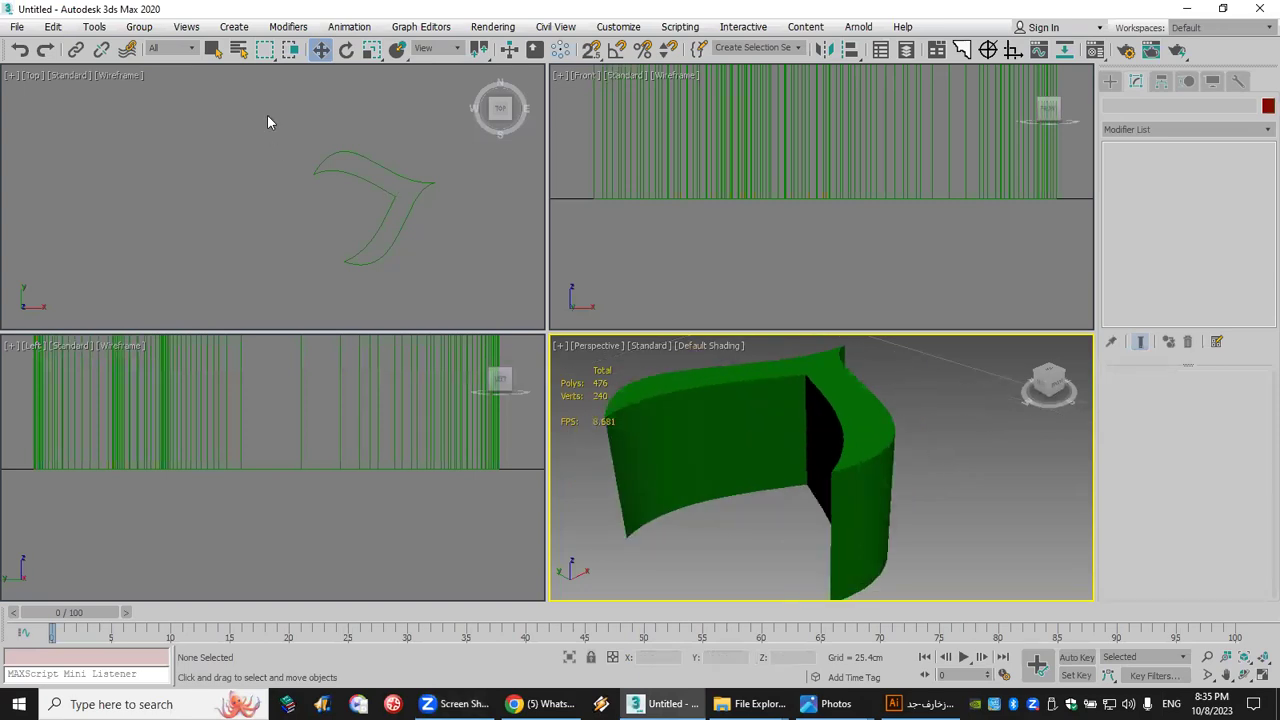
click(17, 26)
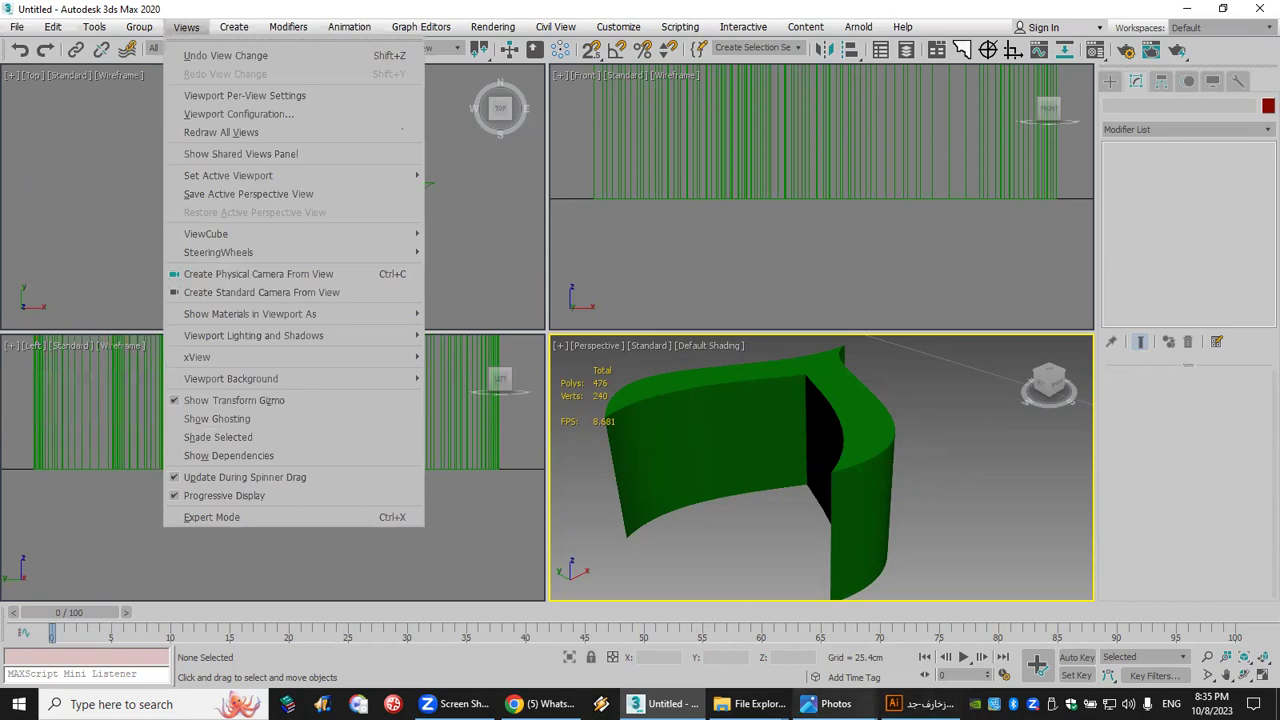
click(828, 704)
click(971, 652)
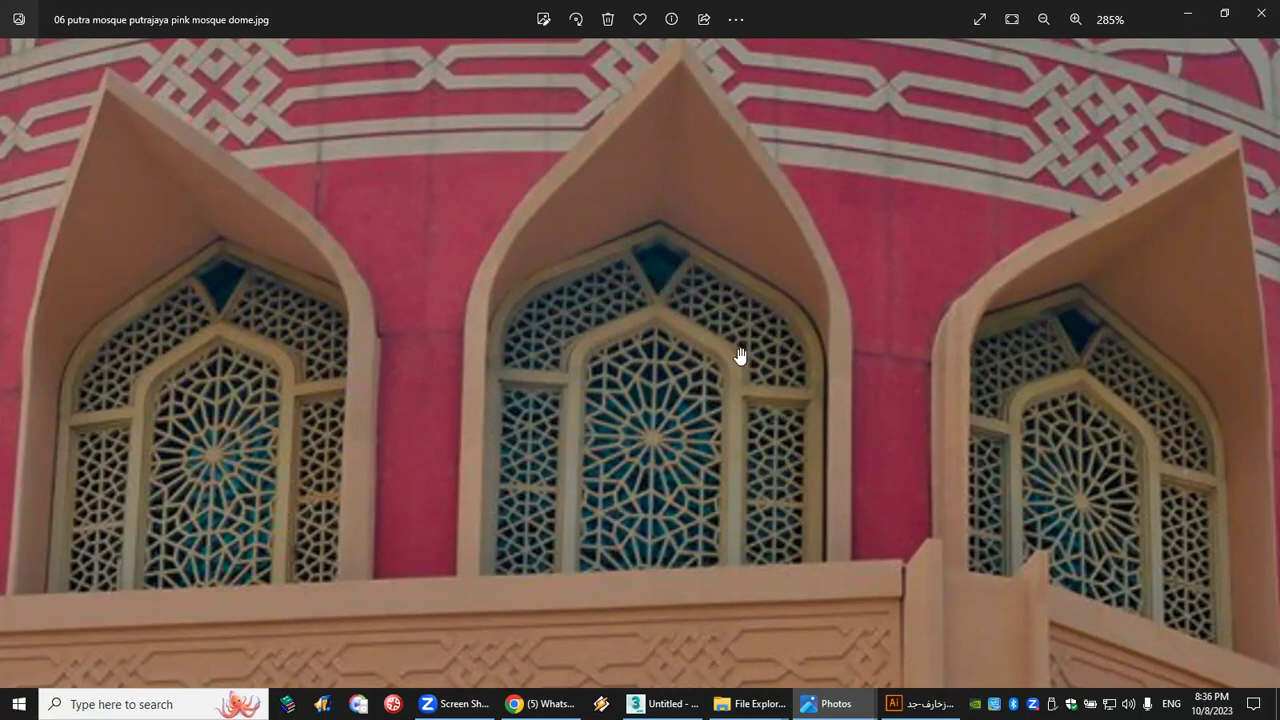
click(1187, 13)
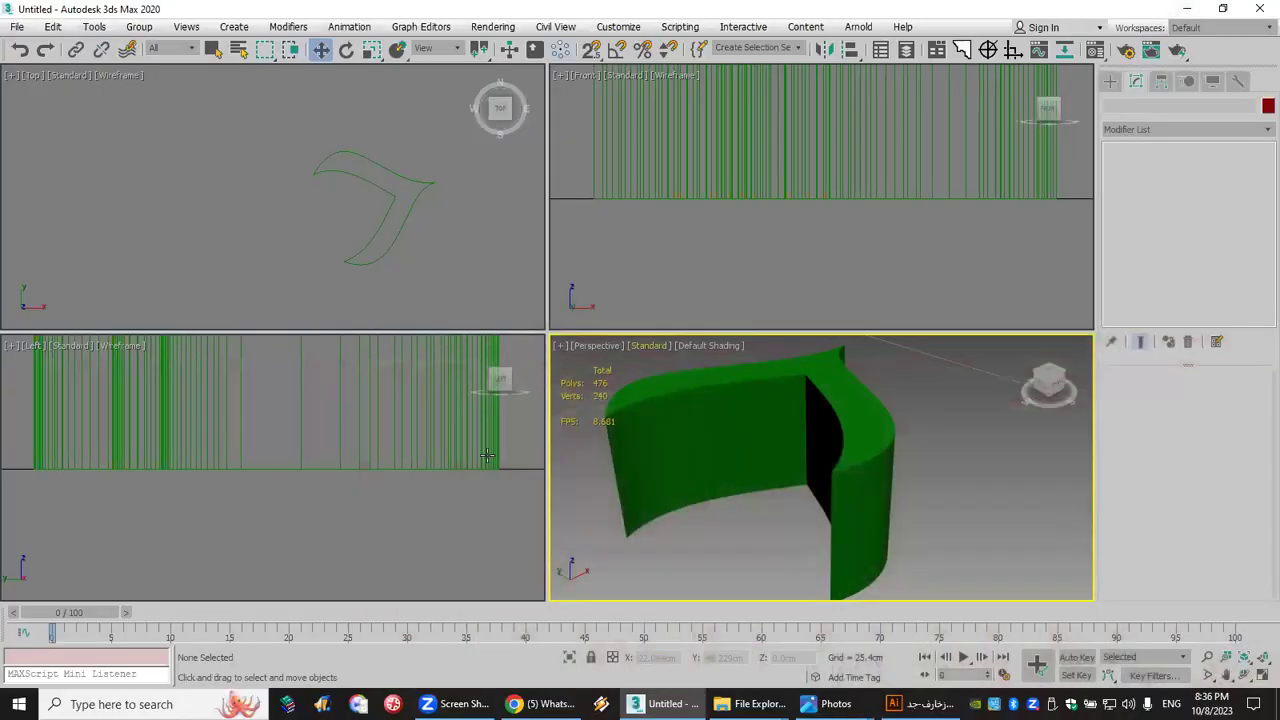
Step: Reset the 3ds Max scene without saving the changes
click(18, 27)
click(38, 76)
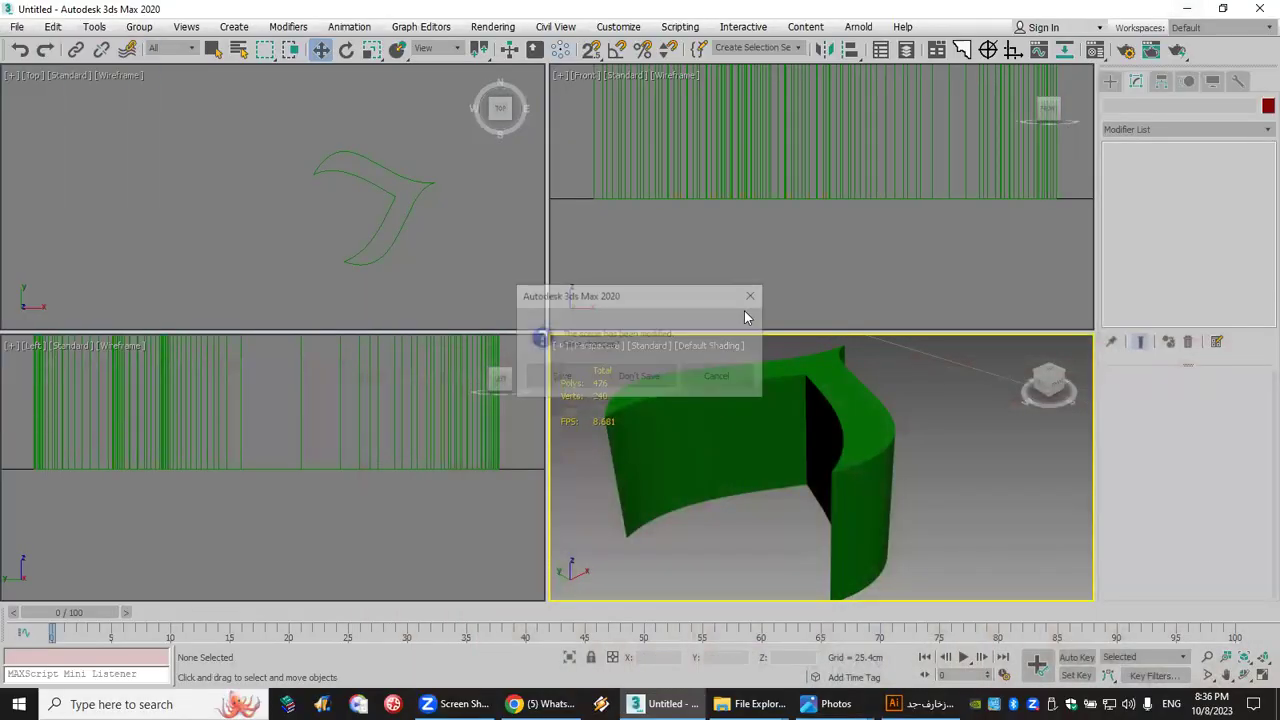
click(610, 372)
click(597, 377)
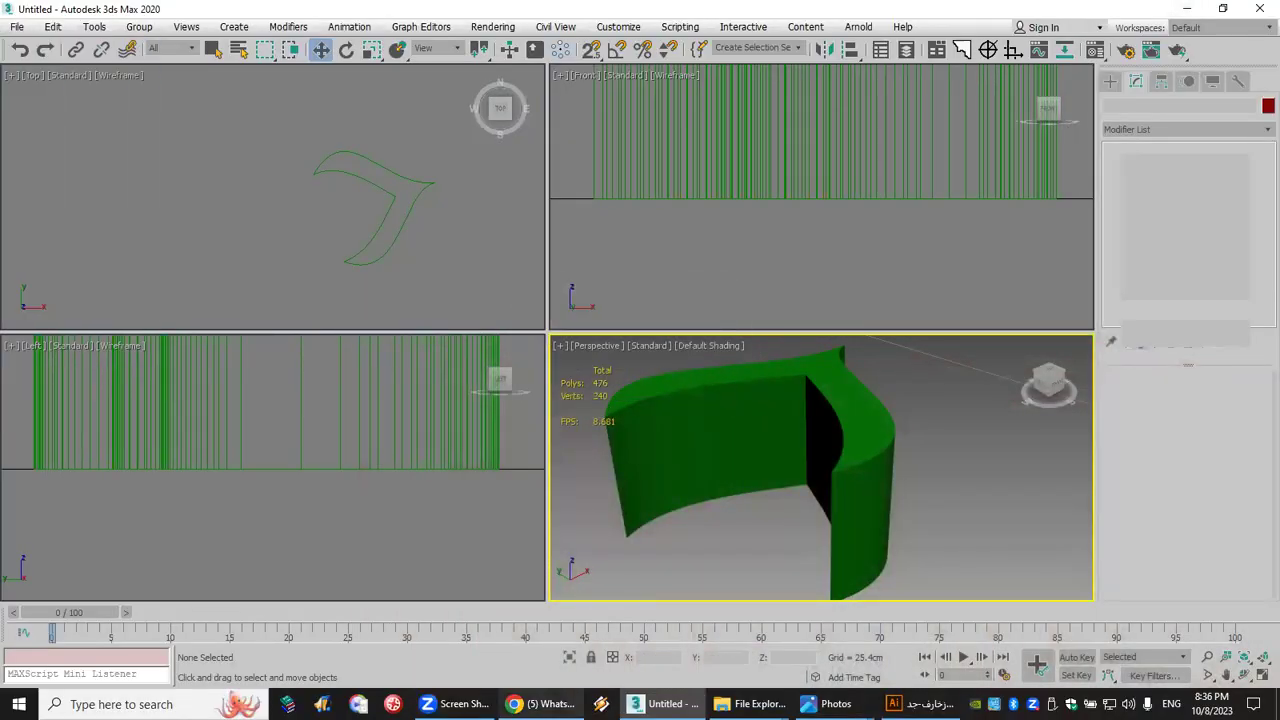
Step: Switch to Chrome, search Google in a new tab for "زخارف" and show the image results
click(540, 704)
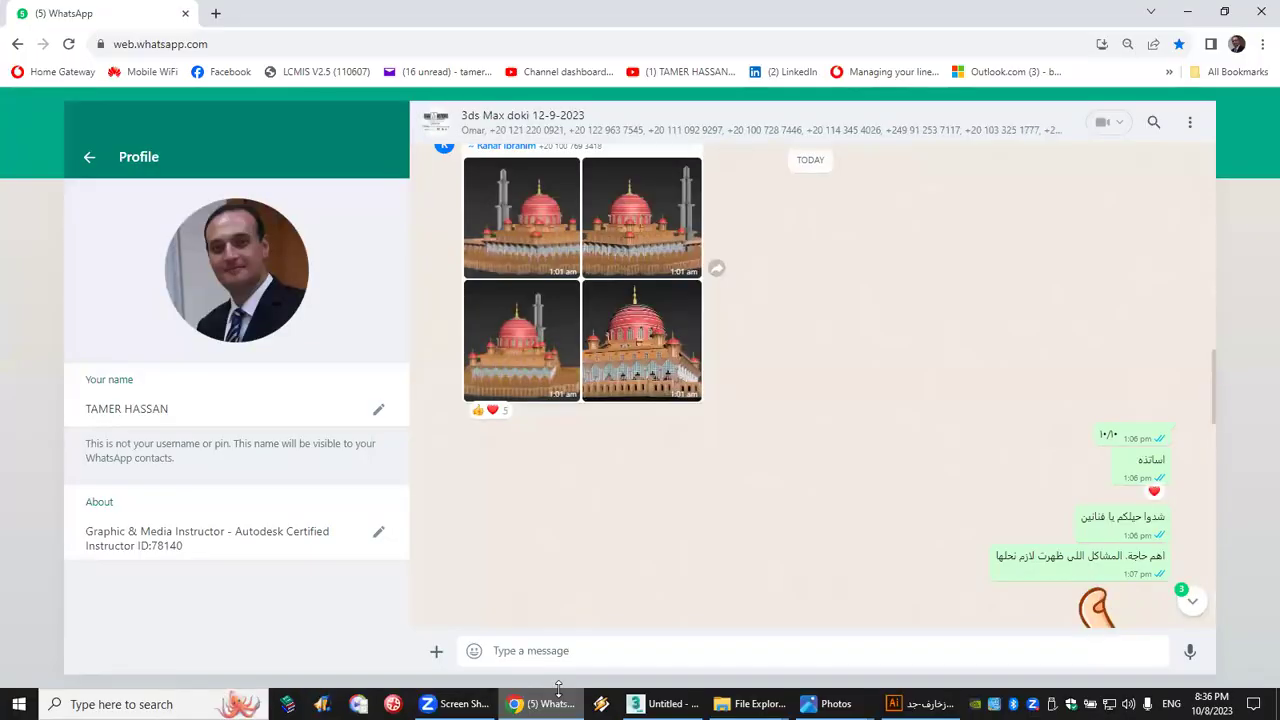
click(215, 13)
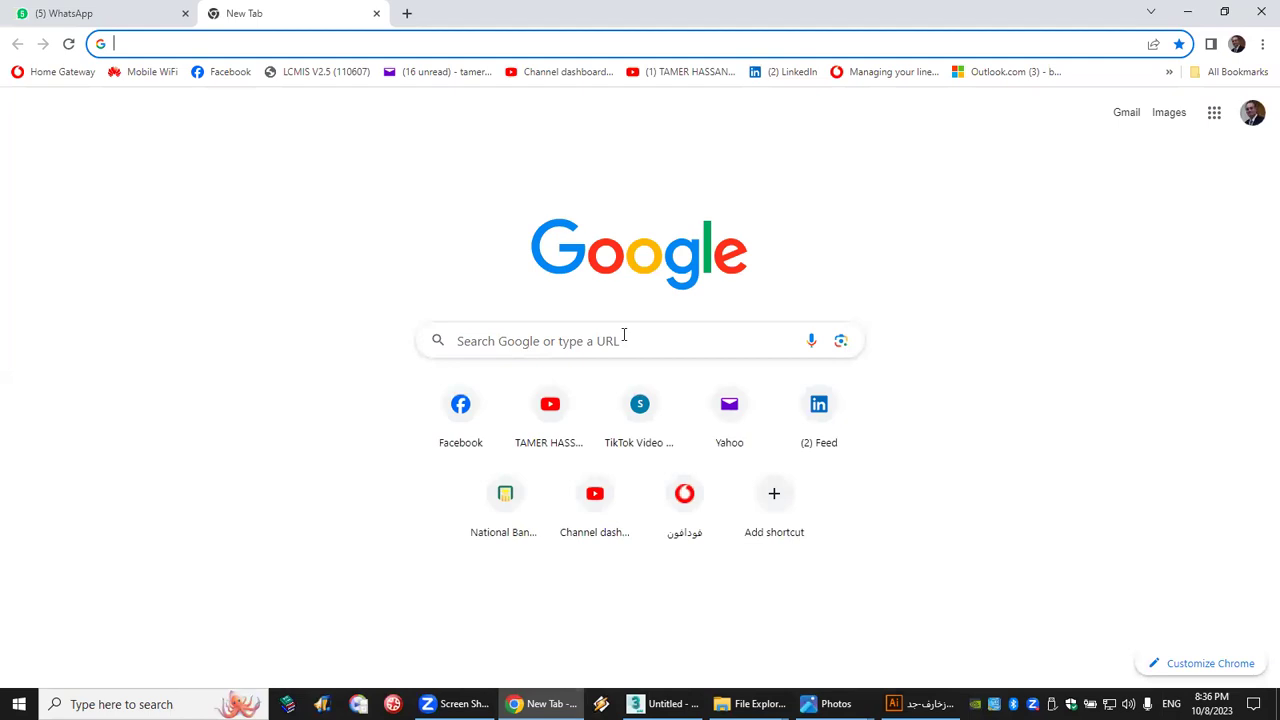
click(623, 340)
text(ز)
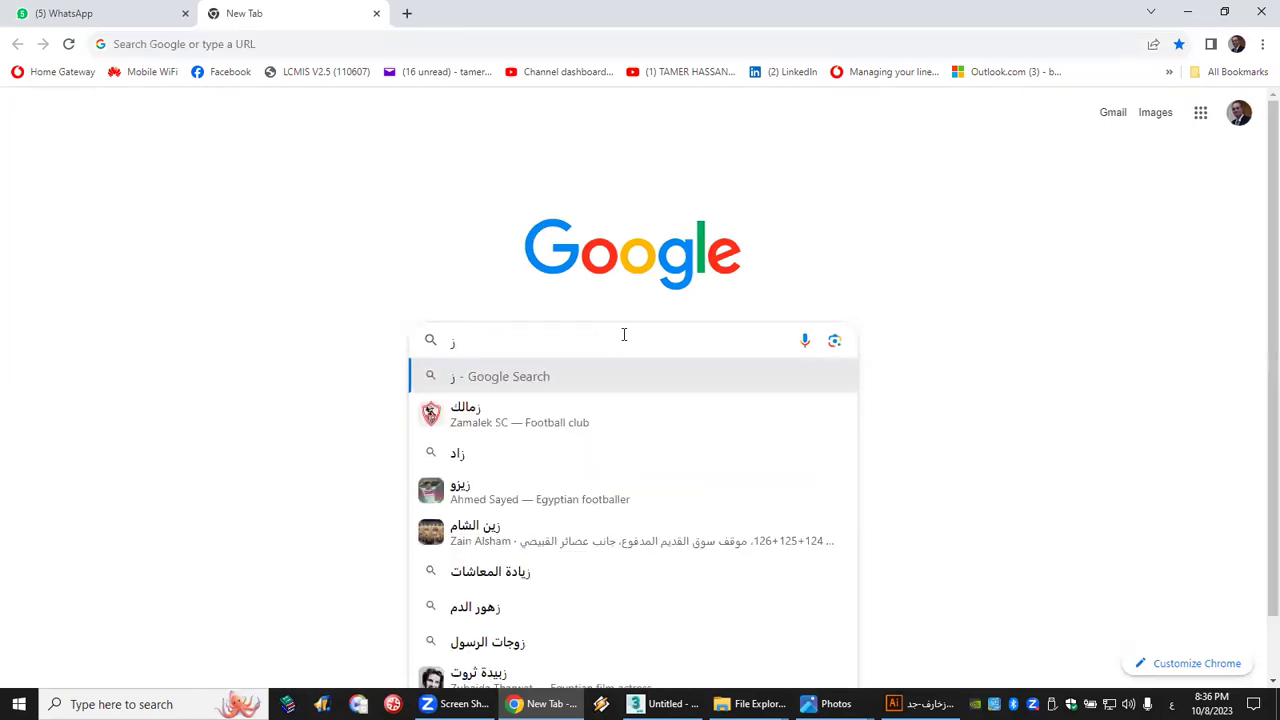
text(خارف)
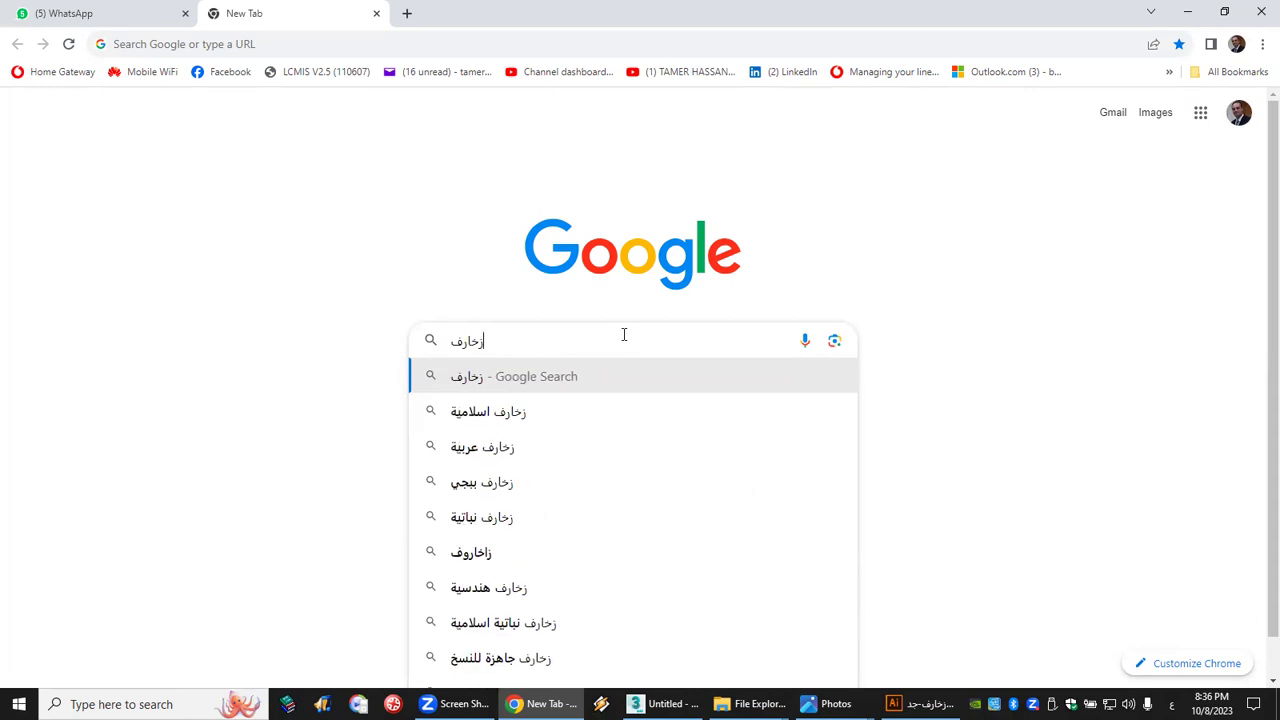
key(Return)
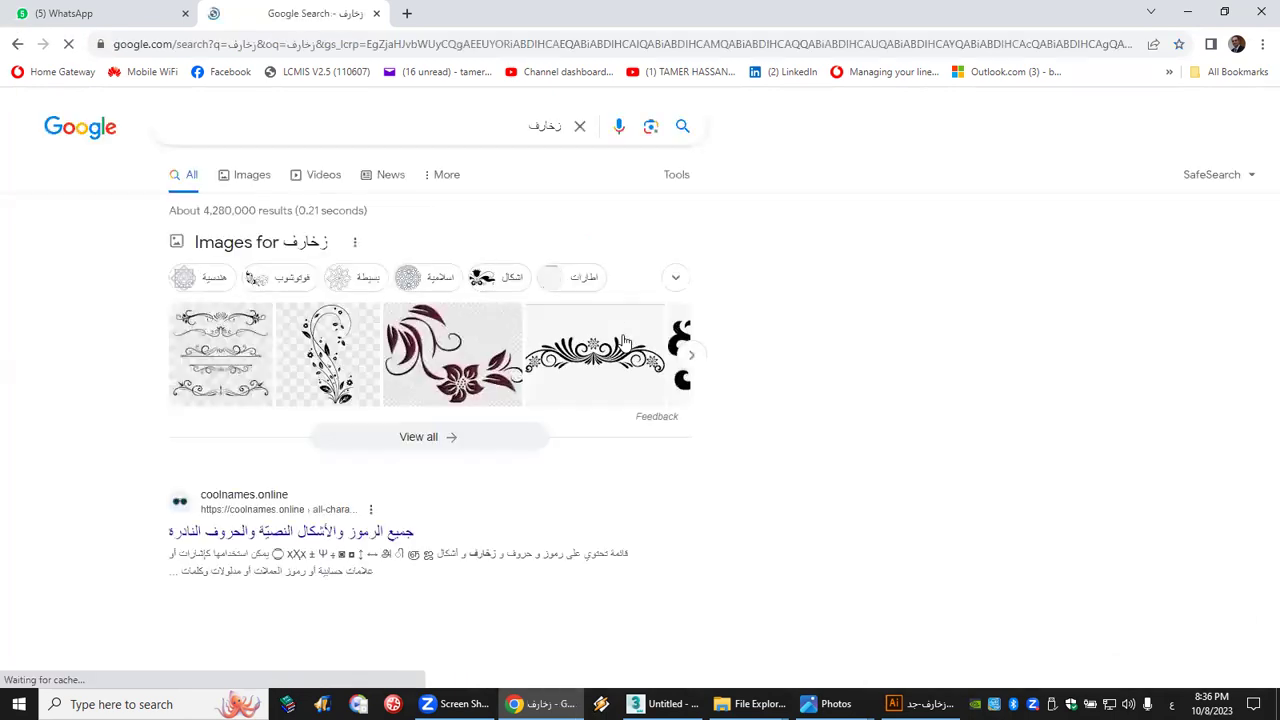
click(252, 180)
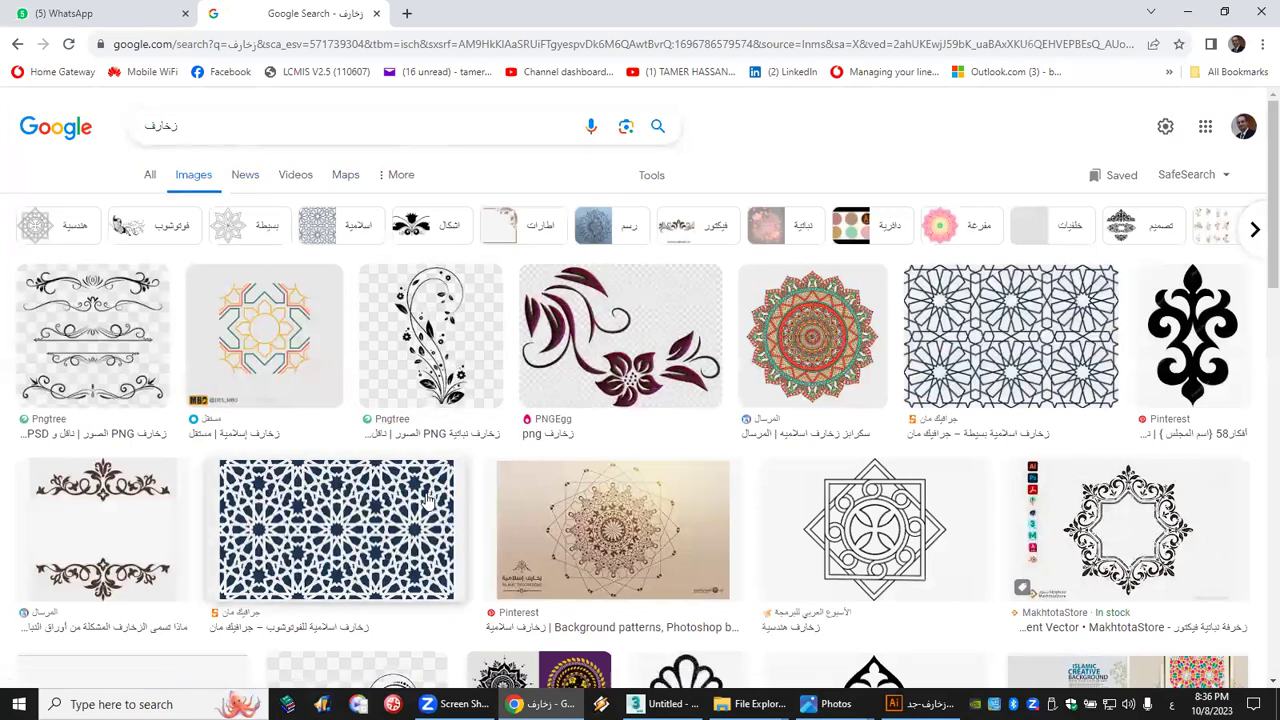
Step: Open the navy and white geometric star pattern from the image results and save it to the Desktop as a JPEG
scroll(405, 462, down, 1)
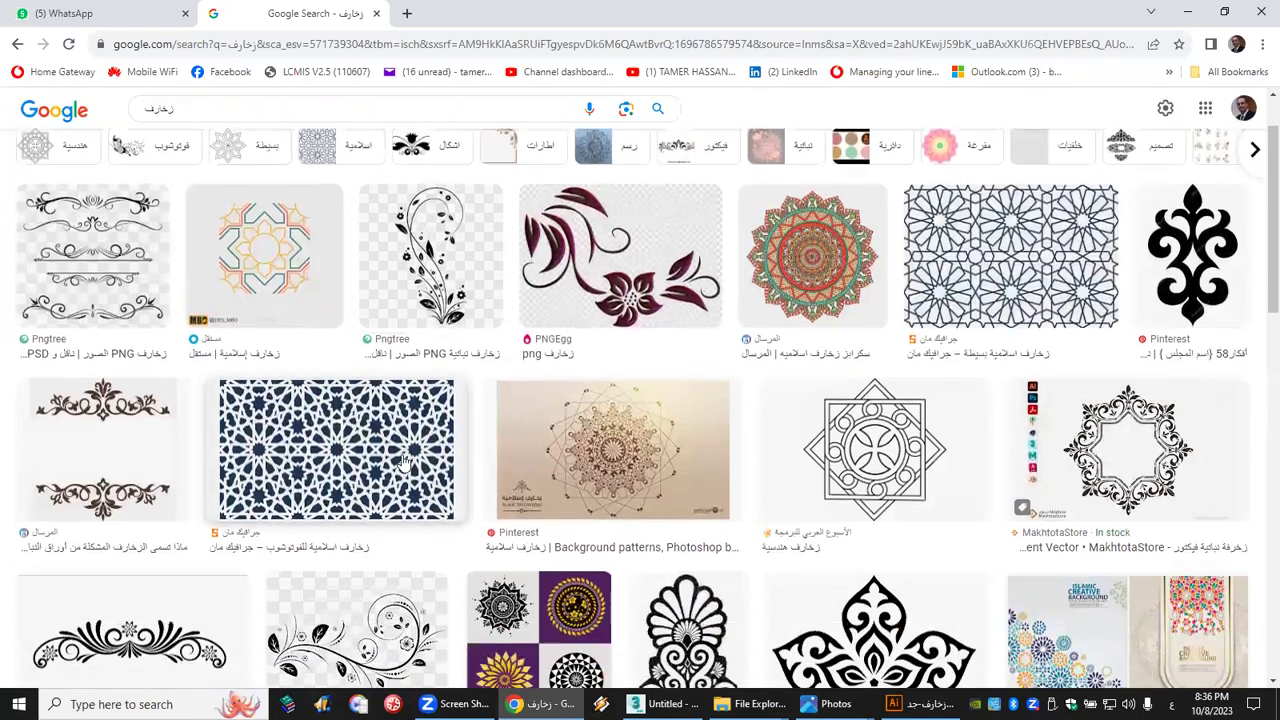
click(336, 440)
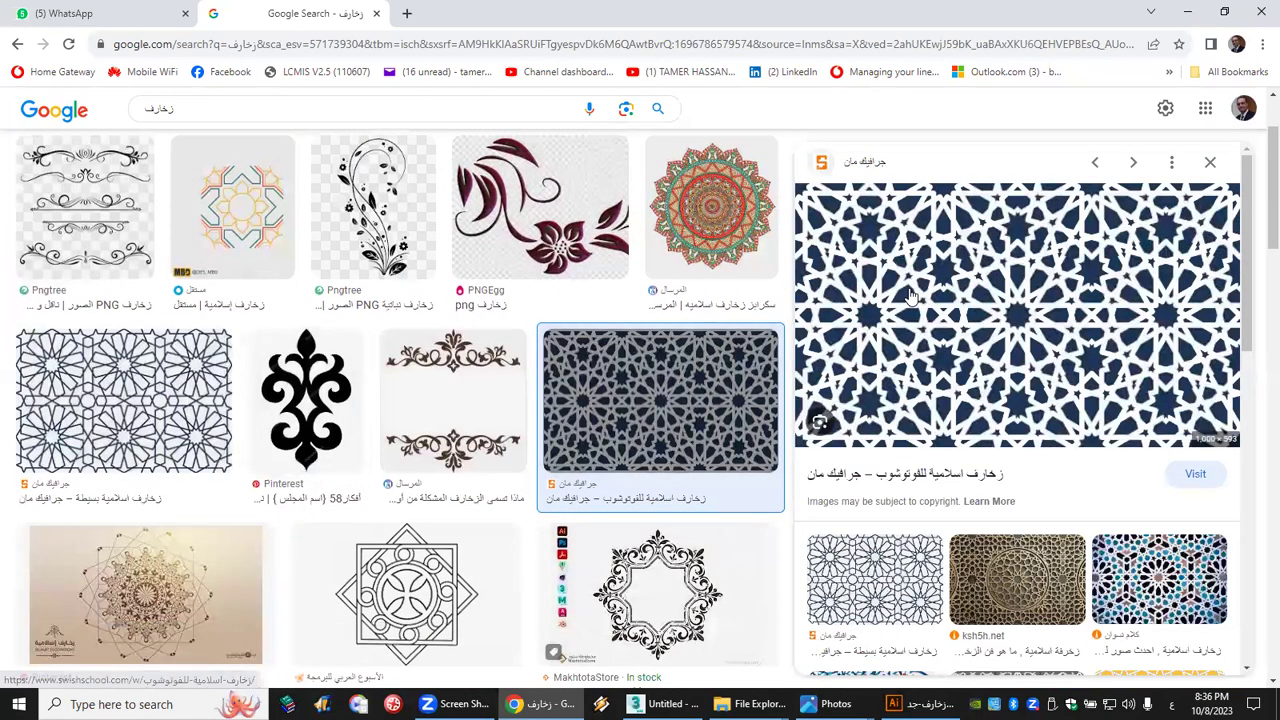
right_click(953, 272)
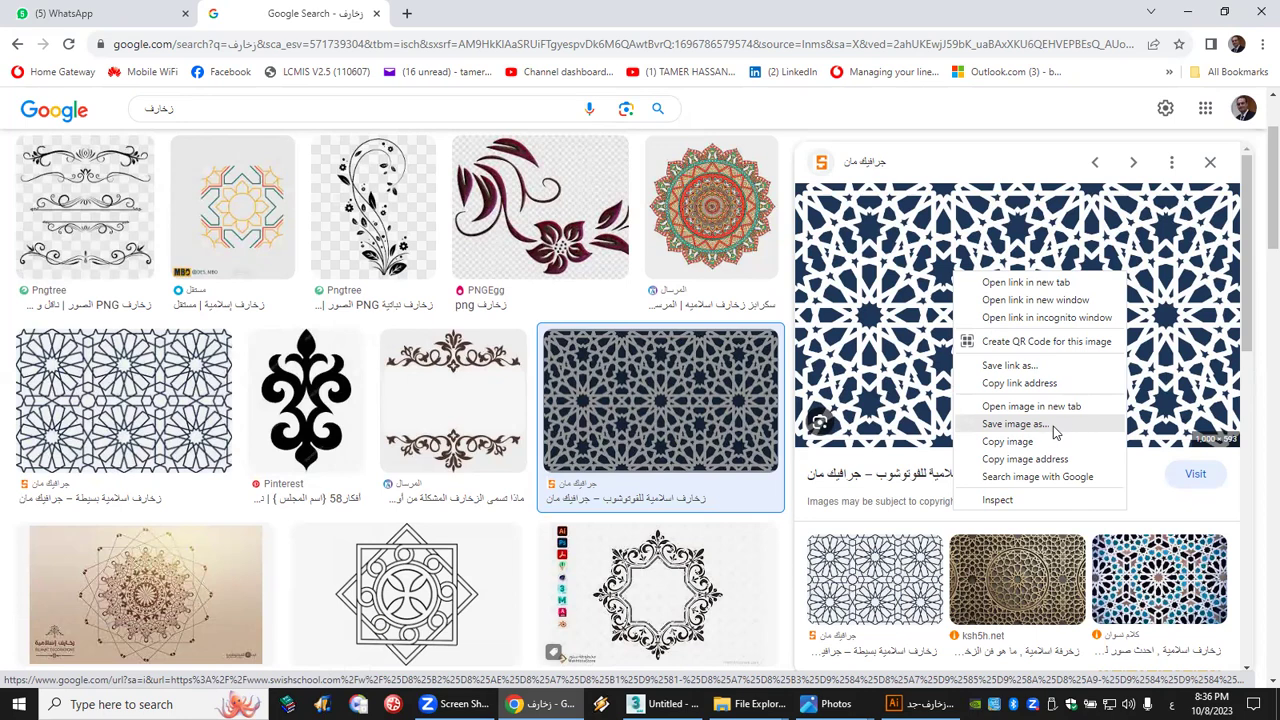
click(1055, 428)
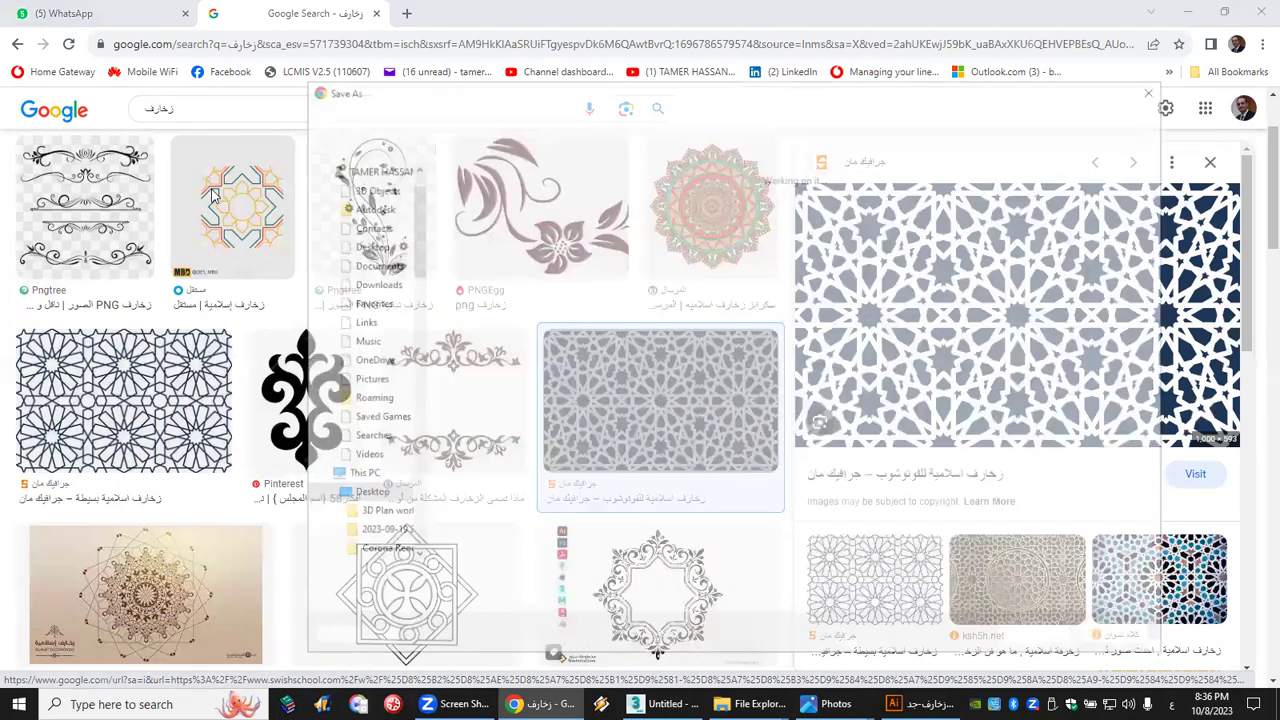
click(380, 245)
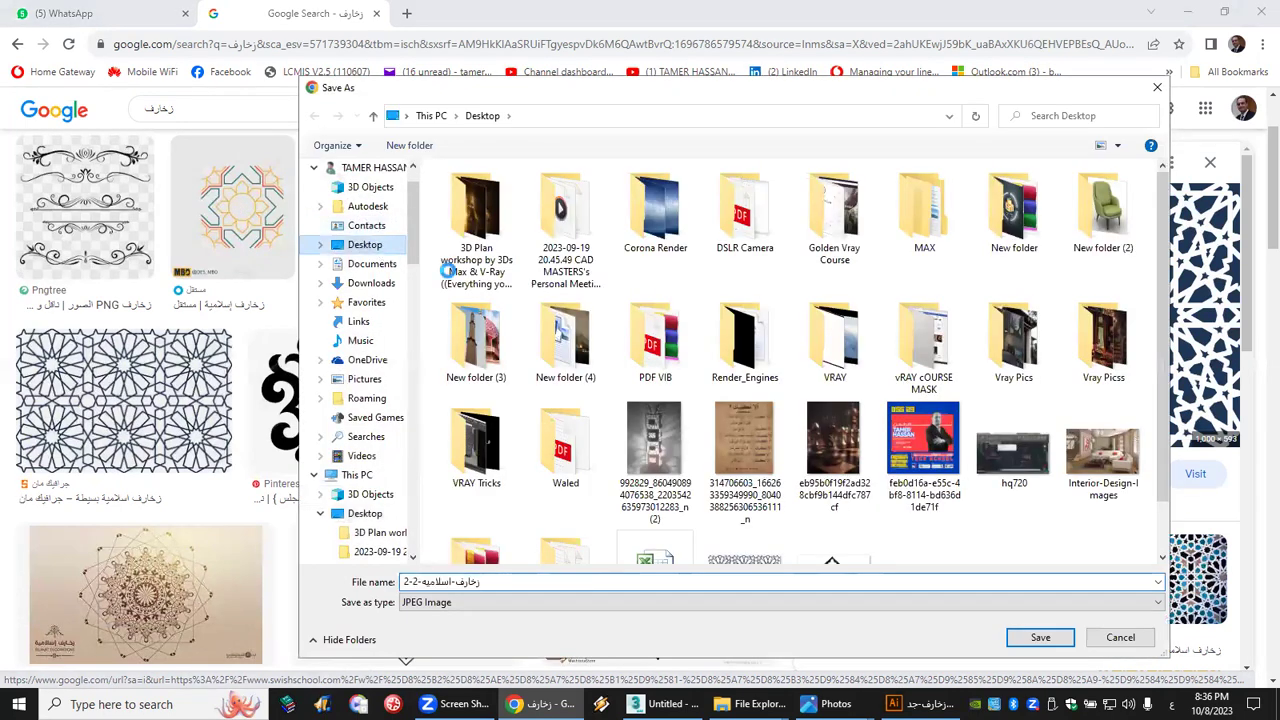
click(1040, 638)
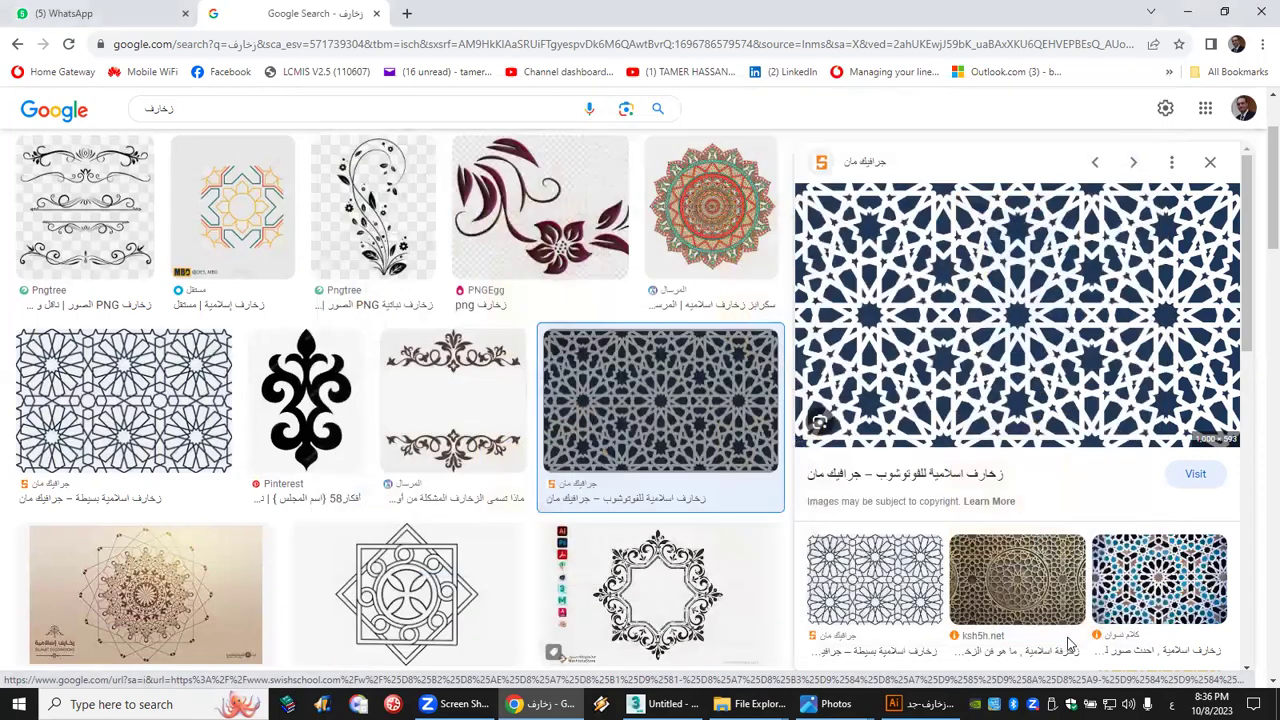
Step: Switch to 3ds Max and browse for a scene to open in the Desktop's MAX folder, inside External Files
key(super+d)
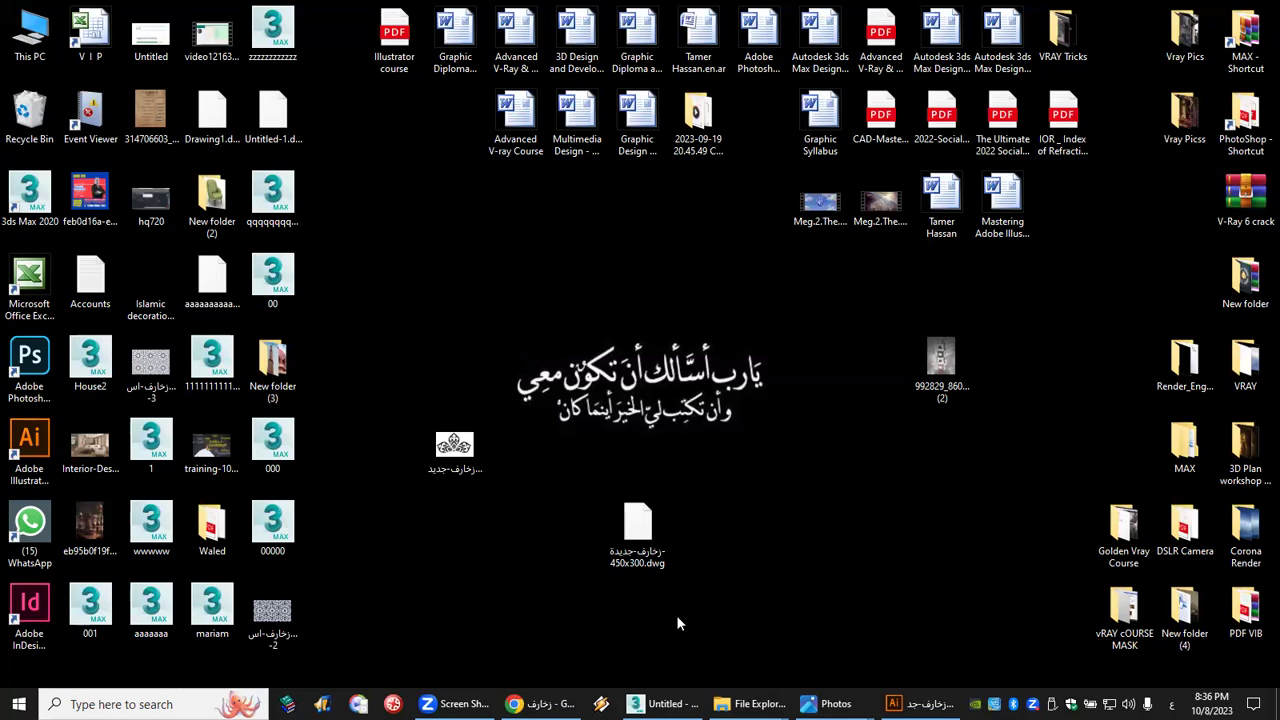
click(659, 700)
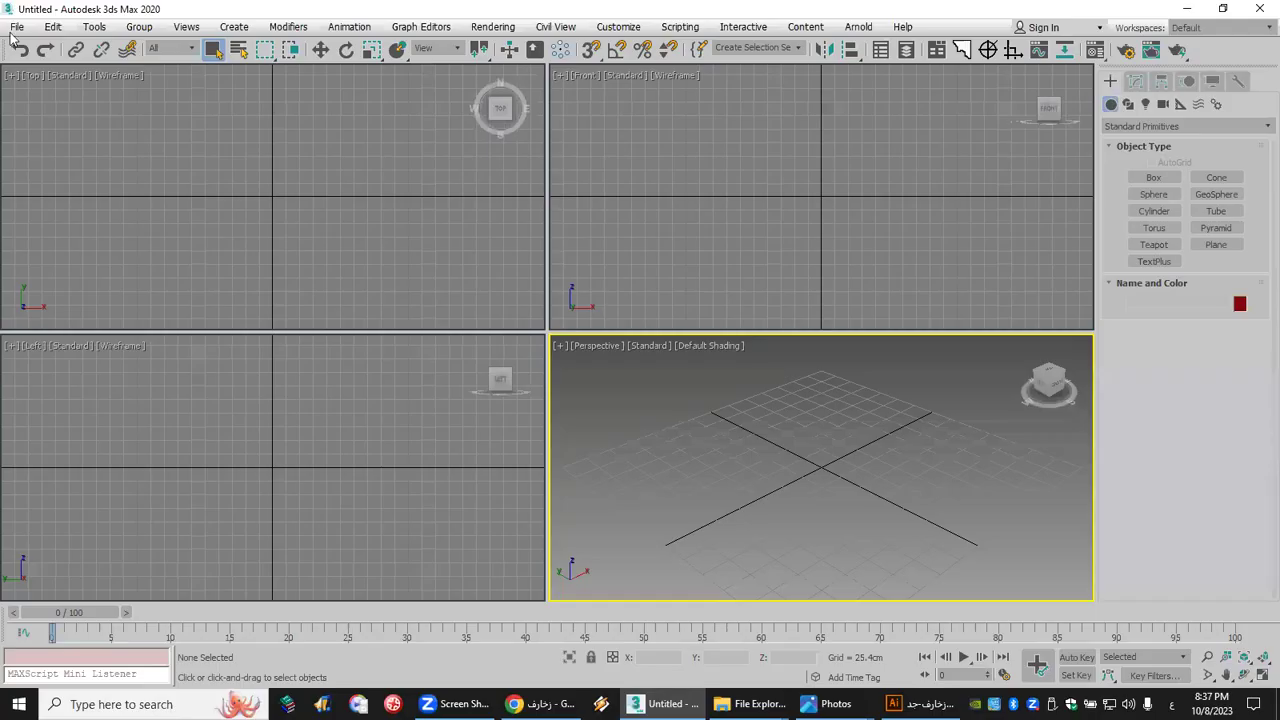
key(ctrl+o)
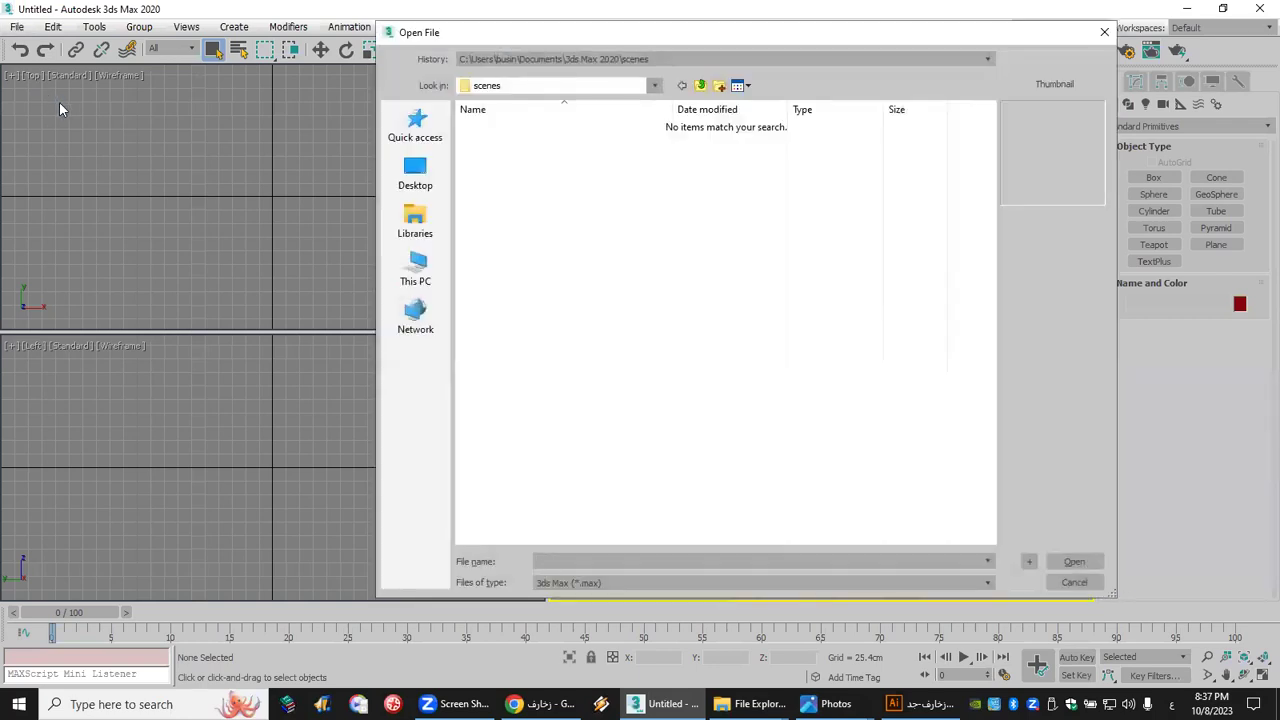
click(416, 174)
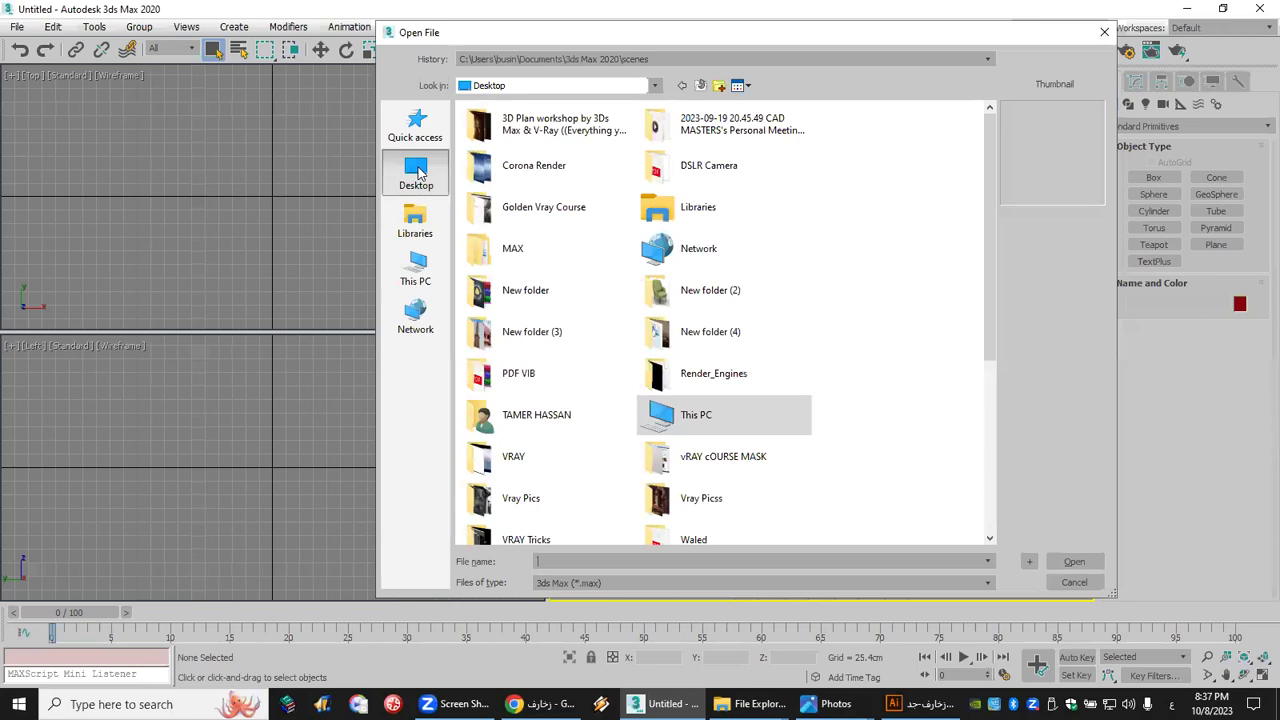
drag(992, 238, 1008, 442)
double_click(712, 445)
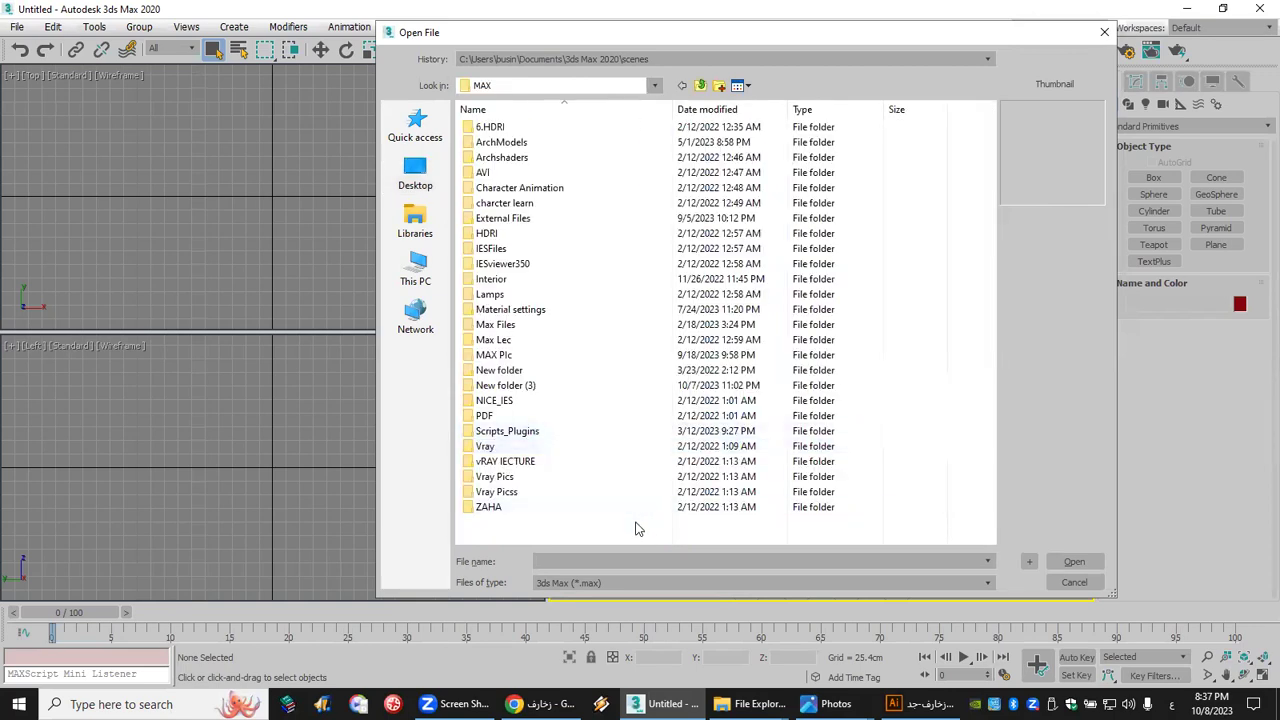
double_click(535, 219)
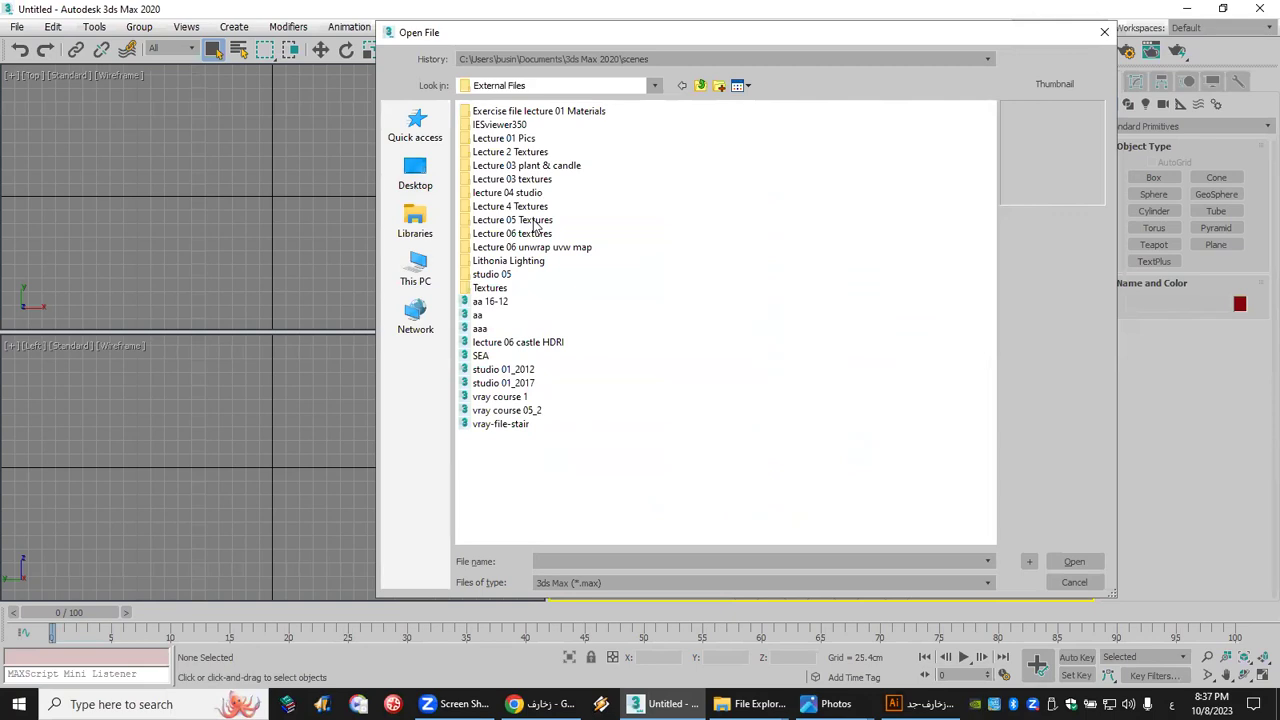
Step: Copy the studio 01_2012 scene file from External Files and paste it onto the Desktop
click(538, 373)
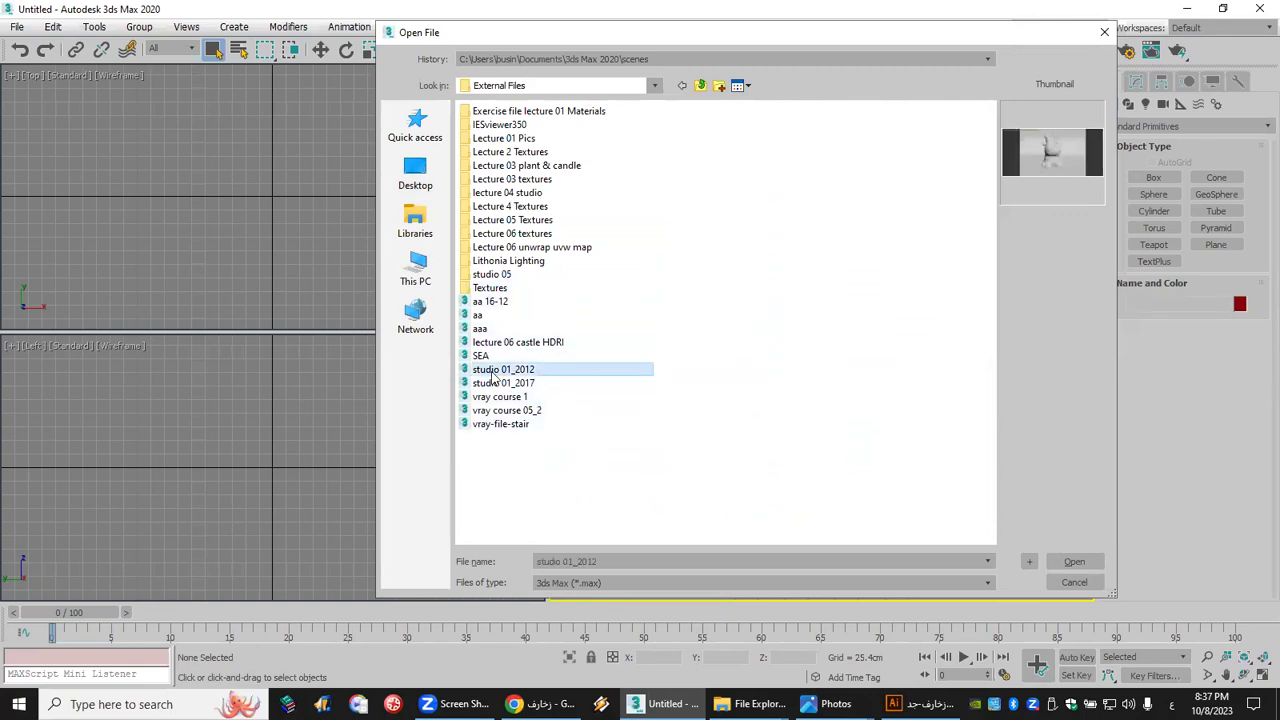
right_click(478, 373)
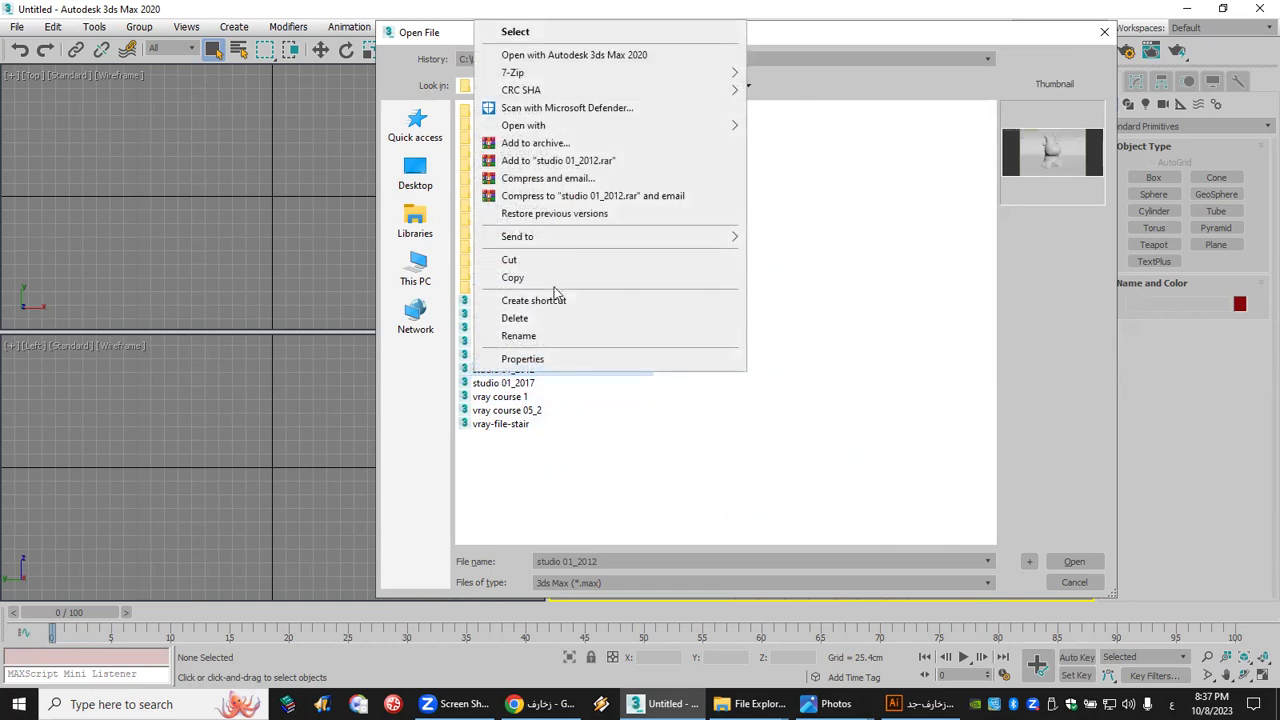
click(512, 277)
click(415, 175)
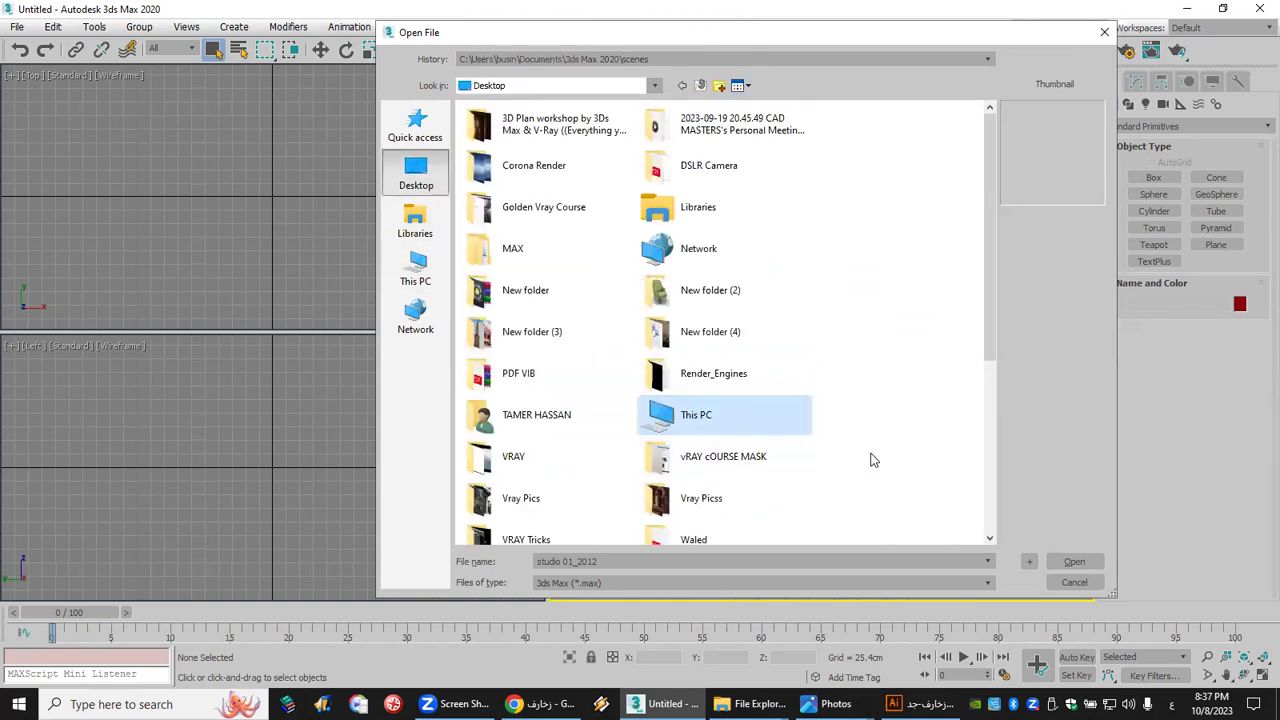
right_click(871, 457)
click(968, 301)
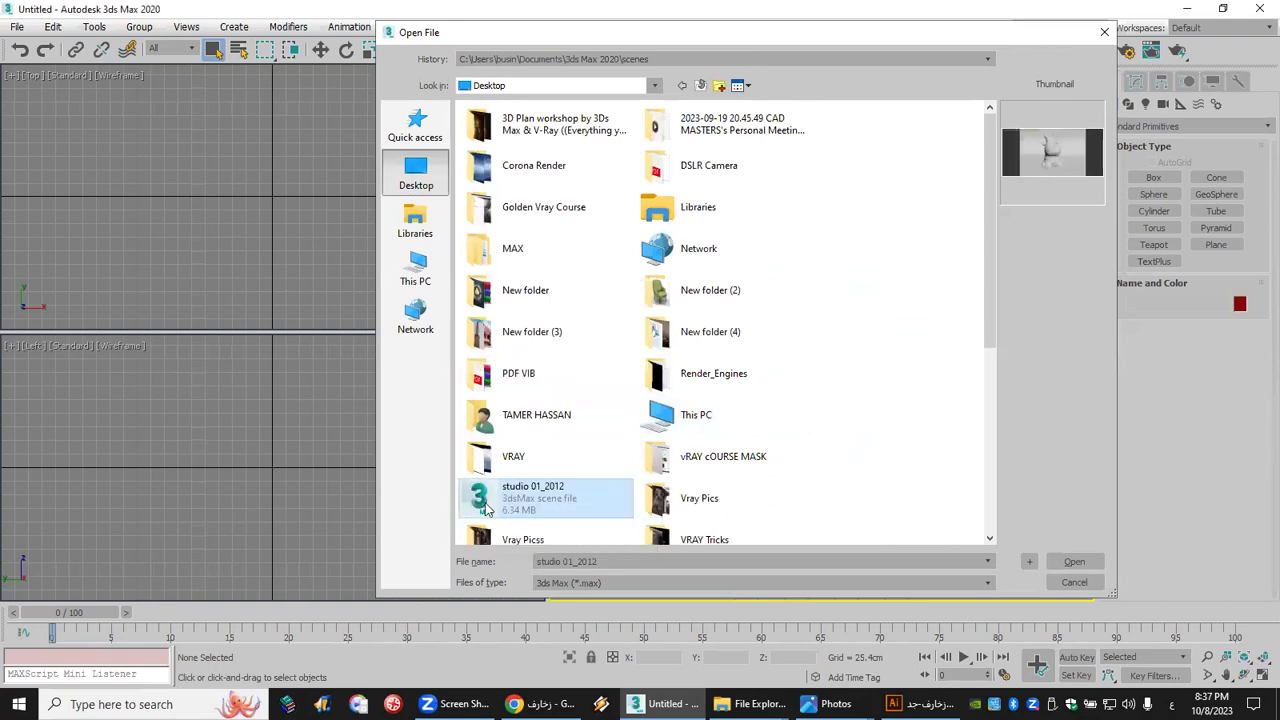
Step: Open studio 01_2012 from the Desktop, adopting the file's gamma and LUT settings, and dismiss the Scene Converter
double_click(511, 500)
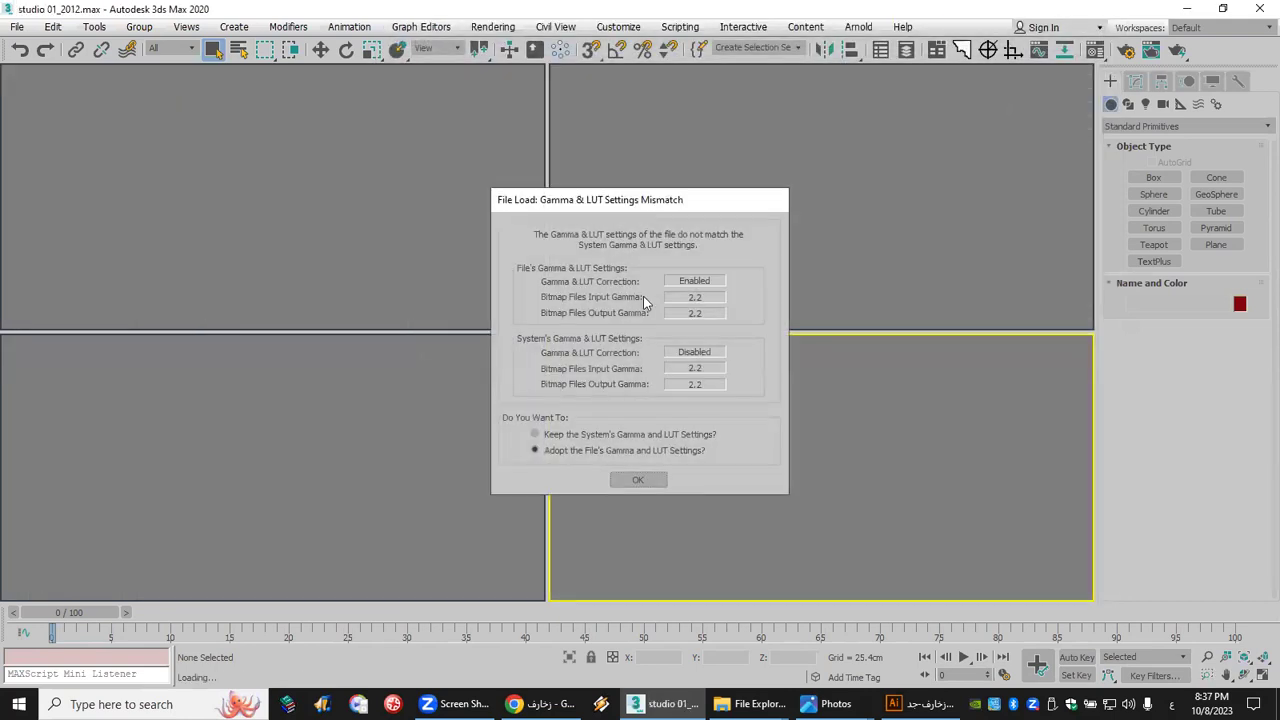
click(625, 482)
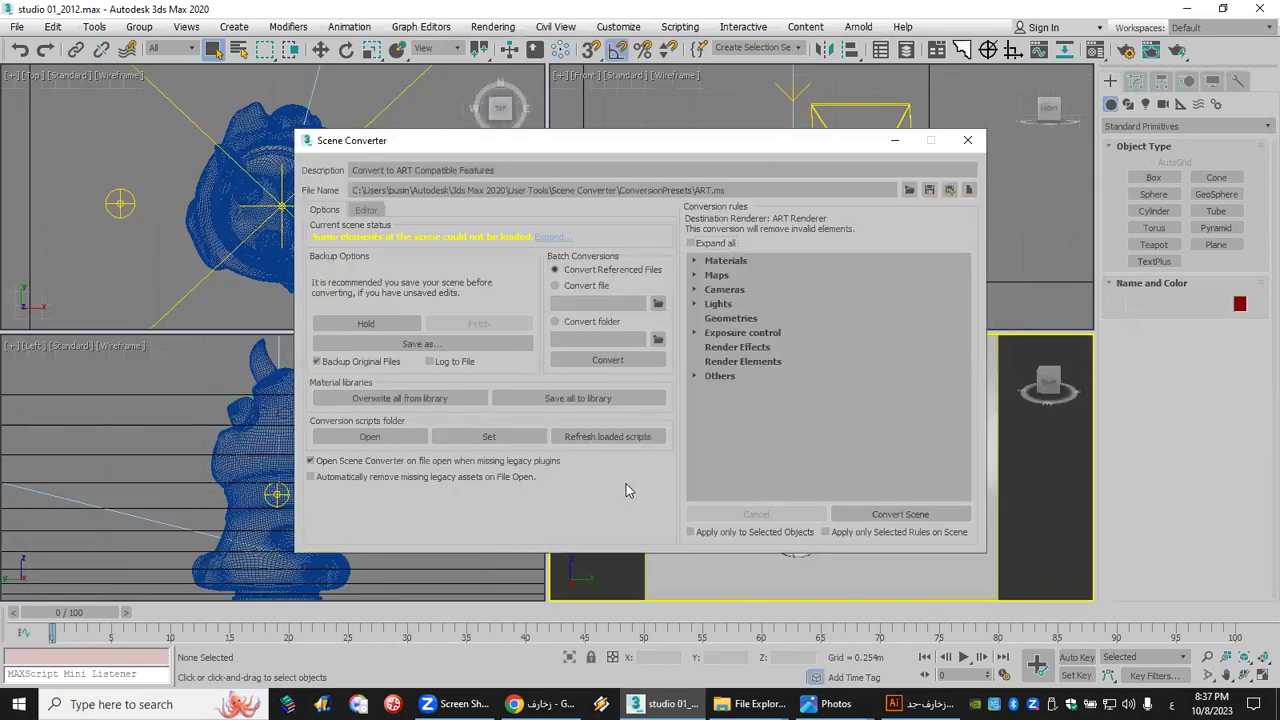
click(967, 140)
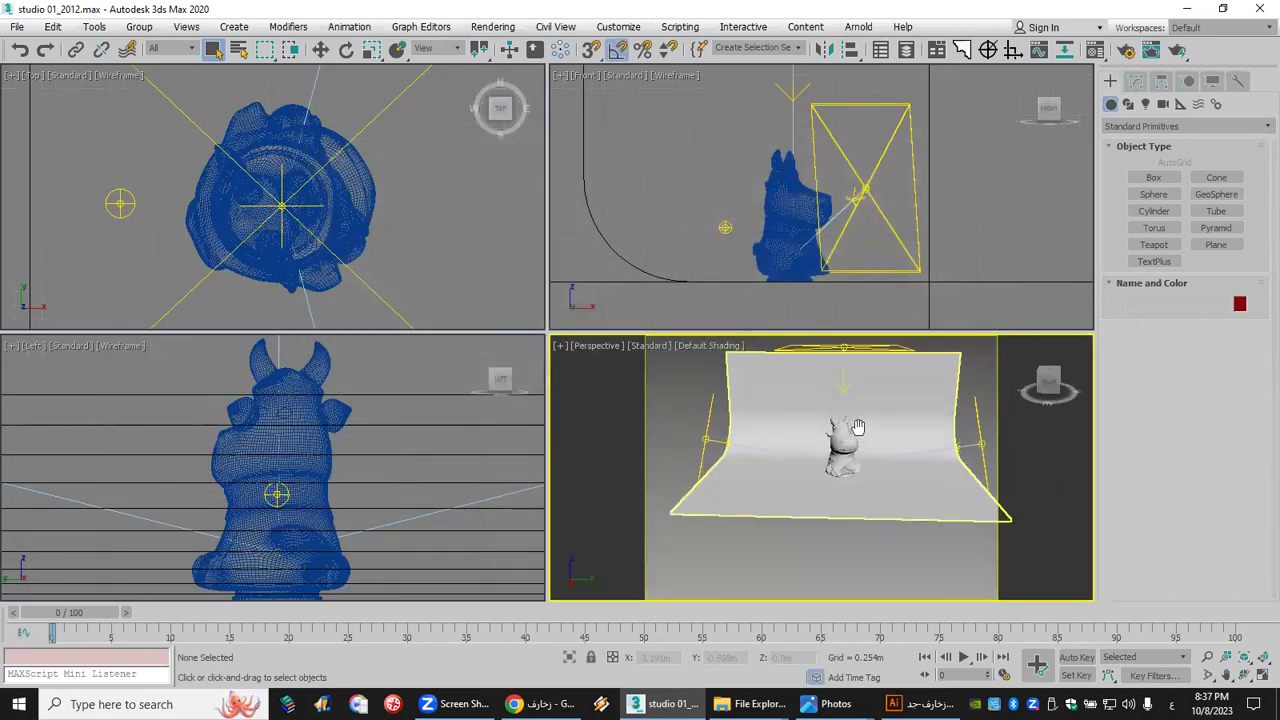
Step: Hide the animal figurine standing on the curved studio backdrop
click(824, 464)
right_click(822, 463)
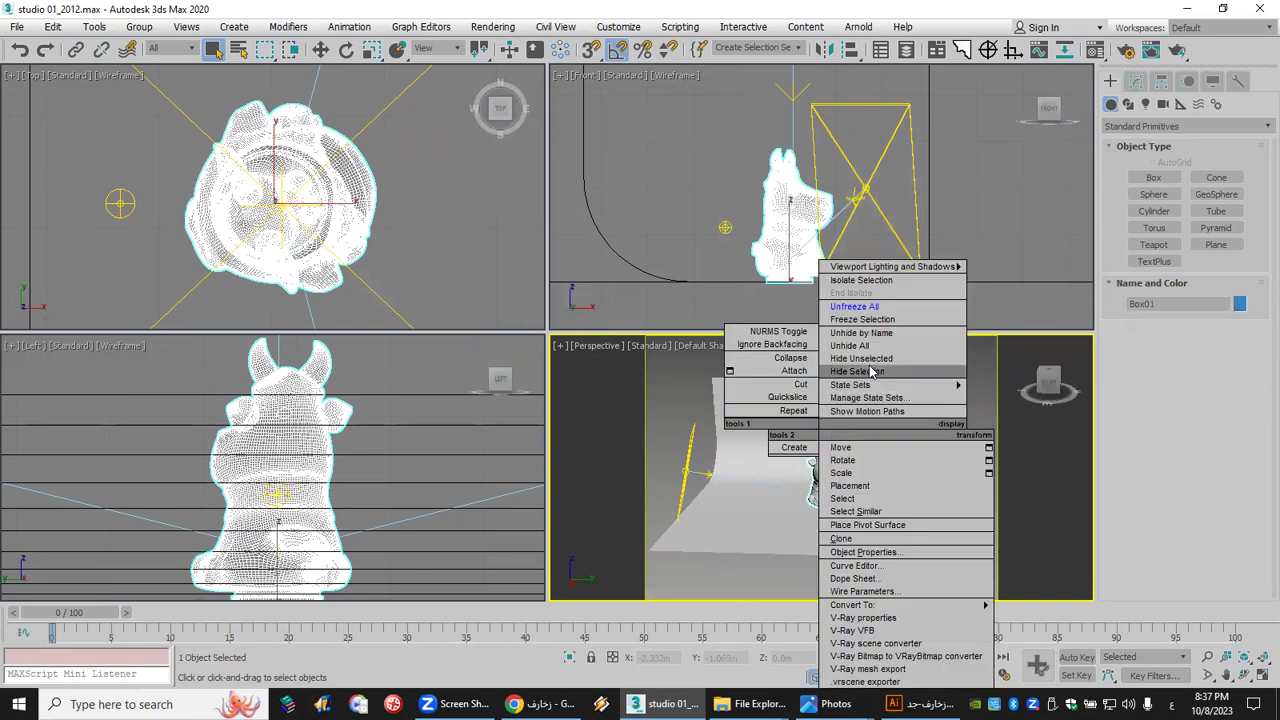
click(850, 405)
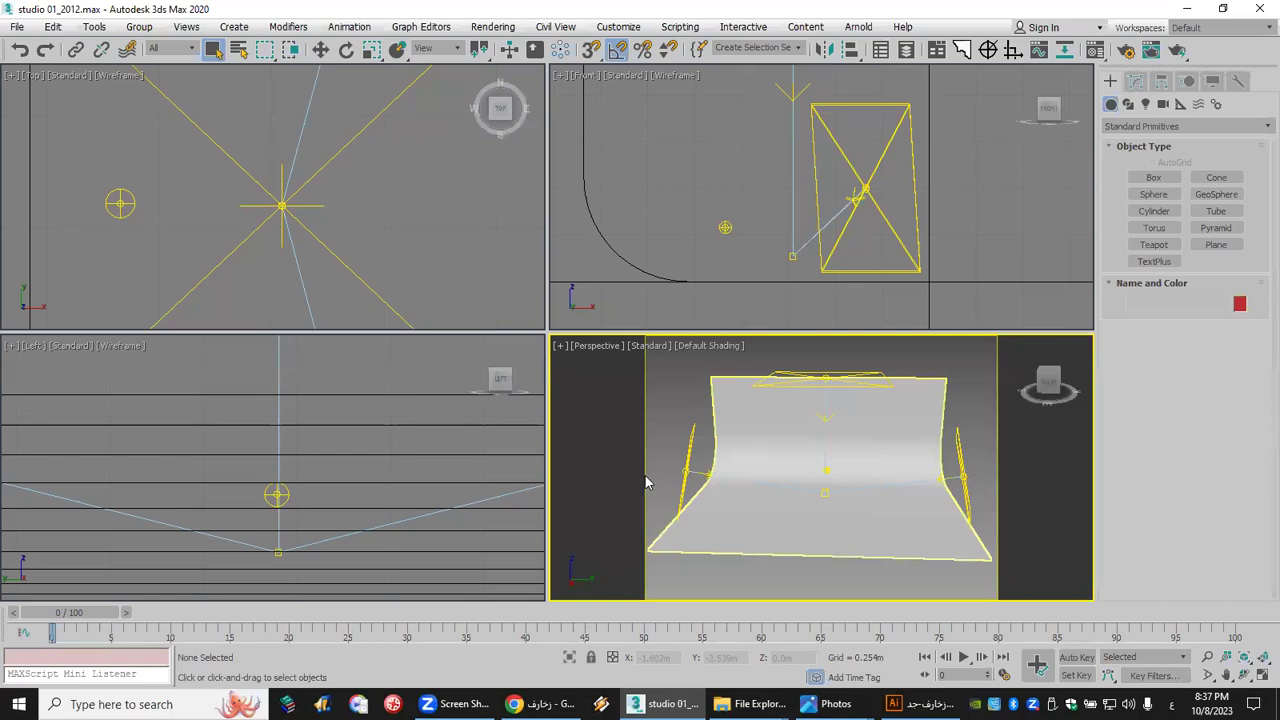
Step: Create a thin upright box panel in the Top view, about 1.543 m long, 0.015 m wide and 1.206 m high
scroll(821, 481, up, 5)
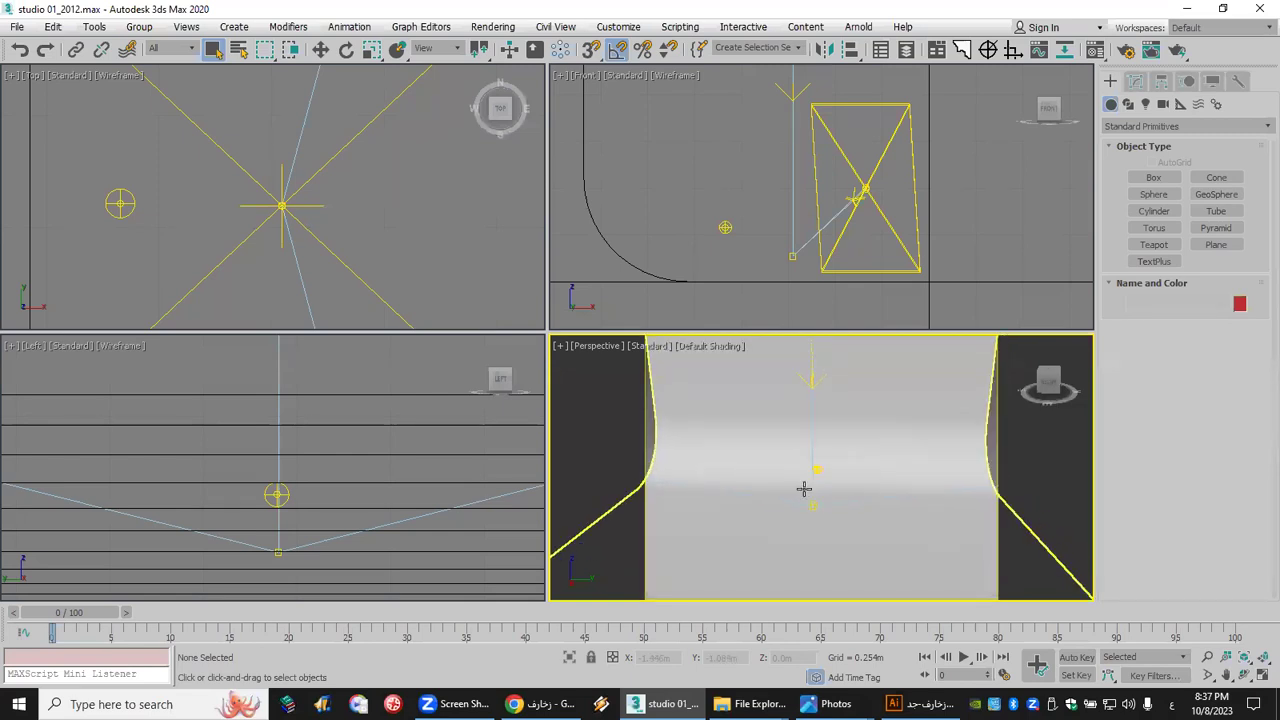
click(1153, 177)
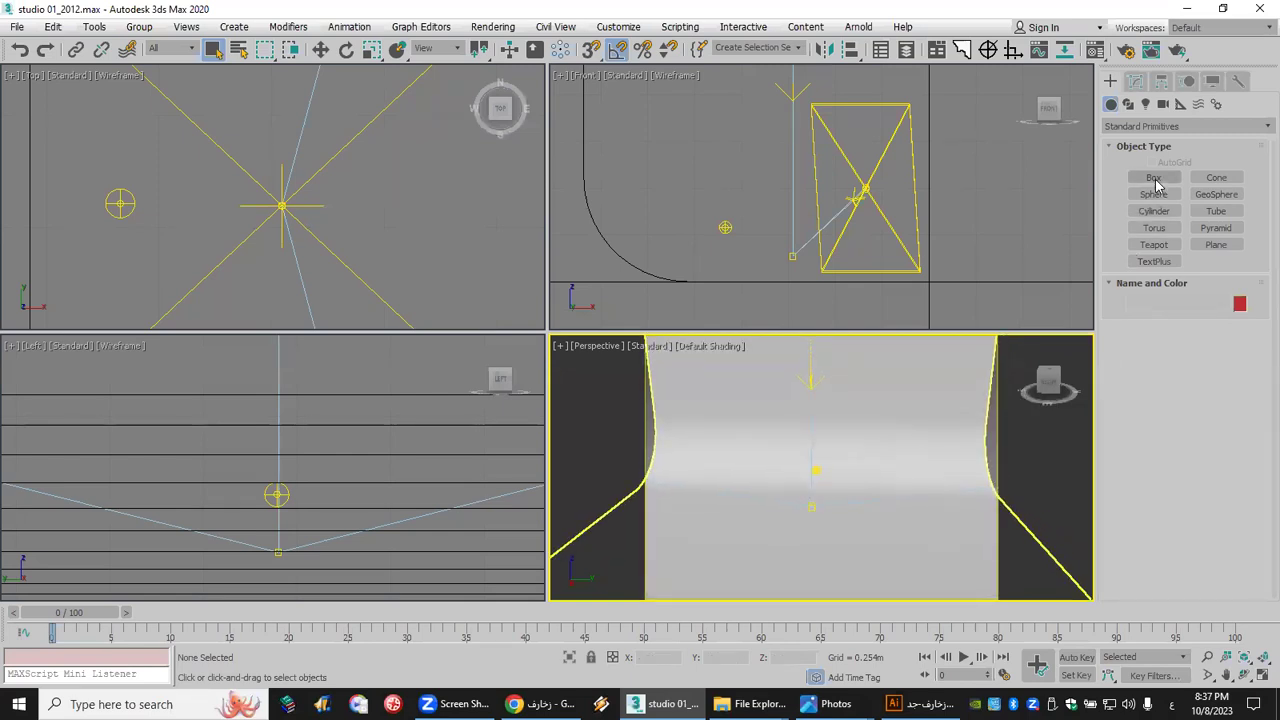
click(278, 207)
scroll(278, 207, down, 2)
drag(253, 83, 255, 316)
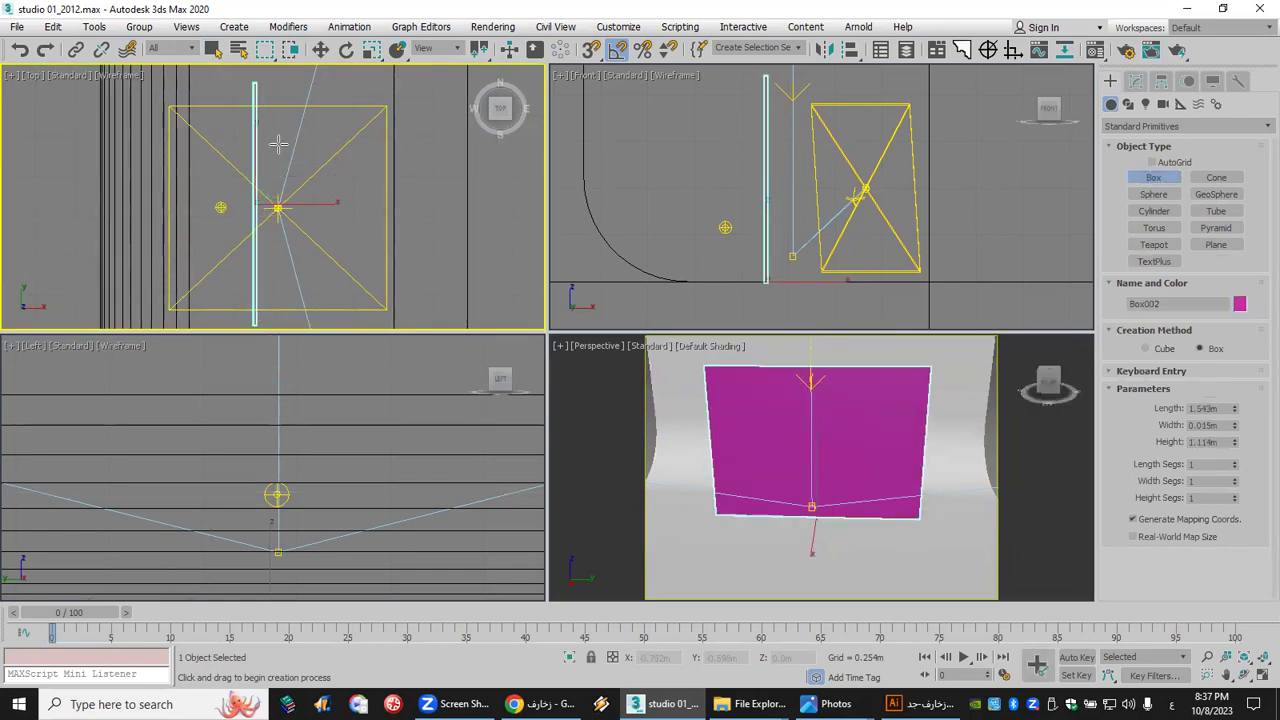
click(734, 316)
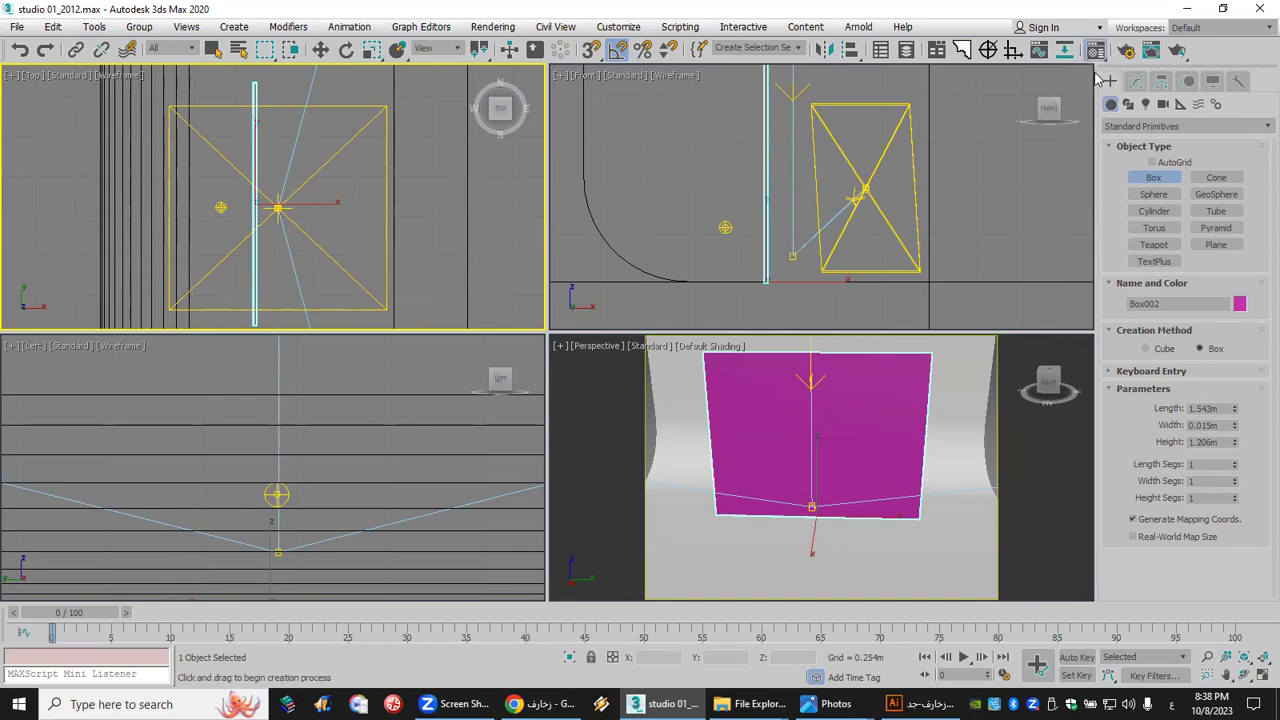
Step: Assign the yellow VRayMtl Material #9 to the box panel and show it shaded in the viewport
key(m)
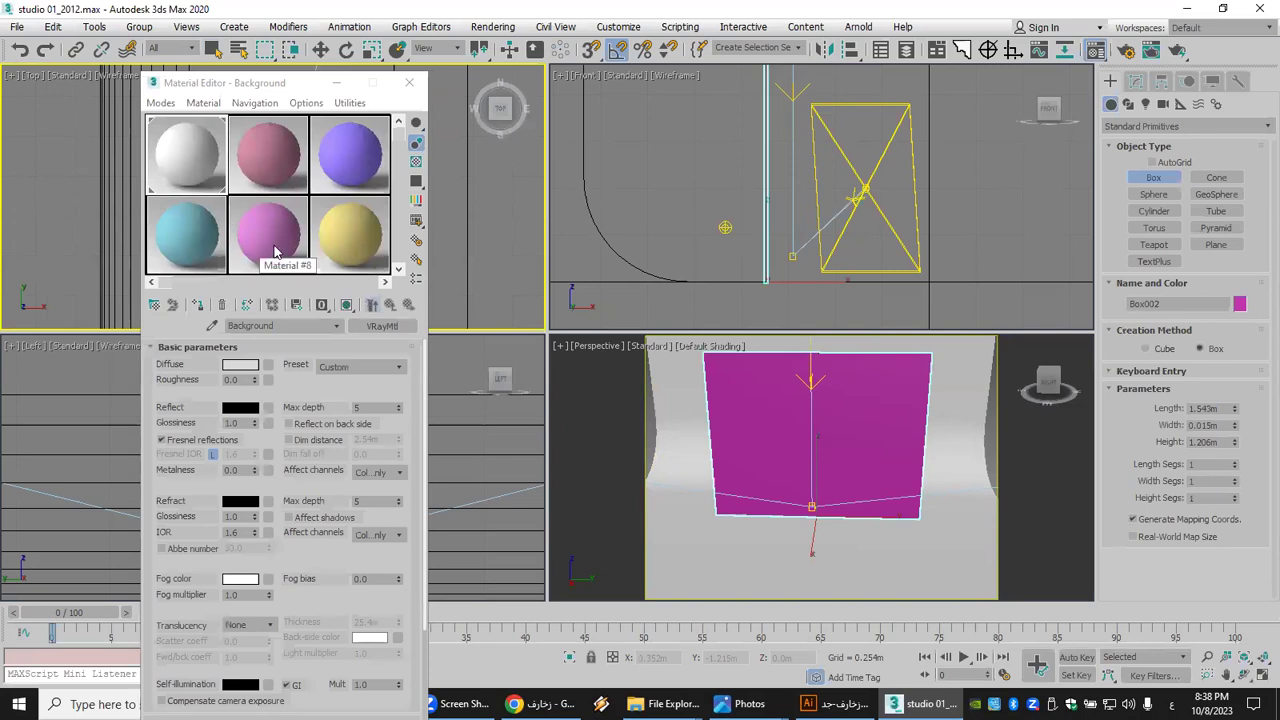
click(349, 240)
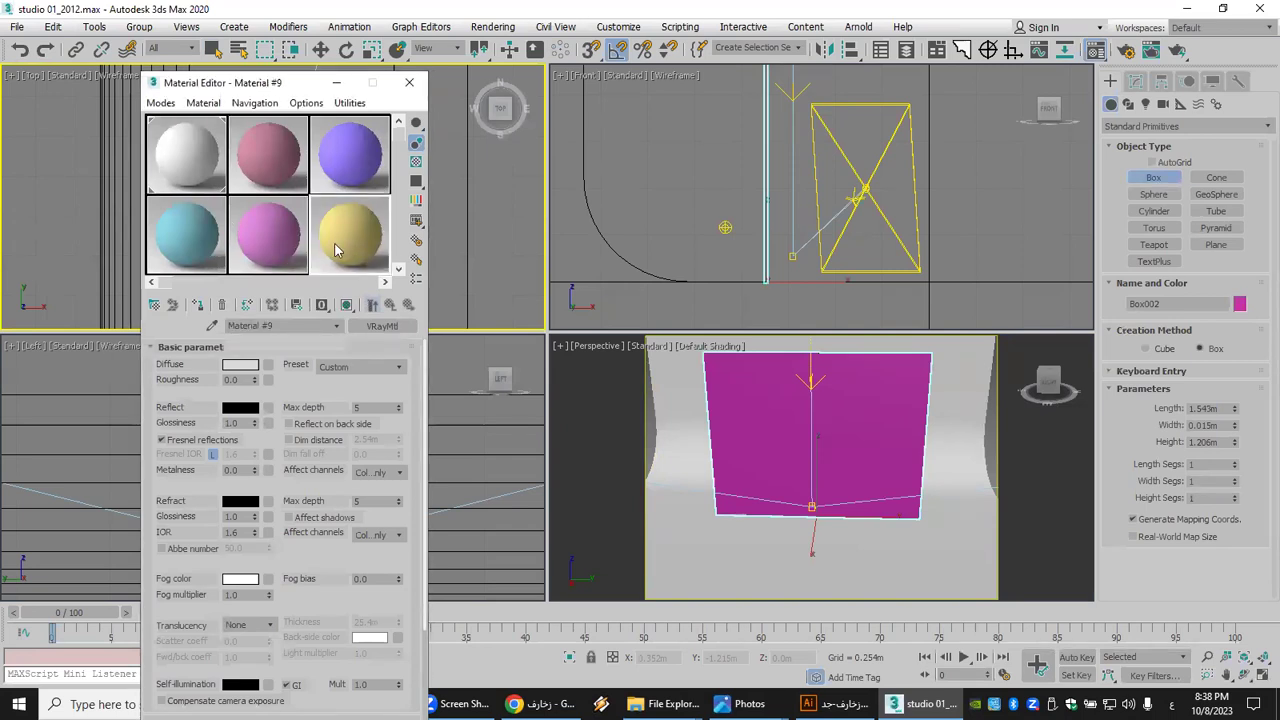
click(197, 304)
click(347, 305)
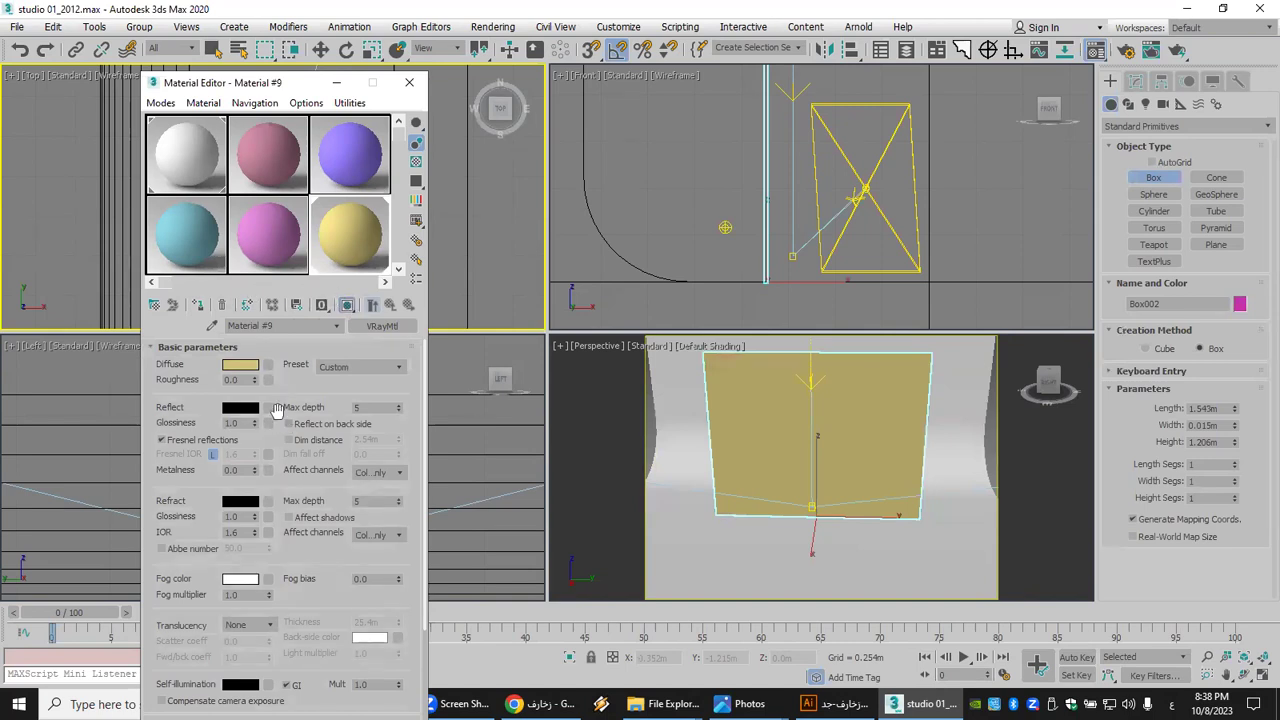
Step: Add a Bitmap map to the Opacity slot of Material #9
drag(332, 545, 359, 385)
scroll(250, 648, down, 3)
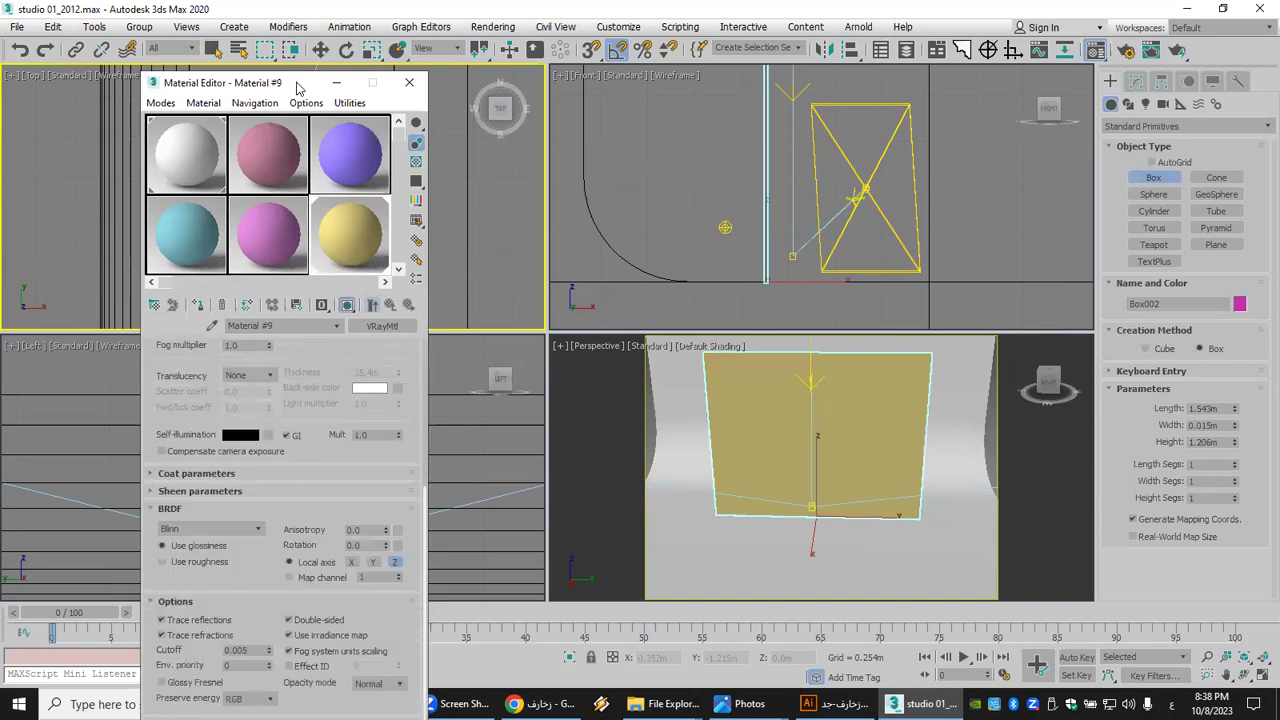
drag(296, 83, 334, 90)
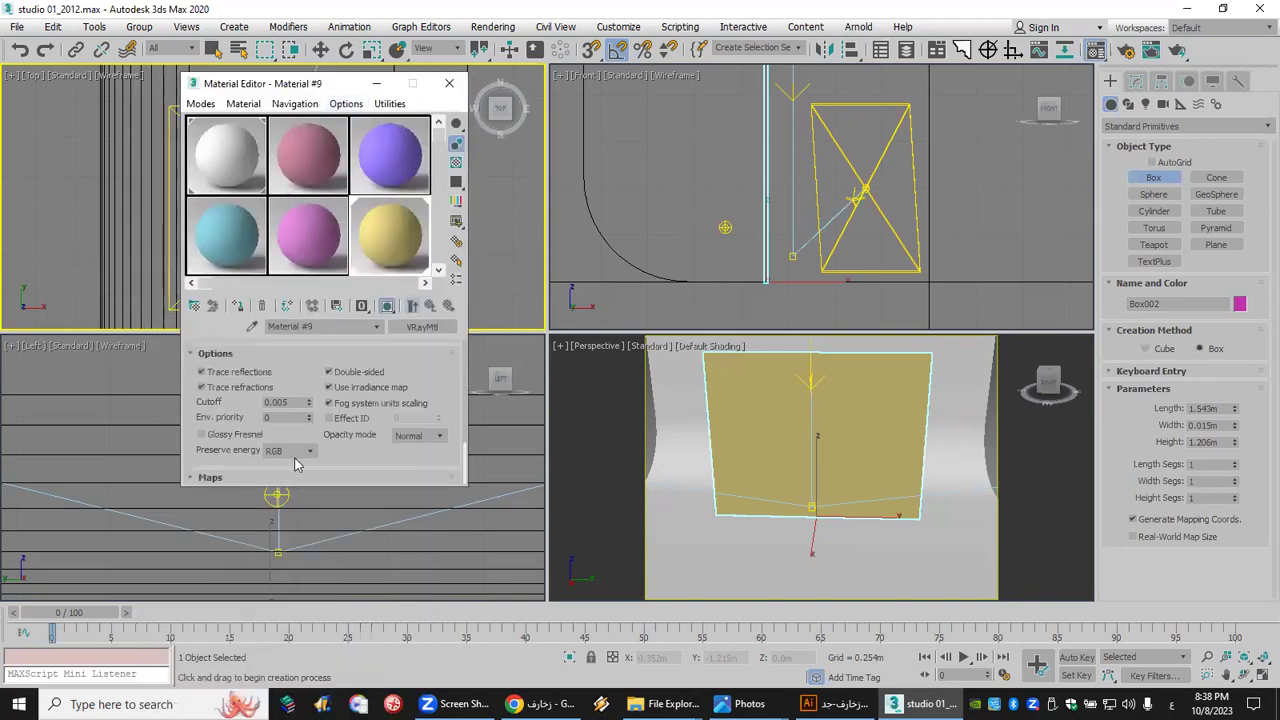
click(295, 482)
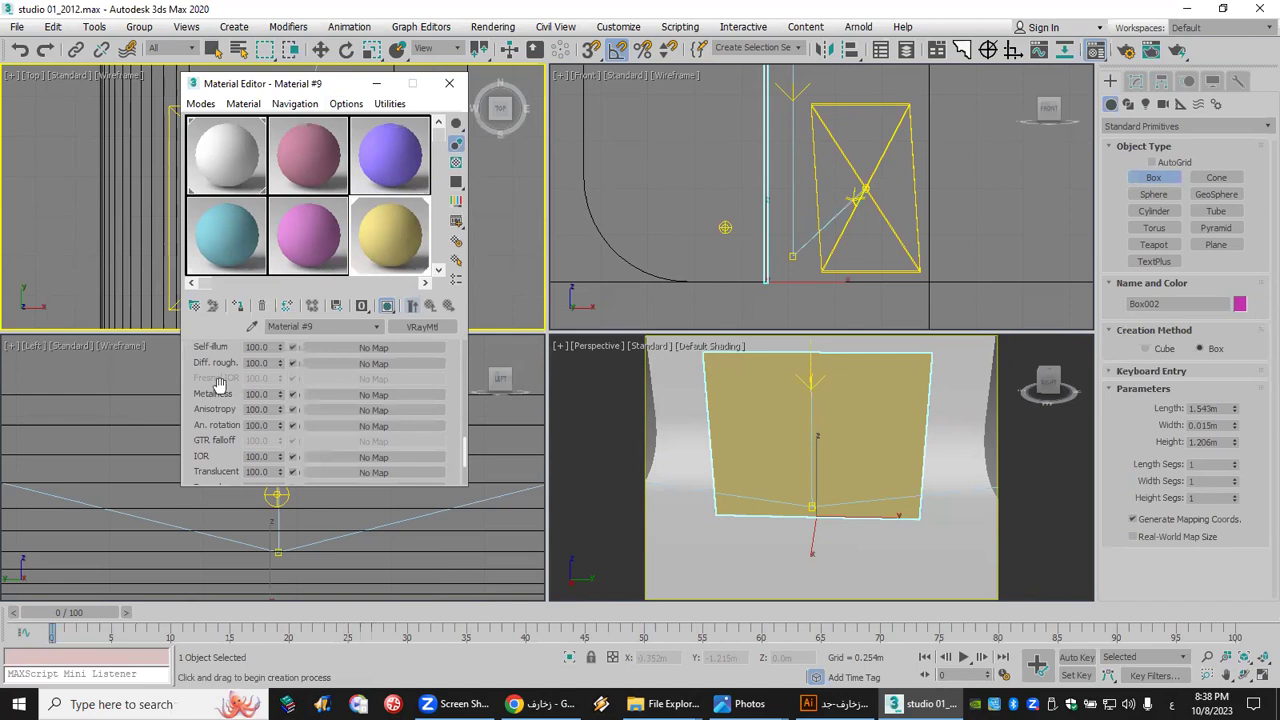
scroll(222, 440, up, 3)
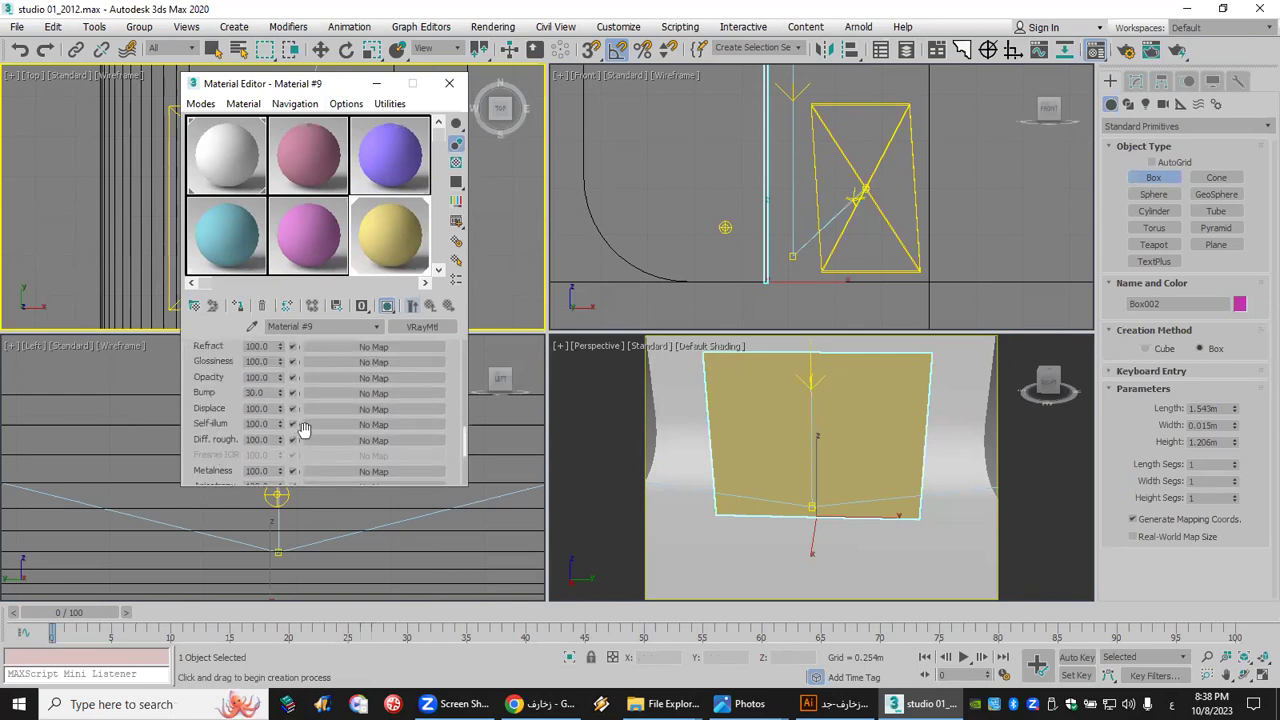
scroll(305, 392, up, 1)
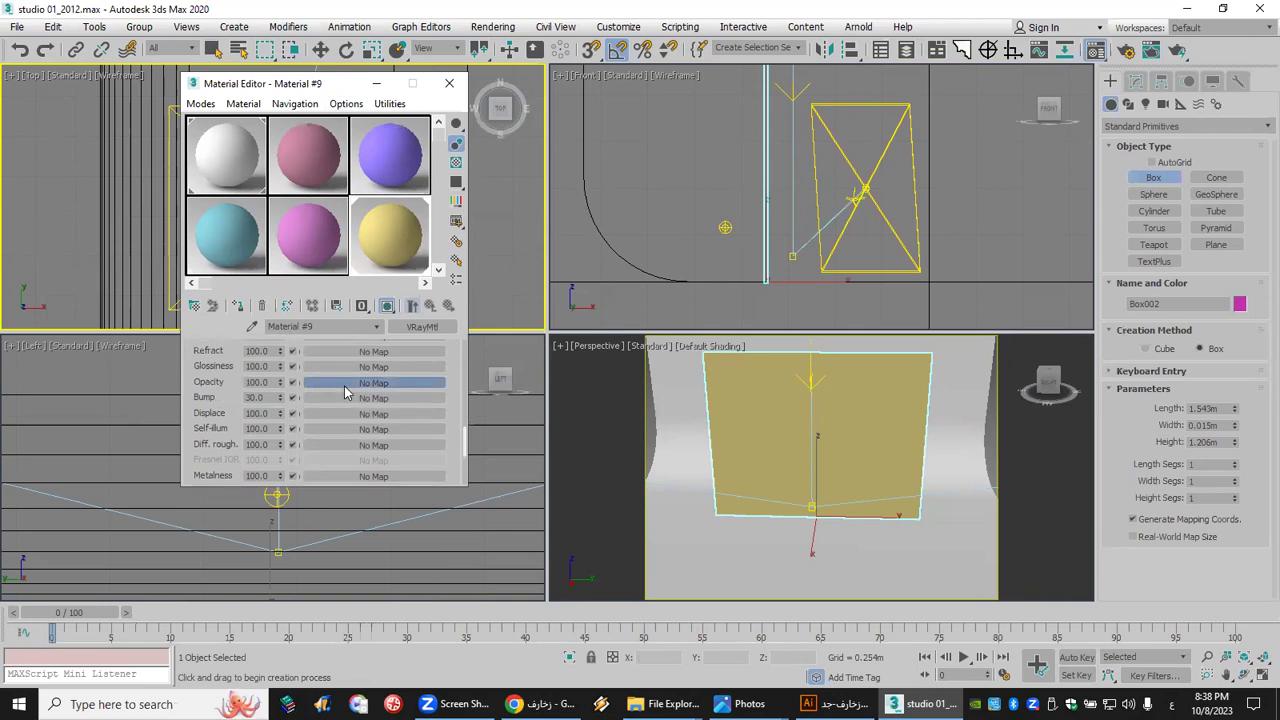
click(344, 386)
double_click(719, 219)
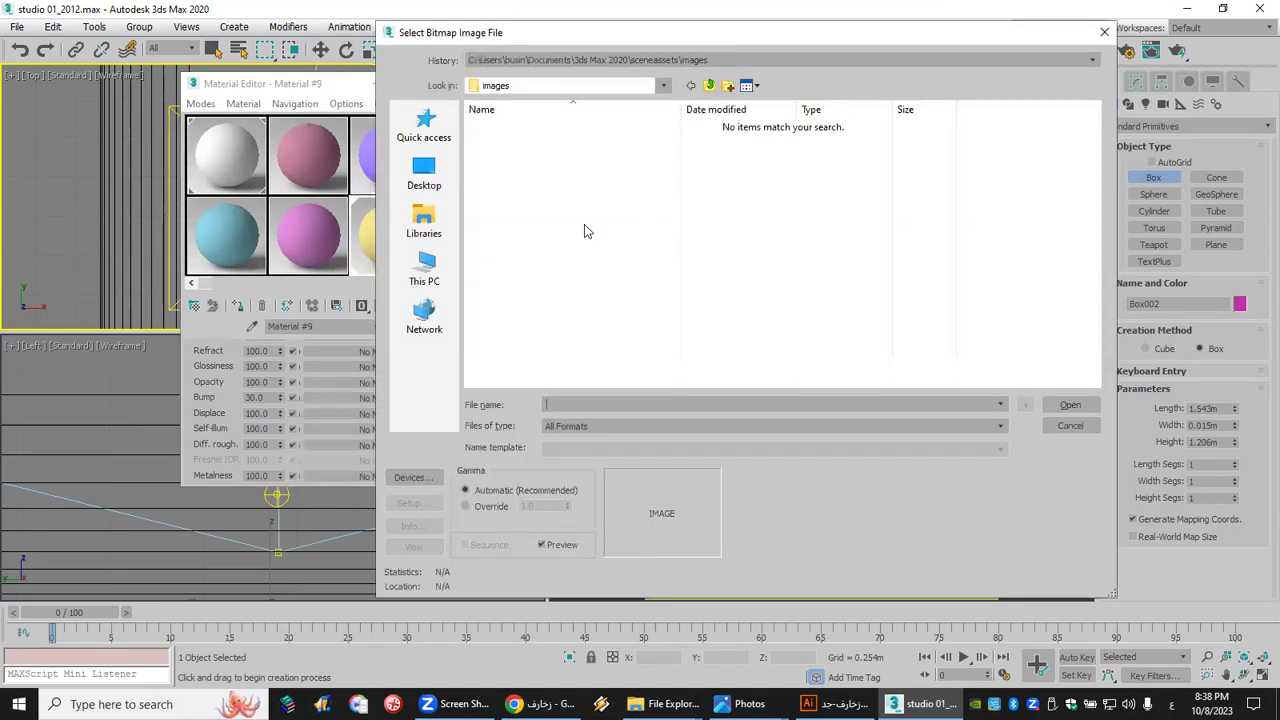
Step: Load زخارف-اسلاميه-2-2.jpg from the Desktop as the opacity bitmap, show it in the viewport and activate the Perspective view
click(424, 175)
scroll(1104, 265, down, 2)
scroll(1104, 265, down, 1)
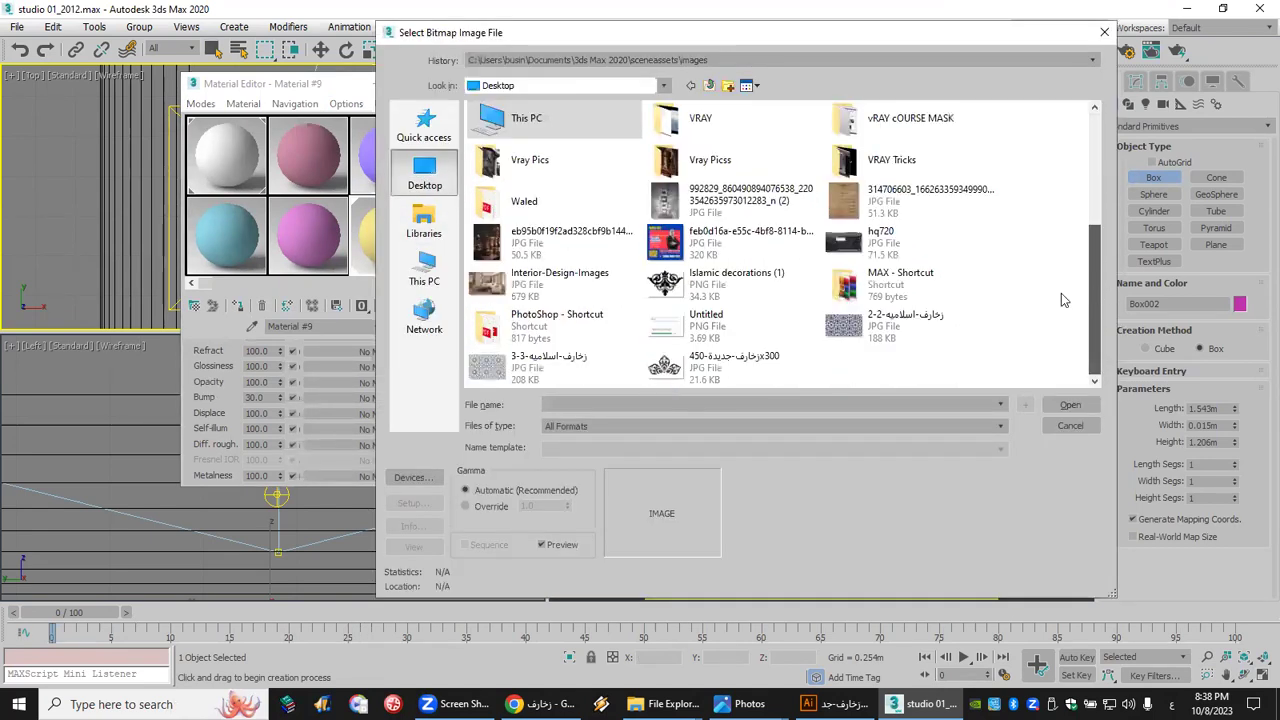
click(513, 372)
click(860, 322)
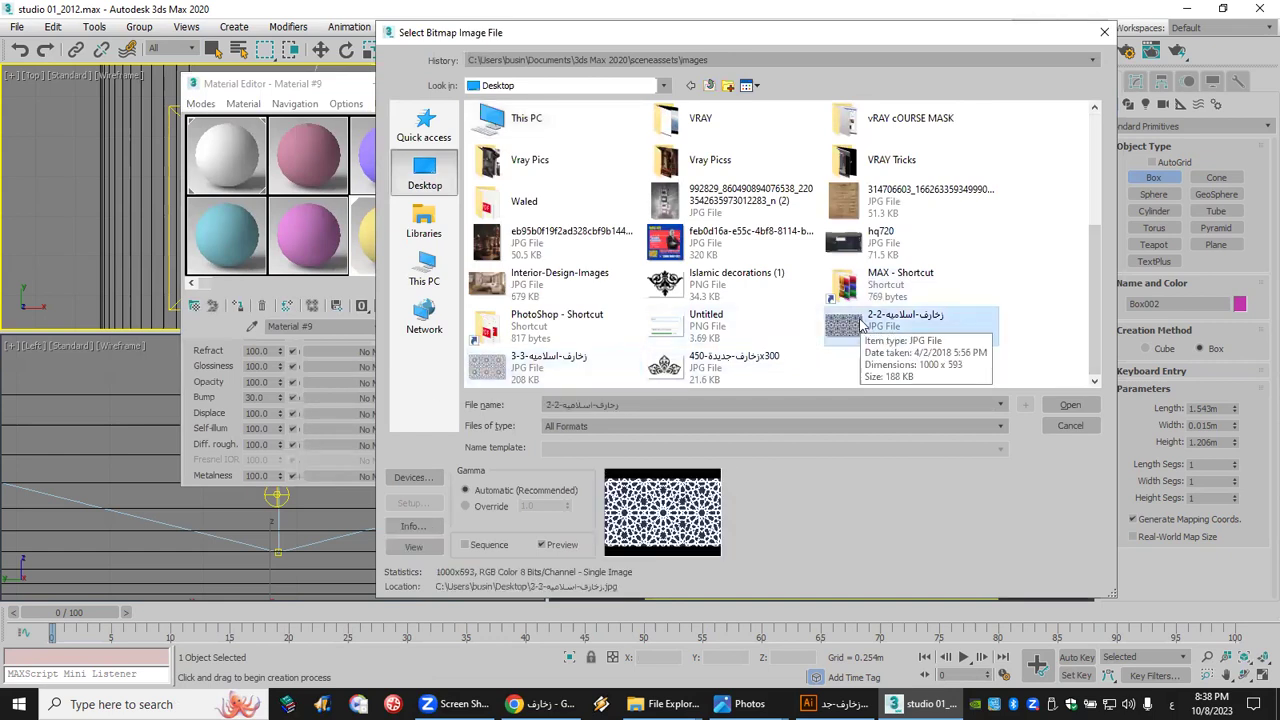
double_click(858, 323)
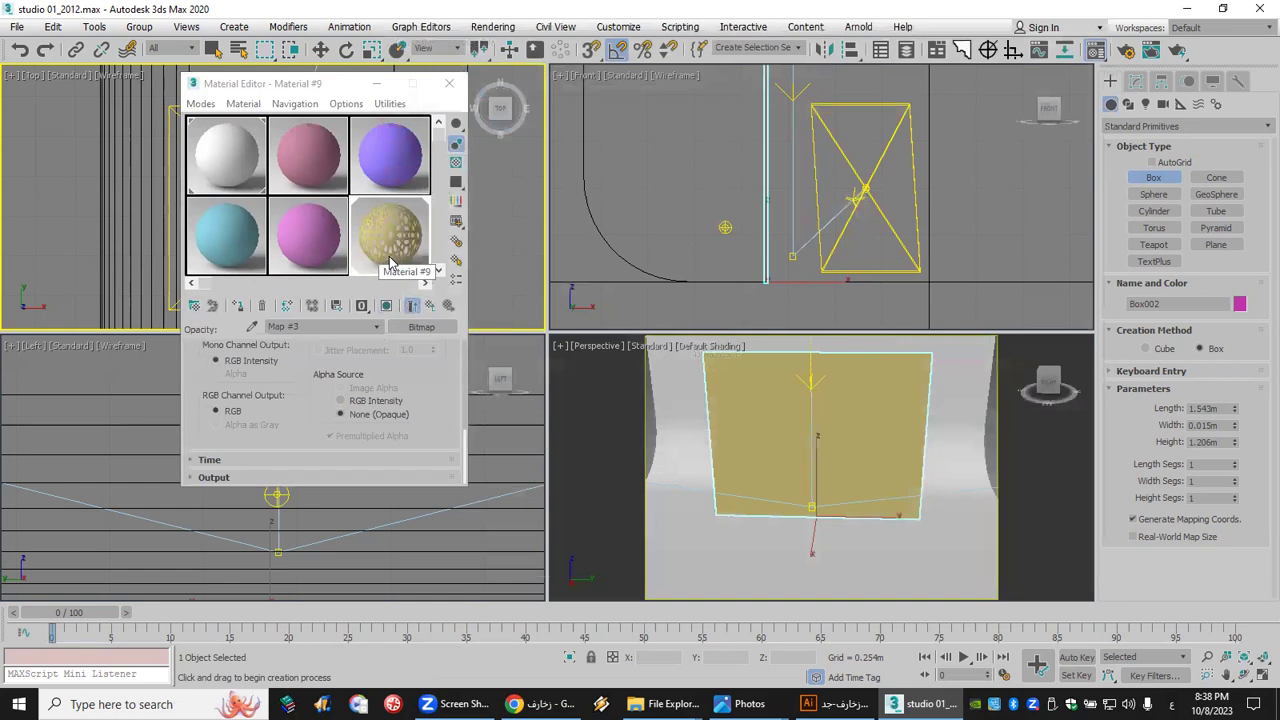
click(386, 306)
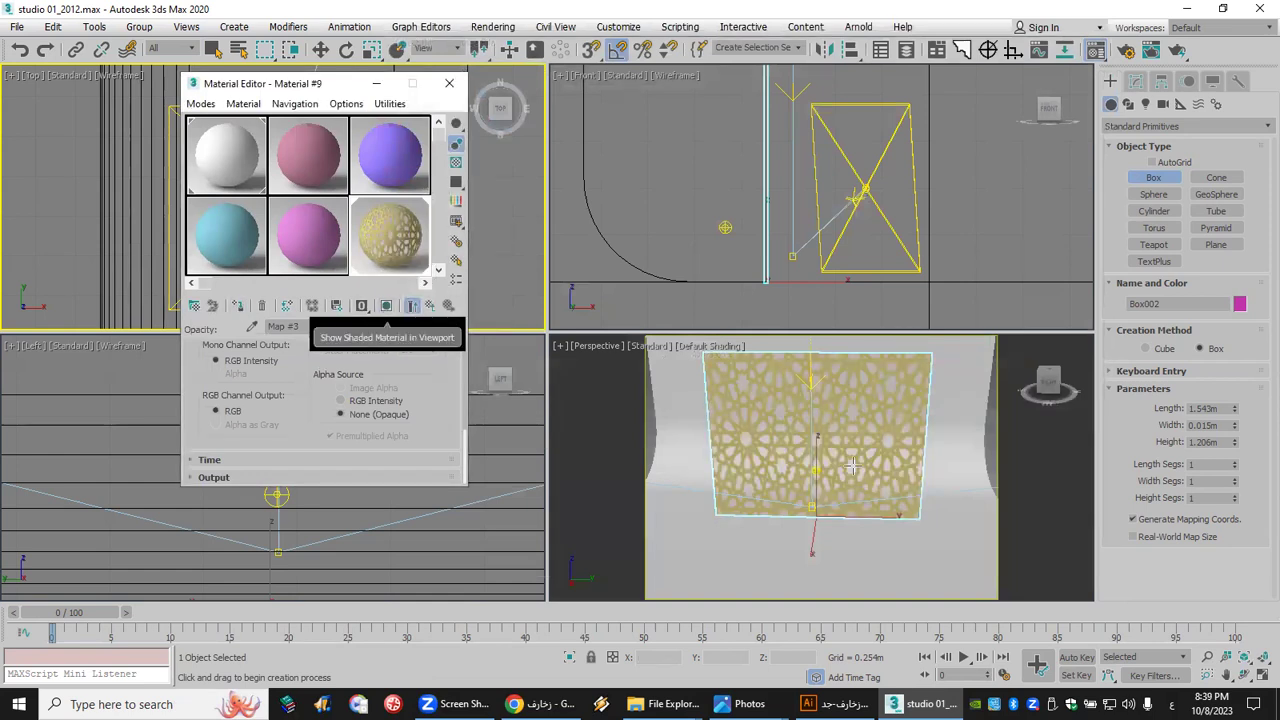
click(947, 443)
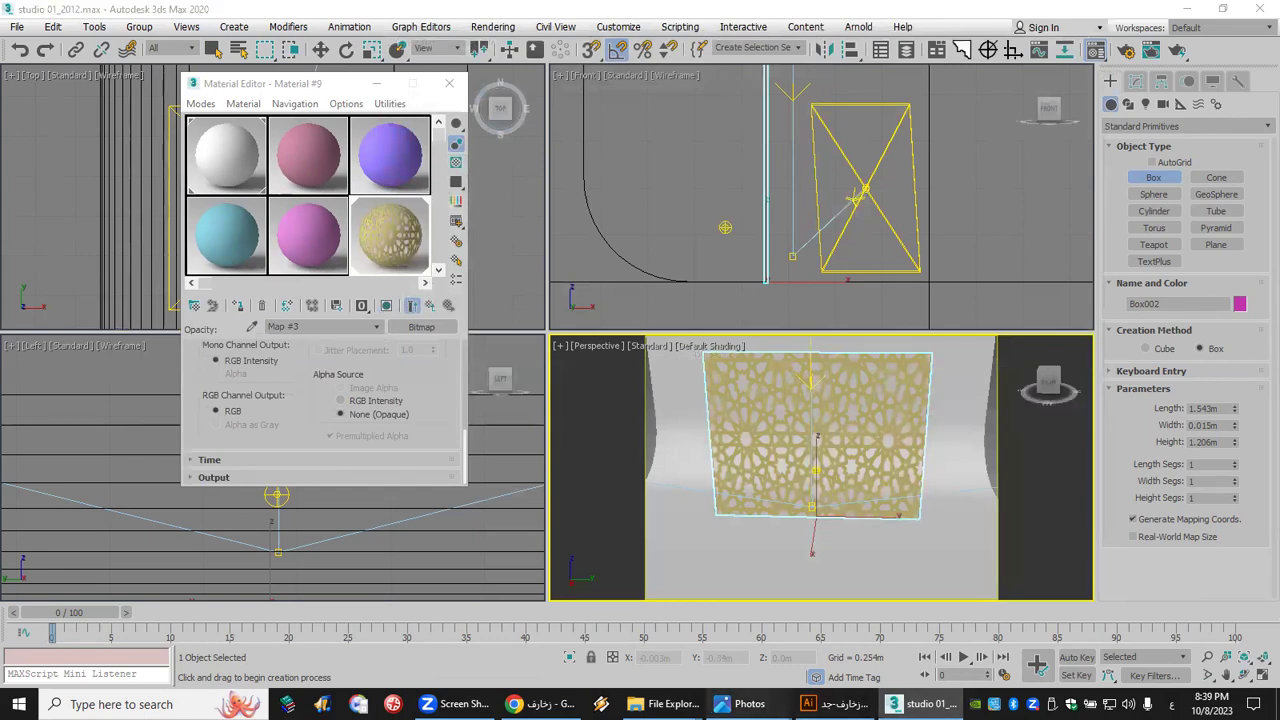
Step: Switch to the Photos app and examine the lattice windows of the pink mosque dome
mouse_move(750, 704)
click(862, 612)
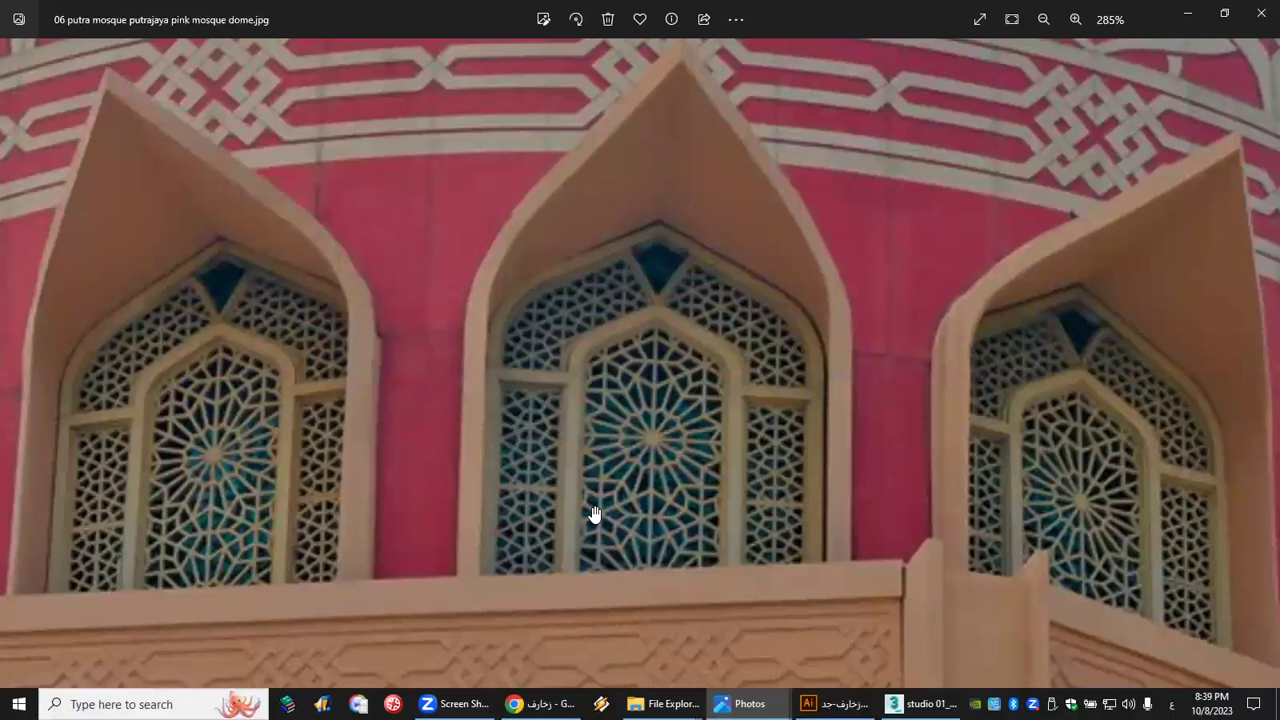
mouse_move(545, 285)
mouse_down()
mouse_move(708, 252)
mouse_move(665, 227)
mouse_move(768, 295)
mouse_move(826, 361)
mouse_move(814, 564)
mouse_move(514, 594)
mouse_move(470, 582)
mouse_up()
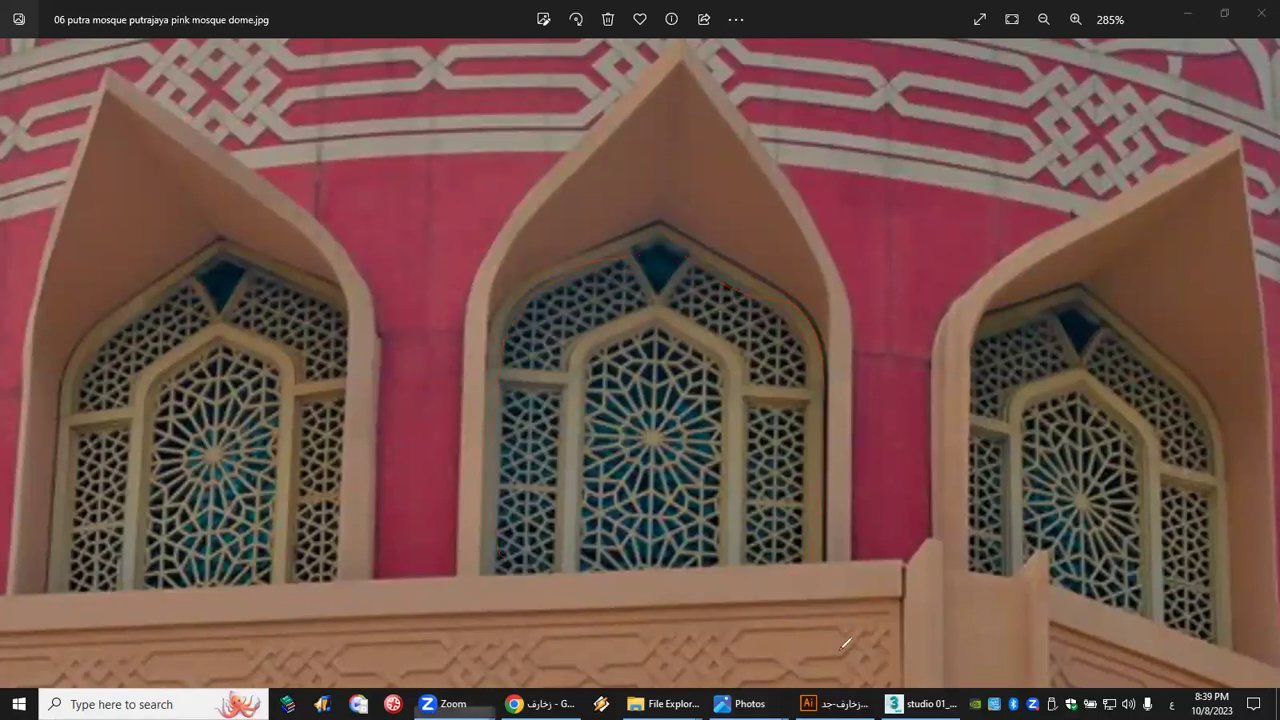
Step: Close the mosque photo and the Illustrator document without saving, returning to the 3ds Max scene
click(1261, 12)
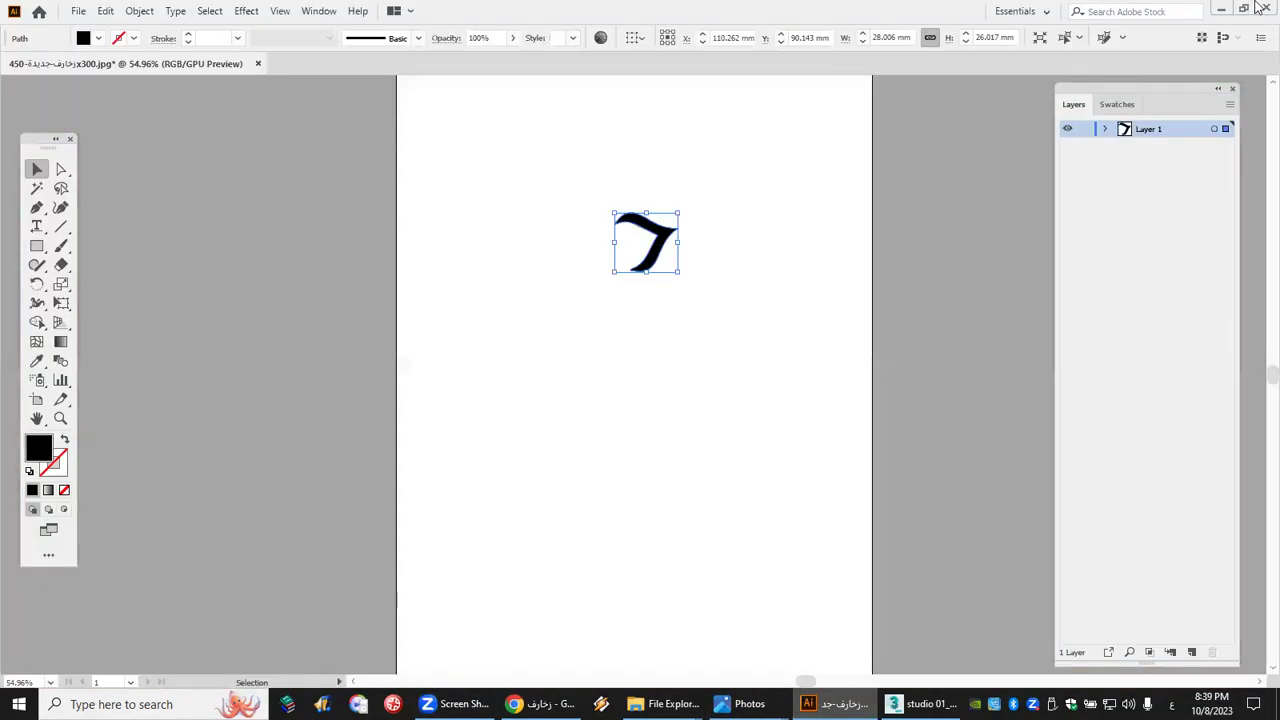
click(1263, 8)
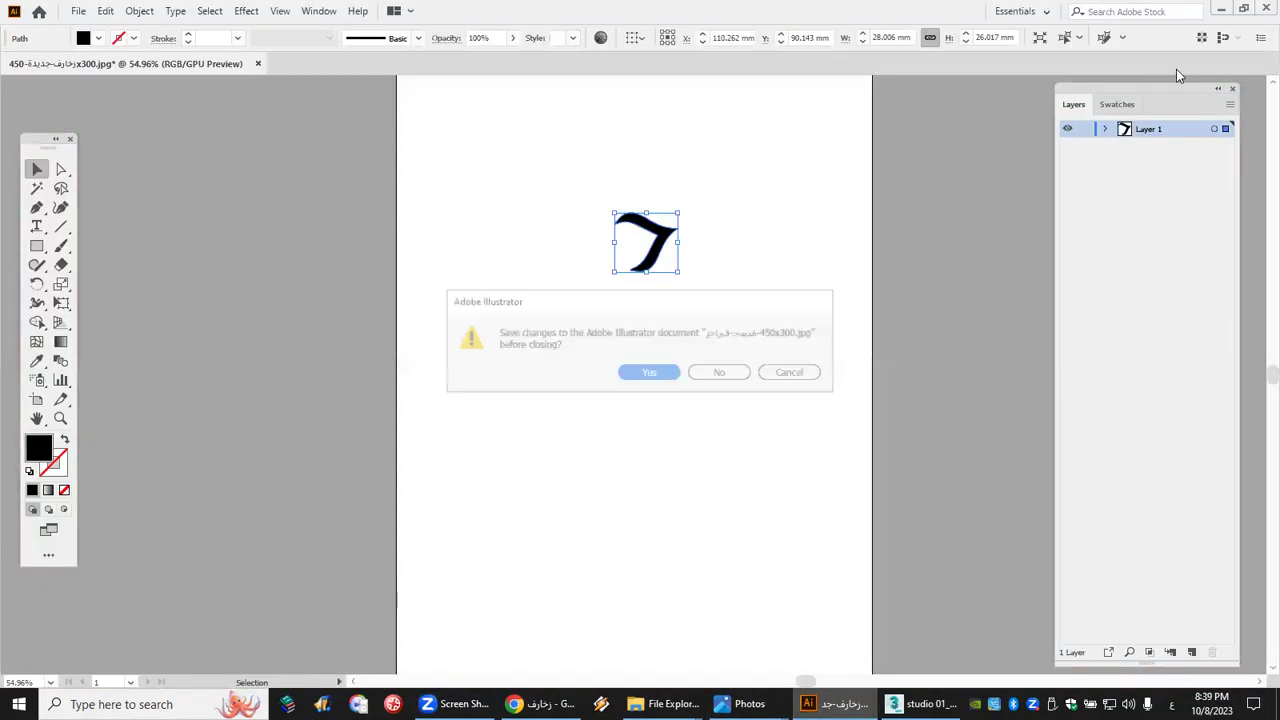
click(737, 375)
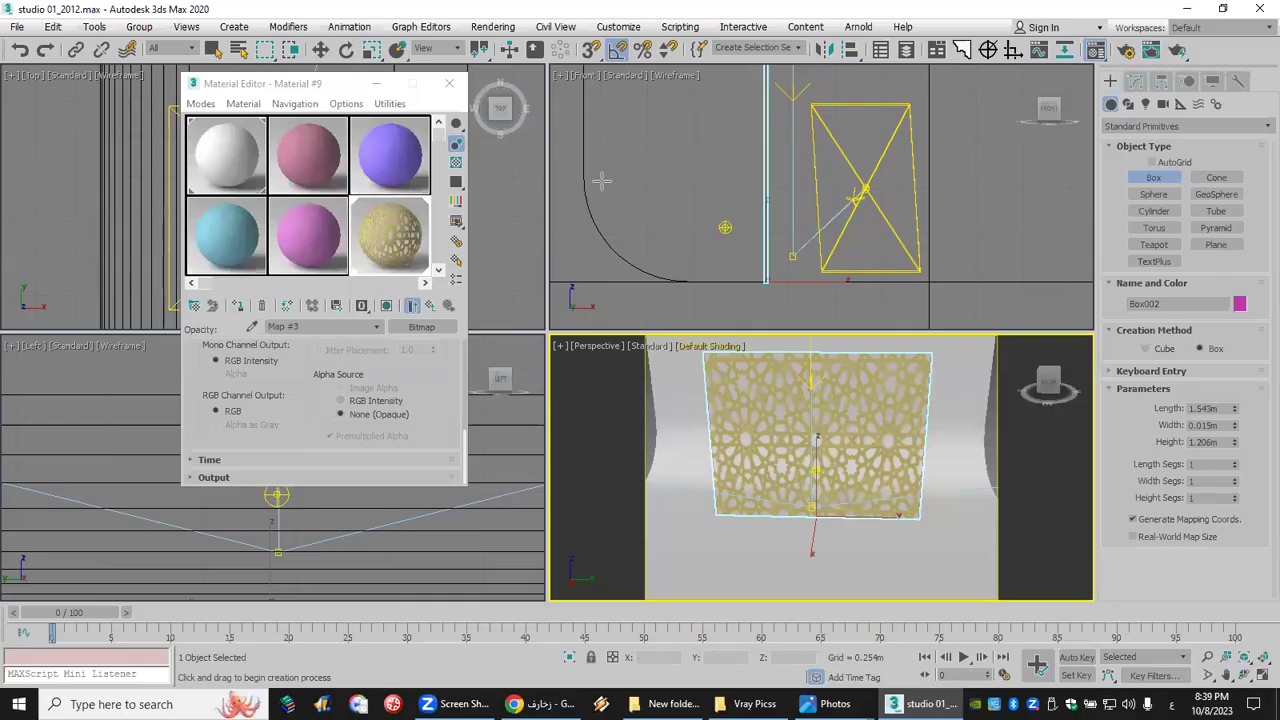
Step: Close the Material Editor and create a teapot of about 0.105 m radius behind the patterned panel
click(717, 245)
click(1153, 244)
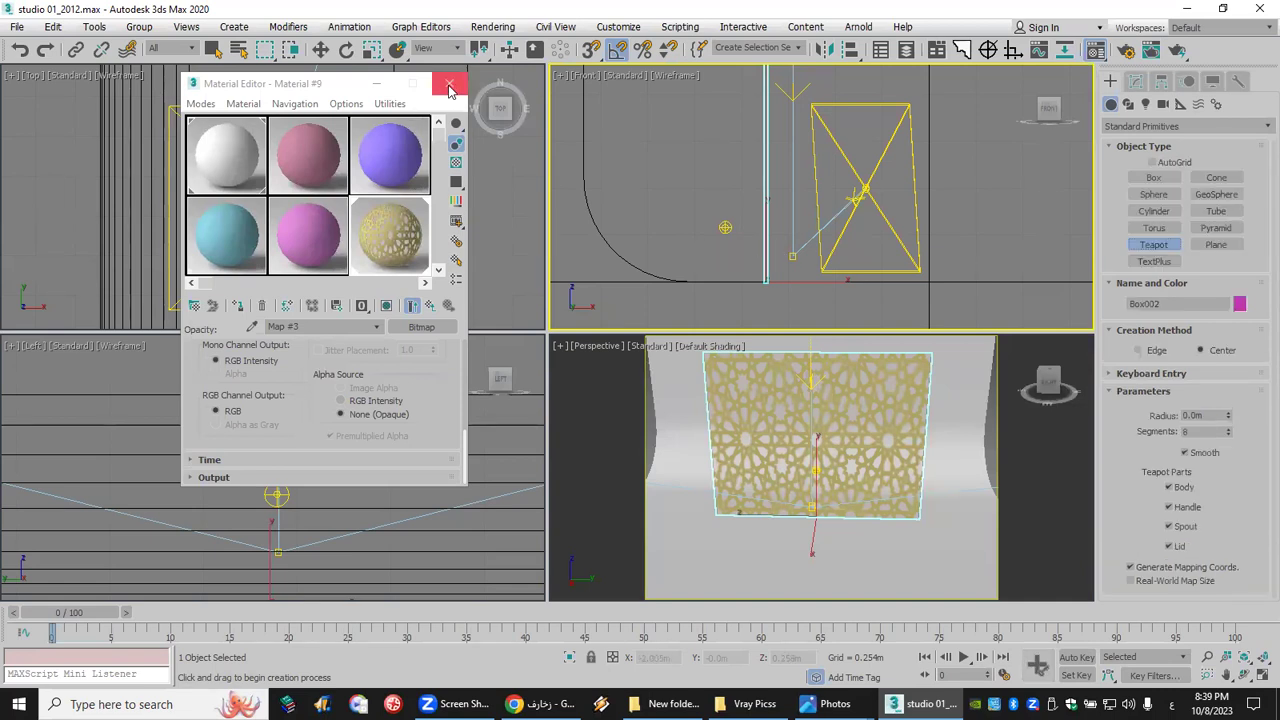
click(449, 83)
drag(208, 157, 210, 165)
Step: Render the Perspective view with V-Ray to examine the patterned panel and the teapot behind it
click(1021, 455)
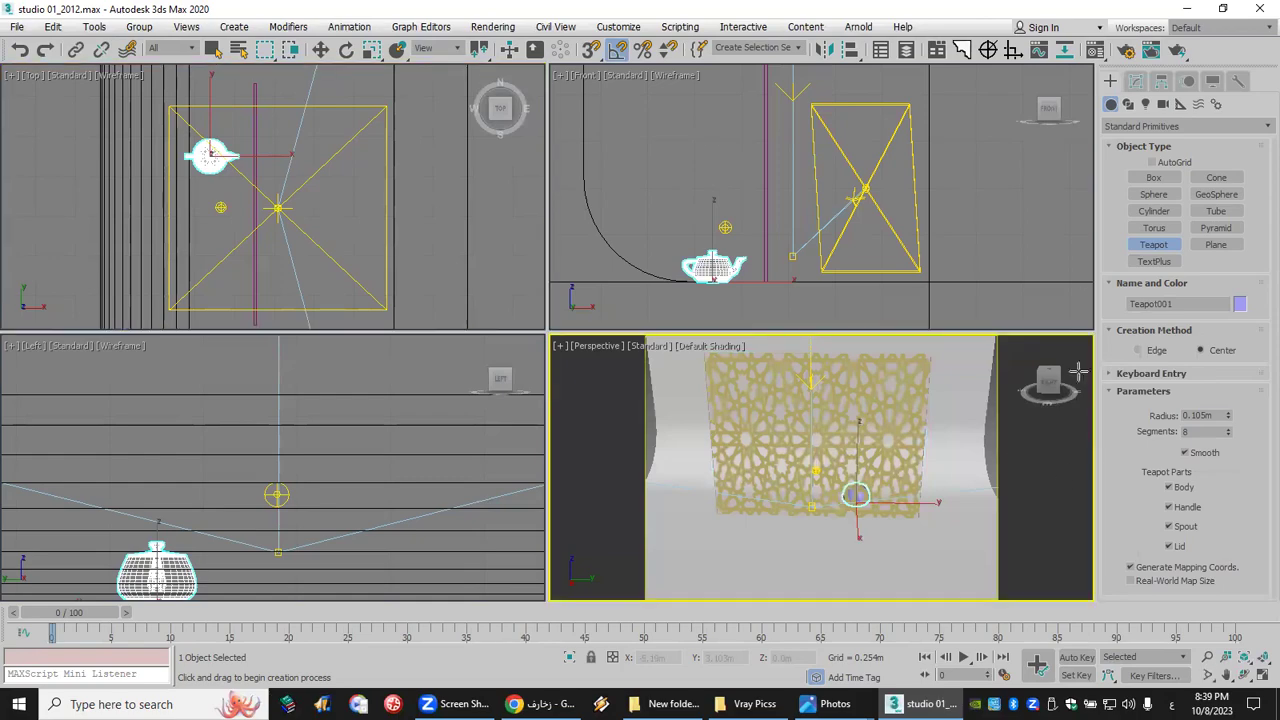
click(1175, 51)
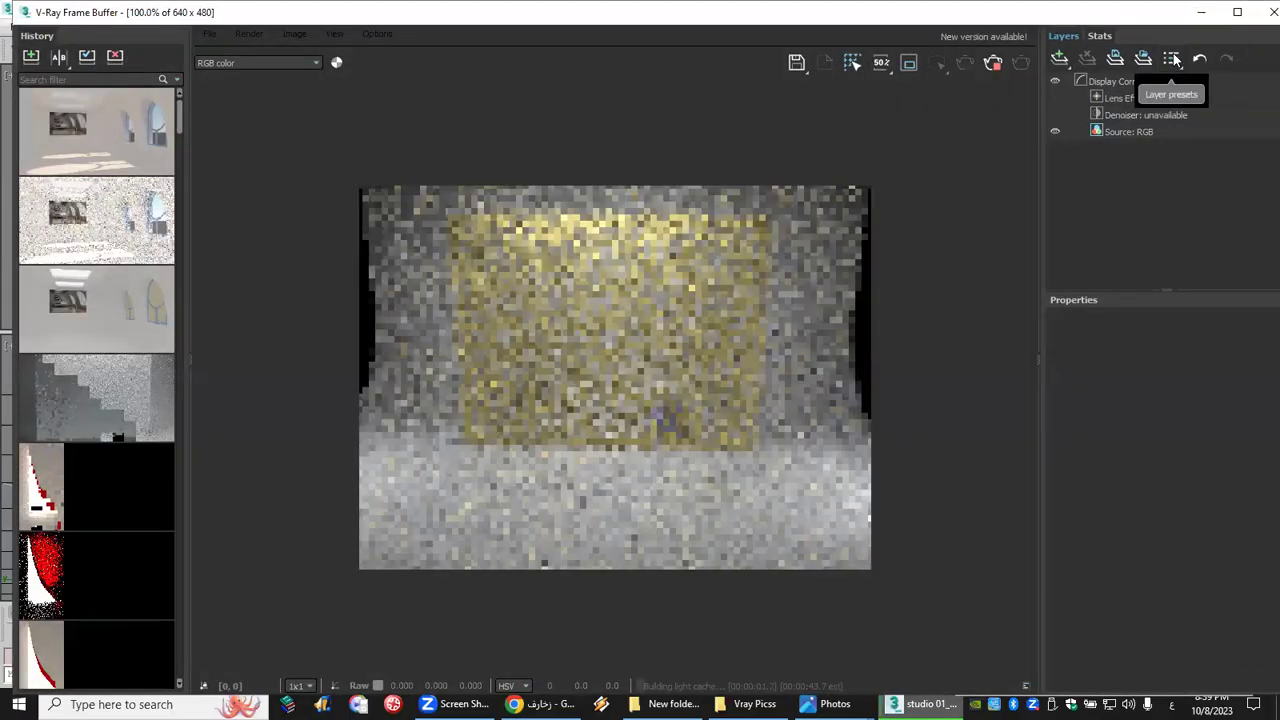
scroll(640, 232, up, 1)
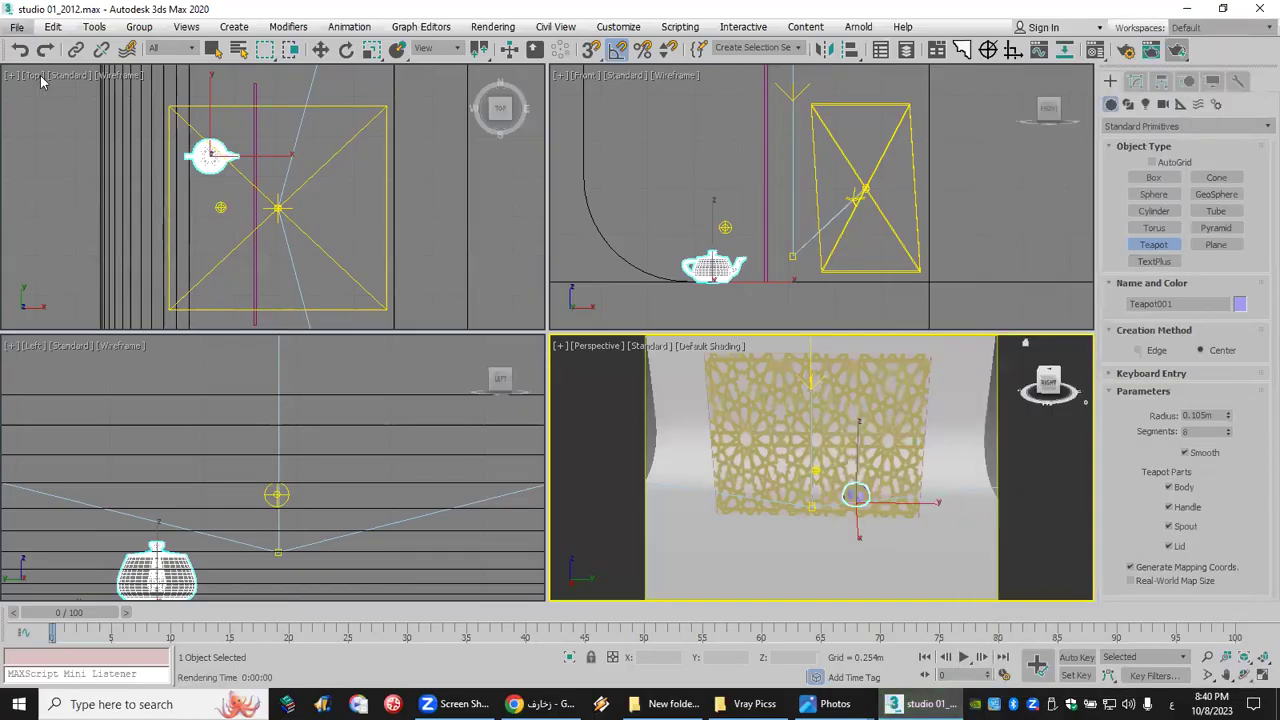
Step: Start a new scene without saving changes and draw a rectangle about 346 cm wide and 296 cm long in the Front view
key(ctrl+n)
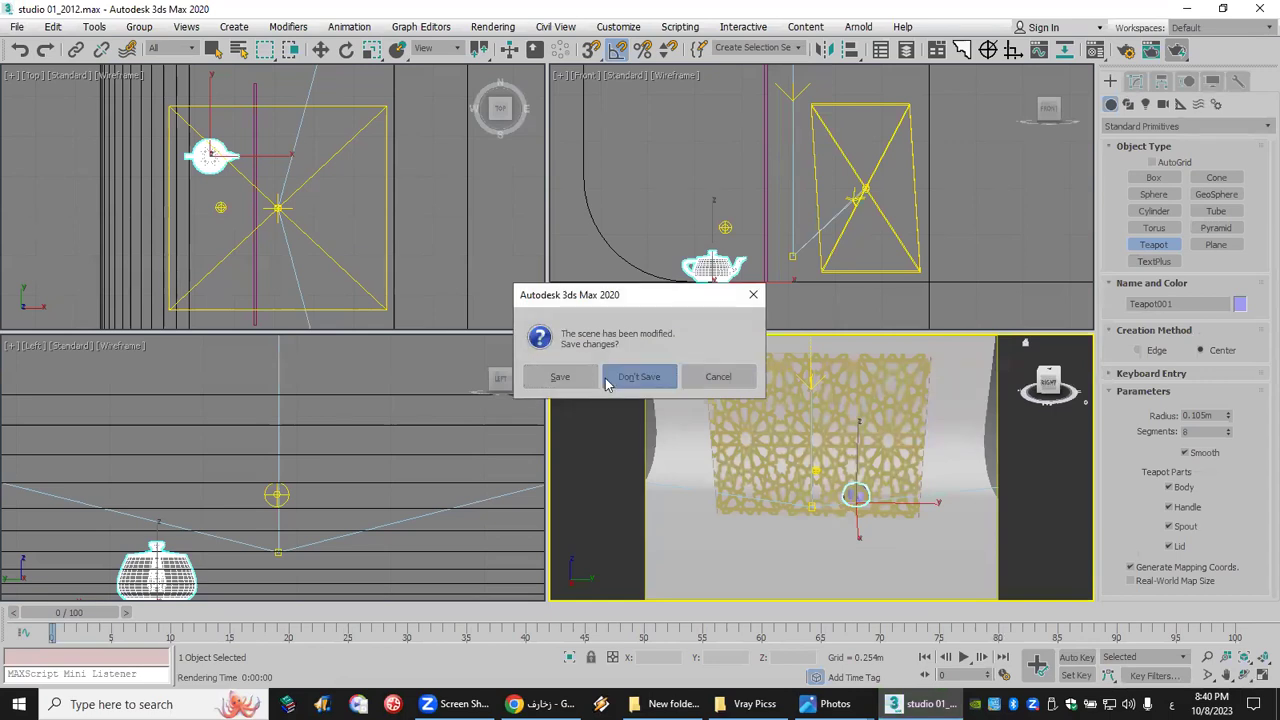
click(644, 378)
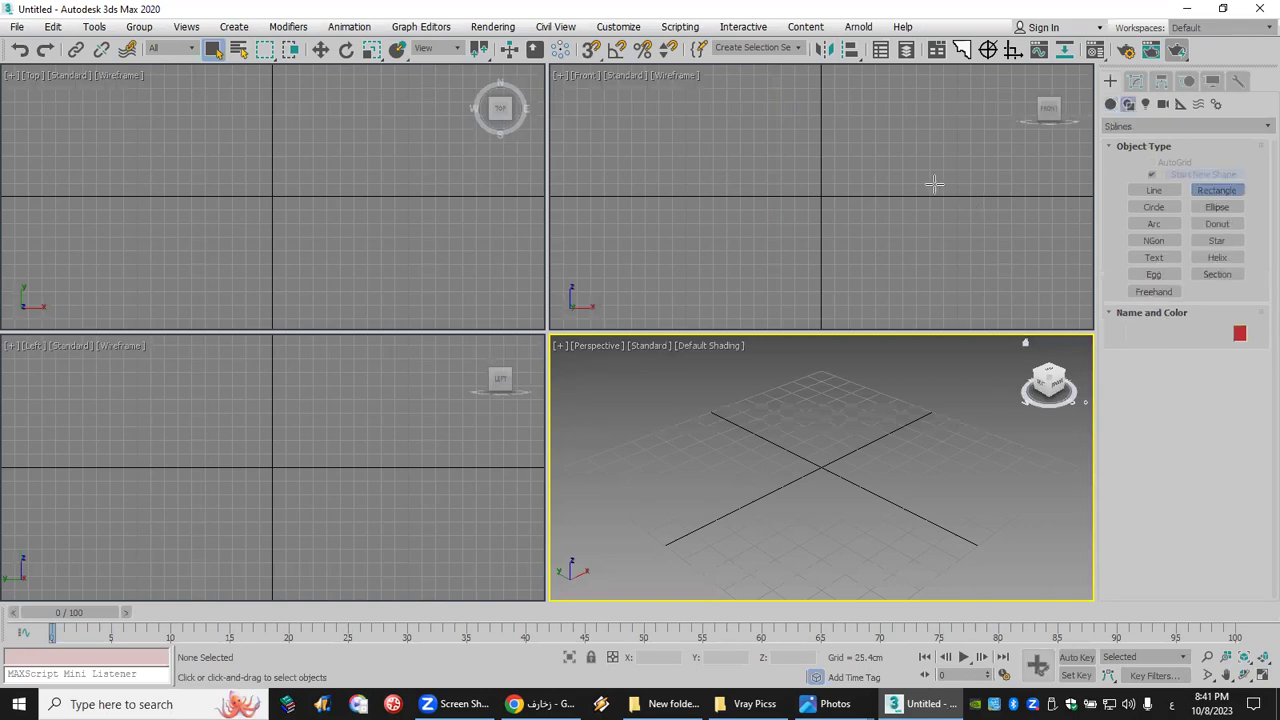
drag(784, 186, 737, 125)
drag(837, 233, 921, 283)
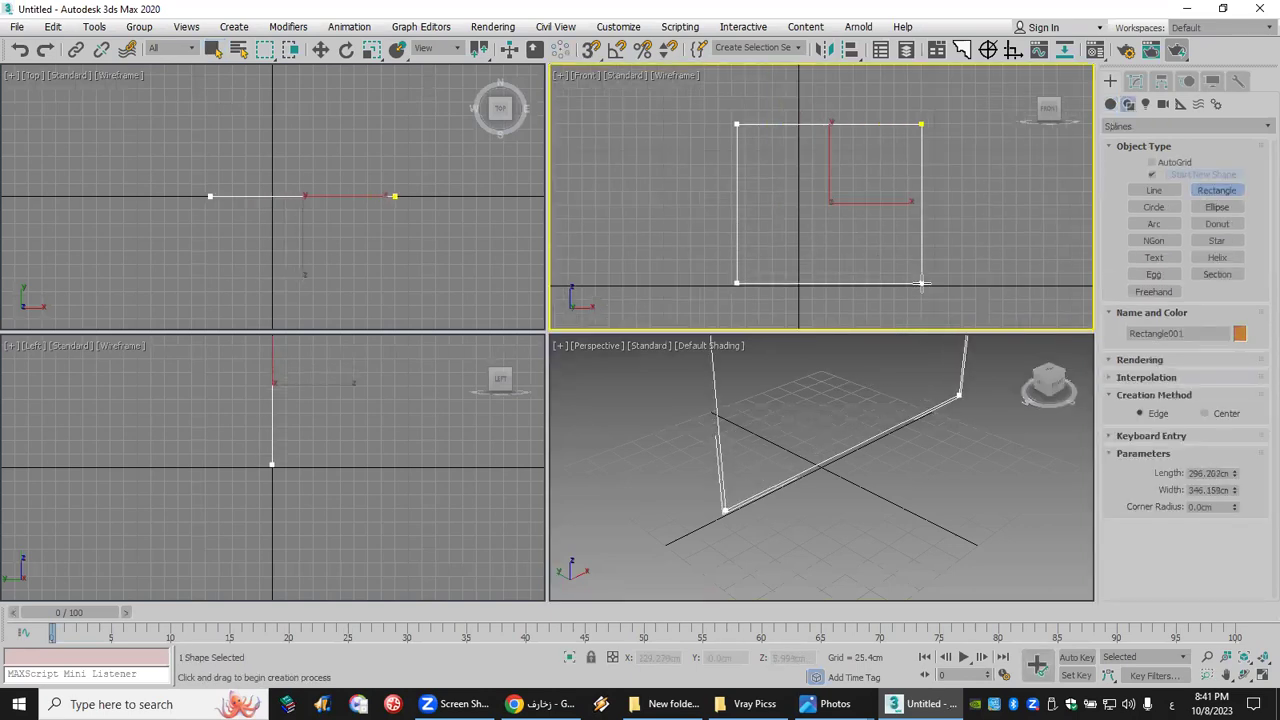
Step: Enable snapping and draw a circle of about 173 cm radius from the midpoint of the rectangle's top edge to its corner
click(1155, 208)
drag(598, 58, 601, 86)
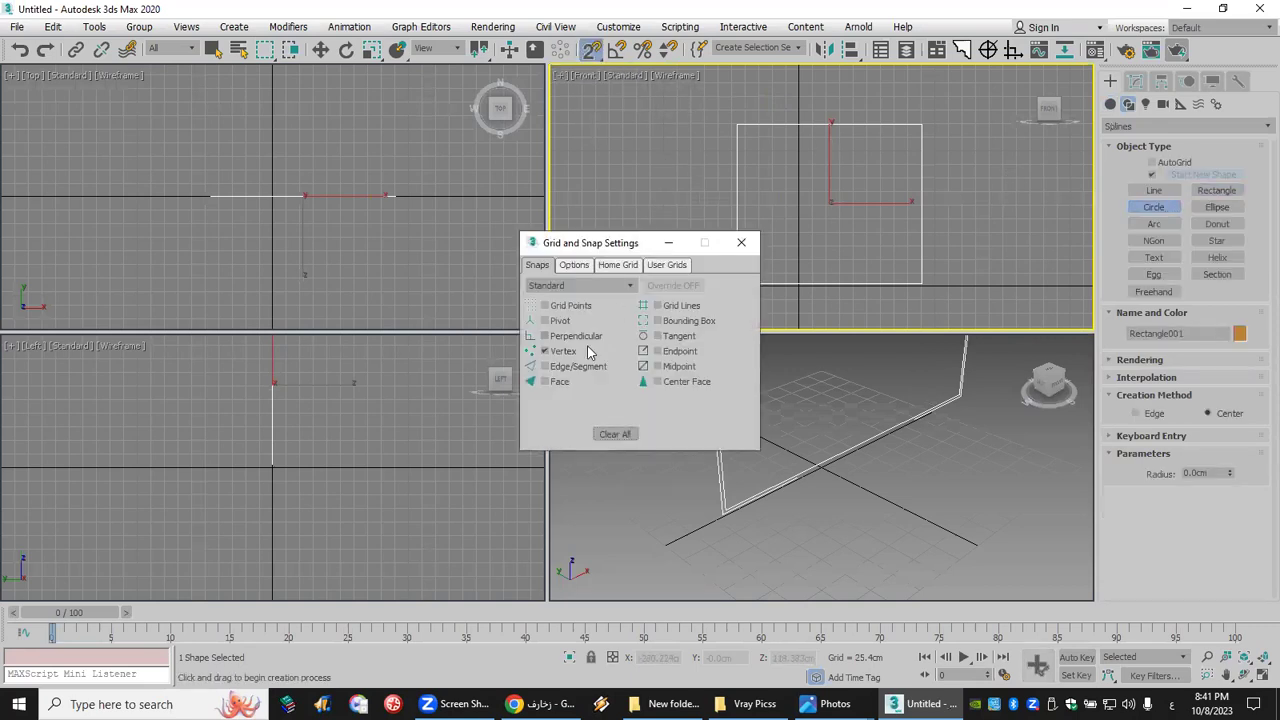
click(740, 244)
middle_drag(824, 145, 757, 191)
drag(762, 170, 851, 171)
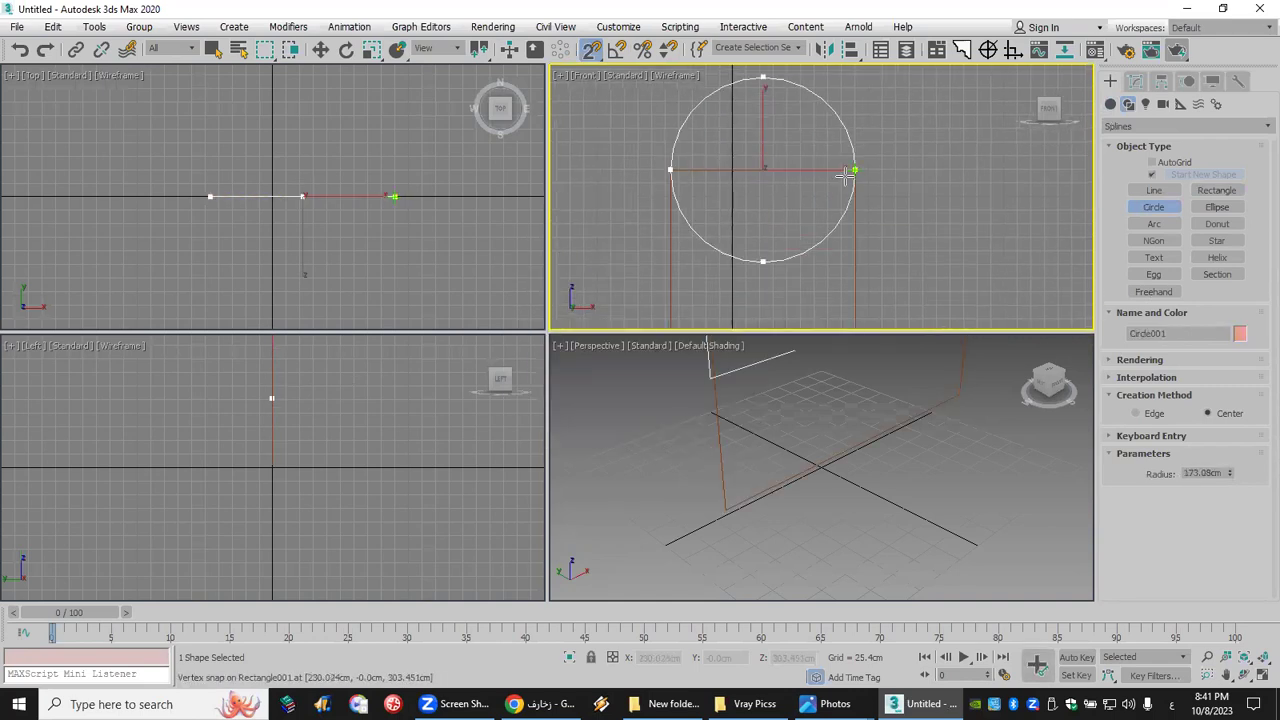
Step: Add an Edit Spline modifier to the circle and expand its sub-object levels
click(1136, 81)
click(1135, 129)
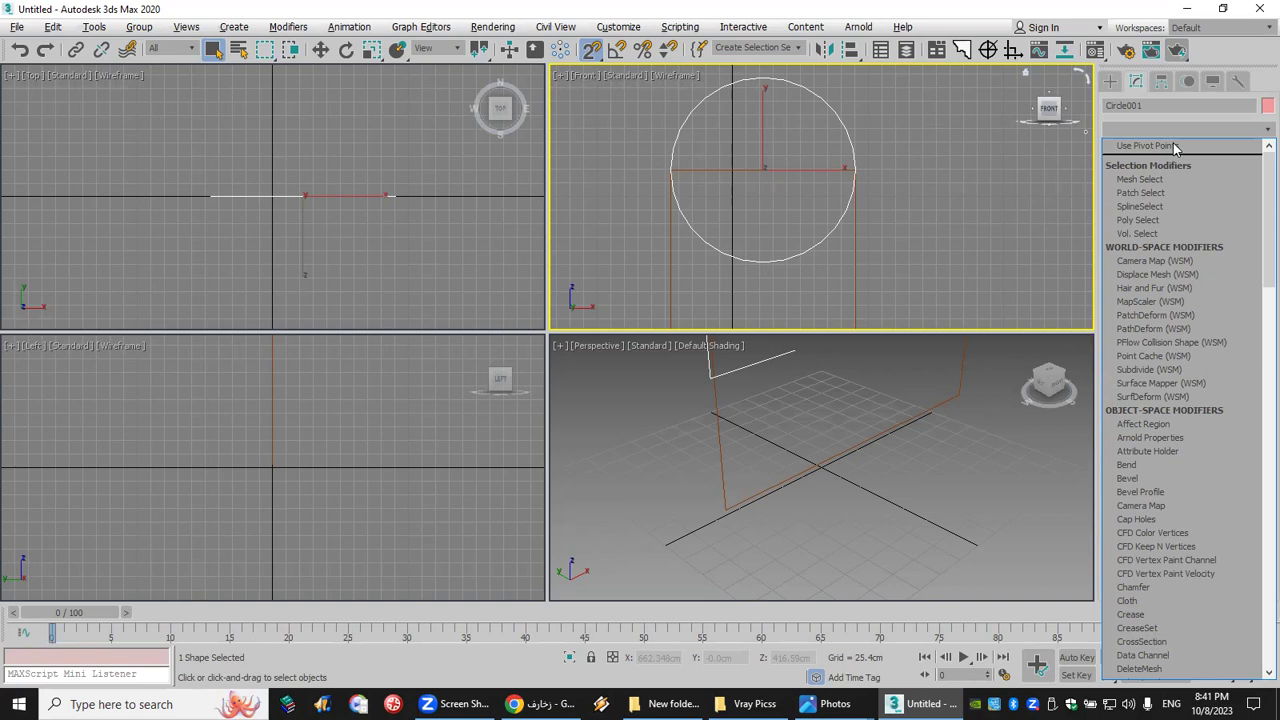
key(e)
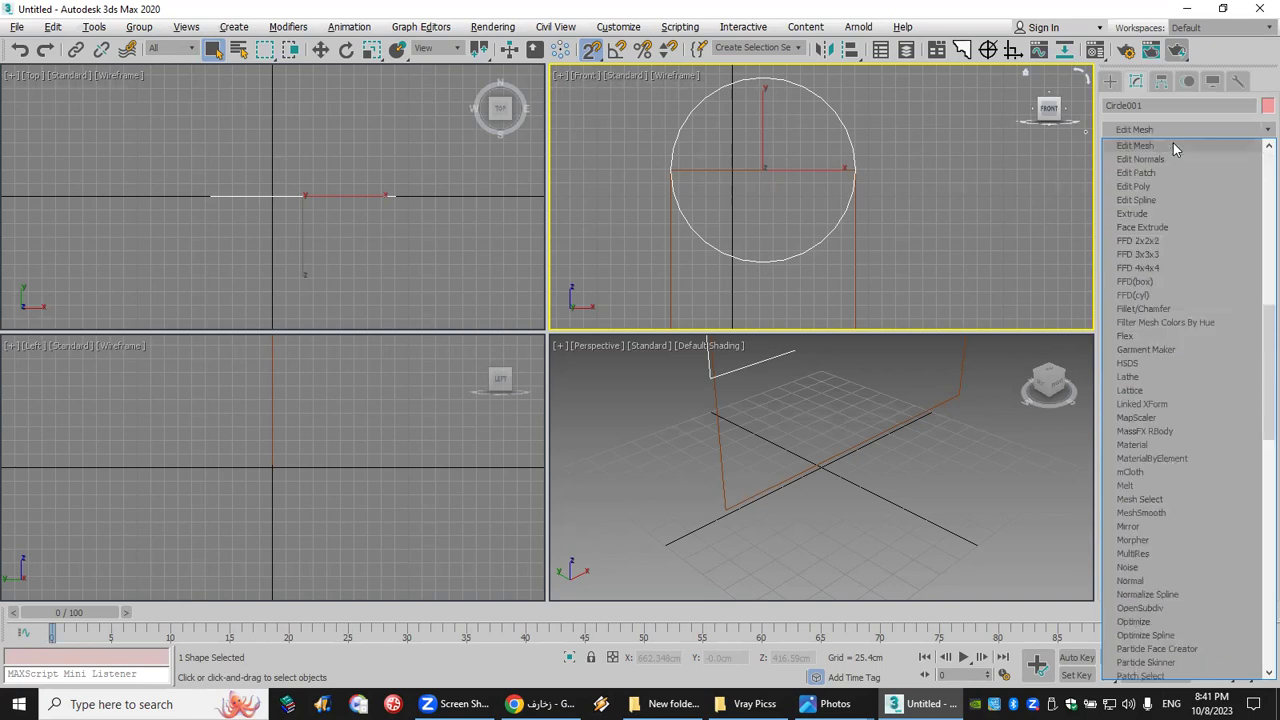
click(1168, 199)
click(1126, 150)
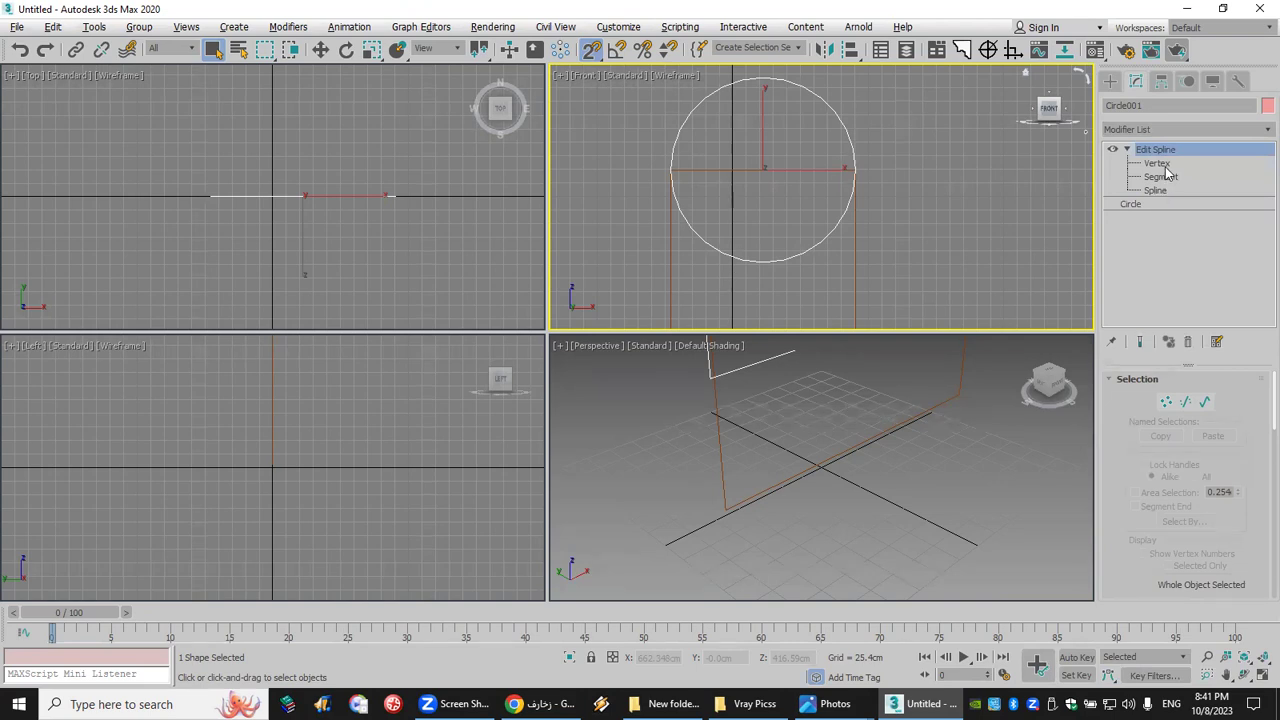
Step: Attach the rectangle to the circle's spline
click(1166, 165)
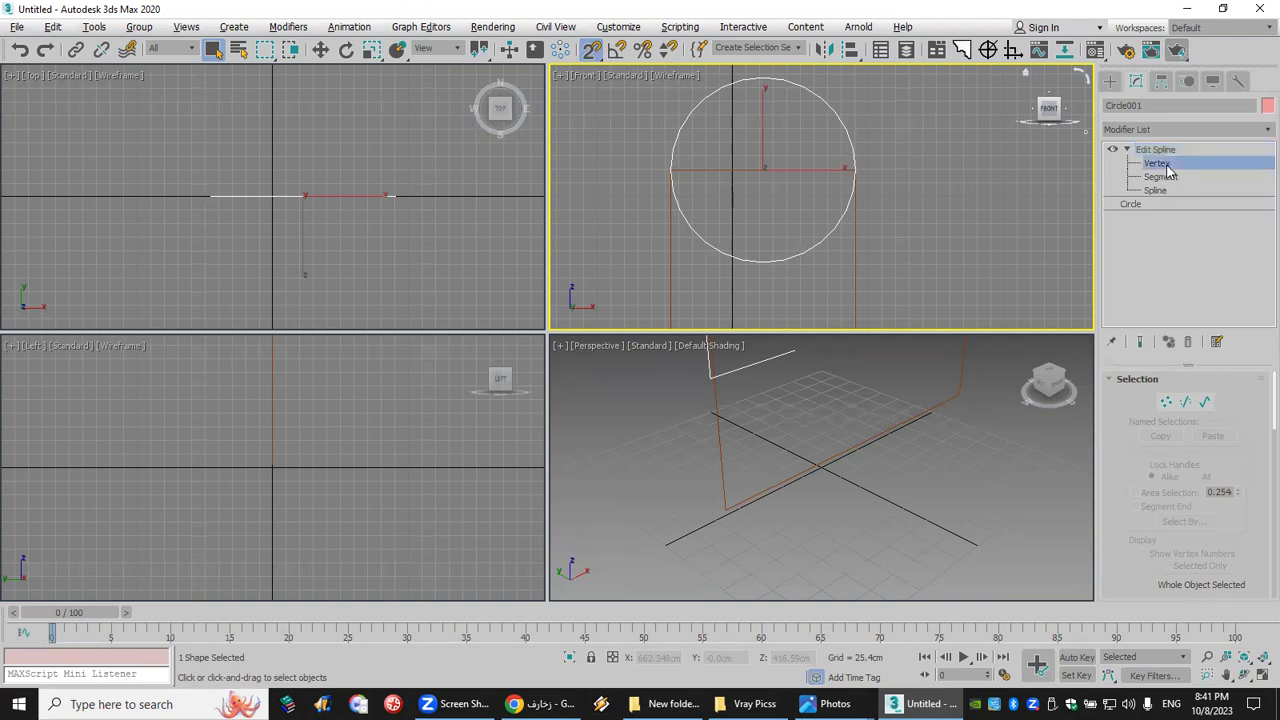
drag(1167, 172, 1155, 443)
scroll(1124, 456, down, 5)
click(1153, 455)
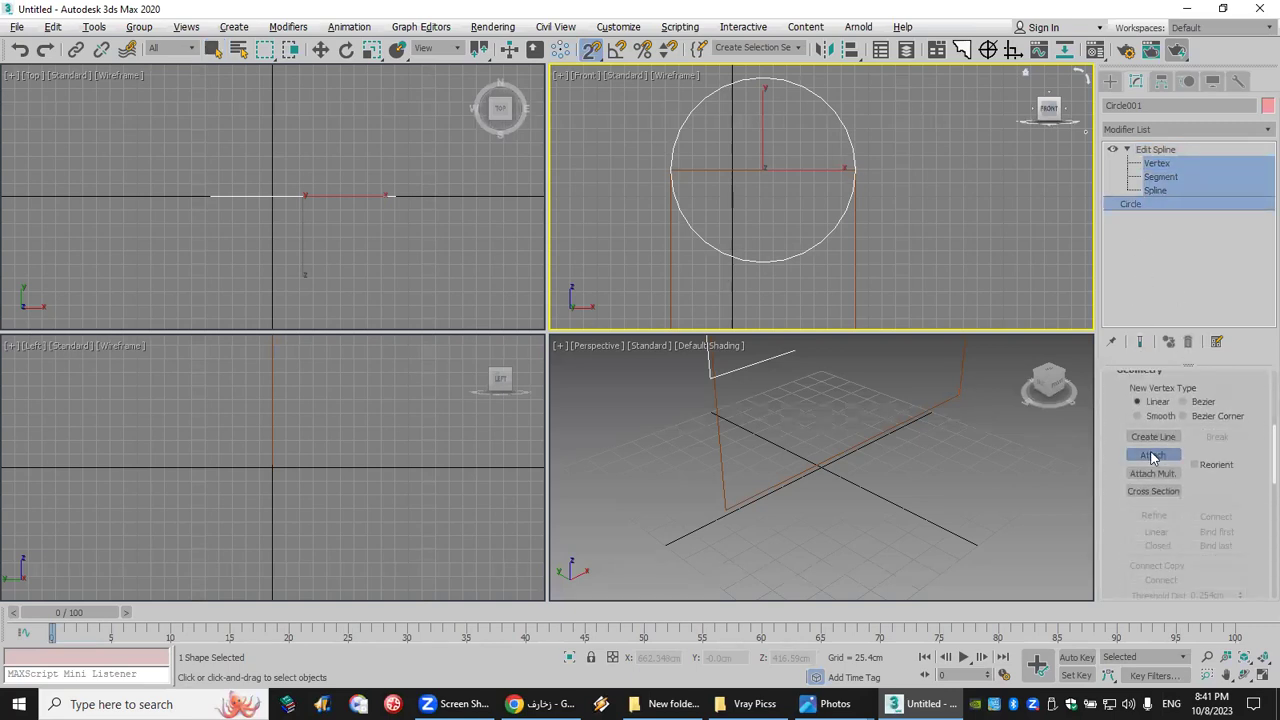
click(854, 280)
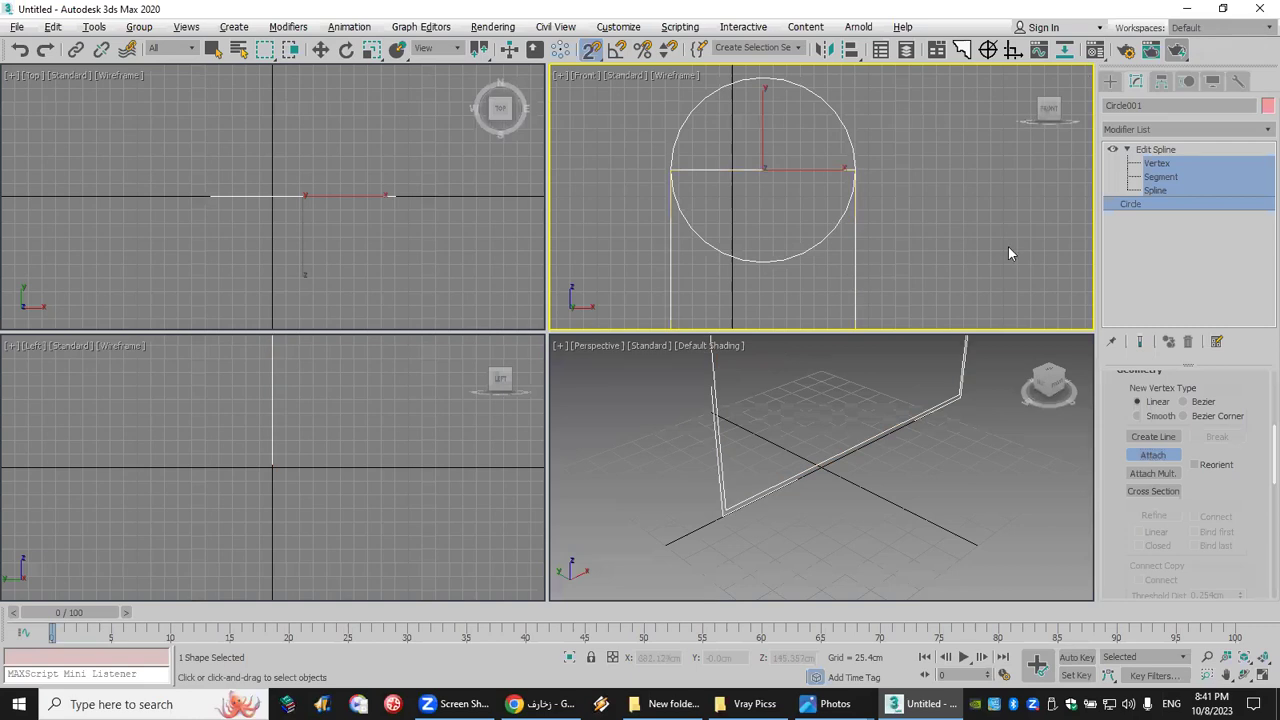
Step: Delete the rectangle's top segment and the circle's lower arcs to leave an arch outline
click(1160, 177)
key(w)
drag(810, 146, 728, 278)
key(Delete)
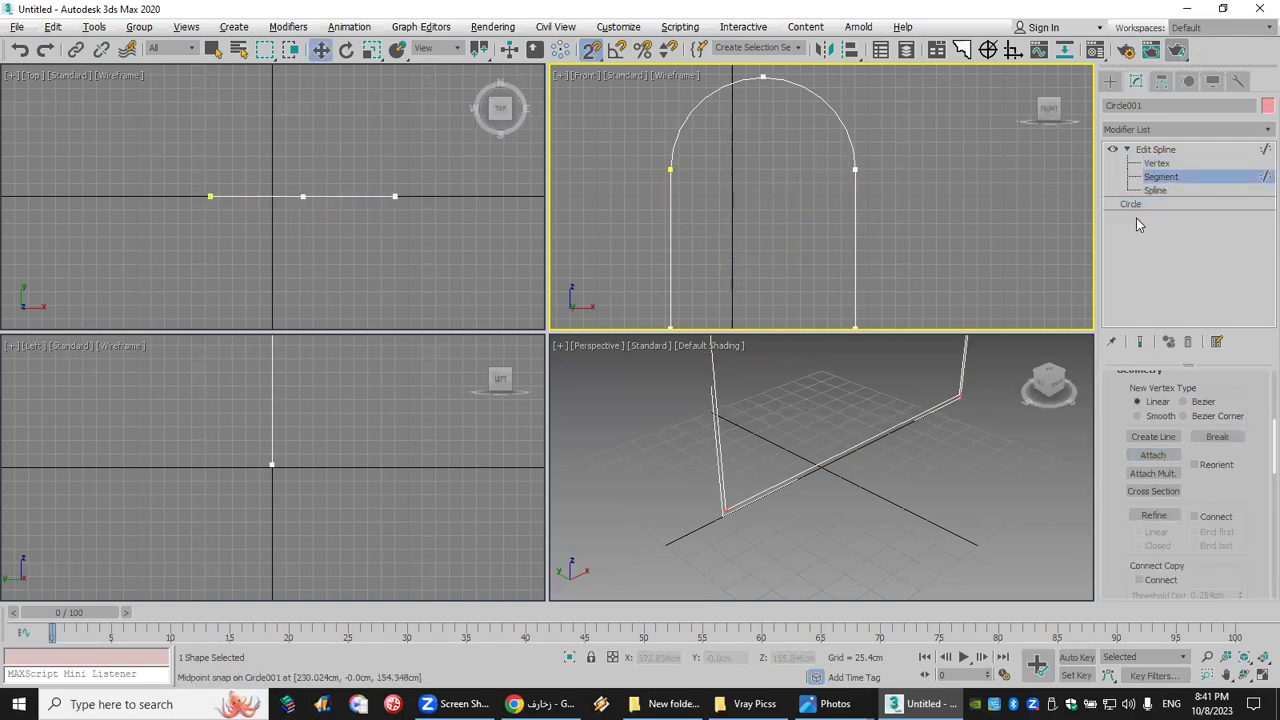
Step: Weld the overlapping vertices where the arch meets its two vertical sides
click(1157, 163)
drag(617, 184, 617, 184)
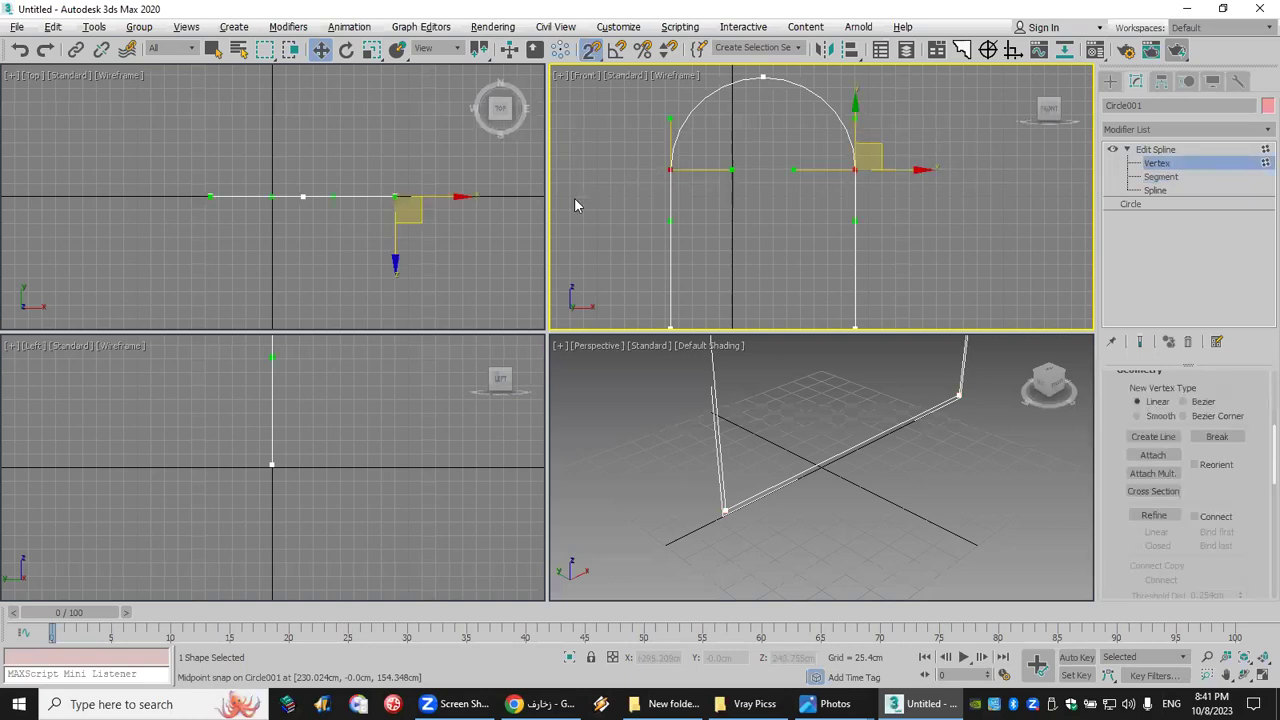
drag(1177, 563, 1215, 462)
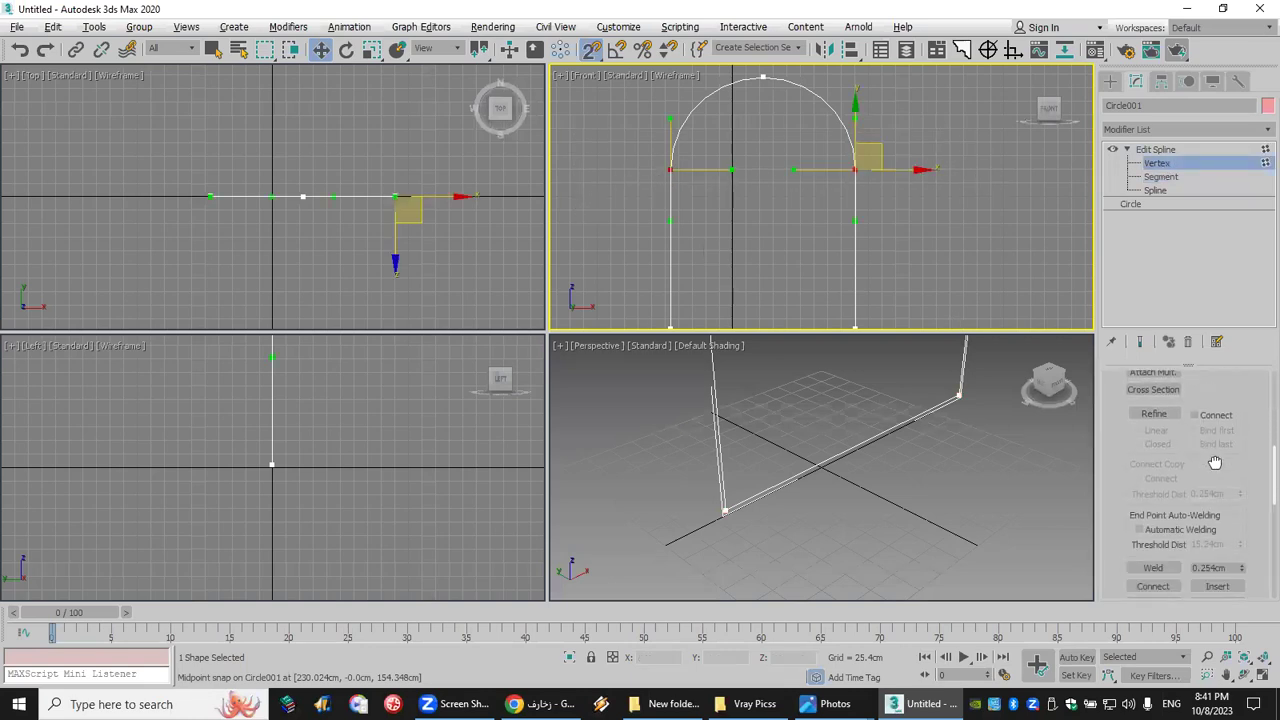
scroll(1220, 415, down, 2)
click(1153, 499)
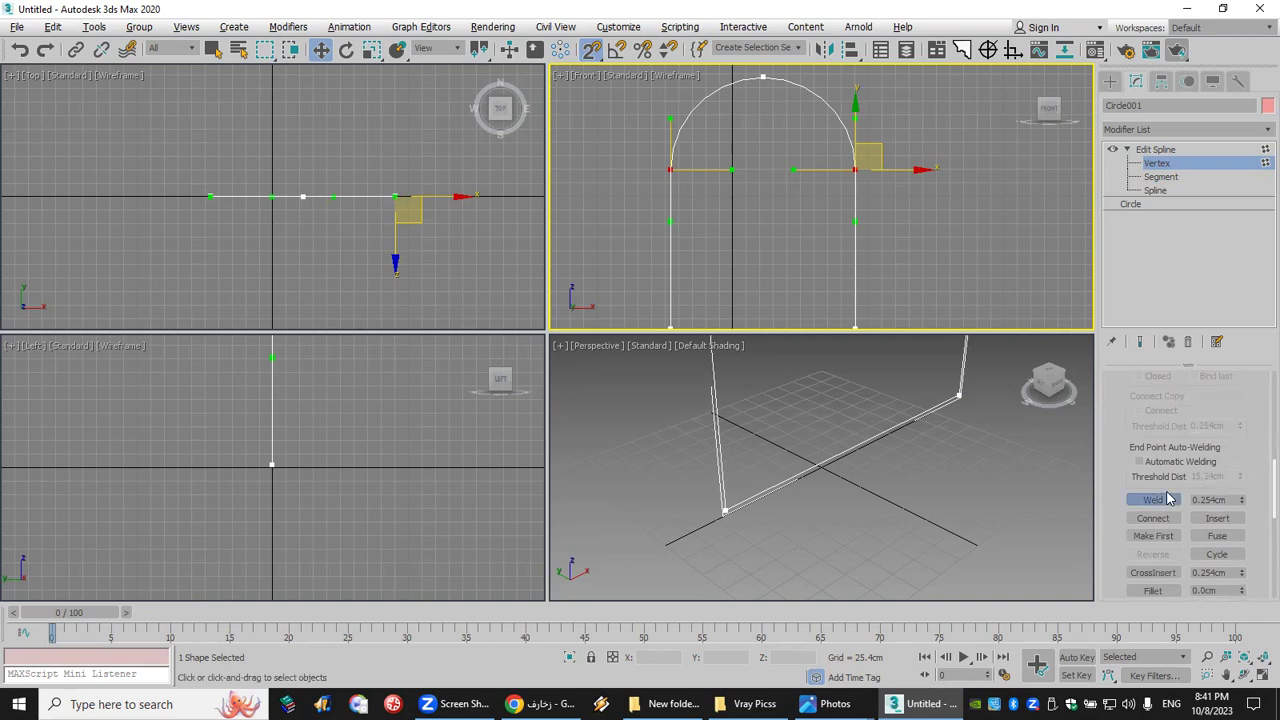
Step: Convert the arch's apex vertex to Corner to form a pointed arch
middle_drag(851, 152, 897, 220)
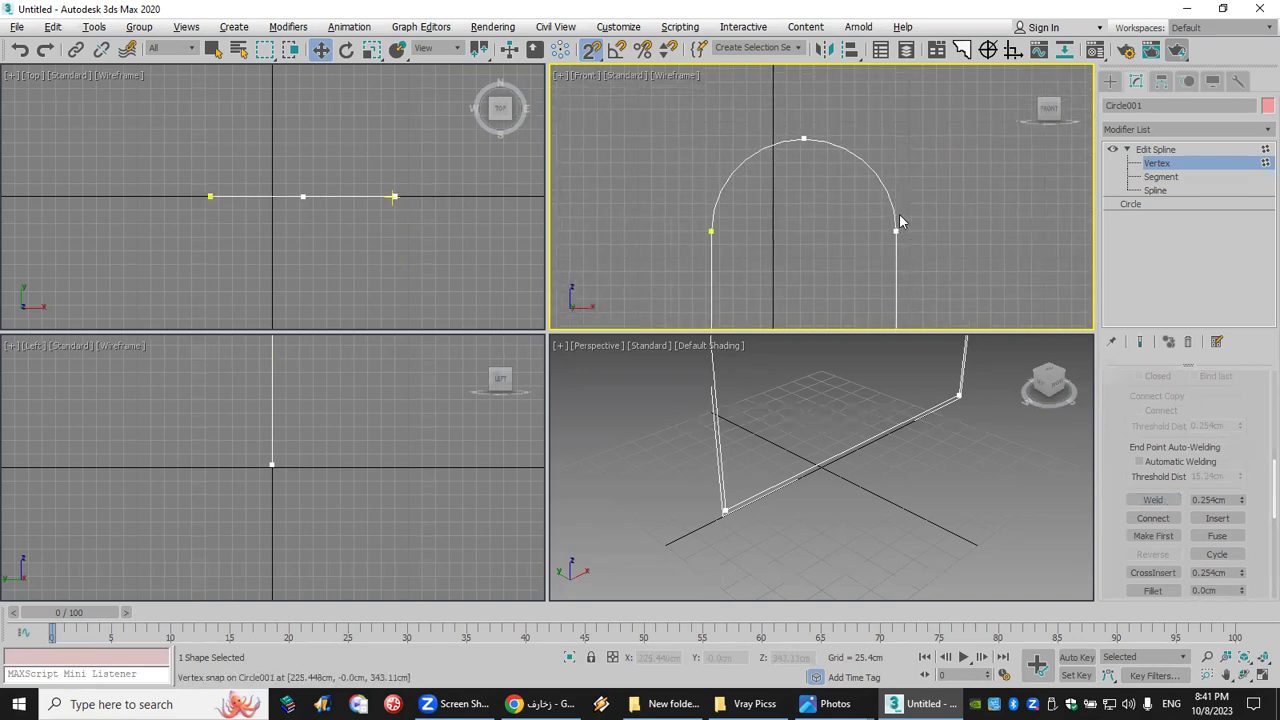
click(803, 140)
right_click(803, 205)
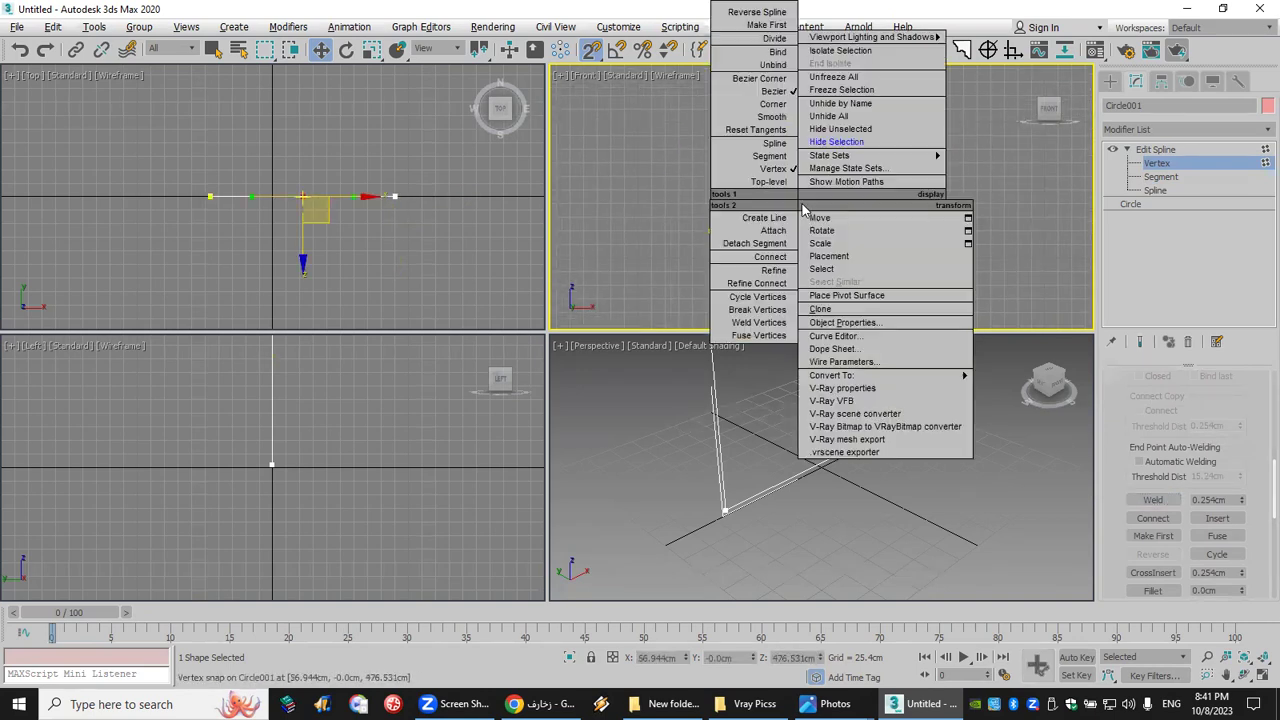
click(765, 117)
mouse_move(862, 178)
middle_down()
mouse_move(851, 209)
mouse_move(824, 165)
middle_up()
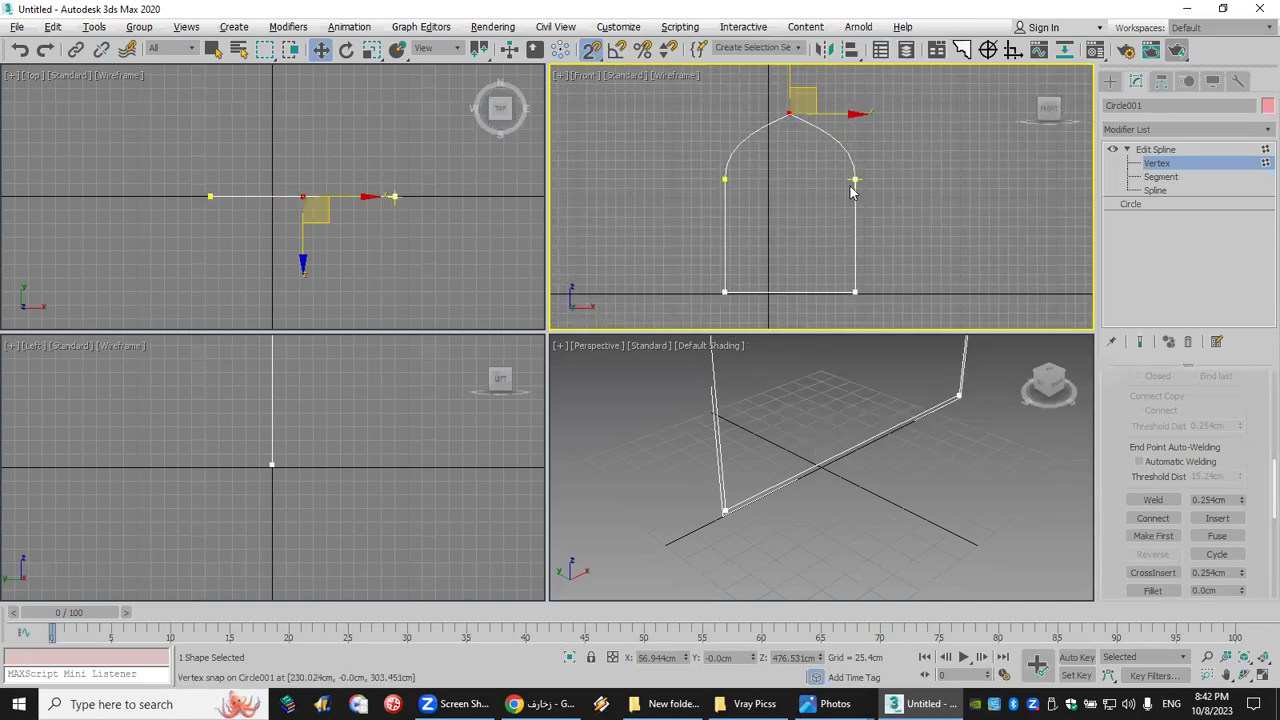
Step: Turn on Adaptive interpolation for the base circle to smooth the arch's curve
alt+middle_drag(889, 391, 871, 491)
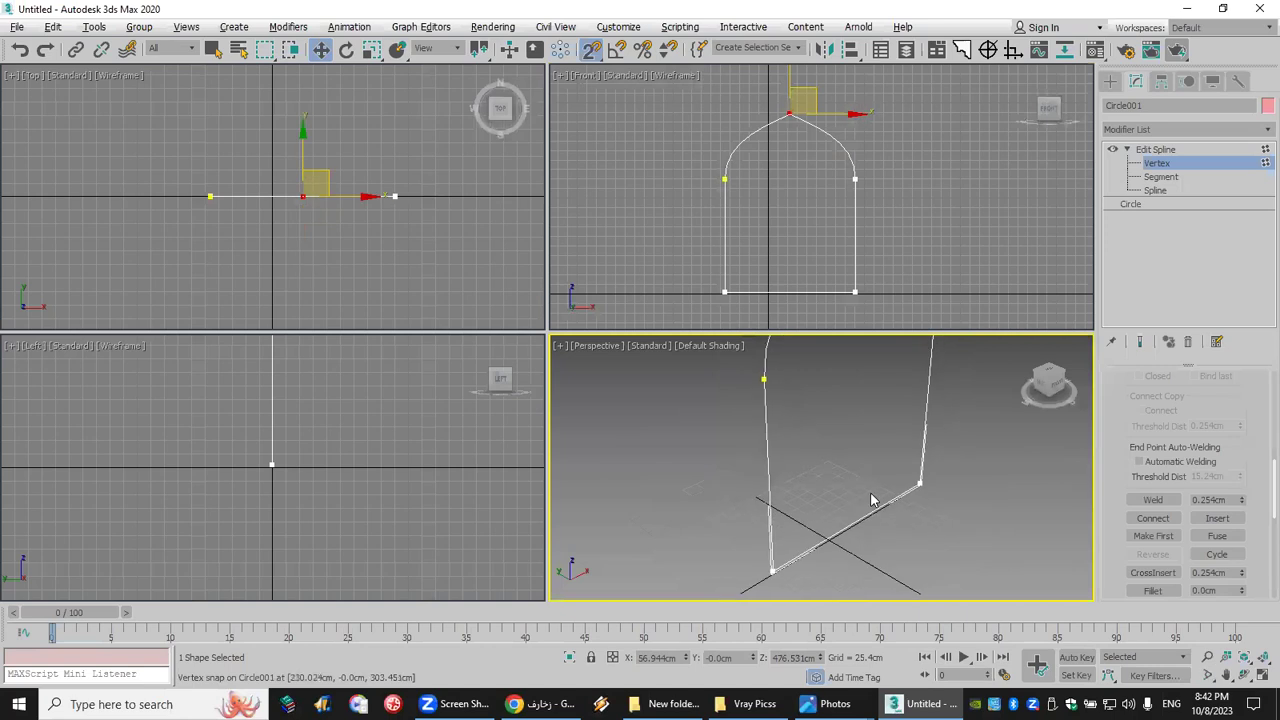
scroll(730, 138, up, 5)
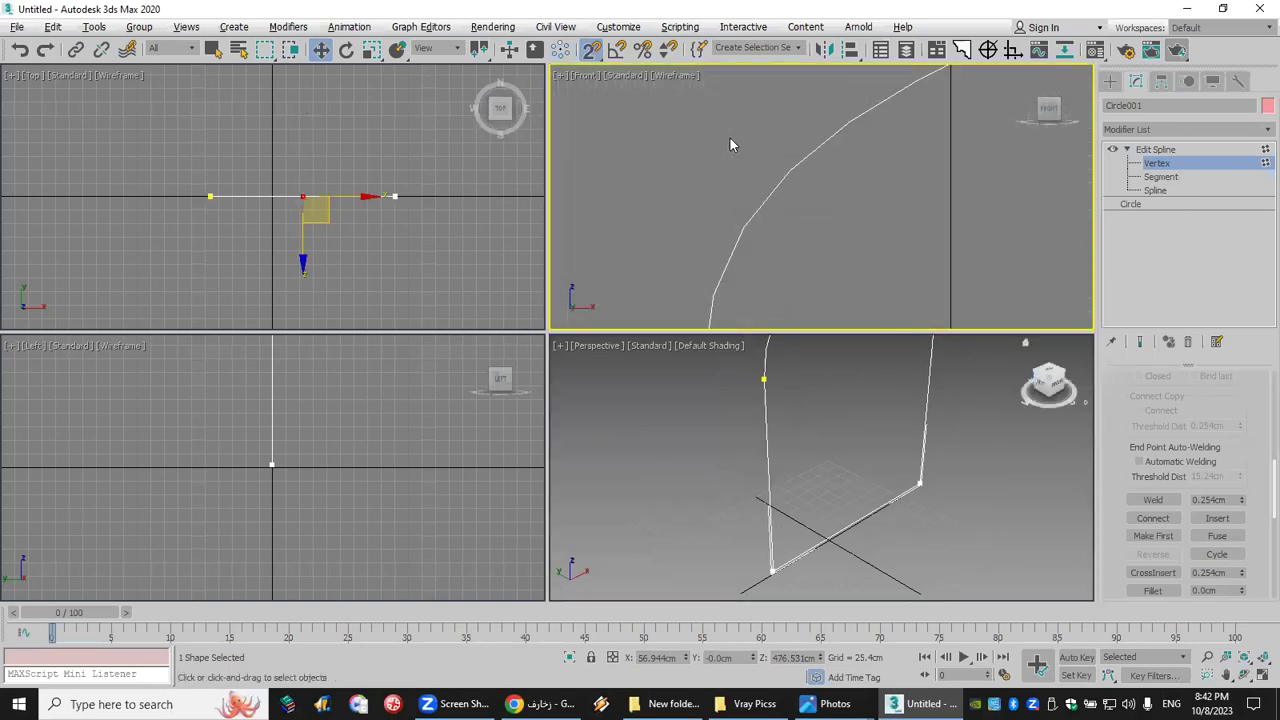
click(1150, 206)
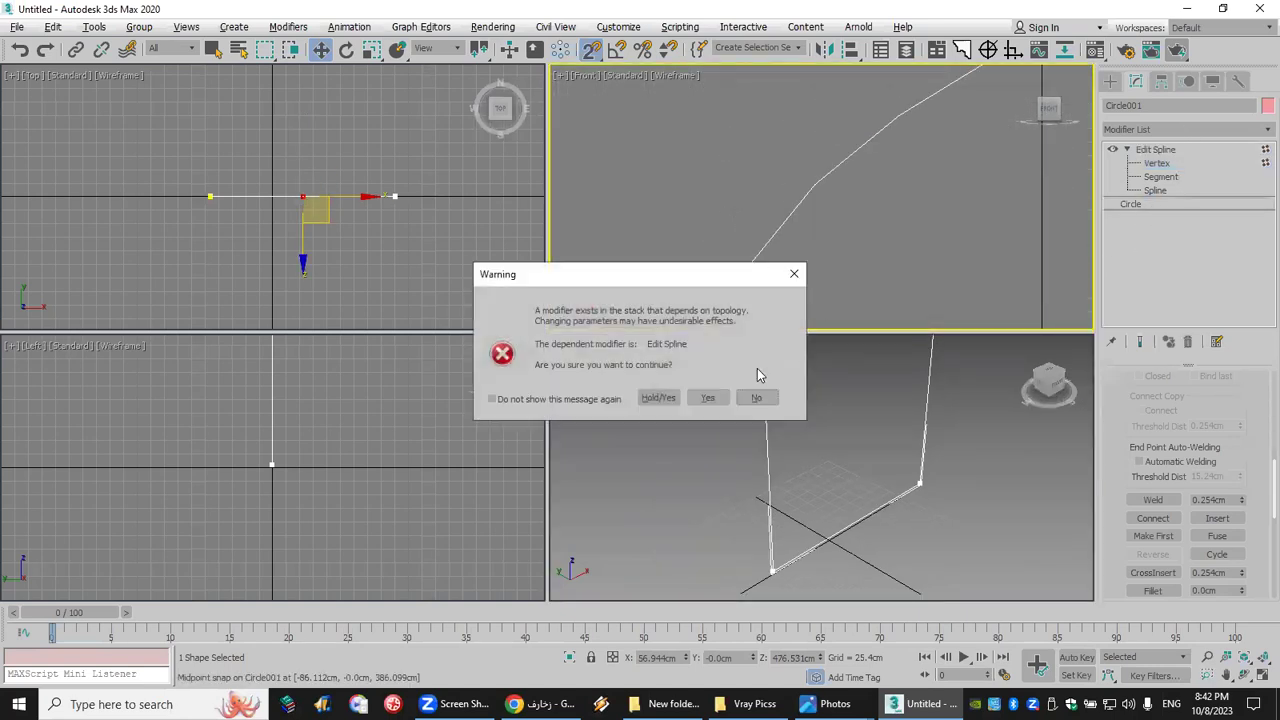
click(710, 399)
click(1150, 400)
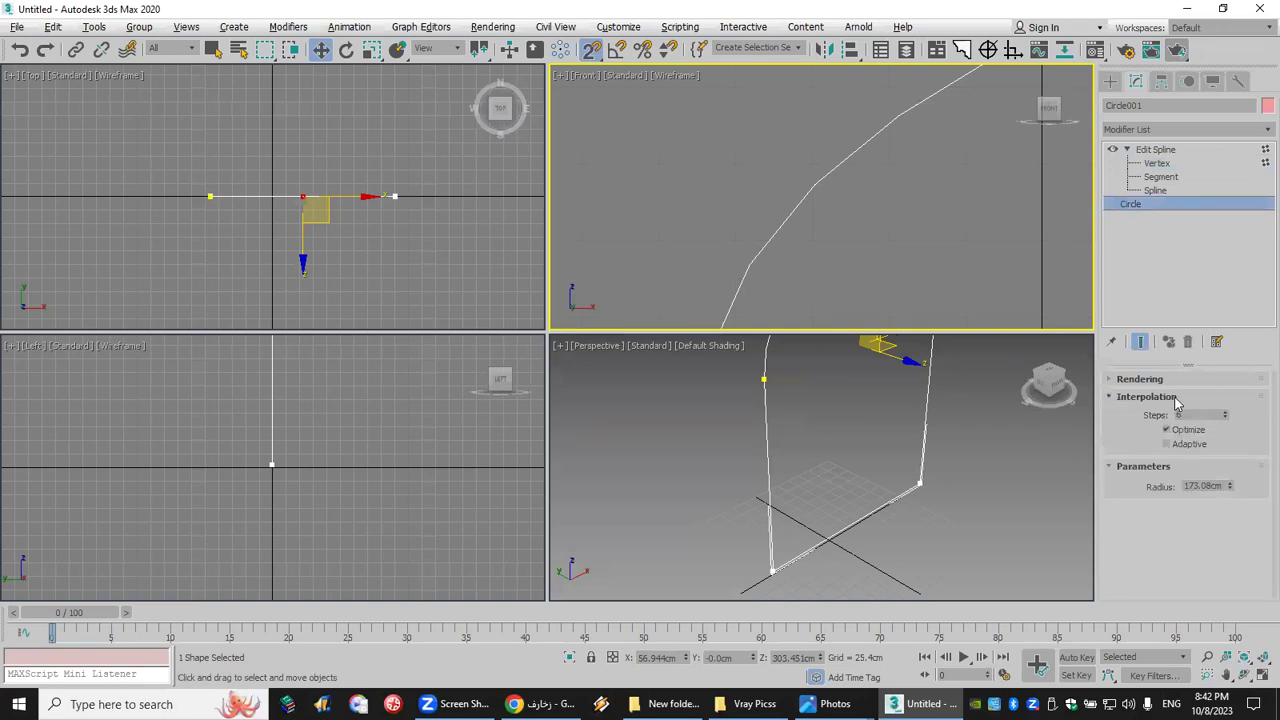
click(1190, 444)
Step: Add an Extrude modifier and move it above Edit Spline in the modifier stack
alt+middle_drag(850, 480, 887, 418)
click(1181, 129)
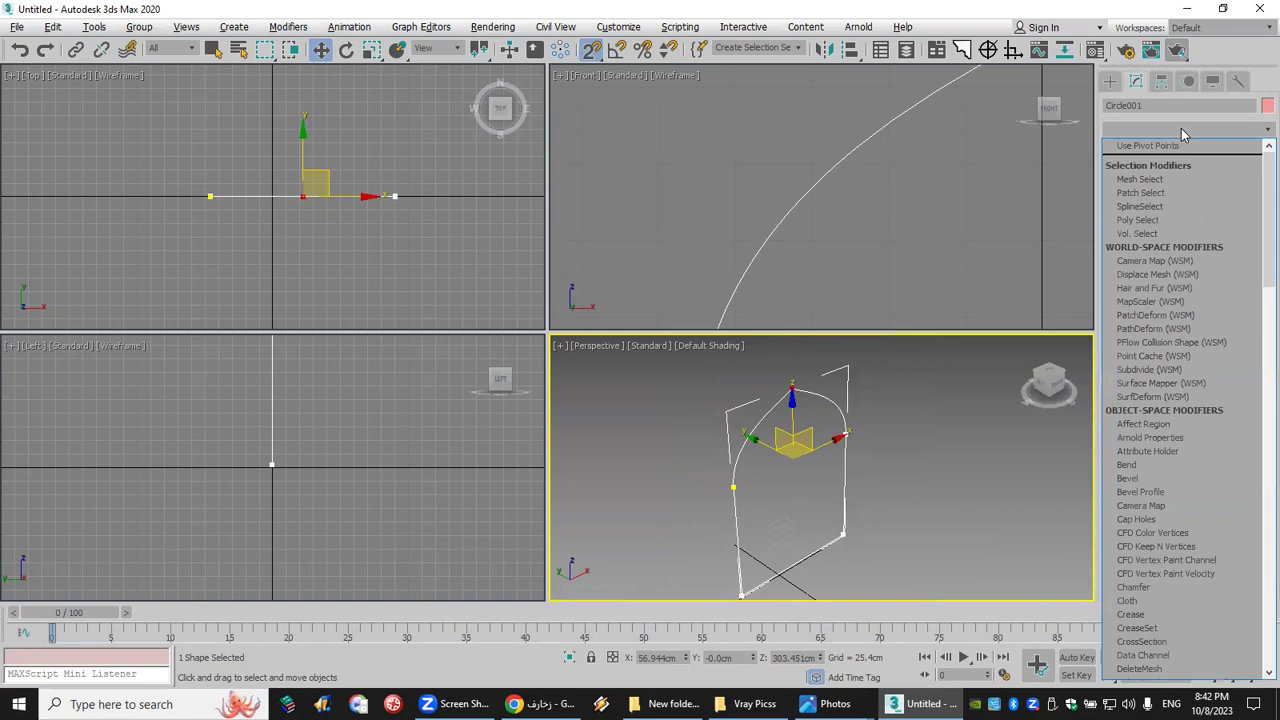
key(e)
click(1178, 211)
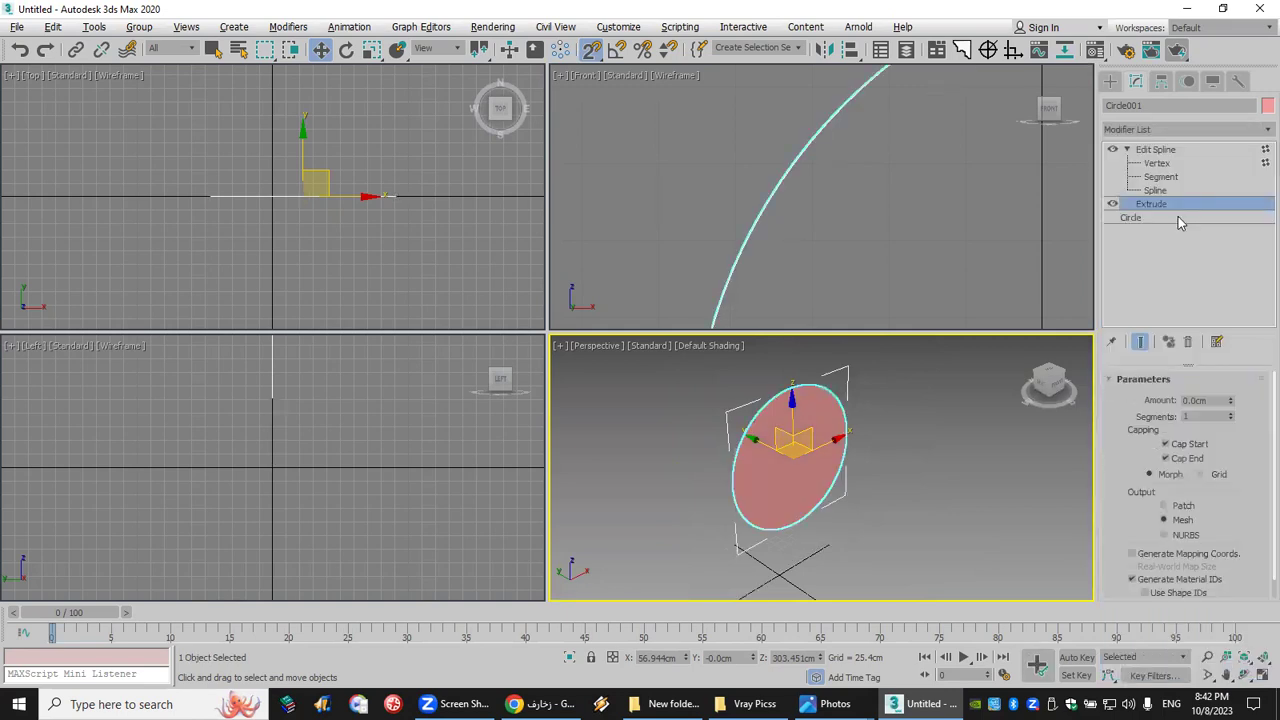
drag(1190, 211, 1190, 150)
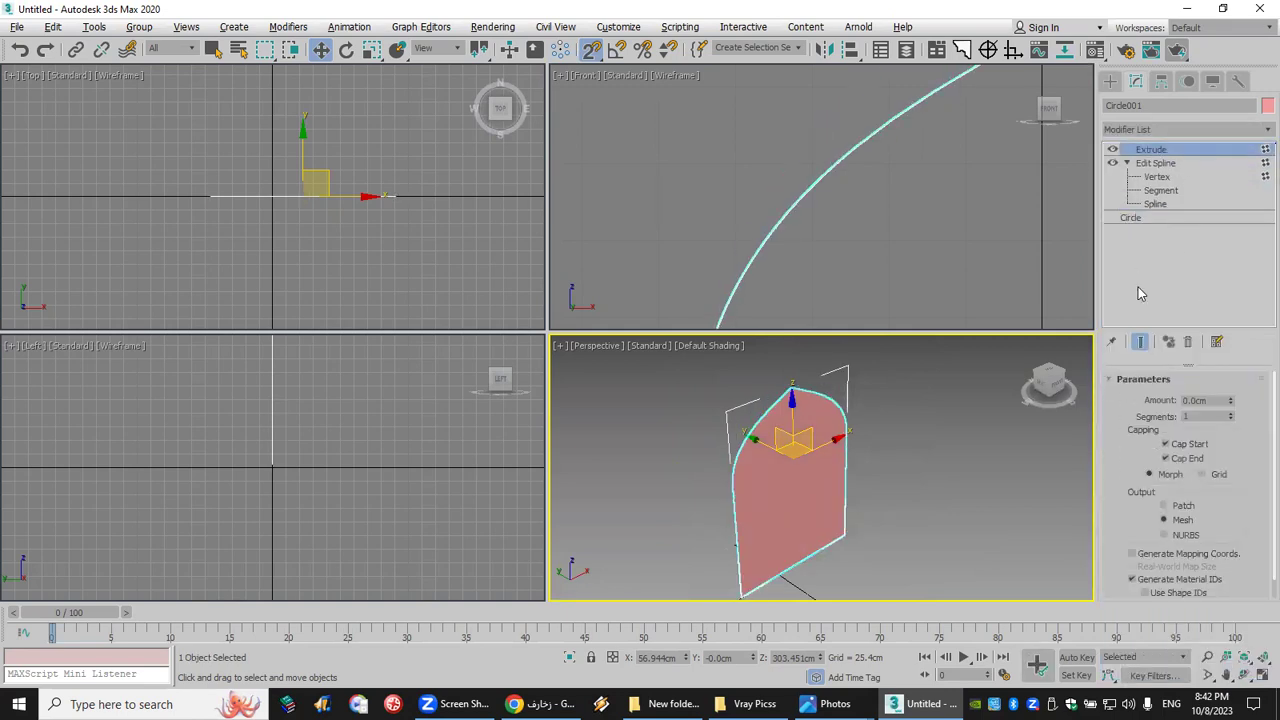
Step: Set the arch's extrusion amount to 3.81 cm and check the resulting panel in the Perspective view
drag(1235, 403, 1235, 397)
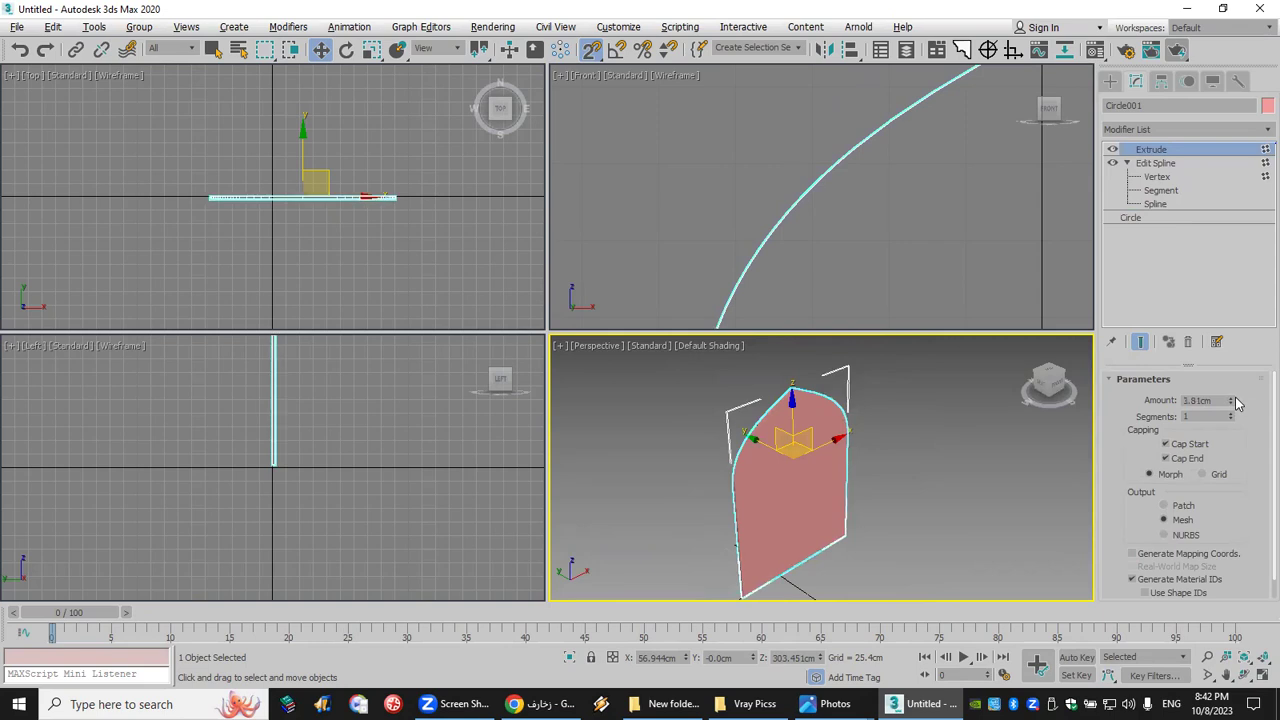
click(972, 436)
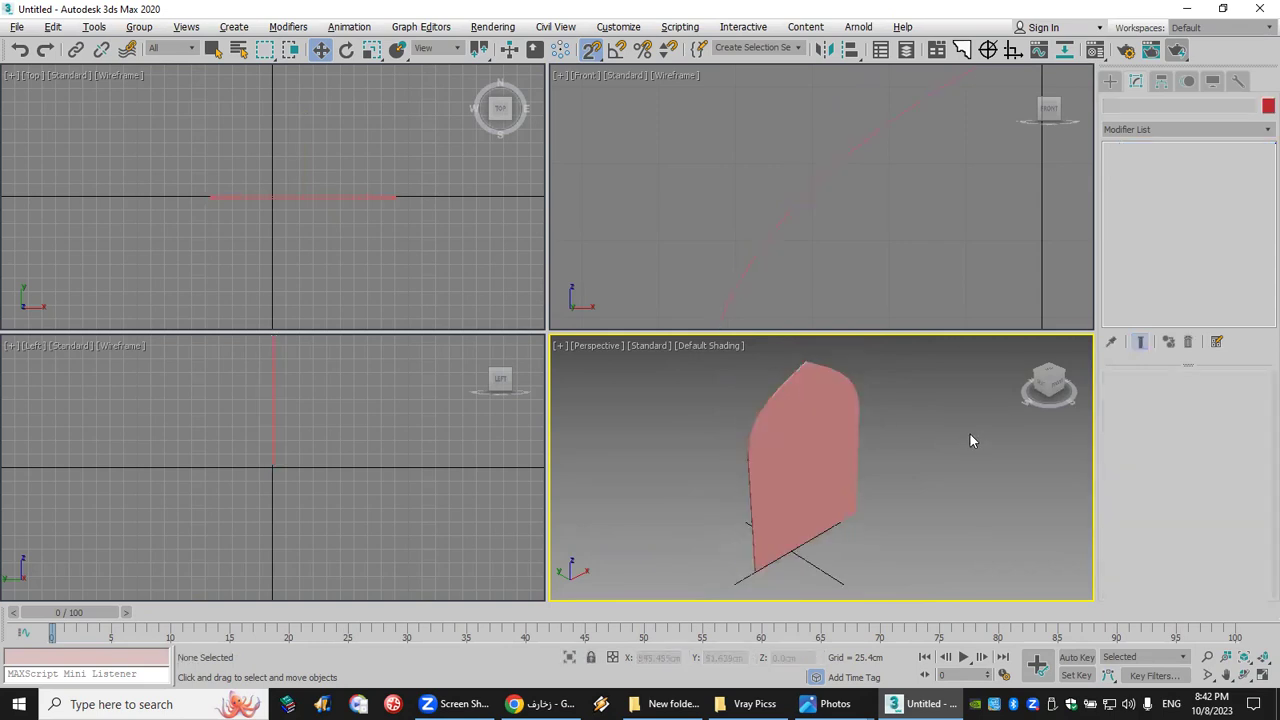
click(817, 457)
scroll(830, 458, up, 2)
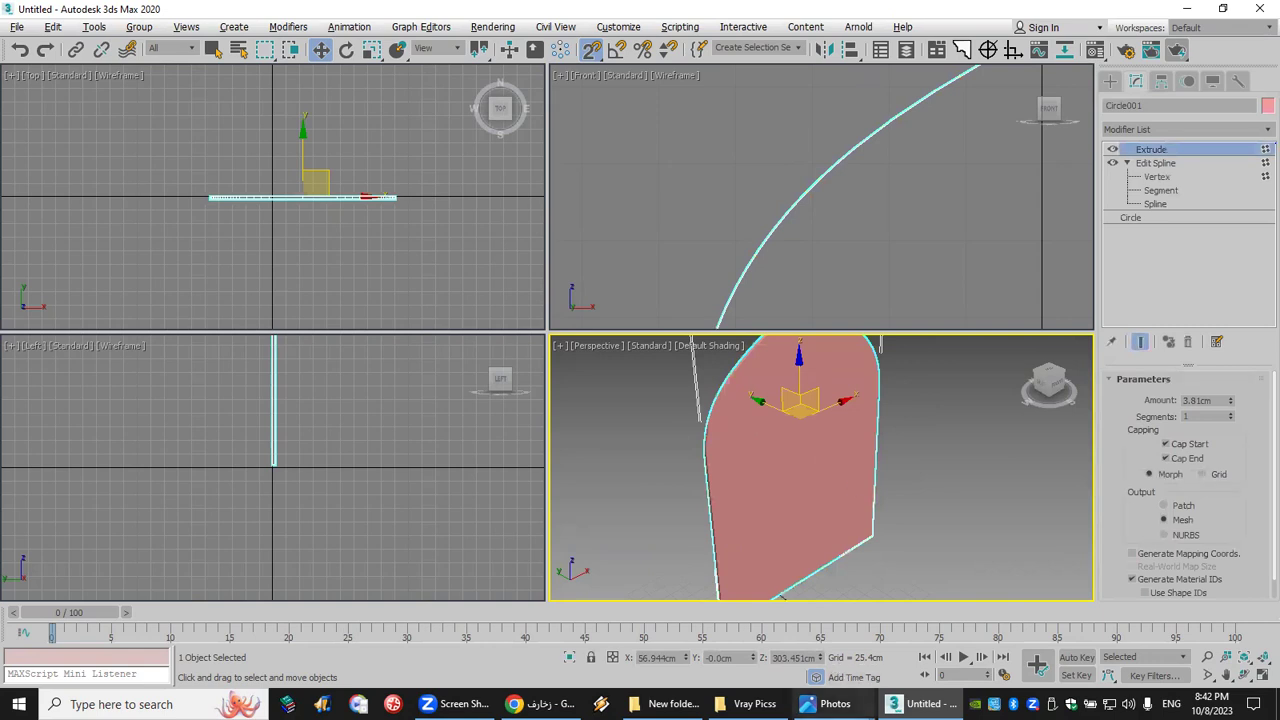
Step: Switch to the Photos app and examine the mosque dome's lattice windows and the carved ornamental band on the balcony
click(835, 704)
click(933, 620)
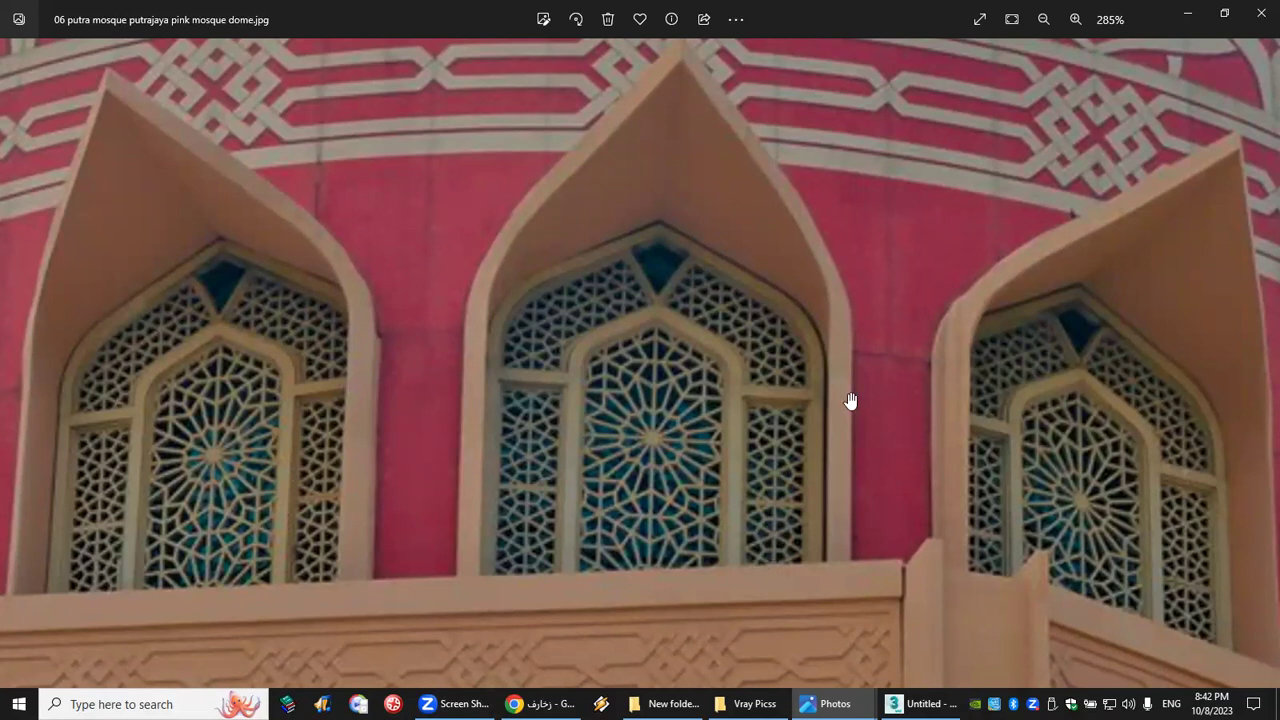
scroll(640, 323, down, 3)
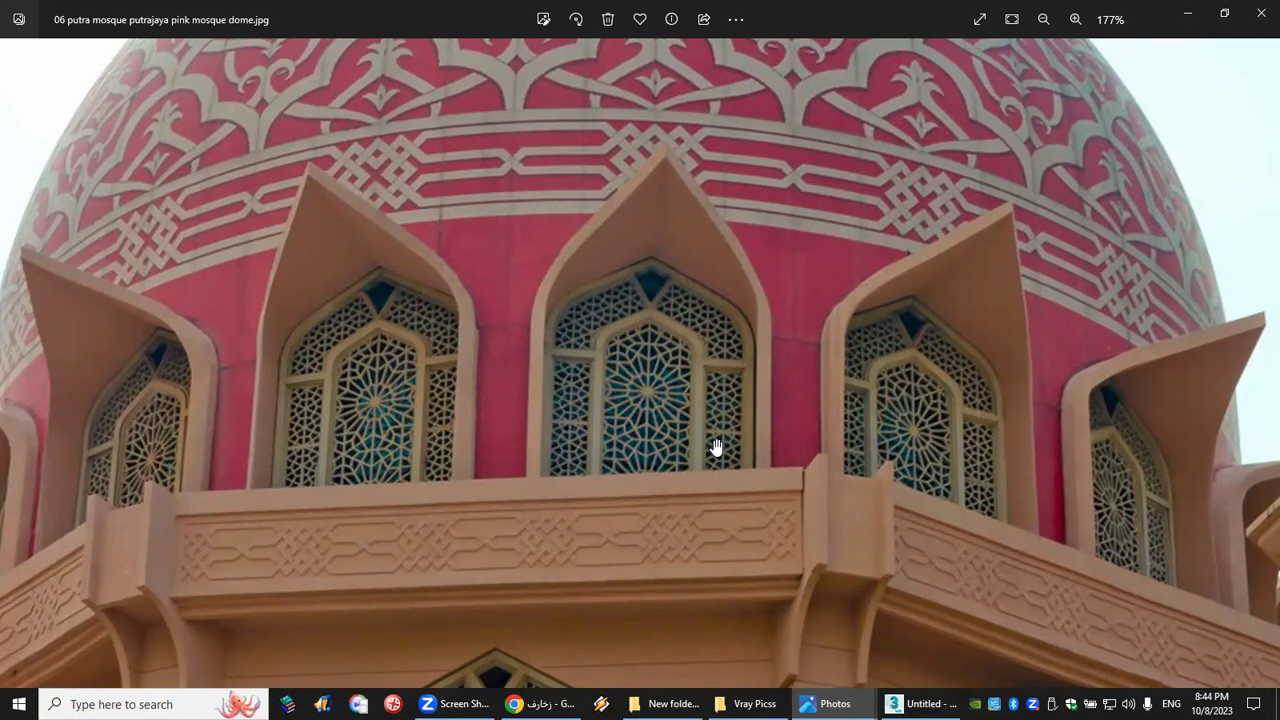
scroll(363, 569, up, 1)
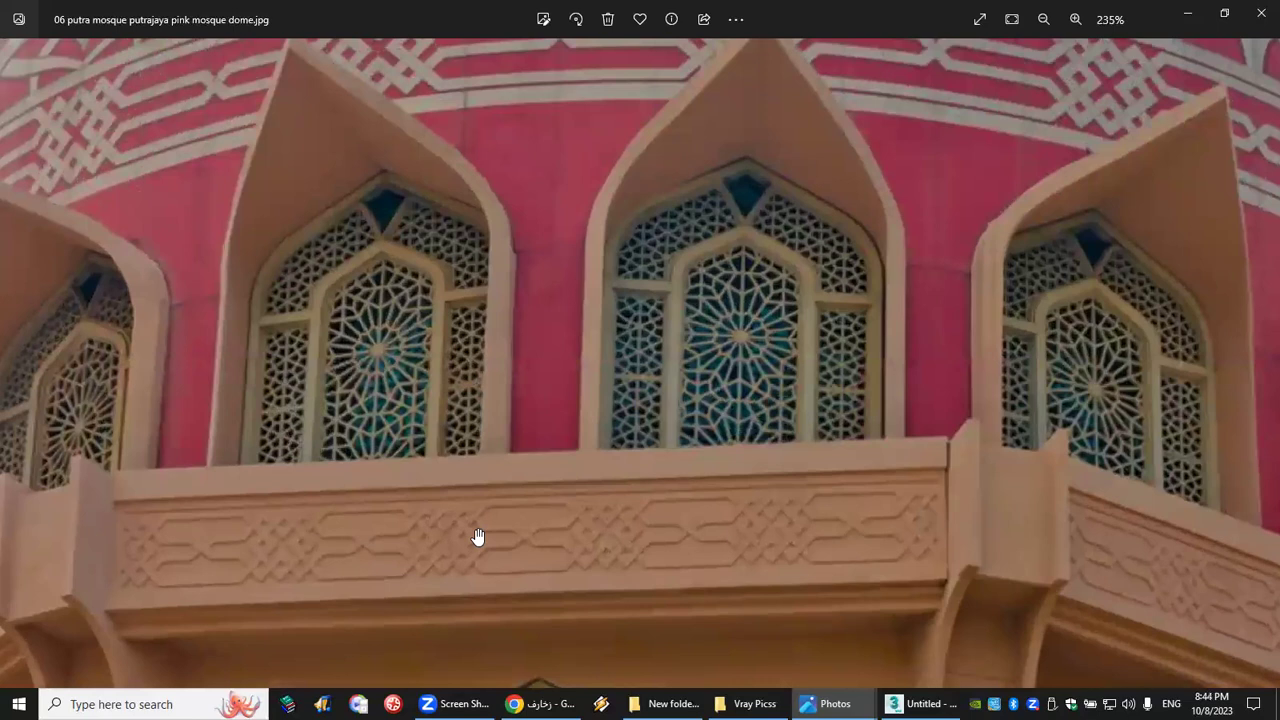
drag(474, 534, 1057, 281)
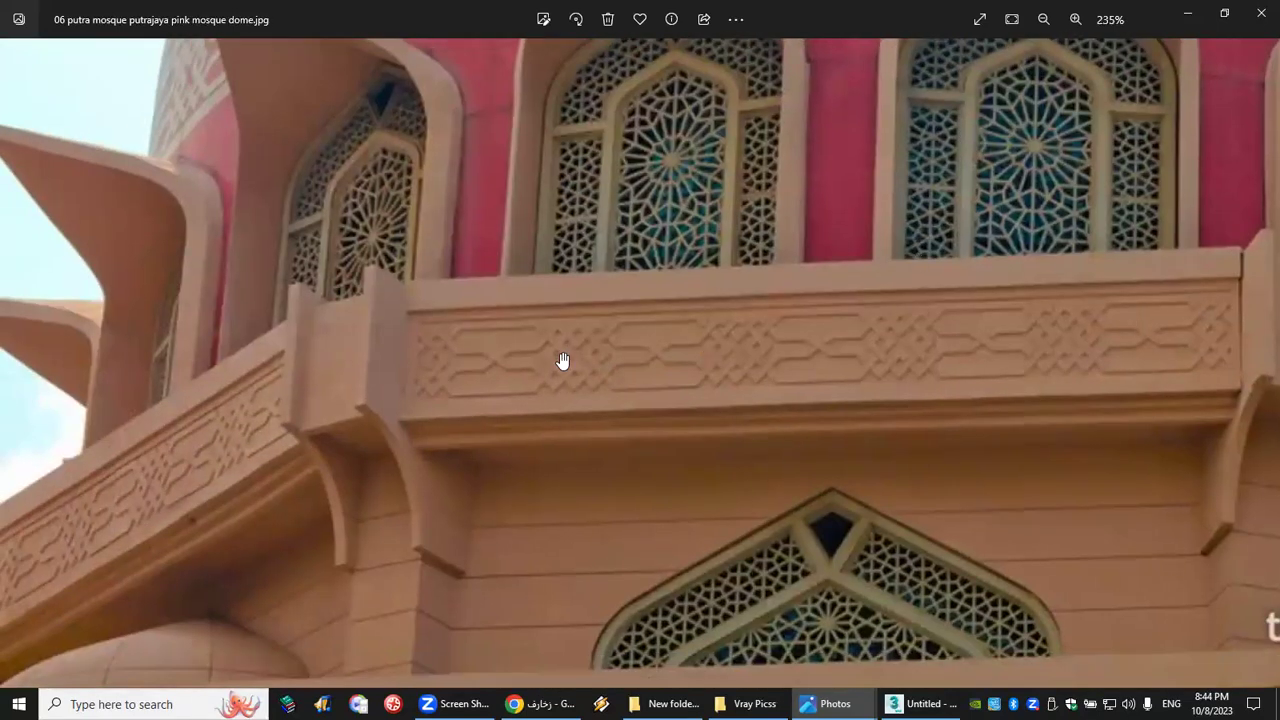
drag(1183, 371, 843, 349)
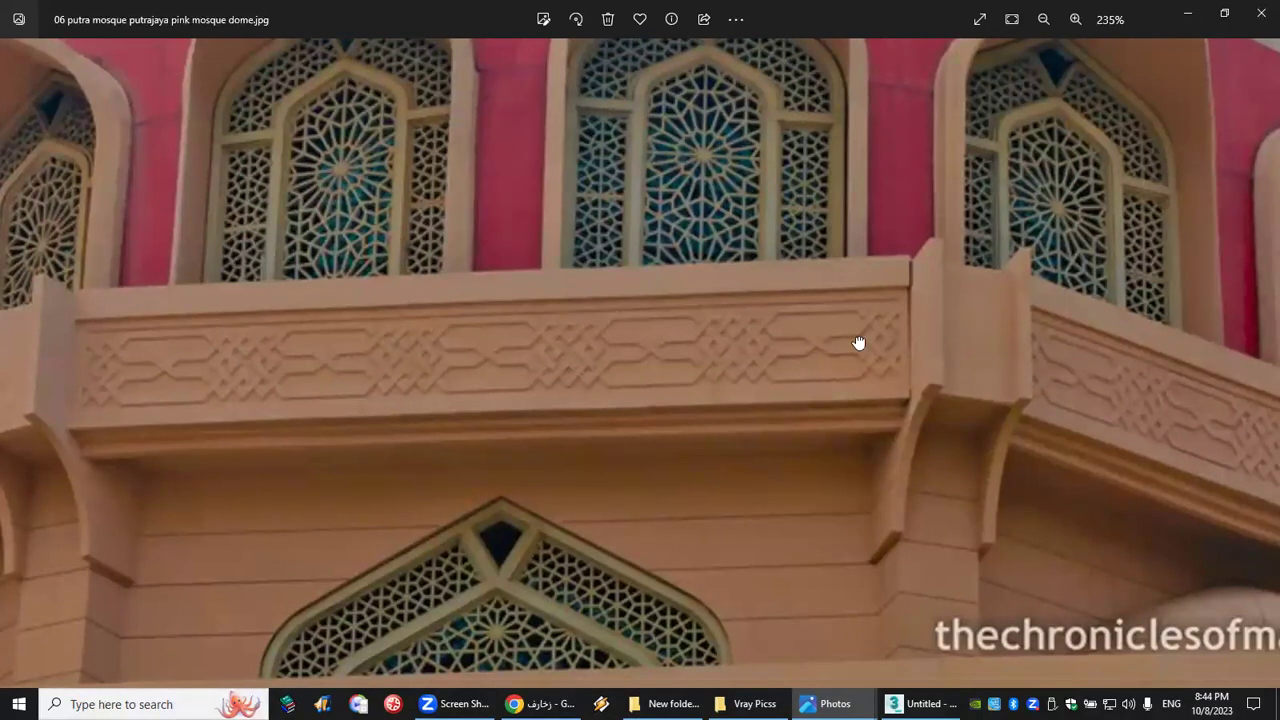
drag(857, 346, 988, 338)
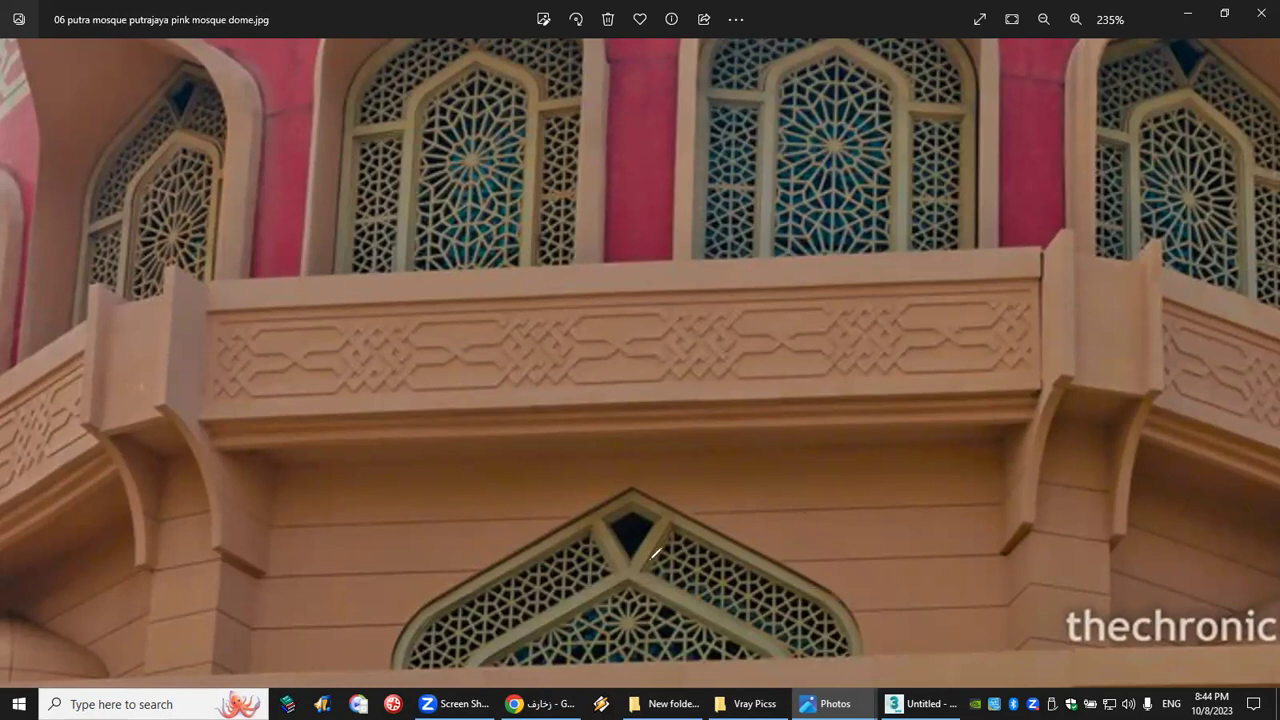
Step: Outline the carved balcony band and a window's lattice rosette on the reference photo, and clear the markings
mouse_move(1026, 365)
mouse_down()
mouse_move(1048, 262)
mouse_move(301, 277)
mouse_move(191, 311)
mouse_move(183, 400)
mouse_move(268, 414)
mouse_up()
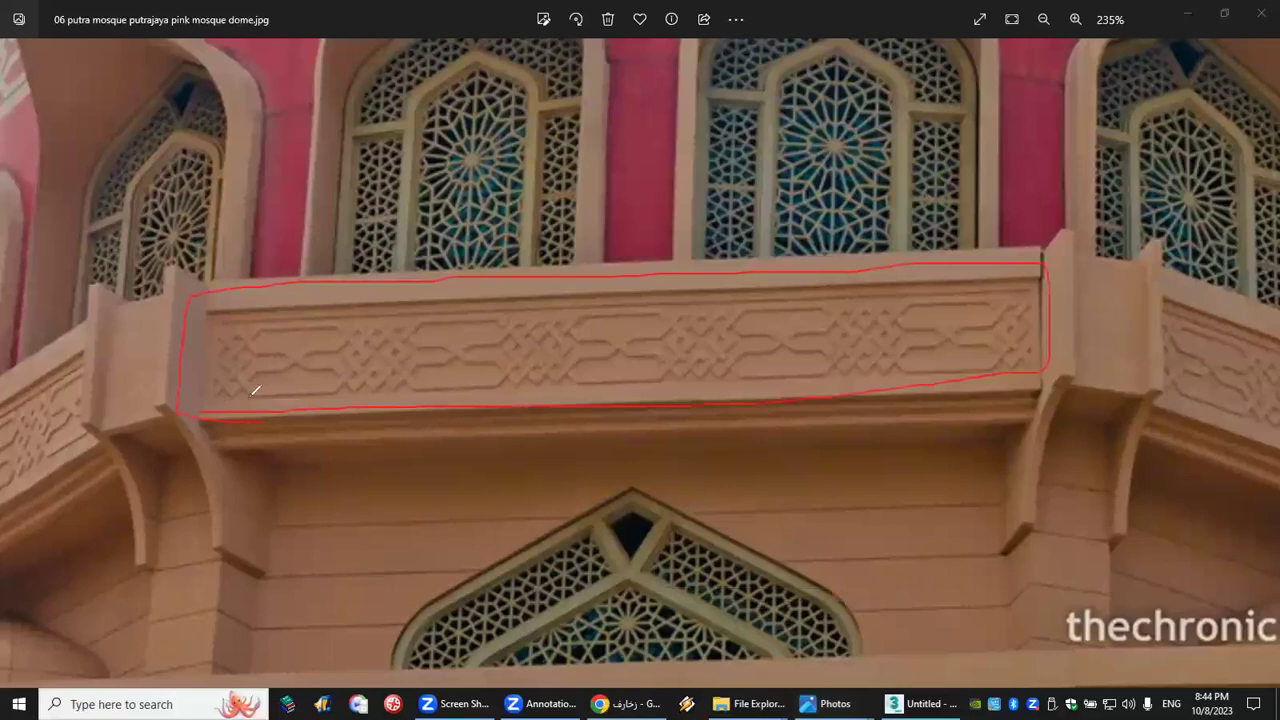
mouse_move(428, 188)
mouse_down()
mouse_move(474, 151)
mouse_move(526, 181)
mouse_move(472, 236)
mouse_move(479, 137)
mouse_move(514, 207)
mouse_move(437, 208)
mouse_up()
mouse_move(196, 318)
mouse_down()
mouse_move(1041, 298)
mouse_move(1045, 361)
mouse_move(868, 380)
mouse_up()
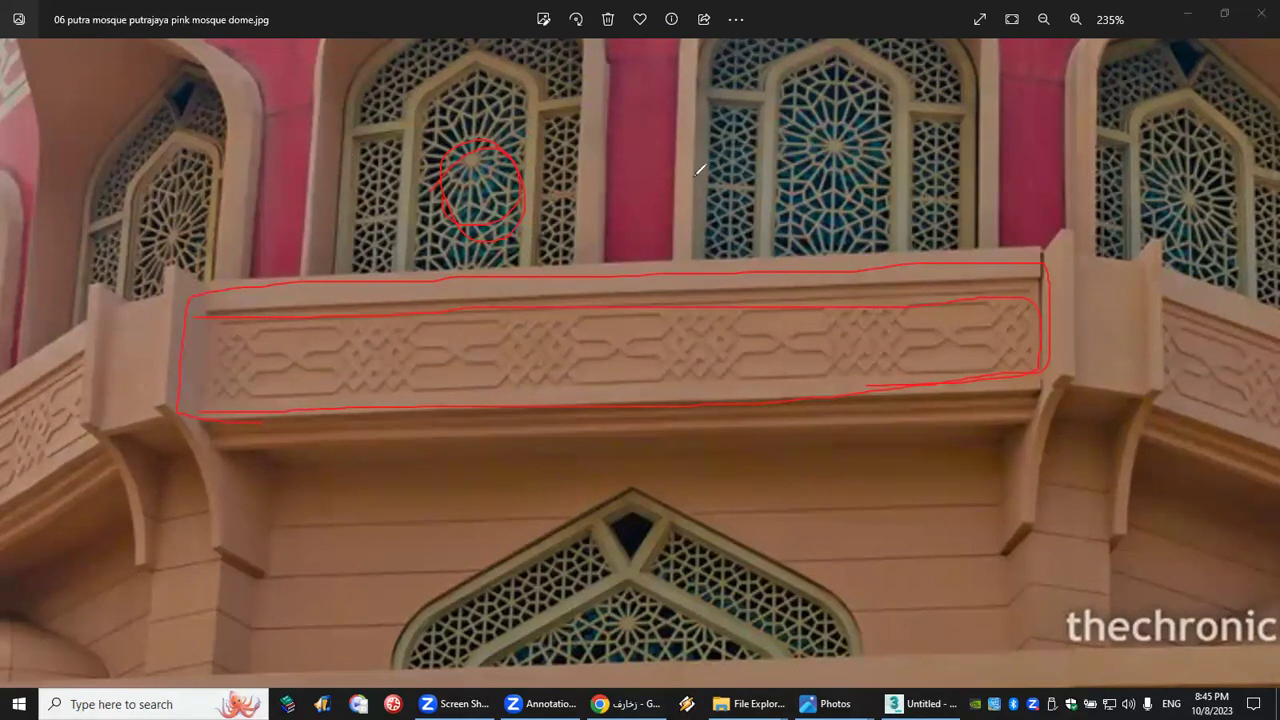
key(Escape)
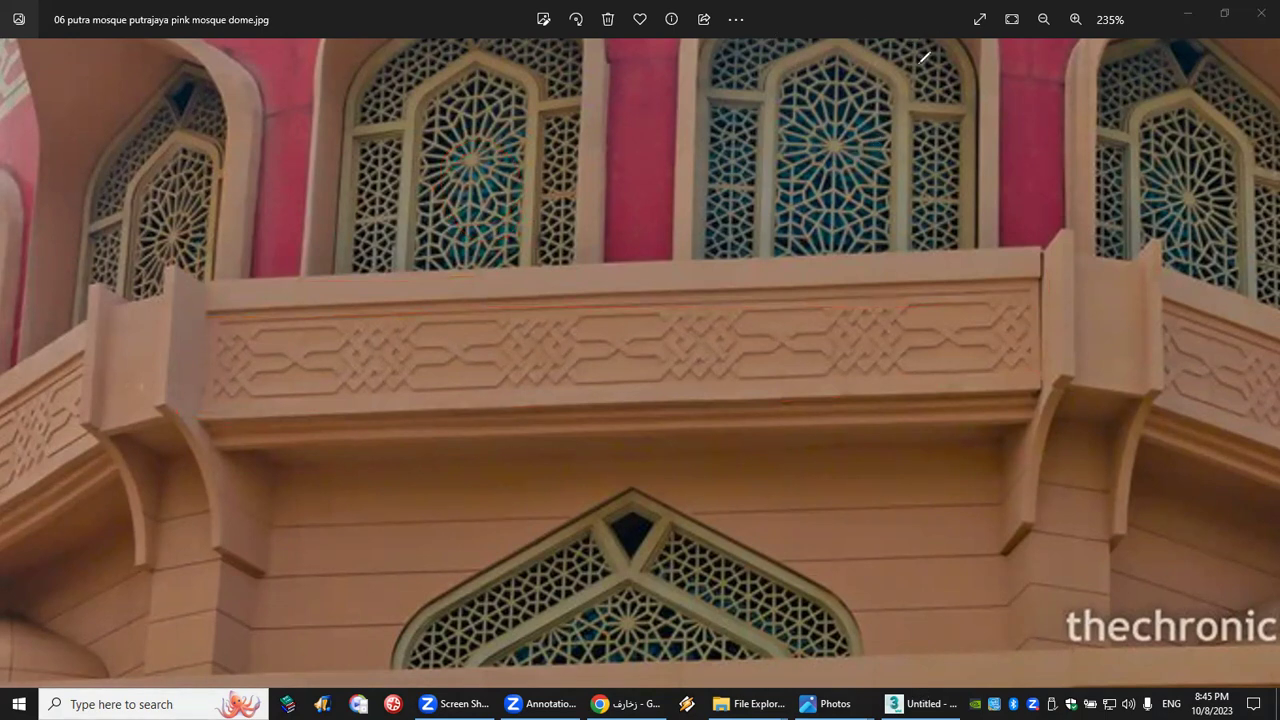
key(Escape)
Step: Switch to 3ds Max and open the recent scene studio 01_2012.max without saving the current one, dismissing the Scene Converter
click(920, 704)
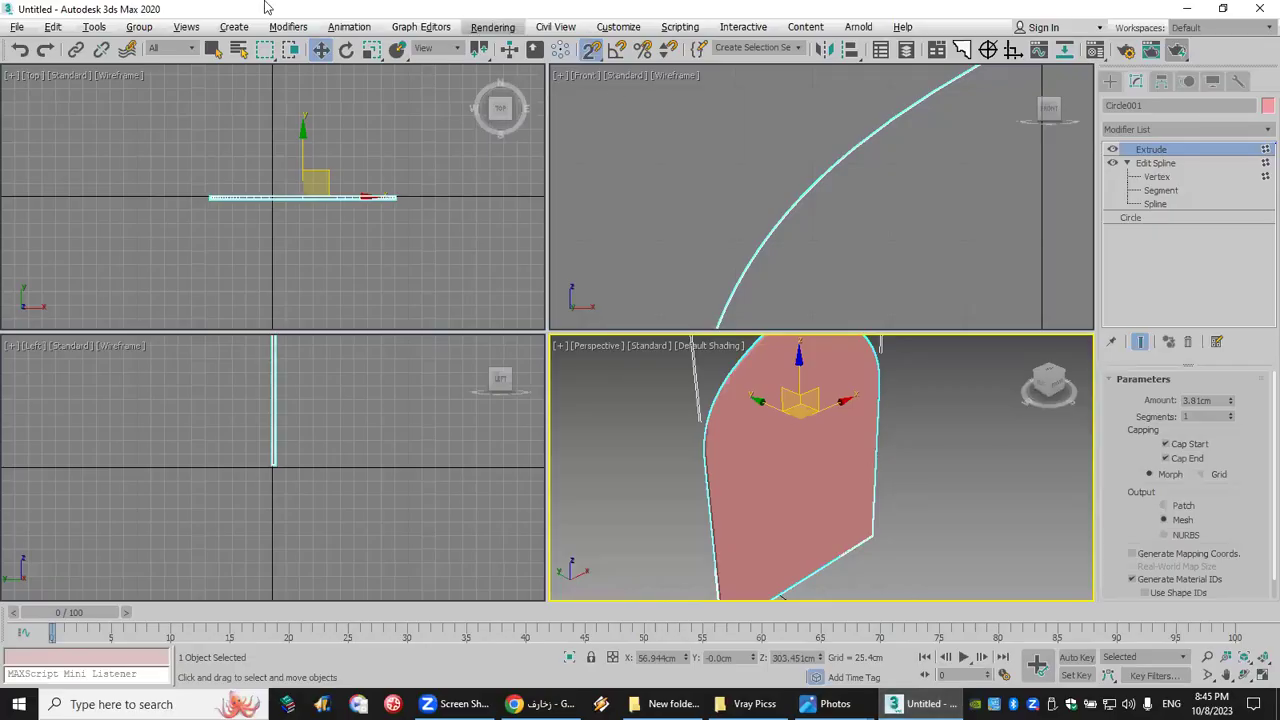
click(17, 27)
mouse_move(55, 115)
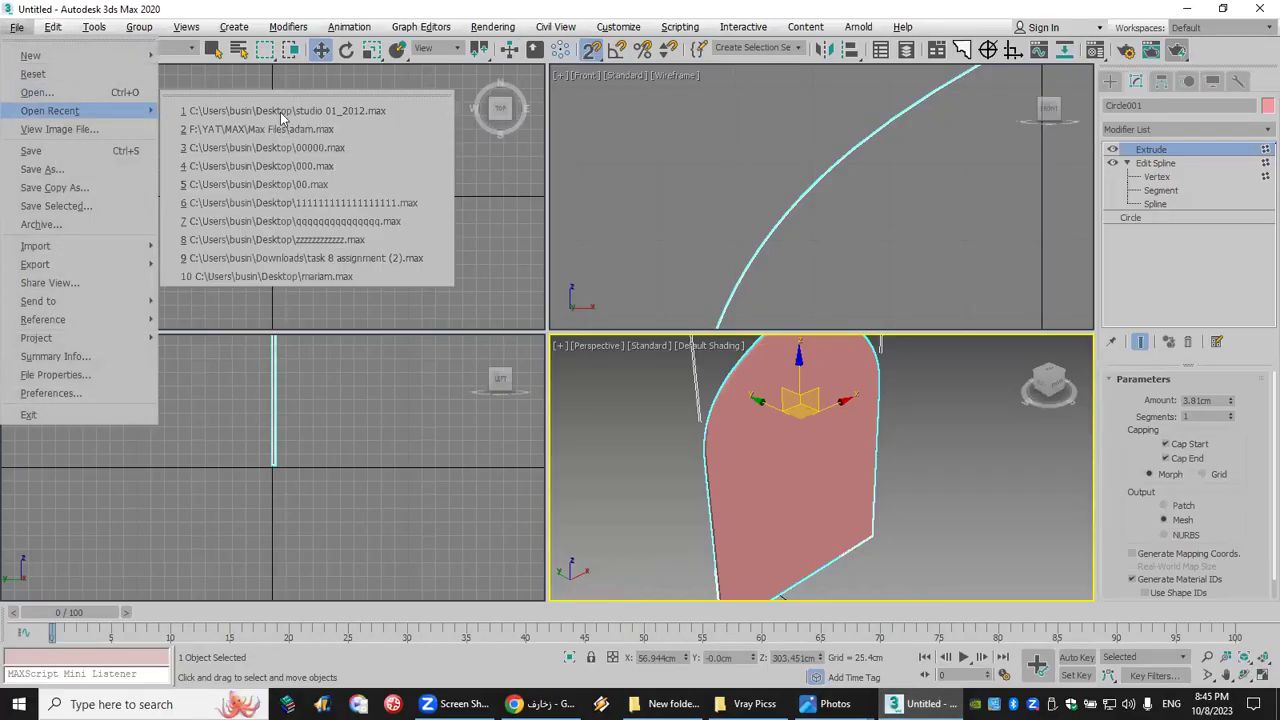
click(300, 110)
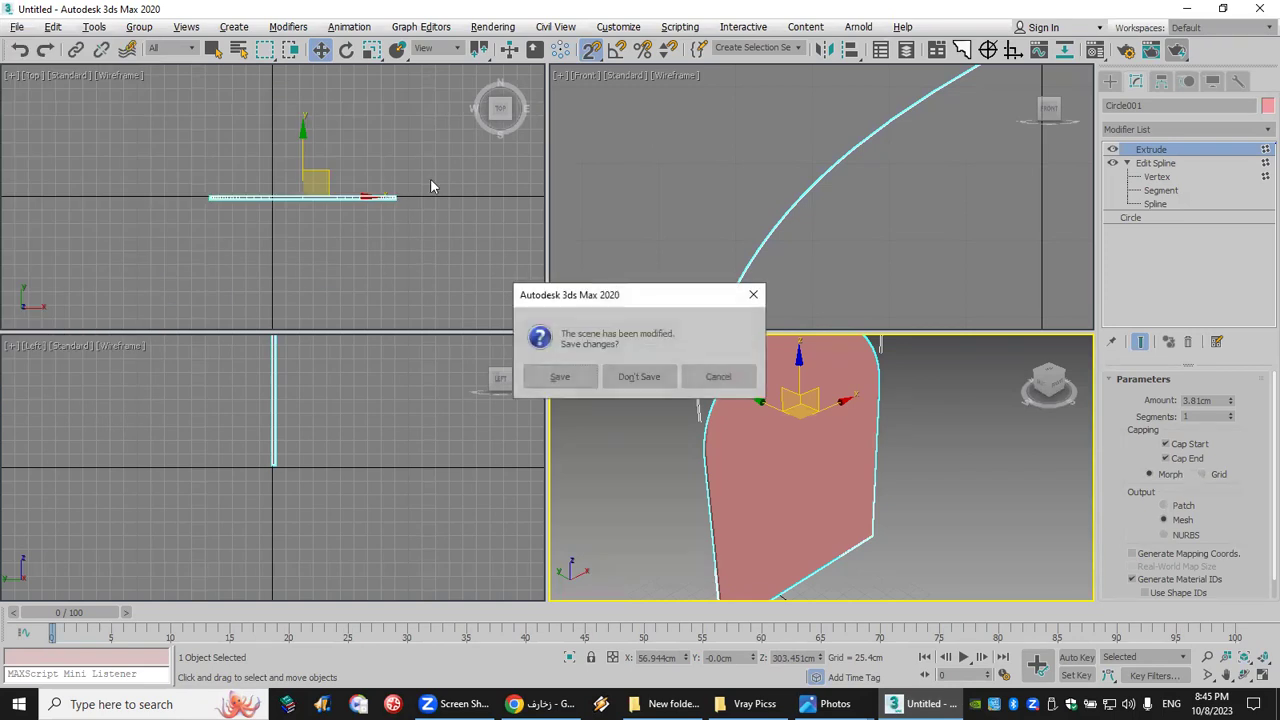
click(648, 382)
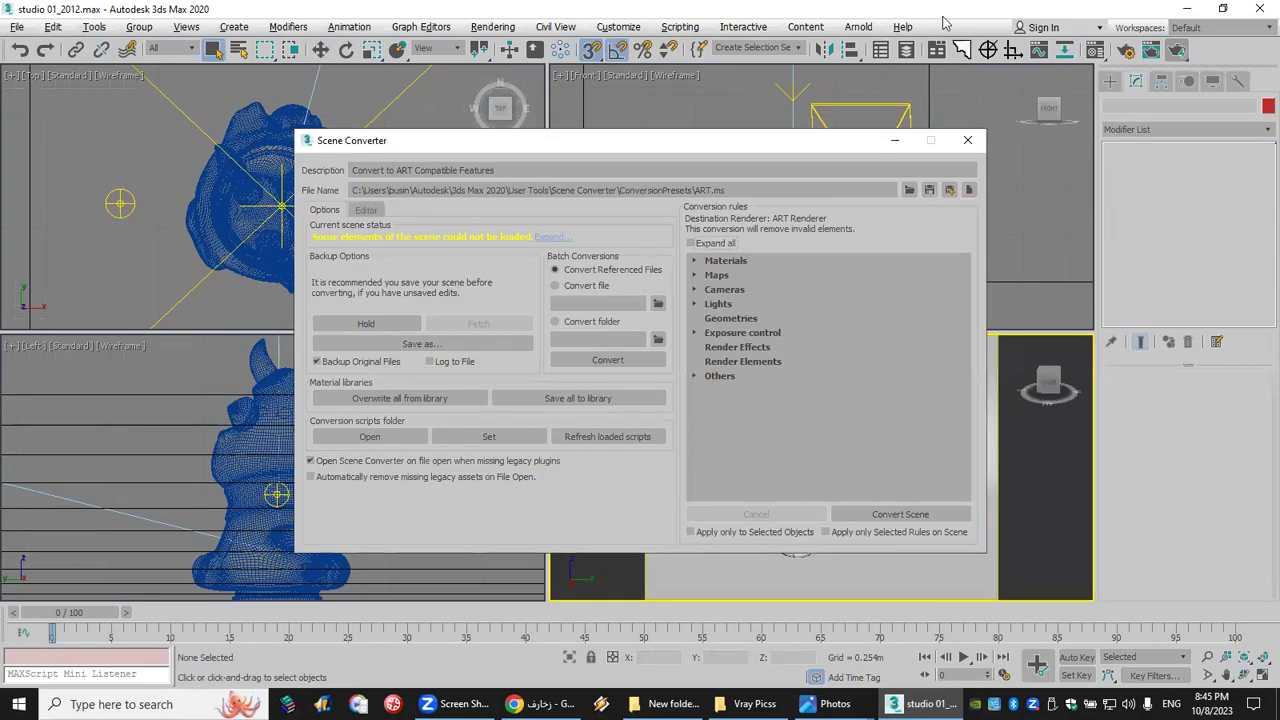
click(968, 140)
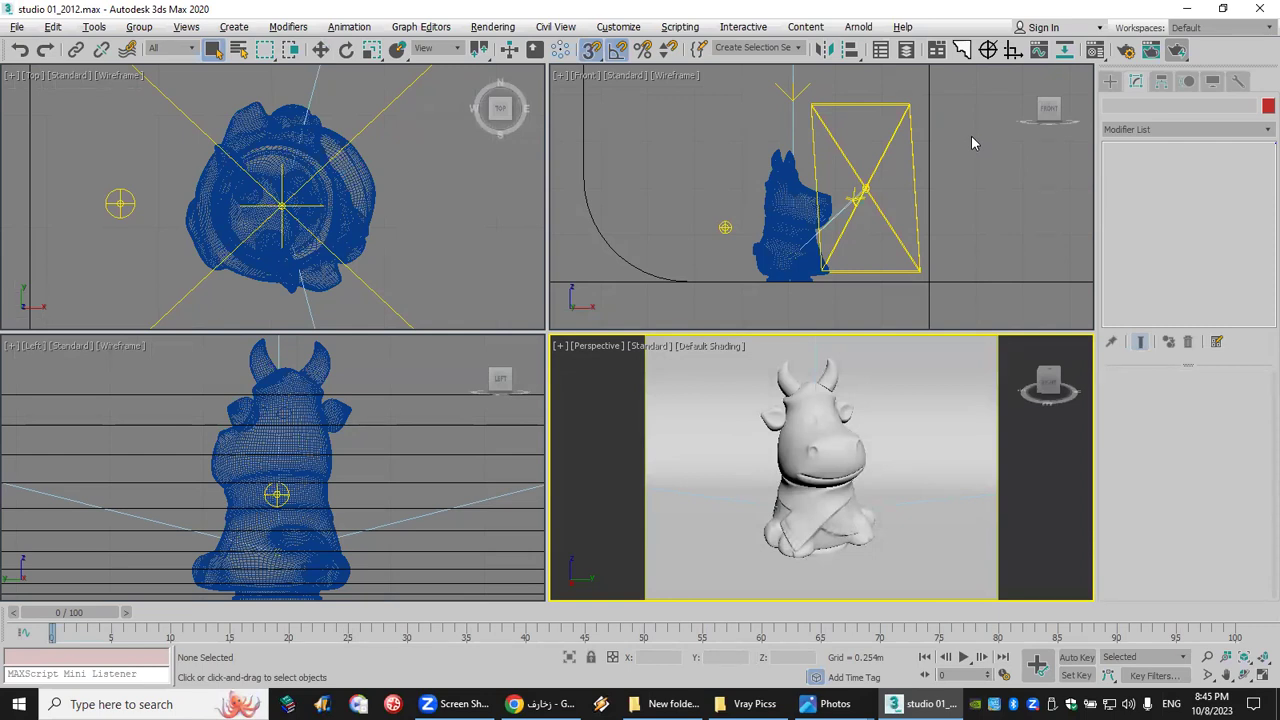
Step: Select the cow figurine and set the diffuse colour of the sixth sample material in the Material Editor to white
click(821, 457)
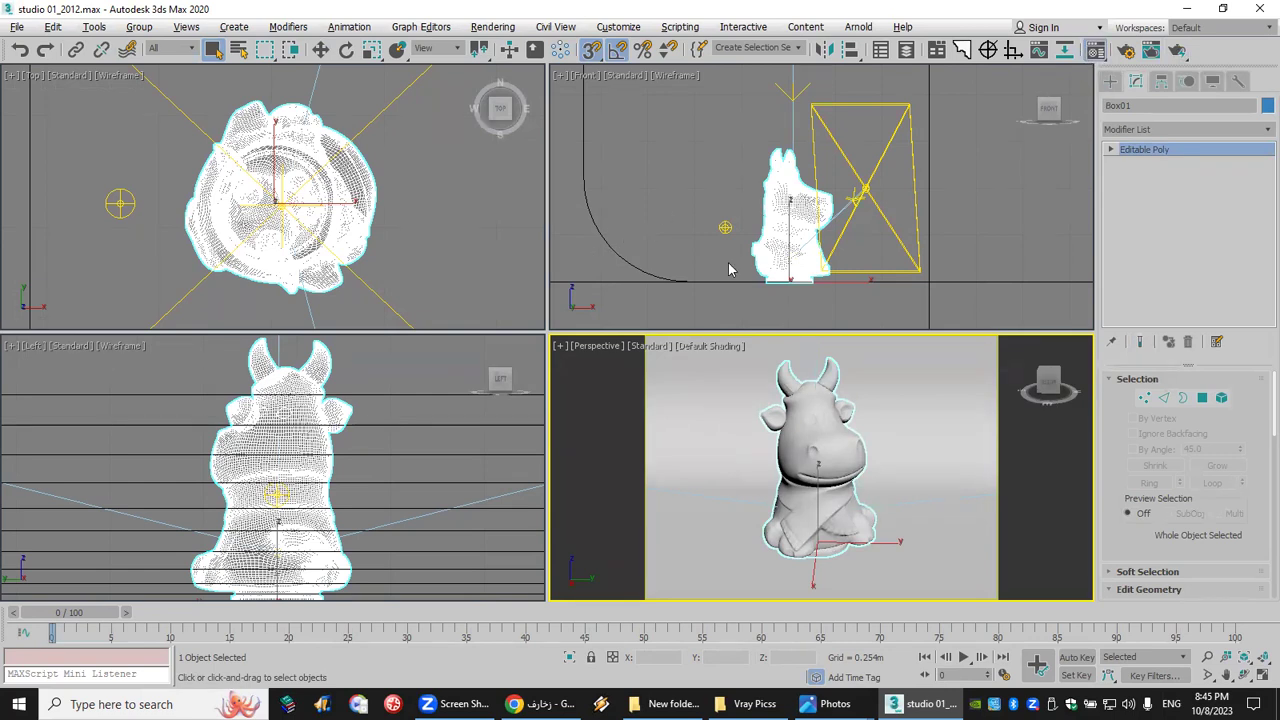
key(m)
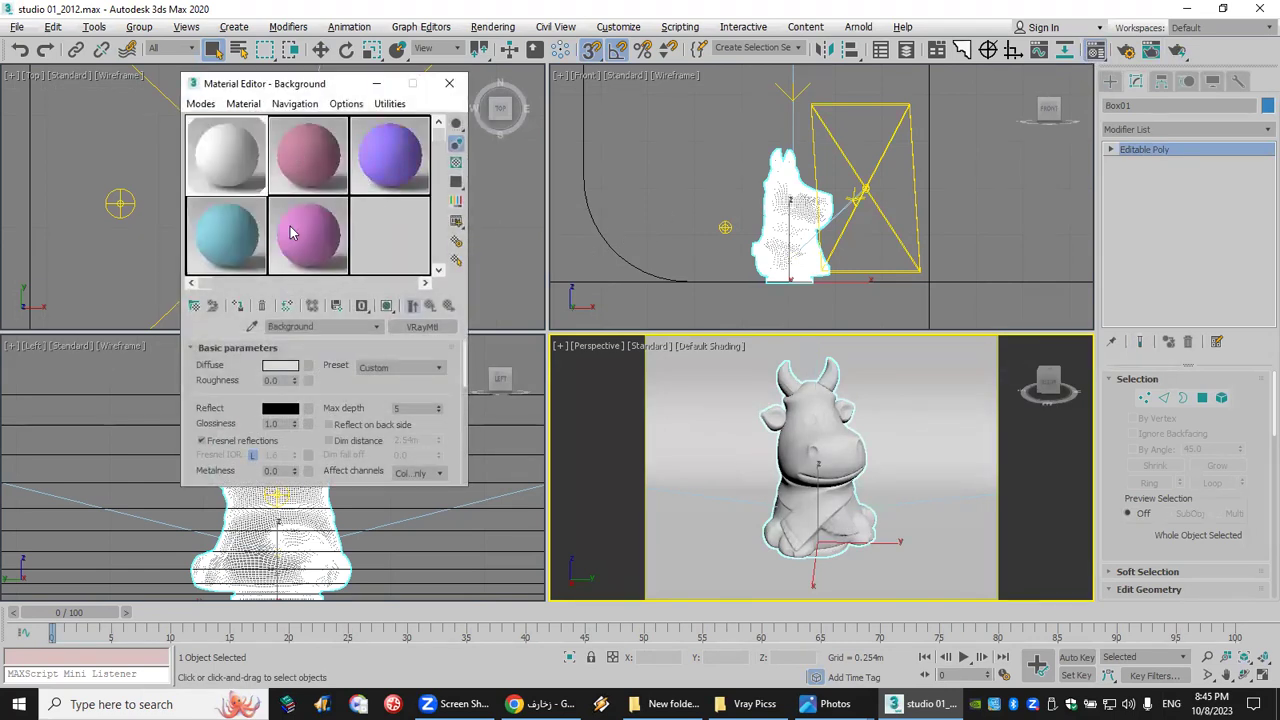
click(393, 246)
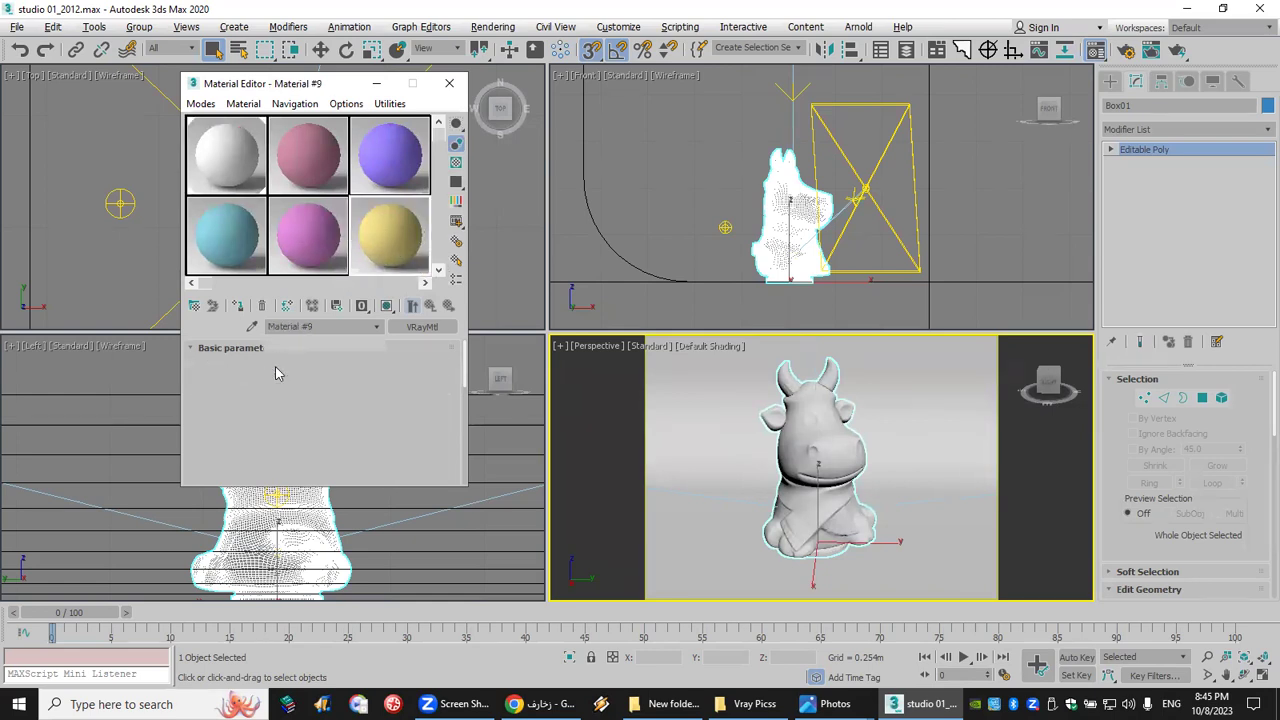
click(279, 369)
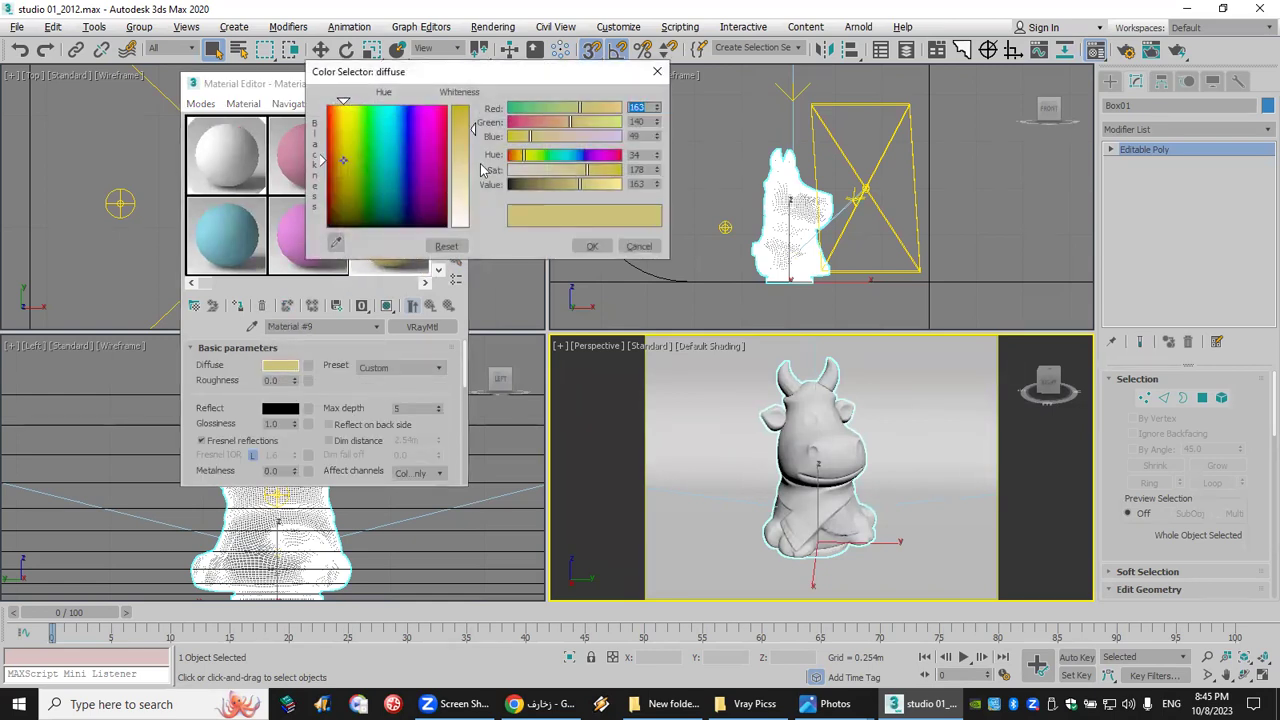
drag(474, 132, 476, 232)
click(592, 246)
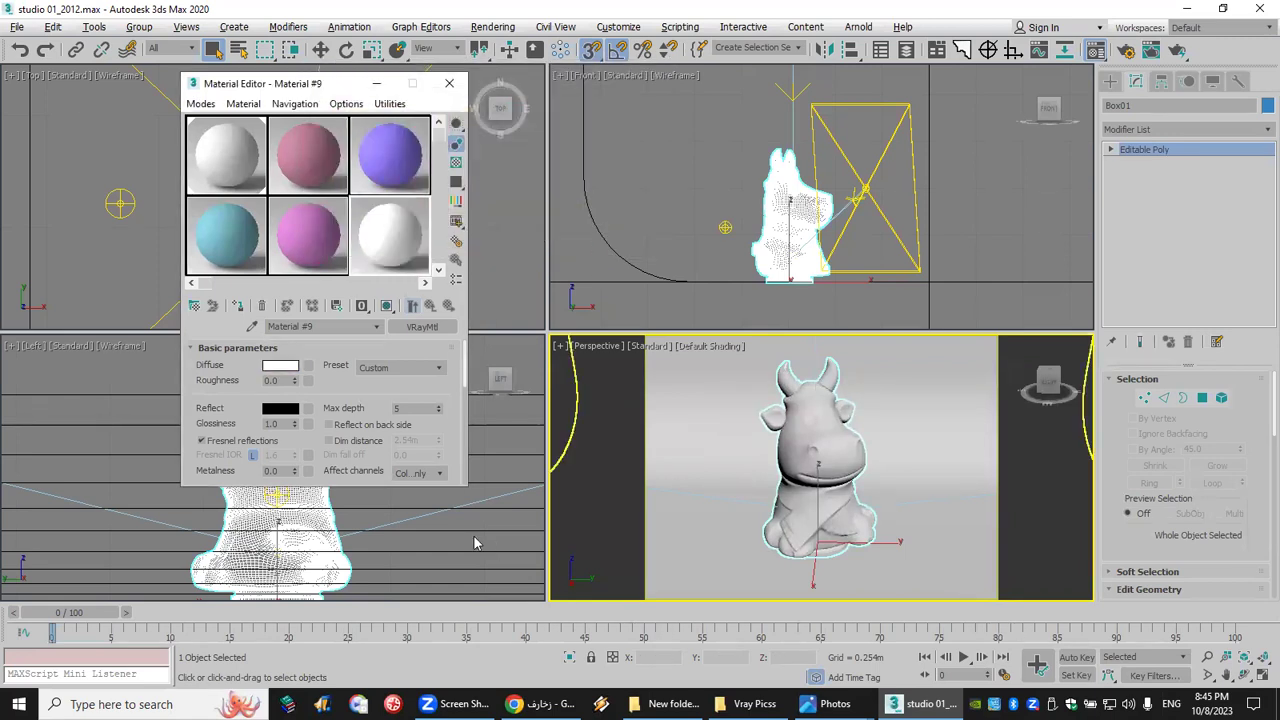
Step: Load the Islamic ornament image زخارف-اسلاميه-2-2.jpg as a Bitmap in the white material's Bump map and enlarge its sample preview
scroll(358, 450, down, 10)
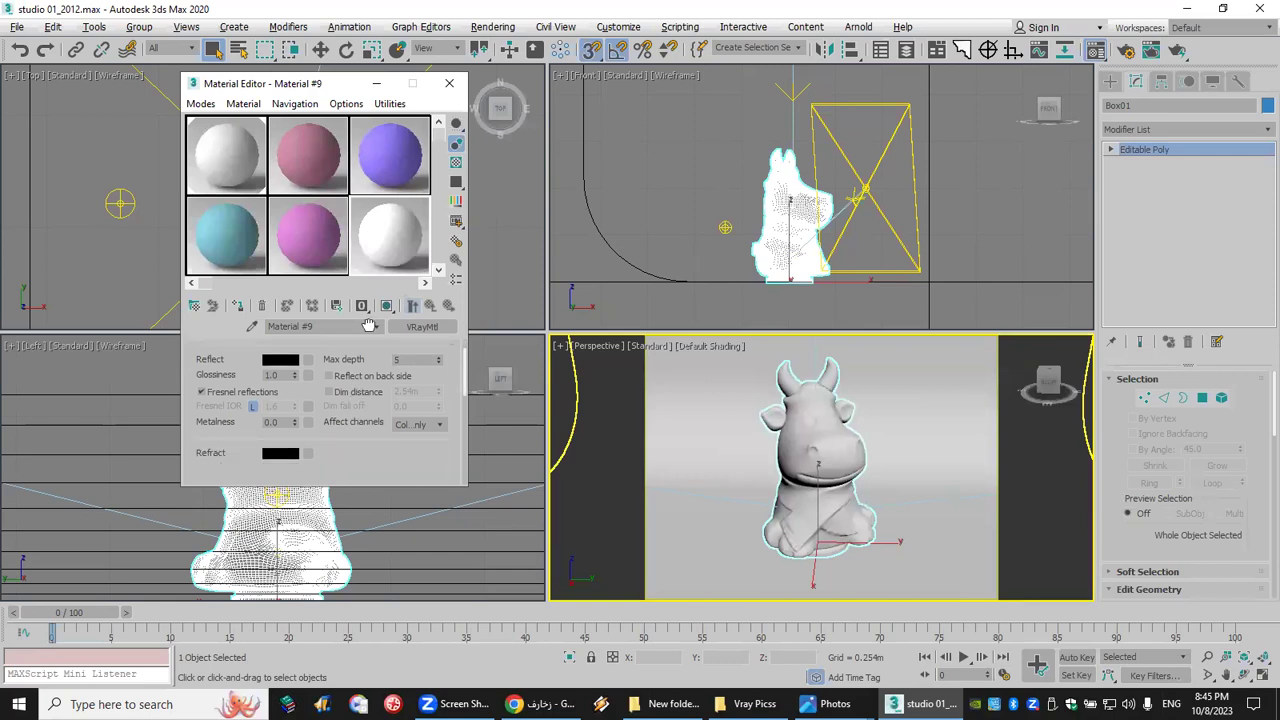
scroll(285, 465, down, 1)
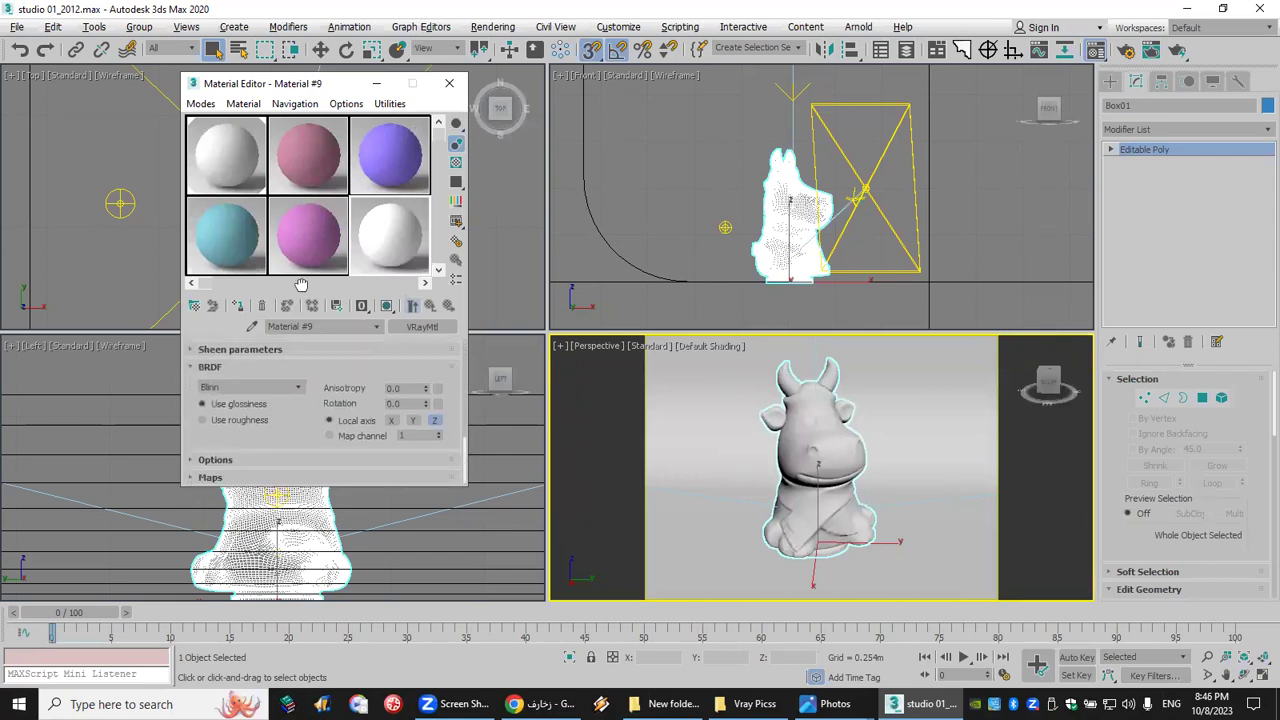
scroll(256, 478, down, 5)
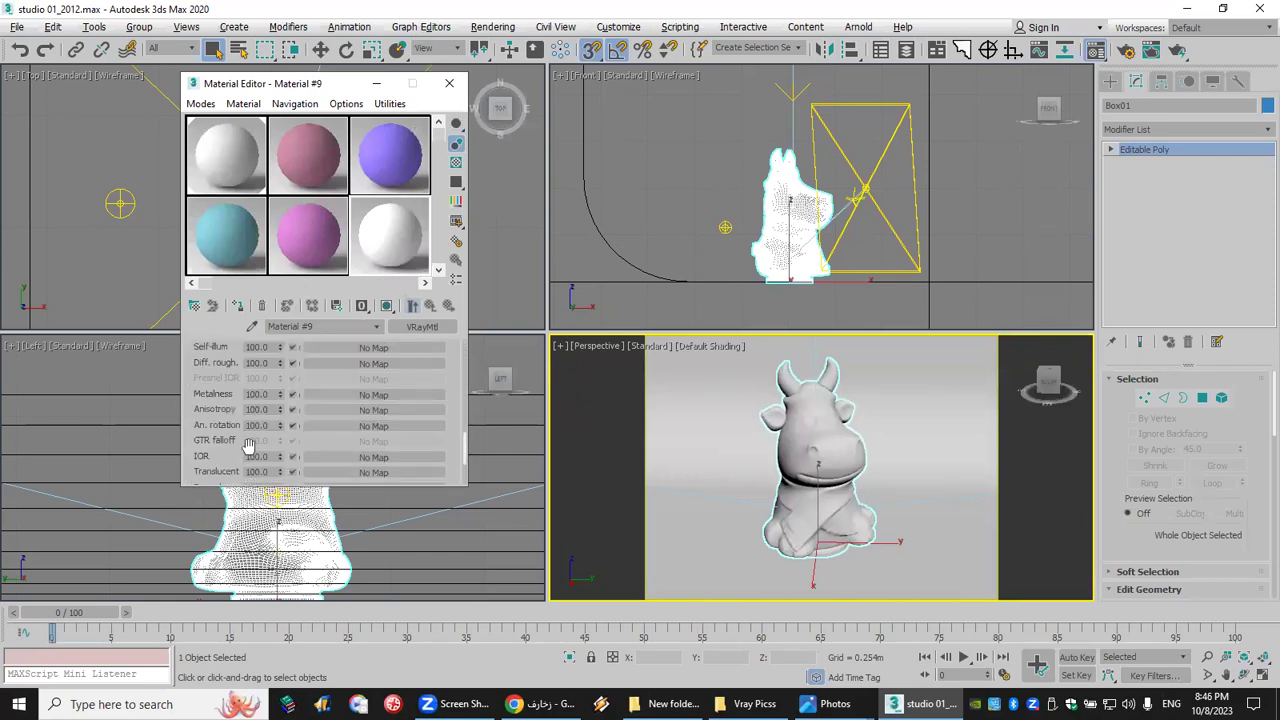
scroll(245, 440, up, 3)
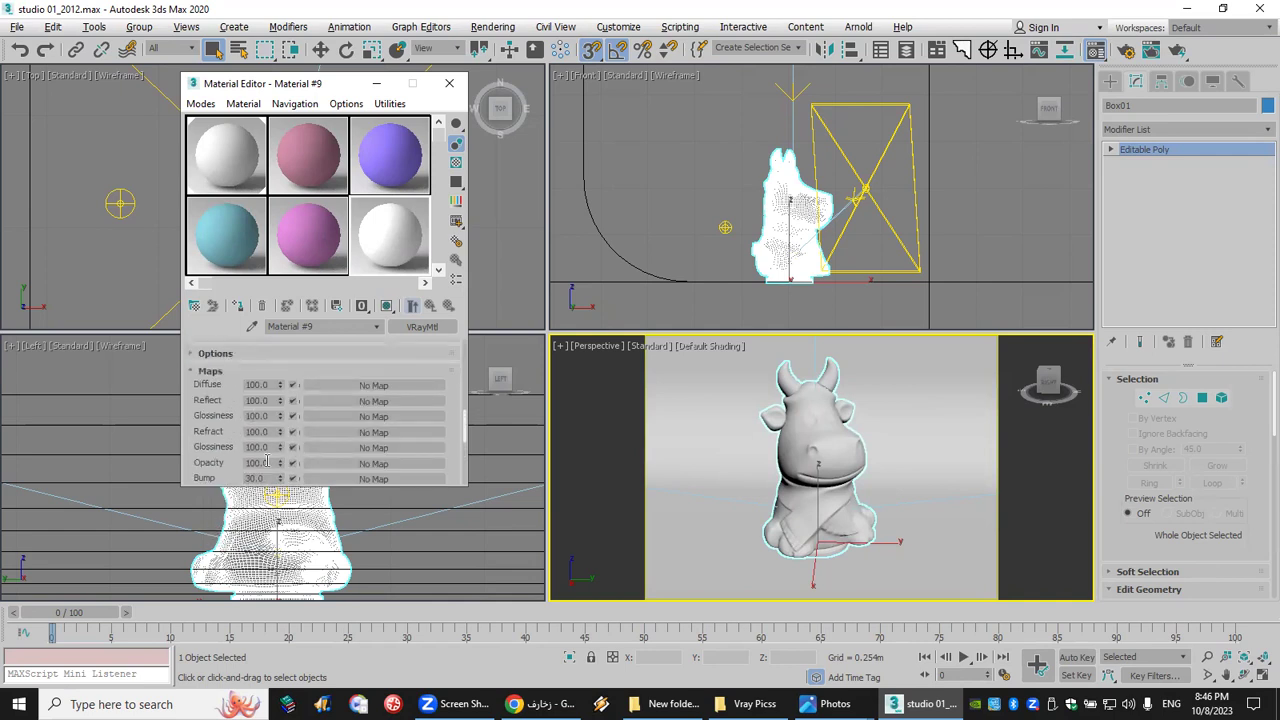
click(373, 478)
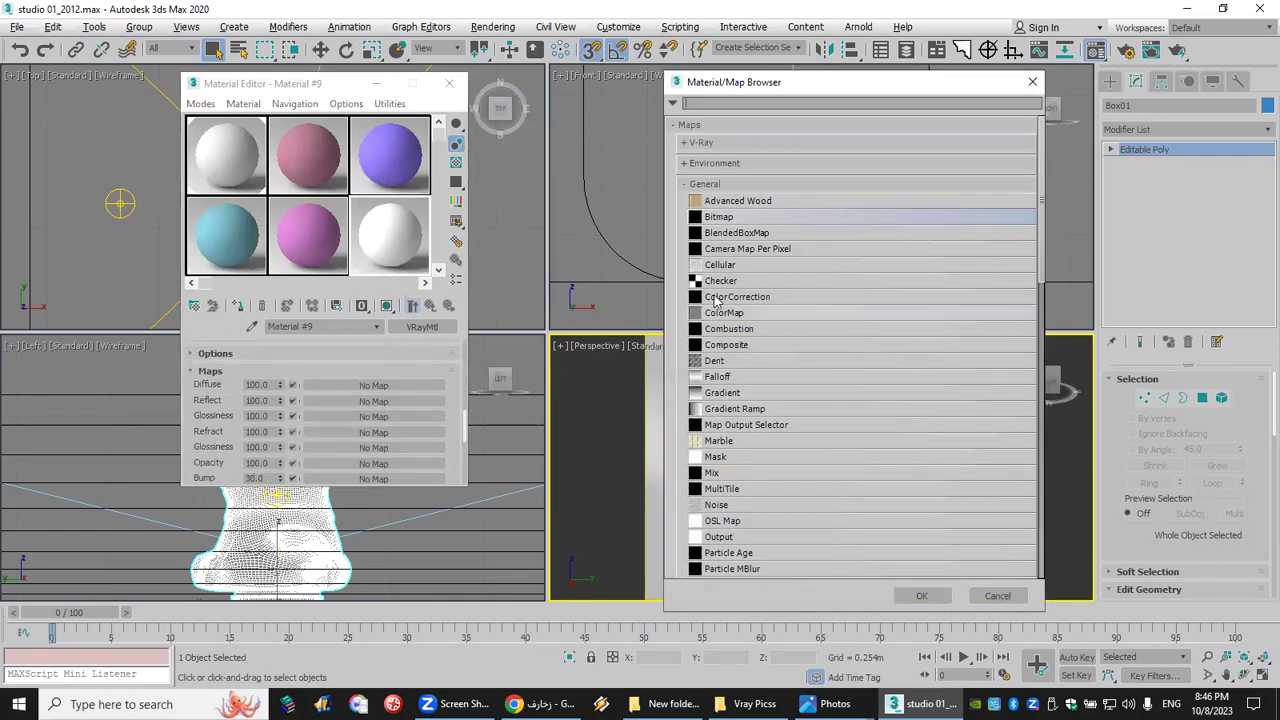
double_click(719, 214)
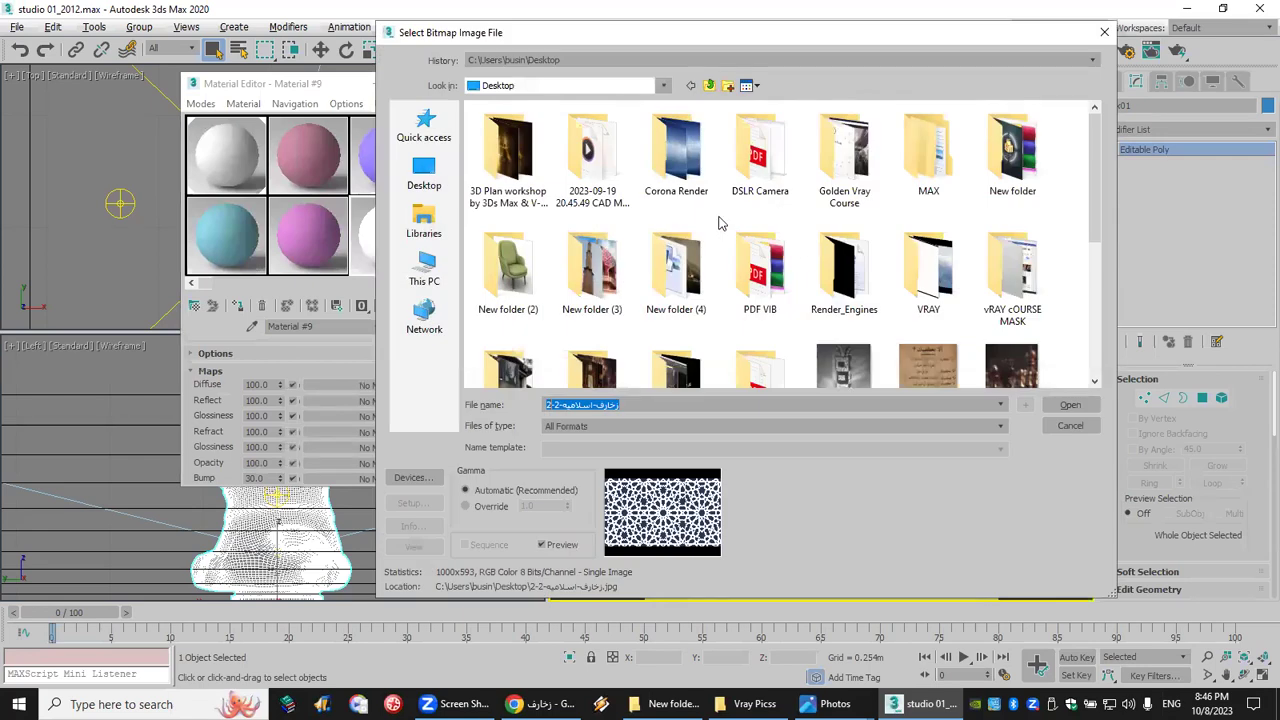
click(1066, 406)
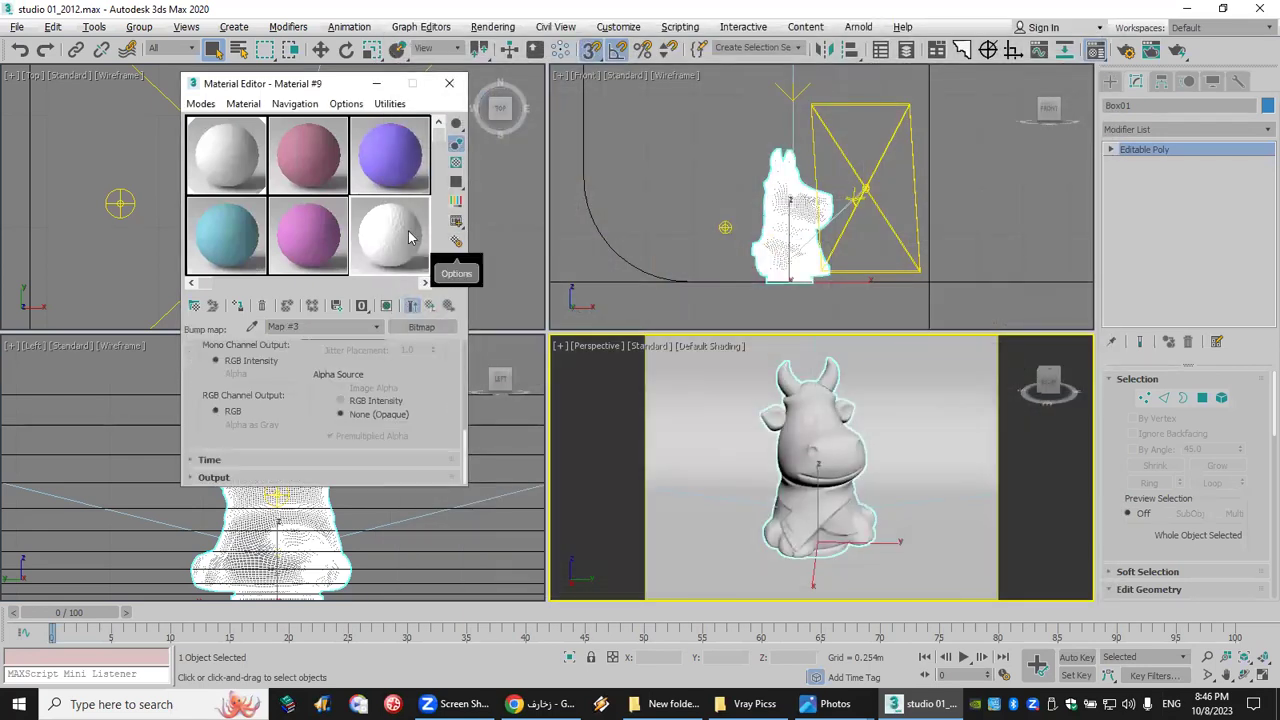
double_click(397, 236)
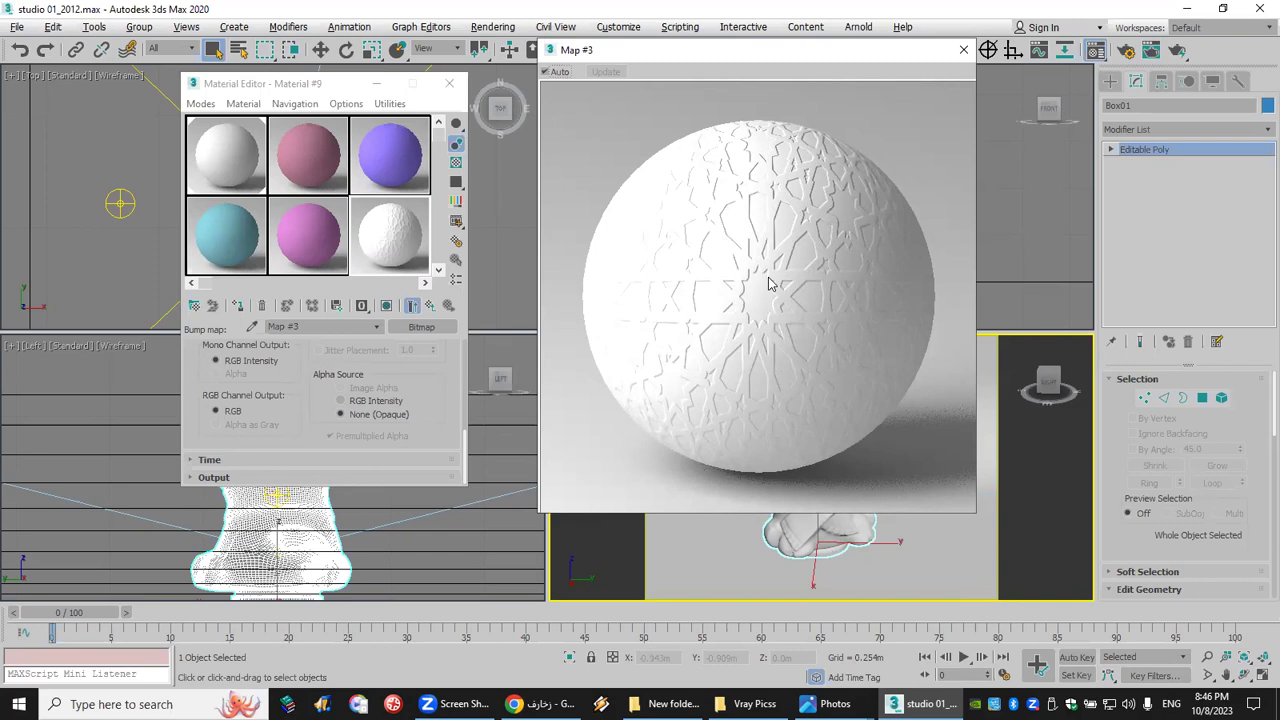
Step: Return to the parent material, set its Bump amount to -30 to invert the relief, and close the enlarged preview
drag(463, 375, 462, 586)
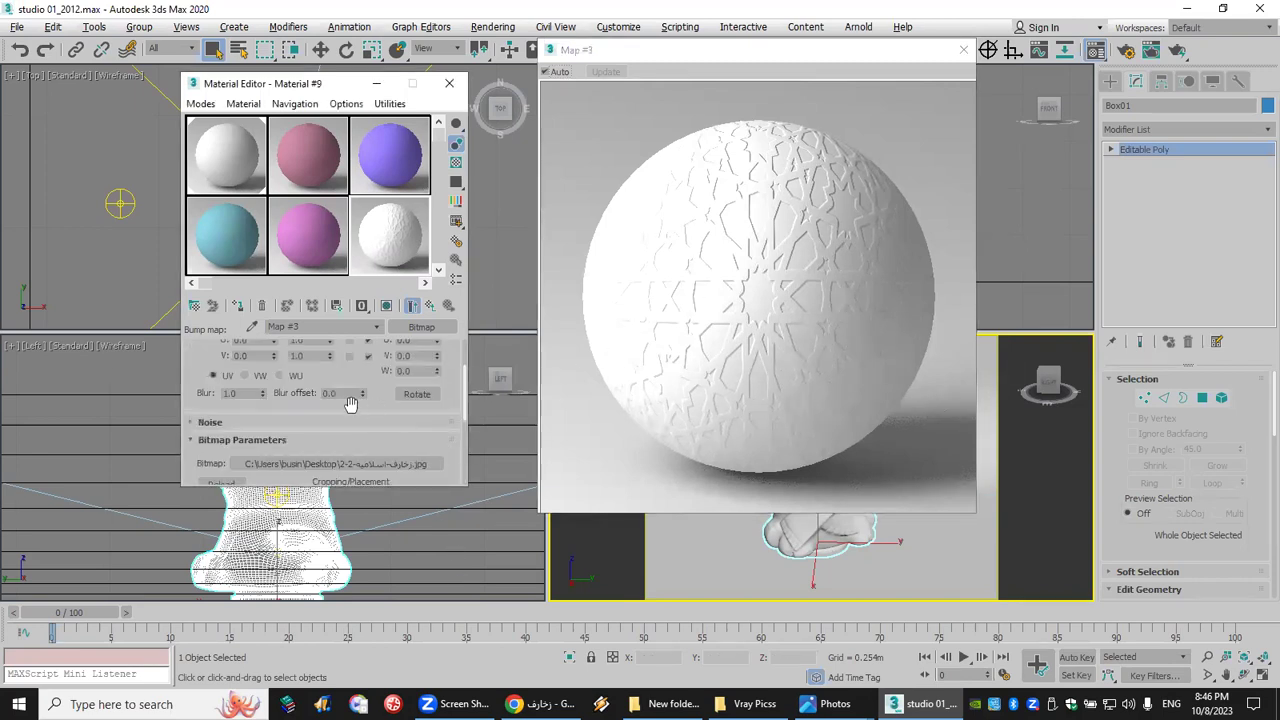
click(430, 307)
scroll(325, 459, down, 10)
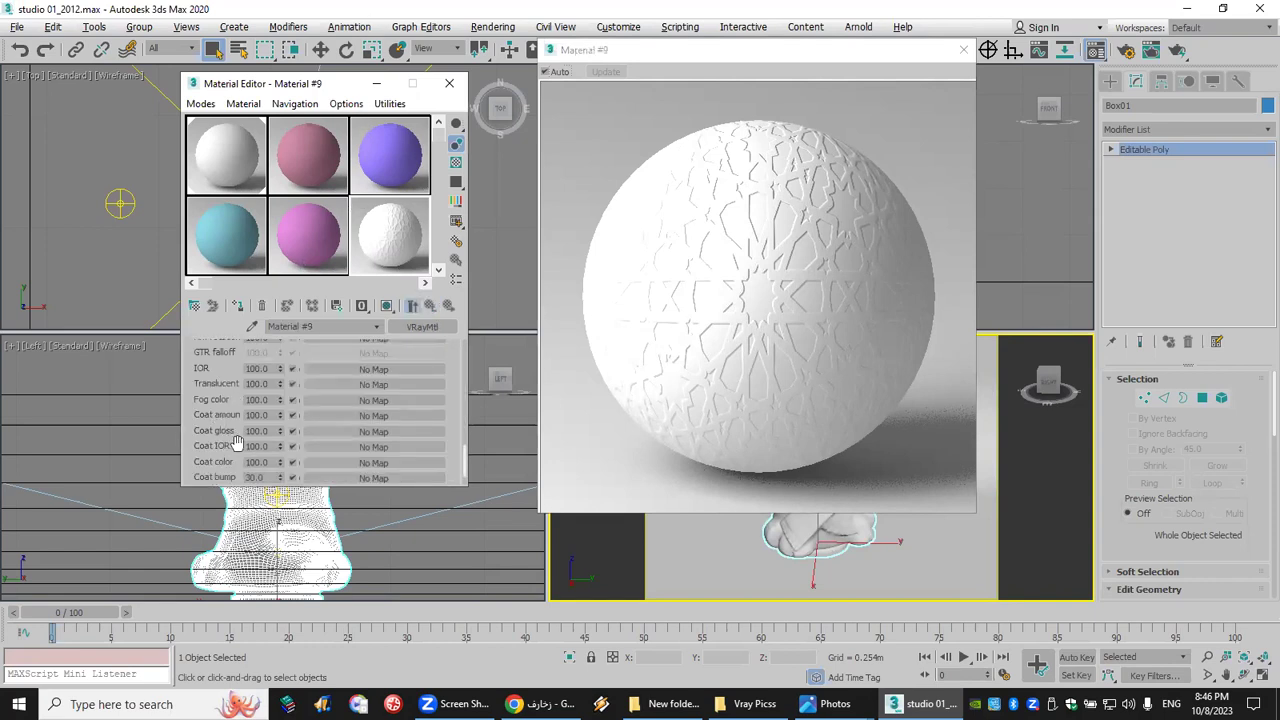
scroll(237, 365, down, 2)
scroll(237, 365, up, 5)
scroll(222, 372, up, 1)
double_click(258, 377)
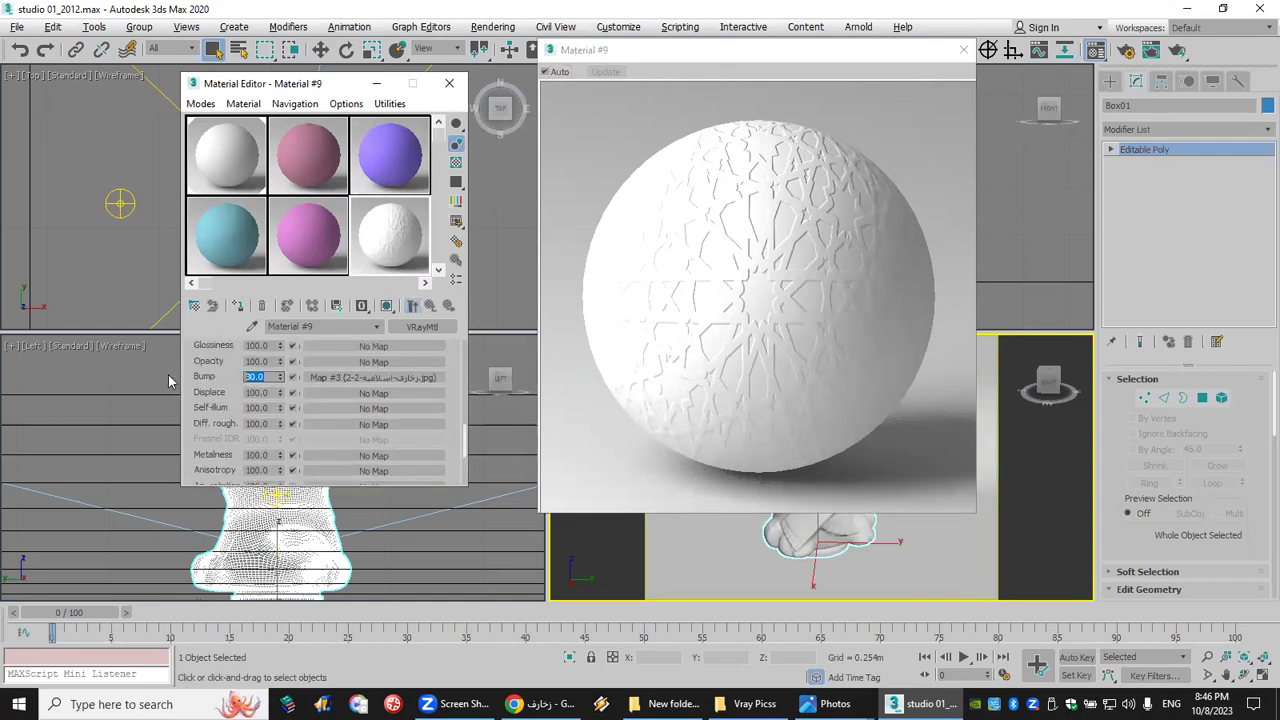
text(-30)
key(Return)
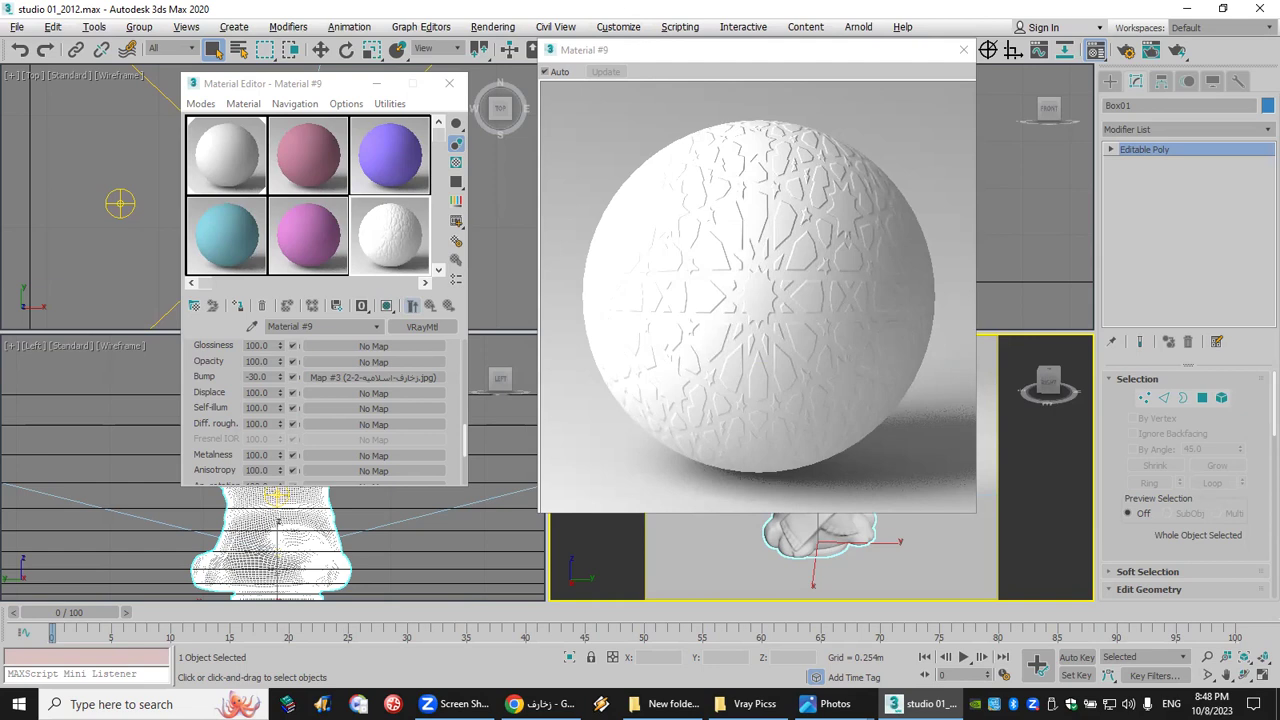
click(965, 51)
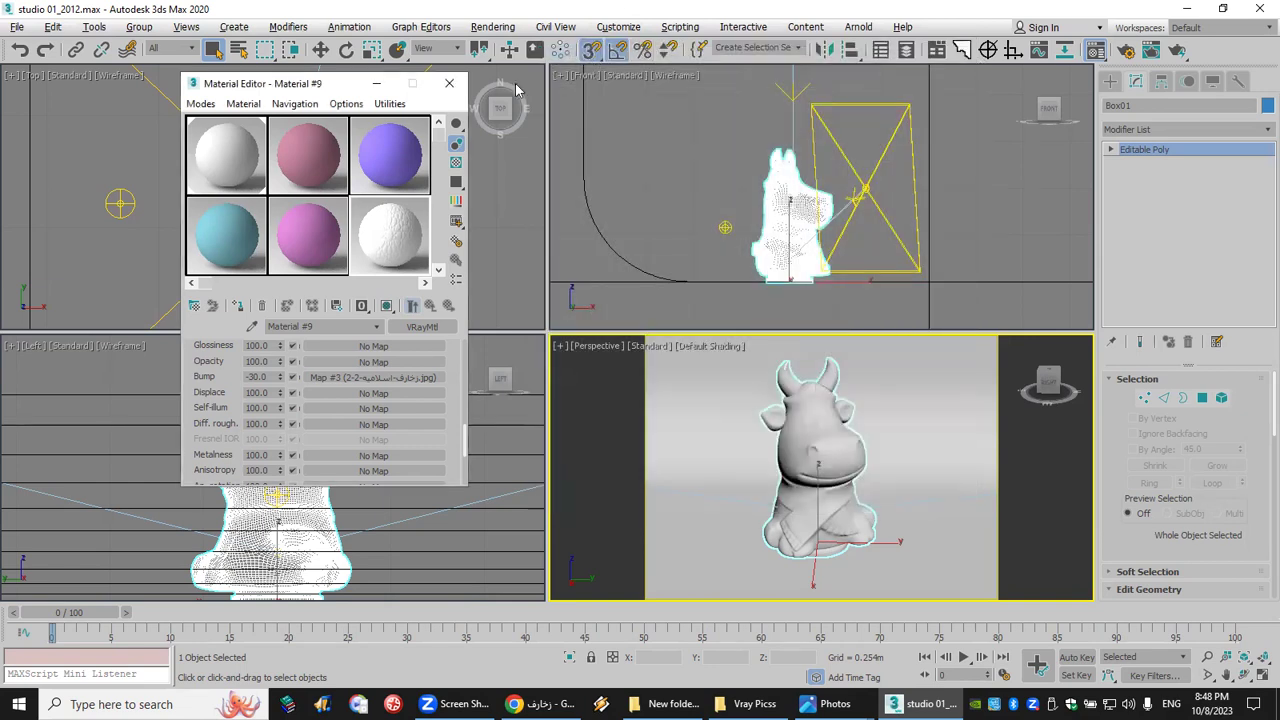
Step: Close the Material Editor and reopen it in Compact mode
click(448, 88)
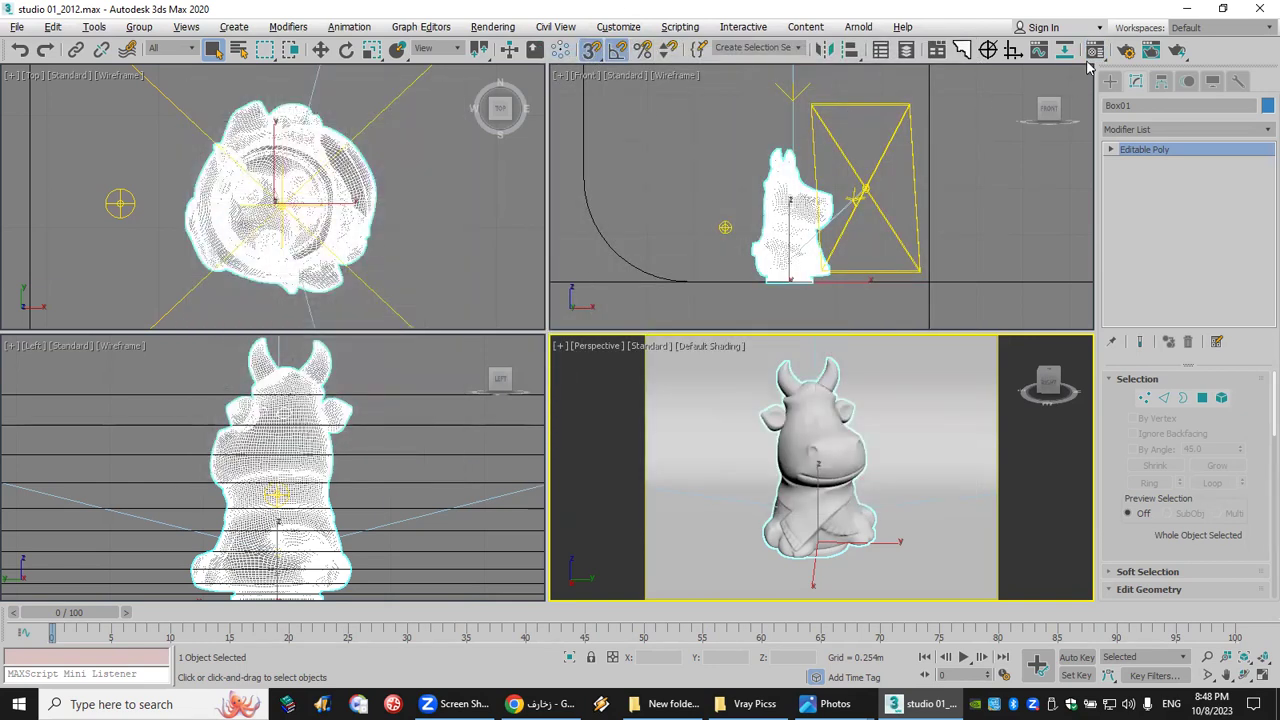
drag(1096, 55, 1097, 83)
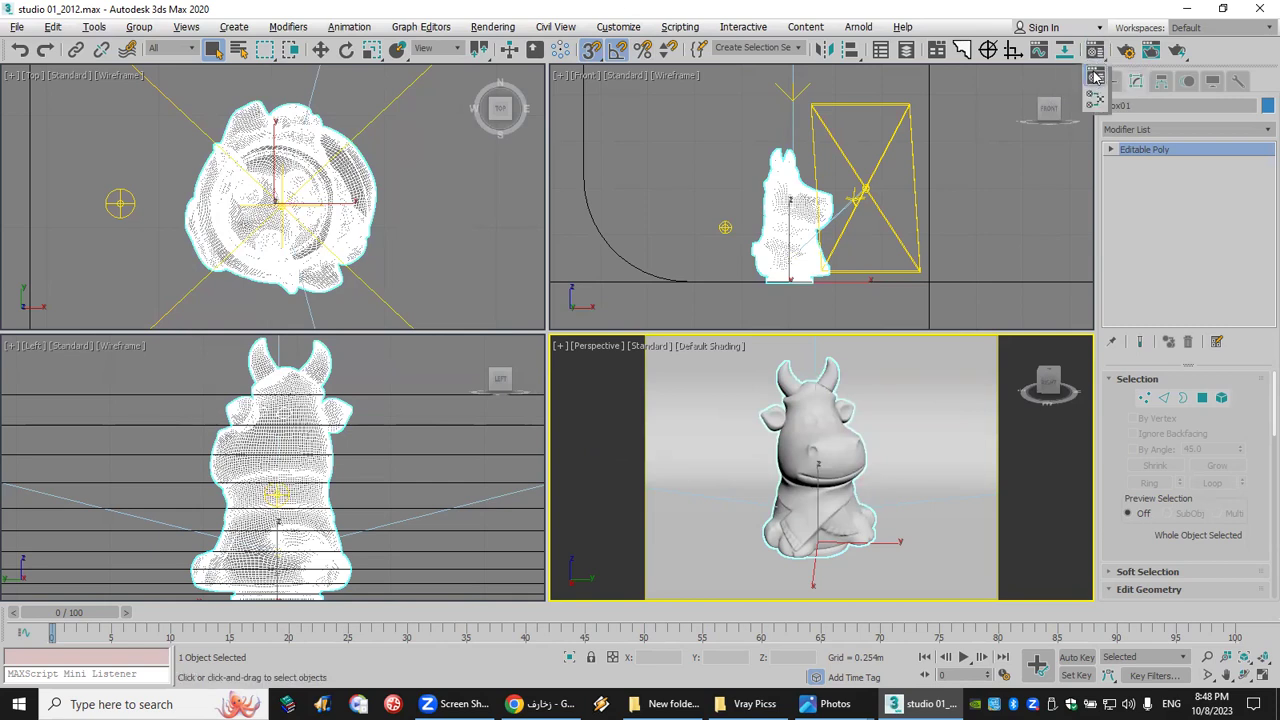
drag(1095, 82, 1095, 82)
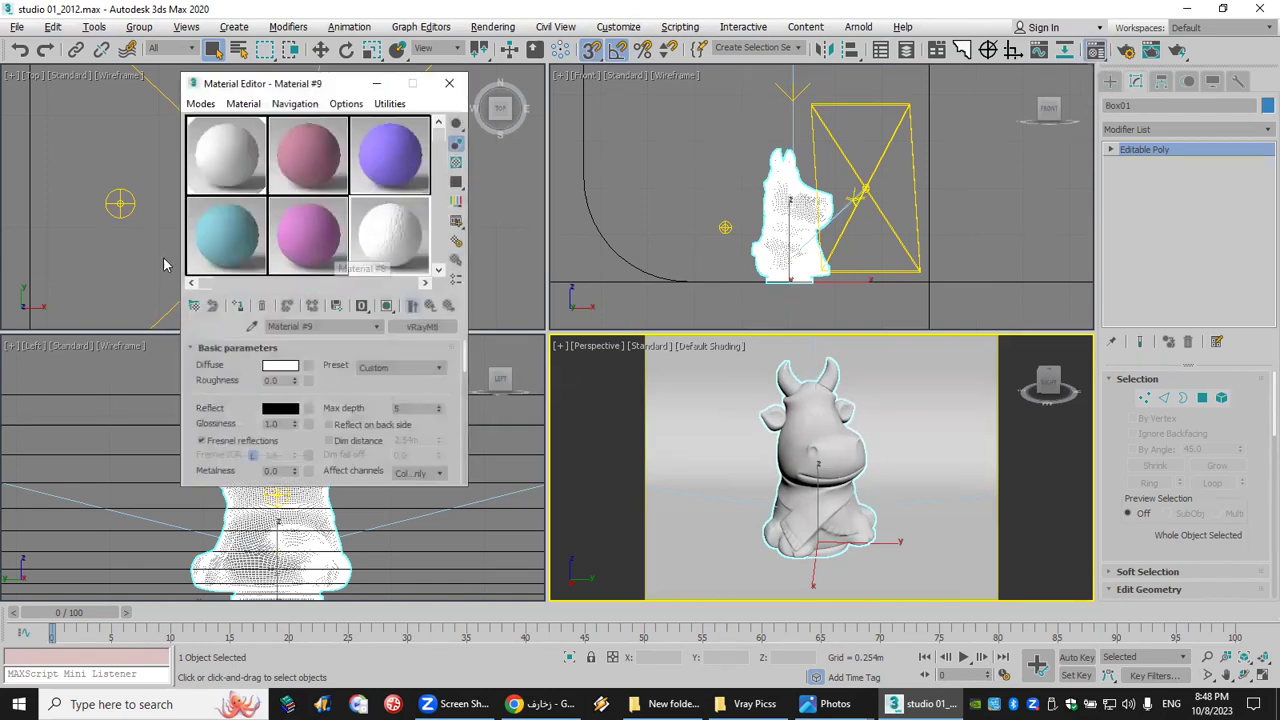
Step: Select the turquoise sample material and assign a Bitmap to its Bump map, leaving the image file selection open
click(228, 248)
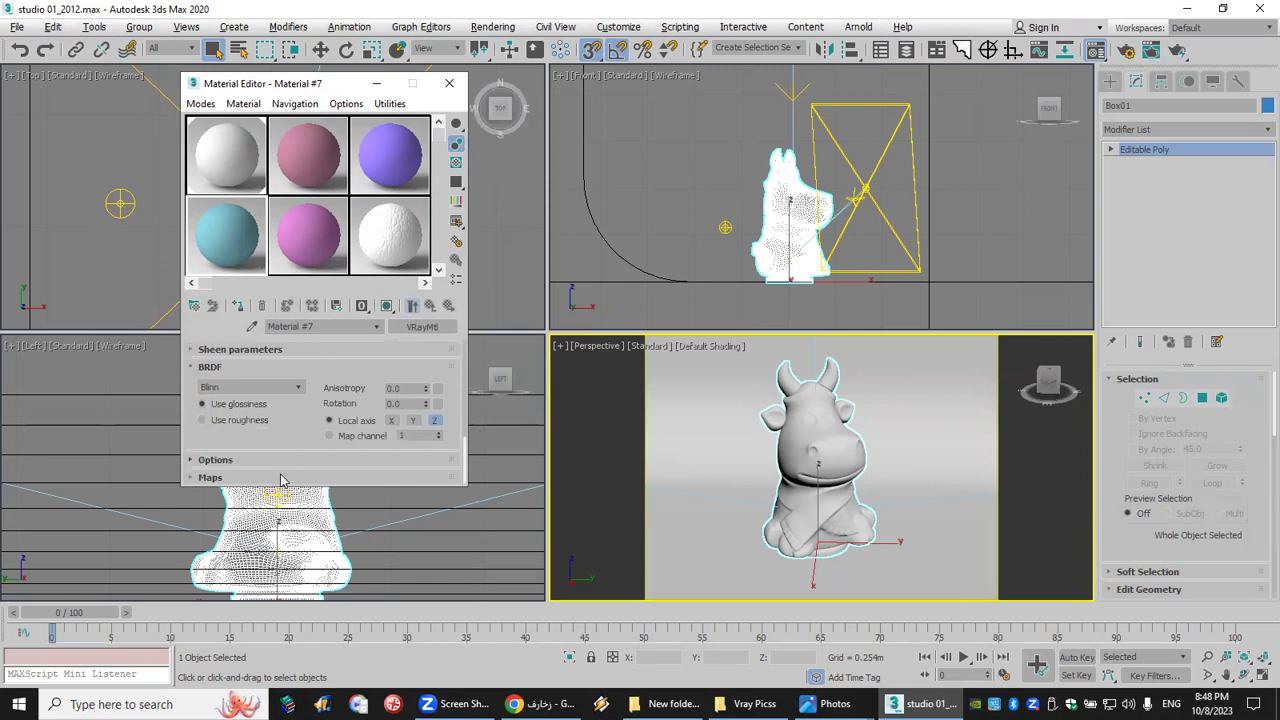
click(209, 477)
scroll(236, 470, down, 3)
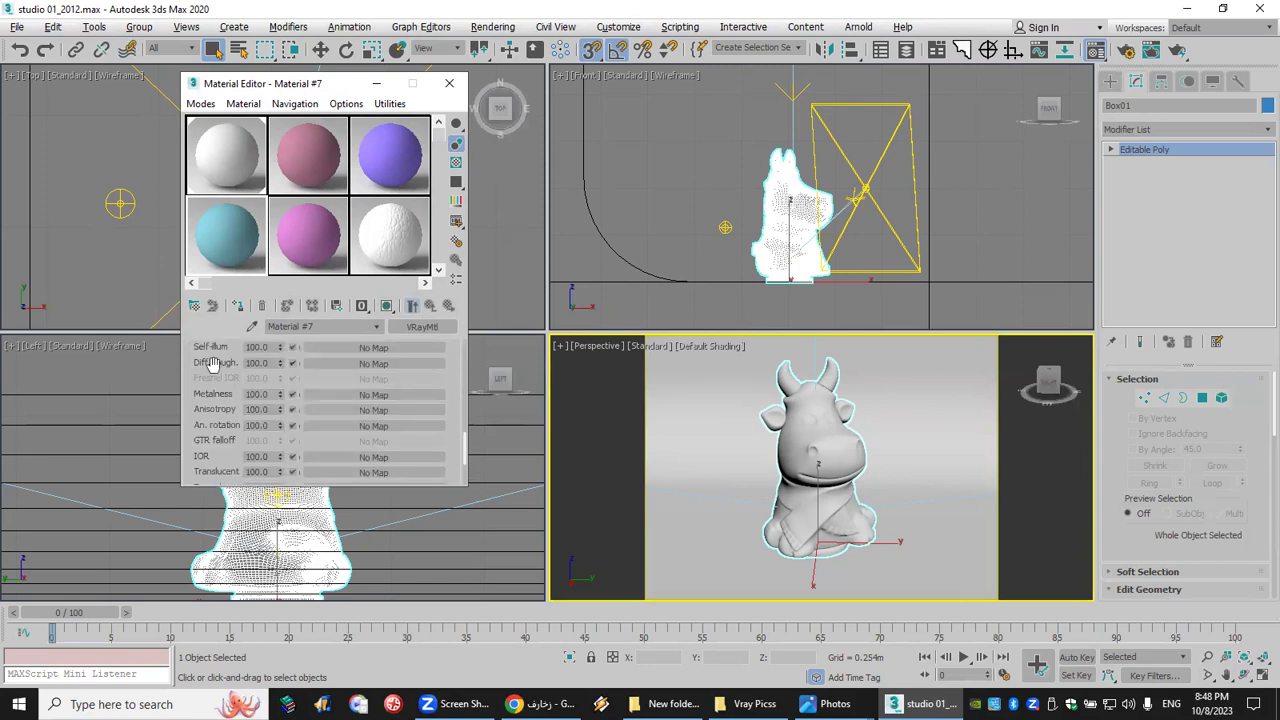
scroll(208, 374, up, 3)
scroll(220, 385, down, 2)
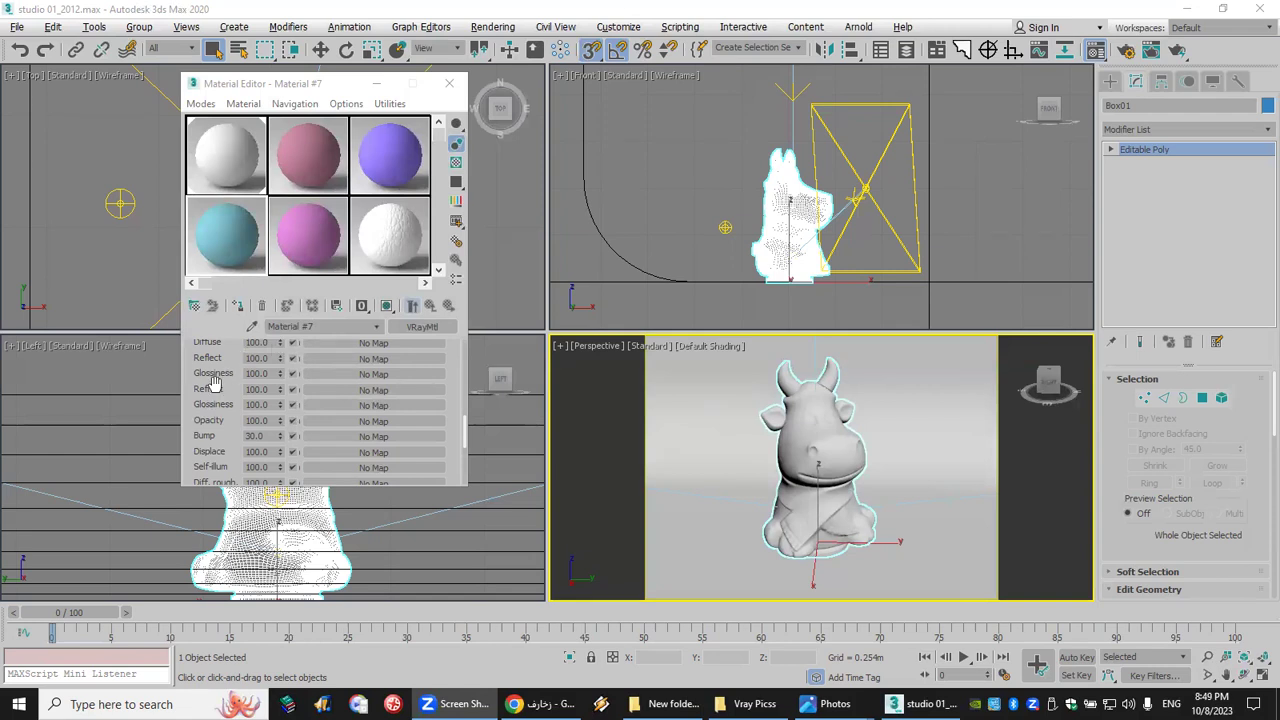
scroll(212, 388, down, 2)
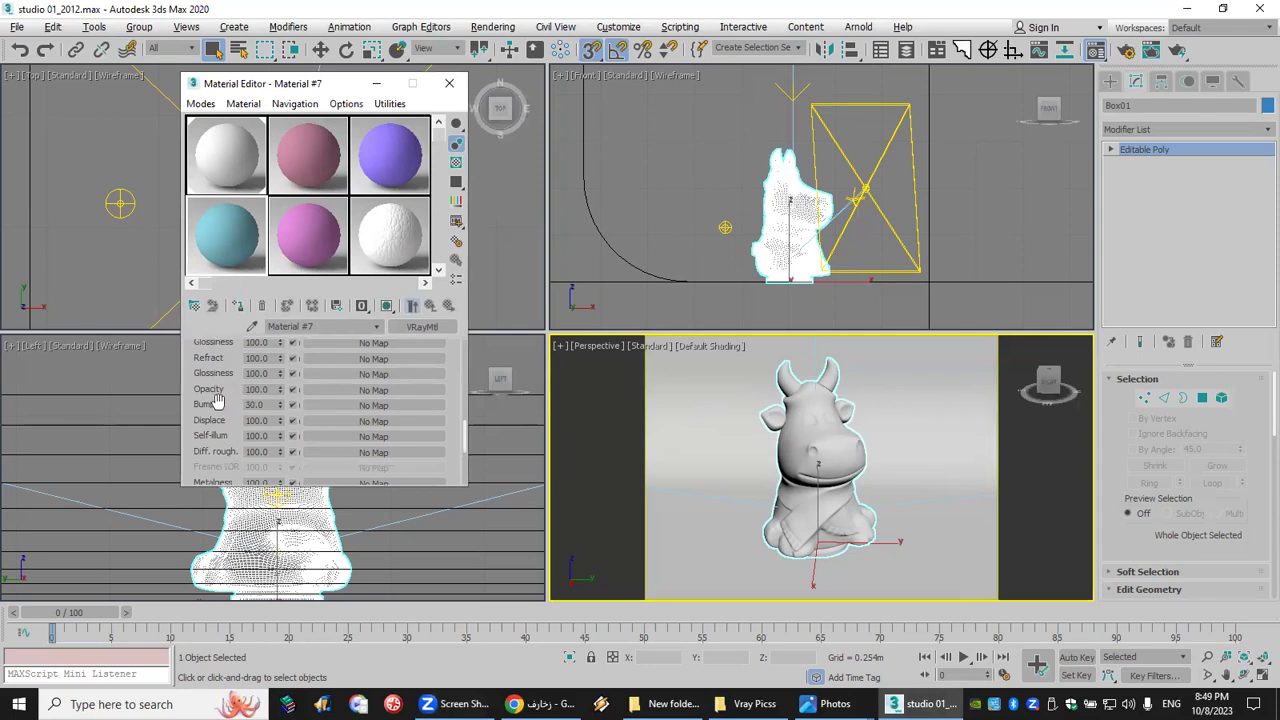
click(371, 408)
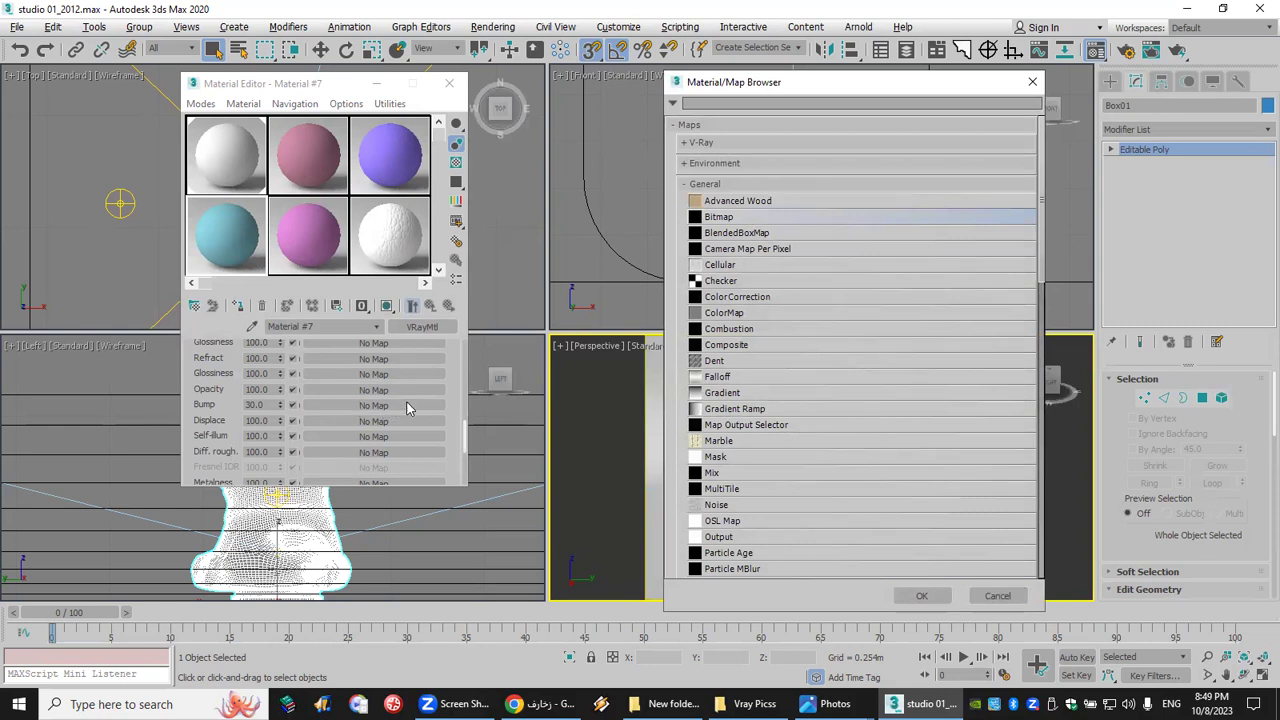
double_click(755, 222)
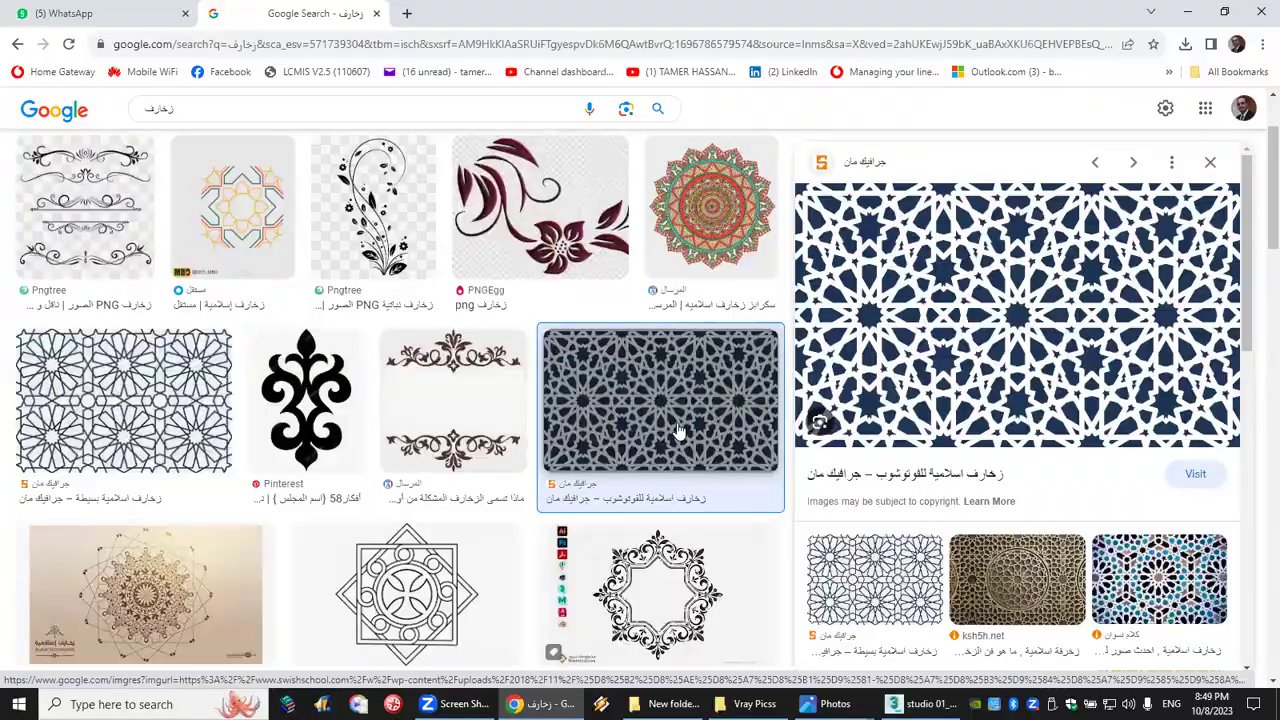
Step: Switch to the Google image results in Chrome, browse the ornament patterns, and open the navy interlaced star pattern on white
scroll(680, 434, down, 3)
scroll(680, 430, down, 2)
scroll(680, 430, down, 4)
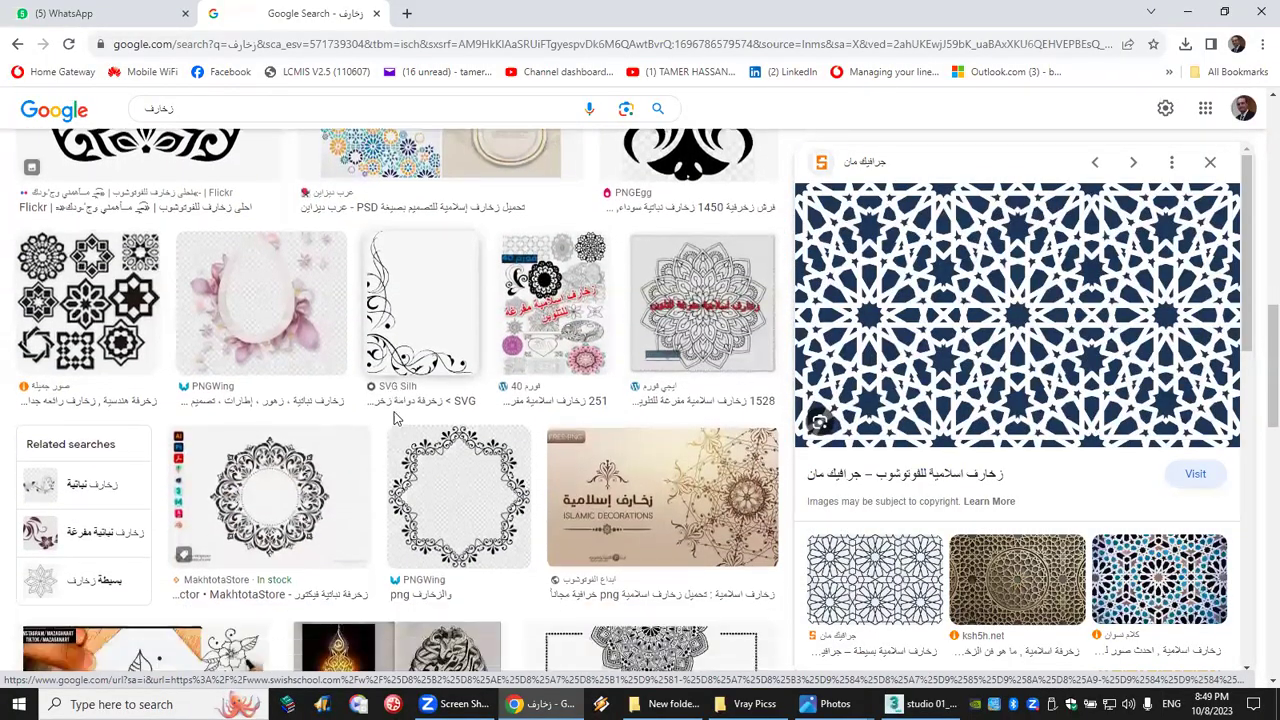
scroll(410, 425, up, 3)
scroll(410, 425, down, 5)
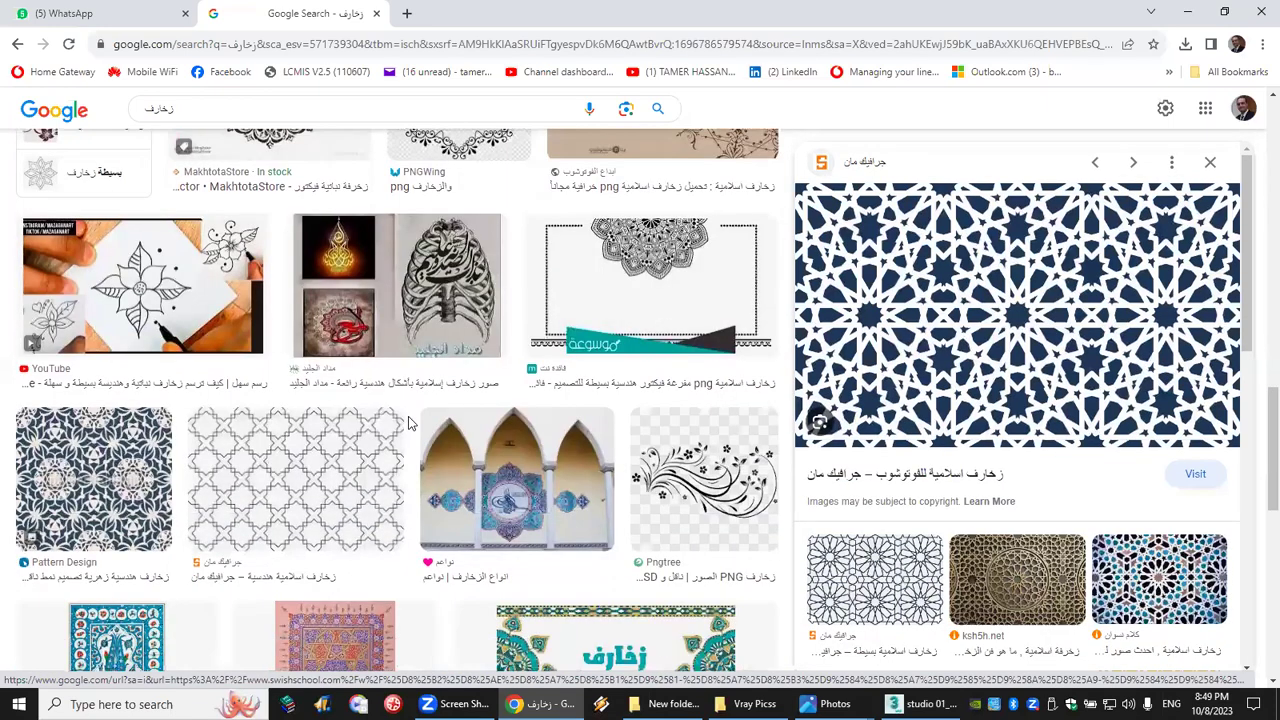
click(110, 462)
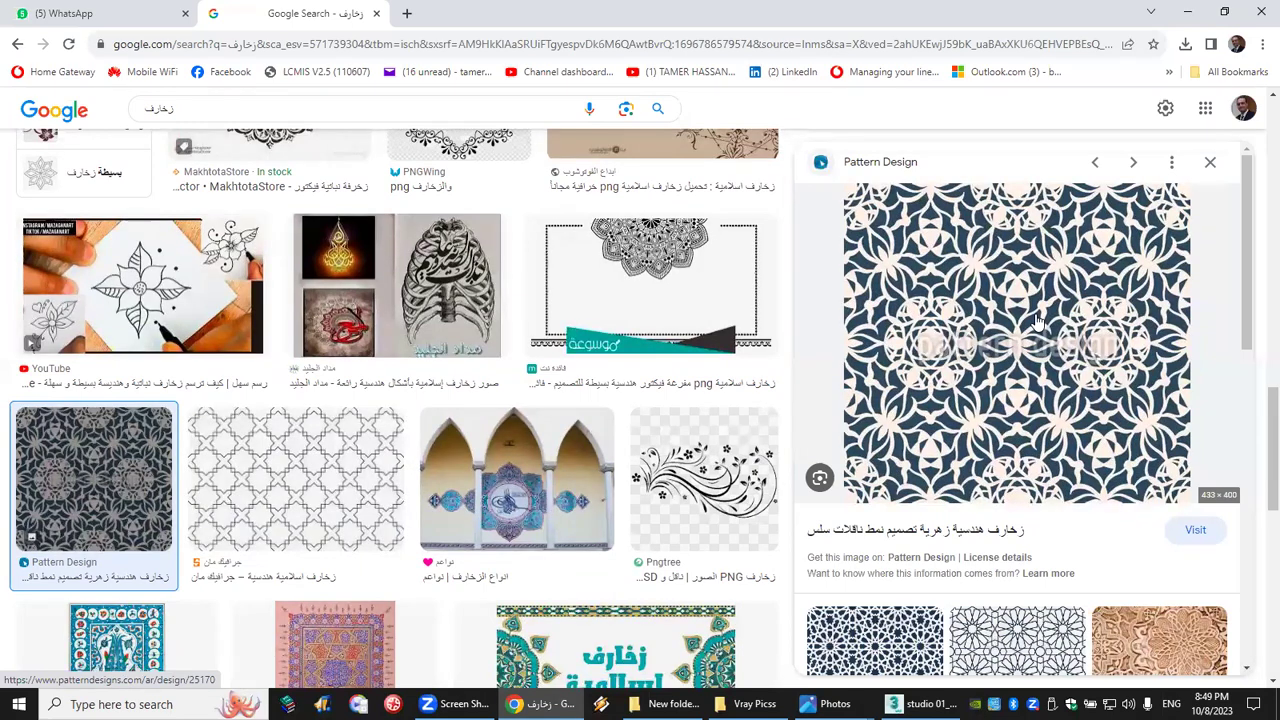
scroll(1057, 367, down, 3)
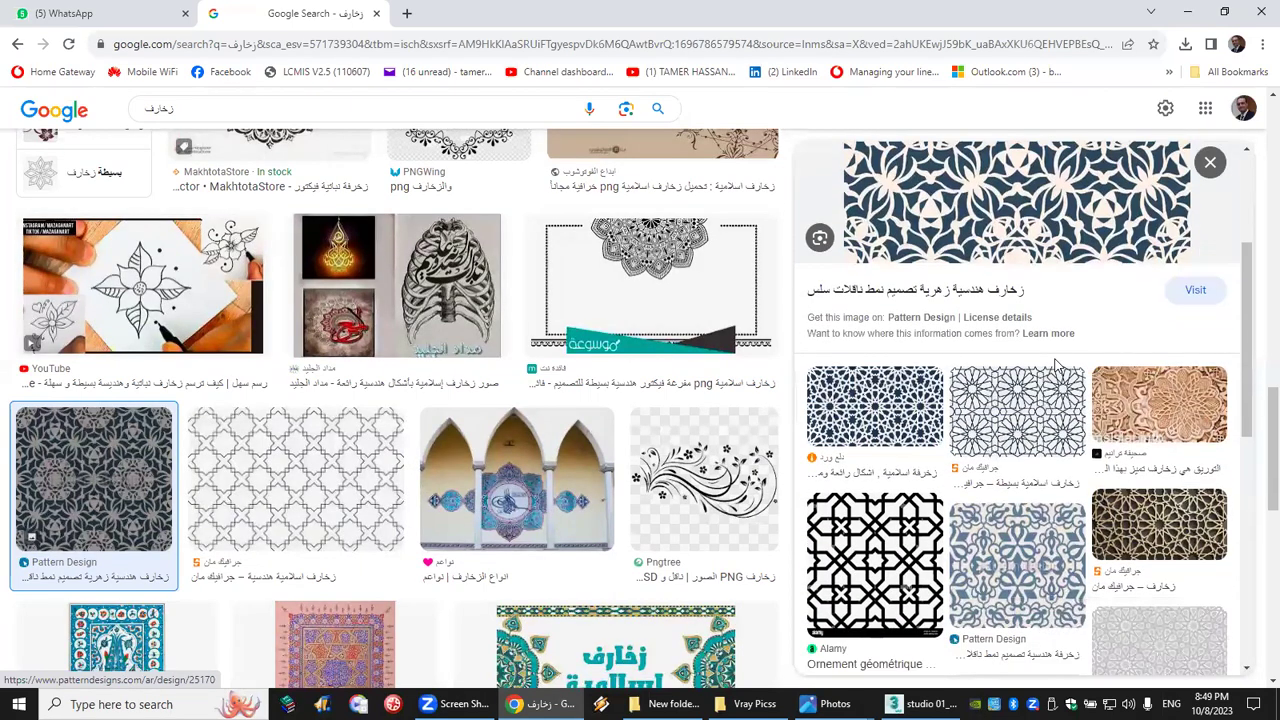
click(1045, 557)
scroll(1048, 412, down, 3)
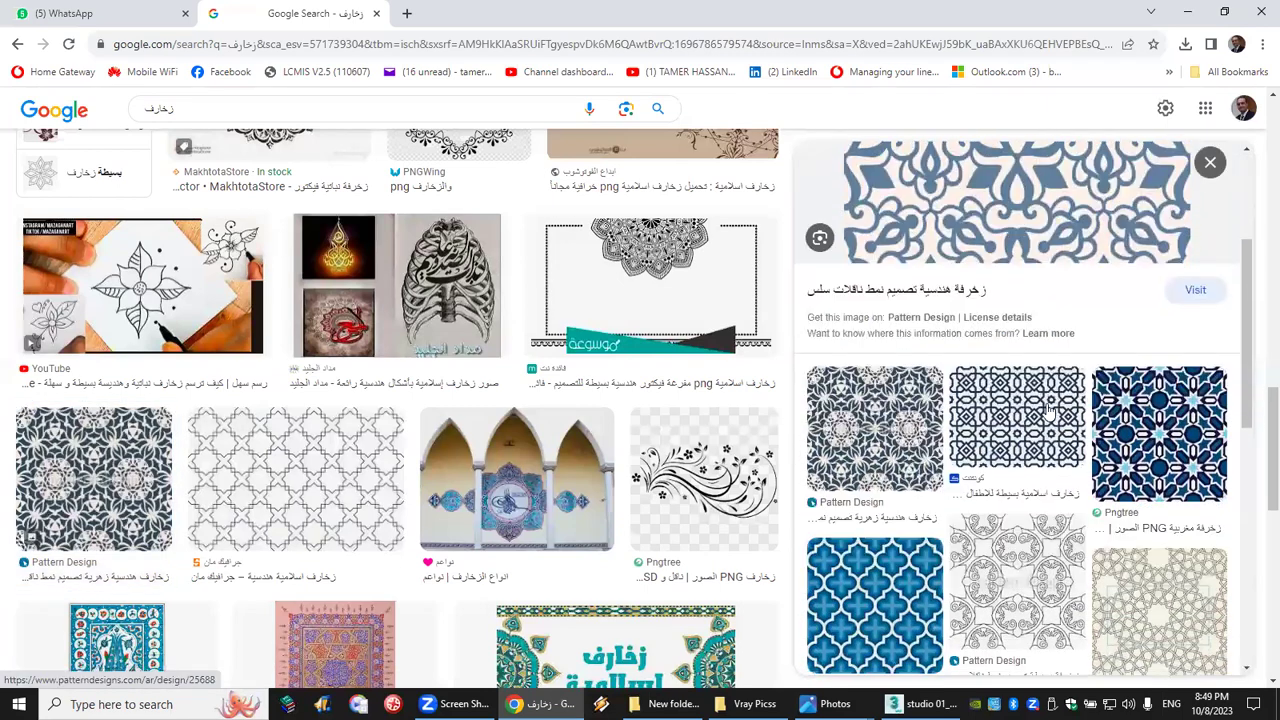
click(1048, 412)
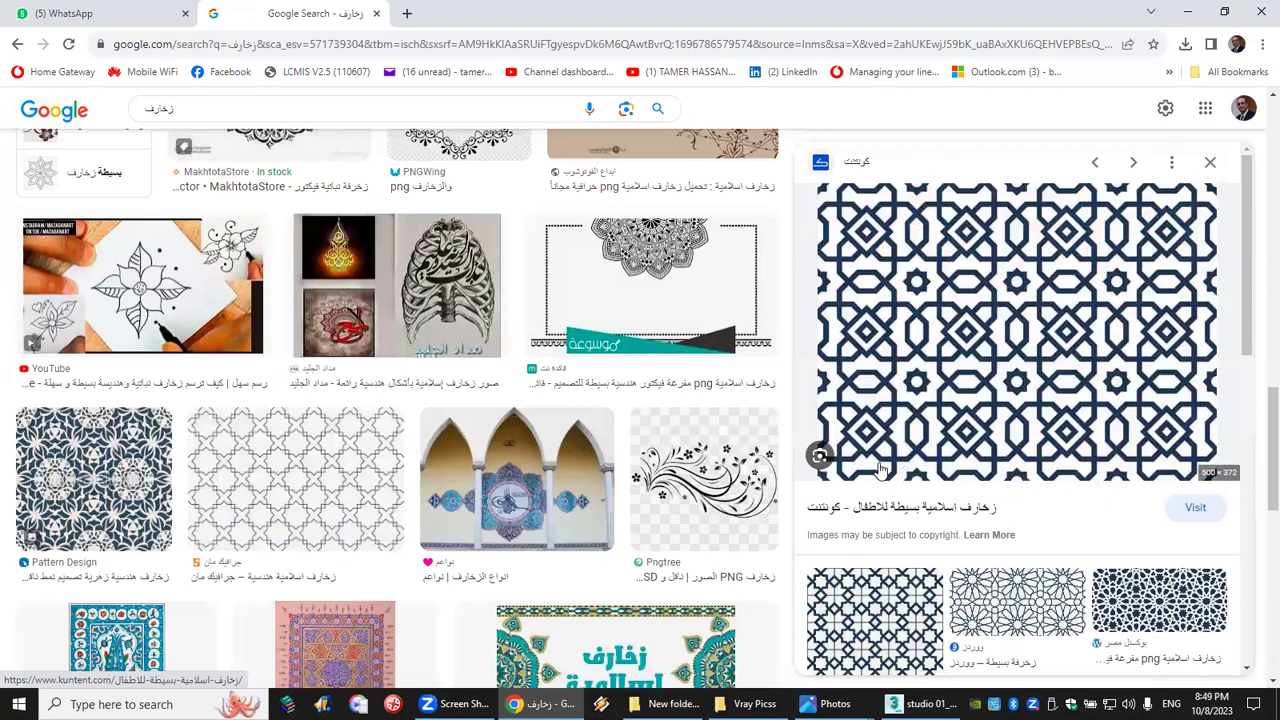
Step: Save the opened navy star pattern to the Desktop as a JPEG image under its suggested file name
right_click(953, 255)
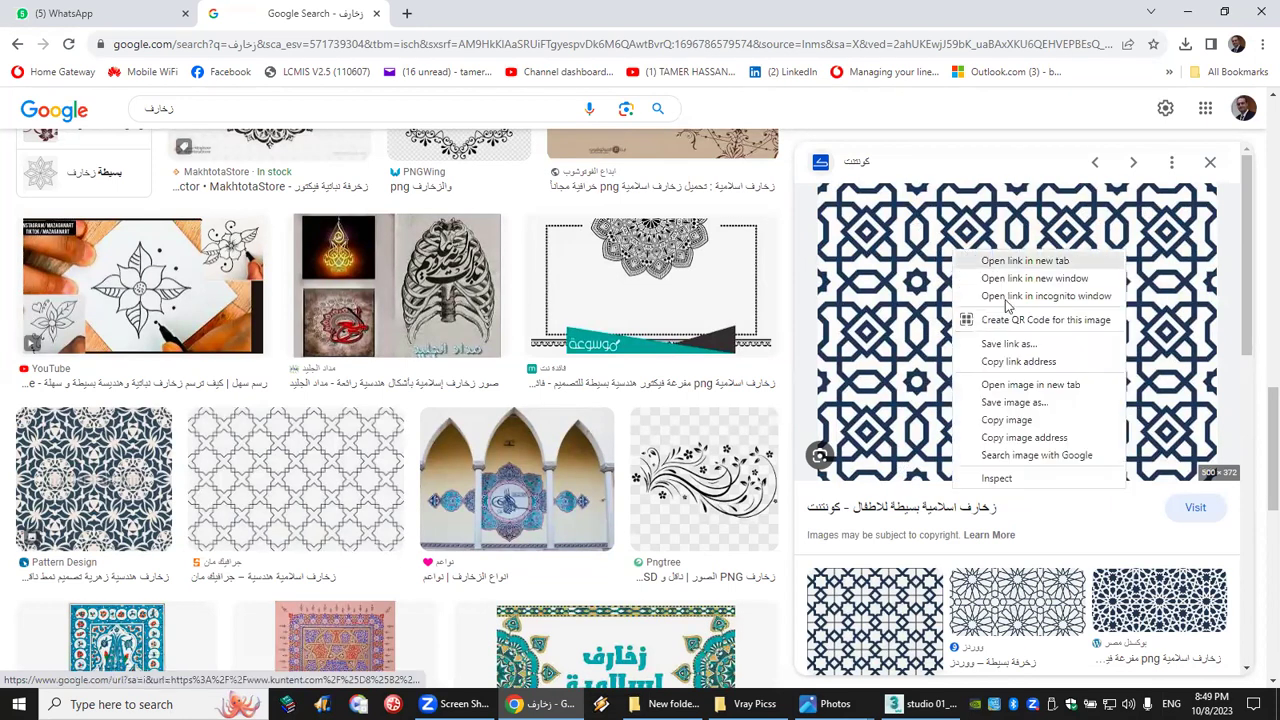
click(1060, 405)
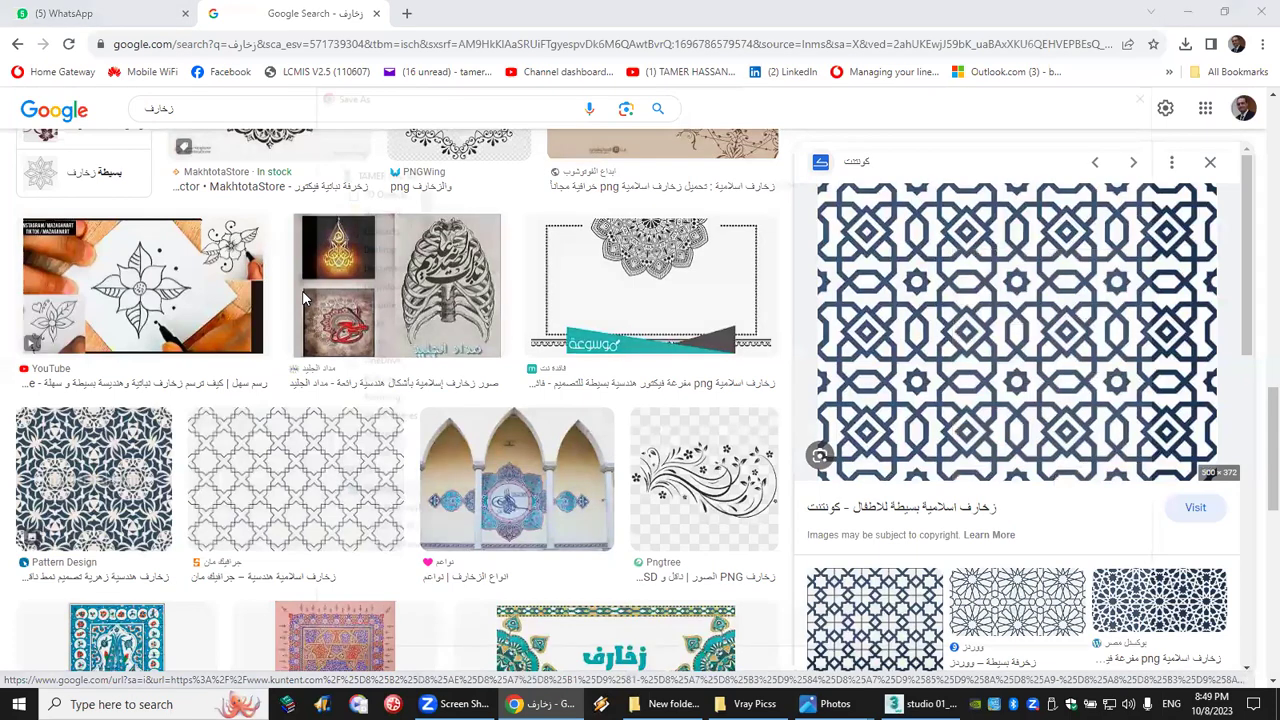
click(365, 245)
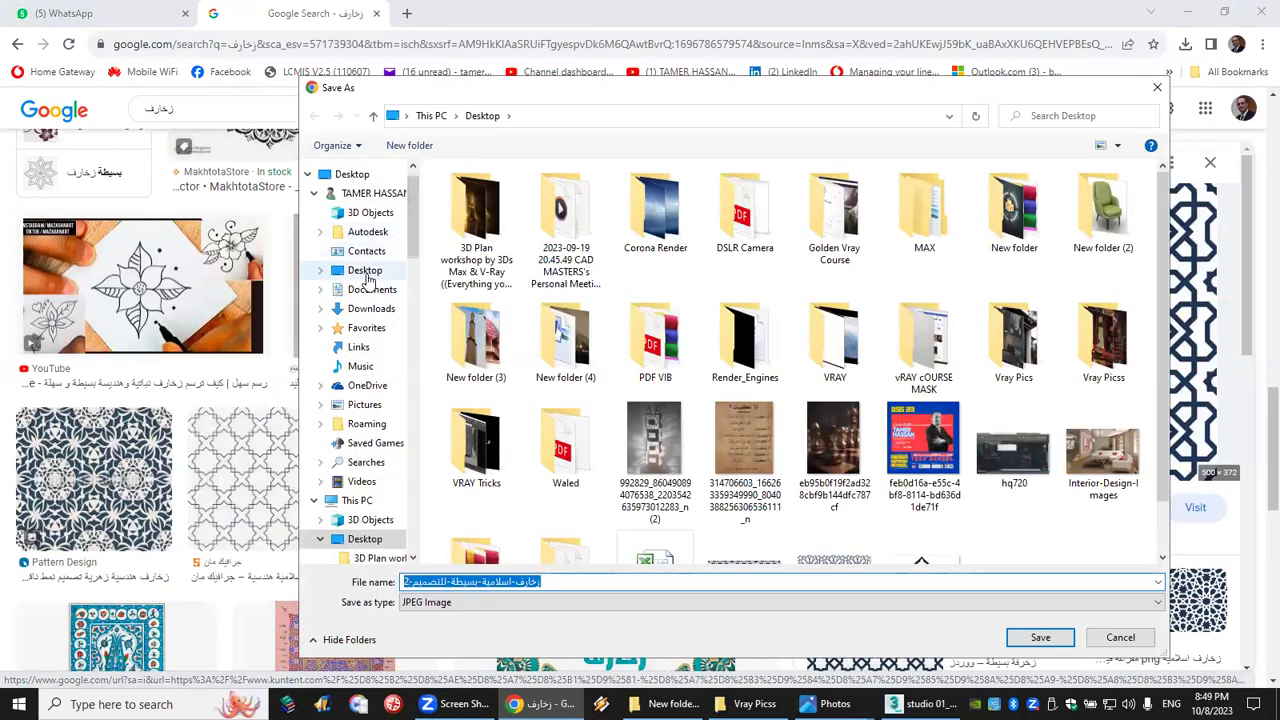
click(1062, 639)
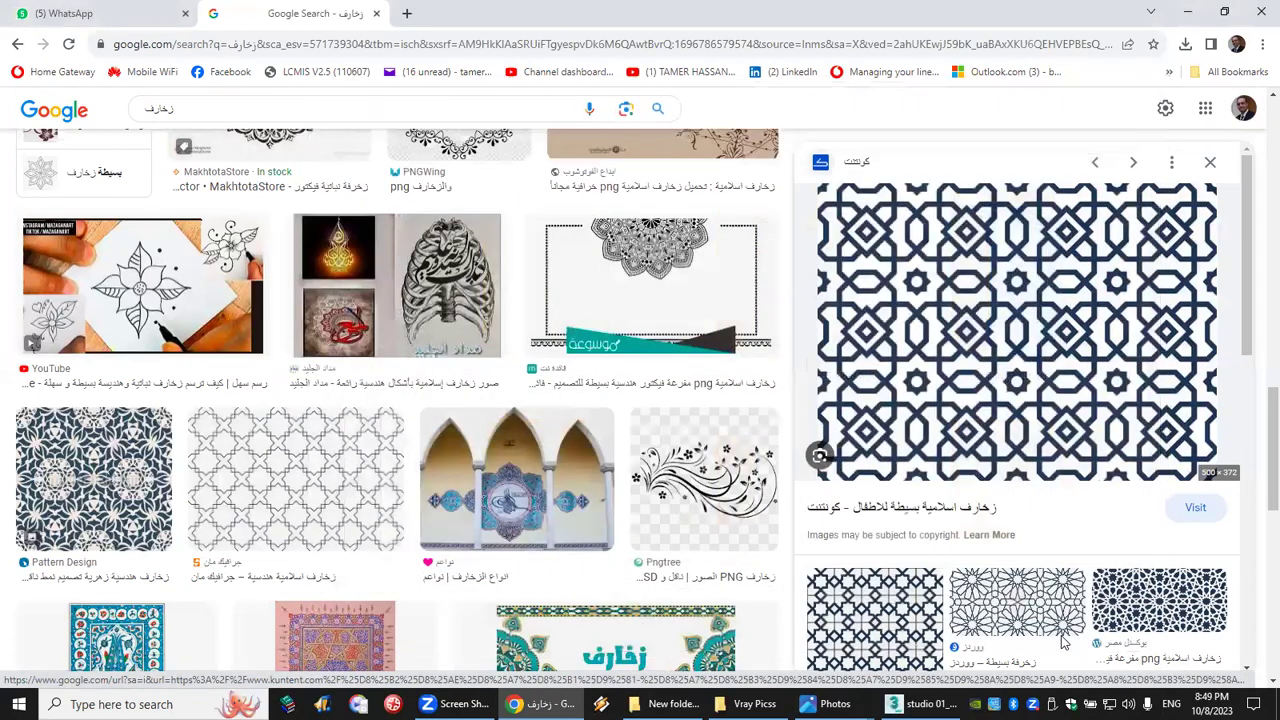
Step: Switch back to 3ds Max and load the newly saved navy pattern image from the Desktop as the Bump bitmap
click(915, 704)
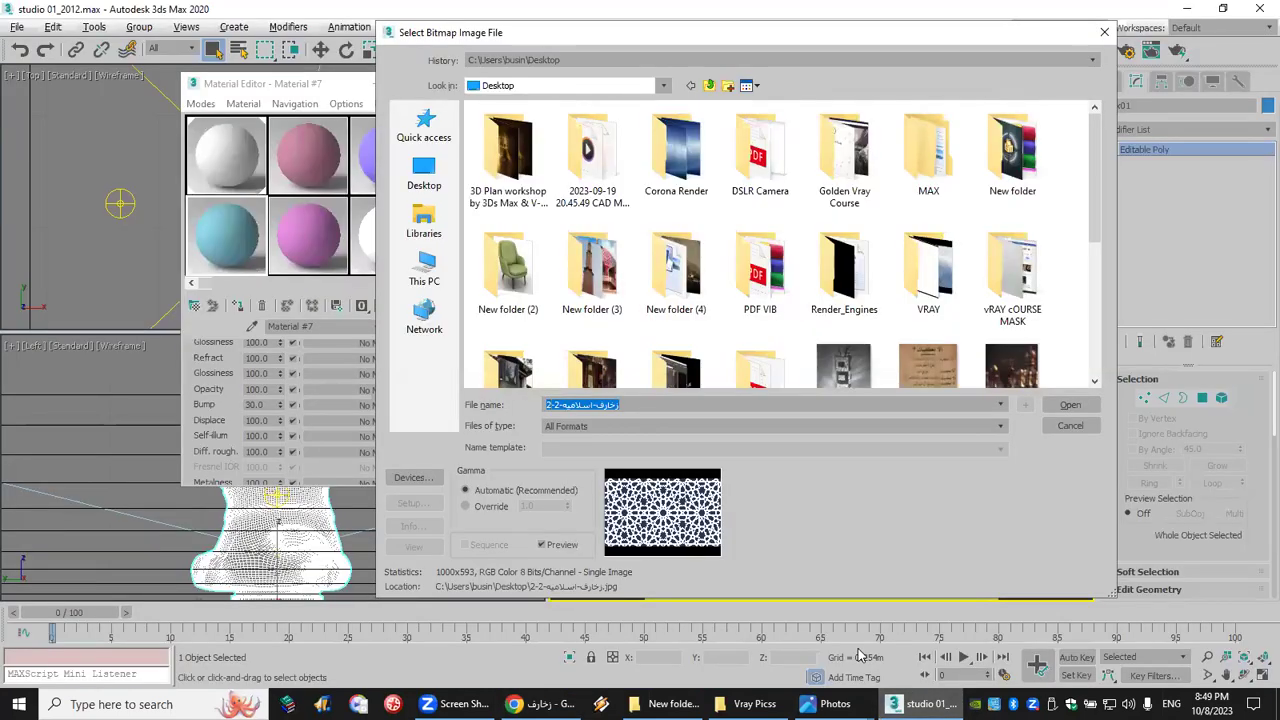
scroll(977, 340, down, 5)
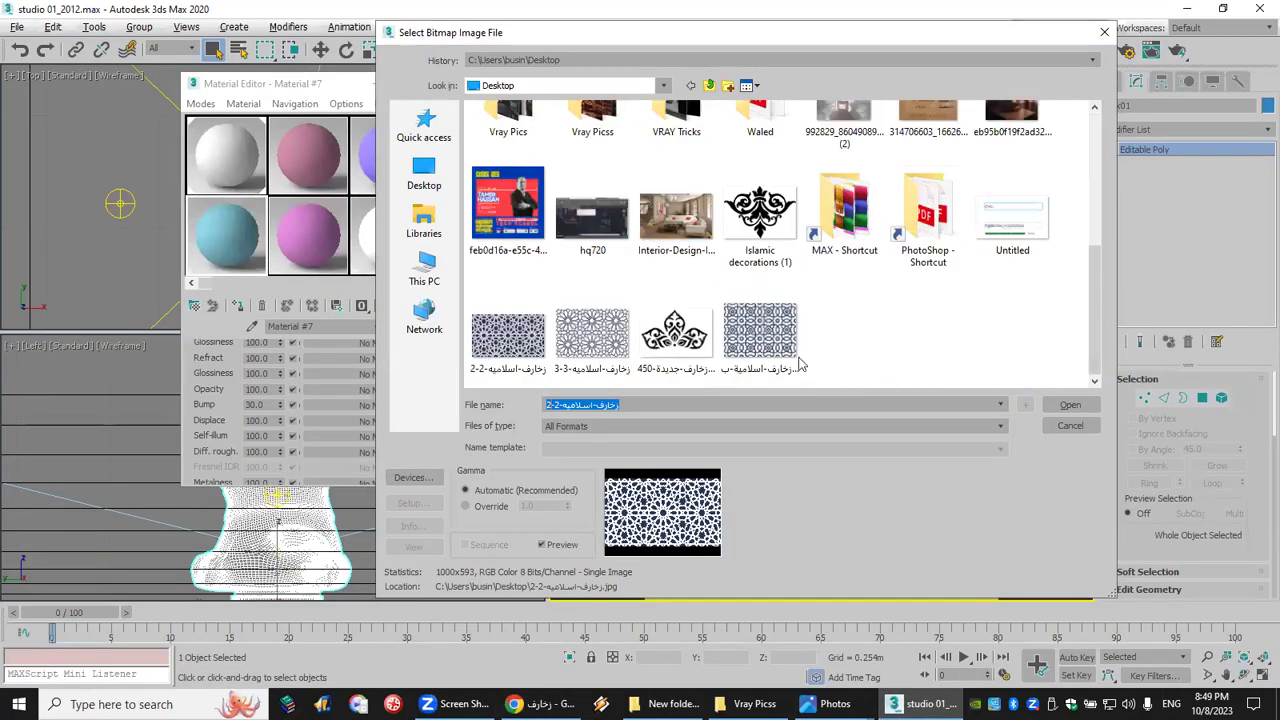
click(770, 345)
double_click(770, 345)
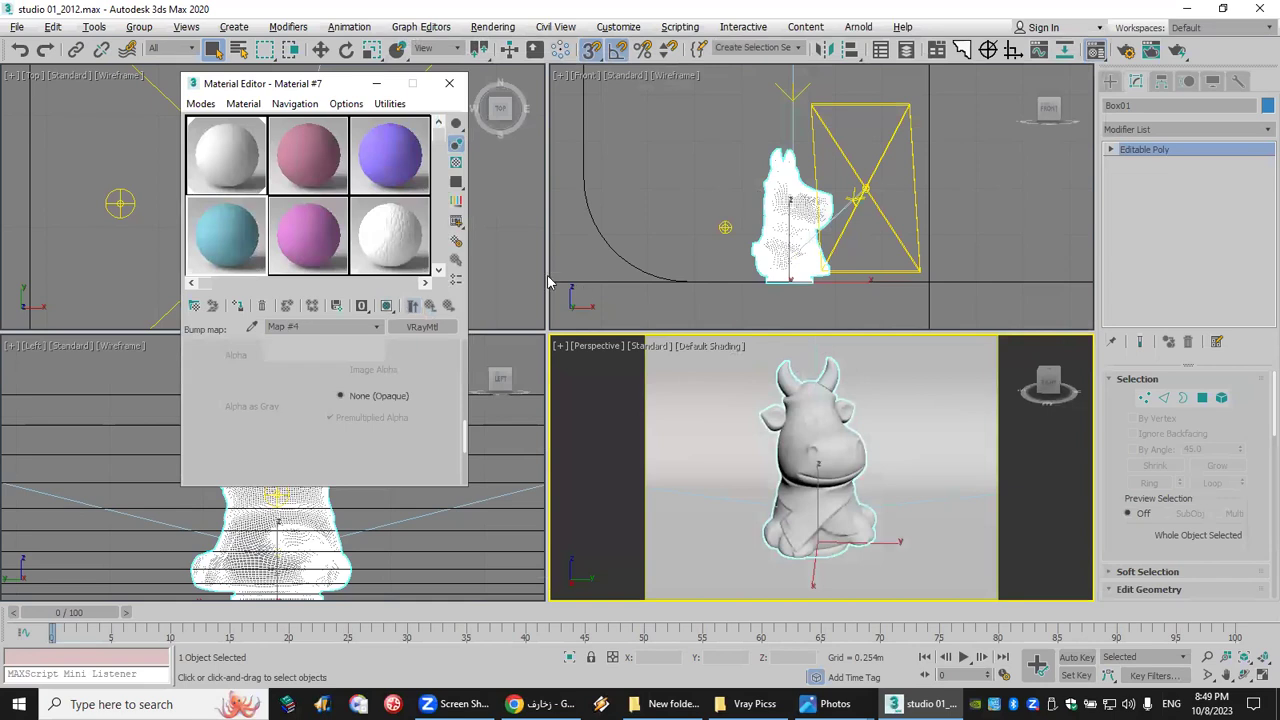
Step: Inspect the turquoise material's relief in an enlarged sample preview, and close the preview and the Material Editor
double_click(229, 249)
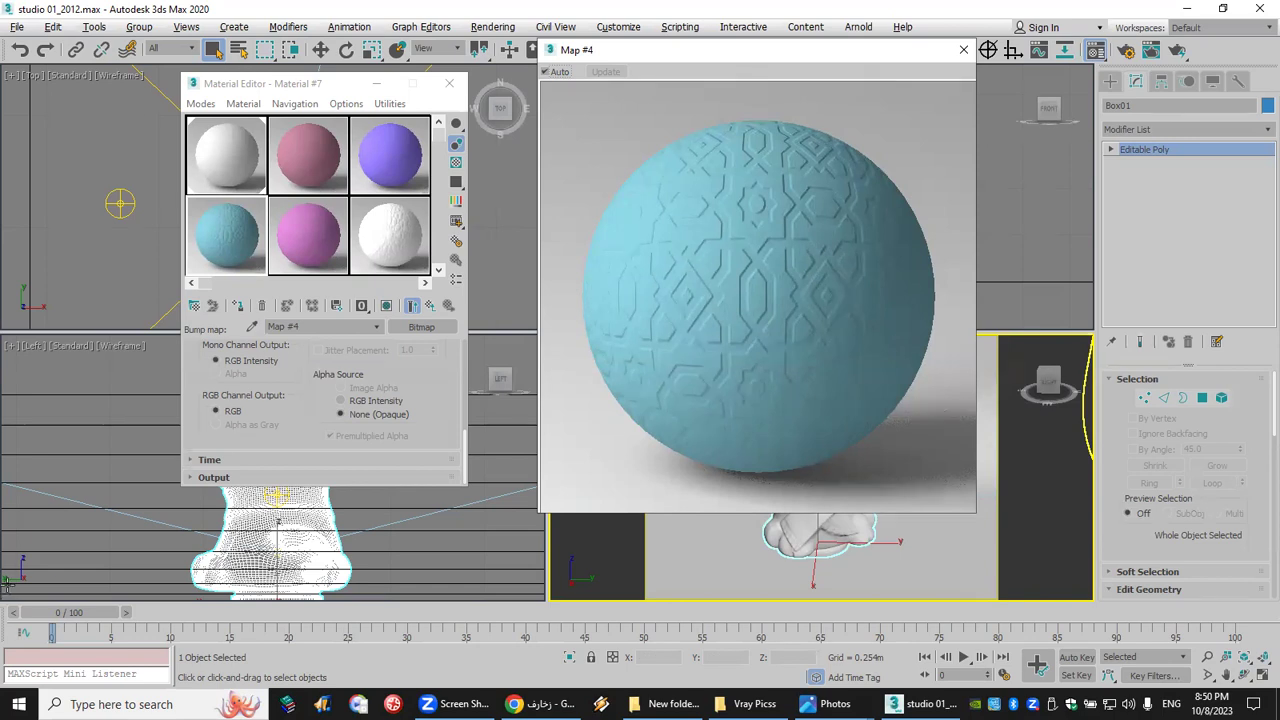
click(963, 49)
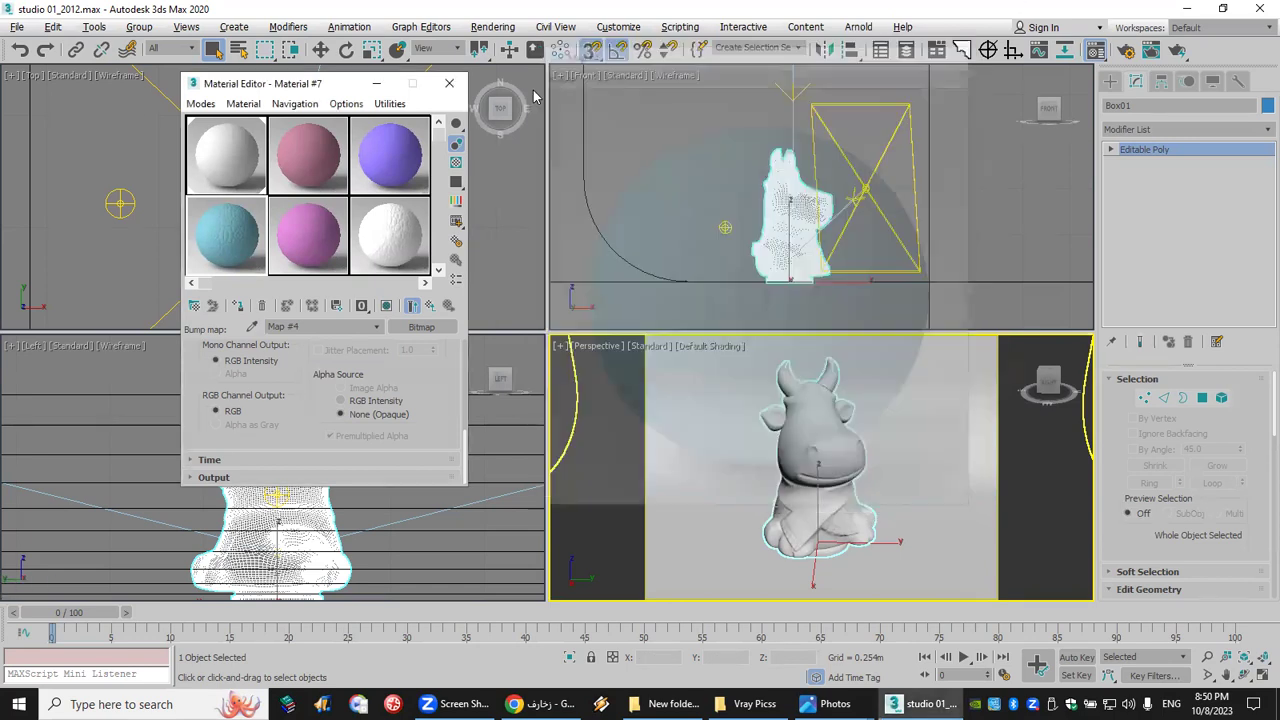
click(449, 83)
Step: Open the recent scene adam.max without saving the current one, adopting the file's Gamma and LUT settings and cleaning the scene corruption
click(17, 27)
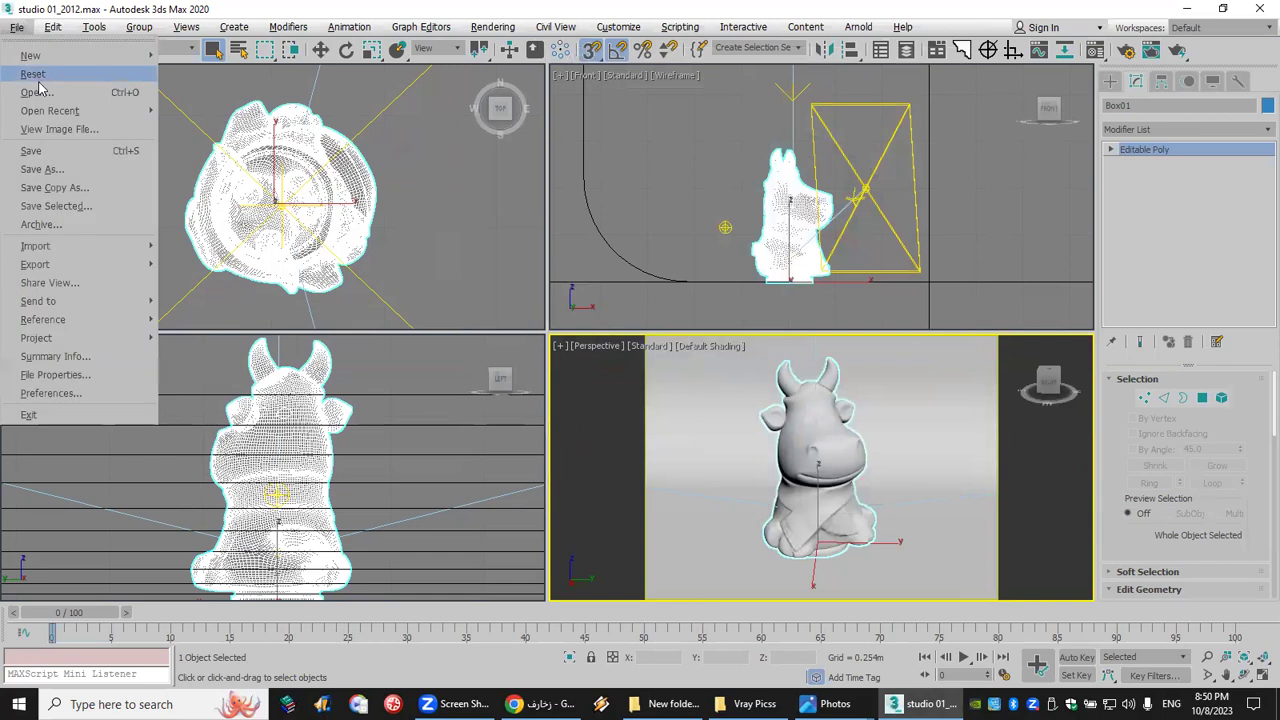
mouse_move(65, 112)
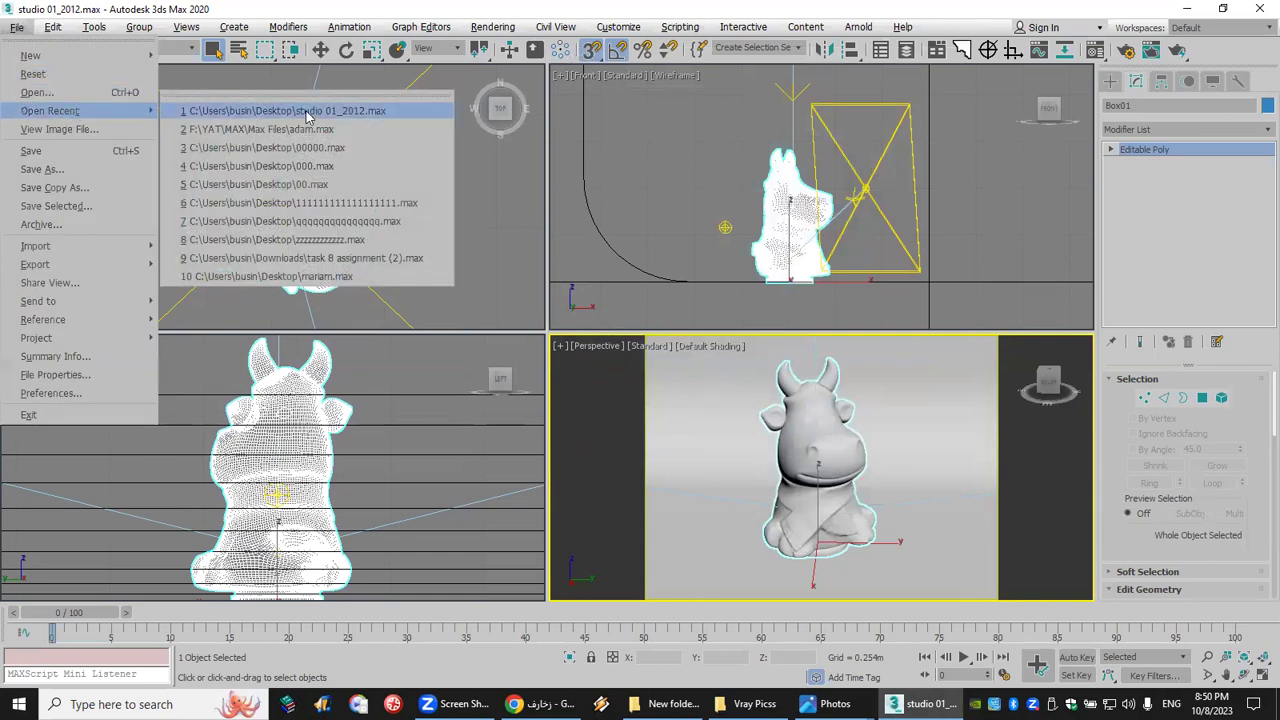
click(398, 129)
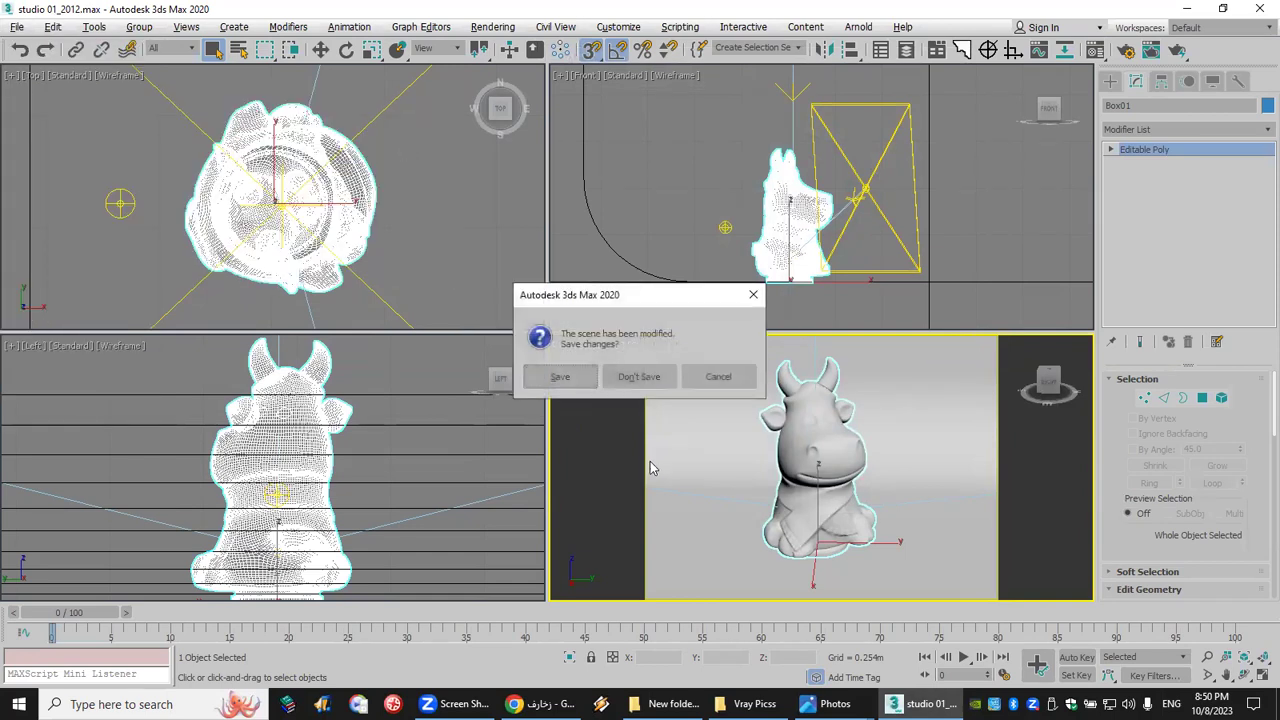
click(640, 376)
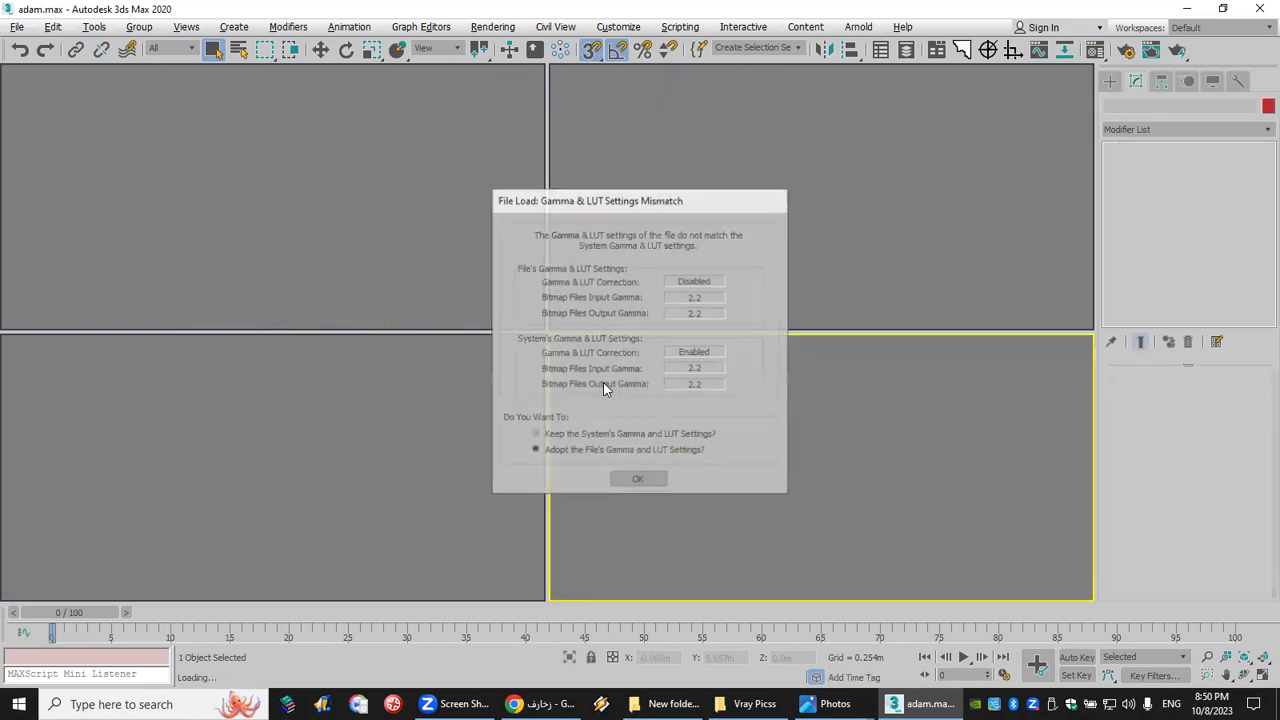
click(648, 479)
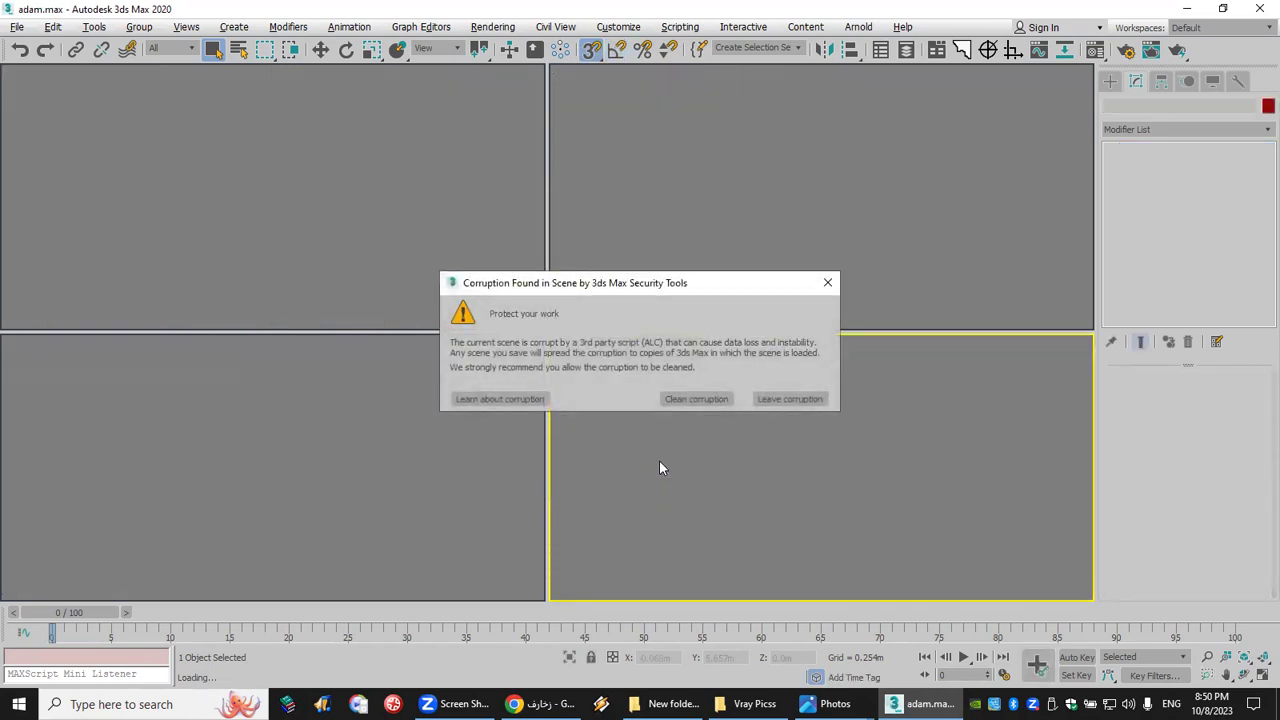
click(695, 399)
click(763, 389)
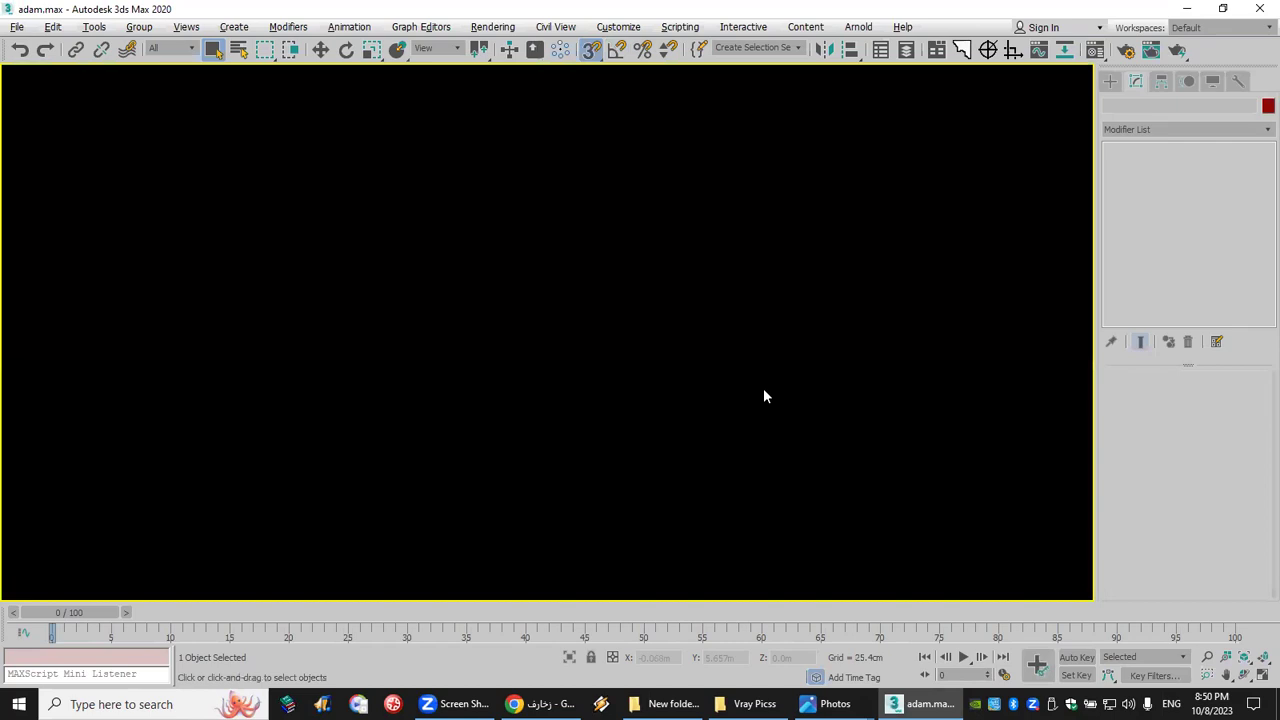
click(966, 134)
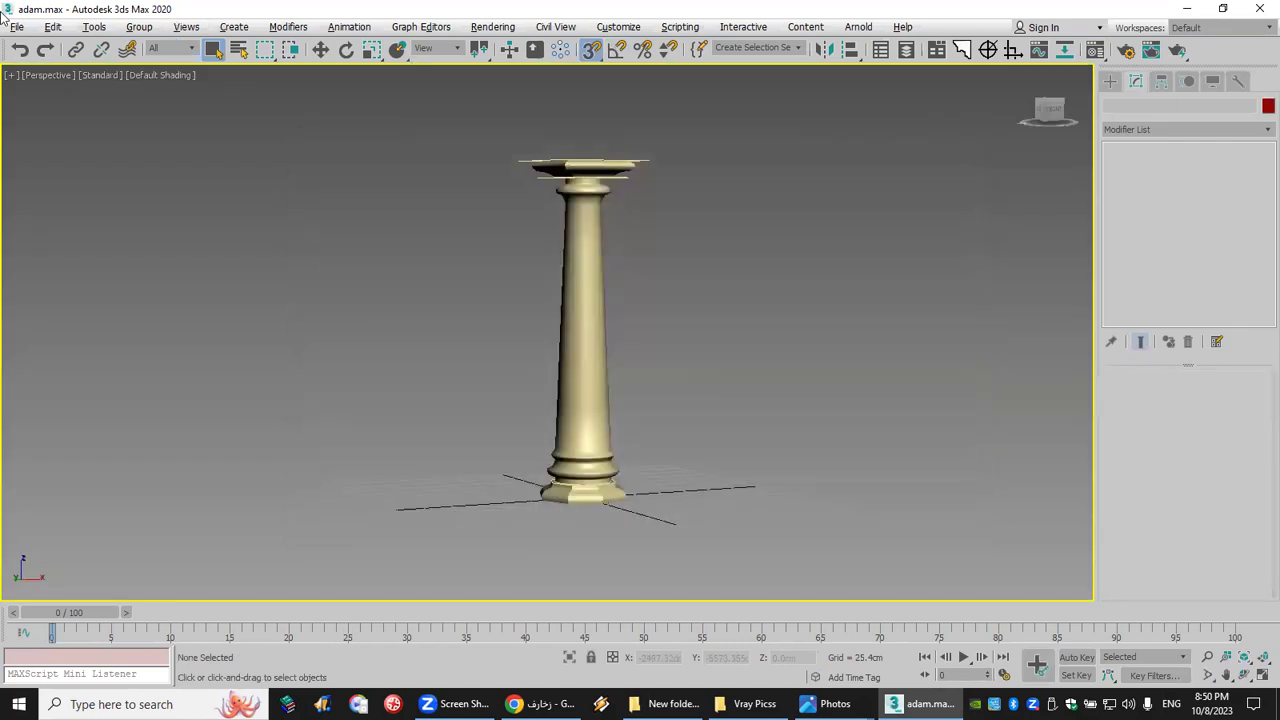
click(16, 26)
click(900, 520)
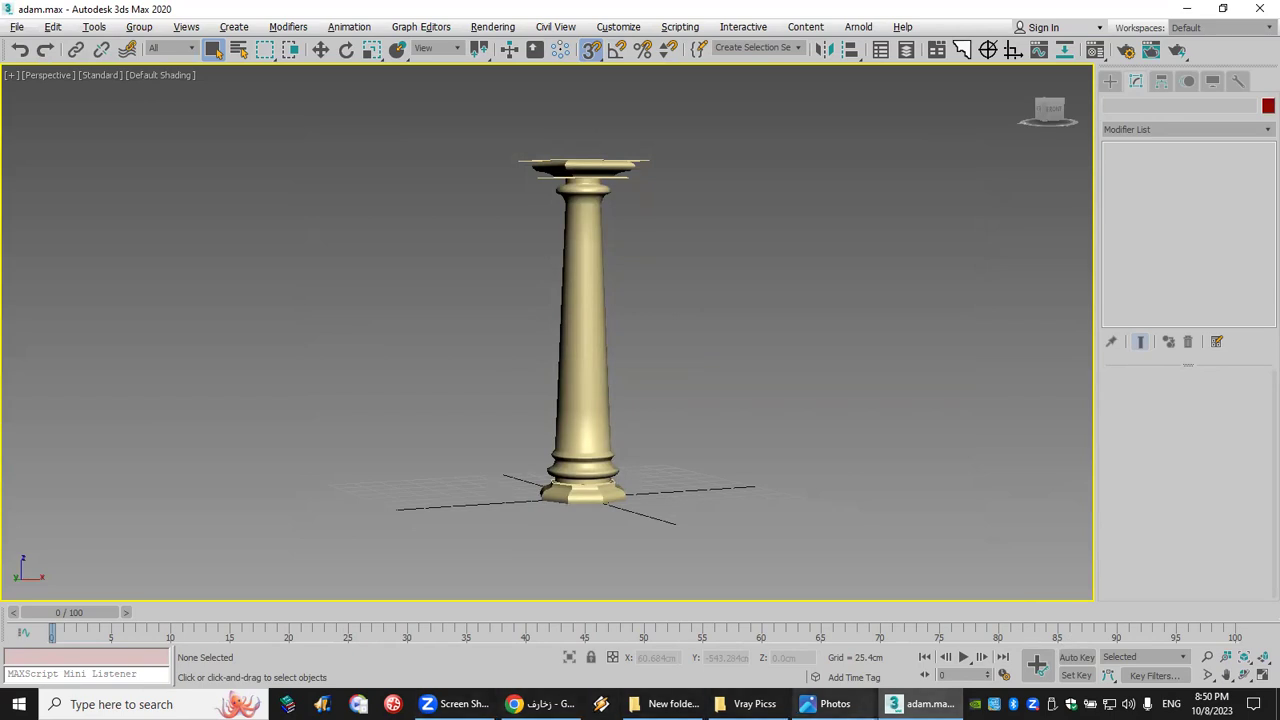
Step: Switch to WhatsApp Web in Chrome and send the copied column screenshot to the 3ds Max doki 12-9-2023 group
click(540, 704)
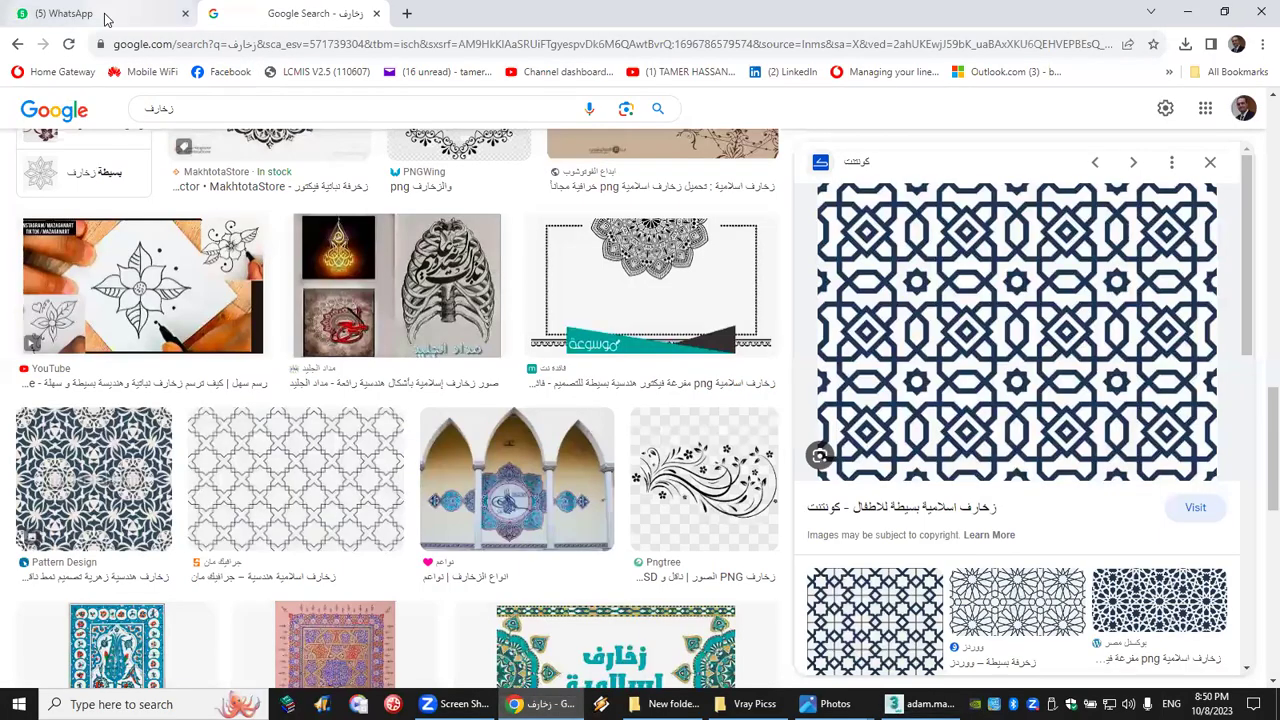
click(62, 13)
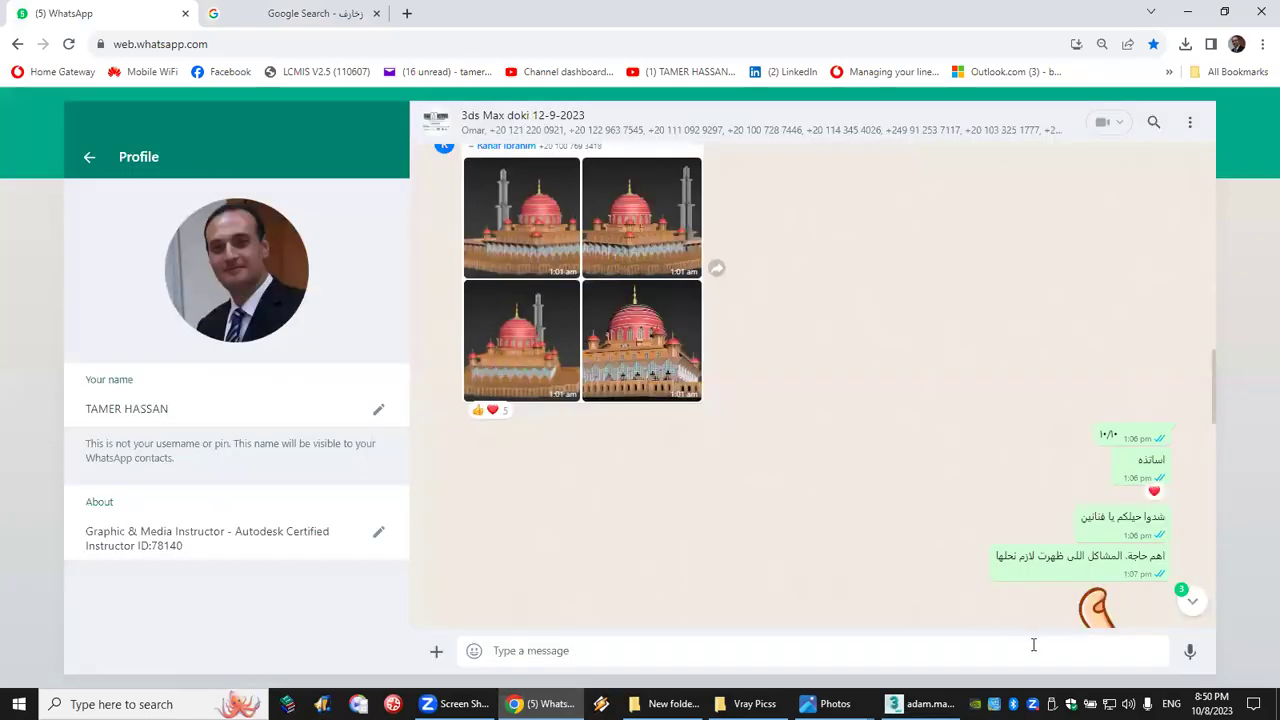
click(1192, 601)
scroll(683, 429, up, 1)
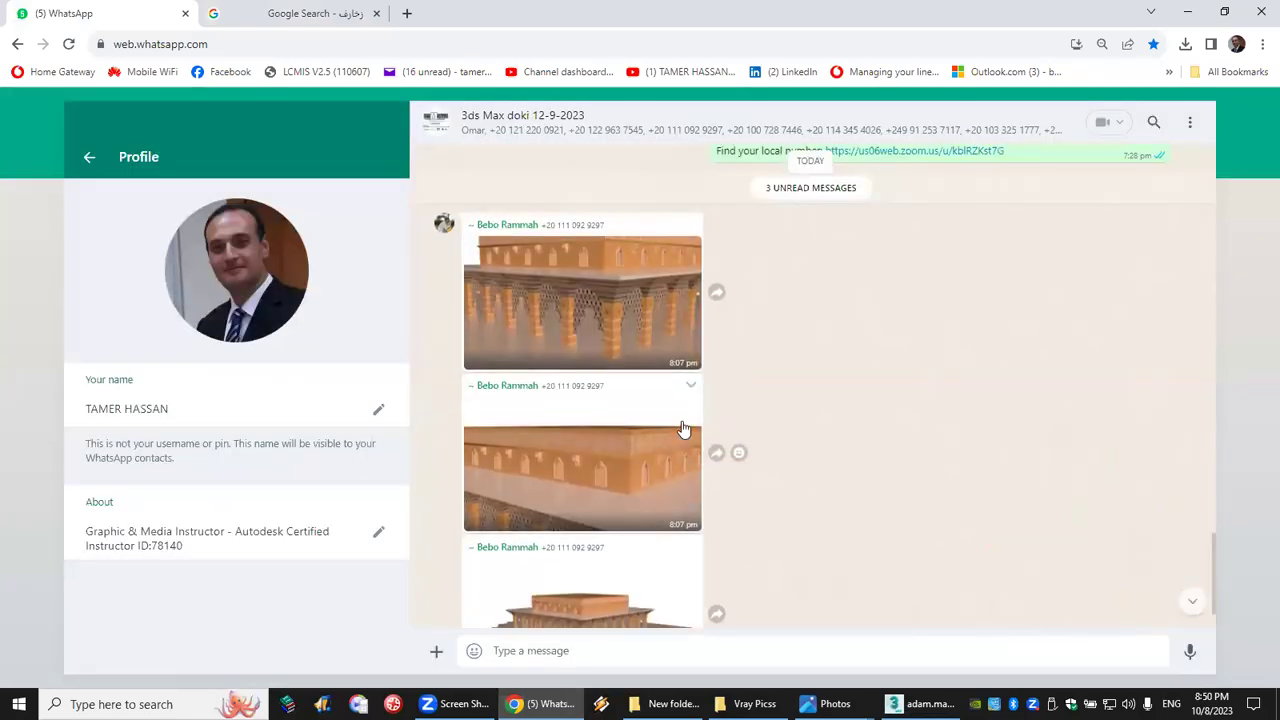
scroll(683, 429, up, 2)
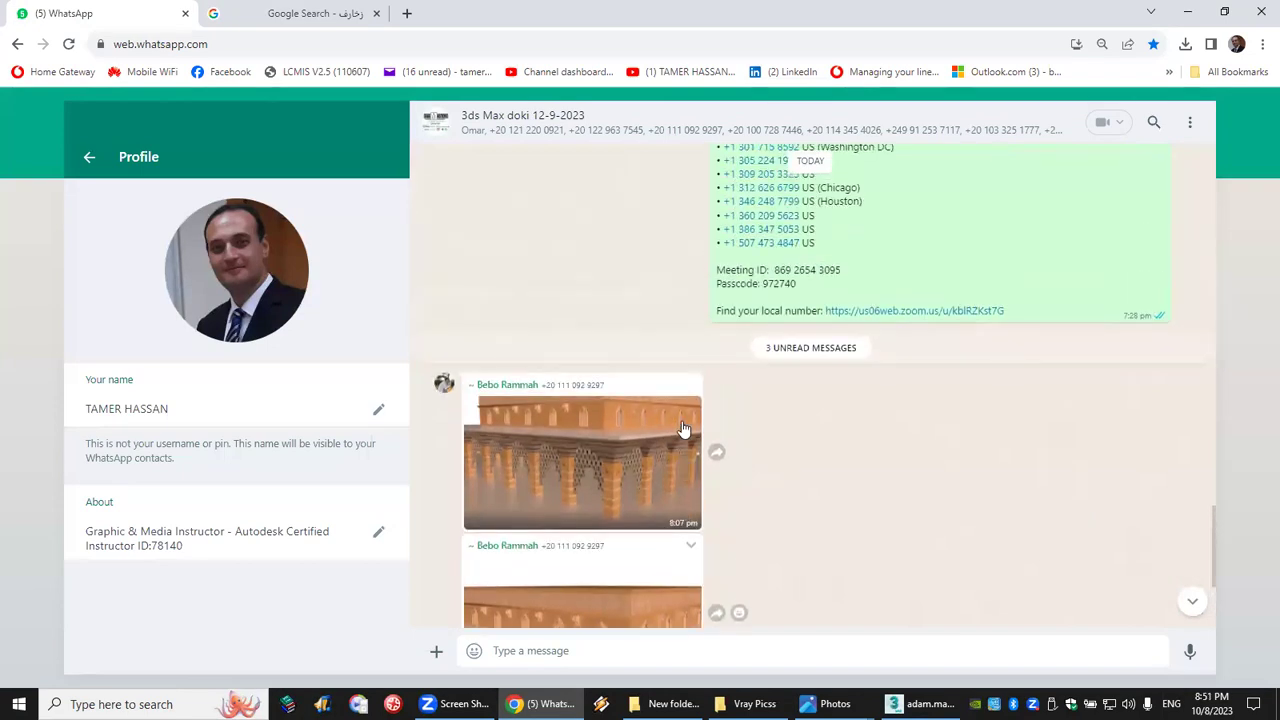
scroll(683, 429, down, 3)
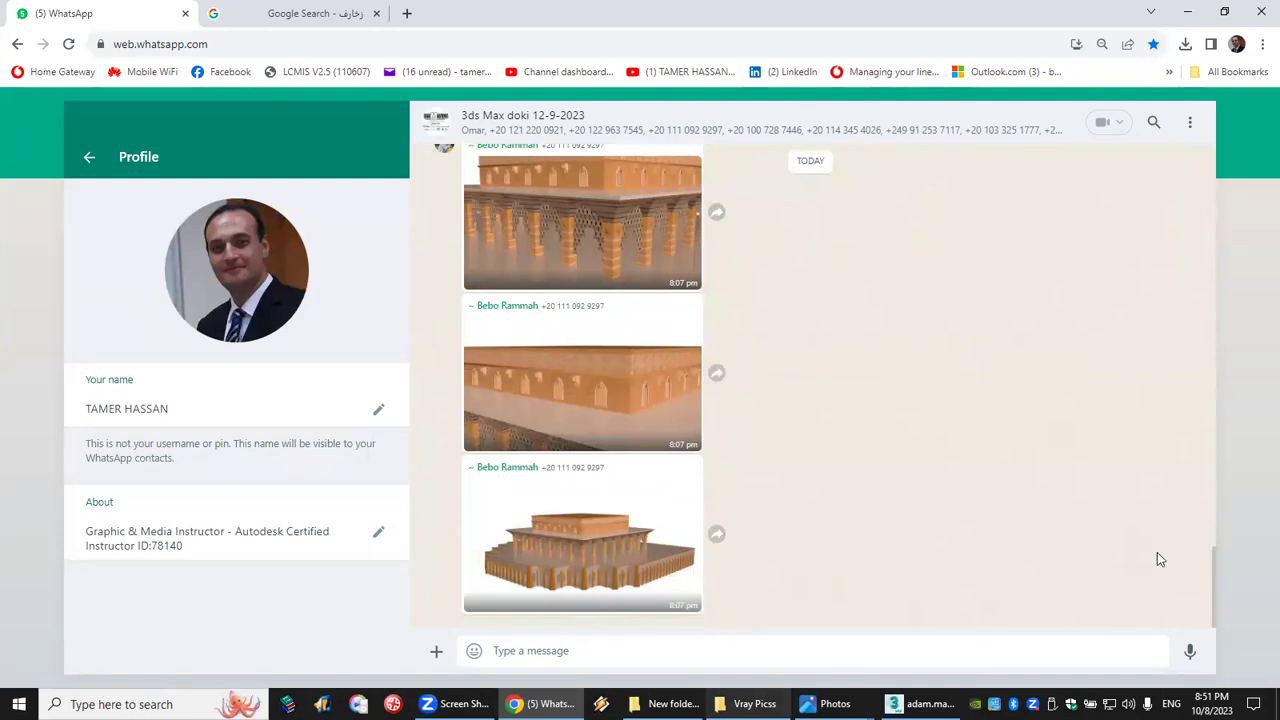
key(ctrl+v)
click(1185, 645)
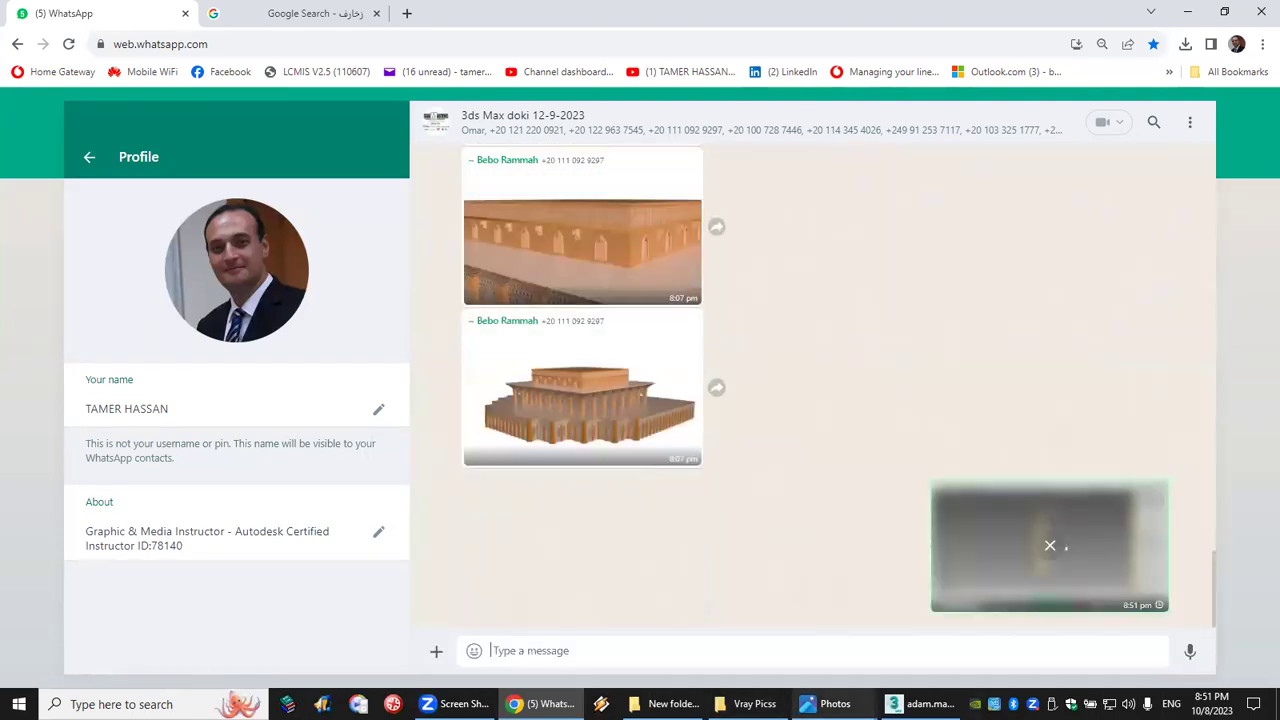
Step: Switch back to 3ds Max, show all four viewports, and set the Orthographic viewport to Wireframe Override
click(920, 704)
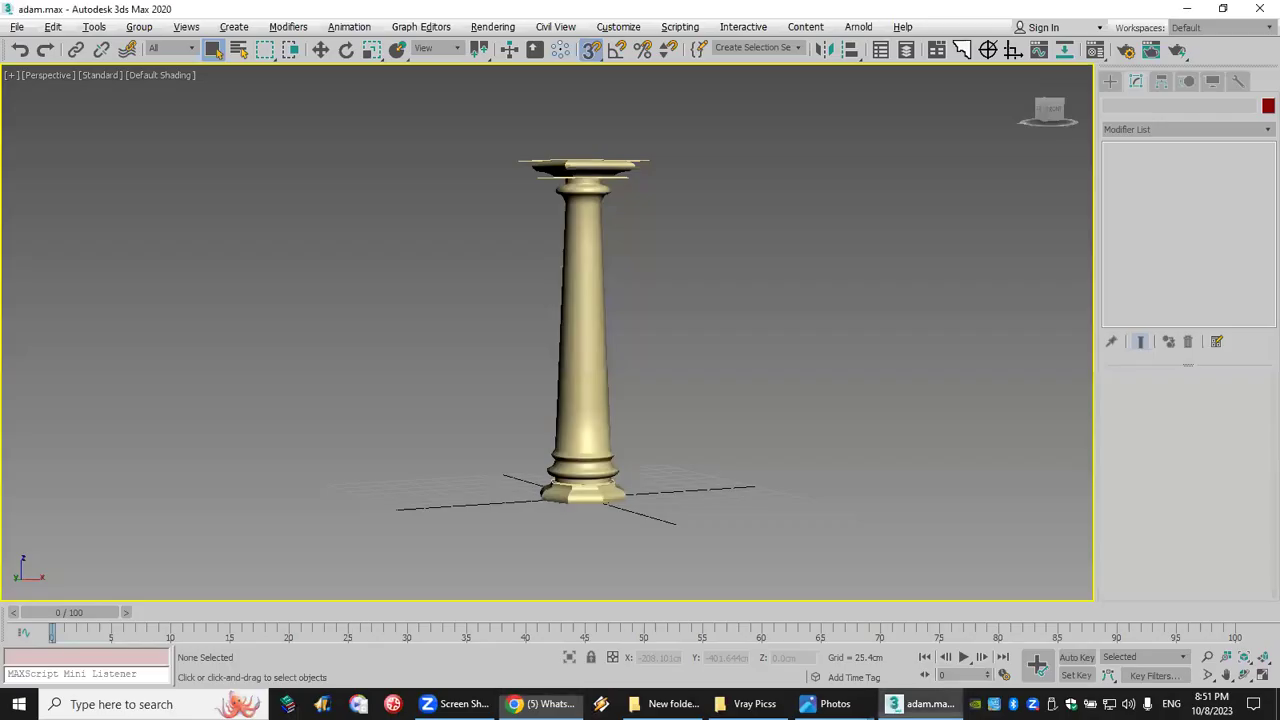
click(1262, 675)
click(400, 465)
middle_drag(400, 465, 446, 462)
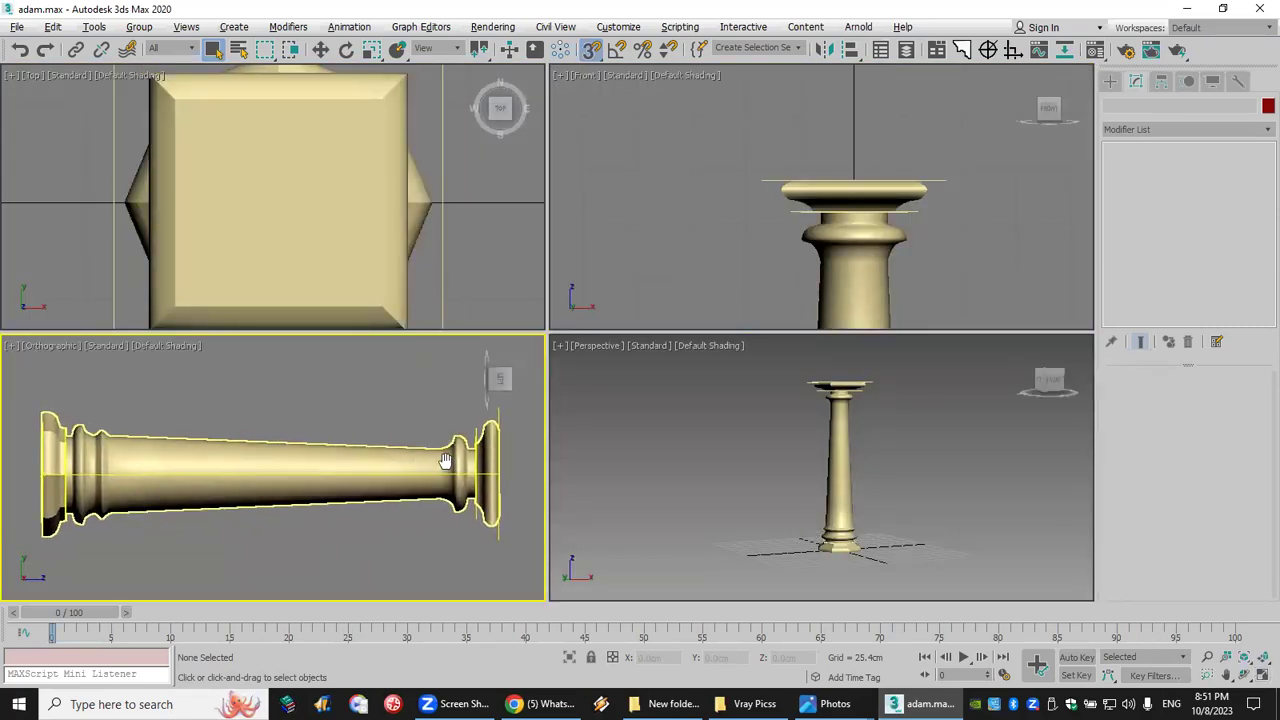
click(180, 352)
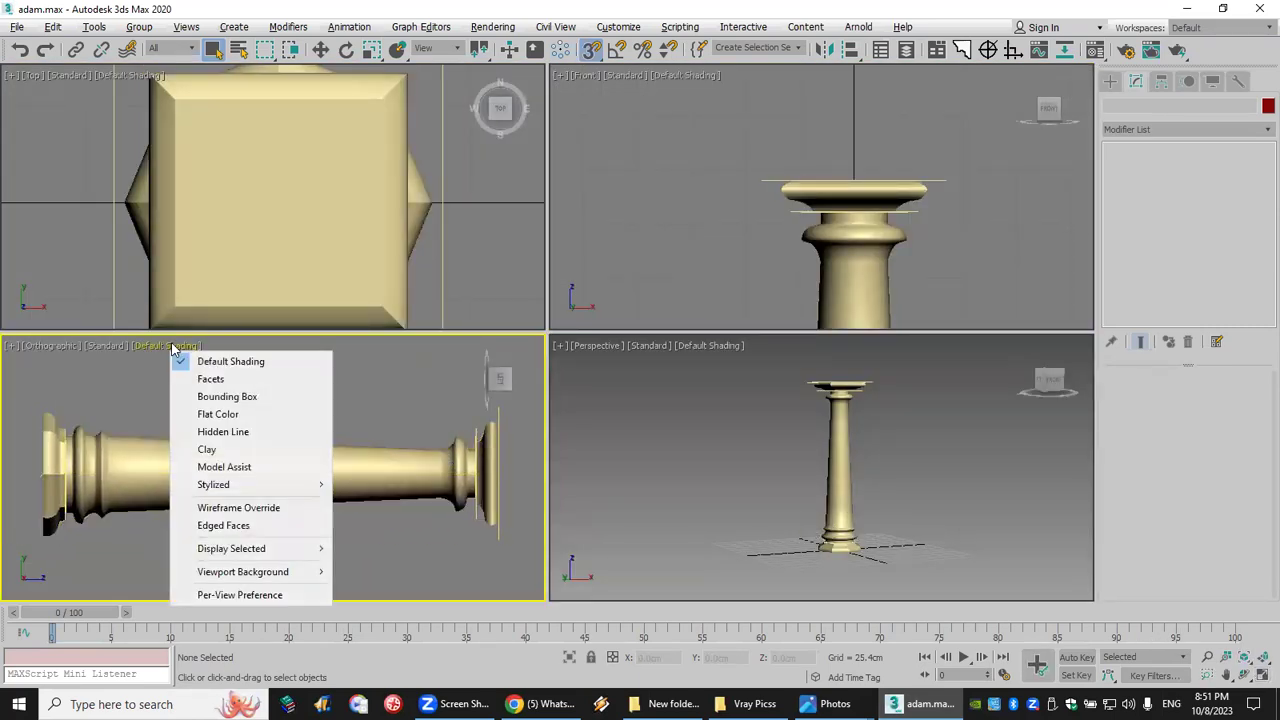
click(240, 510)
scroll(290, 220, down, 3)
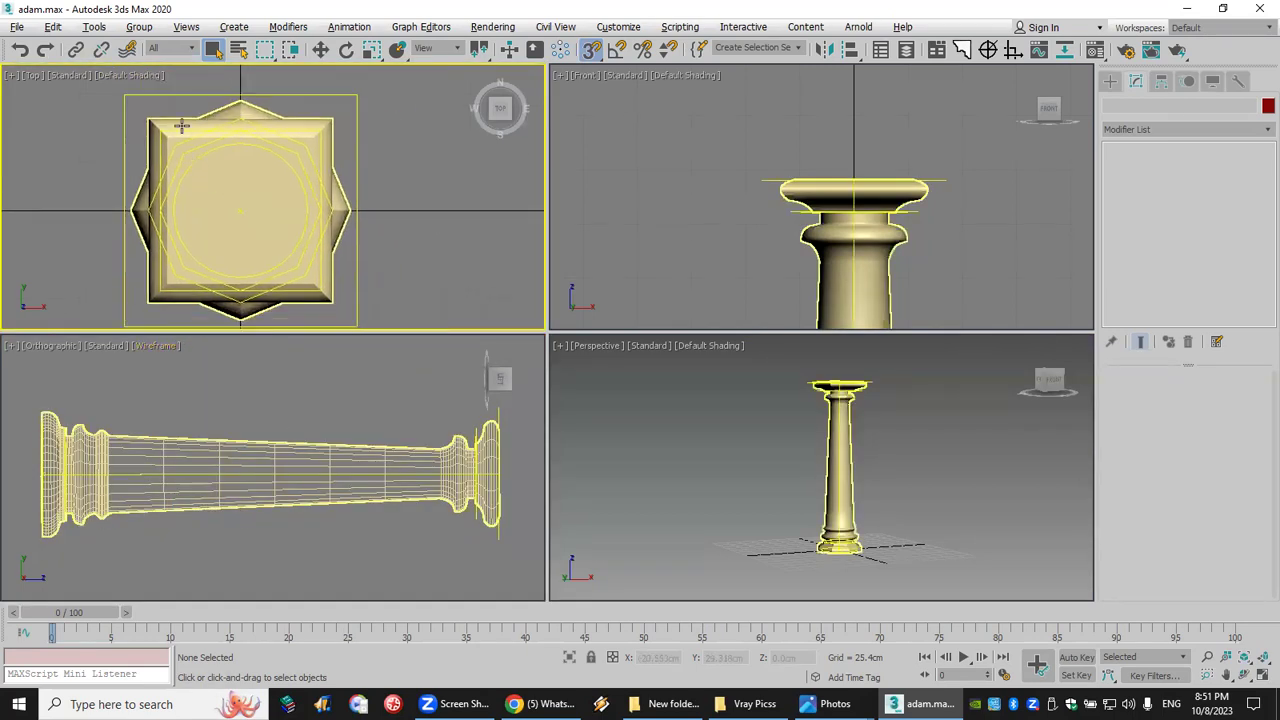
Step: Set the Top and Front viewports to Wireframe Override, with the full column fitted in the Front view
click(130, 75)
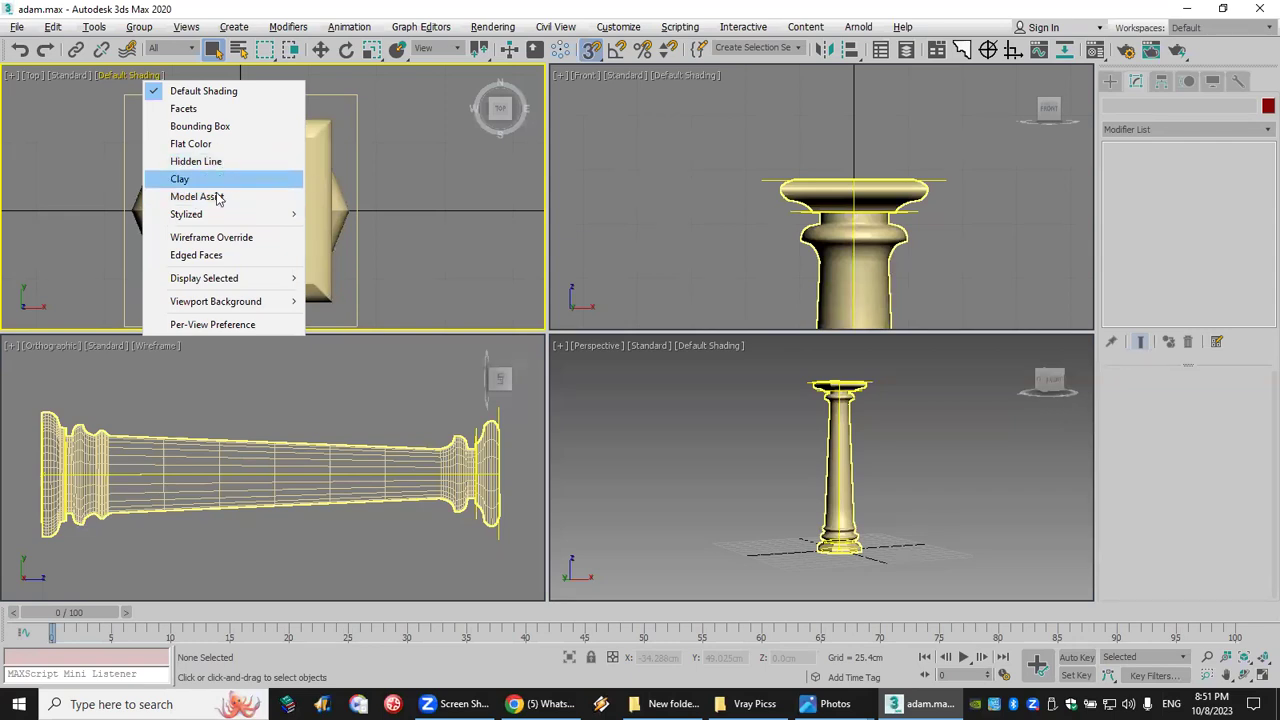
click(212, 237)
click(687, 77)
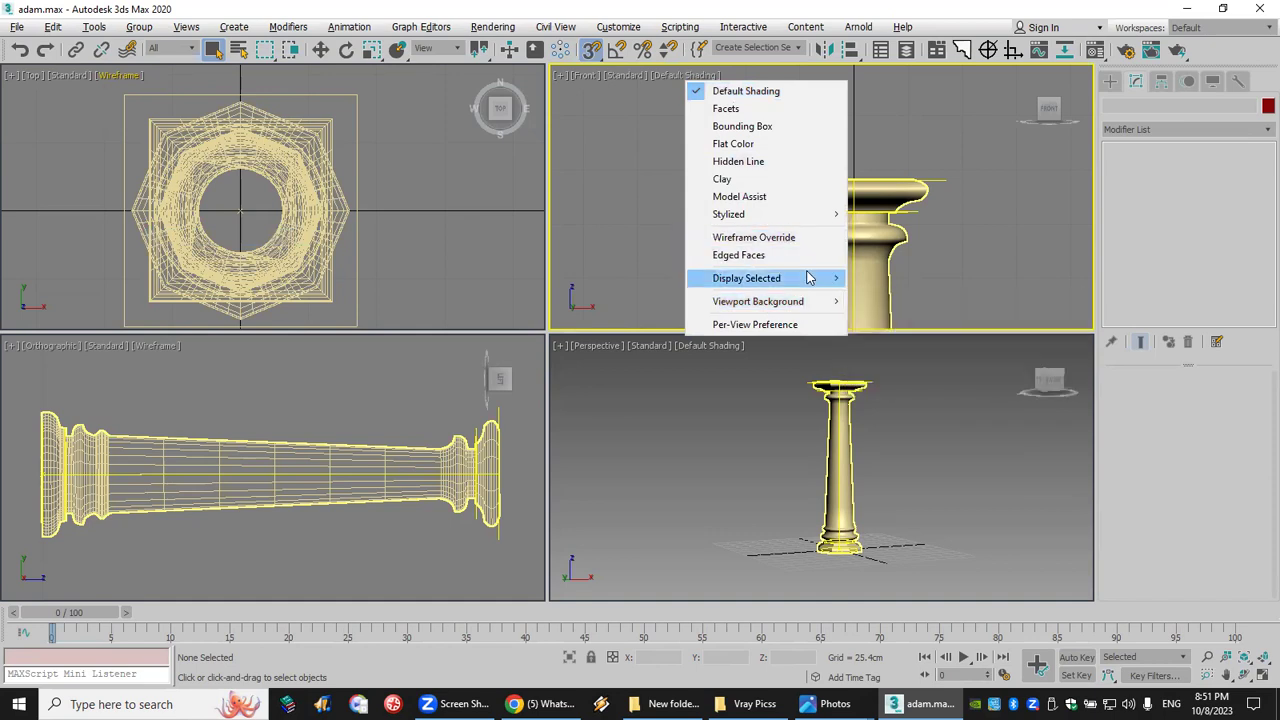
click(755, 237)
scroll(800, 115, down, 5)
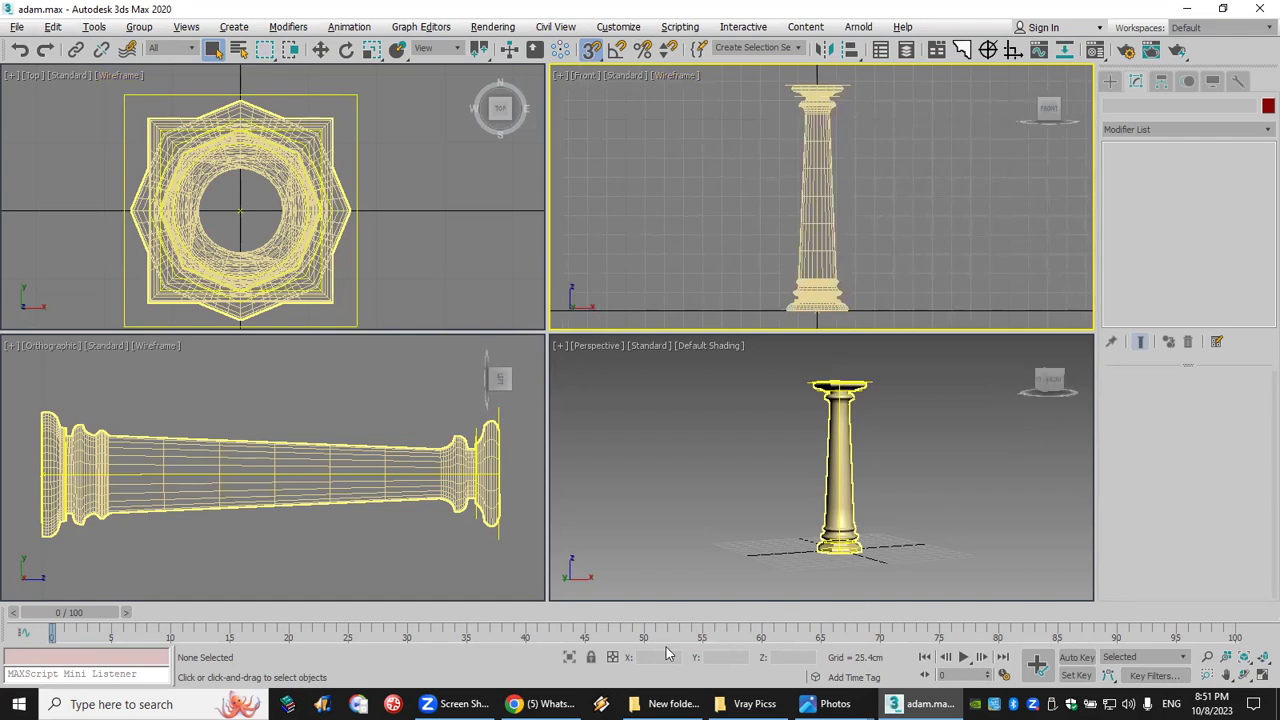
Step: Switch to WhatsApp Web and send the copied four-viewport screenshot to the 3ds Max doki 12-9-2023 group
key(alt+Tab)
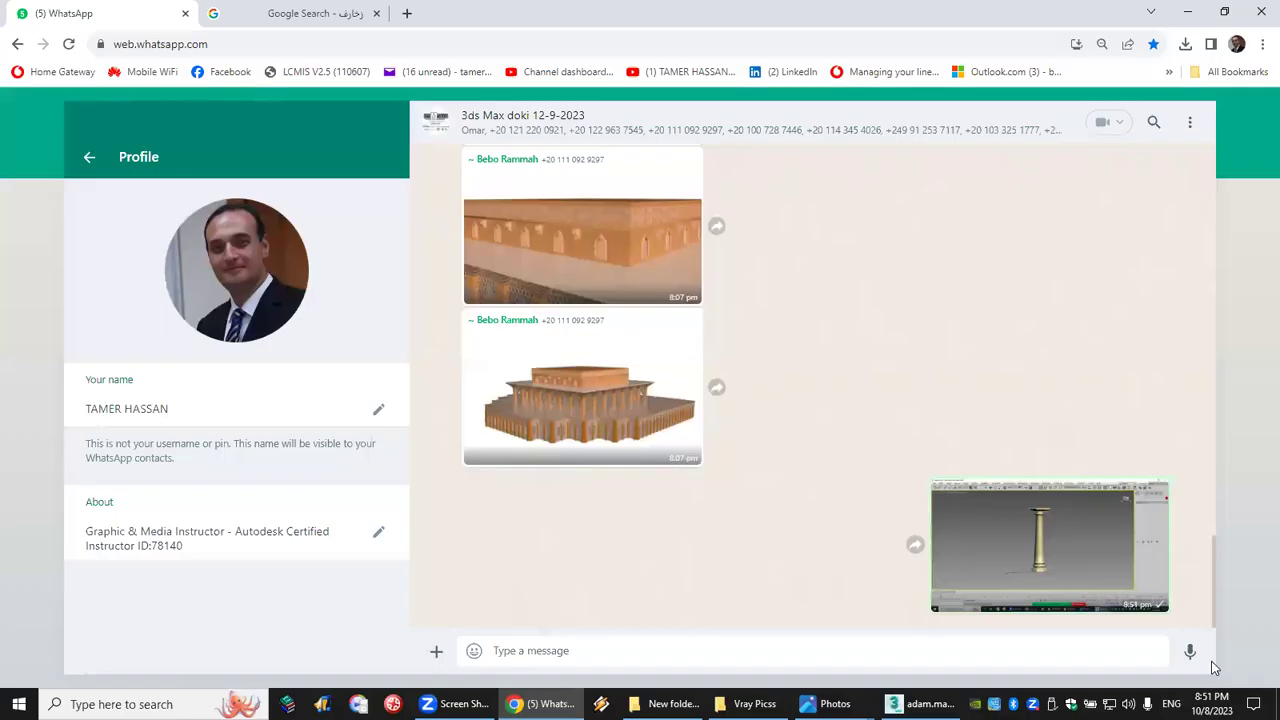
right_click(1120, 659)
click(1135, 542)
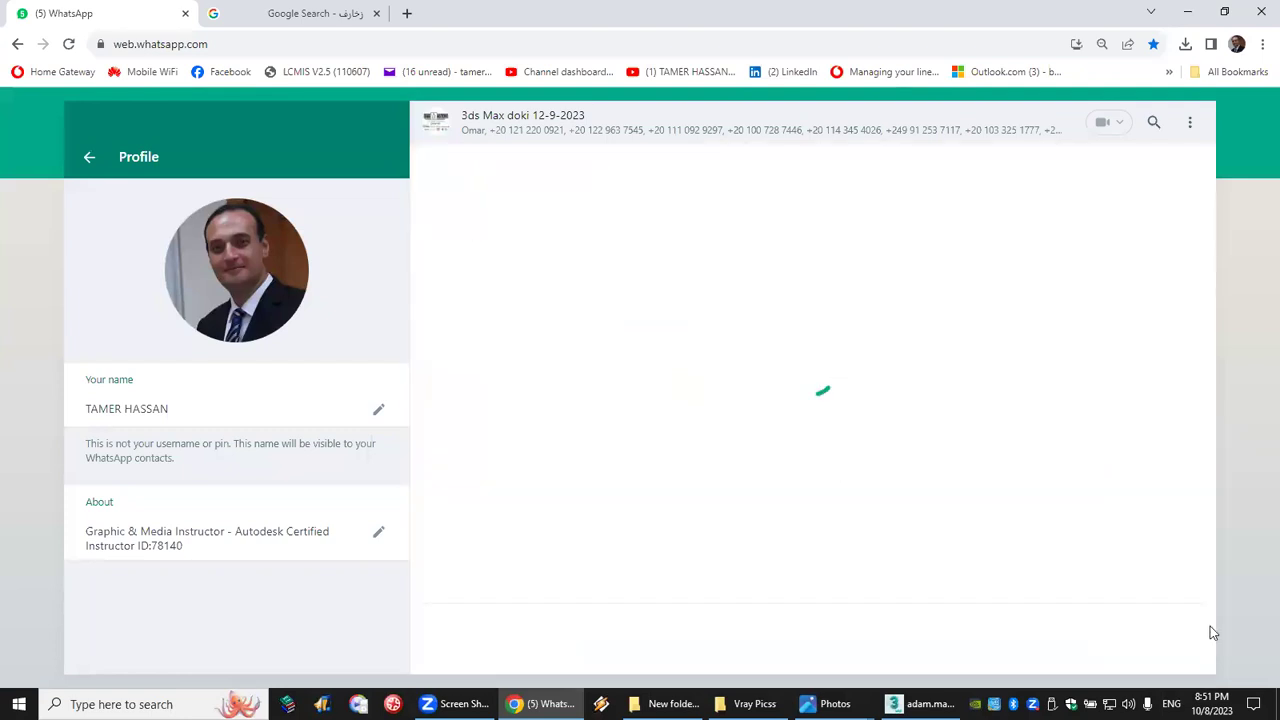
click(1195, 645)
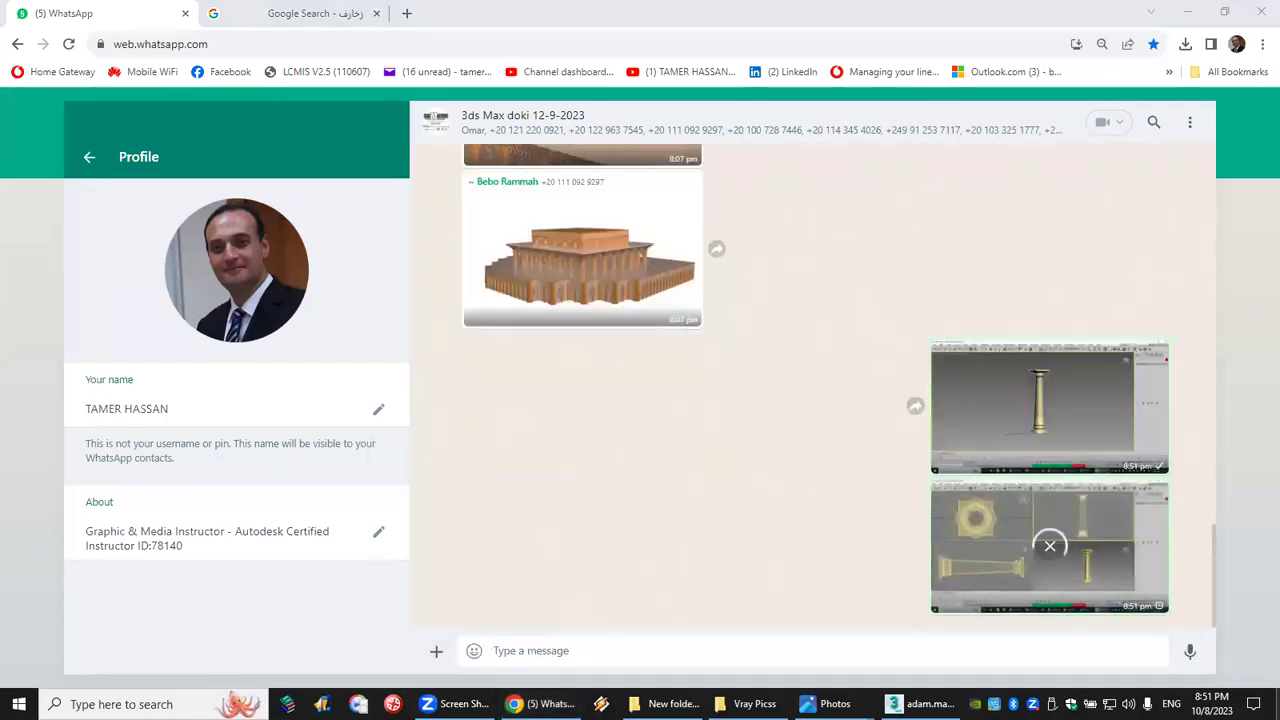
Step: Switch back to 3ds Max and save the column scene under the name BEBO on the Desktop
key(super+d)
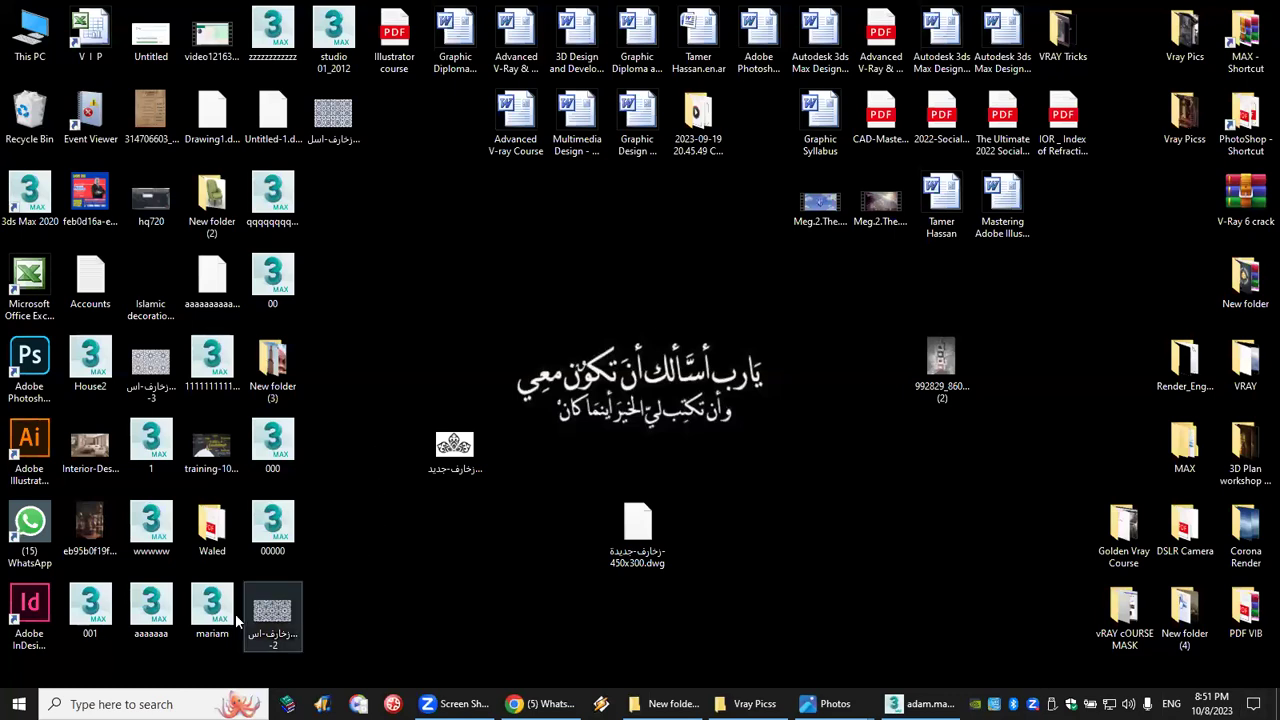
click(920, 704)
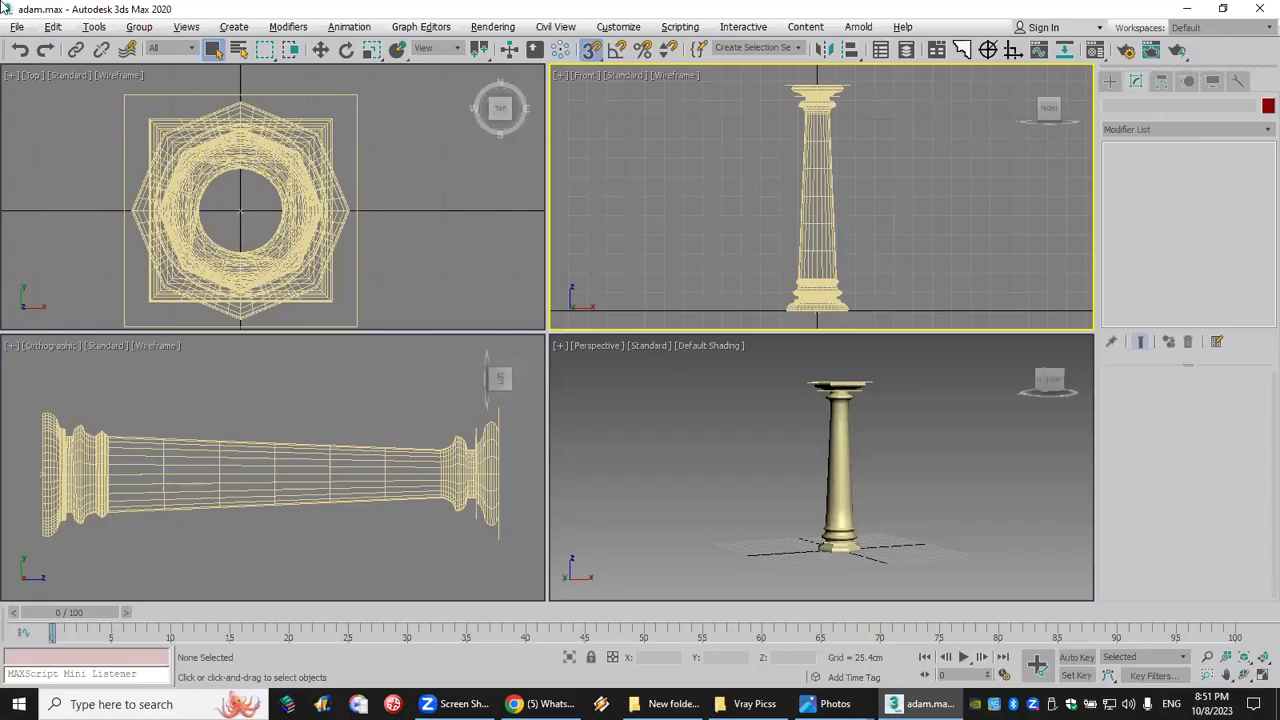
click(17, 27)
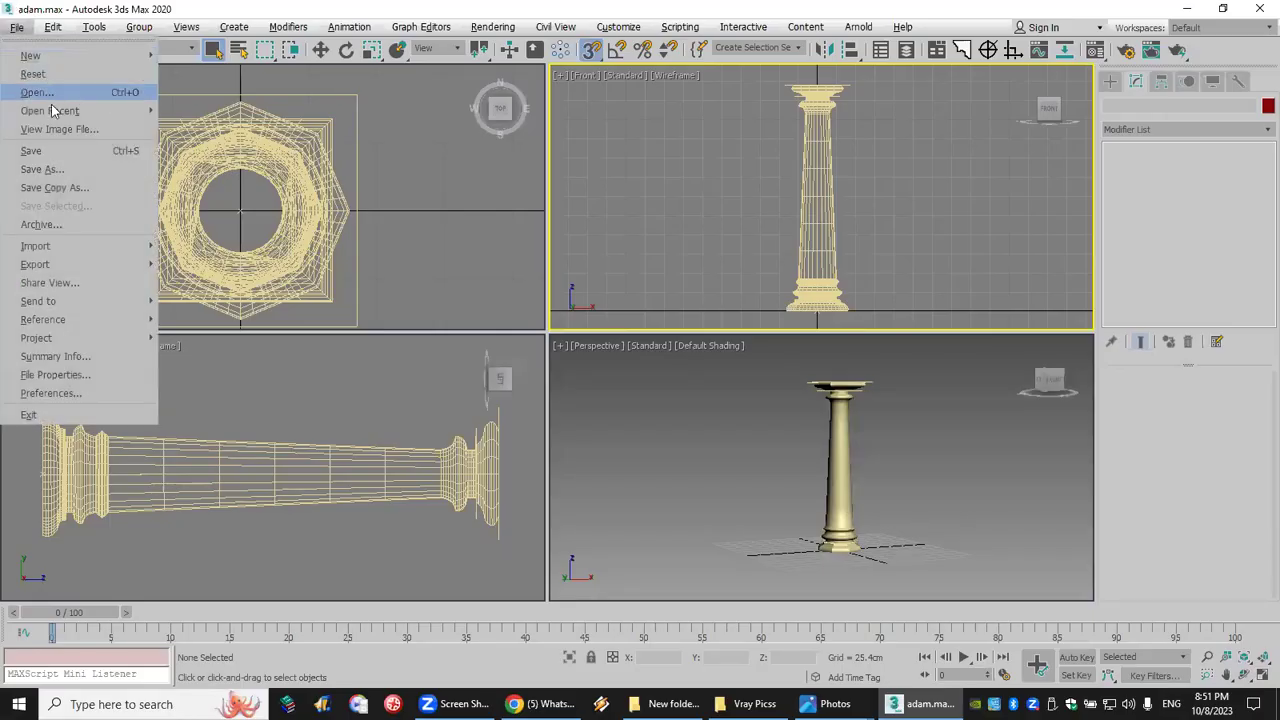
click(45, 169)
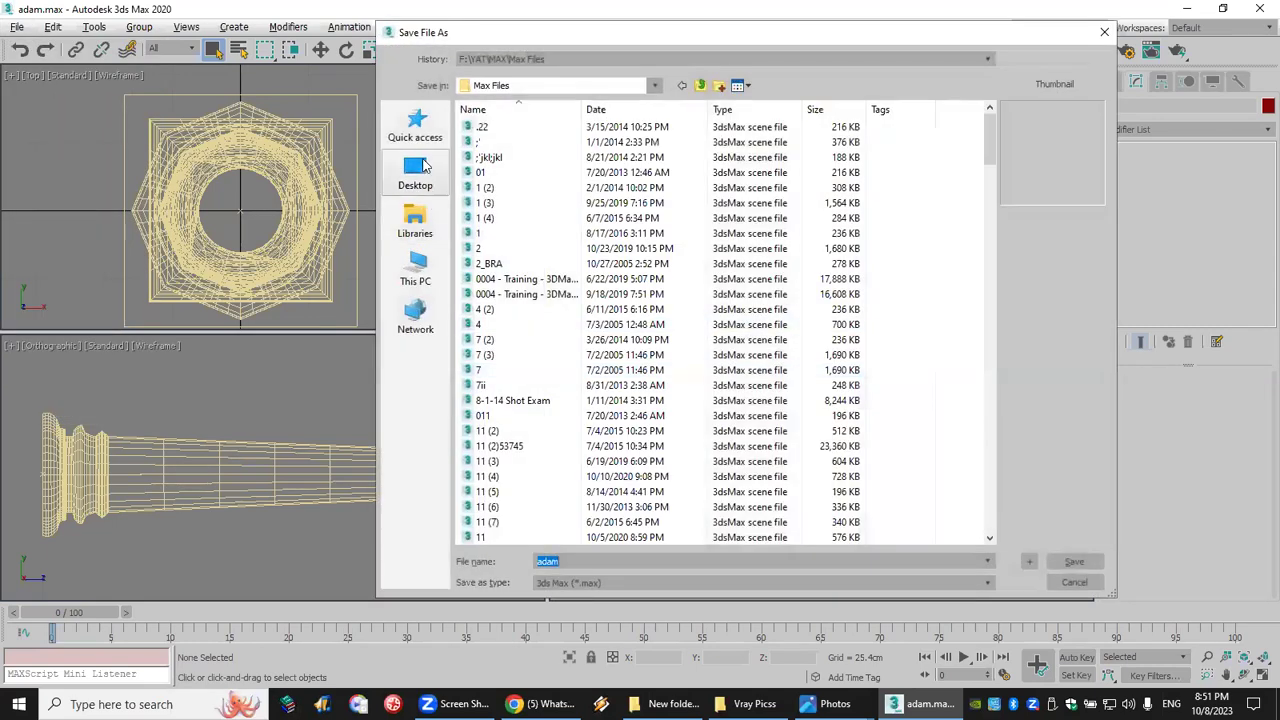
click(418, 170)
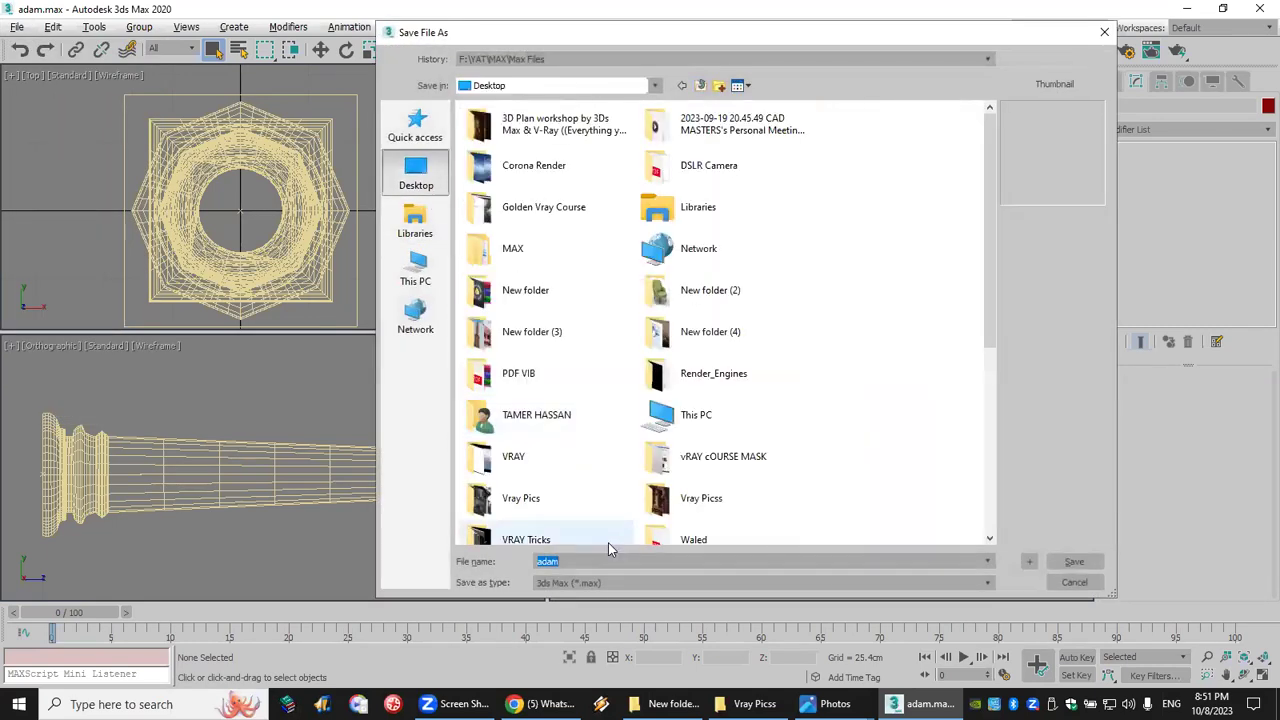
text(BED)
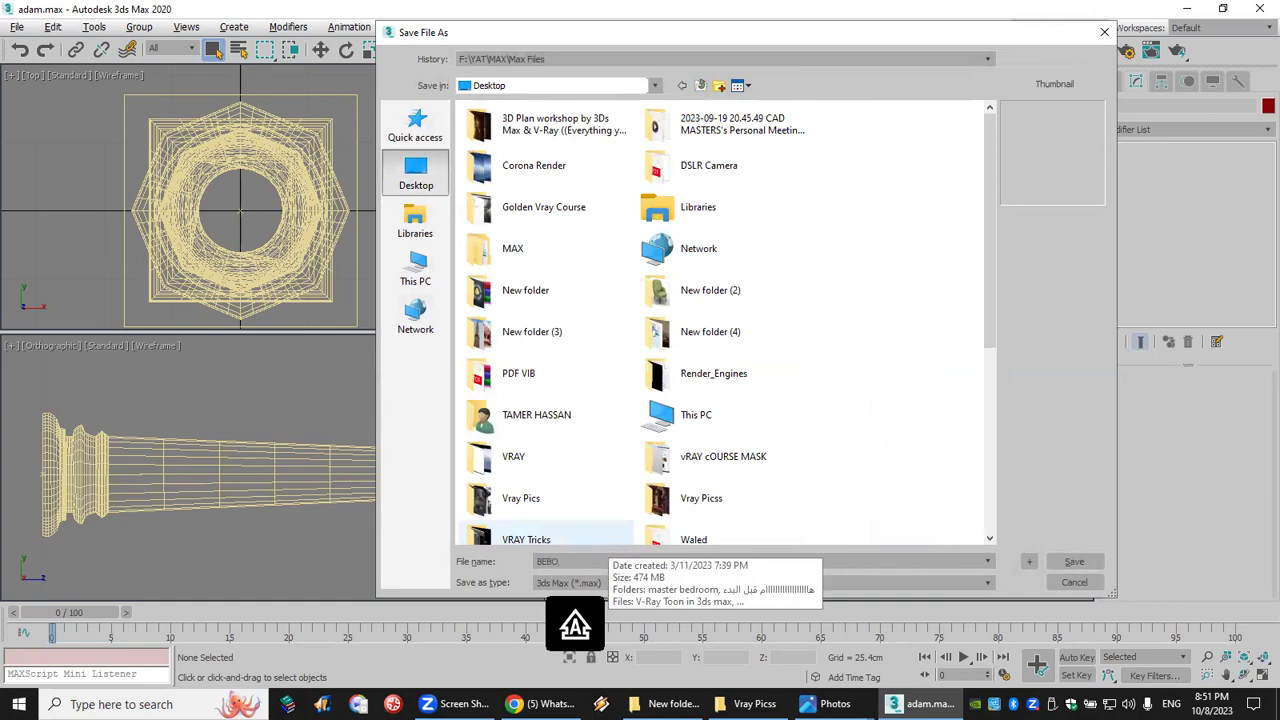
click(1072, 566)
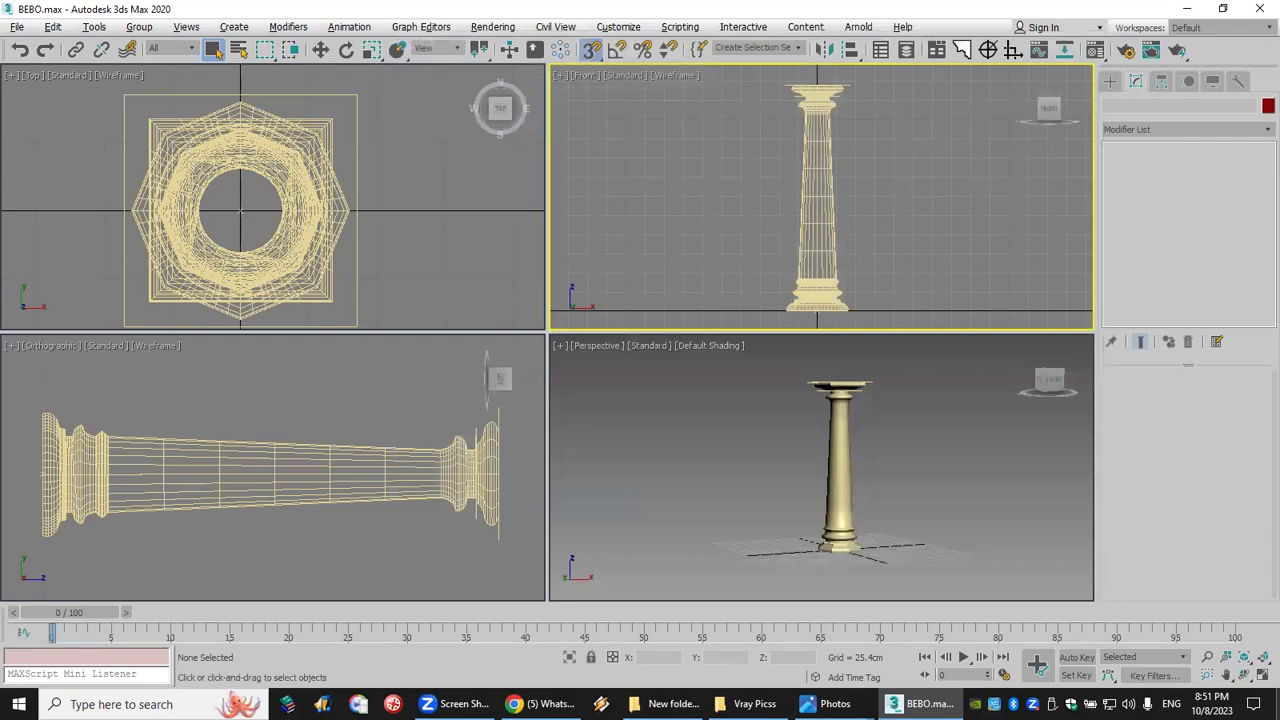
Step: Attach the BEBO.max file from the Desktop to the WhatsApp group chat and send it
click(920, 704)
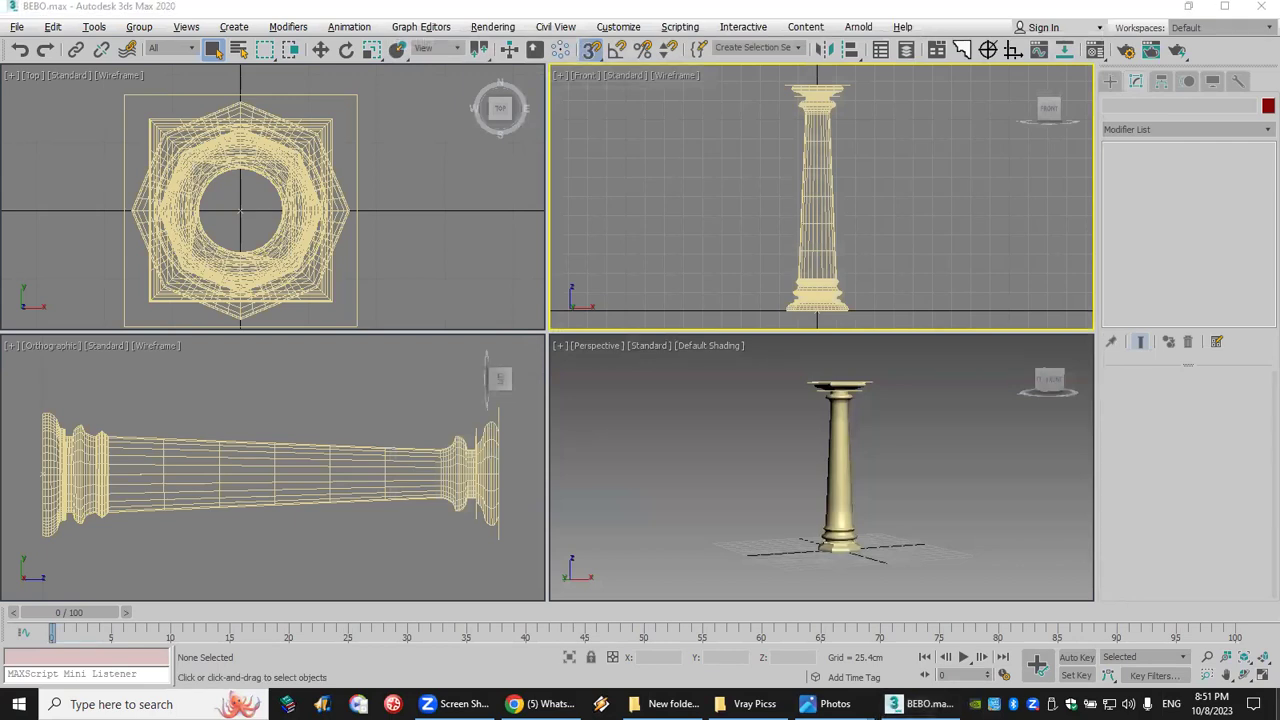
drag(333, 188, 703, 478)
click(1183, 641)
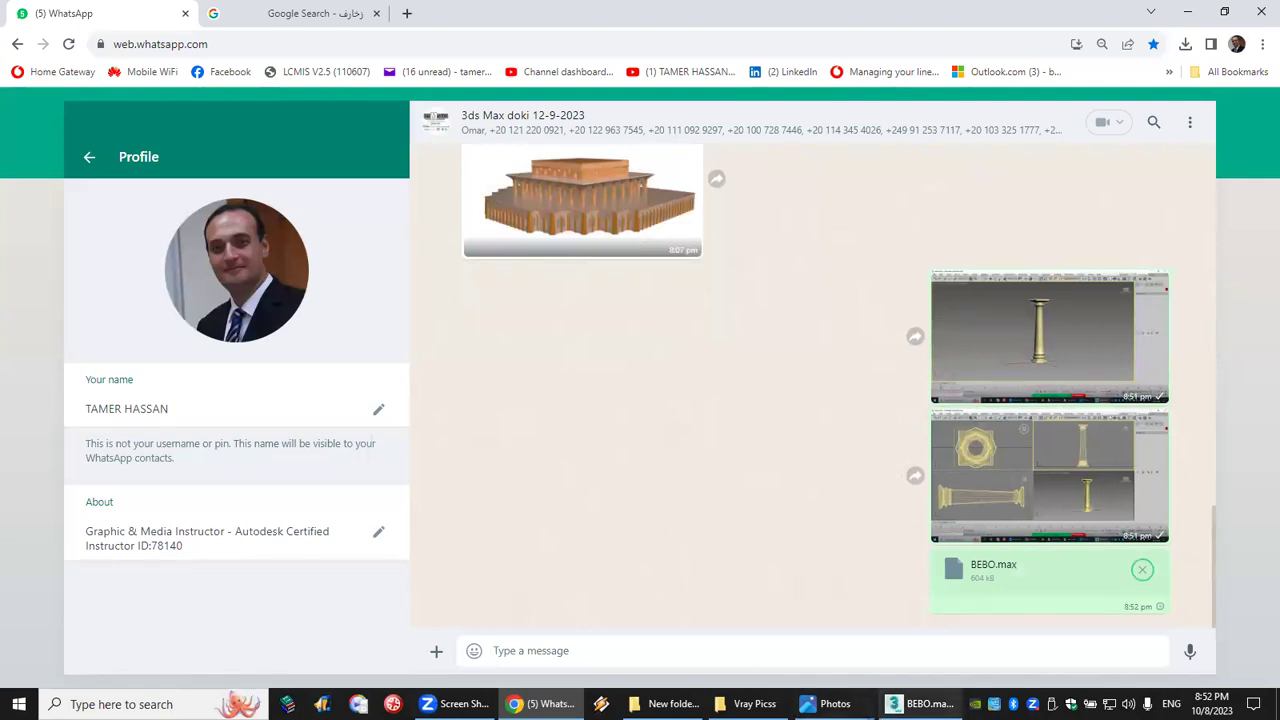
Step: Return to 3ds Max and examine the column's base mouldings closely in the Front wireframe and Perspective views
click(920, 704)
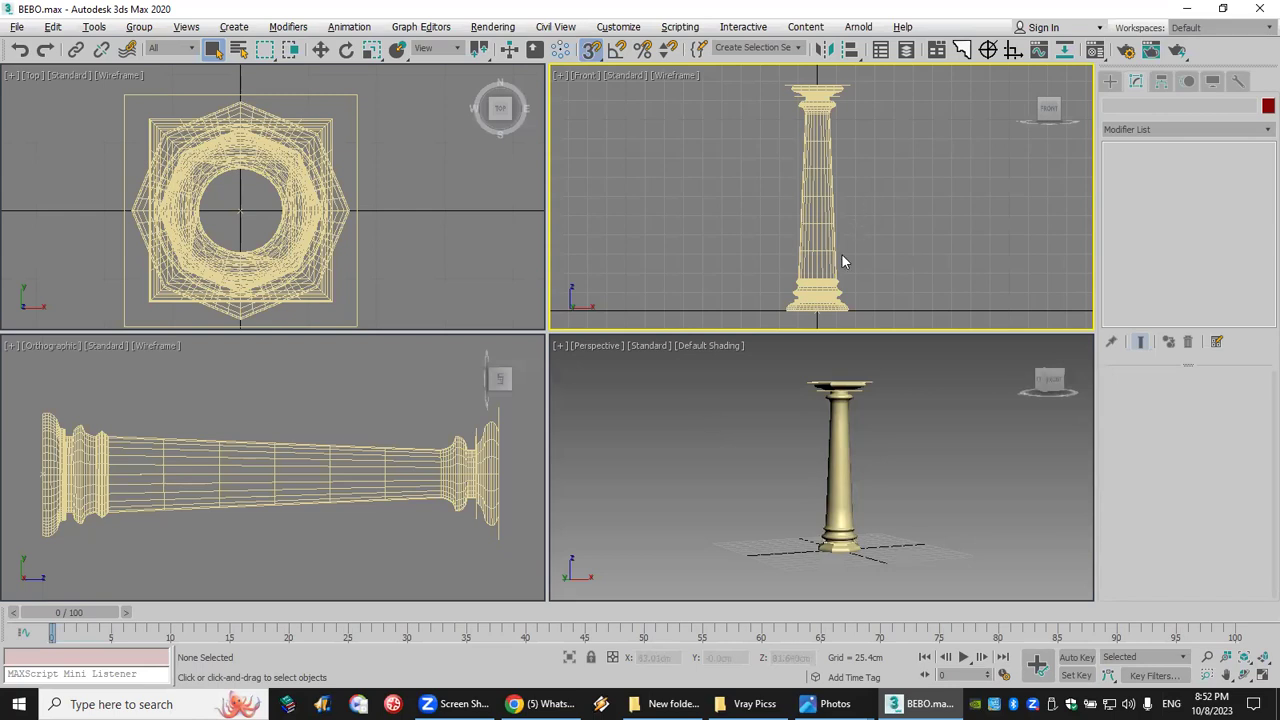
scroll(820, 278, up, 5)
scroll(820, 278, up, 4)
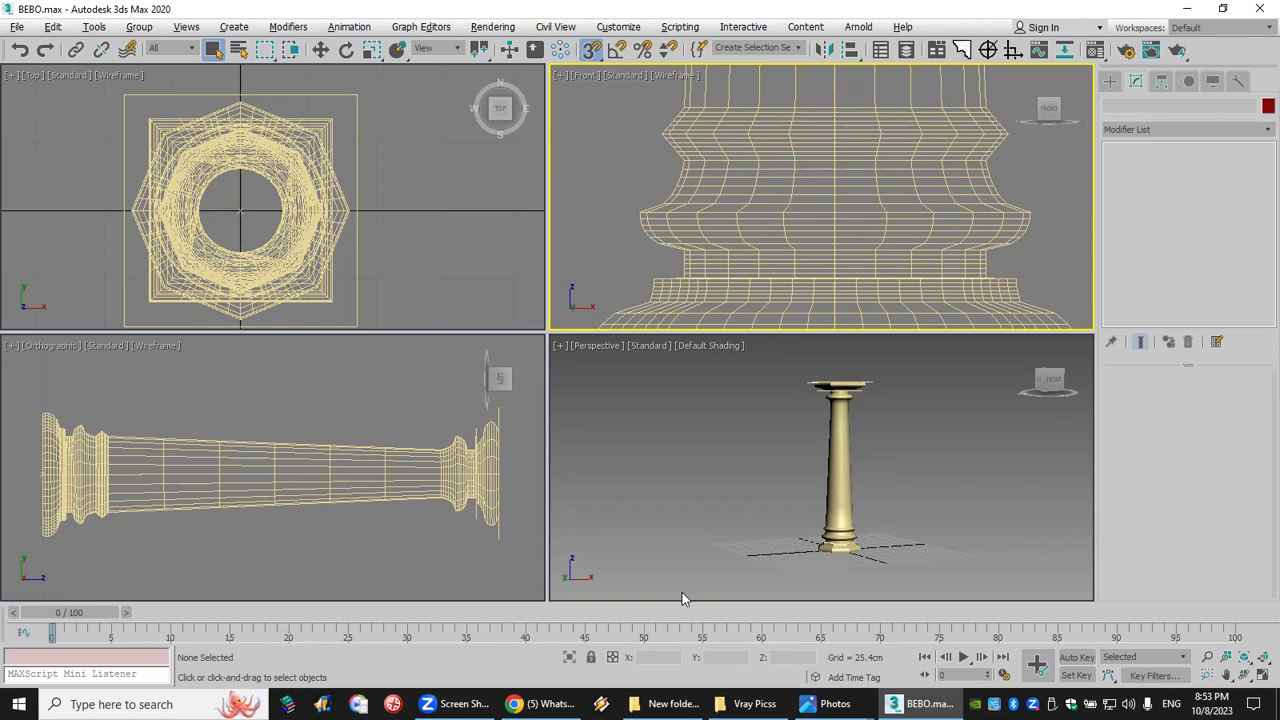
key(alt+Tab)
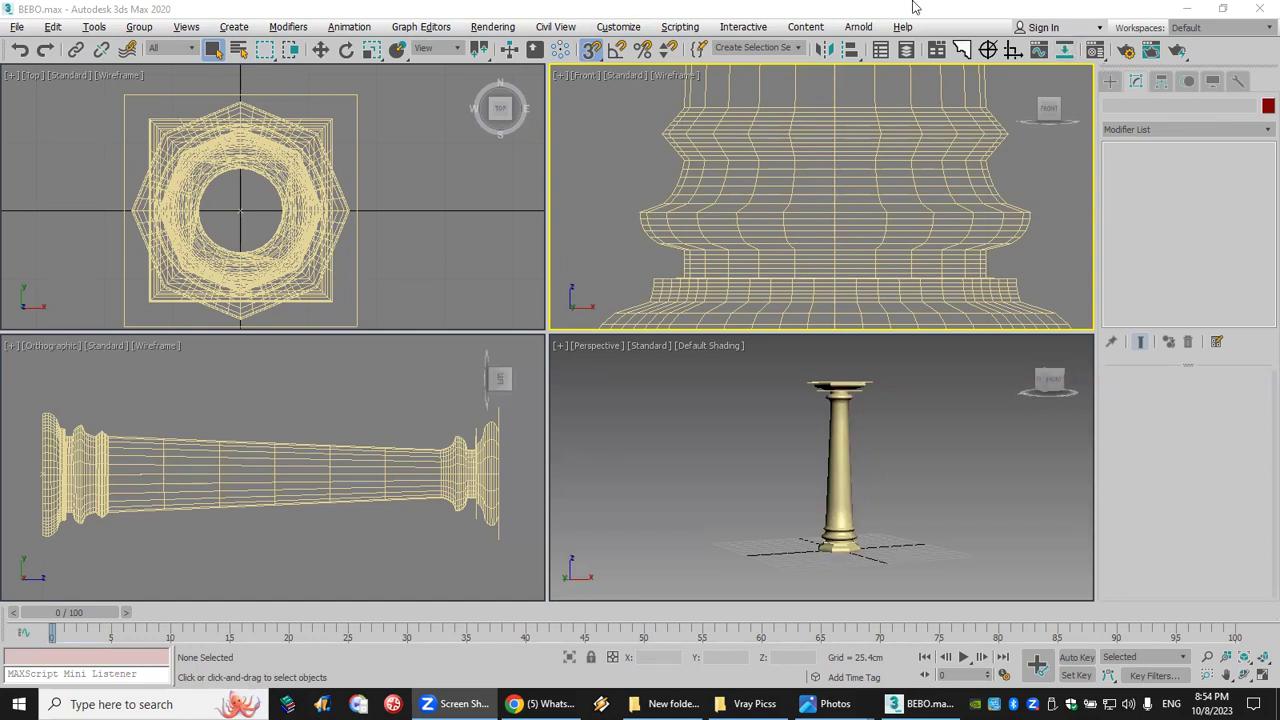
scroll(829, 531, up, 8)
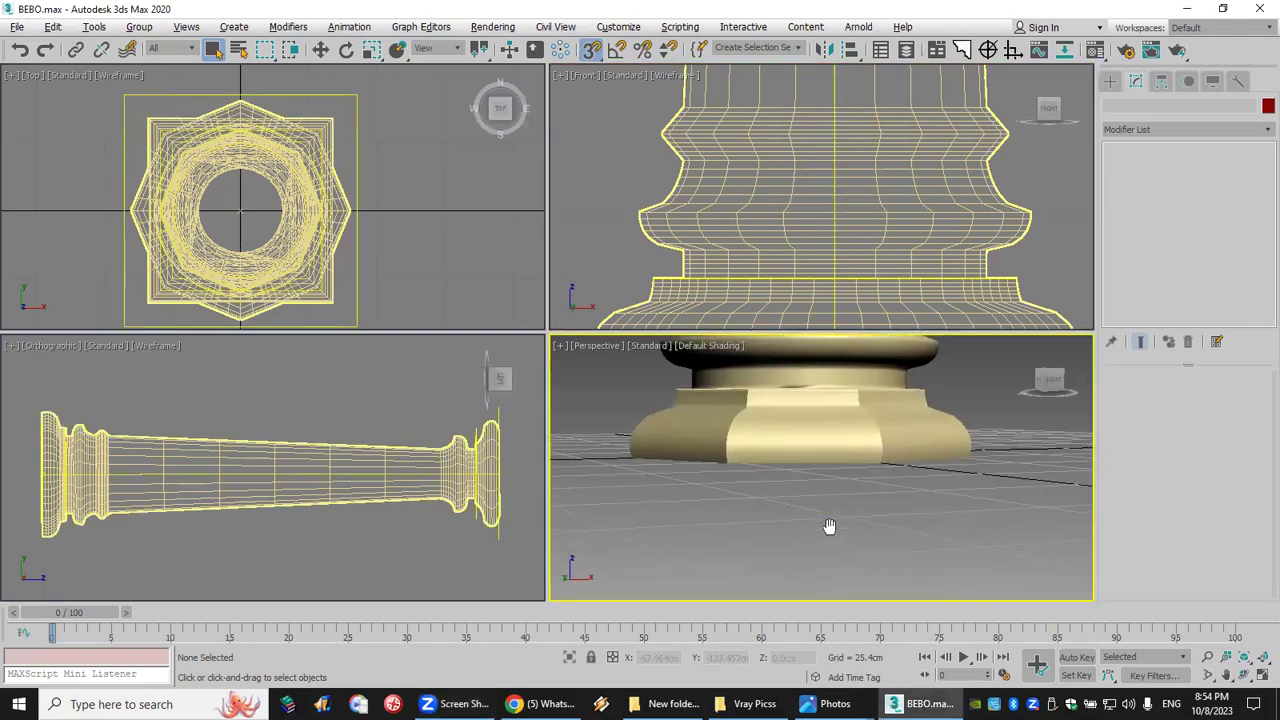
scroll(826, 403, up, 2)
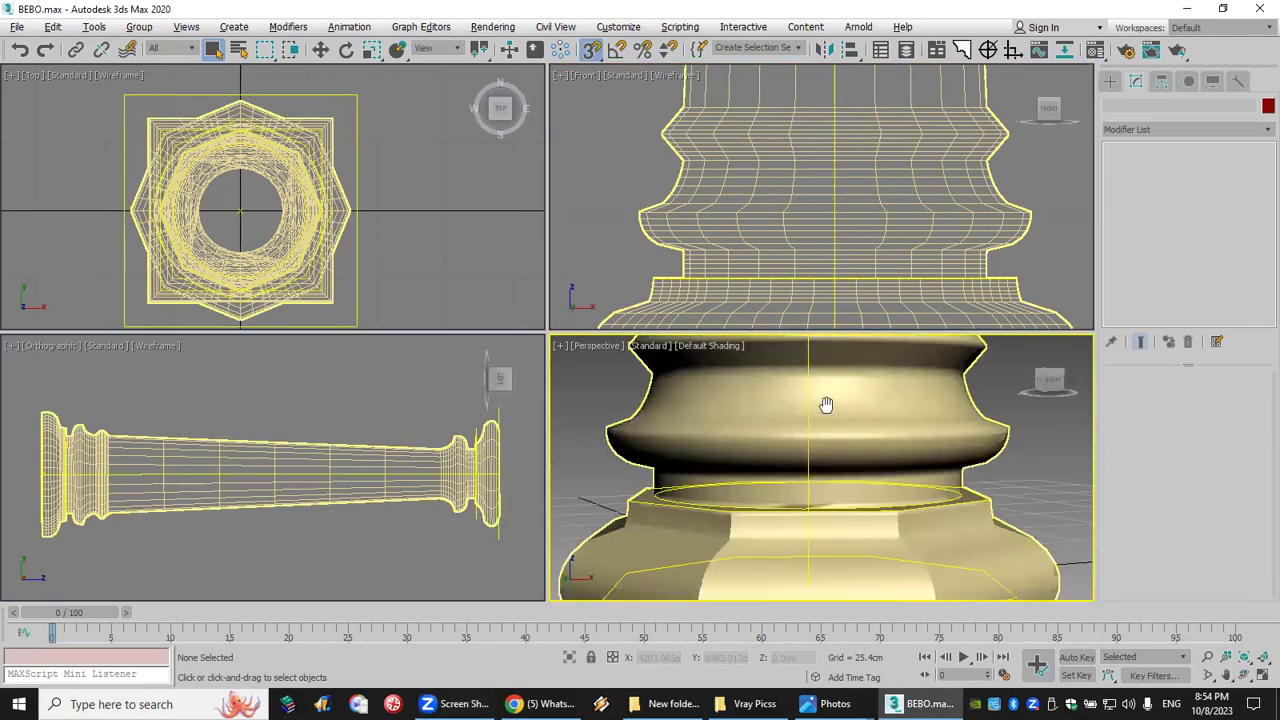
scroll(823, 440, up, 2)
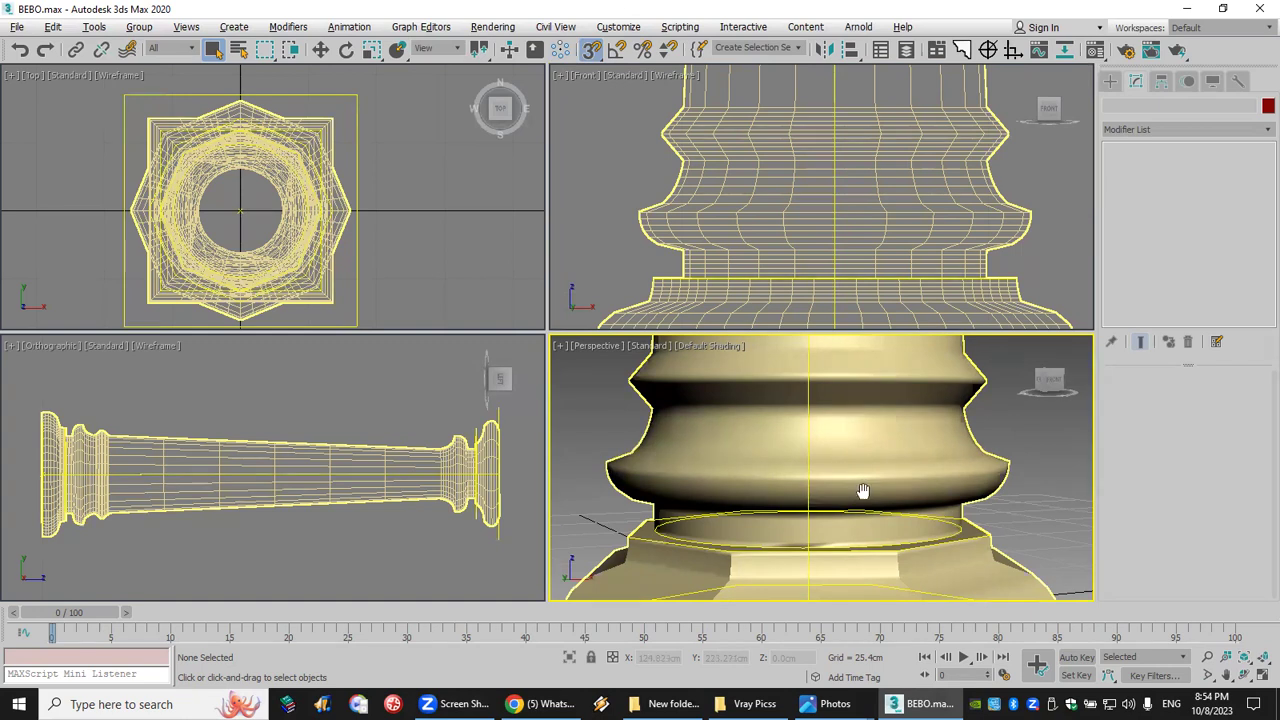
scroll(863, 491, down, 6)
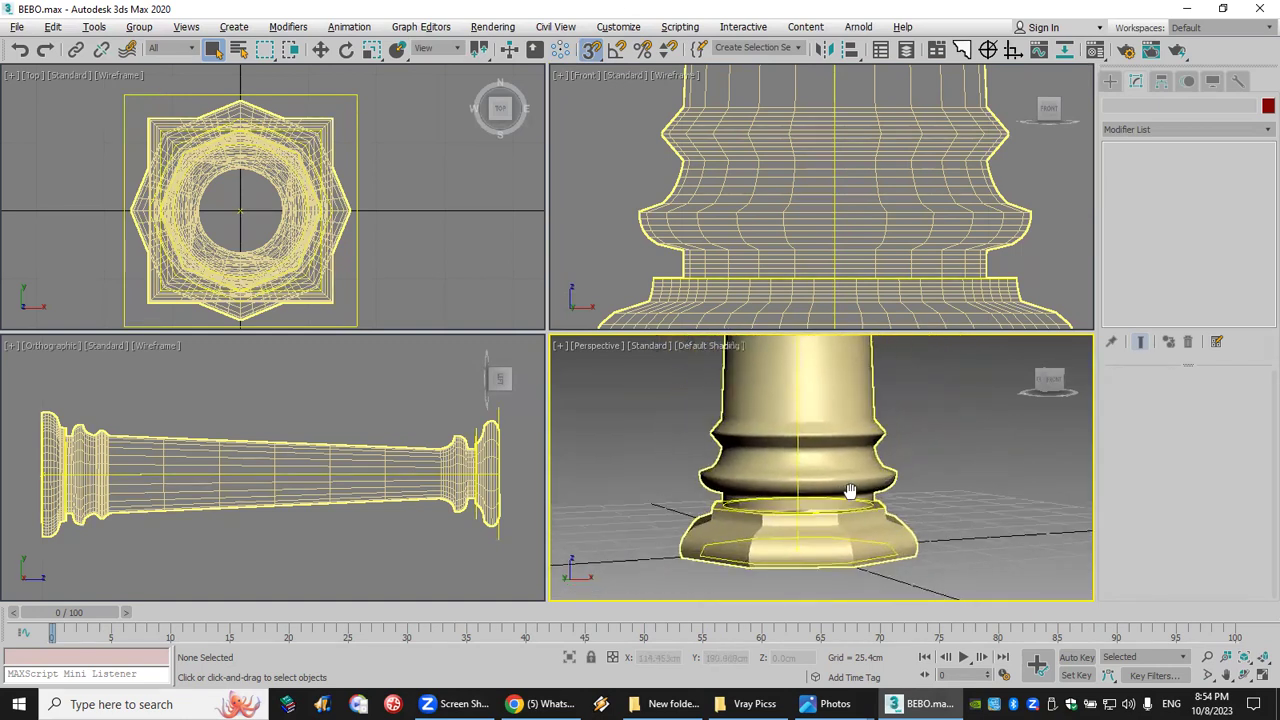
middle_drag(849, 491, 837, 493)
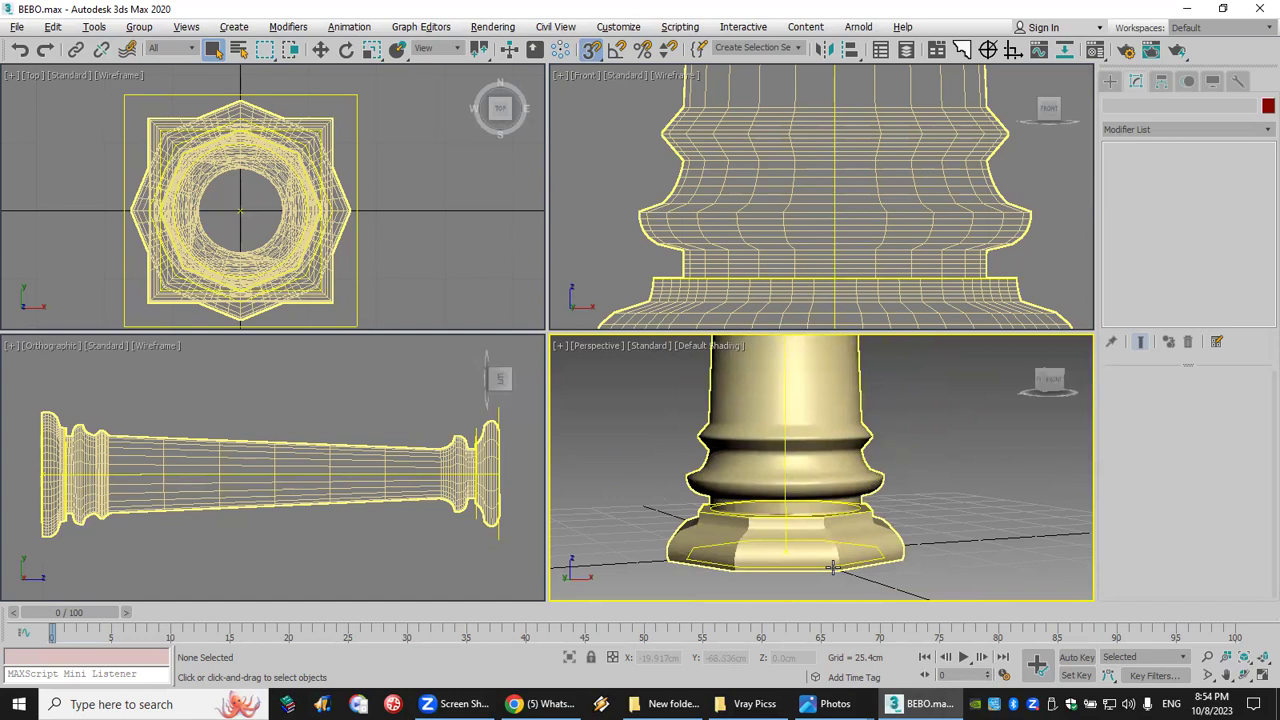
scroll(816, 507, down, 10)
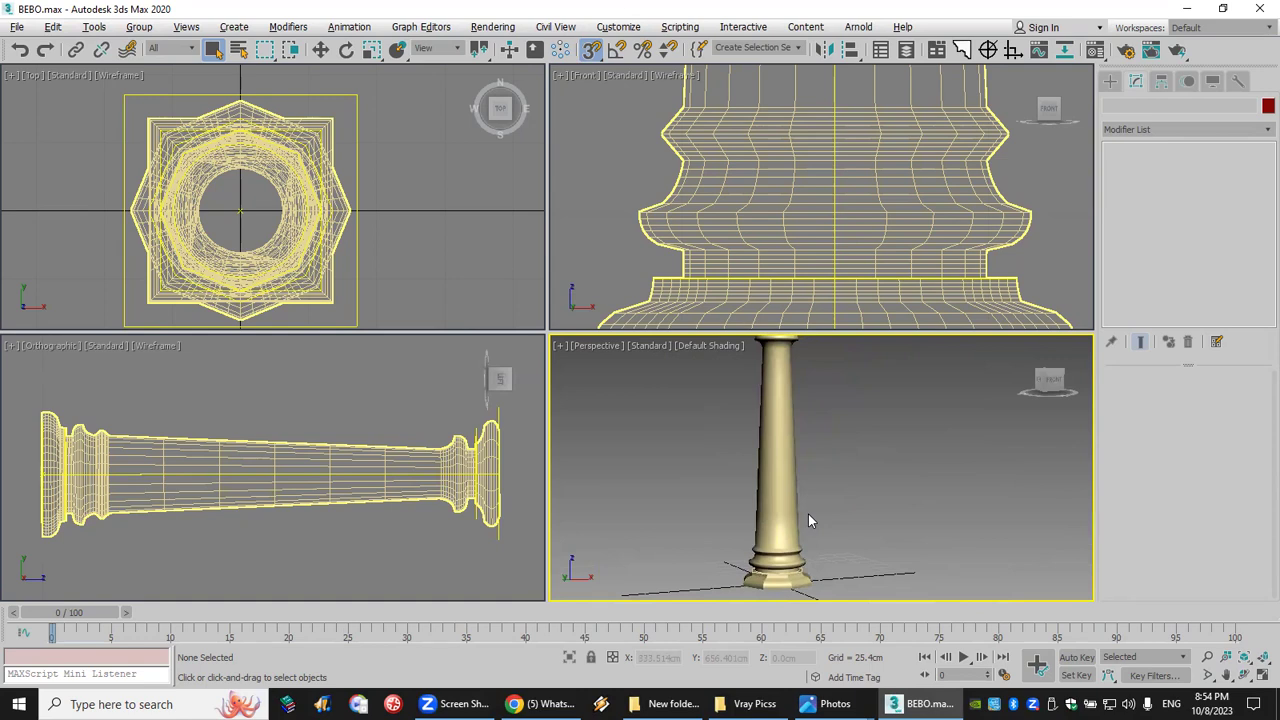
alt+middle_drag(828, 571, 835, 487)
scroll(840, 486, up, 10)
scroll(850, 485, down, 4)
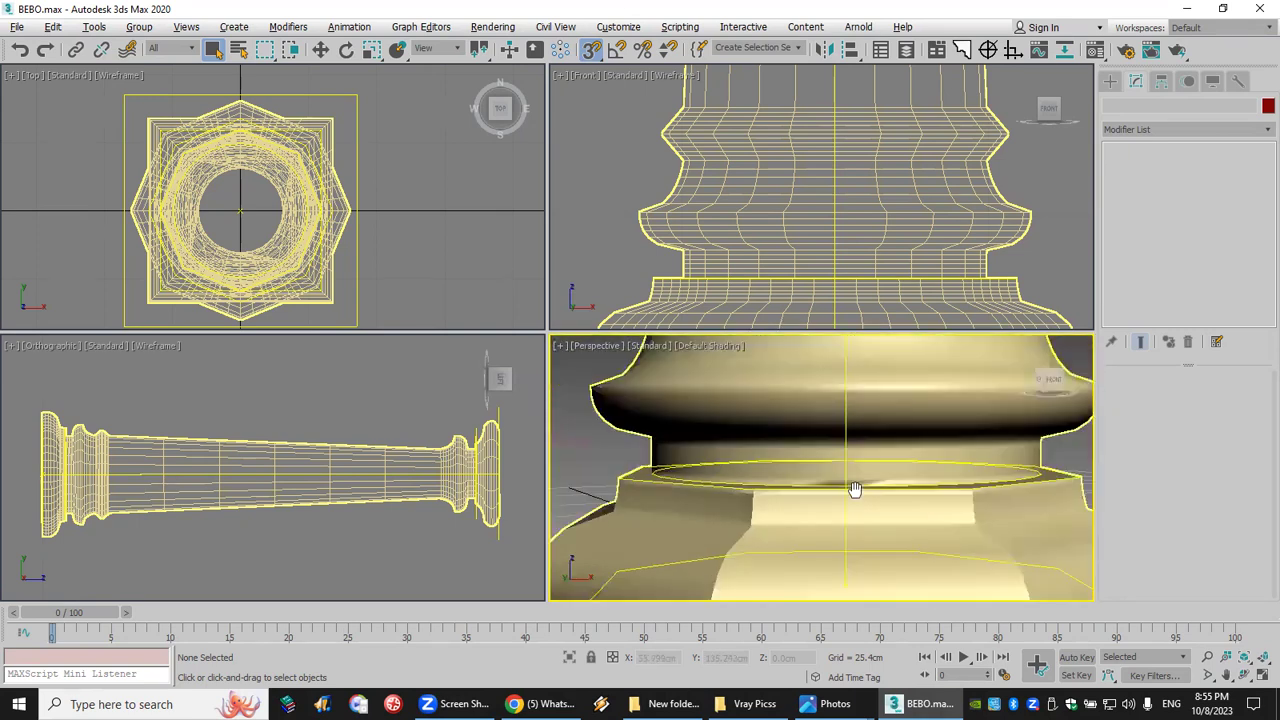
scroll(849, 483, up, 2)
scroll(849, 451, down, 6)
middle_drag(849, 470, 842, 554)
scroll(842, 554, down, 5)
Step: Examine the column's capital up close and the whole column from different angles in the Perspective view
scroll(850, 420, up, 10)
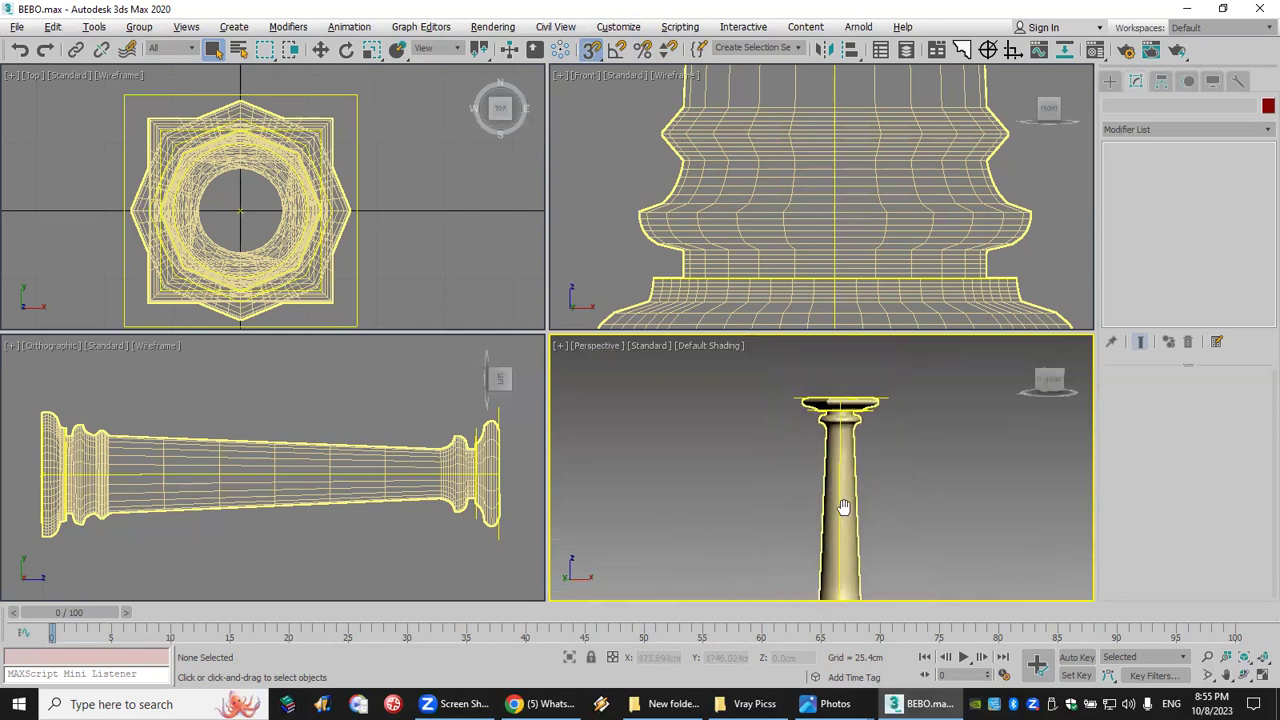
middle_drag(845, 455, 871, 459)
scroll(871, 459, down, 4)
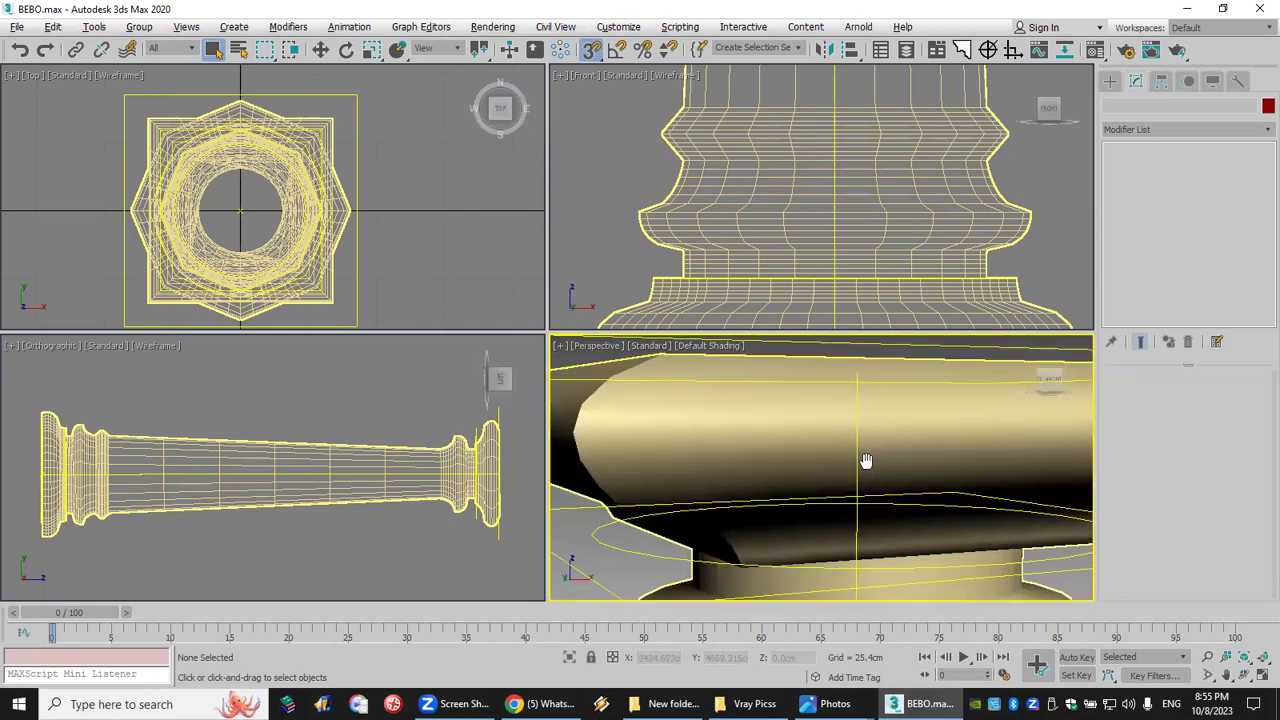
scroll(864, 458, down, 3)
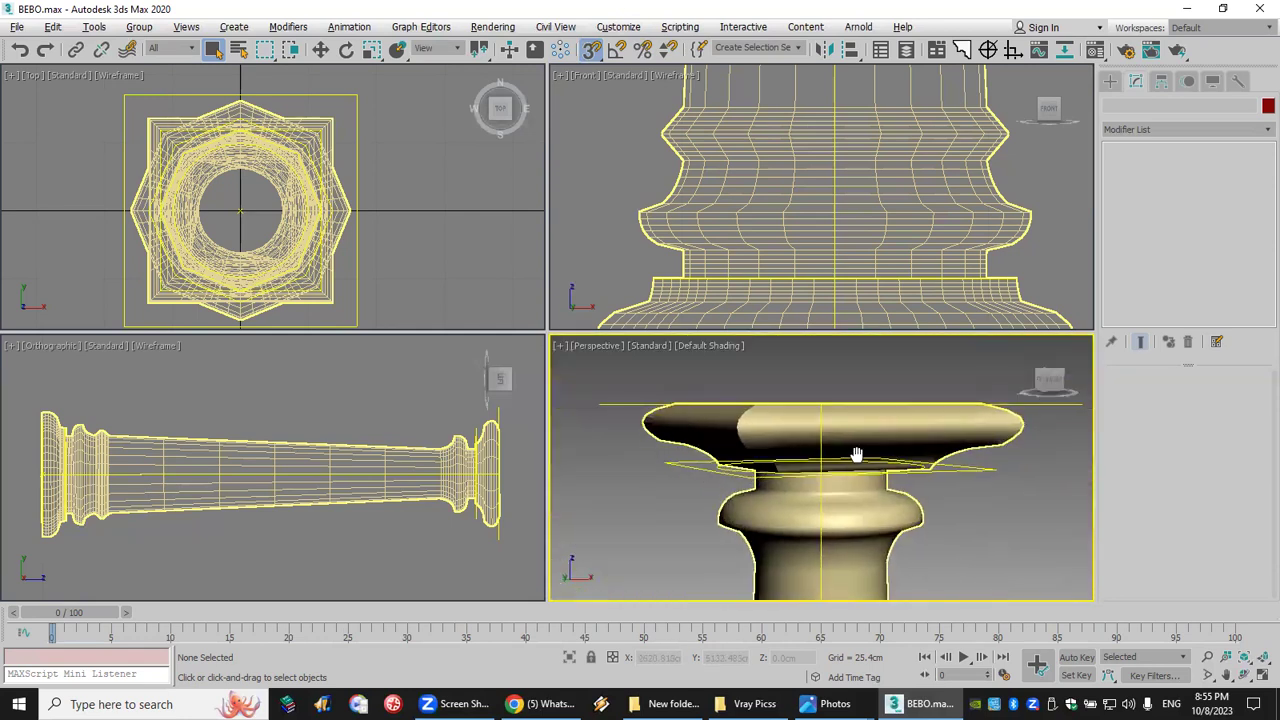
click(1245, 677)
drag(848, 482, 832, 476)
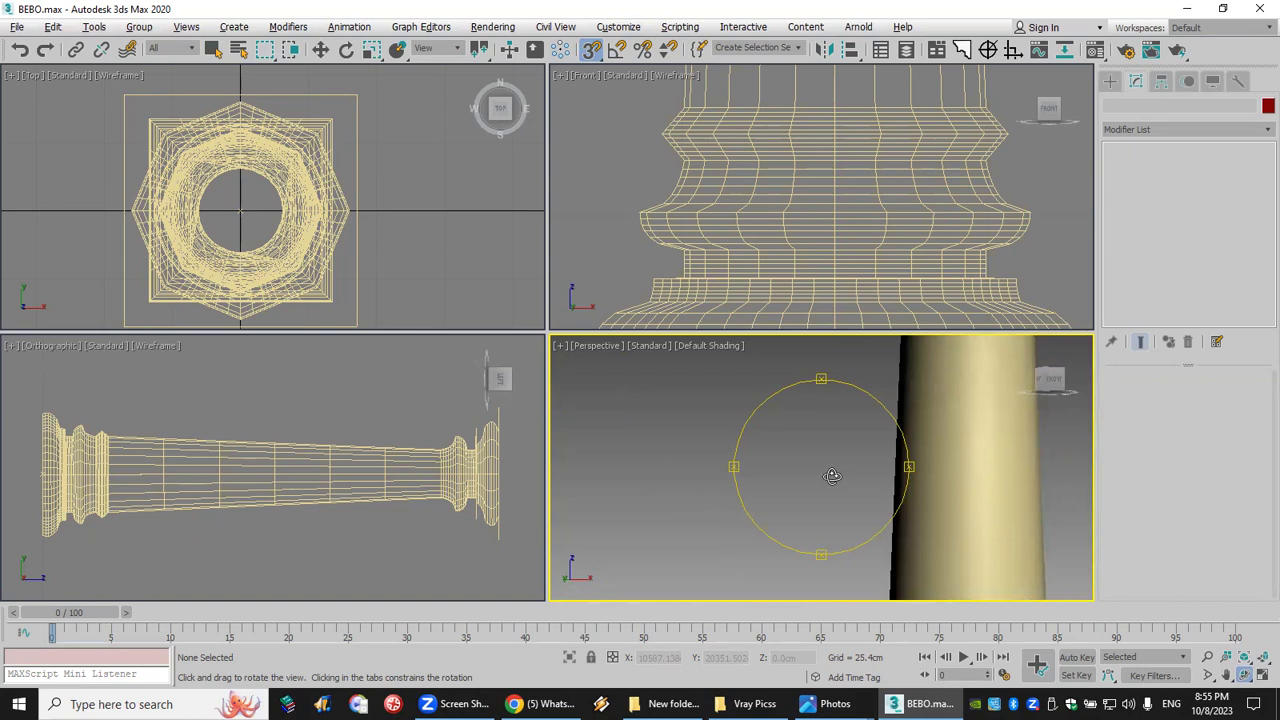
drag(937, 457, 851, 514)
drag(811, 476, 824, 430)
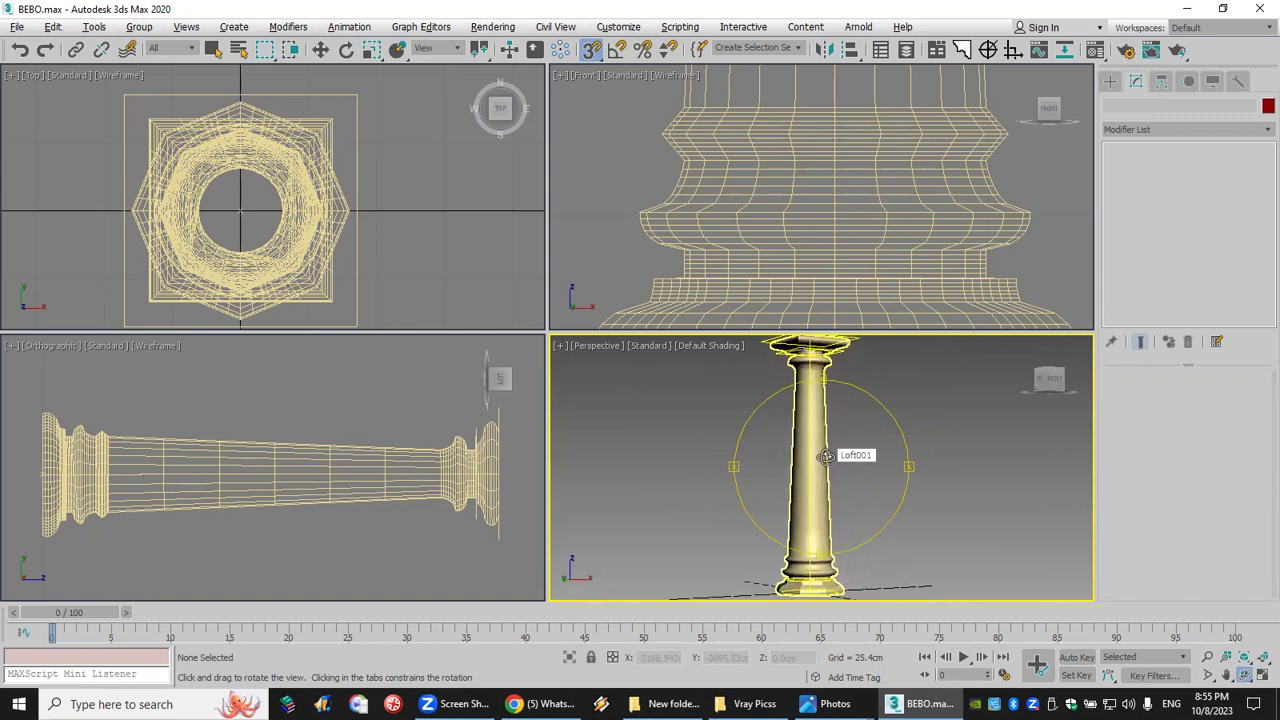
drag(815, 390, 822, 392)
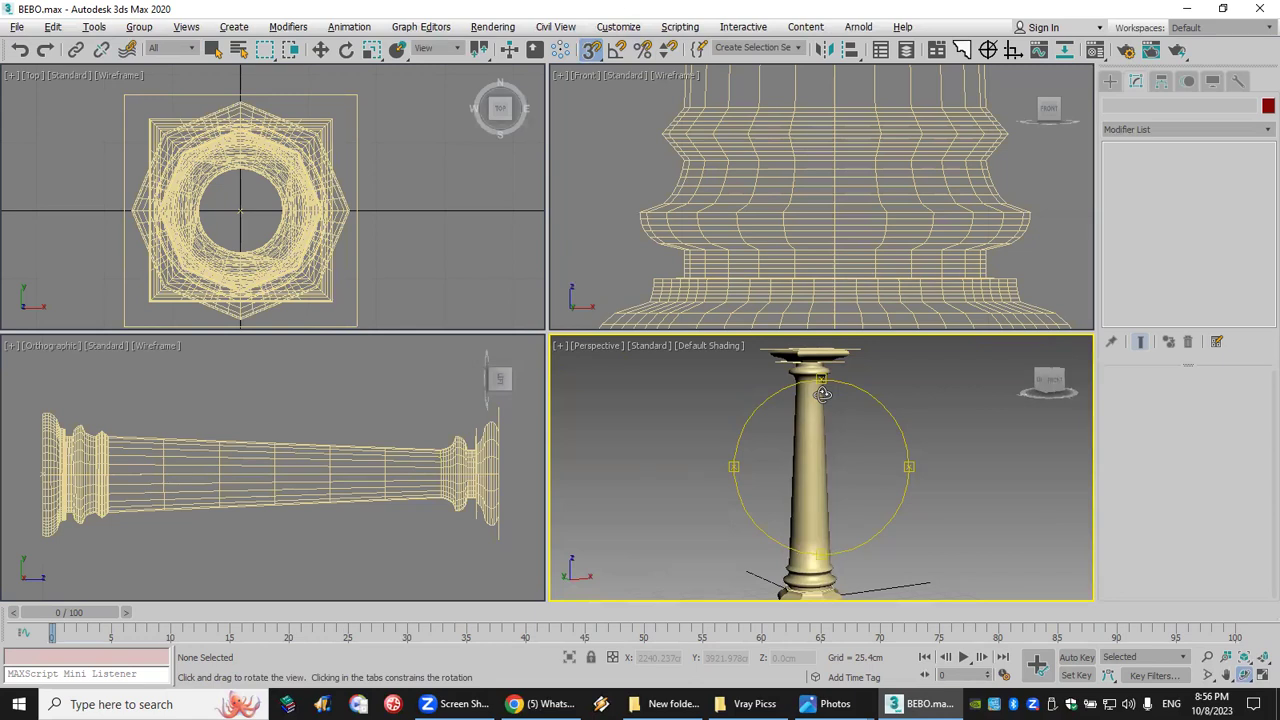
Step: Inspect the top of the shaft and the underside of the capital by orbiting the Perspective view
drag(825, 395, 802, 523)
scroll(802, 523, up, 5)
drag(827, 447, 816, 555)
scroll(819, 440, down, 4)
drag(819, 444, 835, 471)
scroll(843, 489, up, 3)
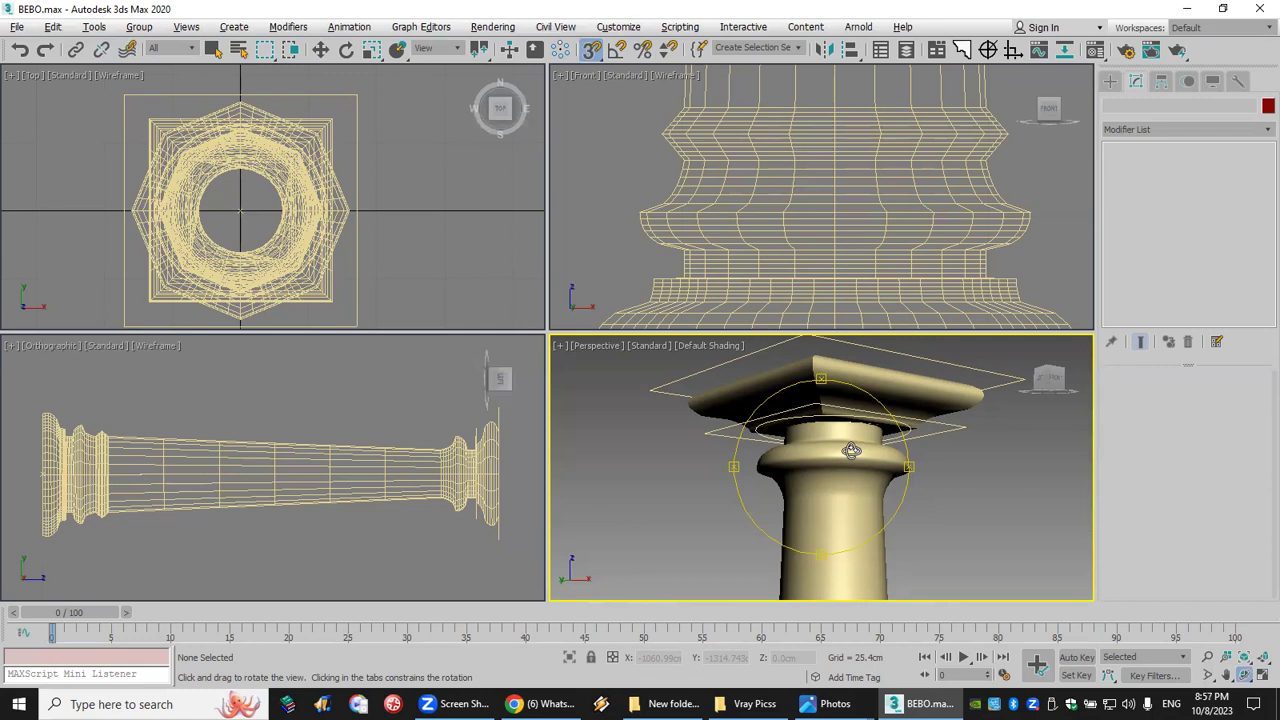
Step: Reset the scene to start from an empty file
click(17, 27)
click(39, 76)
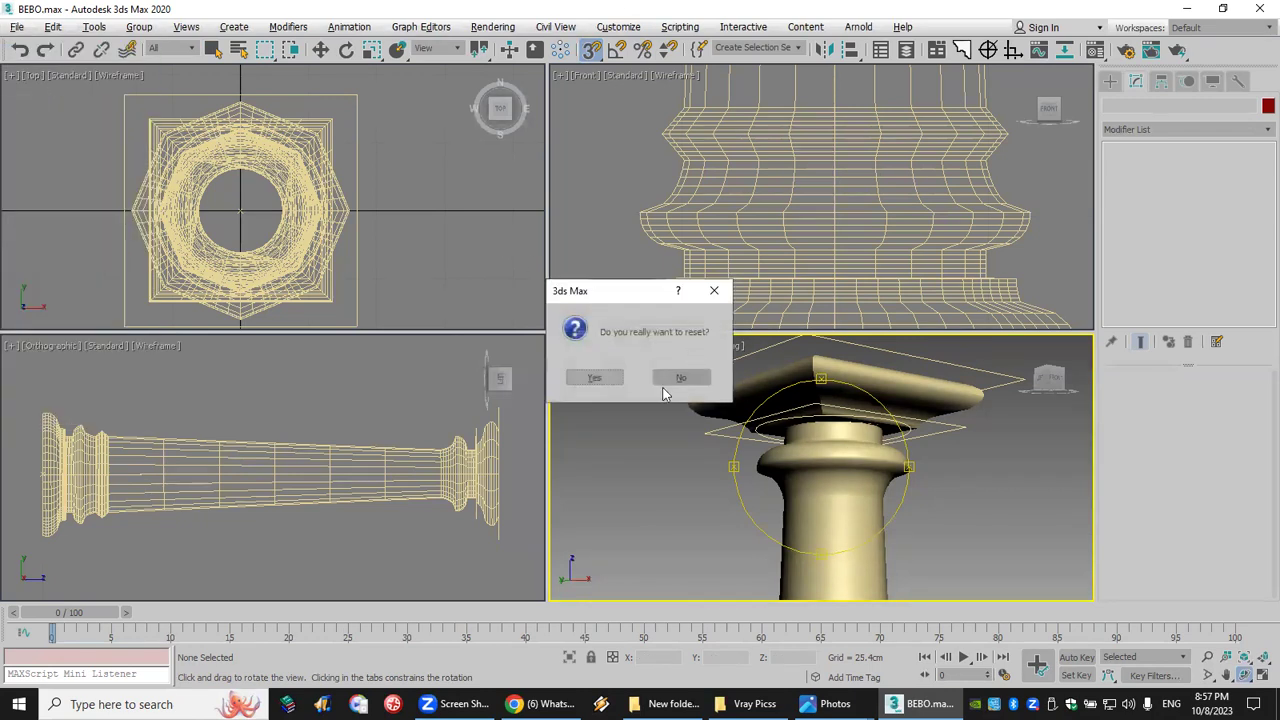
click(594, 378)
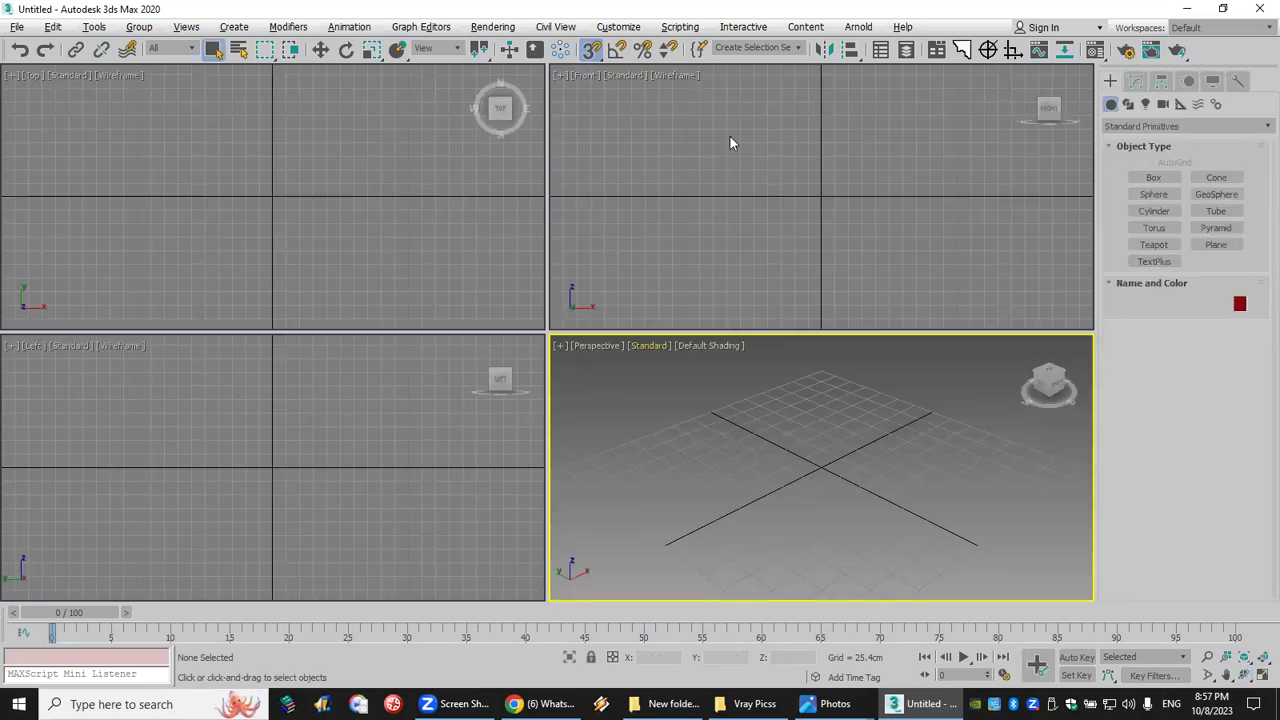
Step: Start a spline line in the Front view with its first point entered at X 0, Y 0, Z 0 cm
middle_drag(741, 140, 736, 242)
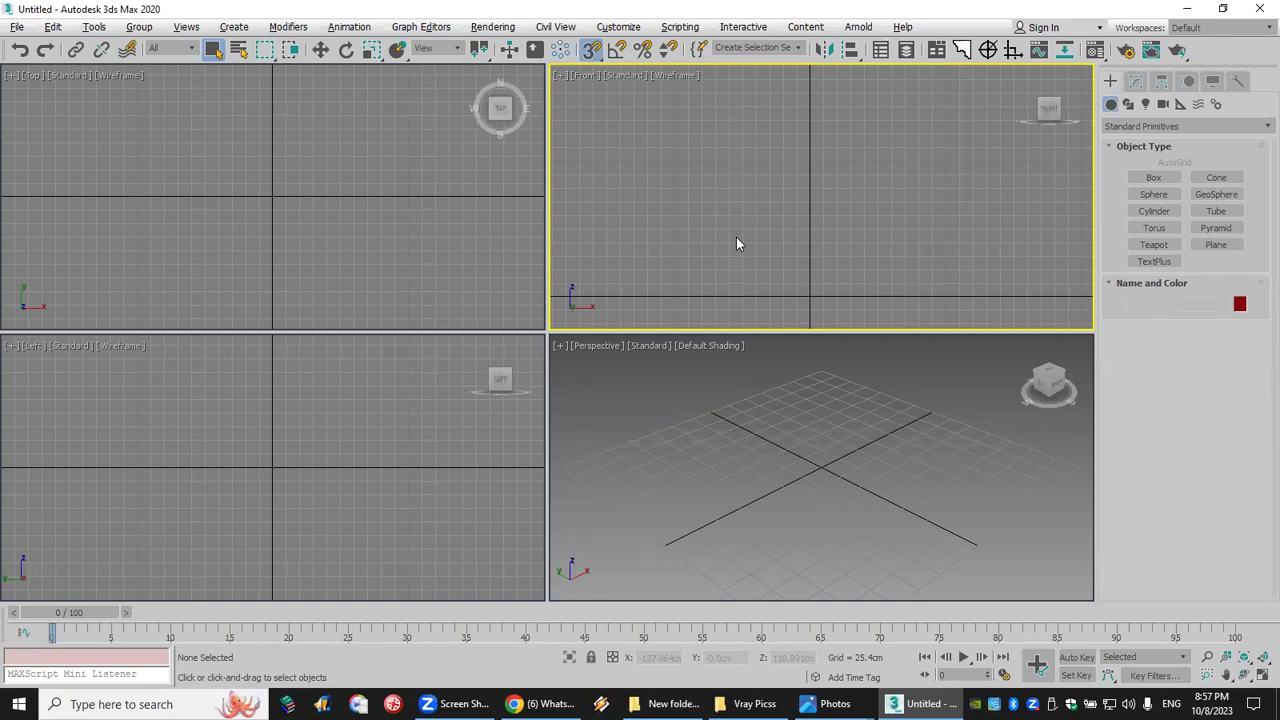
middle_drag(866, 154, 856, 169)
click(1129, 105)
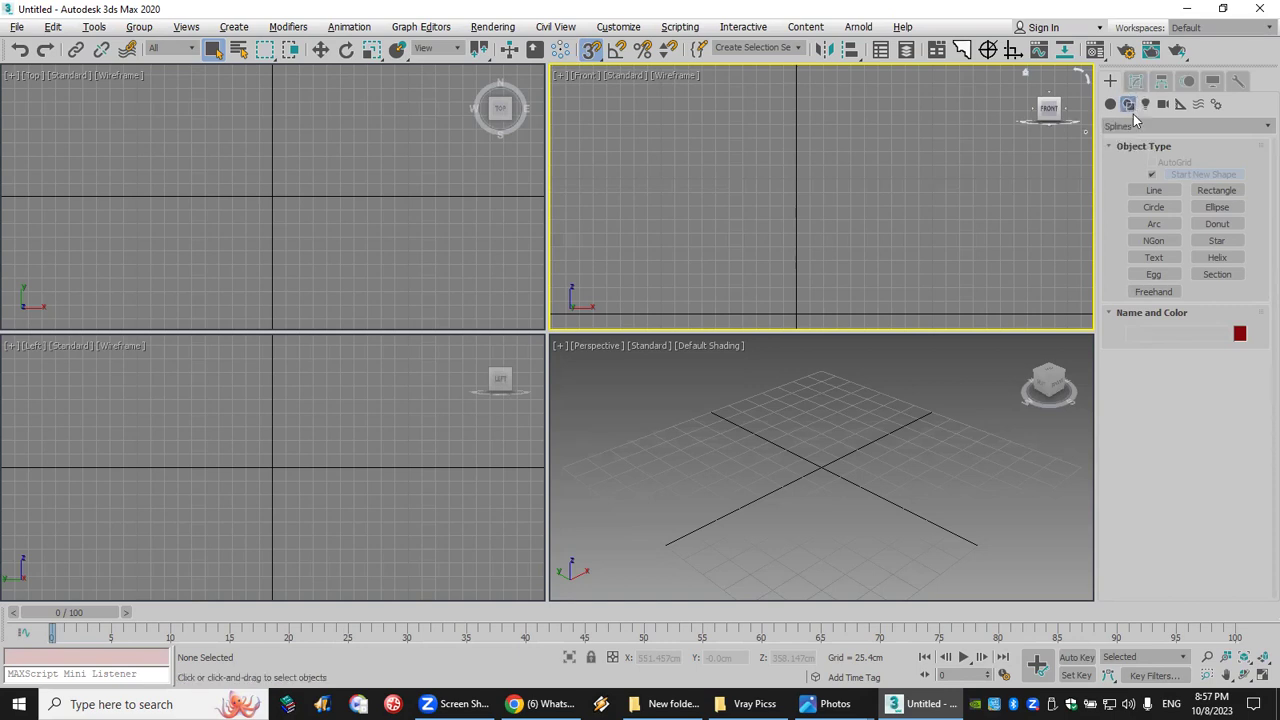
click(1155, 191)
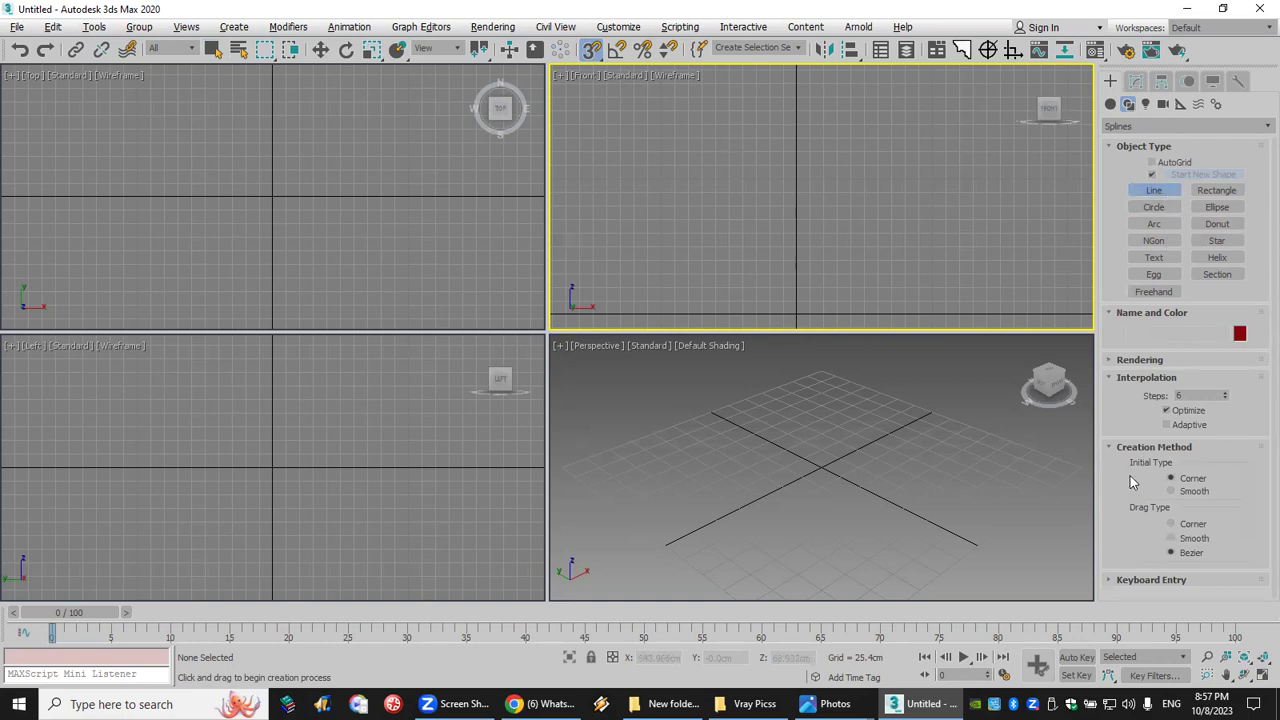
click(1150, 447)
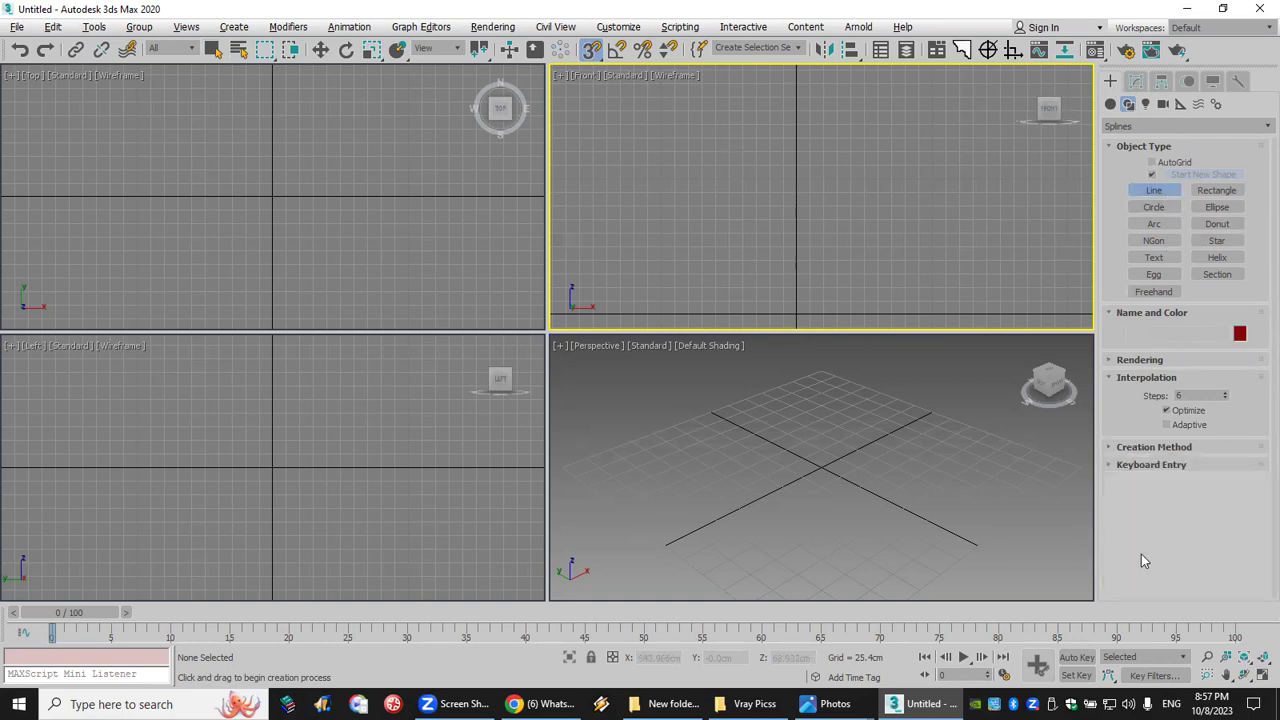
click(1150, 465)
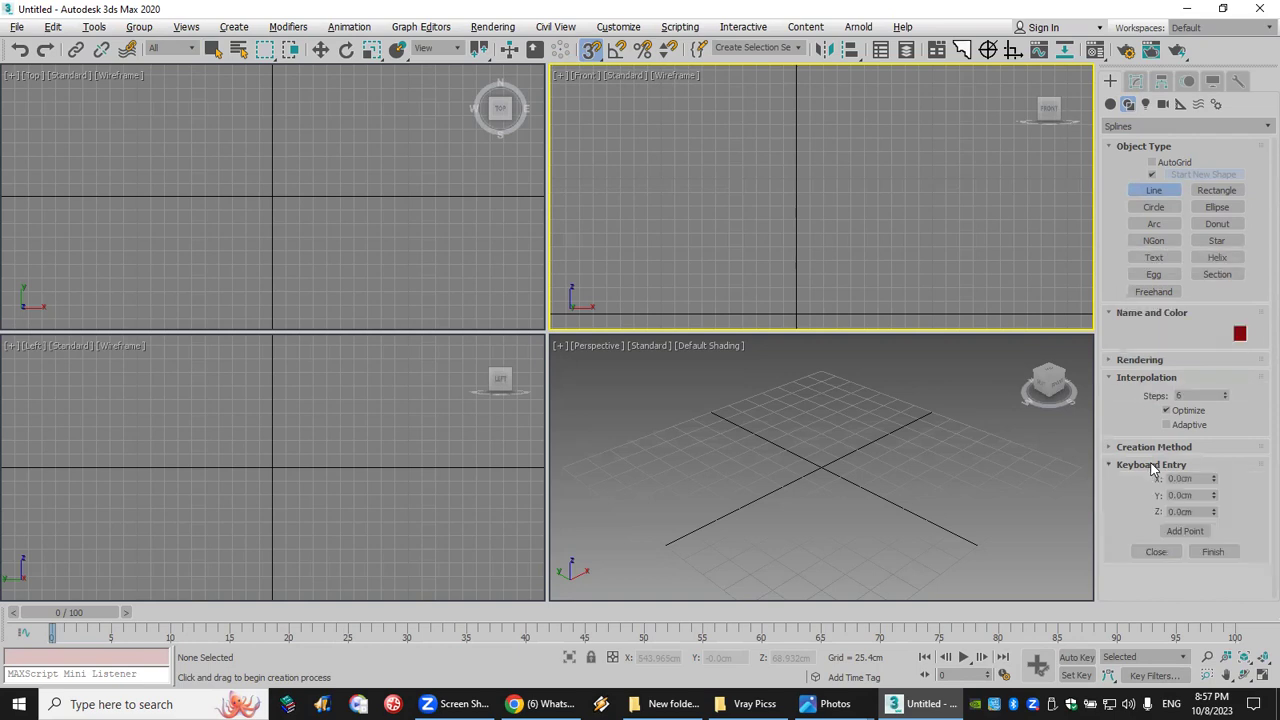
click(1184, 532)
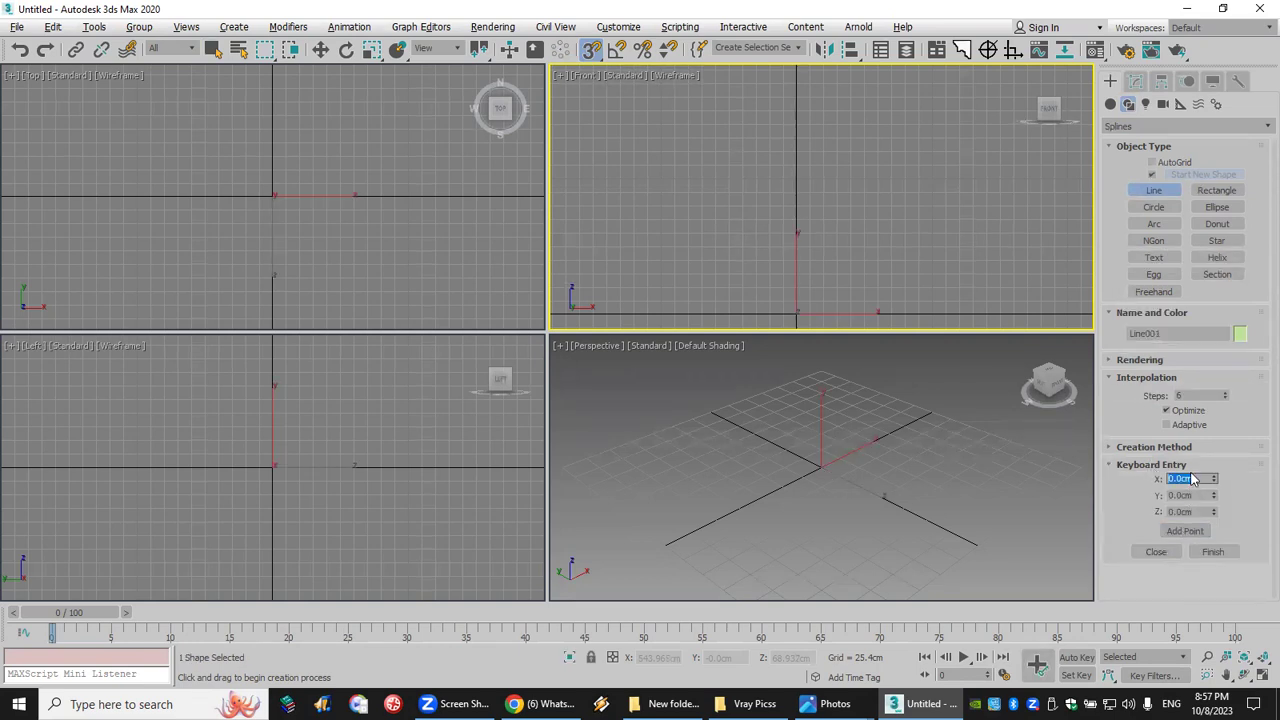
Step: Add the line's second point at X 0, Y 300, Z 0 cm to form a vertical path
click(1192, 495)
text(3)
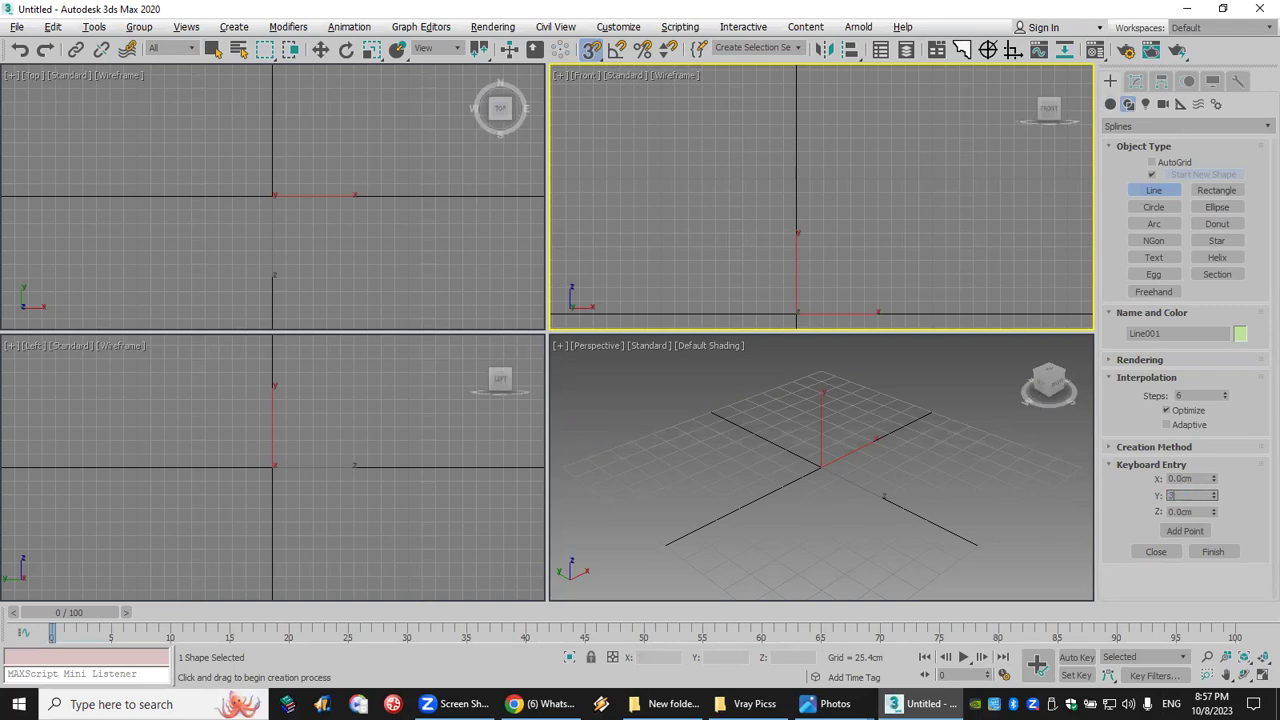
text(00)
key(Return)
click(1185, 531)
scroll(846, 257, down, 2)
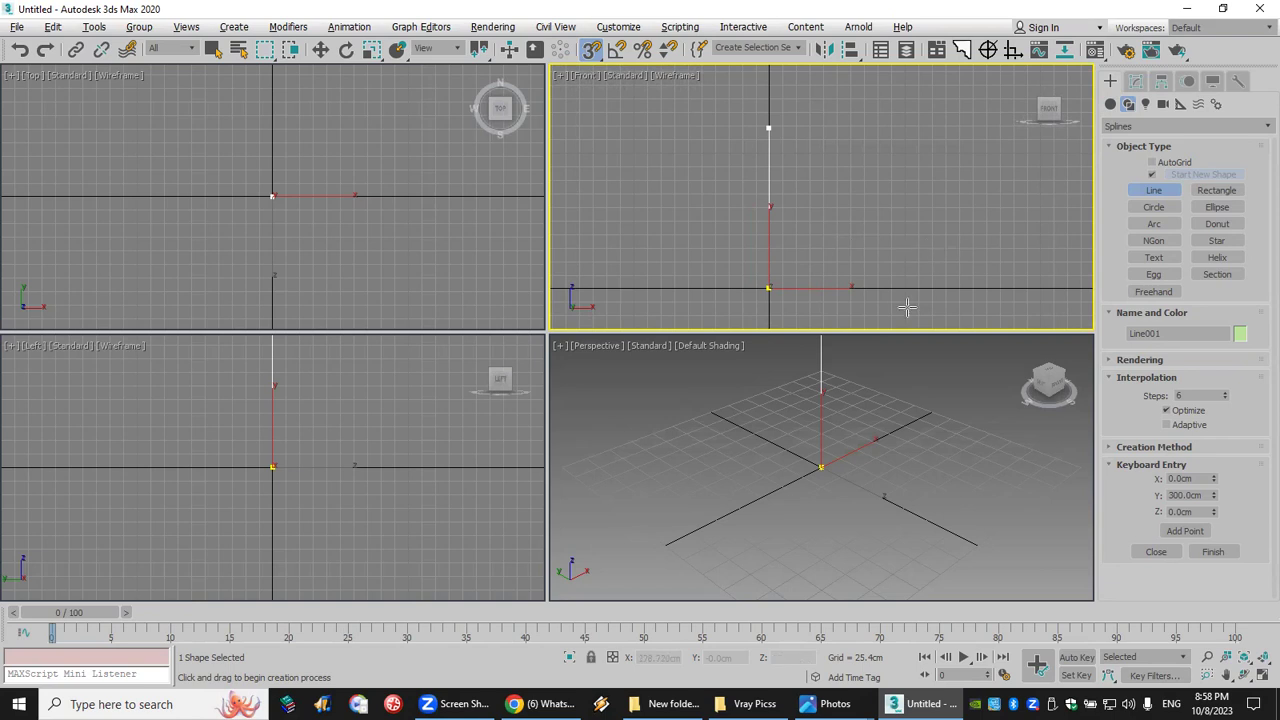
Step: Open the column screenshot in the WhatsApp group chat, examine the column's height and profile, and return to 3ds Max
click(543, 704)
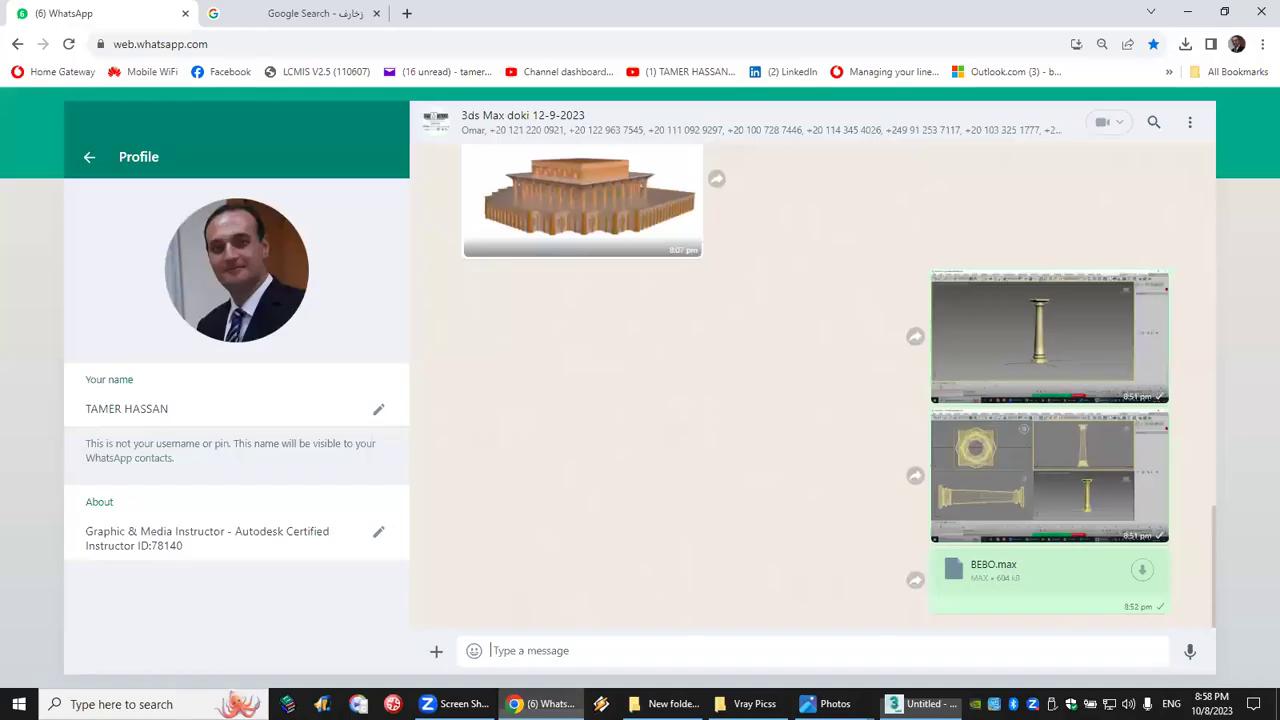
click(1085, 467)
click(785, 514)
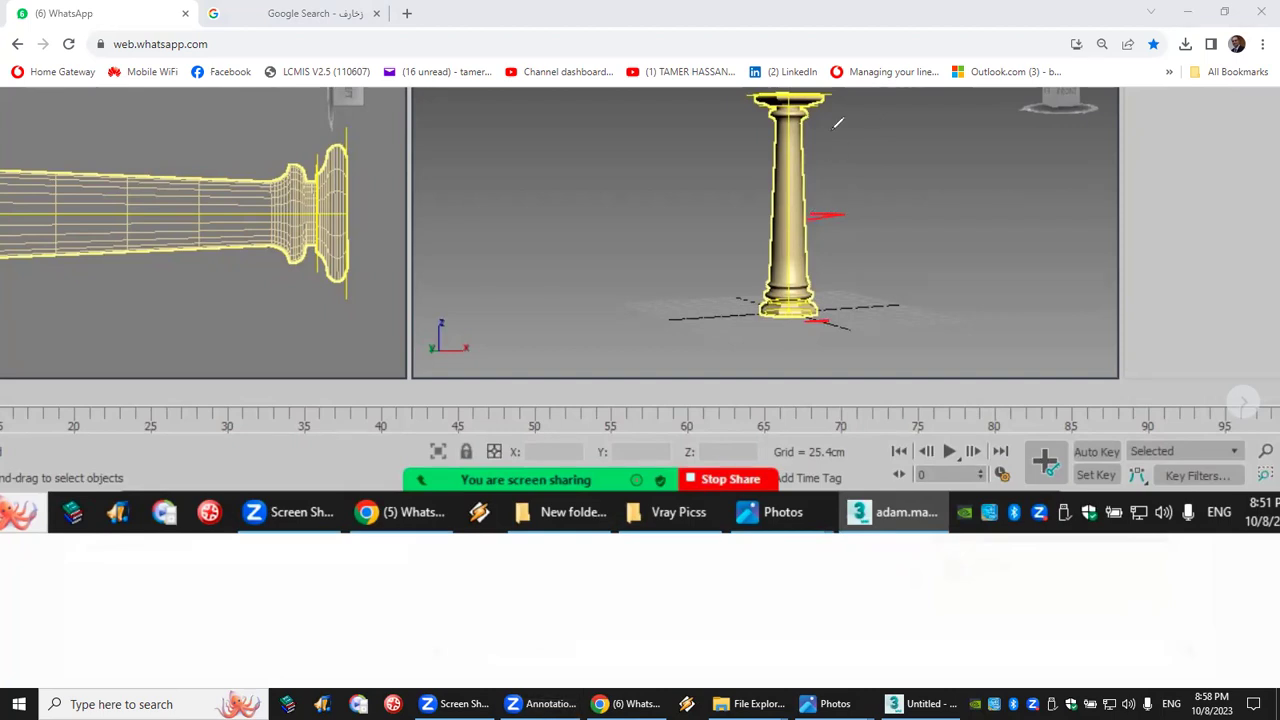
mouse_move(831, 105)
mouse_down()
mouse_move(851, 102)
mouse_move(898, 232)
mouse_move(914, 316)
mouse_move(903, 316)
mouse_up()
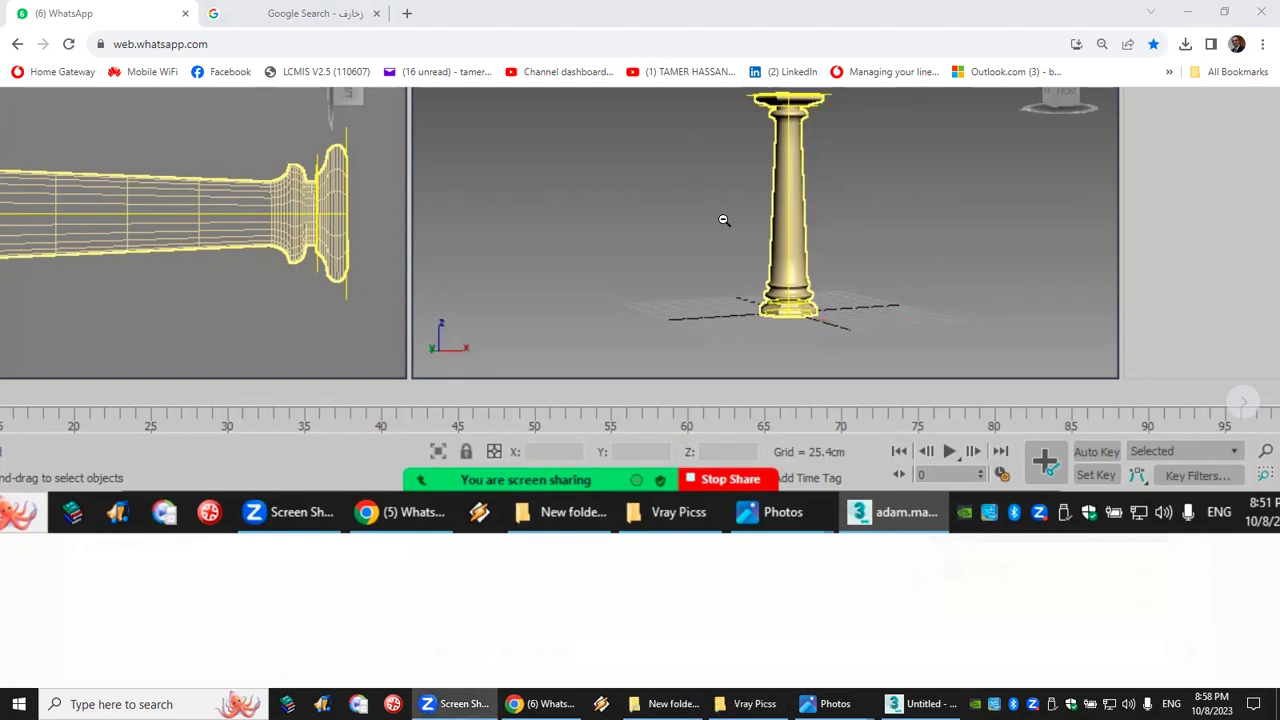
click(723, 217)
click(912, 704)
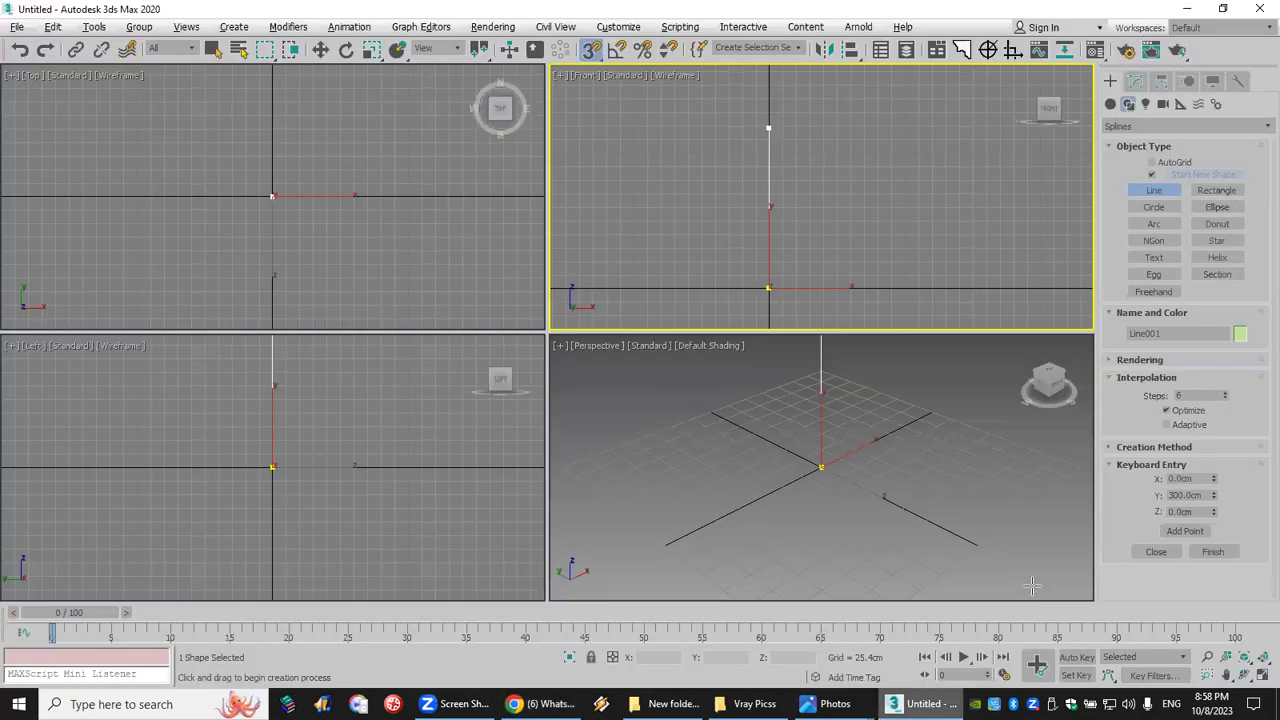
Step: With snapping off, draw an NGon beside the line in the Front view, with 8 sides and a 30 cm radius
click(1154, 241)
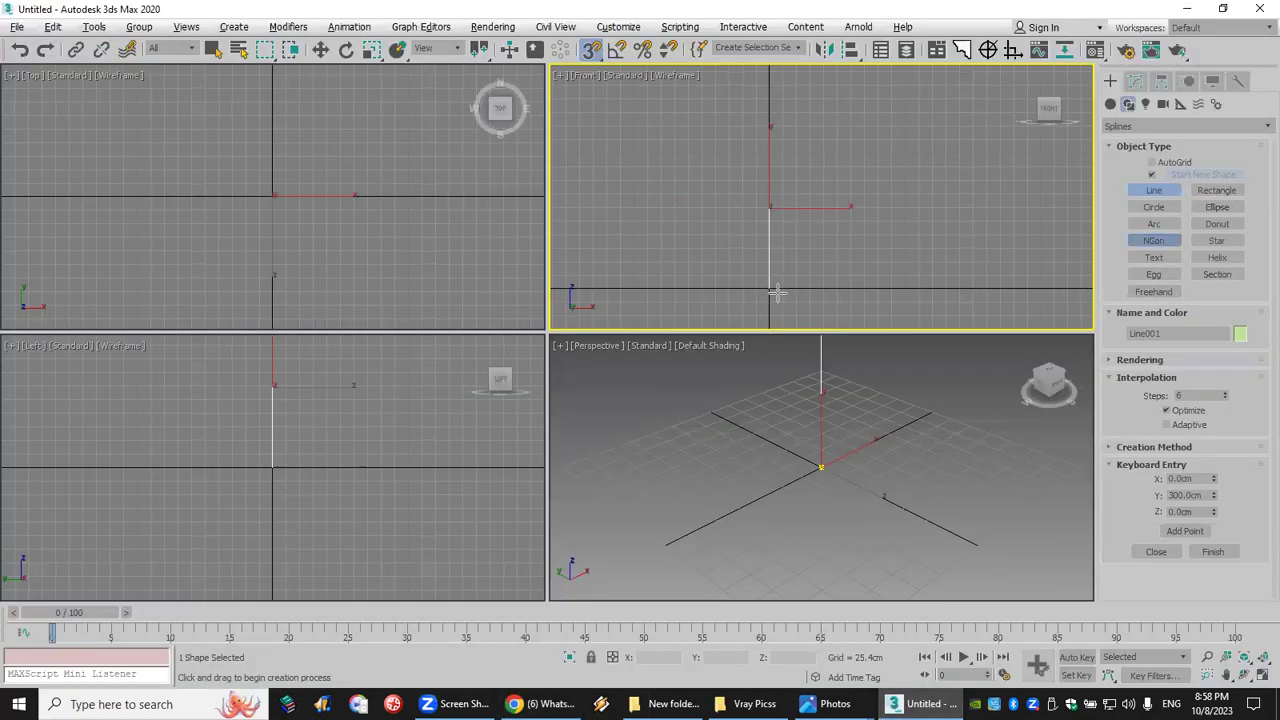
click(591, 49)
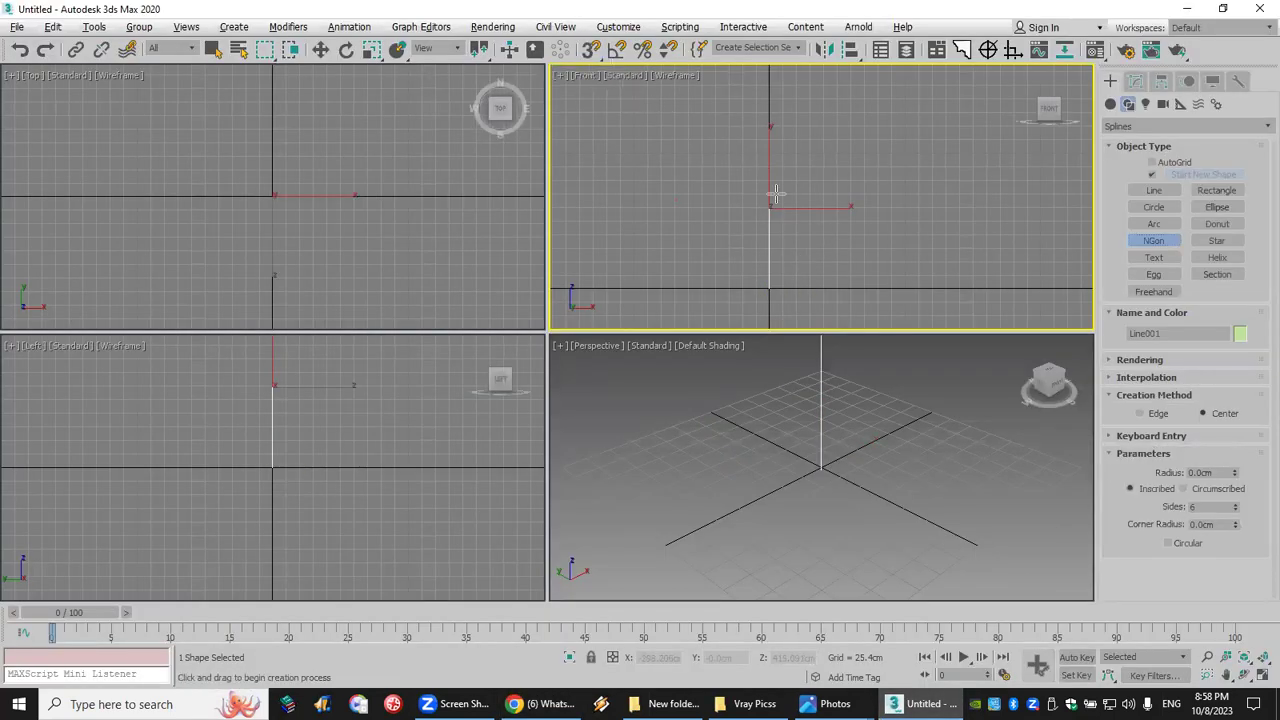
drag(825, 245, 833, 267)
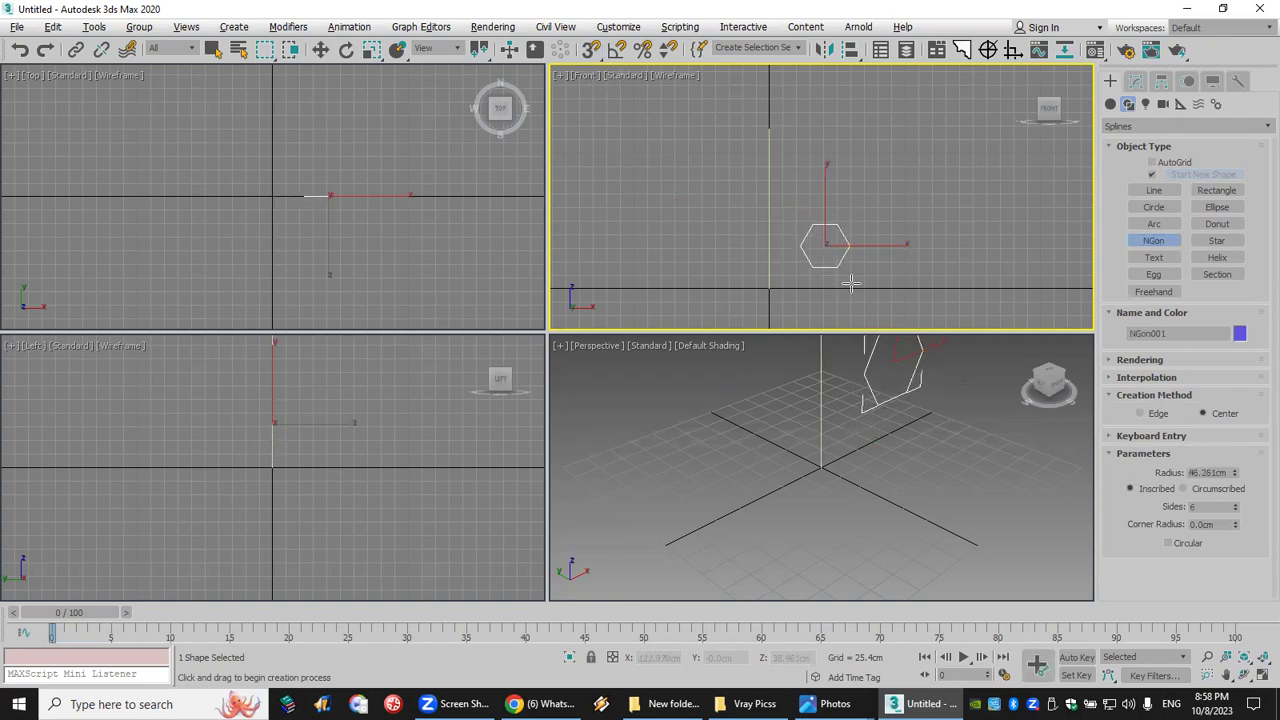
click(1236, 507)
click(1236, 507)
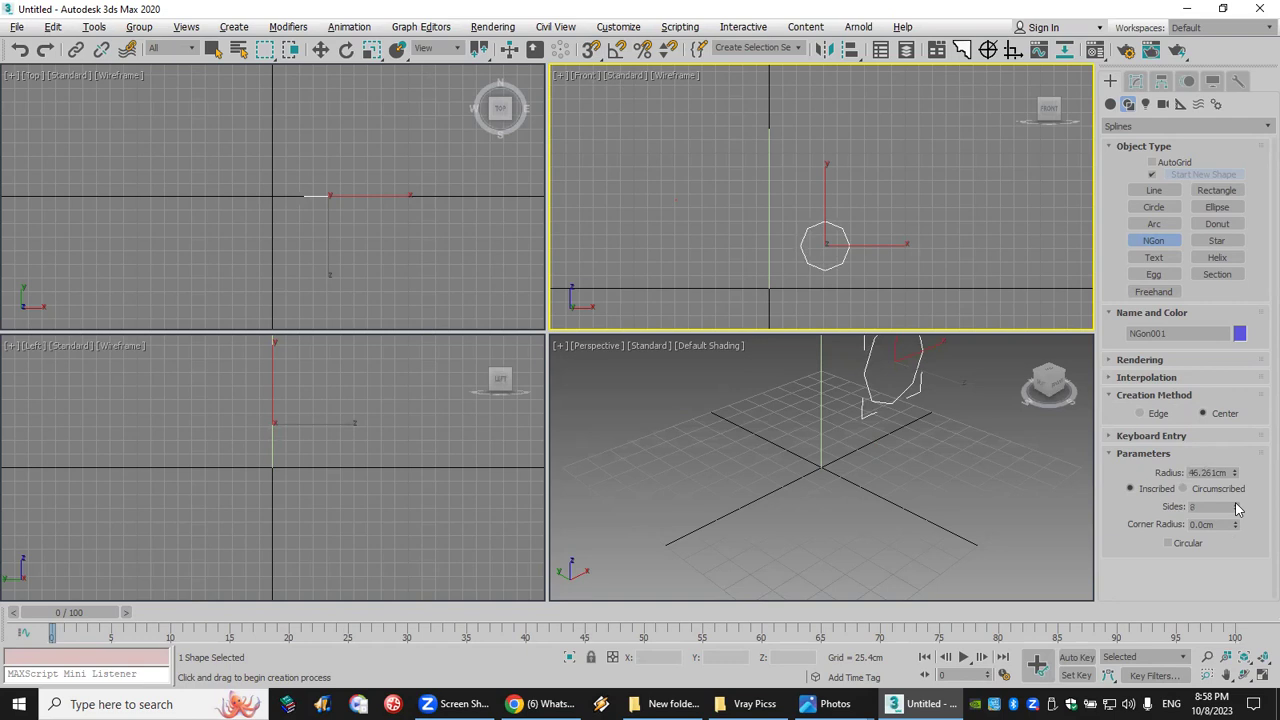
double_click(1219, 471)
text(30)
key(Return)
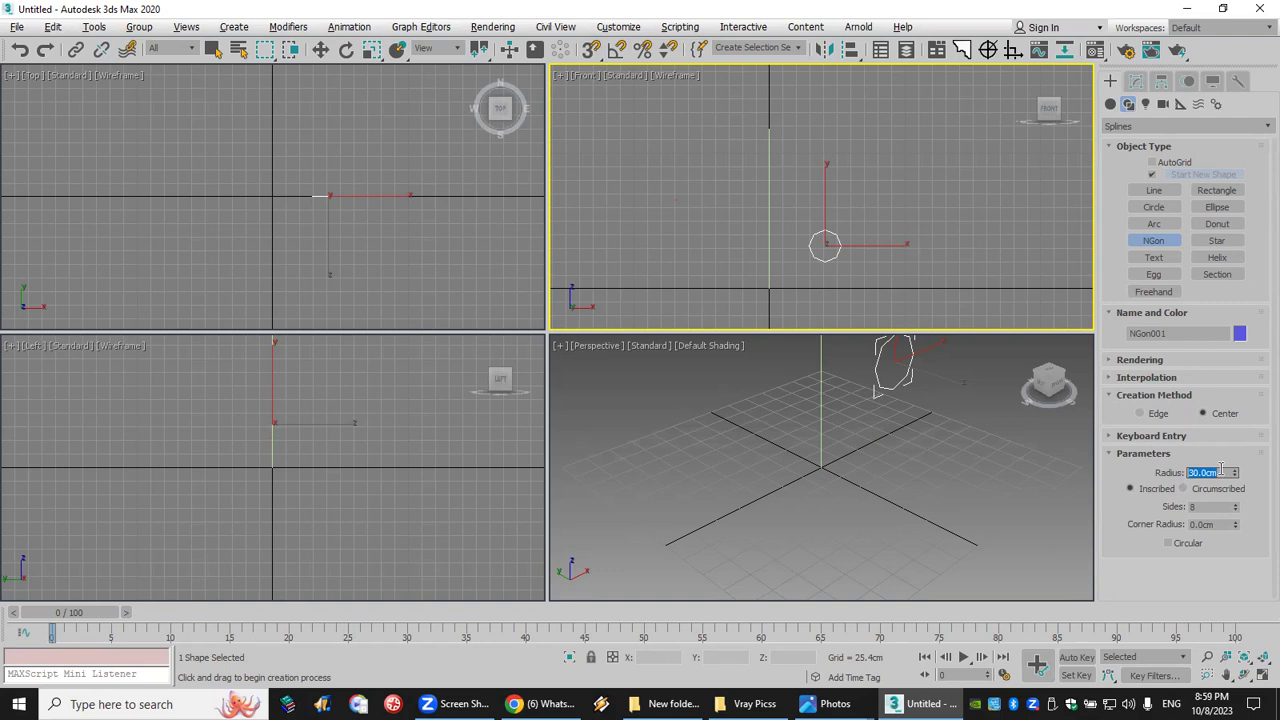
Step: Draw a circle above the octagon in the Front view and set its radius to 25 cm
click(1153, 207)
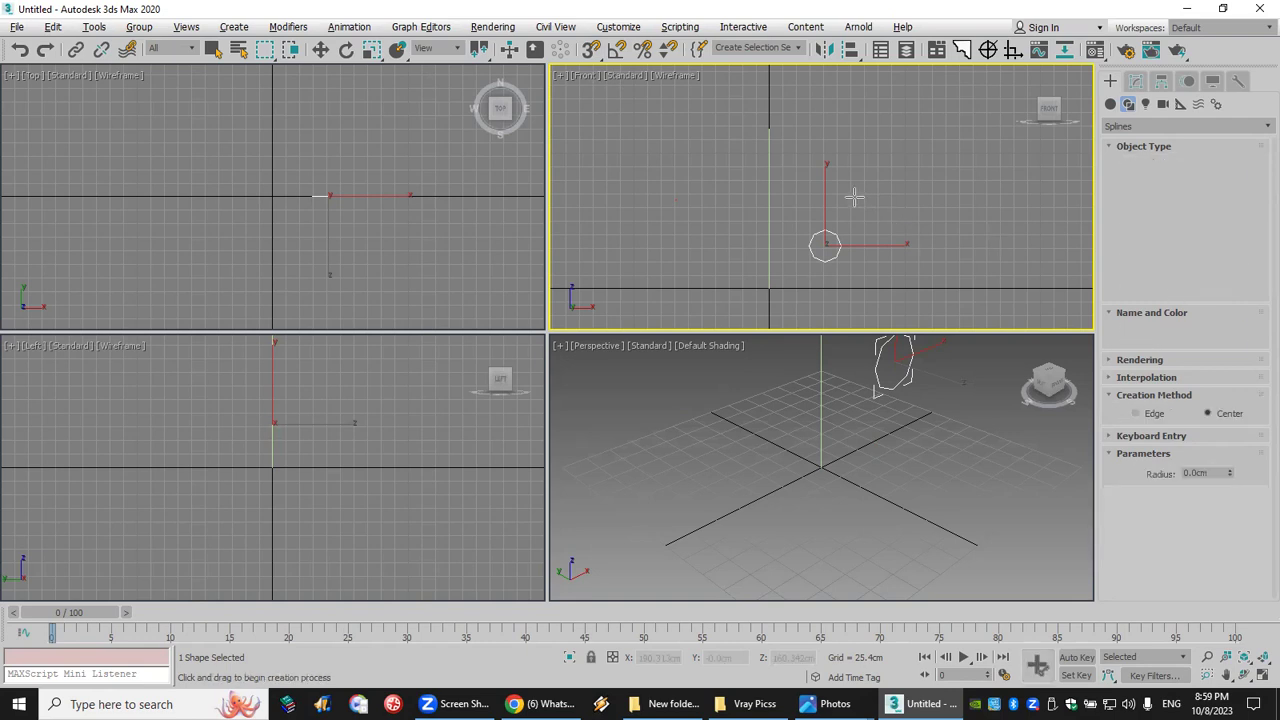
drag(833, 185, 848, 196)
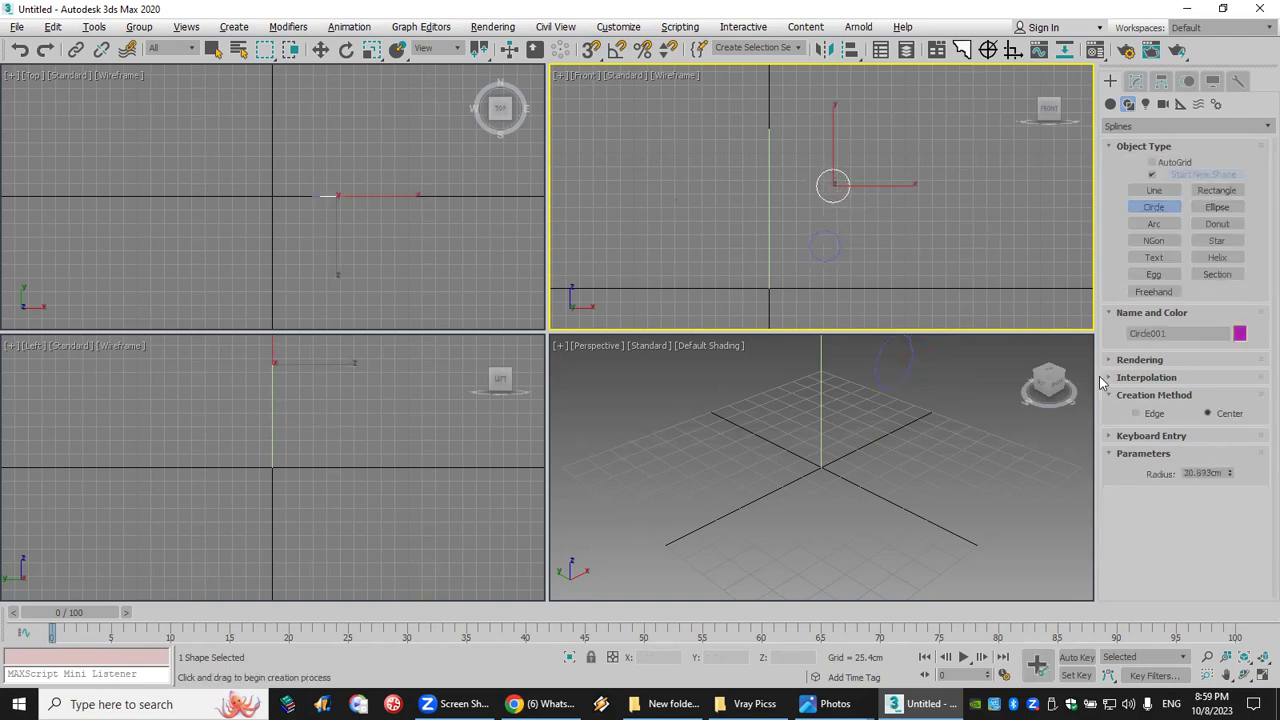
double_click(1202, 472)
text(25)
key(Return)
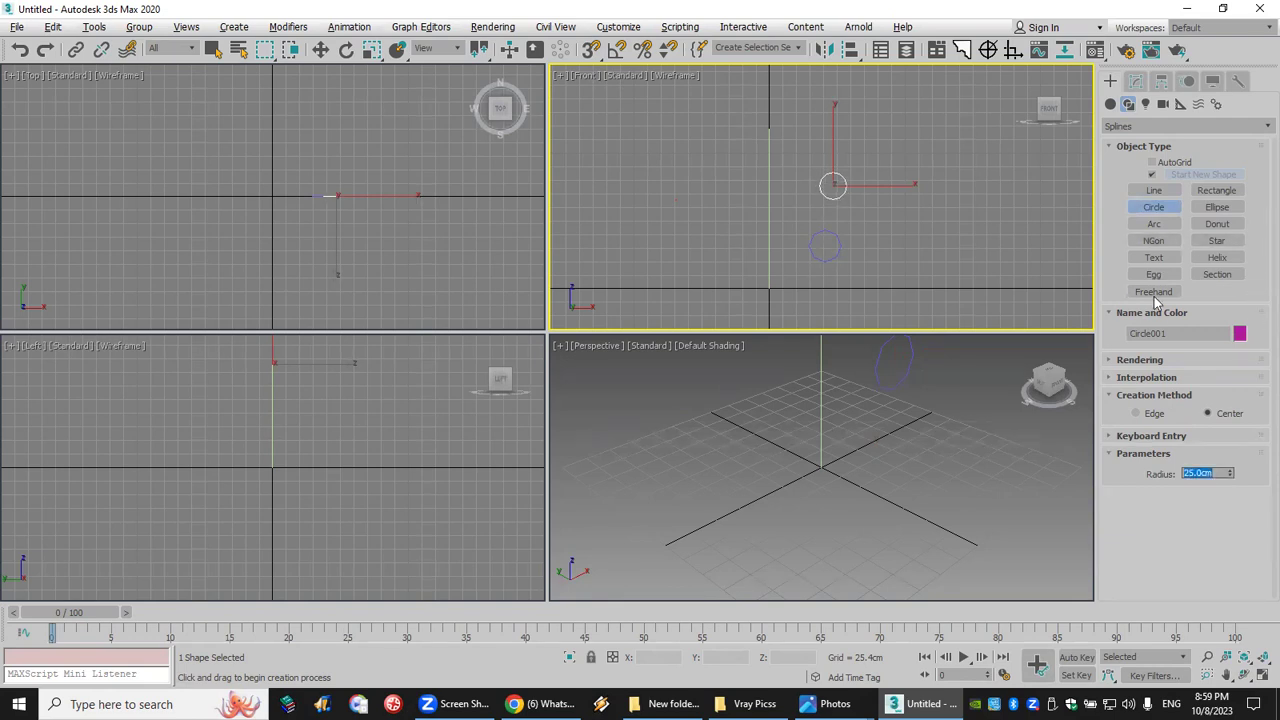
Step: Draw a rectangle above the circle in the Front view and set its length and width to 60 cm
drag(833, 117, 861, 145)
right_click(932, 234)
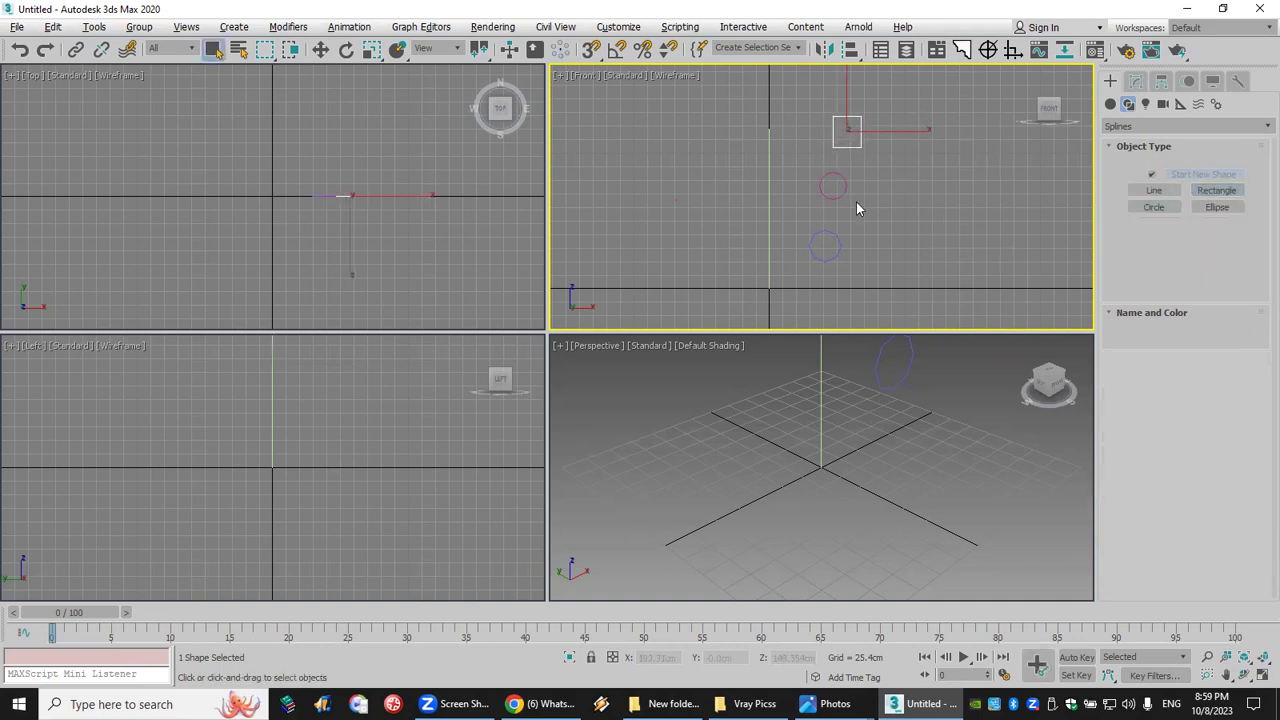
click(833, 185)
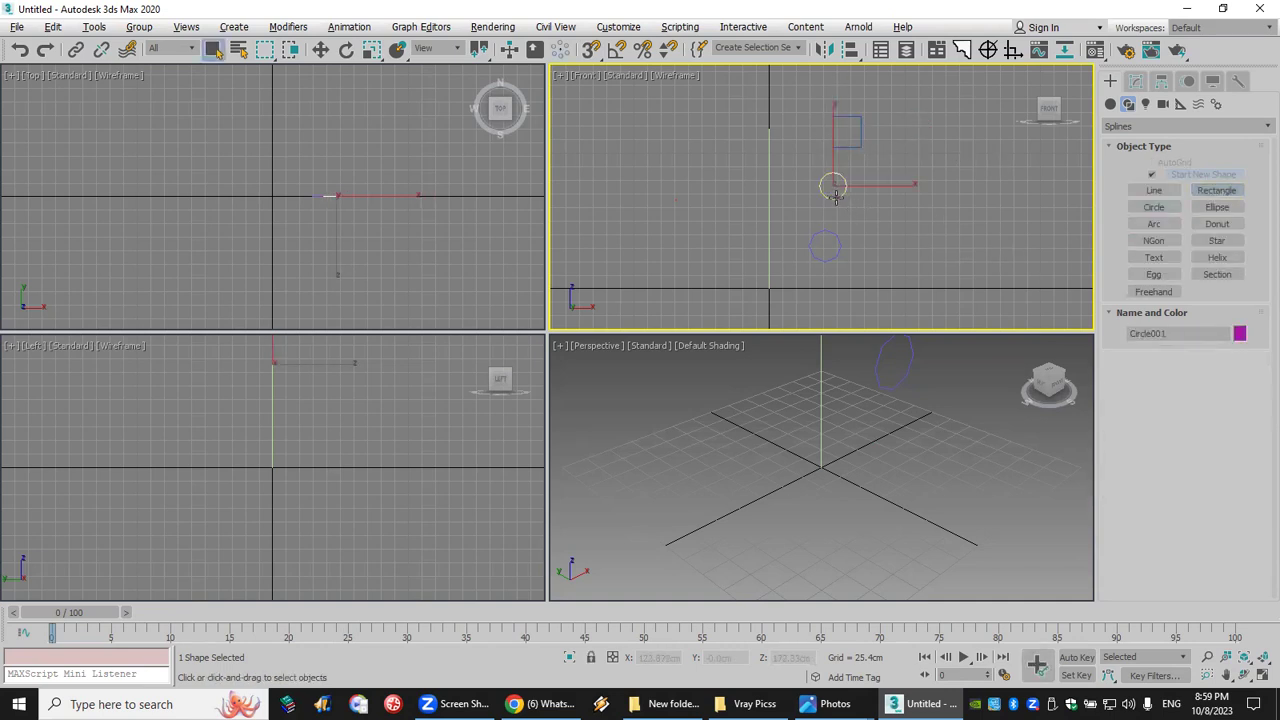
click(1140, 80)
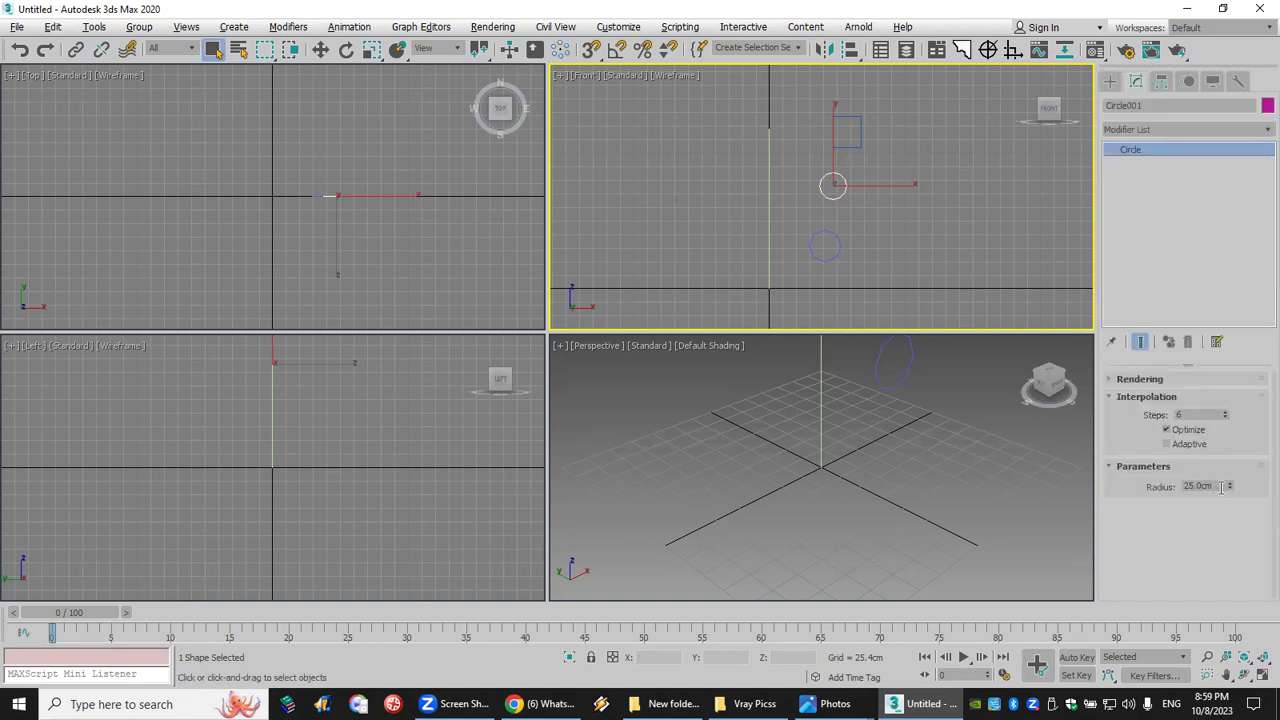
click(848, 143)
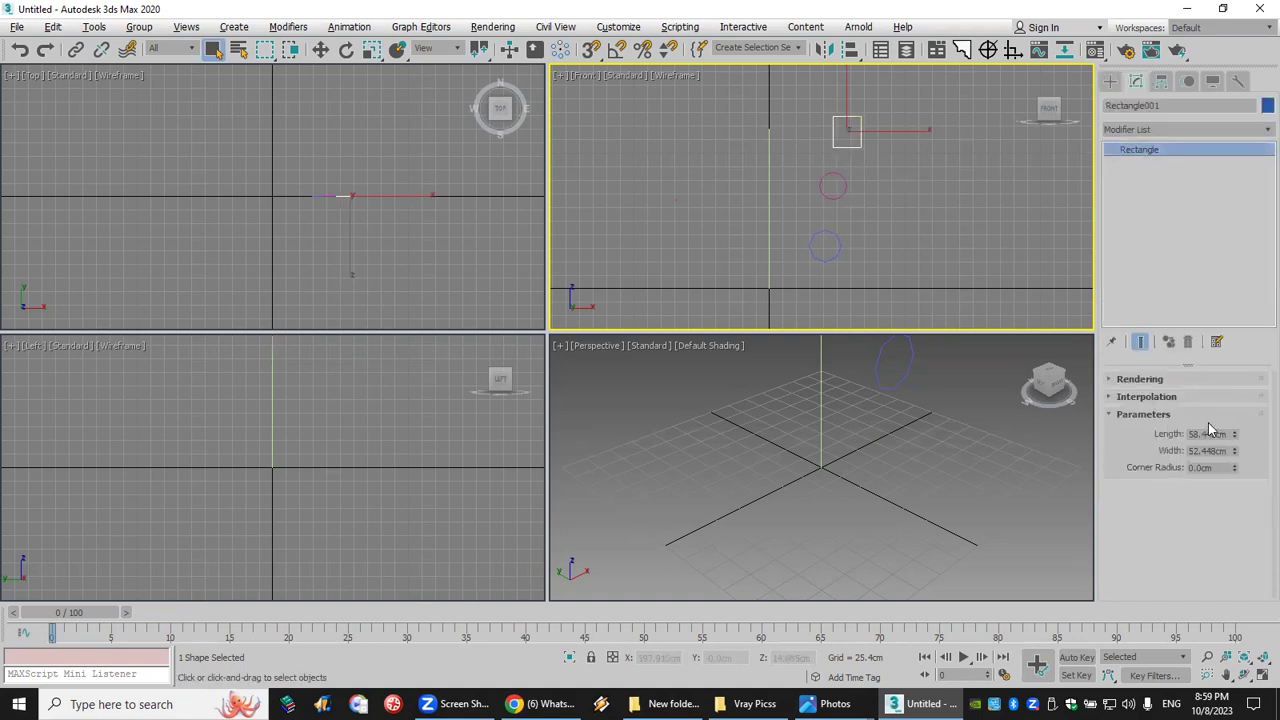
double_click(1213, 433)
text(60.0cm)
double_click(1210, 451)
text(50)
key(Return)
right_click(884, 170)
Step: Select the line, octagon, circle and rectangle together and set their object color to white
drag(623, 106, 1025, 402)
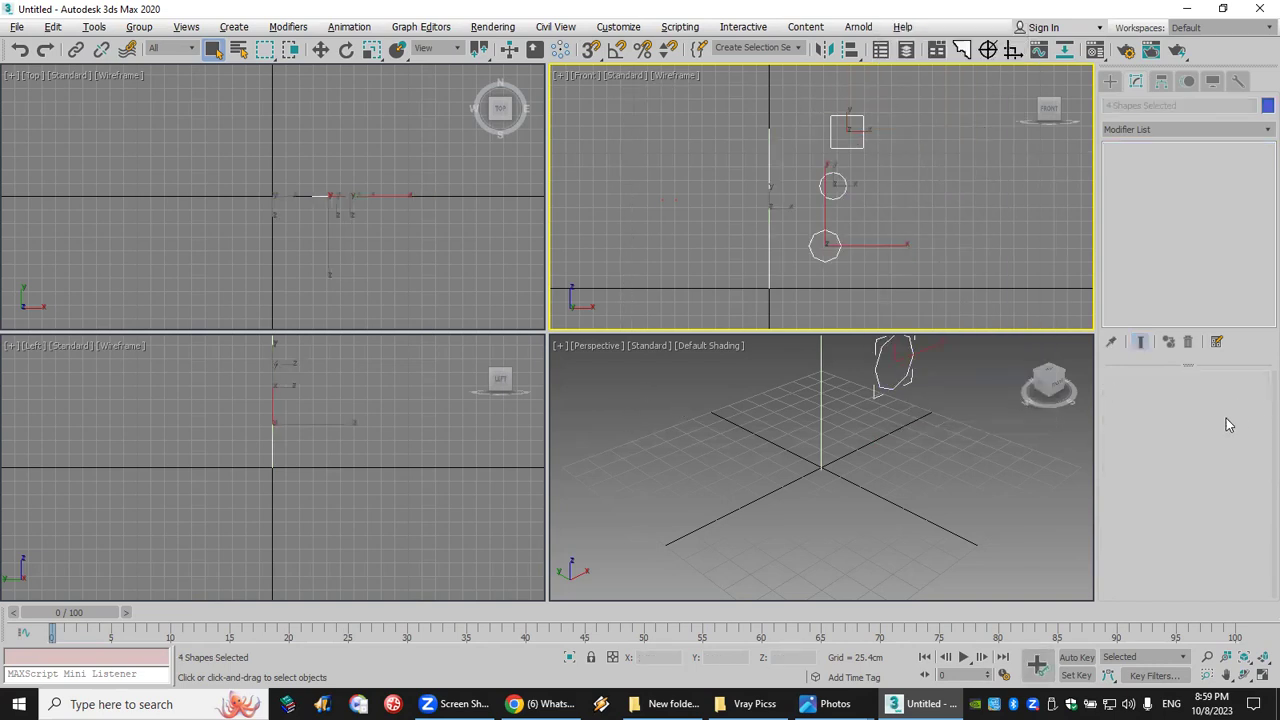
click(1264, 105)
click(1036, 261)
click(975, 312)
click(875, 255)
Step: Move the three section shapes down in the Front view and line up the circle and square above the octagon
drag(908, 104, 831, 249)
click(320, 50)
drag(840, 170, 887, 225)
click(843, 237)
click(833, 207)
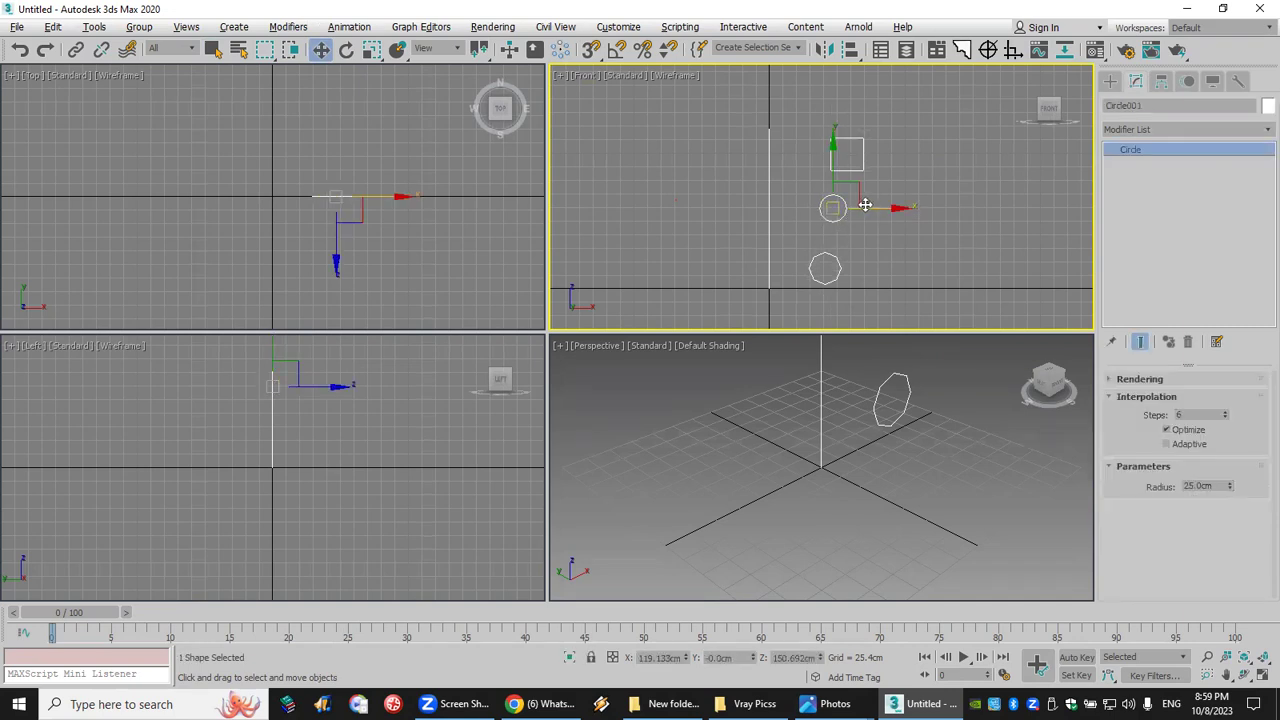
click(860, 168)
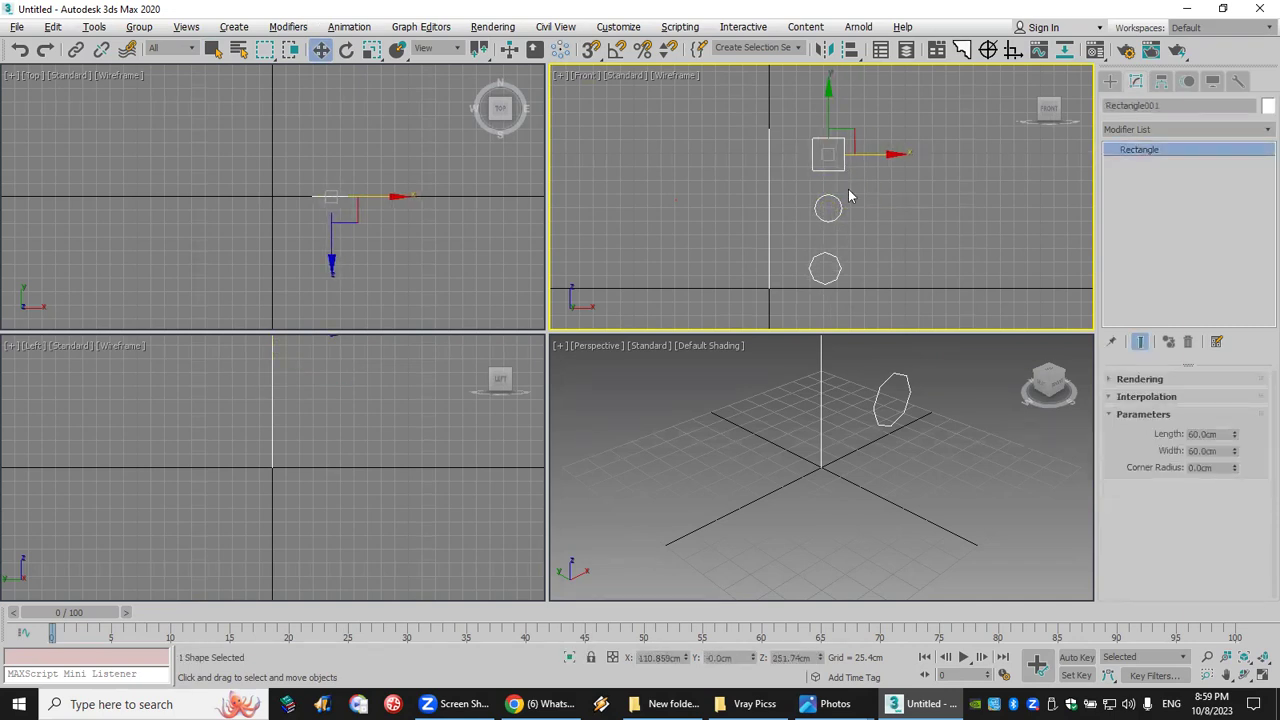
click(846, 217)
Step: Create a Loft on the vertical line with path positions measured by distance, taking the octagon as the section at 0 cm
mouse_move(775, 210)
middle_down()
mouse_move(803, 206)
mouse_move(792, 222)
middle_up()
scroll(792, 222, up, 2)
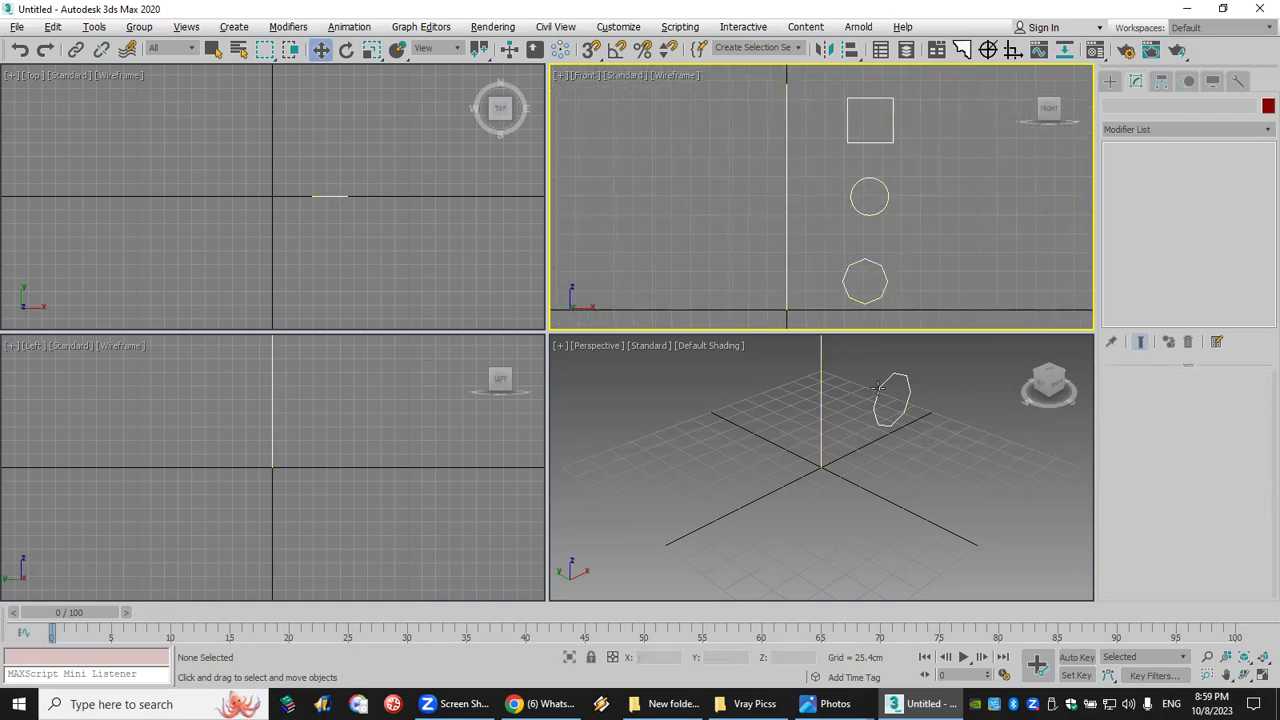
click(786, 298)
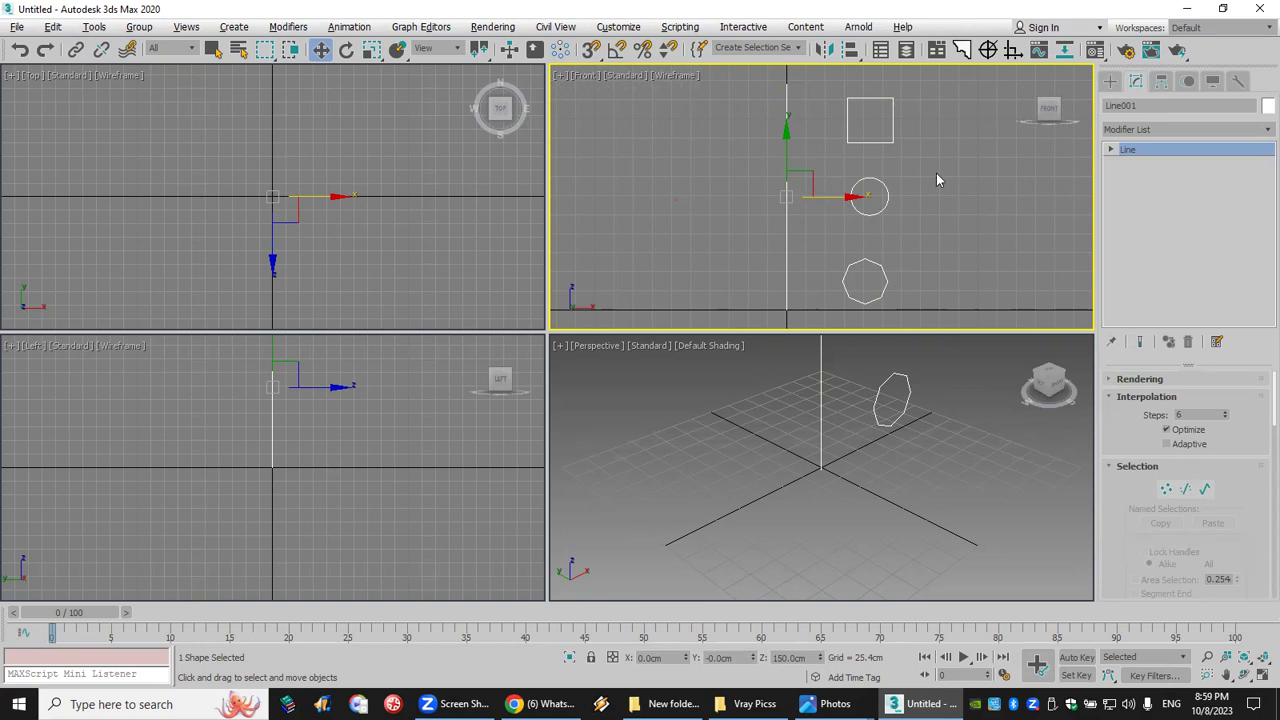
click(1110, 80)
click(1112, 105)
click(1185, 126)
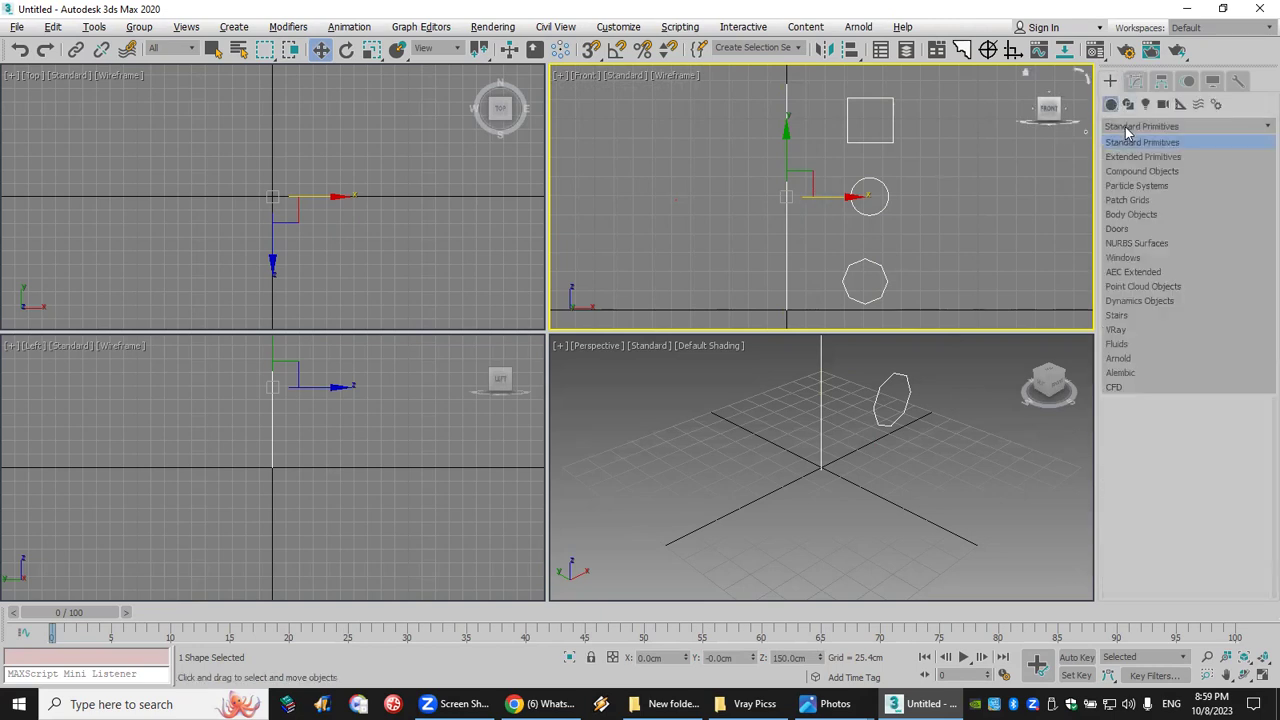
click(1157, 168)
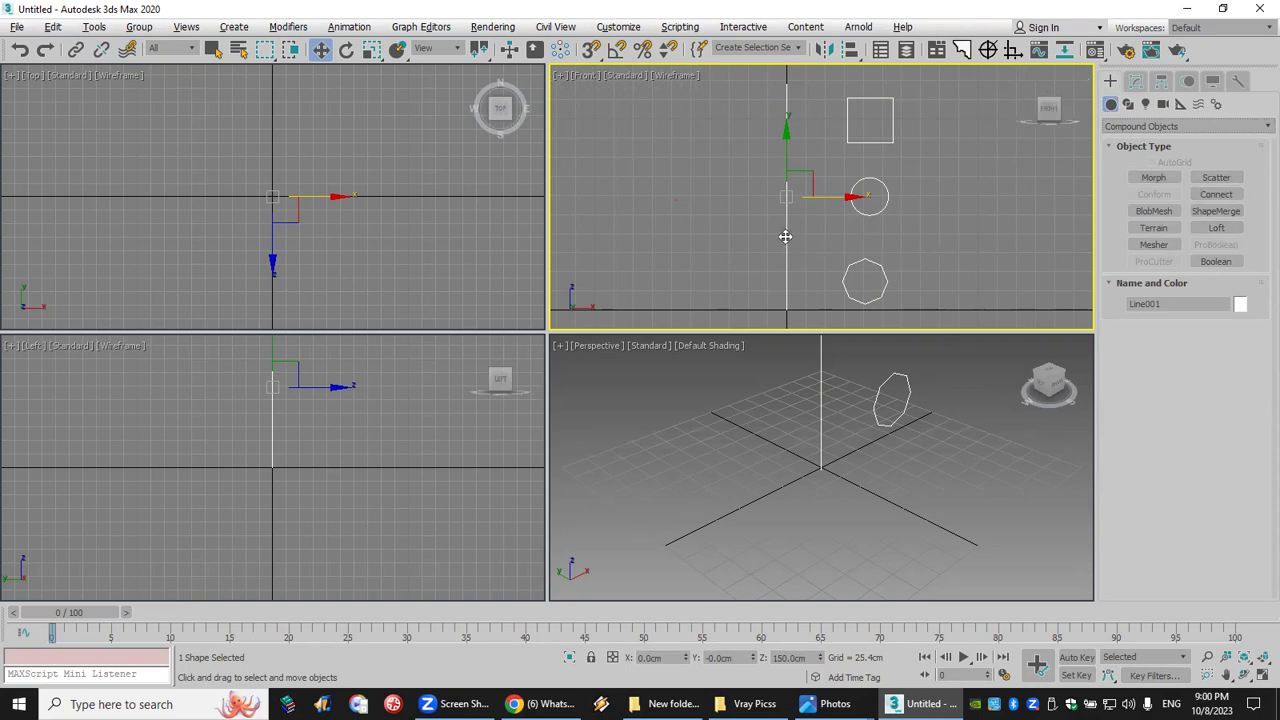
click(1212, 229)
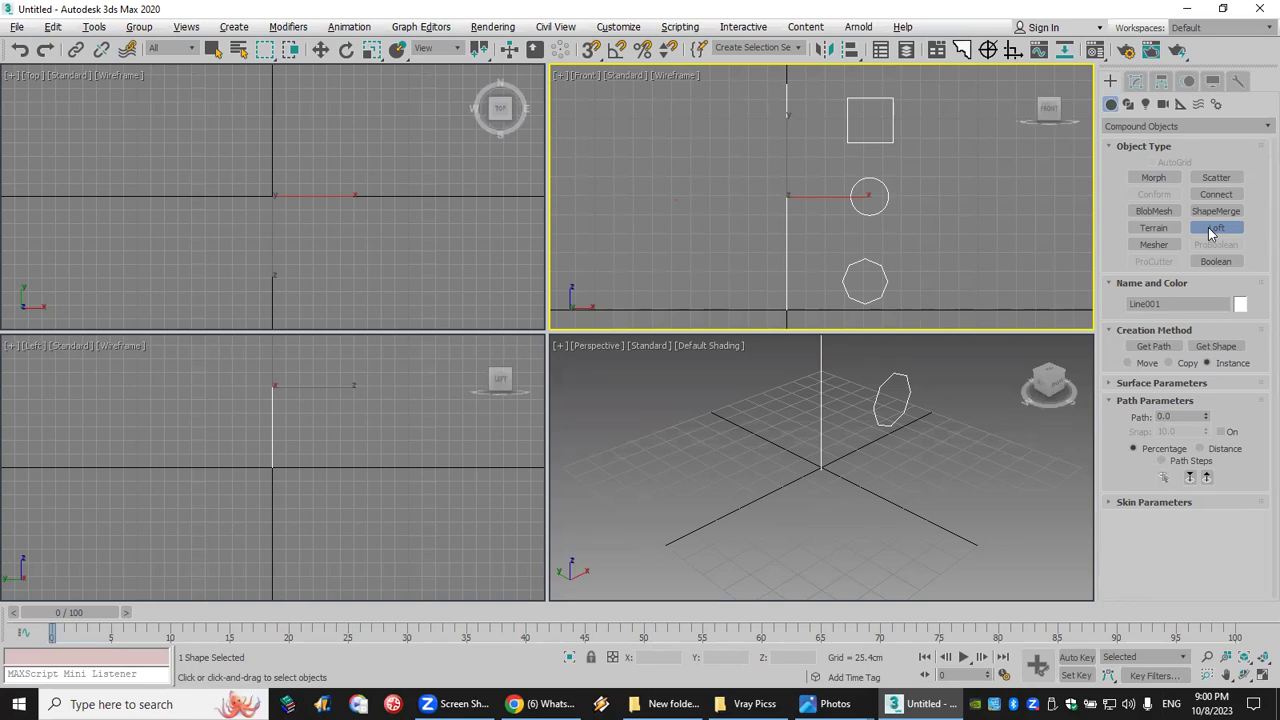
click(1228, 450)
click(1218, 347)
click(873, 300)
middle_drag(850, 420, 846, 498)
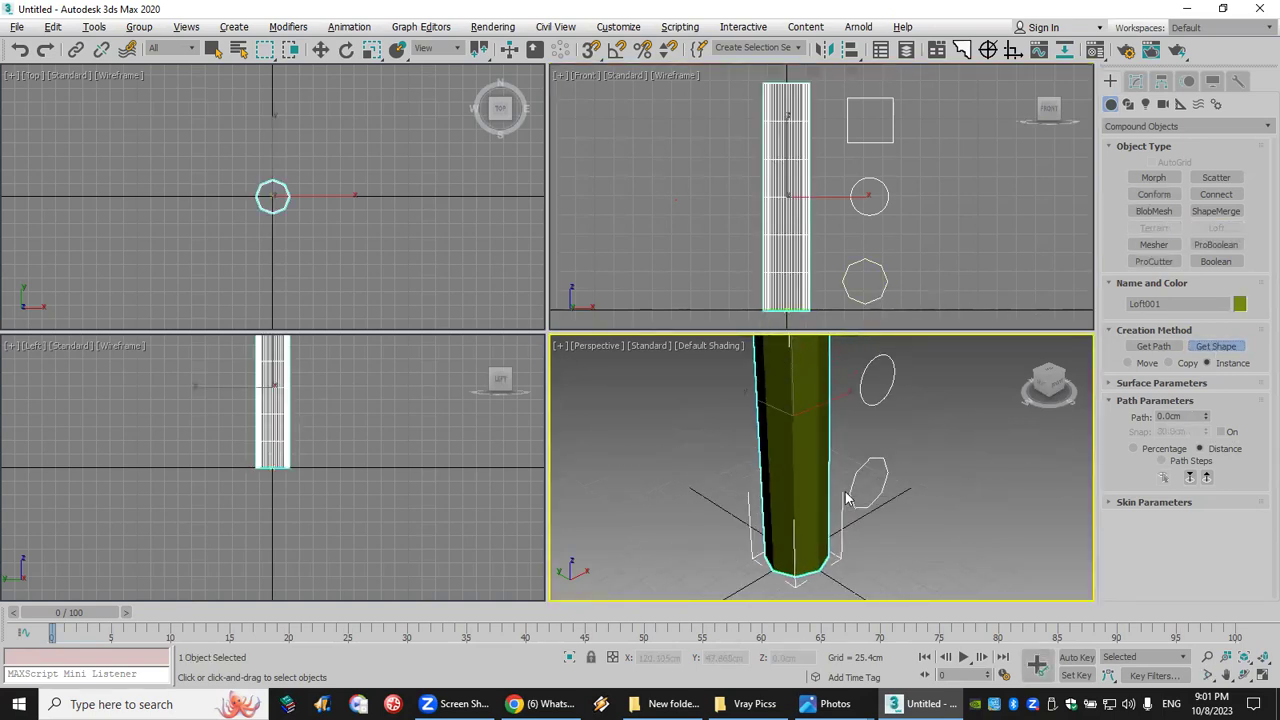
Step: Set the loft's object color to light tan yellow
click(1240, 303)
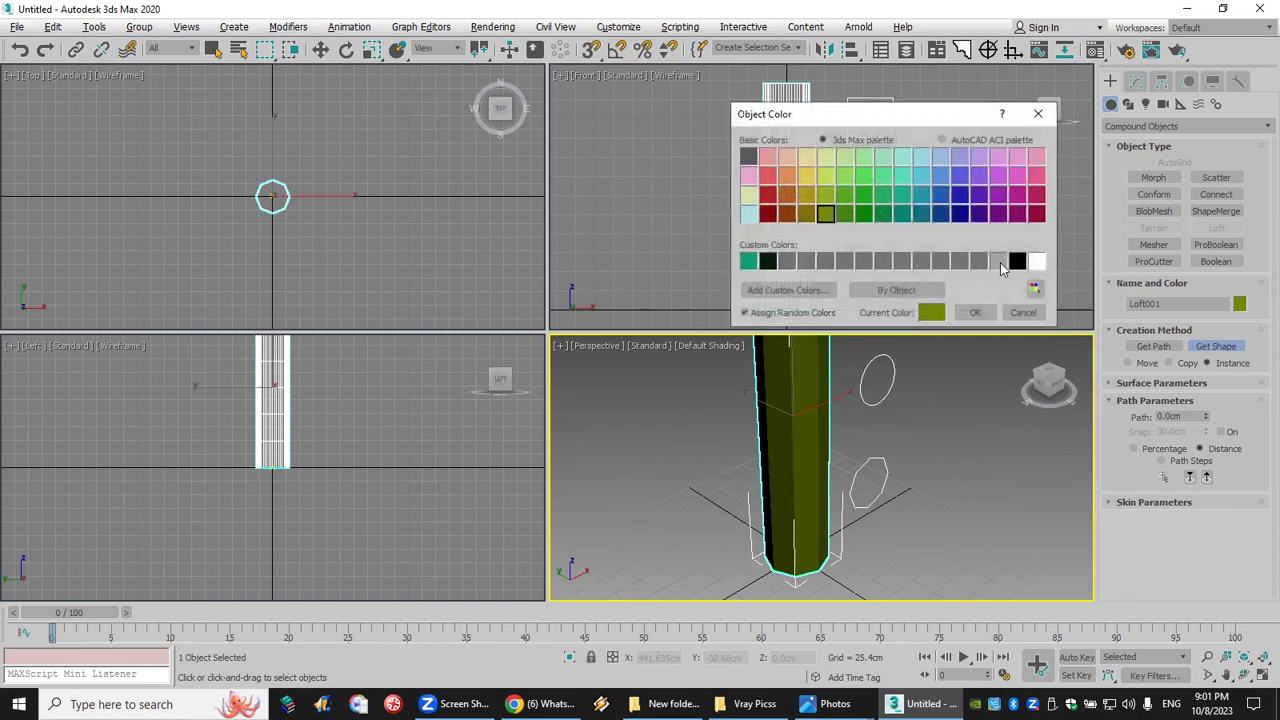
click(806, 157)
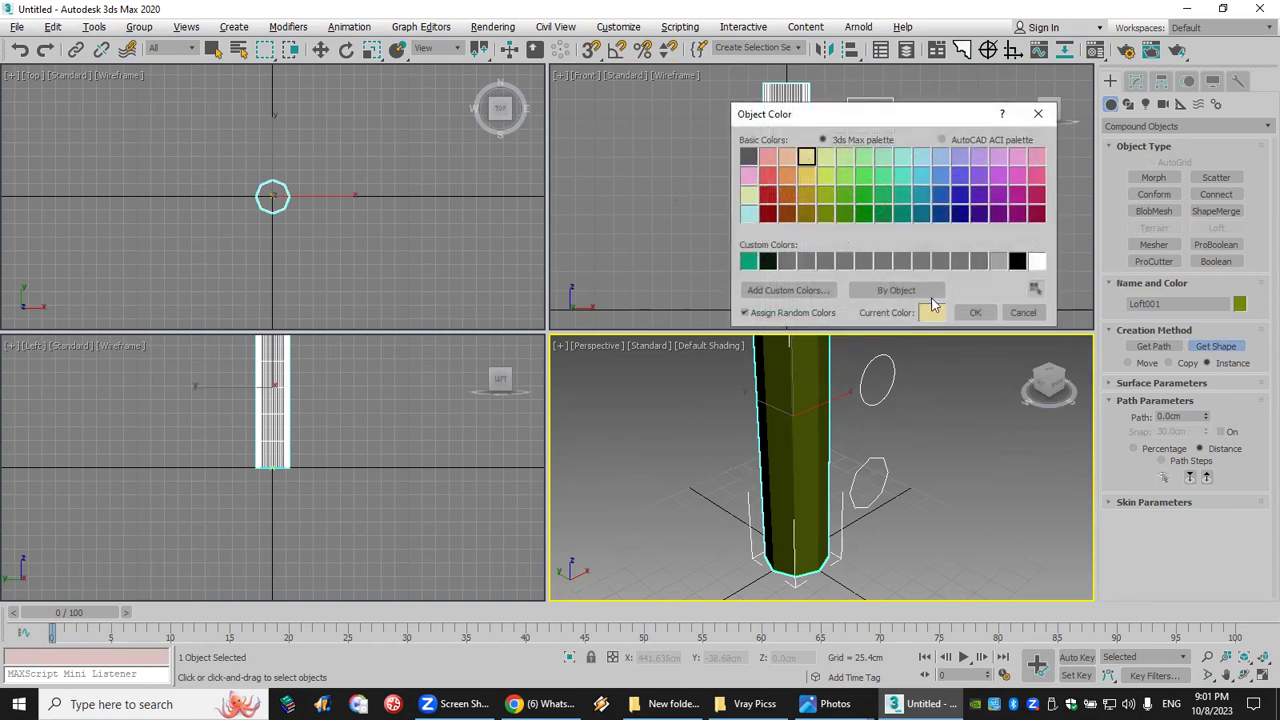
click(975, 312)
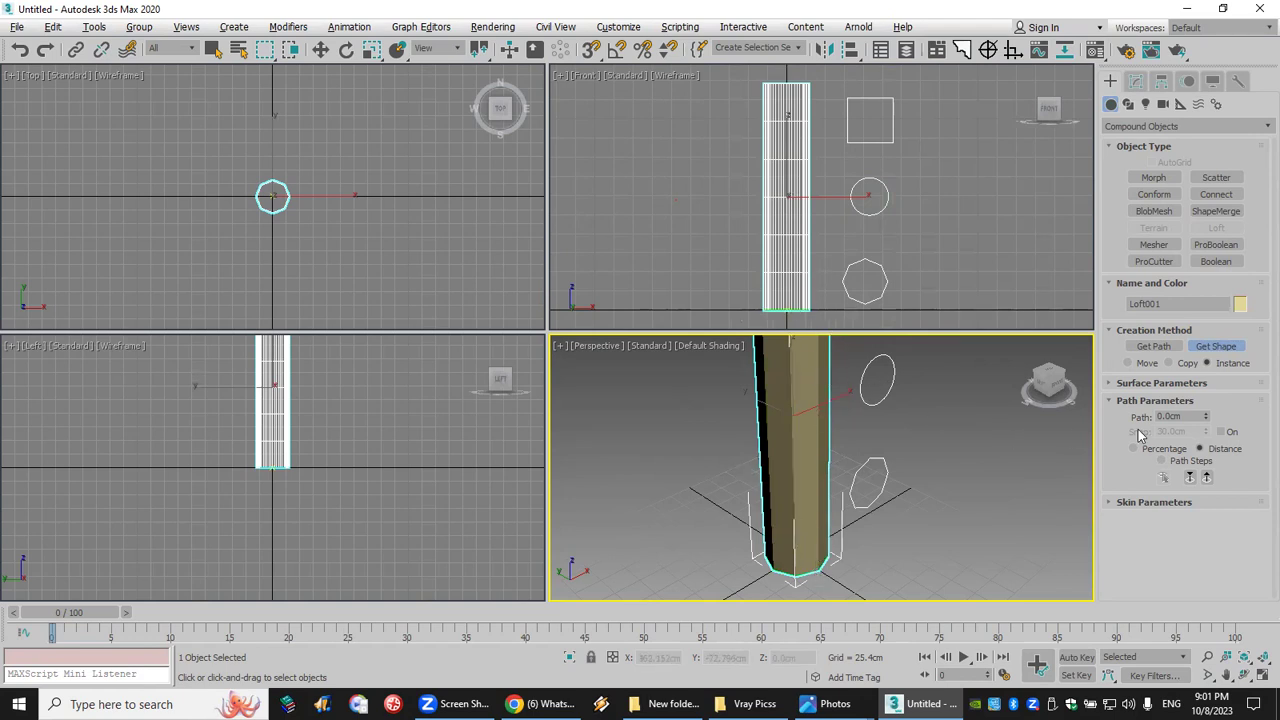
Step: Add the octagon as the loft's section at a path distance of 15 cm
double_click(1186, 416)
text(15)
key(Return)
click(1216, 346)
click(886, 463)
scroll(806, 309, up, 5)
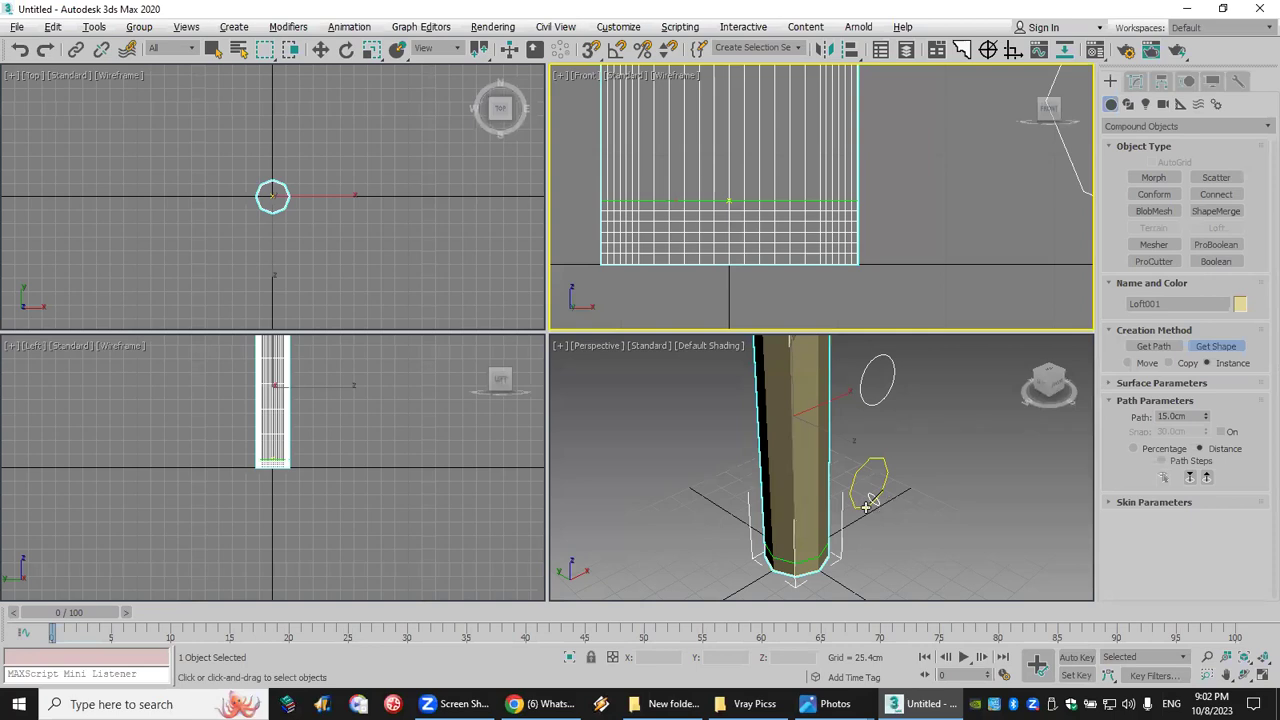
scroll(826, 567, up, 3)
middle_drag(826, 567, 857, 498)
scroll(857, 498, up, 2)
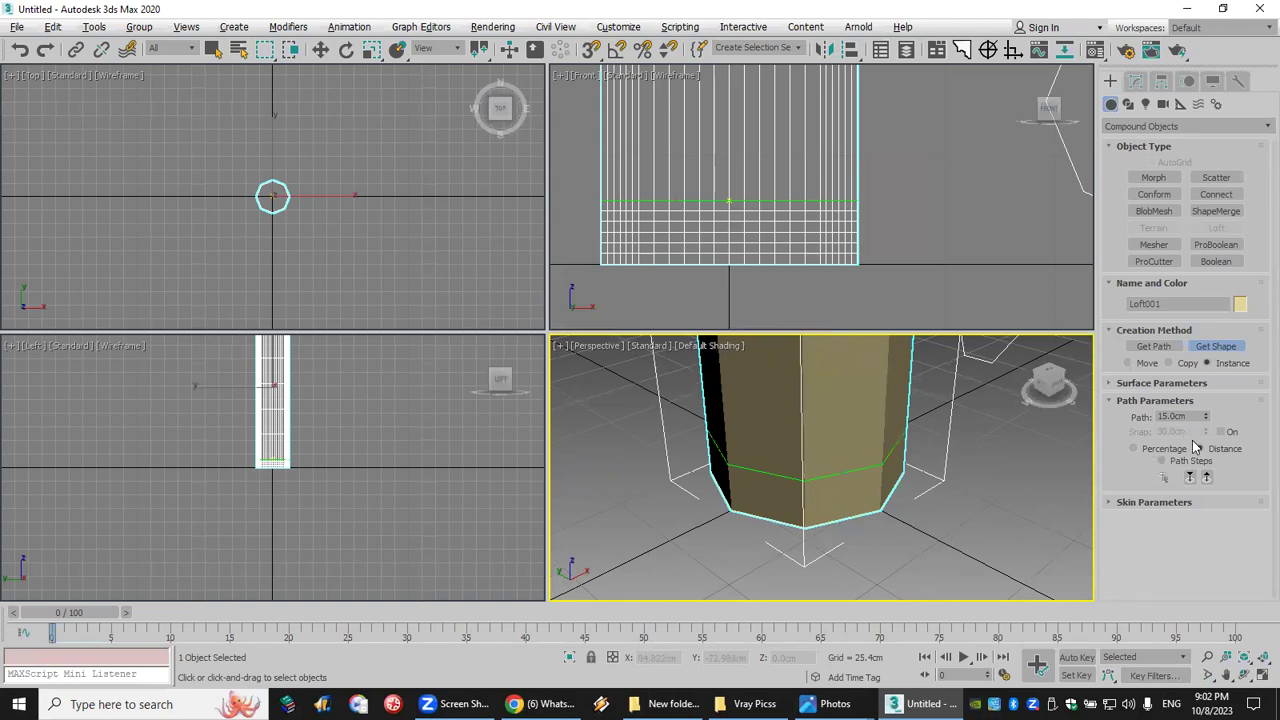
Step: Add the circle as the loft's section at a path distance of 15.1 cm
click(1172, 415)
double_click(1175, 415)
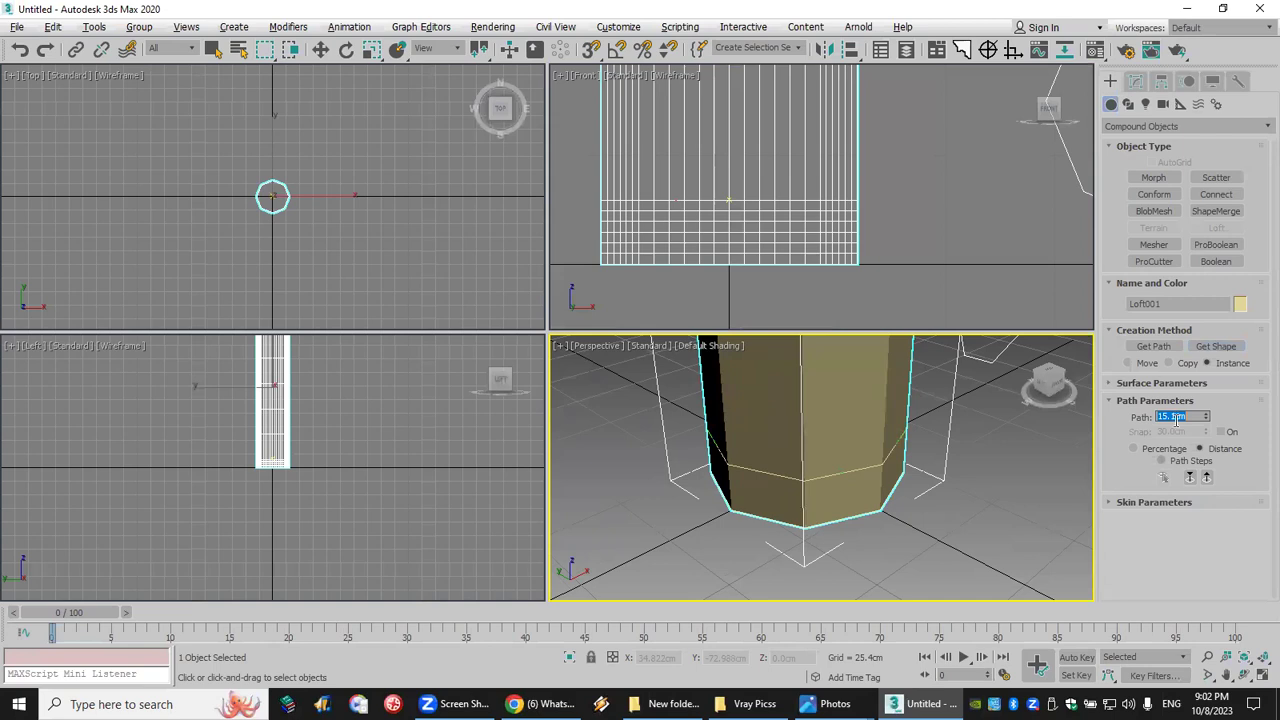
click(1207, 349)
scroll(1001, 207, down, 6)
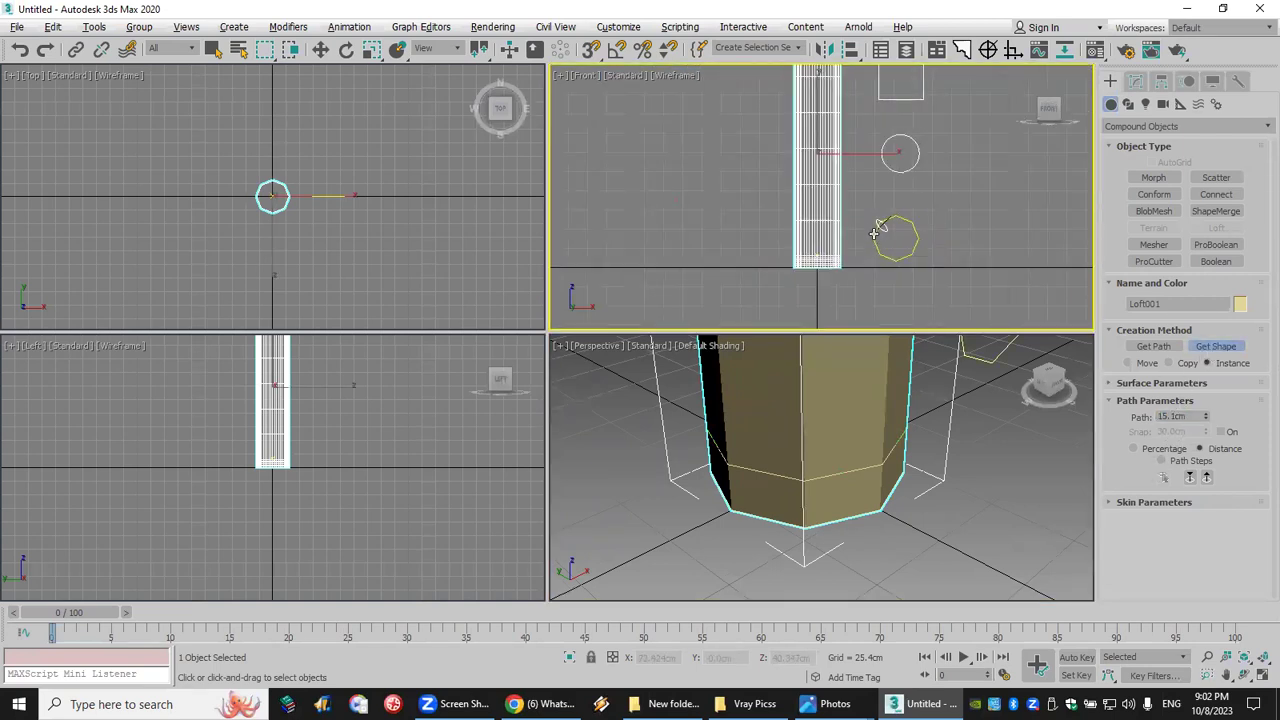
click(900, 170)
scroll(820, 470, up, 3)
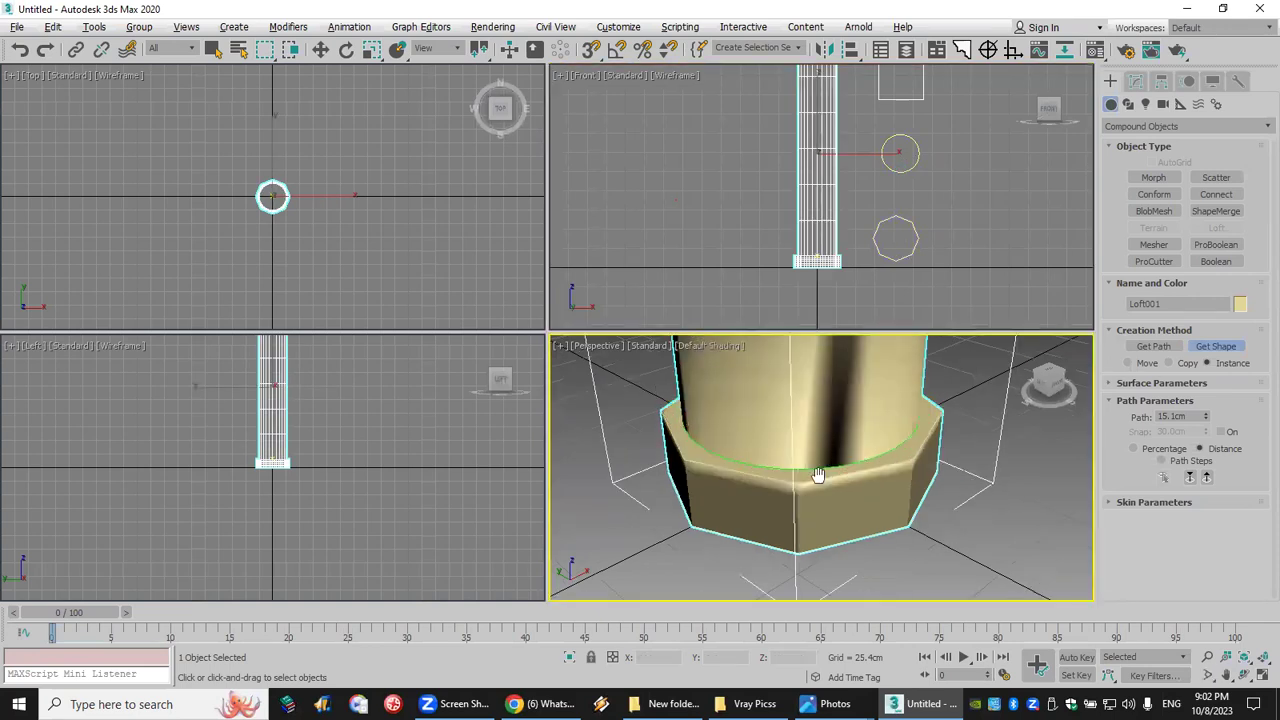
middle_drag(815, 474, 838, 474)
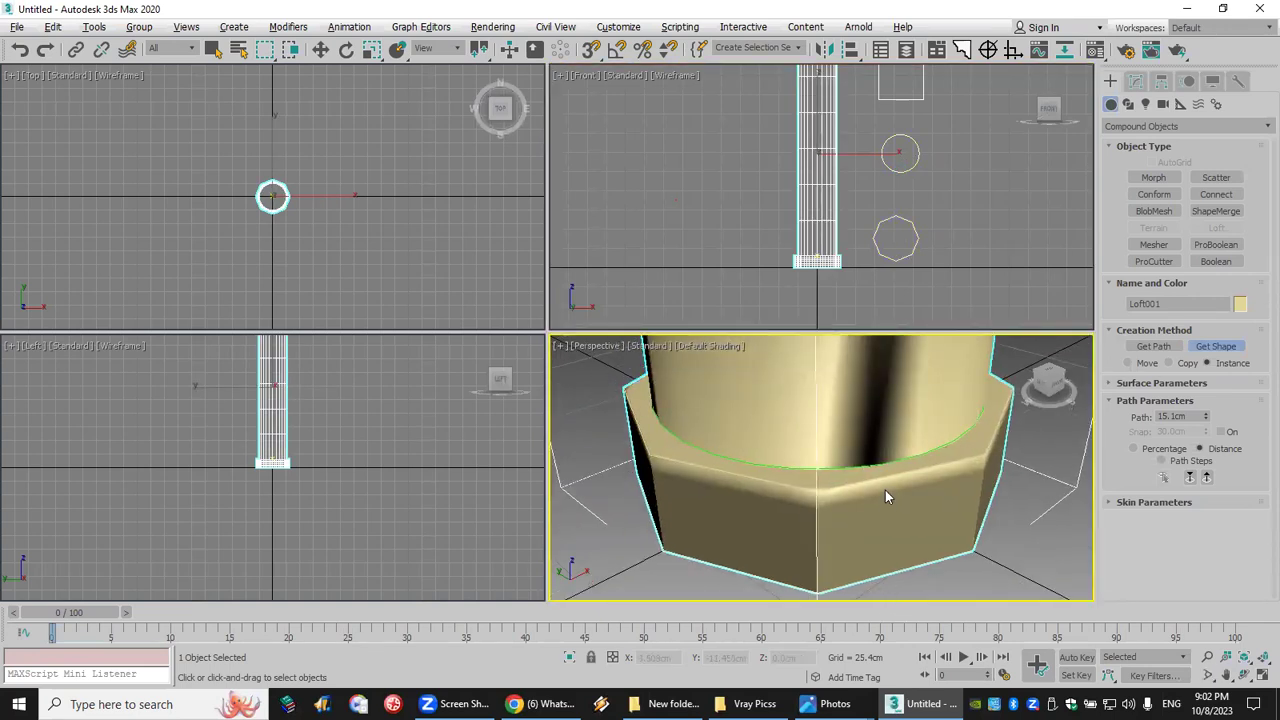
scroll(885, 461, down, 5)
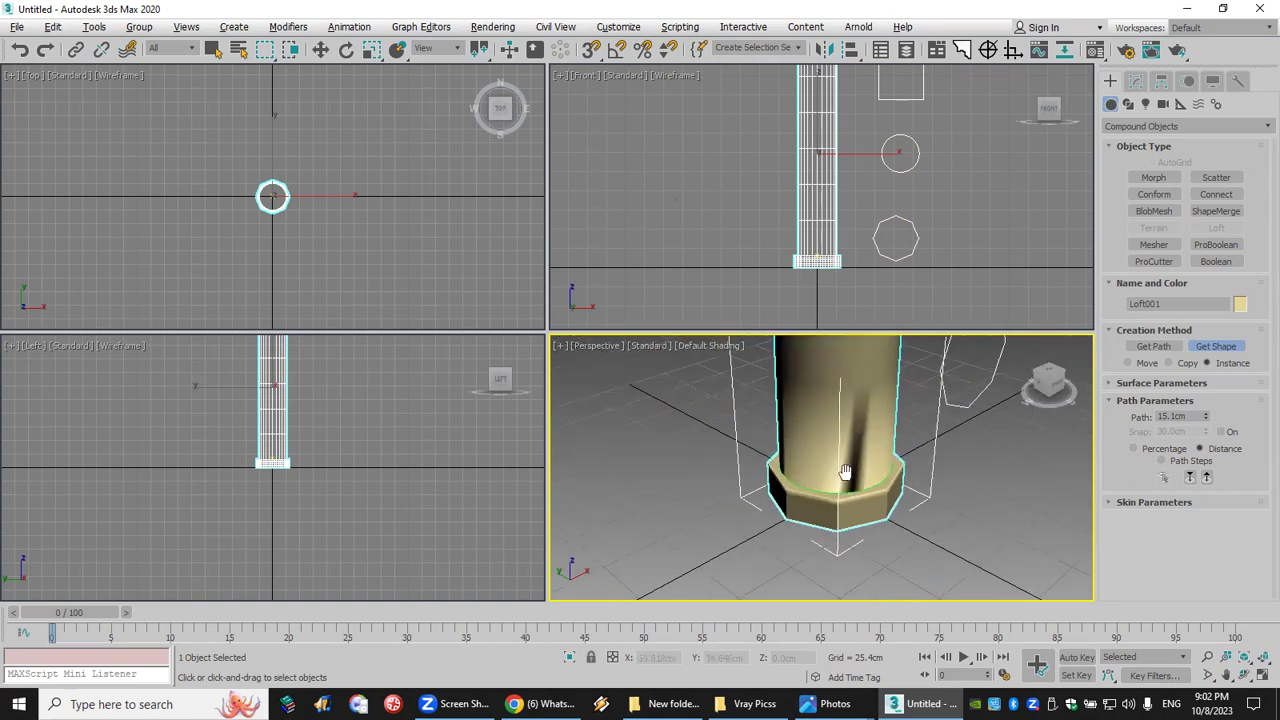
scroll(837, 452, down, 4)
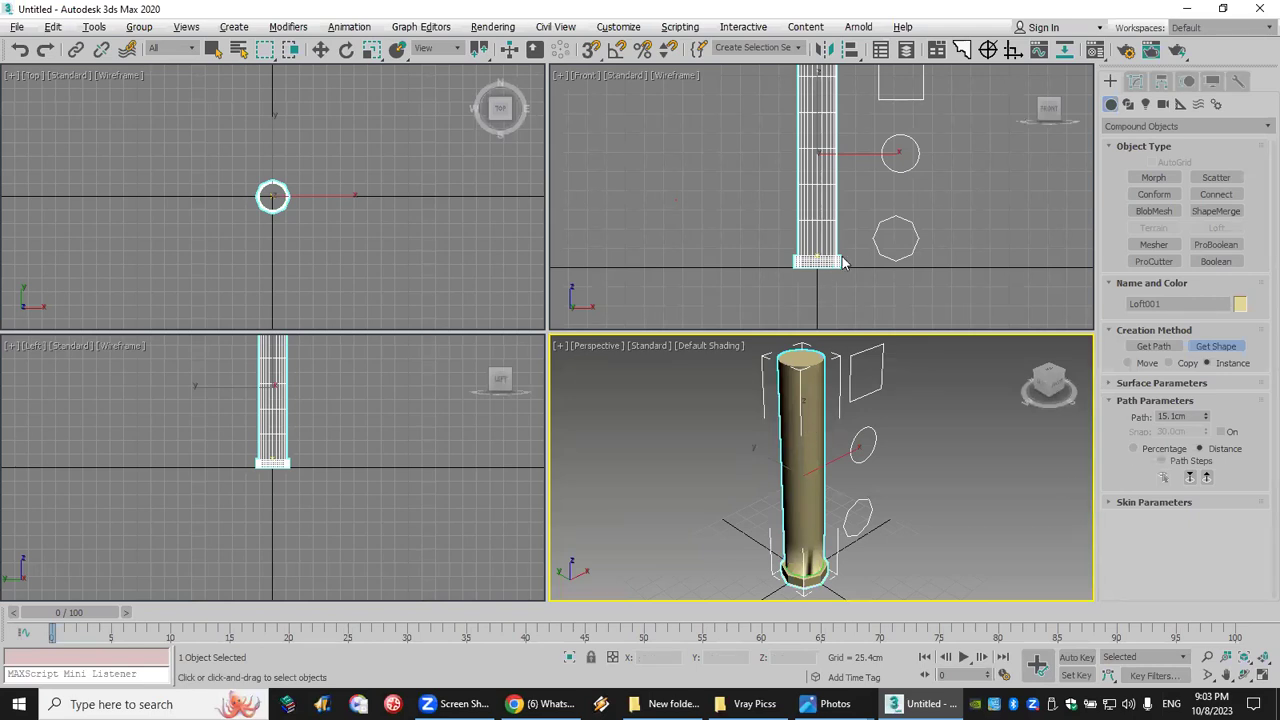
middle_drag(843, 262, 818, 292)
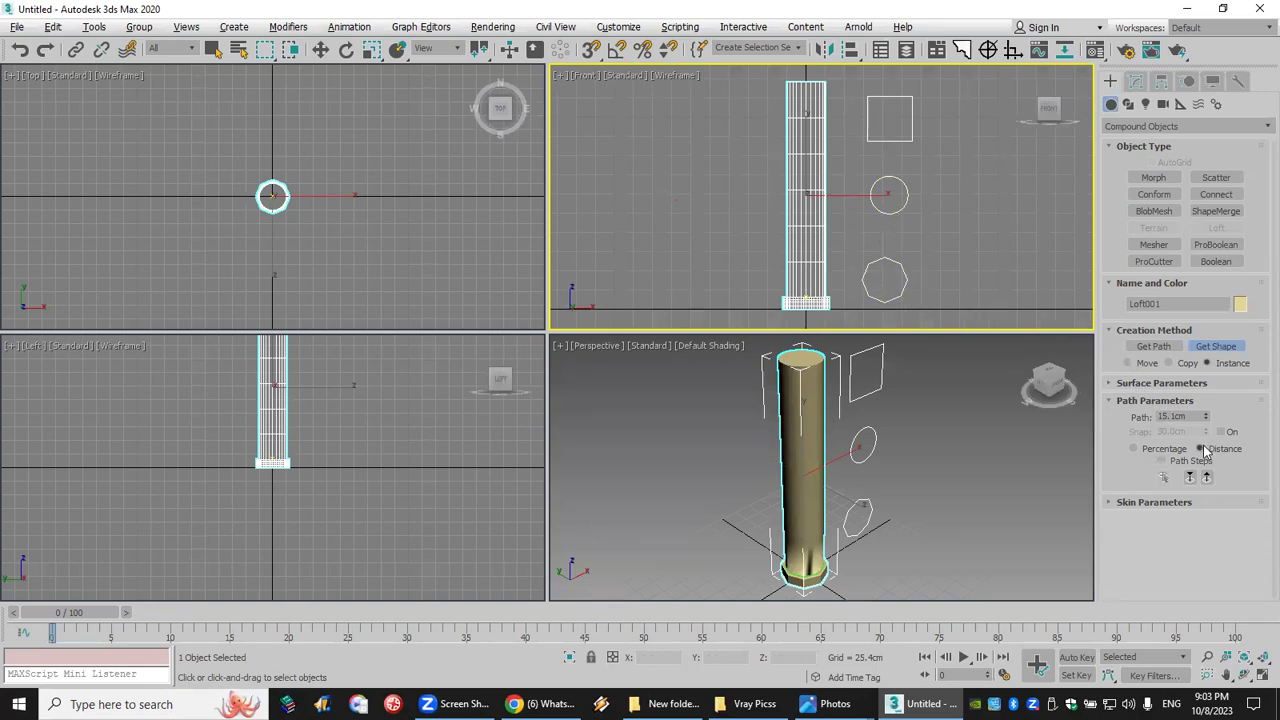
Step: Add the circle as the loft's section at a path distance of 285 cm
drag(1186, 416, 1022, 420)
text(25)
click(1210, 347)
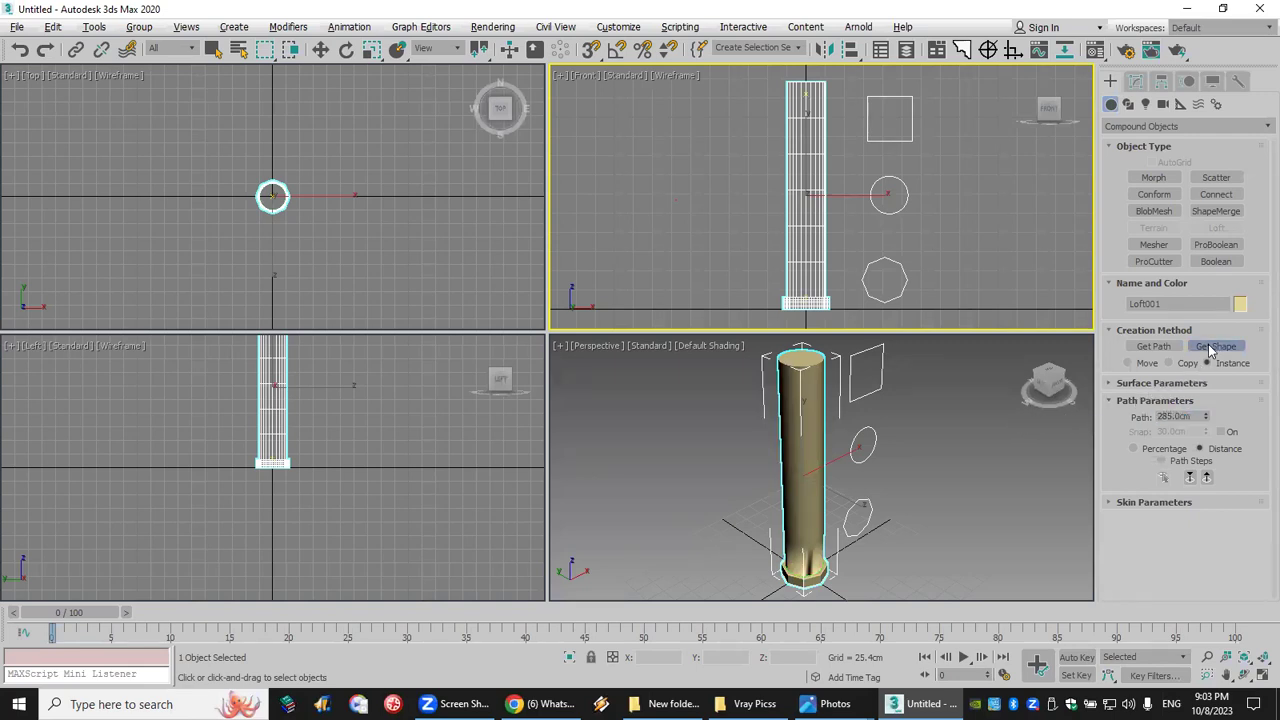
click(907, 194)
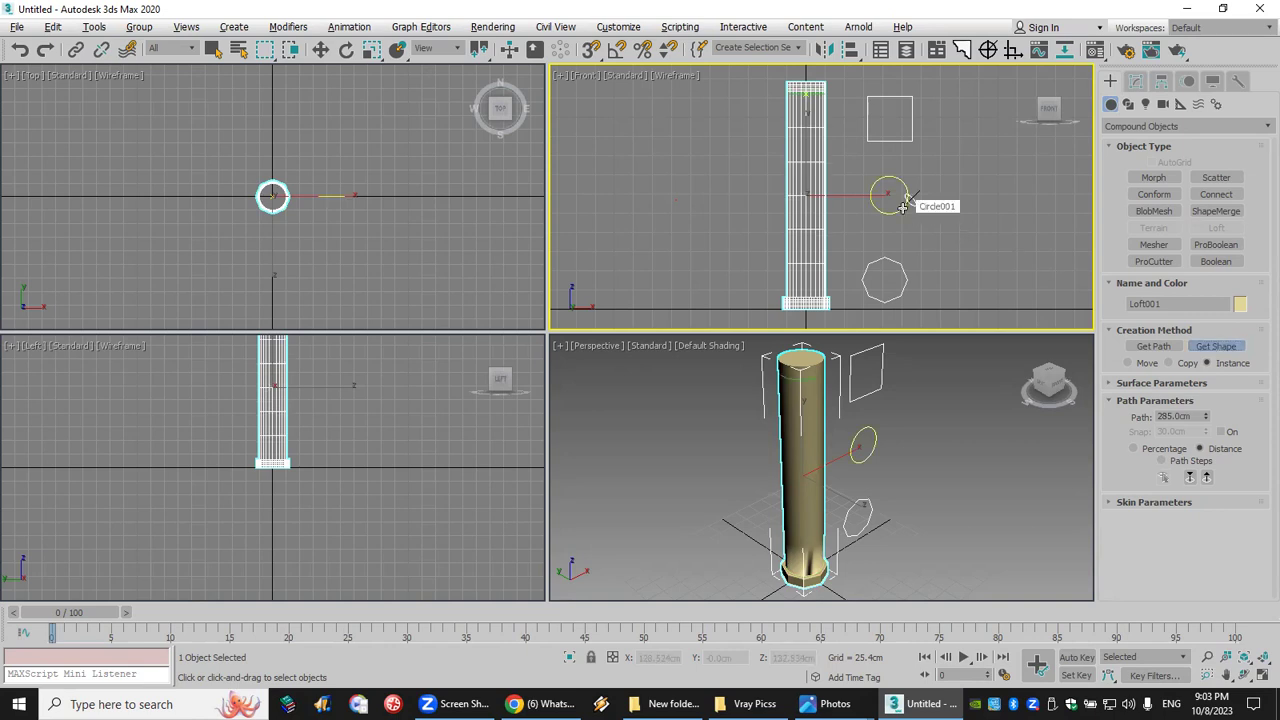
Step: Add the square as the loft's section at a path distance of 285.1 cm
double_click(1178, 416)
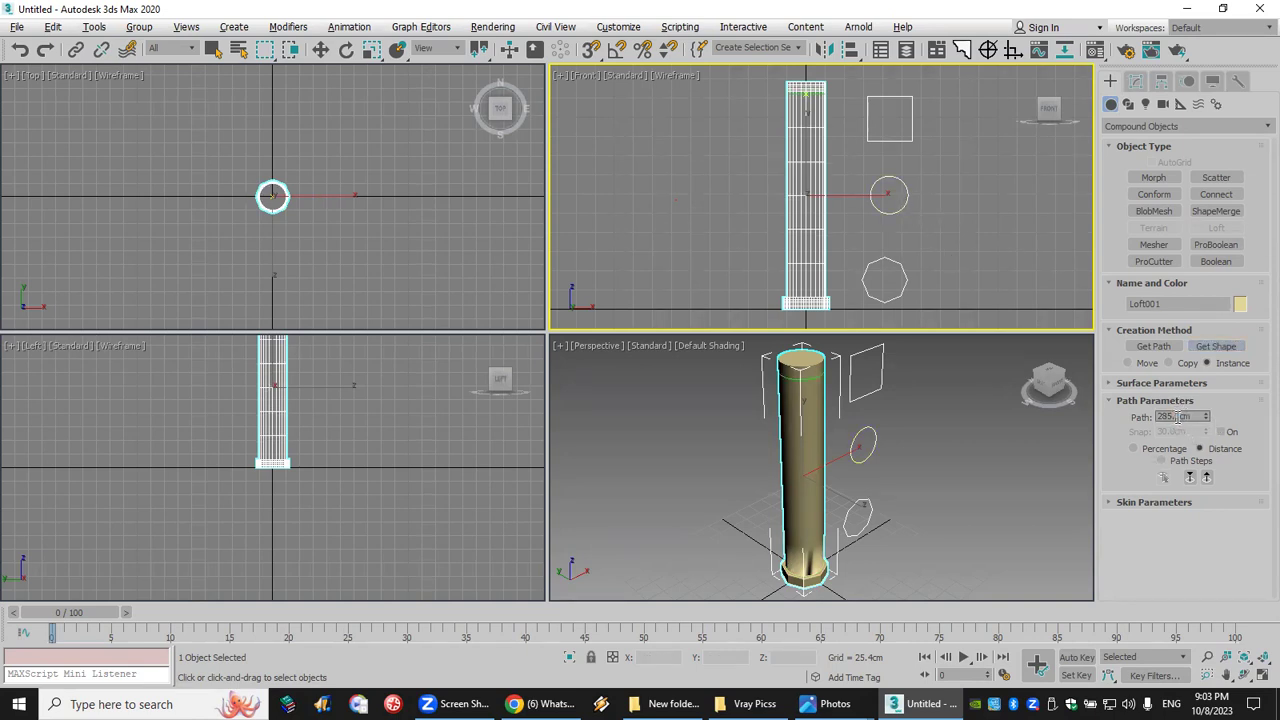
click(1215, 346)
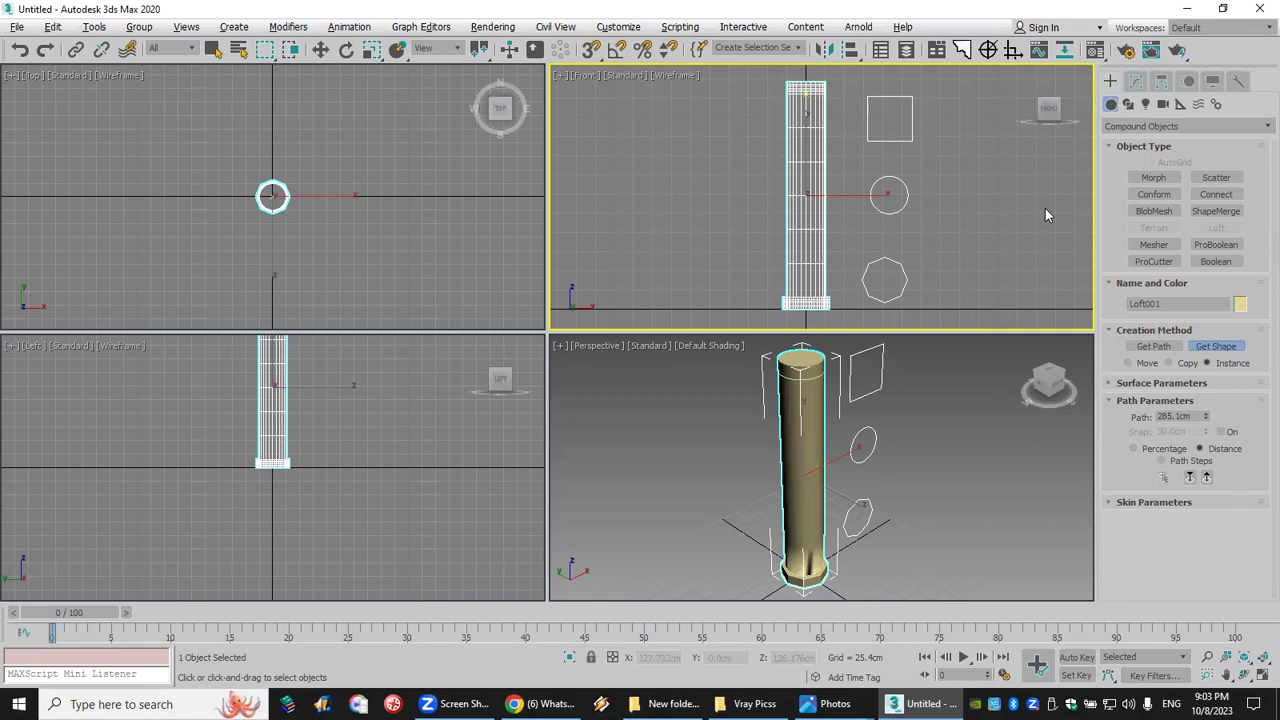
click(897, 138)
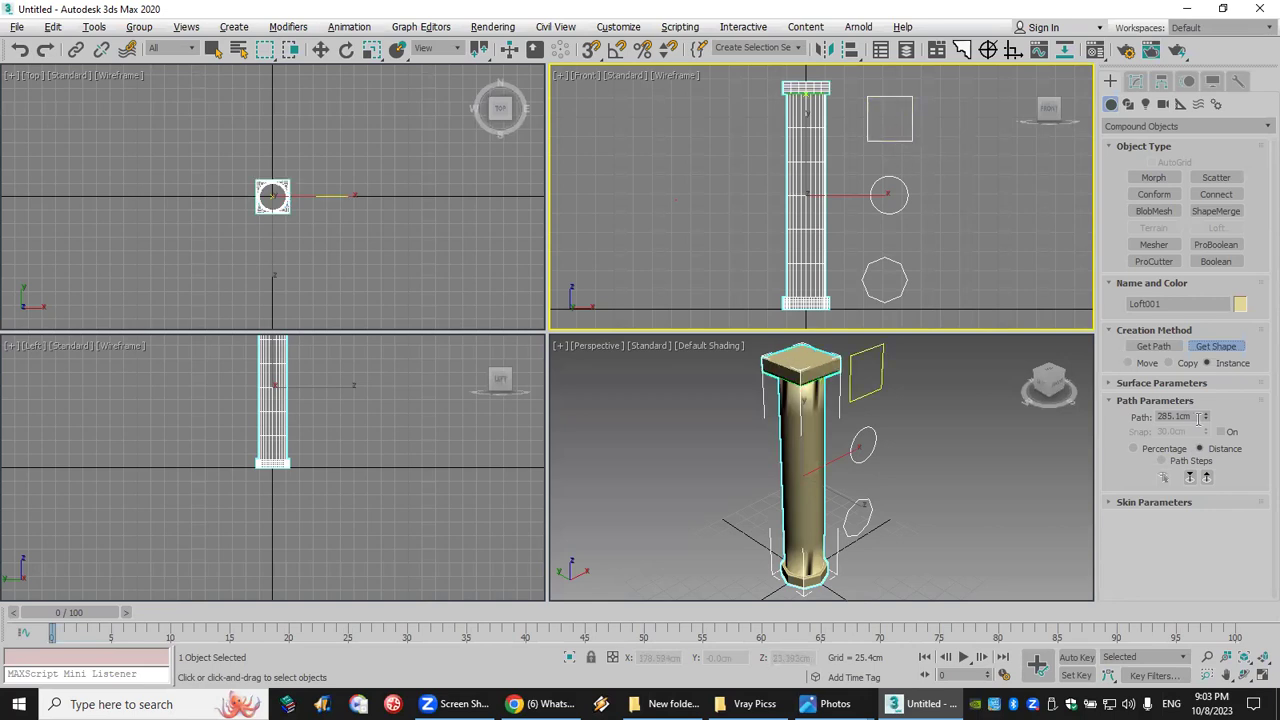
Step: Add the square as the loft's section at the path's end, at a distance of 300 cm
drag(1206, 416, 1203, 366)
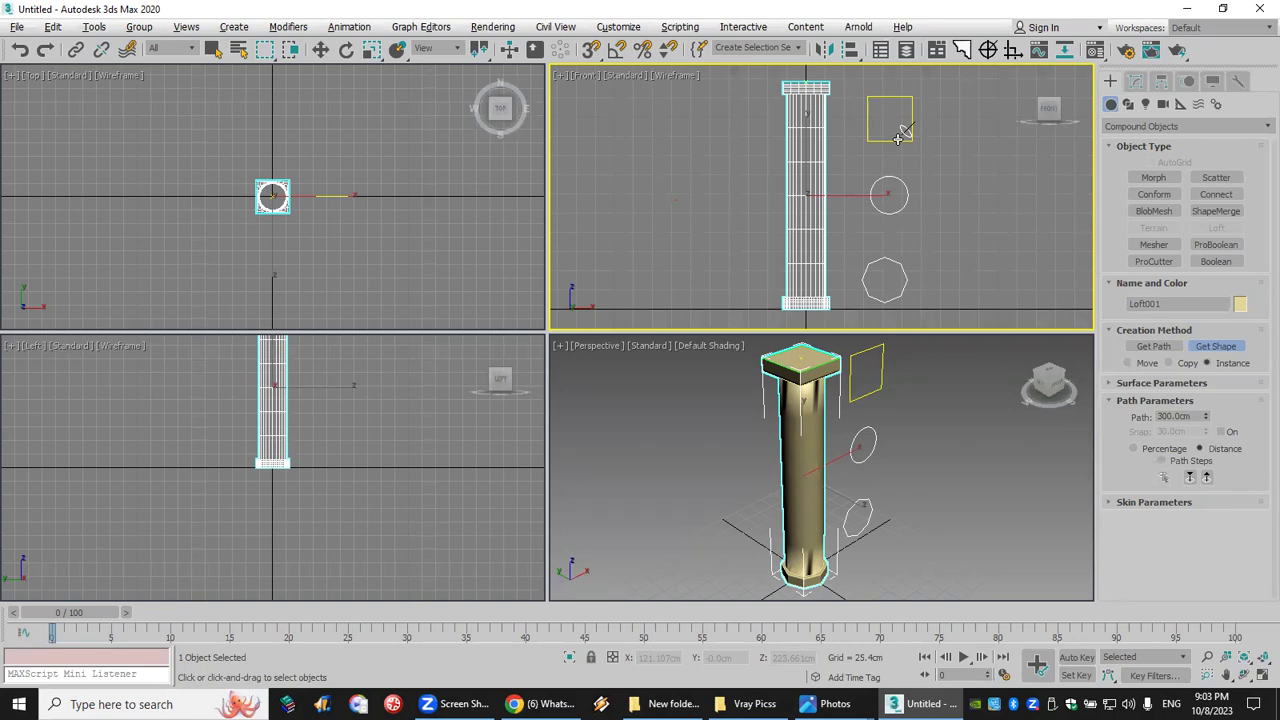
scroll(400, 449, up, 2)
mouse_move(400, 449)
middle_down()
mouse_move(403, 486)
mouse_move(405, 472)
middle_up()
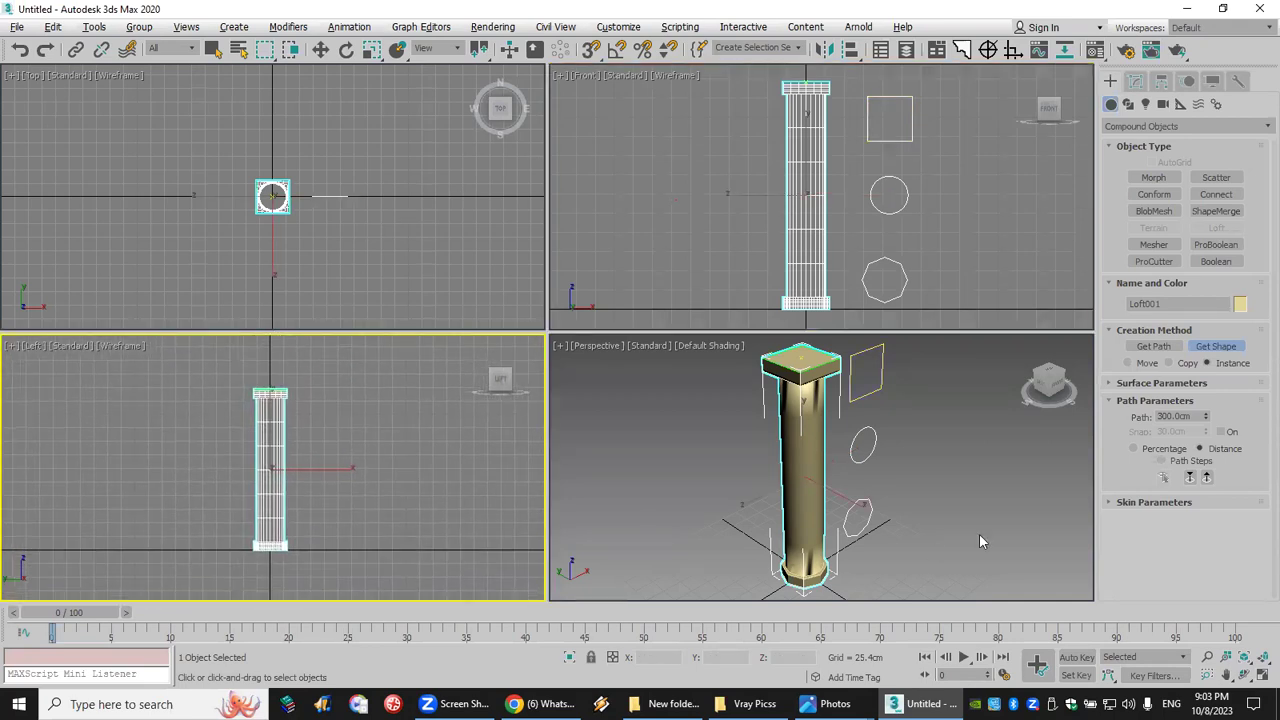
Step: At the loft's Shape level, scale up the square section at the column's top so the capital flares outward
click(1133, 82)
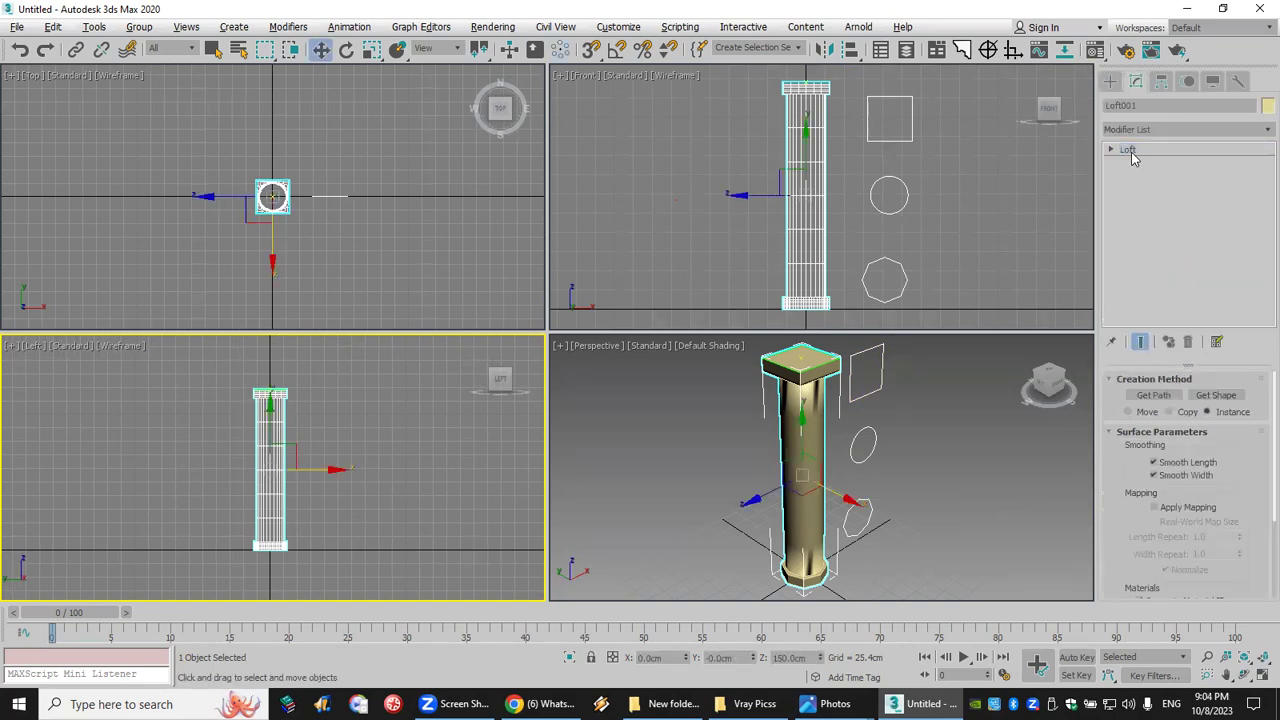
click(1110, 149)
click(1140, 163)
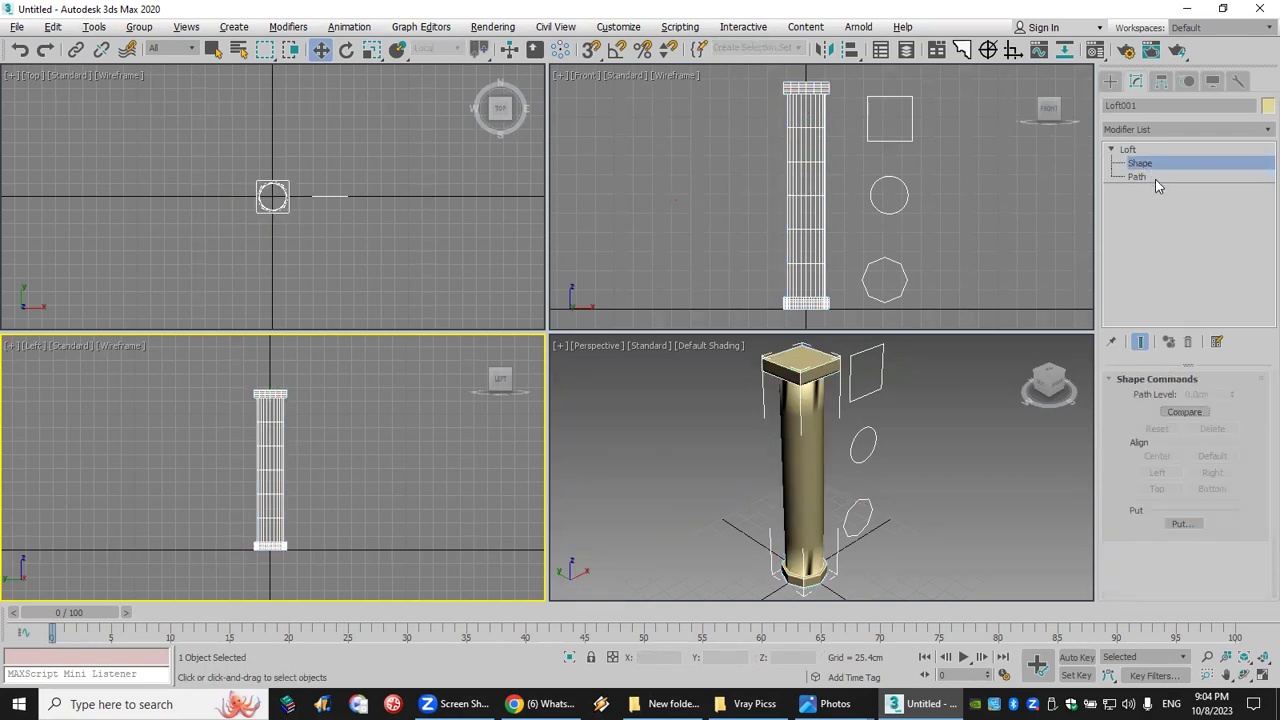
scroll(822, 132, up, 3)
middle_drag(825, 205, 842, 246)
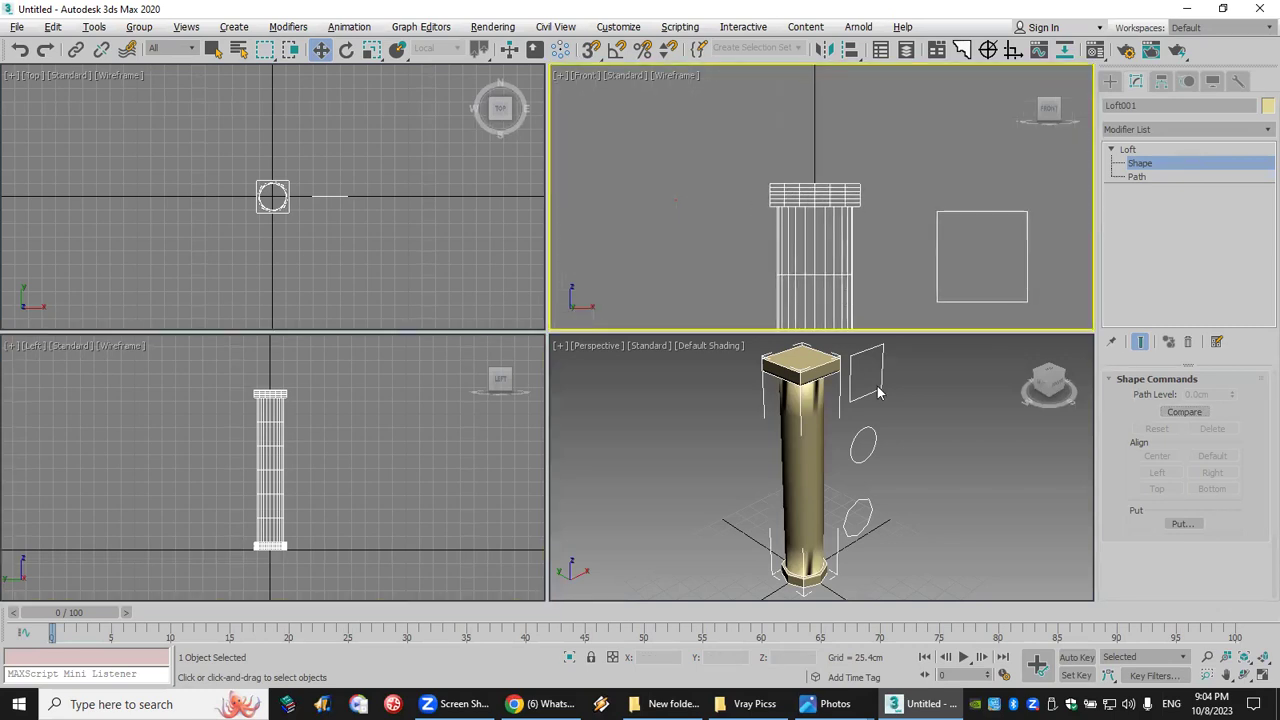
scroll(840, 400, up, 5)
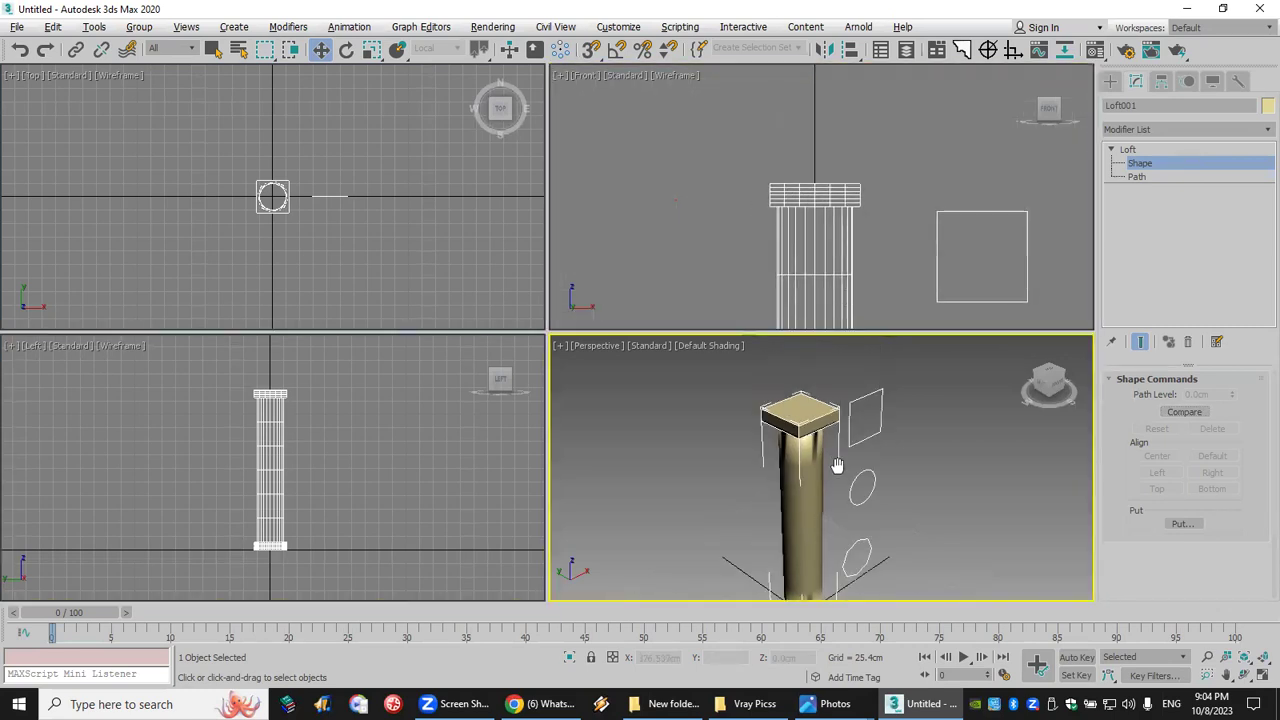
click(1244, 675)
drag(811, 496, 820, 430)
right_click(829, 182)
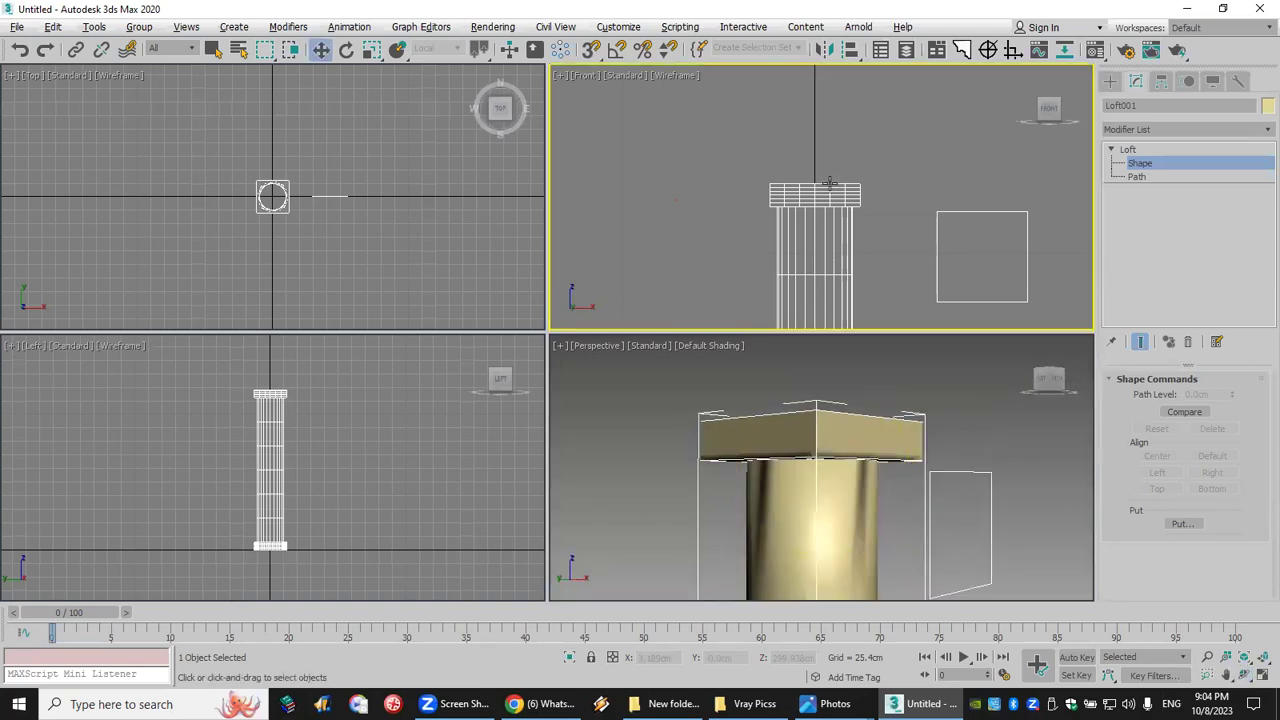
click(815, 184)
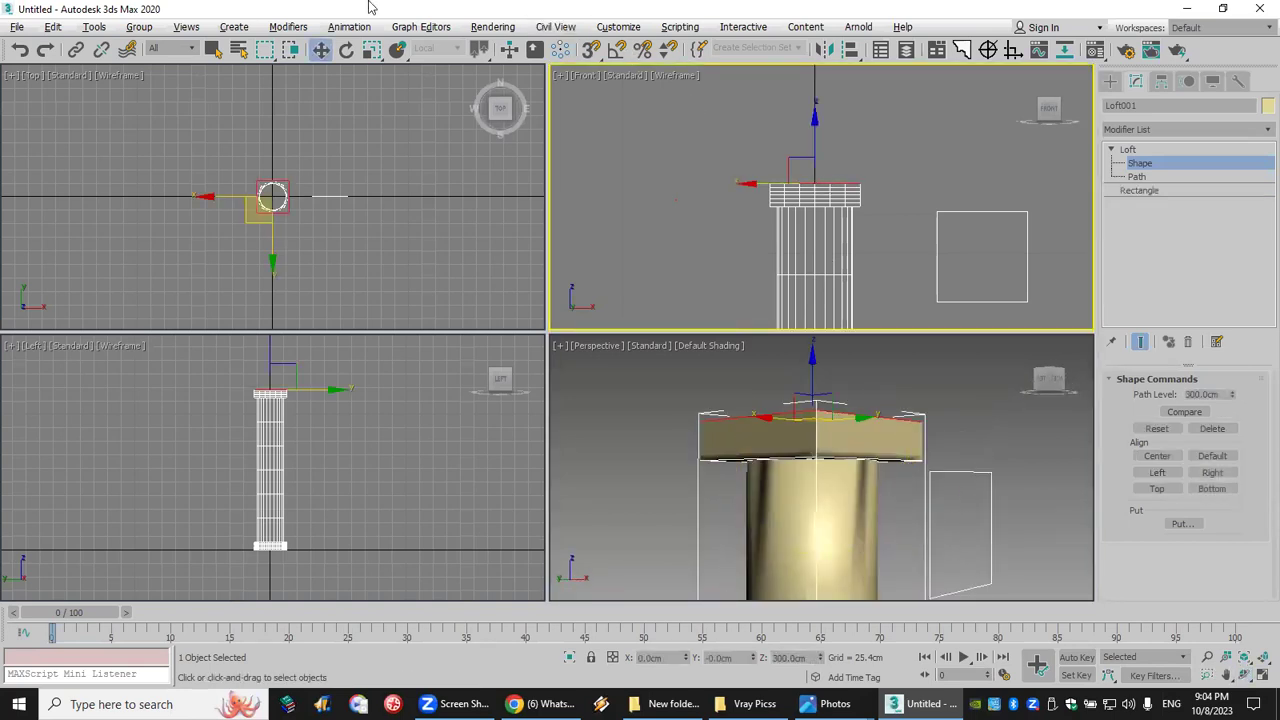
click(369, 51)
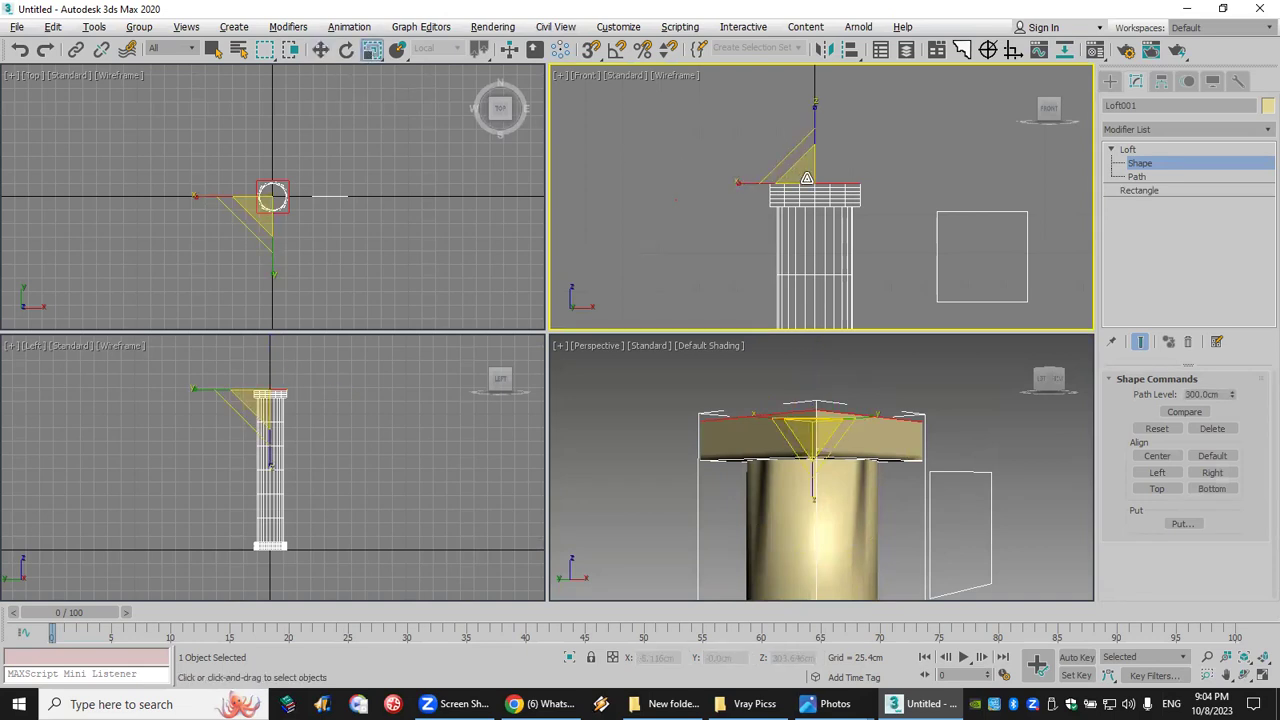
drag(808, 178, 810, 144)
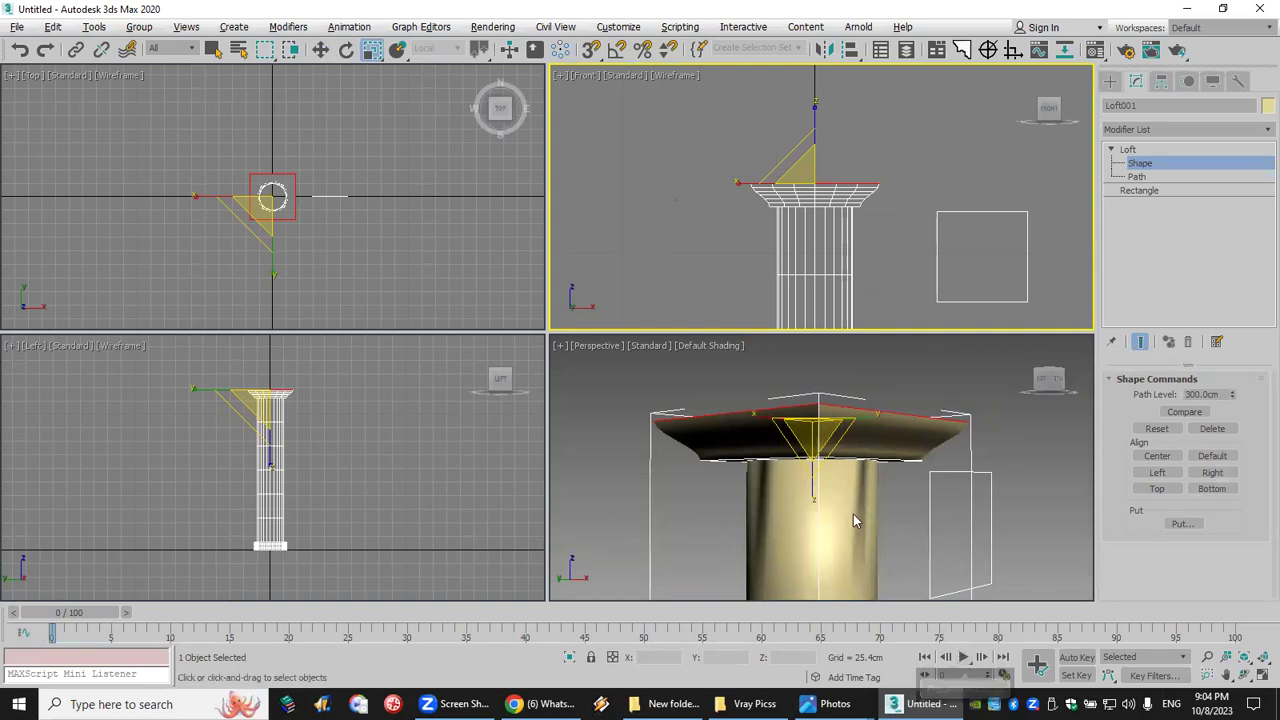
scroll(853, 514, down, 3)
middle_drag(853, 514, 845, 422)
scroll(847, 450, down, 3)
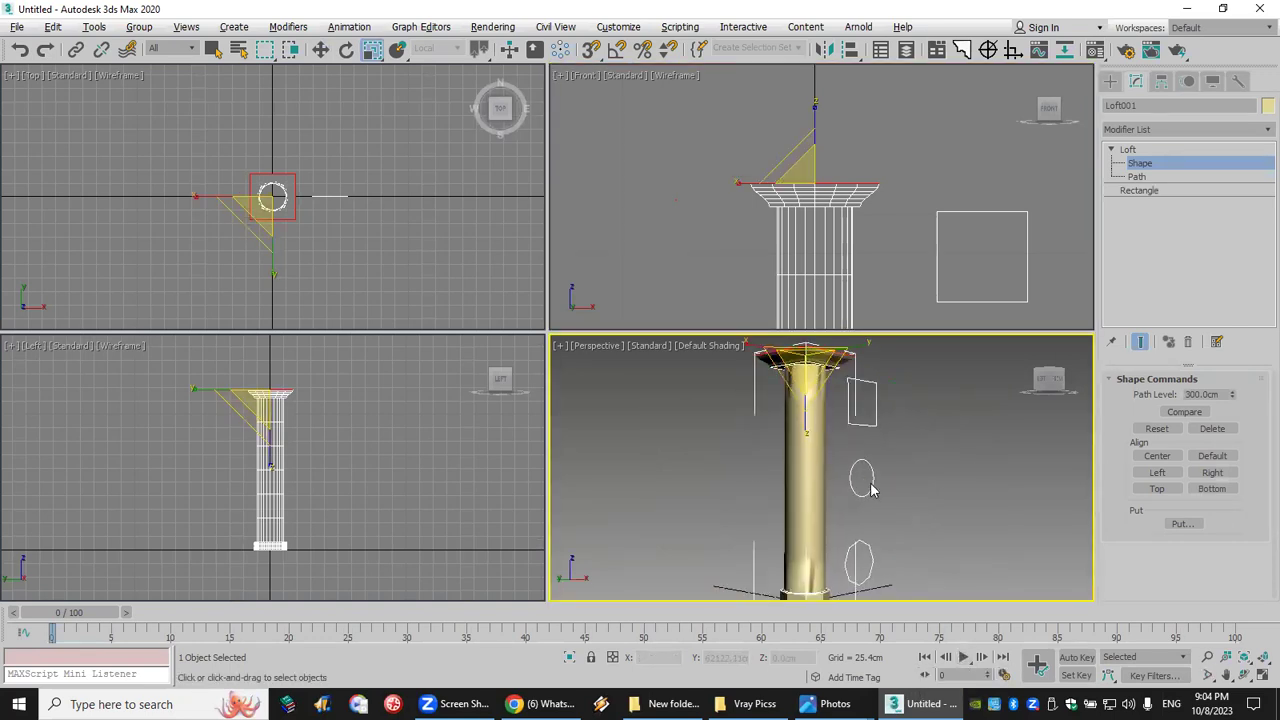
mouse_move(849, 473)
middle_down()
mouse_move(857, 434)
mouse_move(857, 451)
middle_up()
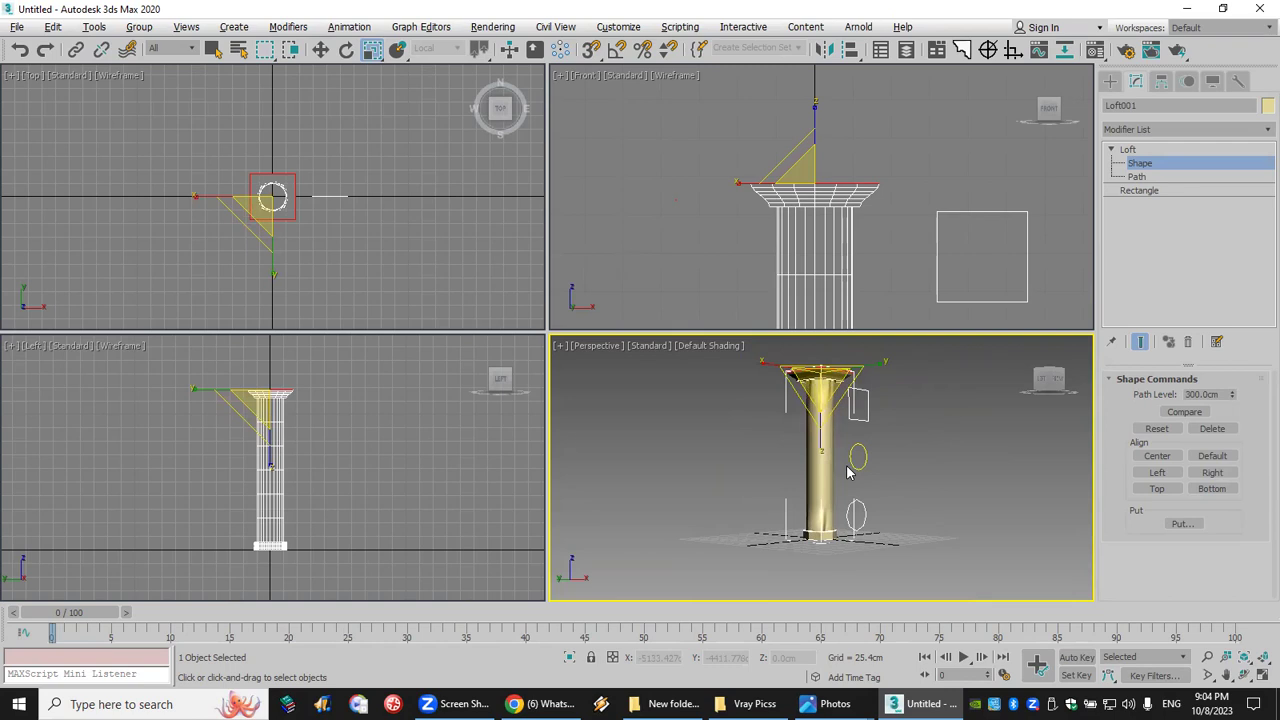
Step: Return to the top level of the loft and open its Scale deformation graph, placed clear of the left-hand viewports
middle_drag(847, 473, 832, 481)
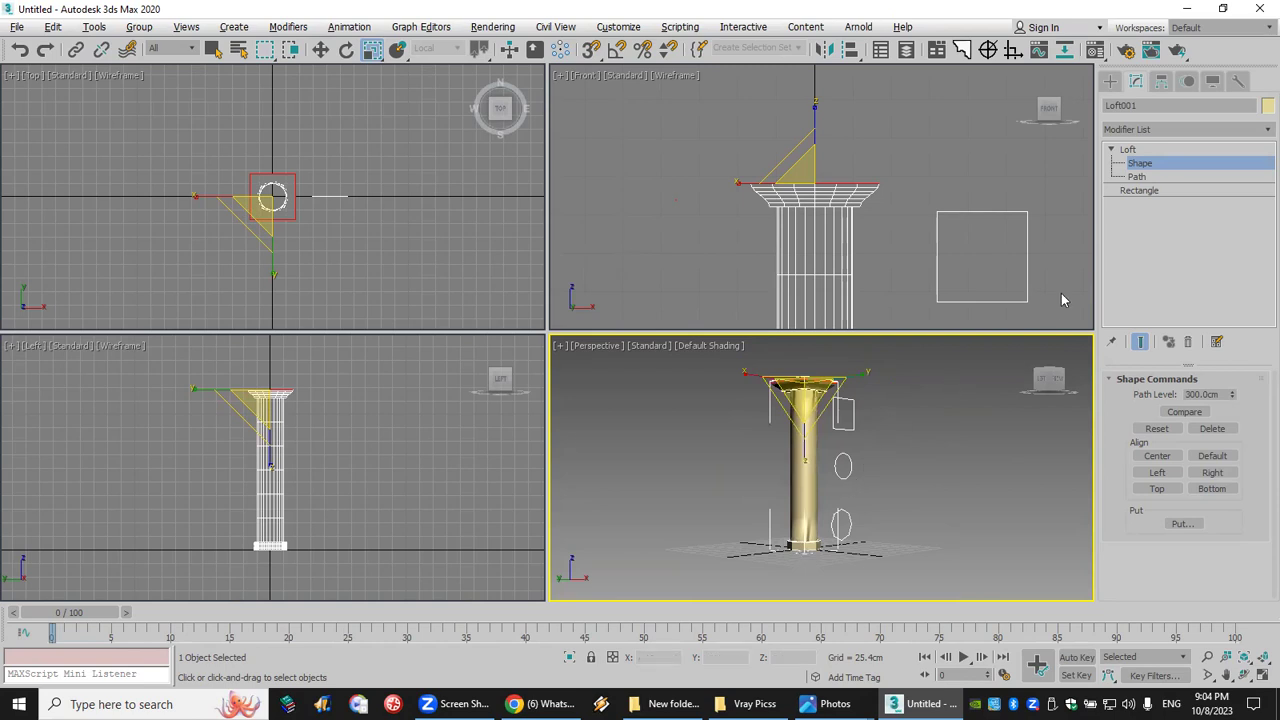
click(1158, 151)
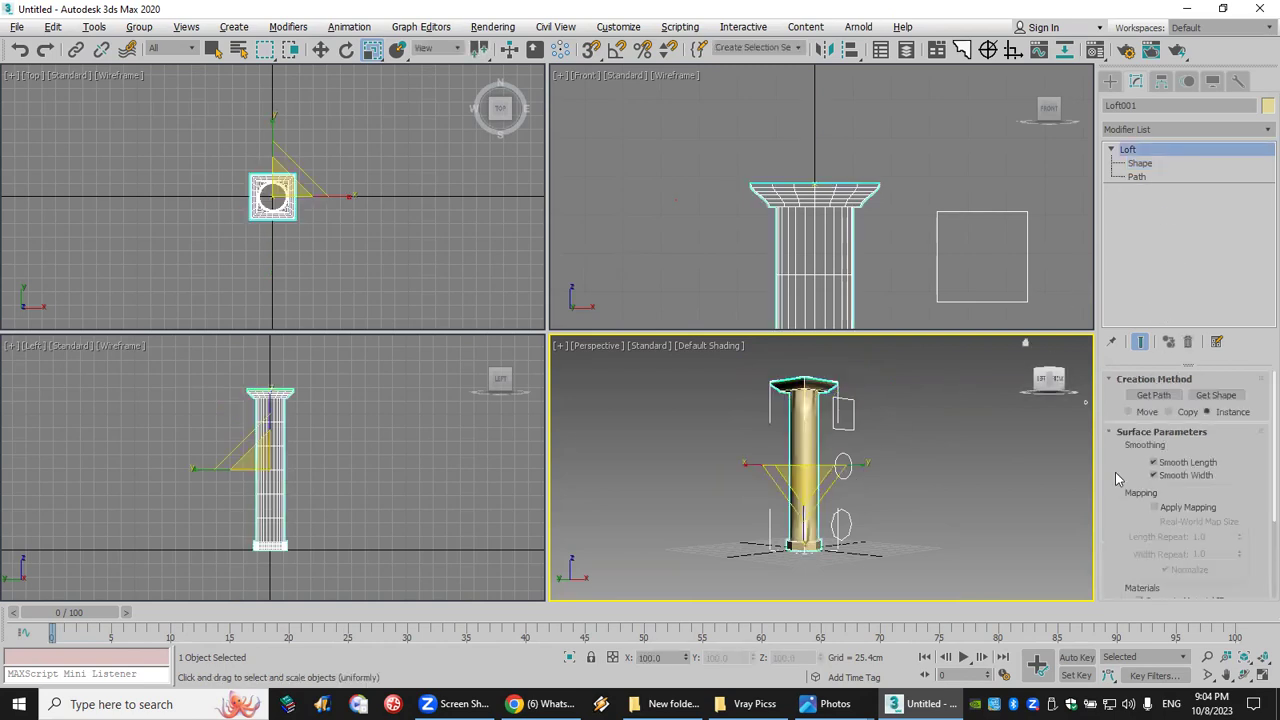
scroll(1125, 530, down, 3)
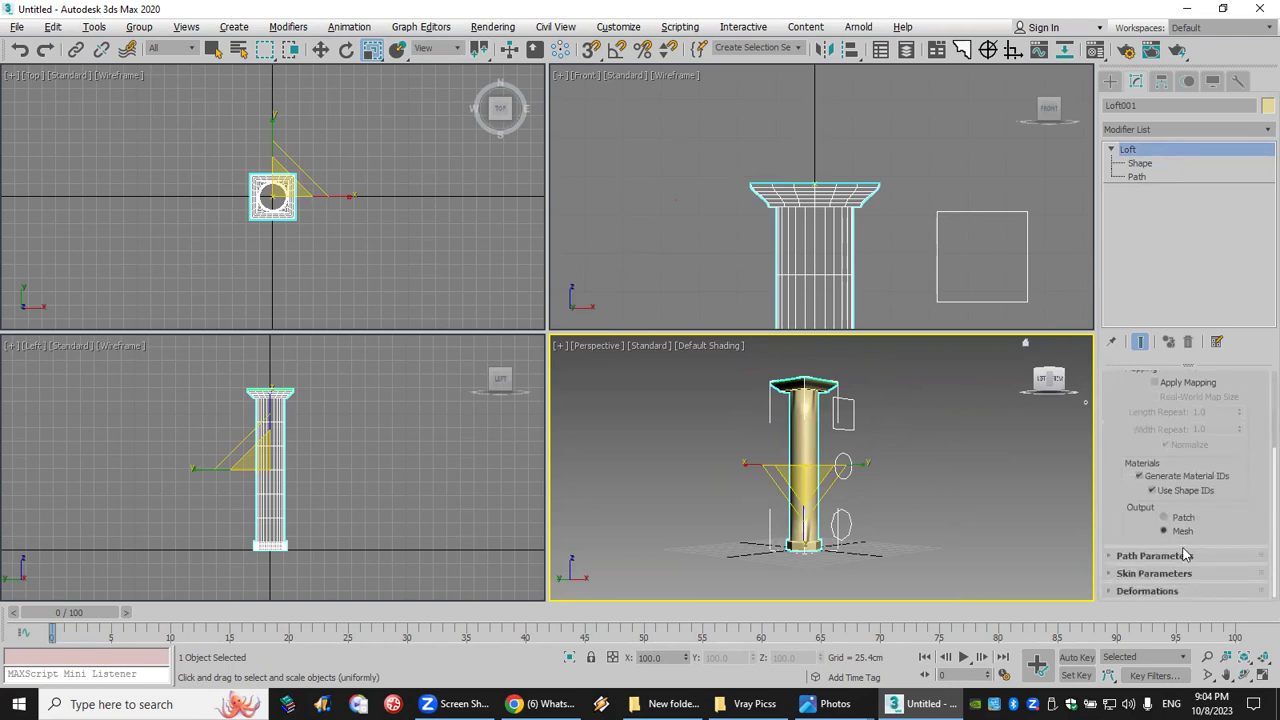
click(1154, 591)
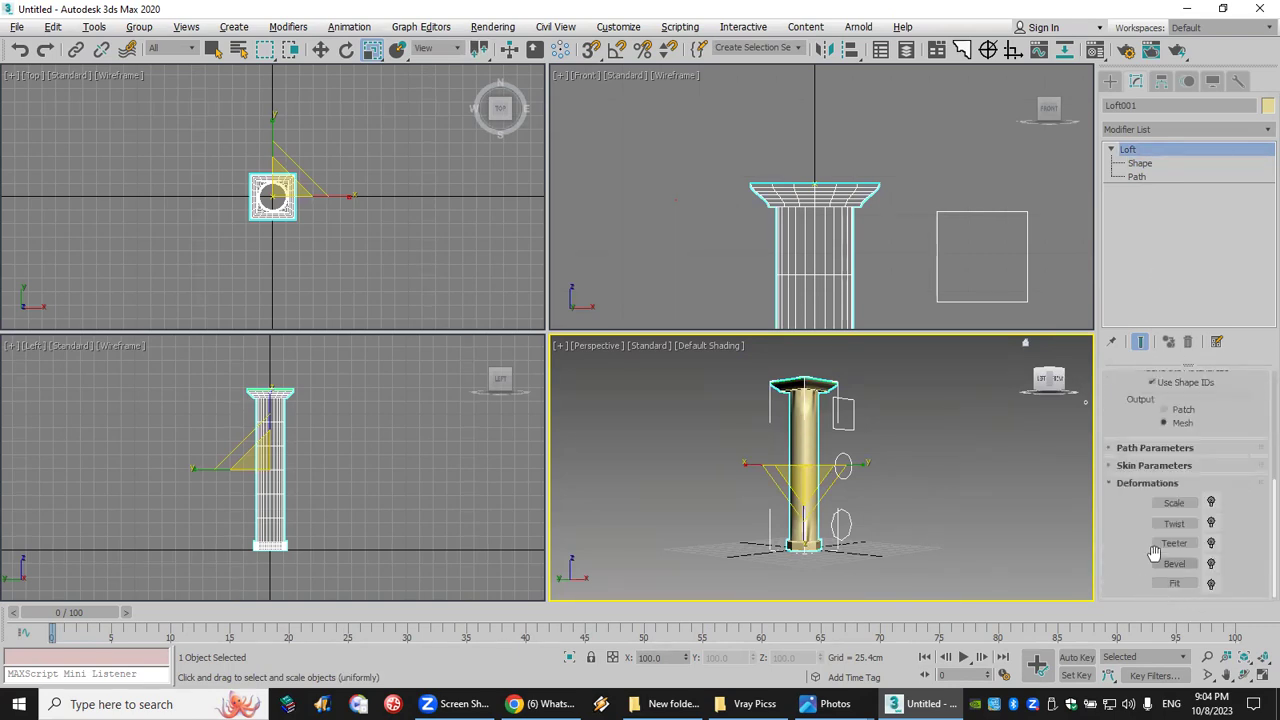
click(1185, 504)
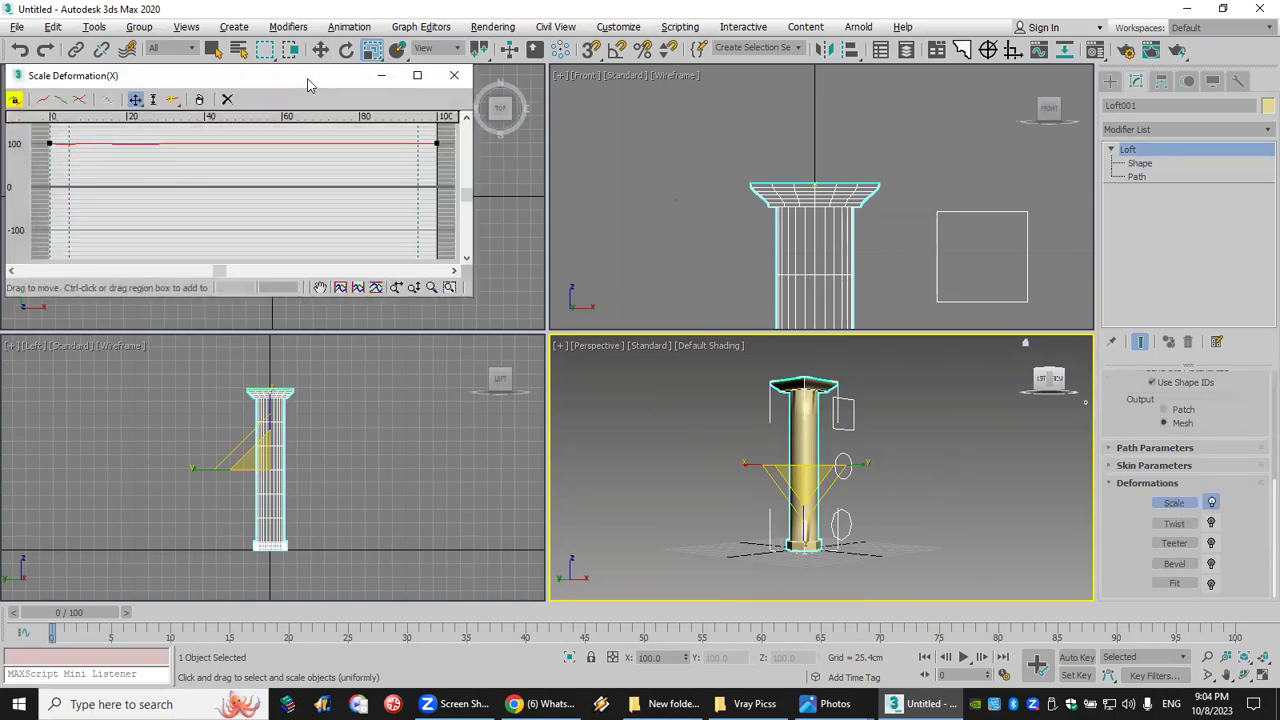
drag(308, 83, 890, 110)
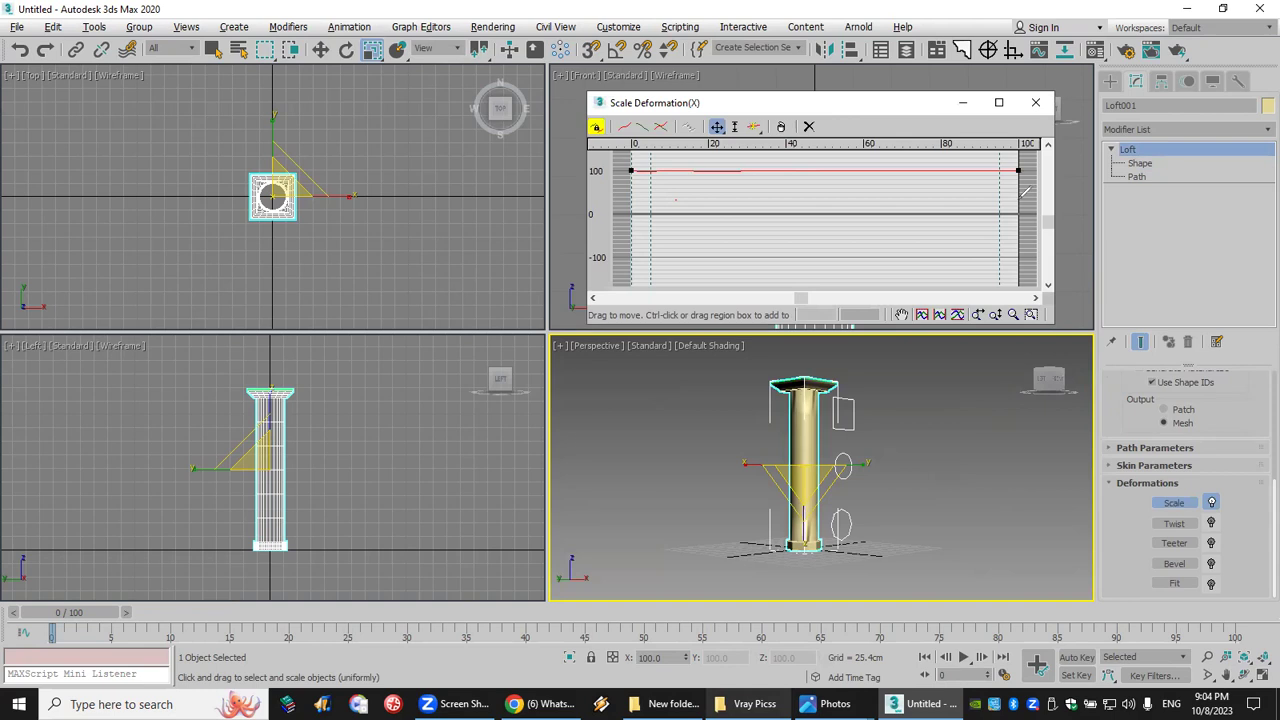
mouse_move(990, 160)
mouse_down()
mouse_move(1030, 142)
mouse_move(1039, 165)
mouse_move(1000, 212)
mouse_up()
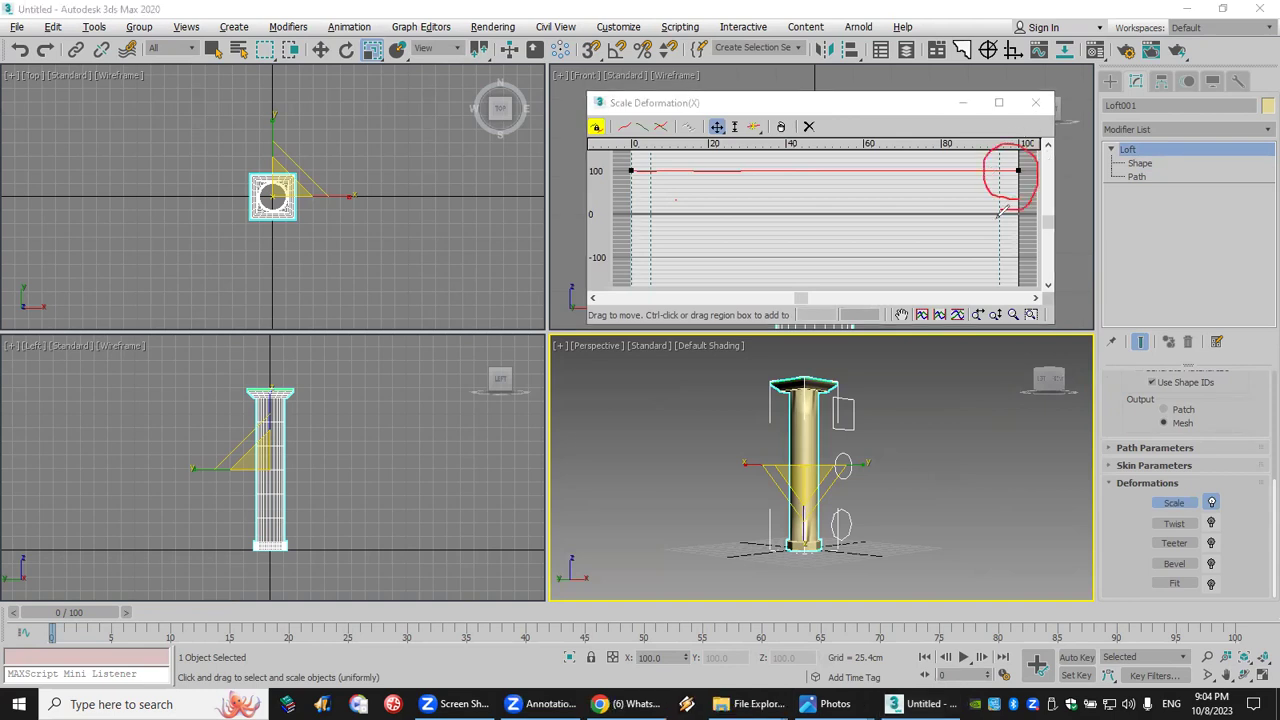
mouse_move(662, 160)
mouse_down()
mouse_move(617, 175)
mouse_move(621, 198)
mouse_move(661, 196)
mouse_move(664, 158)
mouse_up()
drag(651, 216, 658, 257)
drag(997, 226, 997, 254)
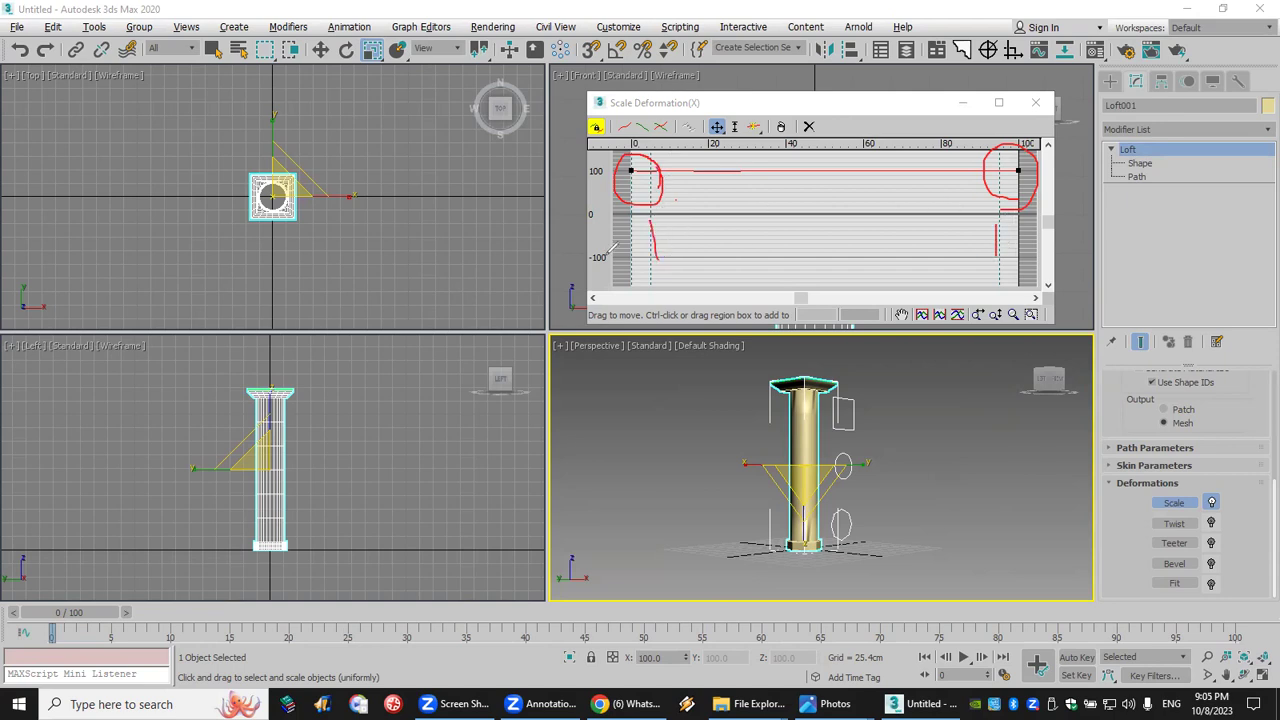
drag(642, 248, 1007, 248)
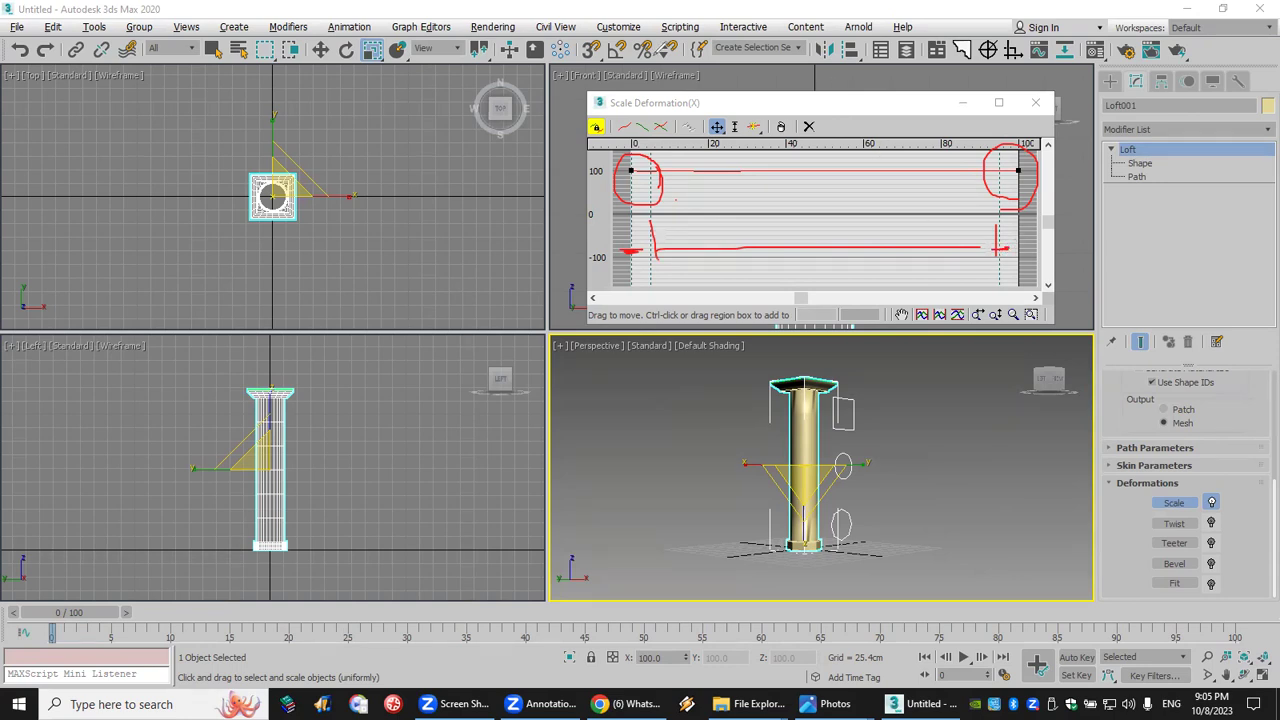
key(e)
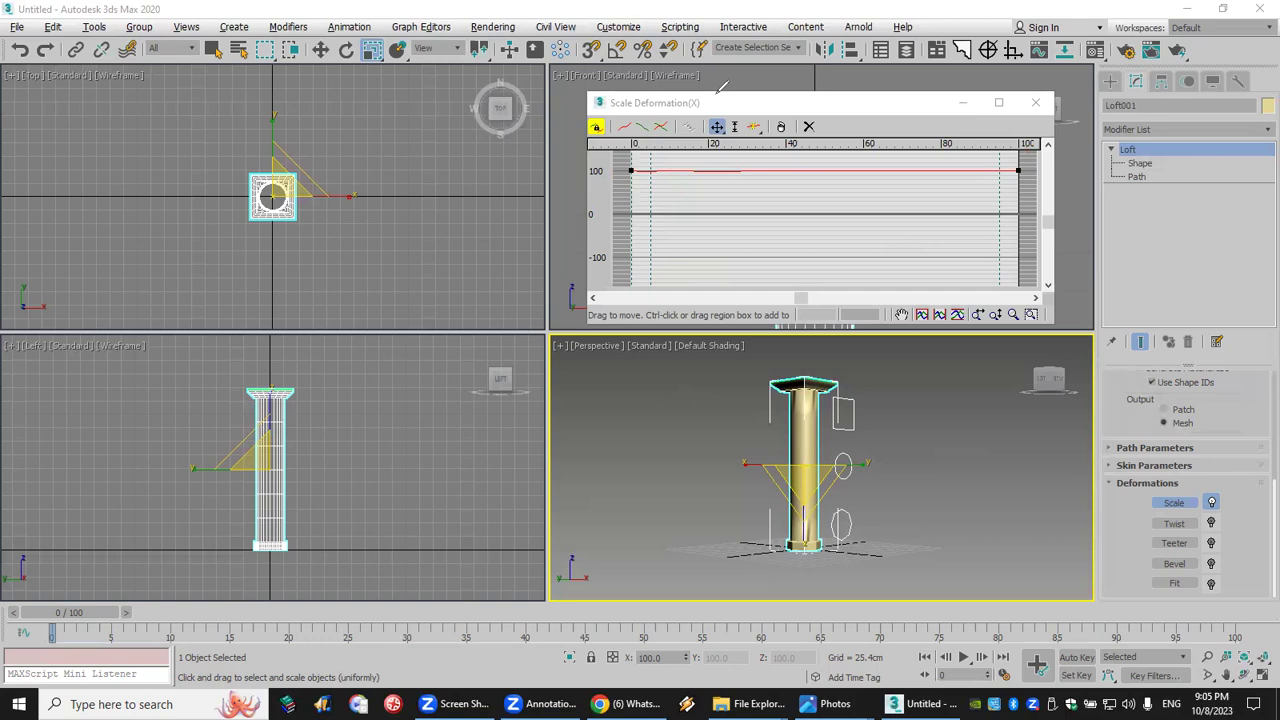
key(Escape)
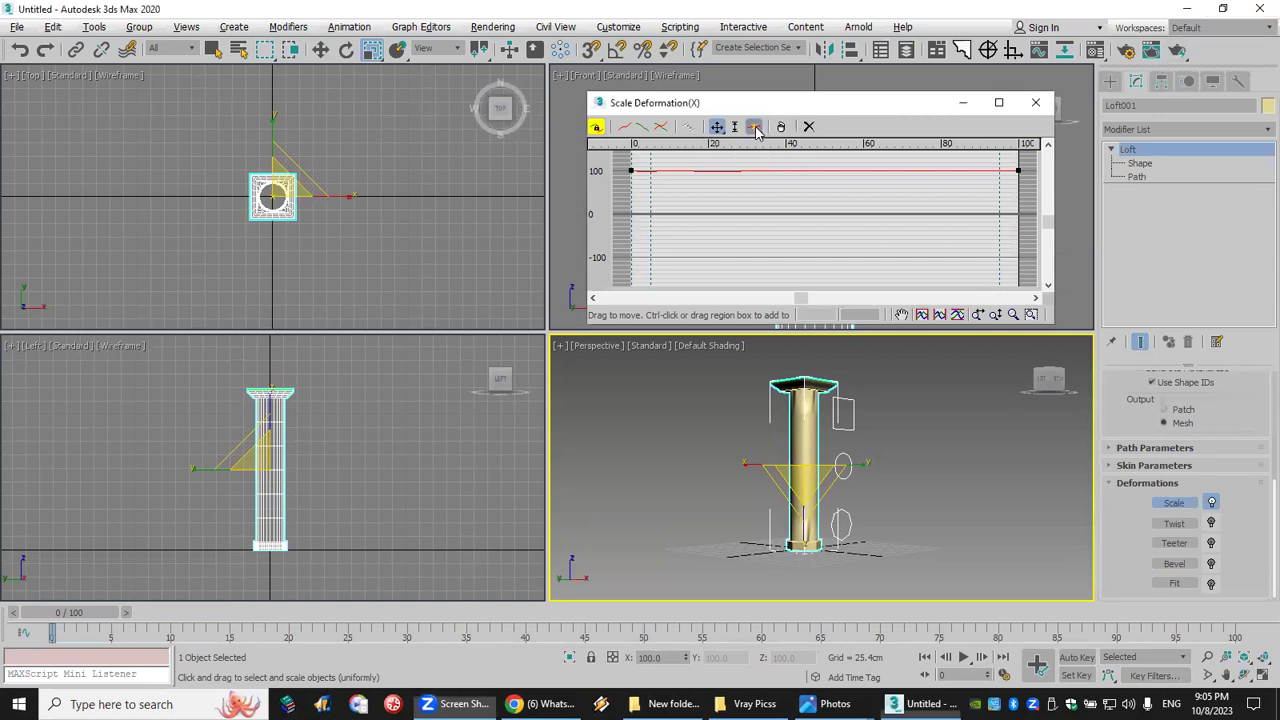
Step: Orbit the Left view so the column lies horizontally, base first, in line with the scale deformation graph
click(754, 127)
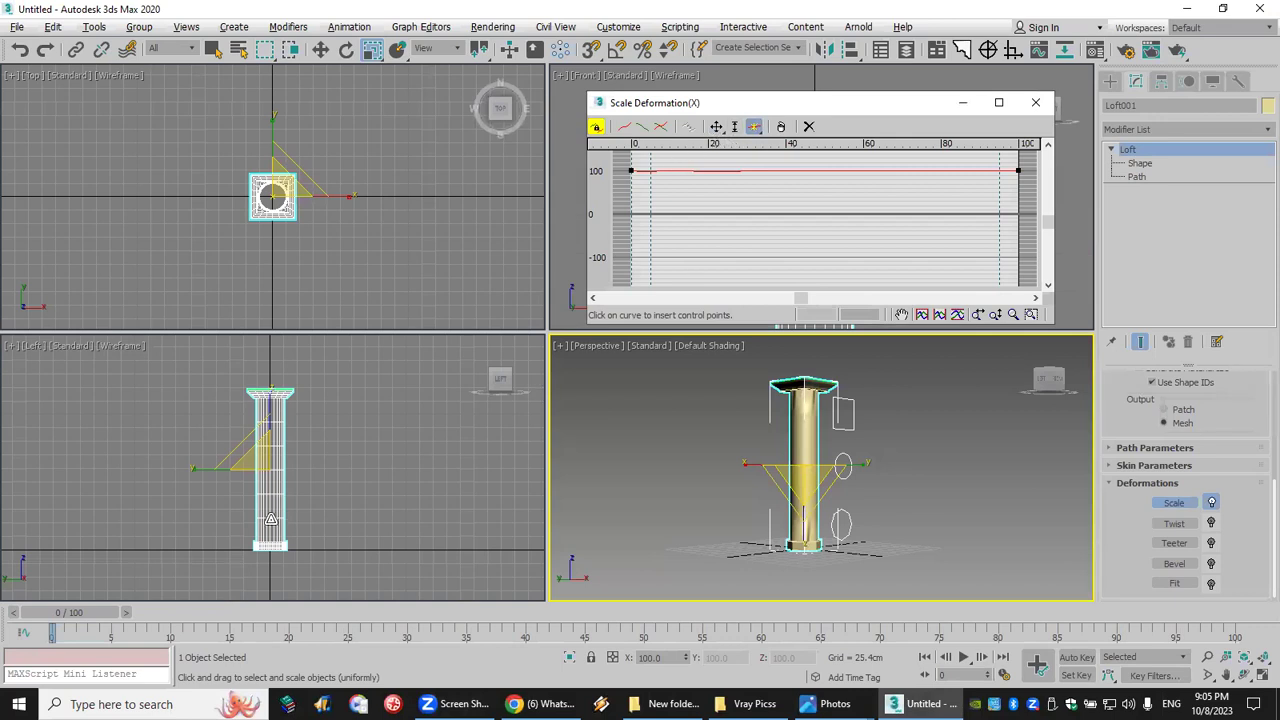
click(270, 528)
scroll(270, 528, up, 5)
scroll(270, 528, down, 8)
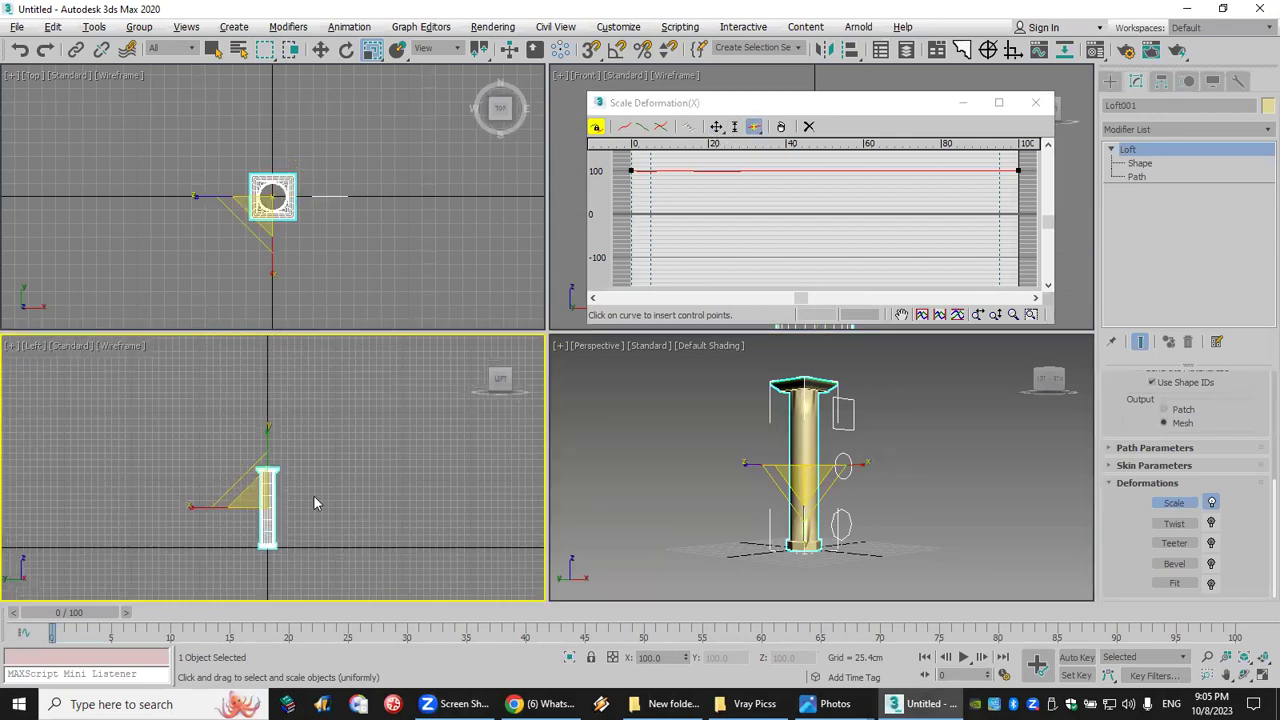
scroll(314, 496, up, 3)
key(ctrl+r)
drag(391, 411, 457, 446)
middle_drag(286, 462, 337, 480)
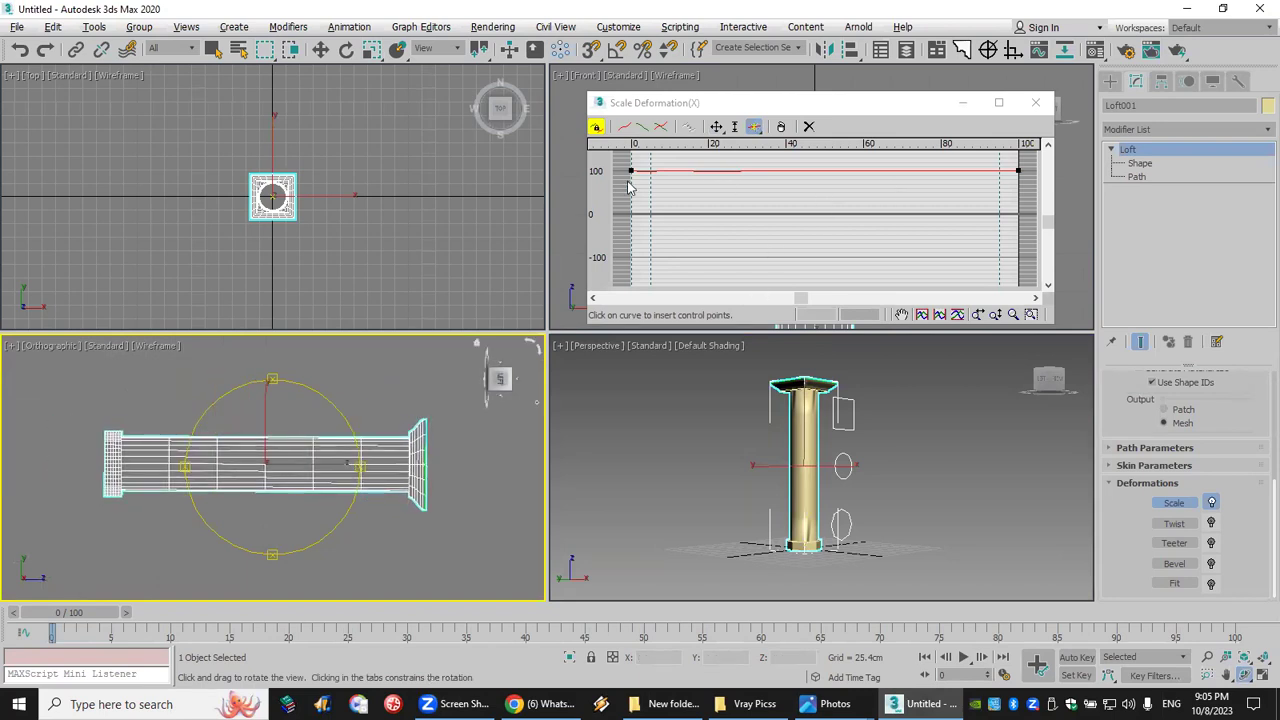
Step: Insert a corner point at about 3 on the scale curve and raise the curve's start point to about 128
click(754, 126)
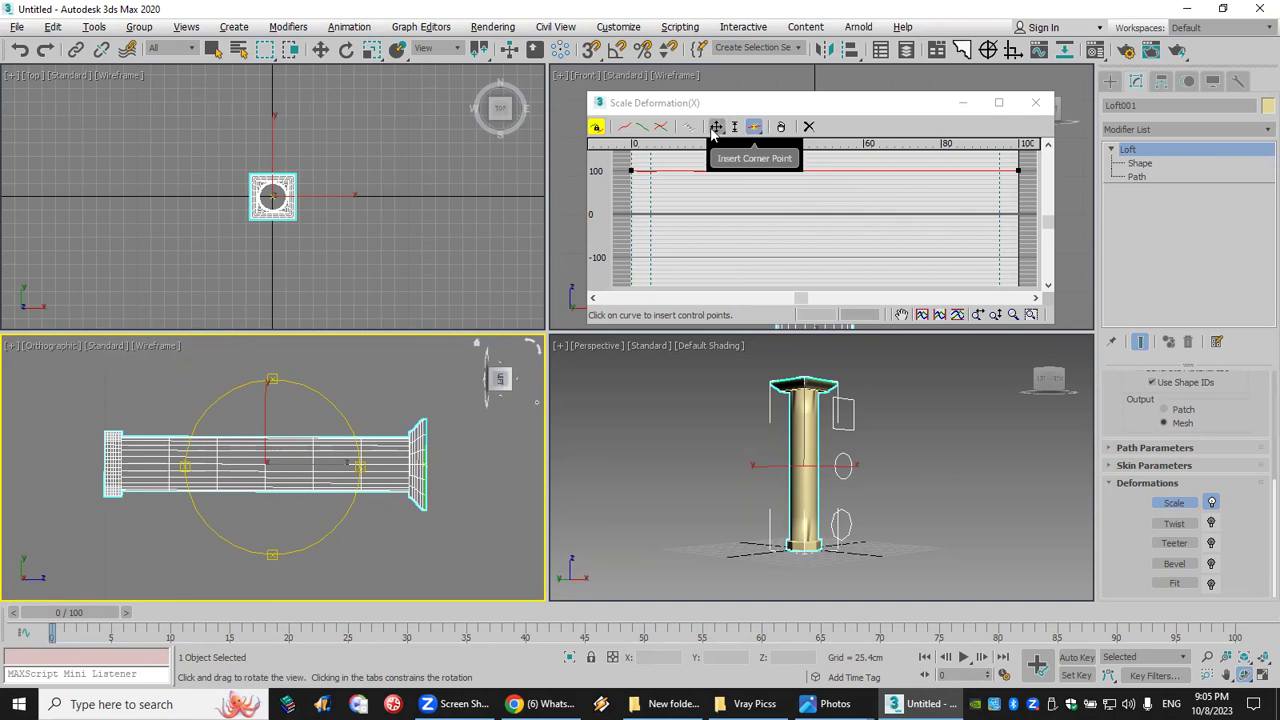
click(643, 171)
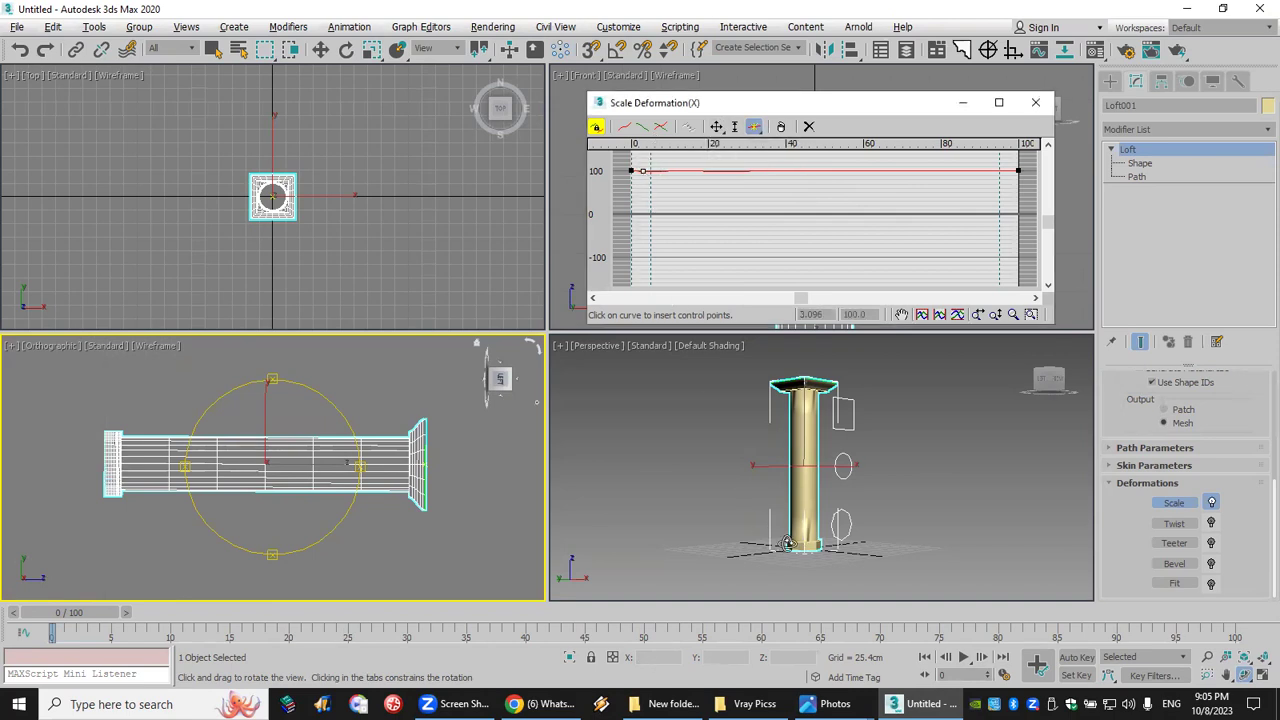
scroll(790, 547, up, 6)
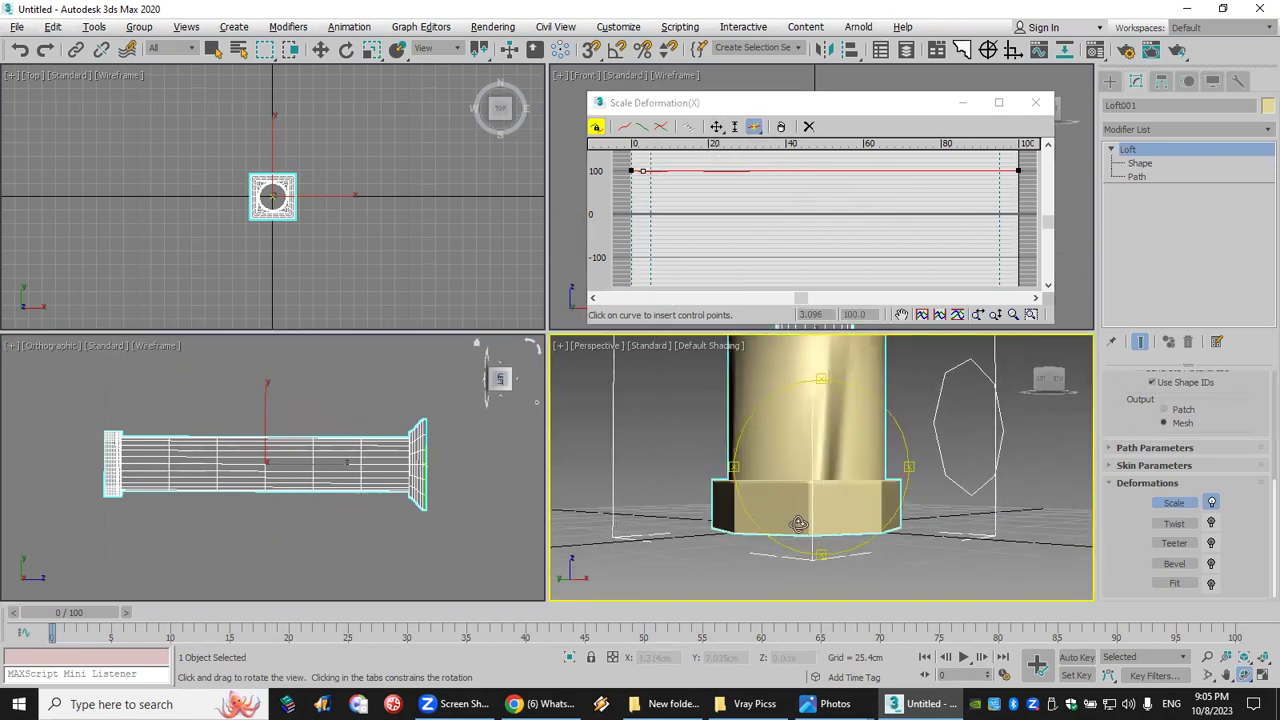
scroll(792, 528, up, 2)
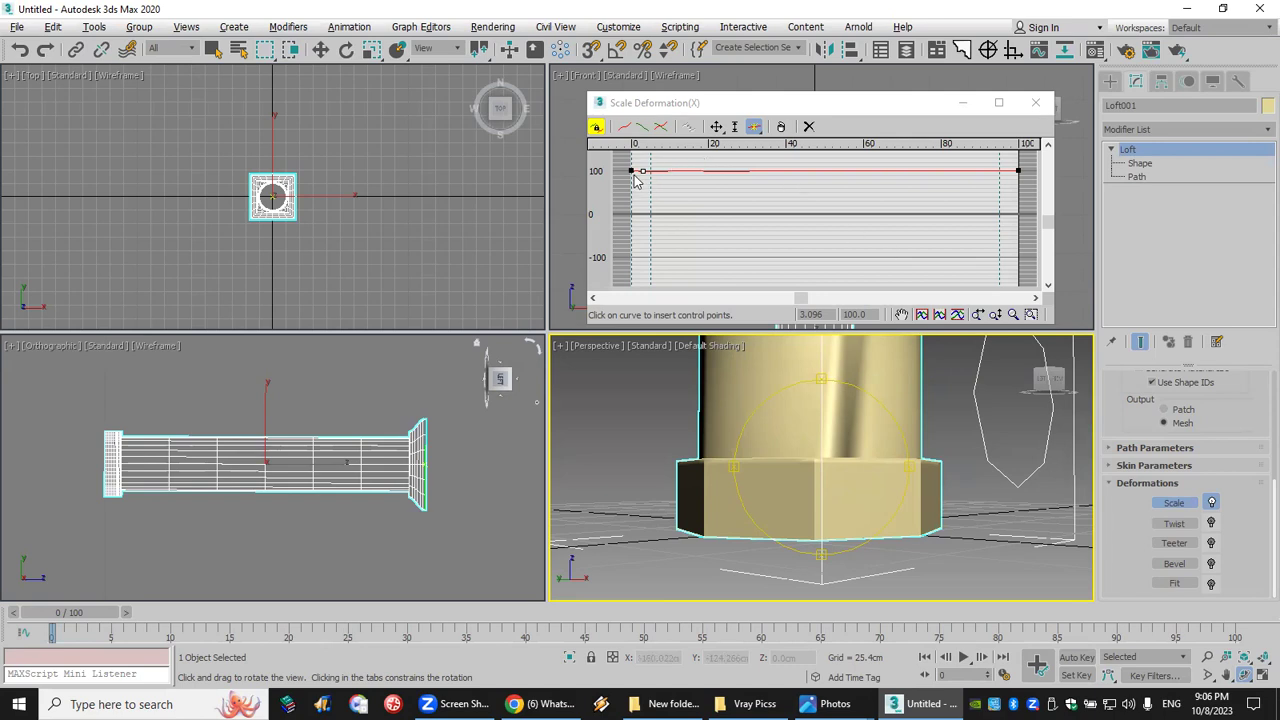
click(716, 128)
drag(629, 170, 630, 158)
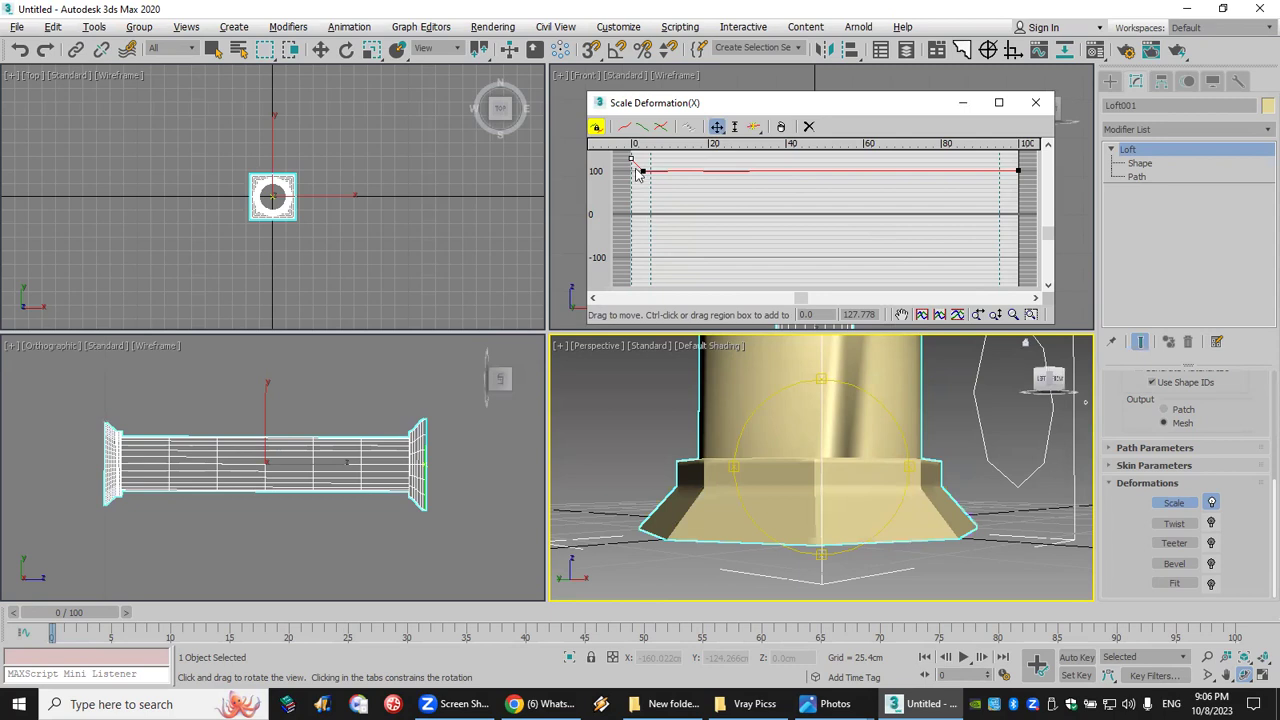
Step: Convert the scale curve's start point to Bezier-Corner and pull its handle outward to round the column's base
right_click(631, 157)
click(686, 205)
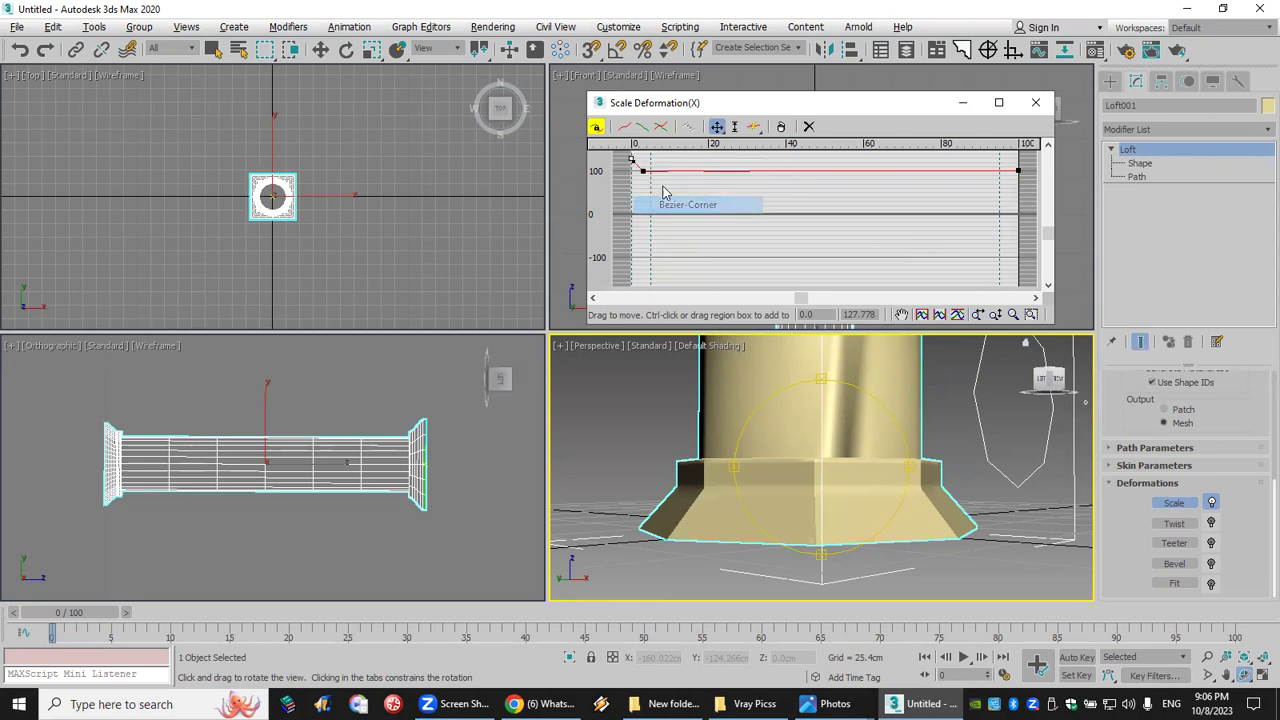
mouse_move(633, 162)
mouse_down()
mouse_move(651, 163)
mouse_move(632, 157)
mouse_up()
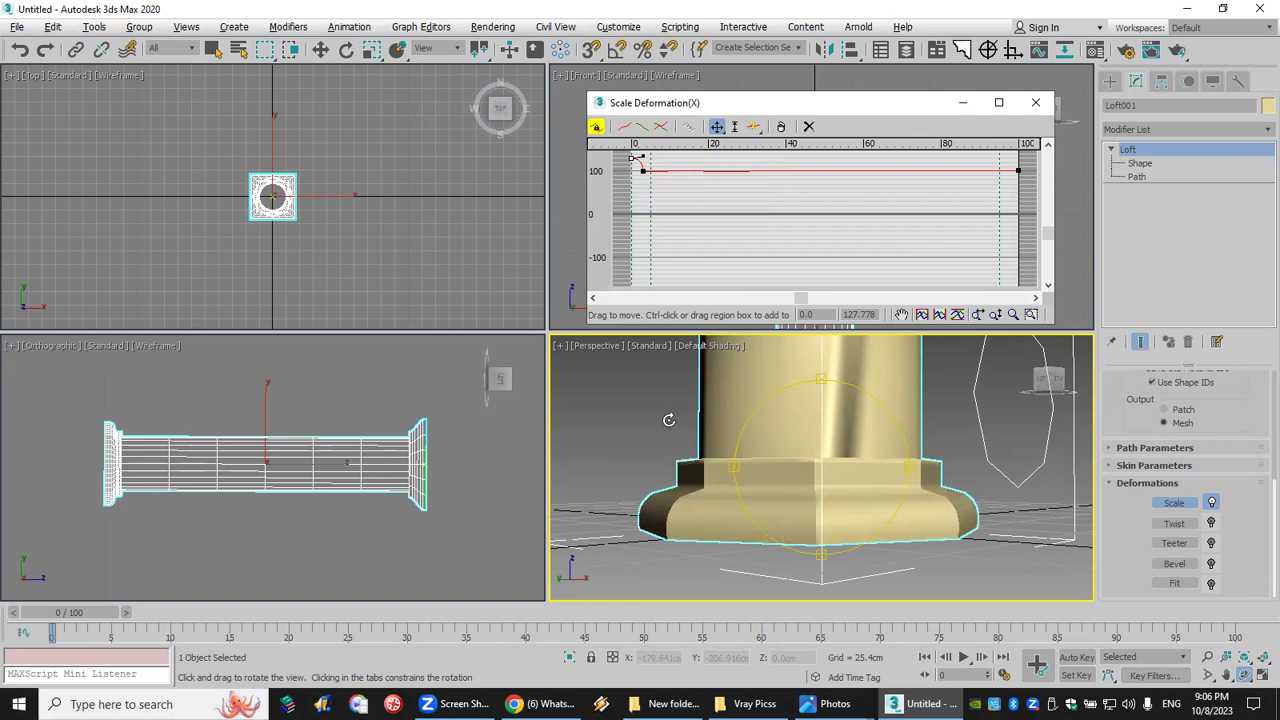
mouse_move(834, 472)
mouse_down()
mouse_move(834, 491)
mouse_move(837, 466)
mouse_up()
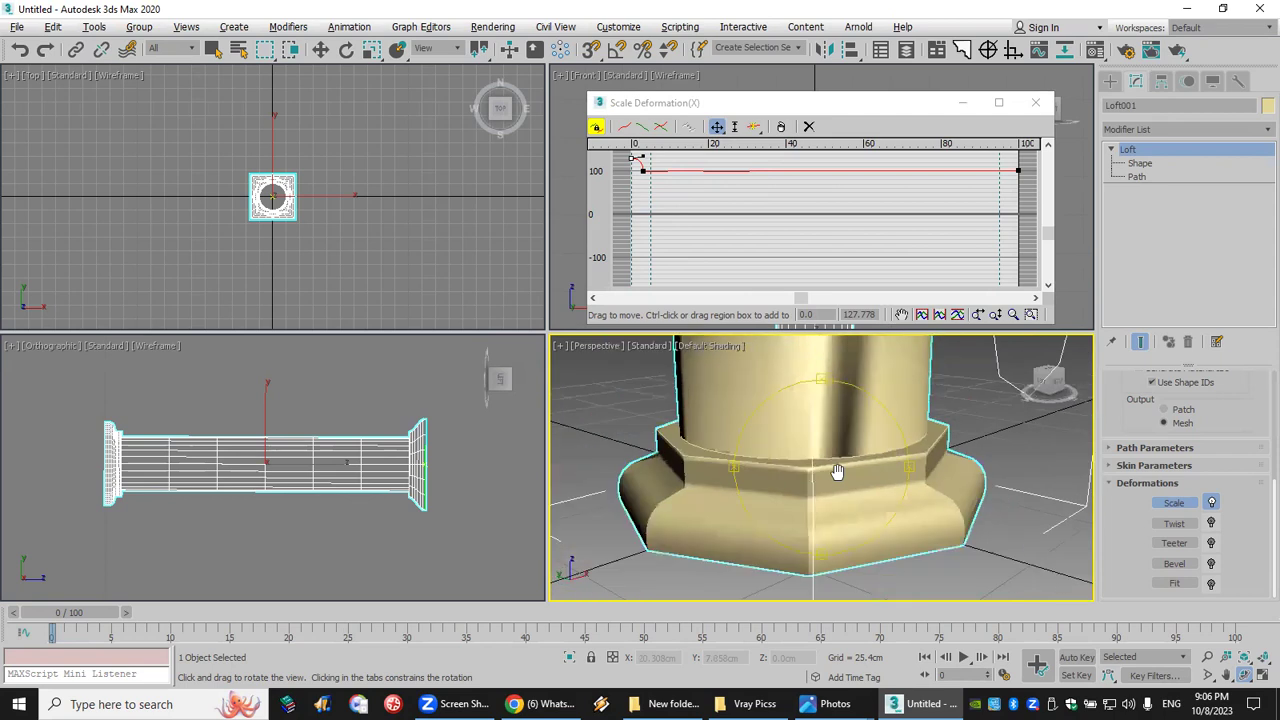
Step: Insert three corner points at about 6, 9 and 12 on the scale curve and raise the middle one to about 146
click(754, 126)
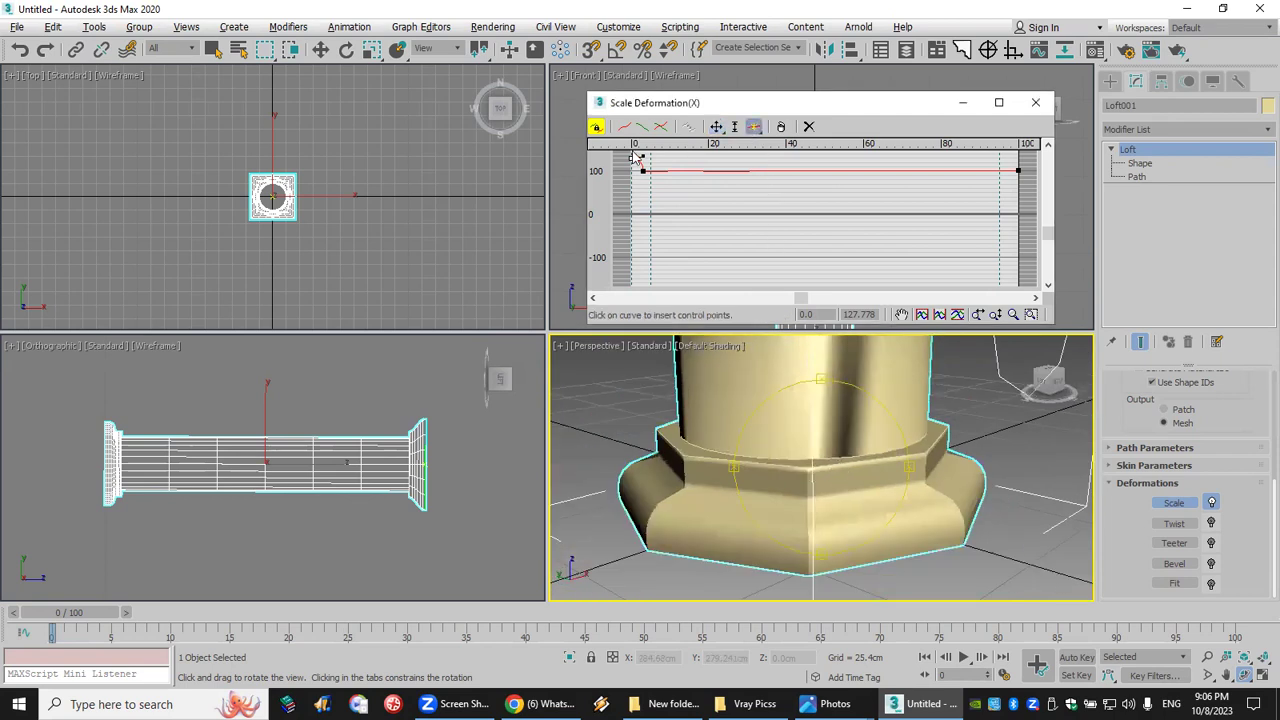
click(657, 171)
click(667, 171)
click(679, 171)
click(717, 126)
drag(667, 172, 666, 151)
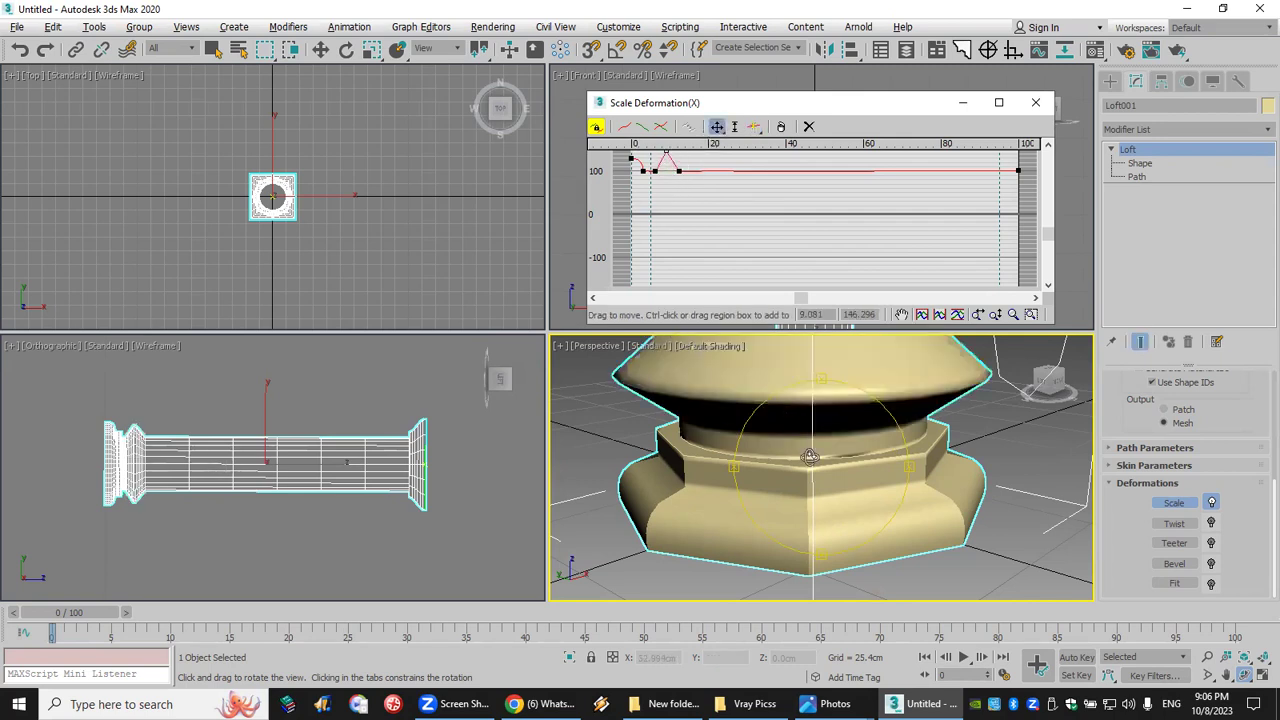
scroll(810, 458, down, 3)
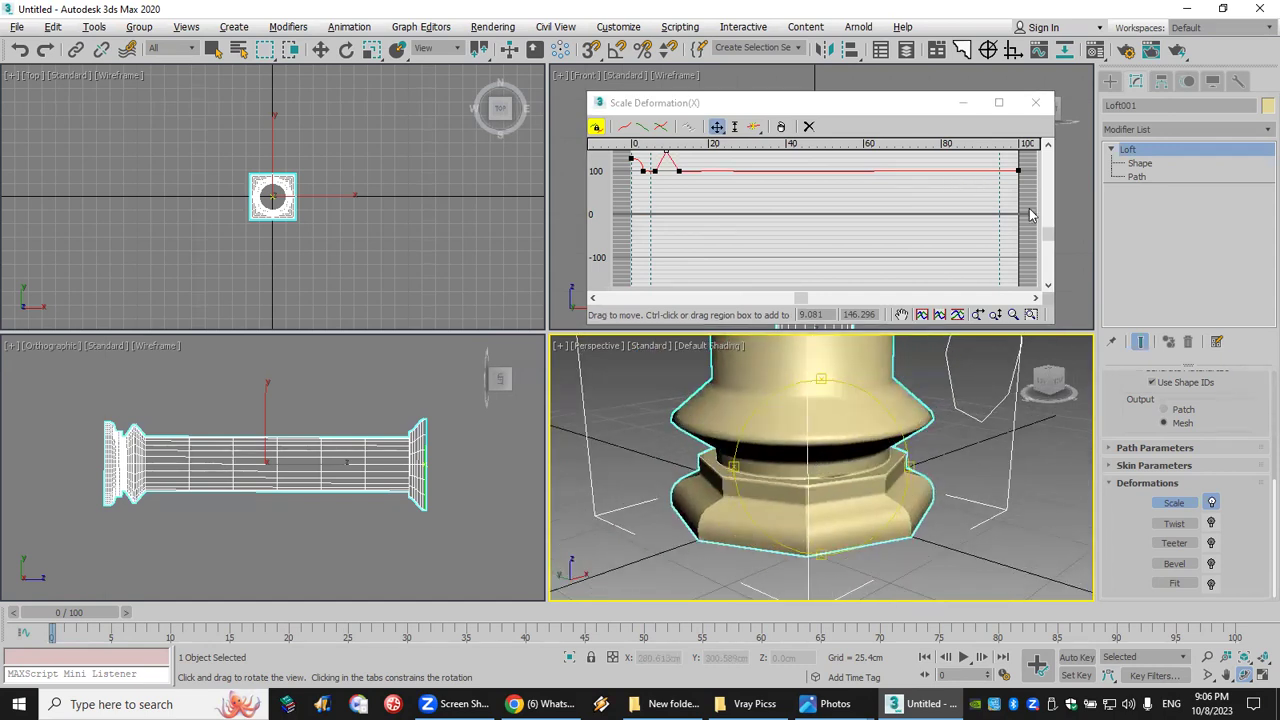
Step: Convert the second bump's peak to Bezier-Corner, lower it to about 128 and bend its handle to form an asymmetrical ring moulding
drag(1049, 234, 1049, 215)
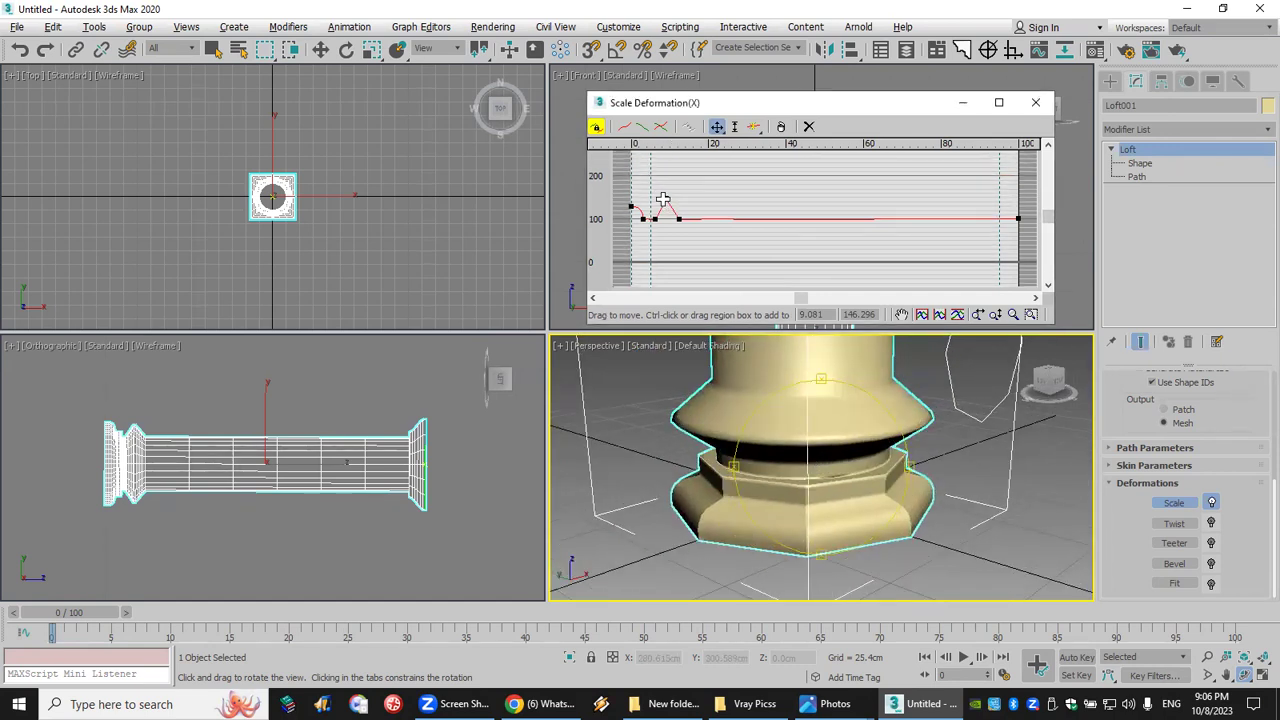
right_click(665, 203)
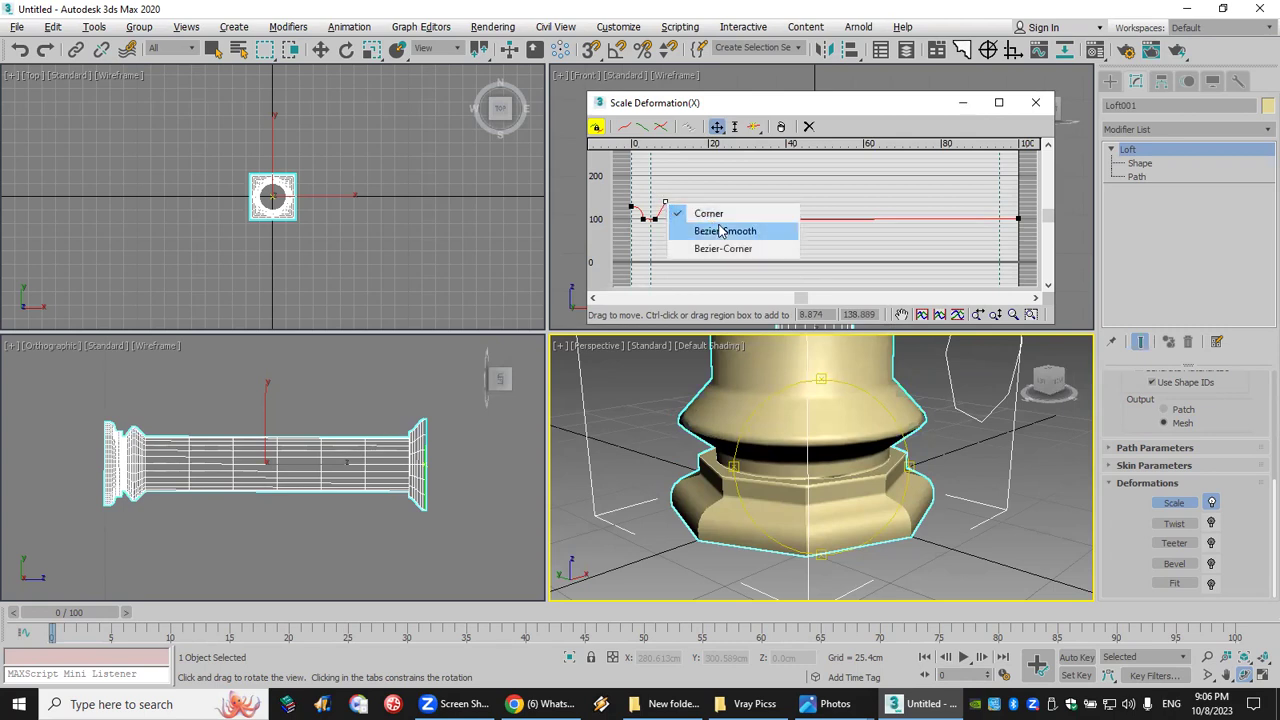
click(721, 233)
click(667, 203)
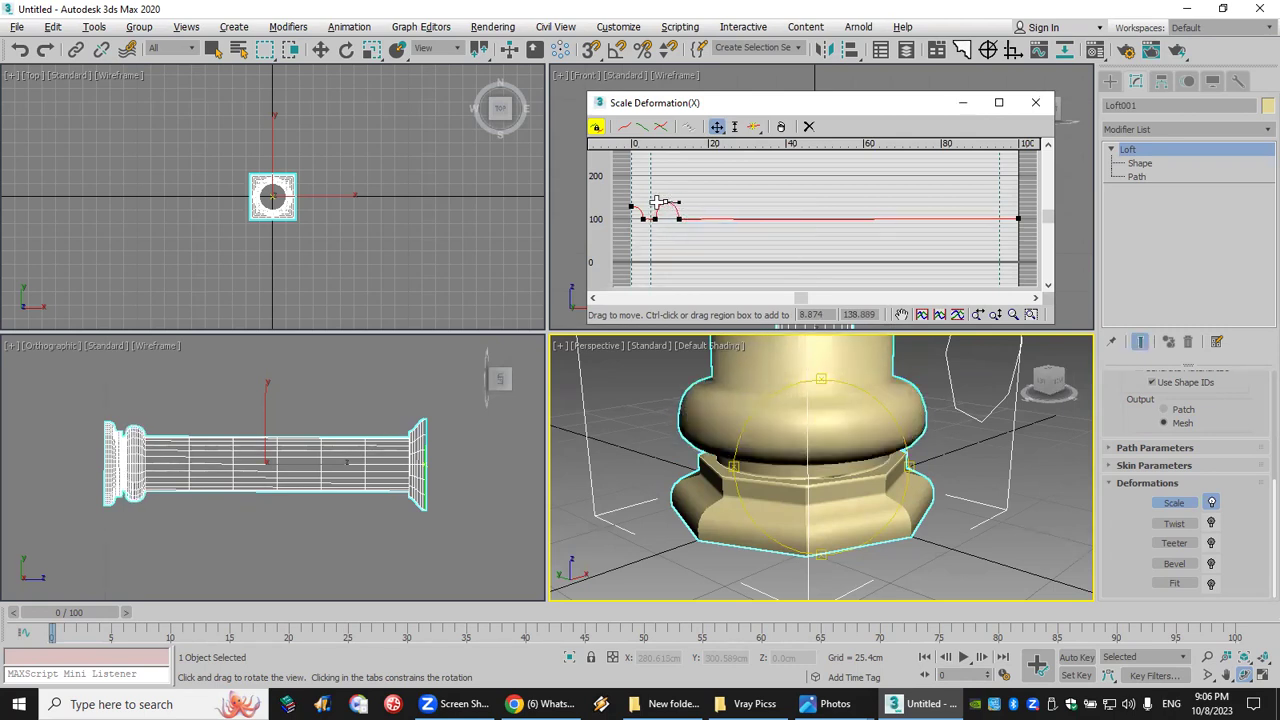
right_click(663, 203)
click(721, 247)
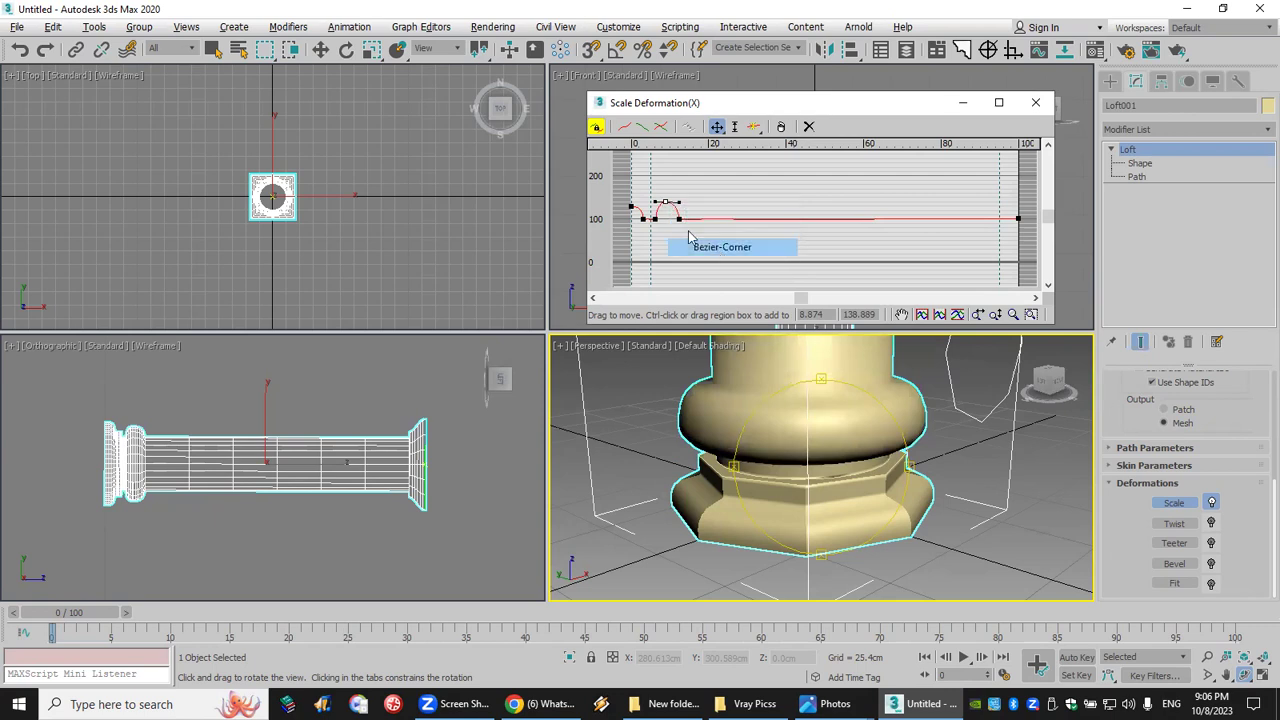
drag(655, 210, 662, 214)
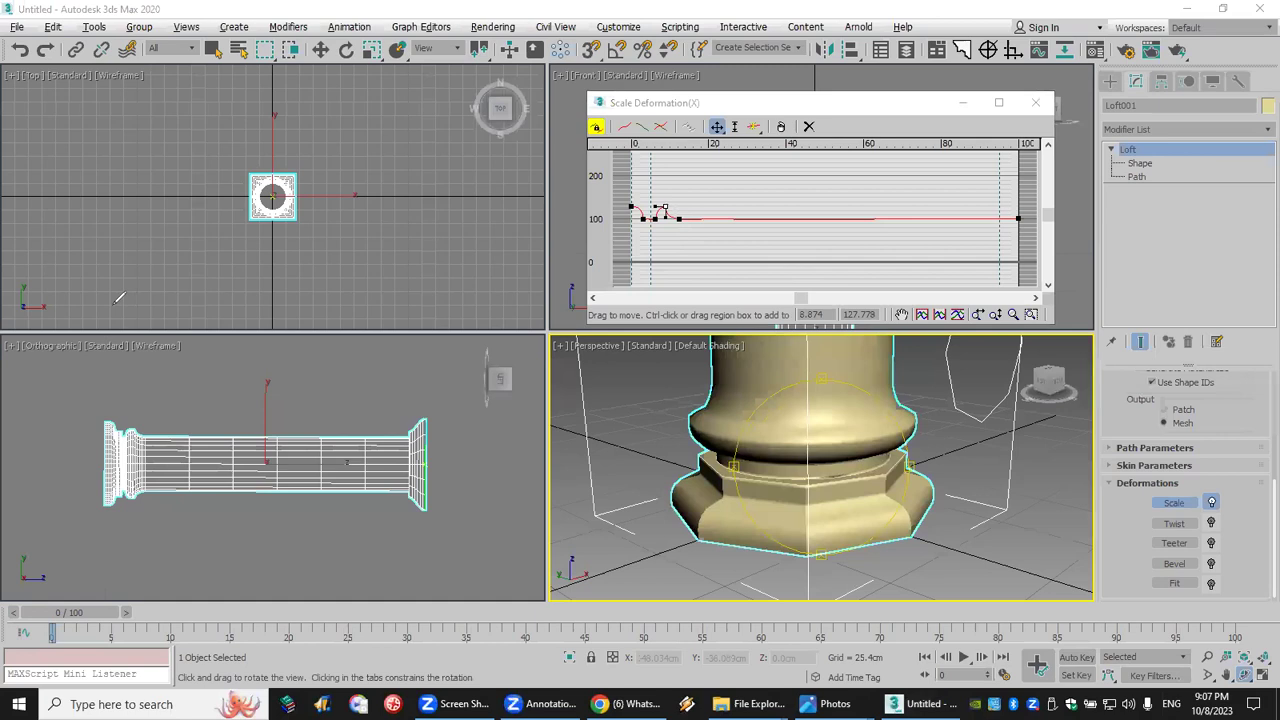
mouse_move(115, 302)
mouse_down()
mouse_move(158, 207)
mouse_move(213, 196)
mouse_move(271, 277)
mouse_move(297, 250)
mouse_move(335, 276)
mouse_move(414, 284)
mouse_up()
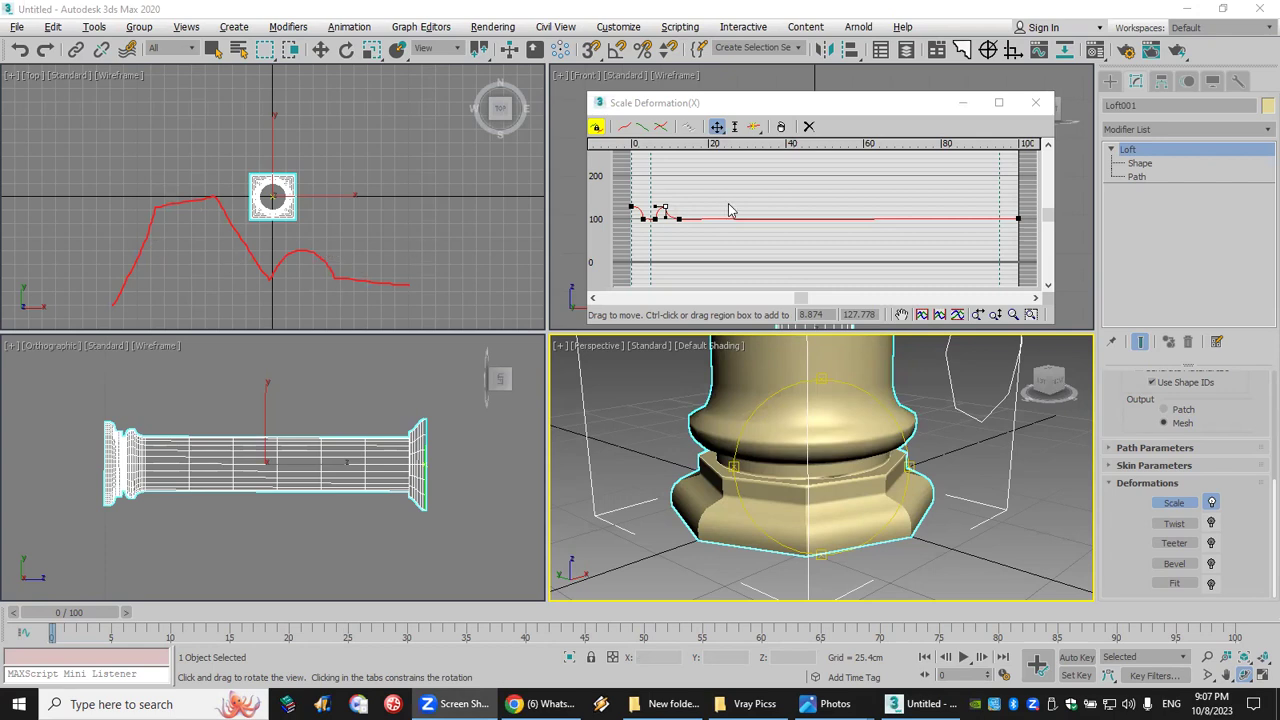
Step: Insert five more corner points along the shaft portion of the scale curve, at about 29, 39, 47, 57 and 67
click(755, 126)
click(745, 219)
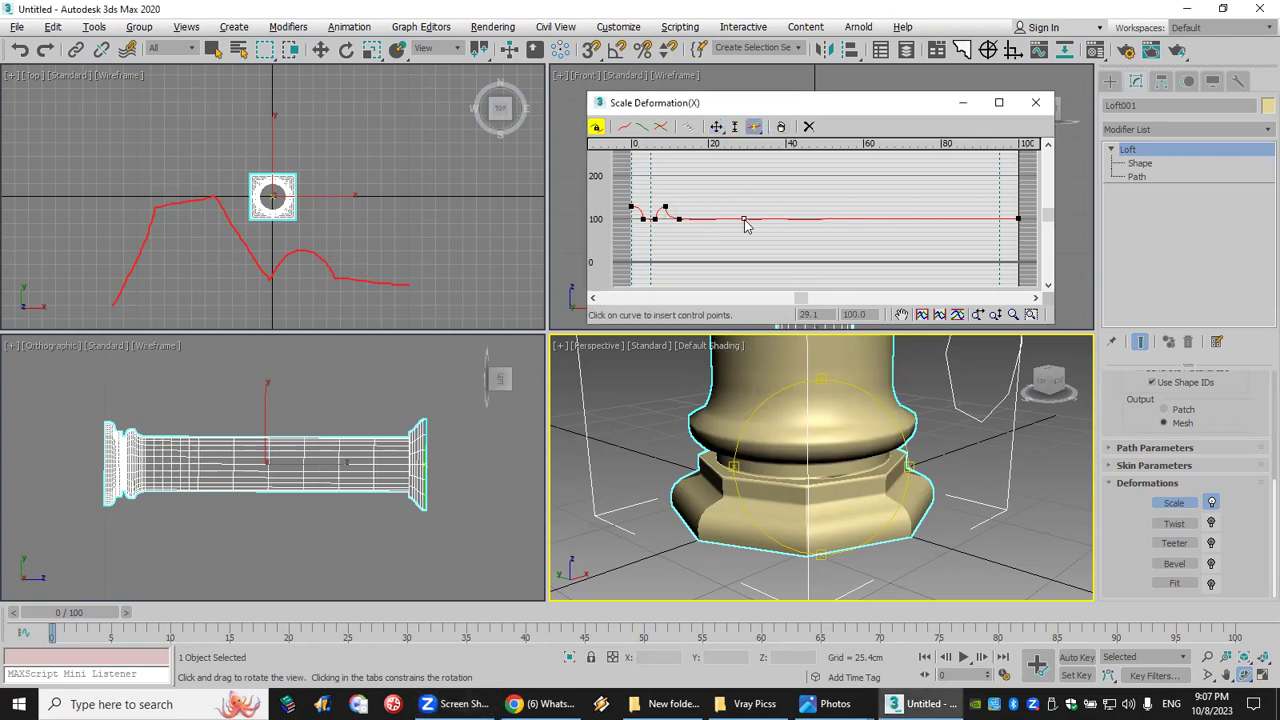
click(784, 218)
click(811, 217)
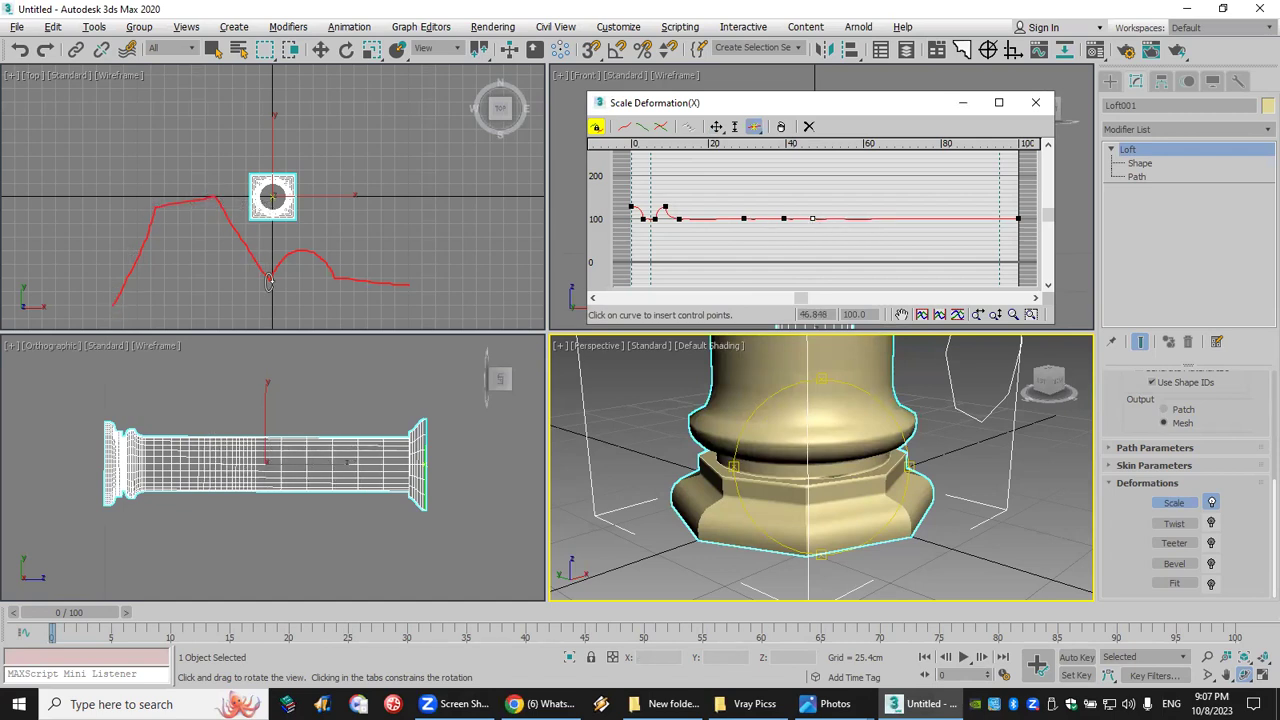
click(852, 218)
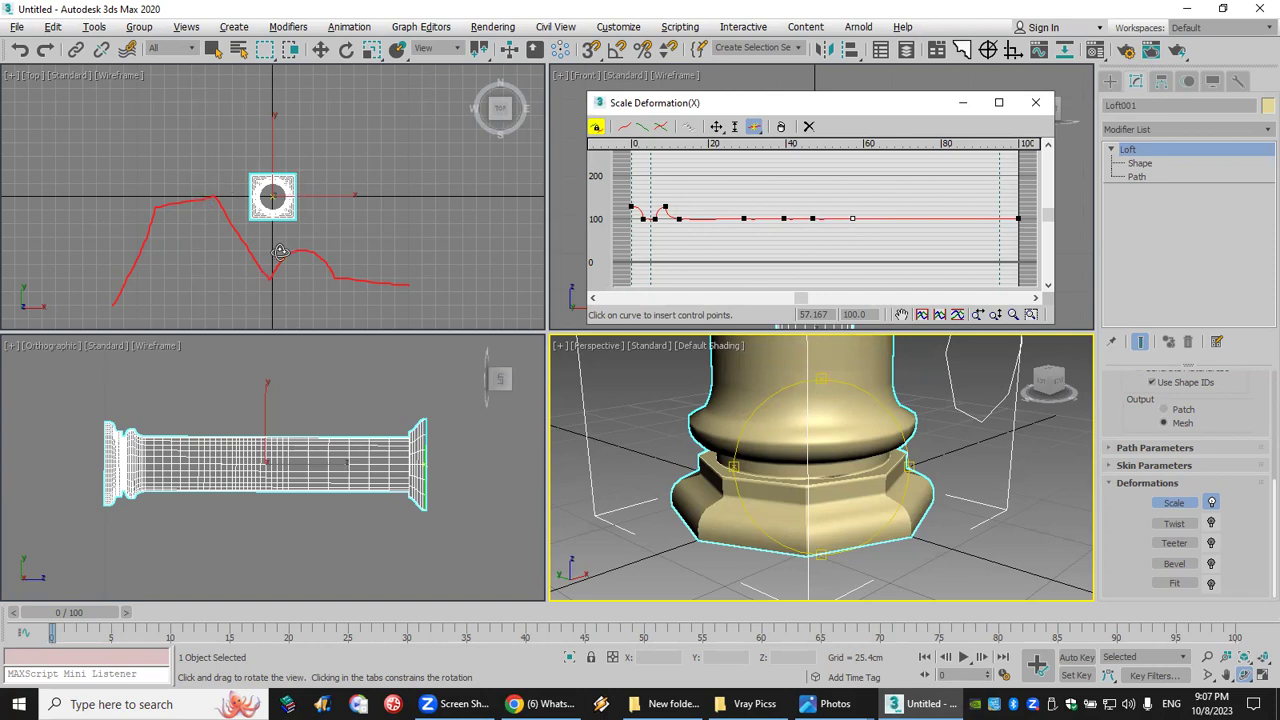
click(890, 218)
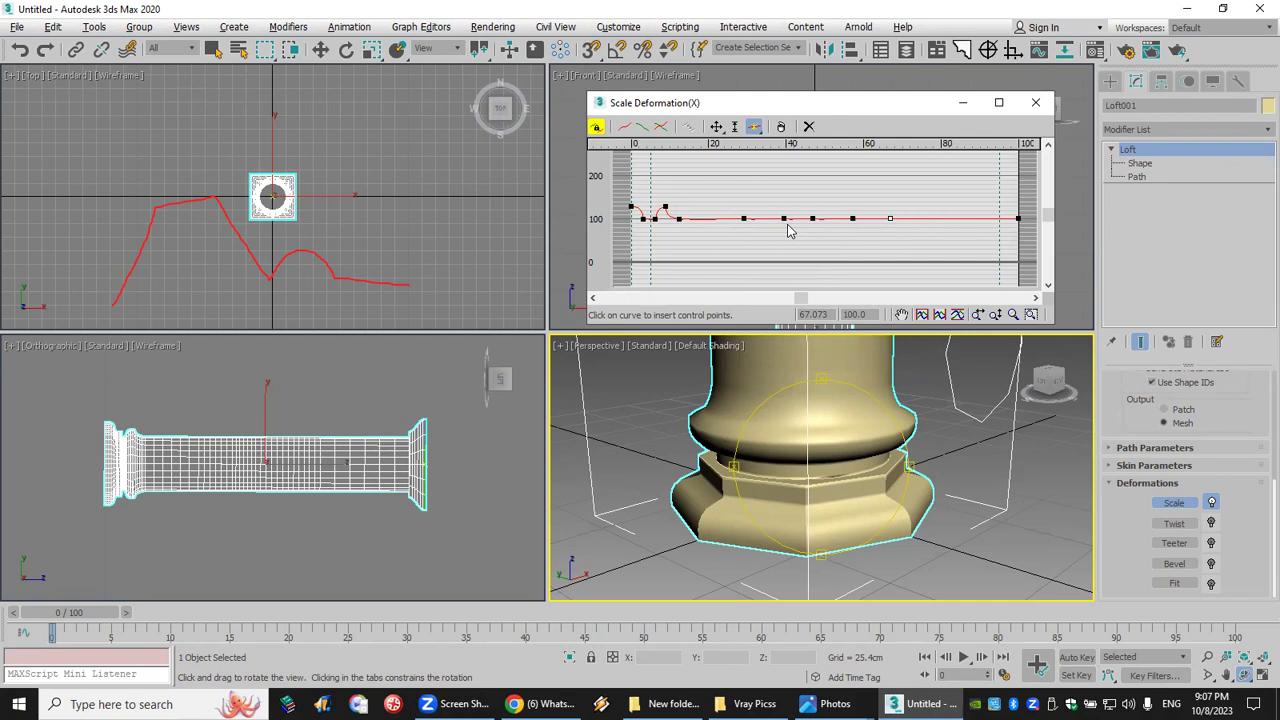
Step: Raise the shaft points near 39 and 47 on the scale curve to about 187 and 220, and shift the point at 67 to about 69
click(716, 126)
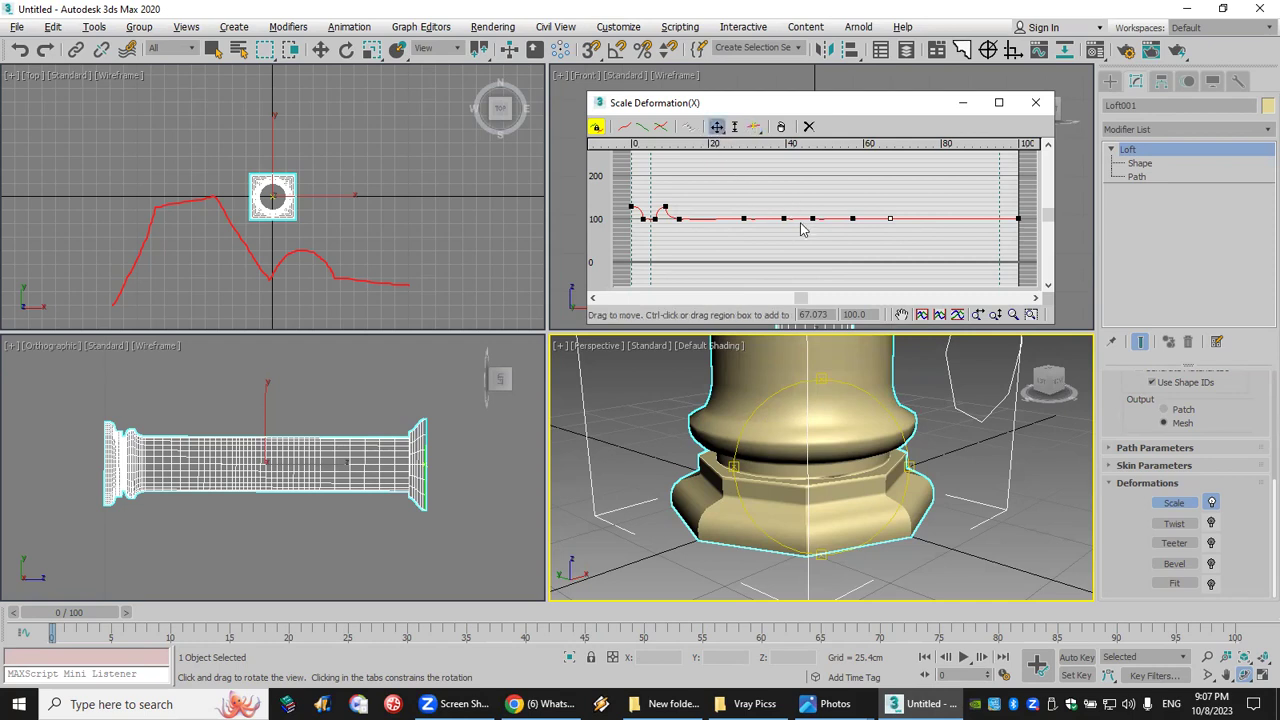
drag(808, 216, 809, 168)
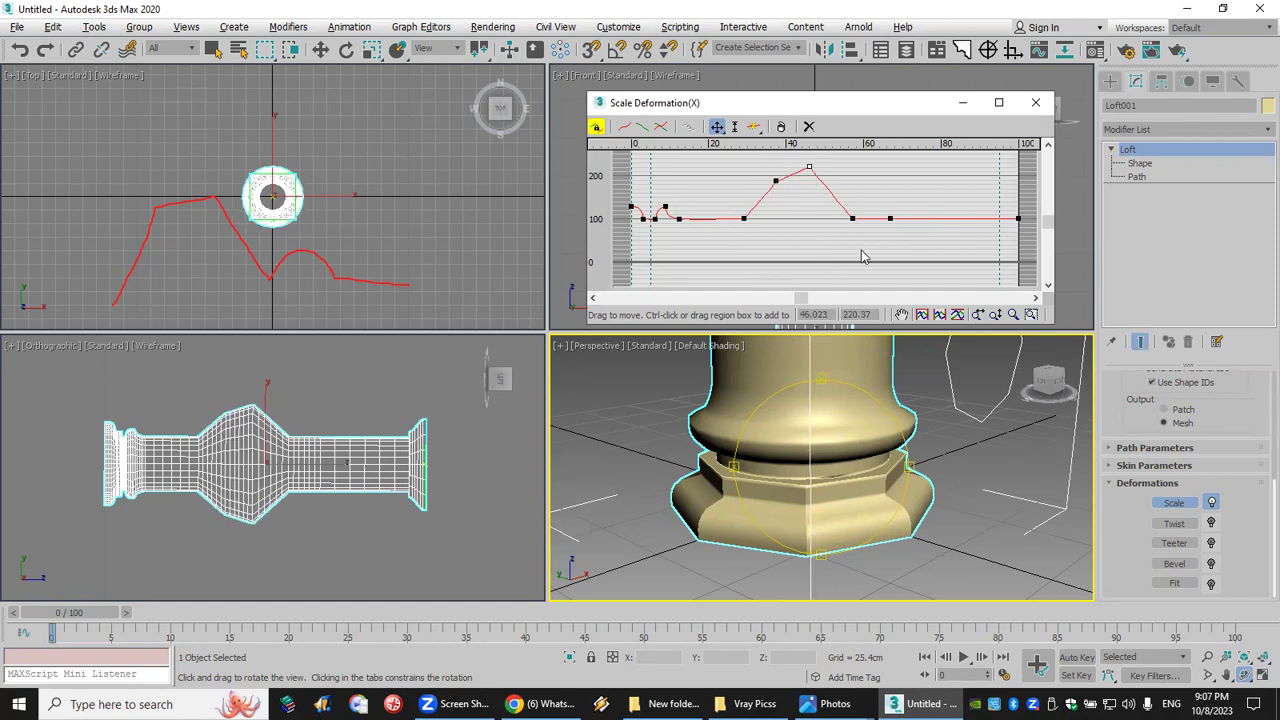
click(888, 218)
mouse_move(887, 217)
mouse_down()
mouse_move(869, 214)
mouse_move(895, 218)
mouse_up()
Step: Insert a point at about 63 on the scale curve, raise it to about 173, and round it as Bezier-Smooth with widened handles
click(754, 126)
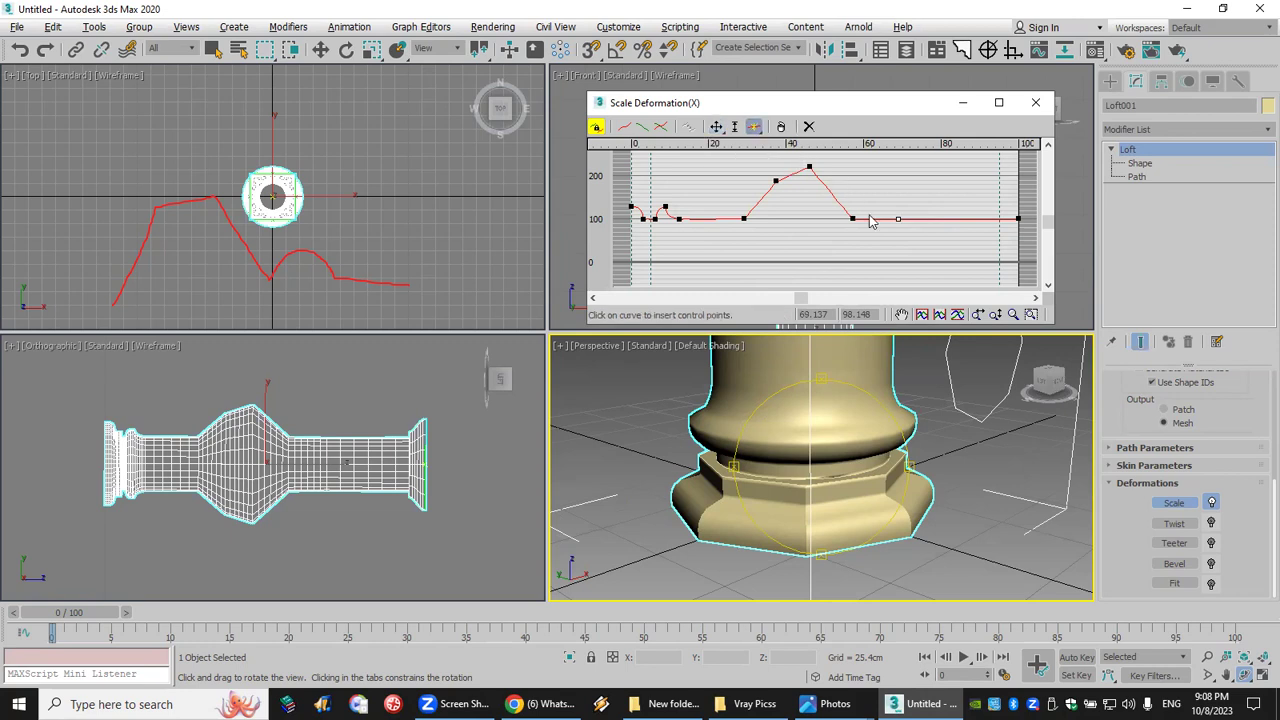
click(717, 126)
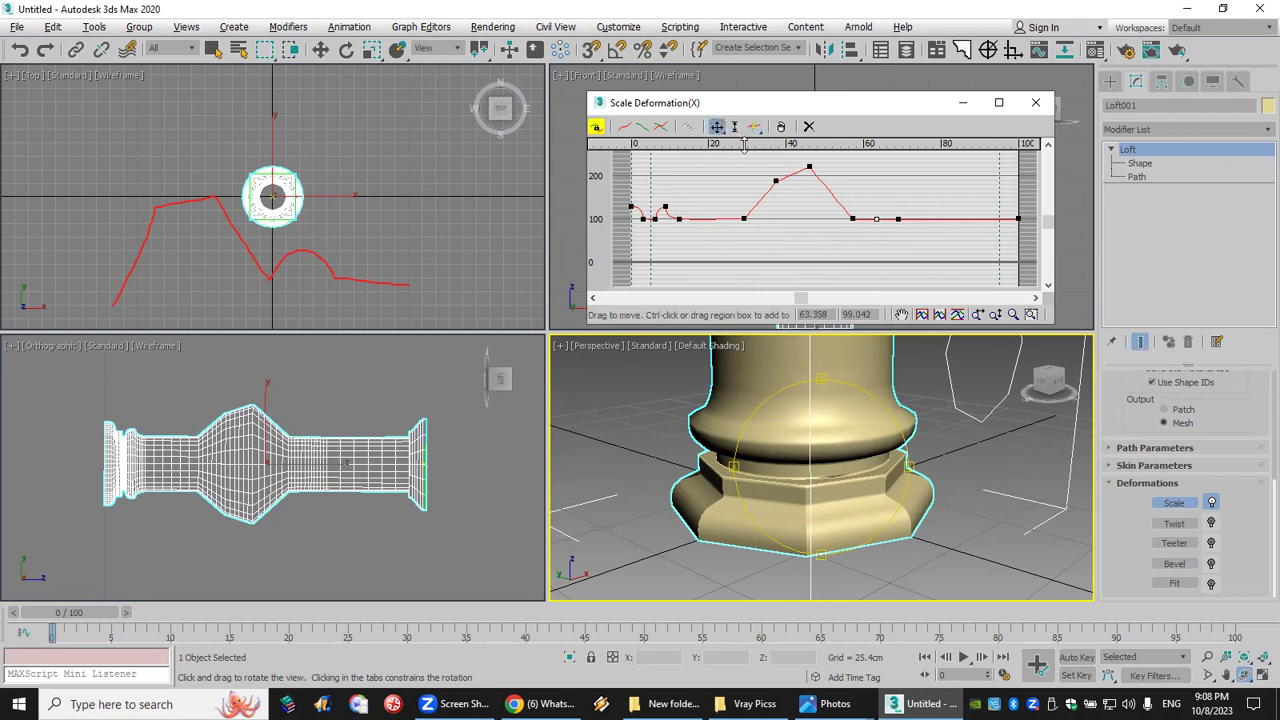
drag(897, 218, 873, 191)
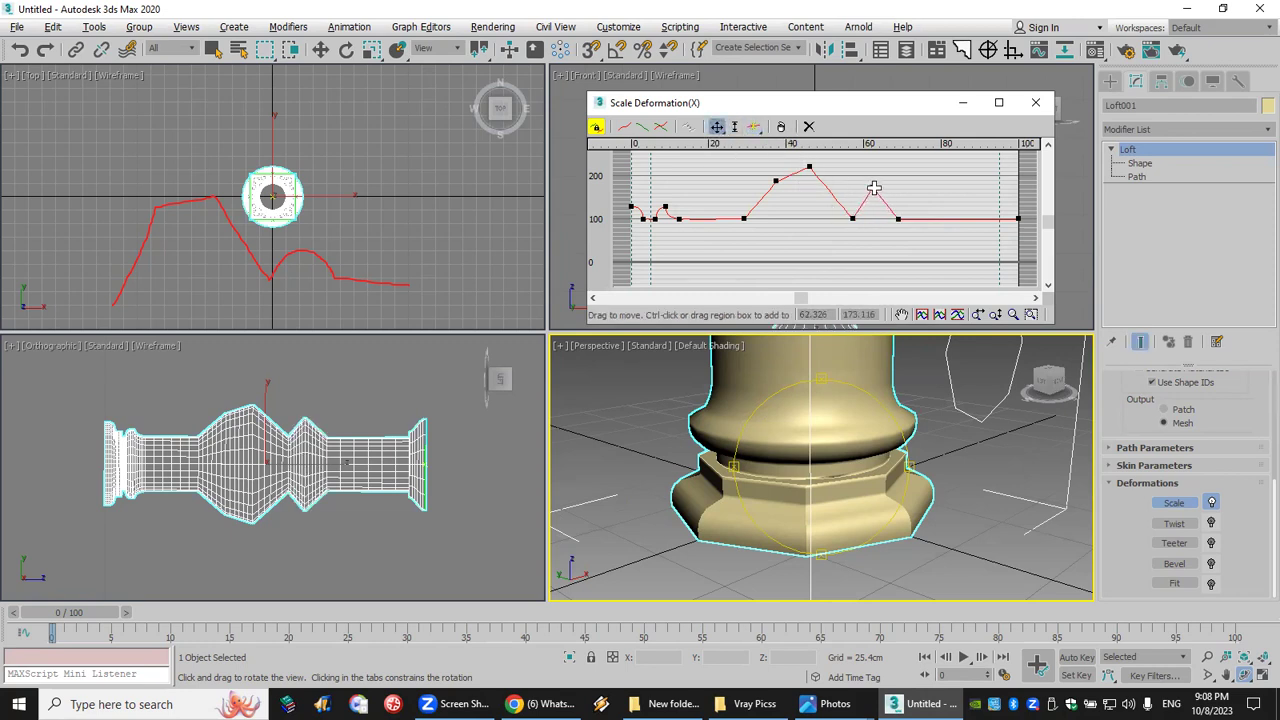
right_click(873, 190)
click(905, 217)
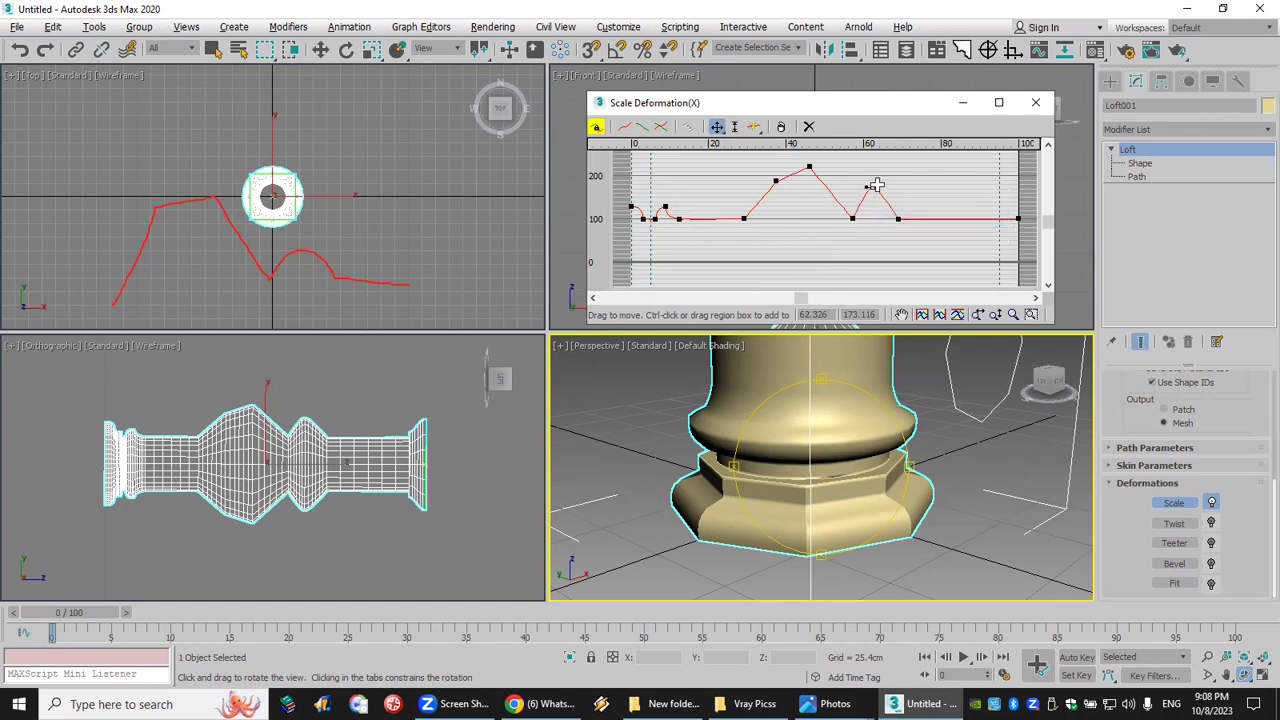
drag(886, 186, 899, 187)
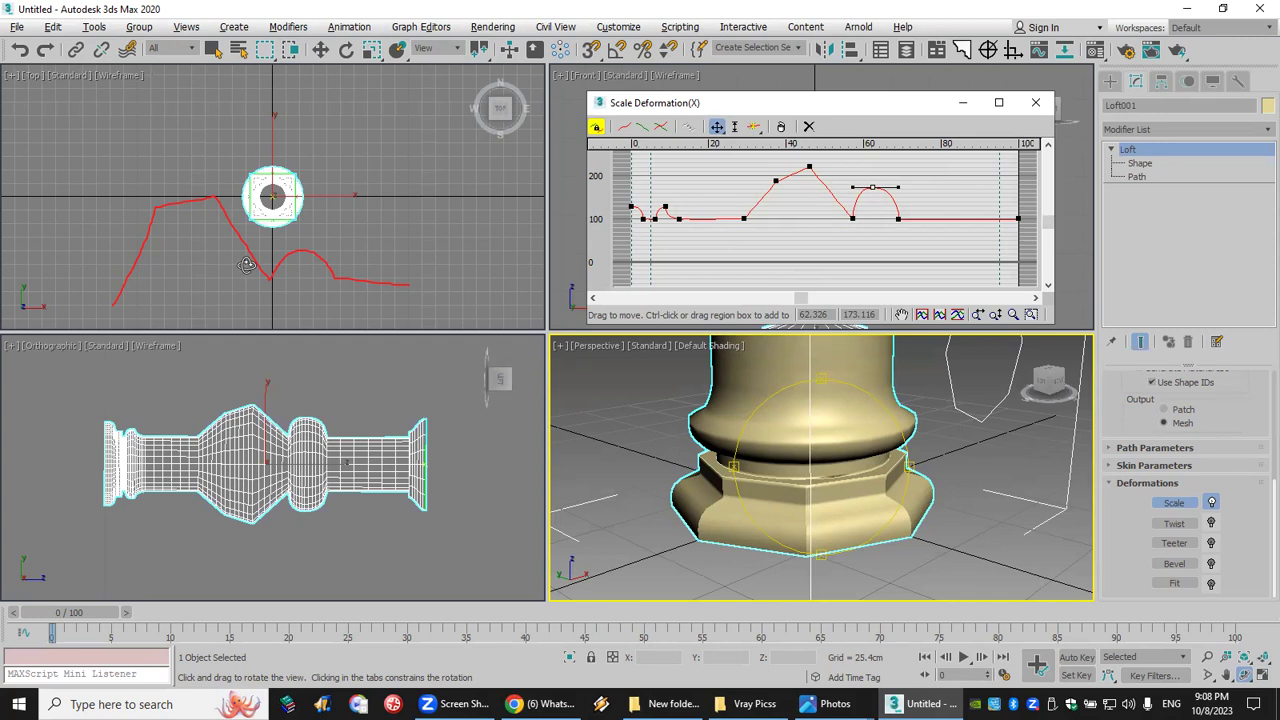
Step: Lower the rounded bump's peak to about 53 and the two mid-shaft points to about 16 and 50 to form recesses in the shaft
drag(674, 452, 819, 461)
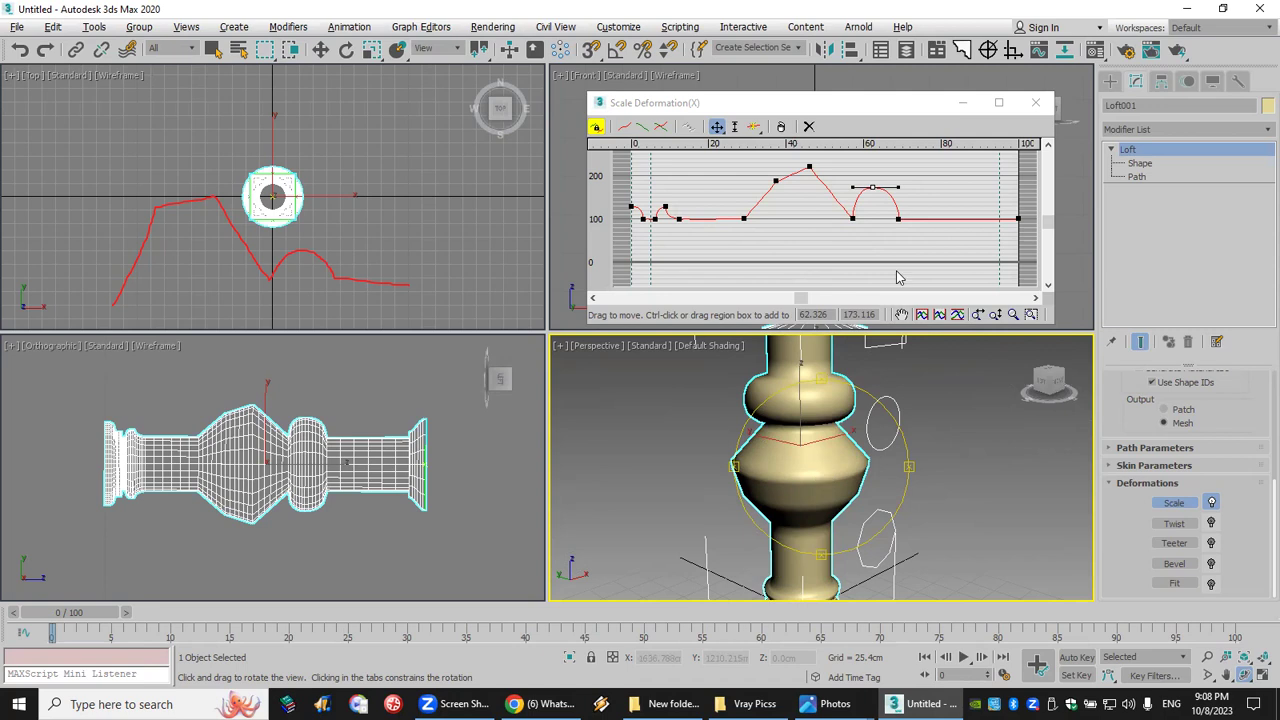
drag(879, 195, 877, 247)
drag(829, 160, 781, 255)
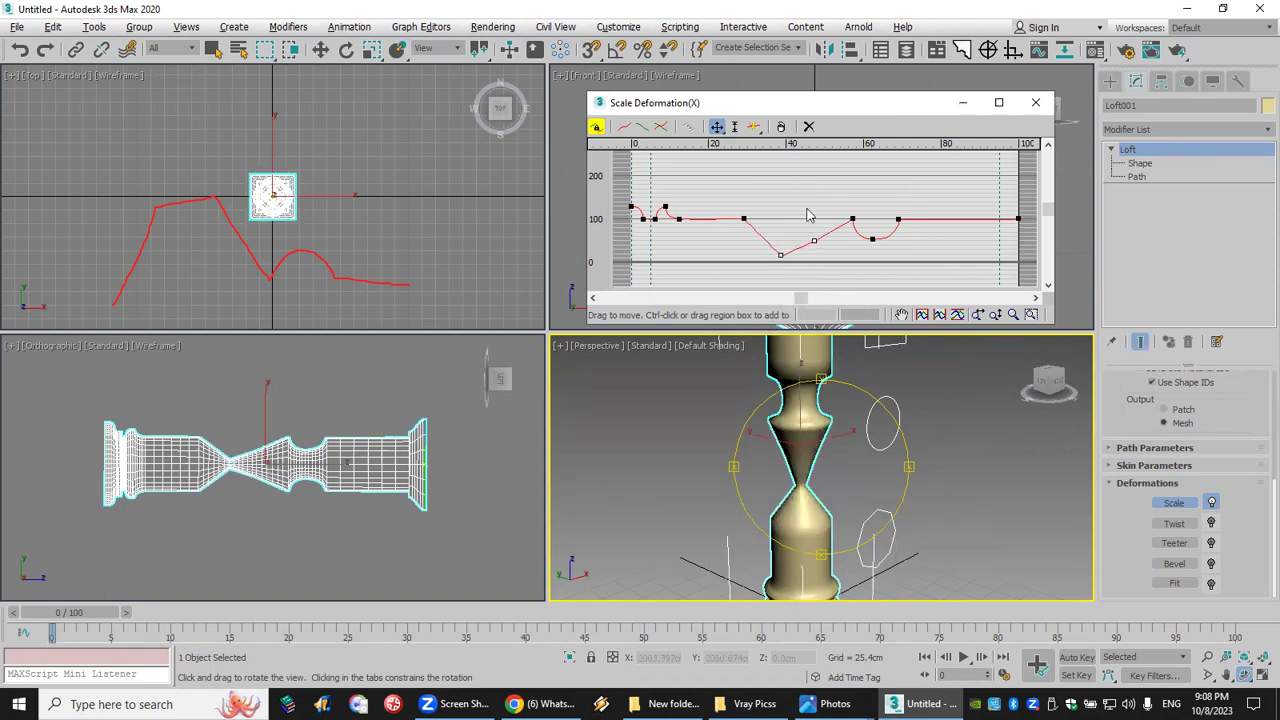
Step: Delete all mid-shaft control points and add points at about 14 and 16 beside the base mouldings, raising the first to about 115
drag(940, 258, 727, 181)
key(Delete)
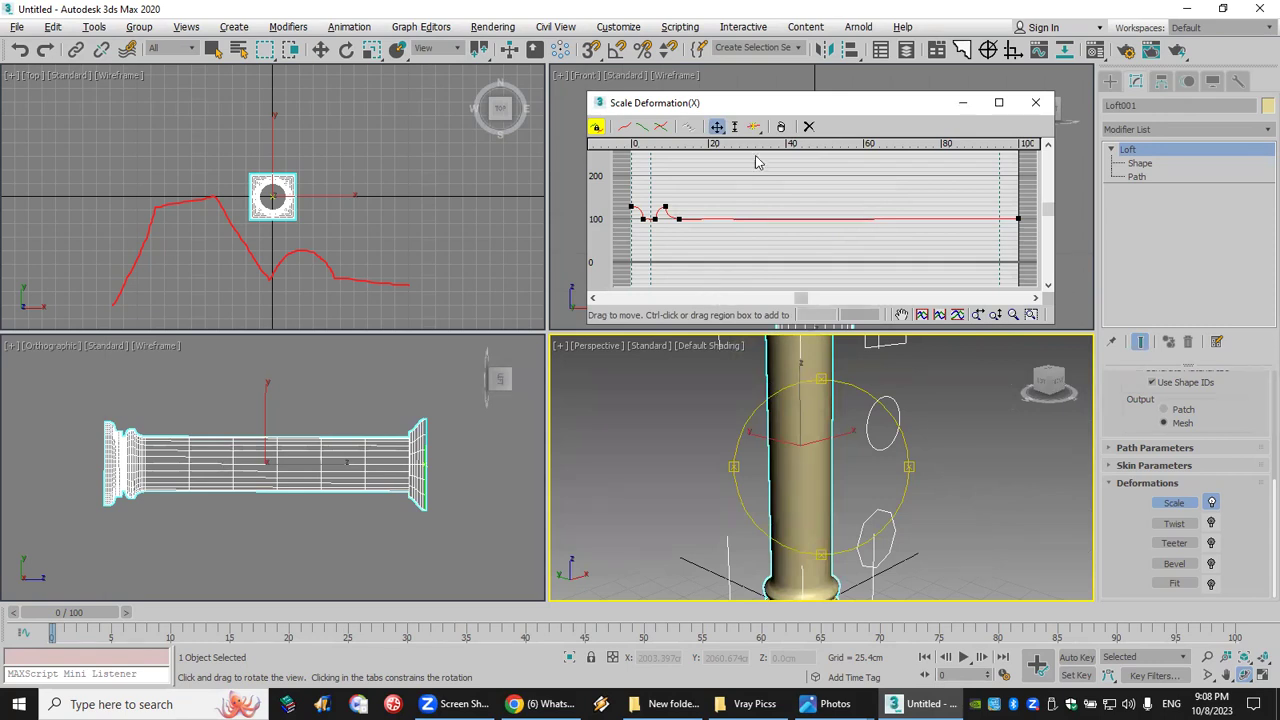
click(754, 126)
click(687, 219)
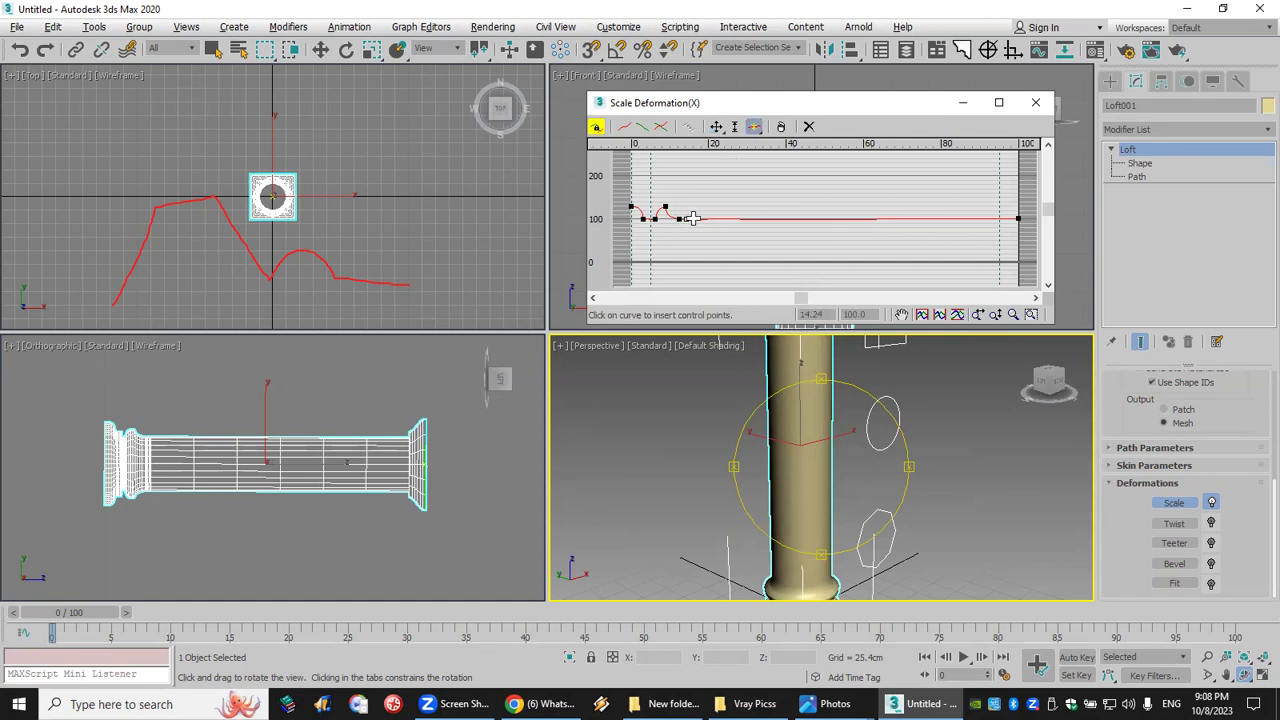
click(716, 126)
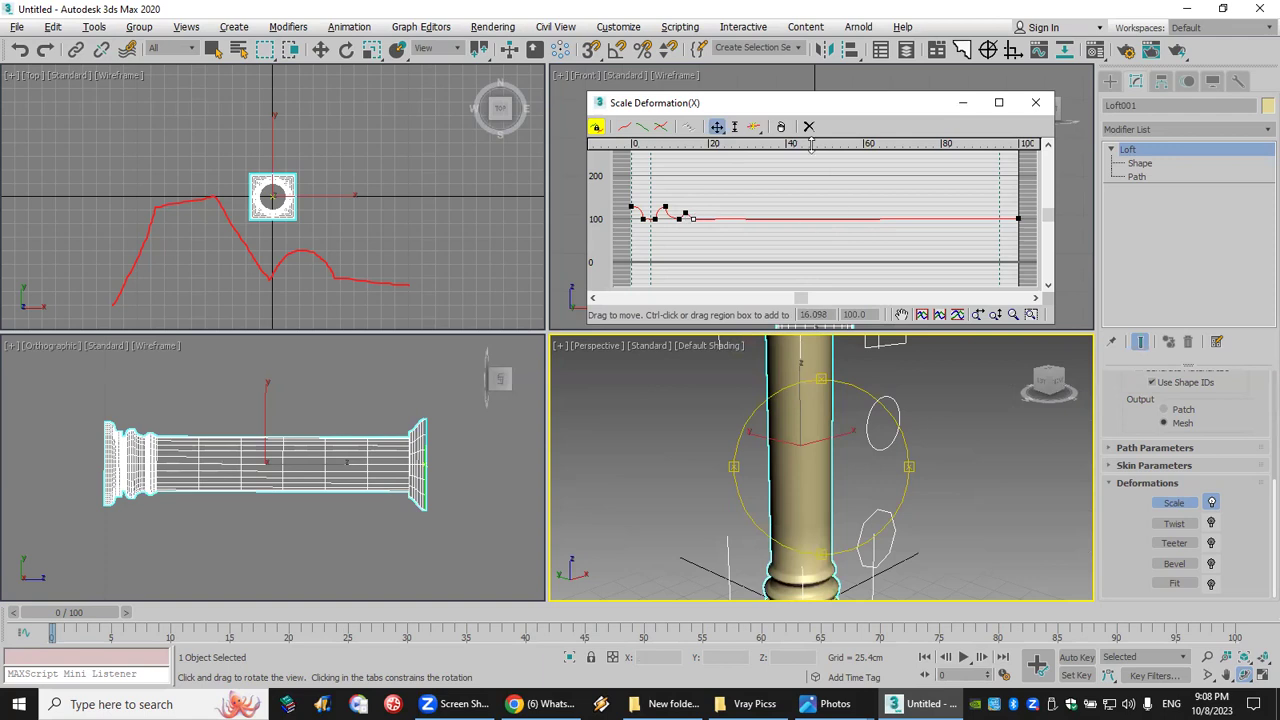
Step: Insert points at about 96 and 98 on the capital end of the scale curve and raise the outer one to about 122
click(755, 126)
click(1003, 218)
middle_drag(883, 428, 900, 578)
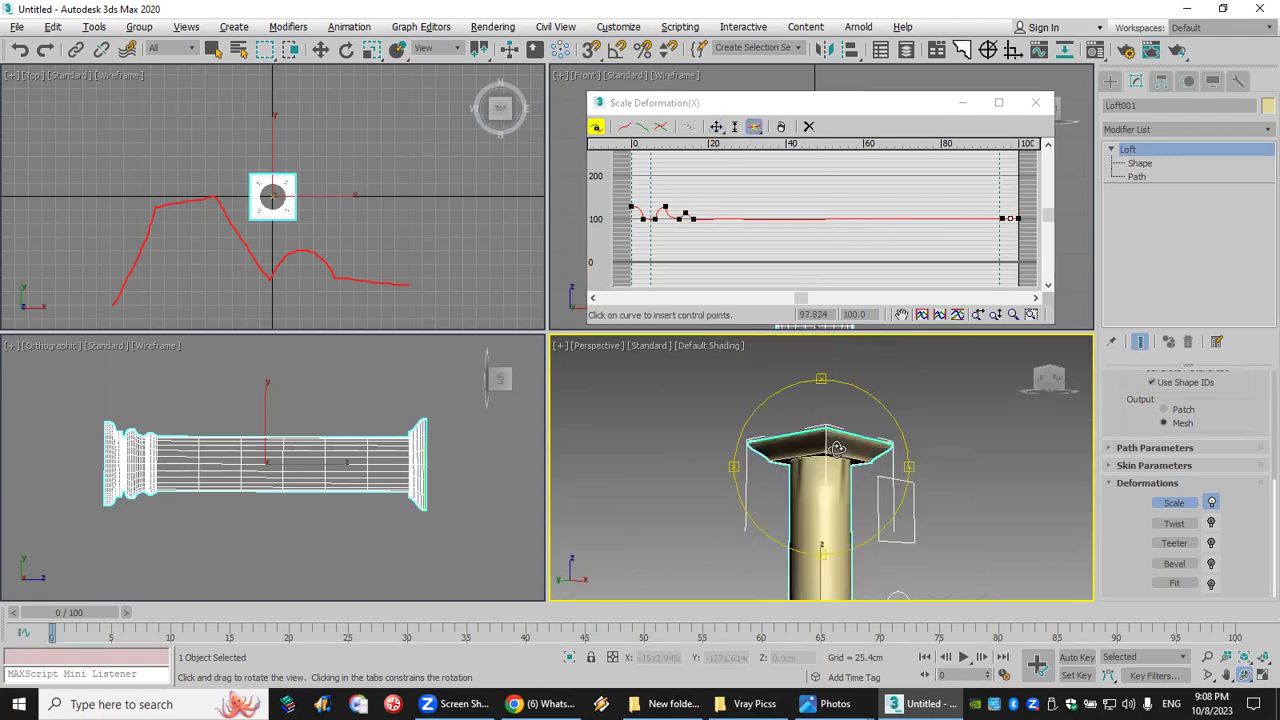
scroll(834, 438, up, 5)
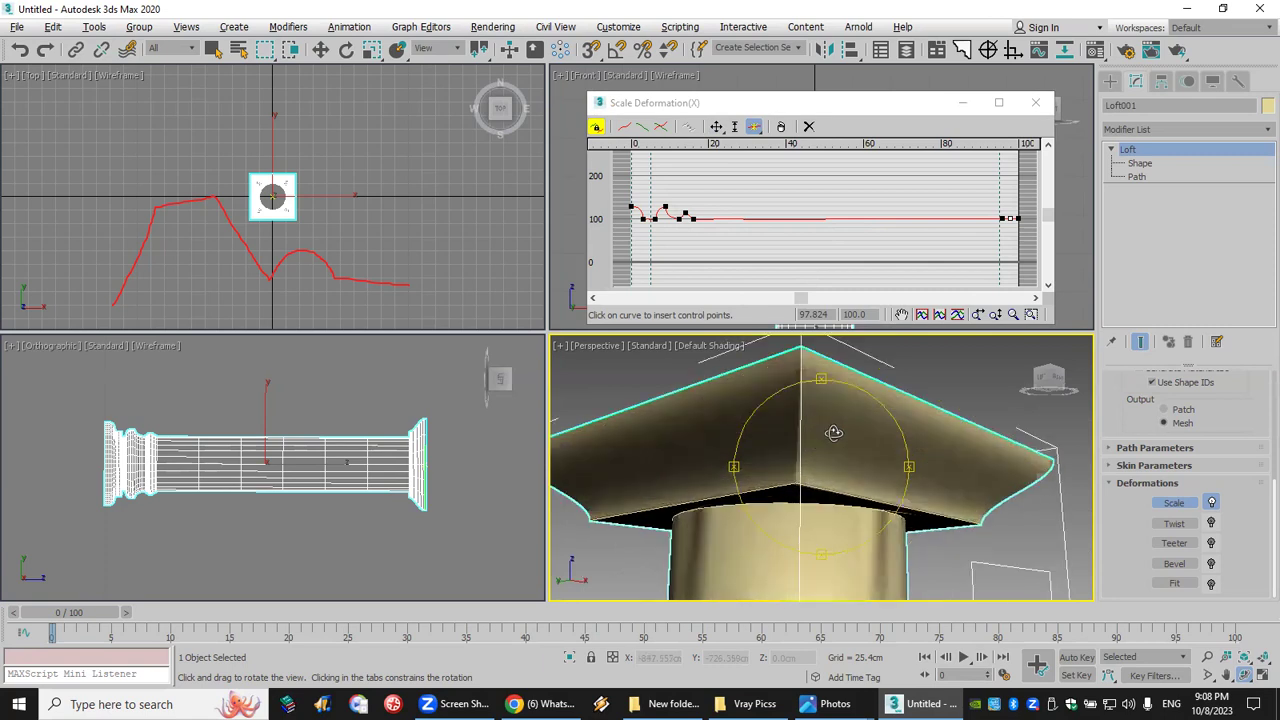
click(717, 126)
drag(1011, 218, 1010, 207)
Step: Insert three points below the capital at about 88, 90 and 92 on the scale curve and raise the middle one to about 124
click(754, 126)
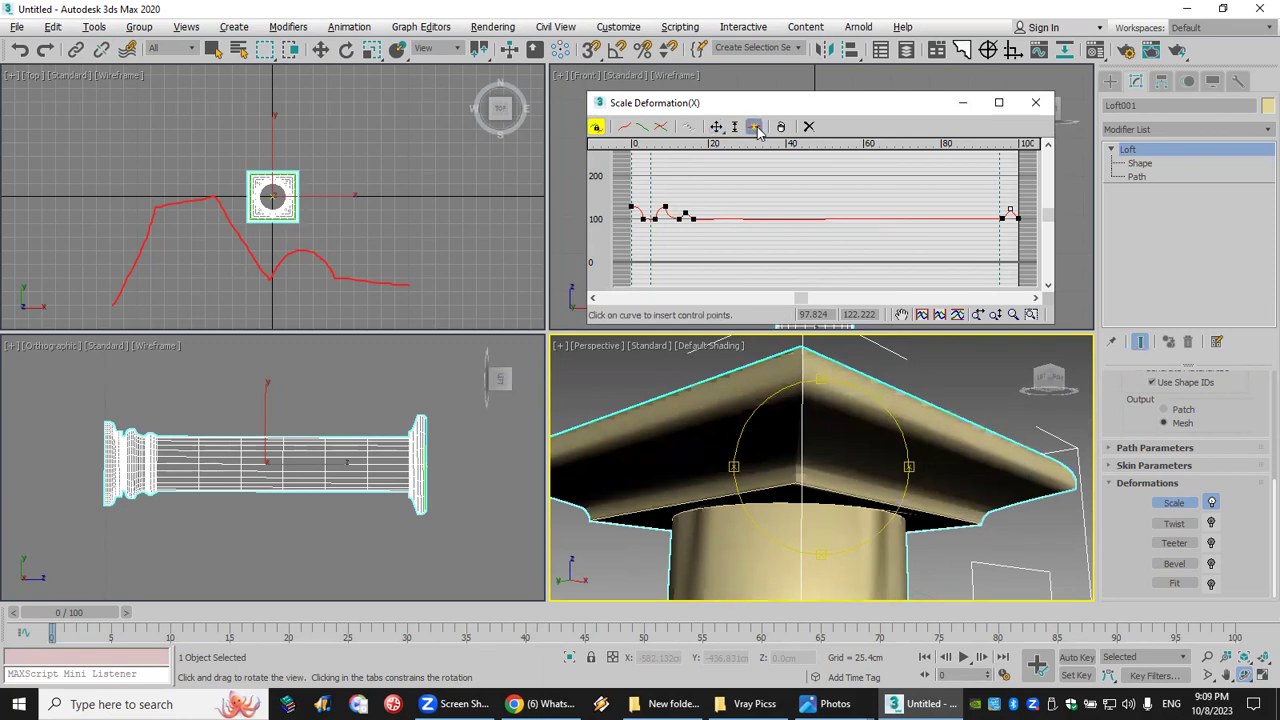
click(978, 218)
click(970, 218)
click(717, 126)
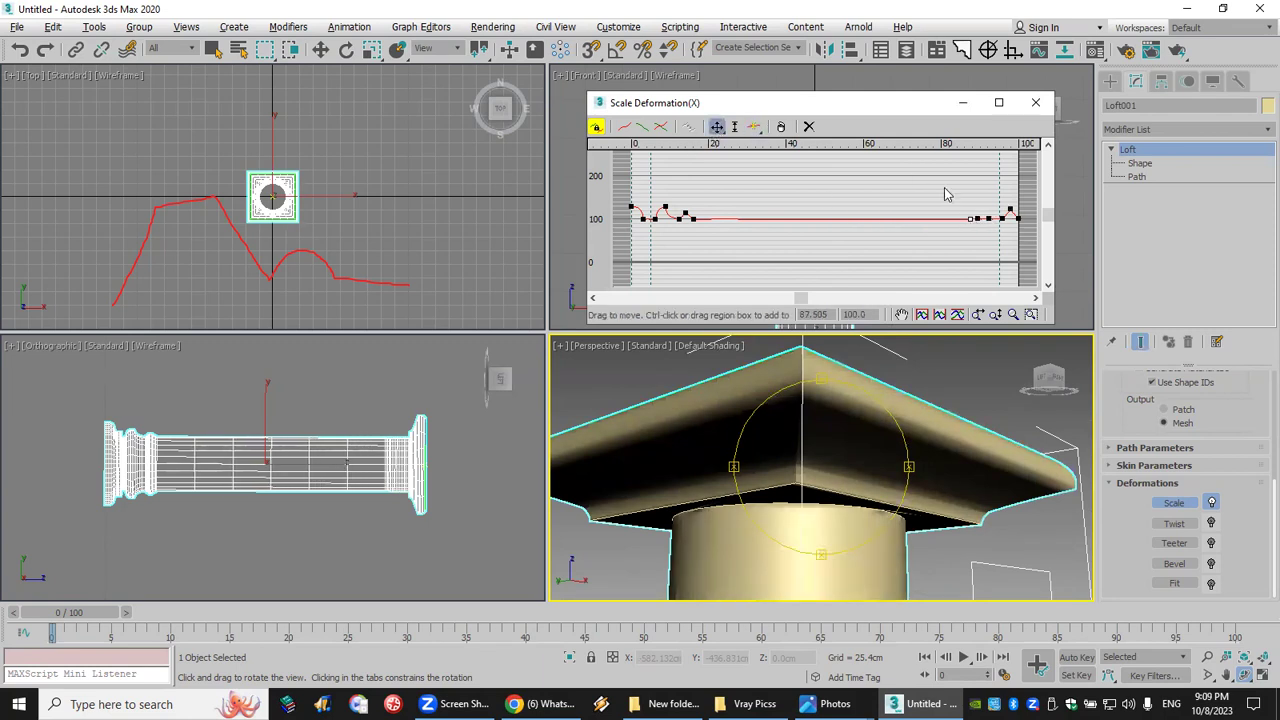
drag(978, 218, 978, 208)
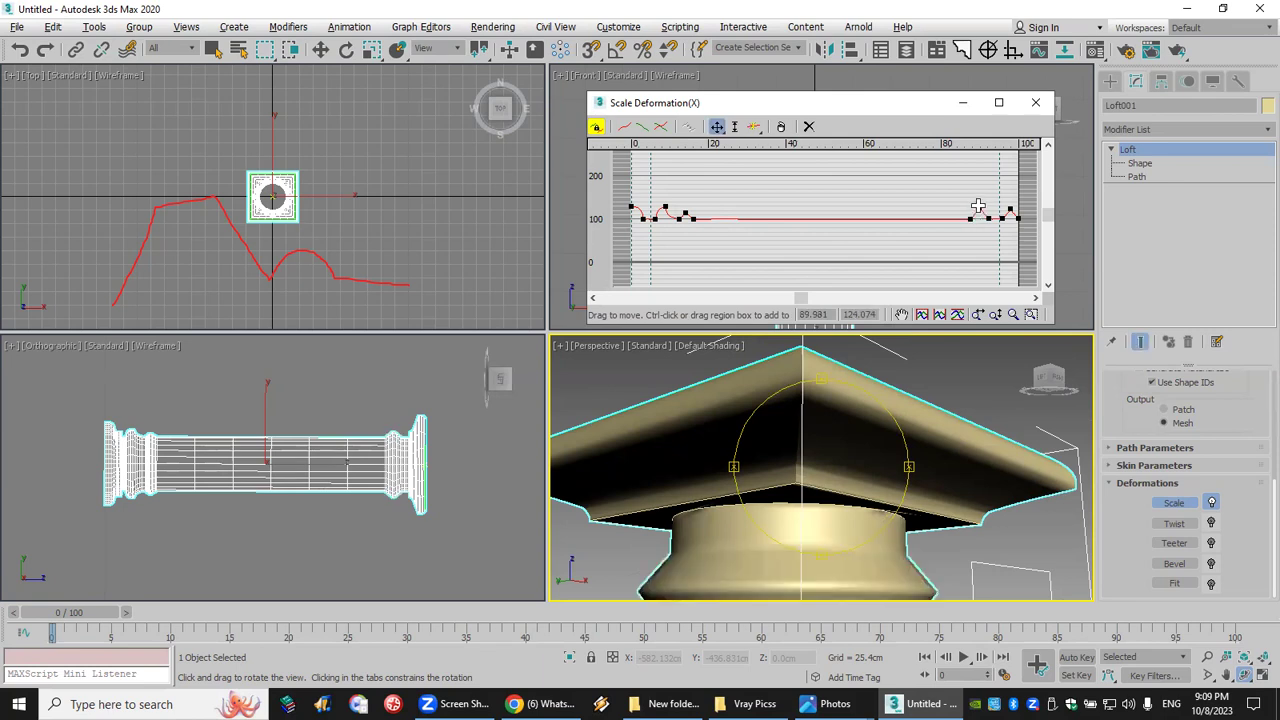
Step: Convert the raised point at about 90 to Bezier-Smooth and extend its handles to form a rounded ring below the capital
middle_drag(847, 546, 845, 520)
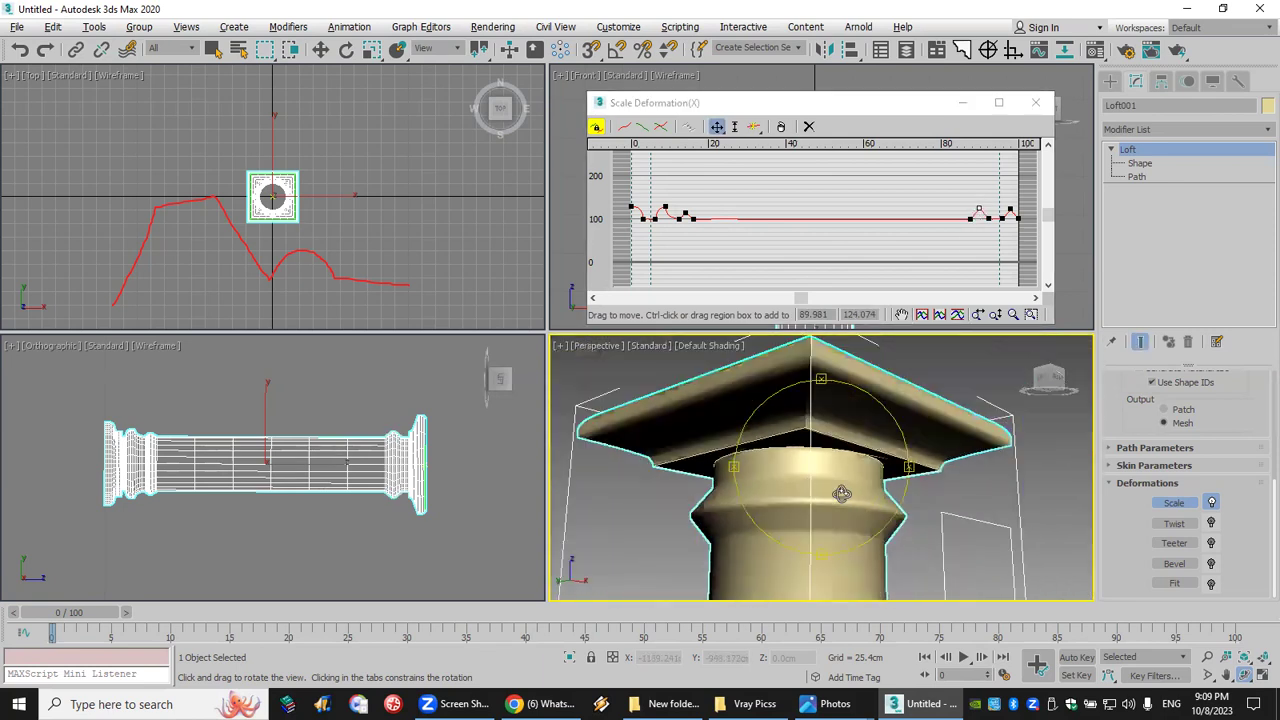
right_click(977, 210)
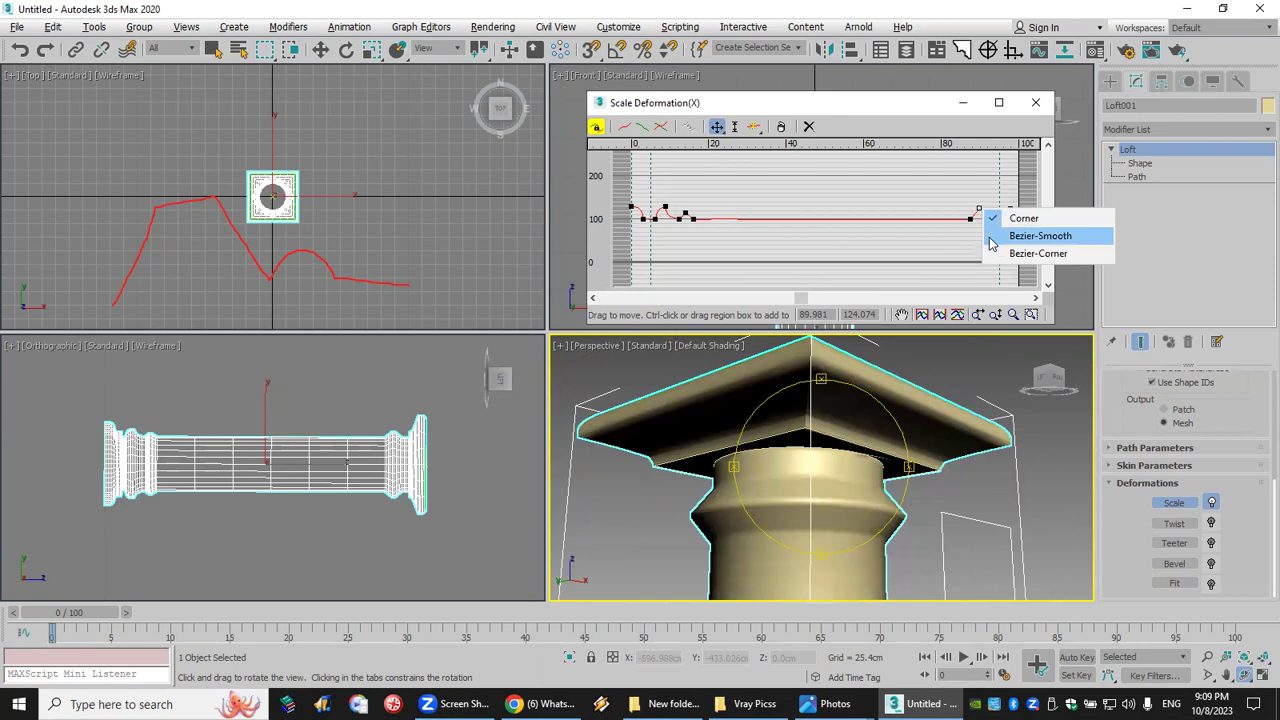
click(1010, 234)
drag(988, 209, 986, 207)
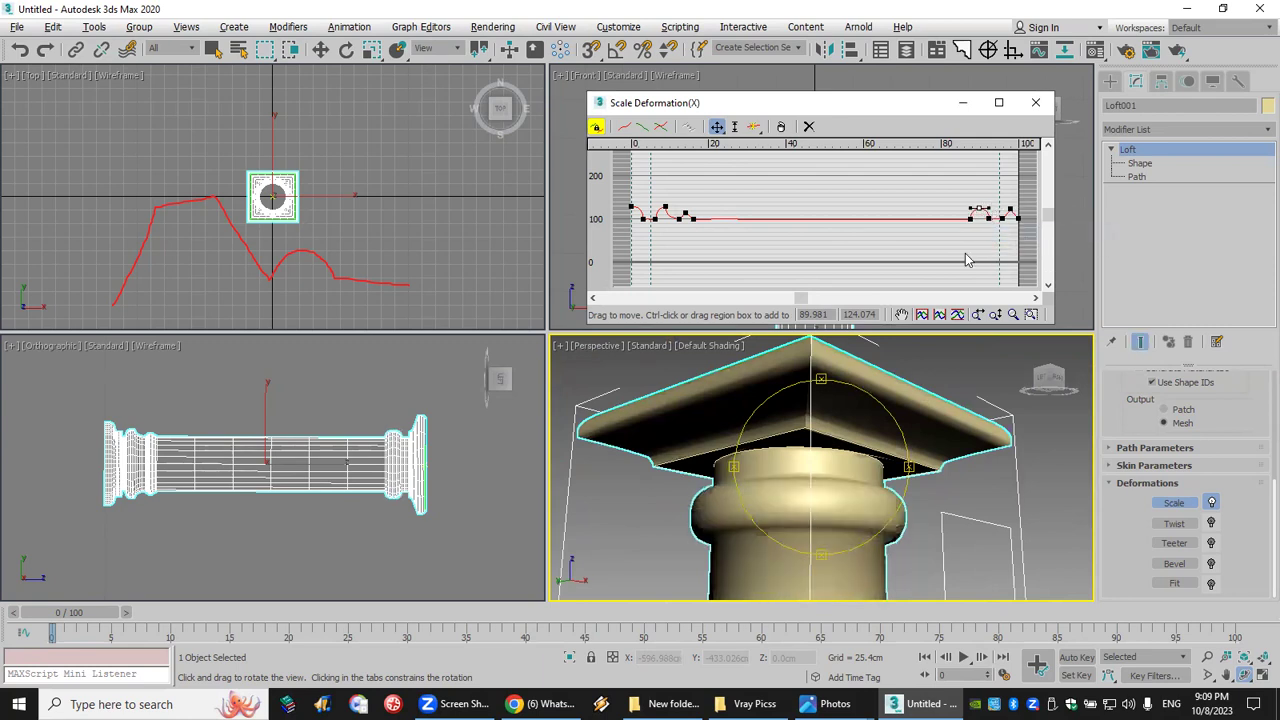
Step: Insert two points at about 84 and 85 below the upper ring on the scale curve and raise the one at 85 to about 117
click(781, 127)
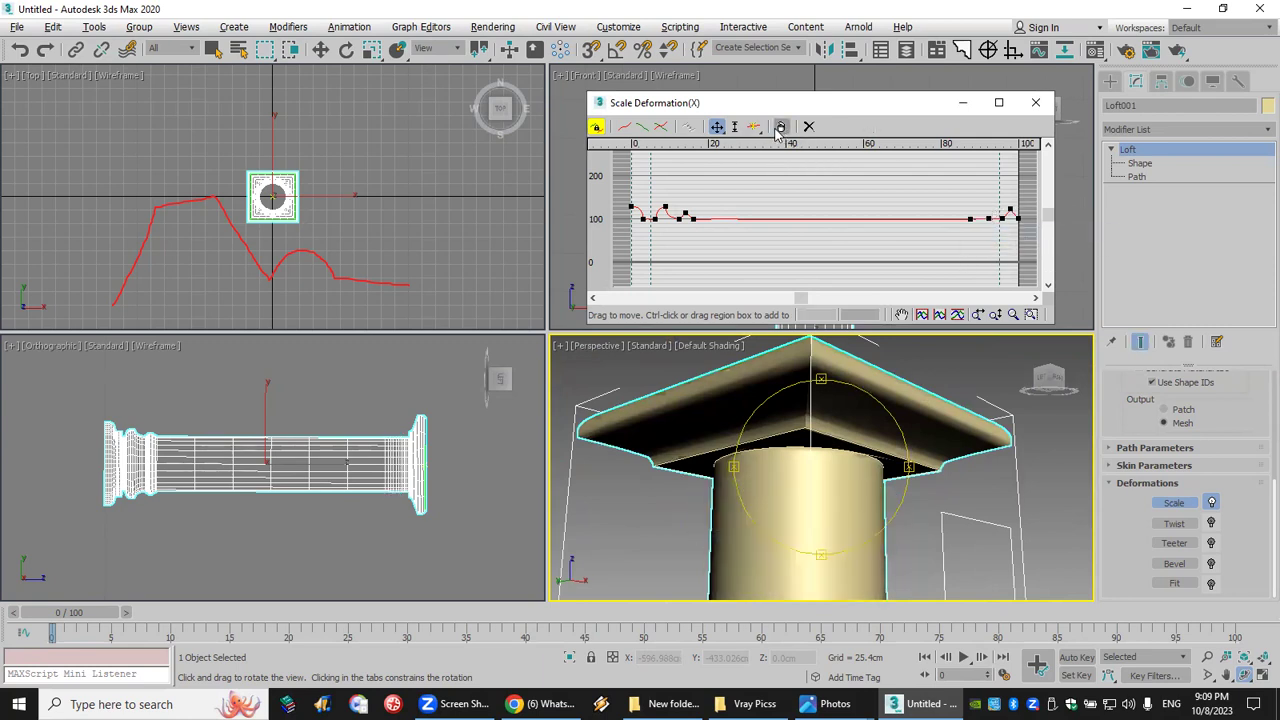
click(20, 50)
click(754, 126)
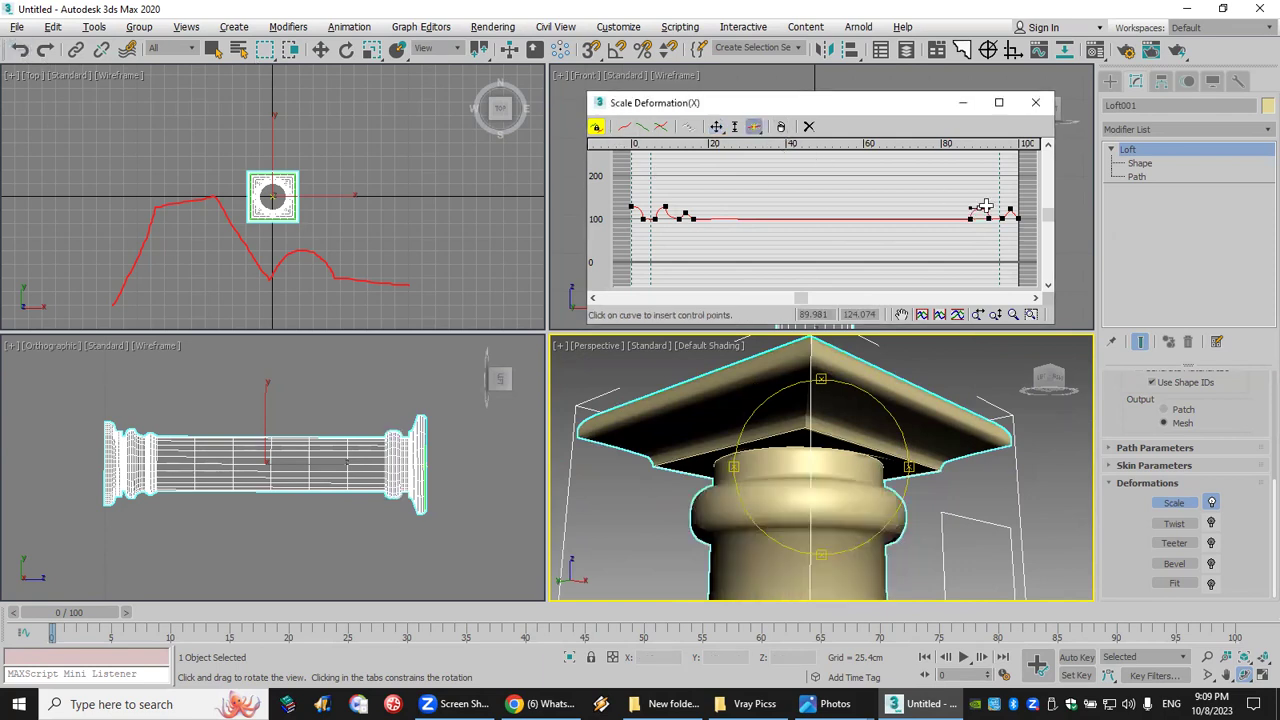
click(963, 218)
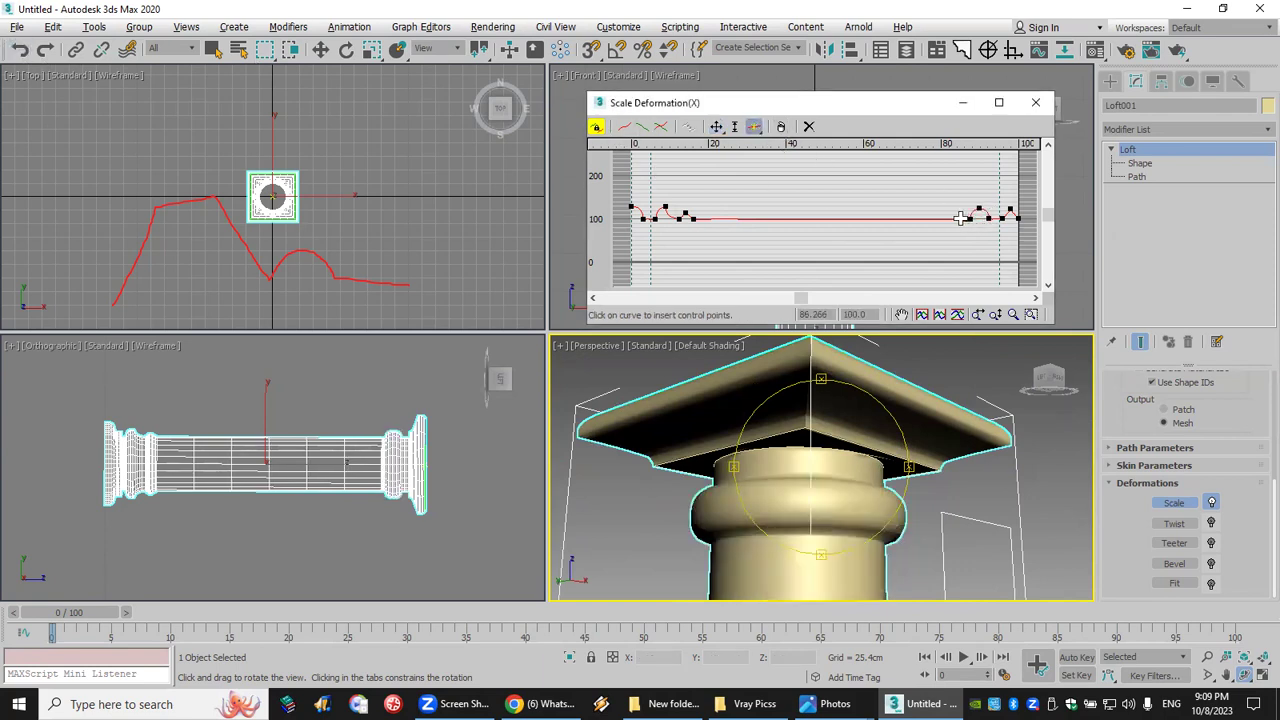
click(716, 127)
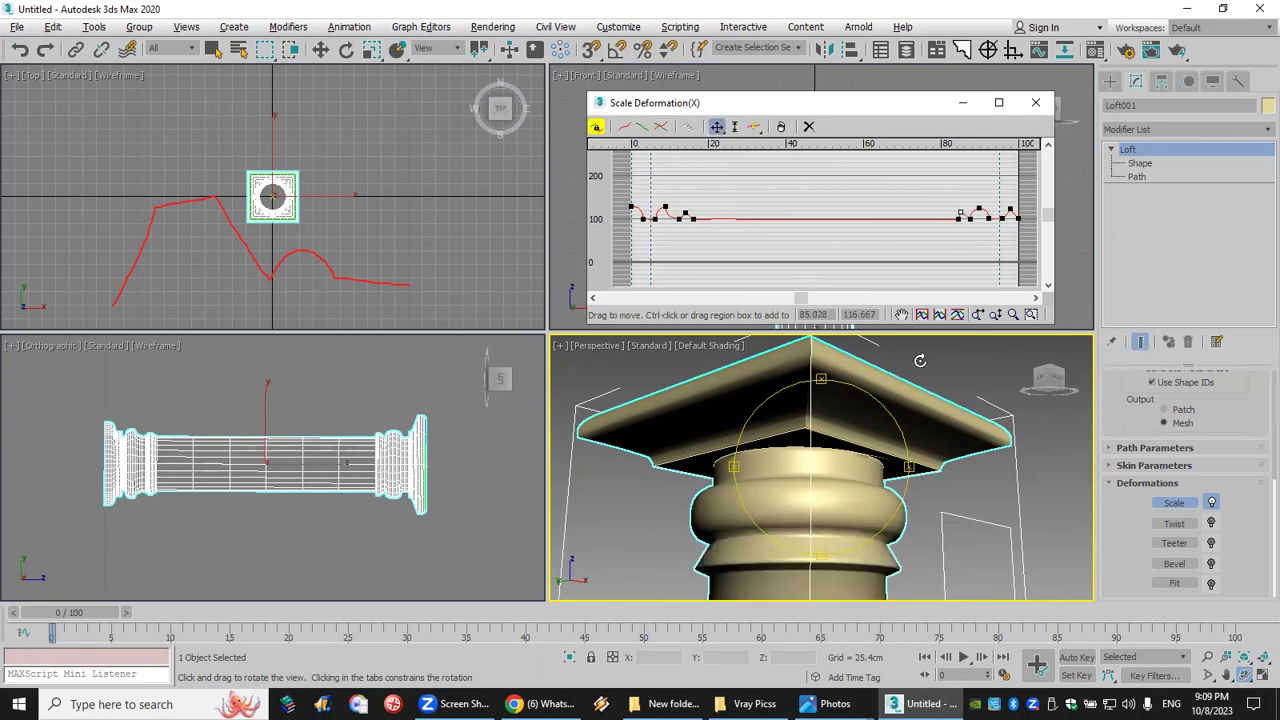
Step: Select all control points at the capital end and lower them together until the end point is at about 57, tapering the column
scroll(820, 470, down, 6)
drag(844, 434, 847, 503)
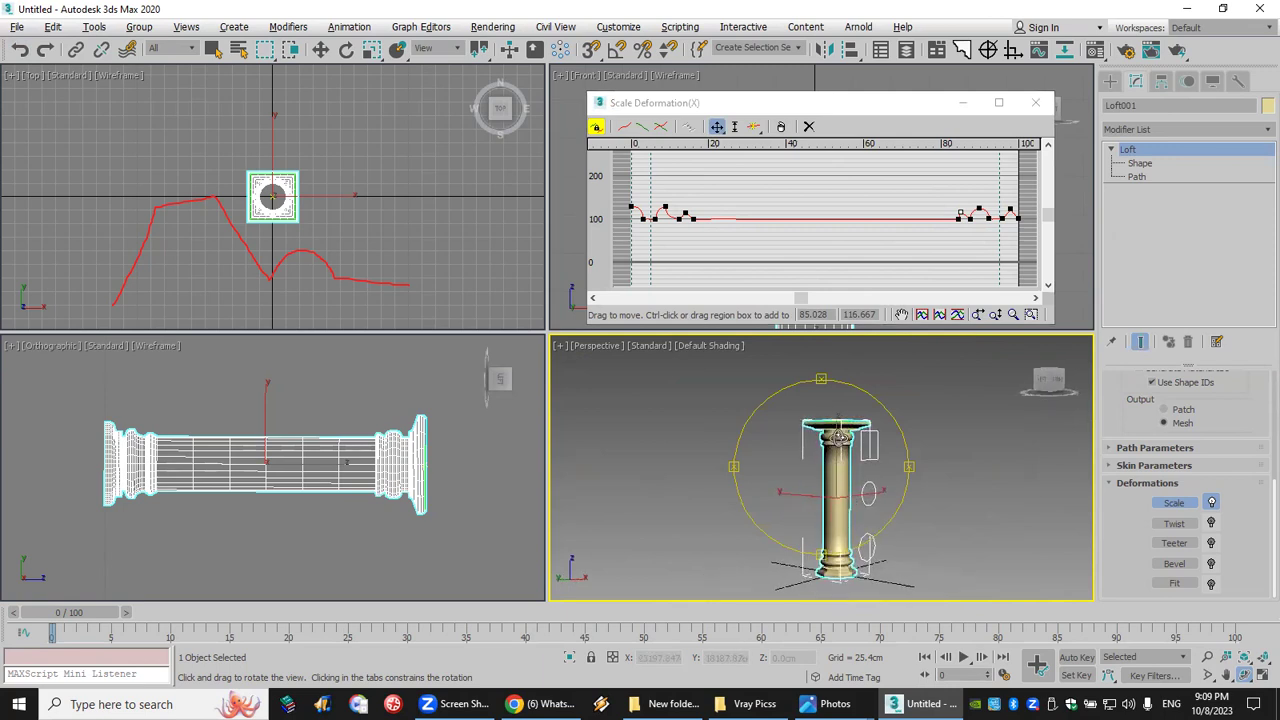
key(r)
click(1001, 220)
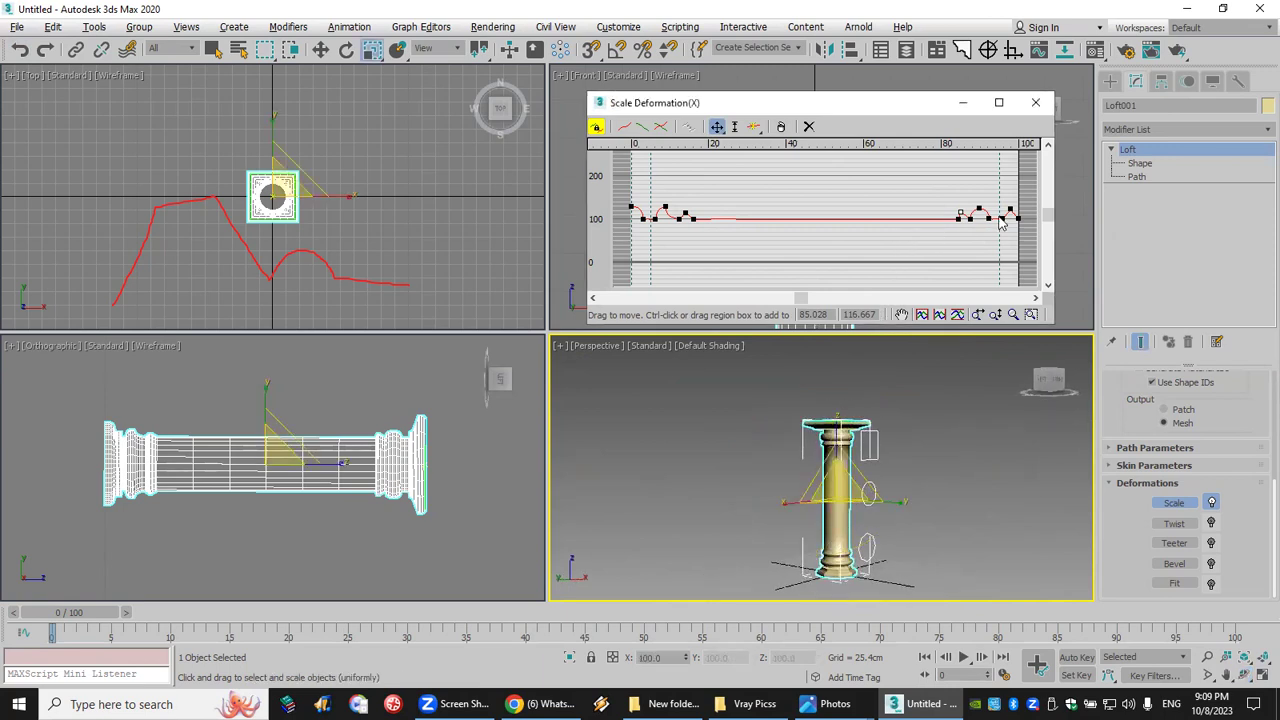
drag(1066, 177, 910, 234)
drag(1014, 216, 1014, 237)
mouse_move(908, 523)
middle_down()
mouse_move(904, 488)
mouse_move(908, 503)
middle_up()
scroll(905, 490, up, 3)
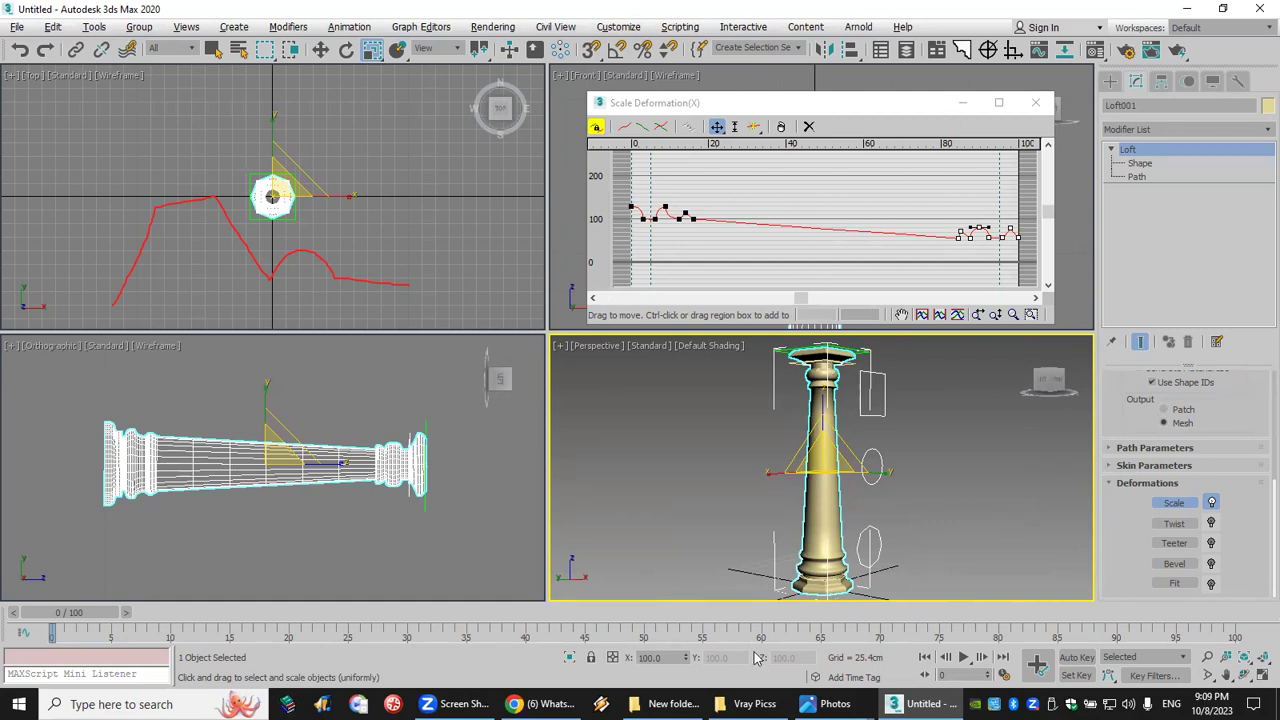
Step: Close the scale deformation curve and reset the scene without saving the changes
click(1036, 103)
click(17, 27)
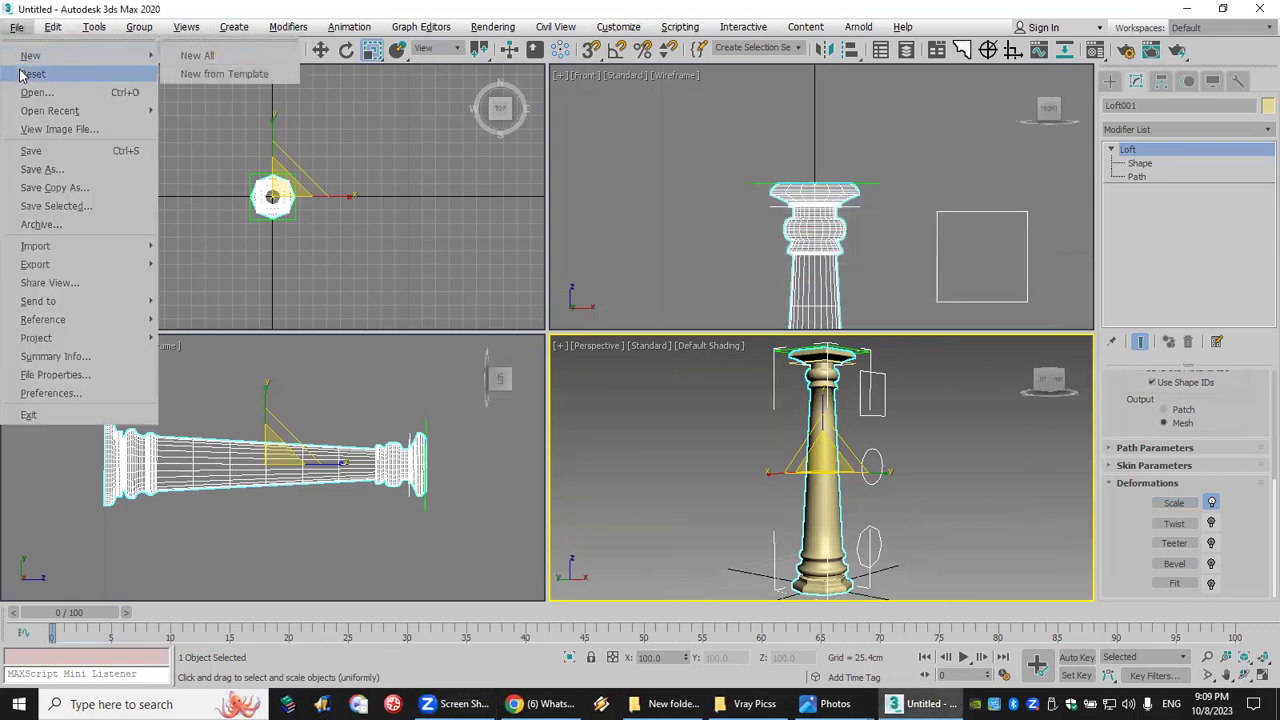
click(24, 75)
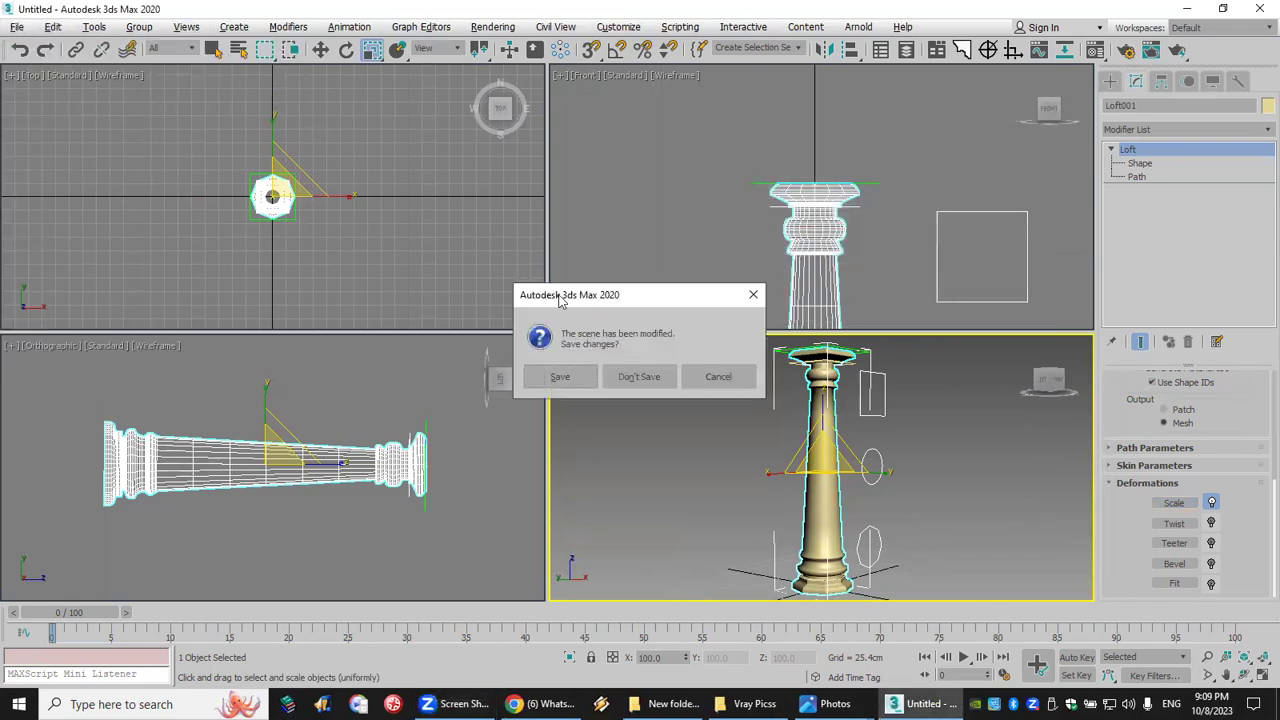
click(624, 379)
click(600, 375)
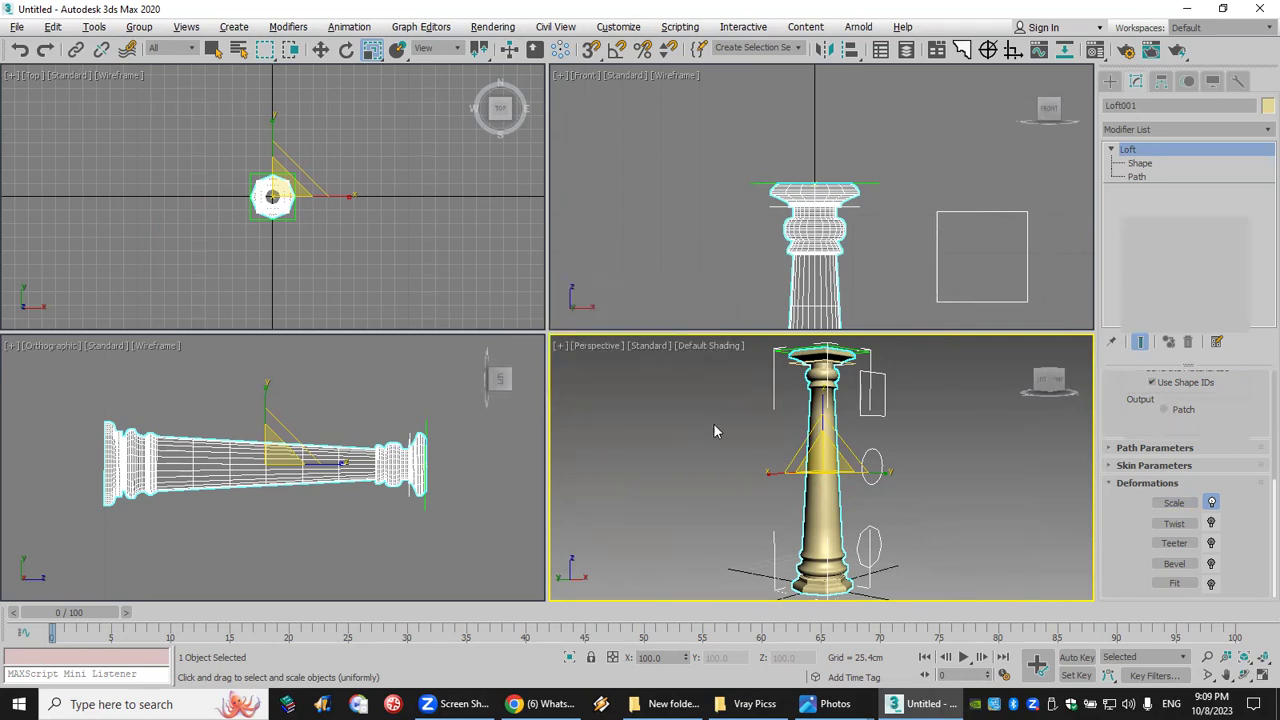
Step: Create a vertical line in the Front view by keyboard entry, with points at X, Y, Z 0 and at Y 300 cm
click(837, 220)
middle_drag(843, 194, 823, 292)
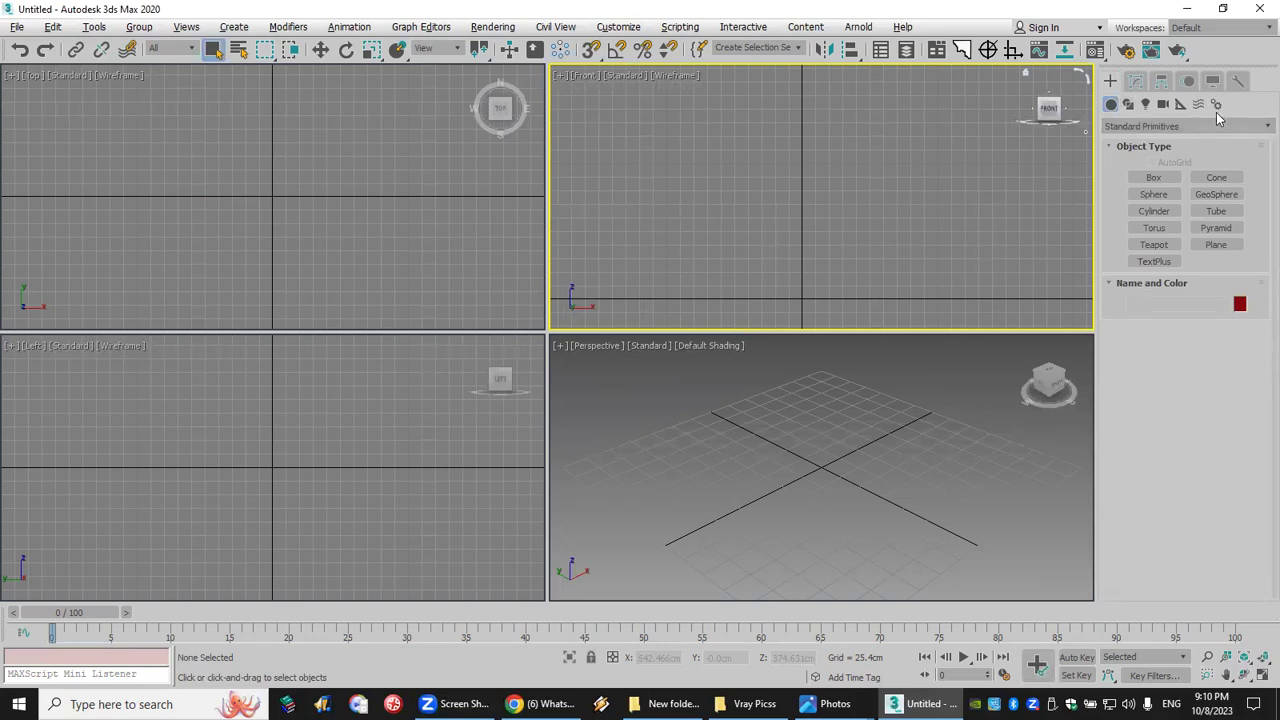
click(1129, 106)
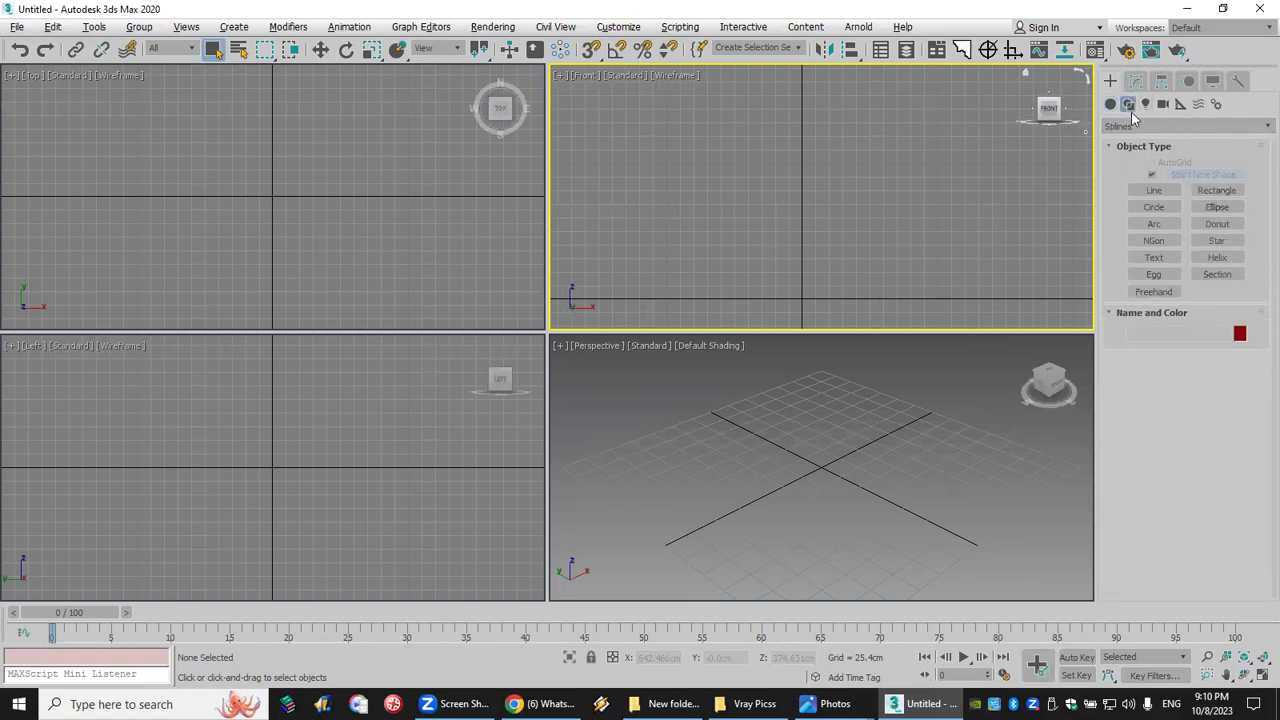
click(1154, 190)
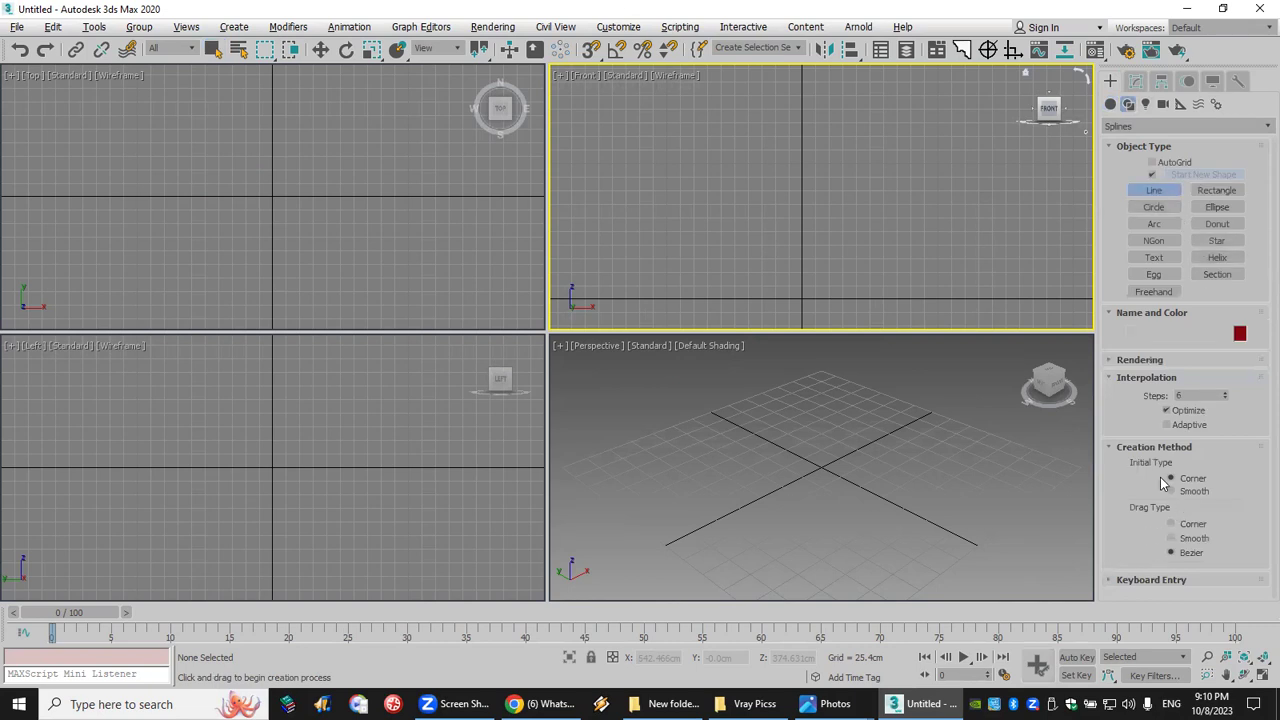
click(1150, 580)
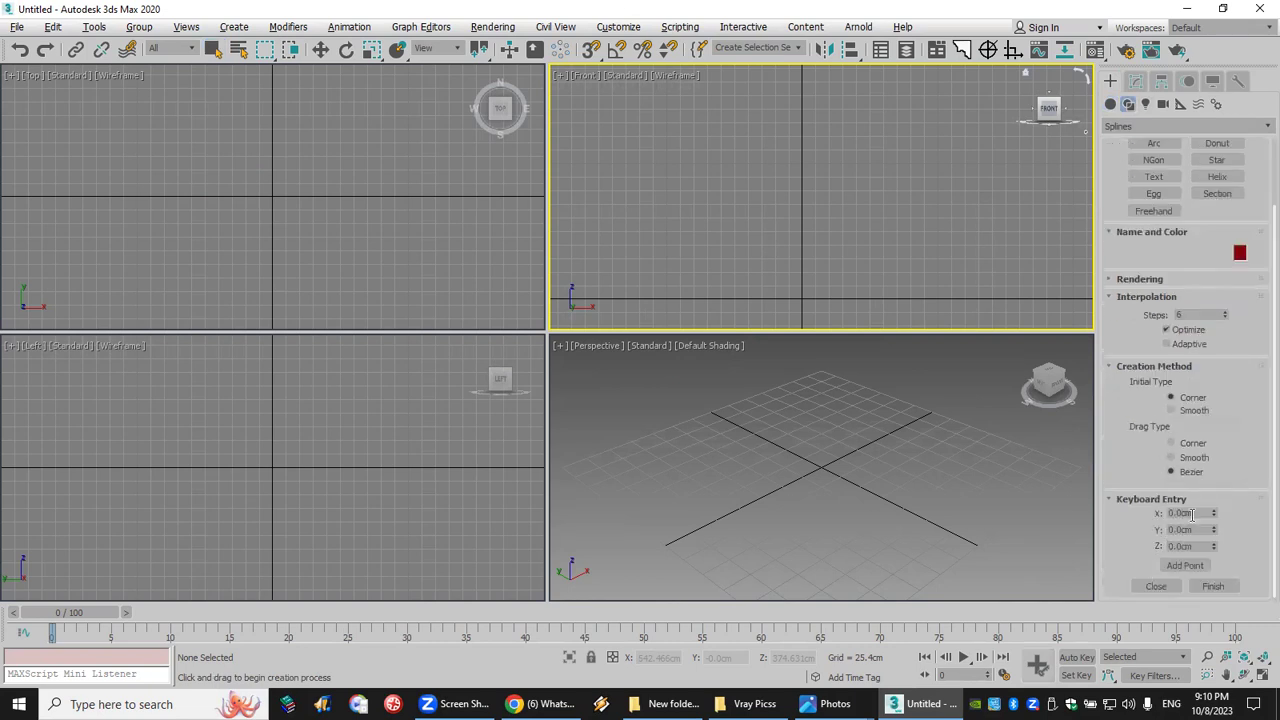
click(1185, 565)
click(1190, 529)
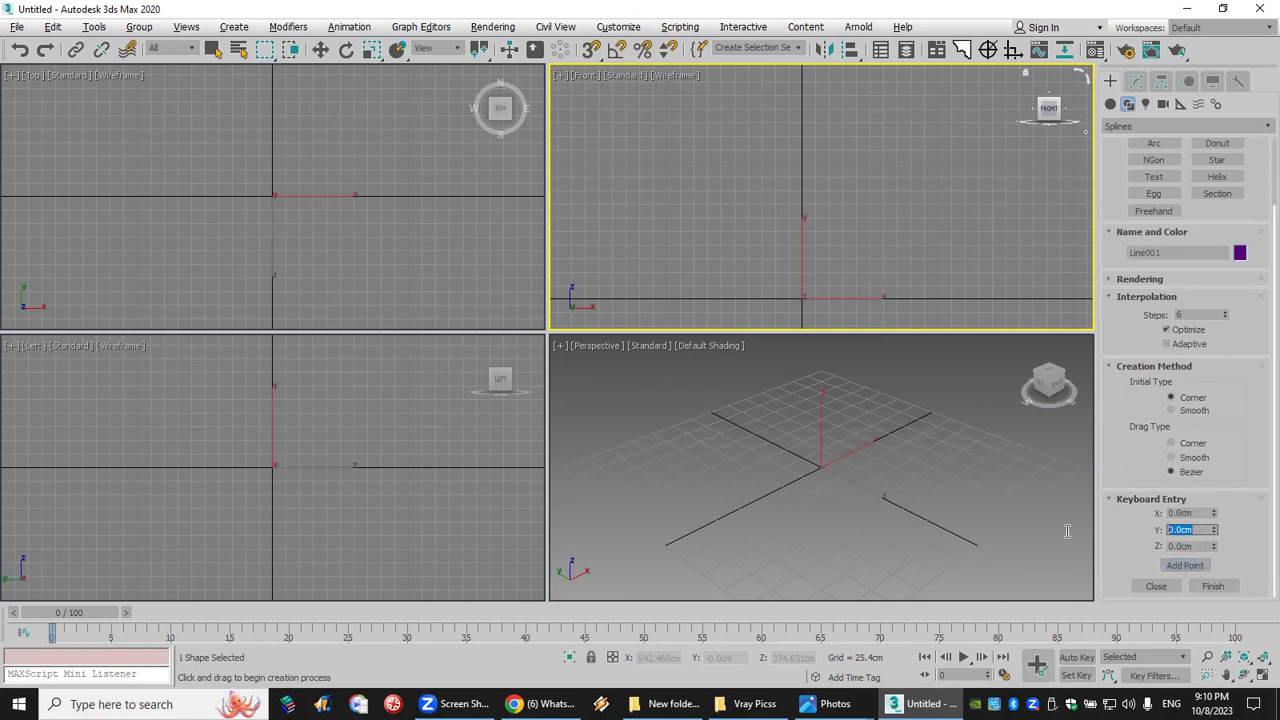
text(3)
key(Return)
click(1200, 566)
mouse_move(851, 223)
middle_down()
mouse_move(784, 188)
mouse_move(808, 211)
middle_up()
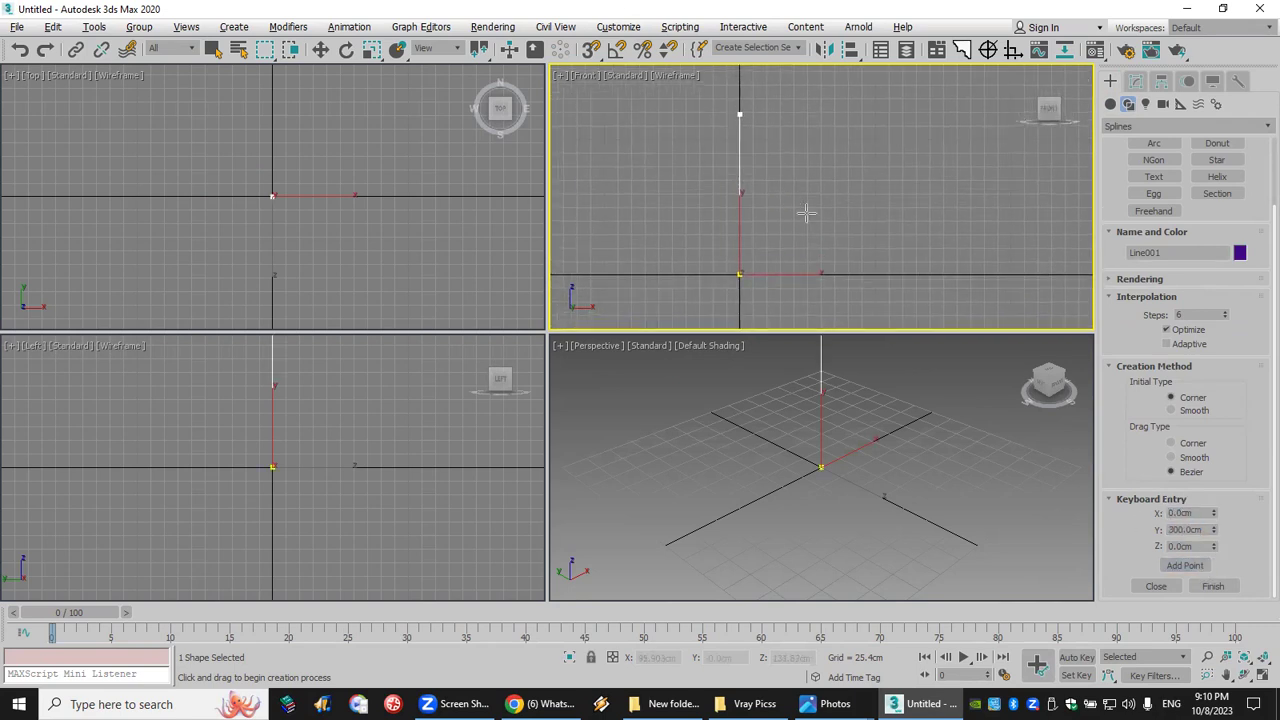
Step: Draw an NGon beside the base of the line in the Front view with 8 sides and a radius of 30 cm
click(1154, 160)
drag(796, 253, 808, 258)
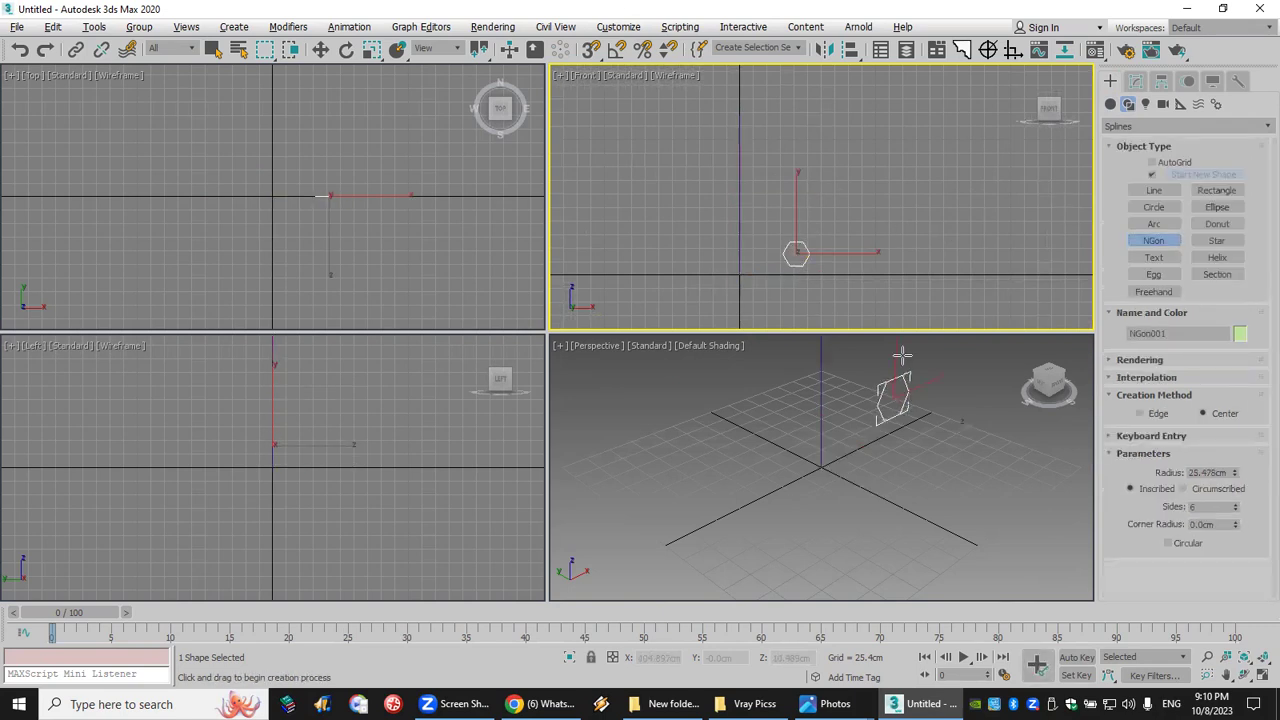
click(1236, 504)
click(1236, 504)
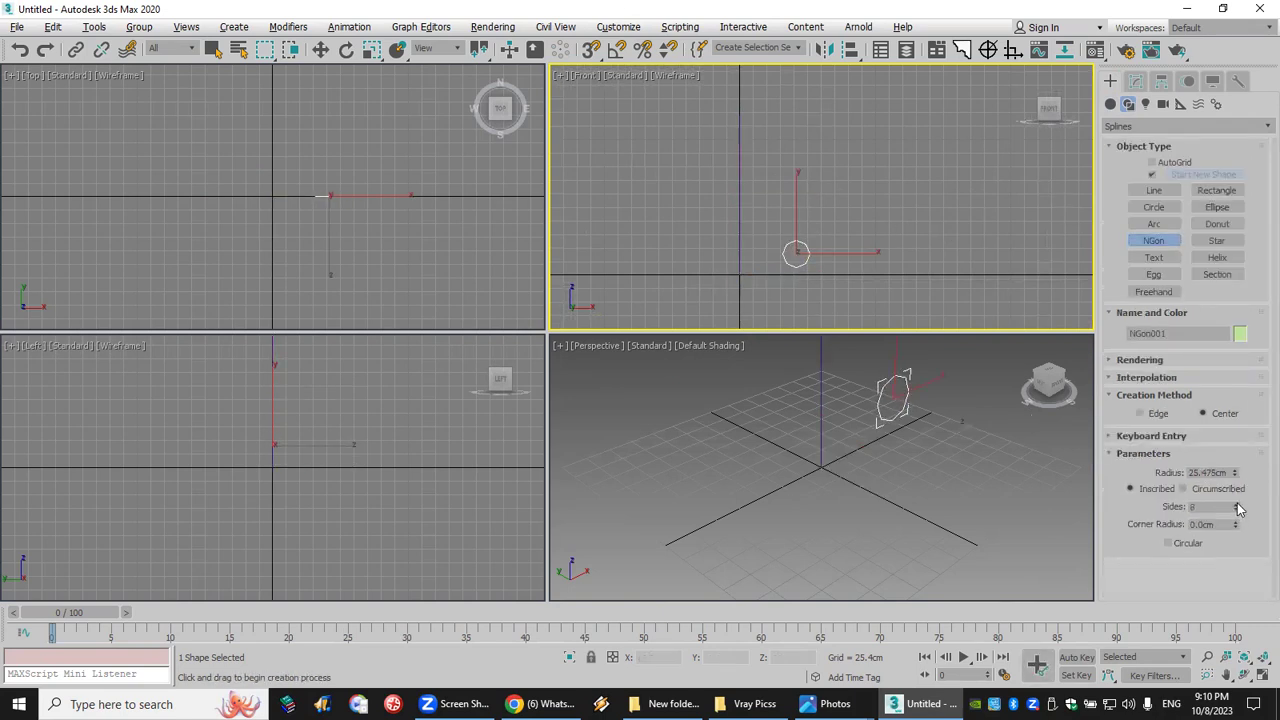
double_click(1209, 472)
text(30)
key(Return)
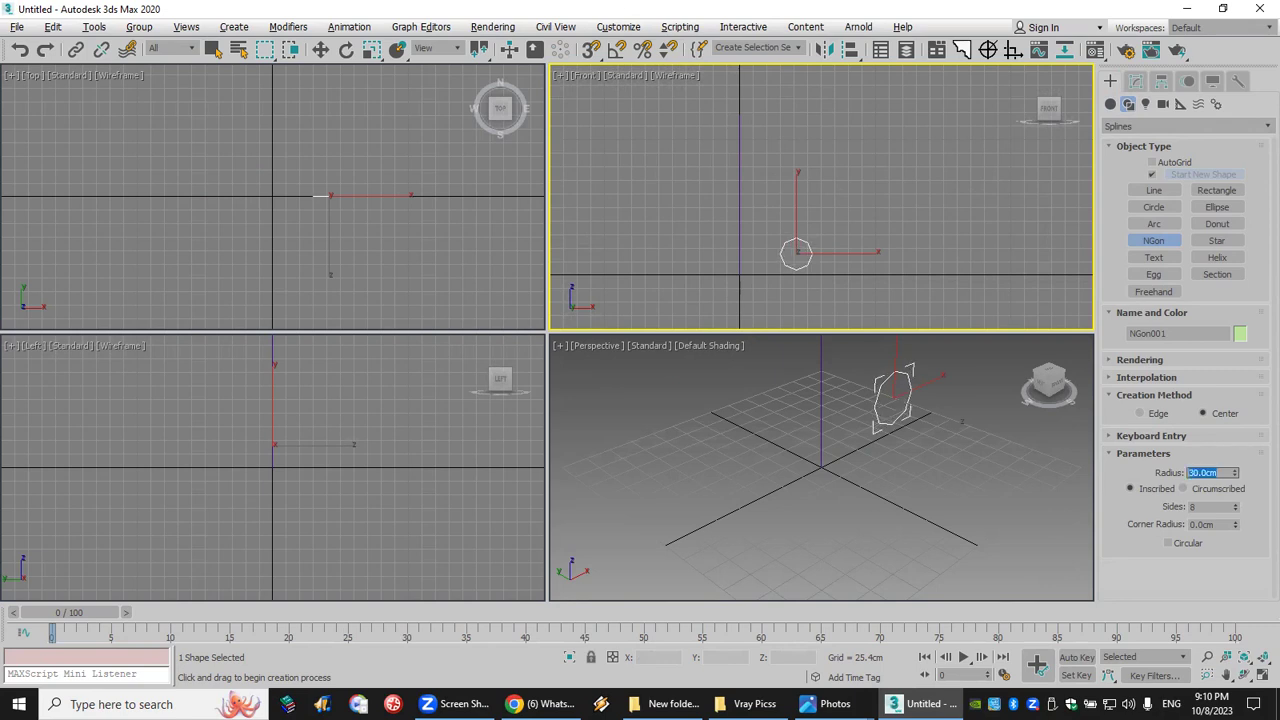
Step: Draw a circle above the octagon in the Front view and set its radius to 25 cm
click(1153, 207)
drag(792, 189, 807, 189)
double_click(1203, 472)
text(25)
key(Return)
Step: Draw a rectangle above the circle and set its length and width to 60 cm
click(1216, 190)
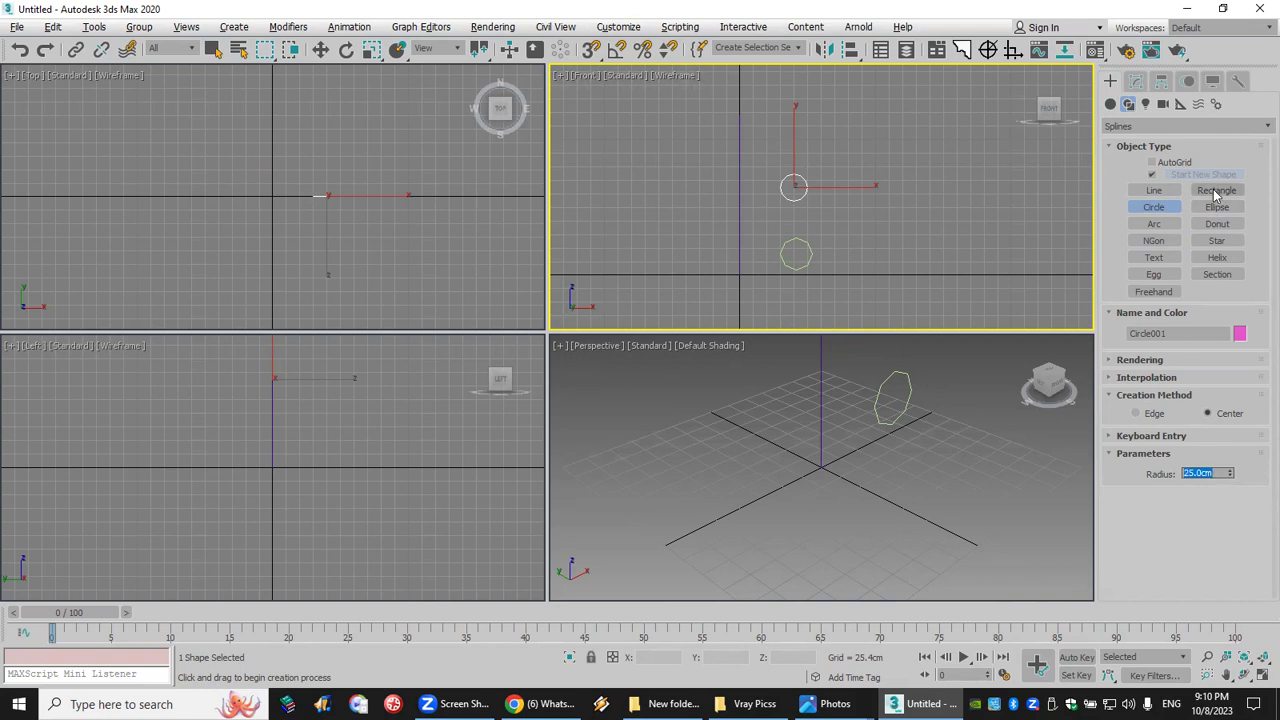
drag(784, 124, 811, 153)
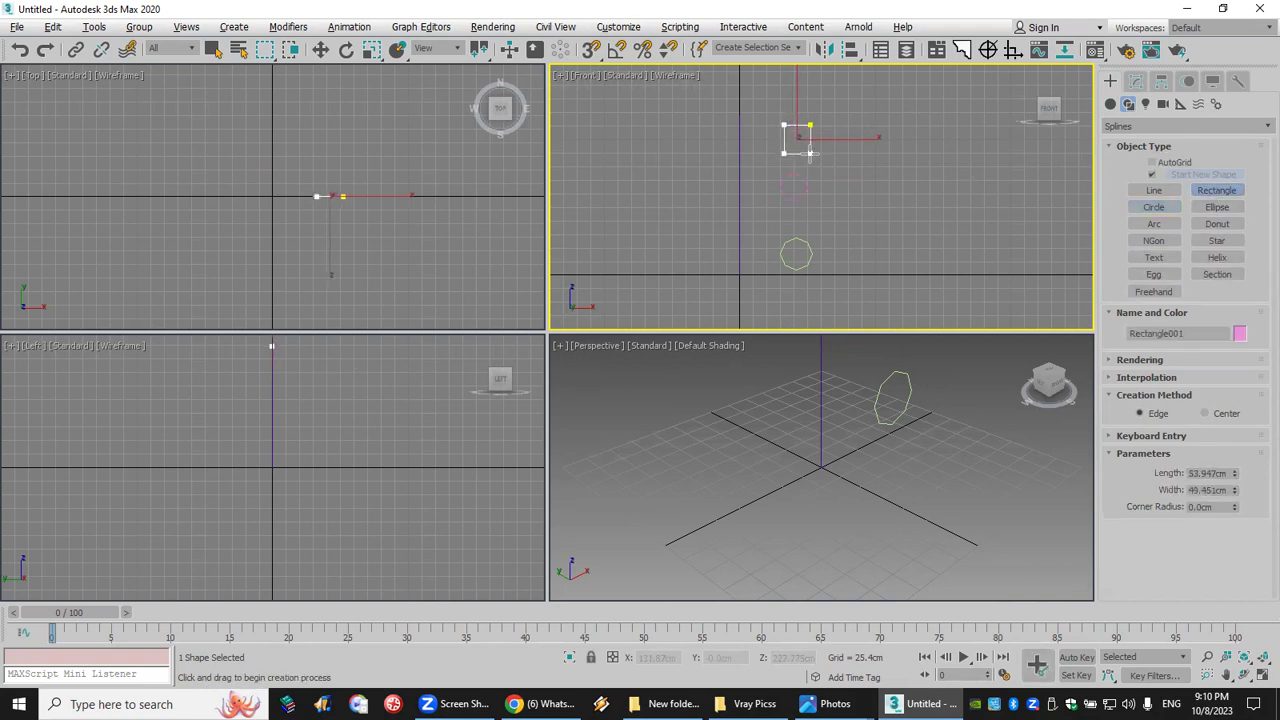
double_click(1206, 474)
text(80)
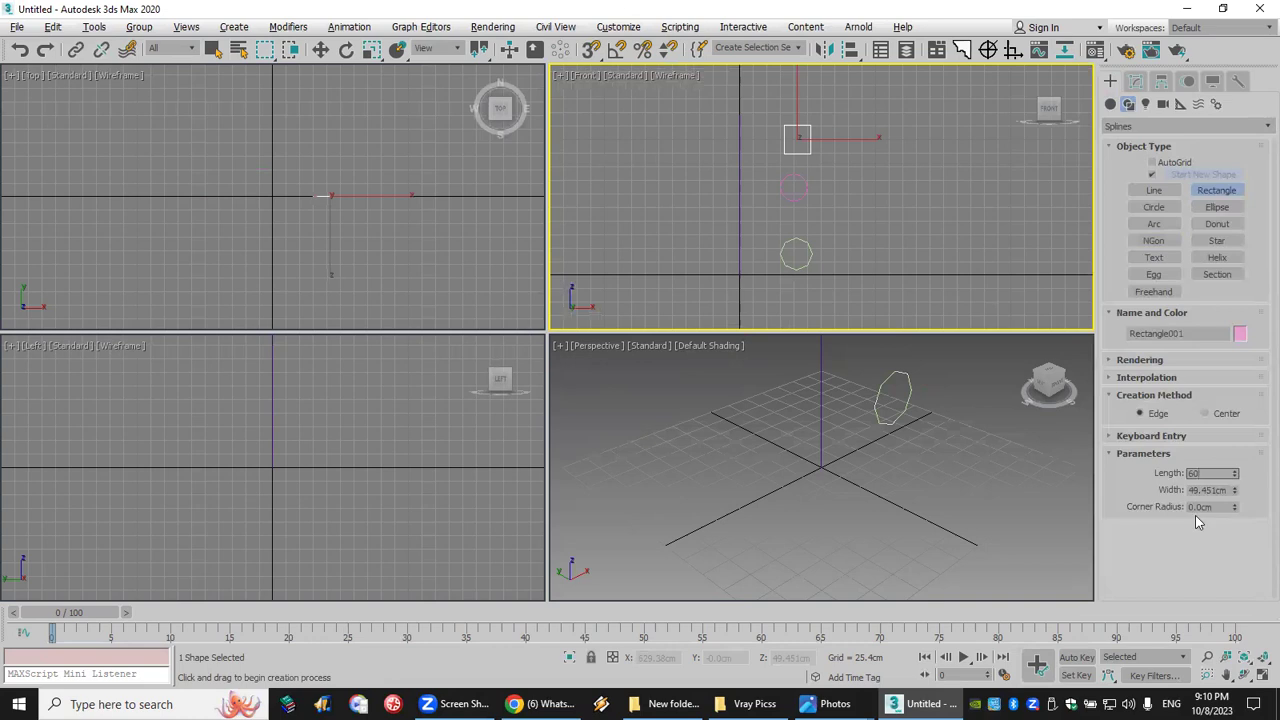
click(1215, 491)
text(6)
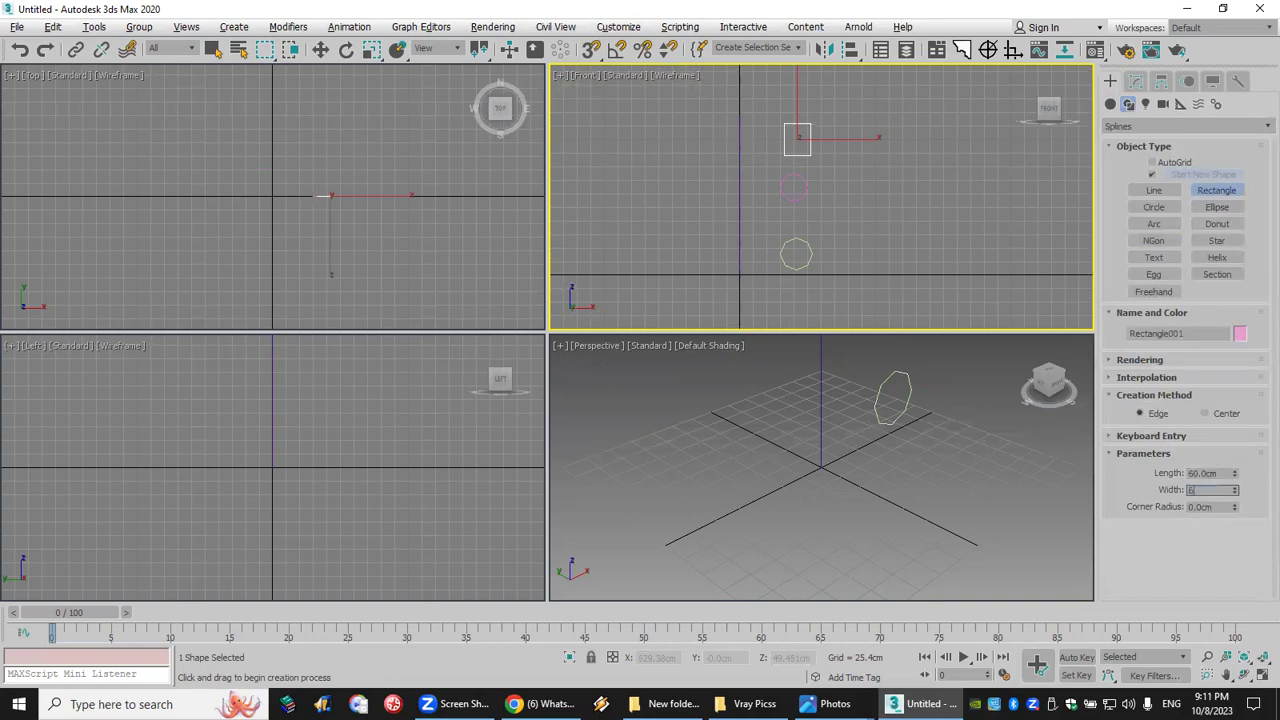
text(0)
key(Return)
Step: Maximize the Front view and change the object color of all four shapes to white
middle_drag(794, 270, 844, 247)
click(1262, 677)
middle_drag(751, 386, 894, 369)
right_click(894, 369)
drag(886, 170, 466, 563)
click(1240, 333)
click(1036, 261)
key(Return)
click(850, 395)
middle_drag(806, 391, 845, 352)
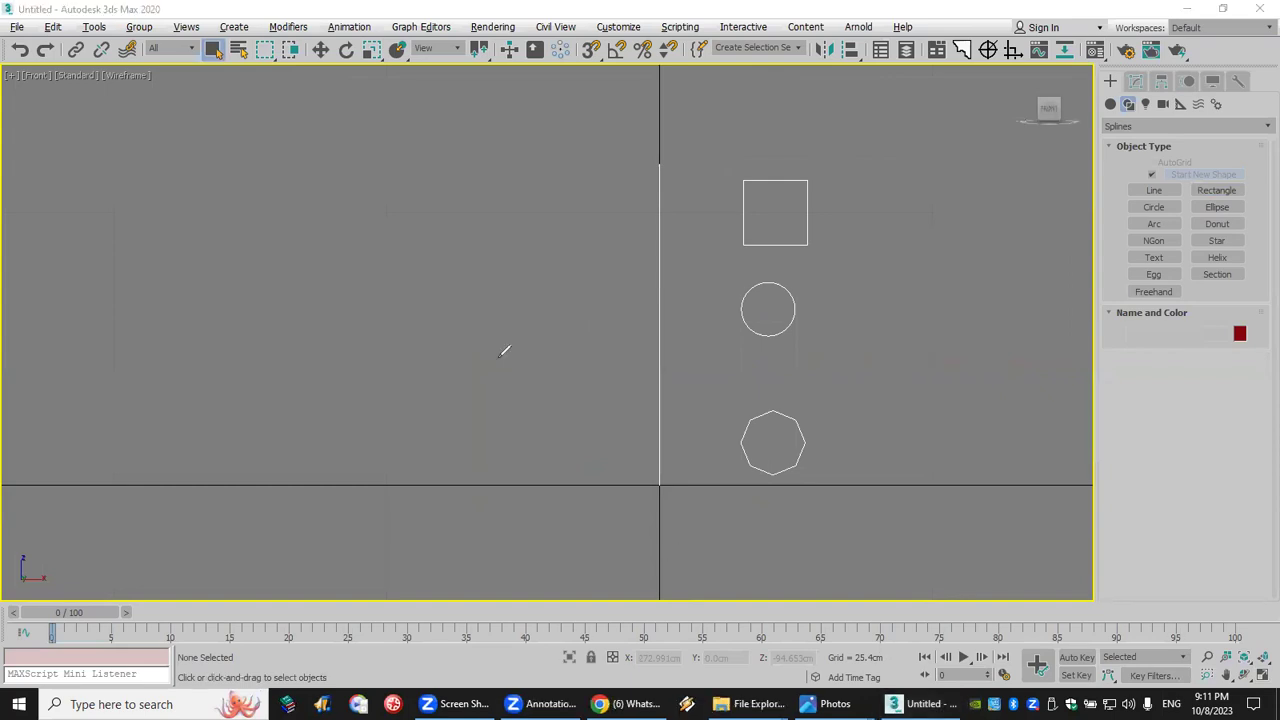
Step: Annotate the vertical line with a red arrow and the number 300, and delete all four shapes
drag(503, 351, 495, 360)
mouse_move(392, 413)
mouse_down()
mouse_move(422, 431)
mouse_move(456, 421)
mouse_up()
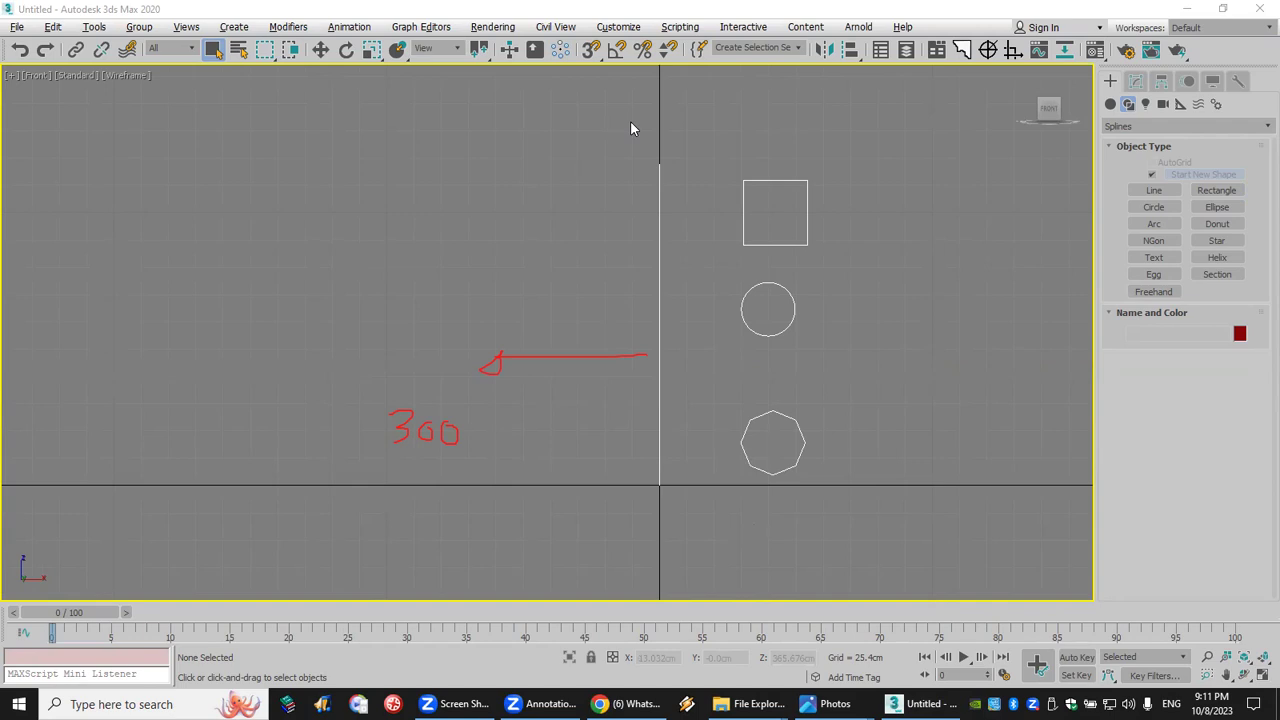
mouse_move(927, 137)
mouse_down()
mouse_move(464, 578)
mouse_move(411, 561)
mouse_up()
key(Delete)
Step: Create a vertical line from the origin by keyboard entry, adding points at Y 0 and Y 300 cm
click(1163, 190)
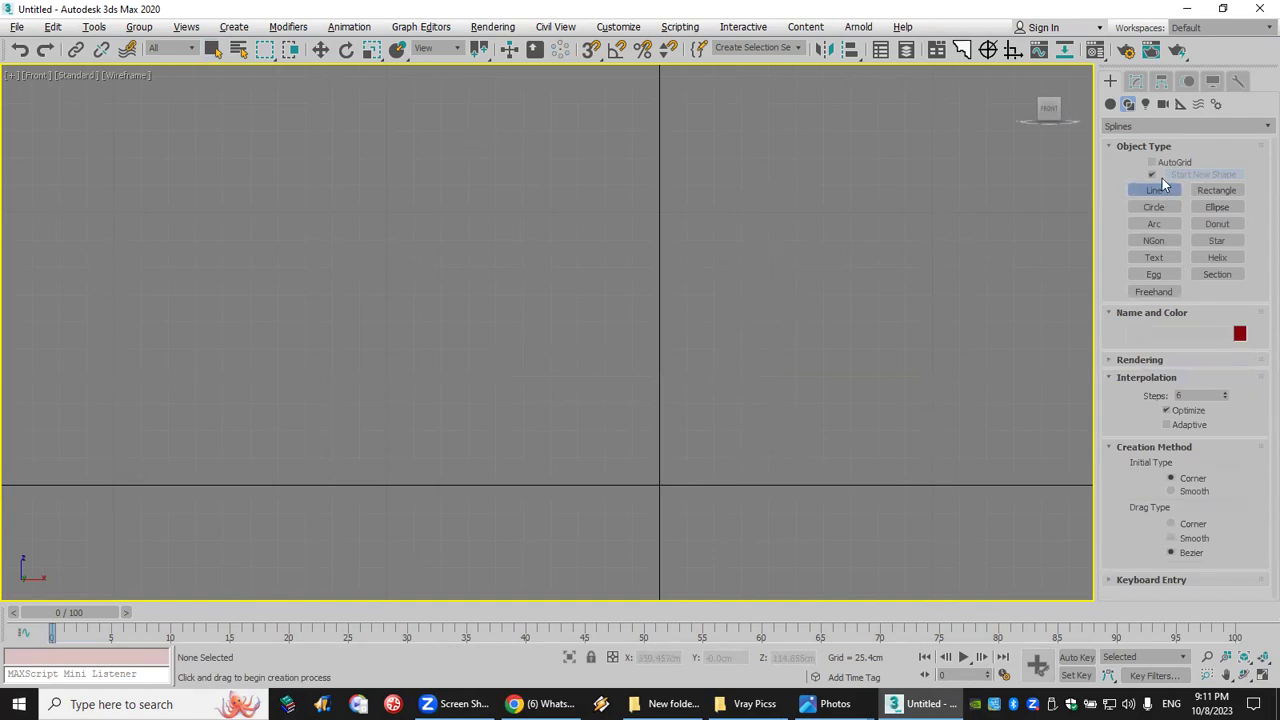
click(1128, 584)
click(1190, 530)
text(300.0cm)
key(Return)
text(0)
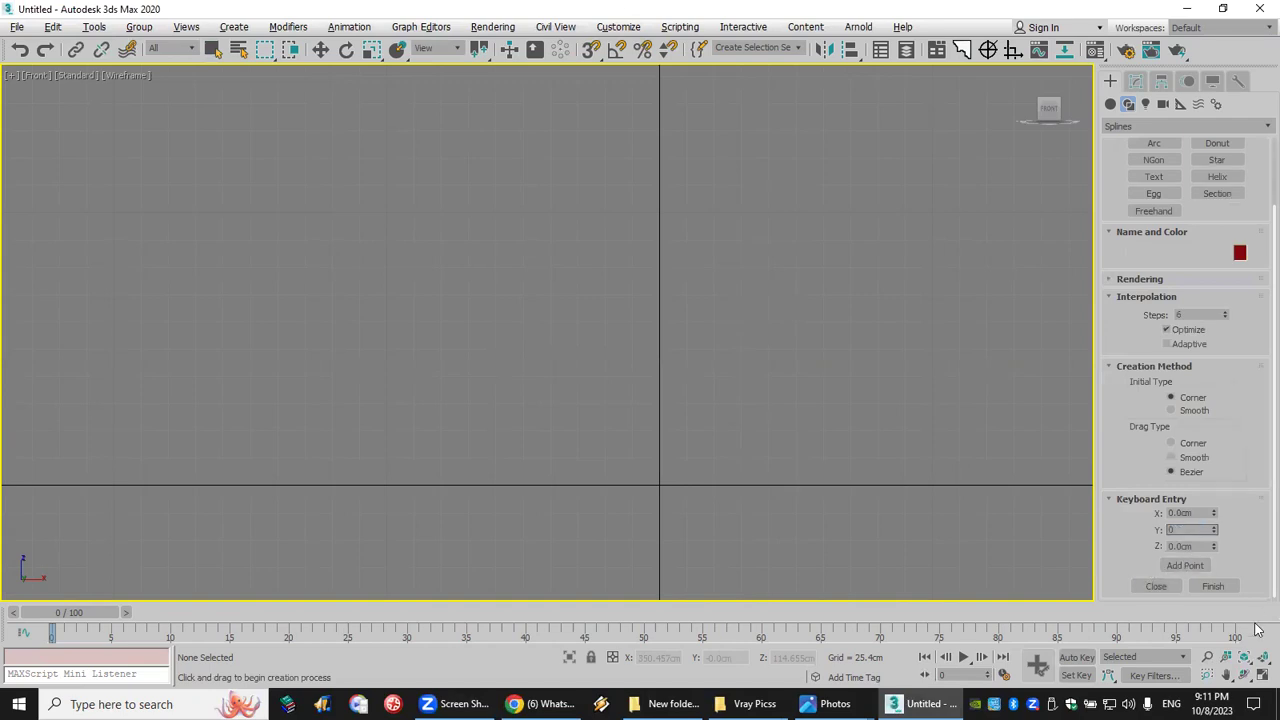
key(Return)
click(1183, 565)
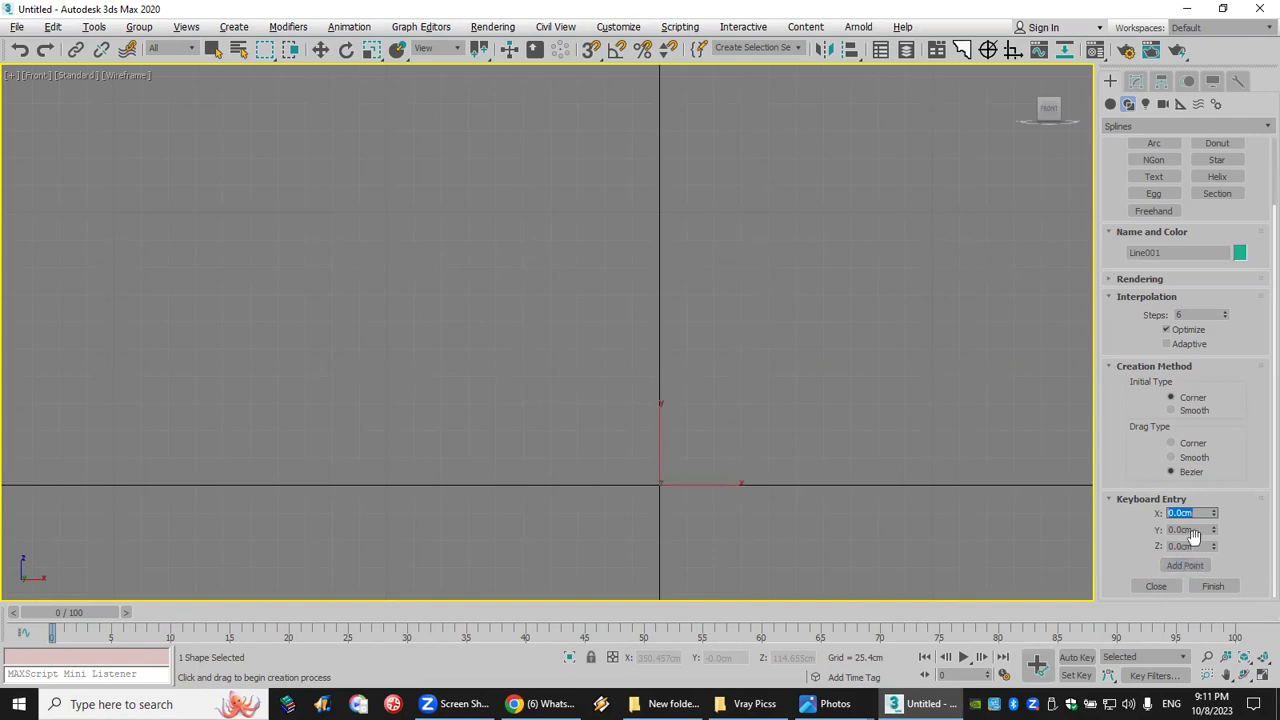
click(1201, 530)
text(300)
click(1185, 565)
middle_drag(874, 391, 729, 389)
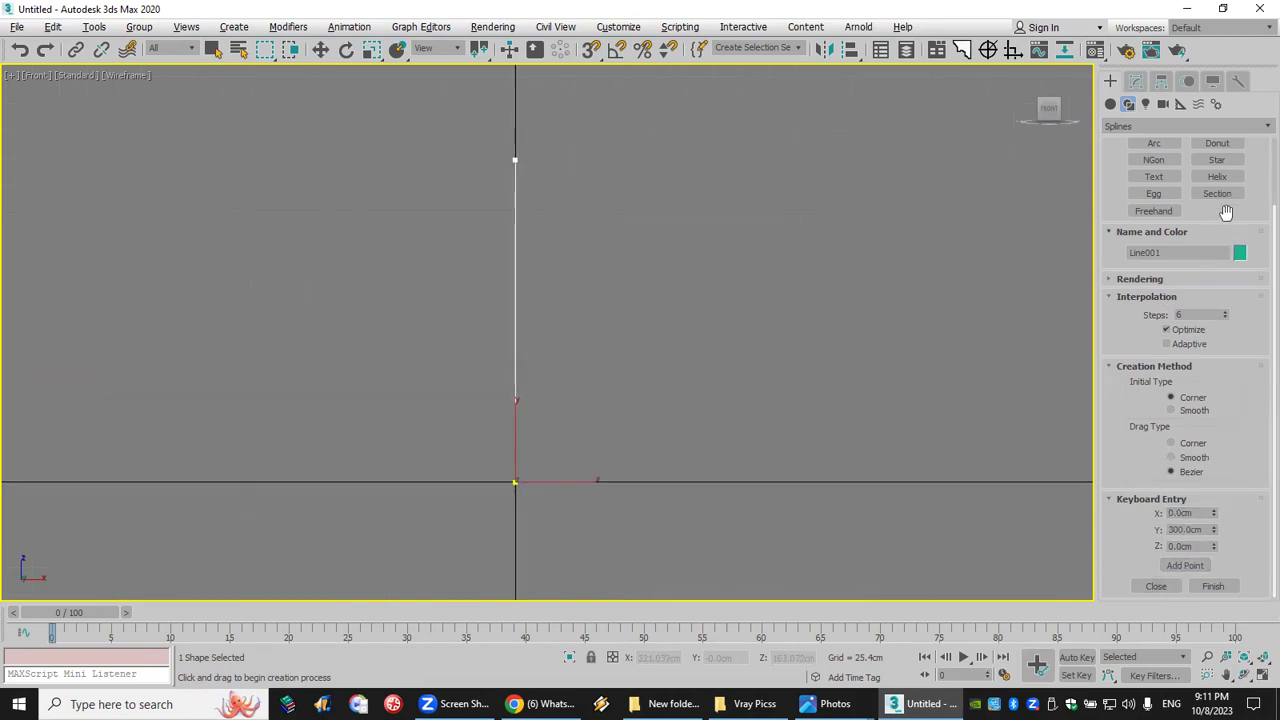
Step: Draw an eight-sided NGon beside the lower part of the new line and set its radius to 30 cm
scroll(1121, 188, up, 2)
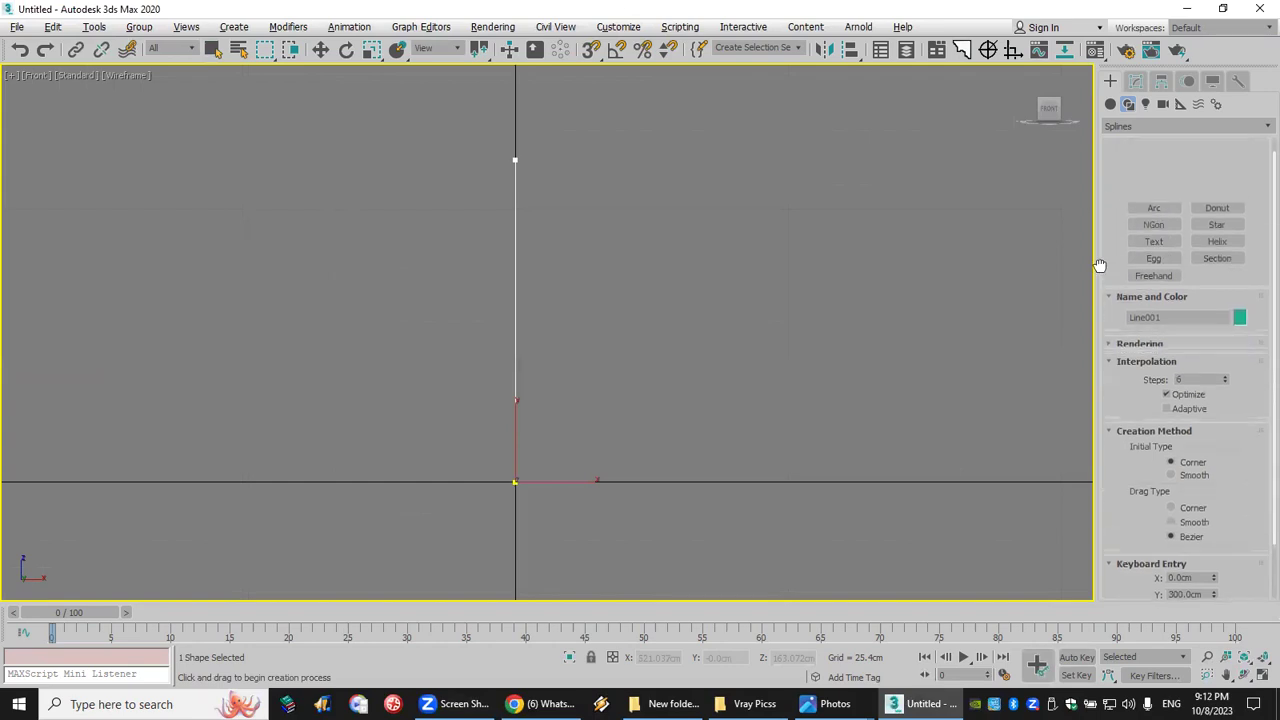
click(1160, 240)
drag(618, 420, 632, 464)
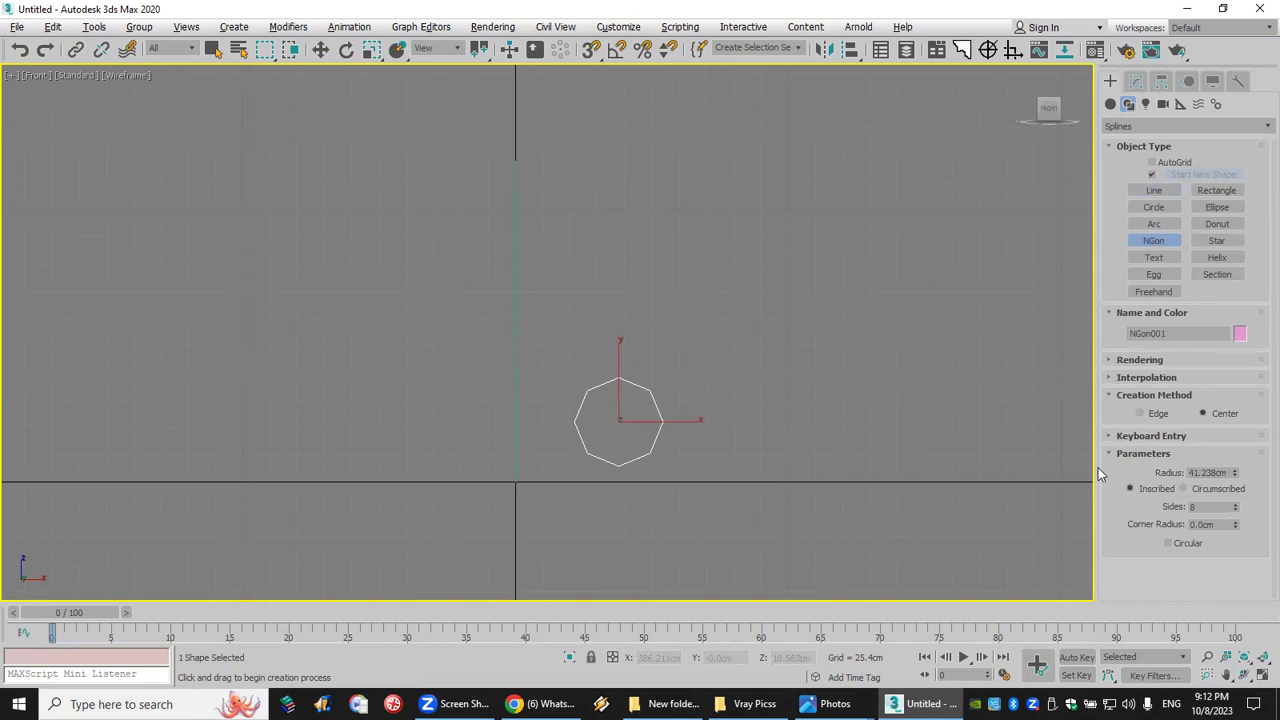
click(1213, 472)
double_click(1211, 472)
text(0)
key(BackSpace)
text(30)
key(Return)
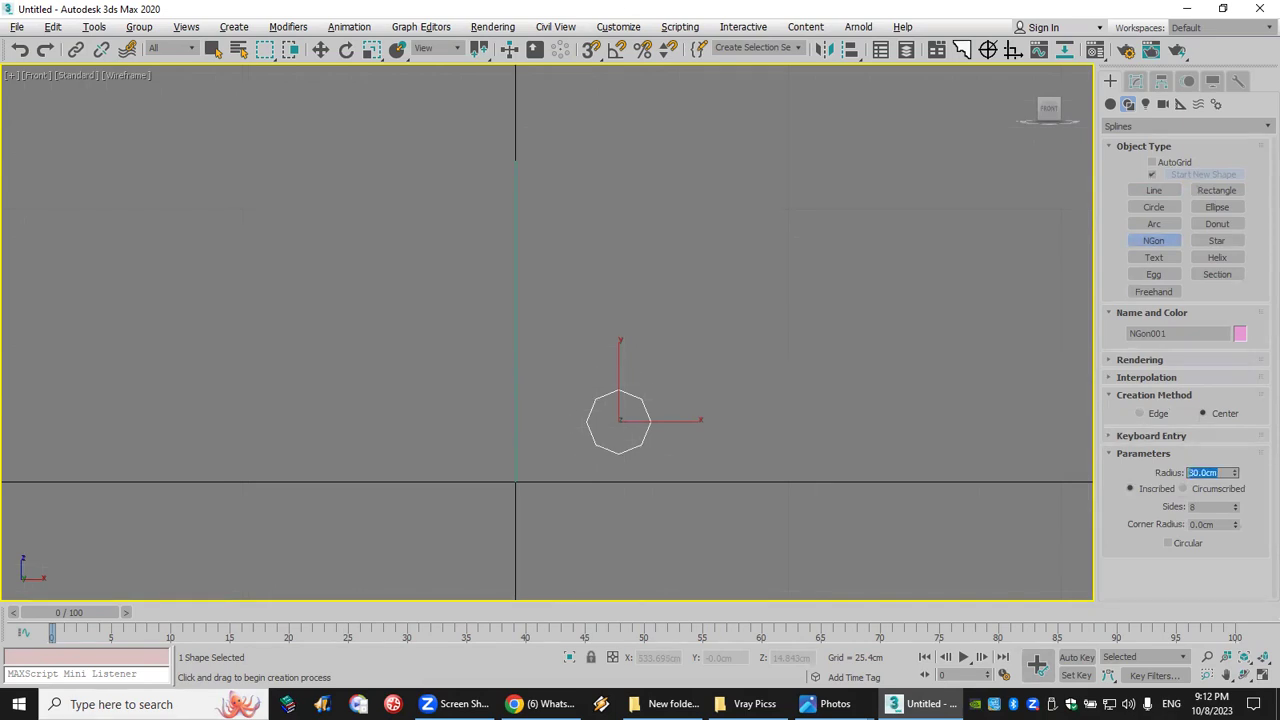
Step: Draw a circle above the new octagon and set its radius to 25 cm
click(1163, 208)
drag(613, 317, 621, 337)
click(1218, 472)
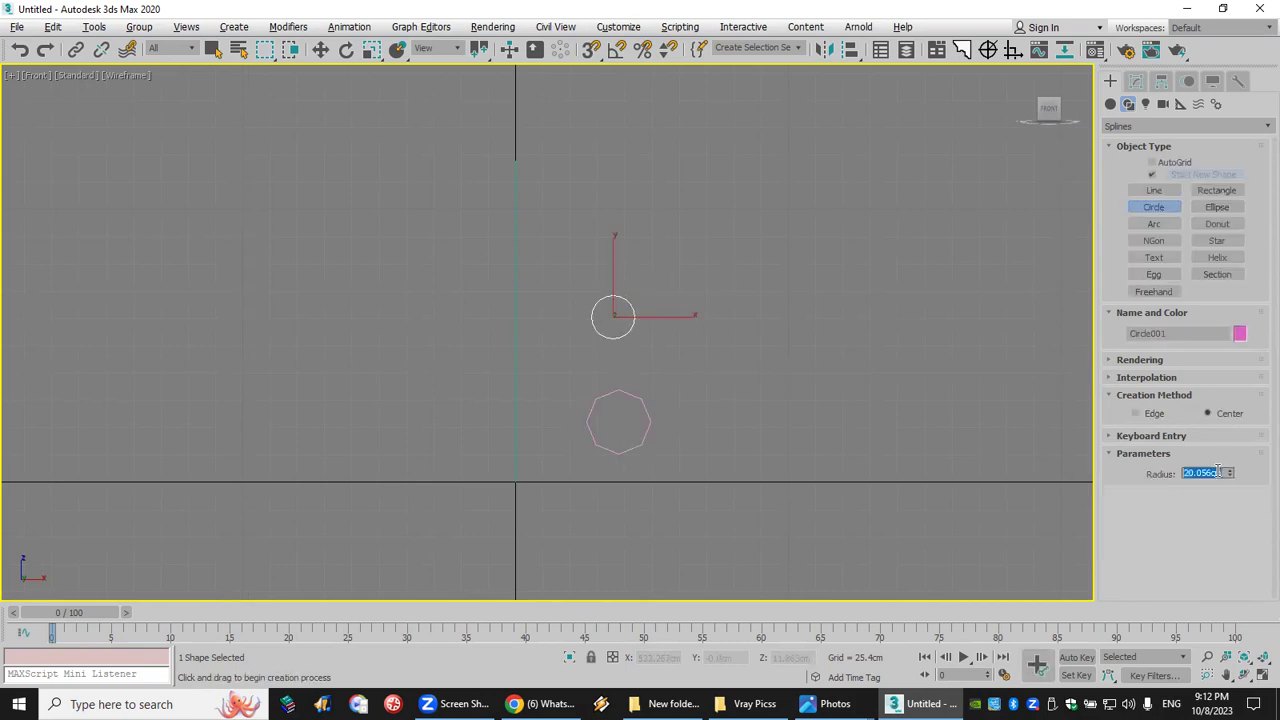
text(25)
key(Return)
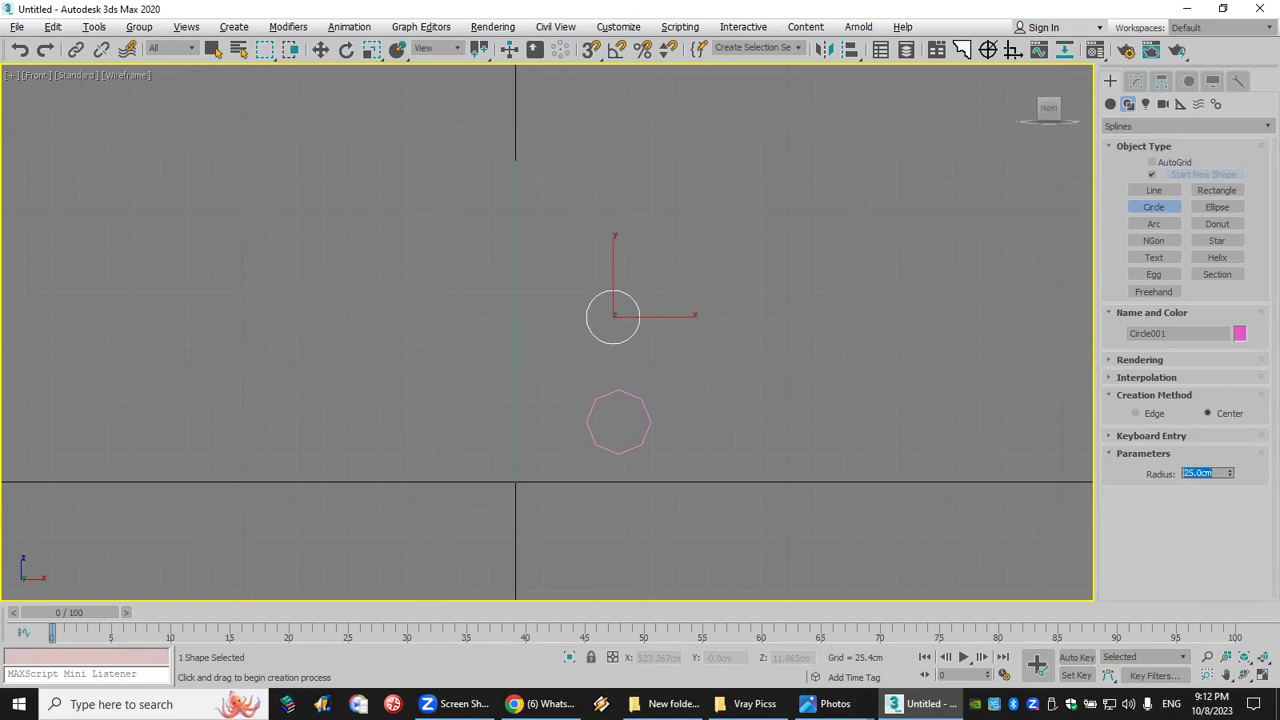
Step: Draw a rectangle above the new circle, set its length and width to 60 cm, and end rectangle creation
click(1217, 191)
drag(602, 167, 656, 227)
double_click(1207, 474)
text(60)
key(Return)
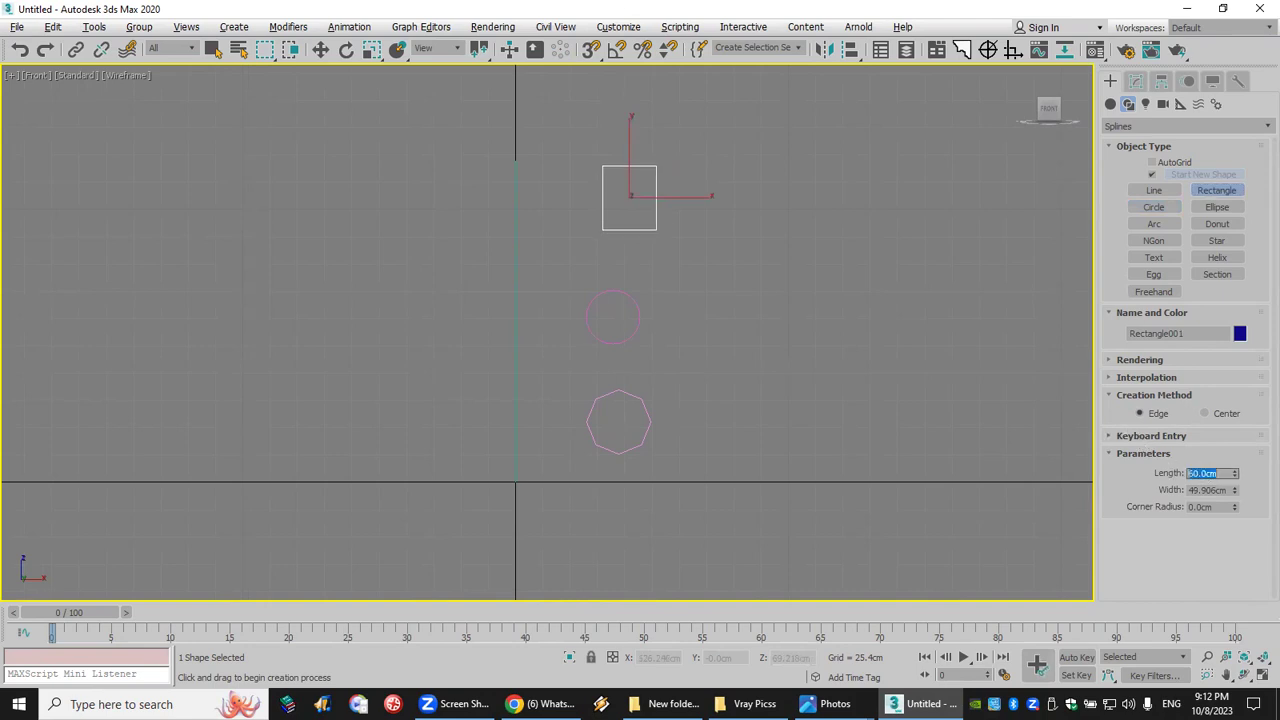
double_click(1209, 490)
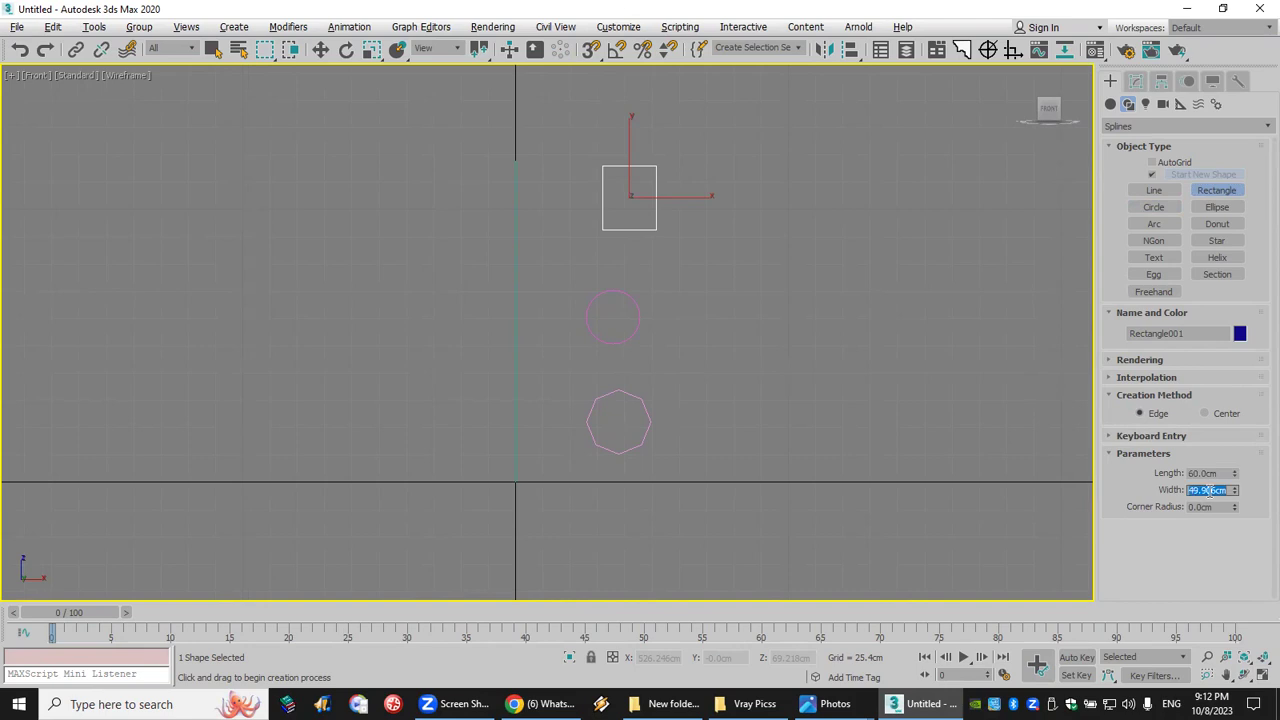
text(60)
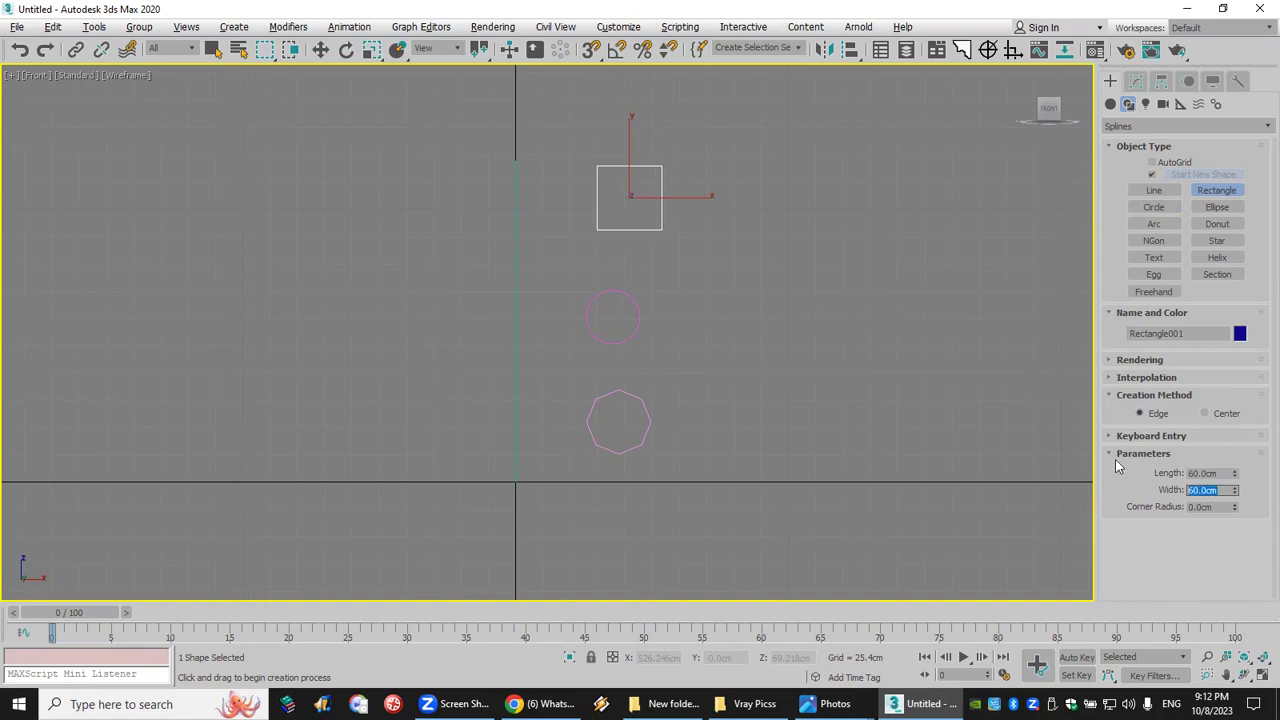
right_click(784, 205)
Step: Select the square, circle and octagon section shapes together, leaving out the vertical line
drag(777, 160, 333, 553)
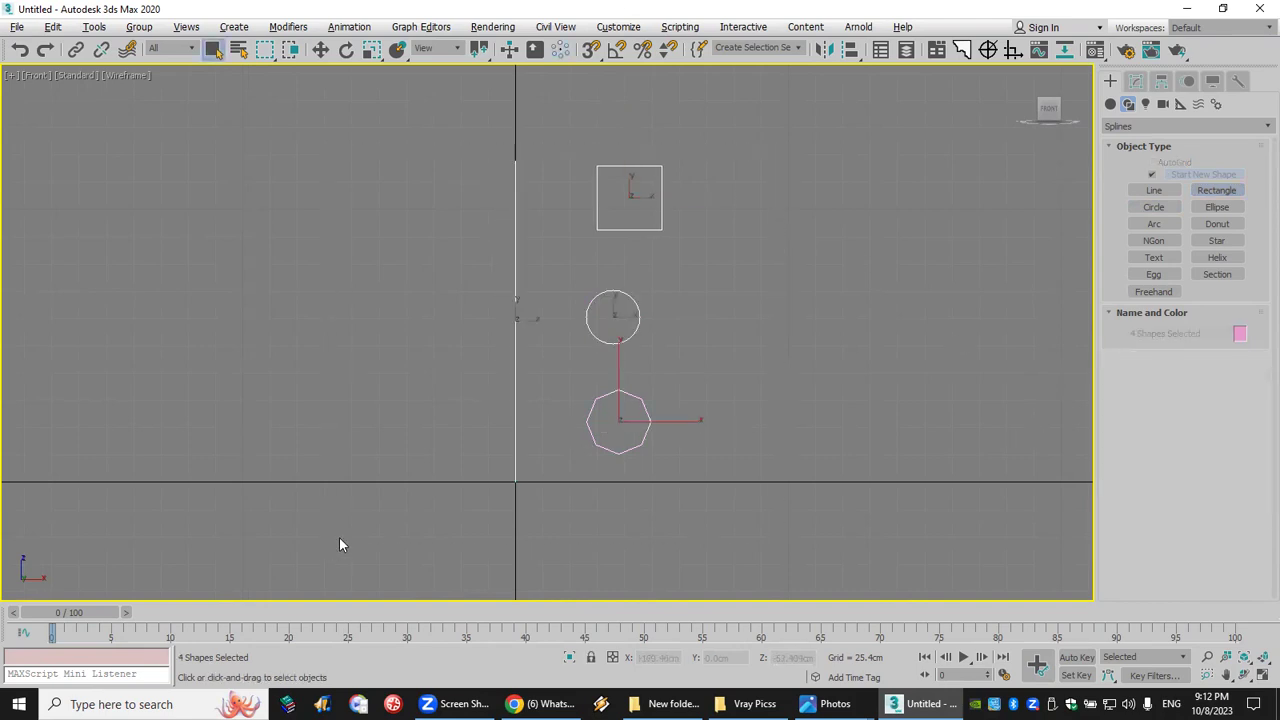
scroll(505, 340, up, 3)
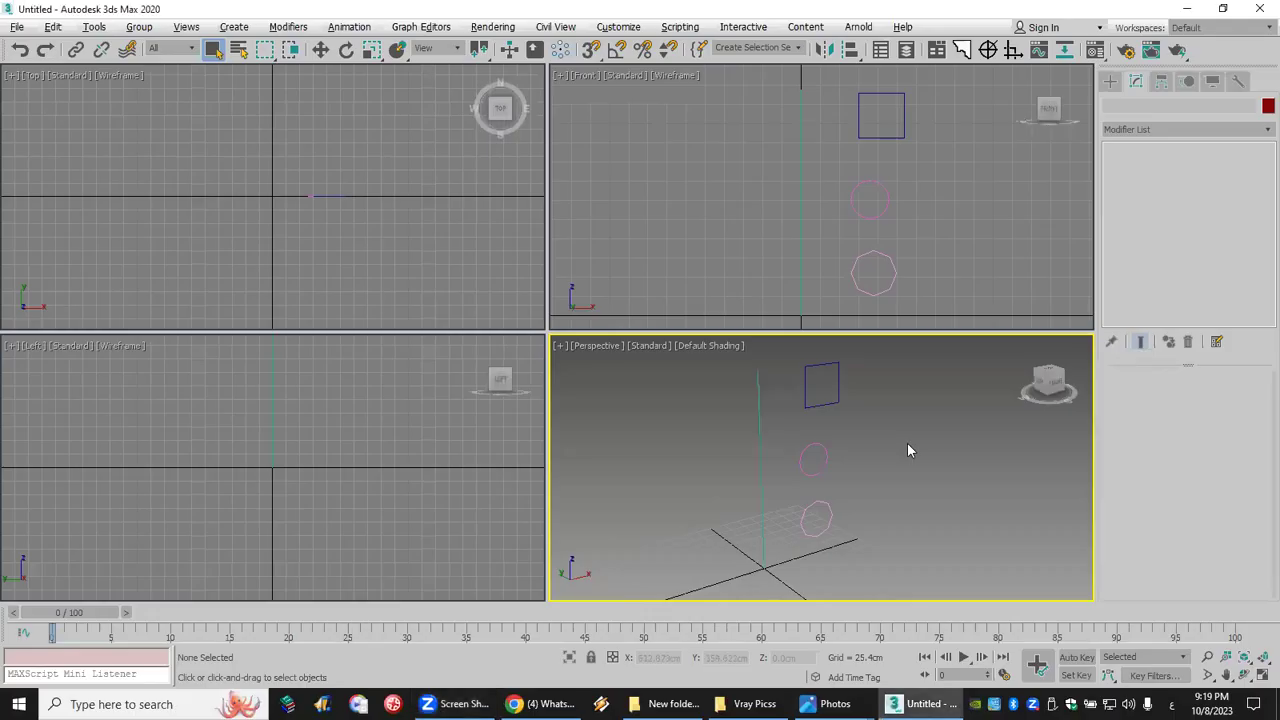
drag(886, 364, 803, 562)
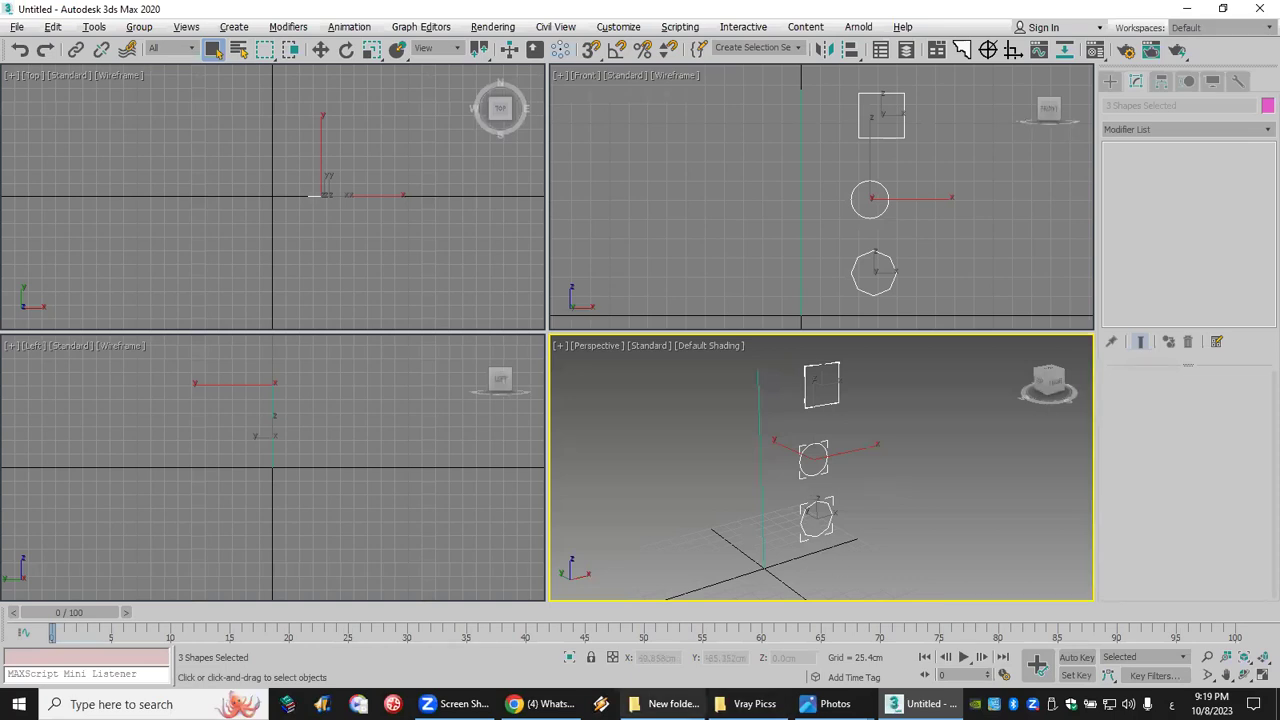
Step: Switch to WhatsApp Web and check the meeting-join screenshot and the meeting invitation shared in the class group chat
click(455, 704)
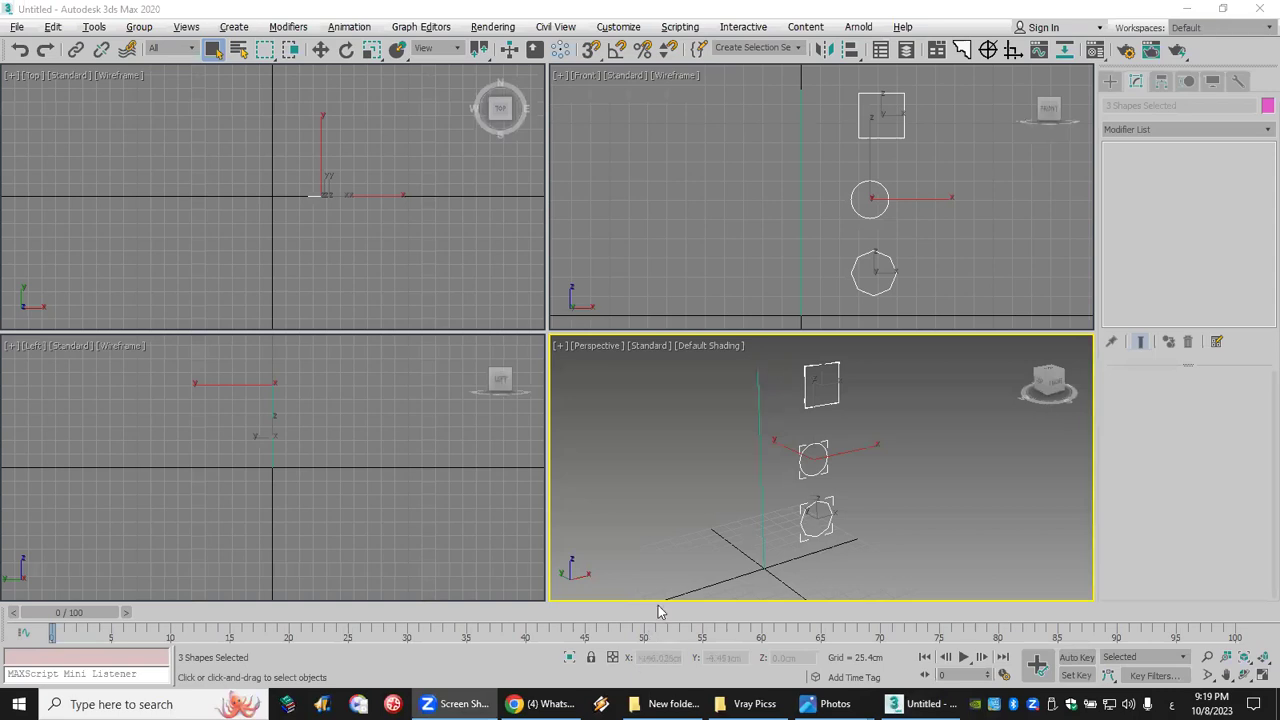
key(alt+Tab)
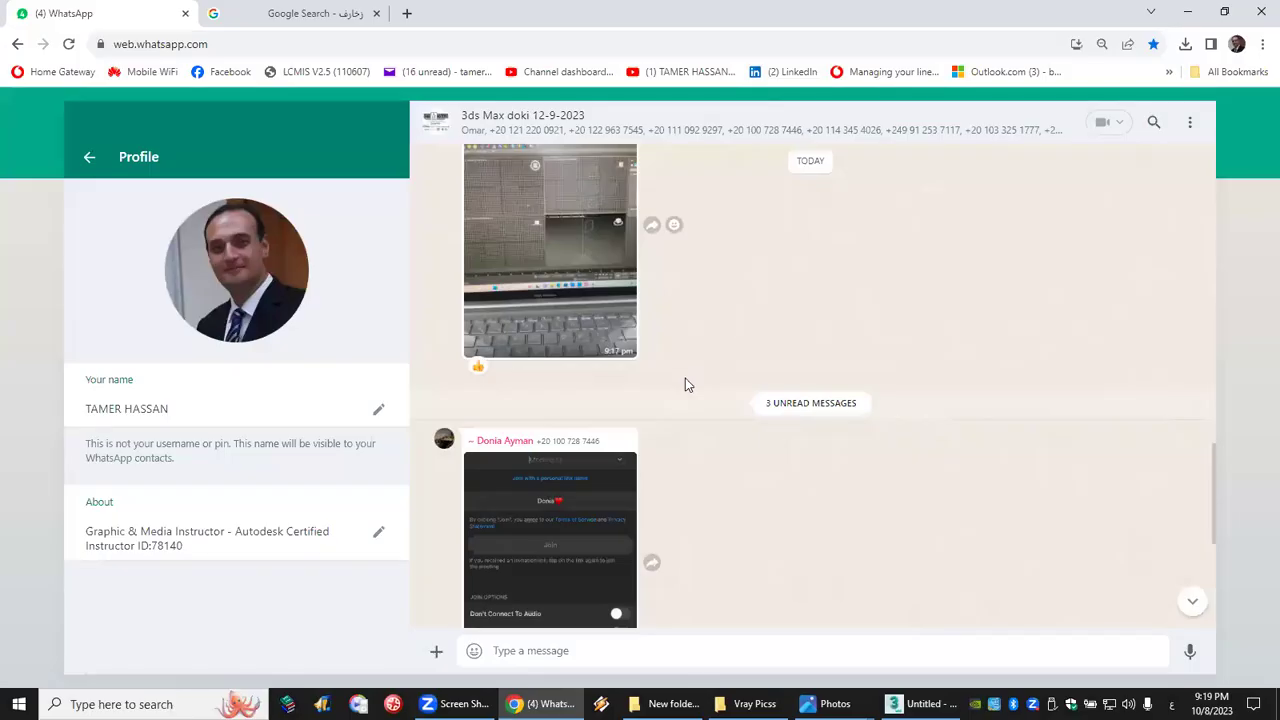
click(586, 507)
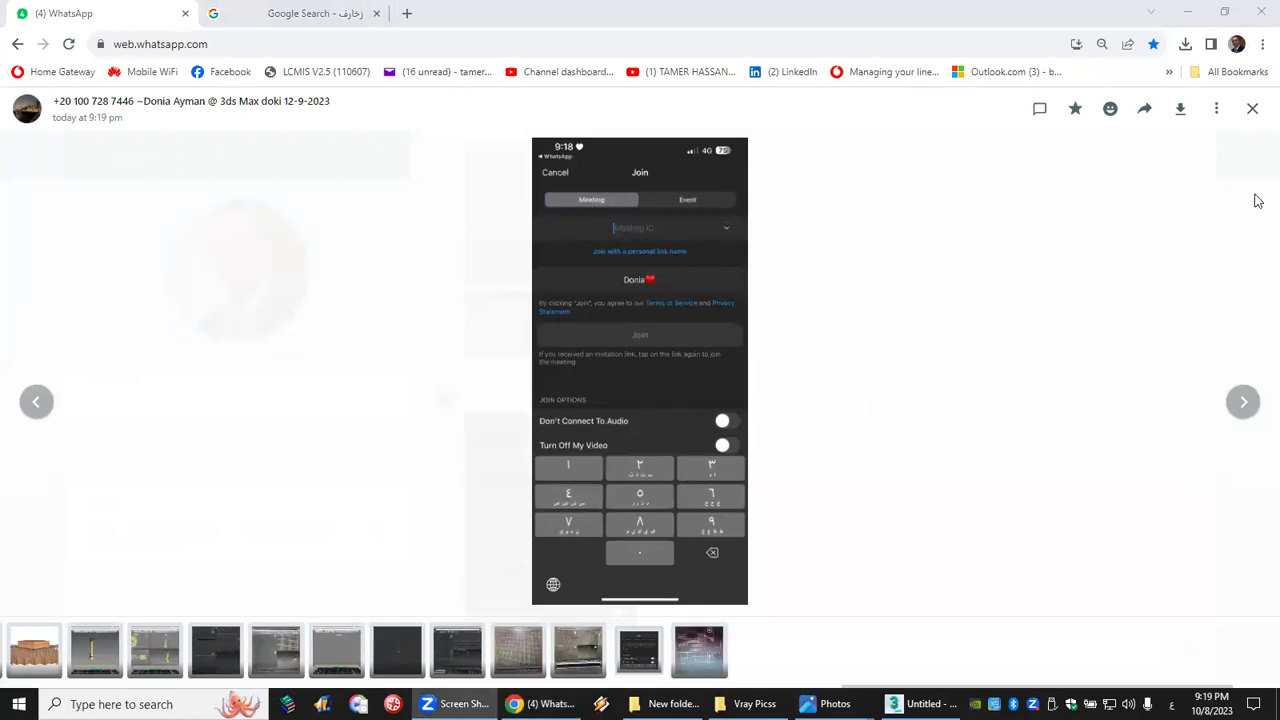
click(1253, 113)
scroll(737, 437, up, 5)
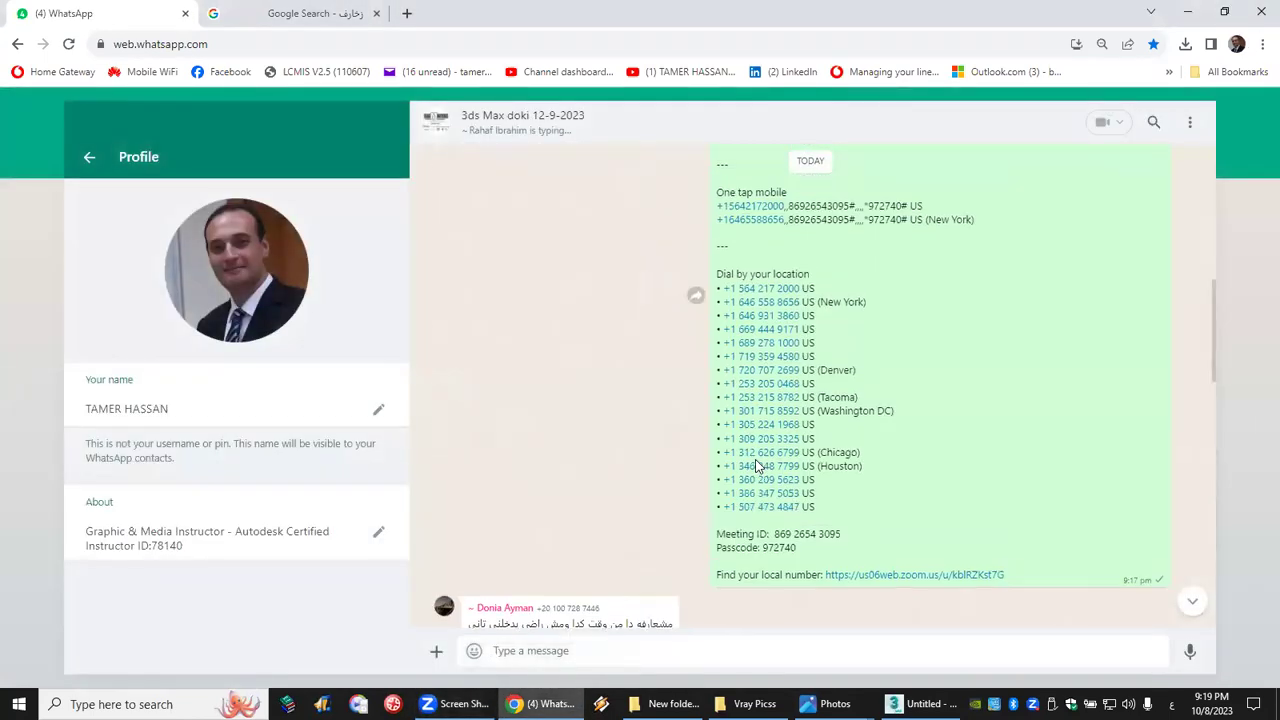
Step: Look through the group chat below the meeting invitation and view the enlarged screenshot of the meeting Join screen
scroll(757, 466, down, 1)
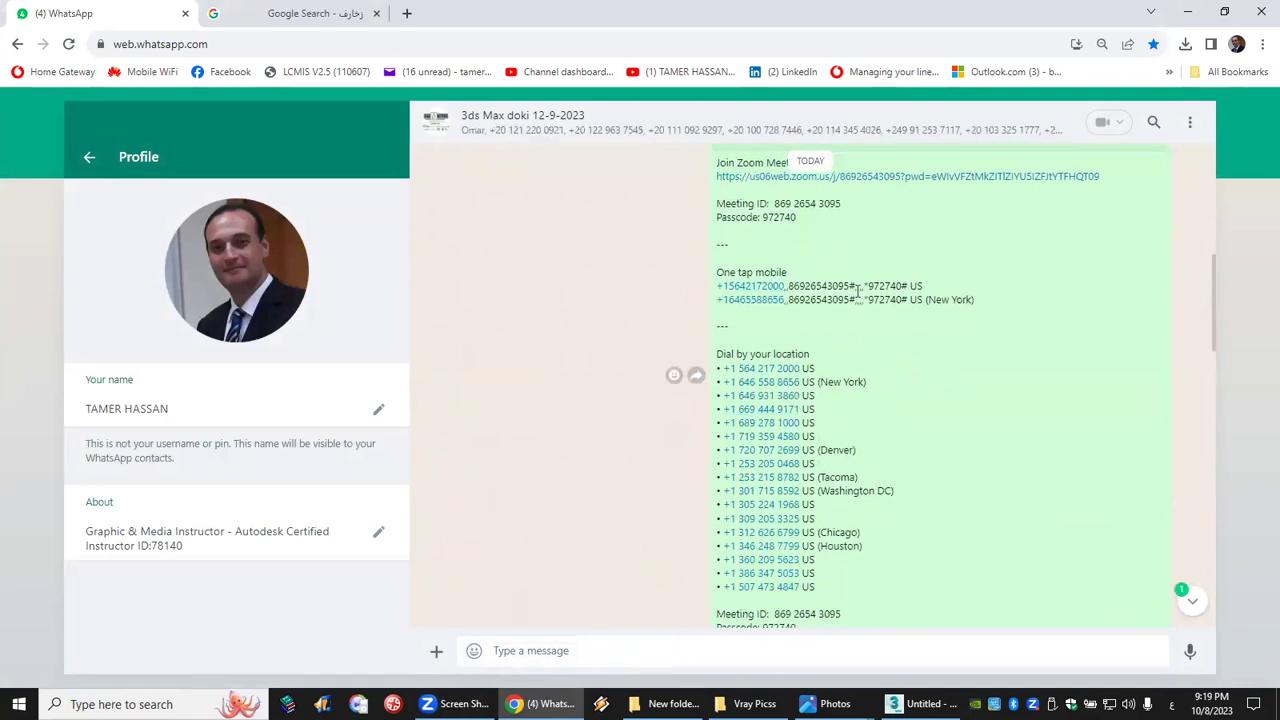
scroll(870, 376, down, 4)
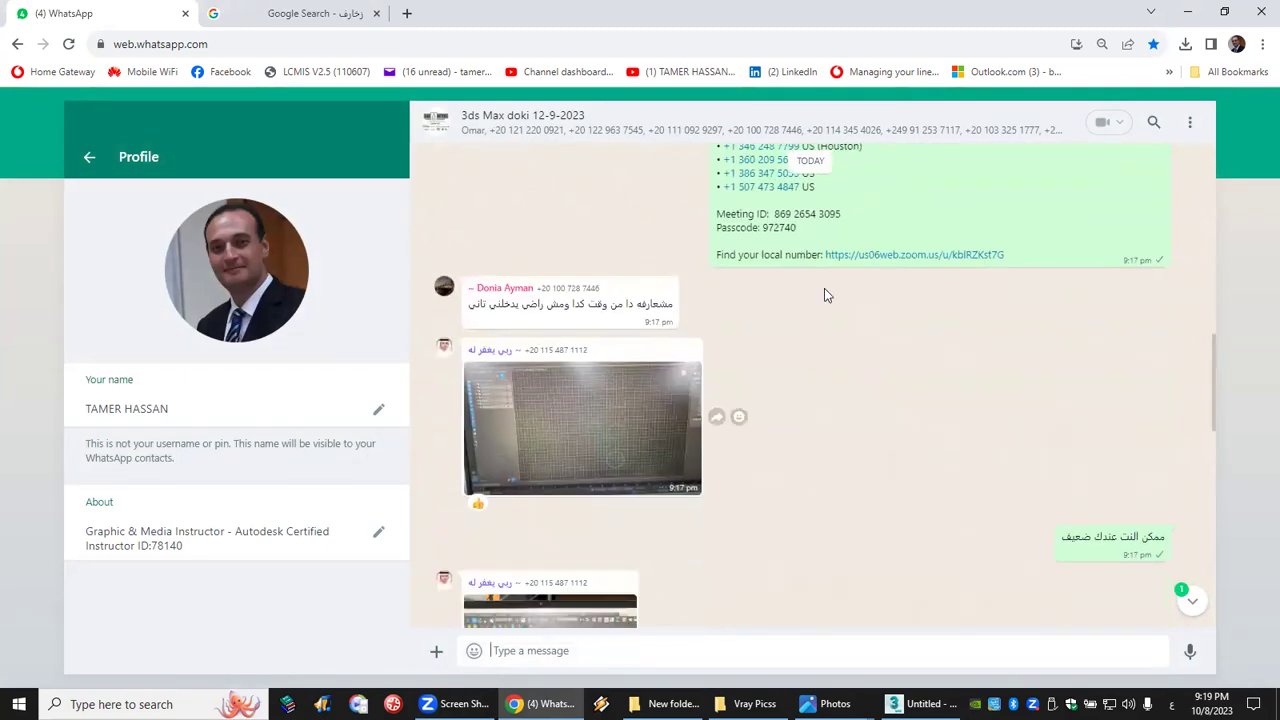
drag(784, 214, 848, 225)
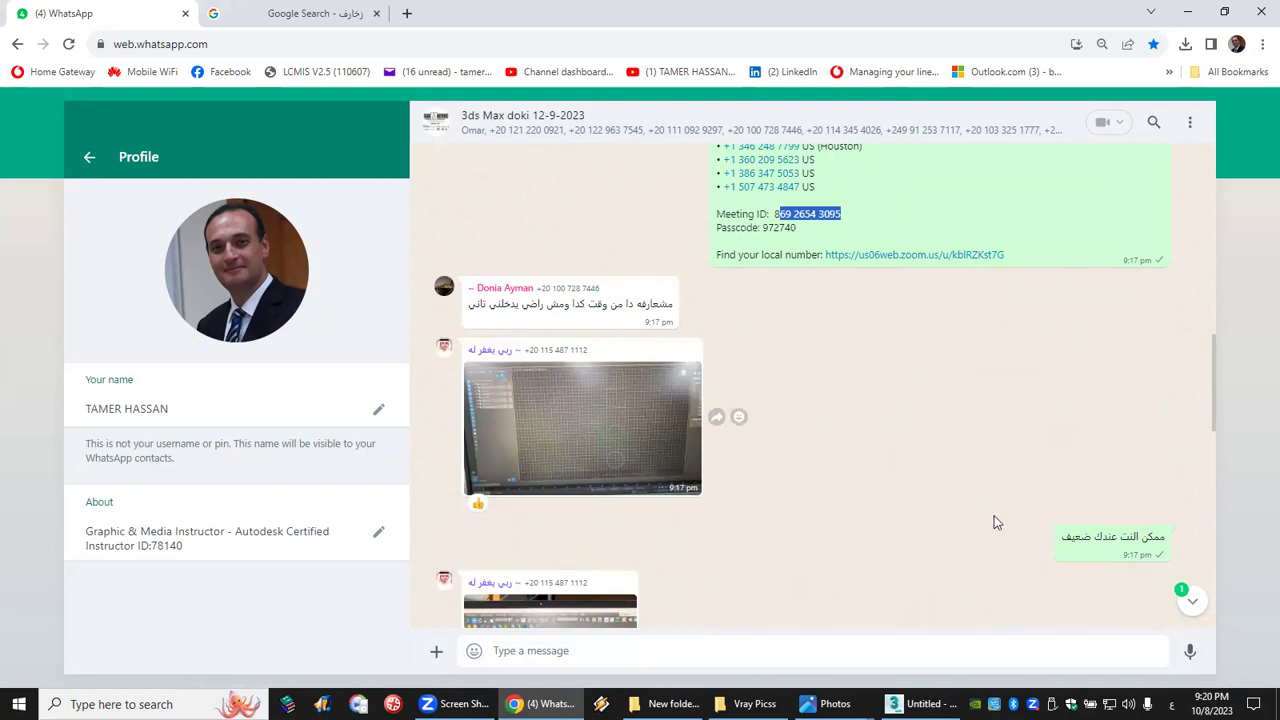
scroll(890, 576, down, 10)
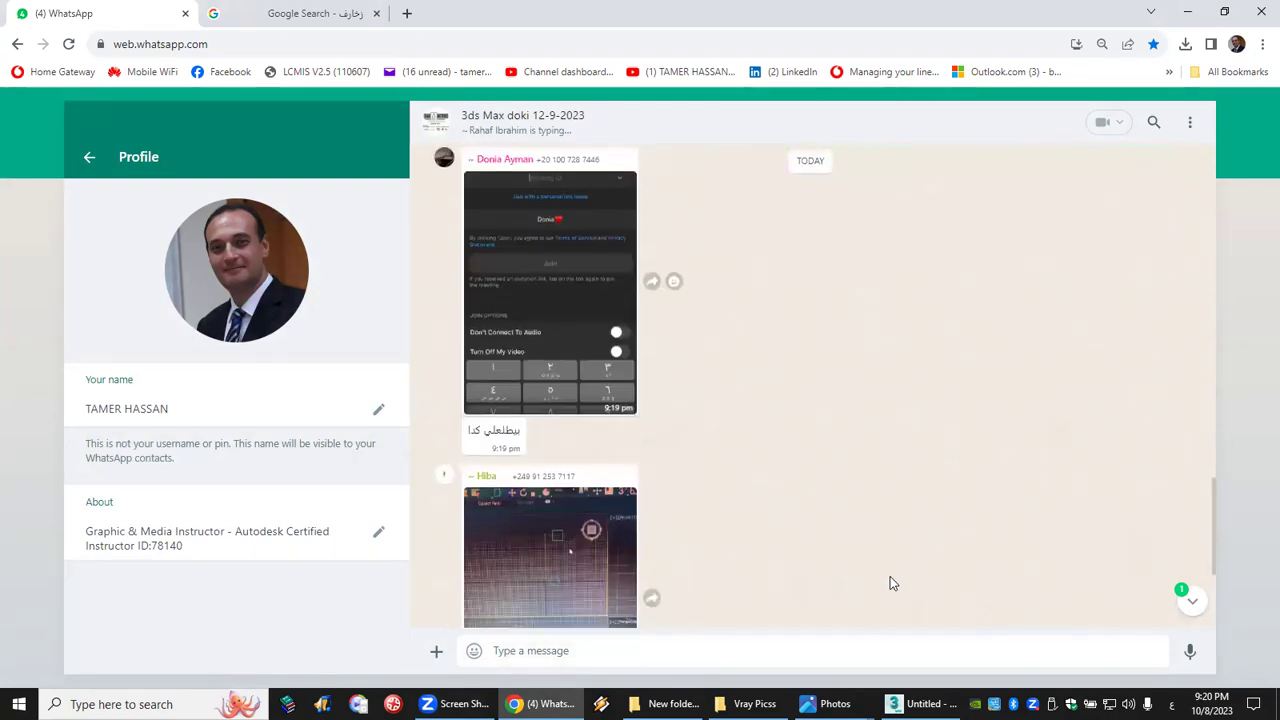
scroll(893, 583, down, 1)
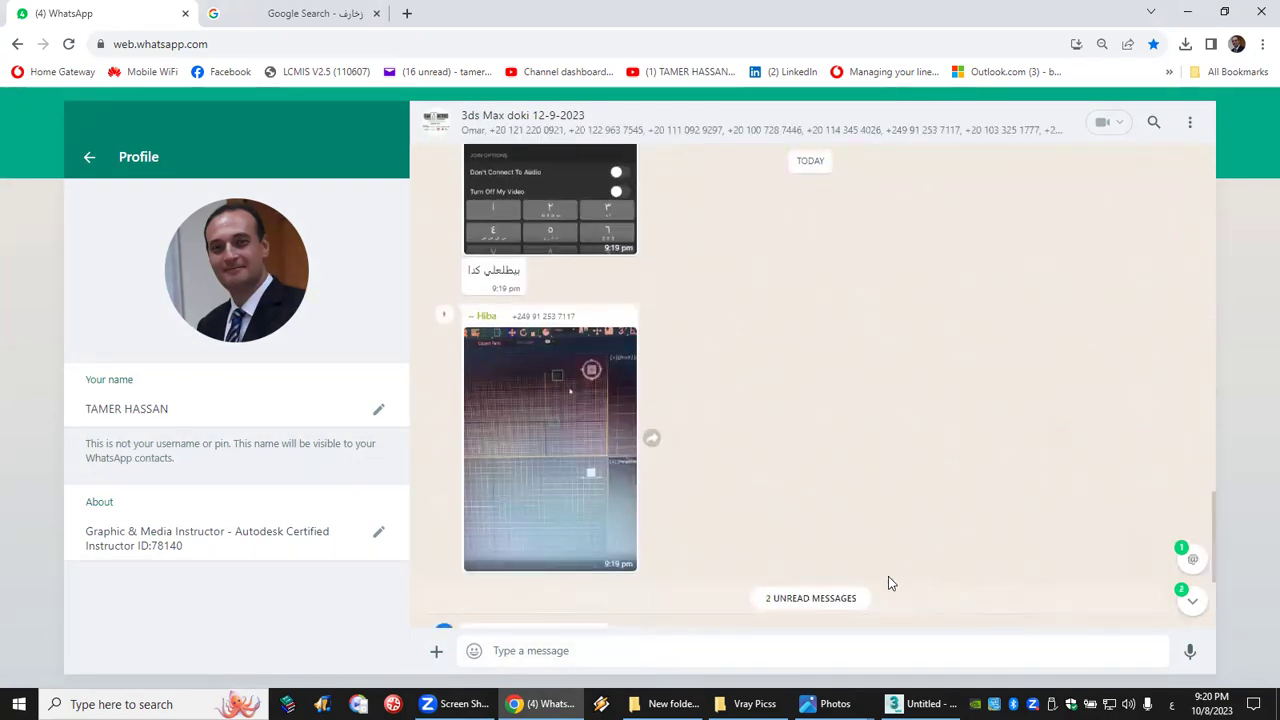
scroll(605, 390, up, 3)
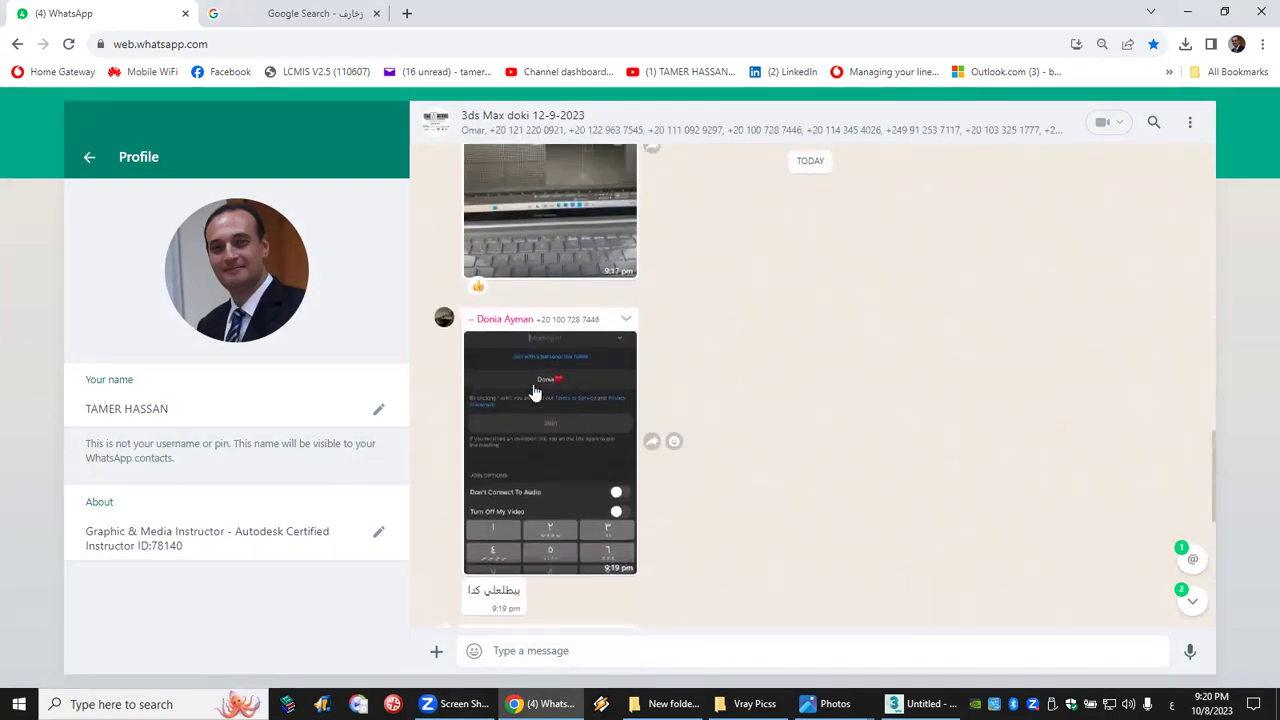
click(535, 393)
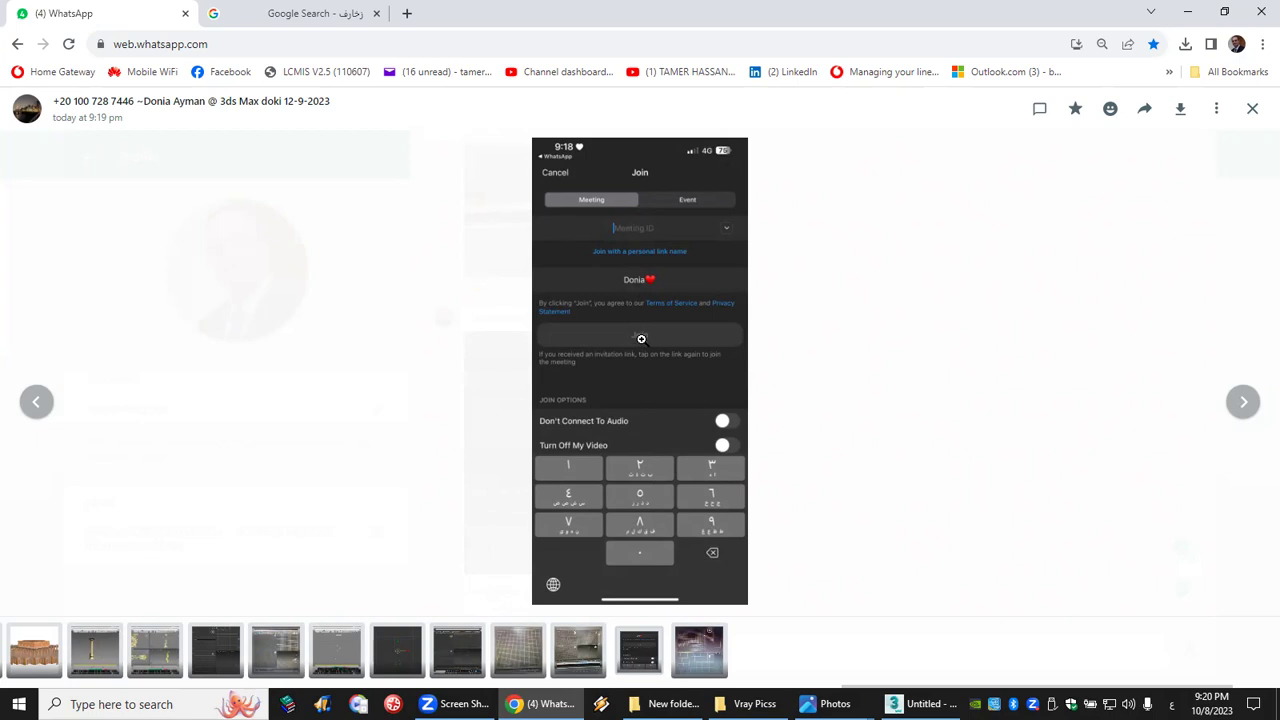
click(1253, 110)
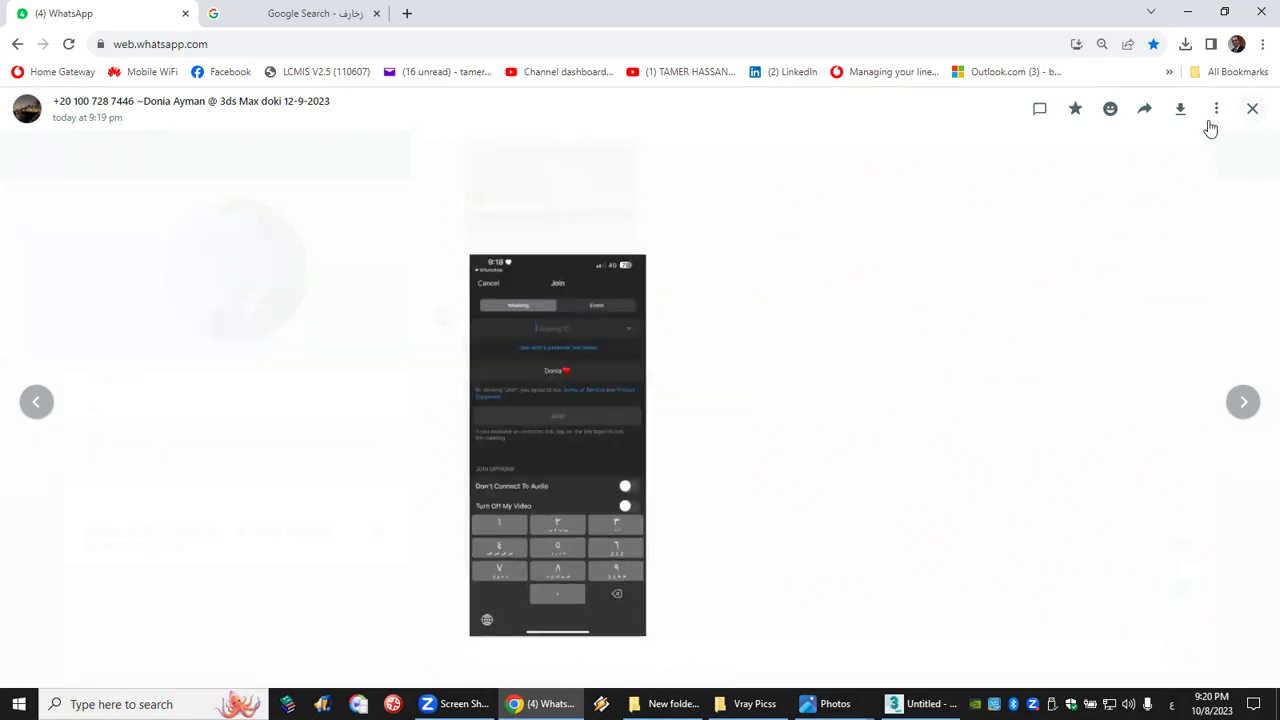
Step: React with a thumbs-up to the photo of the four viewports and read the newest replies below it
scroll(986, 484, down, 3)
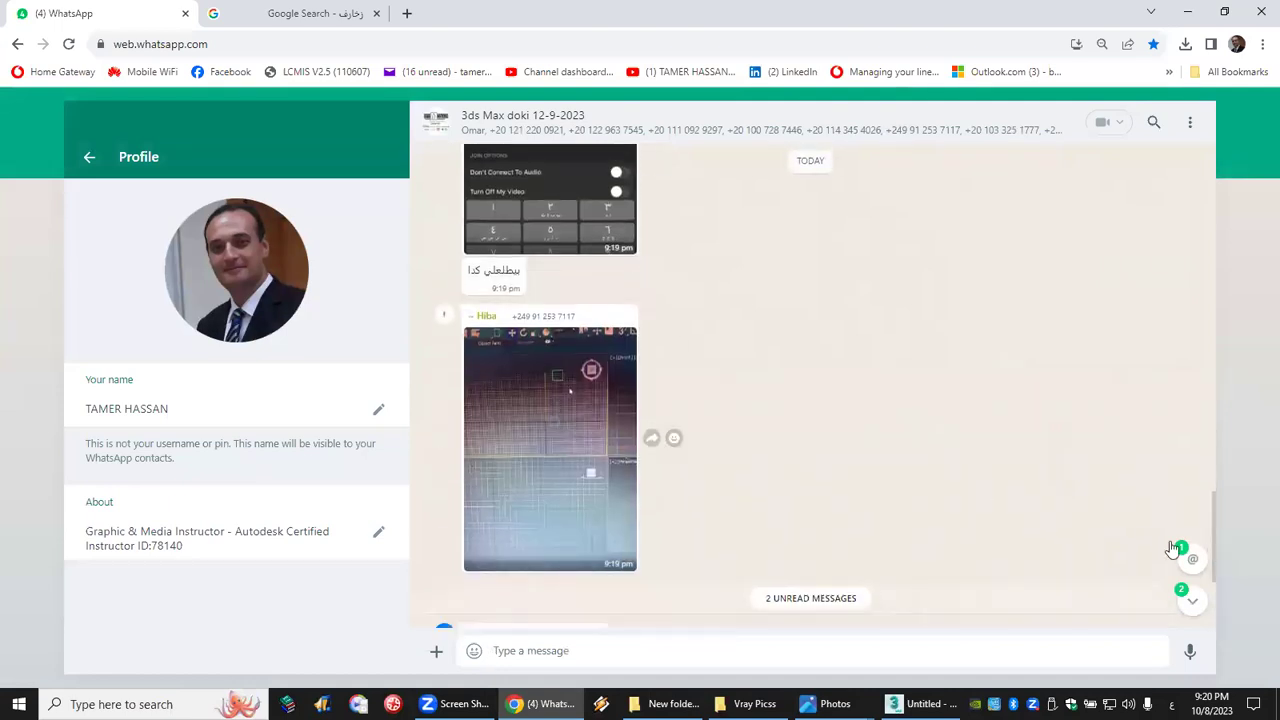
click(674, 437)
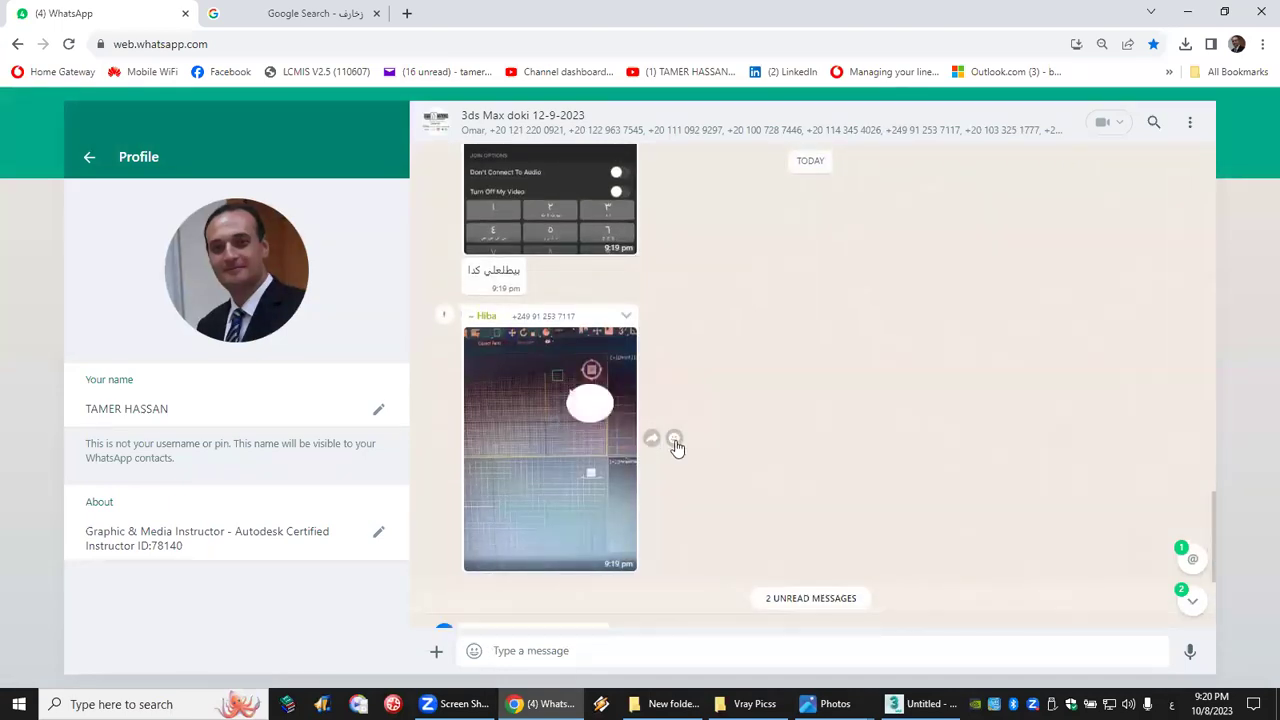
click(585, 408)
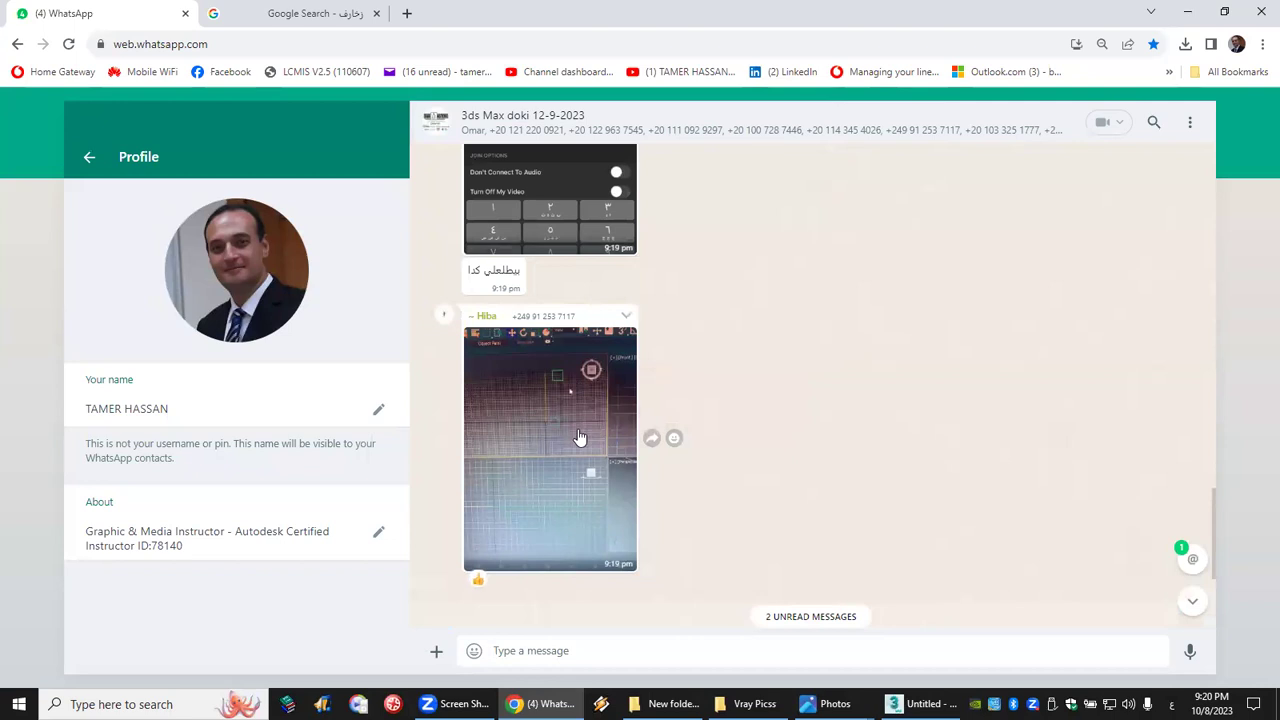
scroll(670, 503, down, 3)
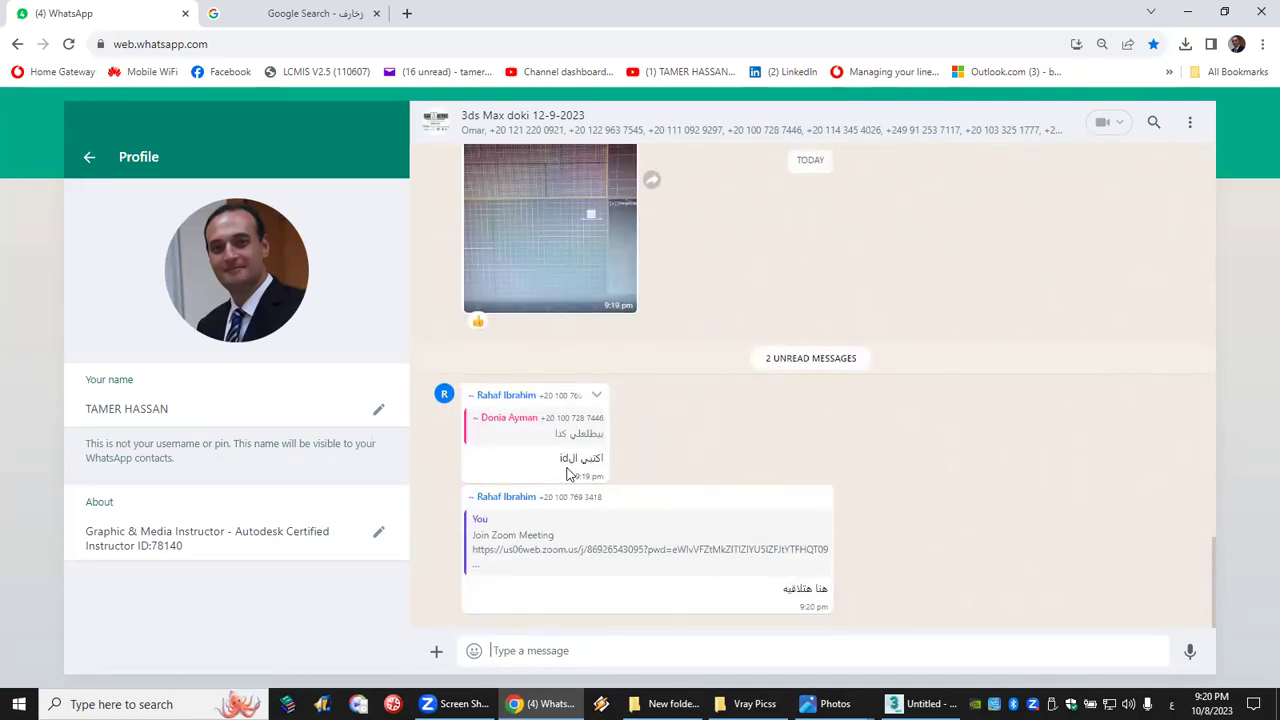
drag(781, 589, 835, 595)
click(932, 561)
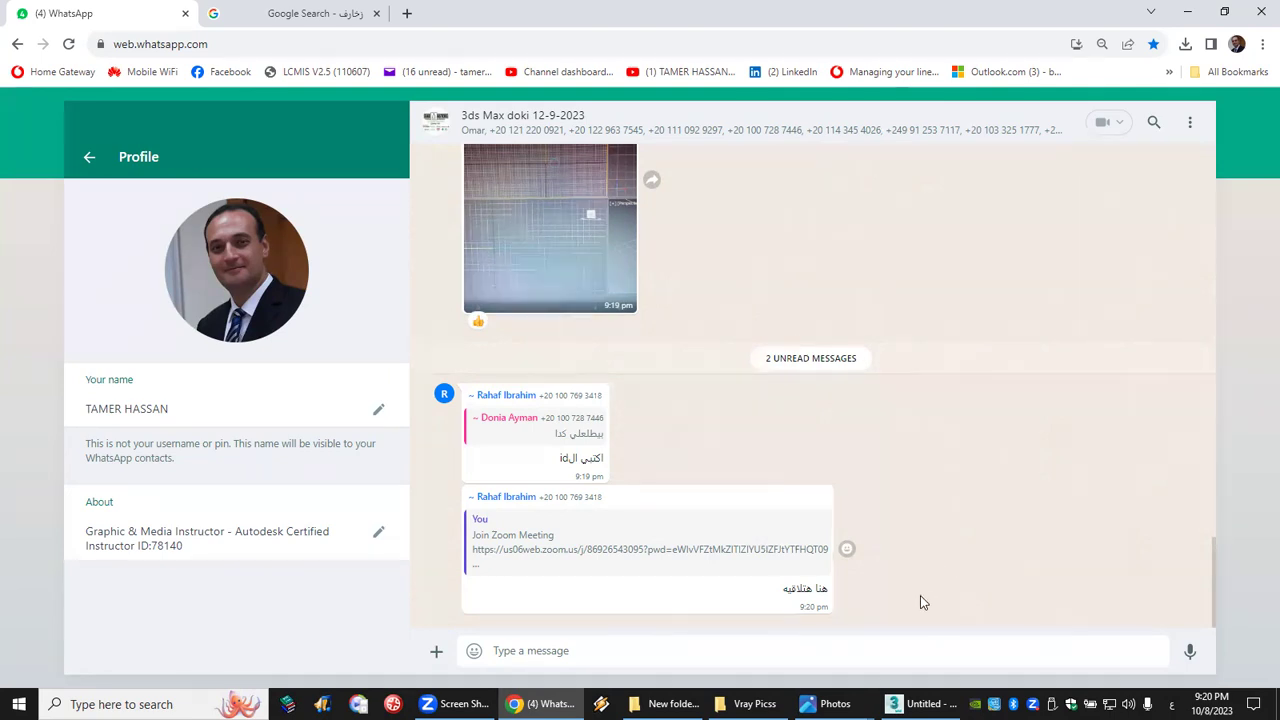
Step: Switch to the 3ds Max scene and bring up the spline creation tools
click(922, 704)
middle_drag(921, 436, 928, 433)
click(772, 485)
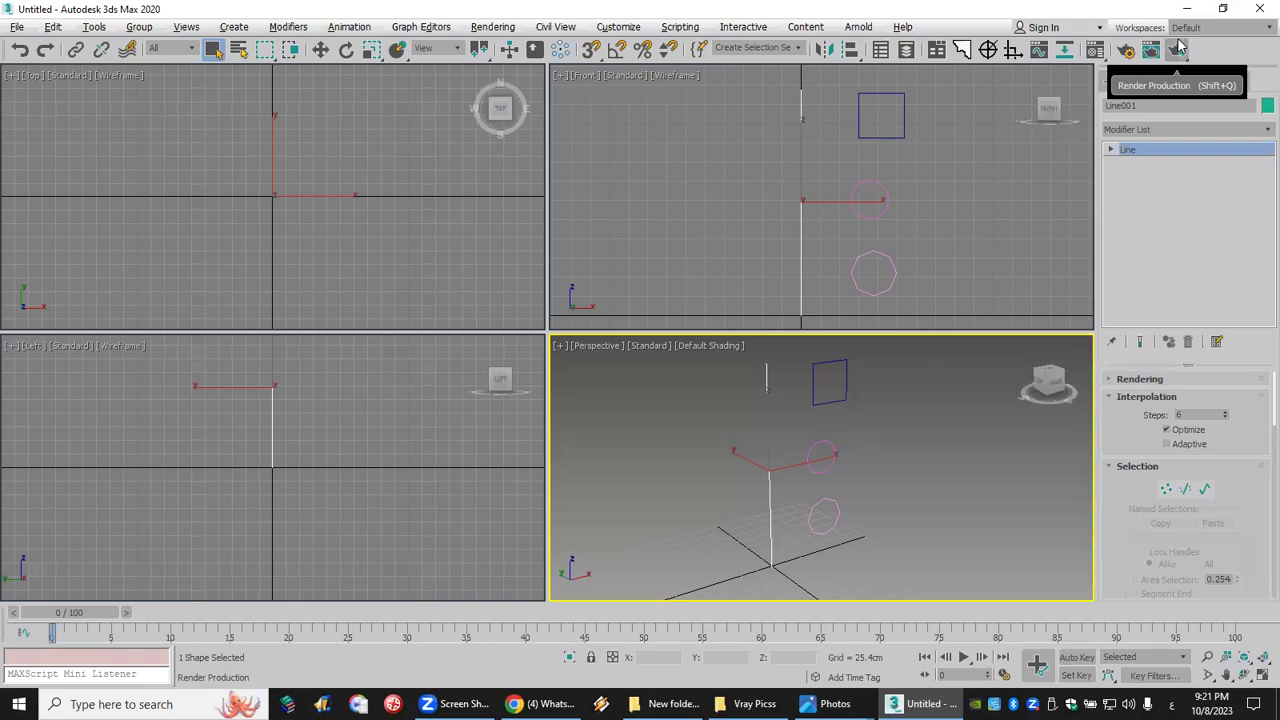
click(1111, 82)
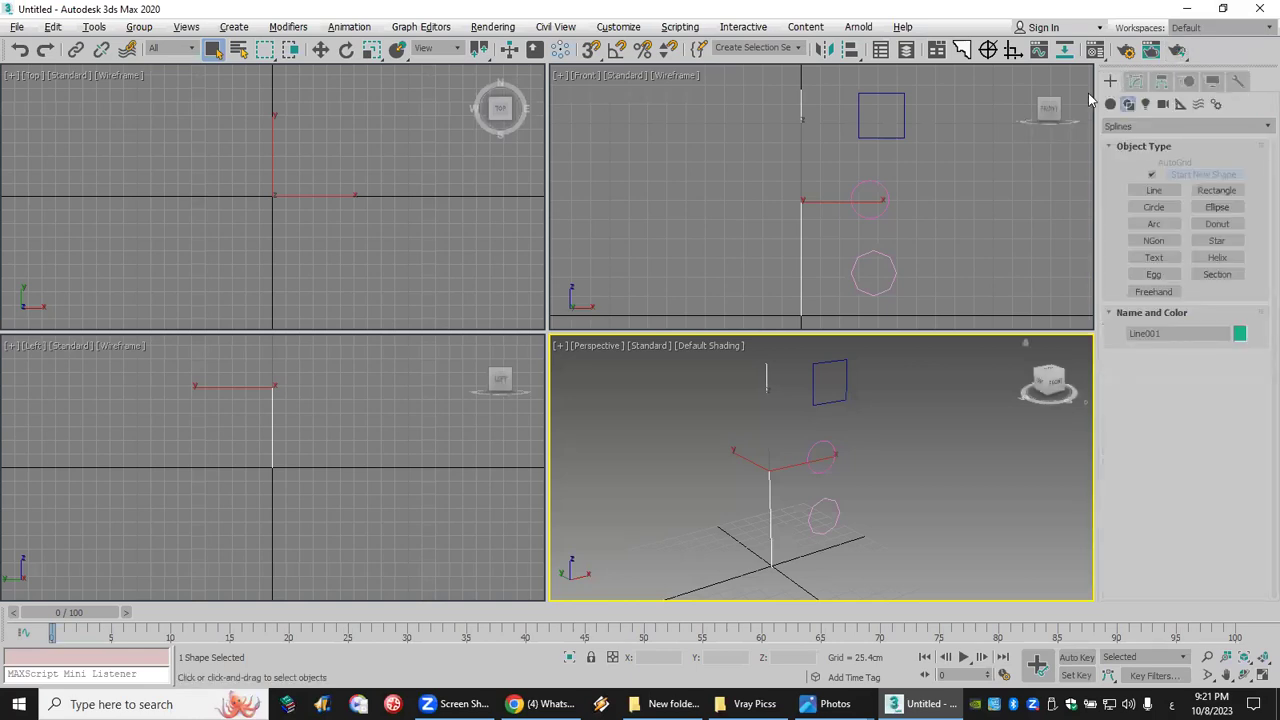
click(865, 418)
click(766, 457)
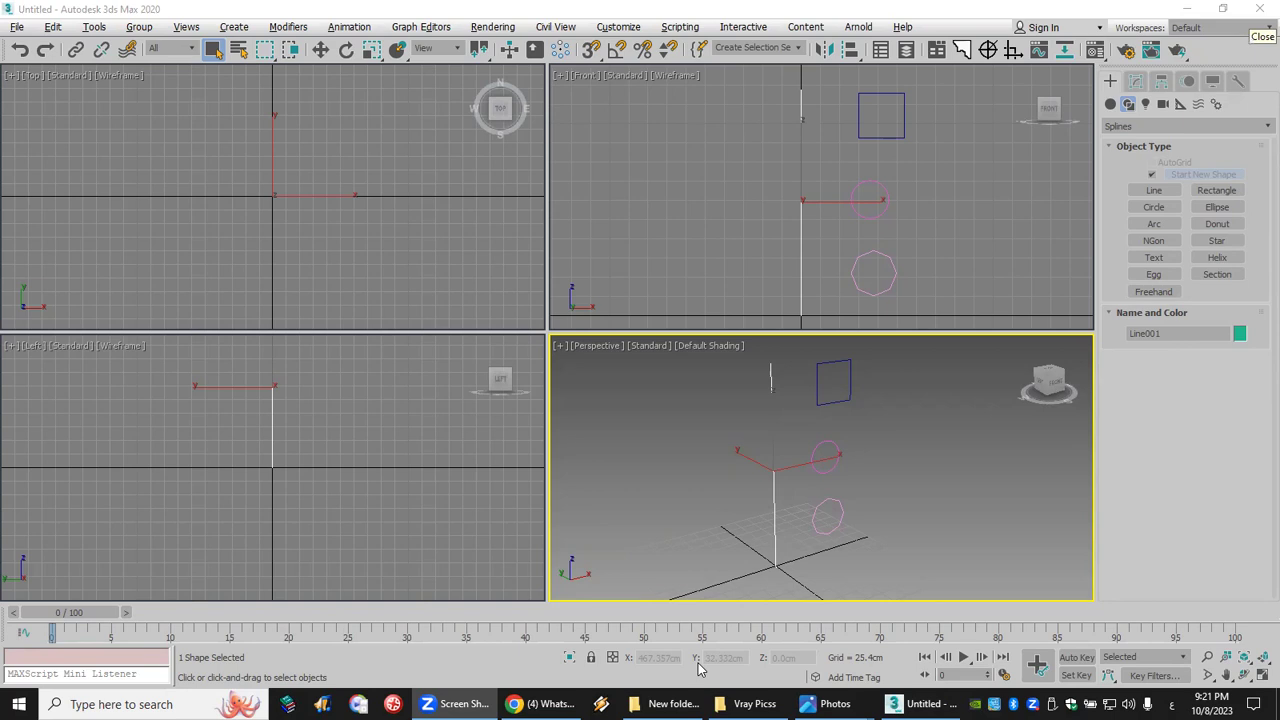
Step: Reset the scene without saving its changes, checking the group chat before discarding them
click(17, 26)
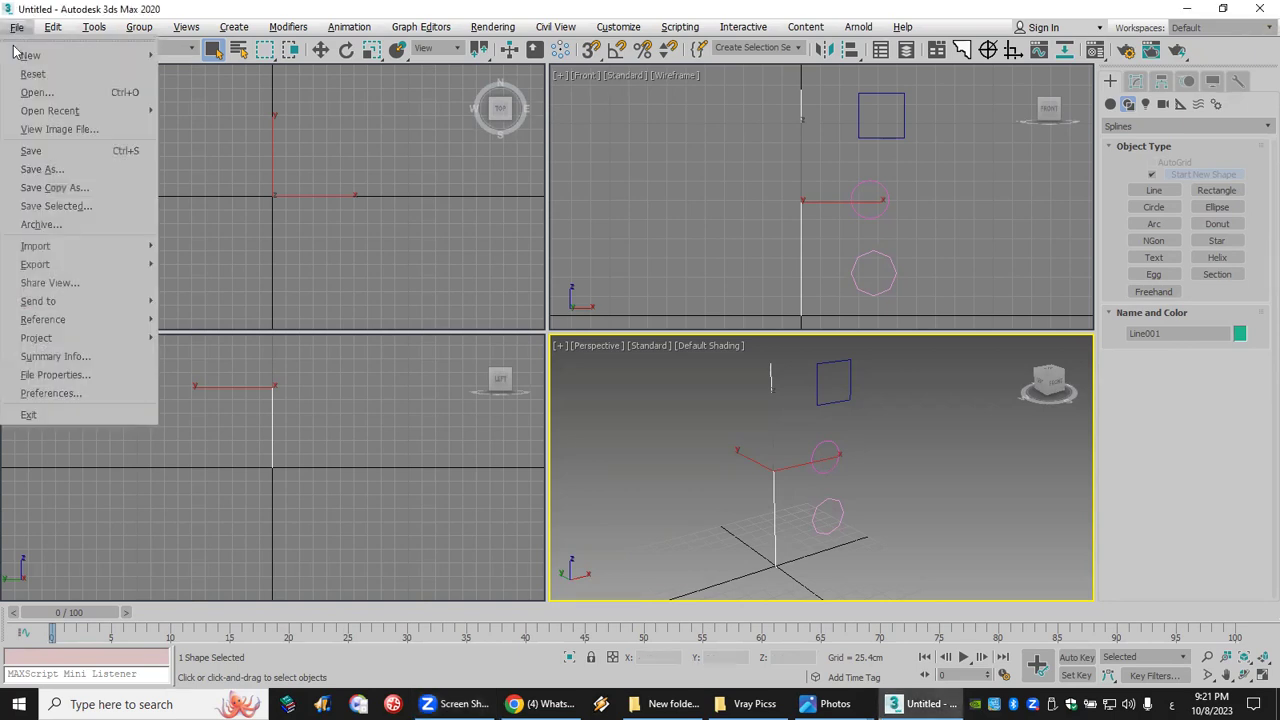
click(40, 75)
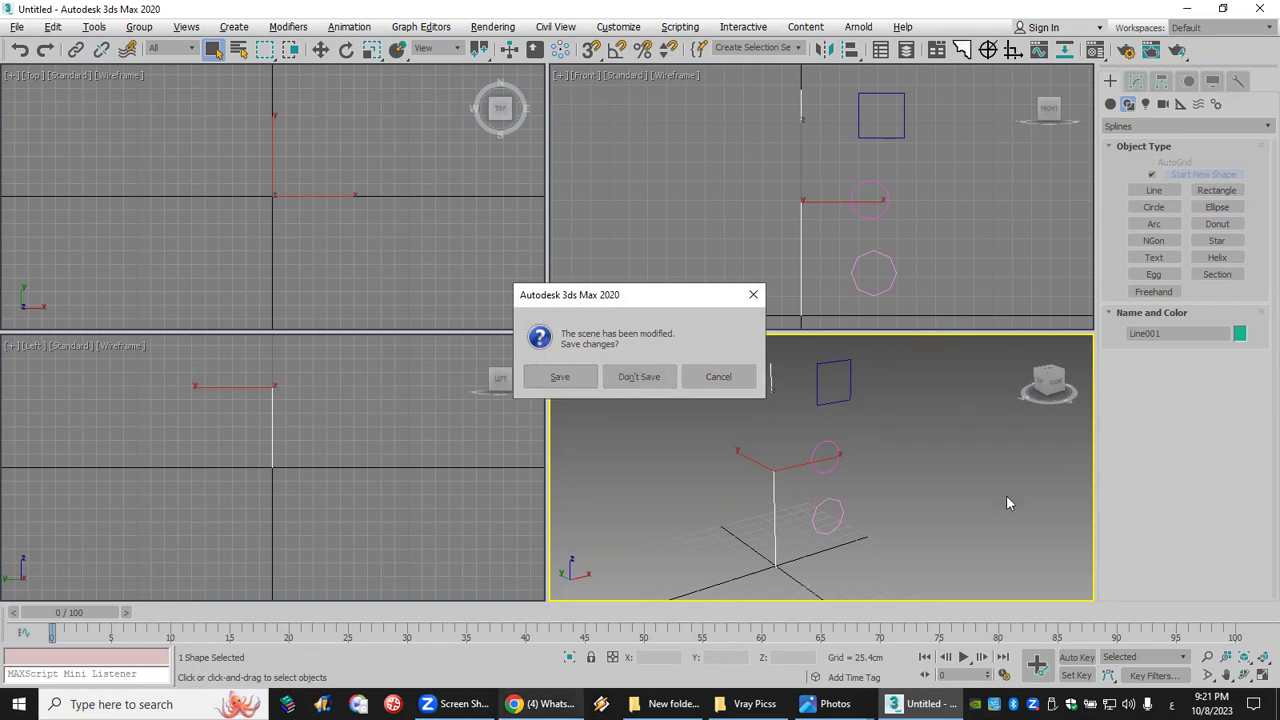
key(alt+Tab)
scroll(1010, 503, down, 3)
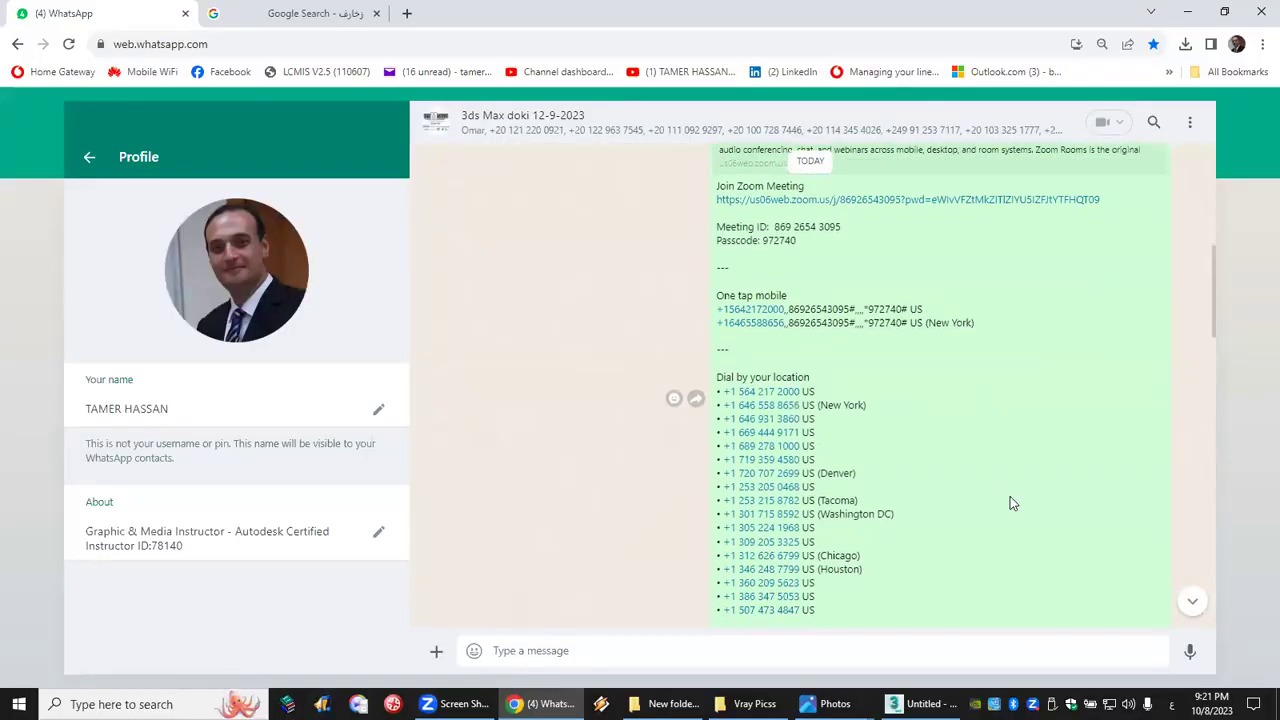
scroll(783, 620, down, 5)
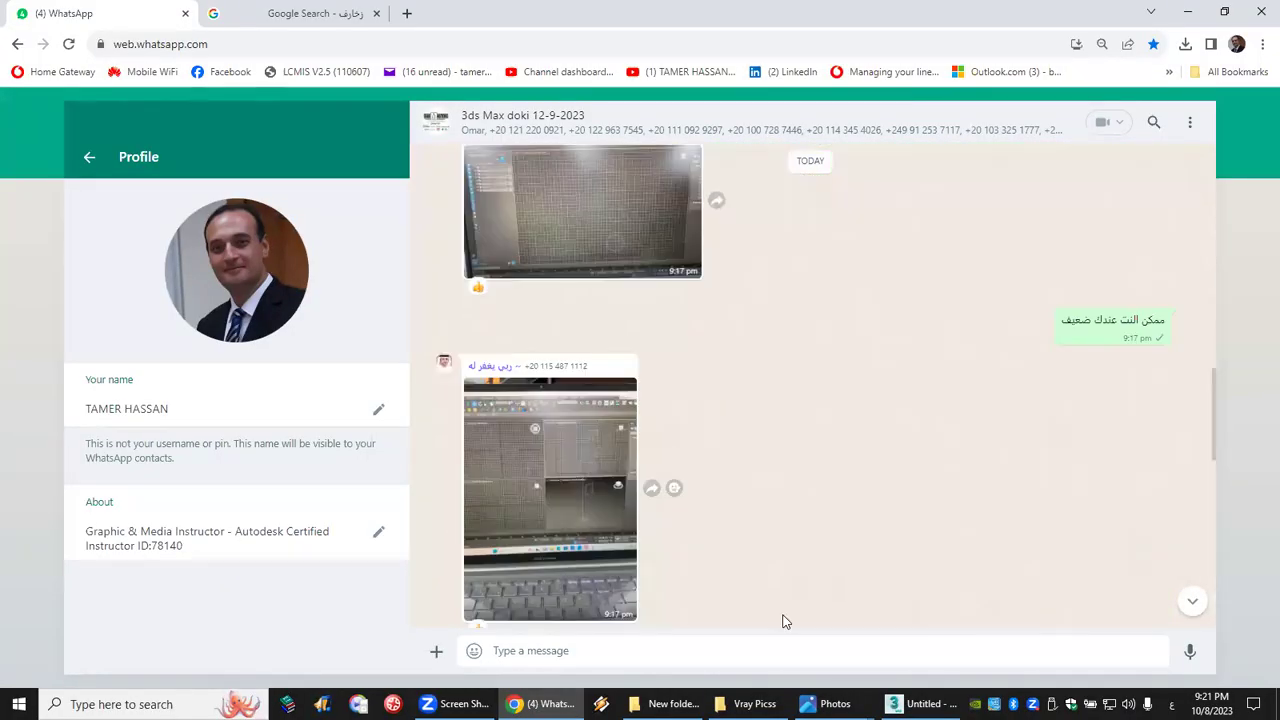
key(alt+Tab)
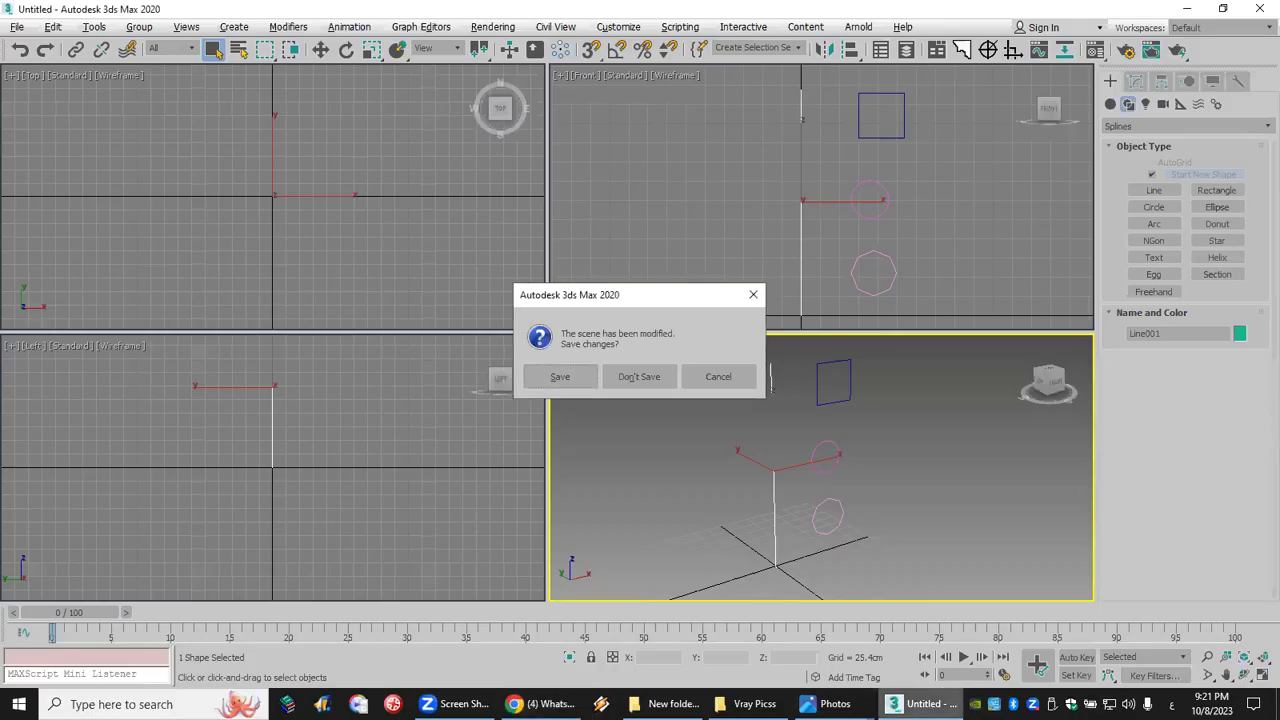
click(651, 380)
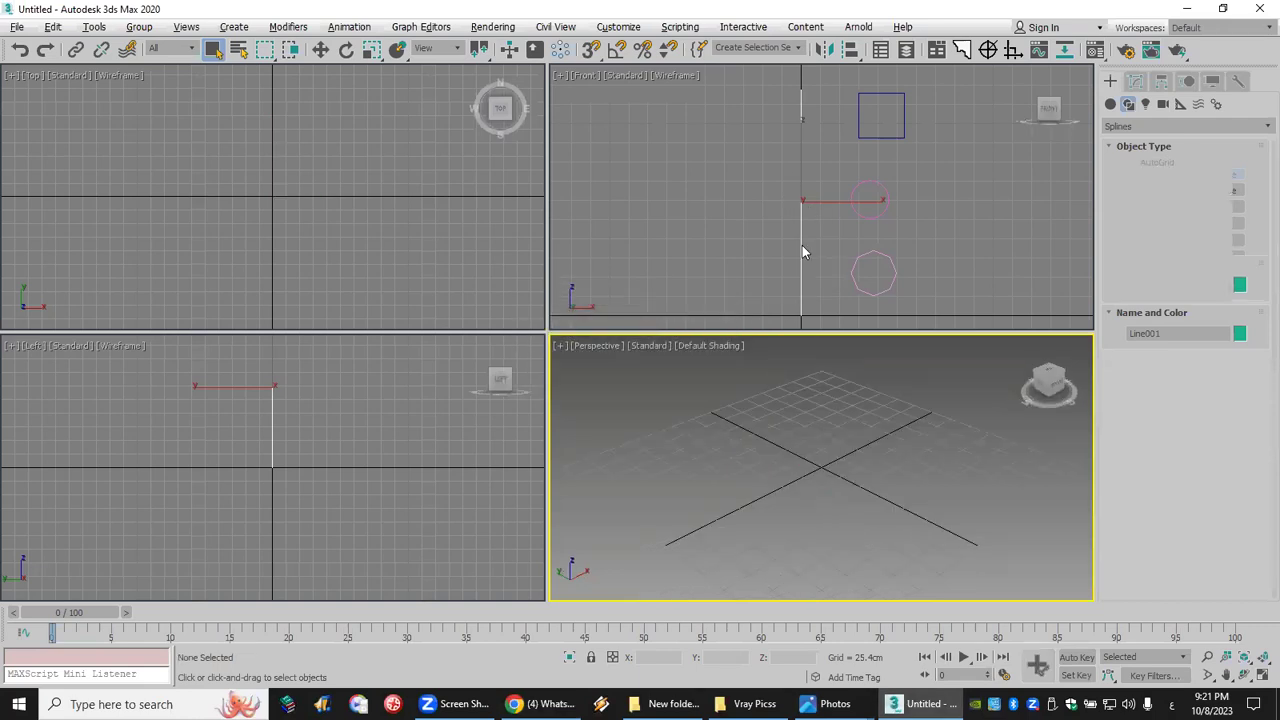
Step: Create a vertical line spline in the Front view from the origin to X 0, Y 300, Z 0 cm
click(760, 150)
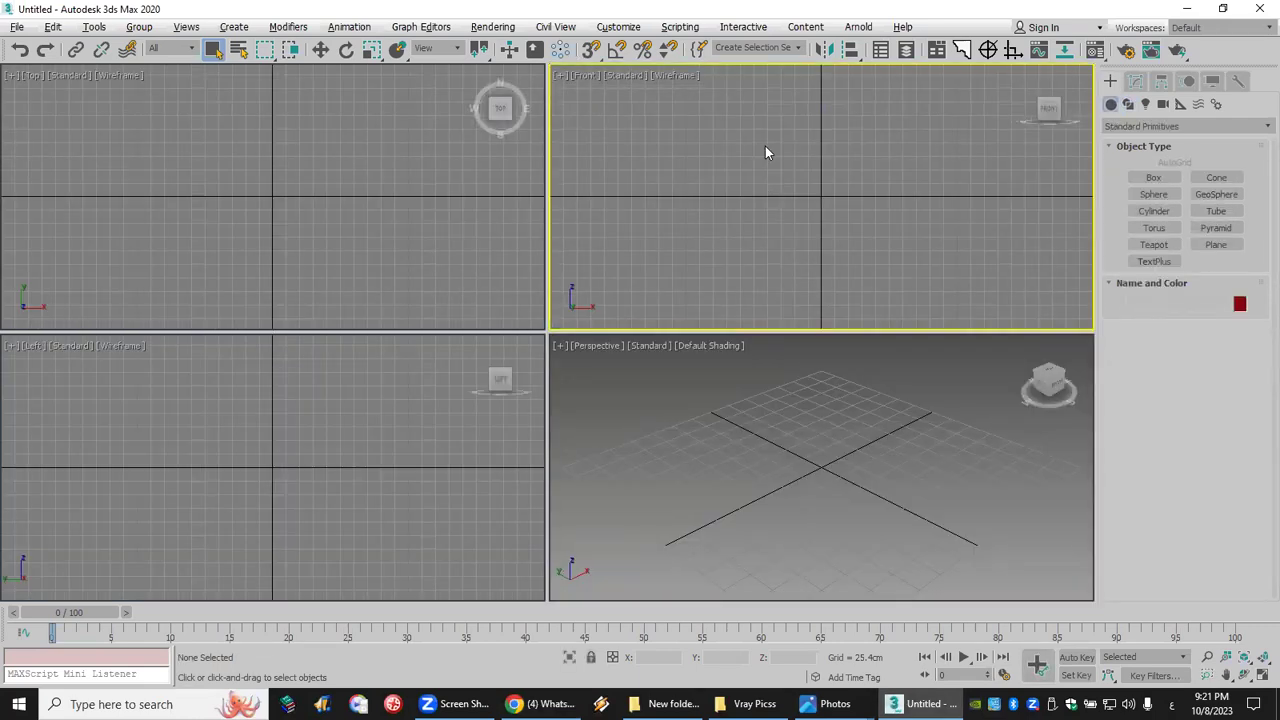
click(1128, 105)
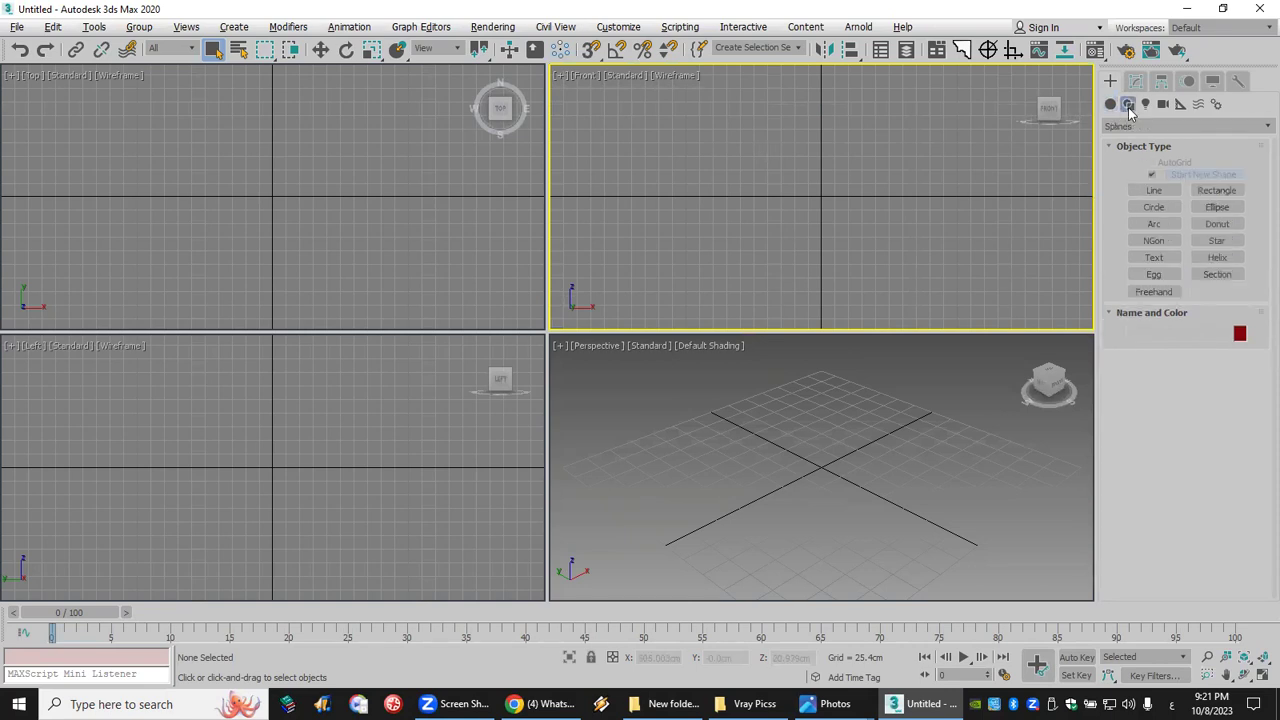
click(1154, 191)
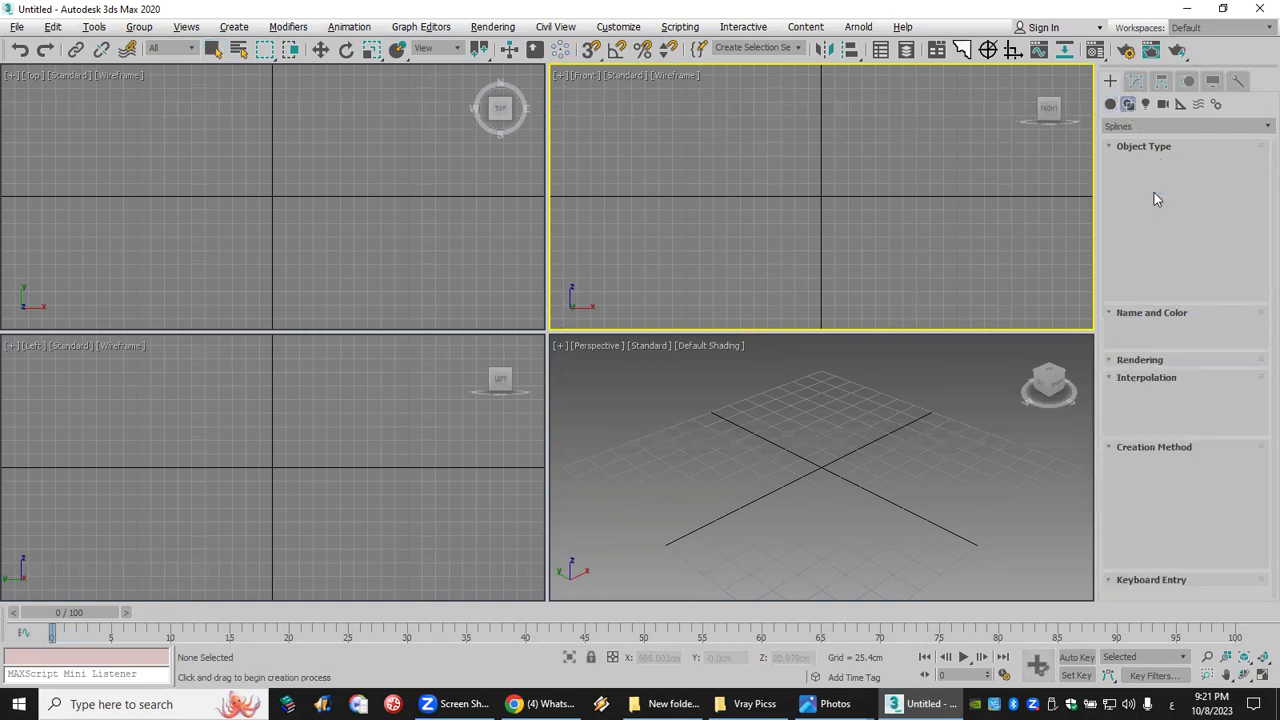
click(1163, 580)
click(1185, 565)
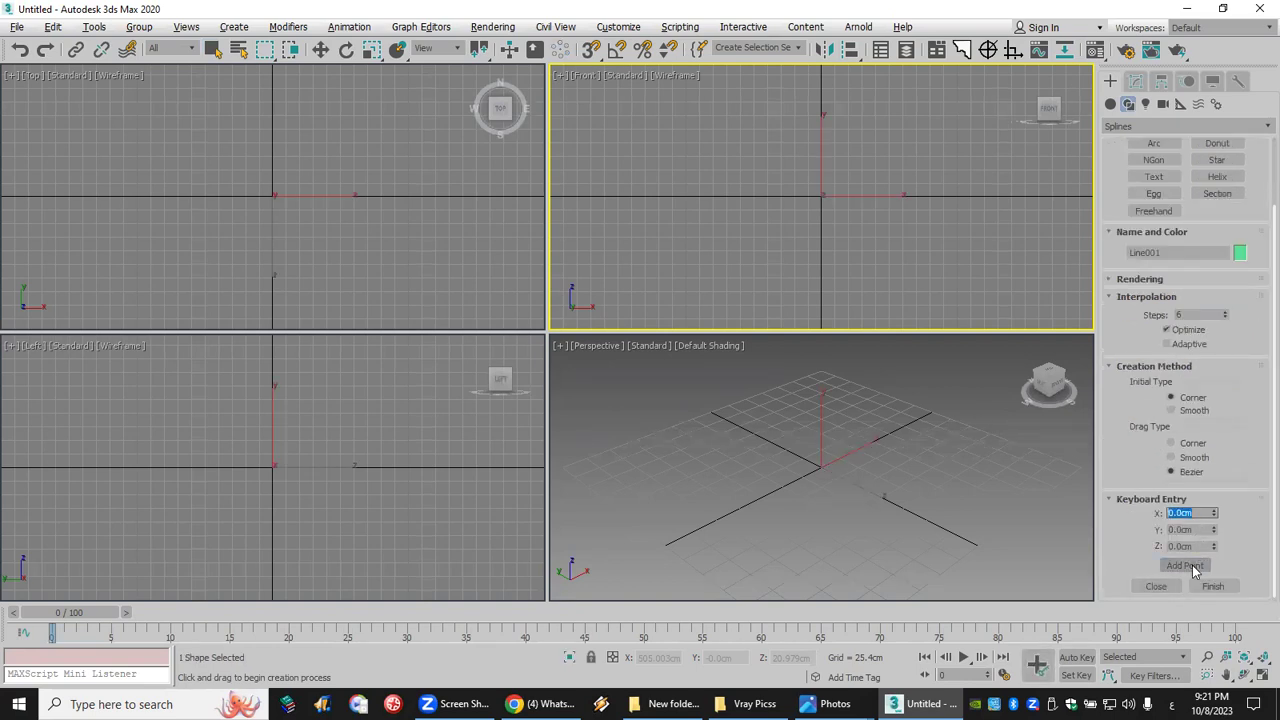
click(1196, 530)
text(300)
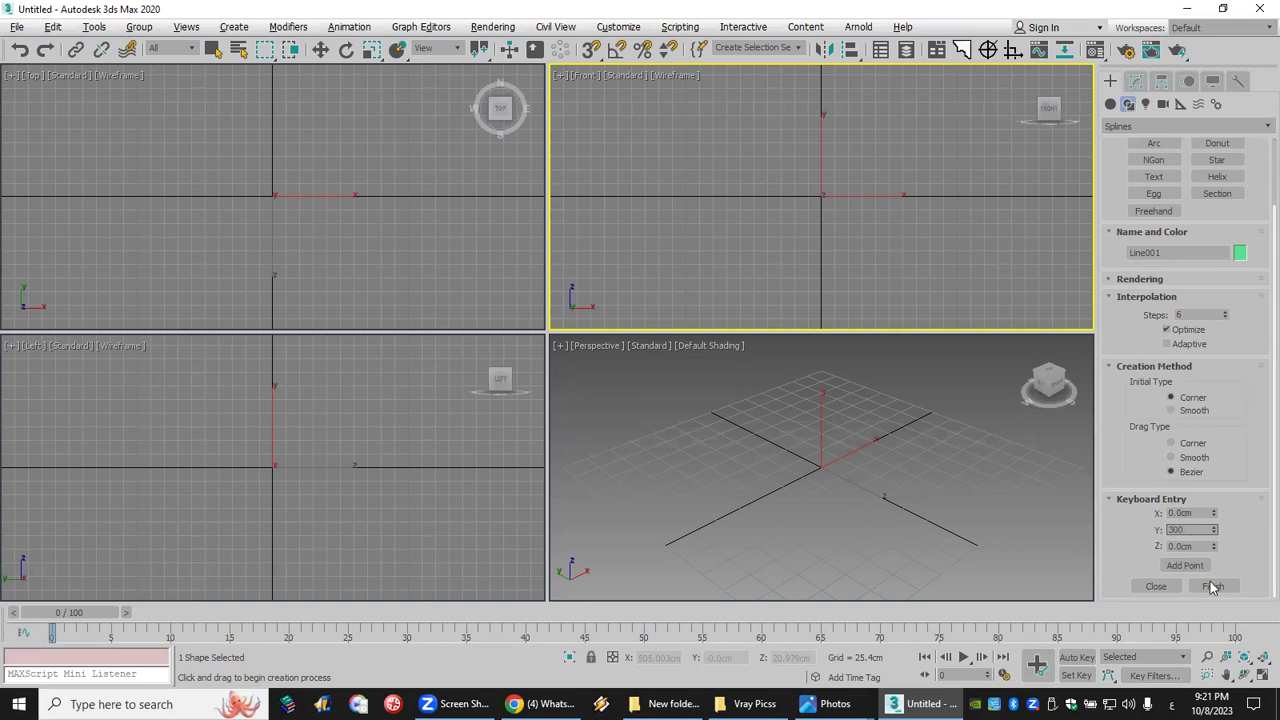
click(1185, 565)
middle_drag(762, 179, 720, 215)
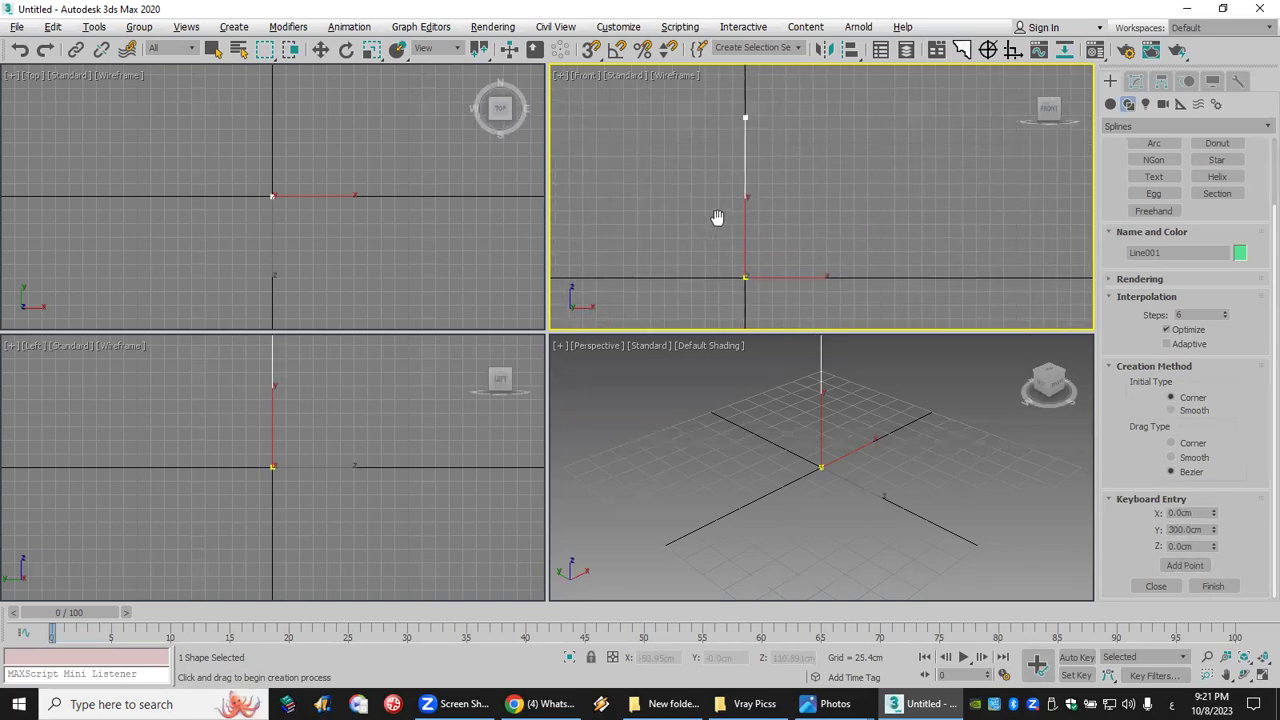
right_click(738, 257)
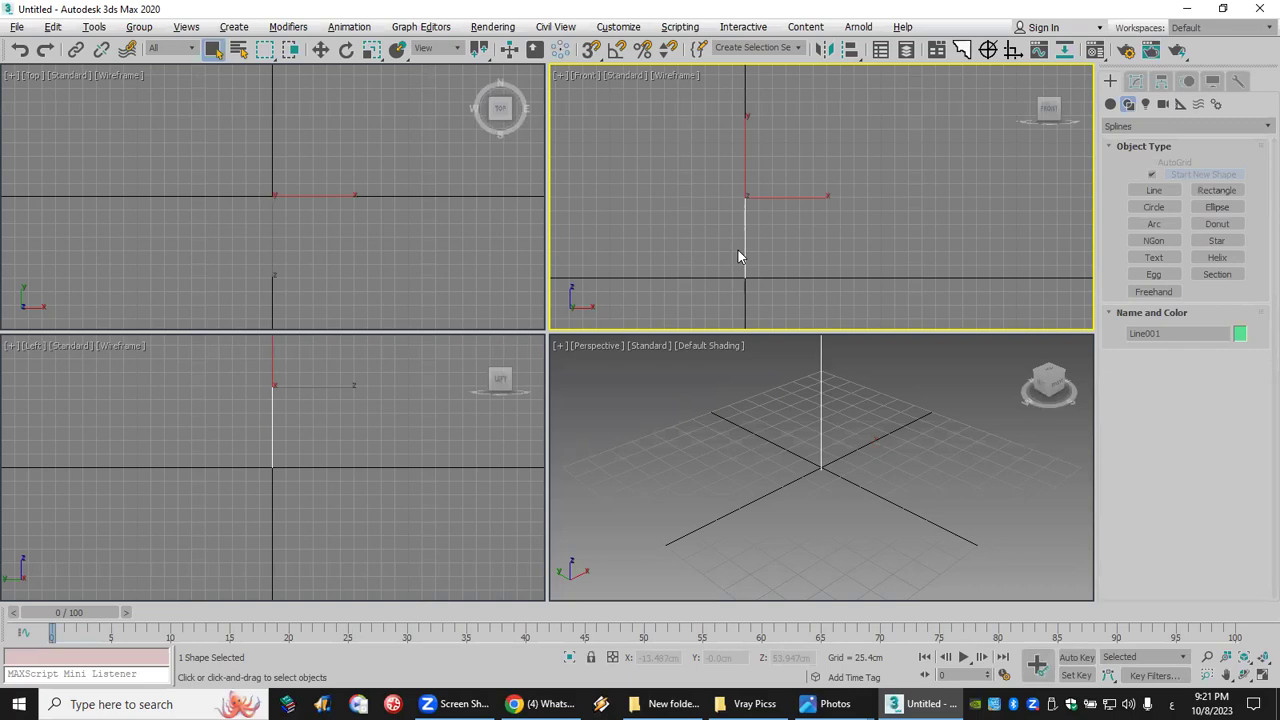
Step: Draw an NGon beside the line's lower part in the Front view, with 8 sides and a 30 cm radius
click(1154, 240)
drag(809, 243, 808, 268)
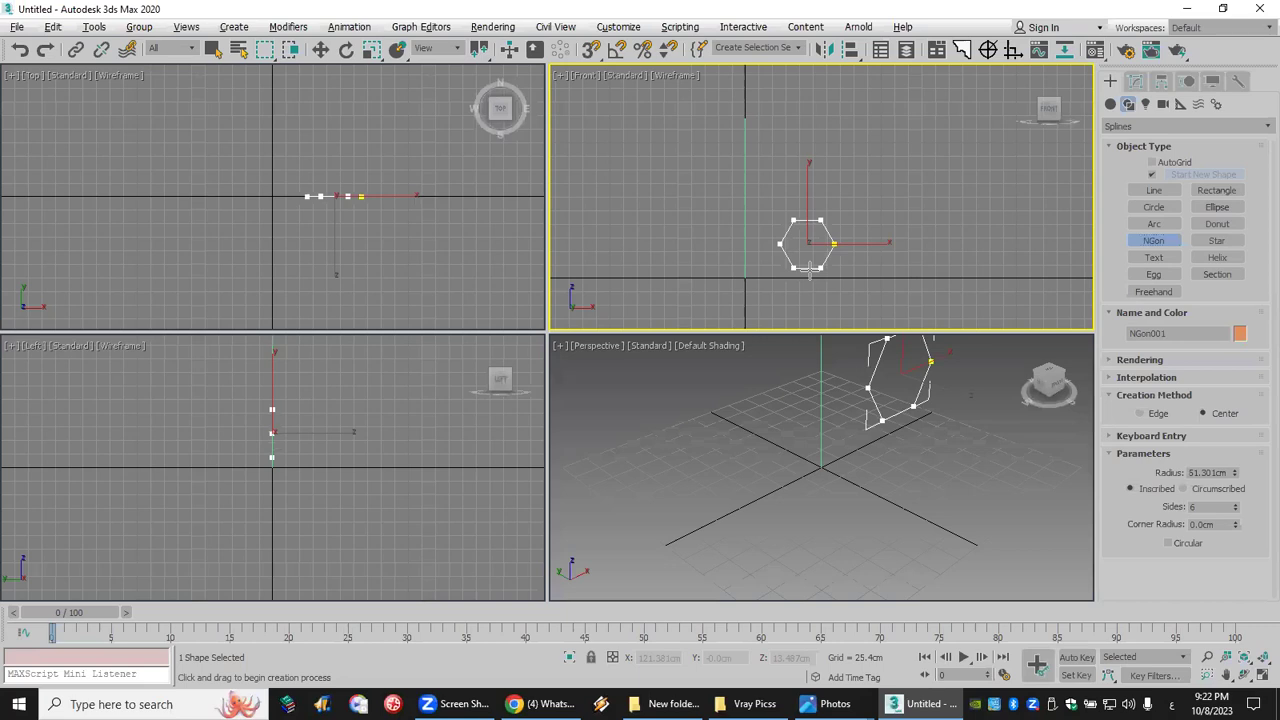
click(1236, 503)
click(1236, 504)
double_click(1222, 472)
text(30)
key(Return)
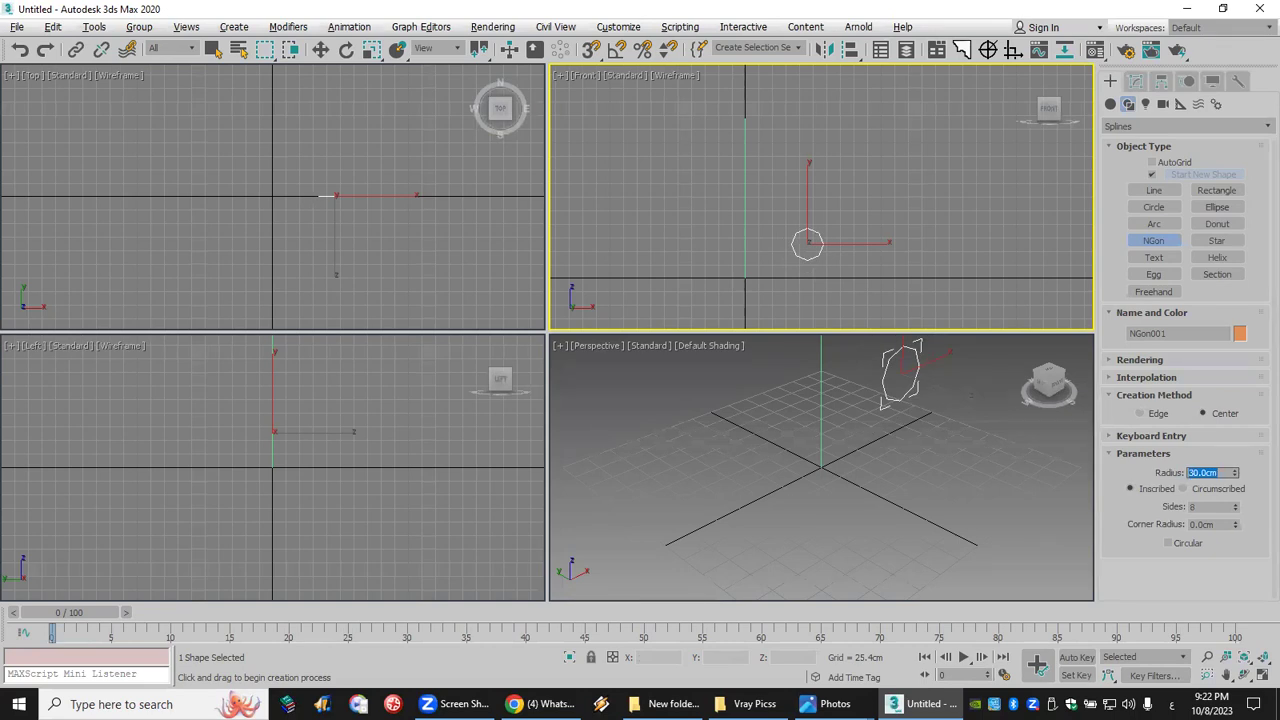
Step: Draw a circle above the octagon in the Front view and set its radius to 25 cm
click(1154, 207)
drag(806, 187, 817, 198)
double_click(1213, 473)
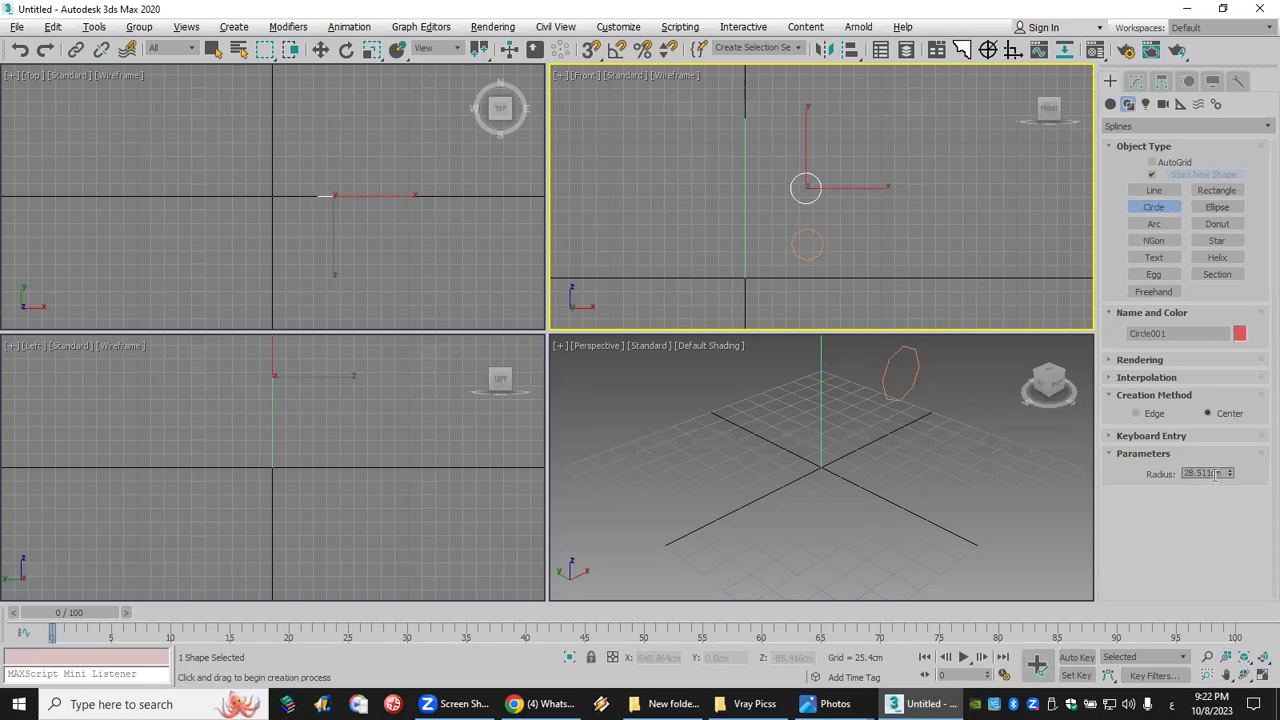
text(25)
key(Return)
Step: Draw a rectangle above the circle with length and width of 60 cm, and deselect everything in the Perspective view
click(1216, 190)
drag(795, 116, 830, 153)
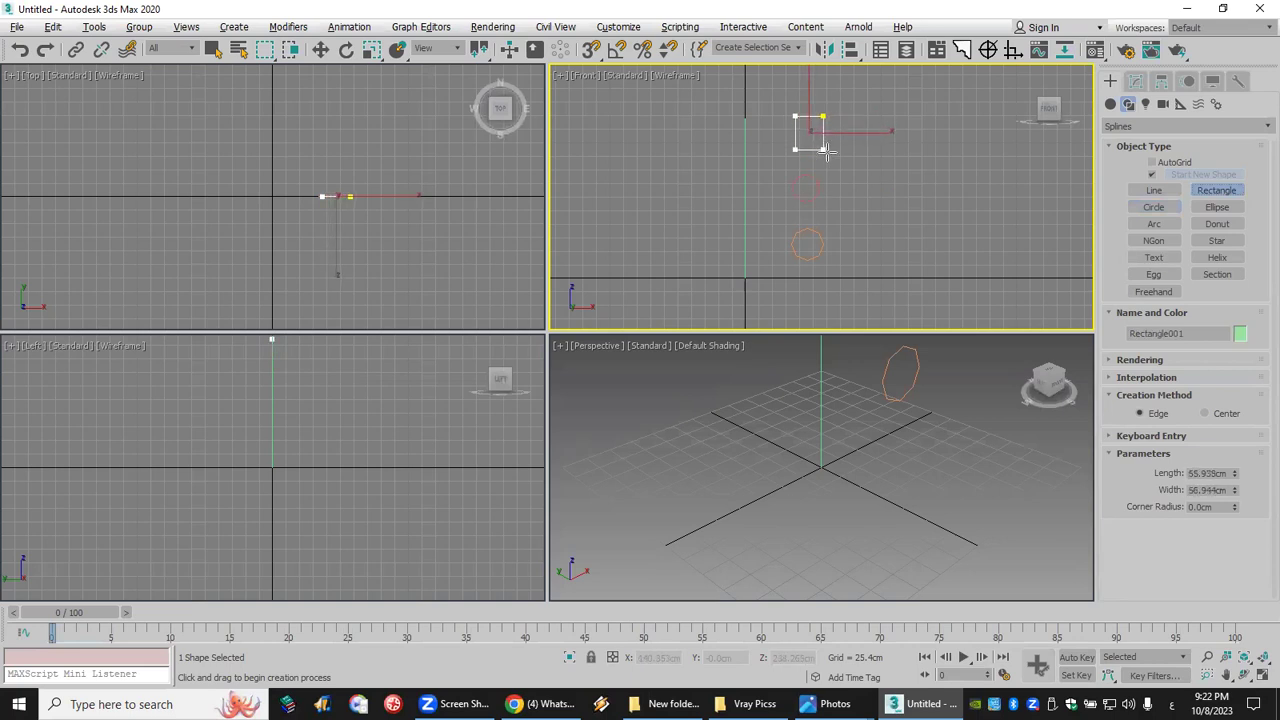
double_click(1207, 473)
text(60)
double_click(1207, 490)
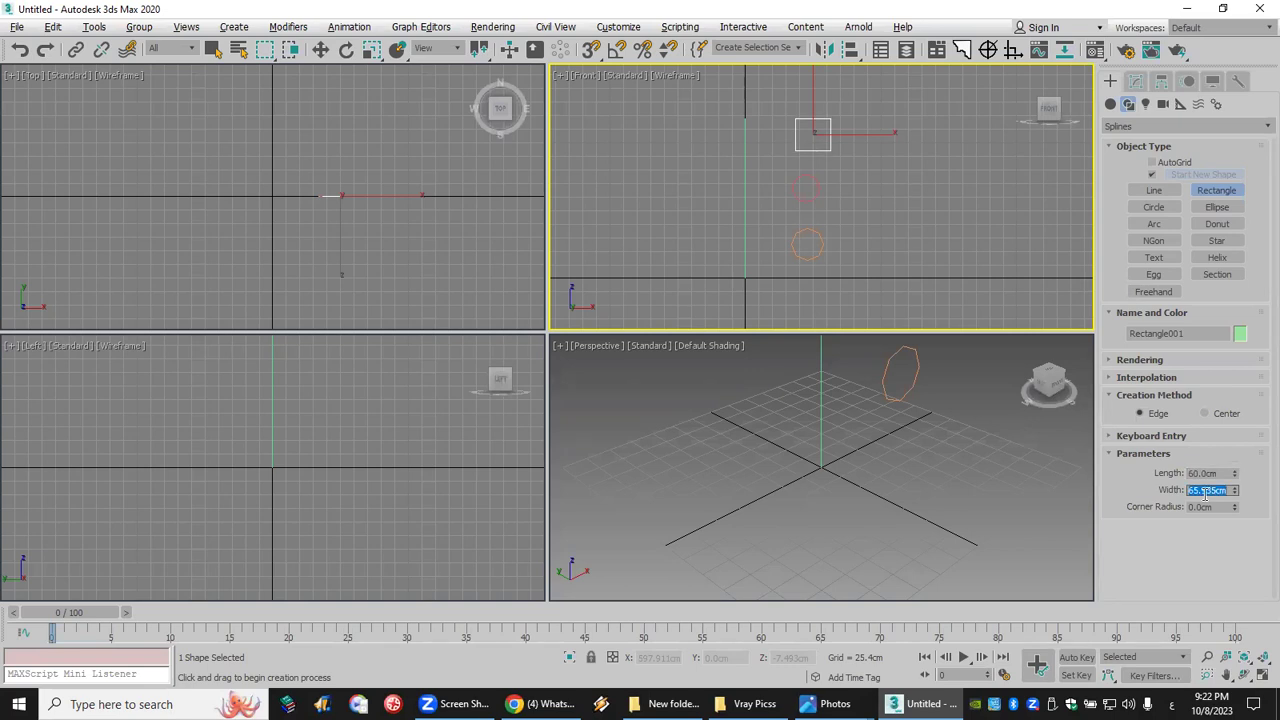
text(60)
key(Return)
alt+middle_drag(930, 422, 845, 524)
right_click(860, 518)
click(921, 450)
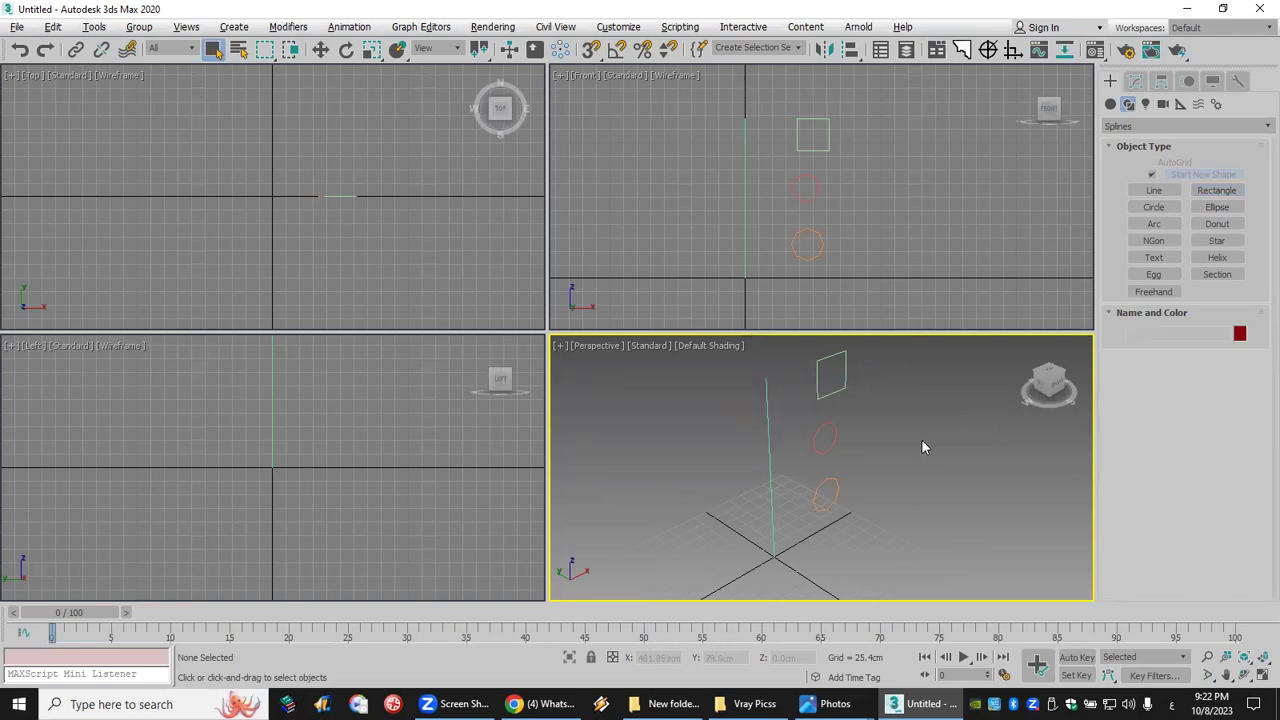
click(767, 438)
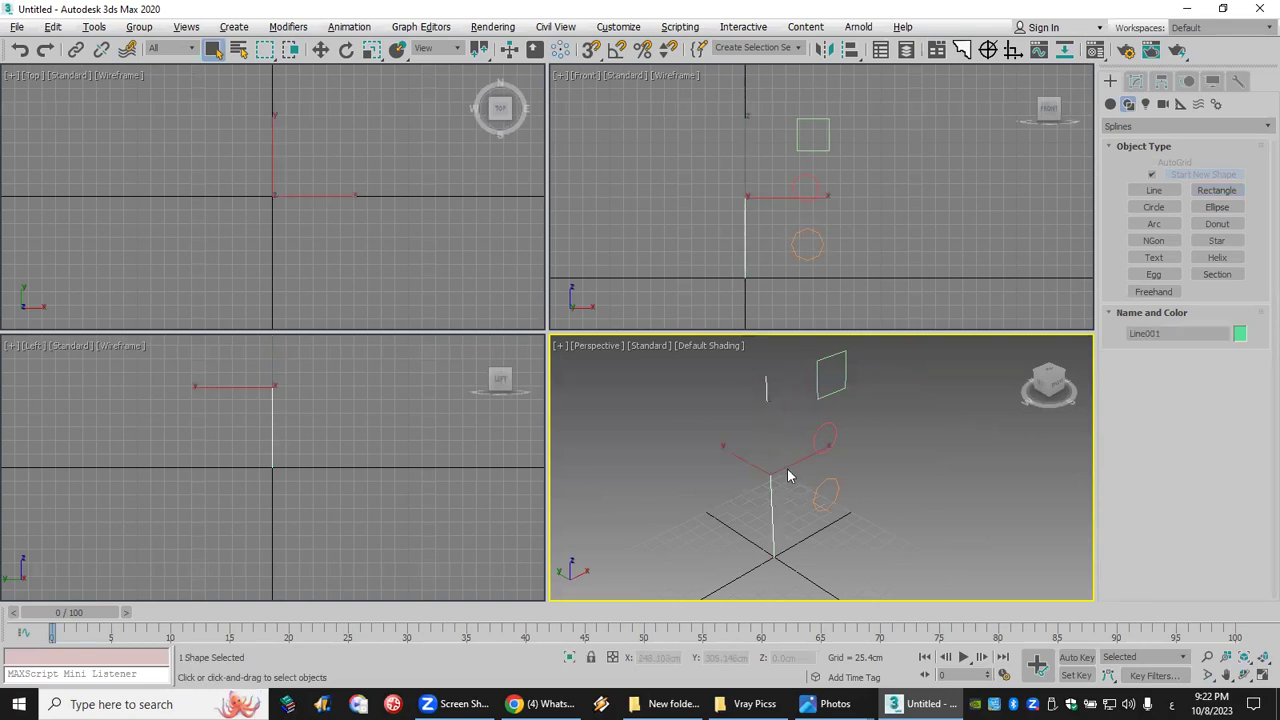
click(977, 508)
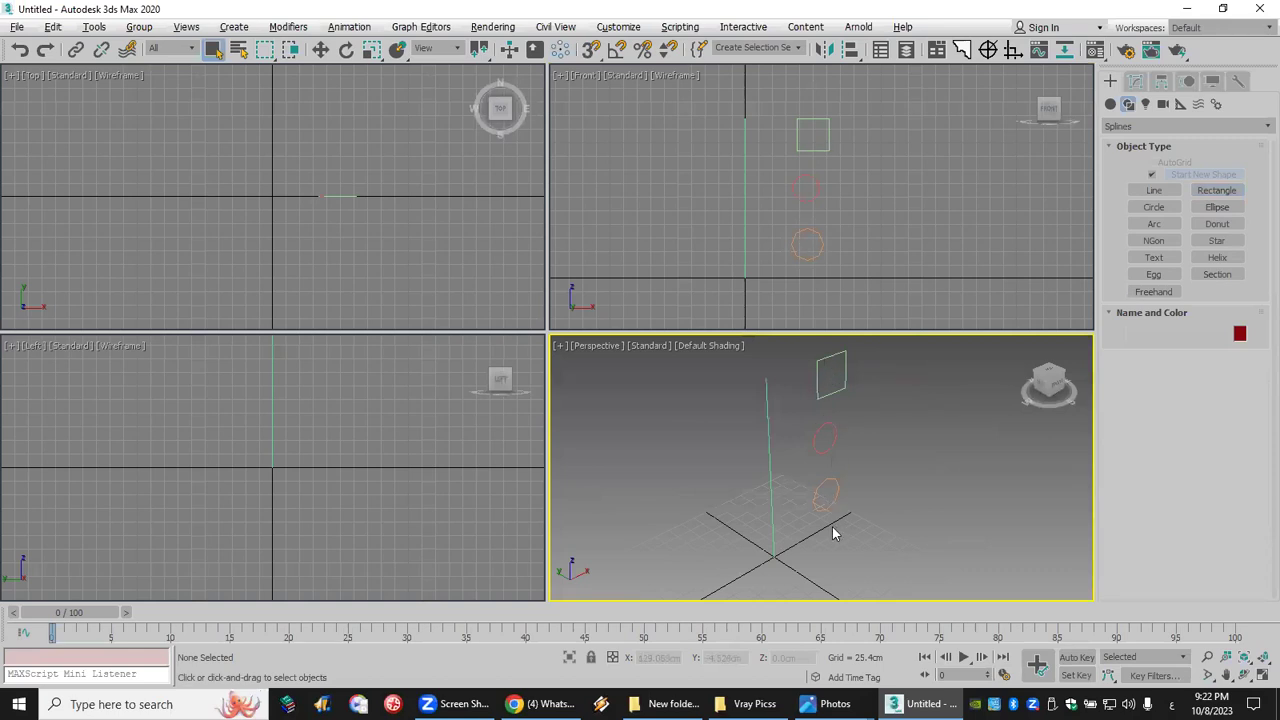
click(768, 483)
click(1075, 493)
Step: Loft the octagon along the vertical line, positioning sections by distance and starting at 0 cm
click(769, 458)
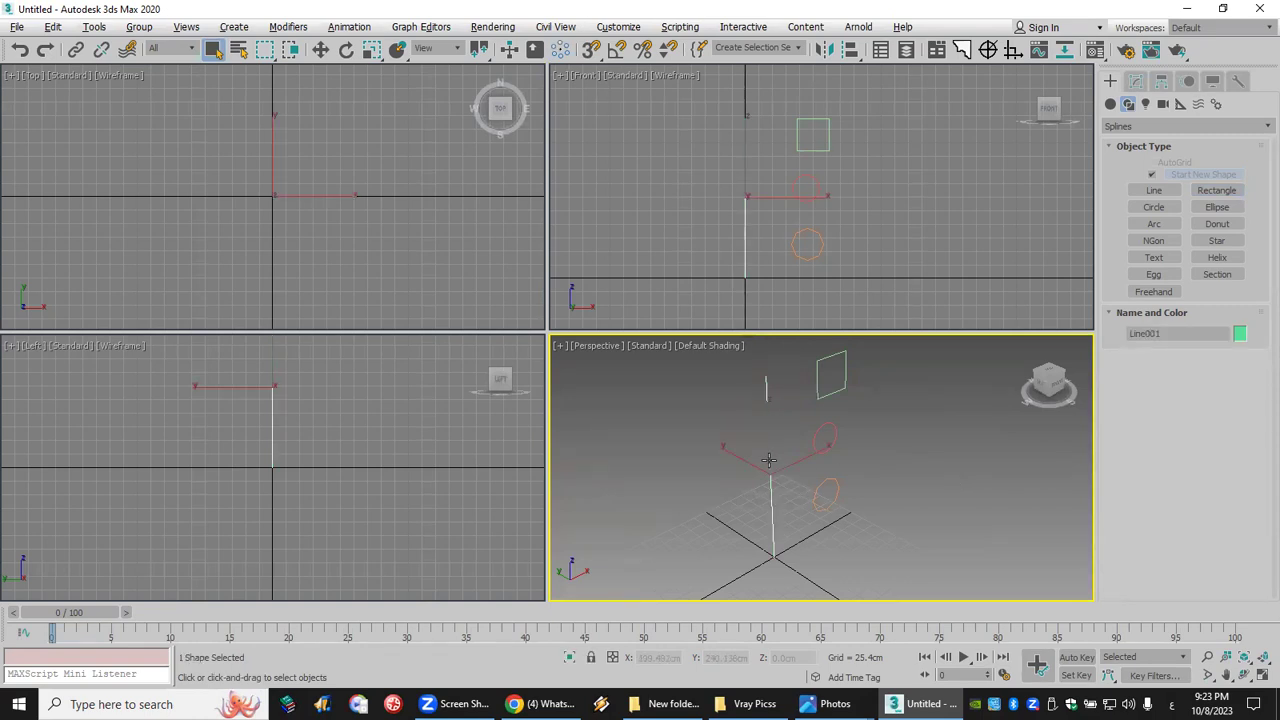
click(1110, 104)
click(1128, 127)
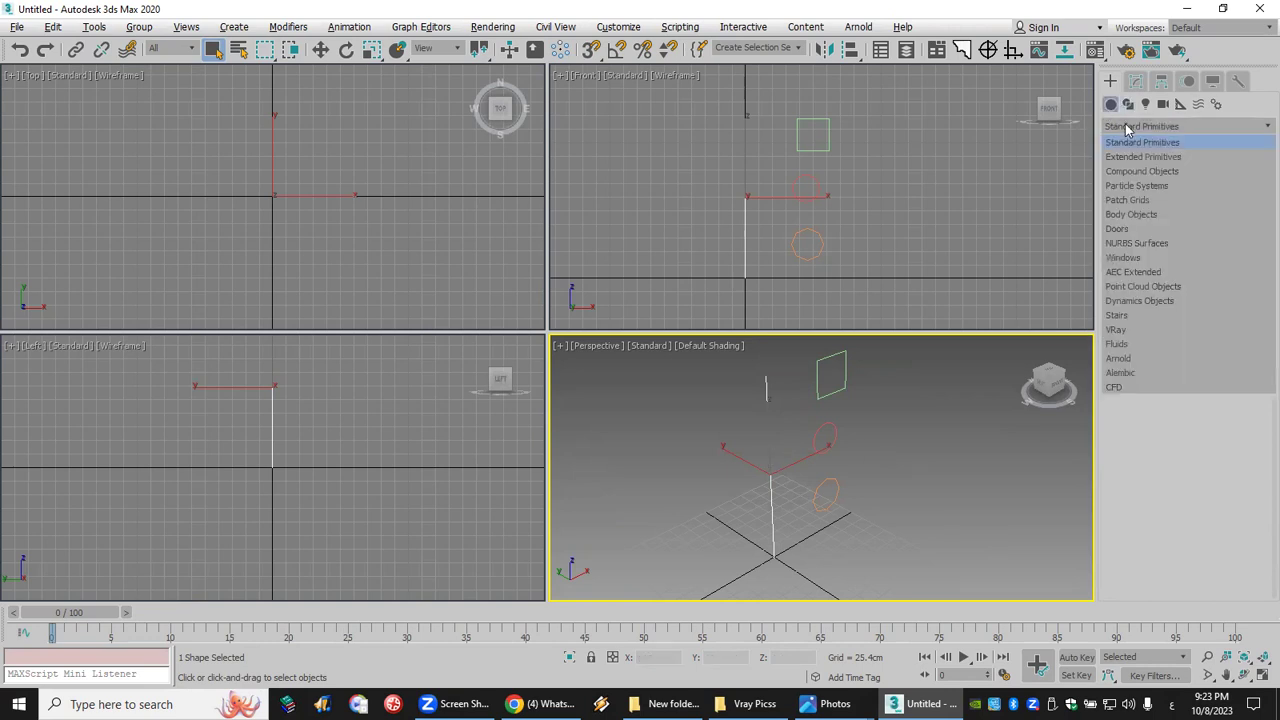
click(1145, 171)
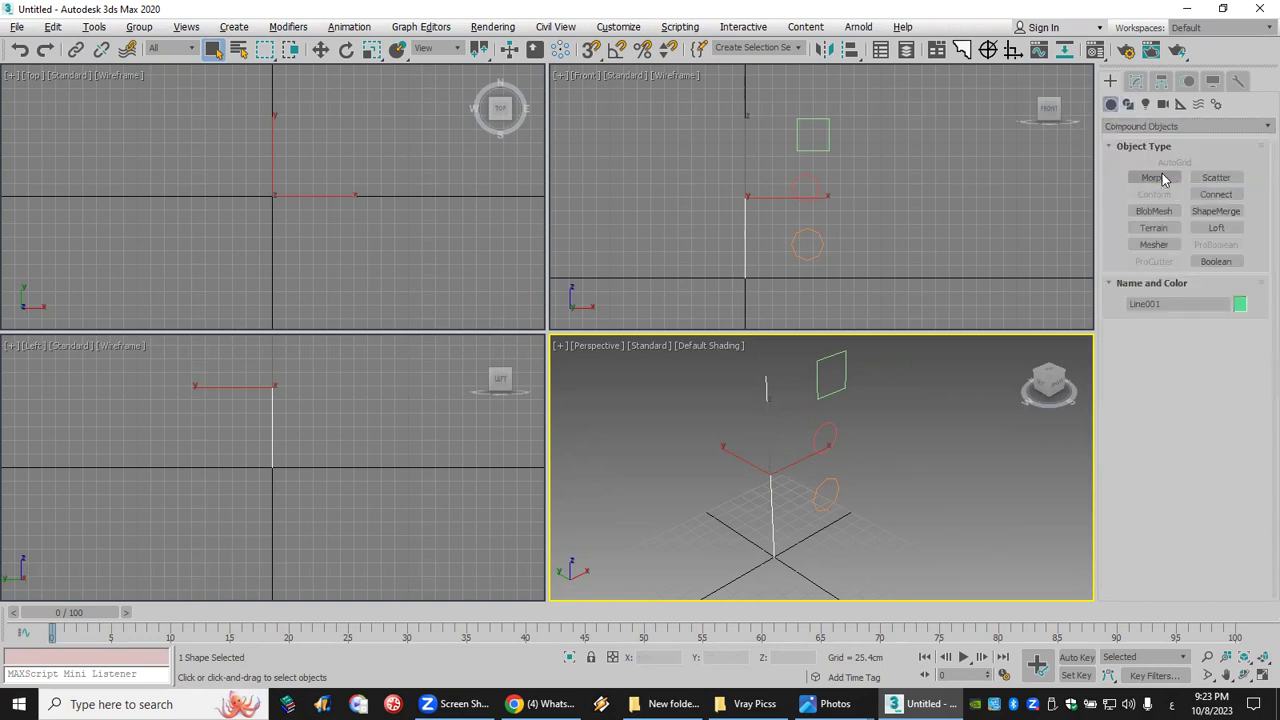
click(1216, 229)
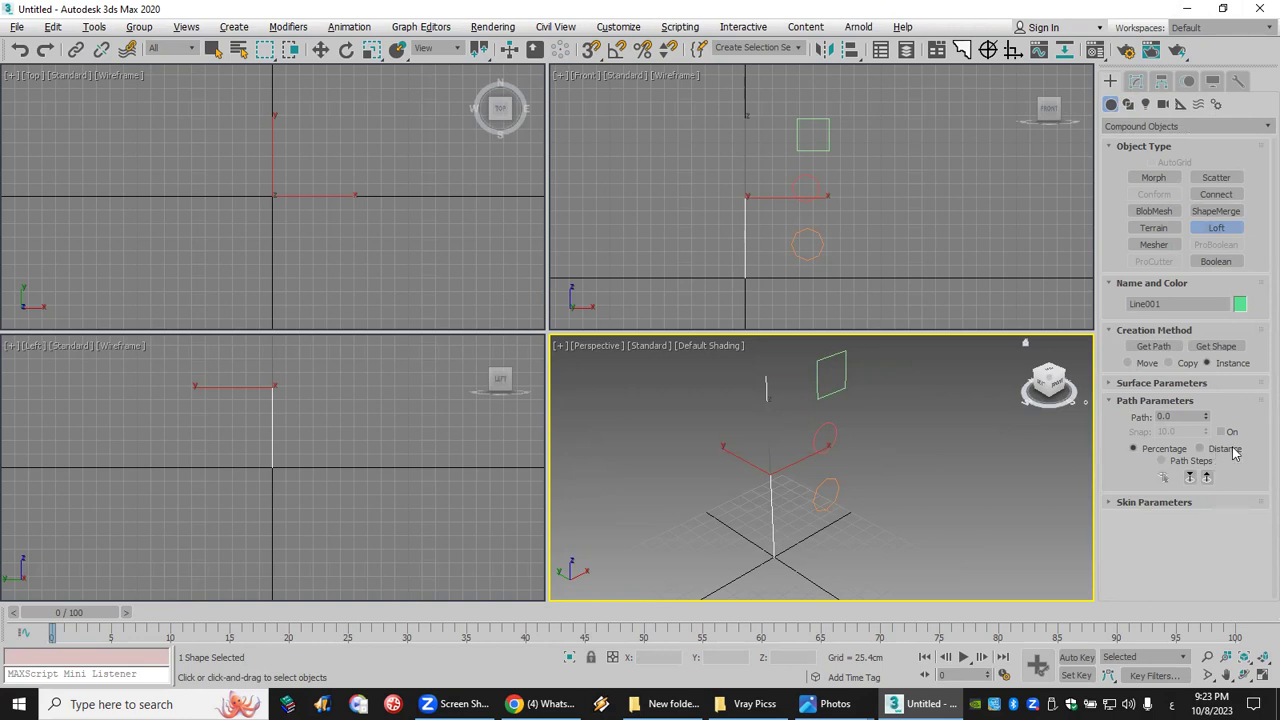
click(1202, 448)
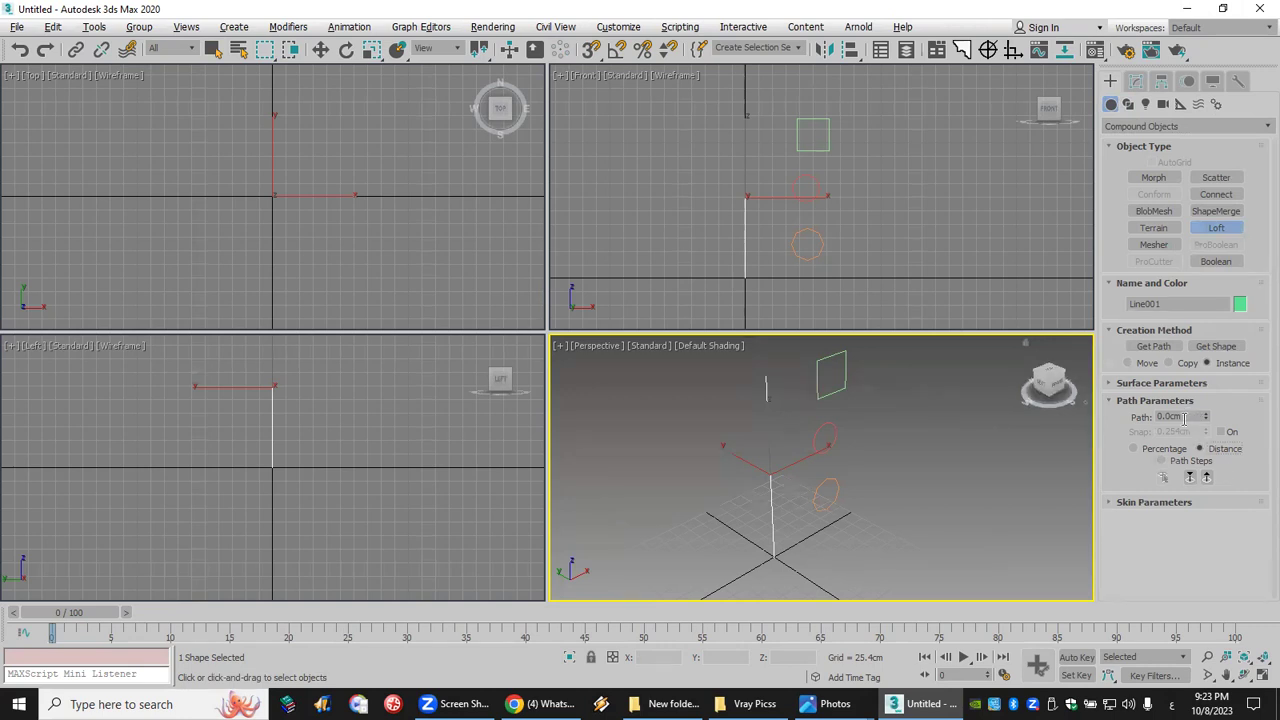
click(1216, 346)
click(840, 477)
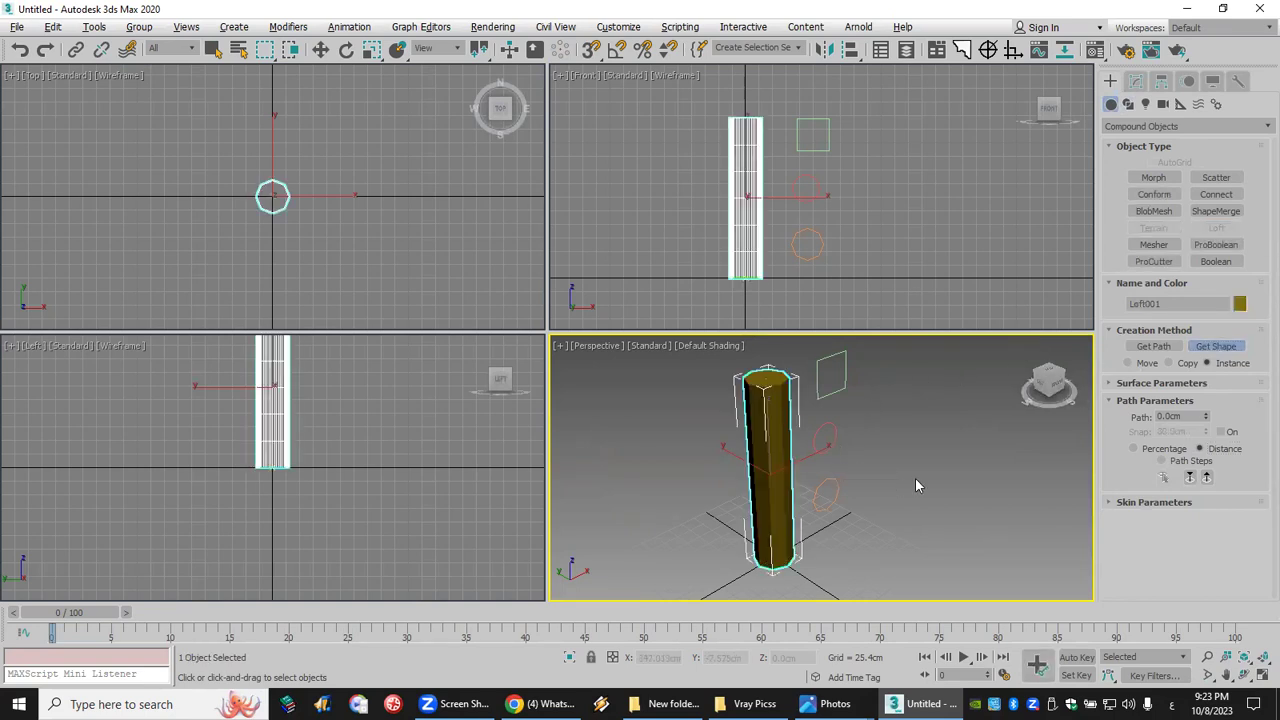
Step: Add the octagon again as the loft's section at a path distance of 15 cm
click(1189, 416)
text(15)
key(Return)
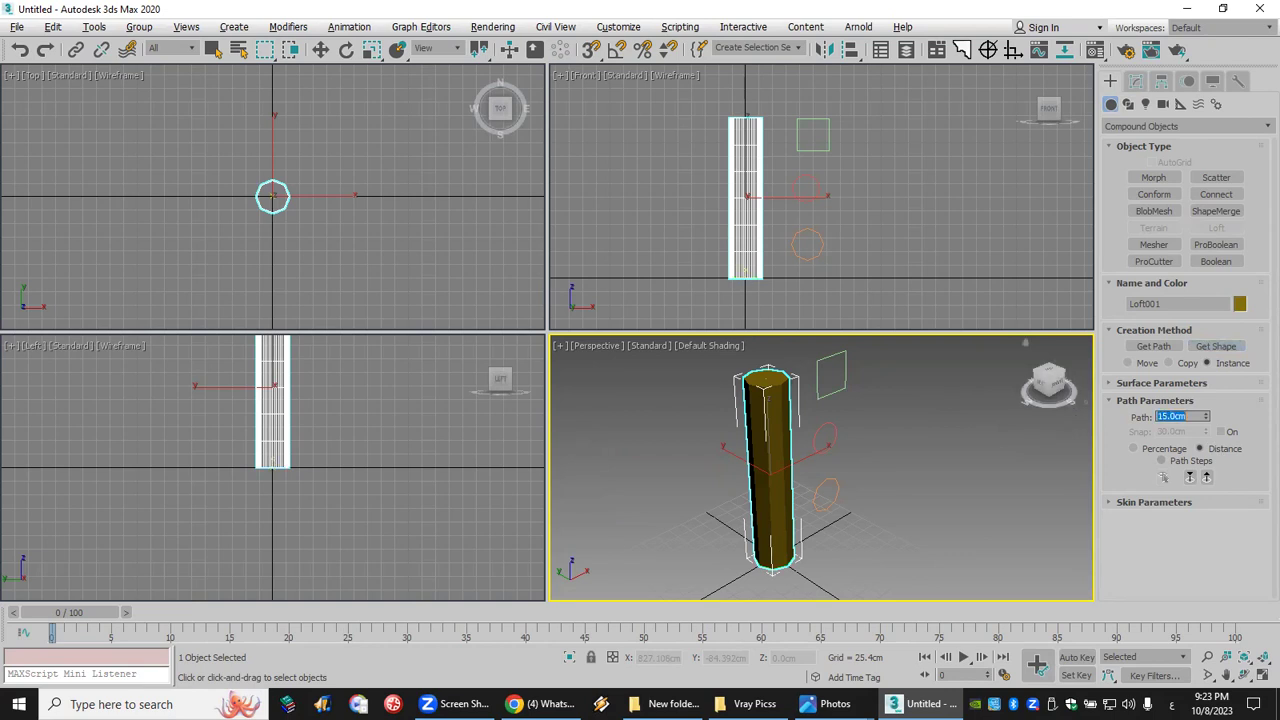
click(1212, 347)
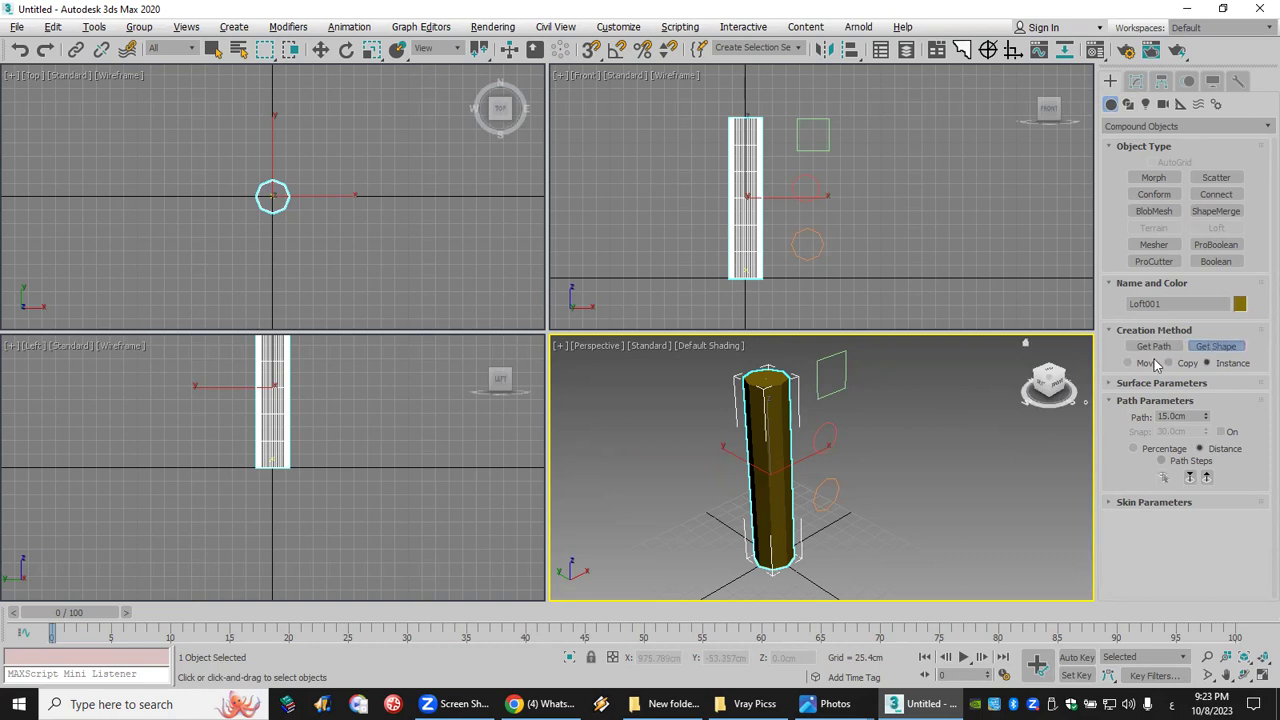
click(837, 484)
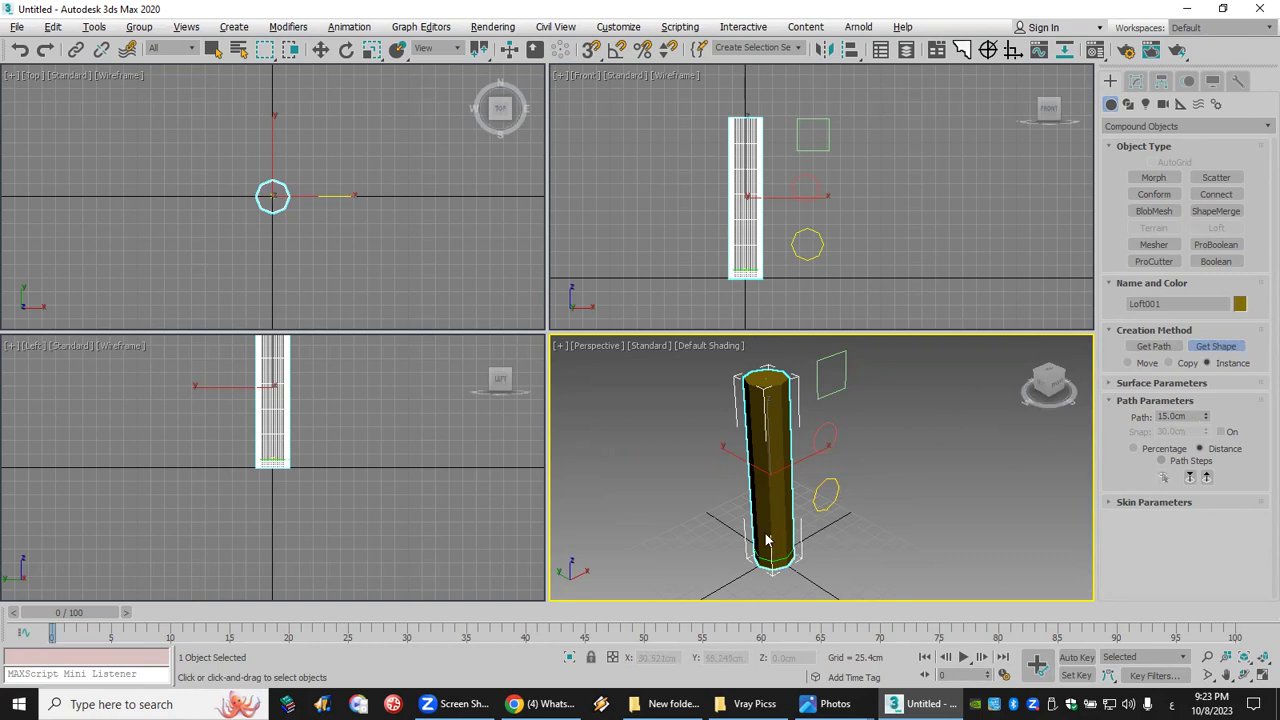
Step: Set the loft's path position to 15.1 cm, leave the command and delete the loft object
double_click(1172, 416)
text(15.1)
key(Return)
right_click(990, 466)
key(Delete)
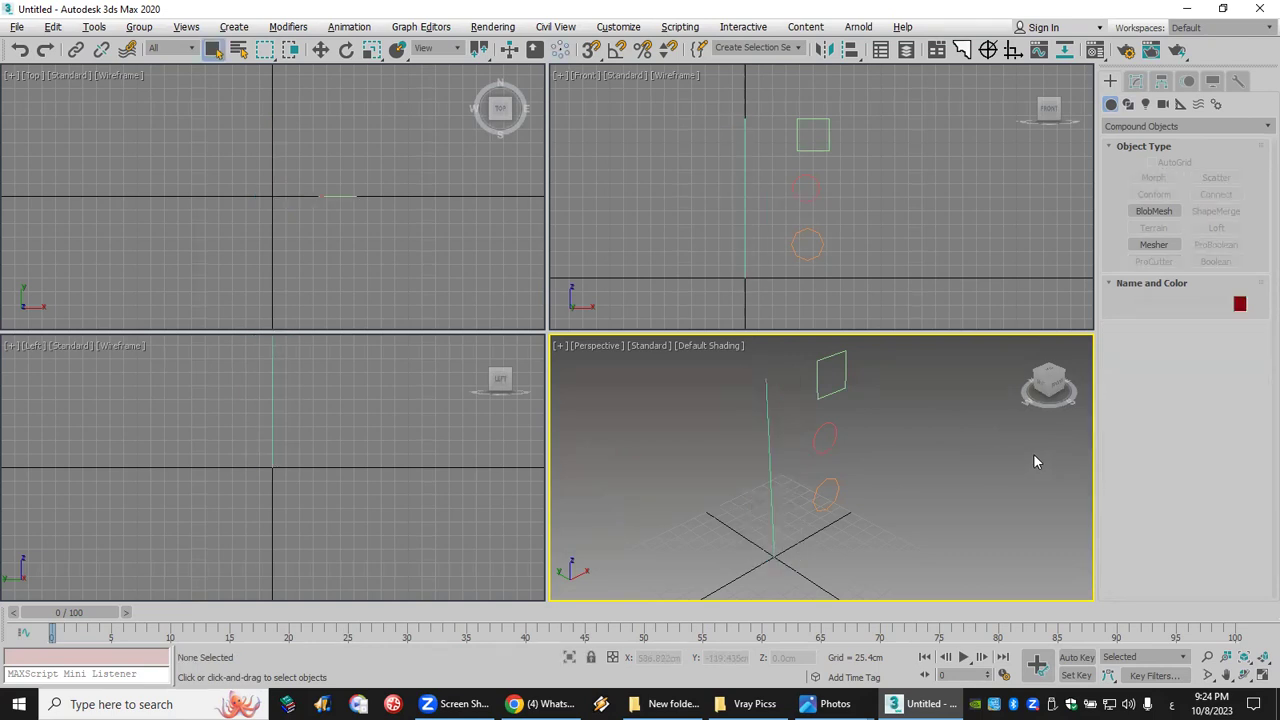
Step: Create a Loft compound object from the vertical line with distance-based path positions, using the octagon as the section at 0 cm
click(770, 470)
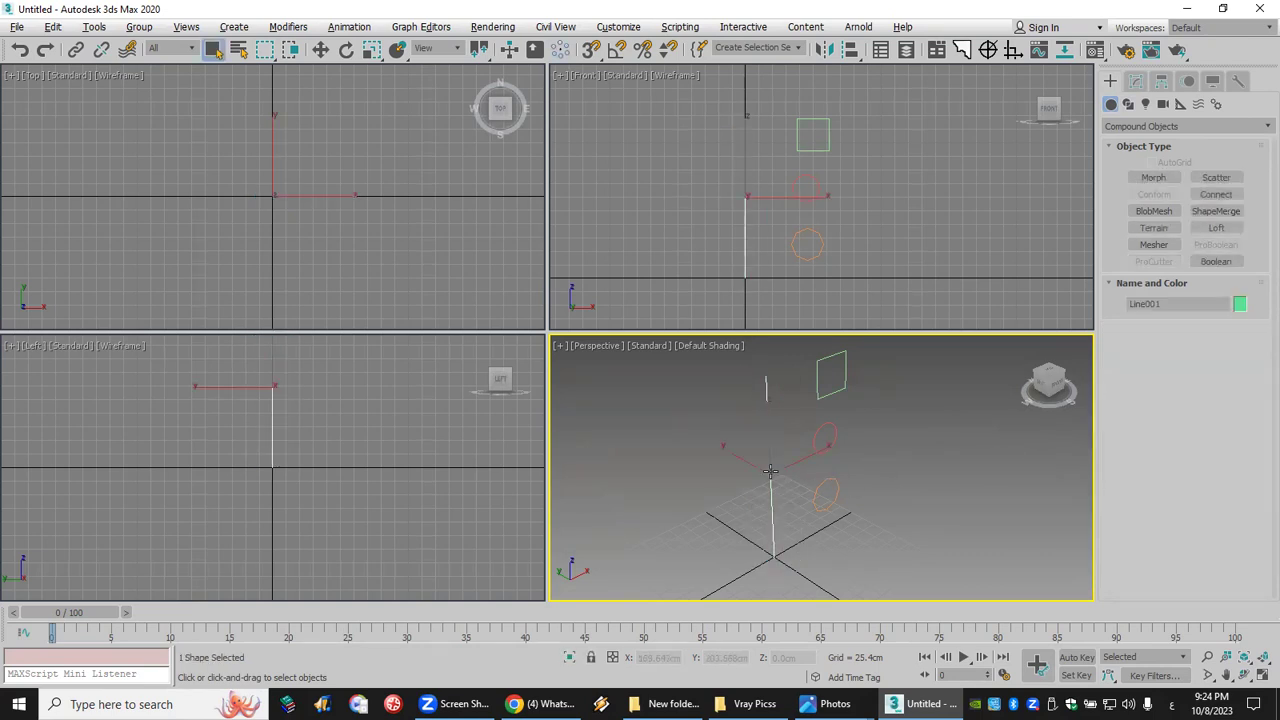
click(1140, 126)
click(1160, 141)
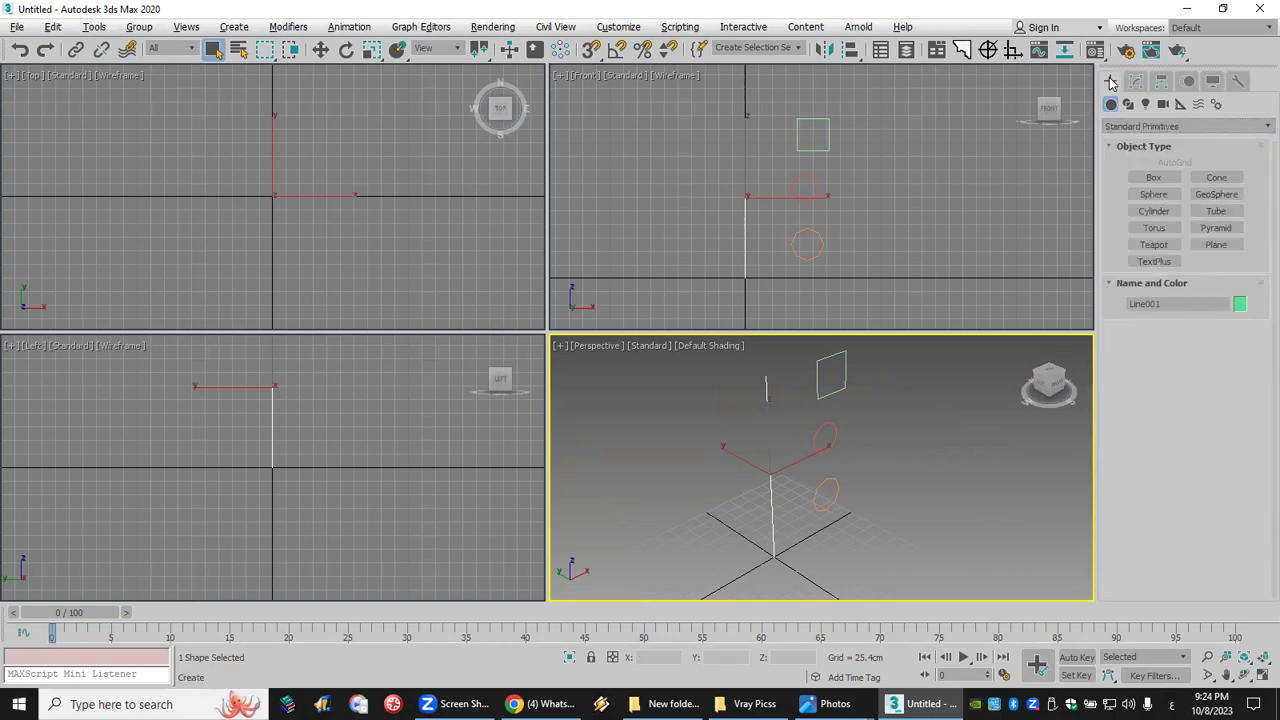
click(1140, 126)
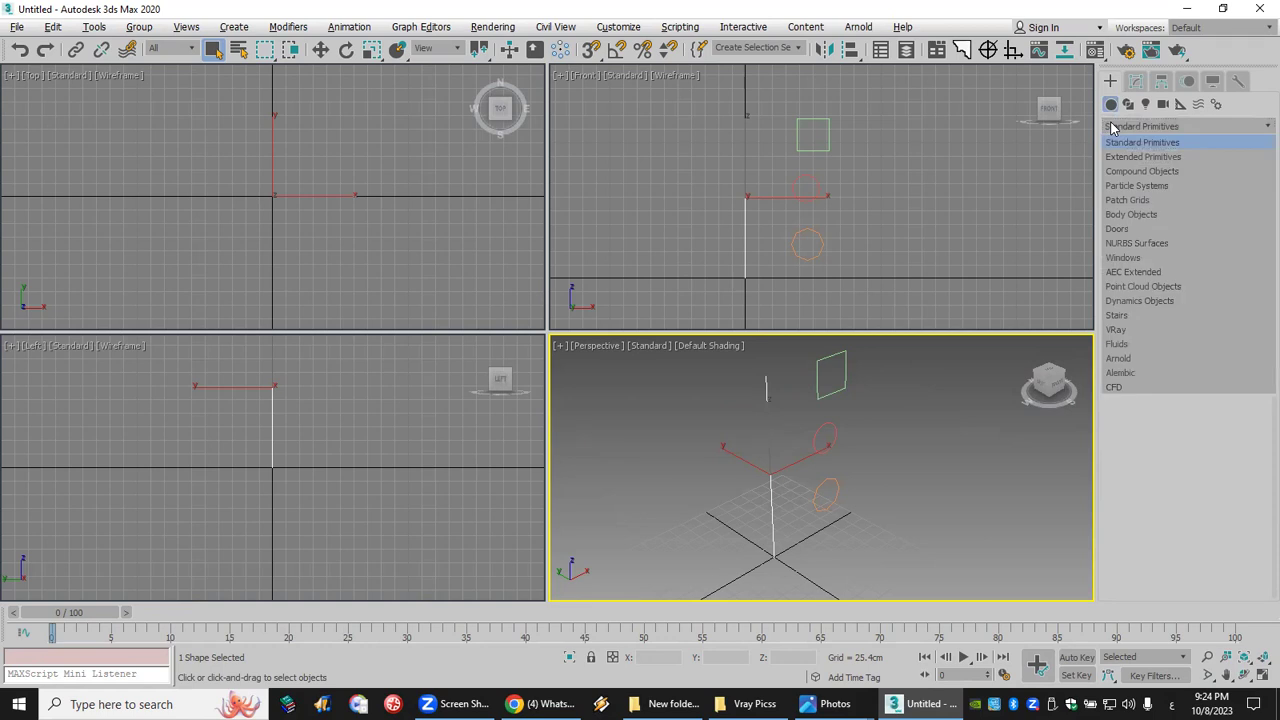
click(1186, 174)
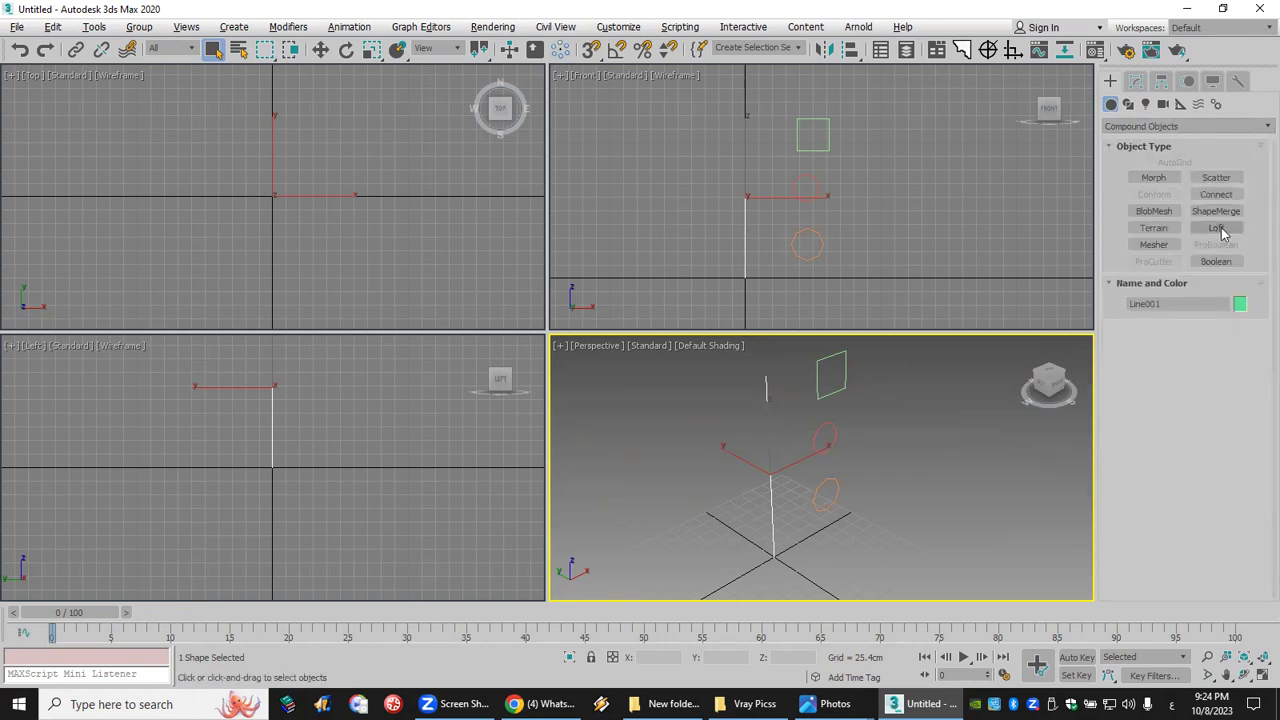
click(1218, 228)
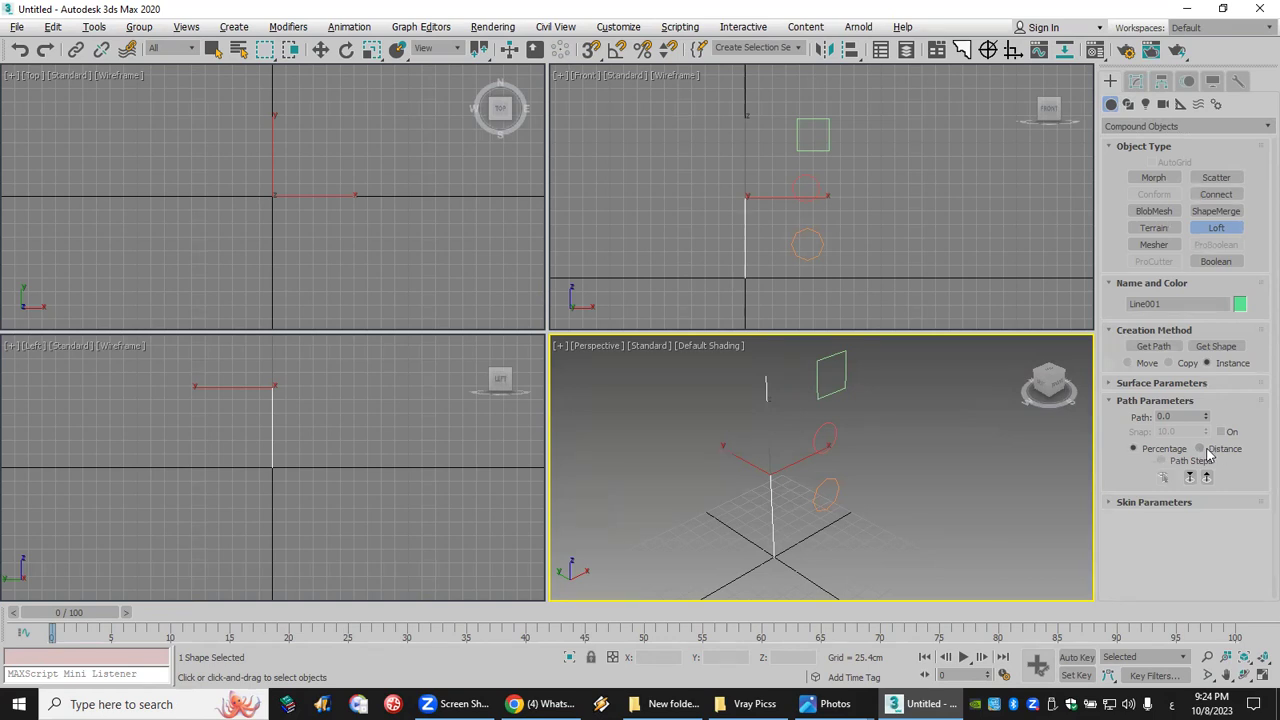
click(1224, 450)
click(1230, 350)
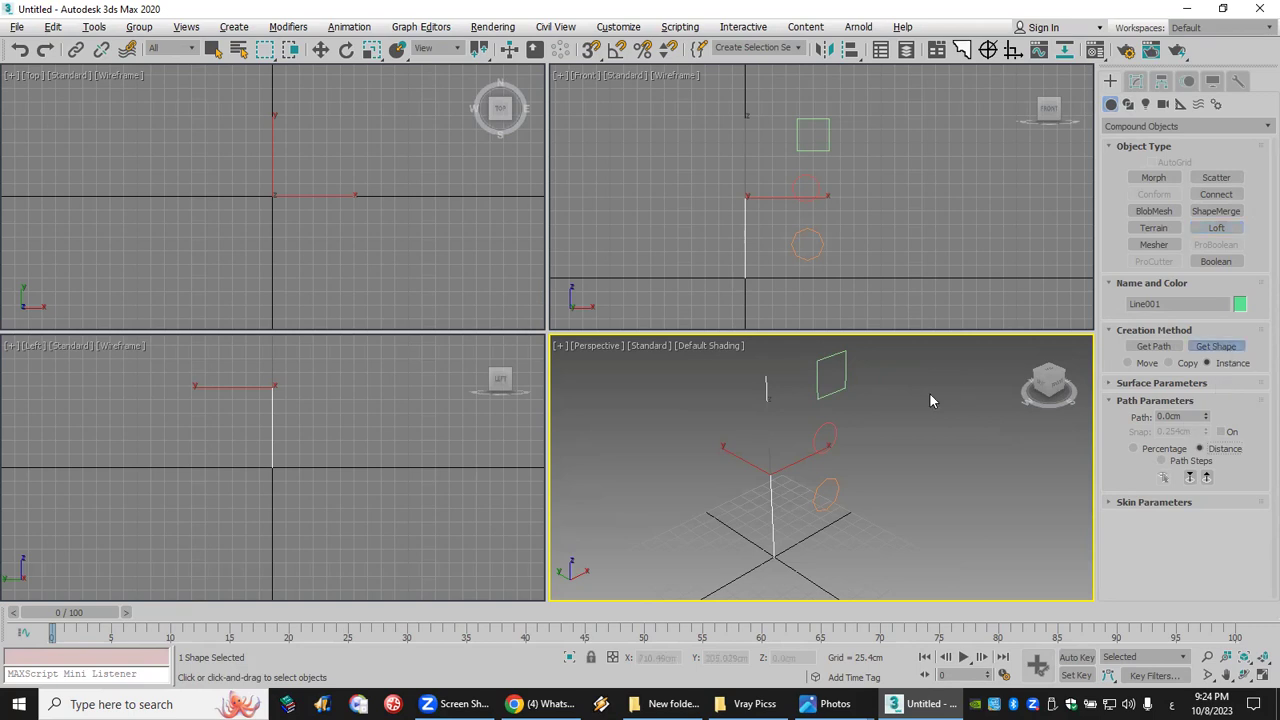
click(832, 480)
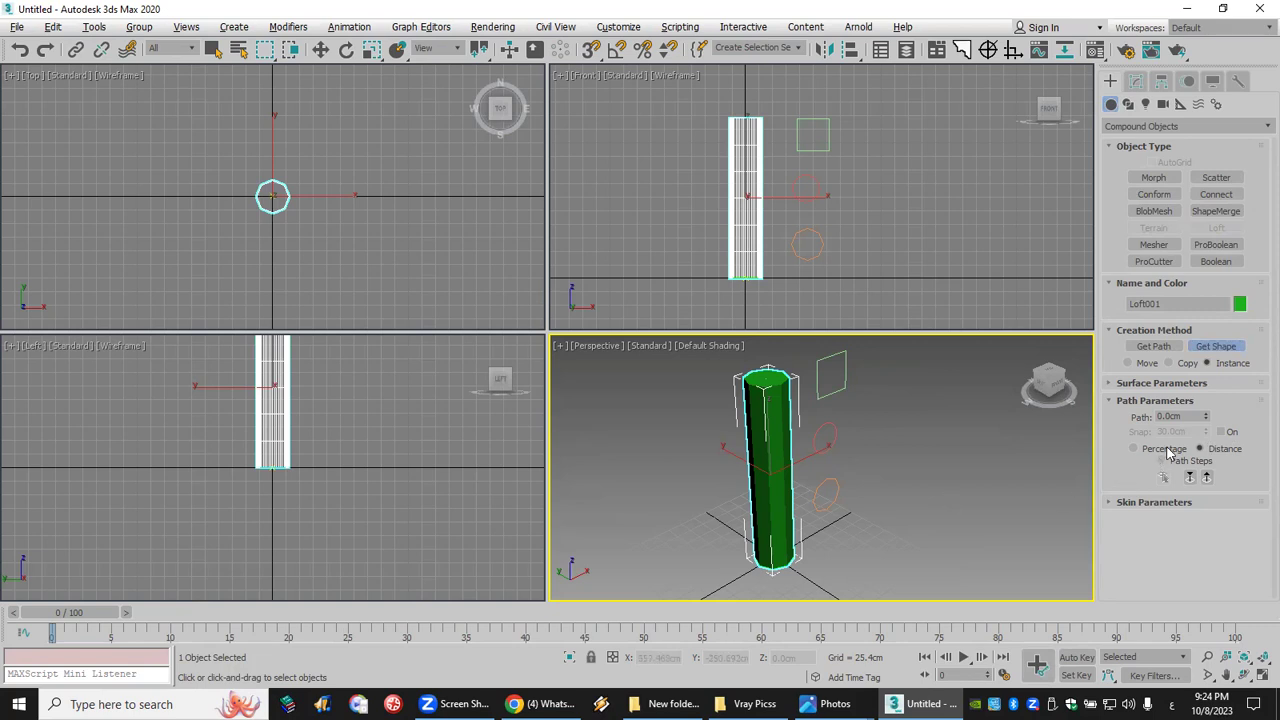
Step: Assign the octagon as the loft's section at a path distance of 15 cm
double_click(1185, 416)
text(15)
key(Return)
click(1220, 347)
click(832, 484)
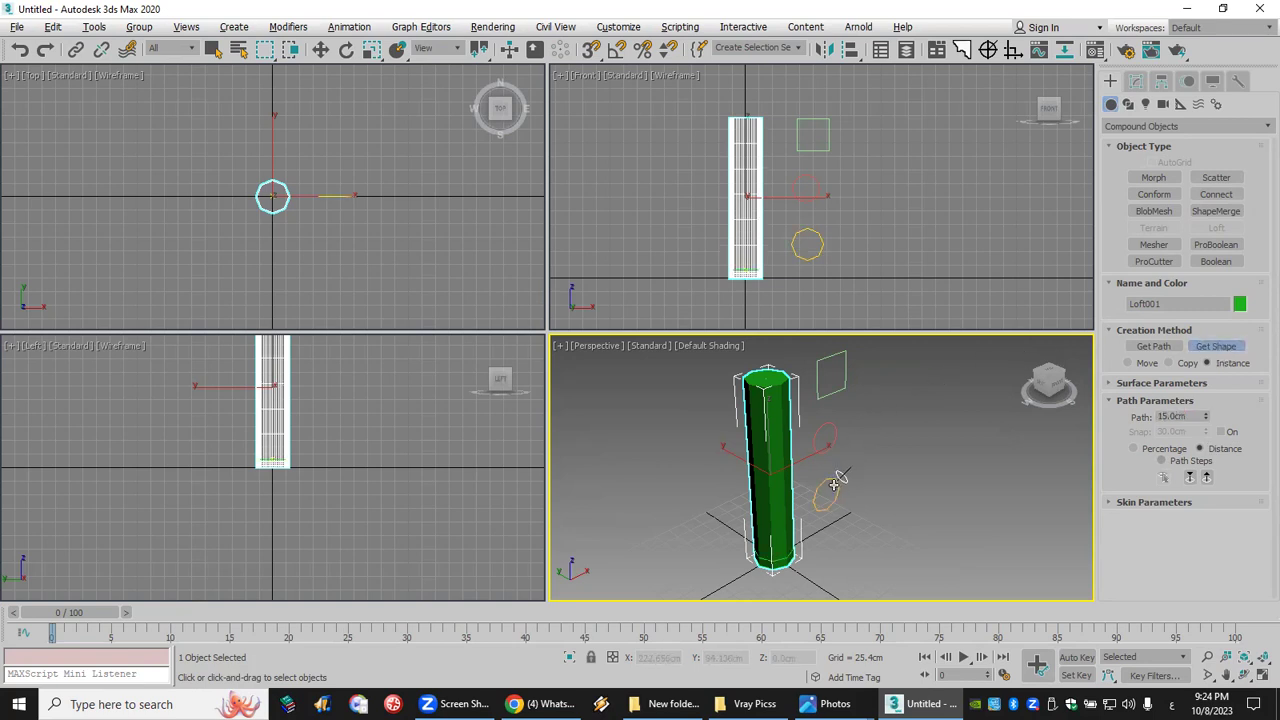
Step: Assign the circle as the loft's section at a path distance of 15.1 cm
double_click(1175, 416)
double_click(1175, 416)
click(1213, 347)
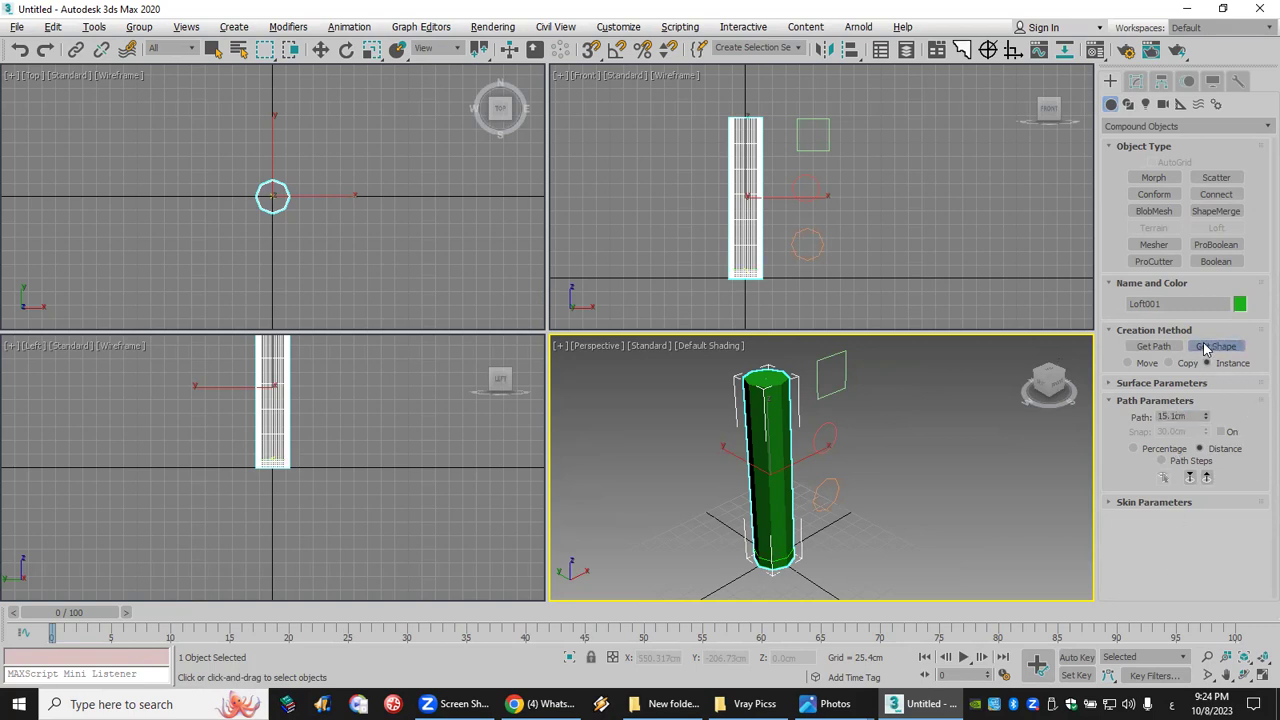
click(819, 451)
Step: Assign the circle as the loft's section at a path distance of 285 cm
double_click(1182, 416)
text(285)
key(Return)
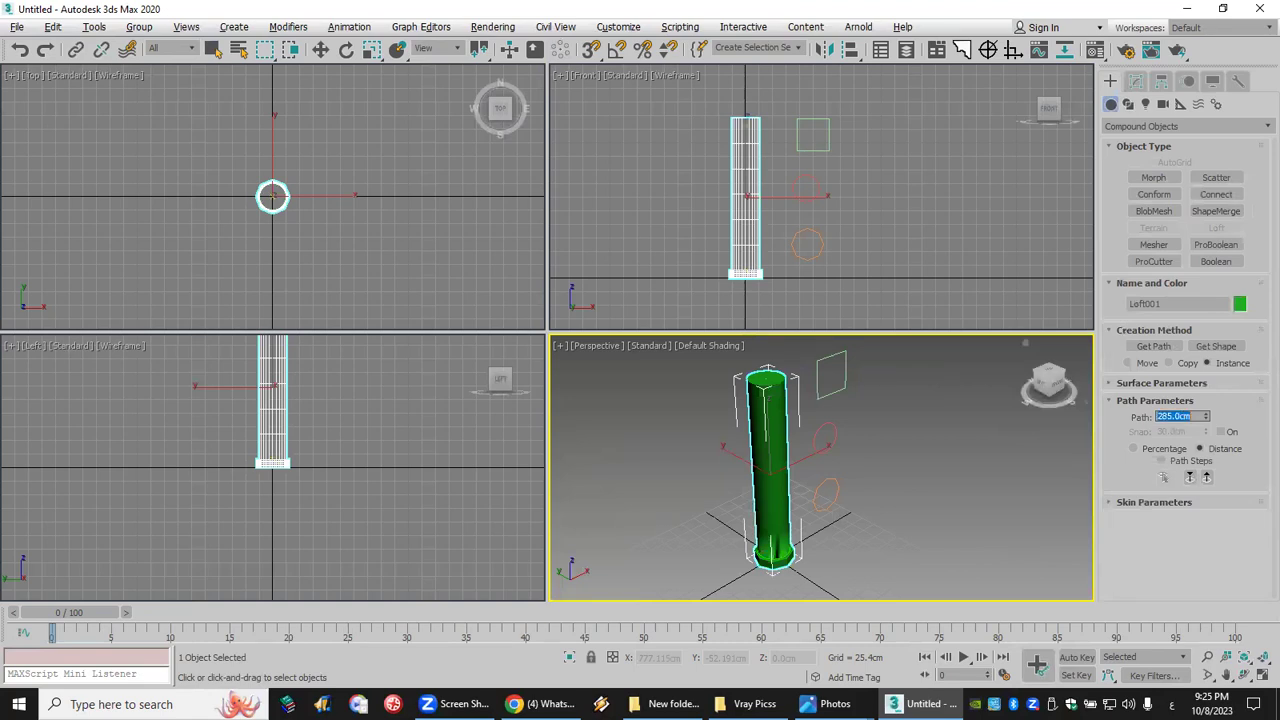
click(1216, 346)
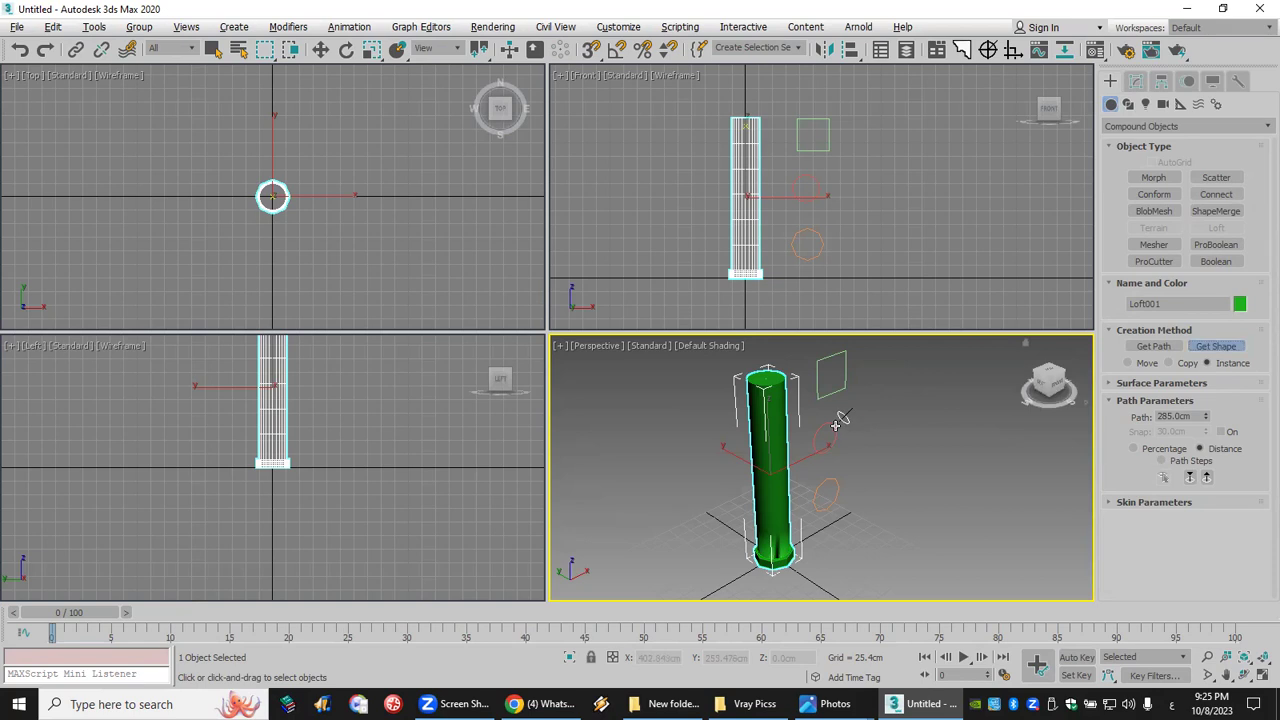
click(838, 428)
Step: Assign the square as the loft's section at a path distance of 285.1 cm
click(1178, 416)
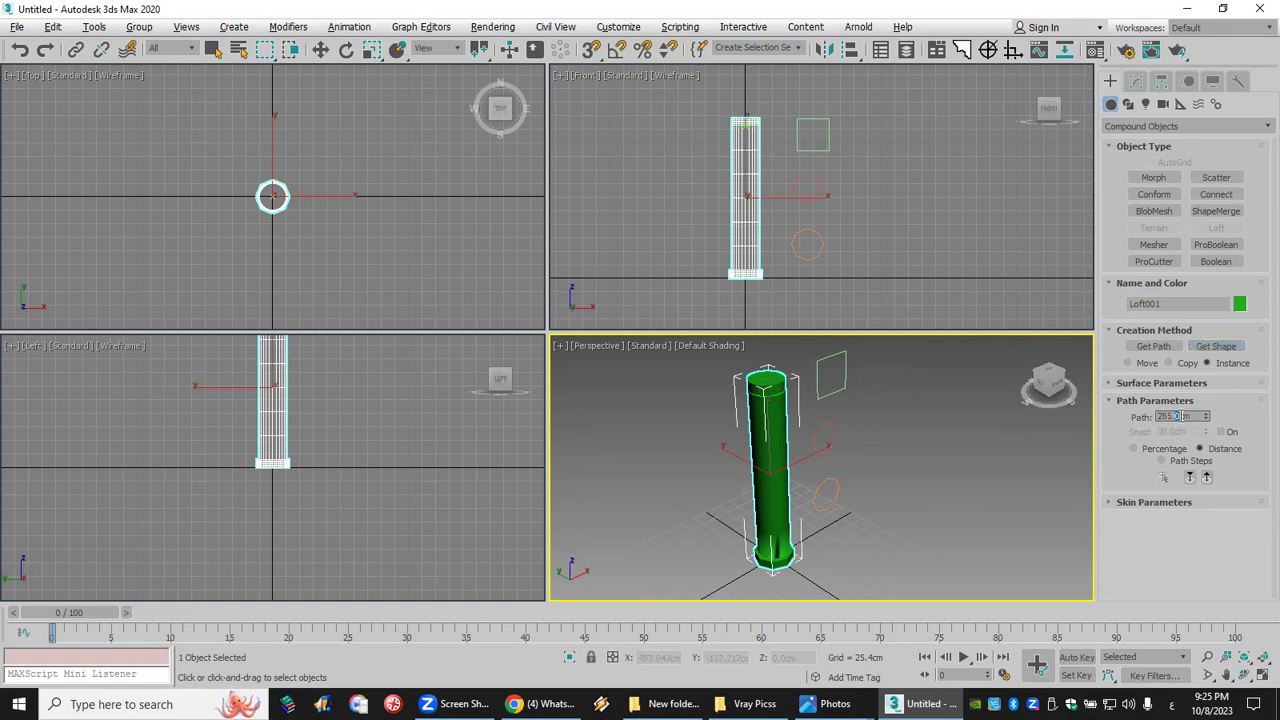
text(1)
key(Return)
click(1216, 346)
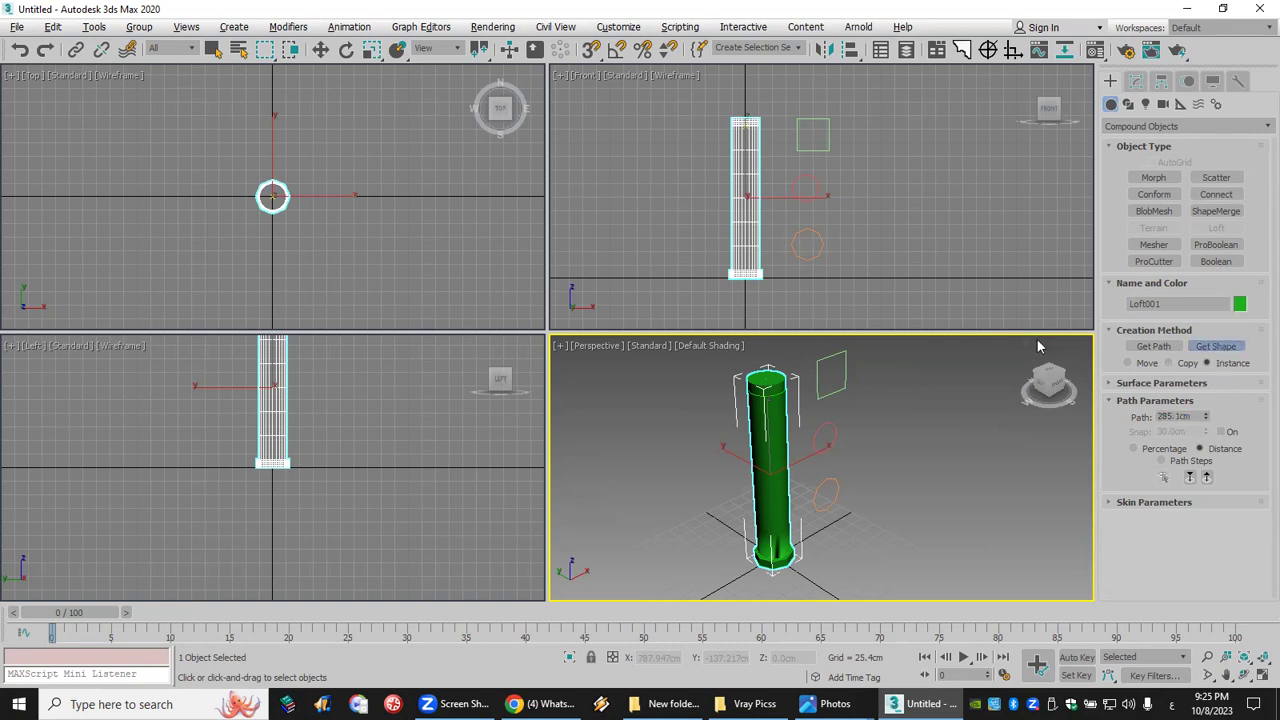
click(843, 385)
Step: Assign the square as the loft's section at 300 cm and show the column and shapes in a maximized Front view
drag(1205, 420, 1206, 410)
click(1216, 346)
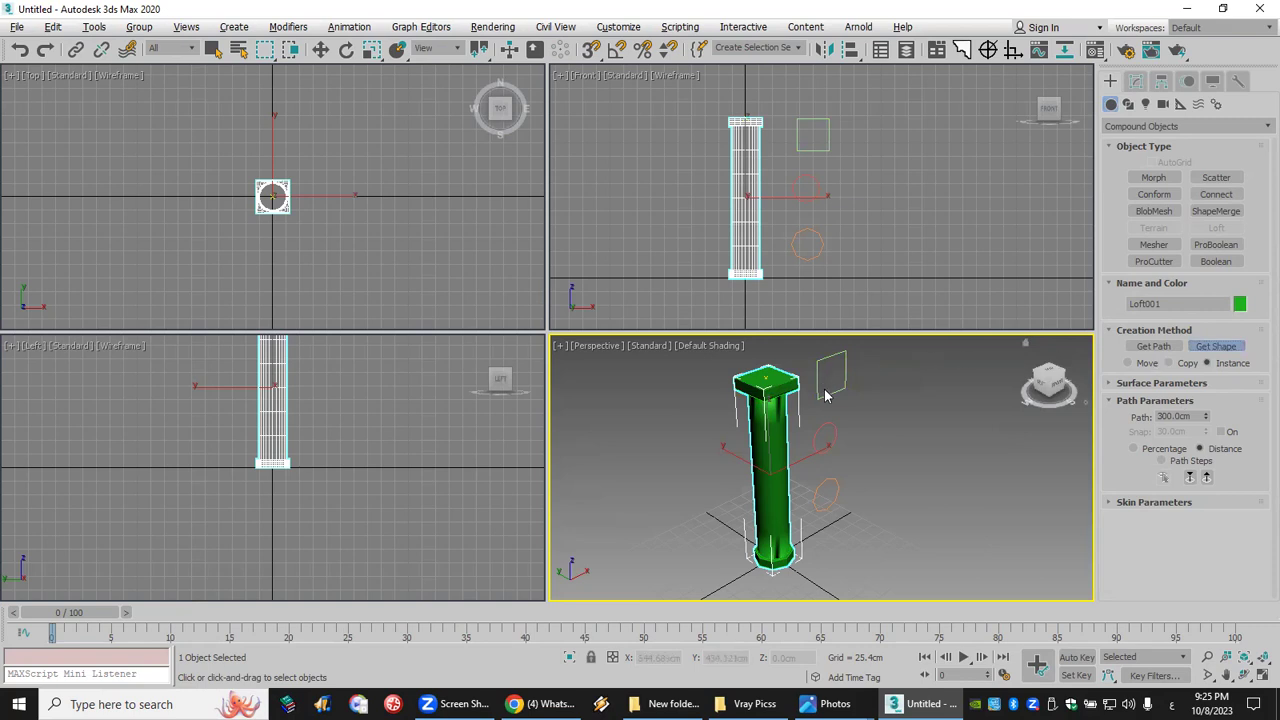
middle_drag(906, 258, 944, 253)
click(1261, 676)
middle_drag(558, 552, 684, 574)
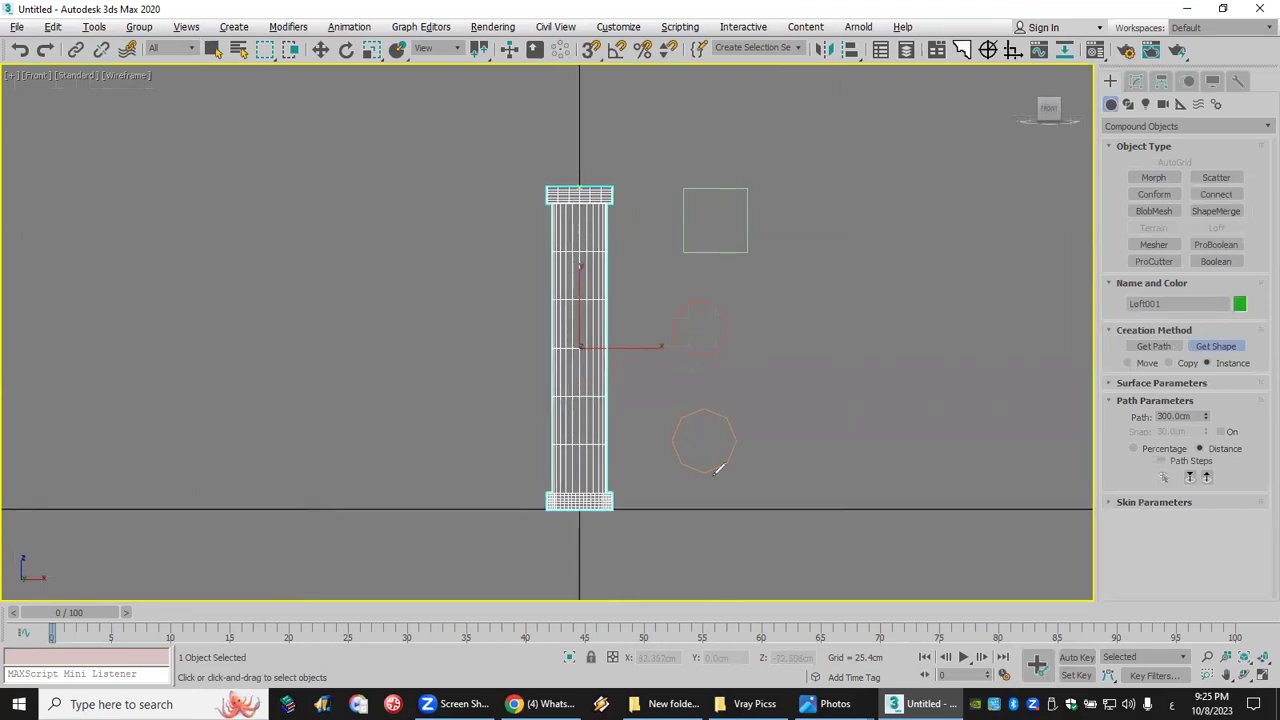
Step: Annotate the column's base with freehand lines from the octagon and the circle, labelled 0, 15 and 5,1
drag(716, 470, 528, 552)
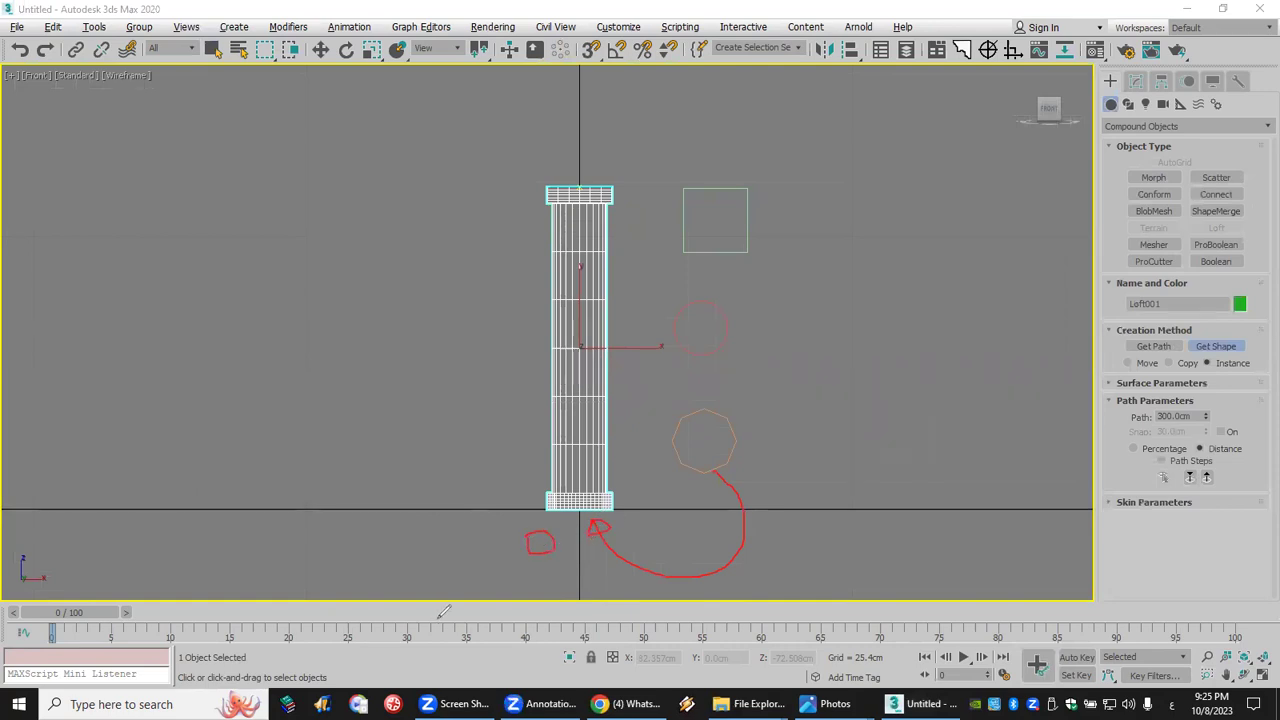
mouse_move(697, 446)
mouse_down()
mouse_move(692, 494)
mouse_move(612, 495)
mouse_up()
drag(470, 482, 489, 492)
drag(699, 340, 617, 486)
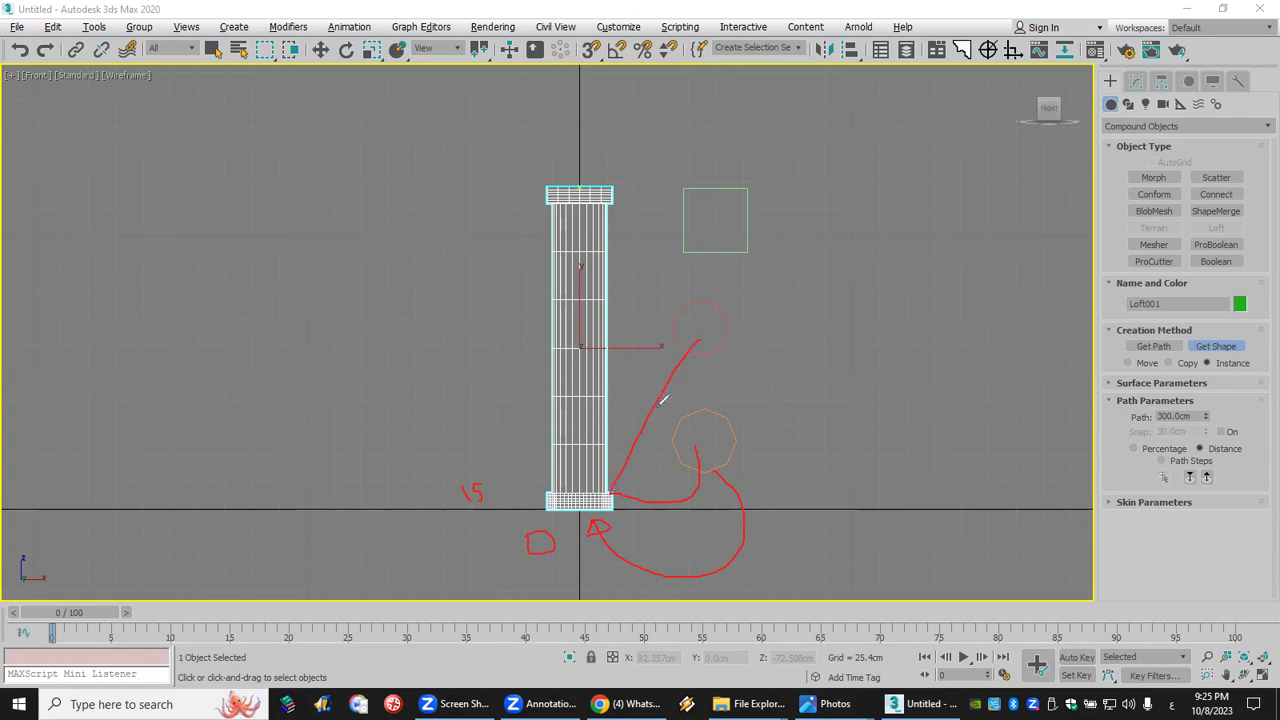
mouse_move(790, 368)
mouse_down()
mouse_move(789, 354)
mouse_move(803, 379)
mouse_move(818, 378)
mouse_up()
Step: Annotate the column's upper part with freehand lines from the circle and the square, labelled 285, 285,1 and 300, and exit annotation
mouse_move(674, 317)
mouse_down()
mouse_move(695, 293)
mouse_move(633, 236)
mouse_up()
mouse_move(442, 278)
mouse_down()
mouse_move(497, 296)
mouse_move(479, 272)
mouse_move(497, 274)
mouse_move(476, 302)
mouse_up()
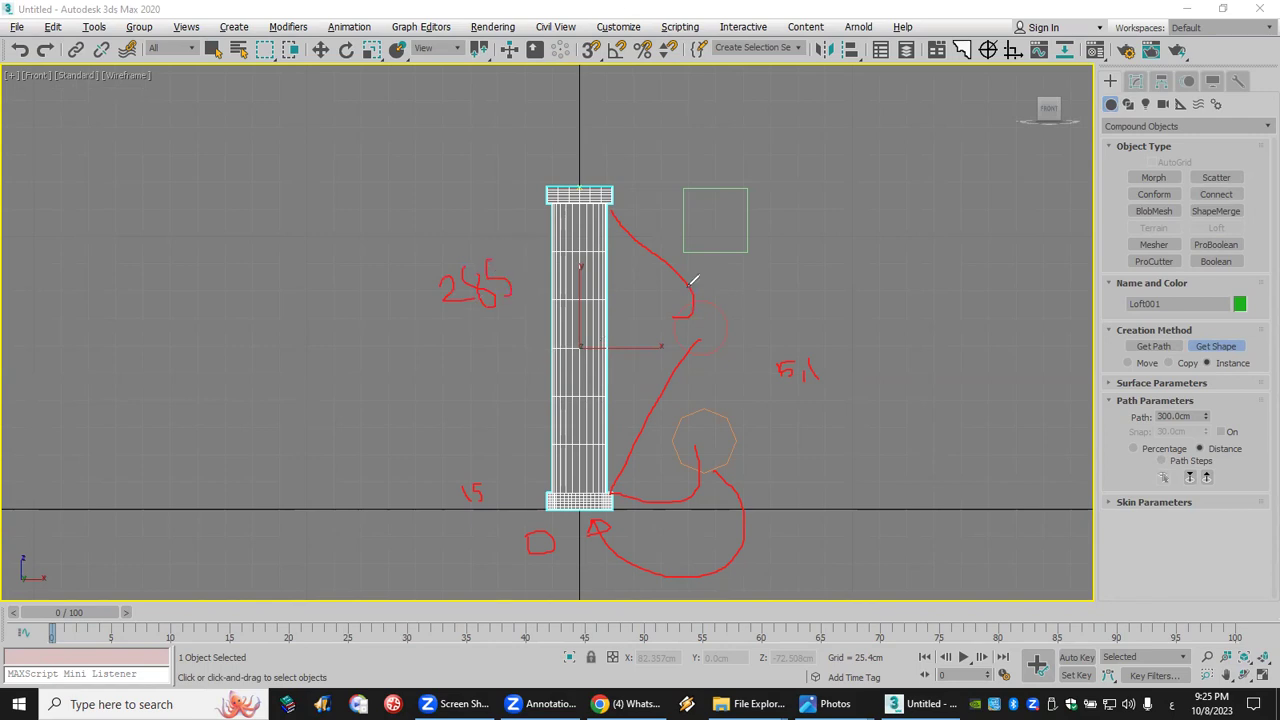
mouse_move(722, 222)
mouse_down()
mouse_move(647, 138)
mouse_move(620, 200)
mouse_up()
mouse_move(824, 188)
mouse_down()
mouse_move(868, 206)
mouse_move(852, 219)
mouse_move(852, 192)
mouse_move(874, 190)
mouse_move(921, 214)
mouse_up()
mouse_move(707, 207)
mouse_down()
mouse_move(666, 127)
mouse_move(574, 144)
mouse_move(563, 180)
mouse_up()
mouse_move(430, 153)
mouse_down()
mouse_move(444, 146)
mouse_move(432, 176)
mouse_move(487, 148)
mouse_up()
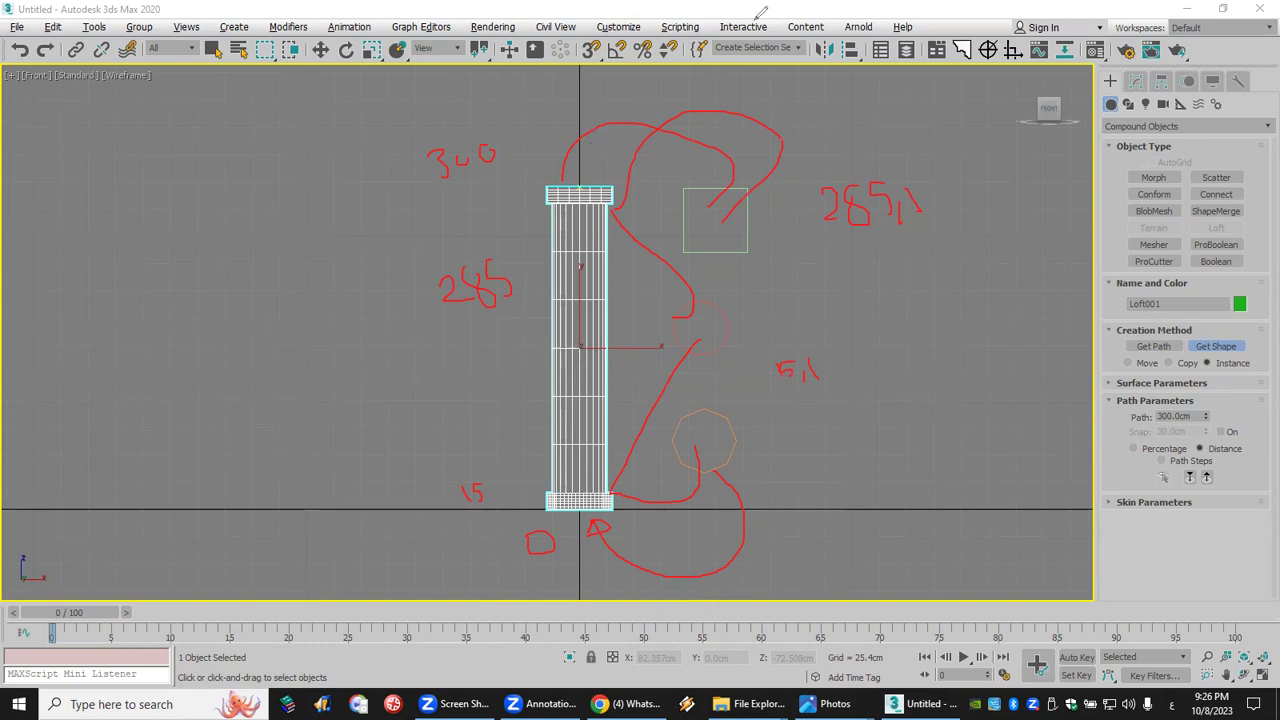
key(Escape)
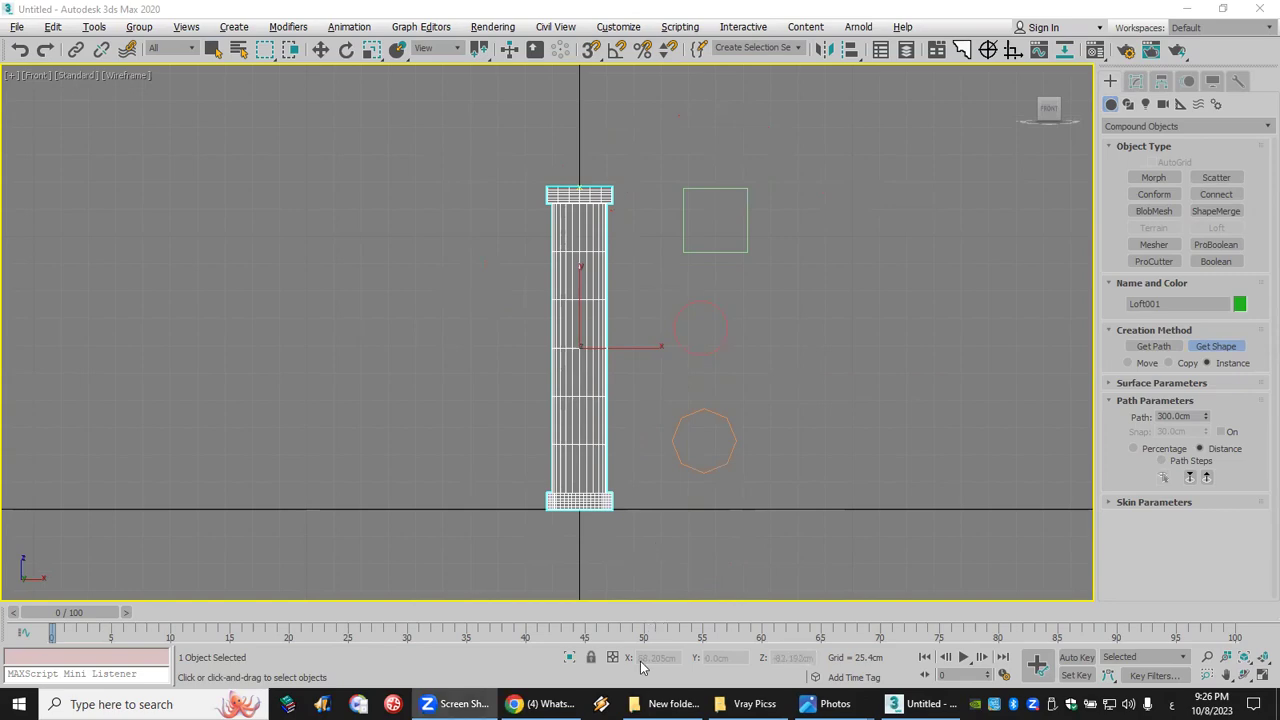
Step: Switch to WhatsApp Web and send the copied screenshot of the annotated column to the 3ds Max class group chat
key(alt+Tab)
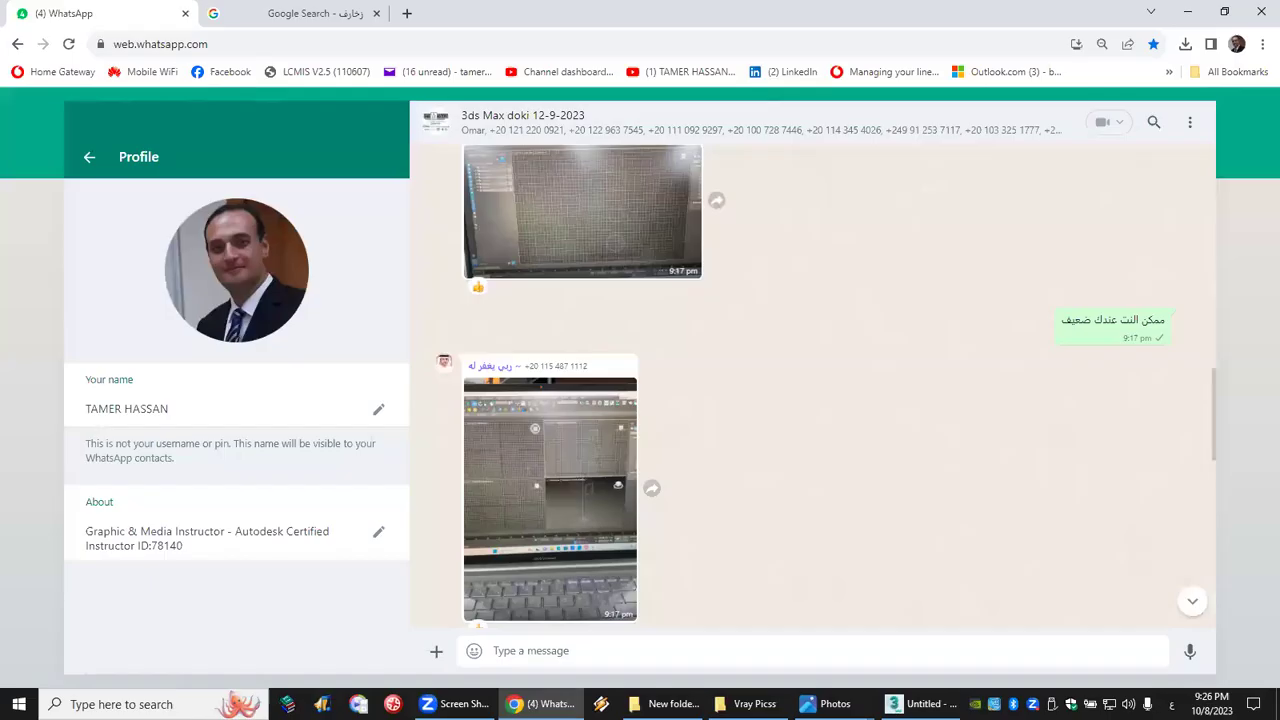
right_click(1093, 666)
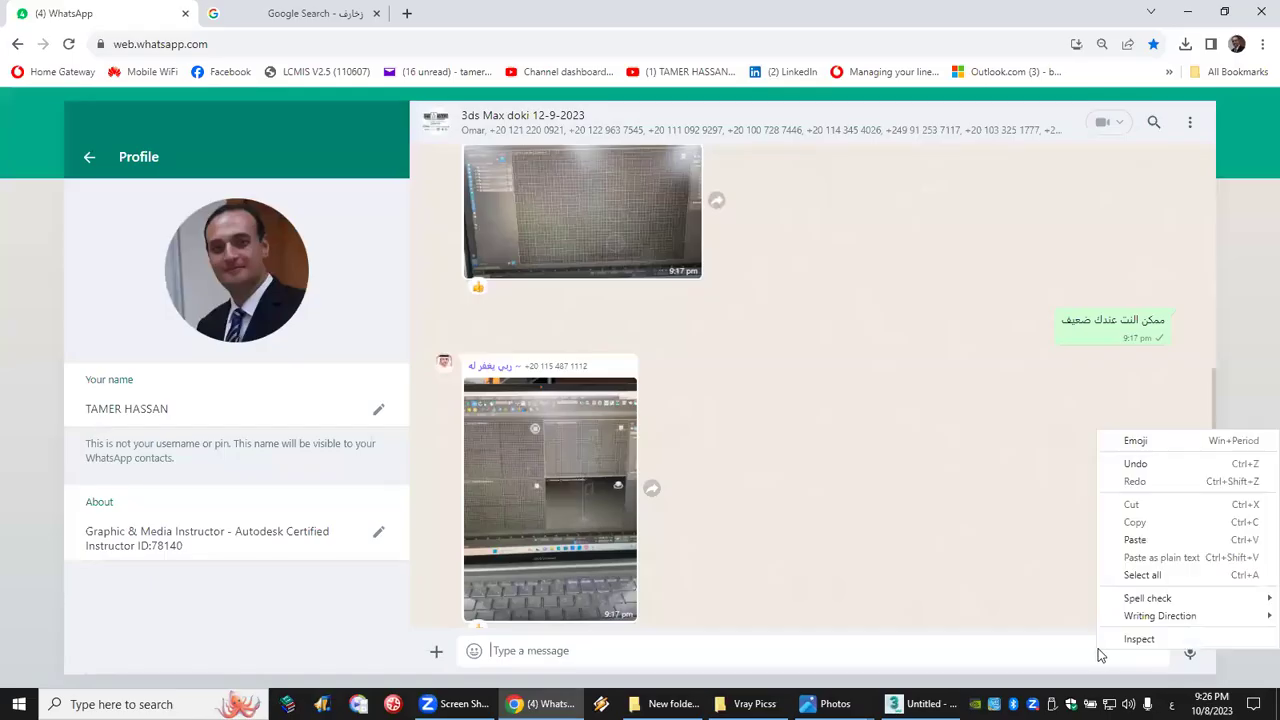
click(1155, 541)
key(Return)
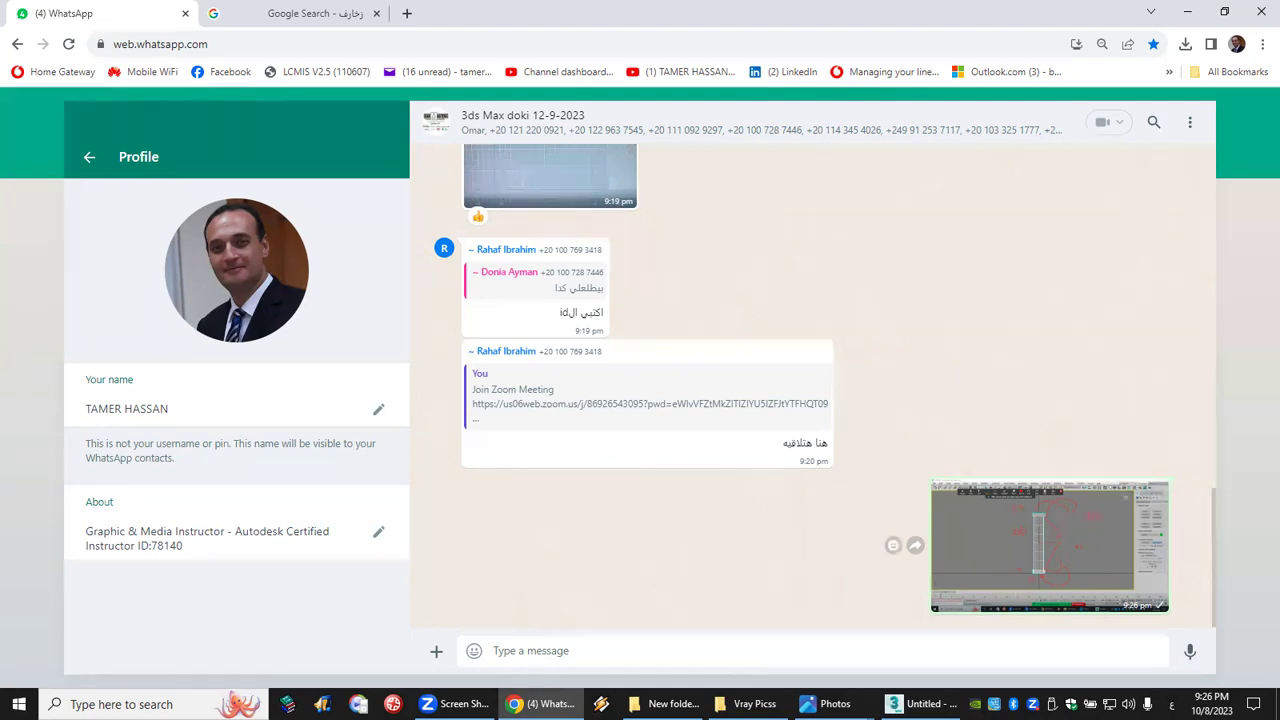
Step: Switch back to 3ds Max and select the square section at the top of the column at the loft's Shape level
mouse_move(918, 704)
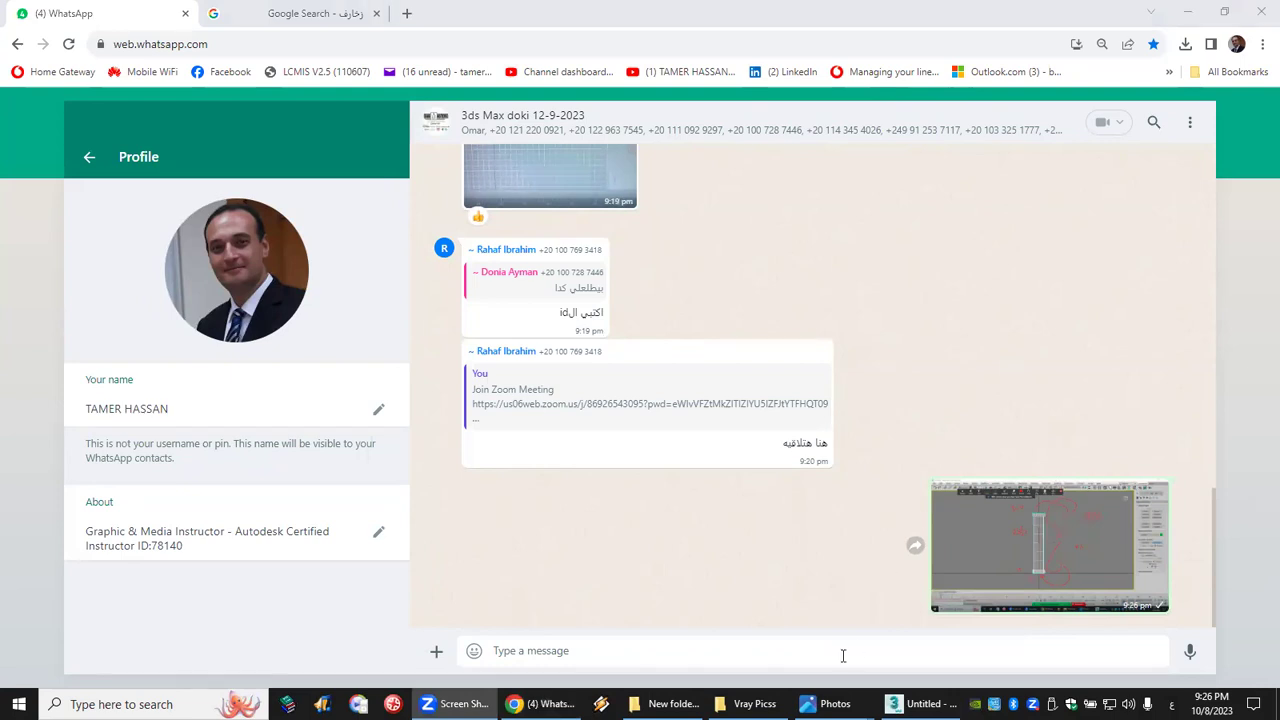
click(920, 704)
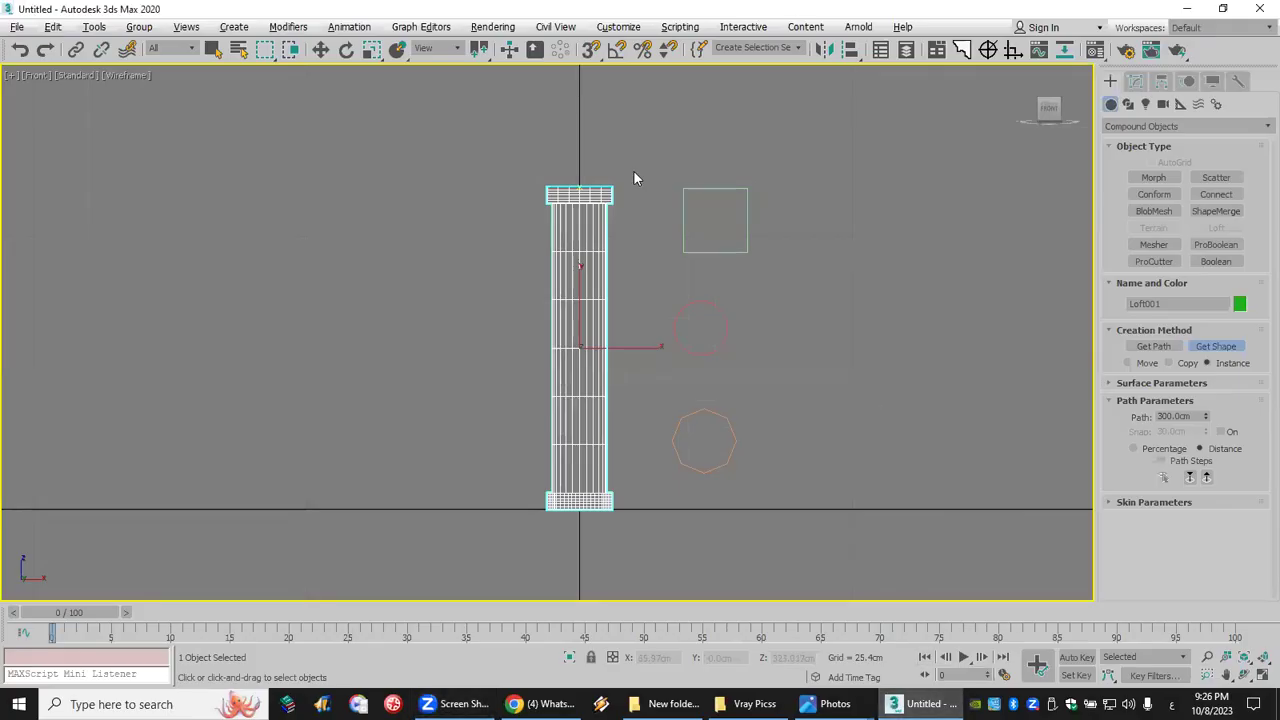
scroll(603, 177, up, 2)
middle_drag(603, 177, 698, 207)
scroll(691, 211, up, 3)
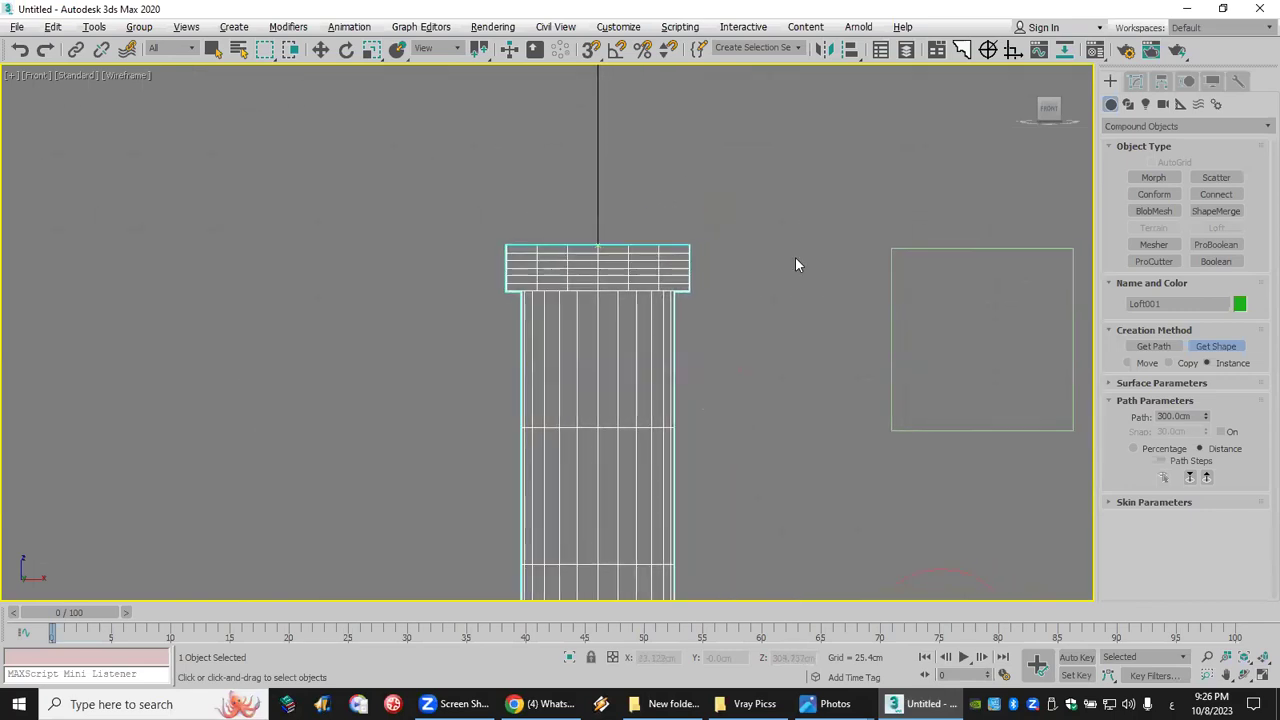
click(1138, 82)
click(1110, 149)
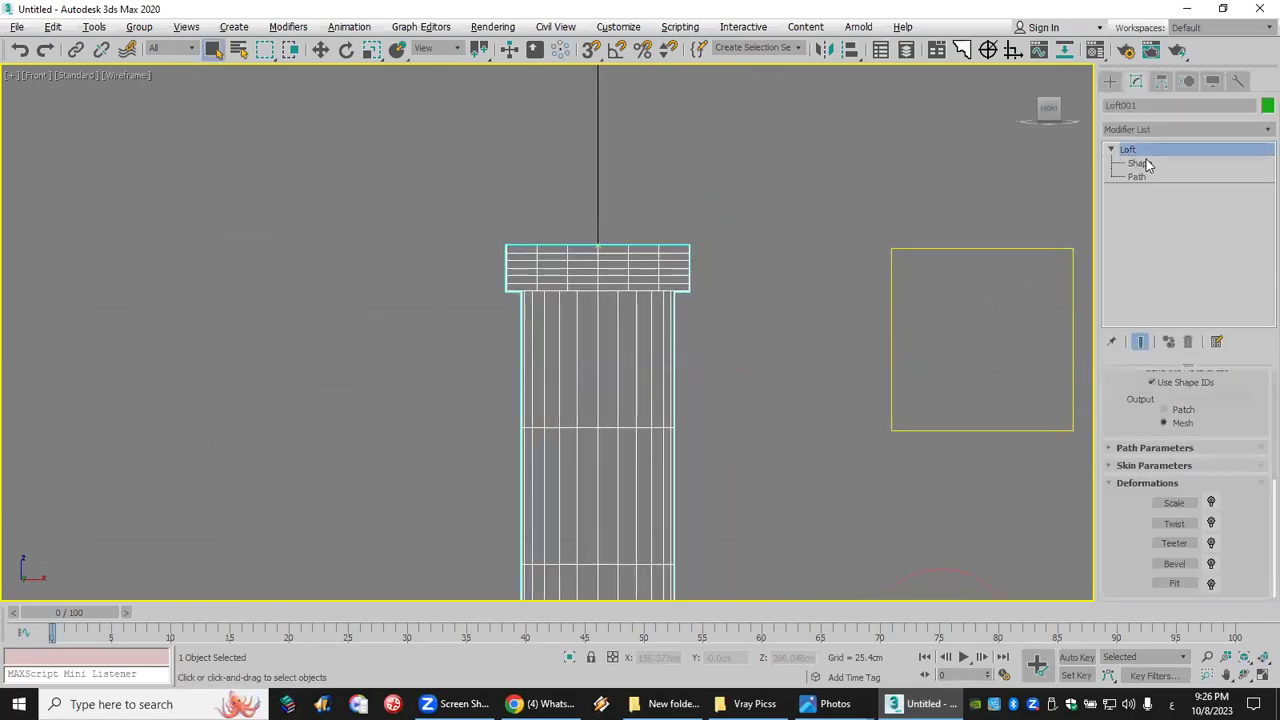
click(1140, 163)
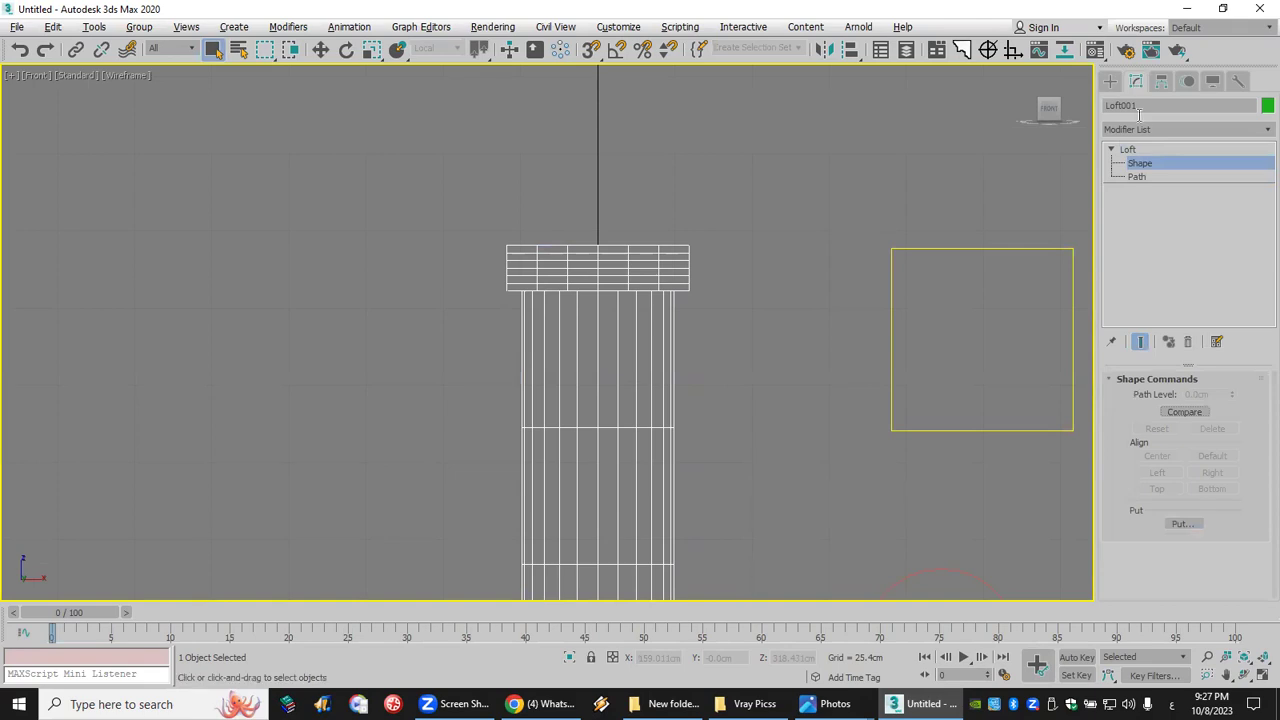
click(598, 240)
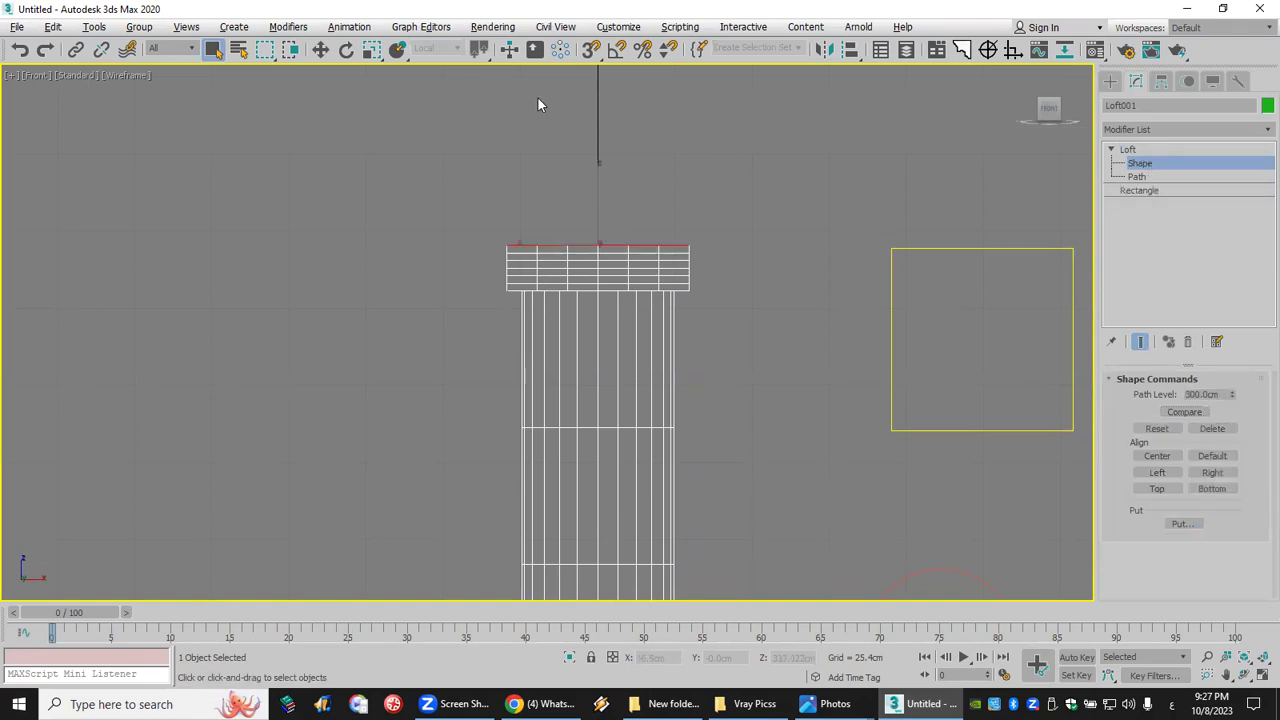
Step: Try to move the selected square section upward along the column's path, and leave sub-object editing
click(320, 49)
drag(598, 180, 626, 166)
click(1110, 81)
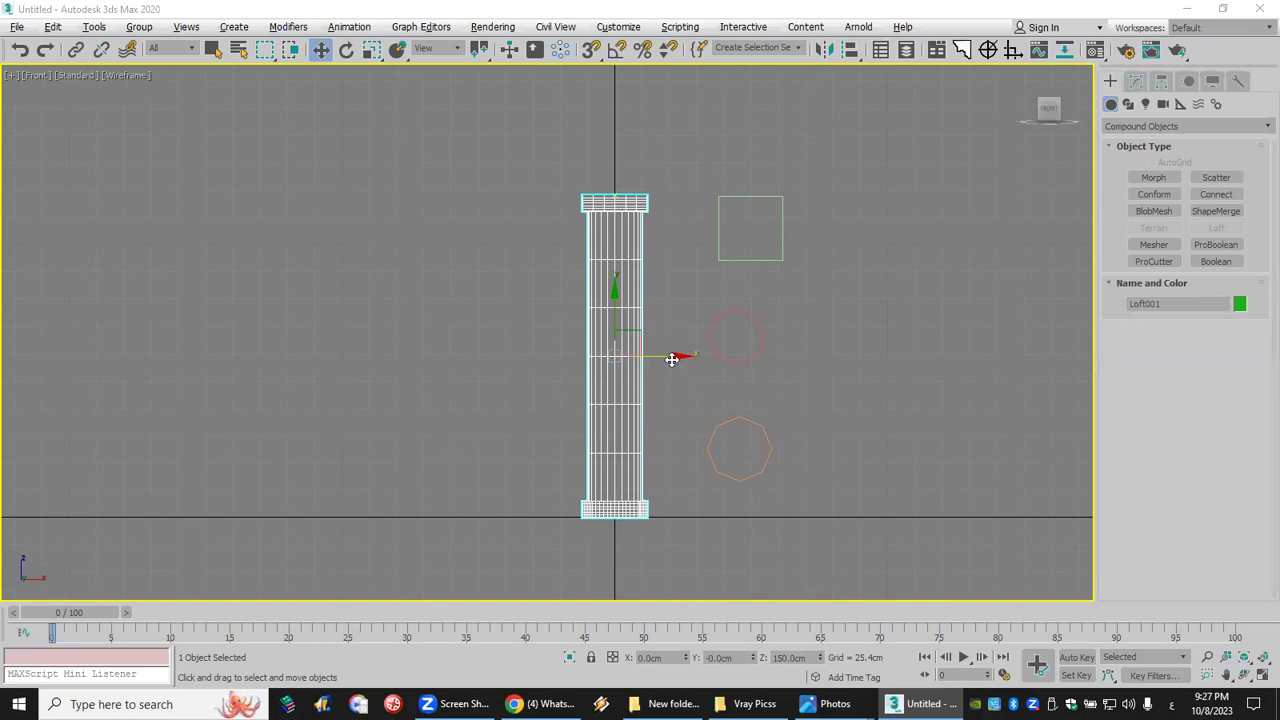
Step: Move the lofted column about 319 cm away from its path line and delete it
drag(672, 359, 329, 347)
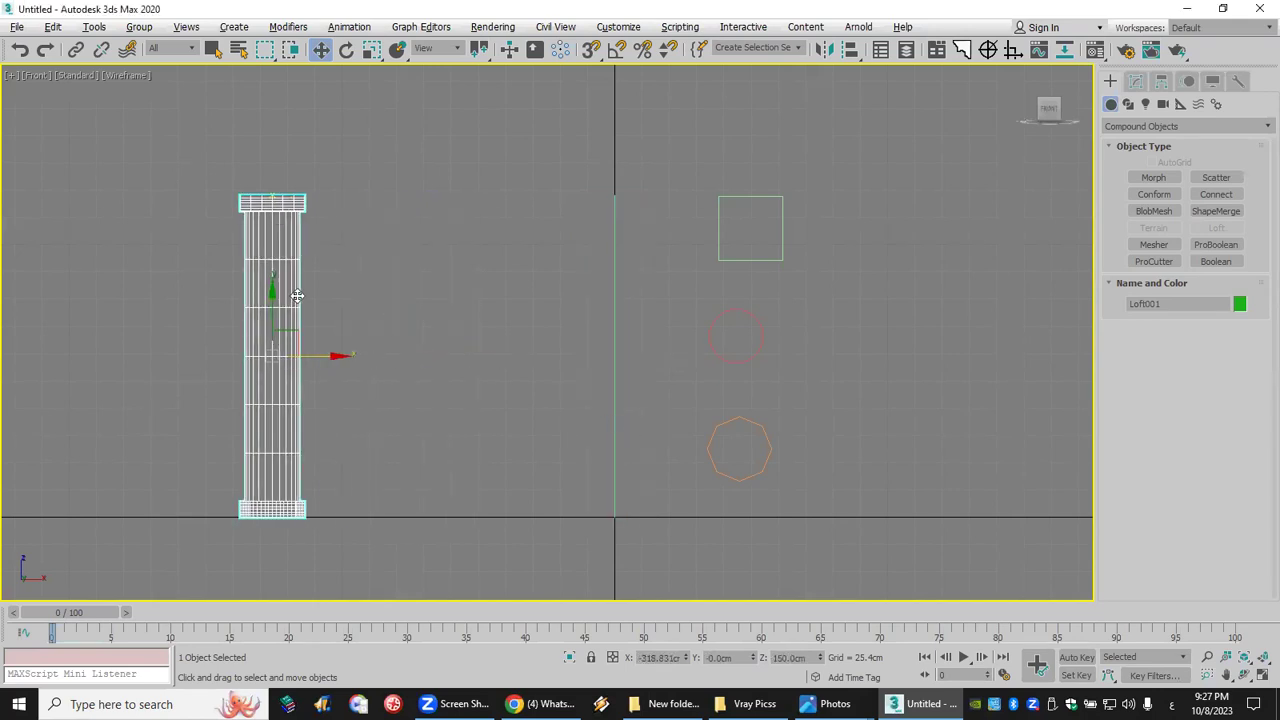
key(Delete)
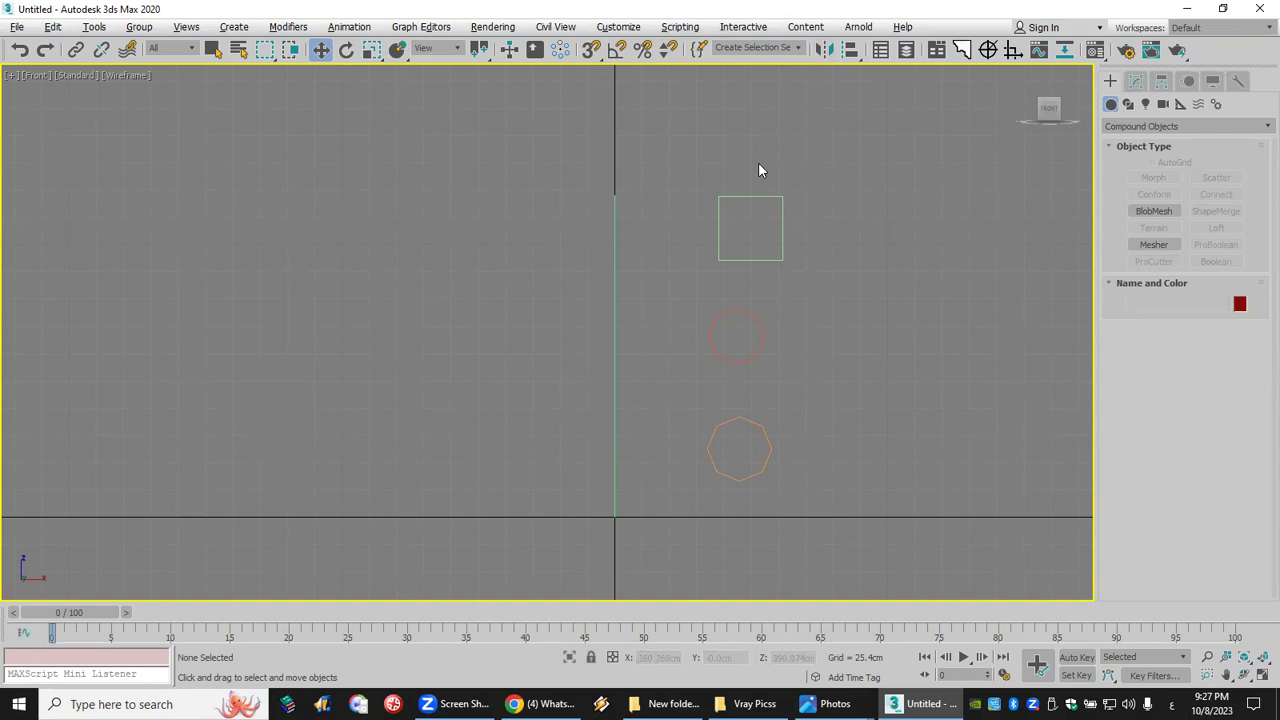
click(614, 298)
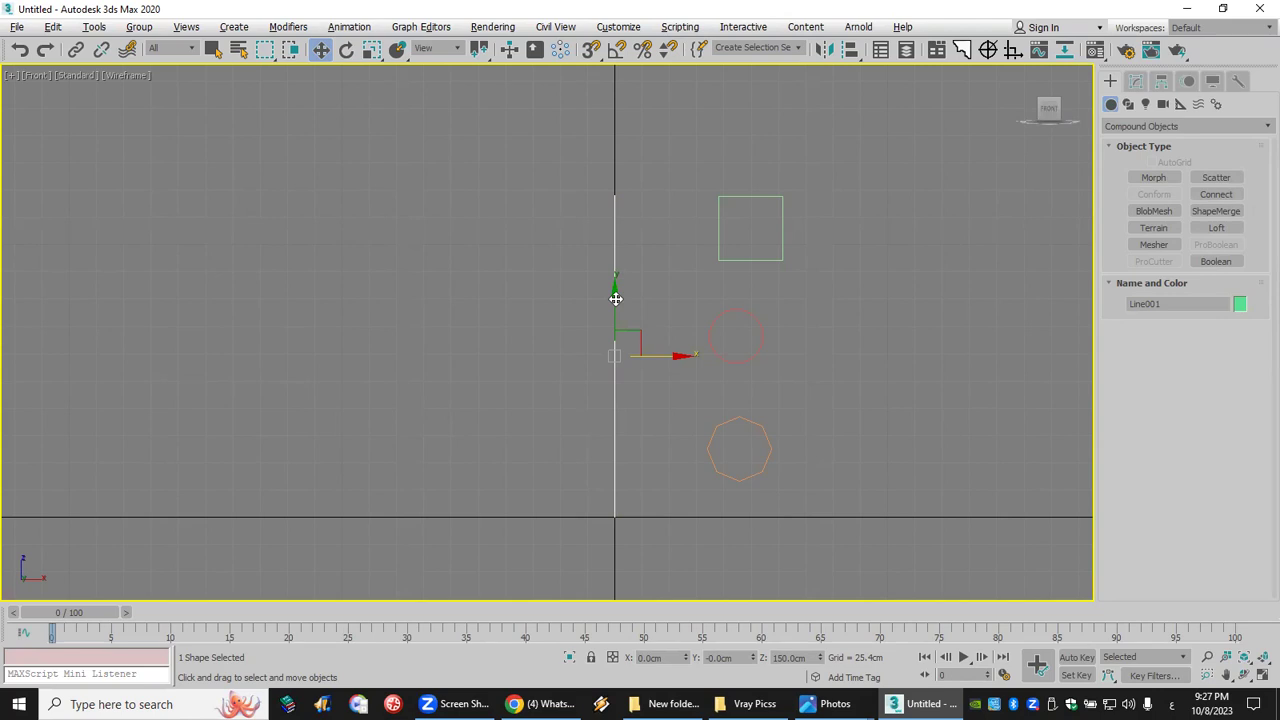
click(667, 482)
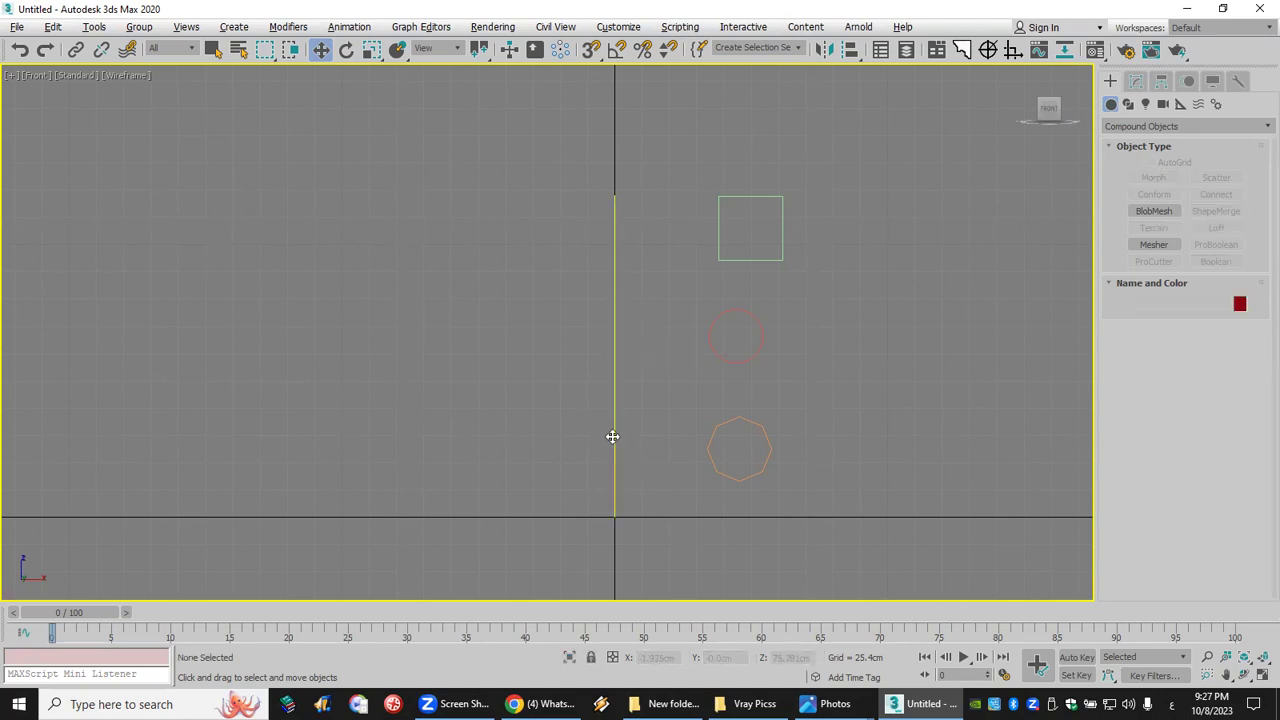
Step: Loft the octagon along the vertical line with the path measured by distance, starting at 0 cm
click(613, 436)
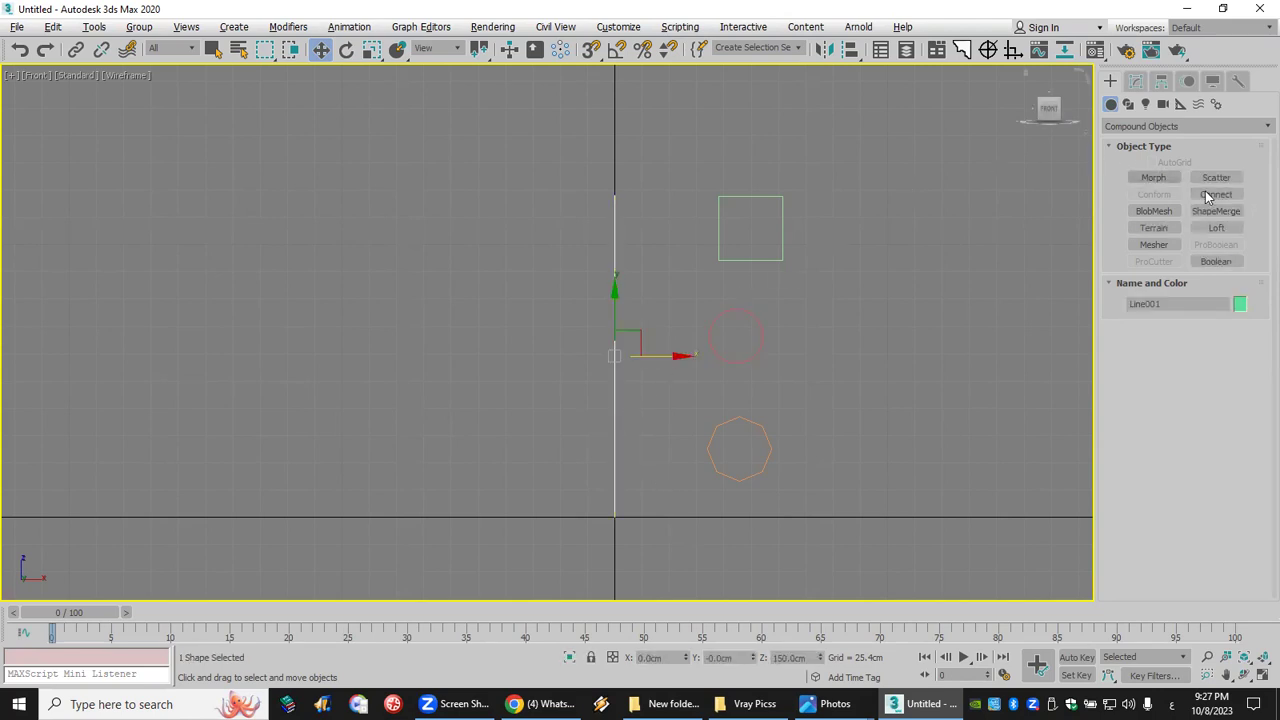
click(1222, 226)
click(1230, 449)
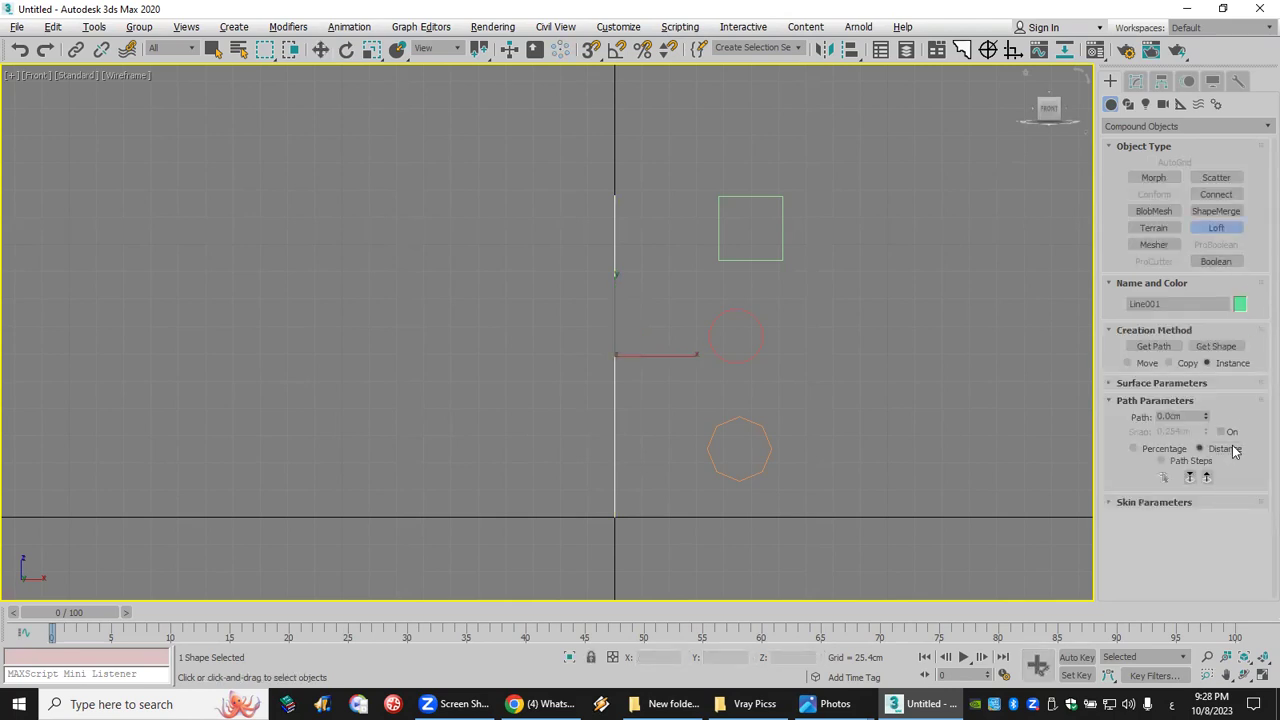
click(1213, 346)
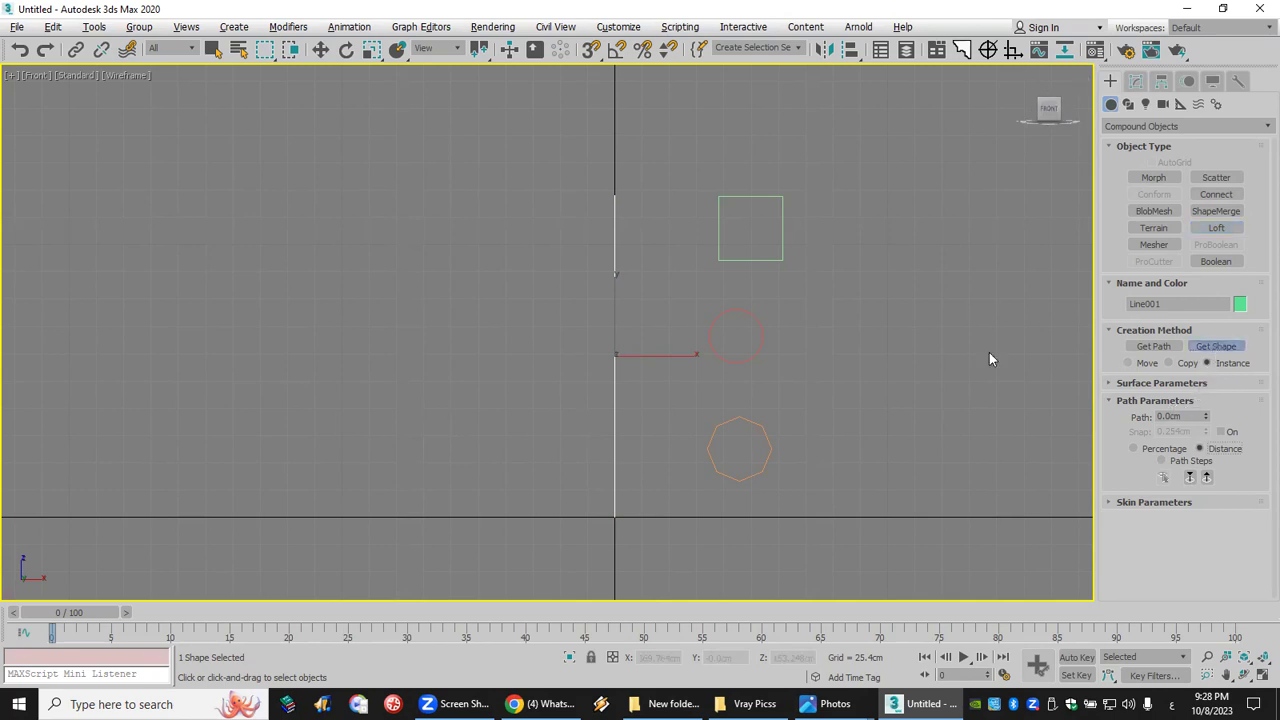
click(749, 418)
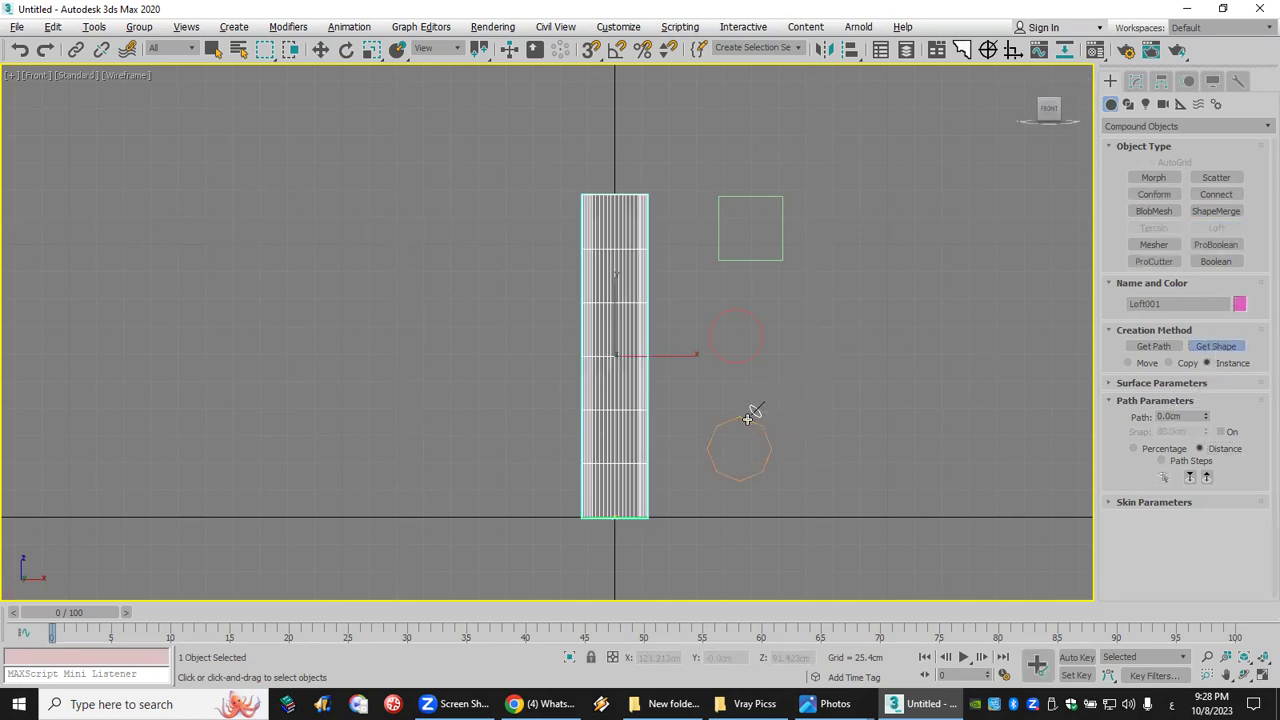
Step: Assign the octagon as the loft's section at a path distance of 15 cm
click(1170, 416)
text(15)
key(Return)
click(1218, 346)
click(746, 413)
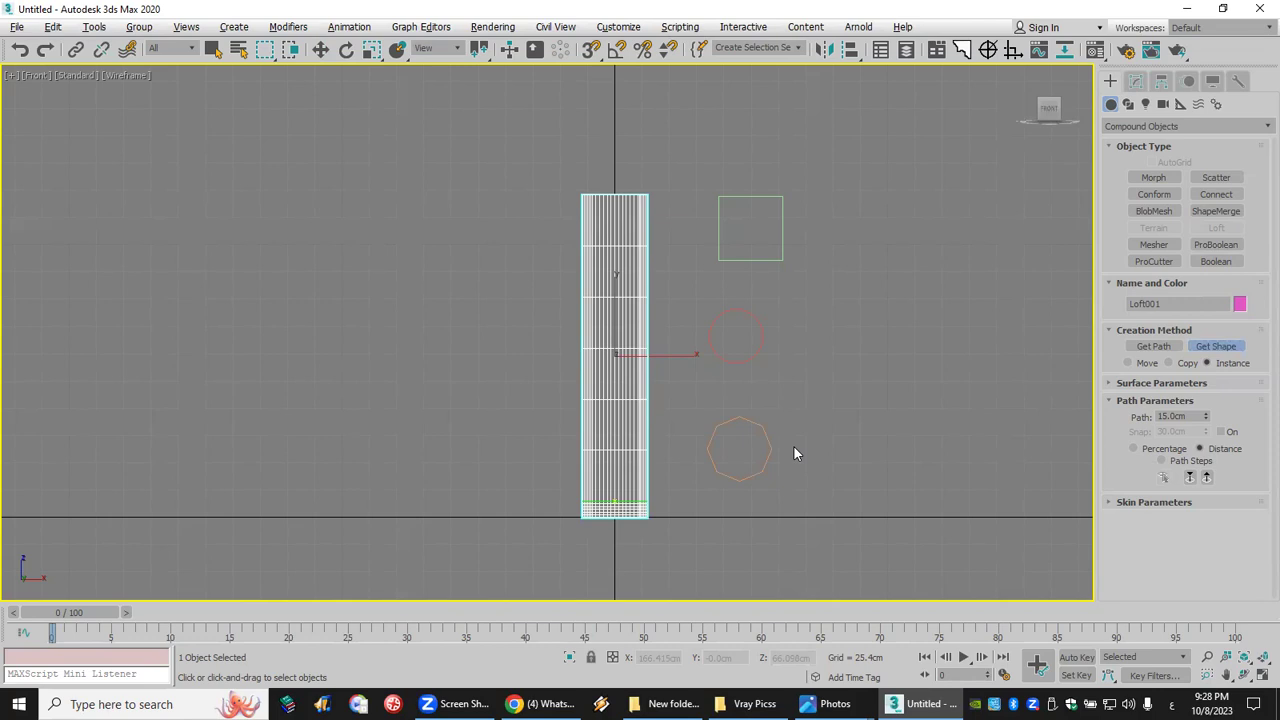
Step: Assign the circle as the loft's section at a path distance of 15.1 cm
click(1172, 416)
text(1)
key(Return)
click(1215, 346)
click(721, 362)
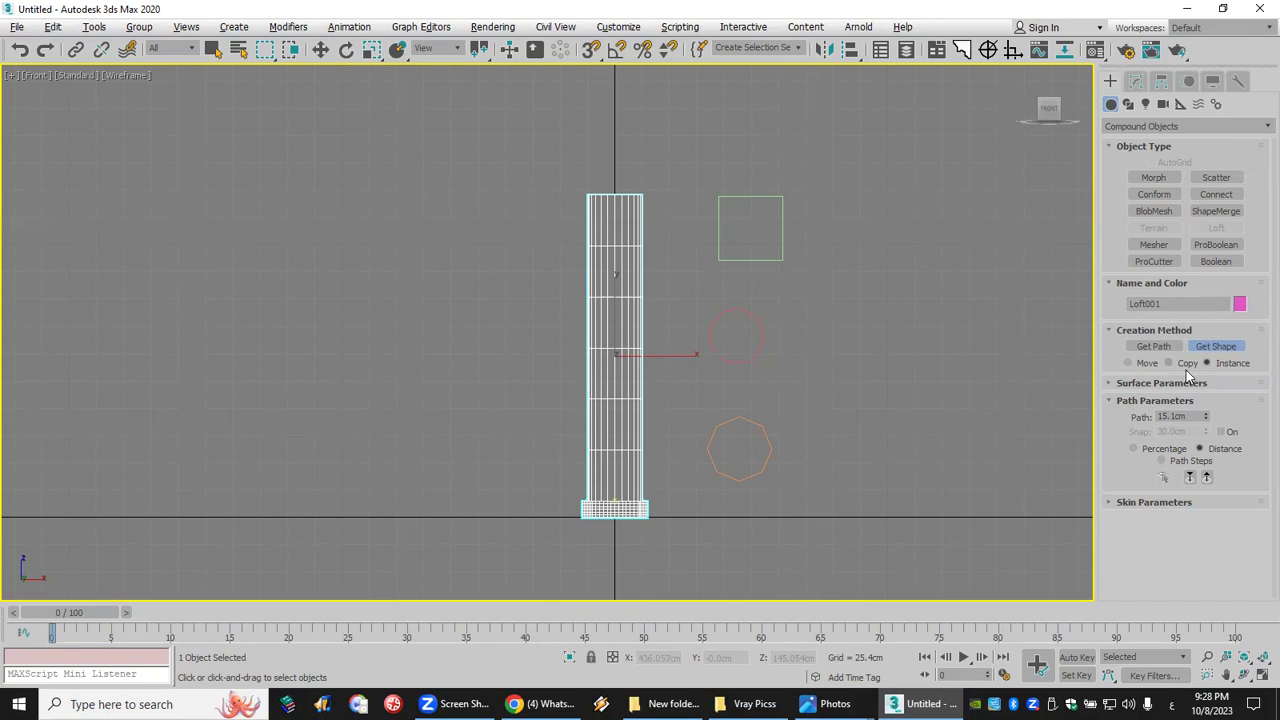
Step: Assign the circle as the loft's section at a path distance of 285 cm
double_click(1183, 416)
text(285)
key(Return)
click(1214, 346)
click(764, 313)
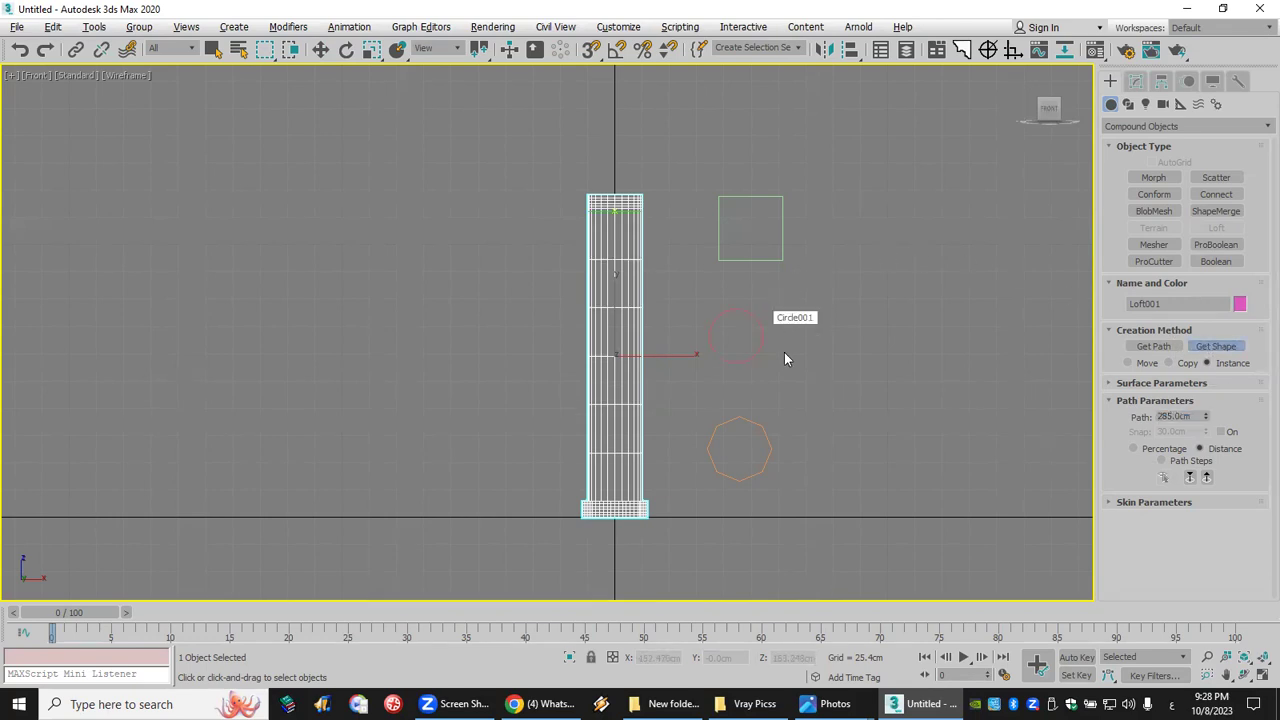
Step: Assign the square as the loft's section at 285.1 cm, and raise the path distance to pick the section for the column's upper end
double_click(1178, 415)
text(285.1)
key(Return)
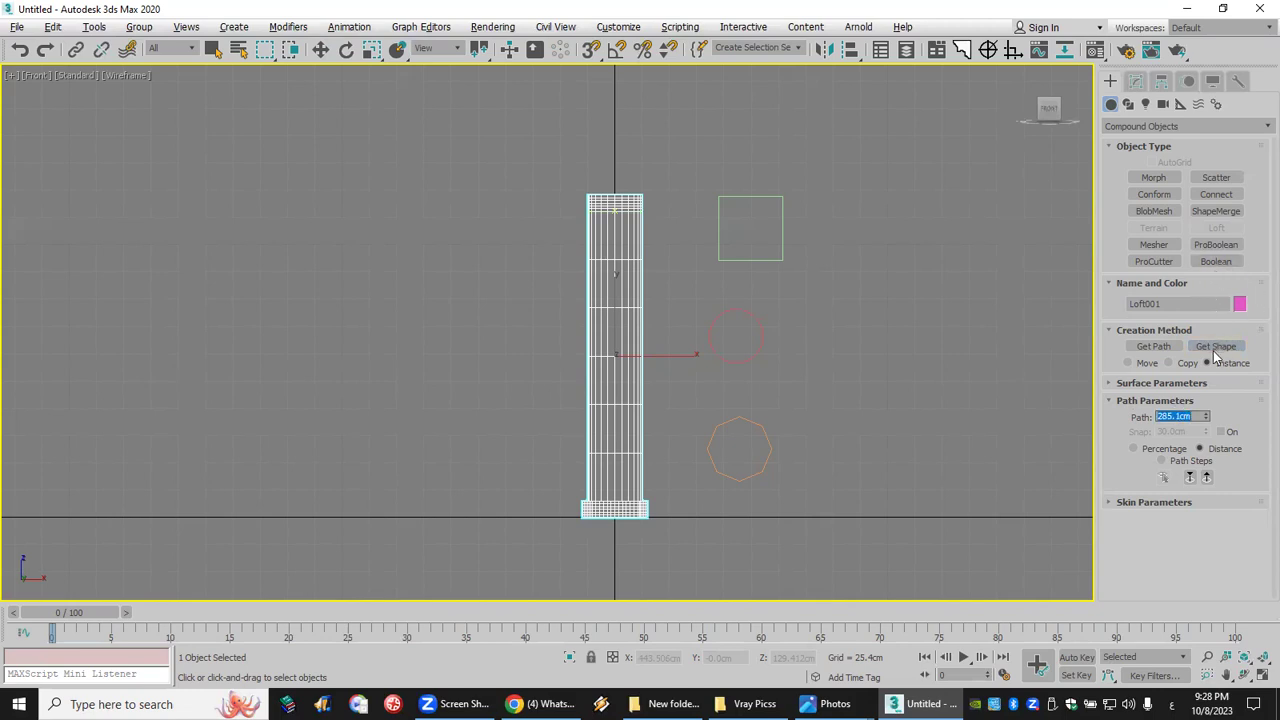
click(747, 257)
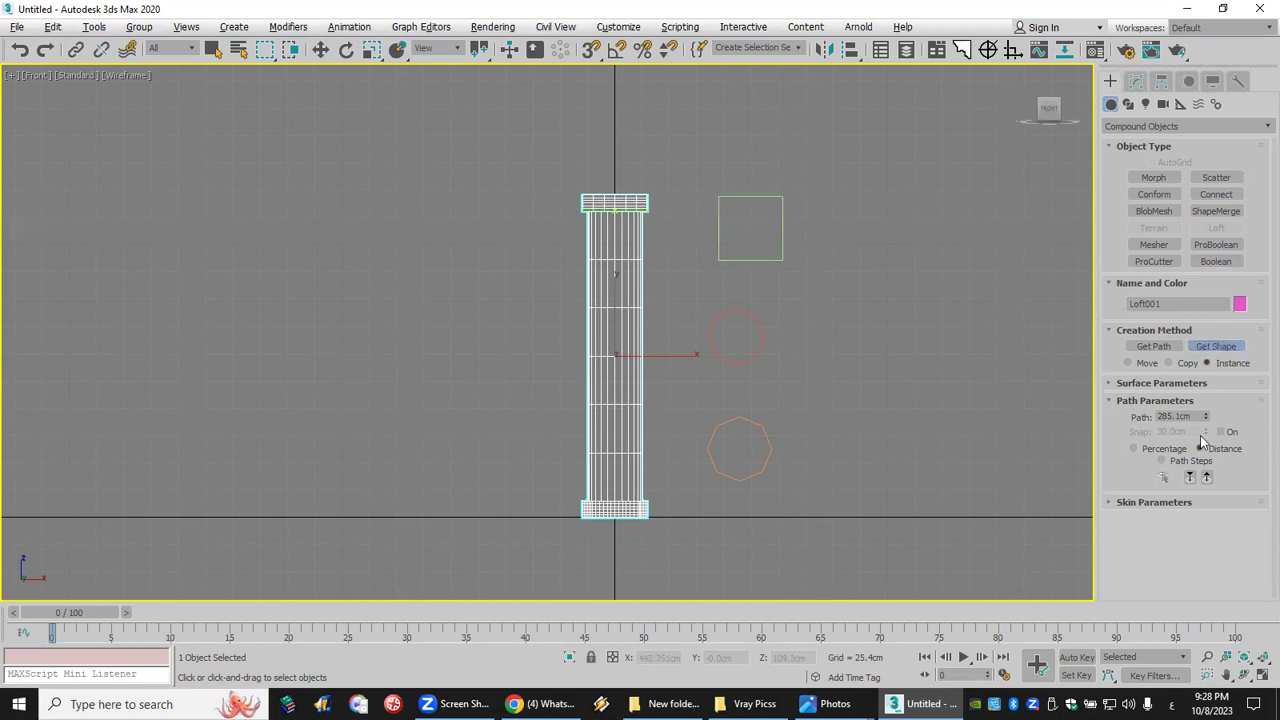
drag(1206, 420, 1208, 392)
click(1210, 346)
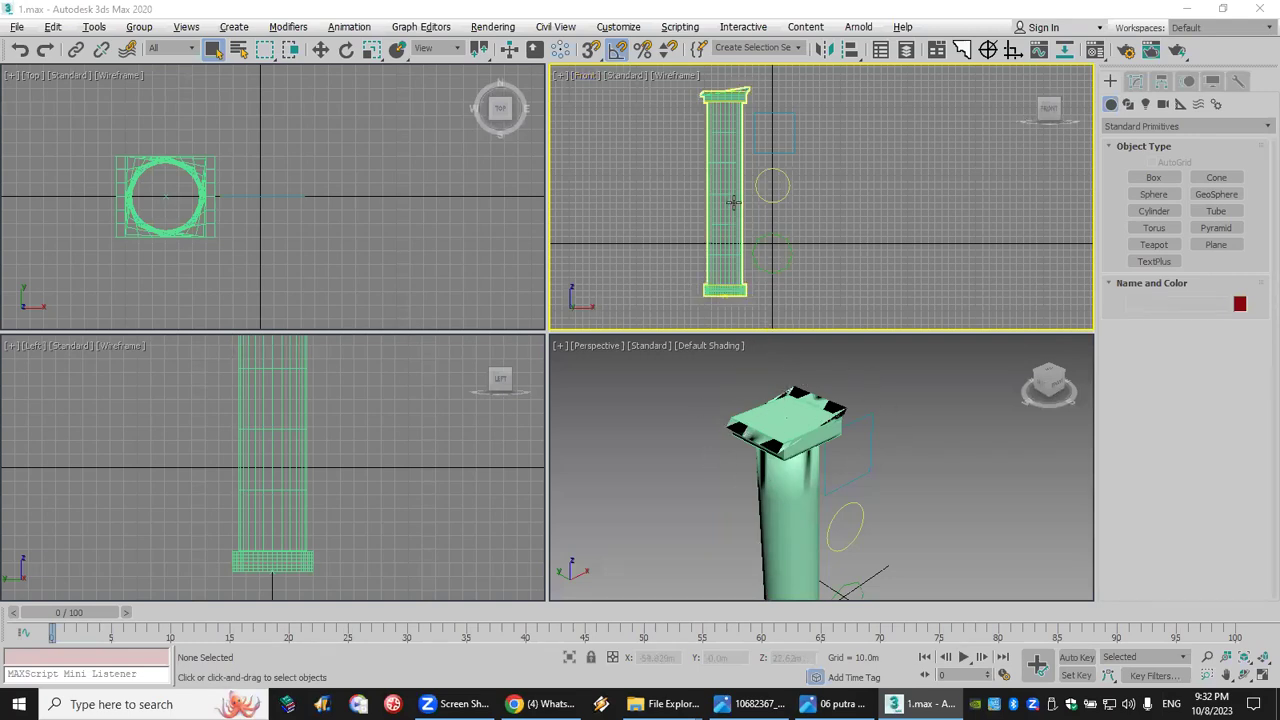
Step: Select the lofted column in the 1.max scene and enter its Shape level with the skewed capital in close view
click(736, 164)
middle_drag(726, 120, 857, 263)
scroll(857, 243, up, 3)
scroll(847, 190, up, 2)
scroll(855, 206, down, 1)
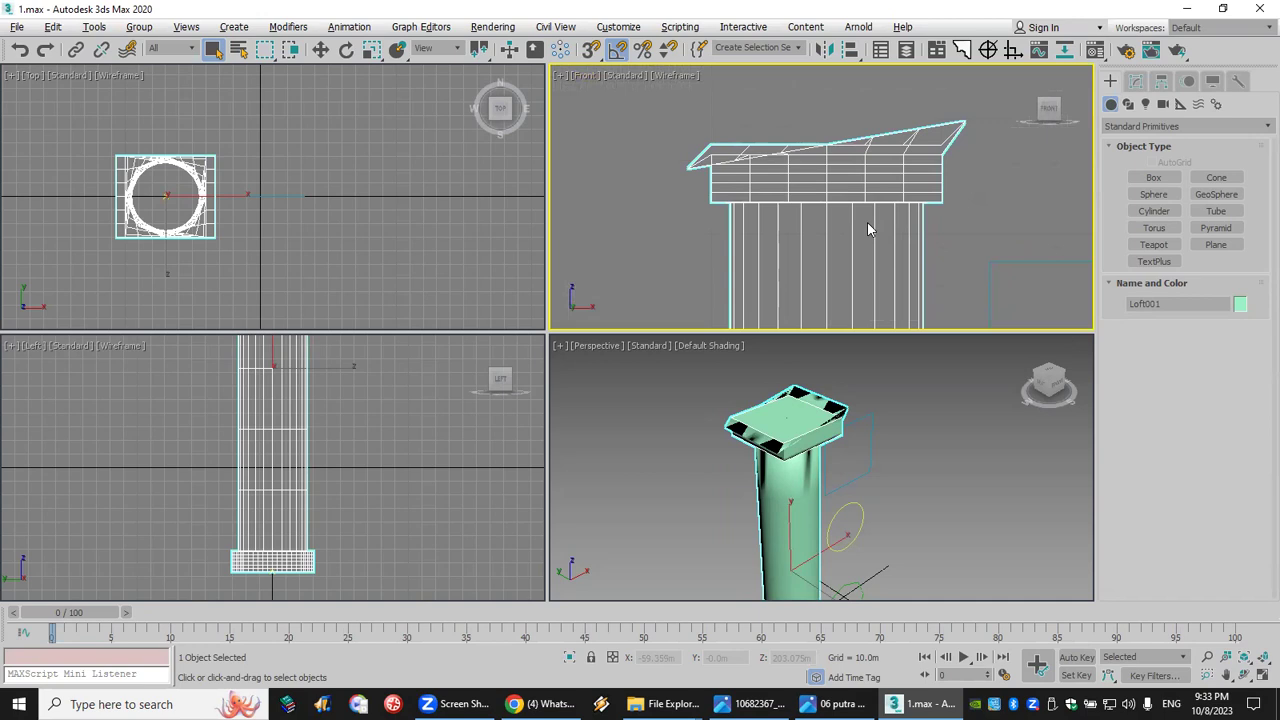
click(1136, 81)
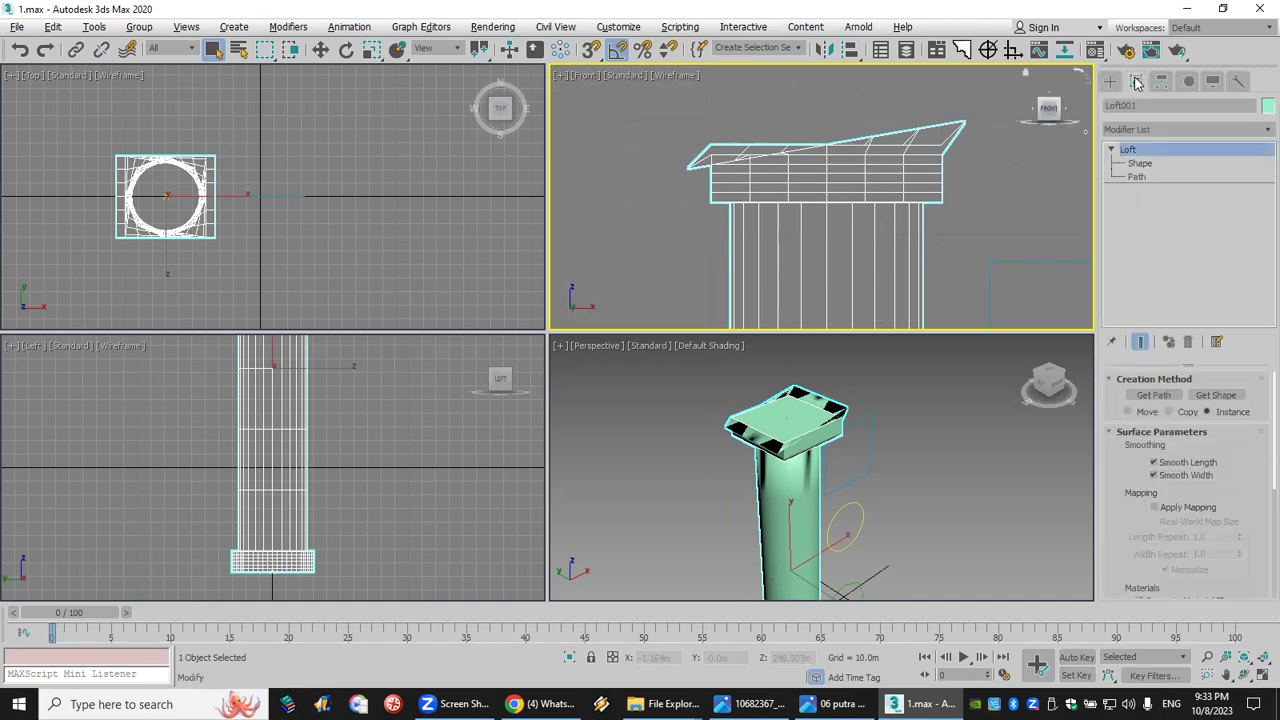
click(1148, 166)
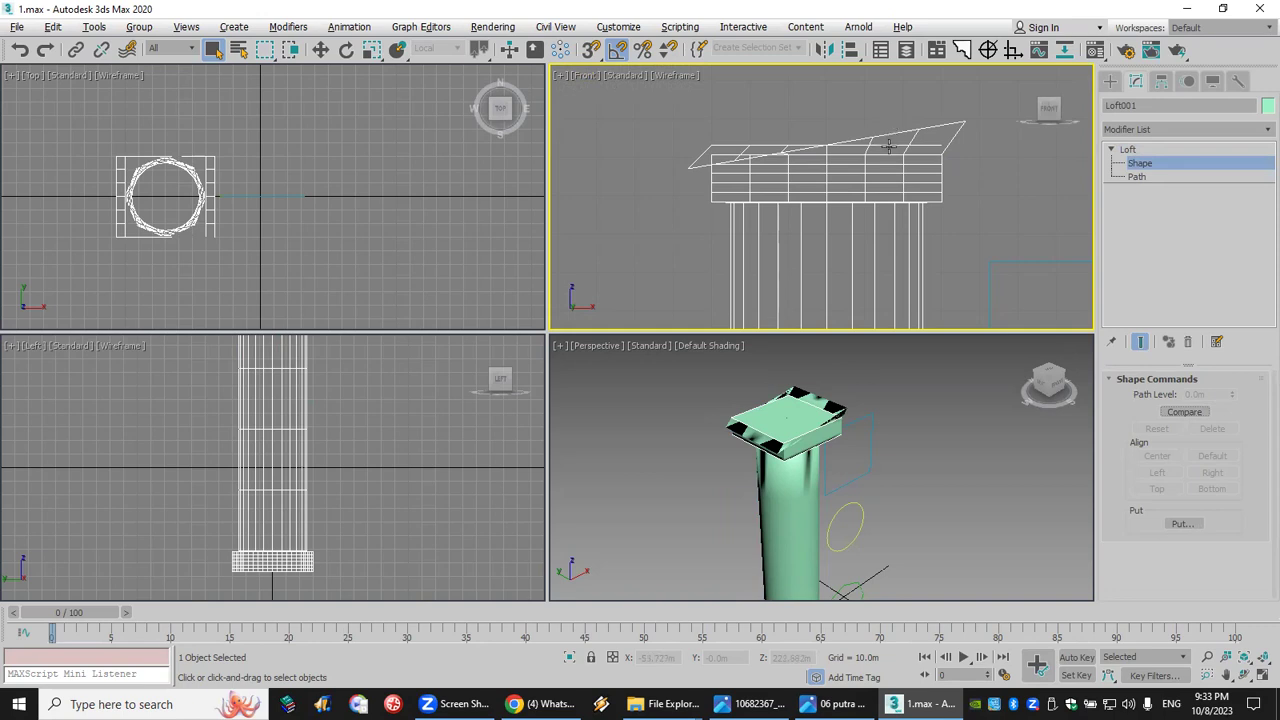
Step: Select the square section at the top of the column and move it along the path to straighten the skewed capital
click(888, 146)
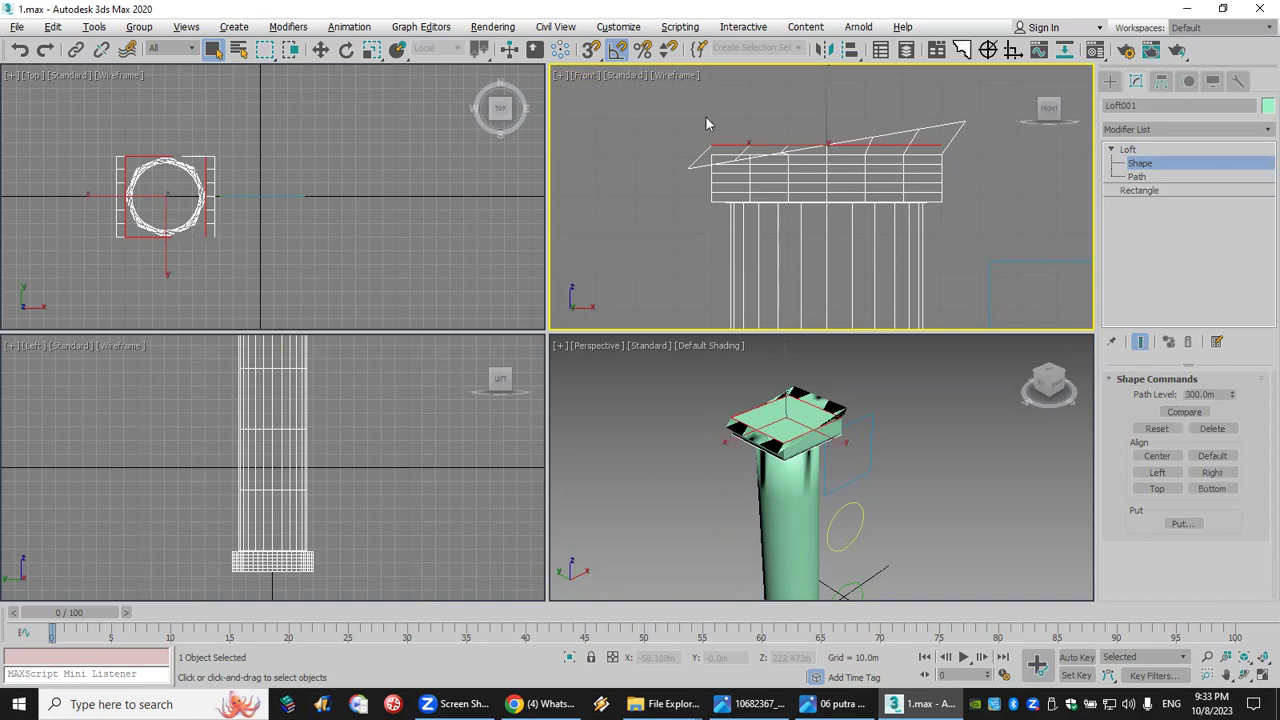
key(w)
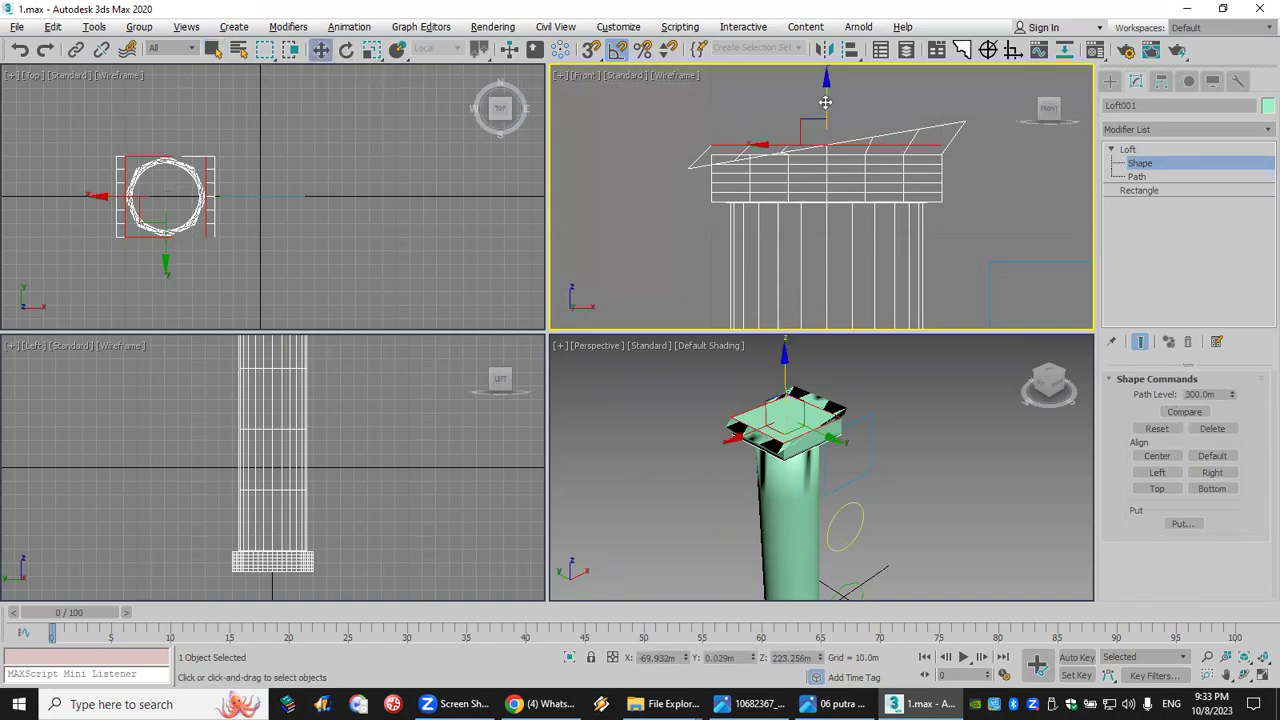
drag(825, 101, 858, 86)
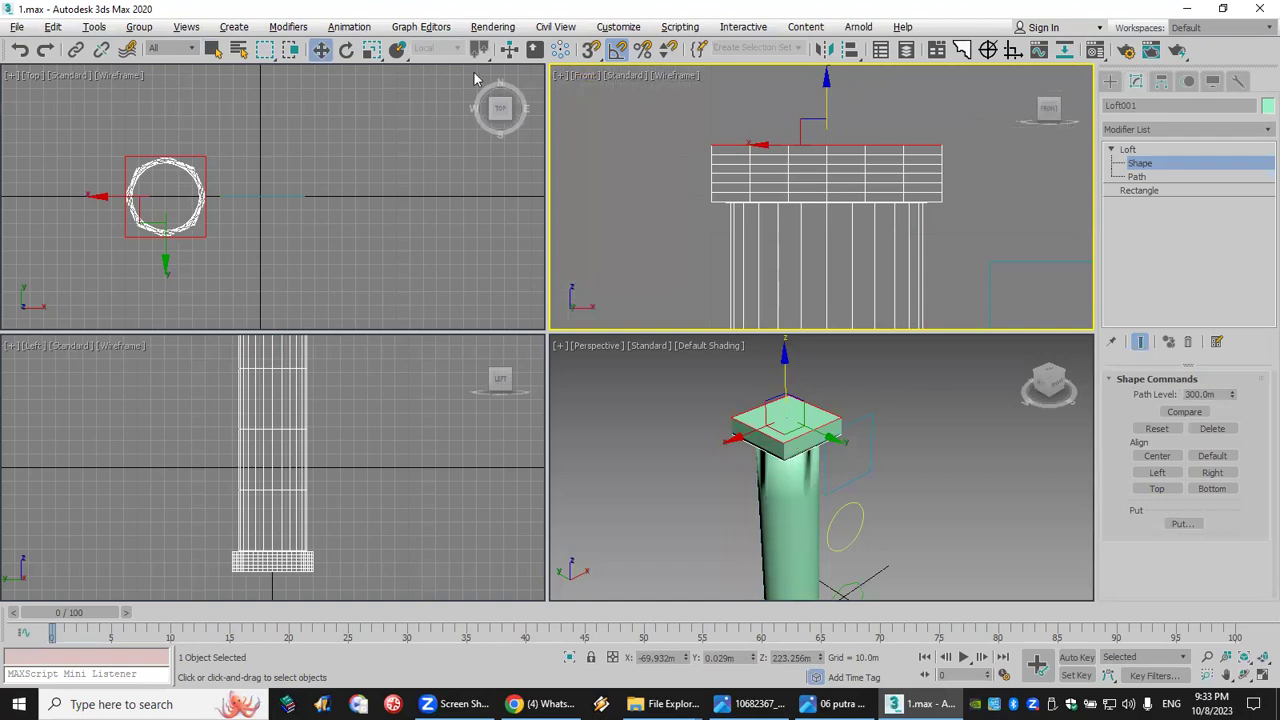
Step: Scale up the column's top square section uniformly so the capital flares outward
click(371, 49)
drag(822, 144, 840, 107)
scroll(758, 435, up, 4)
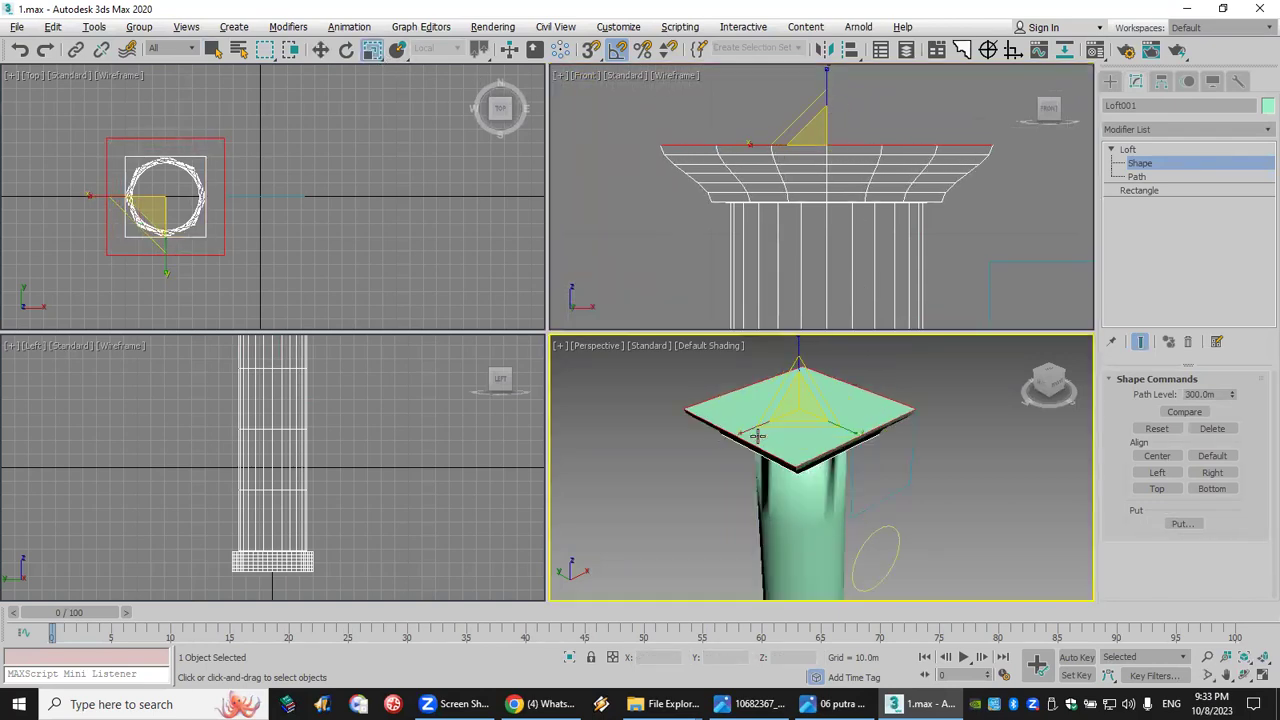
Step: Reset to an empty, untitled scene
click(17, 27)
click(36, 75)
click(657, 373)
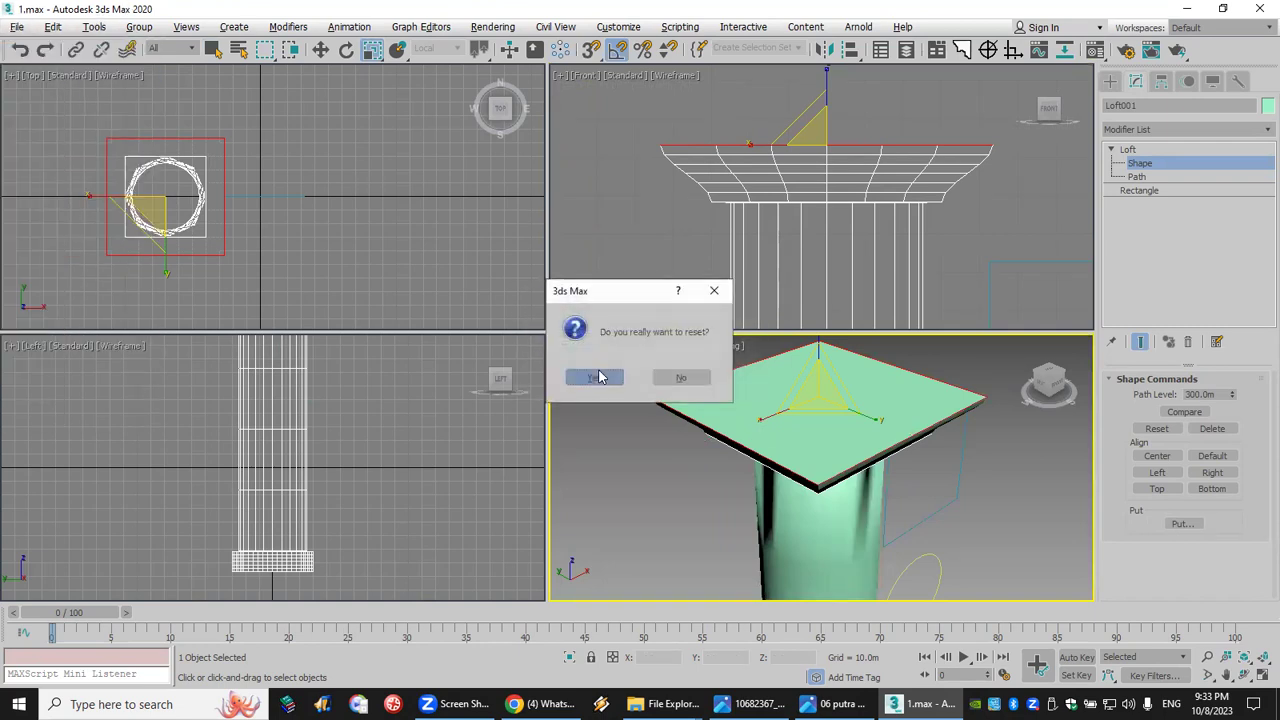
click(602, 372)
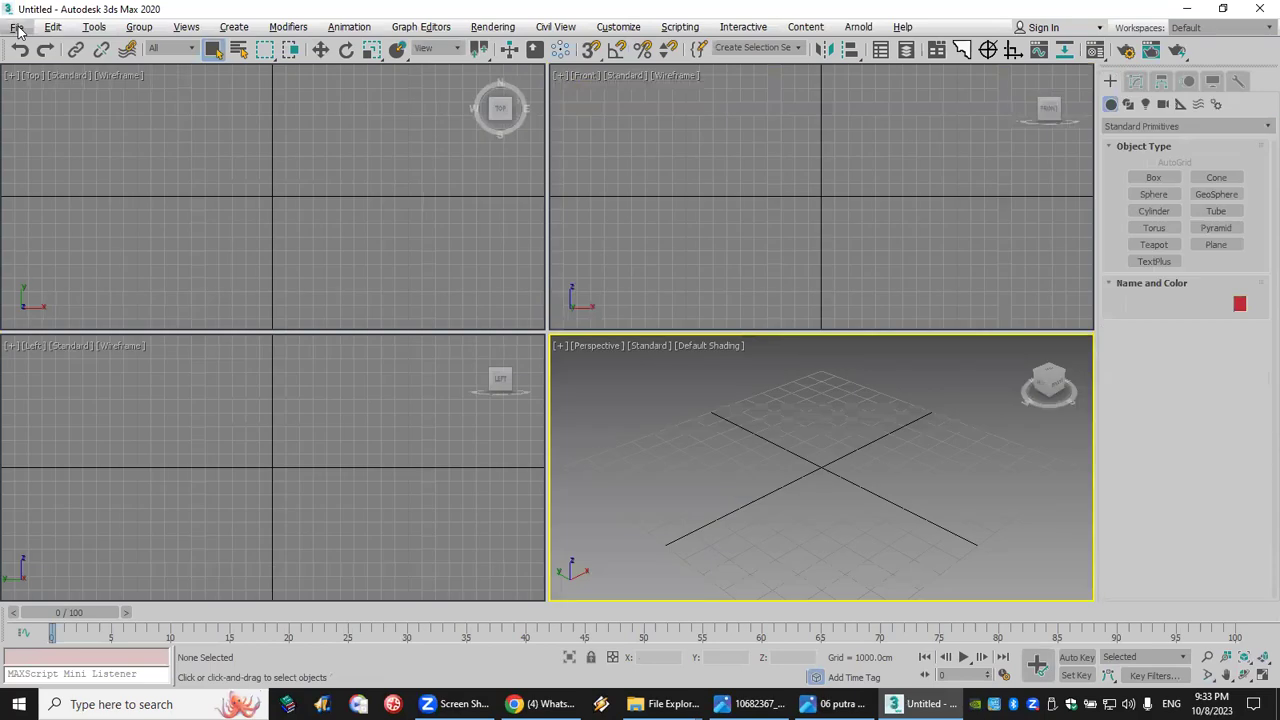
Step: Open the recent scene file 44444444444.max
click(17, 27)
mouse_move(93, 110)
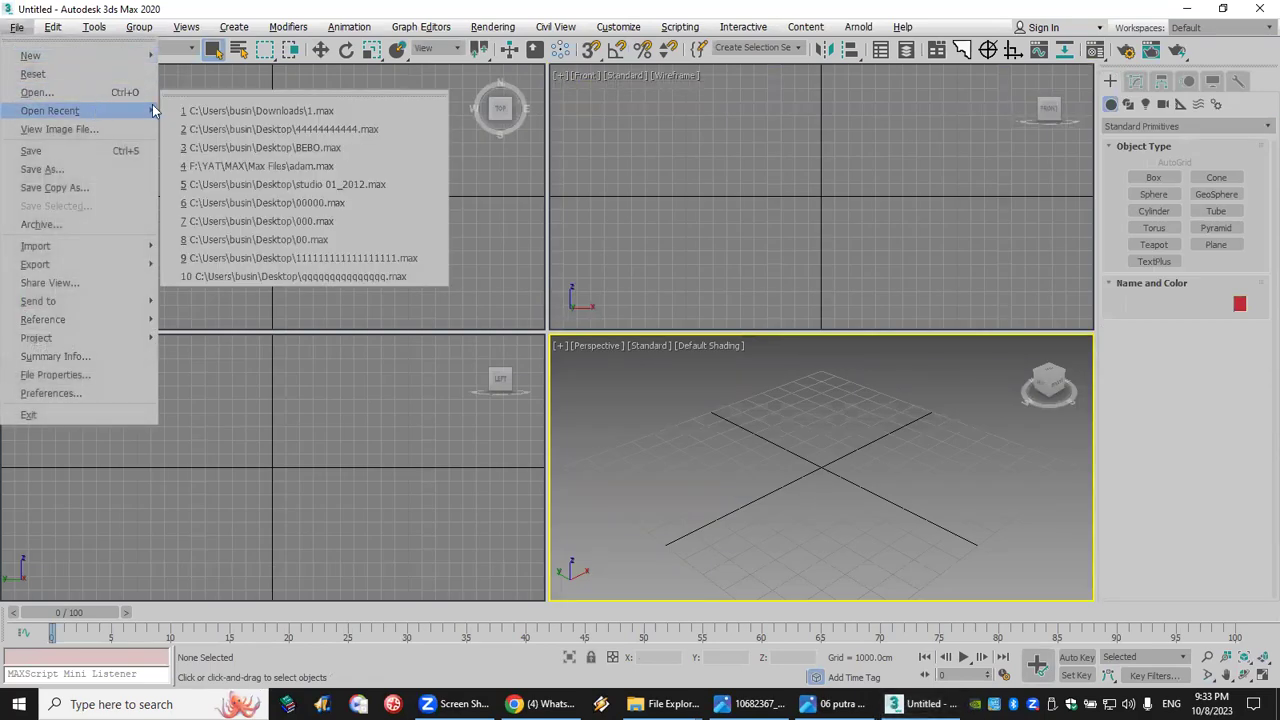
click(258, 130)
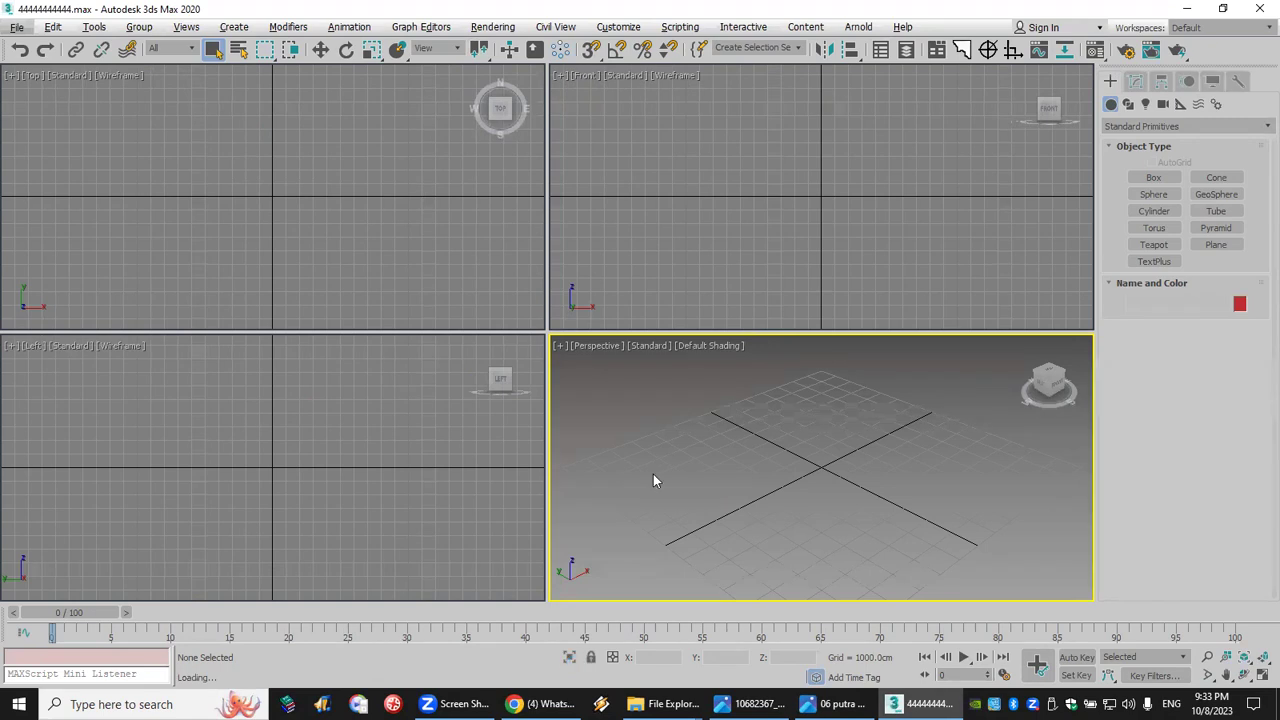
click(654, 422)
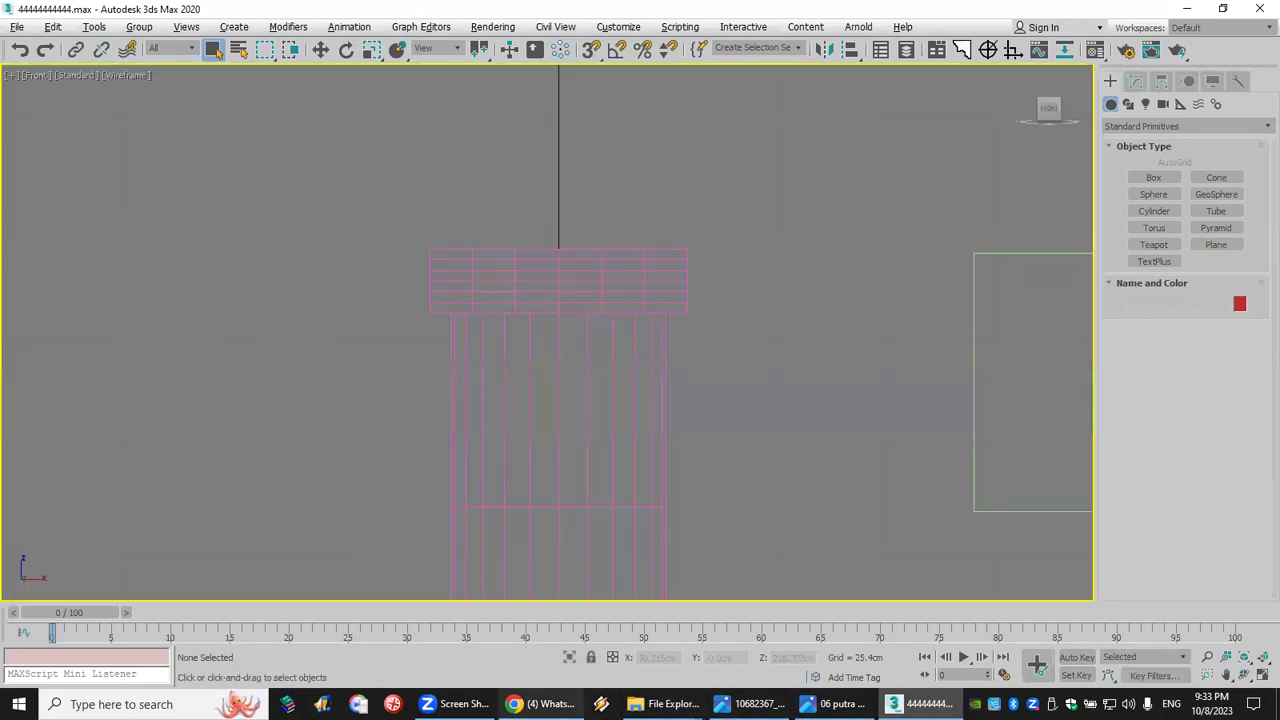
Step: Switch to WhatsApp Web and look through the latest photos and replies in the 3ds Max class group chat
click(540, 704)
scroll(694, 417, down, 5)
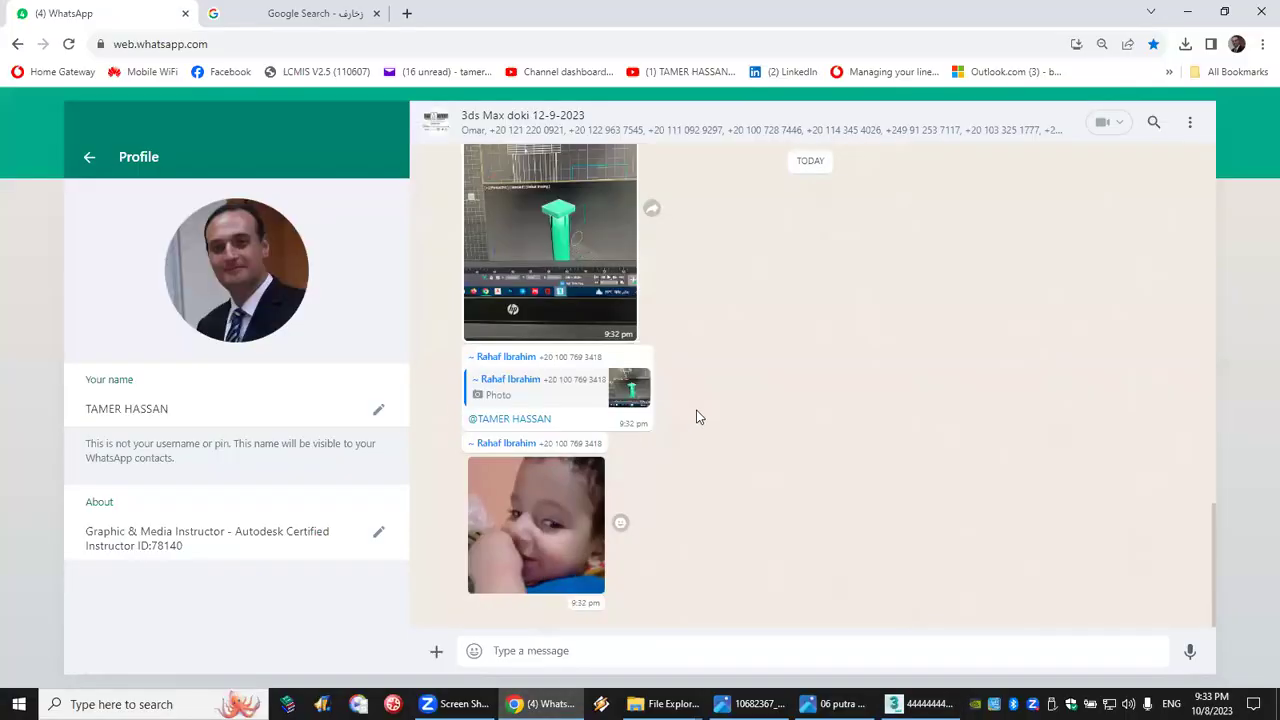
scroll(699, 417, up, 1)
scroll(697, 417, down, 2)
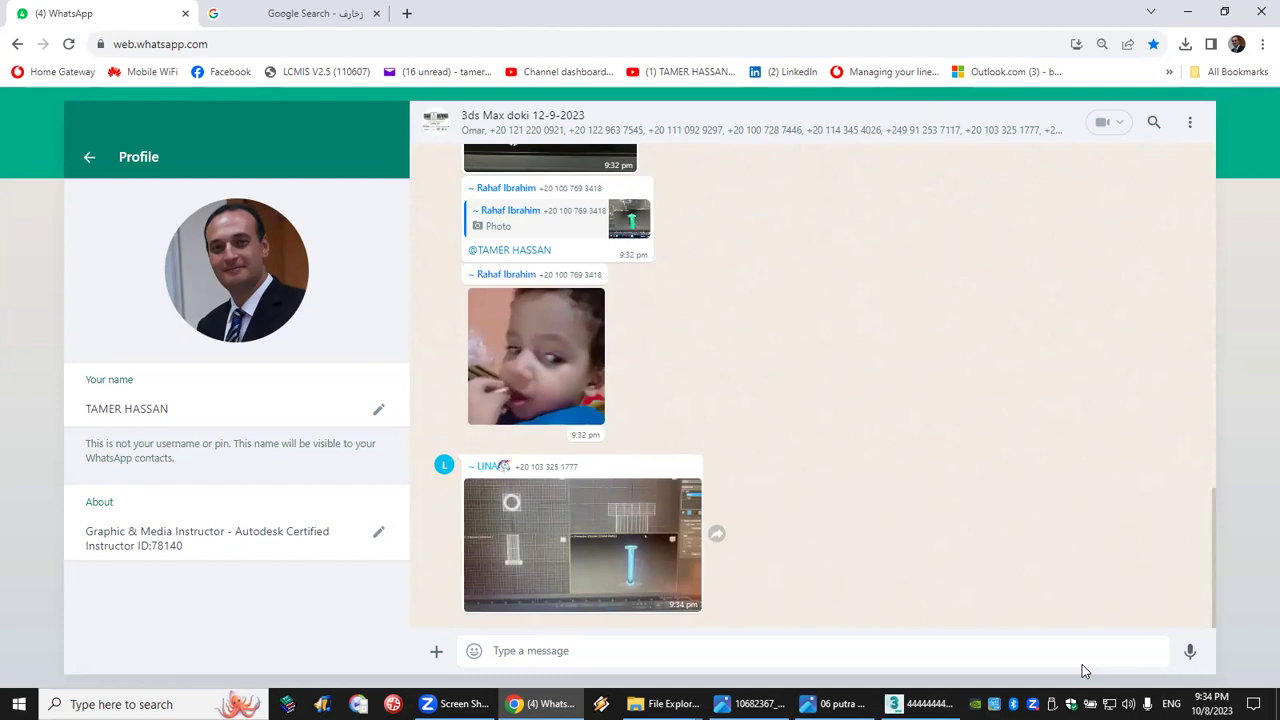
Step: Enlarge the newest column photo in the group chat, zoom in to examine the loft, and close it
click(605, 573)
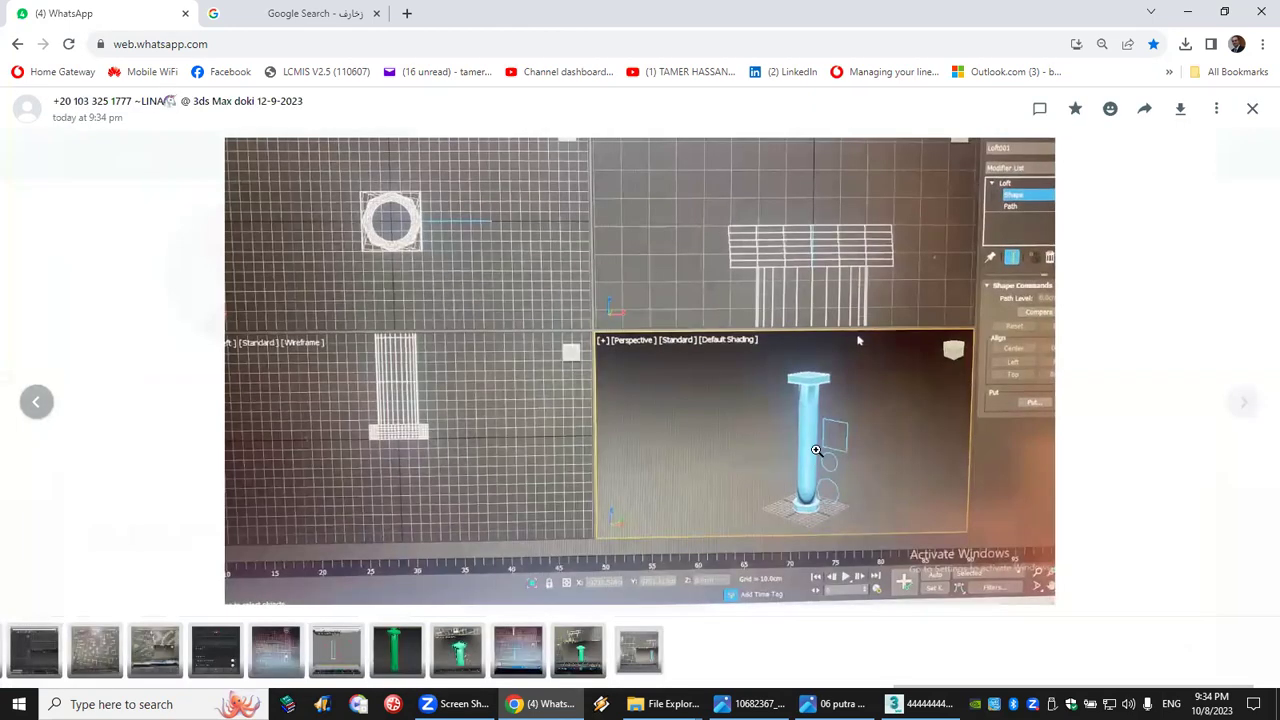
click(817, 451)
click(817, 451)
click(1251, 110)
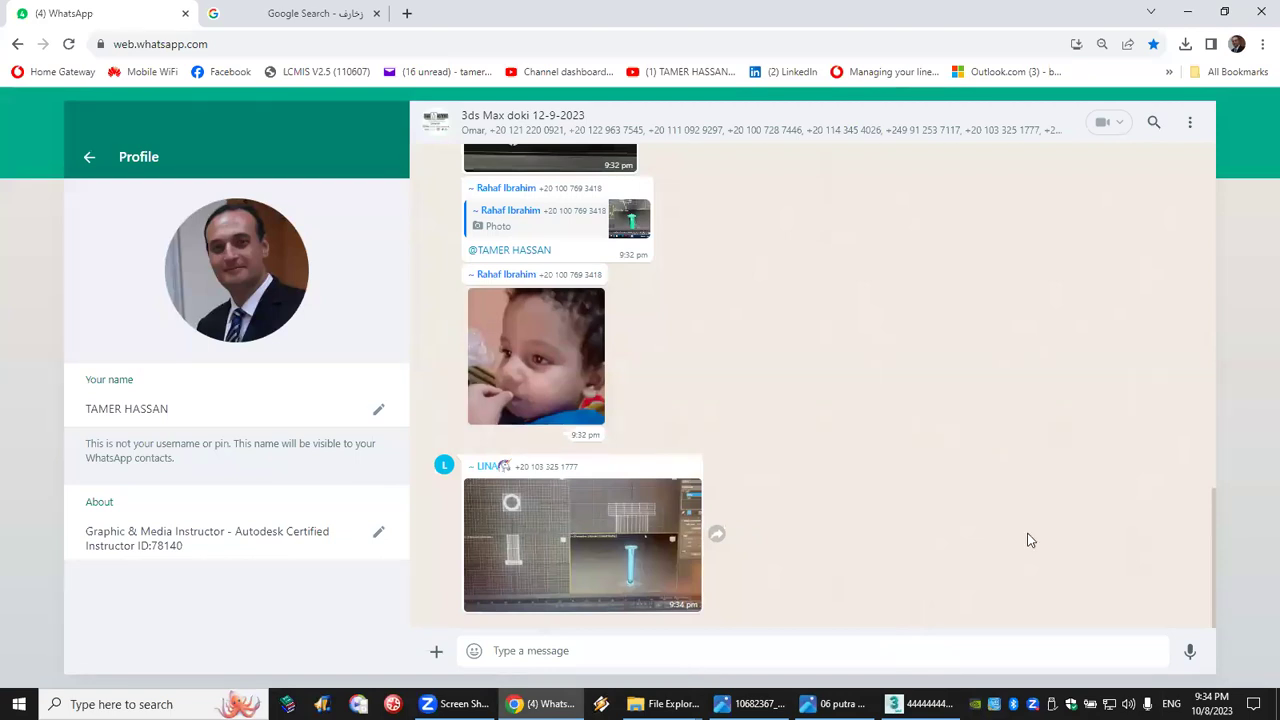
Step: Switch to 3ds Max and browse for a scene file in the Documents library's 3ds Max 2020 autoback folder
key(alt+Tab)
scroll(553, 272, down, 2)
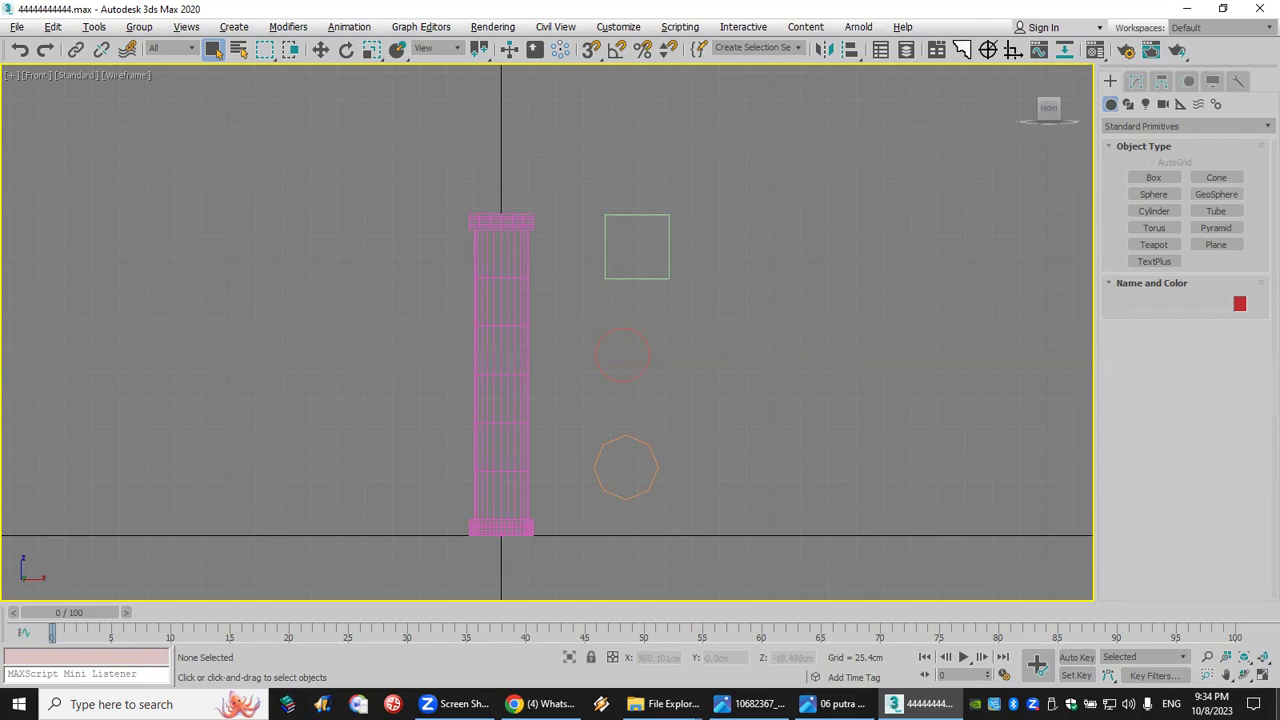
click(17, 27)
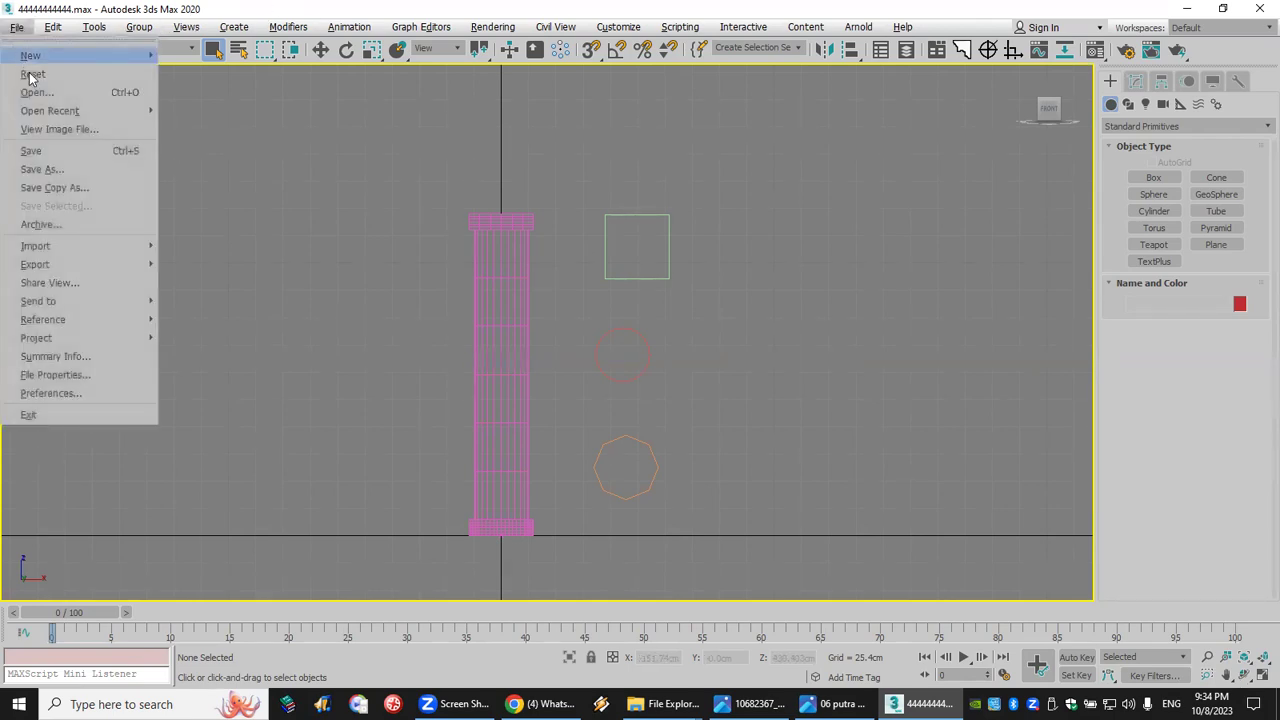
click(45, 95)
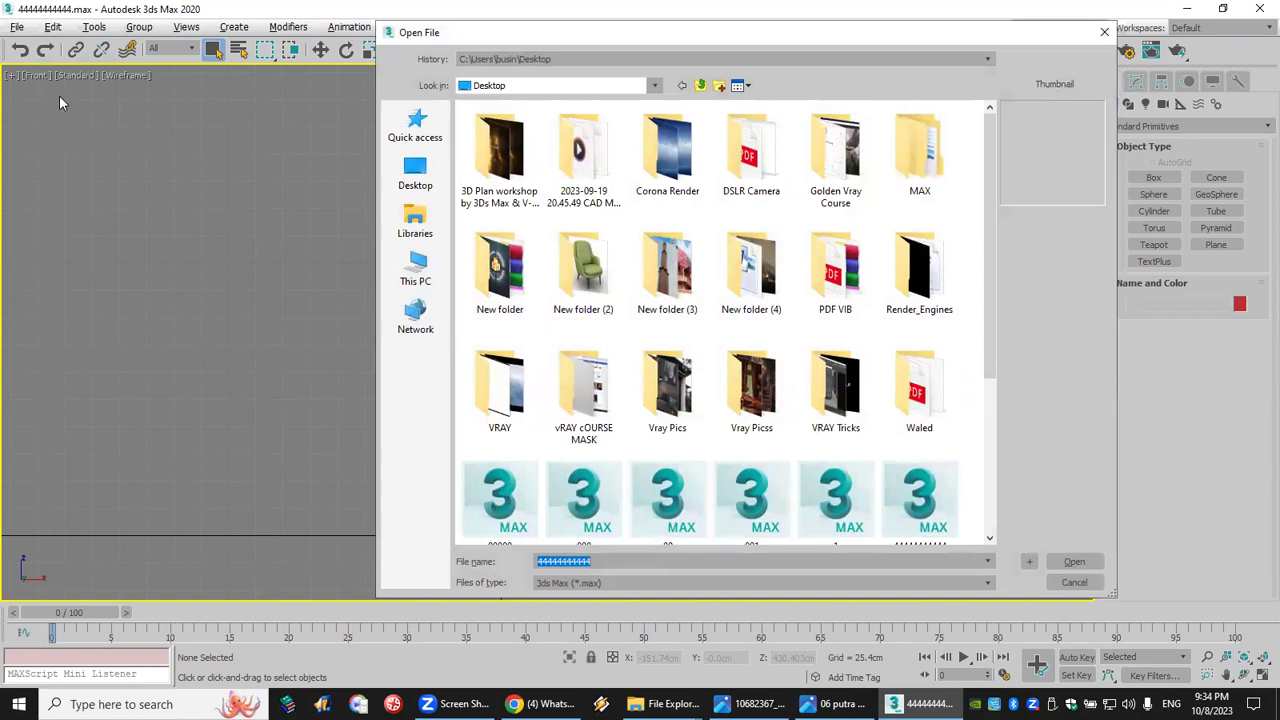
click(415, 220)
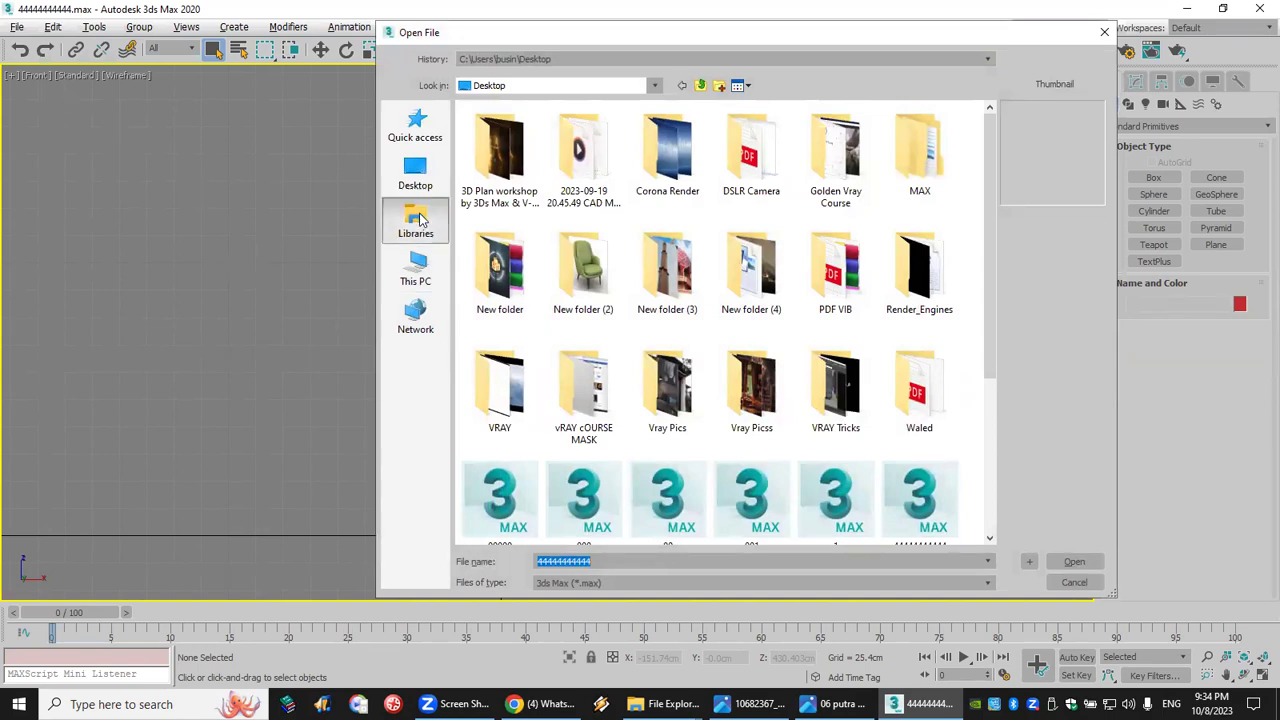
double_click(693, 136)
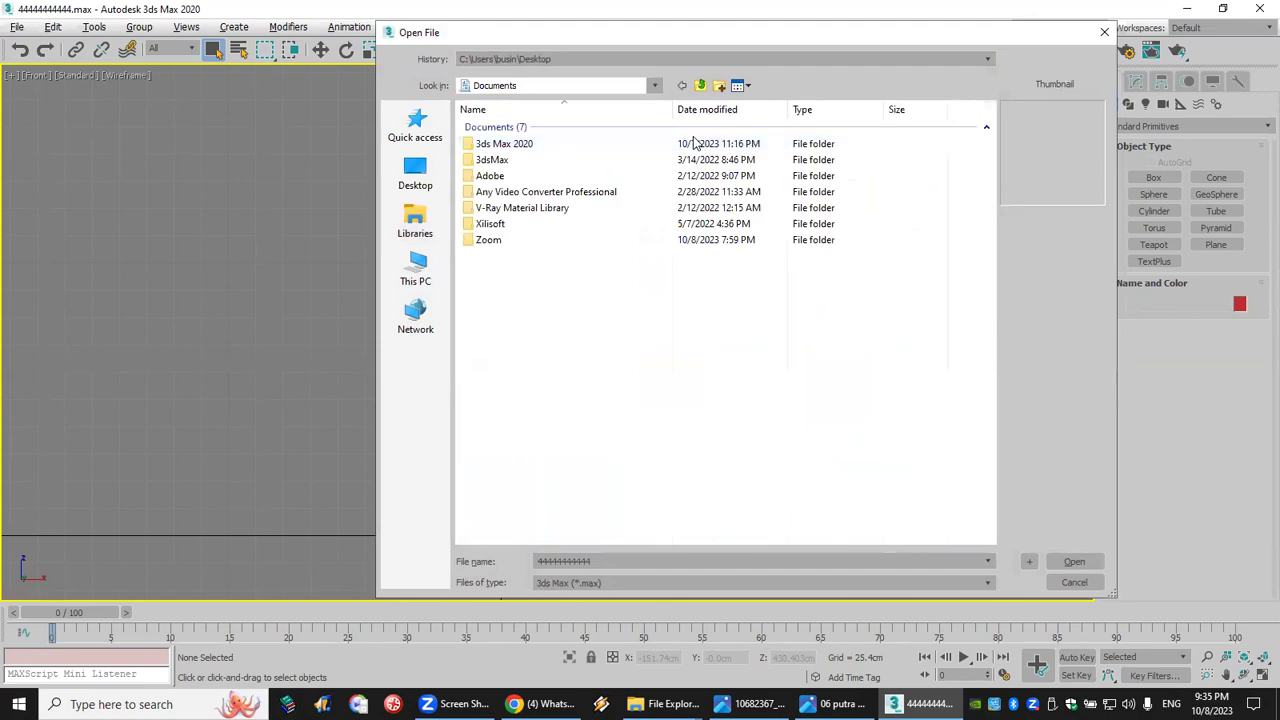
double_click(538, 145)
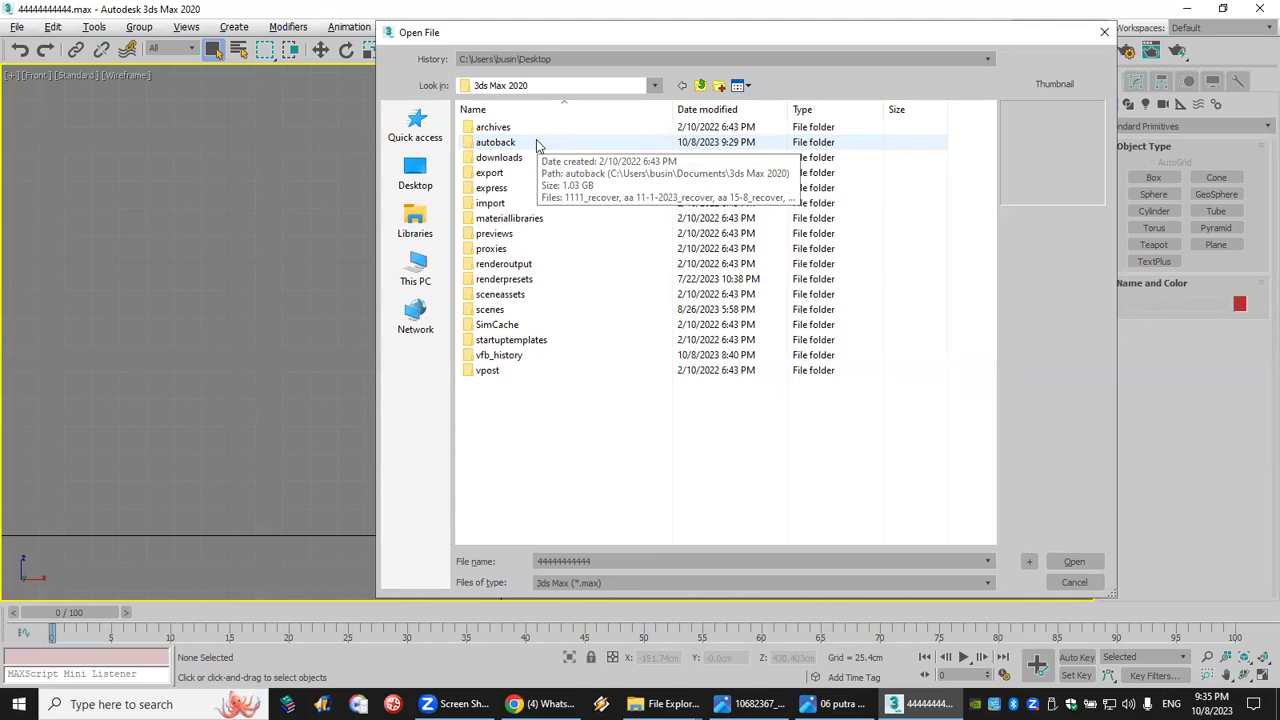
double_click(537, 143)
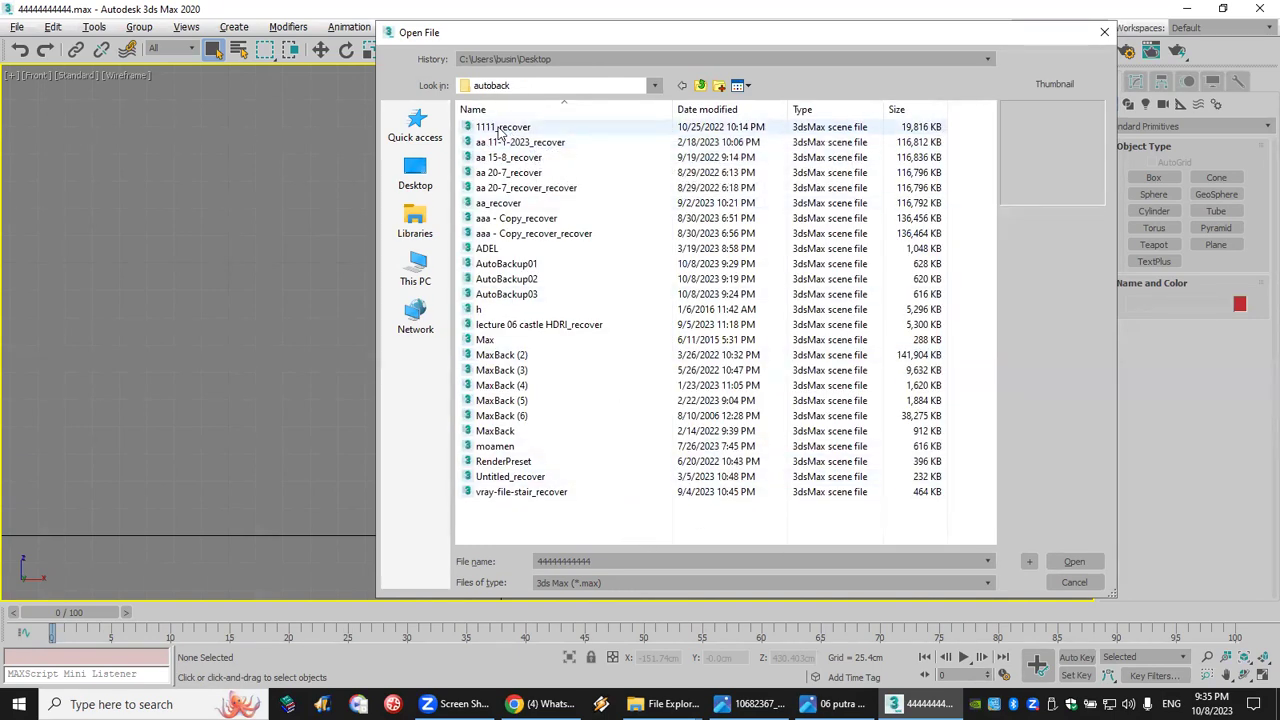
Step: Sort the autoback files by date modified, preview the recent AutoBackup scenes, and leave without opening any
click(712, 110)
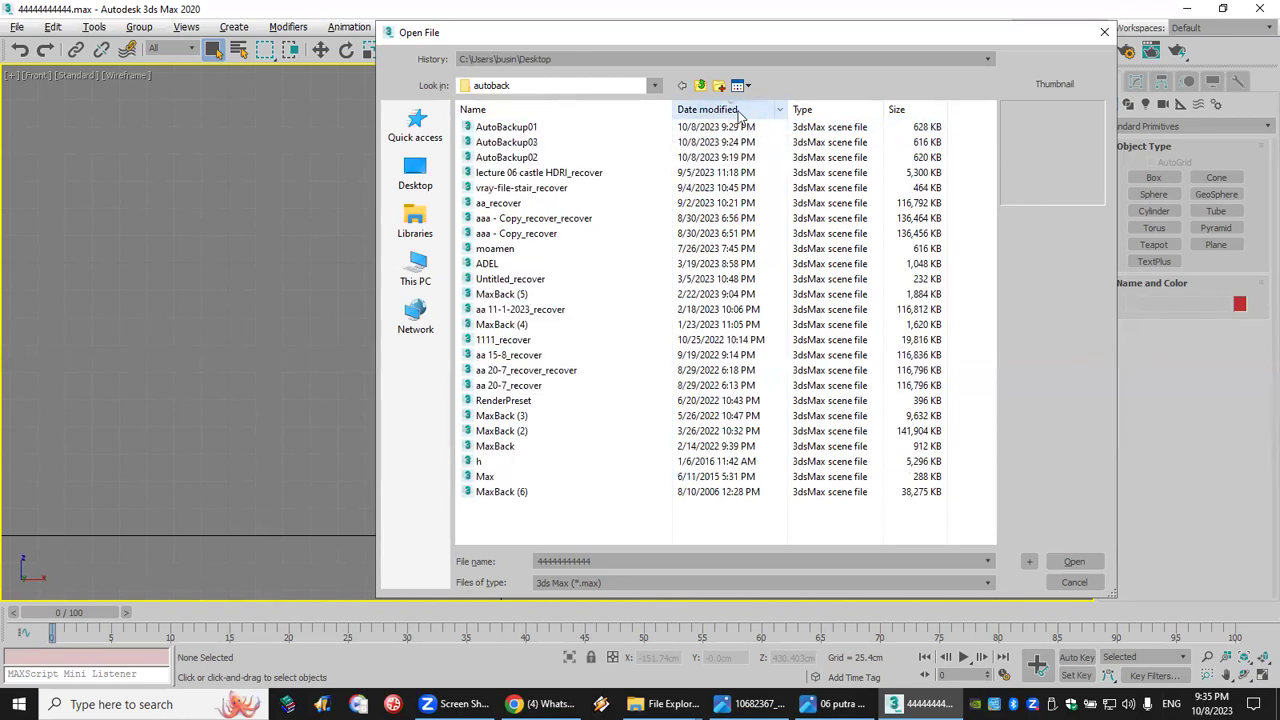
click(722, 110)
click(729, 111)
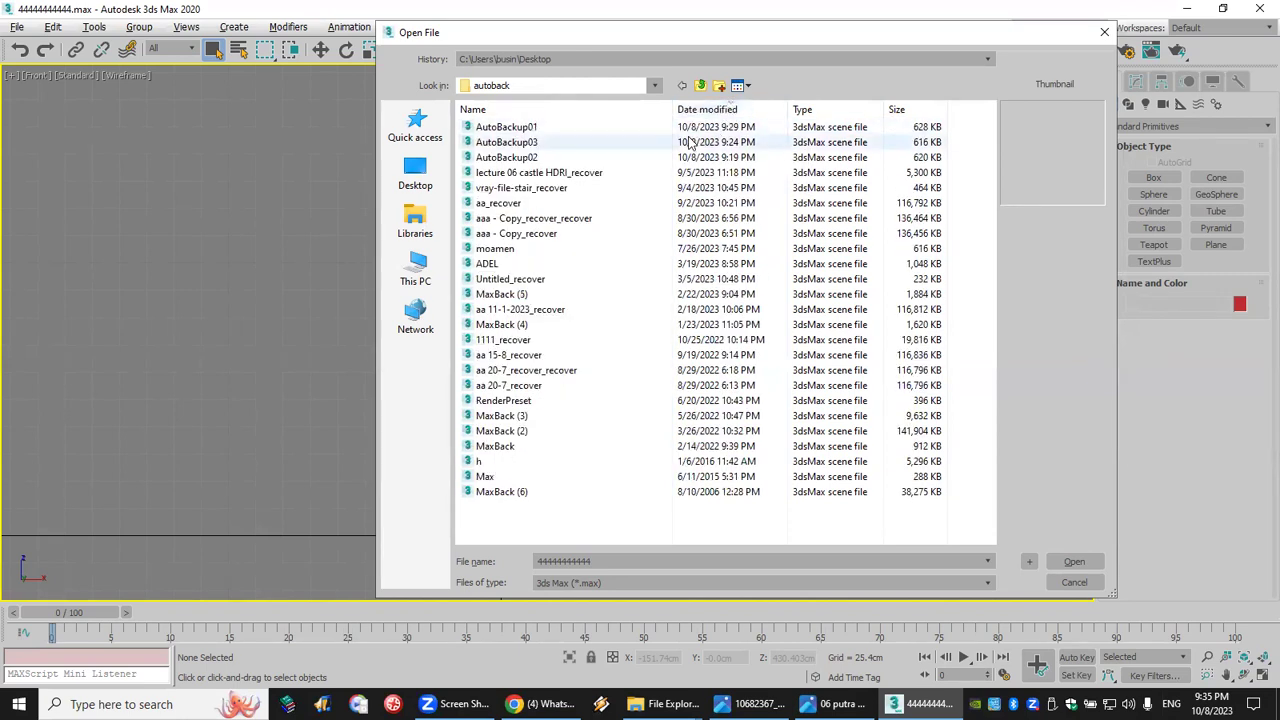
click(692, 130)
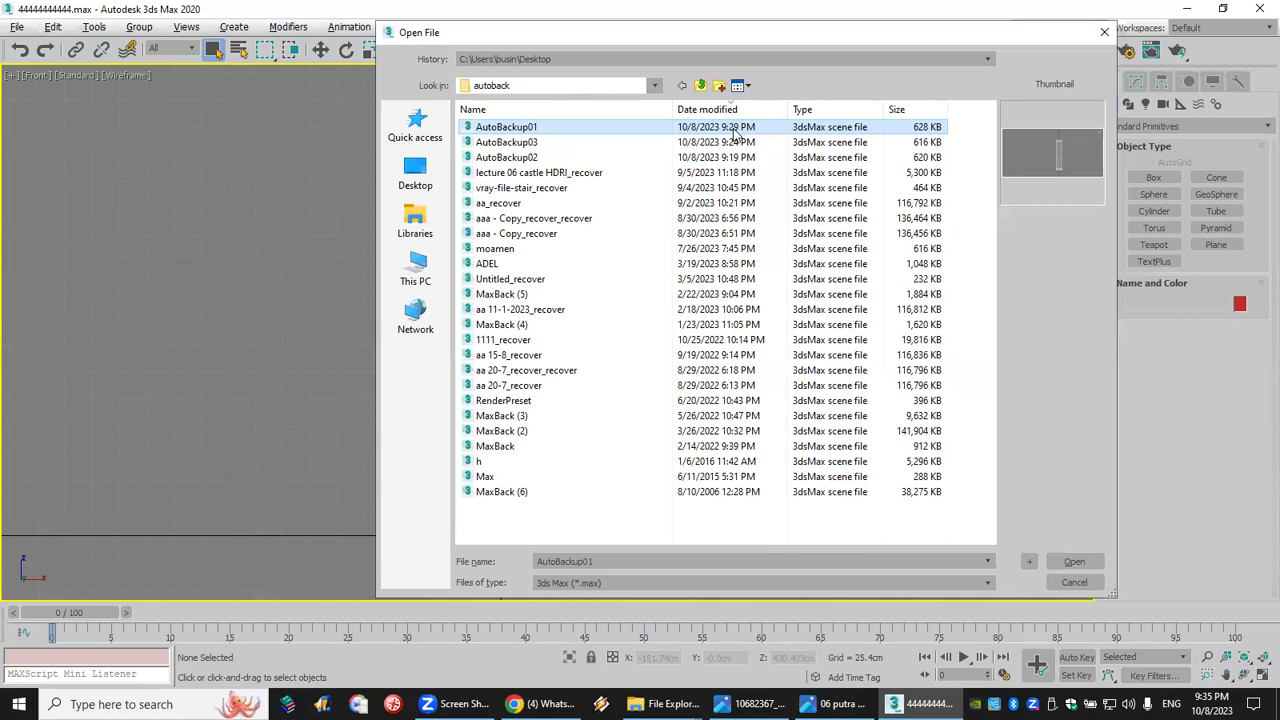
click(726, 145)
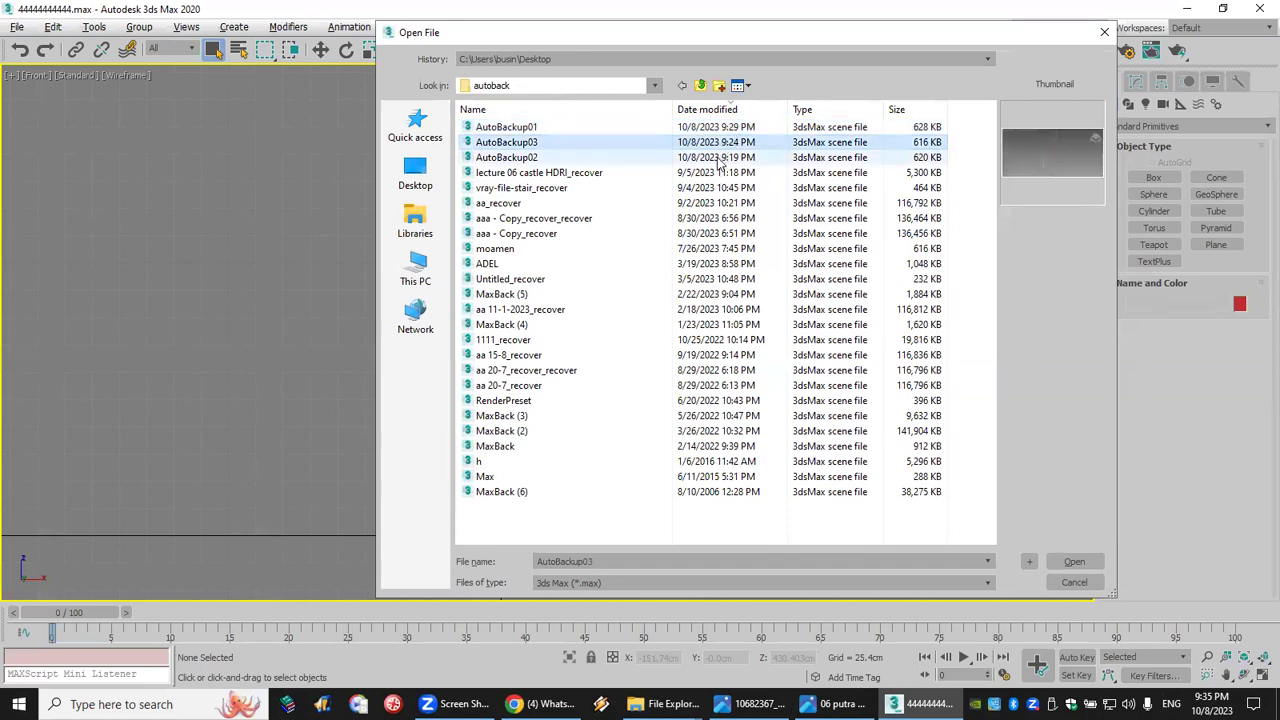
click(720, 160)
click(714, 175)
click(712, 129)
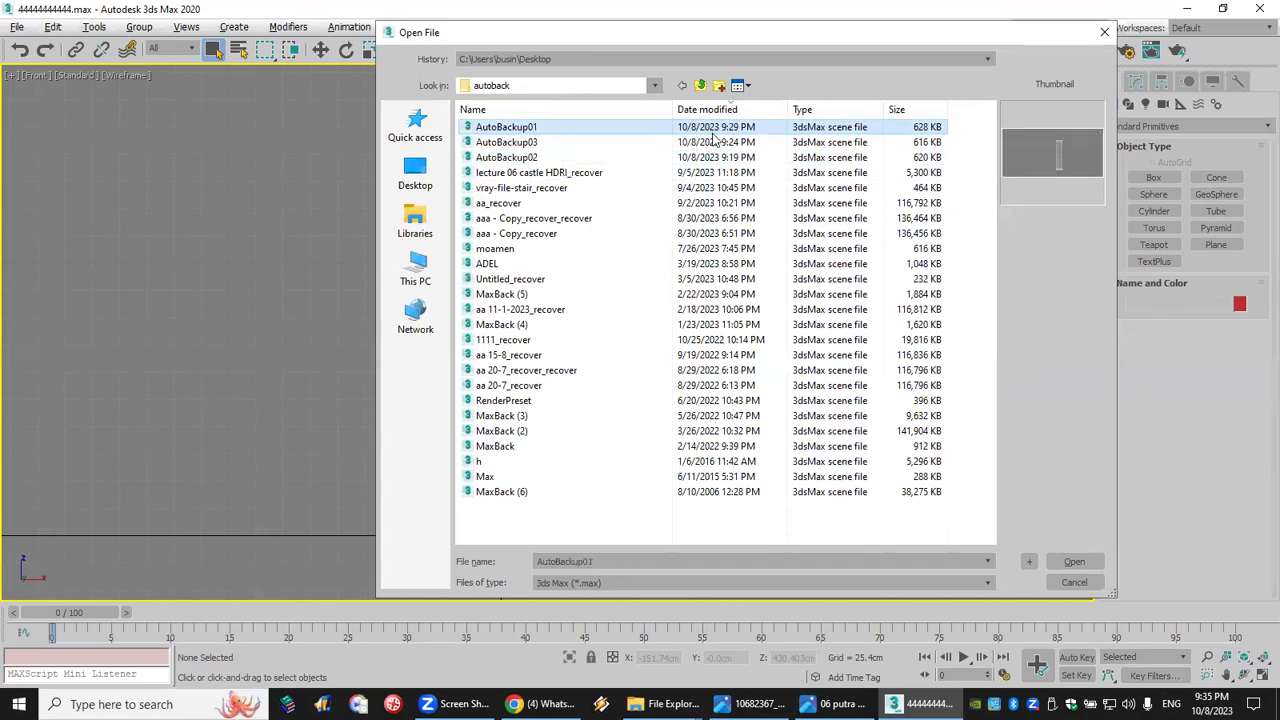
click(1074, 582)
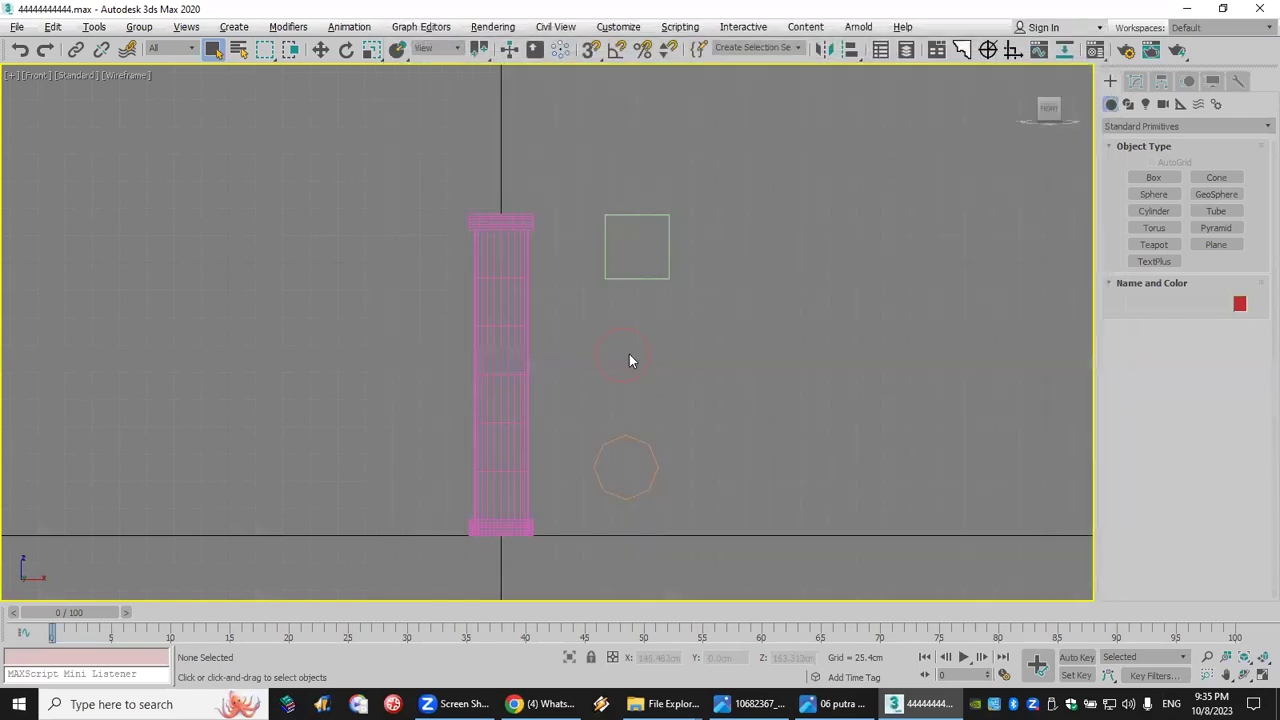
Step: Move the lofted column away from its path line in the negative X direction to about X -134.8 cm
click(525, 319)
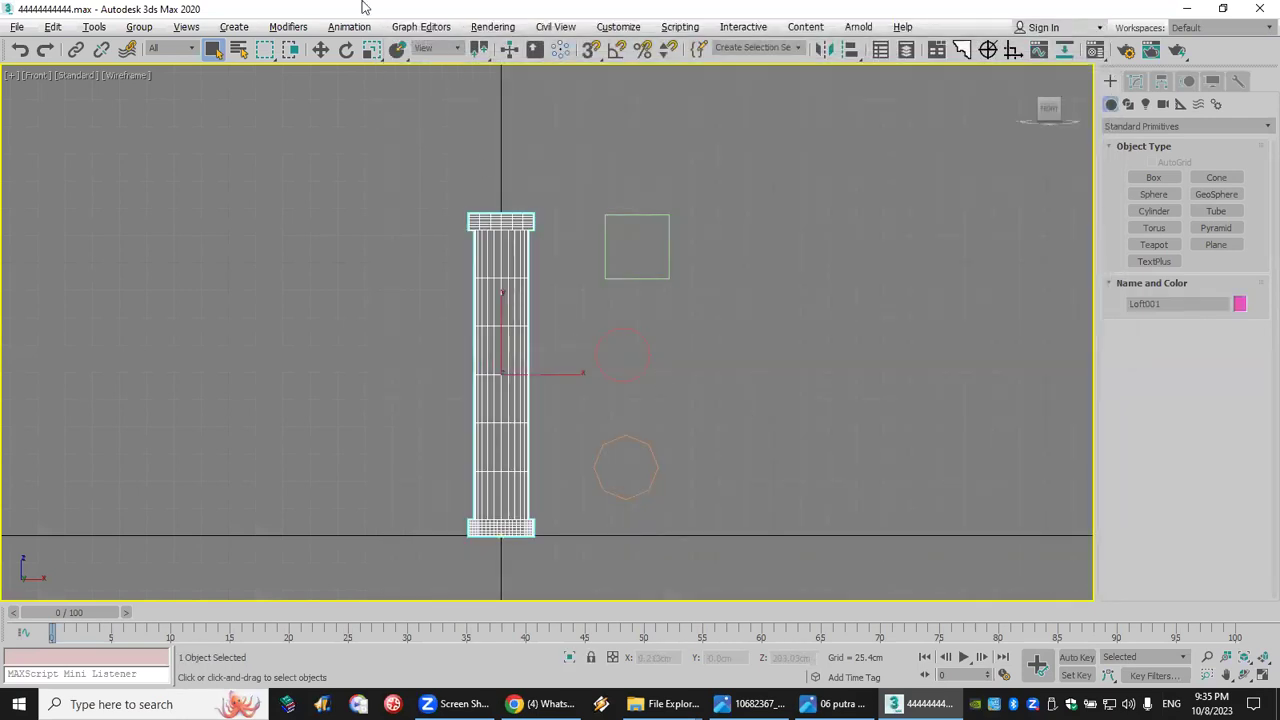
click(320, 49)
drag(540, 373, 395, 373)
Step: Move the vertical path line toward the column to about X -39.5 cm
click(503, 365)
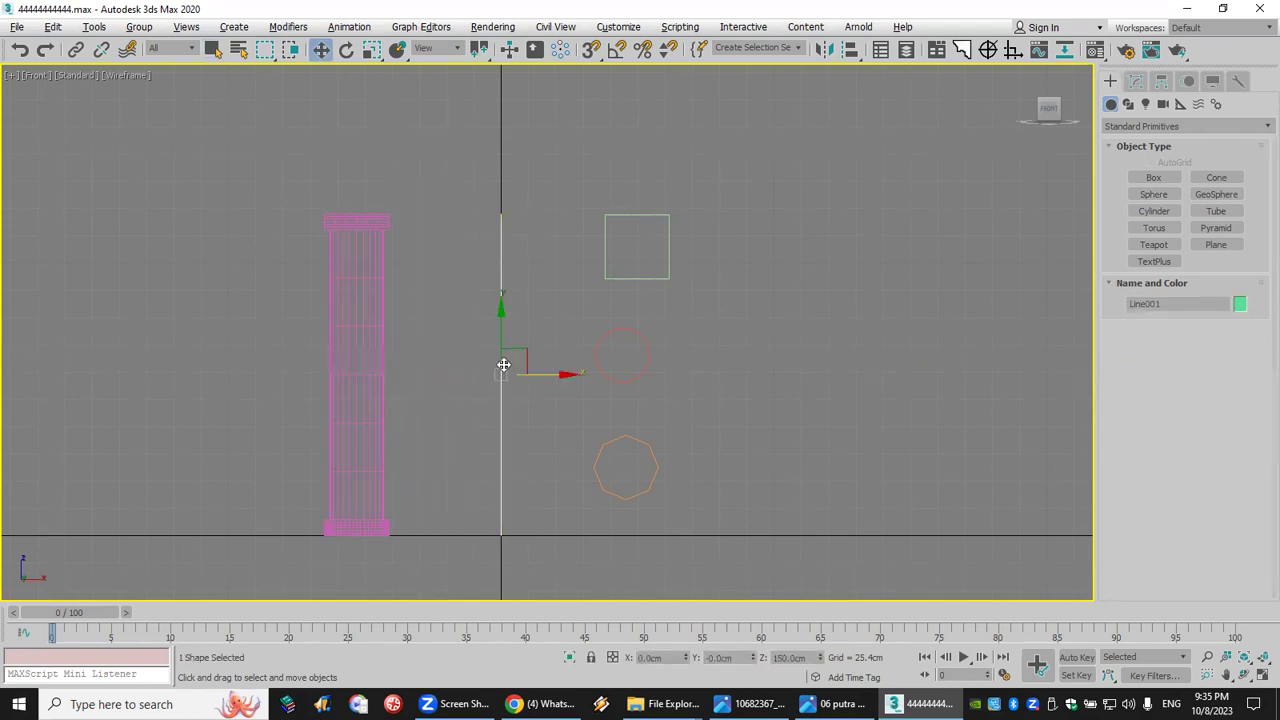
middle_drag(501, 364, 545, 349)
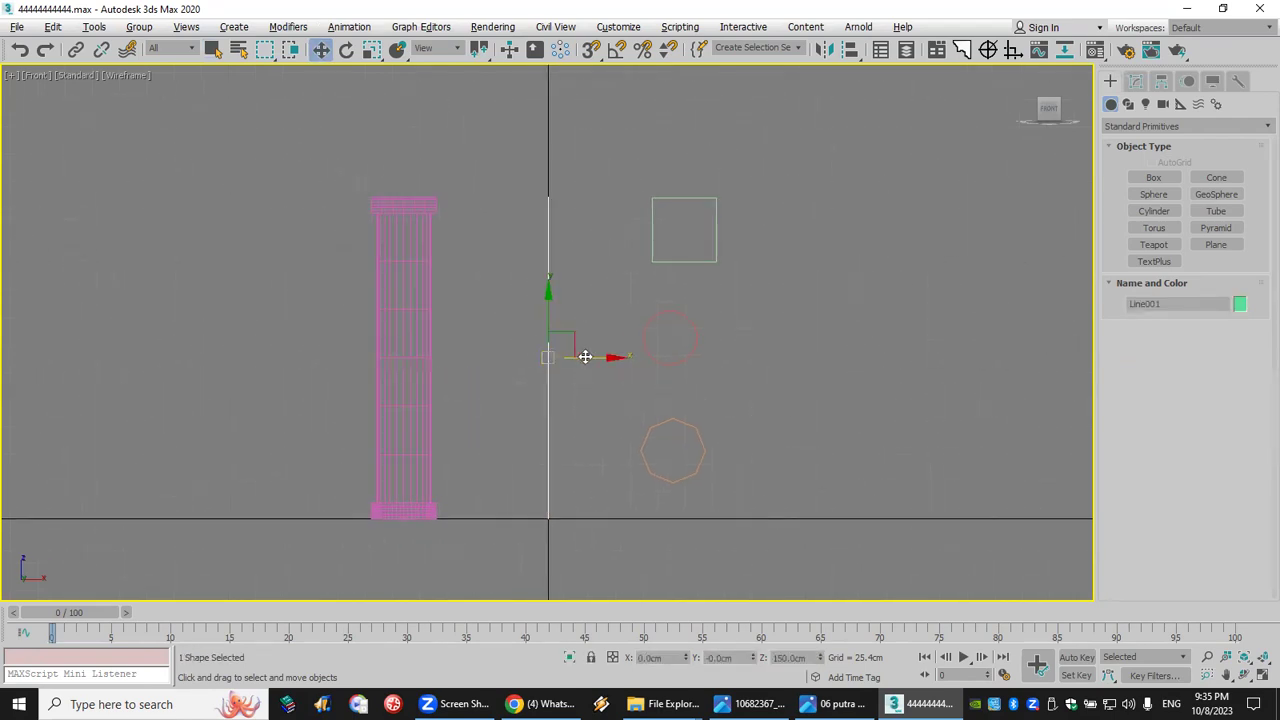
drag(585, 357, 543, 357)
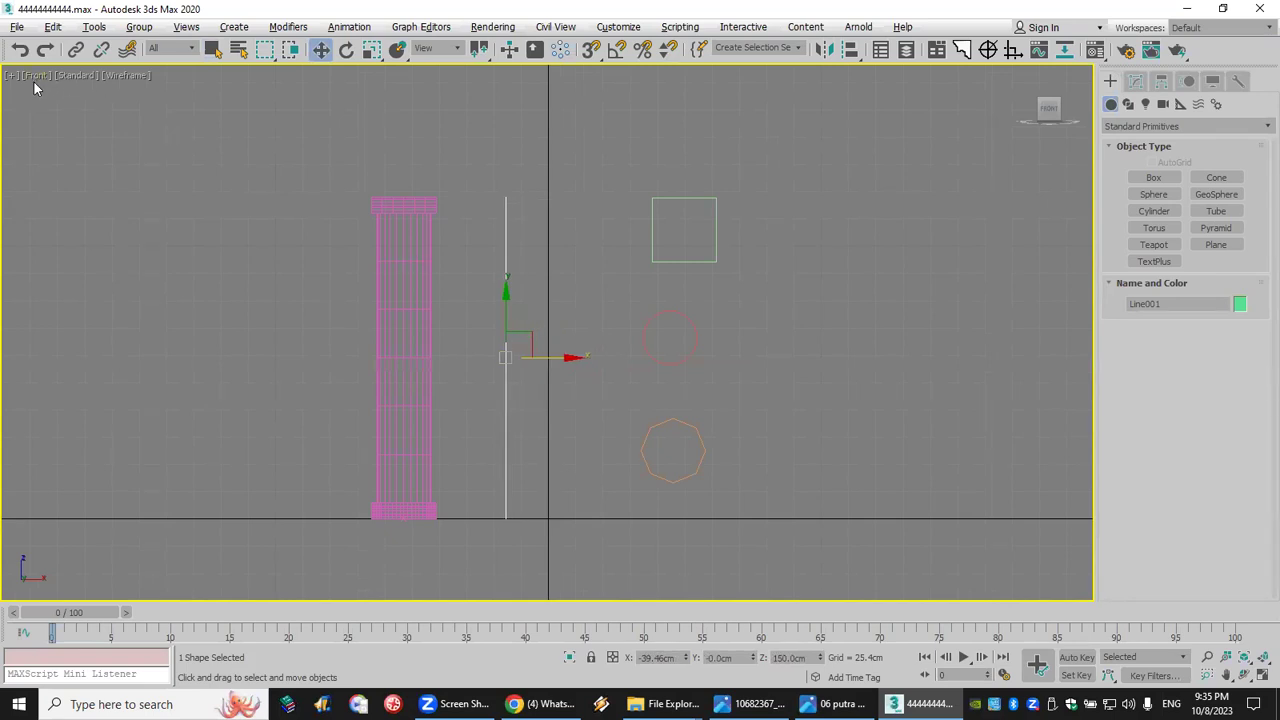
drag(163, 93, 5, 70)
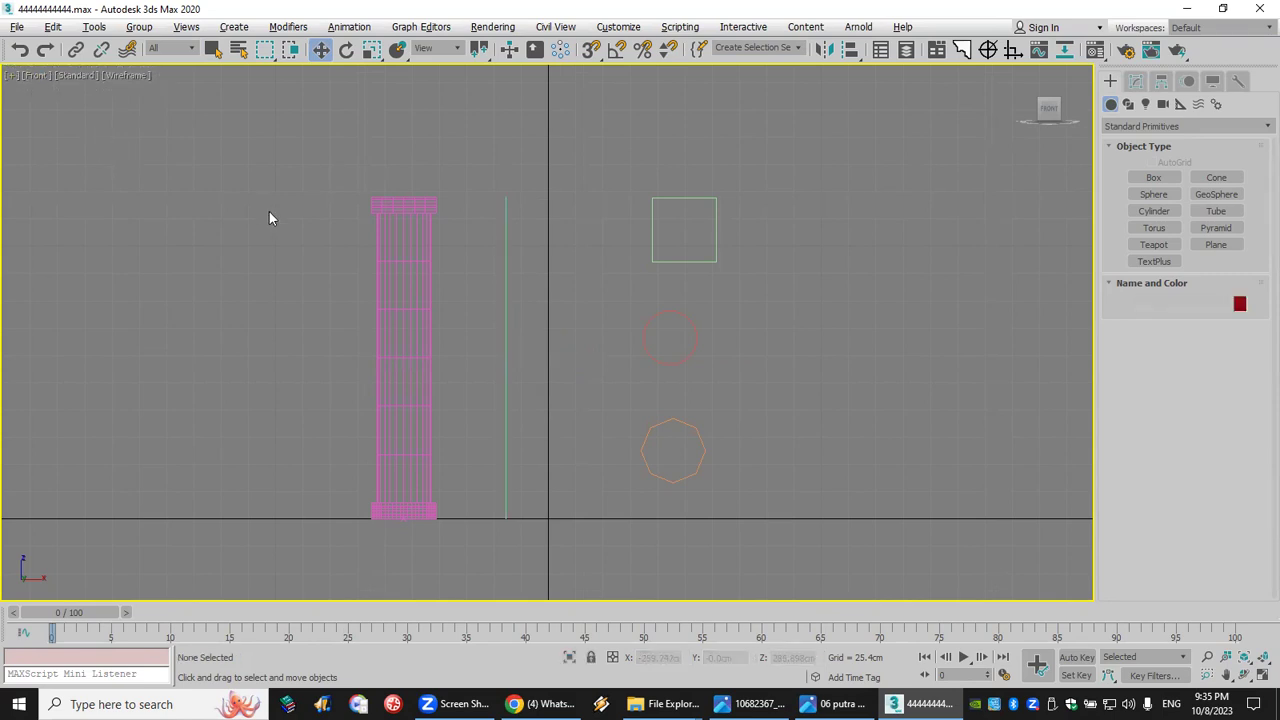
drag(317, 149, 651, 571)
click(741, 543)
drag(741, 543, 137, 255)
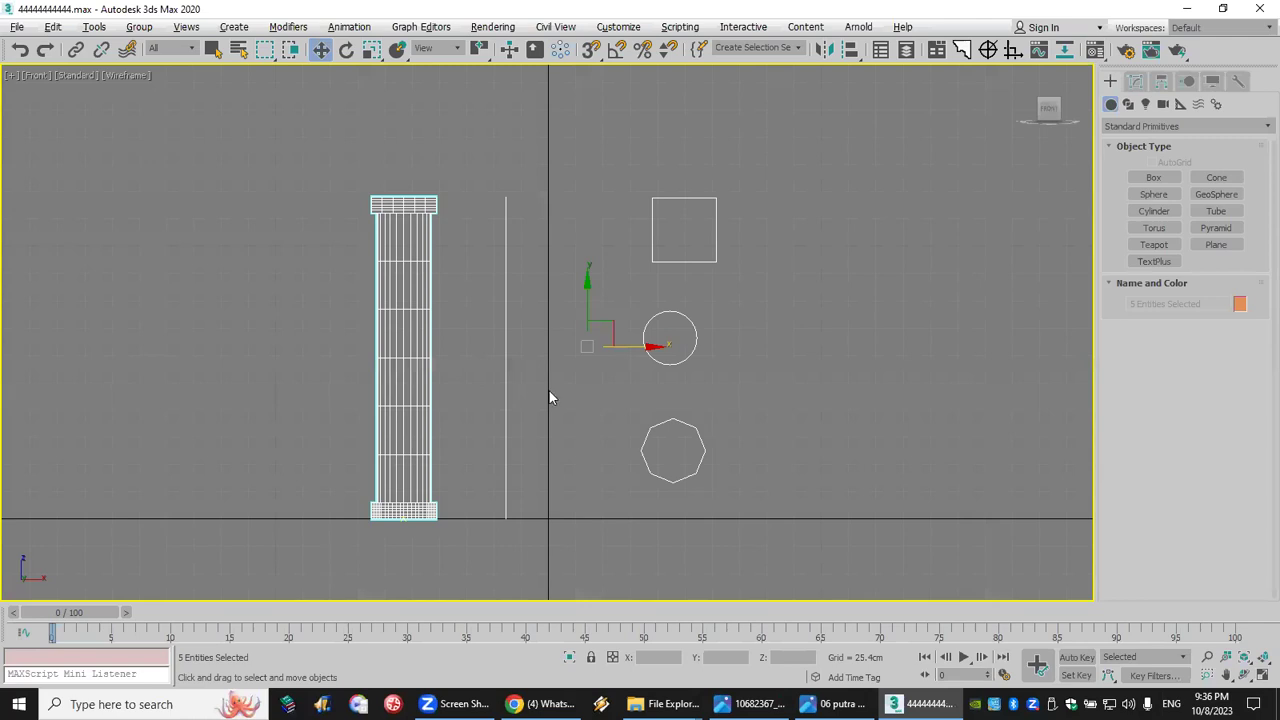
Step: Select only the lofted column and shift it slightly toward the path line, to about X -128 cm
click(550, 397)
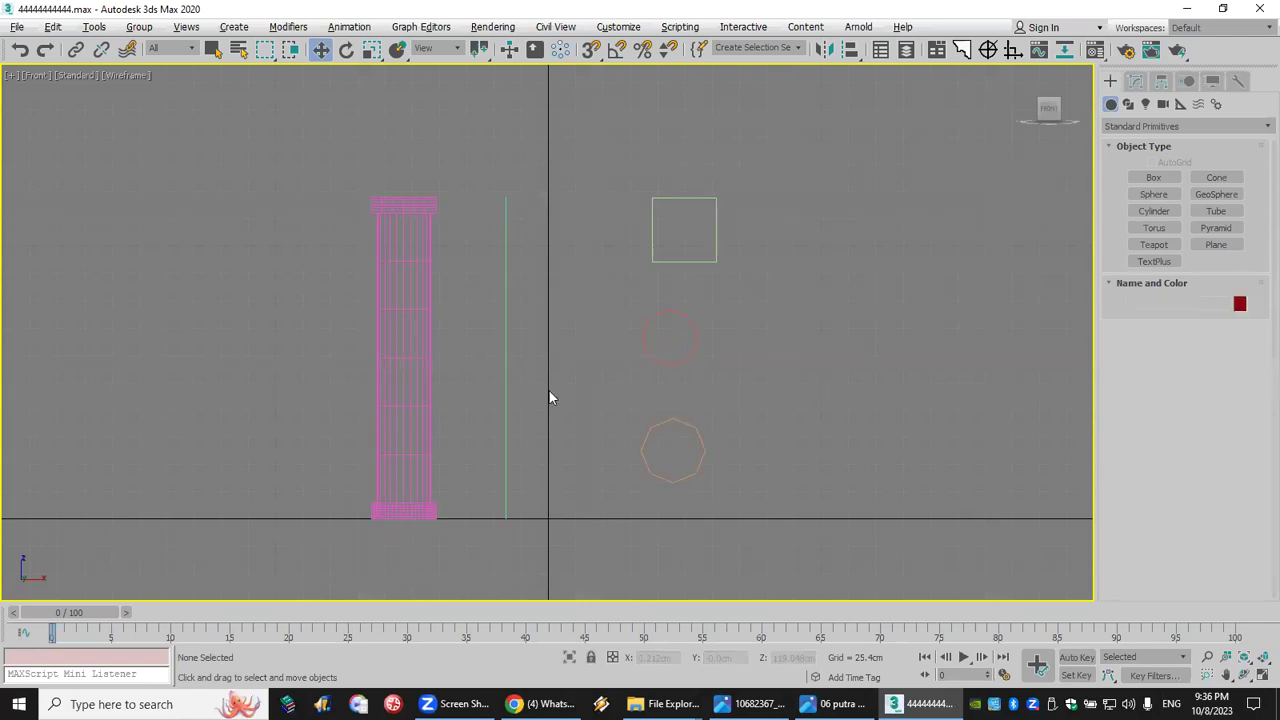
click(395, 435)
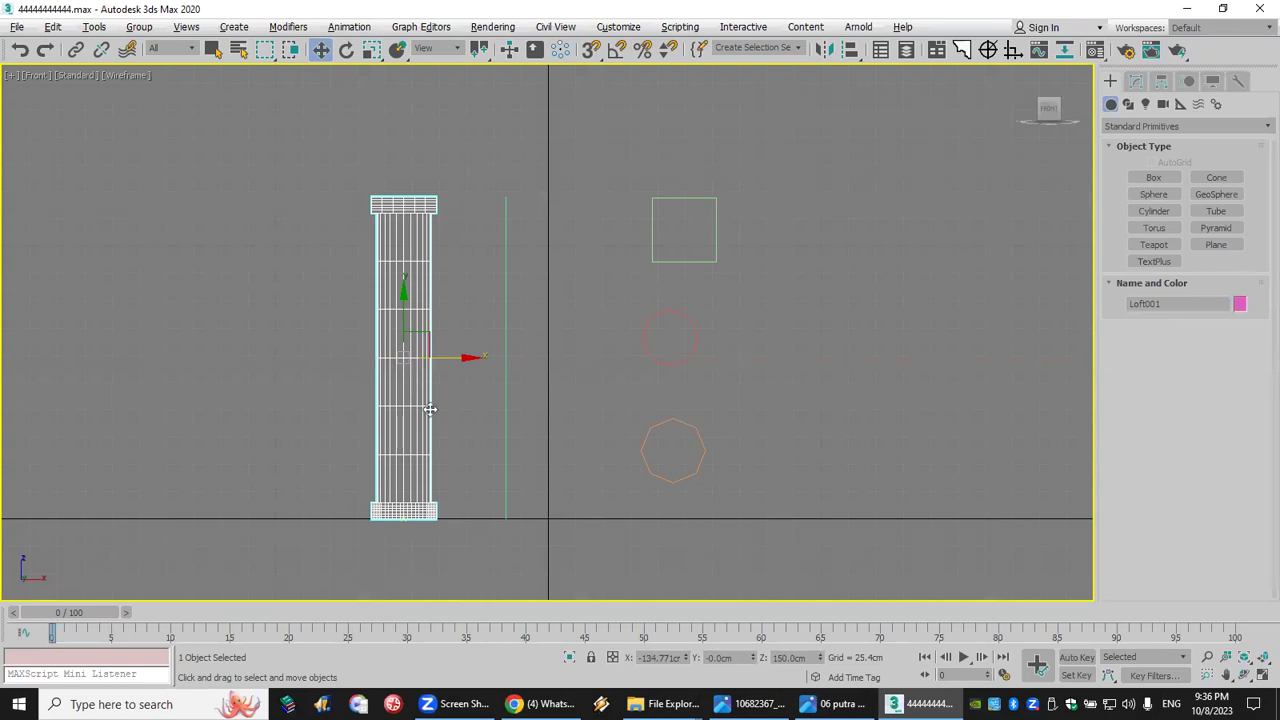
mouse_move(457, 358)
mouse_down()
mouse_move(490, 358)
mouse_move(463, 360)
mouse_up()
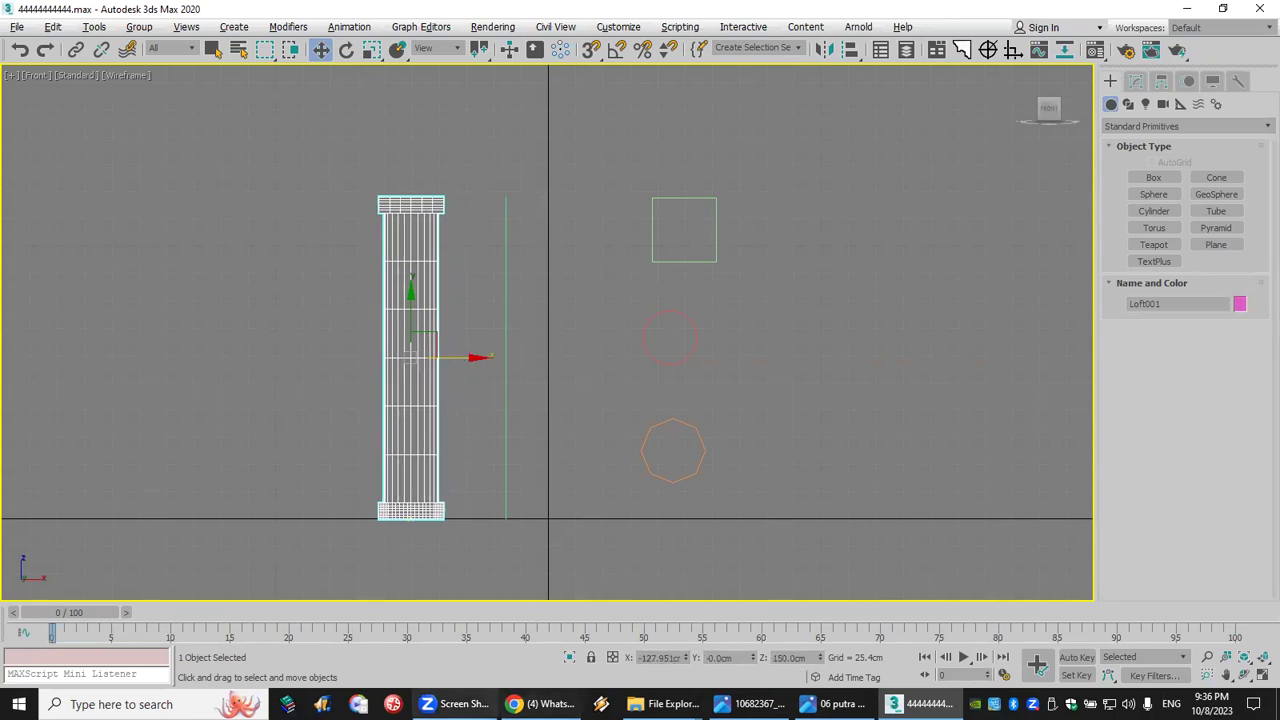
Step: Switch to WhatsApp Web and react with a thumbs-up to the two newest column photos in the class group
click(543, 704)
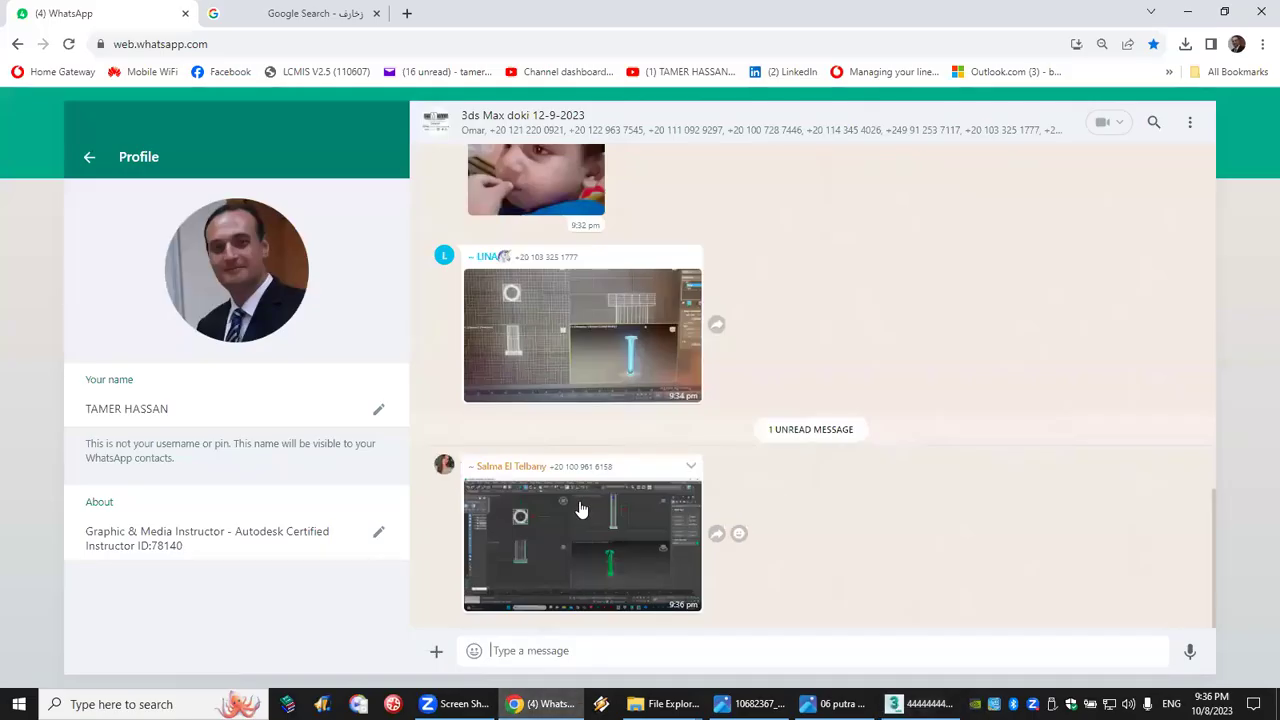
click(739, 534)
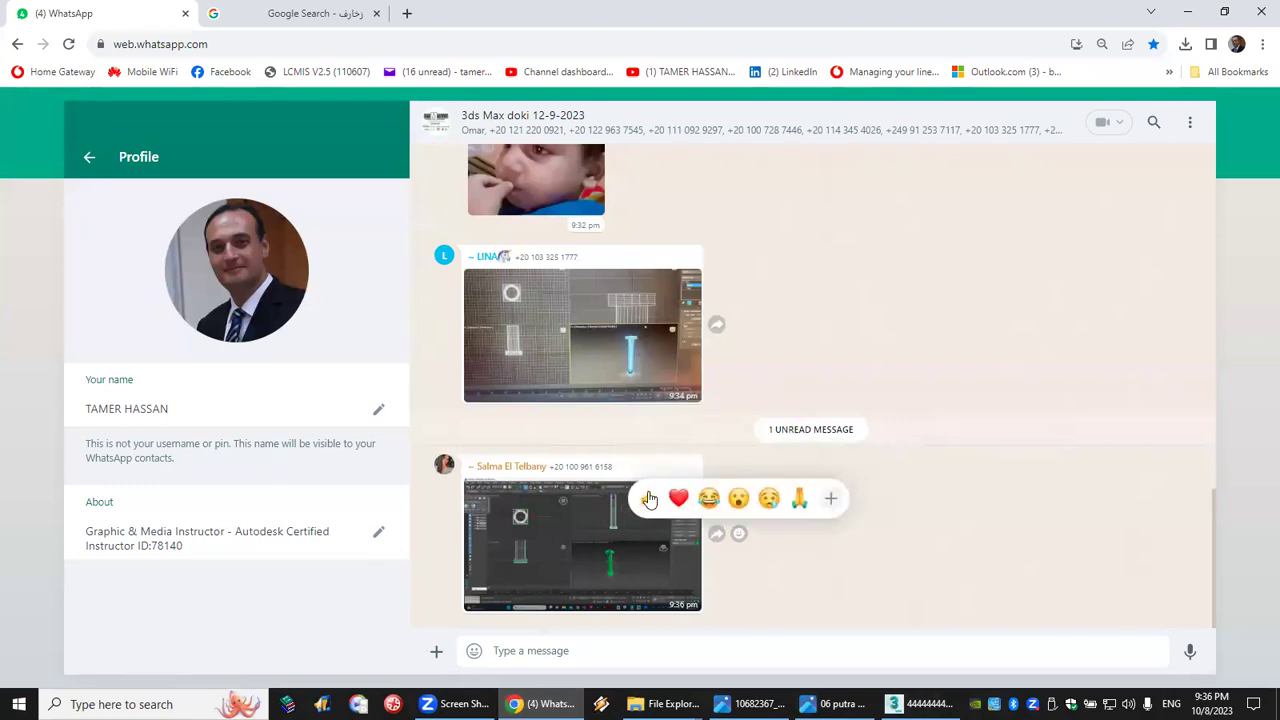
click(649, 499)
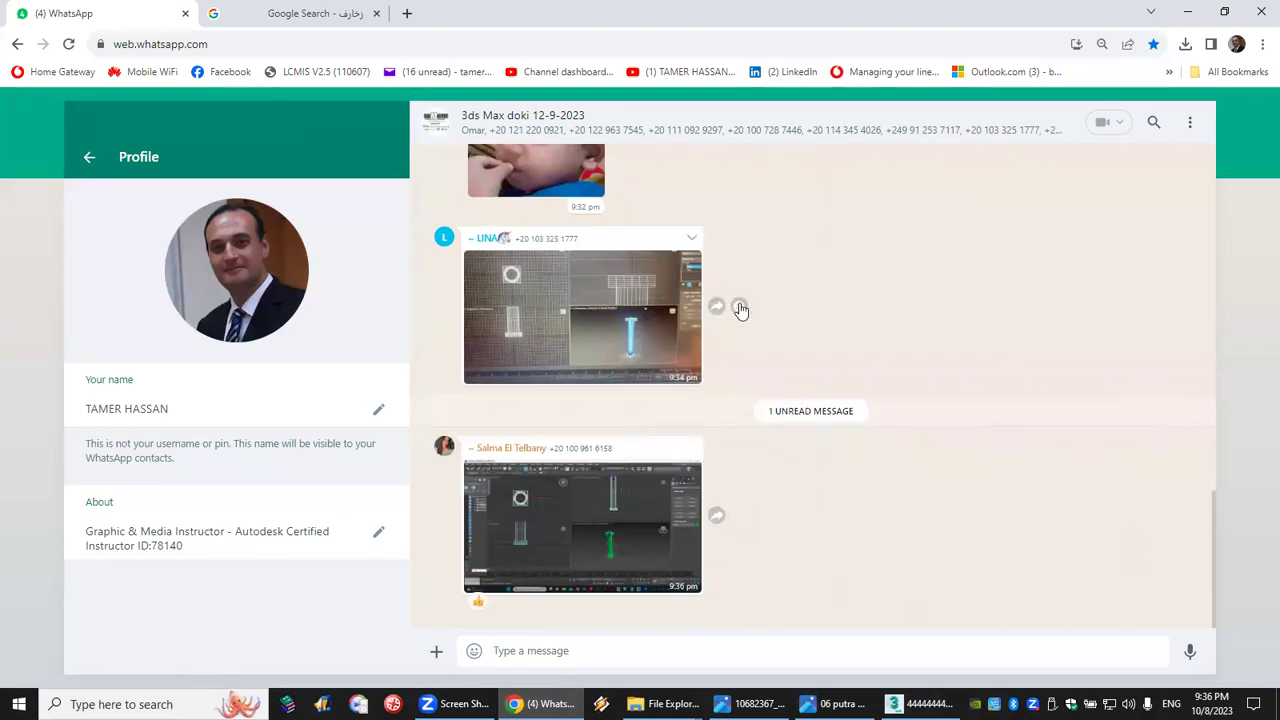
click(740, 307)
Step: React with a thumbs-up to the 9:32 pm photo reply that mentions the instructor
scroll(737, 363, up, 5)
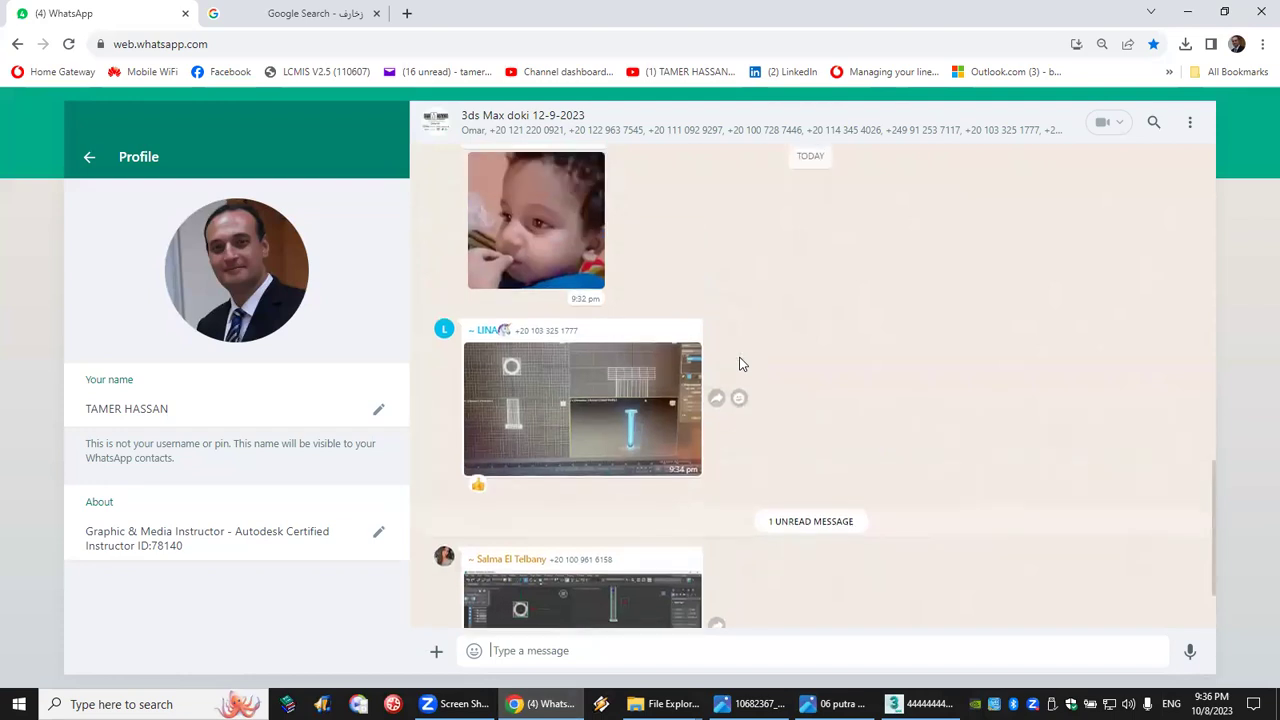
scroll(736, 371, down, 2)
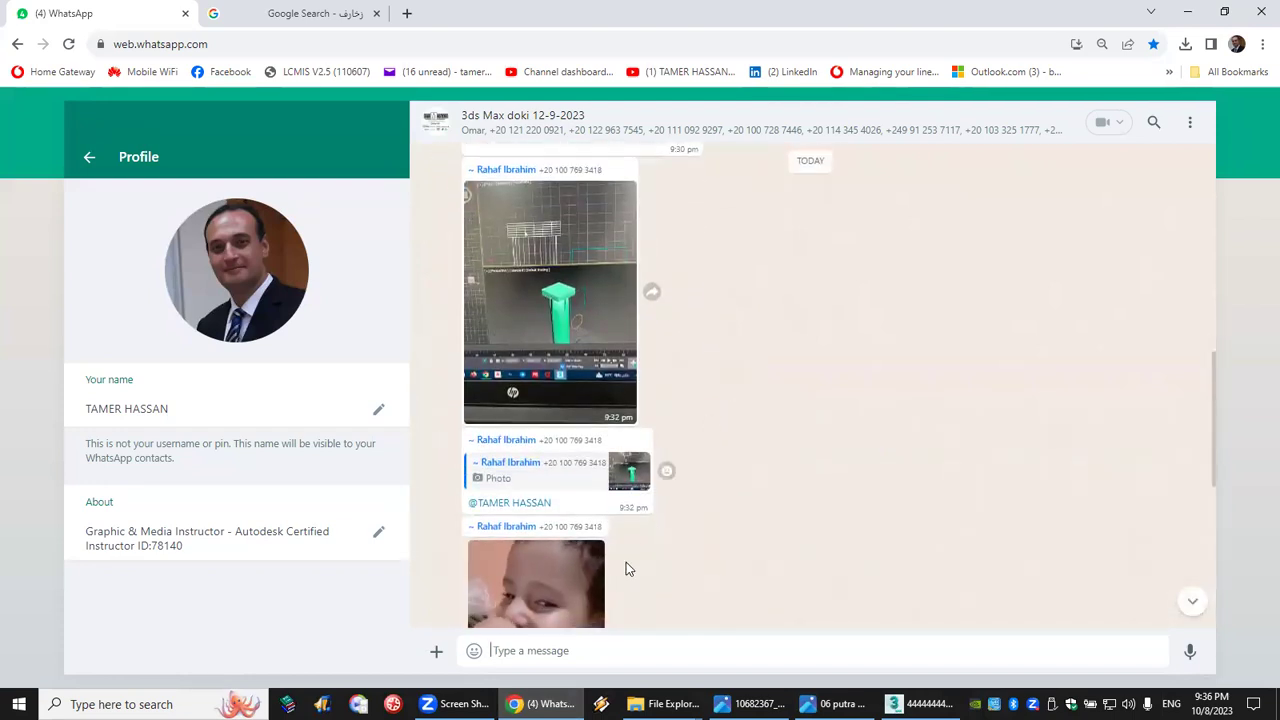
scroll(595, 580, down, 2)
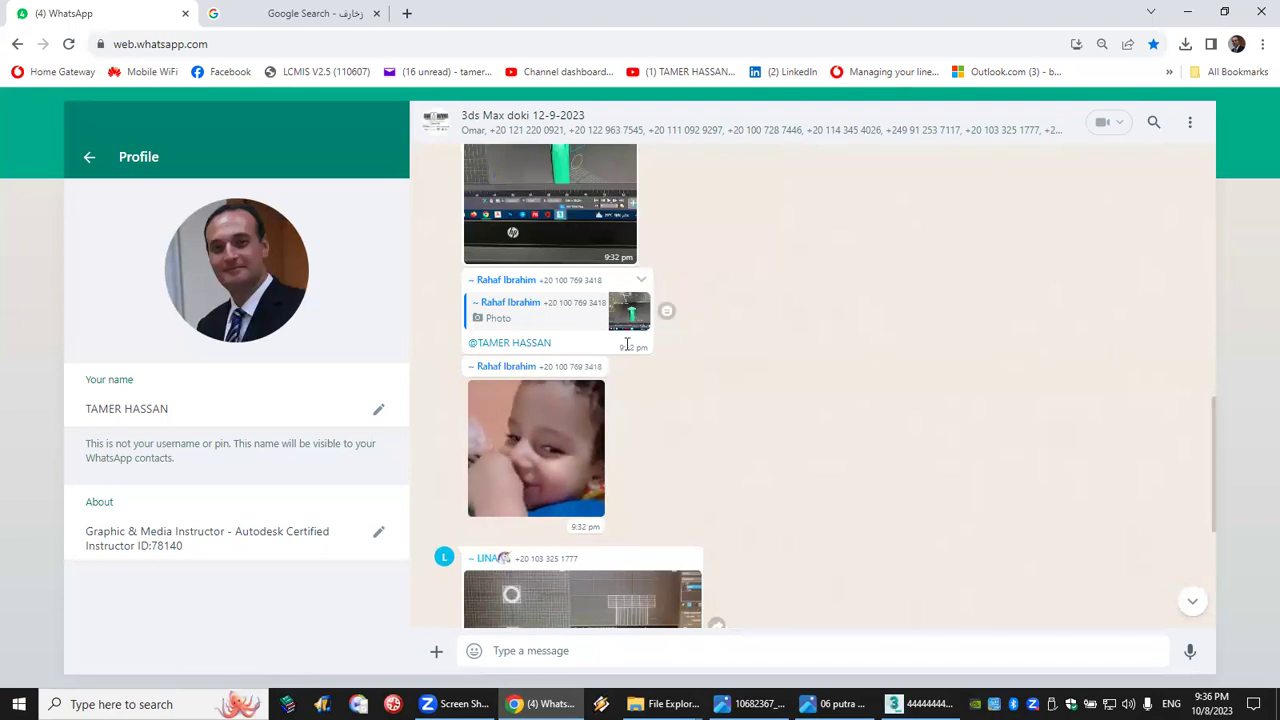
mouse_move(669, 314)
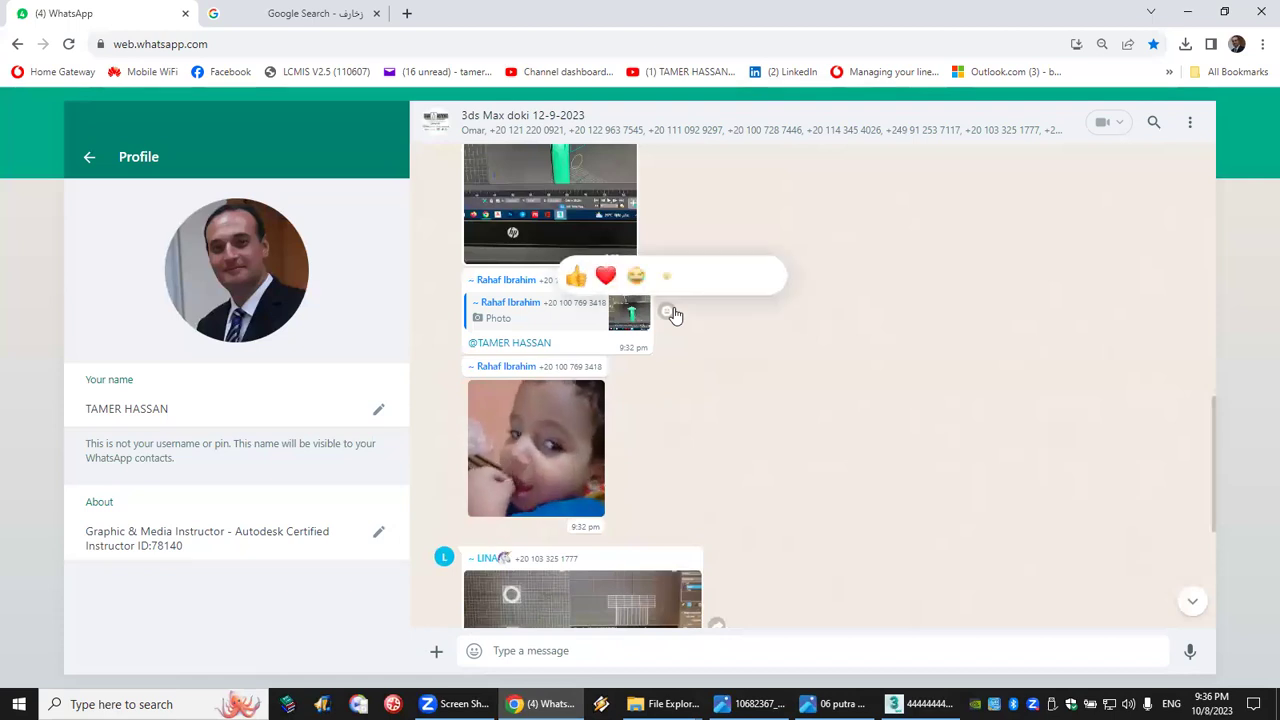
click(607, 285)
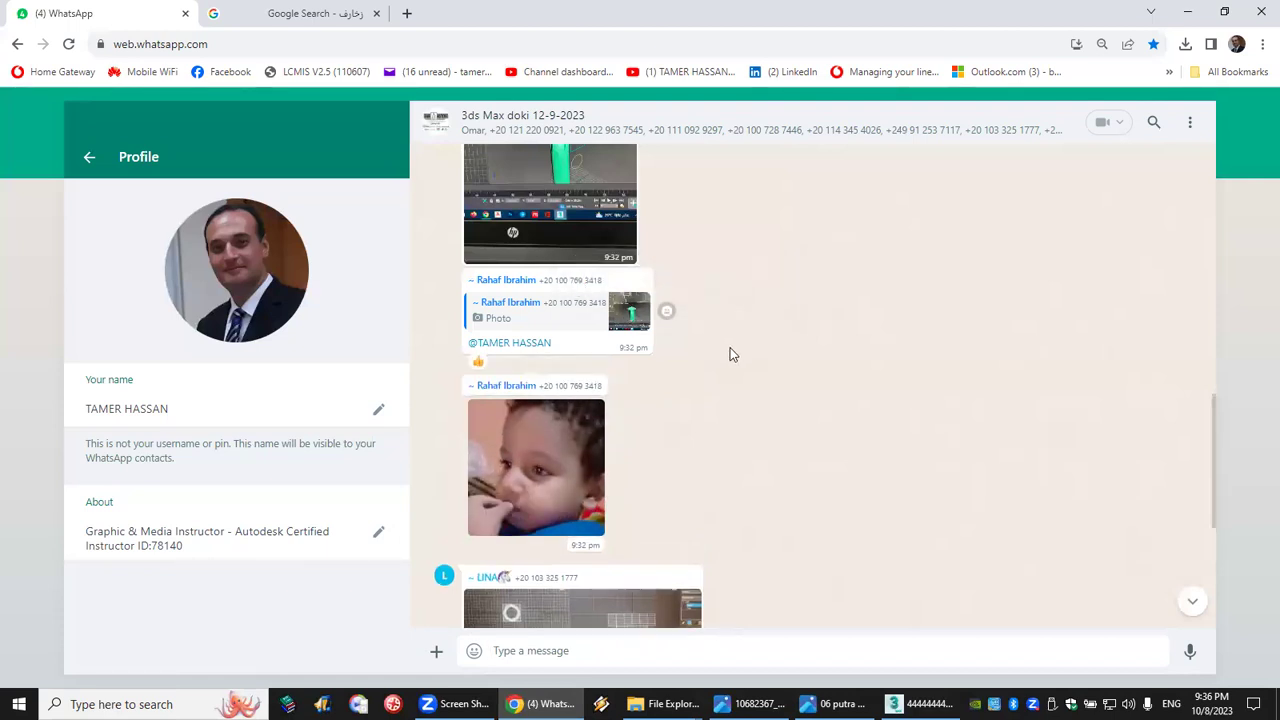
Step: Enlarge the 9:32 pm photo of the green column and zoom in to examine its square capital
scroll(730, 354, up, 2)
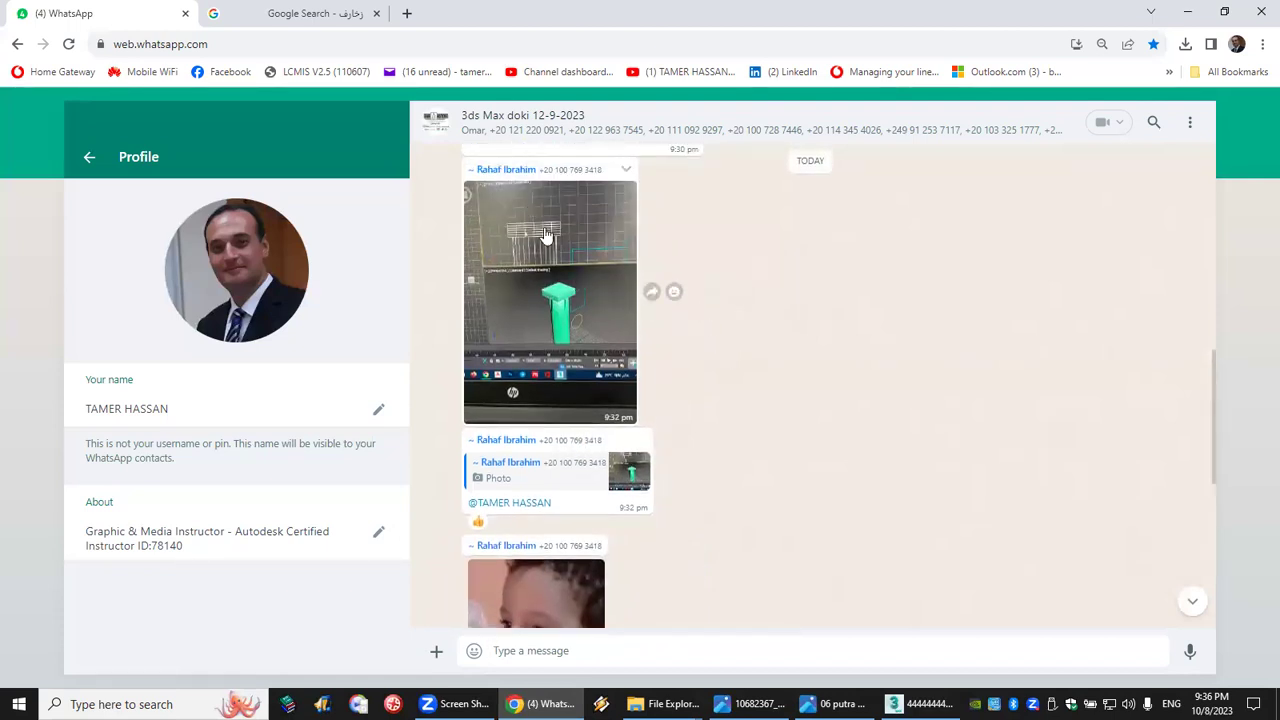
click(556, 270)
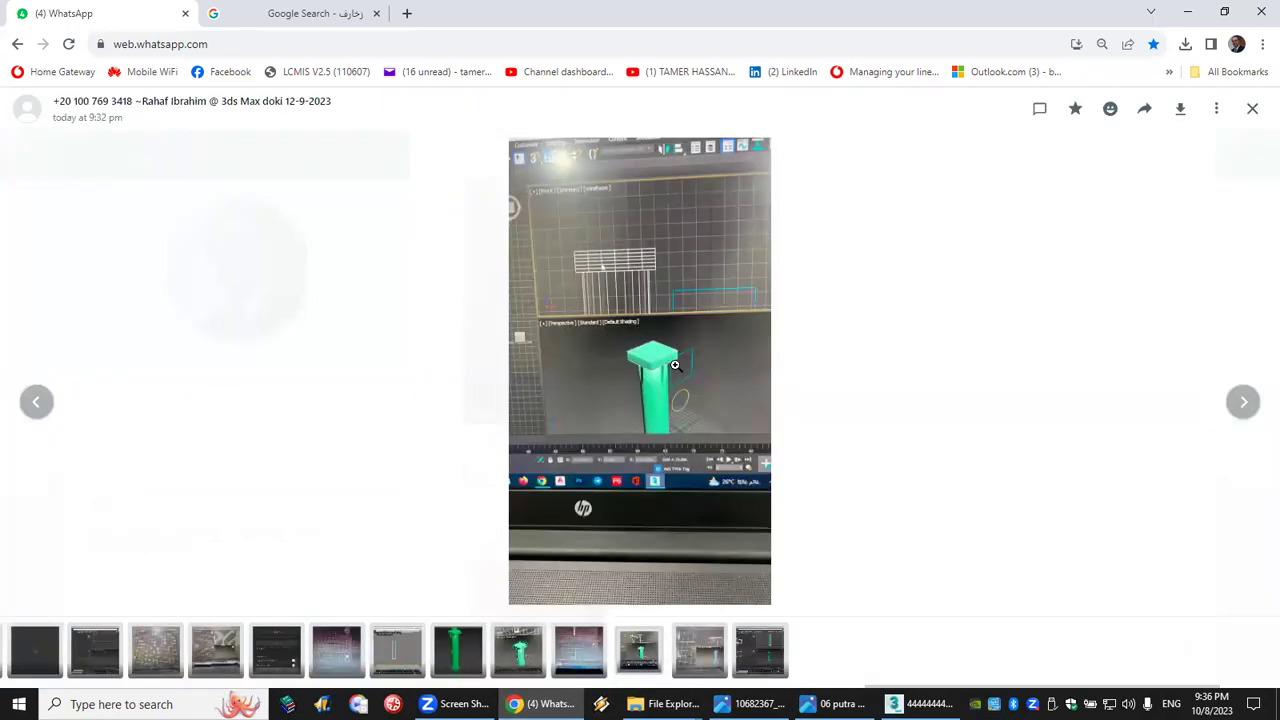
click(676, 366)
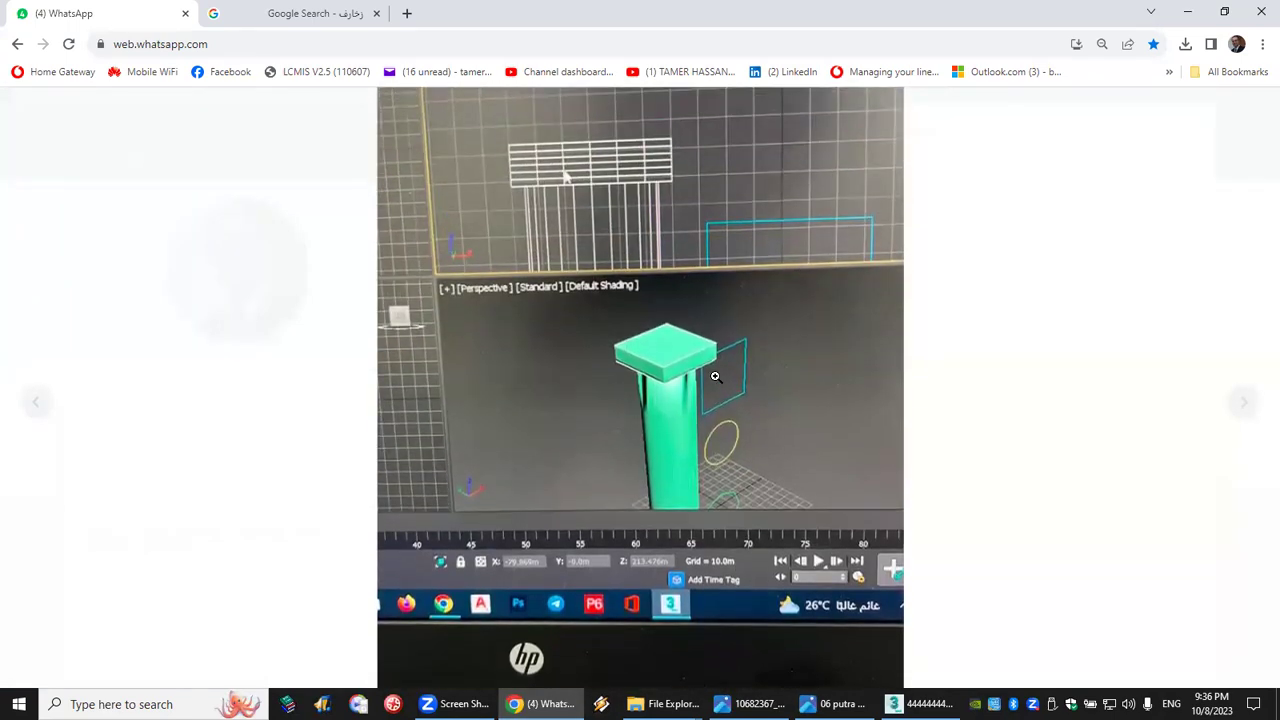
Step: Zoom out of the green column photo and back in to re-examine how the shaft meets the capital
click(712, 372)
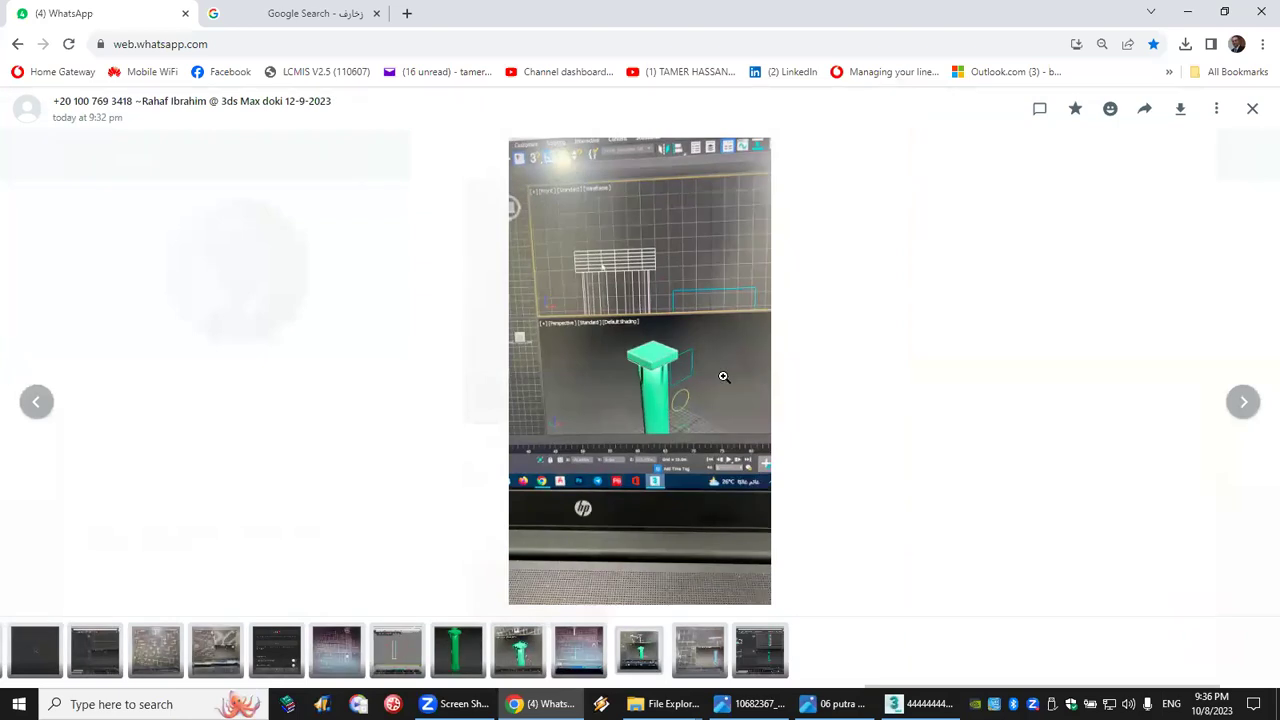
click(678, 362)
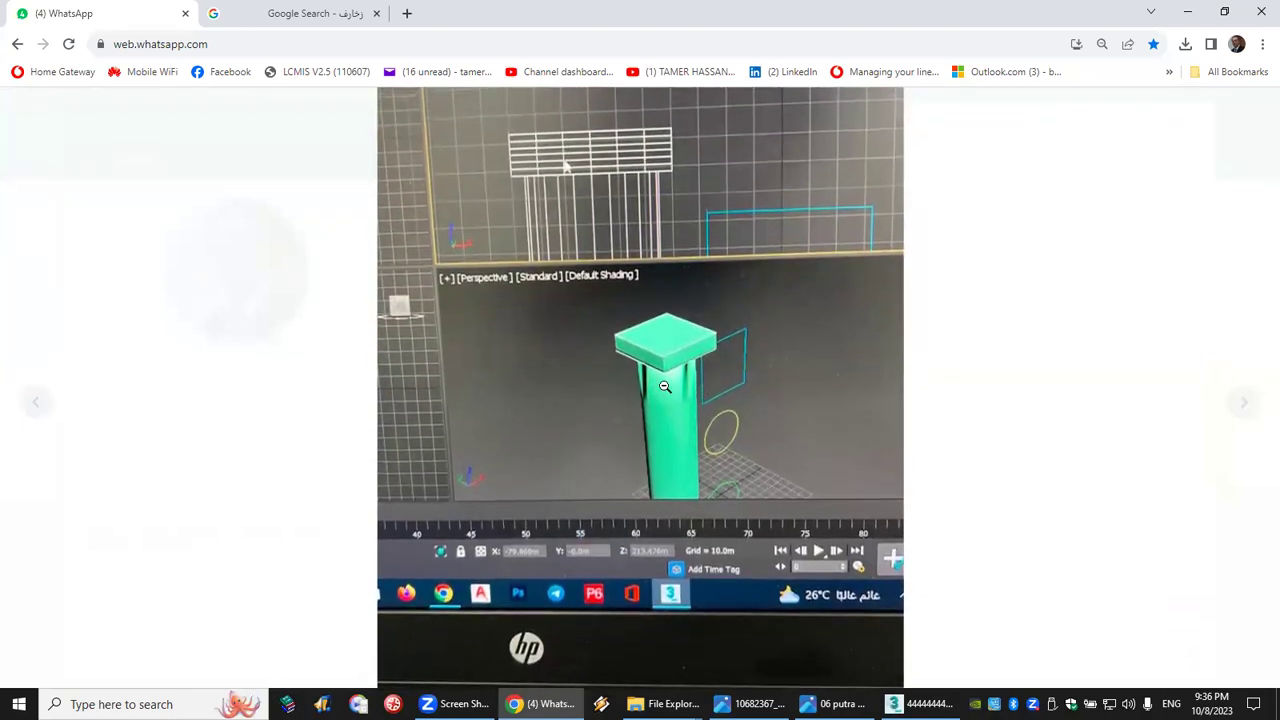
click(678, 379)
Step: Switch to 3ds Max, display polygon statistics in the perspective view, and fit the column in all four views
click(915, 704)
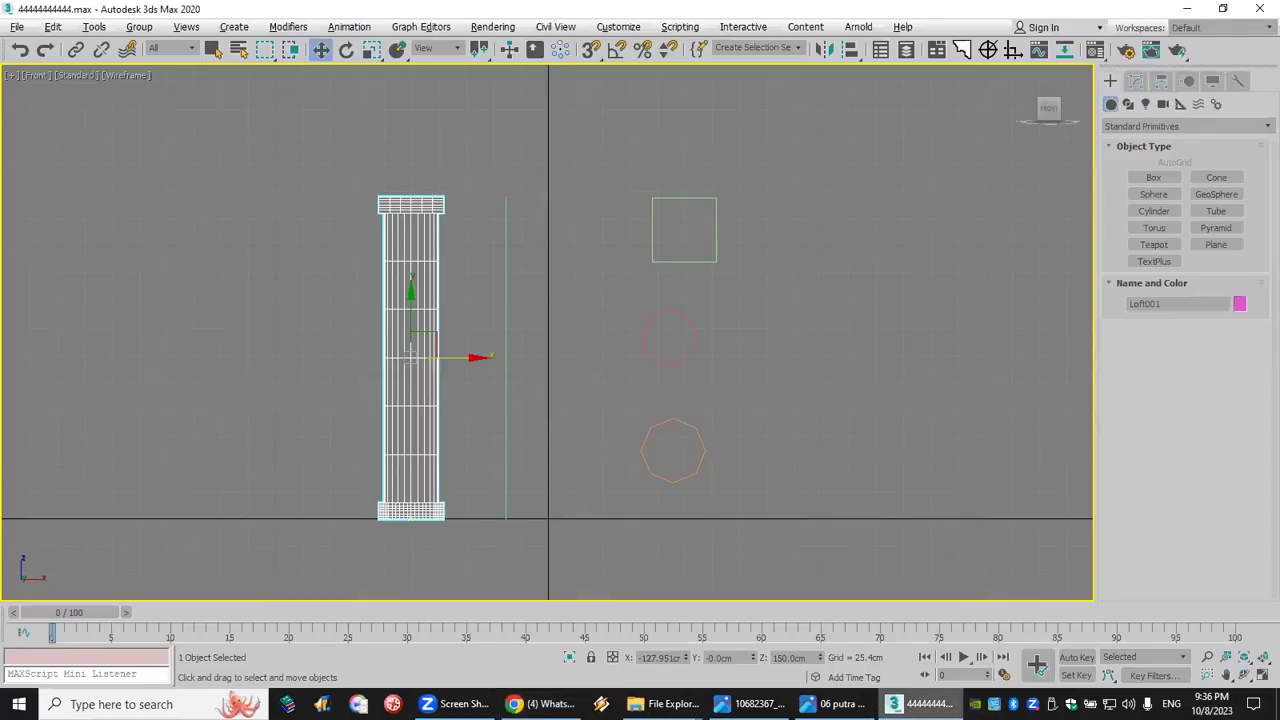
click(1262, 675)
middle_drag(759, 463, 854, 437)
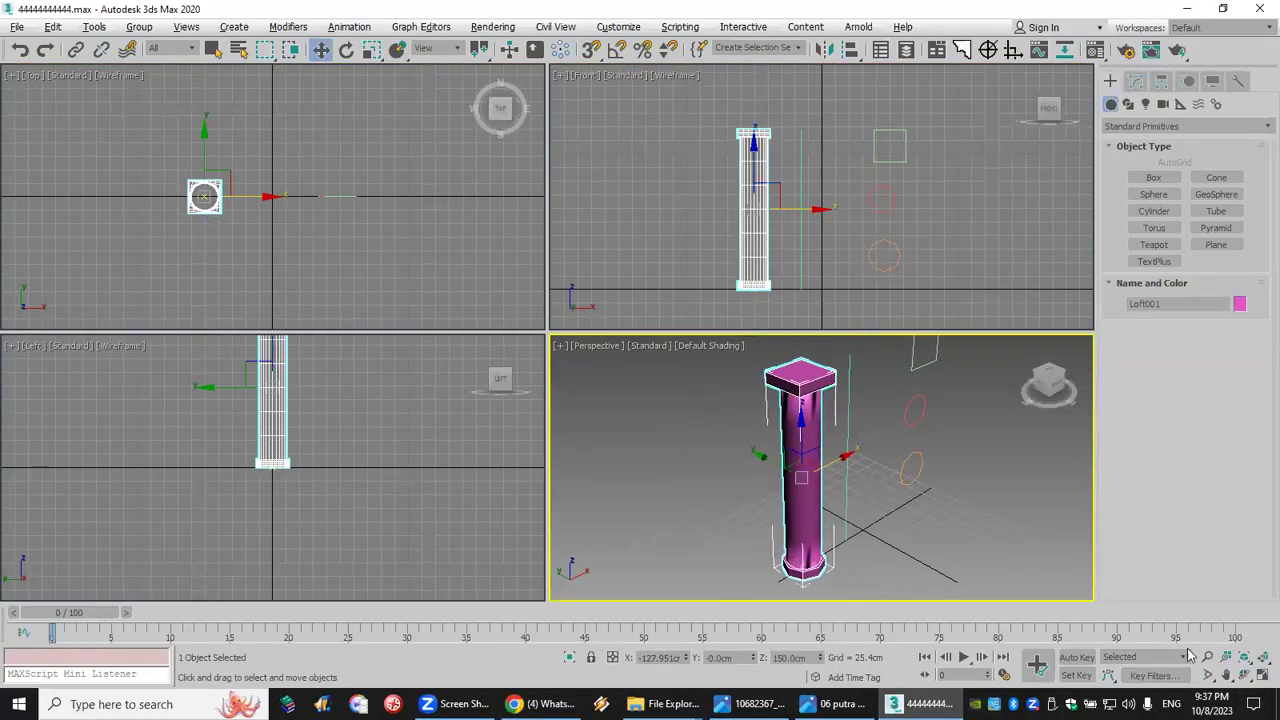
click(1262, 675)
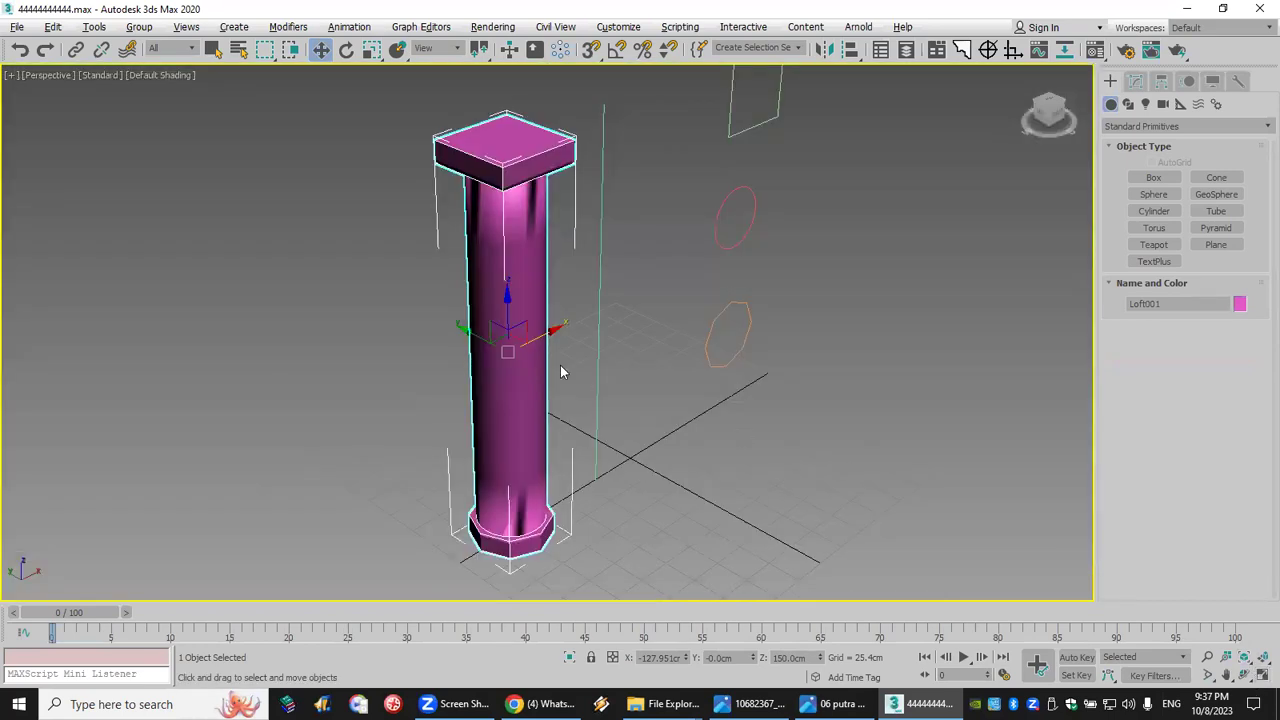
middle_drag(560, 365, 573, 352)
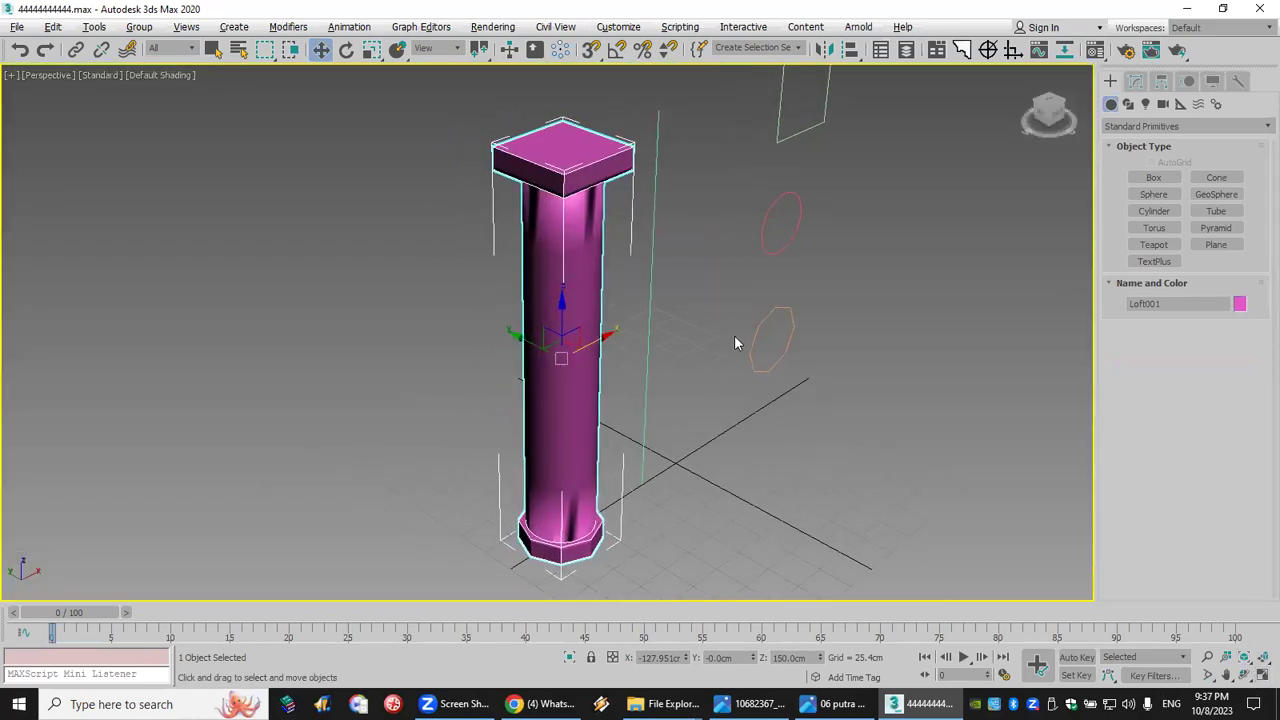
key(7)
click(1262, 675)
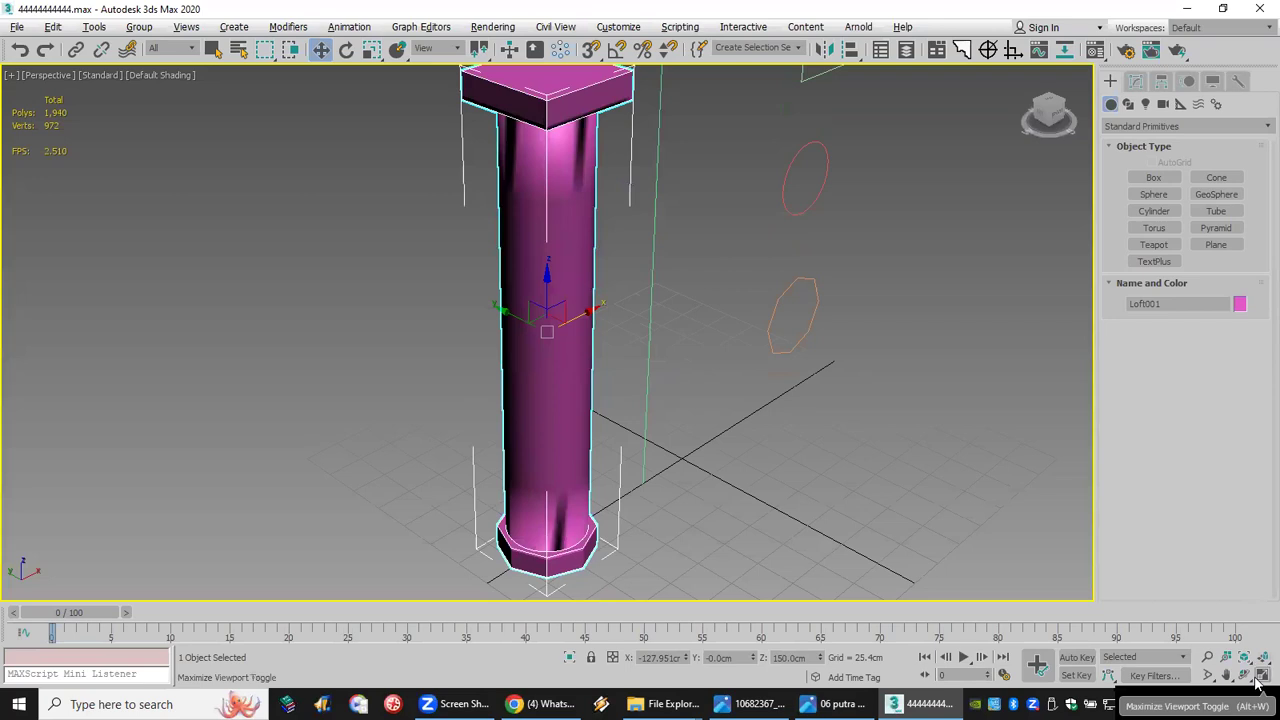
click(1263, 657)
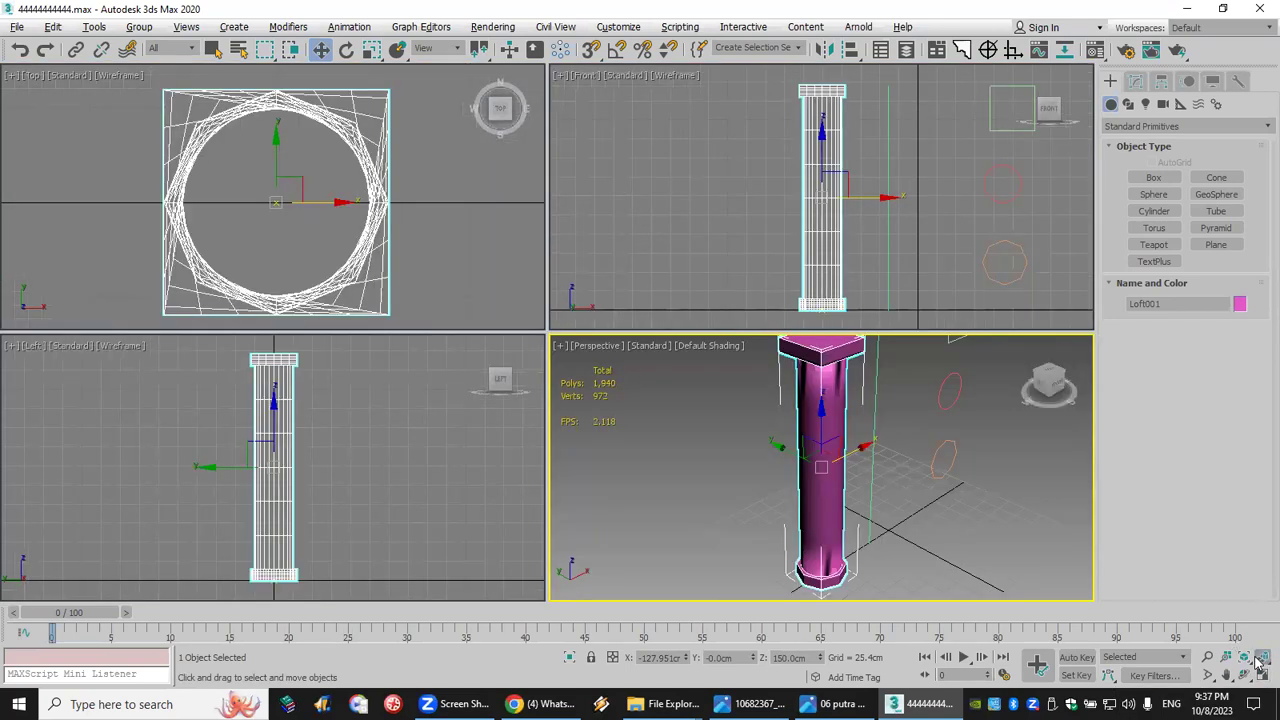
Step: Raise the lofted column's skin settings to 33 shape steps and 87 path steps
click(1137, 82)
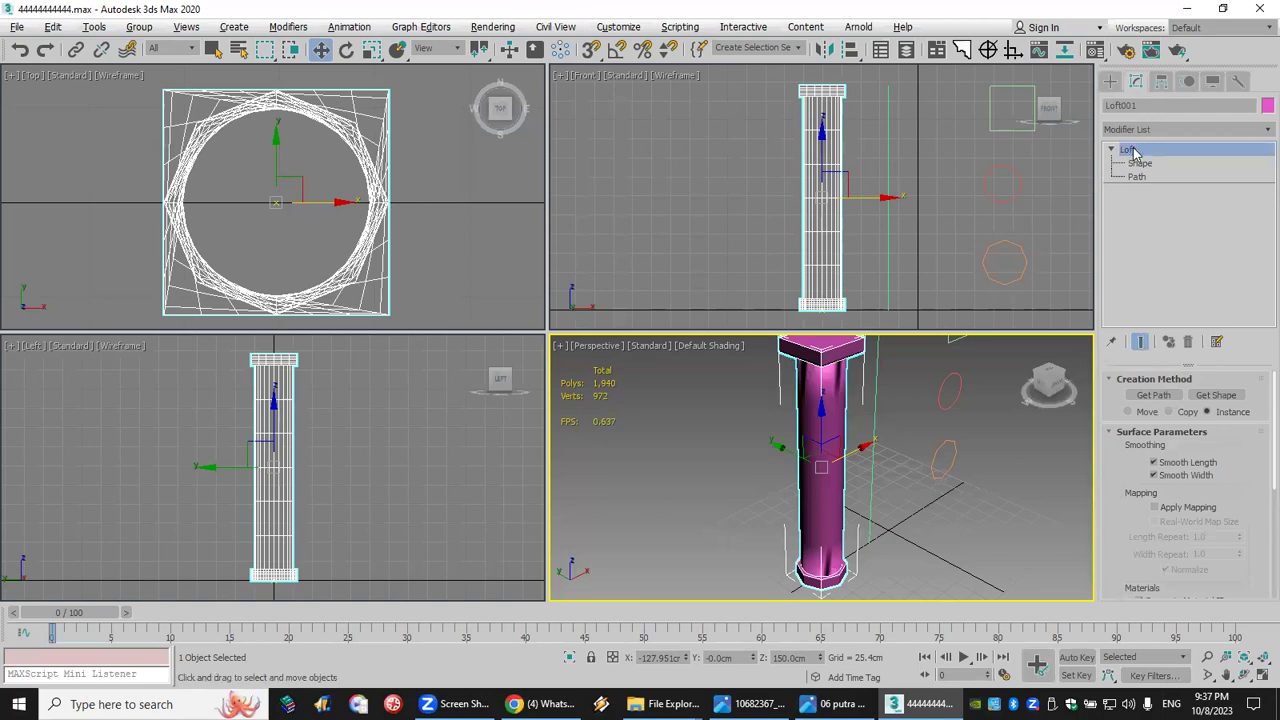
drag(1130, 537, 1170, 289)
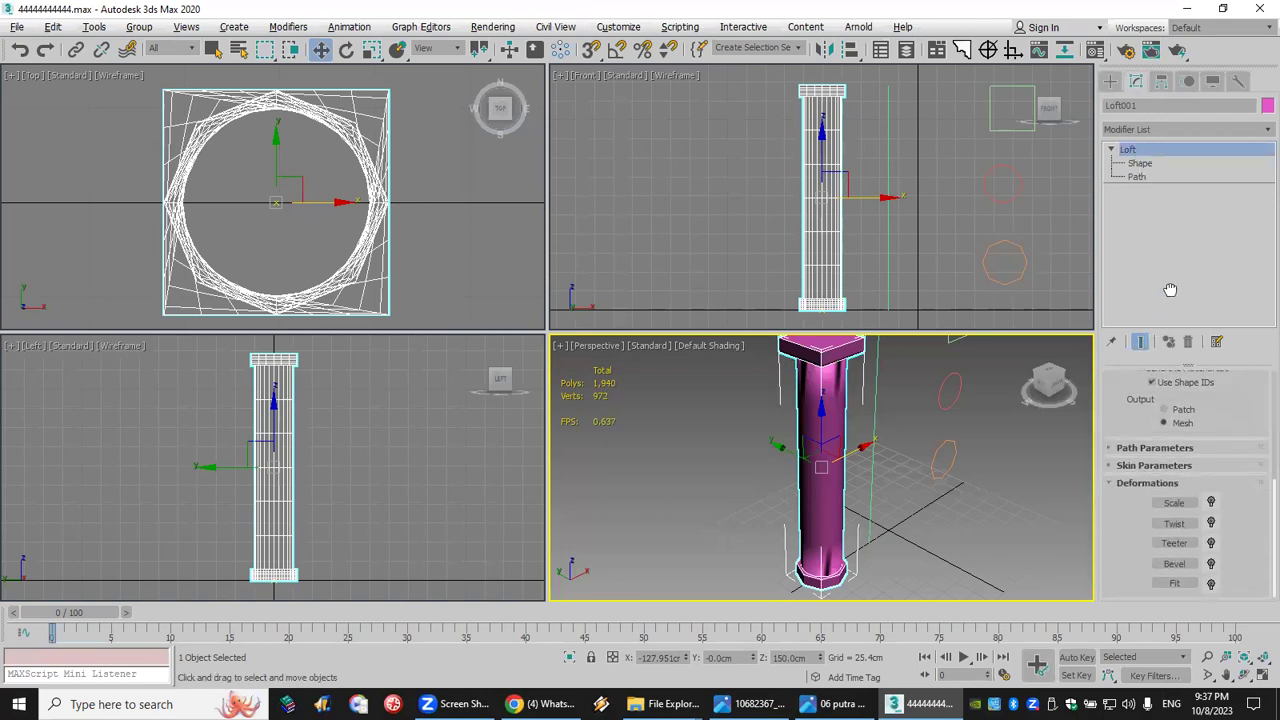
click(1203, 453)
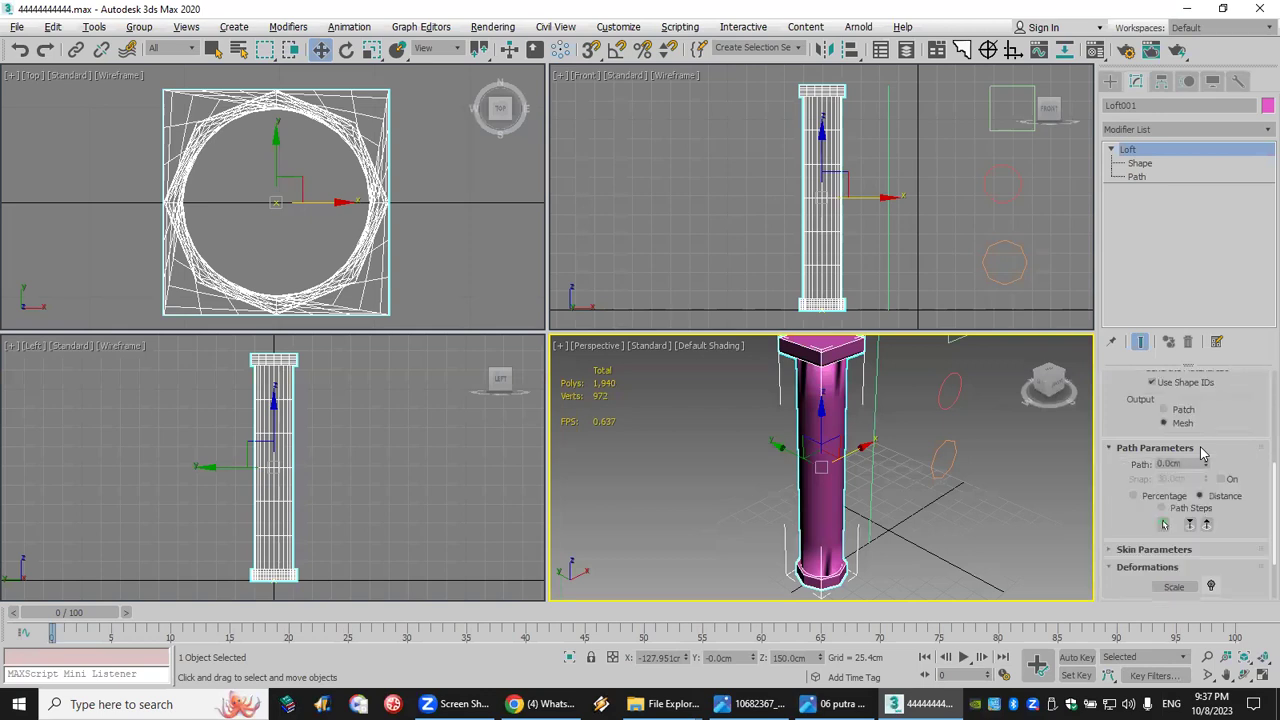
scroll(1128, 530, up, 5)
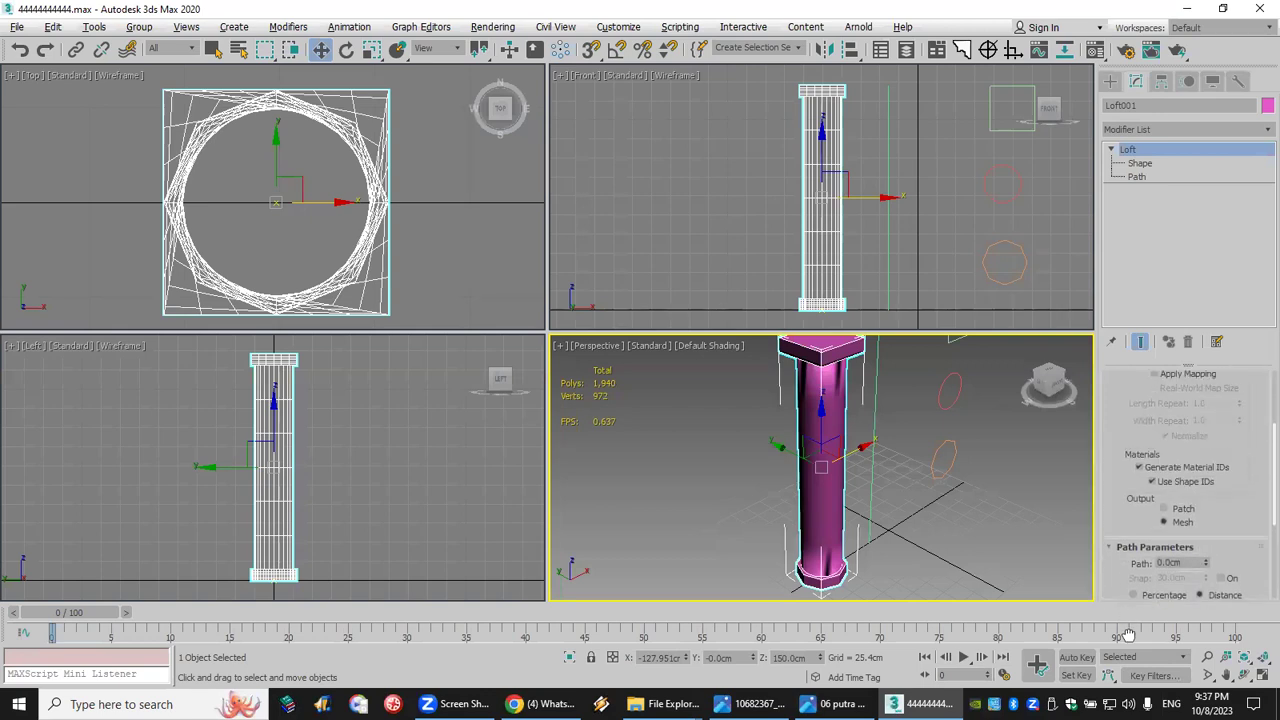
scroll(1150, 390, down, 5)
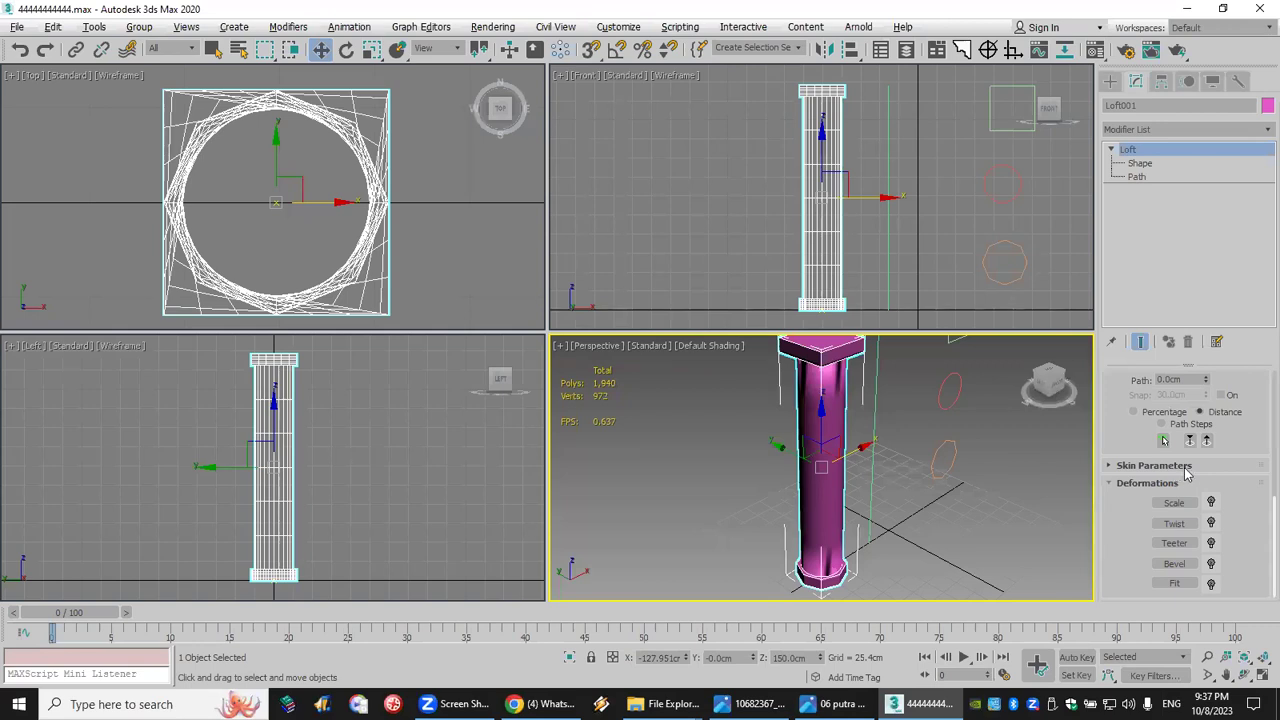
click(1154, 466)
double_click(1214, 437)
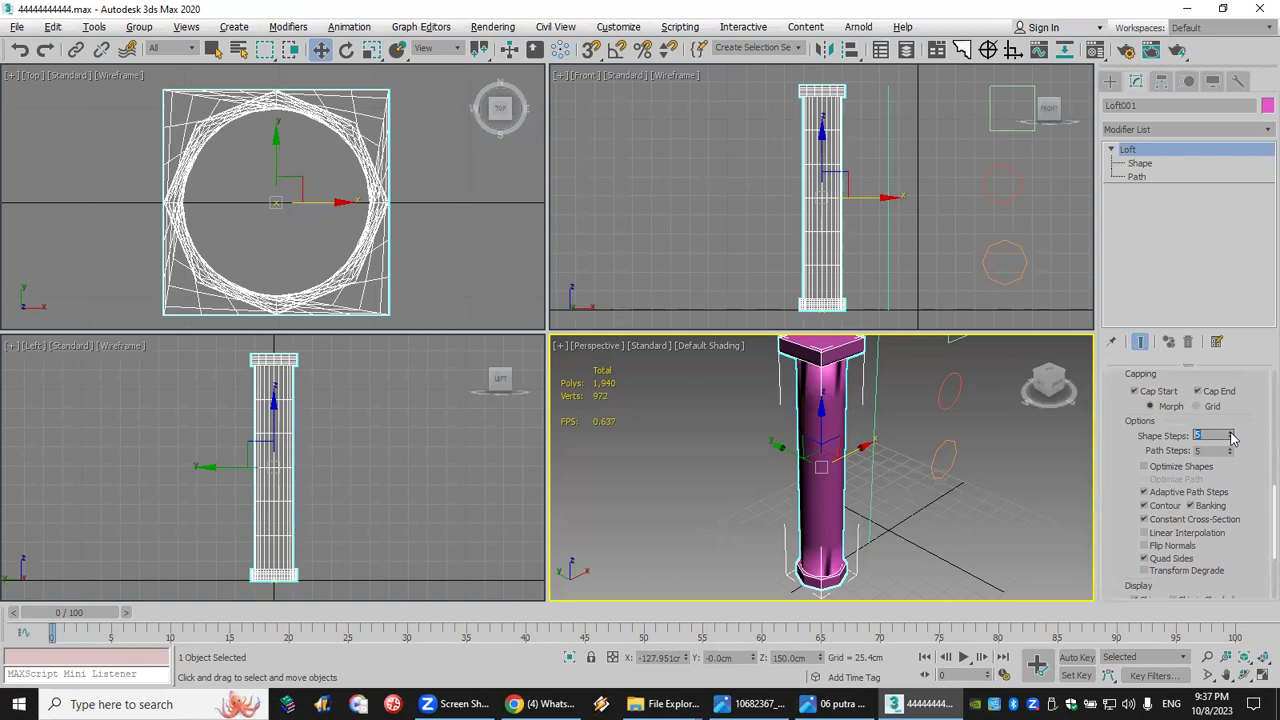
drag(1231, 437, 1231, 408)
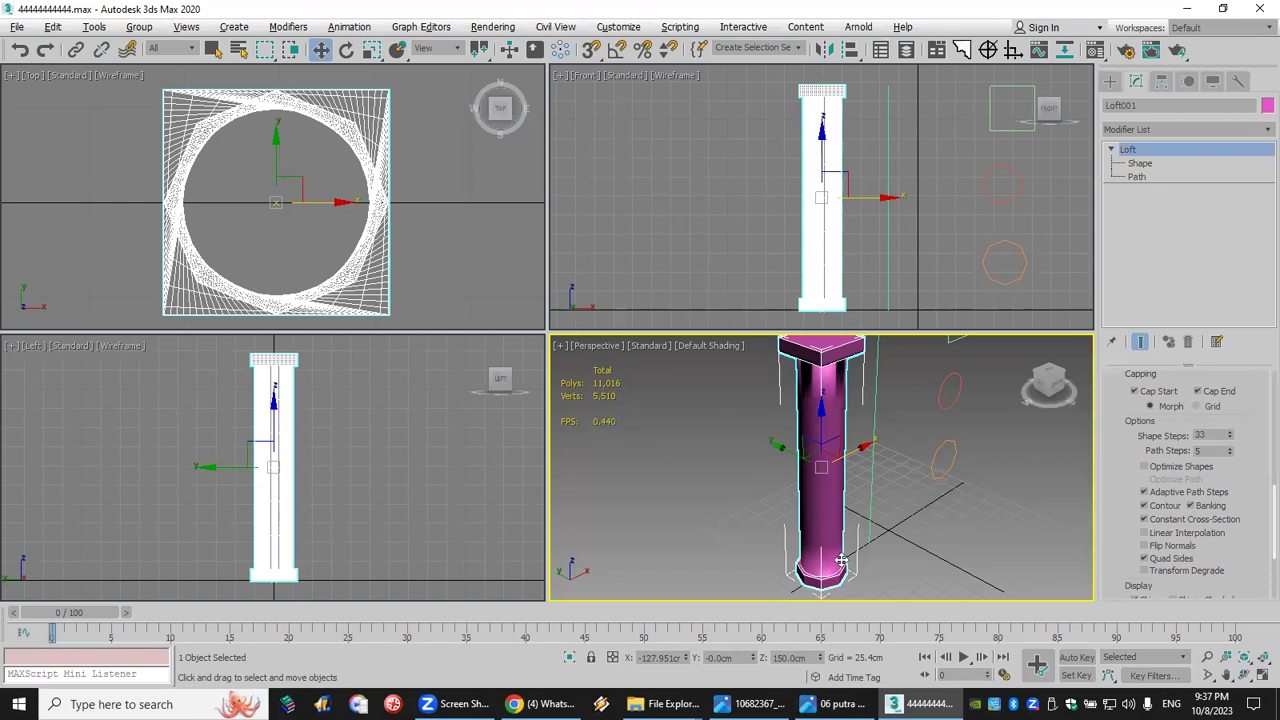
drag(1230, 452, 1231, 388)
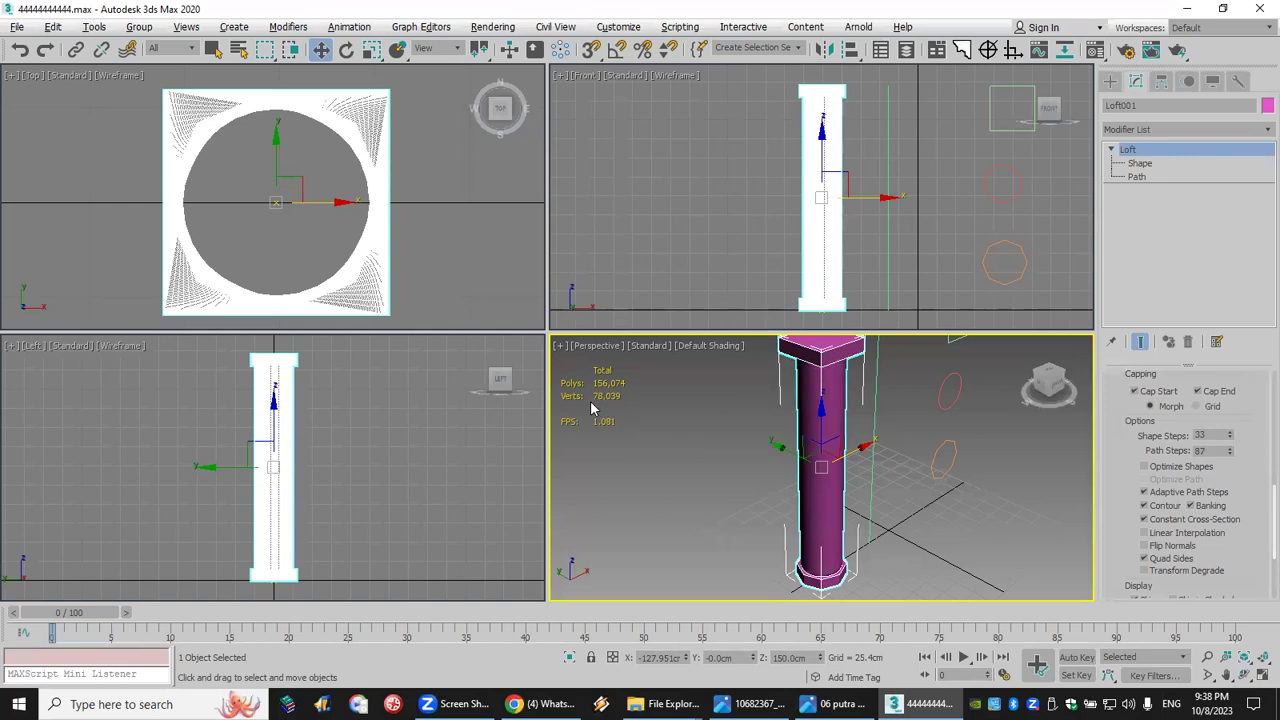
Step: Set both the shape steps and the path steps of the lofted column to 5
double_click(1211, 435)
text(5)
double_click(1214, 451)
text(5)
key(Return)
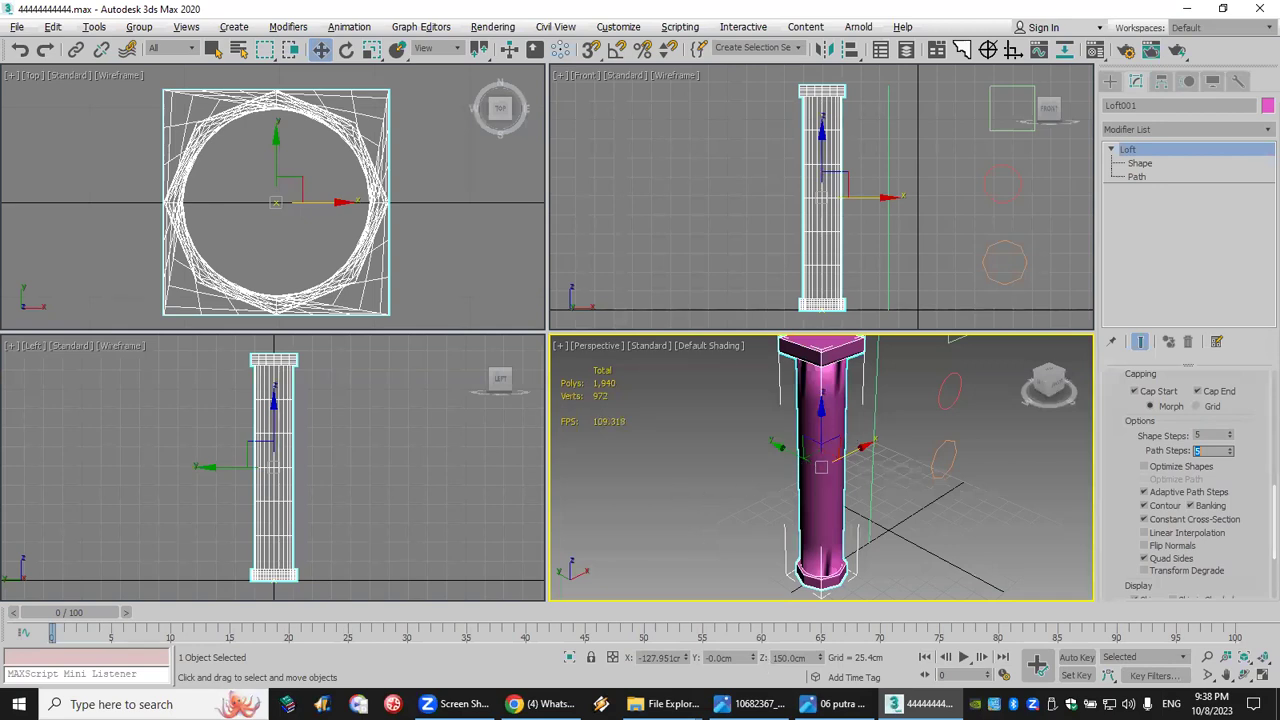
Step: Close the two pink mosque reference photos and the Vray Picss folder window
click(835, 704)
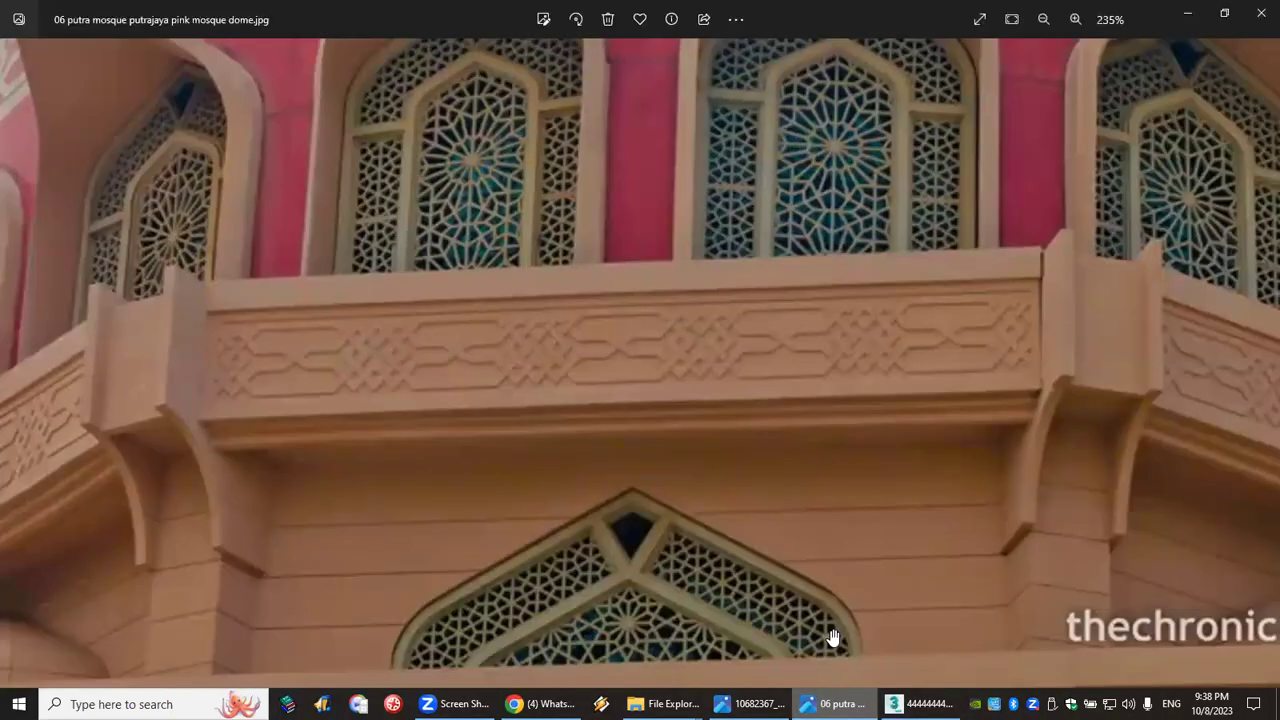
click(1258, 18)
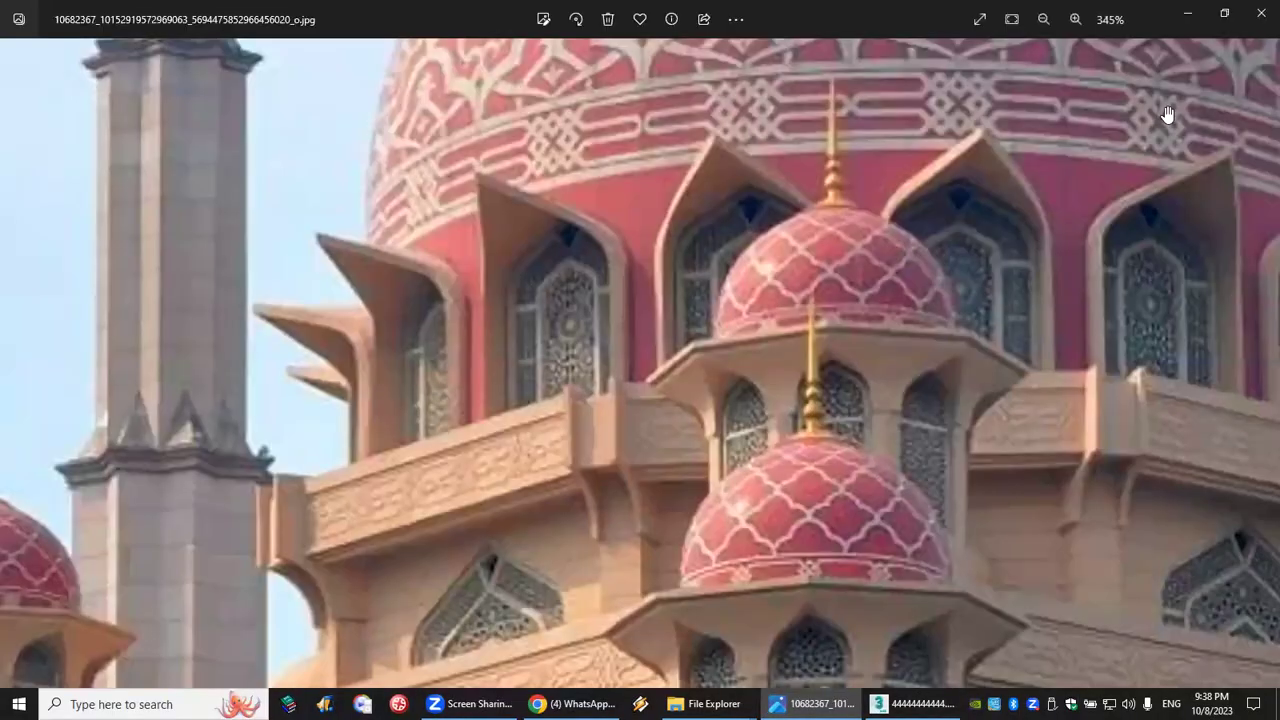
click(1260, 14)
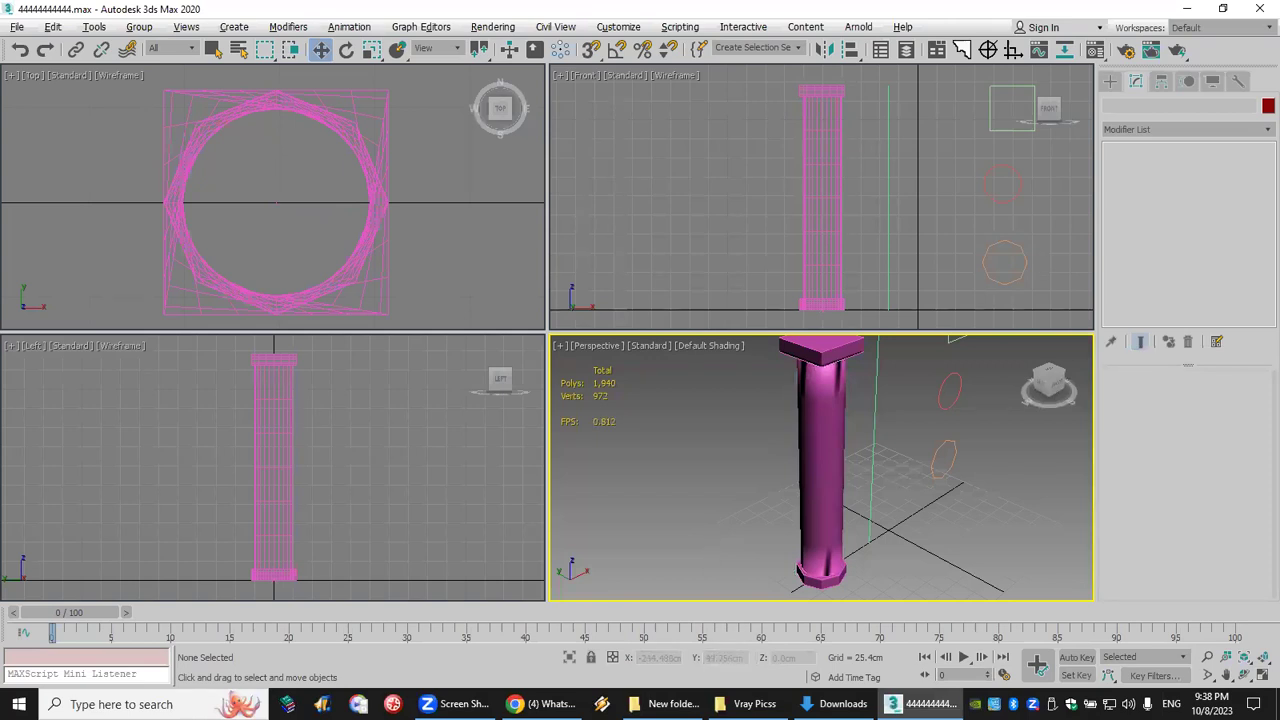
key(alt+Tab)
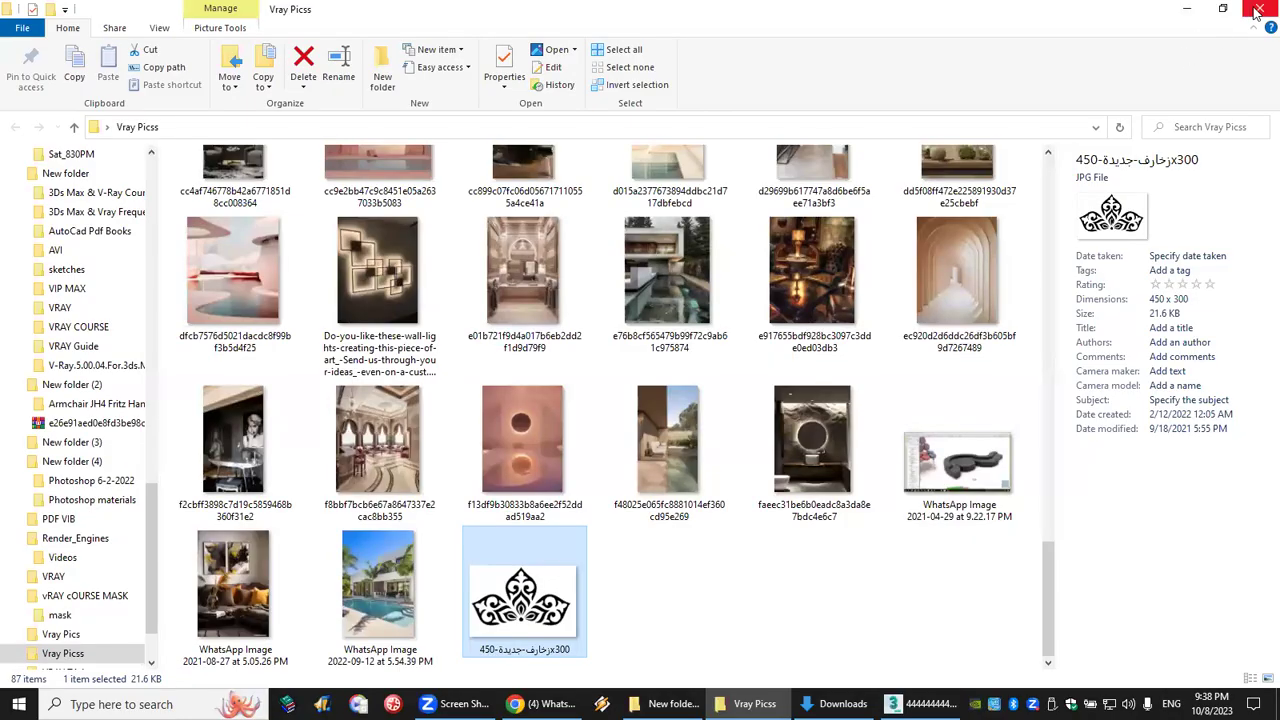
scroll(687, 423, up, 5)
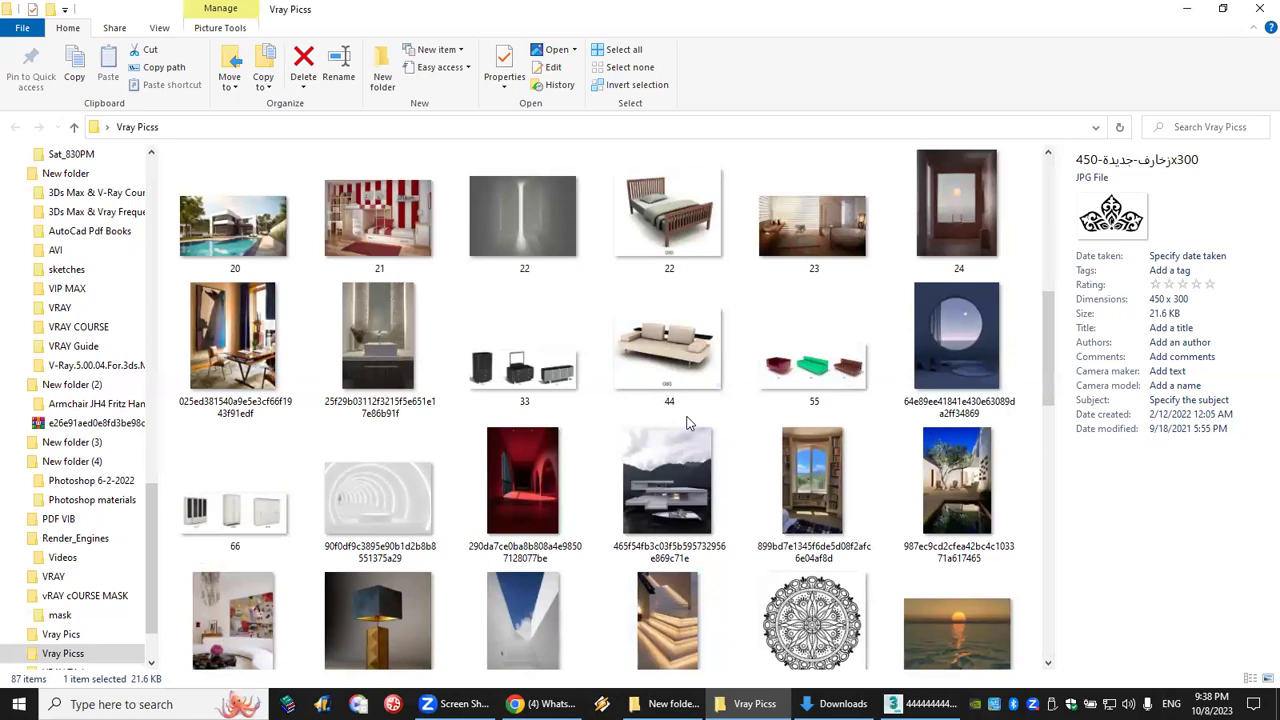
click(1259, 9)
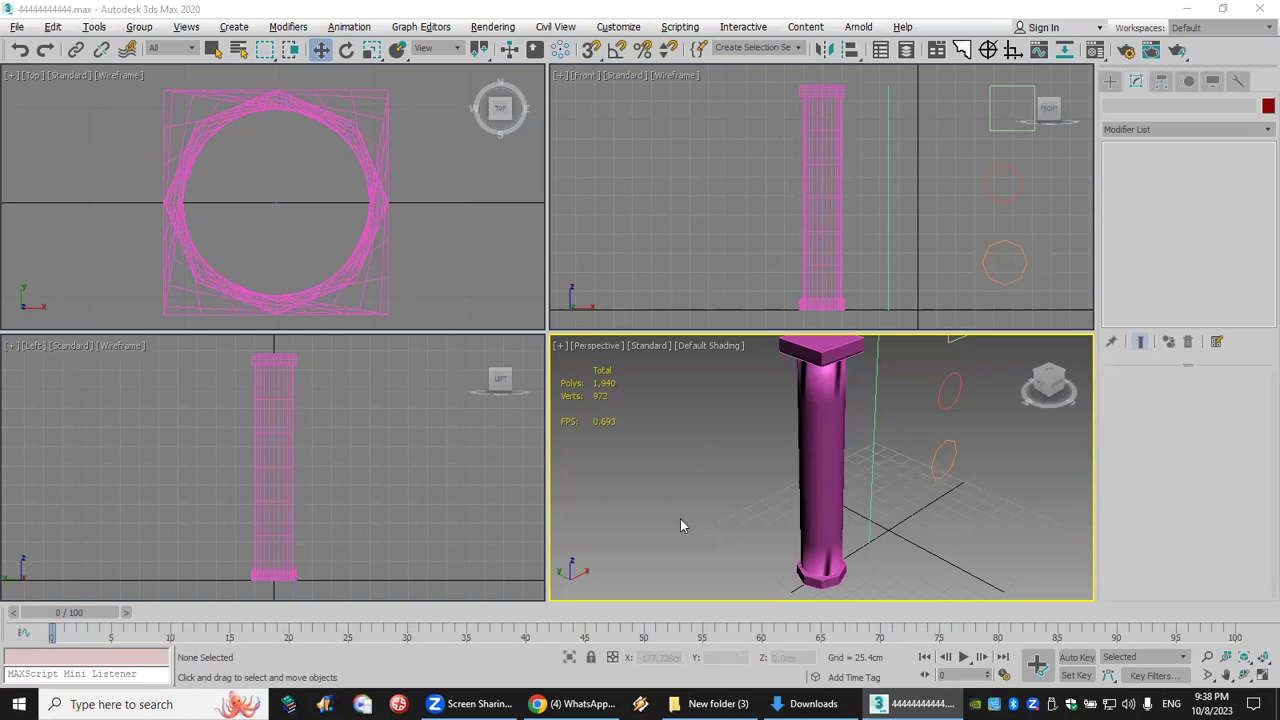
Step: Switch to WhatsApp Web, examine the 9:38 pm column screenshot in the class group, and close it
key(alt+Tab)
click(627, 539)
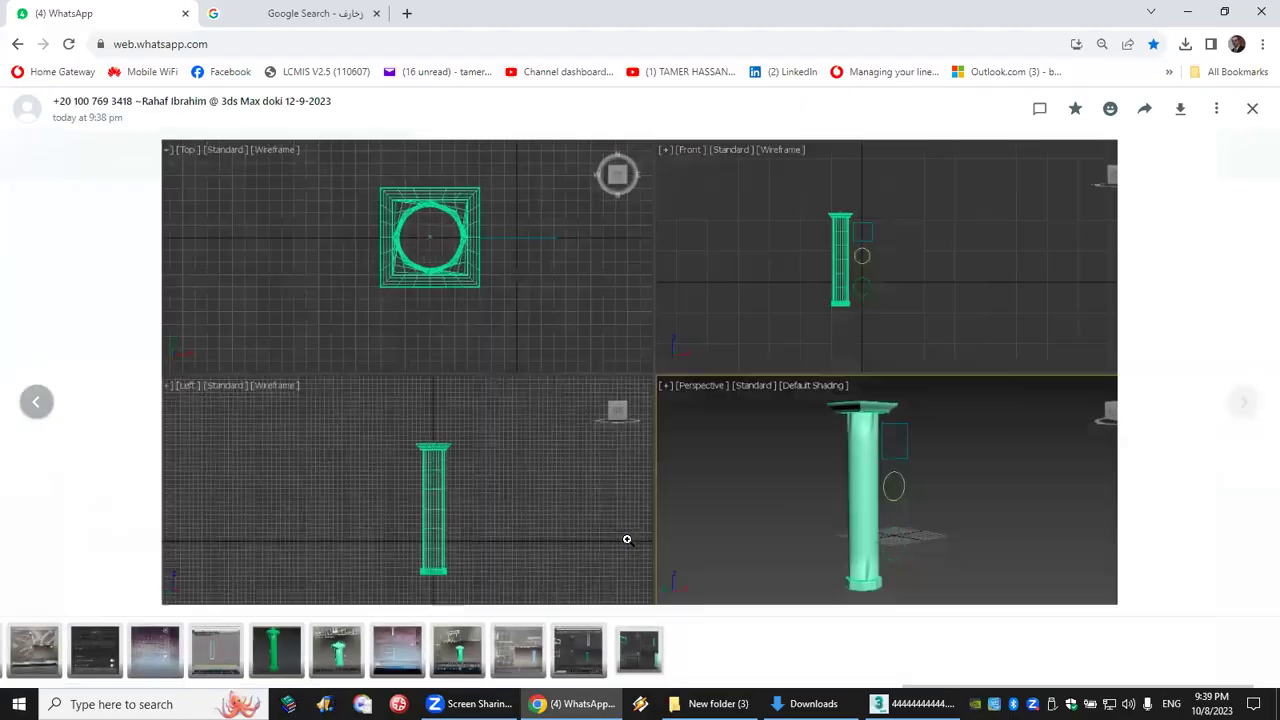
click(736, 507)
click(736, 507)
click(1246, 116)
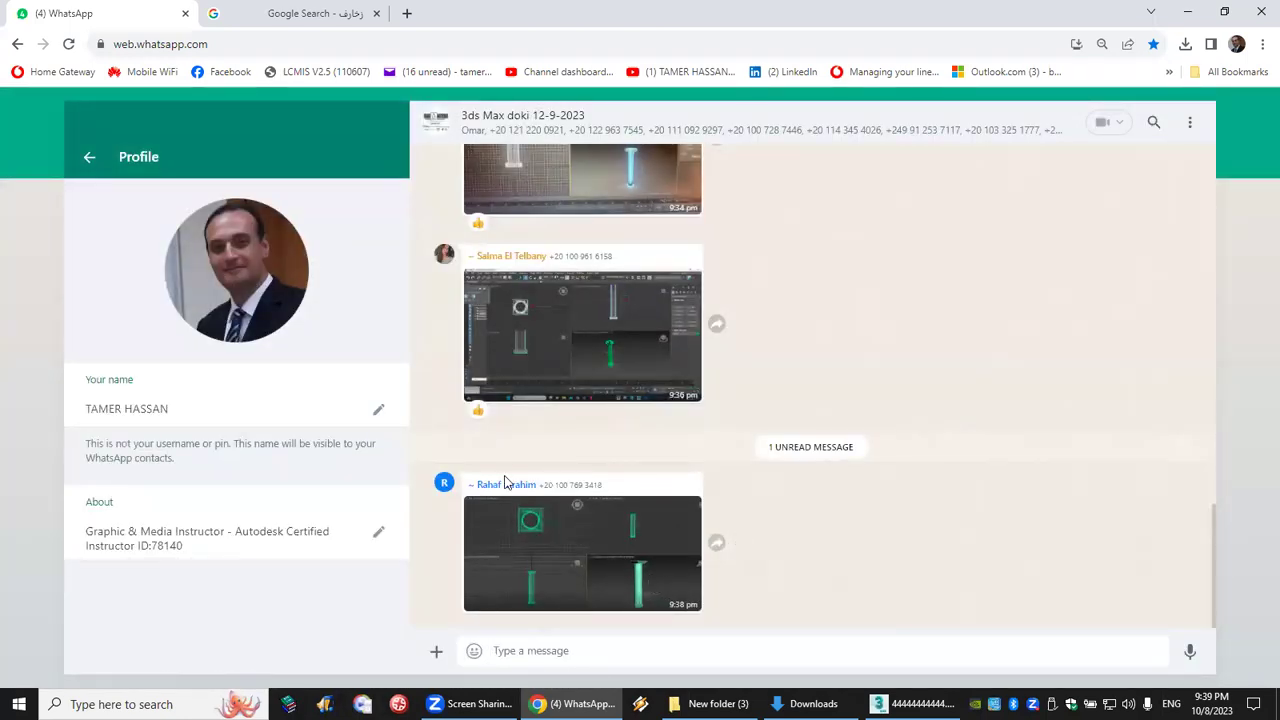
Step: Look back through the group chat for the 8:51 pm image of the beige column and view it enlarged
scroll(616, 376, up, 3)
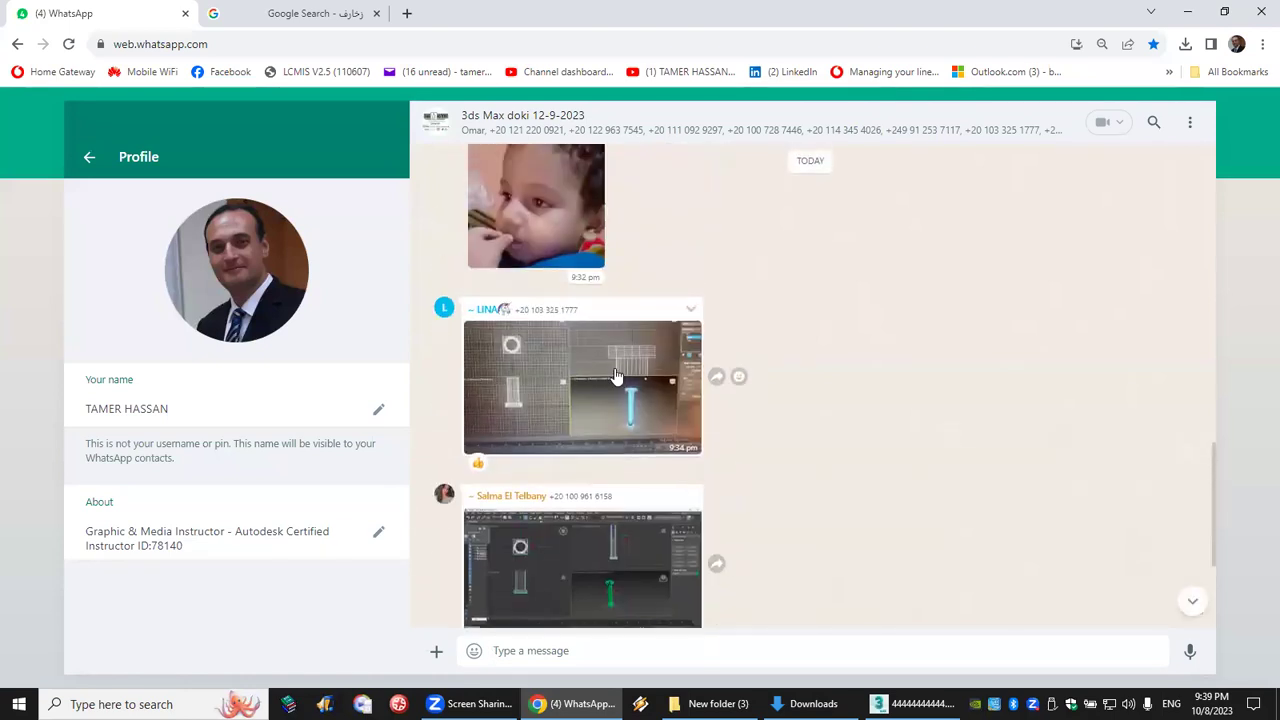
scroll(616, 376, up, 3)
scroll(616, 378, down, 6)
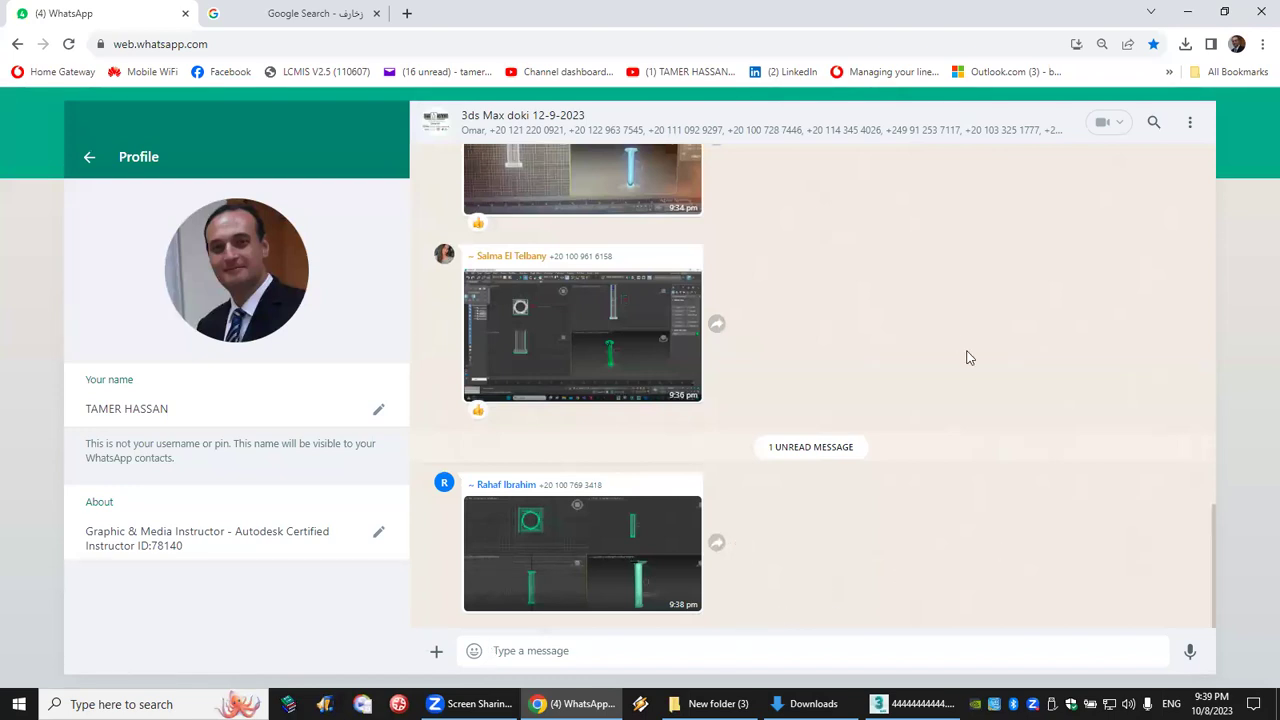
scroll(965, 352, up, 15)
scroll(968, 359, up, 1)
scroll(965, 365, down, 10)
scroll(960, 373, up, 4)
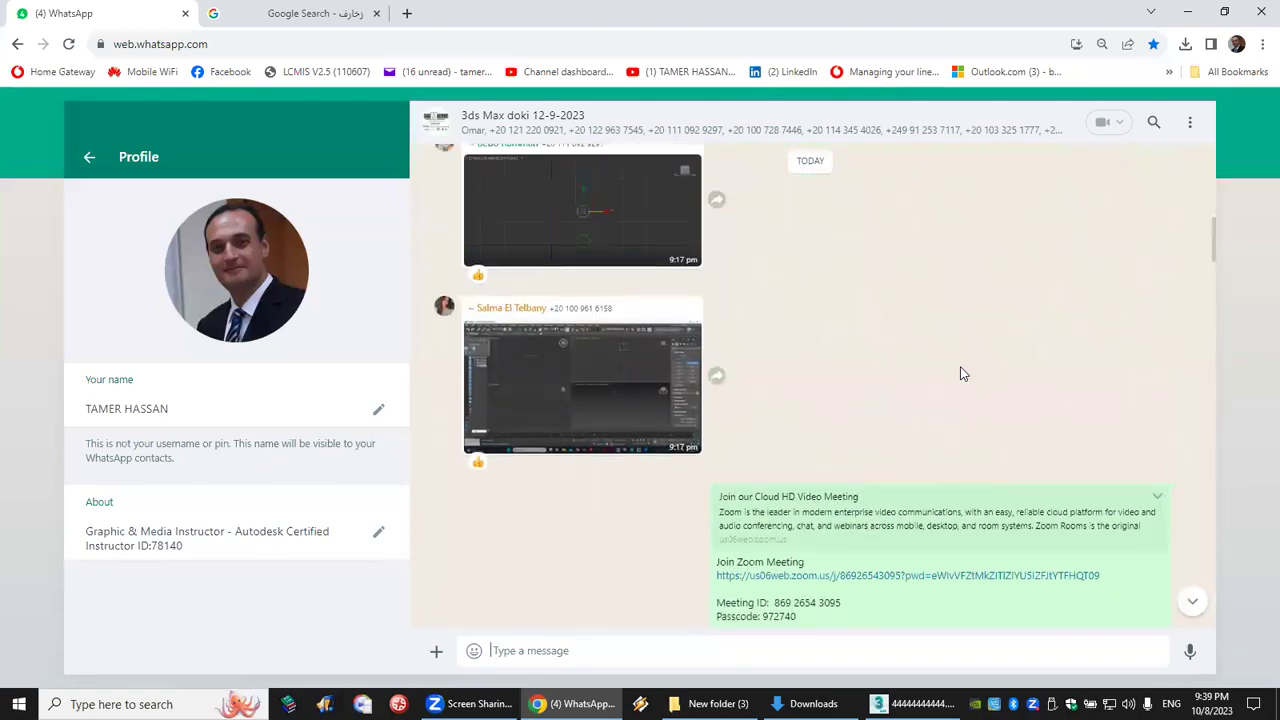
scroll(960, 370, down, 5)
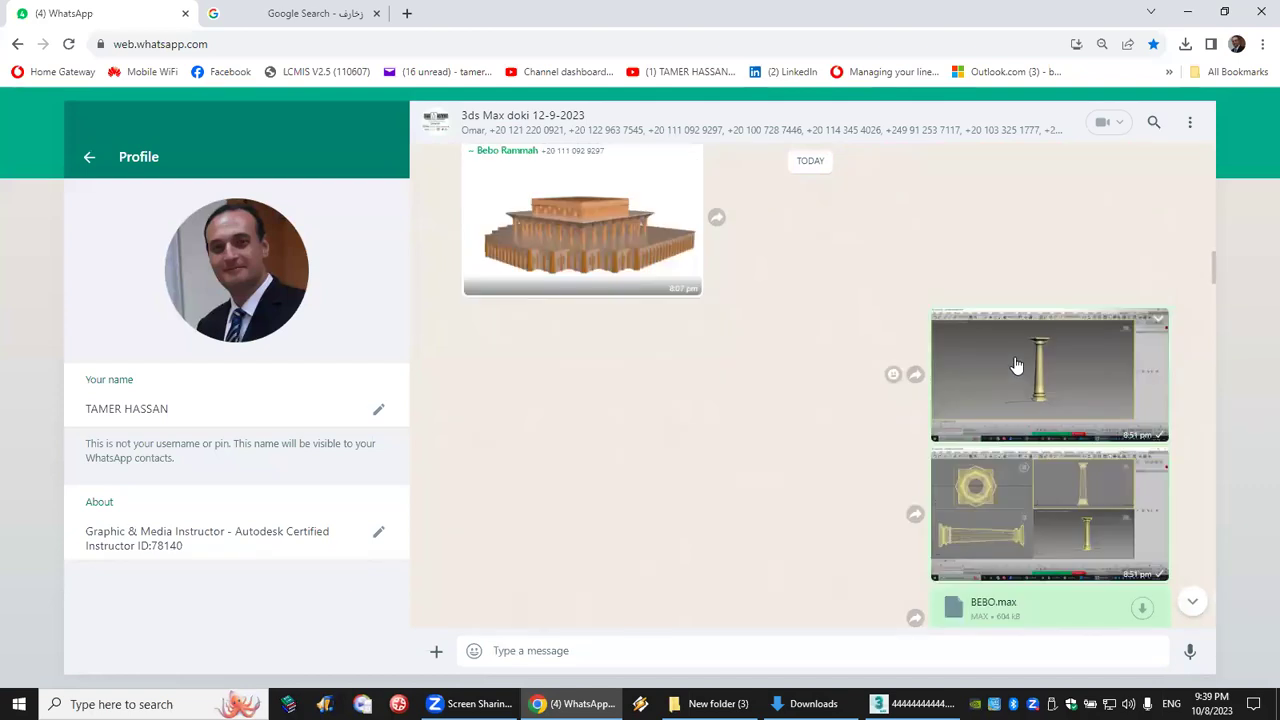
click(960, 366)
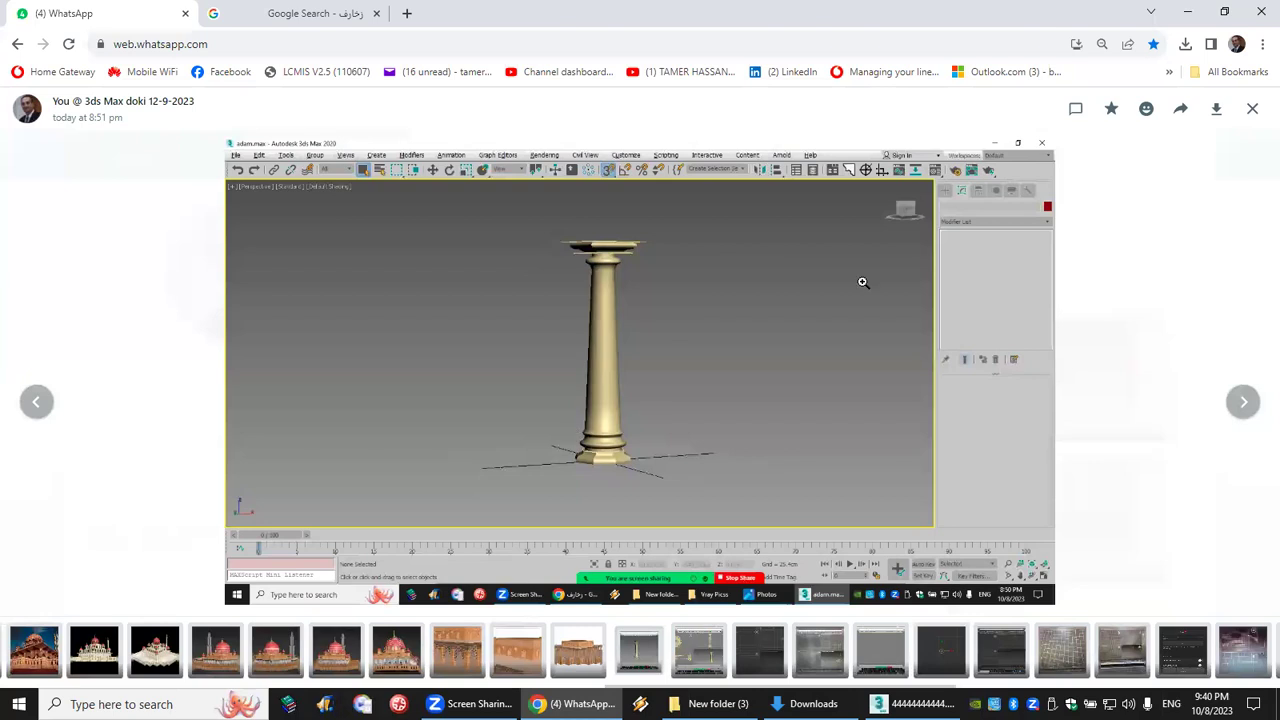
click(1251, 108)
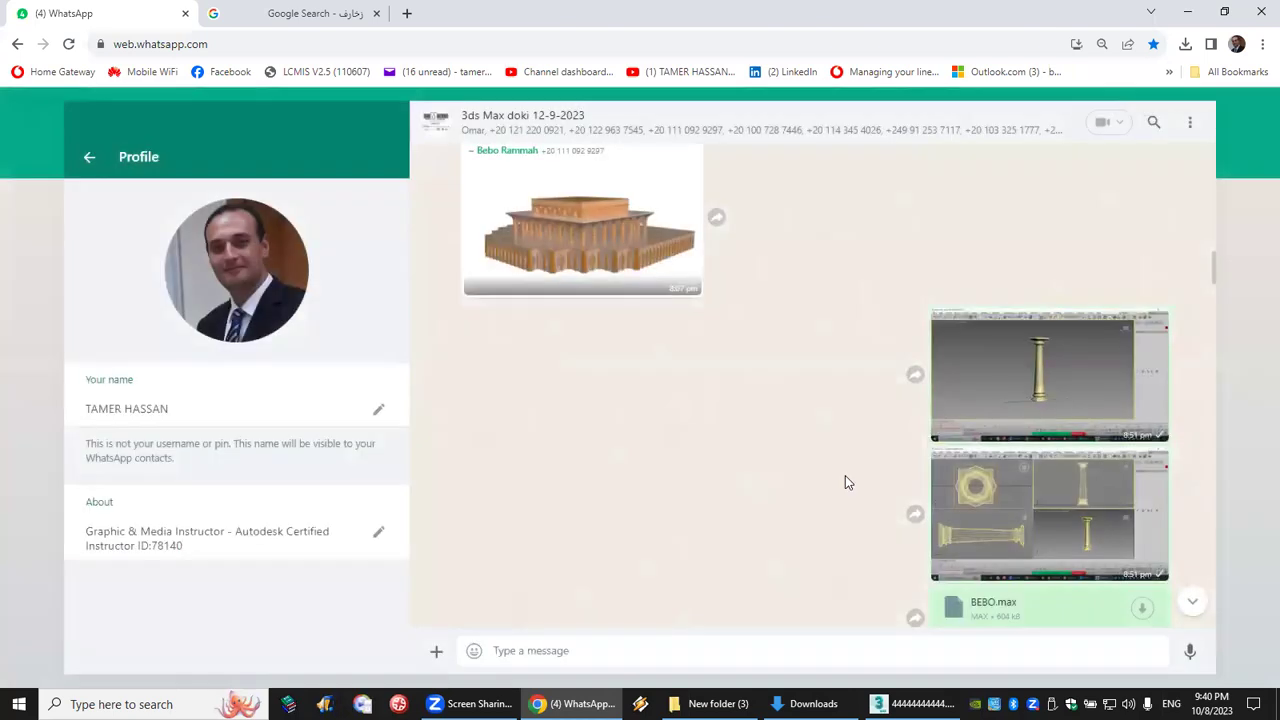
Step: Reopen the 8:51 pm beige column image, zoom in to examine its tapered shaft and mouldings, and close it
click(1036, 403)
click(586, 394)
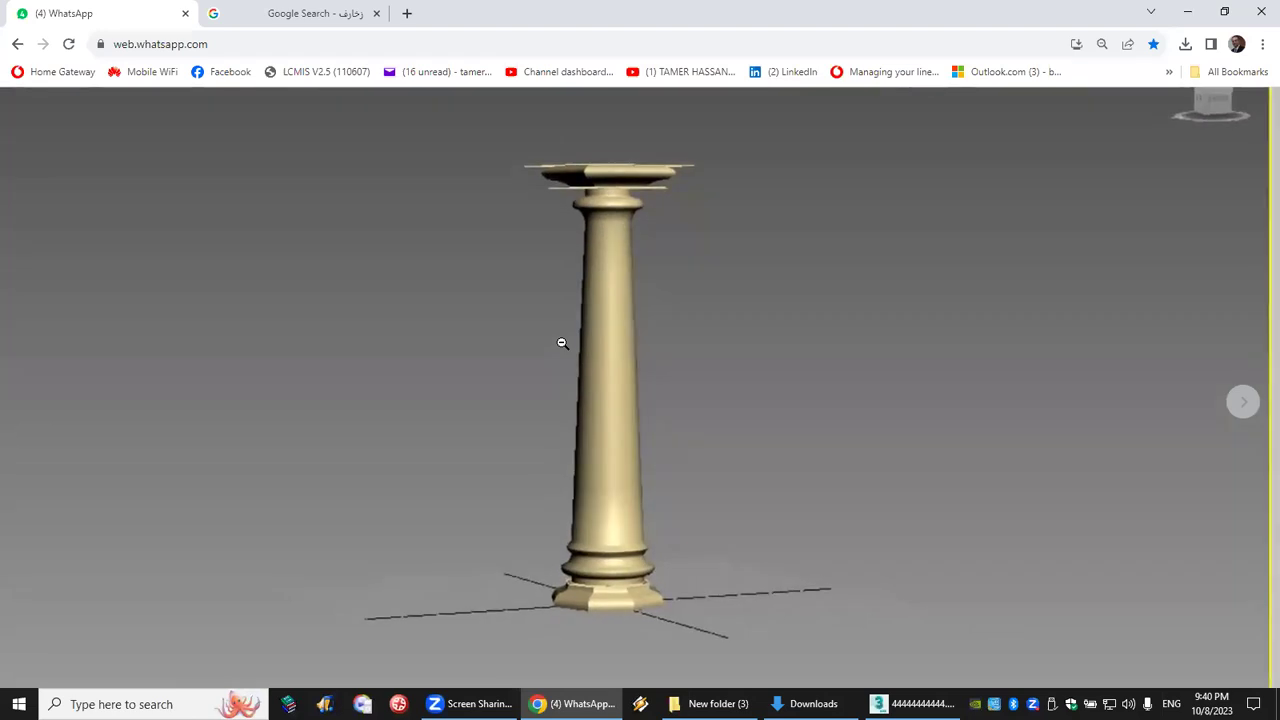
click(562, 343)
click(1251, 108)
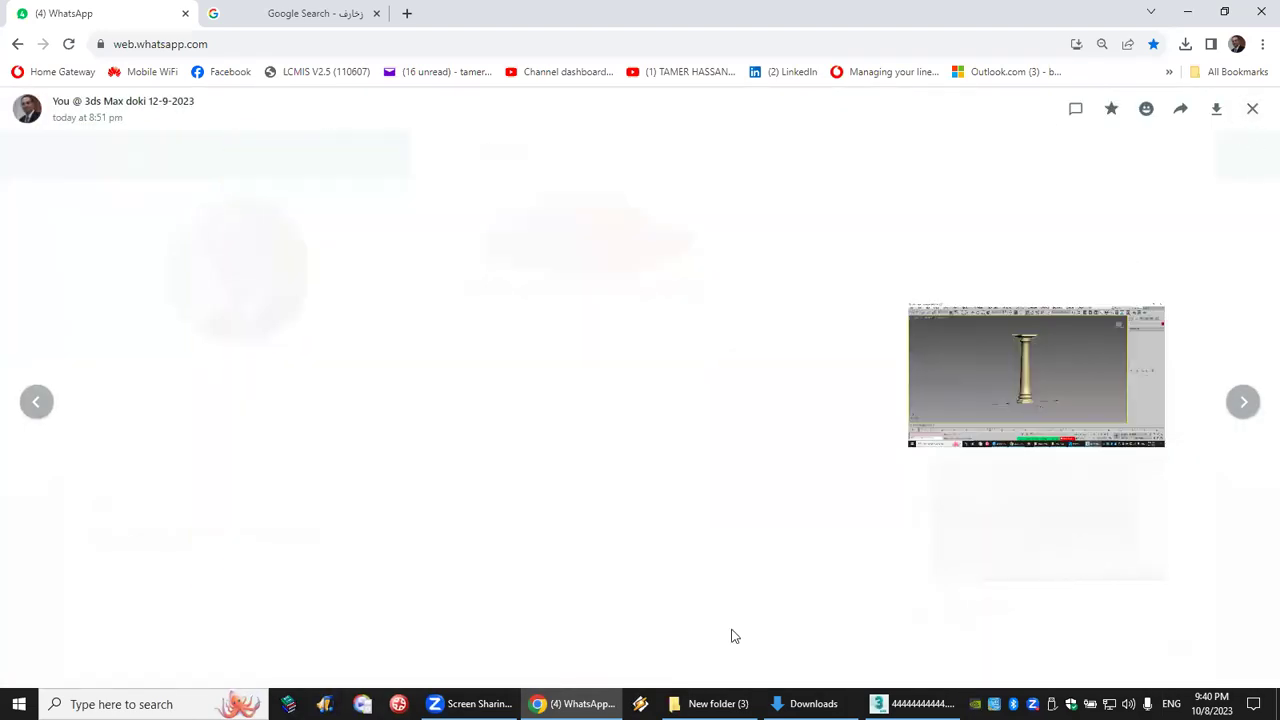
Step: Switch to 3ds Max and scale up the topmost square shape of the lofted column to form a flared capital
key(alt+Tab)
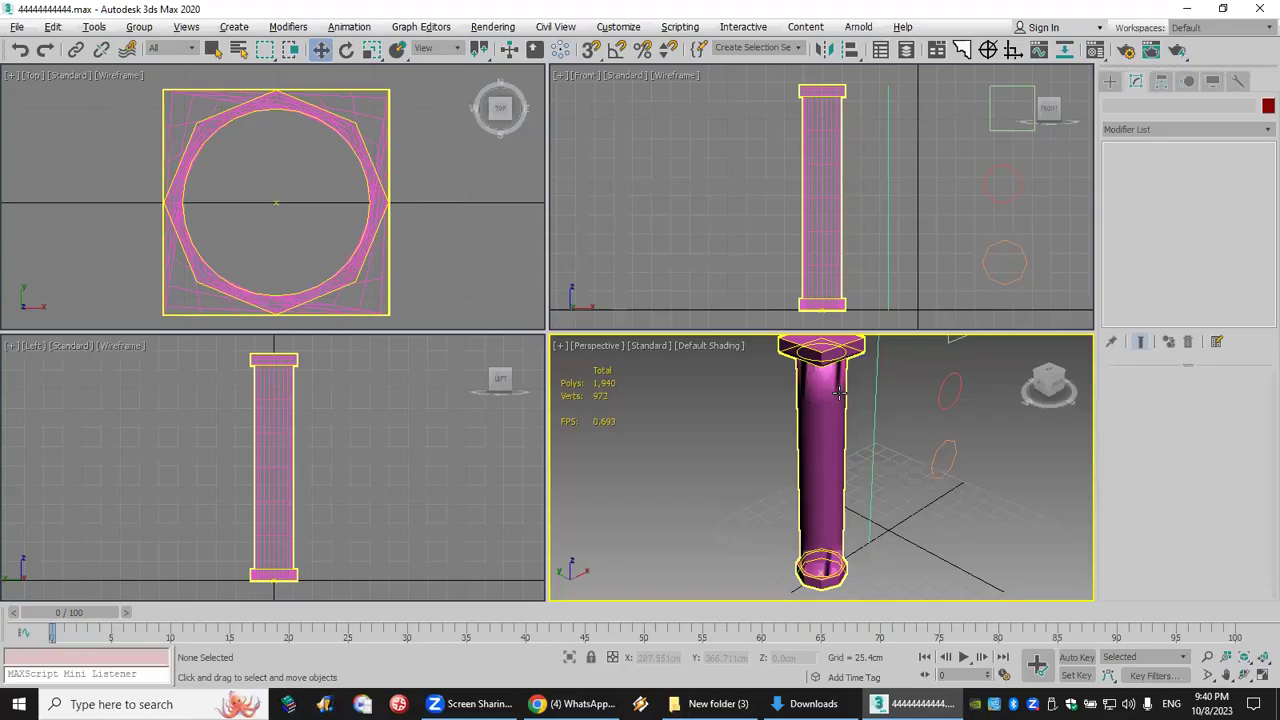
click(828, 457)
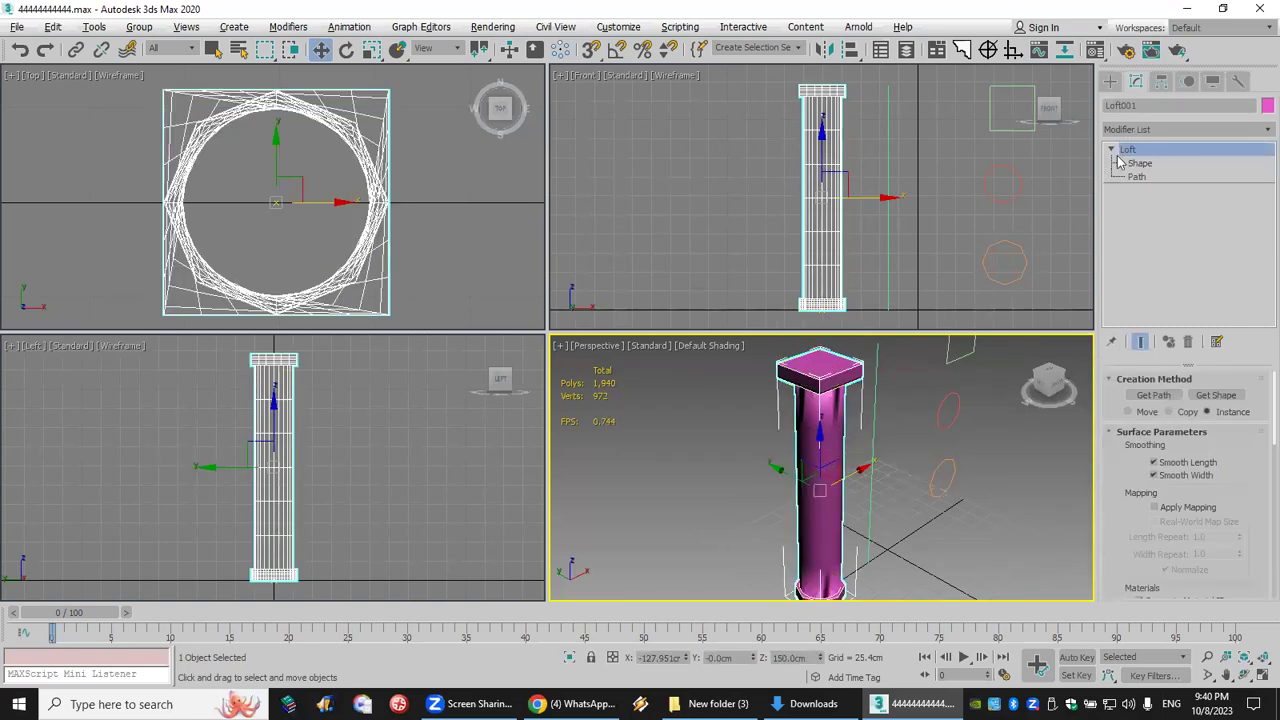
middle_drag(790, 122, 836, 224)
click(1140, 163)
scroll(825, 208, up, 5)
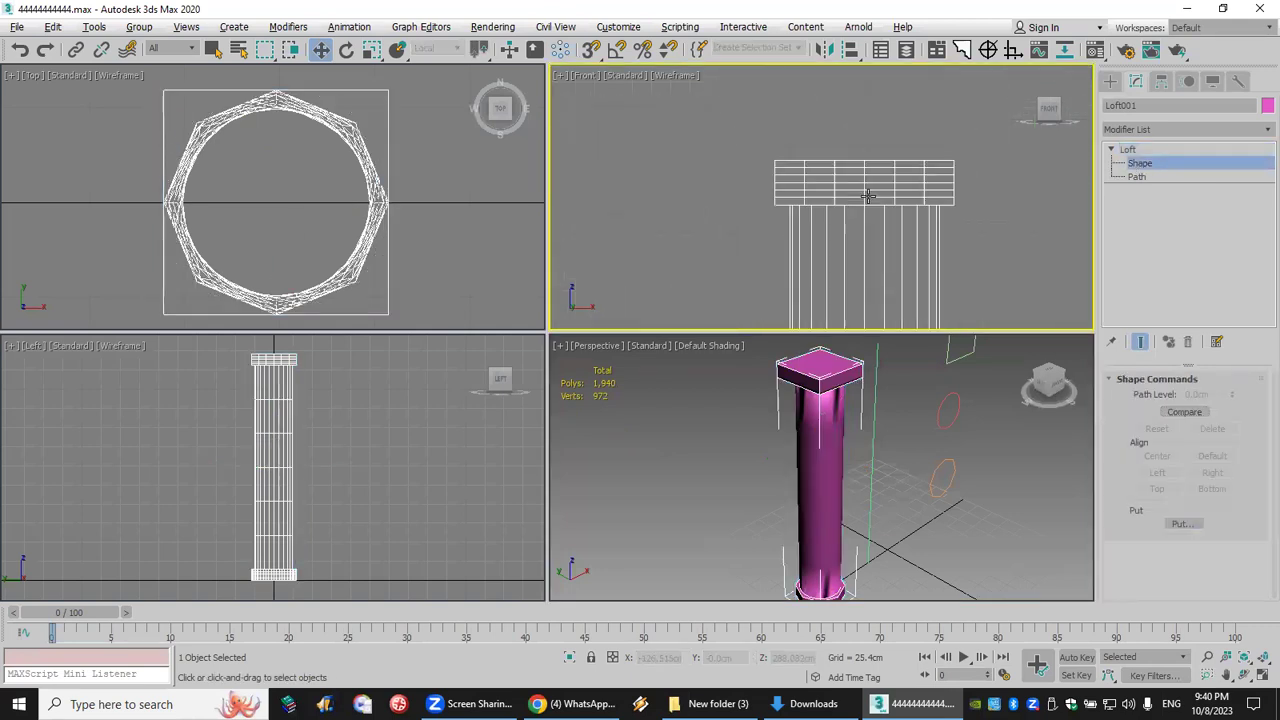
click(820, 188)
key(r)
drag(815, 182, 819, 151)
scroll(818, 155, down, 5)
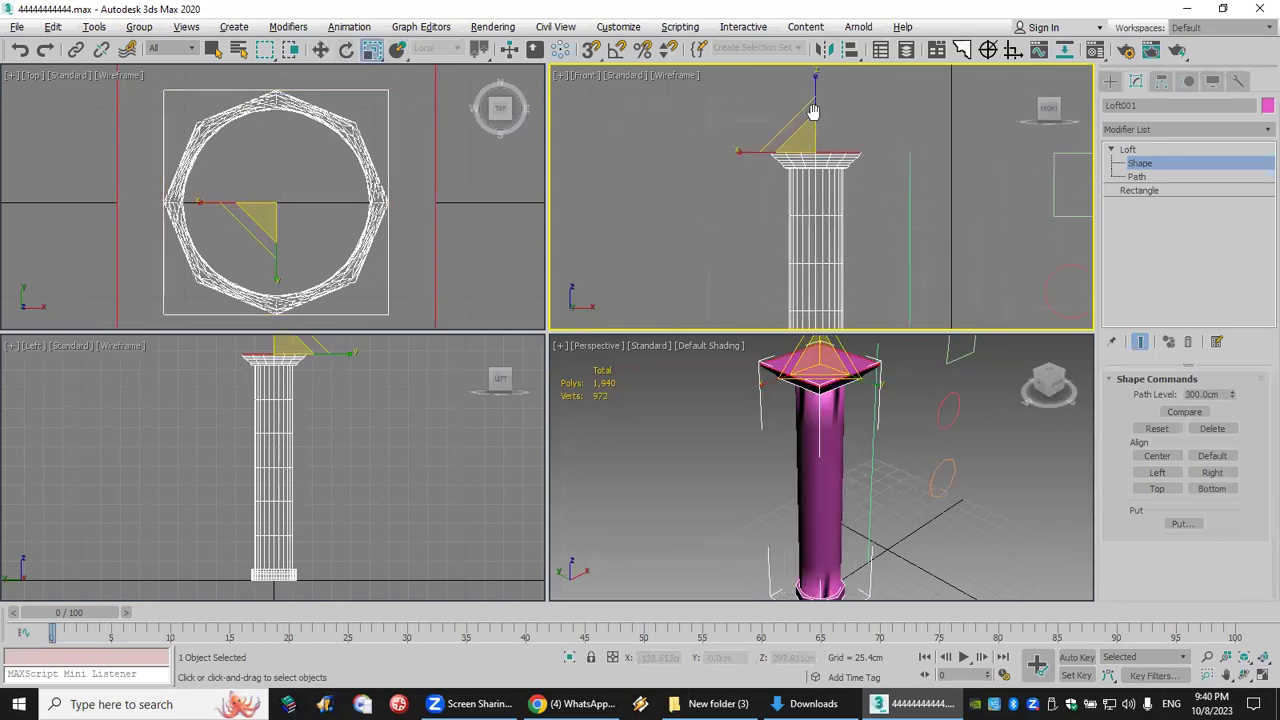
mouse_move(820, 160)
middle_down()
mouse_move(808, 153)
mouse_move(828, 144)
middle_up()
scroll(810, 150, up, 3)
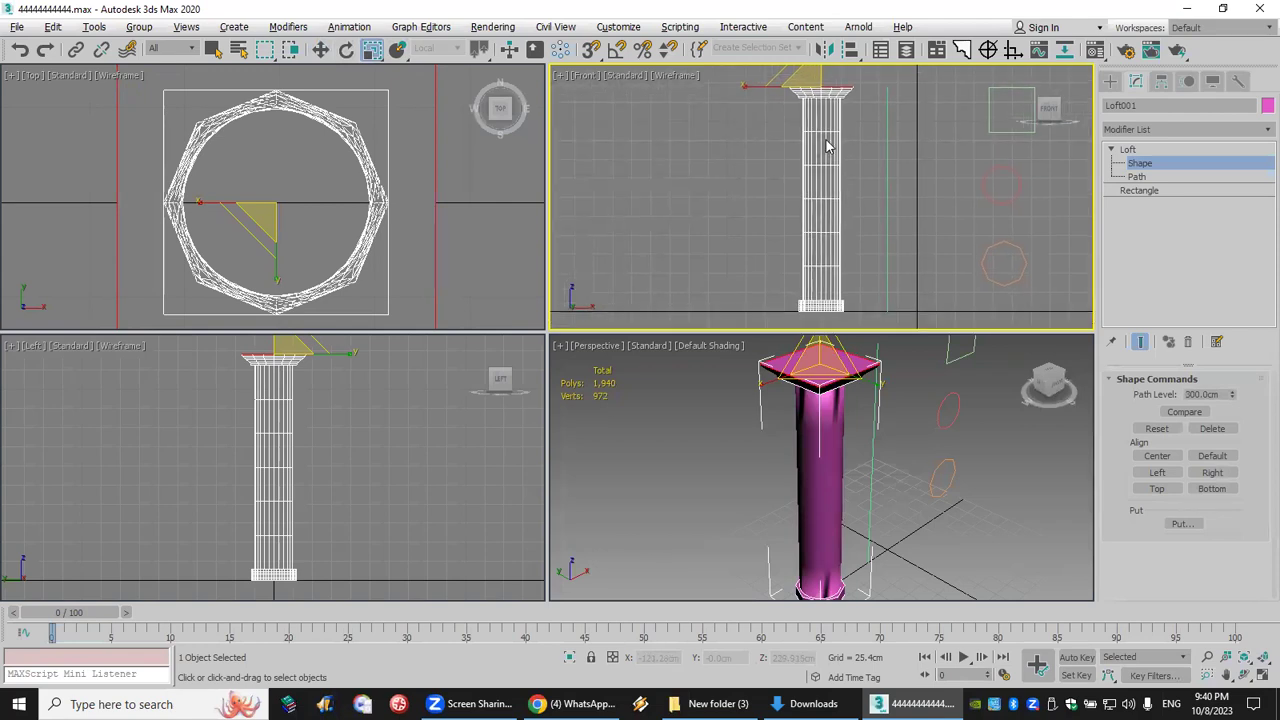
Step: Open the loft's Scale deformation graph, enlarge its window, and orient the views to show the whole column
click(1192, 150)
click(1165, 432)
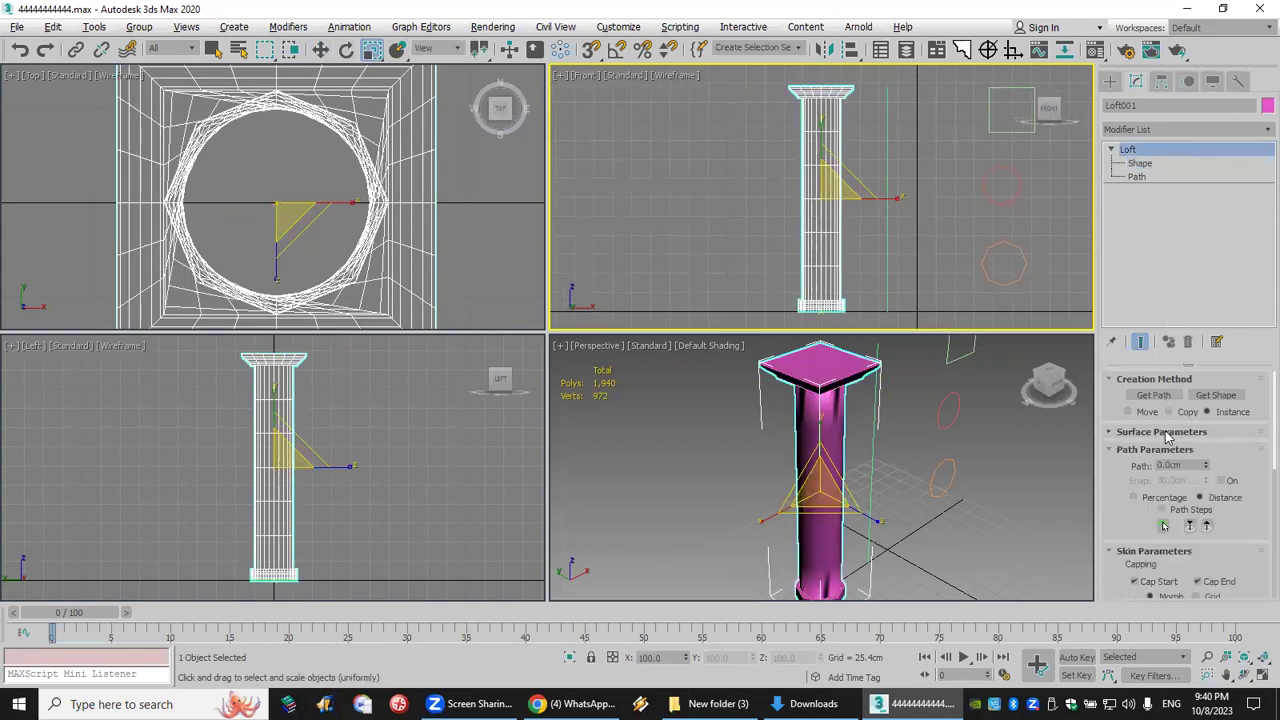
click(1166, 551)
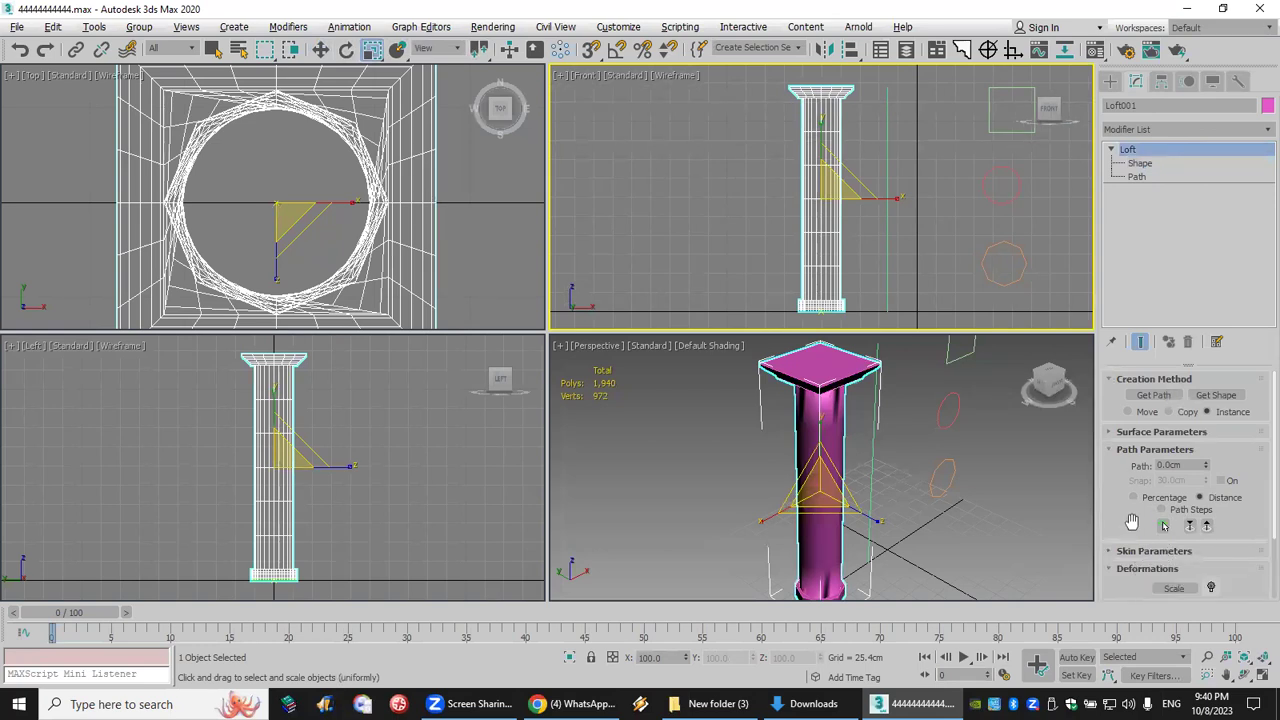
scroll(1132, 522, down, 3)
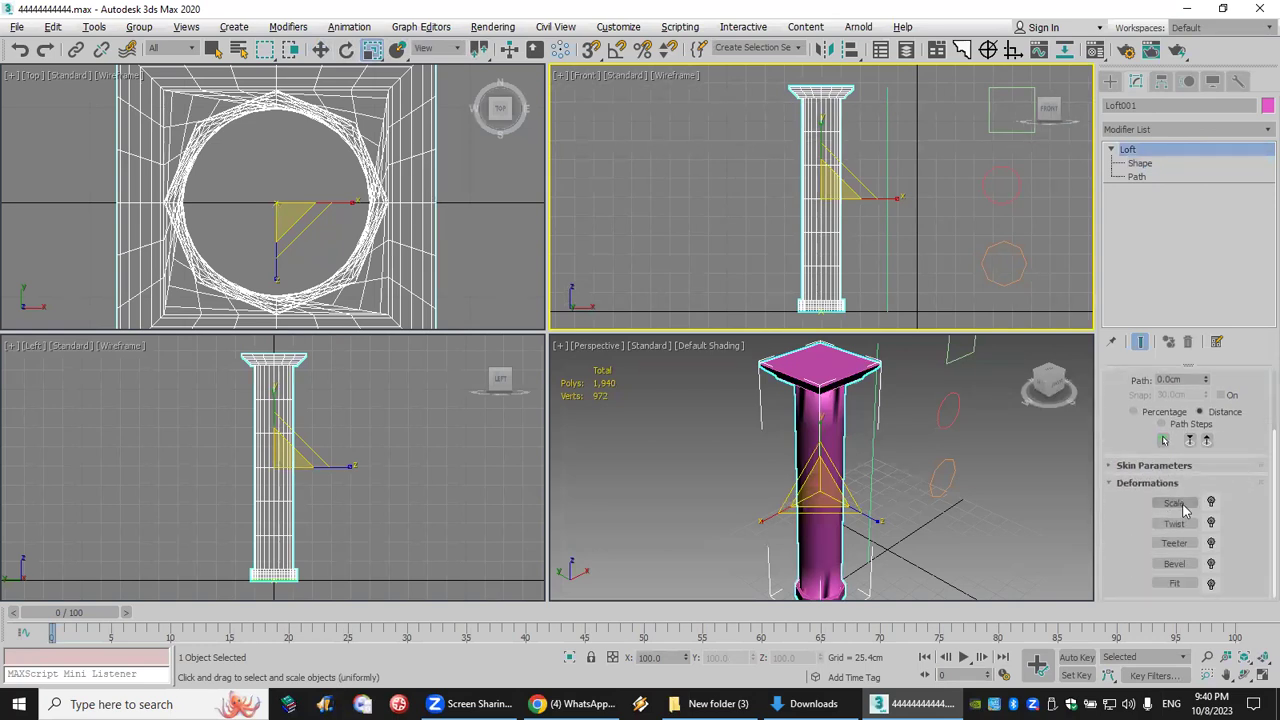
click(1178, 504)
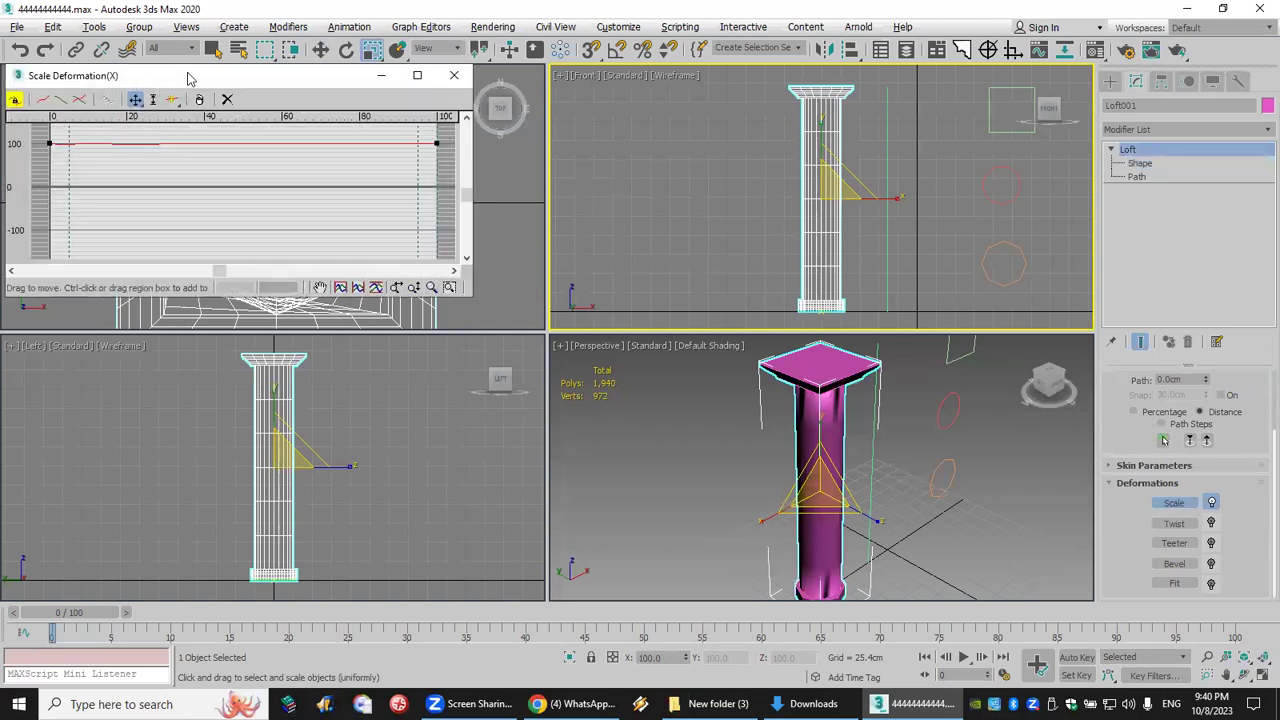
drag(190, 79, 933, 93)
click(1244, 675)
drag(396, 404, 485, 551)
drag(247, 436, 218, 426)
drag(860, 408, 823, 450)
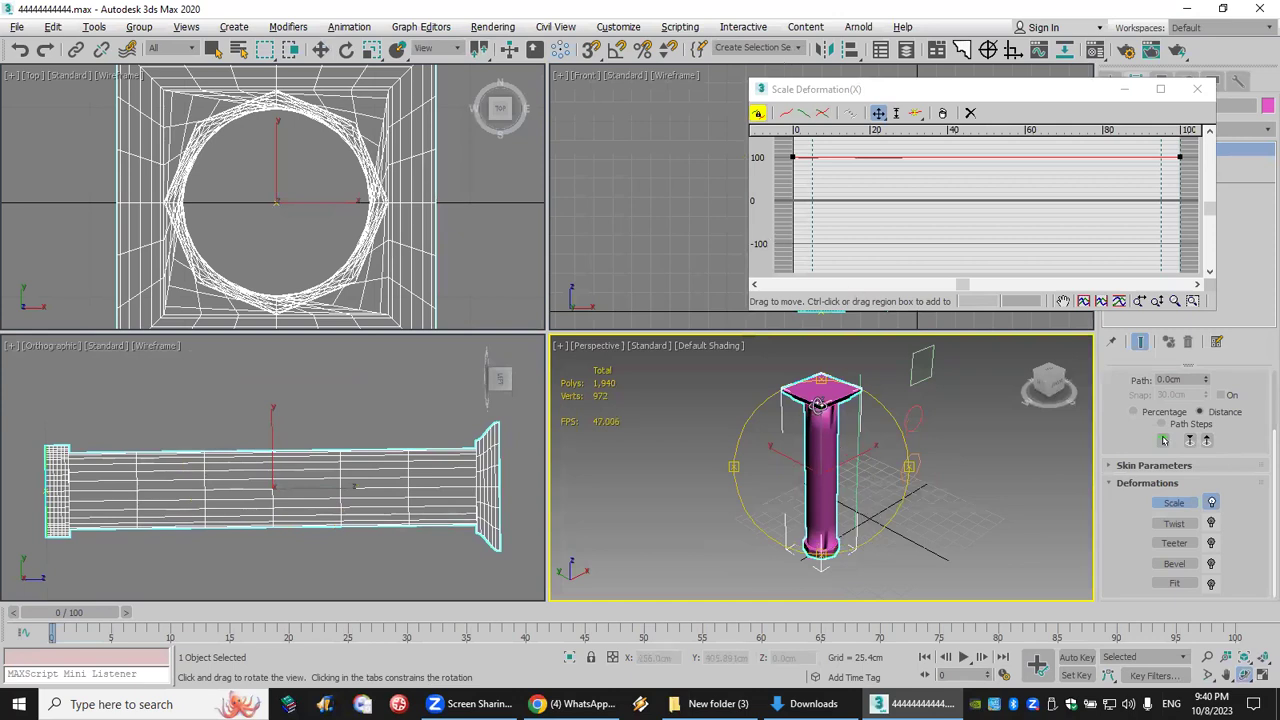
click(1212, 312)
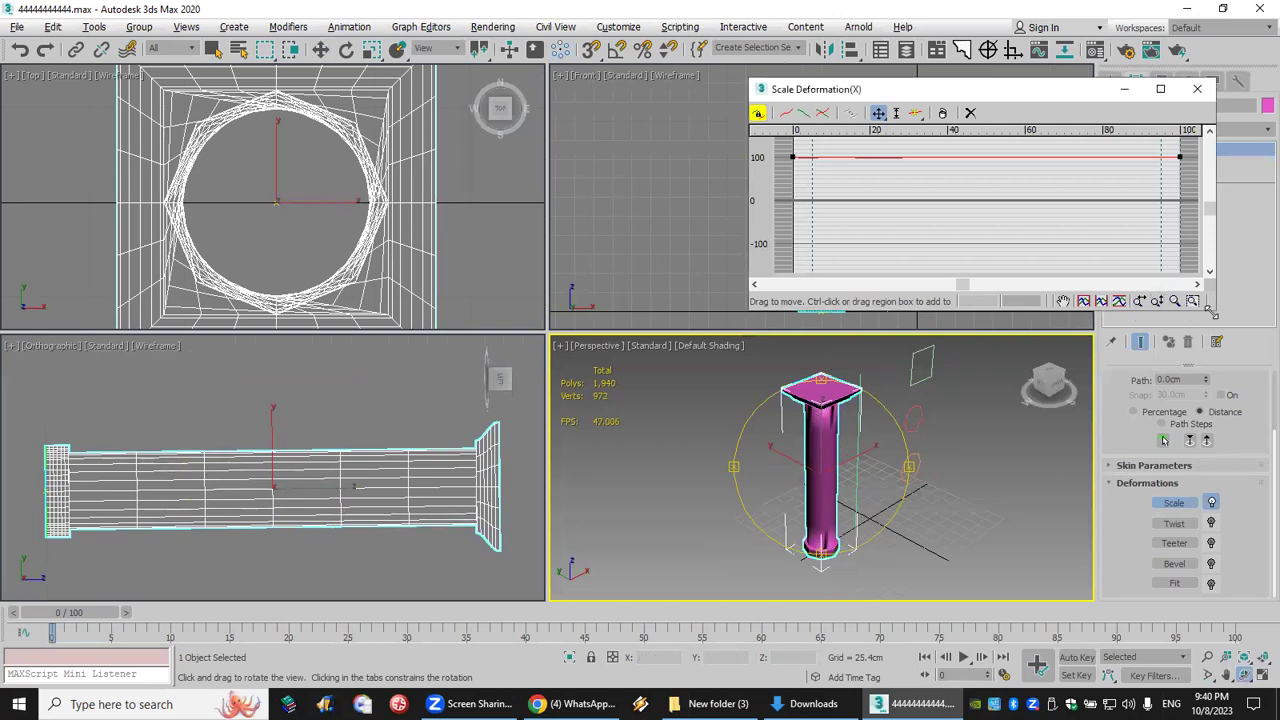
drag(1212, 312, 1224, 385)
Step: Insert a control point near 44% along the scale curve and convert it to Bezier-Smooth
click(915, 113)
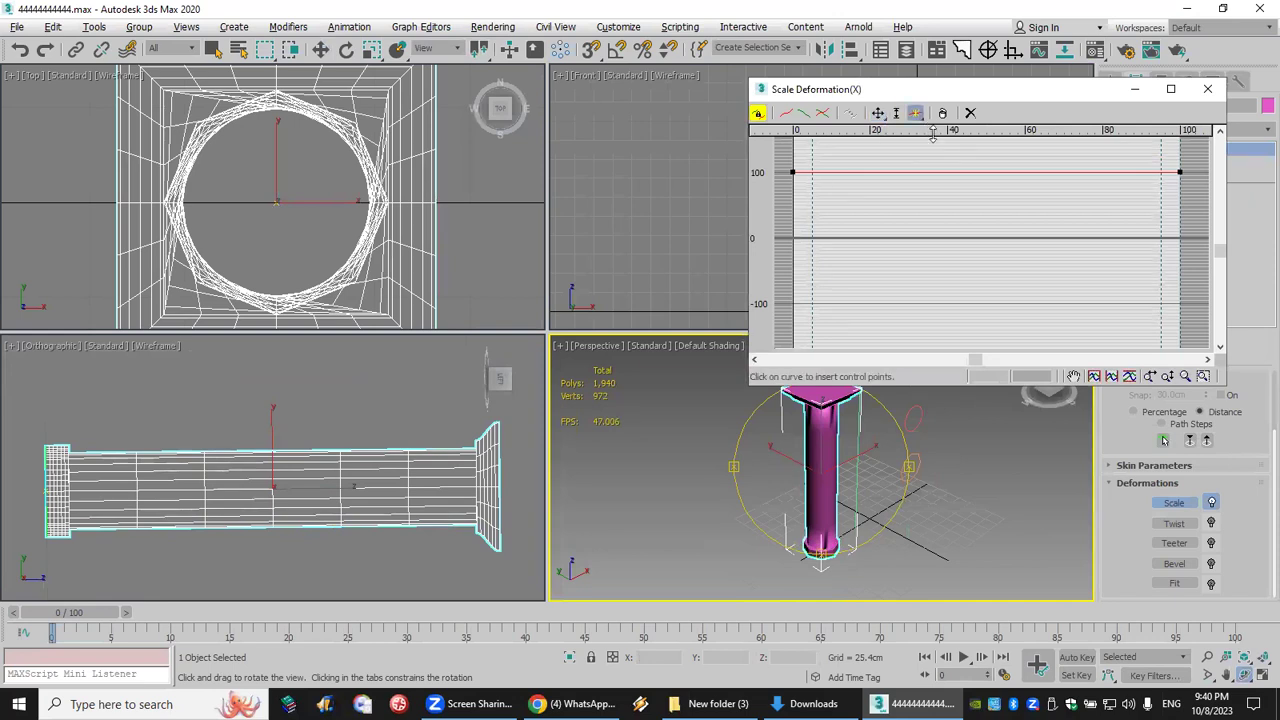
click(952, 171)
drag(1220, 250, 1220, 208)
click(880, 113)
mouse_move(952, 289)
mouse_down()
mouse_move(957, 231)
mouse_move(962, 290)
mouse_up()
right_click(962, 290)
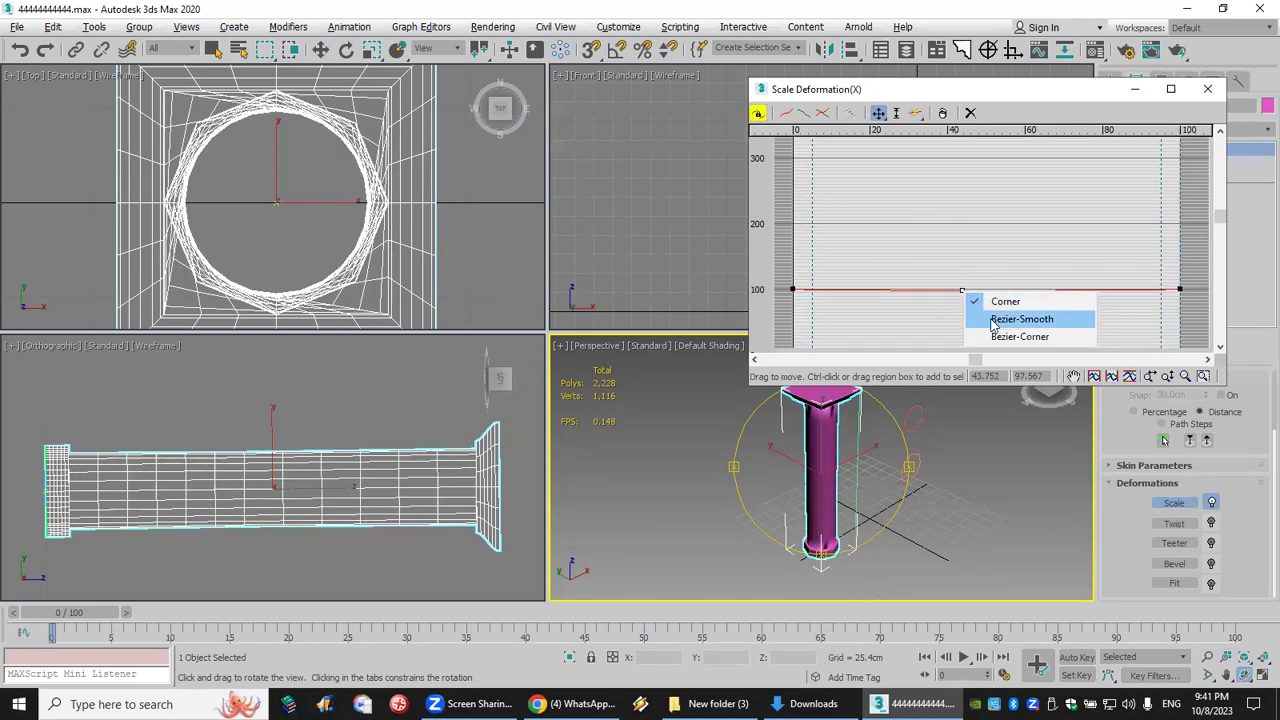
click(990, 314)
Step: Try bulging the column by raising the middle control point and swinging its handles, and reset the scale curve
drag(912, 292, 889, 234)
drag(966, 296, 969, 259)
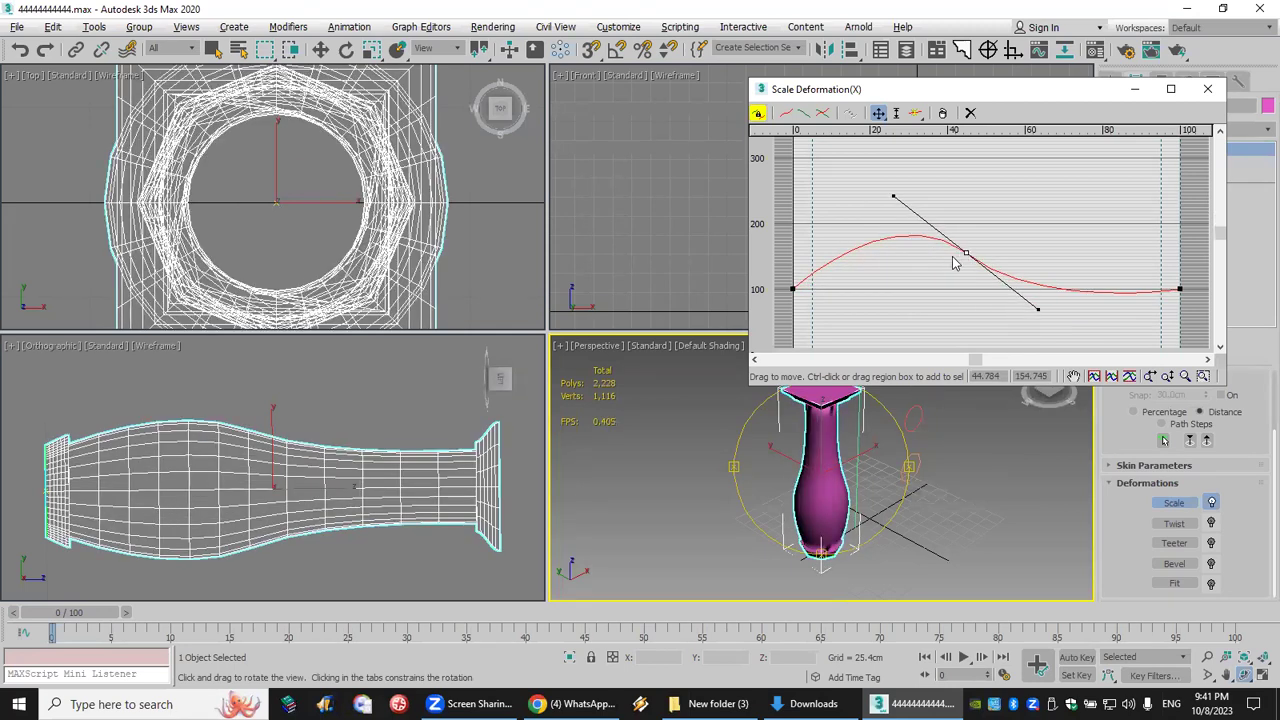
drag(893, 198, 897, 358)
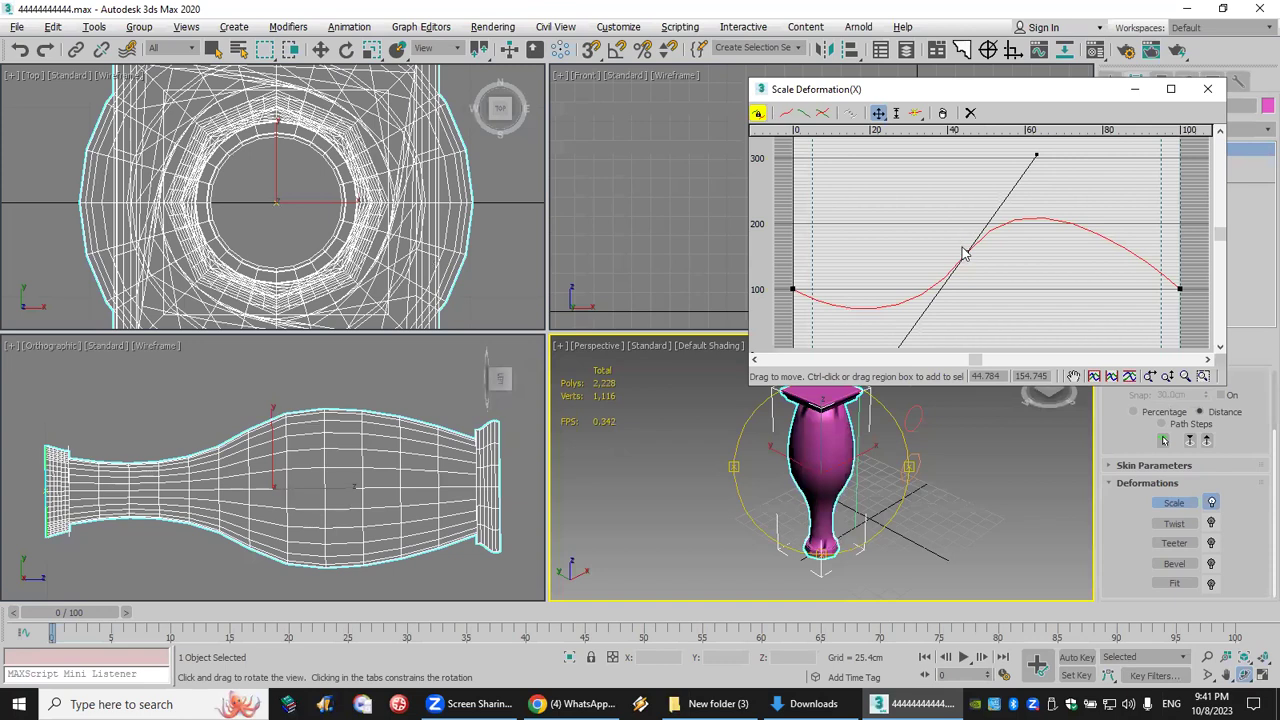
click(970, 113)
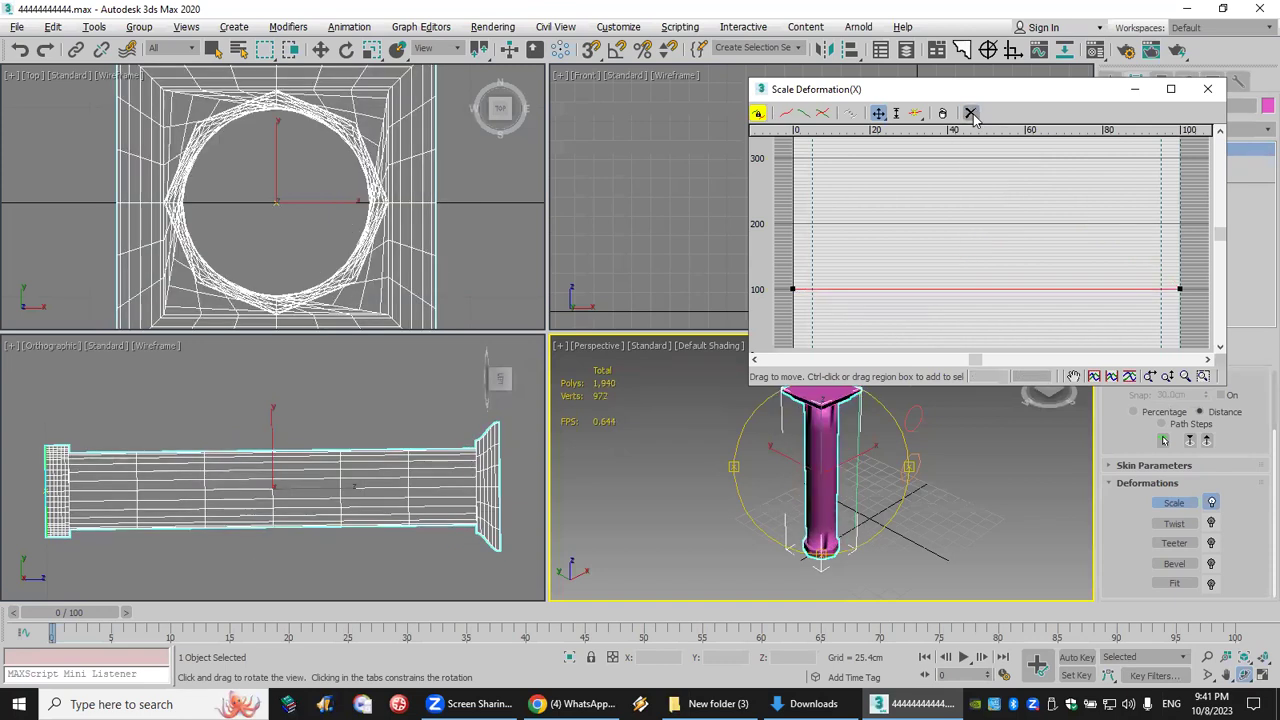
Step: Insert a control point just after the curve's start, raise the start point to about 120%, and make it Bezier-Corner
click(916, 113)
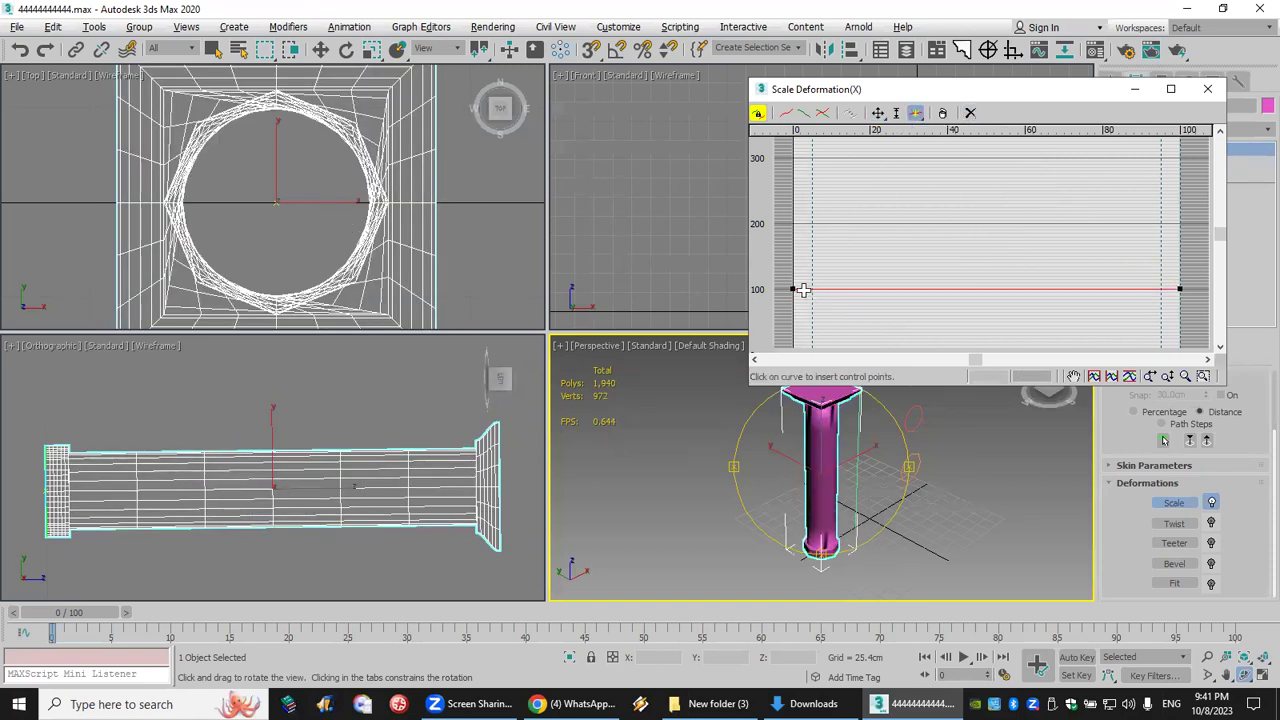
click(805, 289)
click(878, 113)
drag(793, 289, 792, 277)
right_click(793, 277)
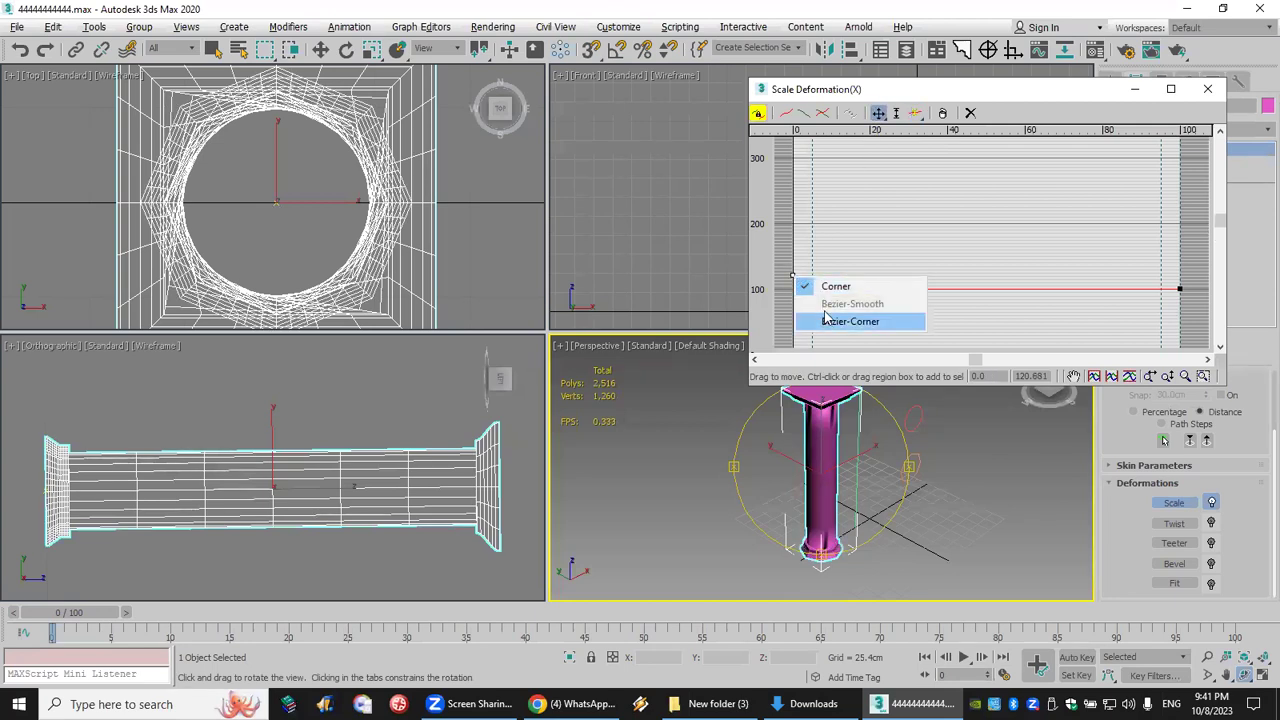
click(826, 318)
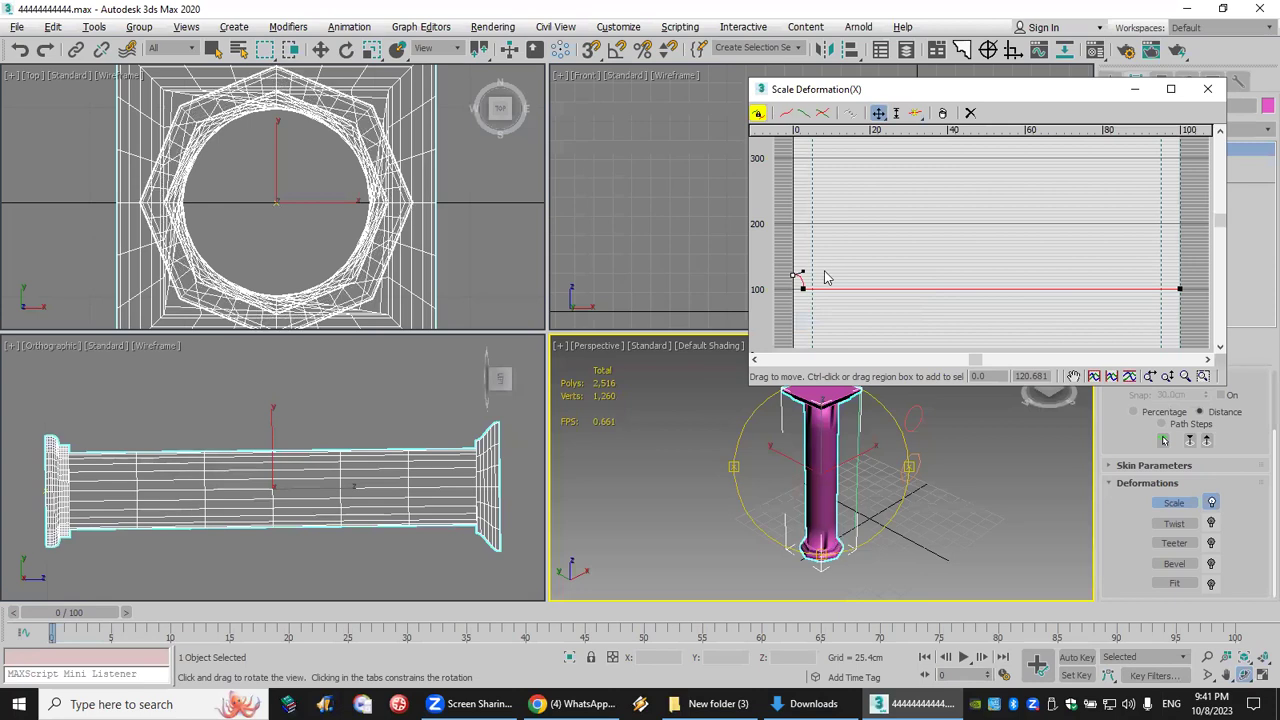
Step: Insert three closely spaced corner points on the scale curve near the column base, the last at about 10.5%
click(915, 113)
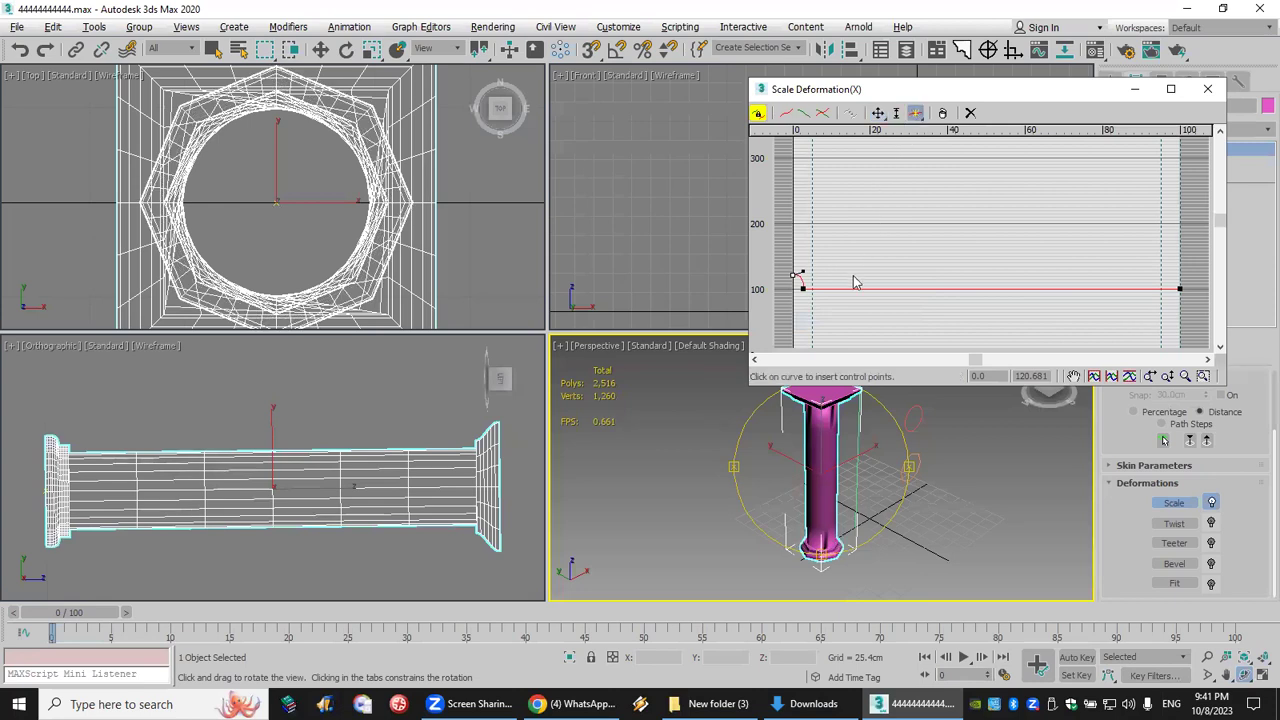
click(817, 289)
click(825, 289)
click(832, 289)
click(879, 113)
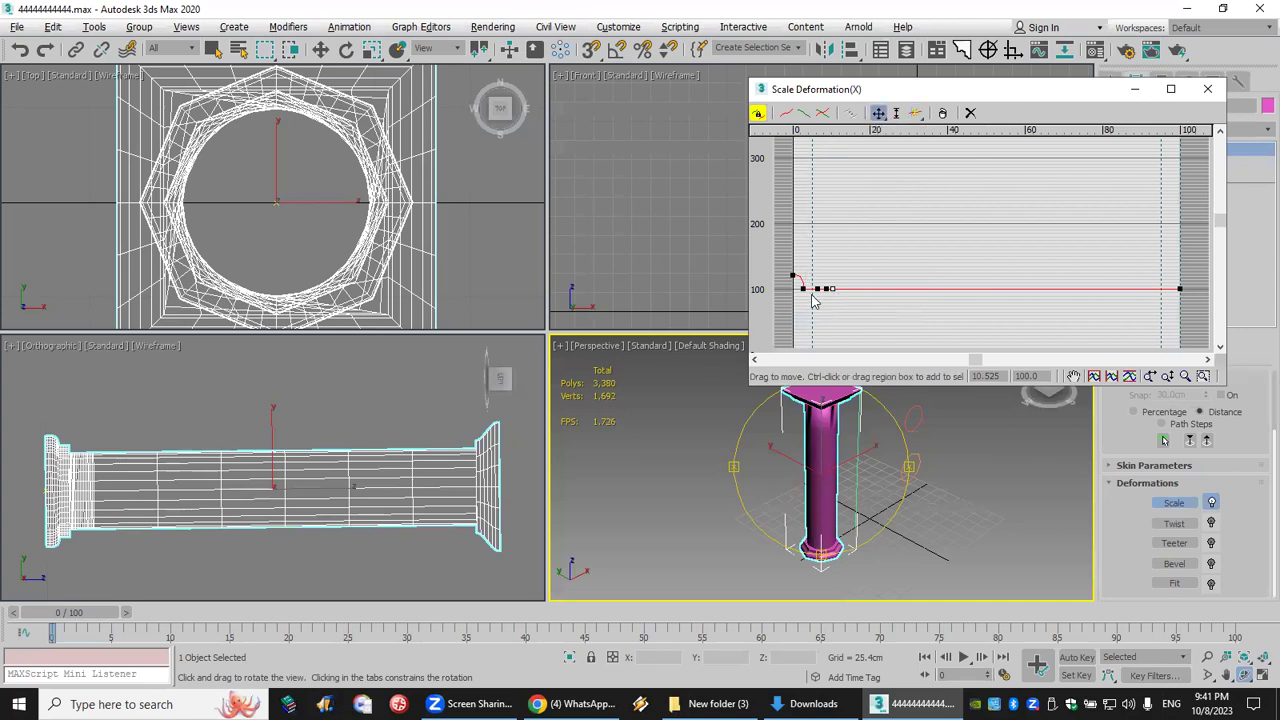
mouse_move(913, 133)
mouse_down()
mouse_move(905, 269)
mouse_move(918, 128)
mouse_up()
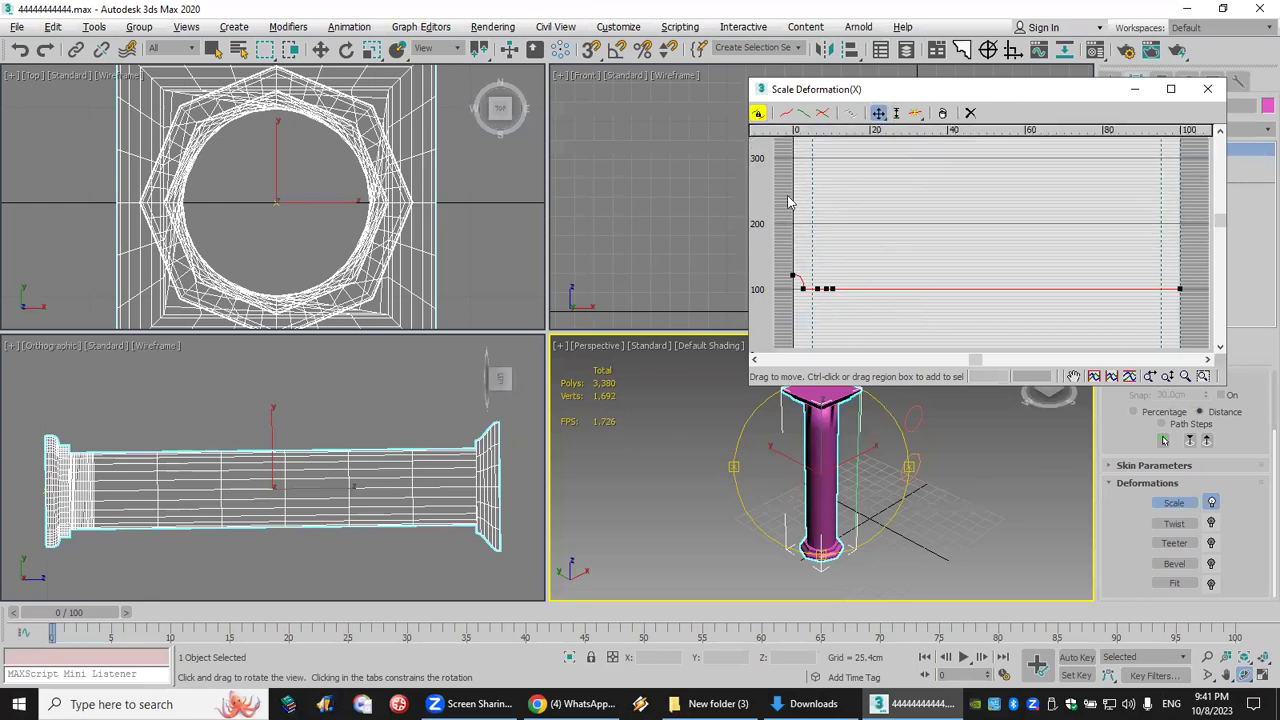
Step: Raise the middle of the three base points to about 119% and curve it with Bezier-Smooth, finishing as Bezier-Corner
drag(825, 289, 822, 277)
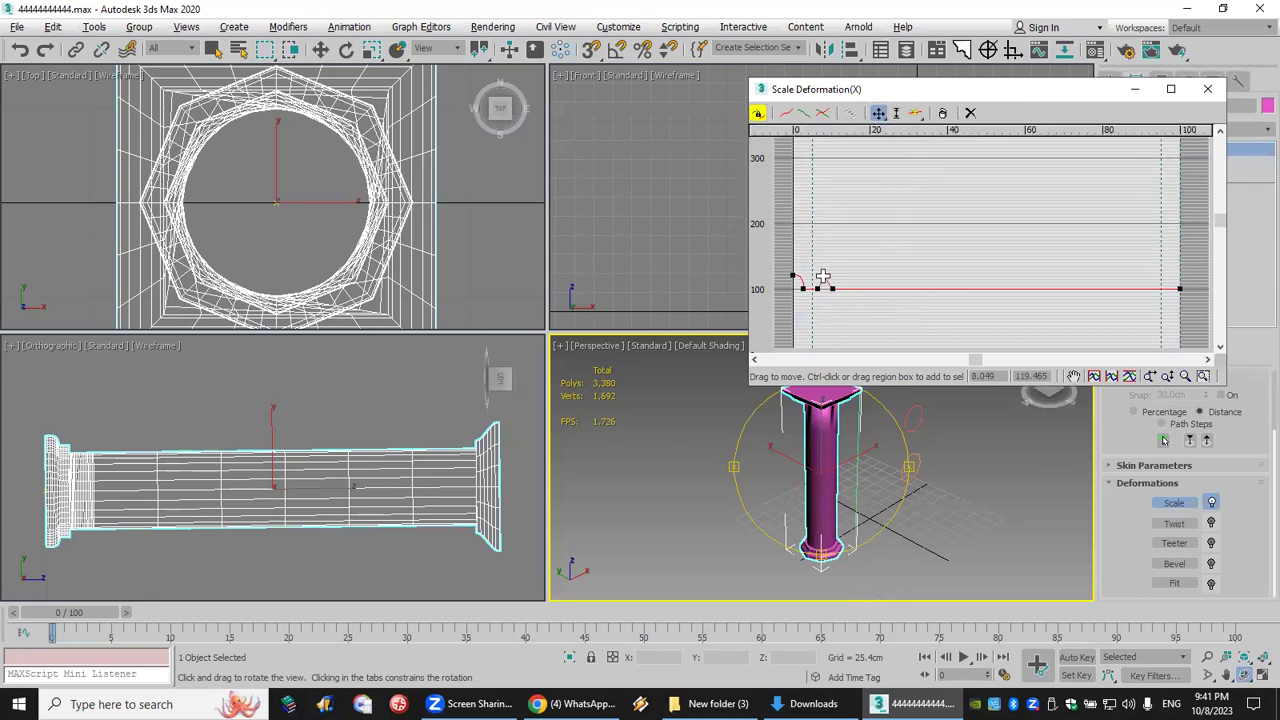
right_click(822, 278)
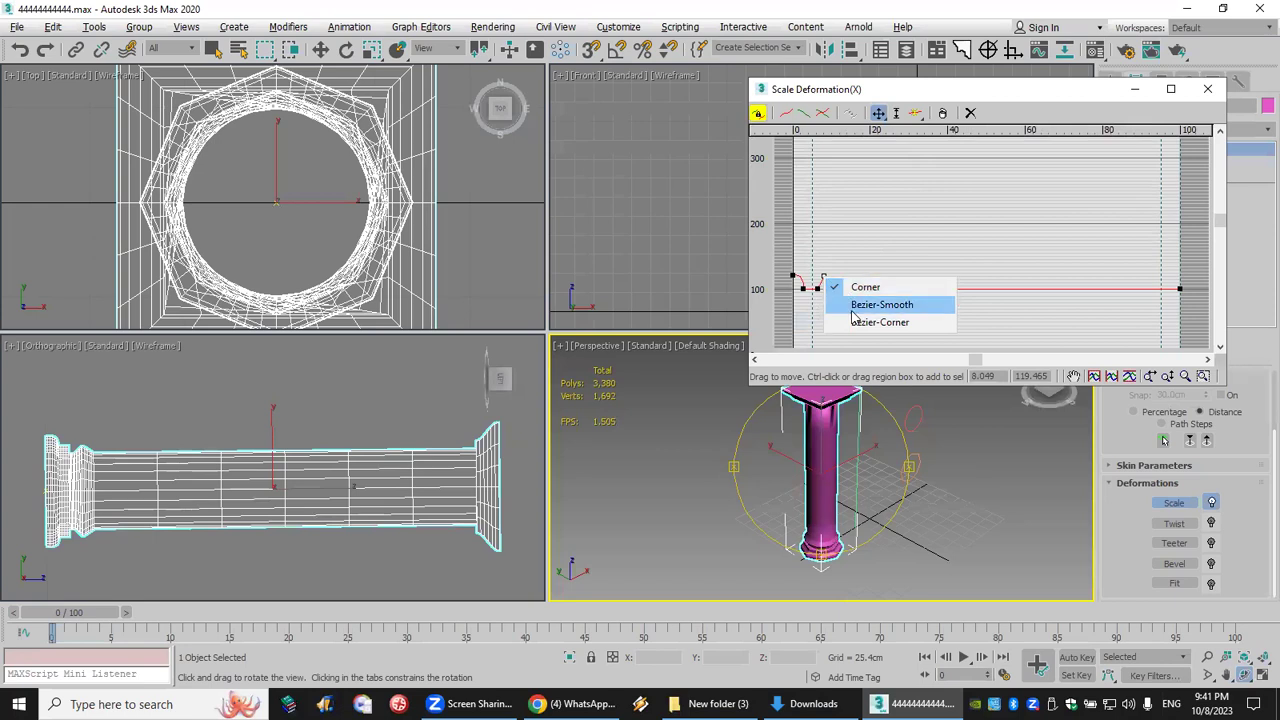
click(852, 309)
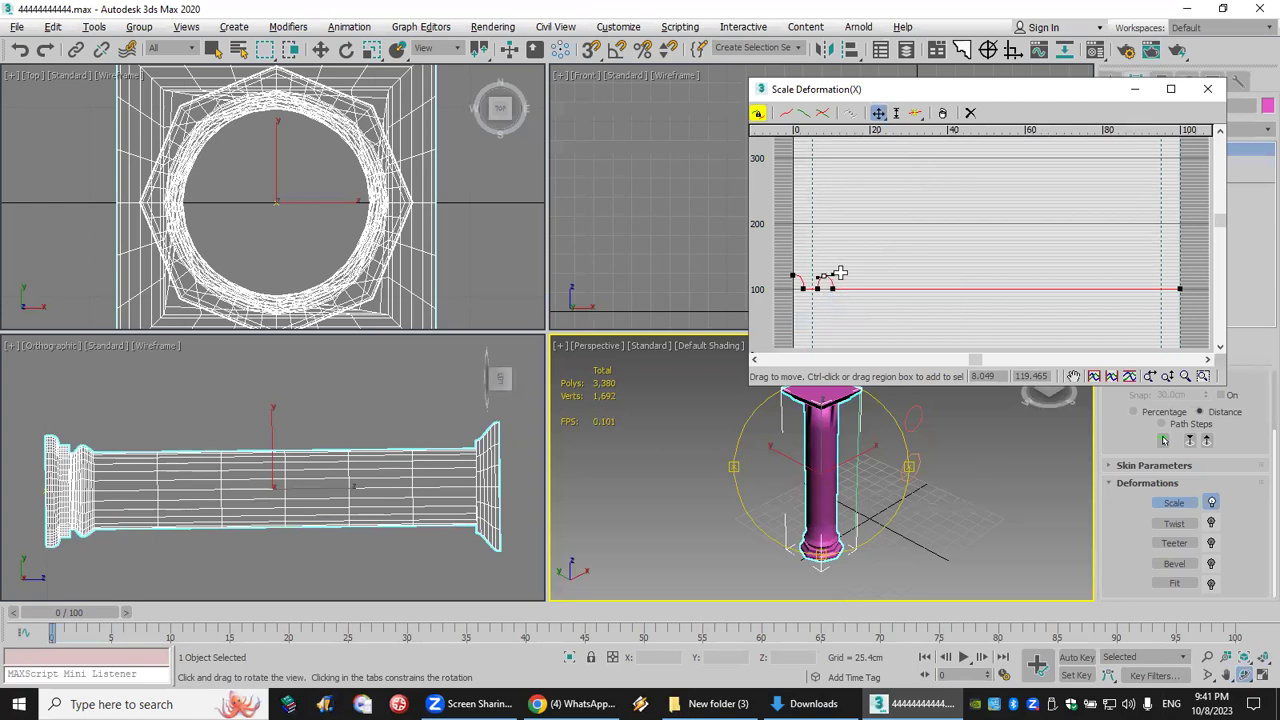
right_click(823, 278)
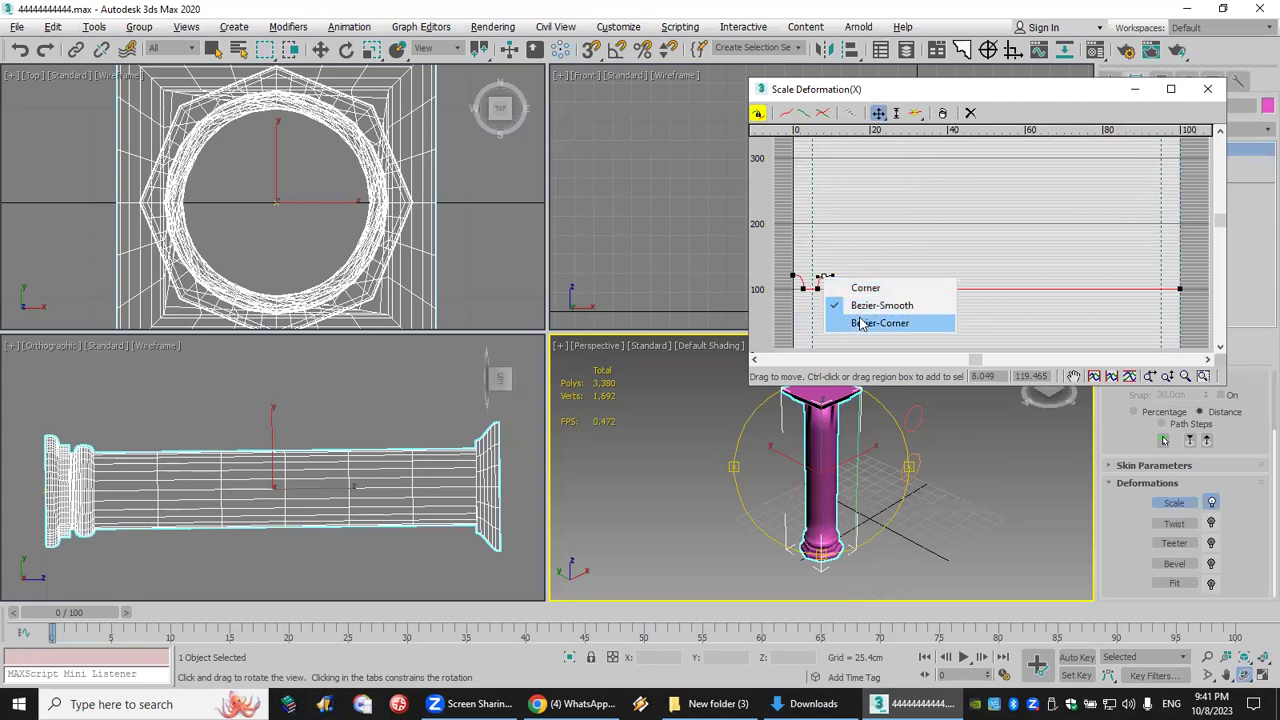
click(861, 323)
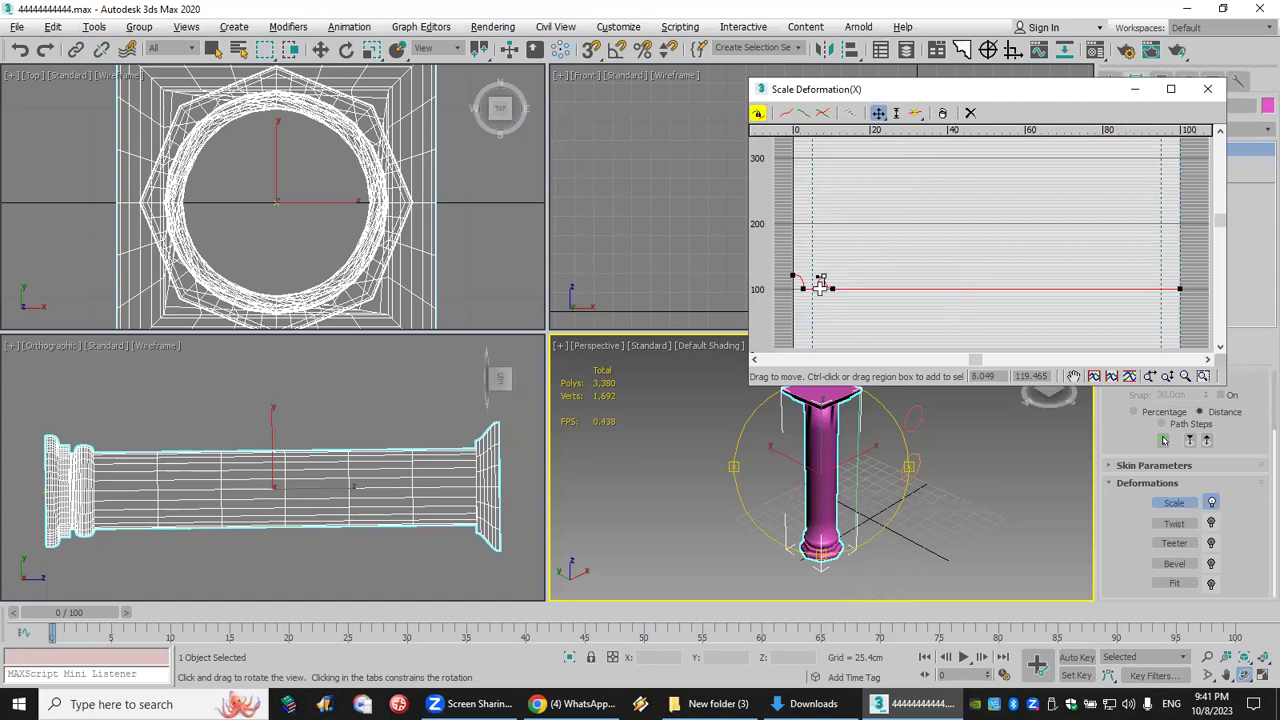
Step: Insert control points at about 95.8% and 97.8% near the curve's end and raise the second one slightly
click(915, 113)
click(1170, 289)
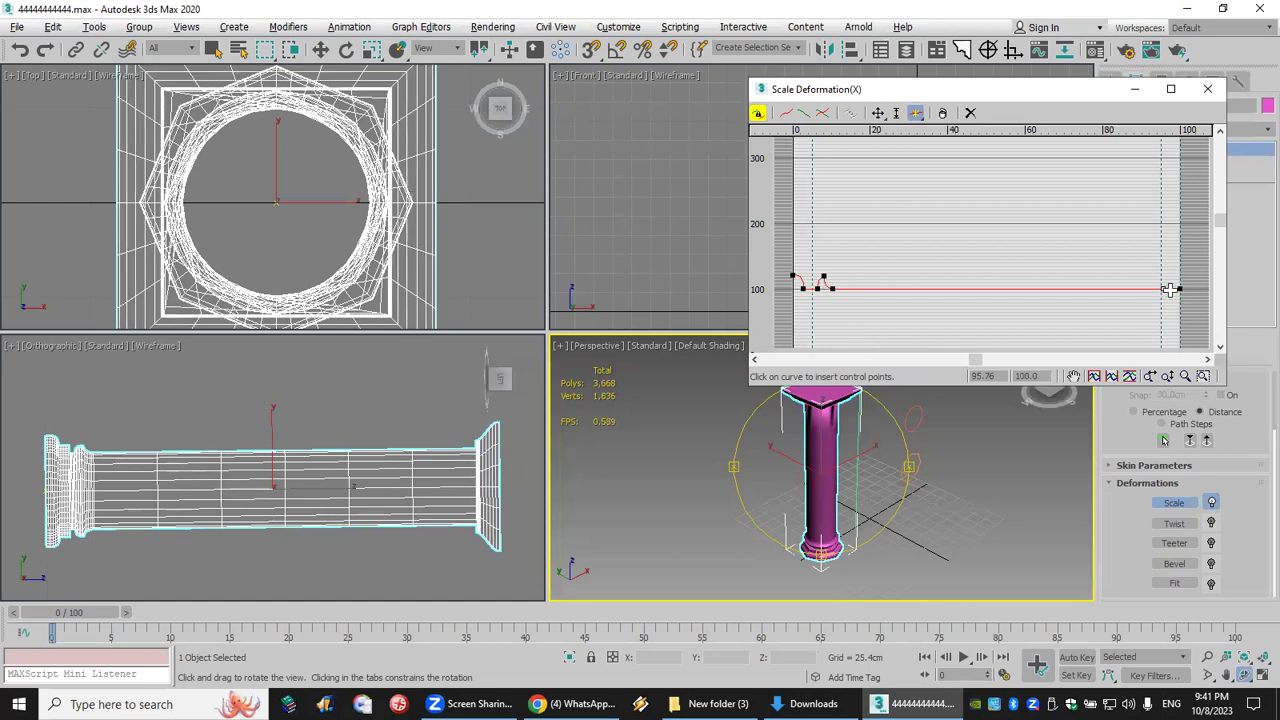
click(1178, 289)
click(878, 113)
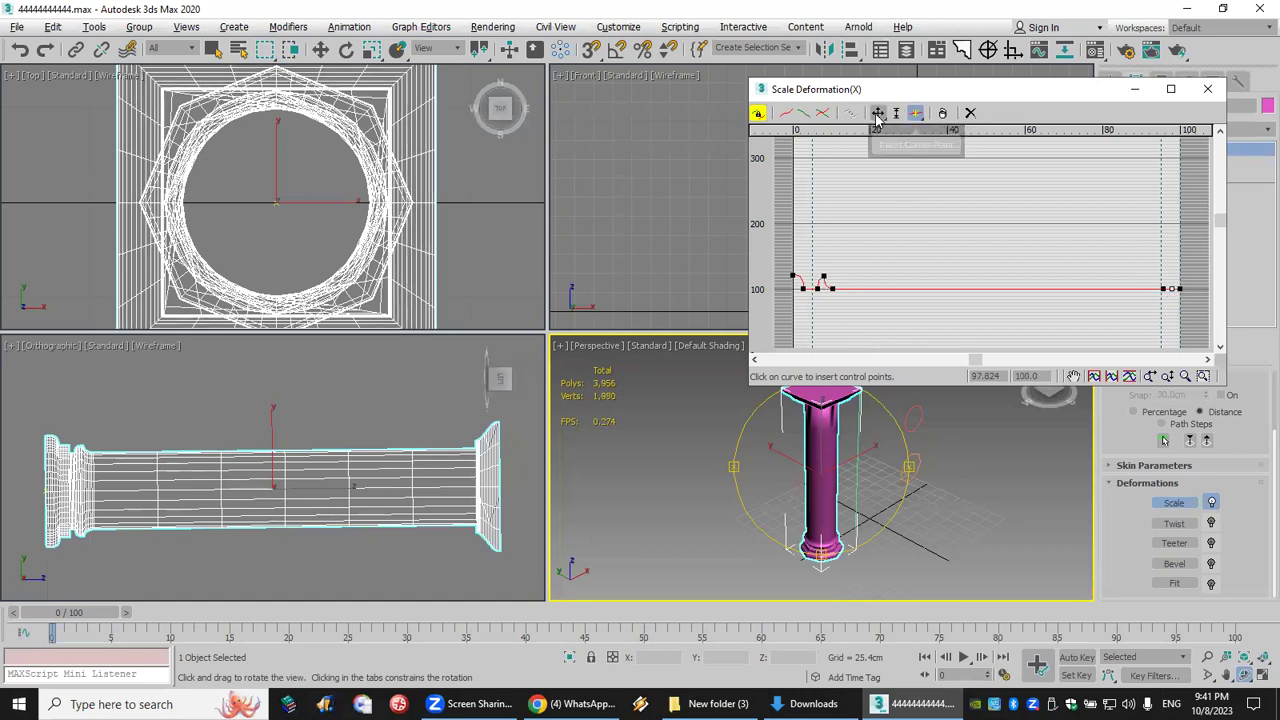
drag(1170, 292, 1167, 282)
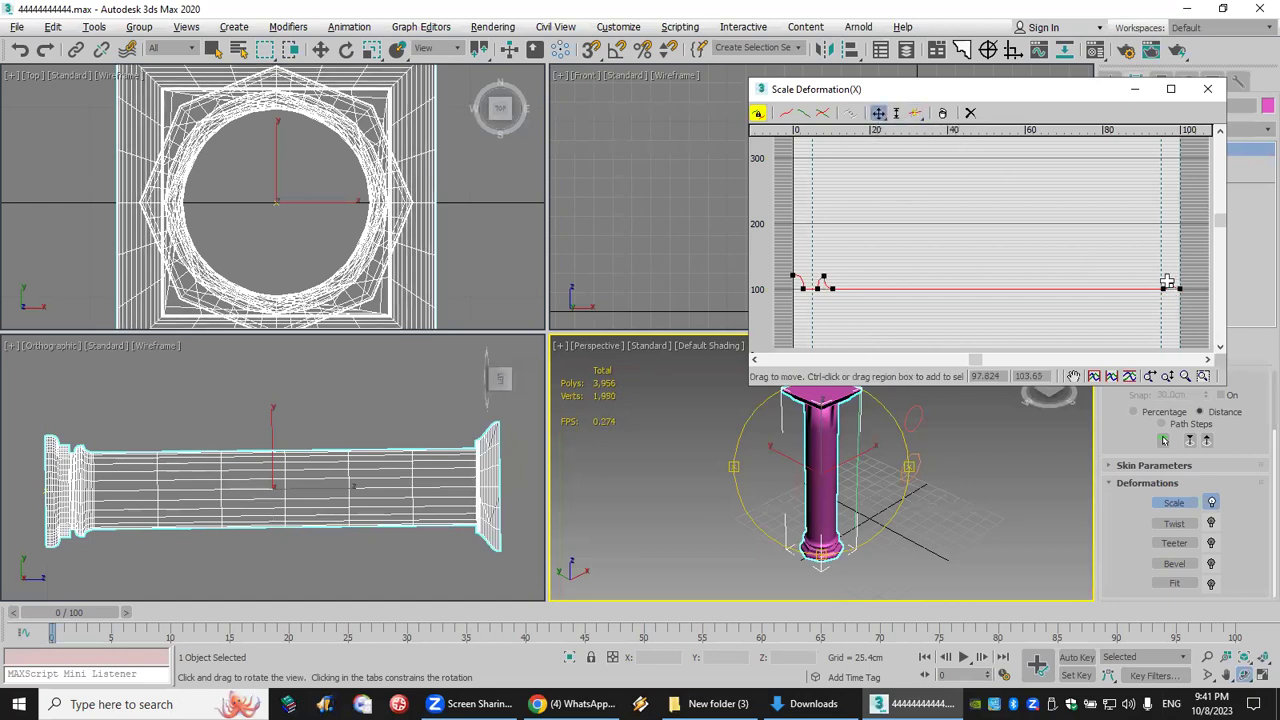
Step: Add three points around 90% on the scale curve, raise the middle one to about 118%, and make it Bezier-Smooth
click(915, 113)
click(1152, 289)
click(1145, 289)
click(1138, 289)
click(878, 113)
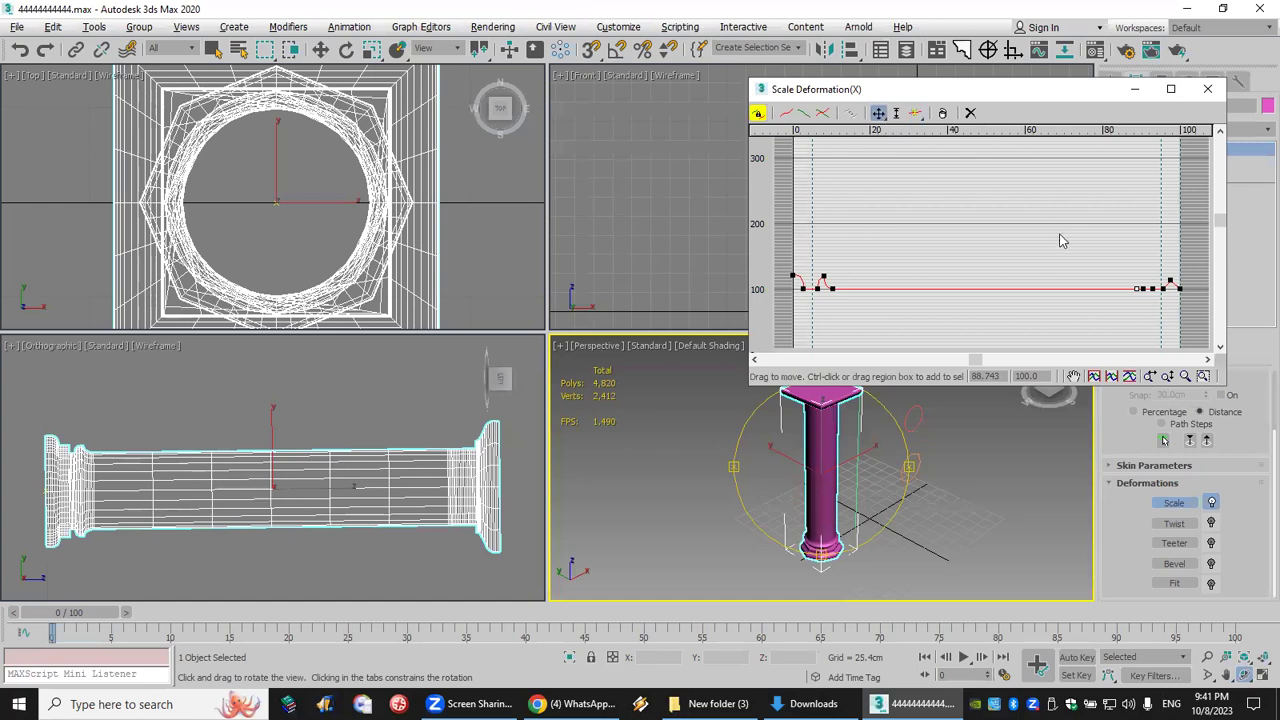
drag(1143, 288, 1144, 275)
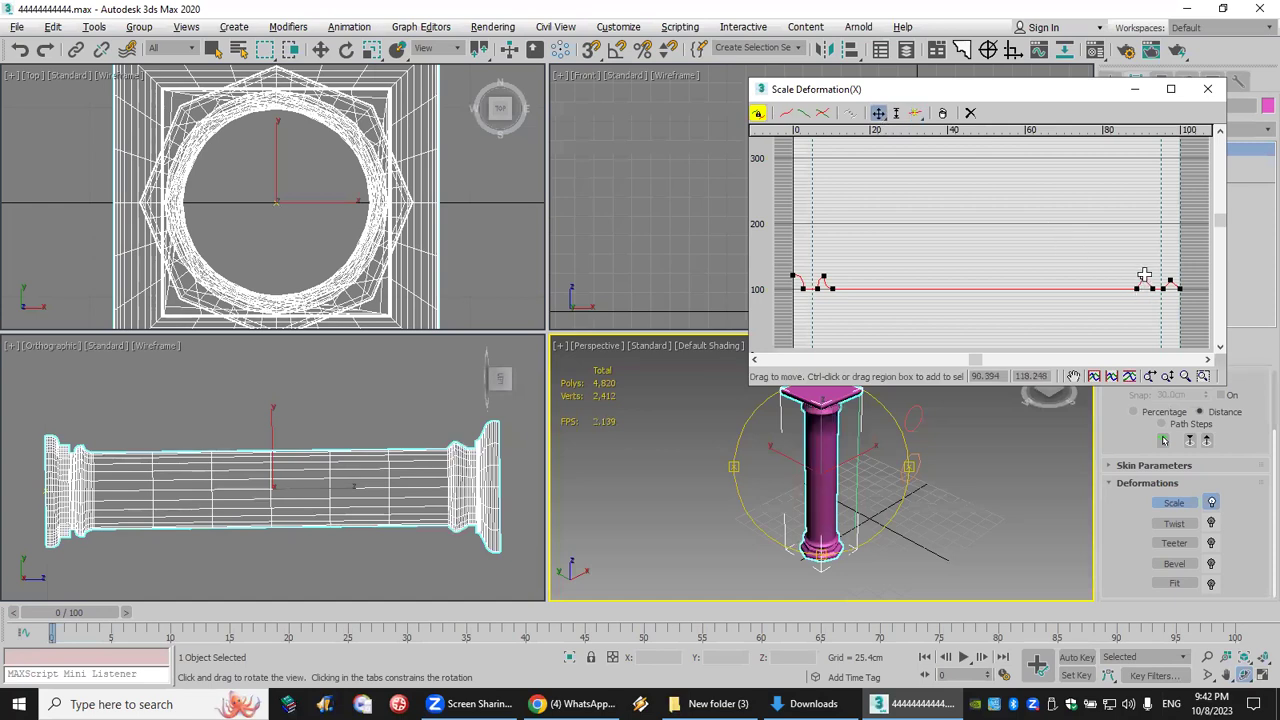
right_click(1143, 285)
click(1185, 300)
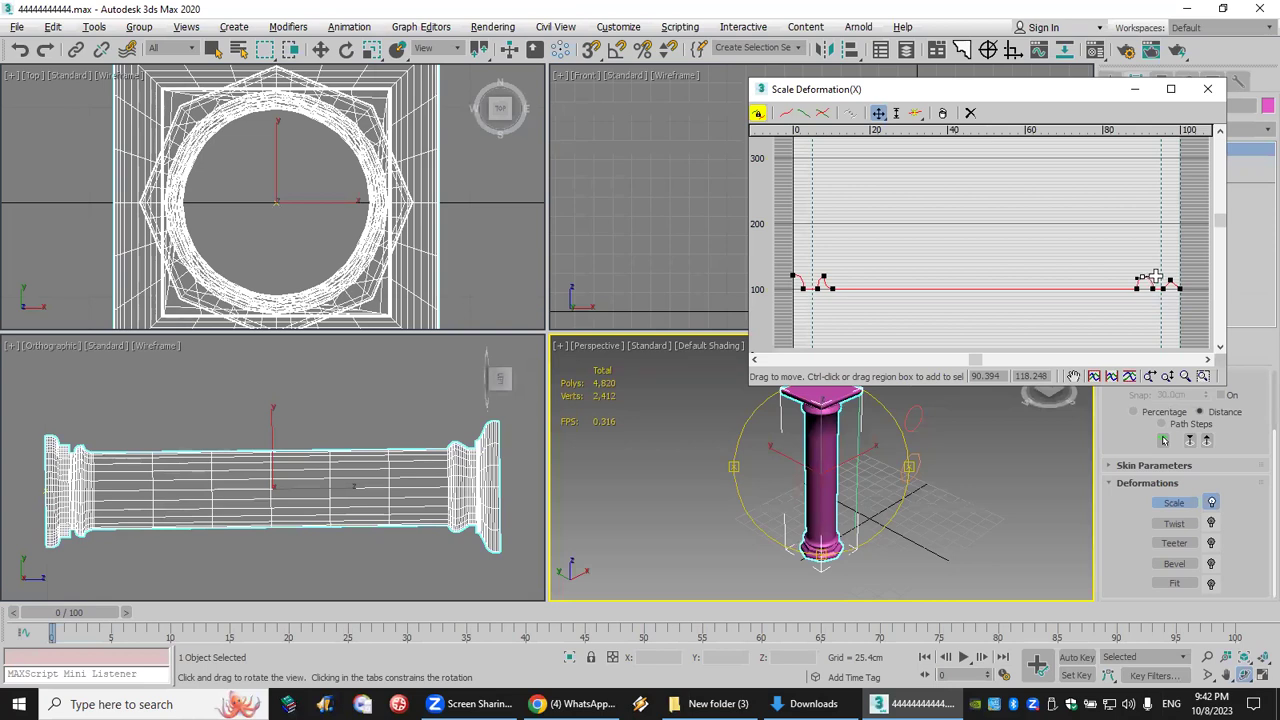
Step: Lower the control points at the curve's far end together to about 55%, tapering the shaft upward, and orbit around the column
click(1196, 334)
drag(1179, 287, 1185, 317)
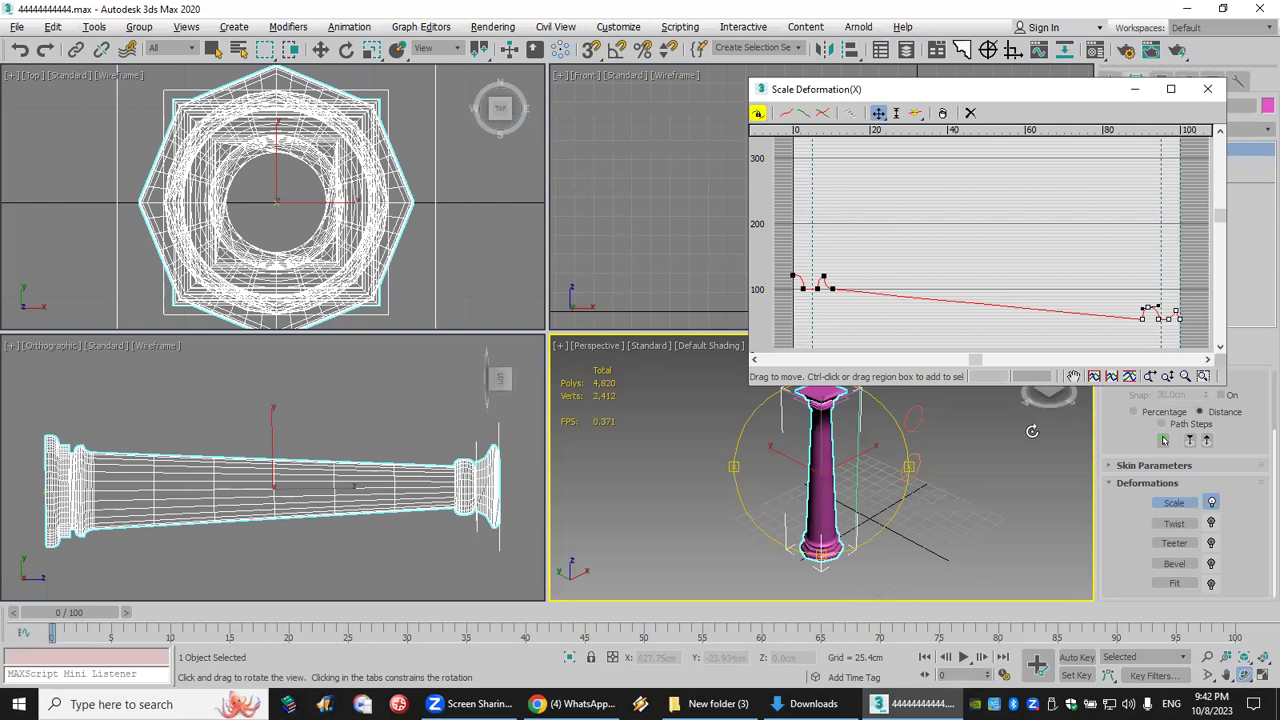
mouse_move(818, 415)
mouse_down()
mouse_move(712, 425)
mouse_move(786, 440)
mouse_move(802, 398)
mouse_up()
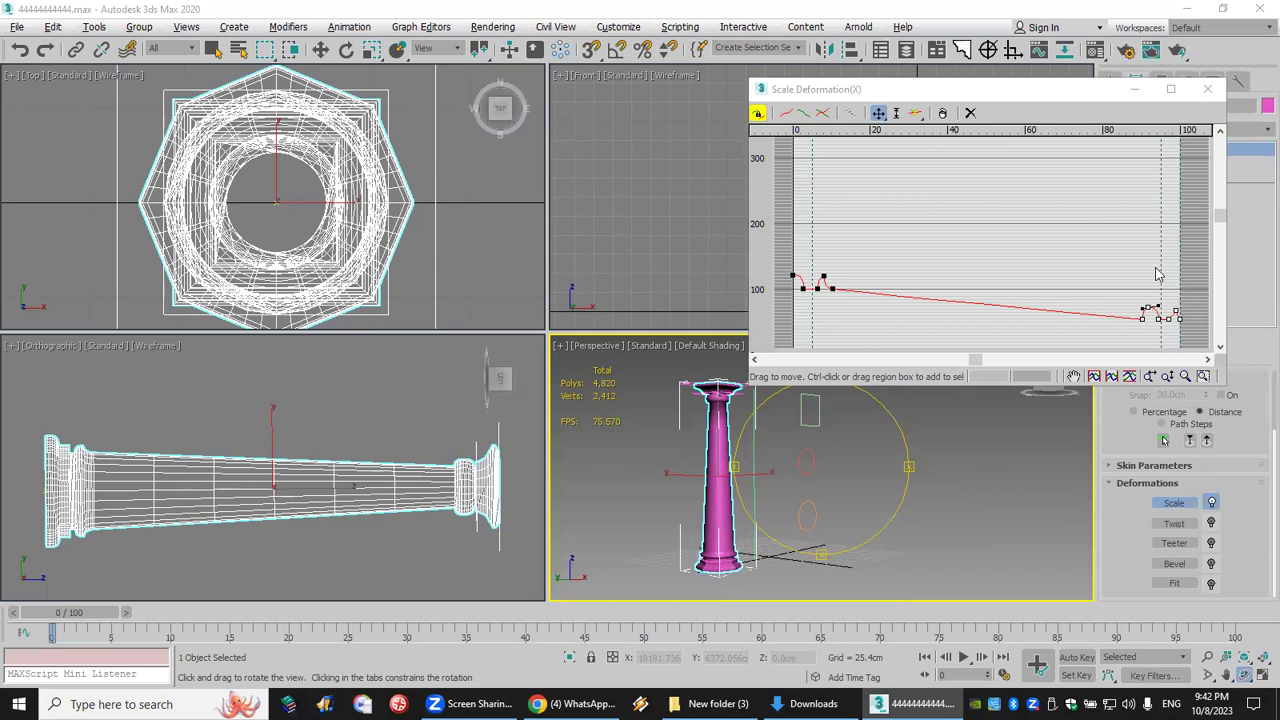
Step: Reset the column's Scale deformation curve to its flat default and reopen the curve for editing
click(970, 112)
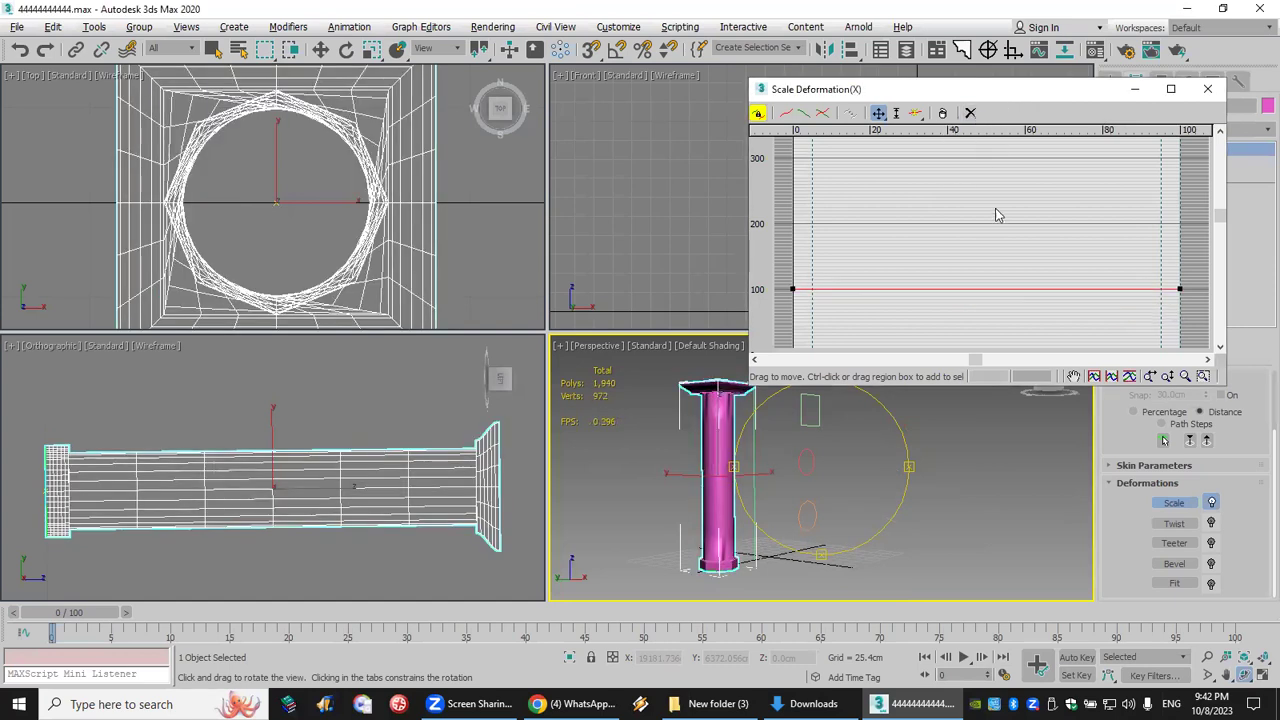
click(915, 113)
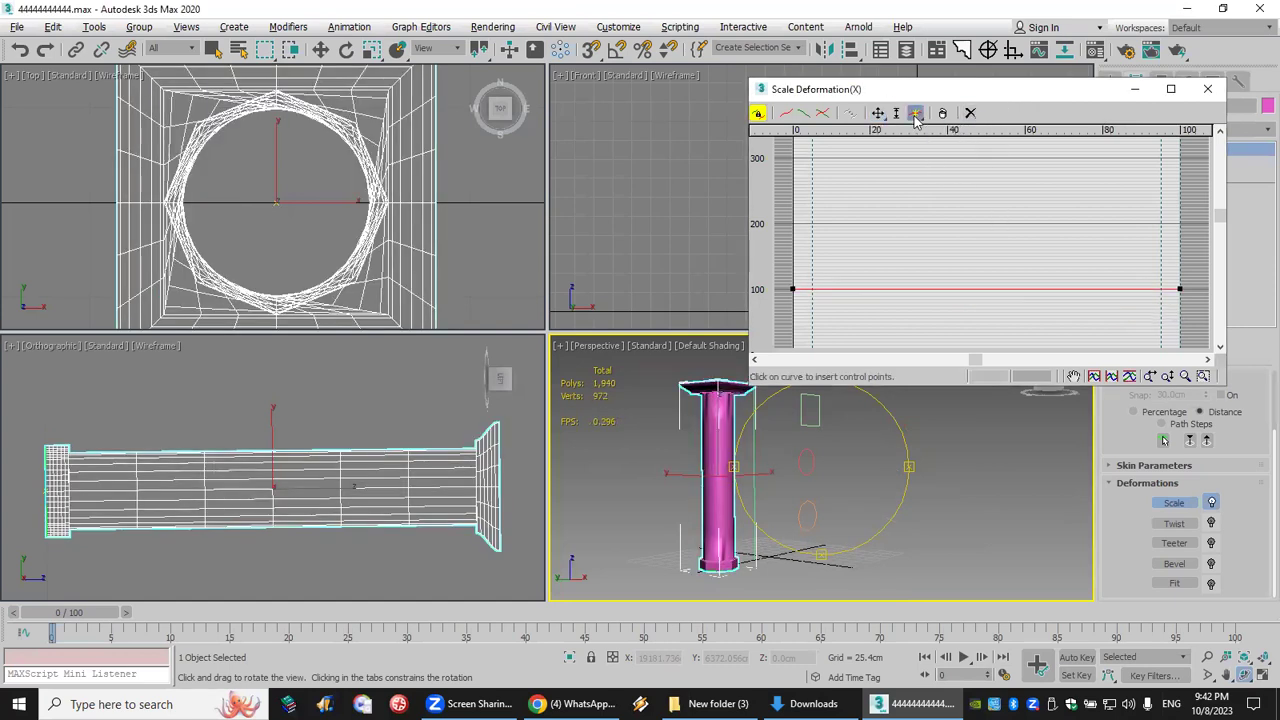
click(1208, 88)
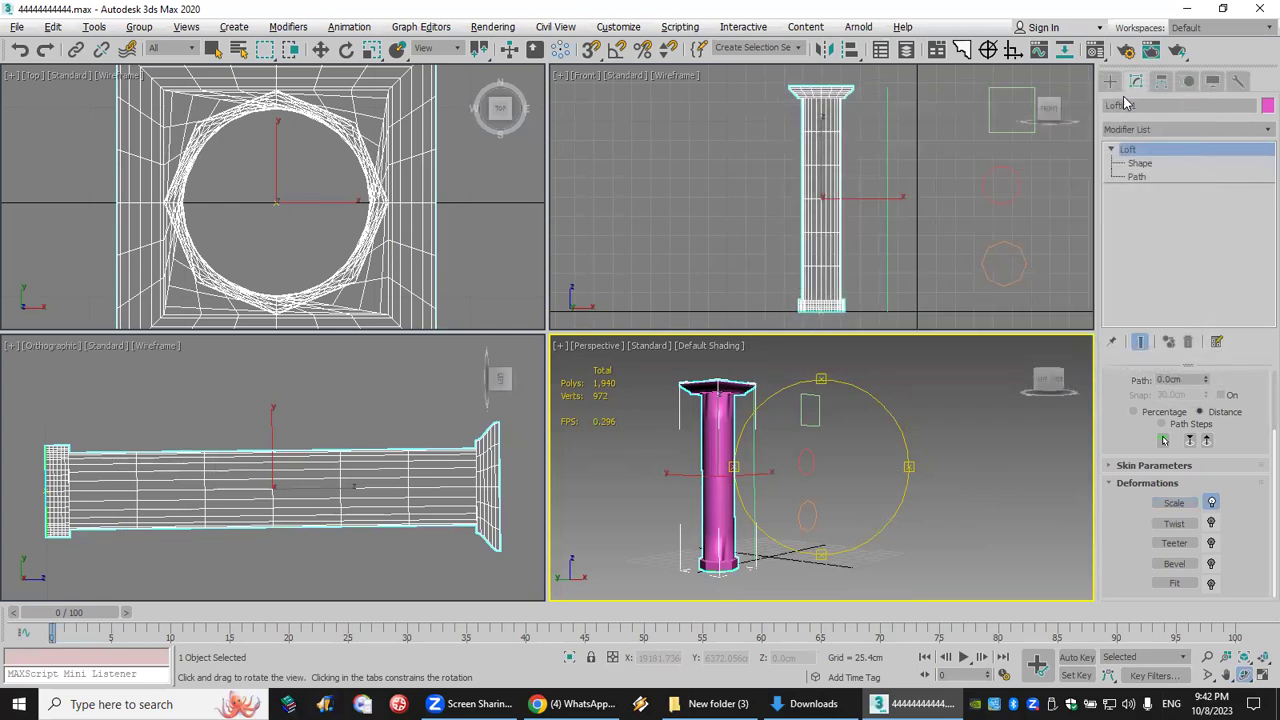
click(1110, 82)
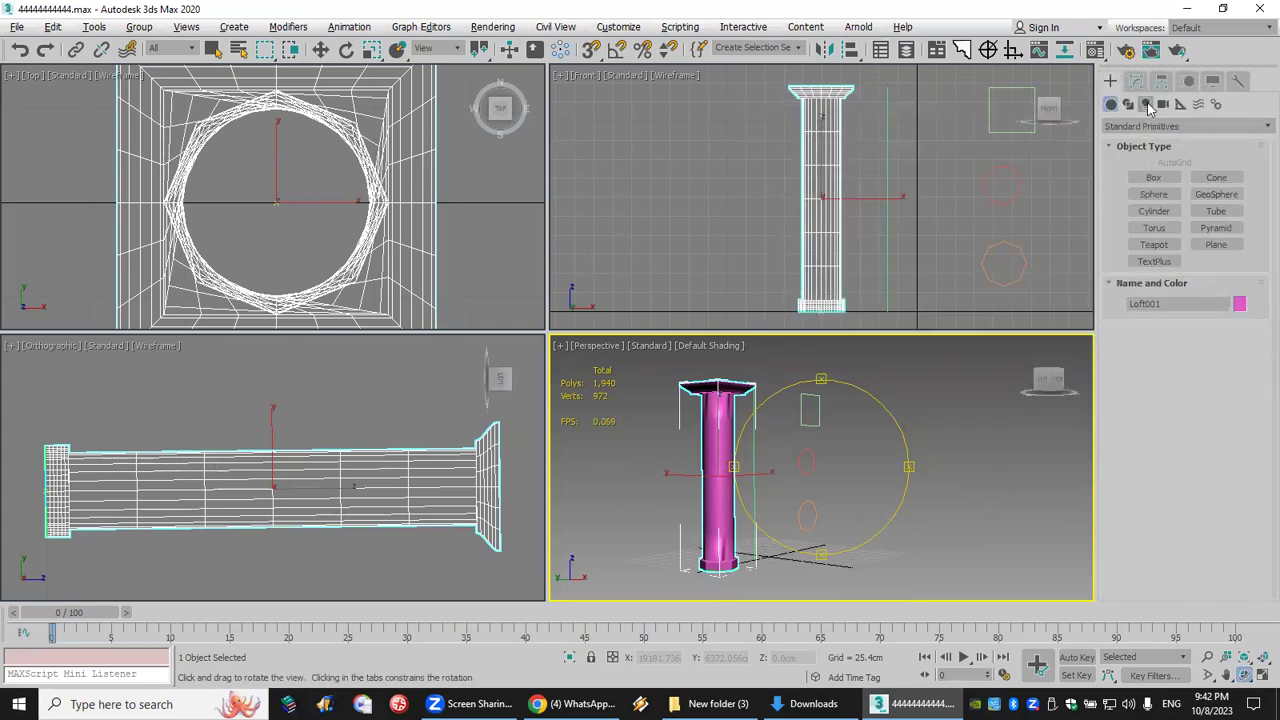
click(1136, 83)
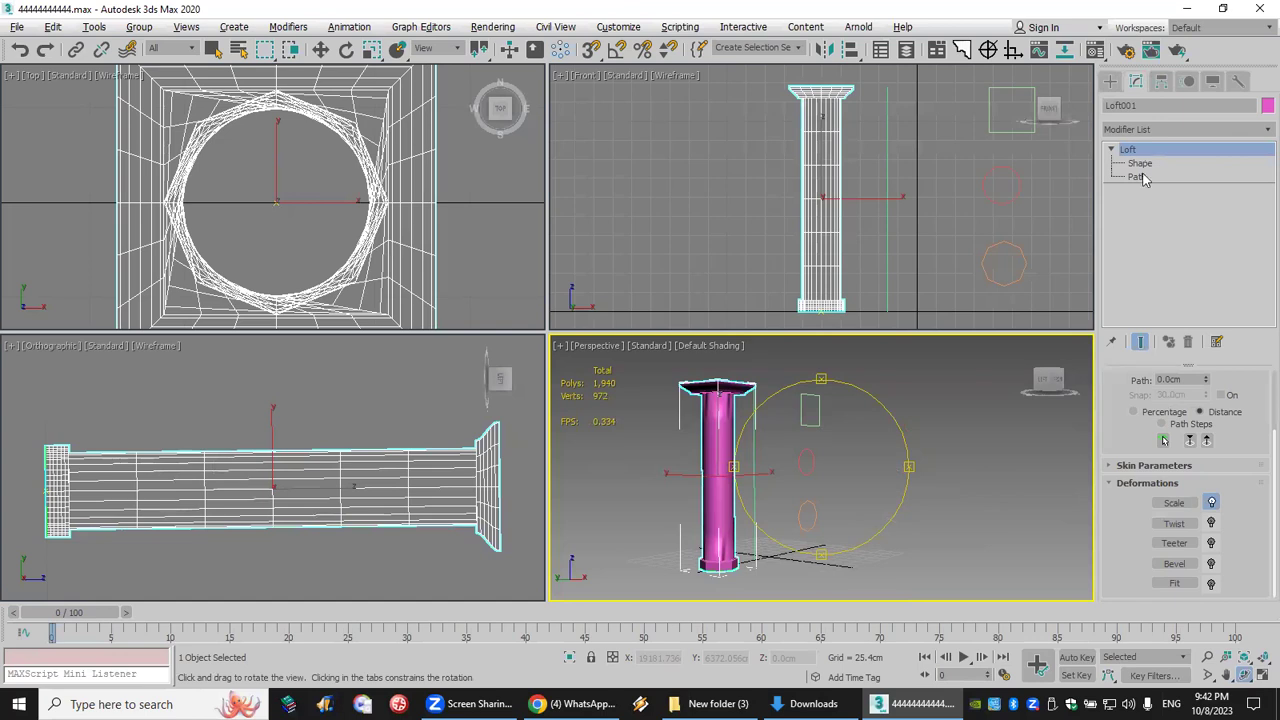
click(1175, 503)
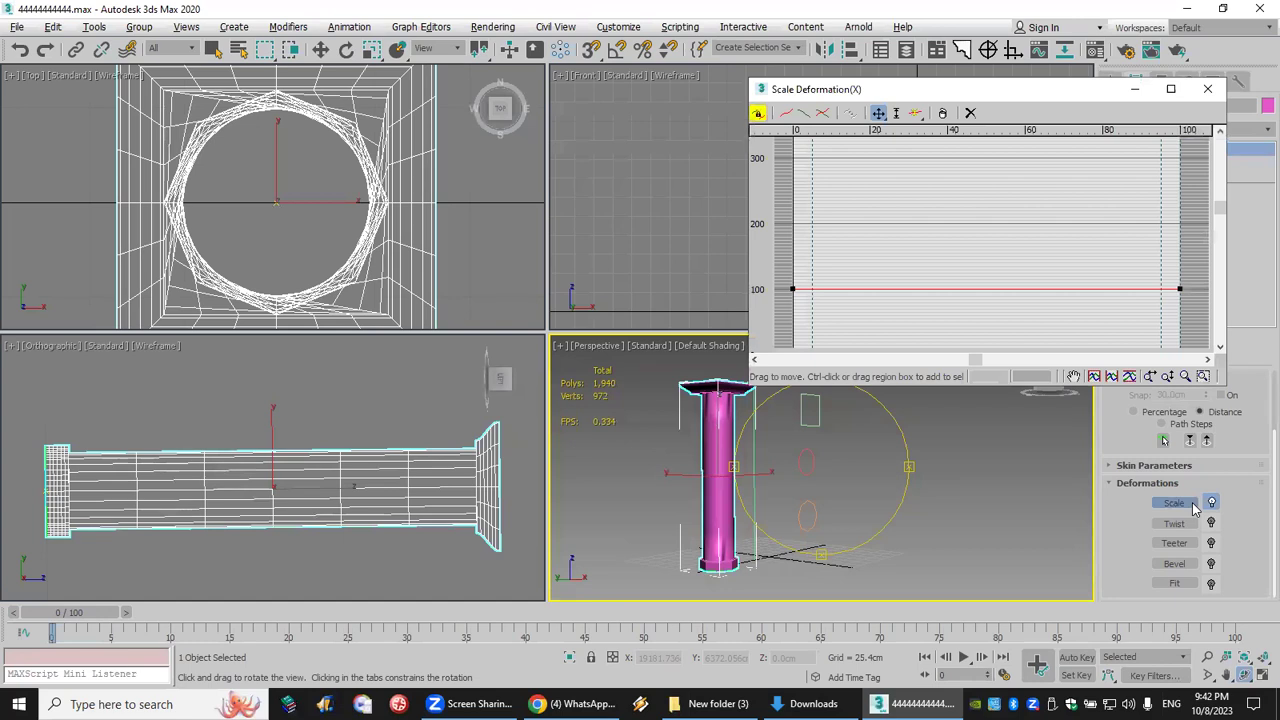
Step: Insert four control points between about 17% and 34% along the scale curve and raise the middle two to about 188%
click(916, 113)
click(858, 289)
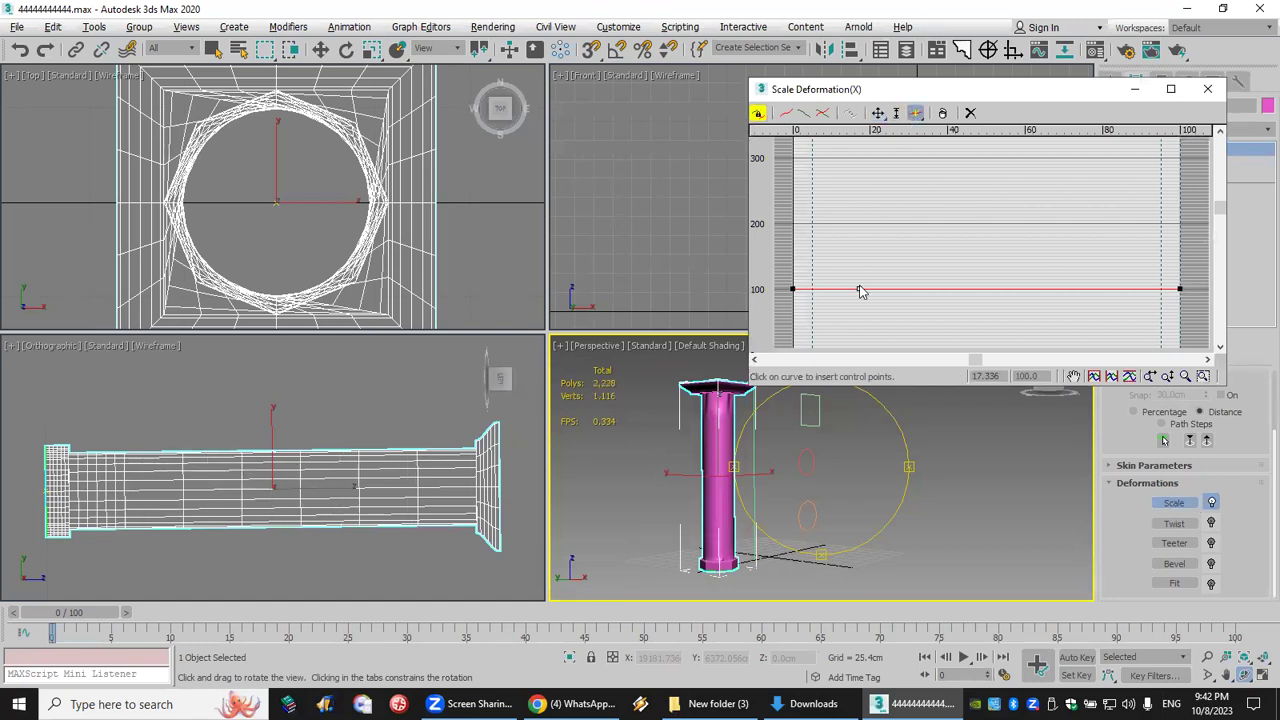
click(881, 289)
click(891, 289)
click(920, 289)
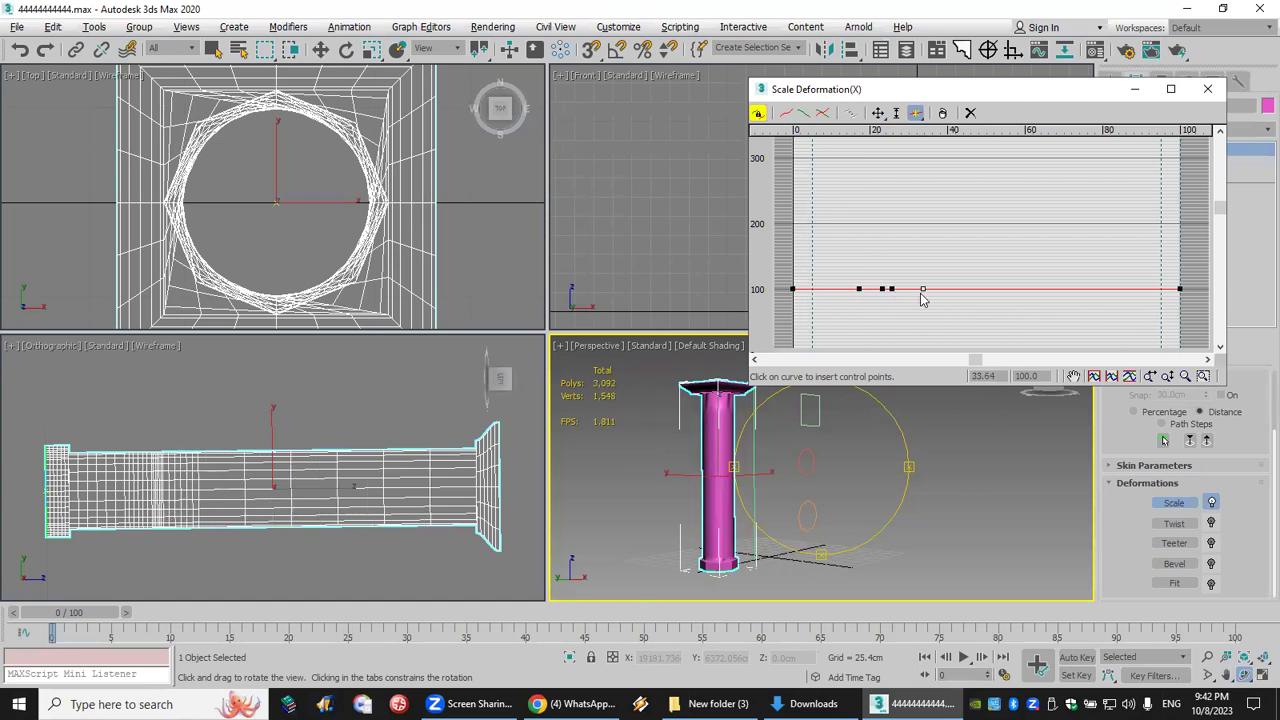
click(878, 112)
drag(872, 270, 892, 232)
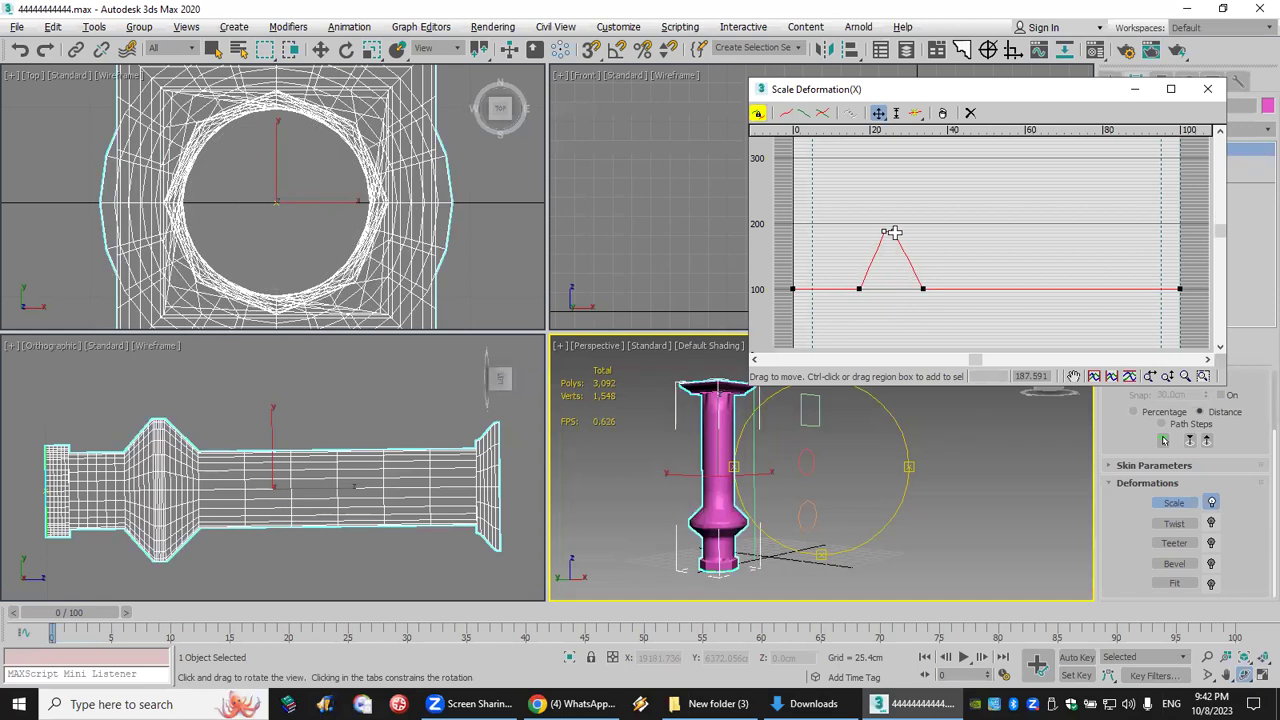
Step: Insert two control points on the bump's falling side and shift the upper one to about 26.4% along the path at 130% scale
click(915, 113)
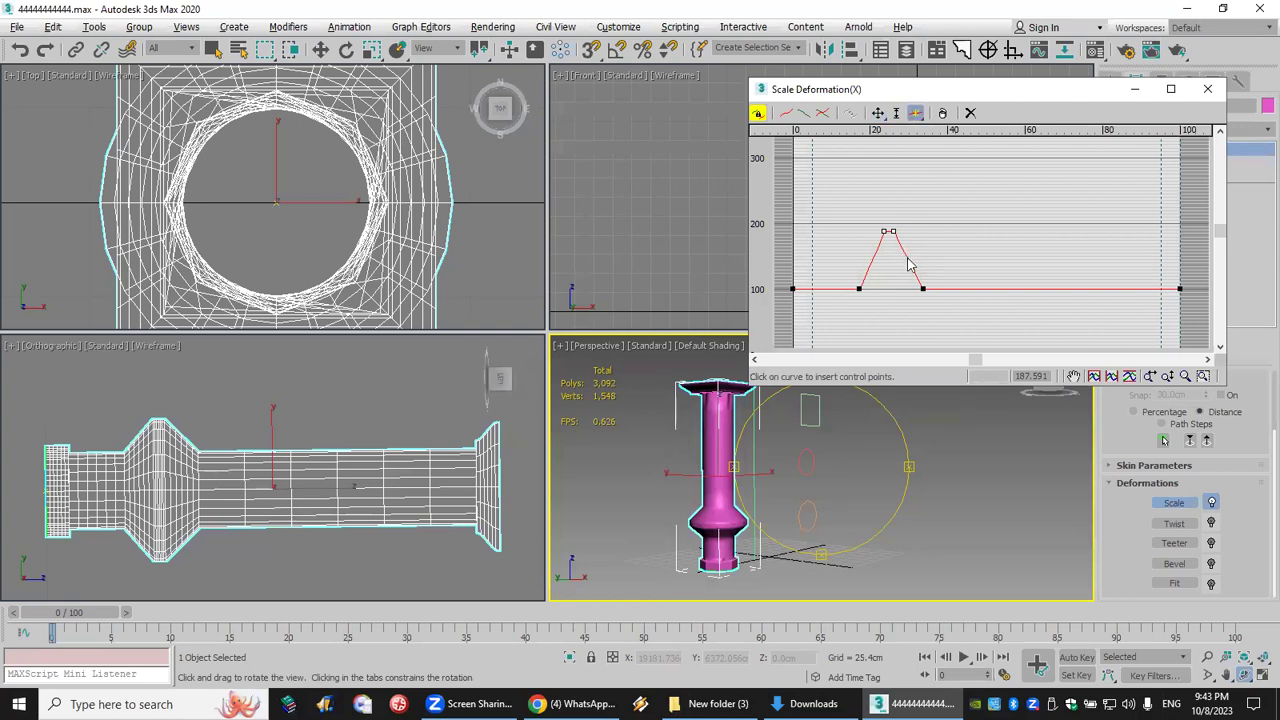
click(907, 258)
click(914, 273)
click(877, 113)
drag(907, 258, 893, 268)
scroll(797, 461, up, 8)
alt+middle_drag(826, 503, 894, 480)
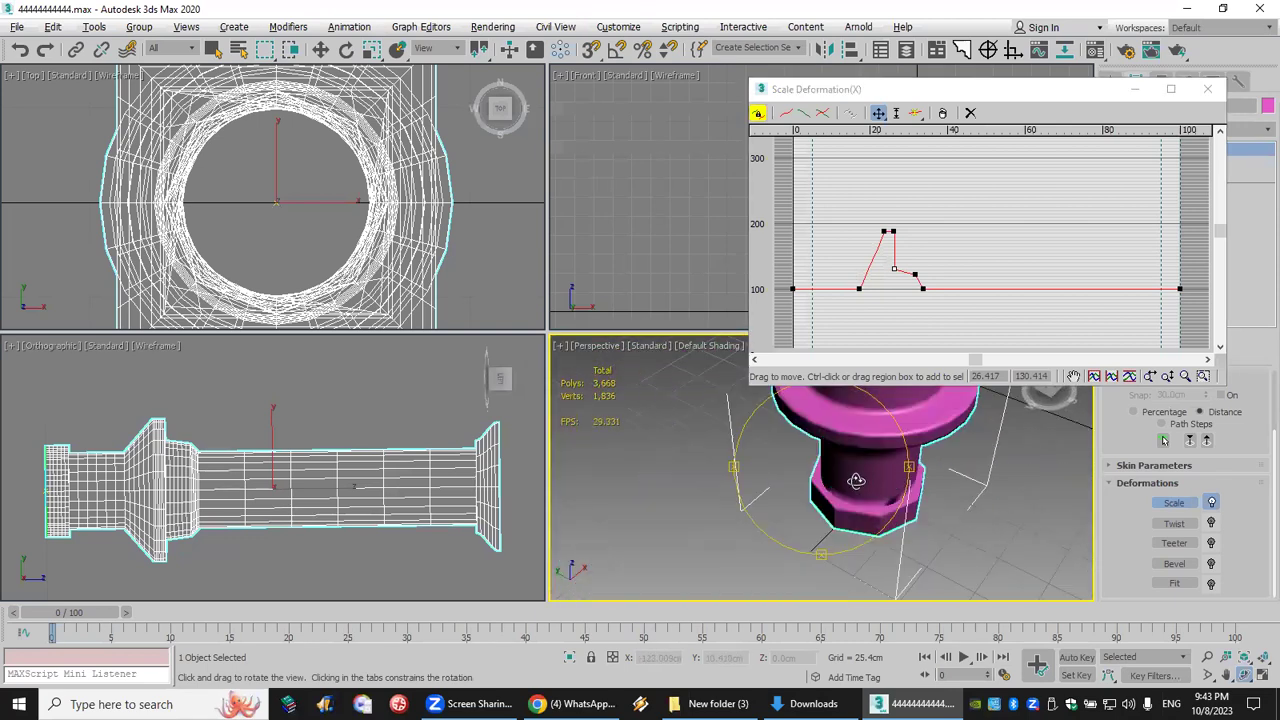
scroll(856, 481, up, 5)
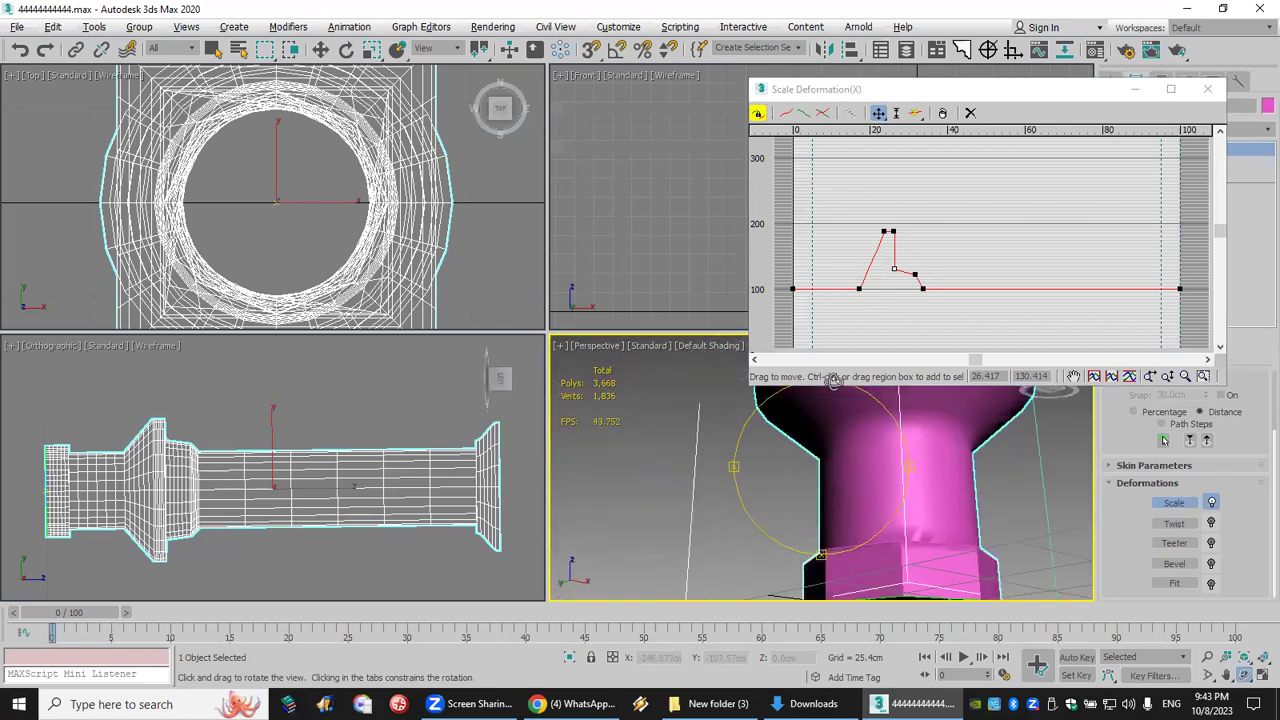
Step: Reset the scale curve to discard the trial bump and bring the whole column back into view
click(969, 113)
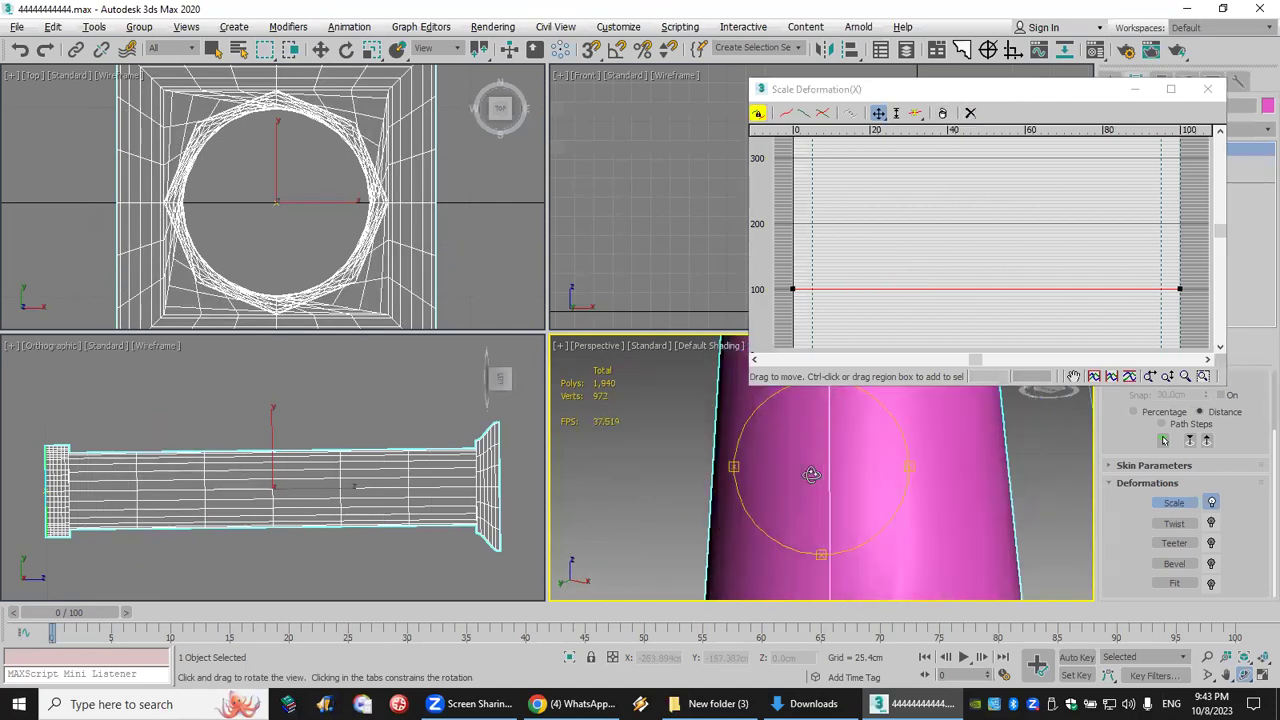
scroll(811, 474, down, 5)
alt+middle_drag(811, 474, 733, 538)
Step: Insert a control point near the curve's start, raise the first point to about 125.5%, and round it outward as Bezier-Corner
click(915, 113)
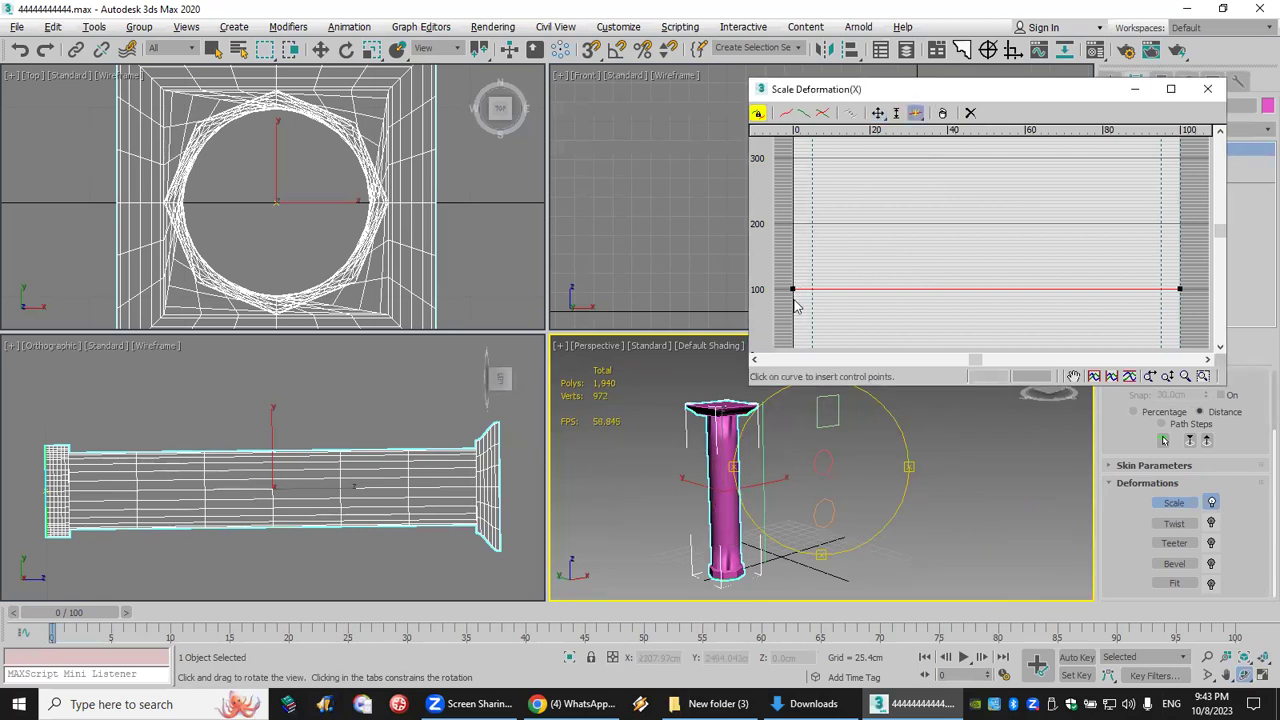
click(807, 289)
click(878, 113)
drag(790, 288, 791, 272)
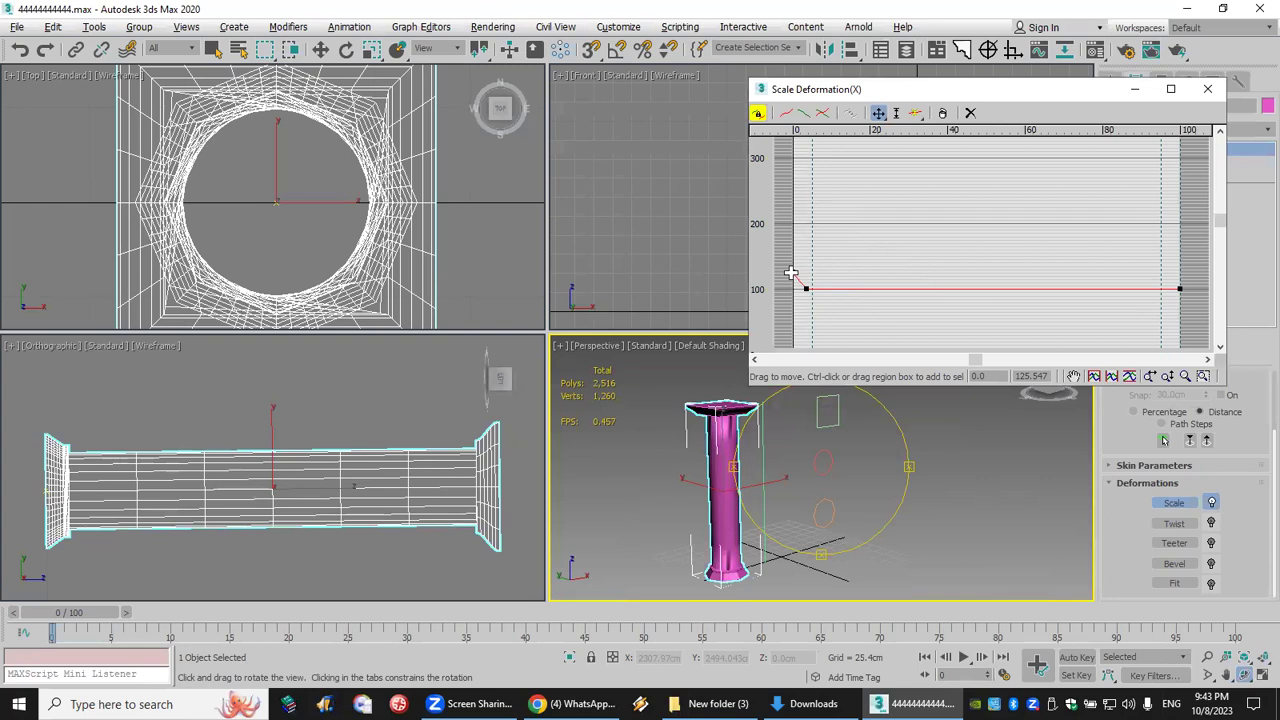
right_click(790, 272)
click(822, 318)
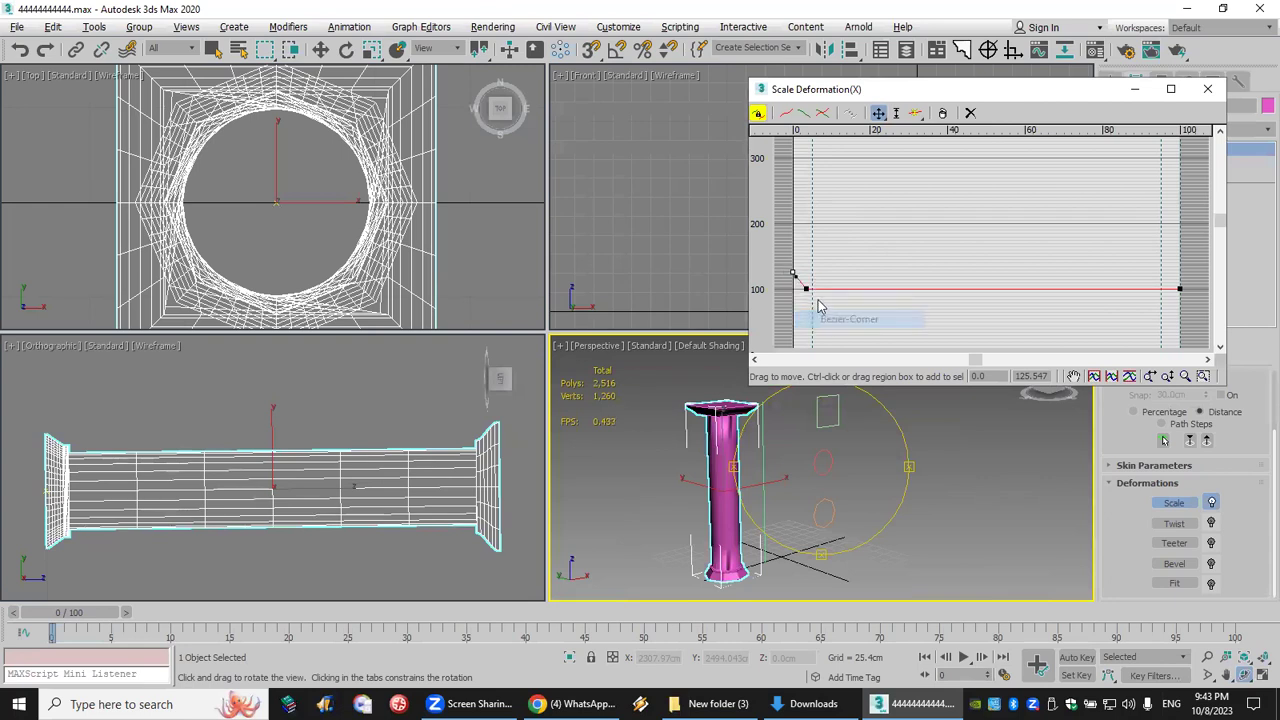
drag(797, 280, 818, 274)
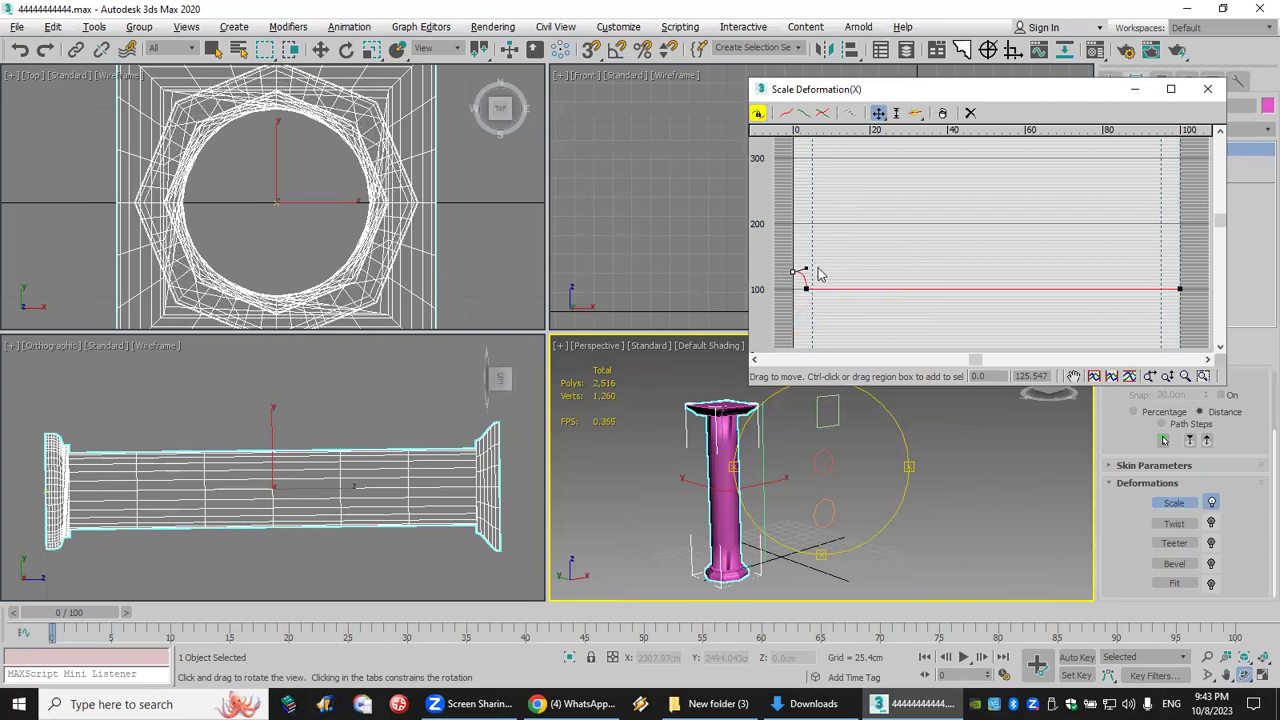
Step: Insert three control points between about 6% and 10.5%, raise the middle one to about 122%, and make it Bezier-Smooth
click(915, 112)
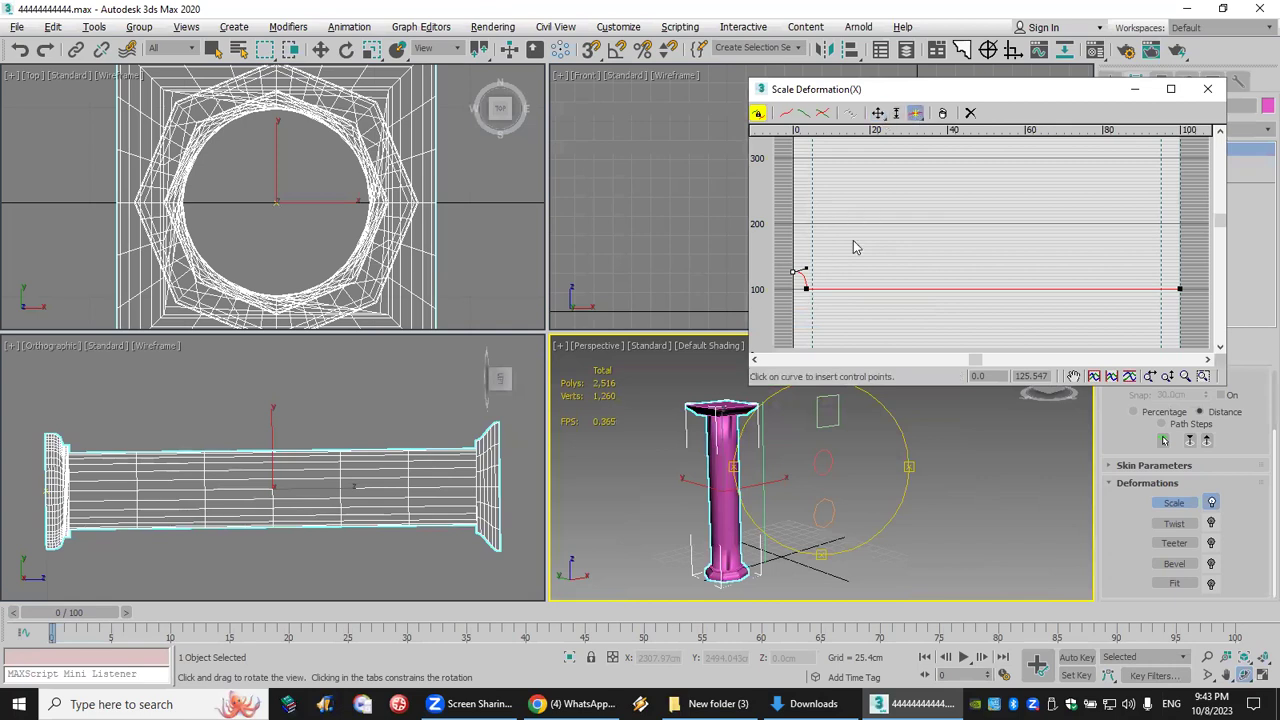
click(816, 289)
click(823, 289)
click(830, 289)
click(878, 112)
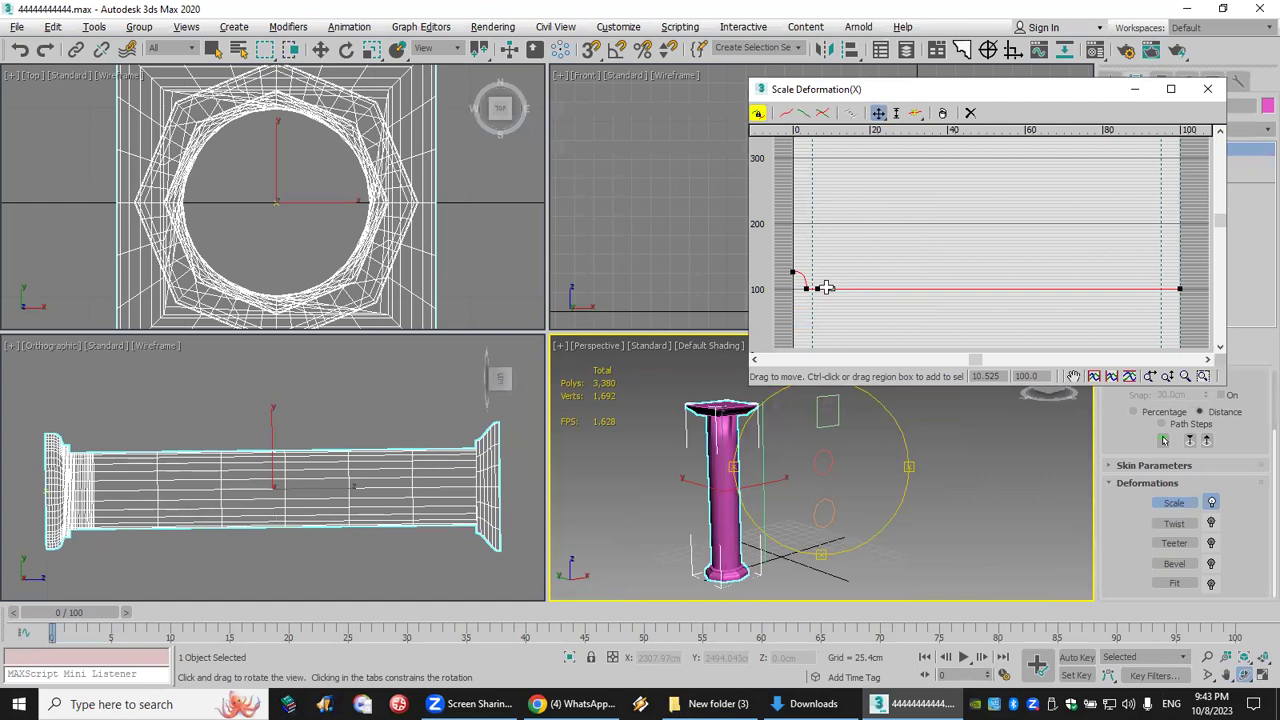
drag(824, 281, 822, 276)
right_click(822, 276)
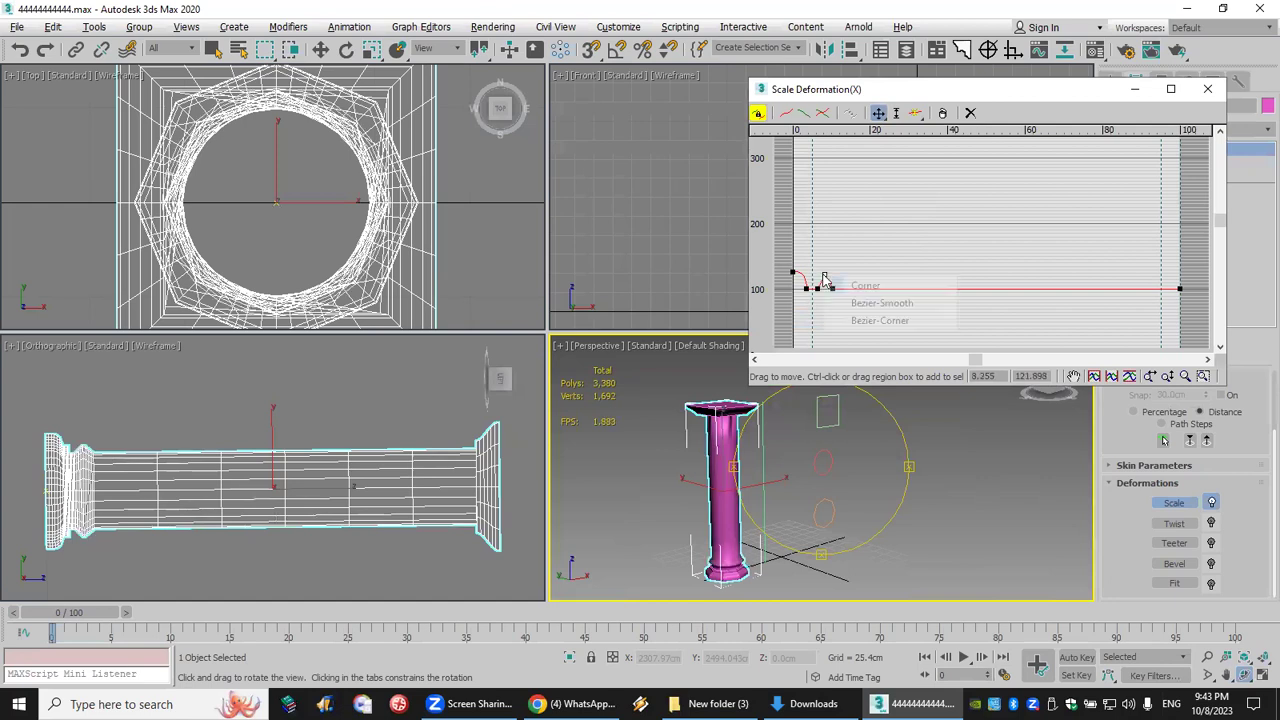
click(851, 303)
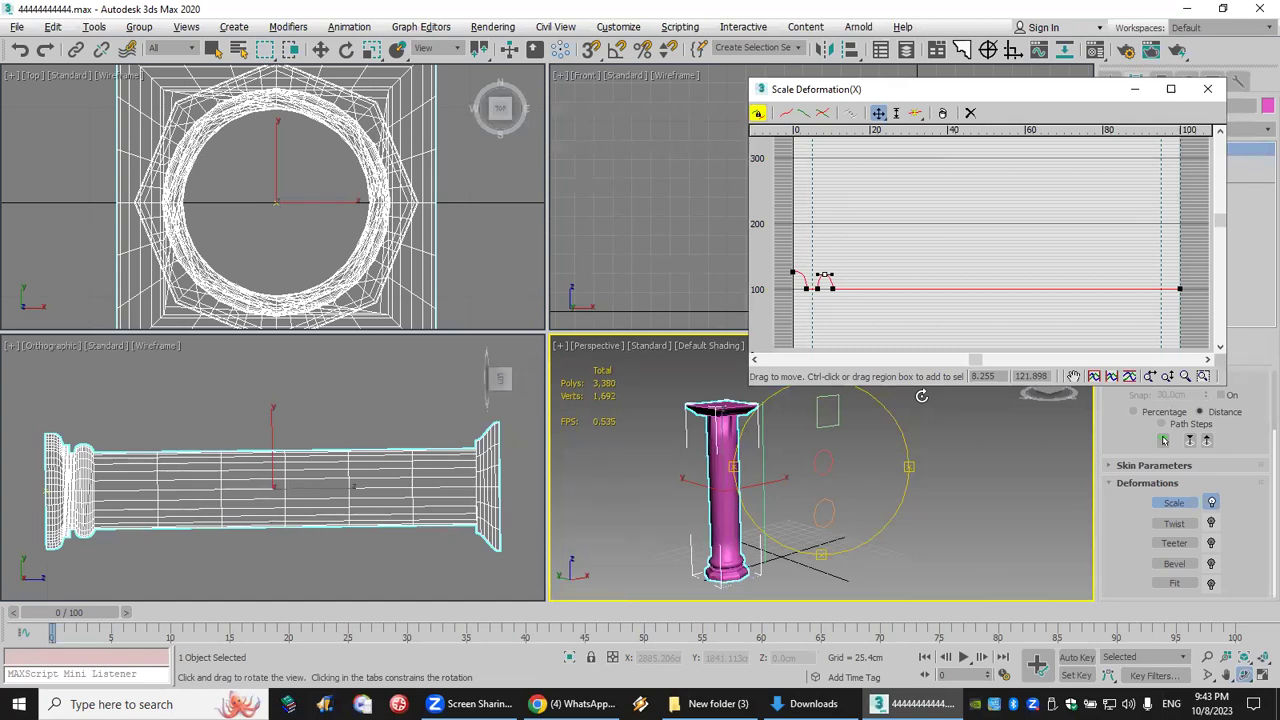
click(1207, 89)
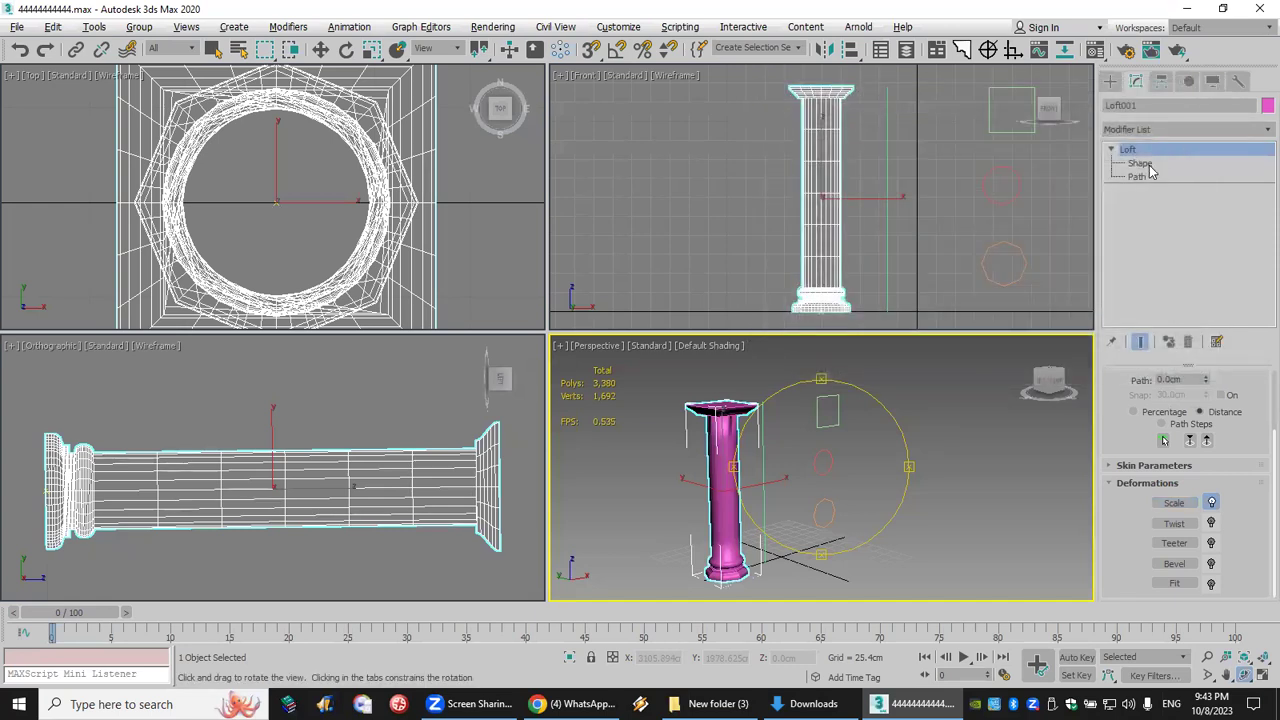
click(1150, 165)
scroll(866, 131, up, 5)
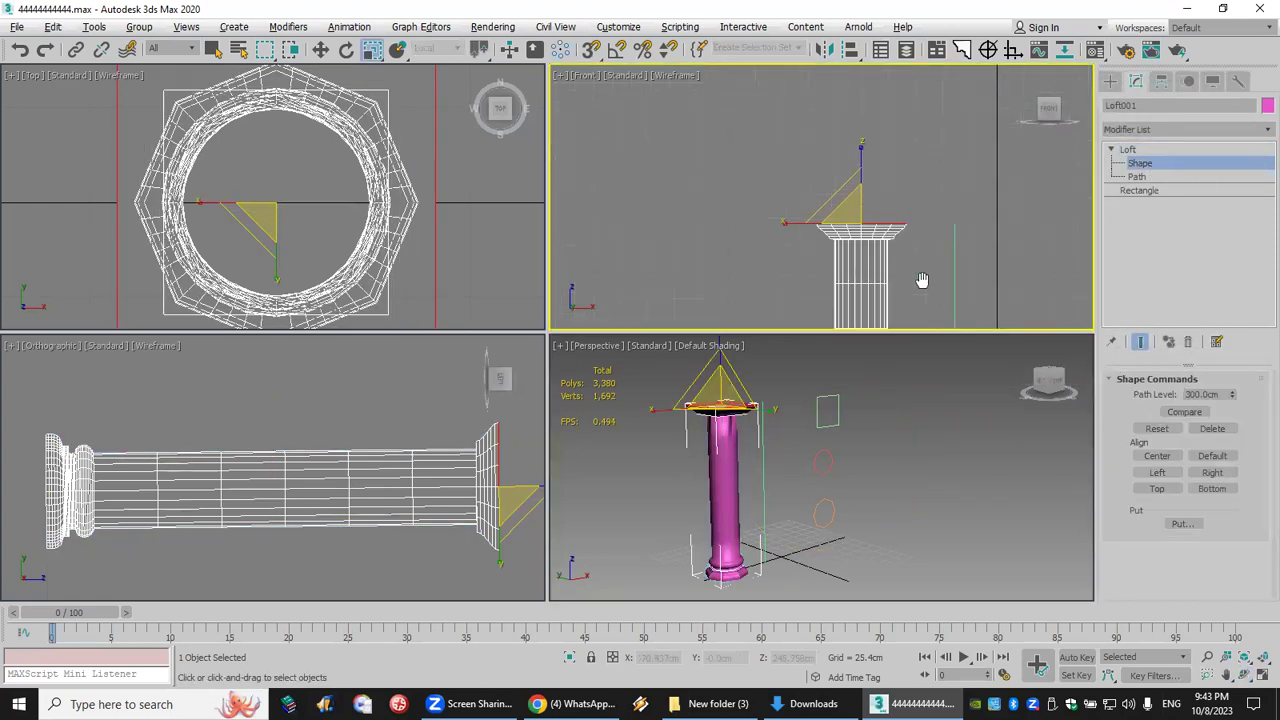
middle_drag(810, 205, 773, 205)
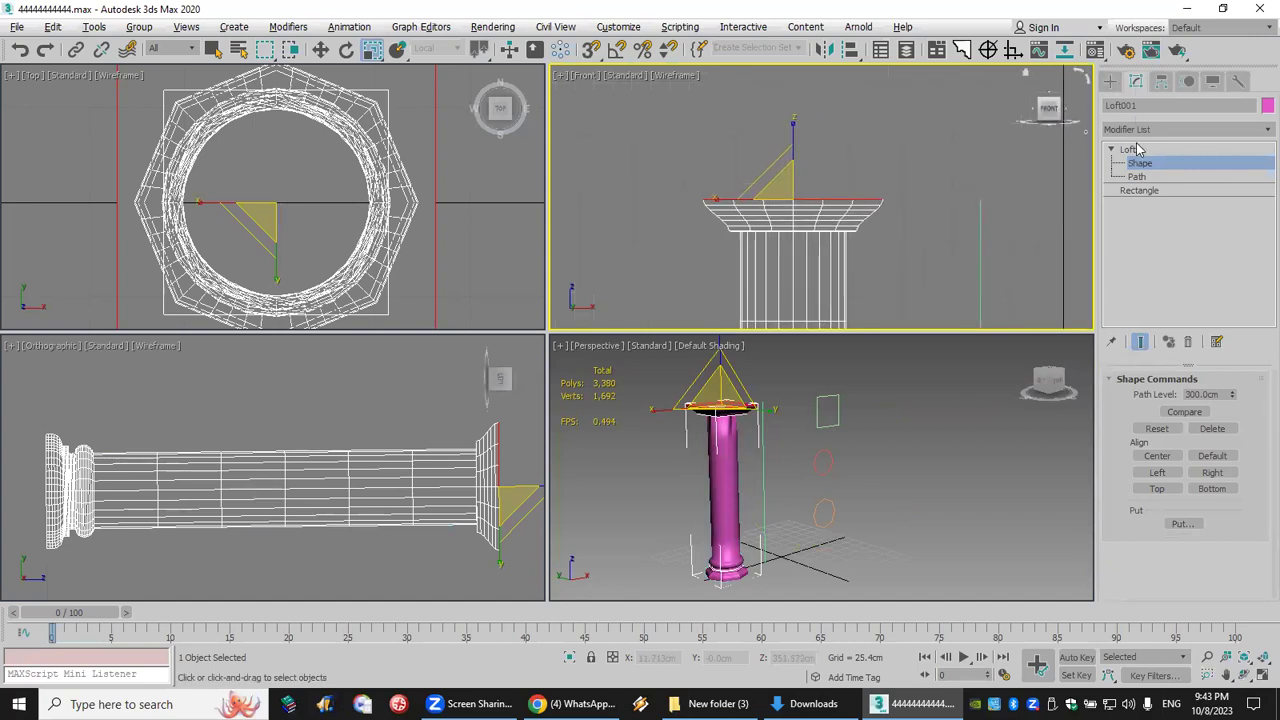
click(957, 187)
middle_drag(952, 184, 937, 123)
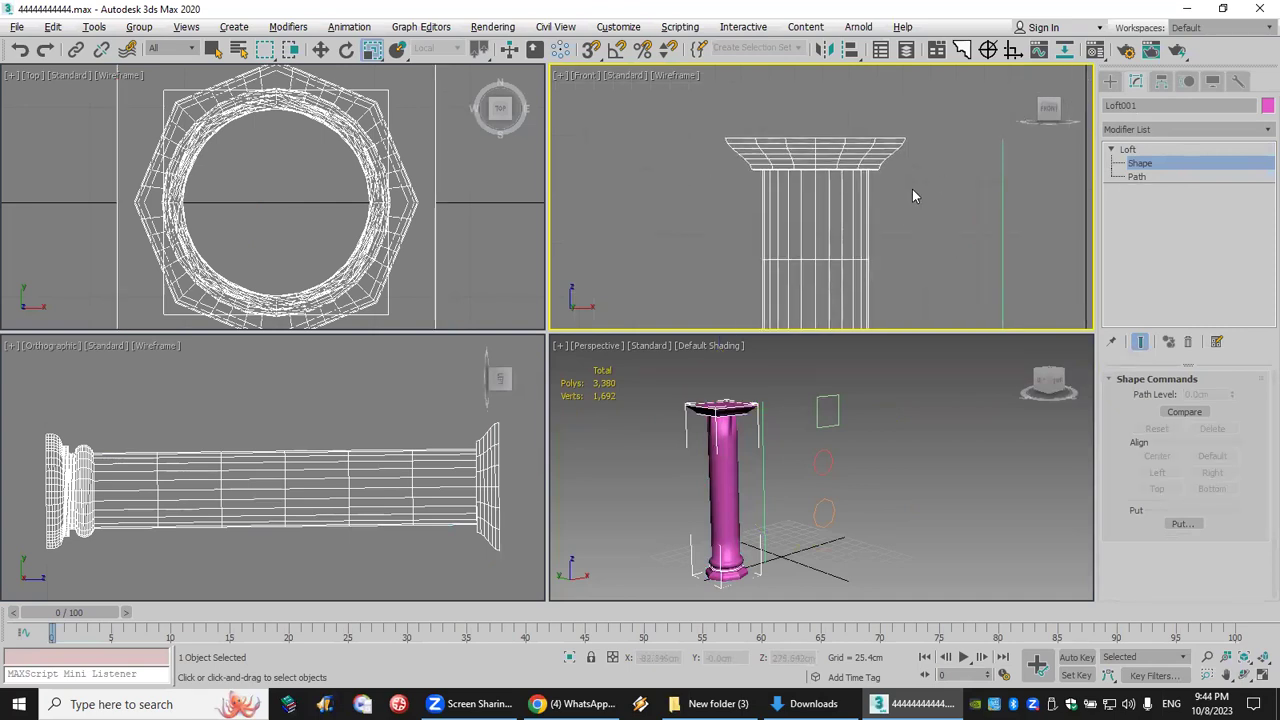
click(1110, 81)
drag(943, 105, 597, 234)
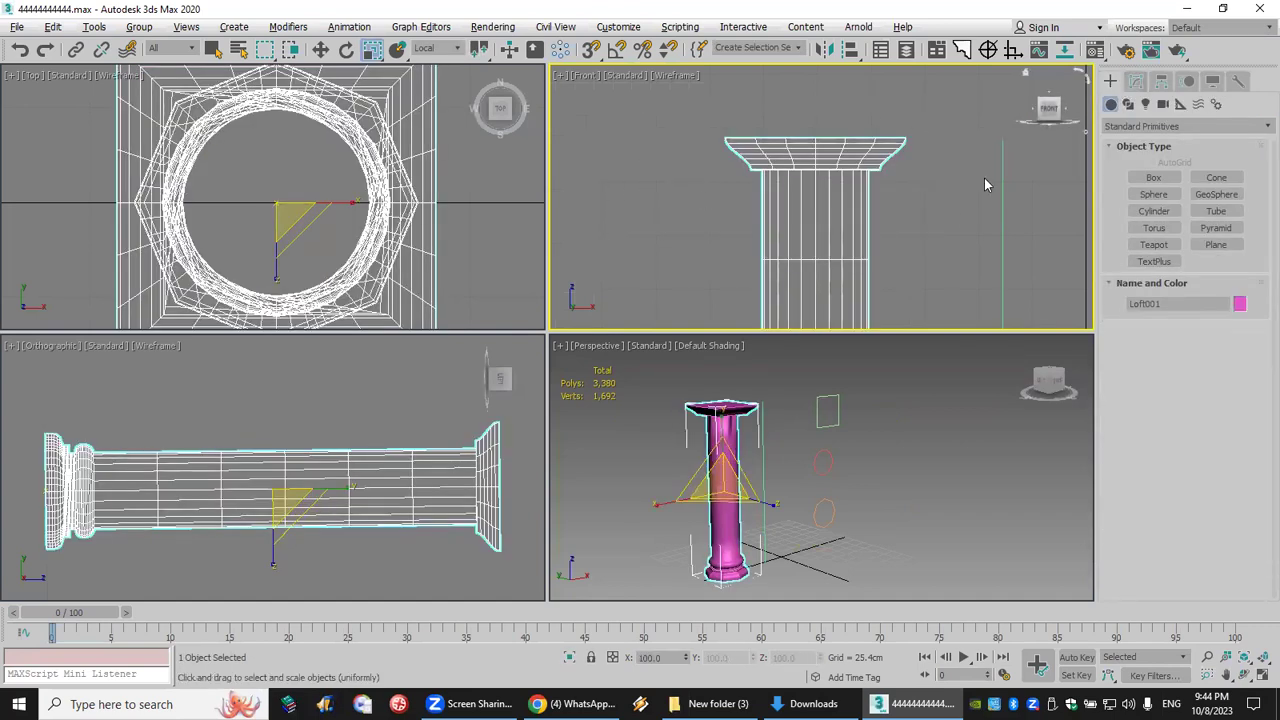
click(871, 226)
click(859, 215)
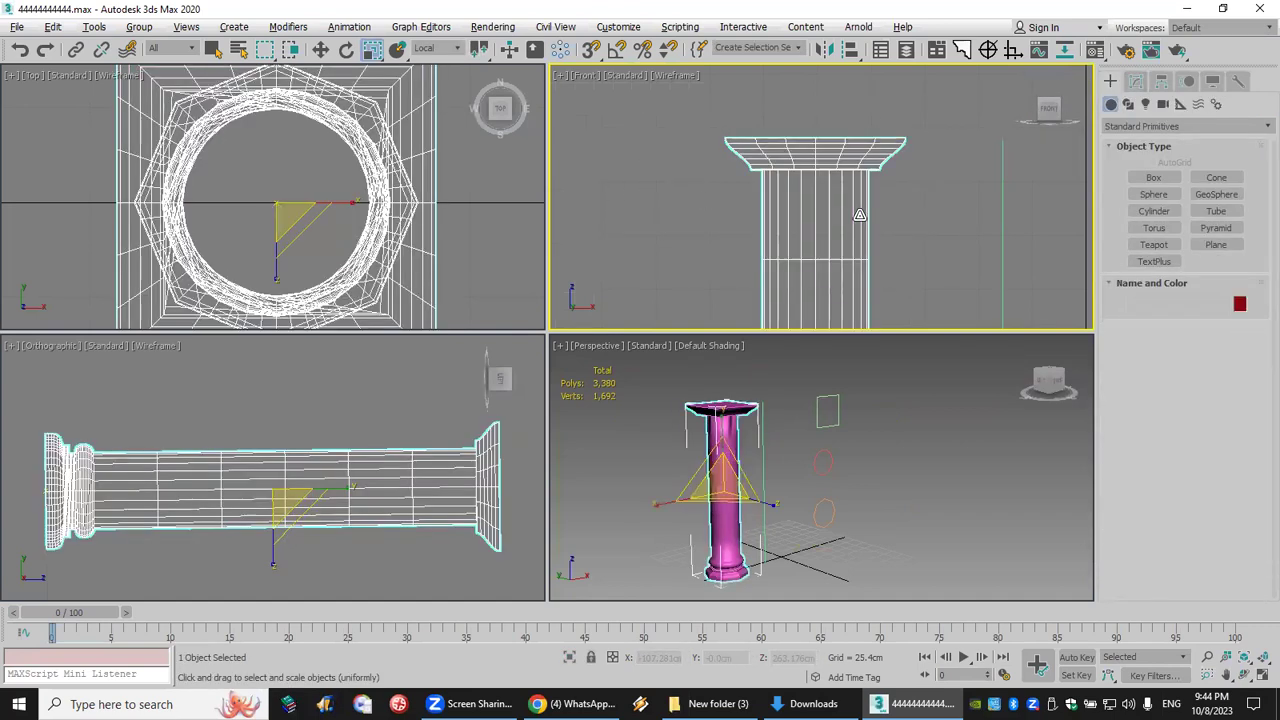
Step: Select the loft's rectangle shape at the column's top end and scale it down to about 54%
click(1136, 81)
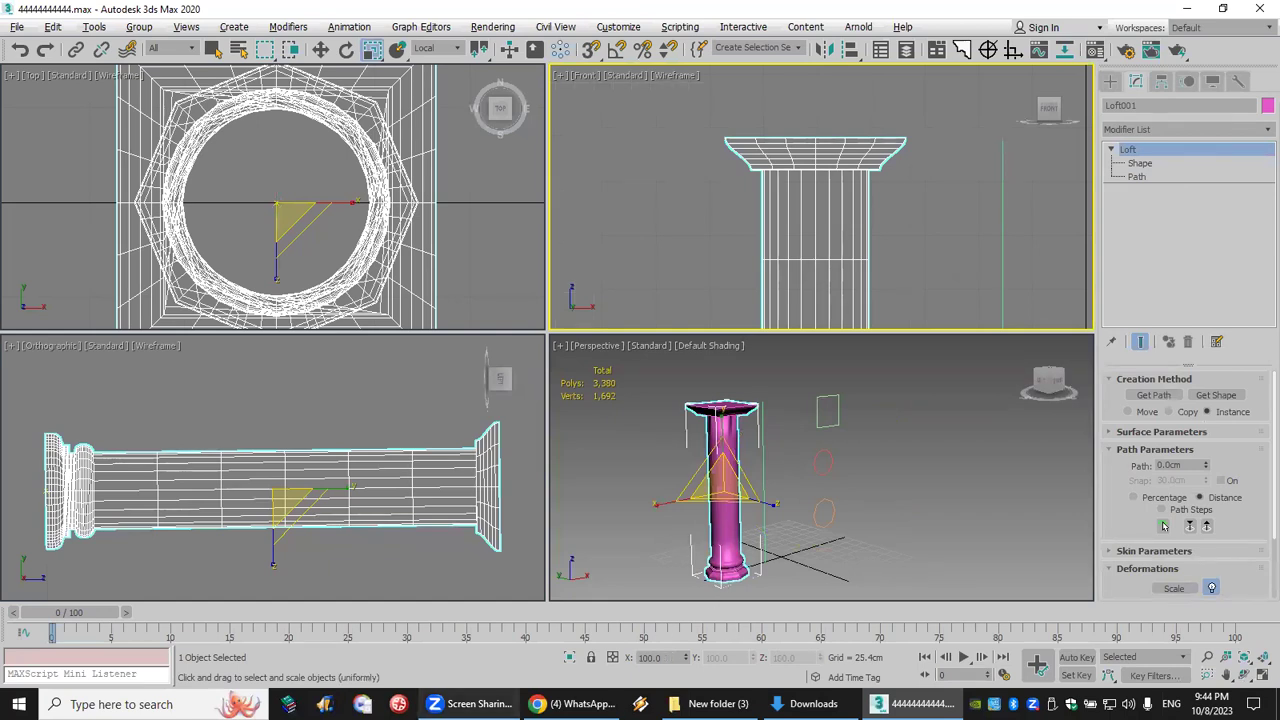
click(1140, 163)
click(807, 137)
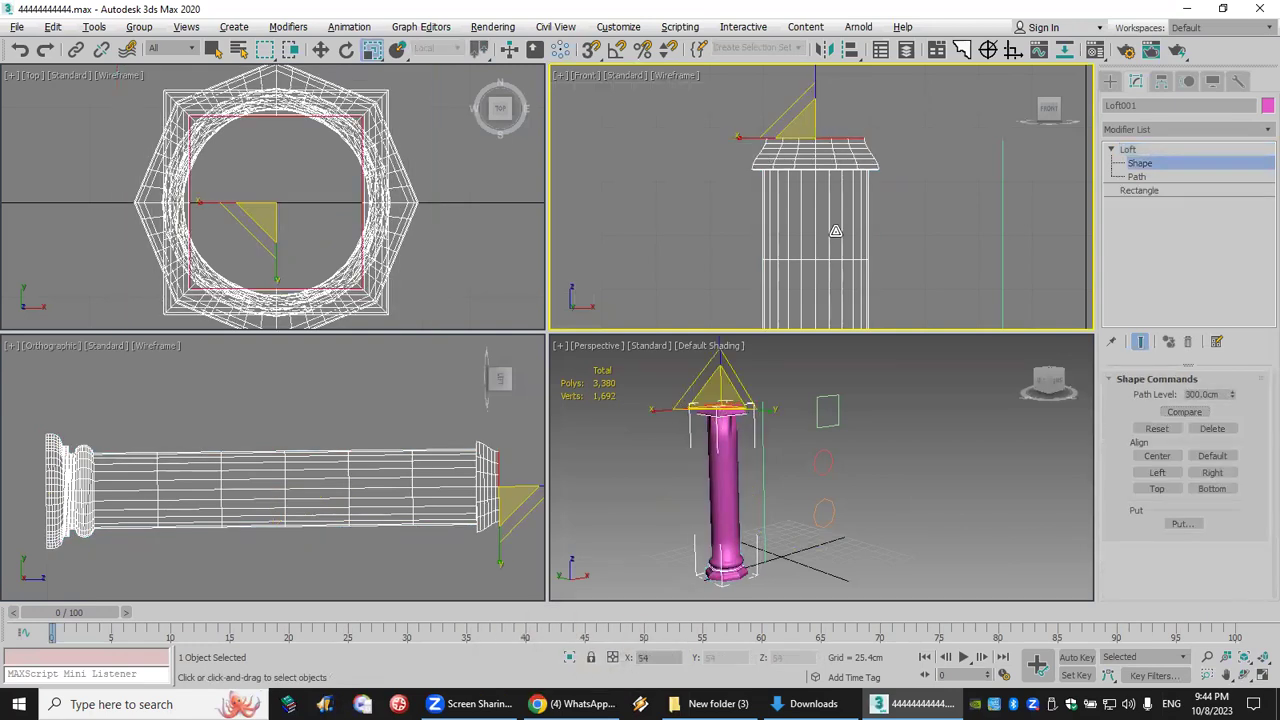
drag(783, 92, 810, 140)
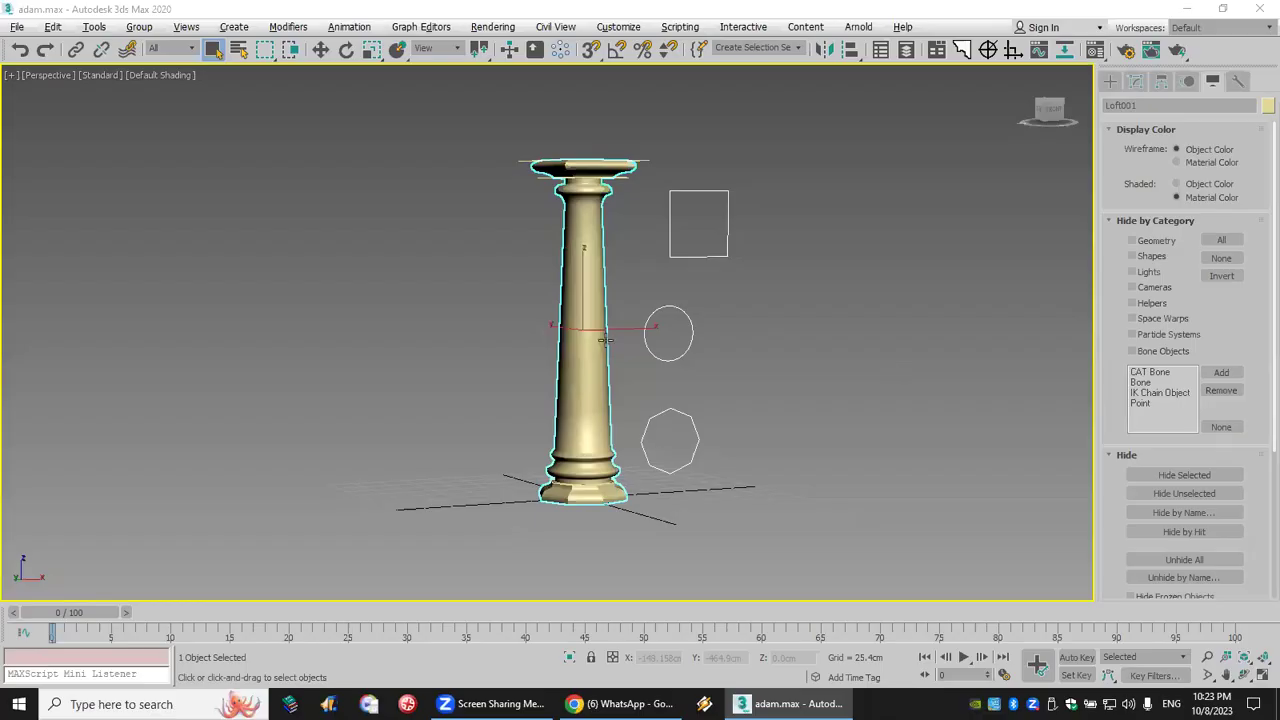
Step: Move the finished column in adam.max along X to about -108.8 cm, clear of its path line
key(w)
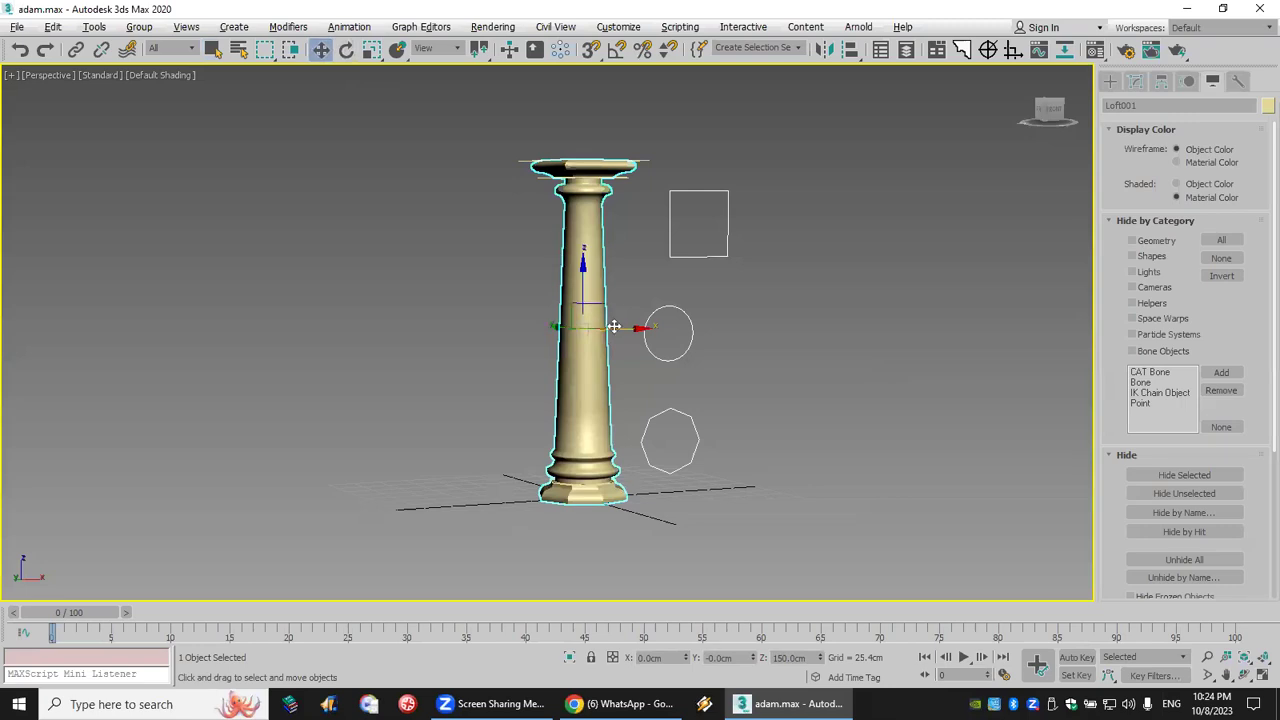
drag(614, 327, 500, 329)
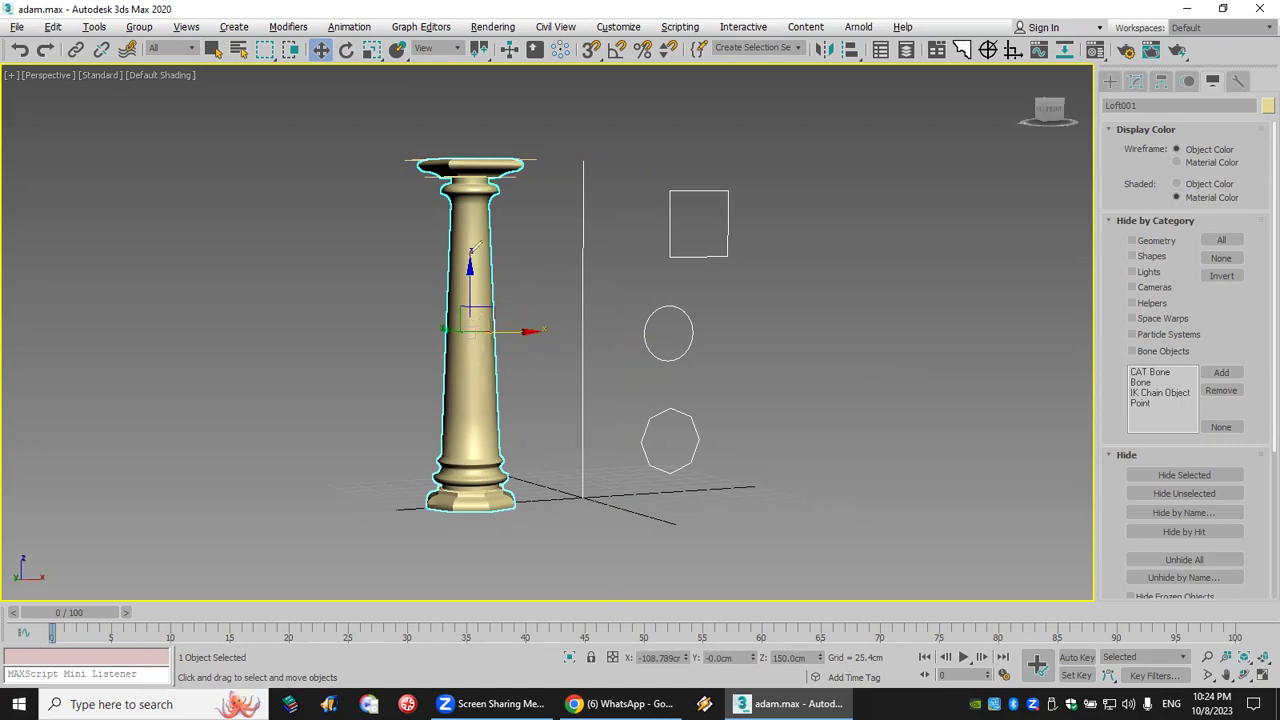
drag(460, 229, 478, 442)
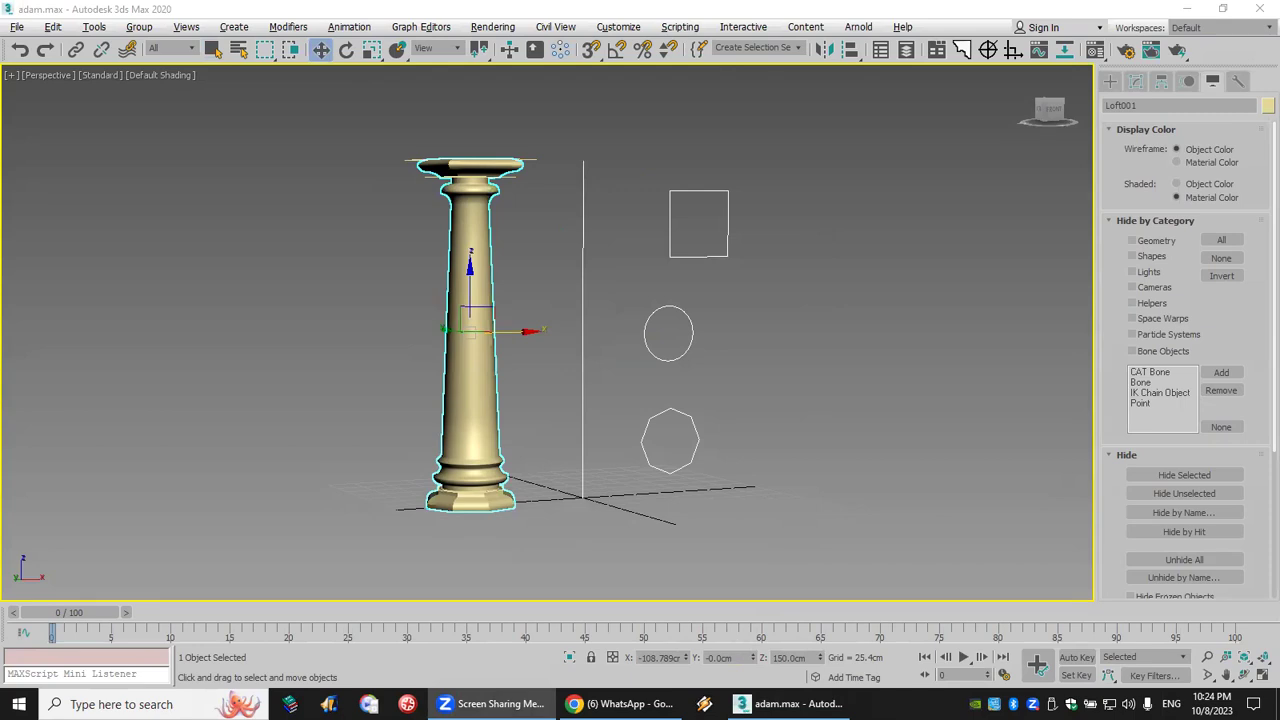
Step: Switch to the WhatsApp group chat in Chrome and open the latest photo of a student's 3ds Max screen
mouse_move(622, 704)
click(651, 663)
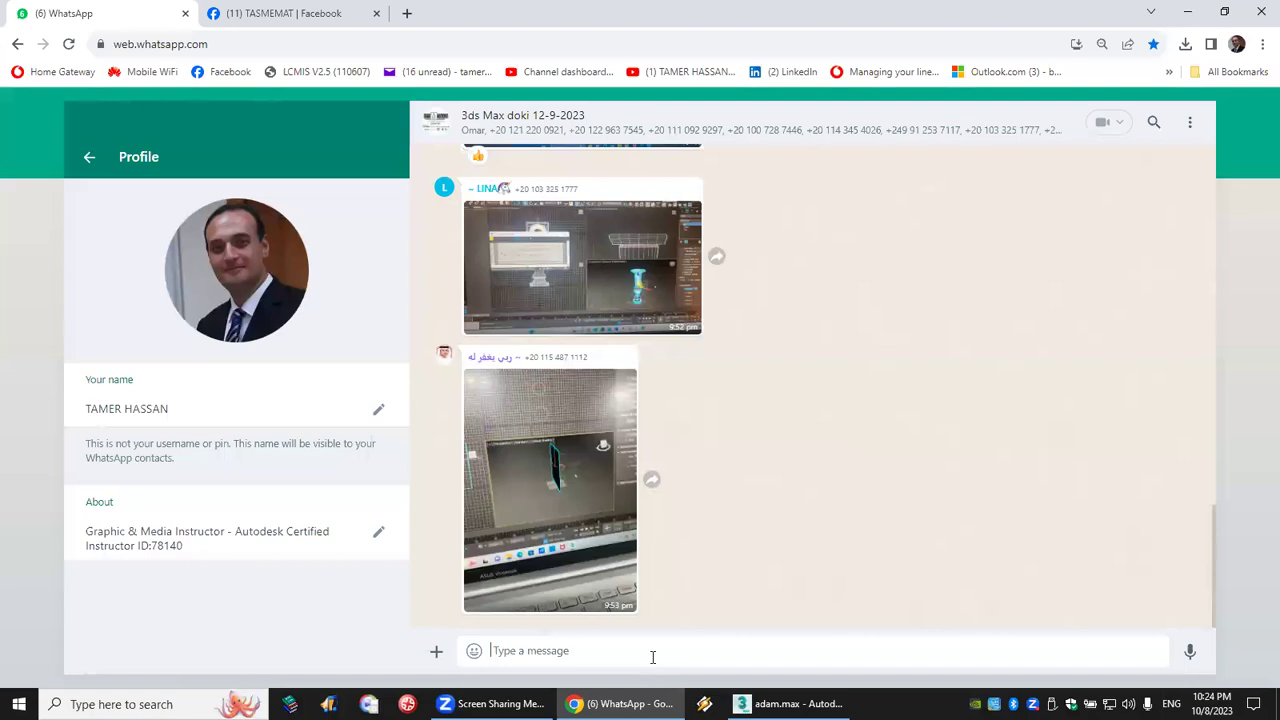
click(562, 465)
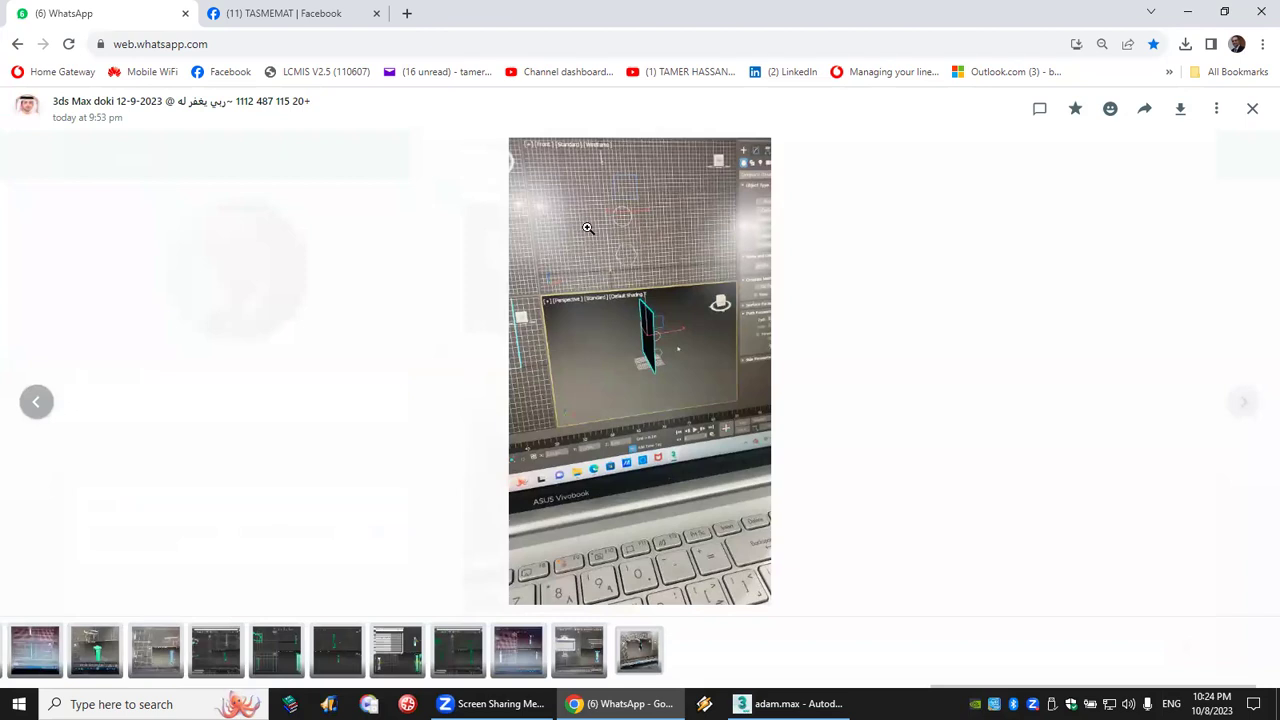
Step: View the previous student photo showing the Scale Deformation curve, then react to its message with a thumbs up
click(1250, 108)
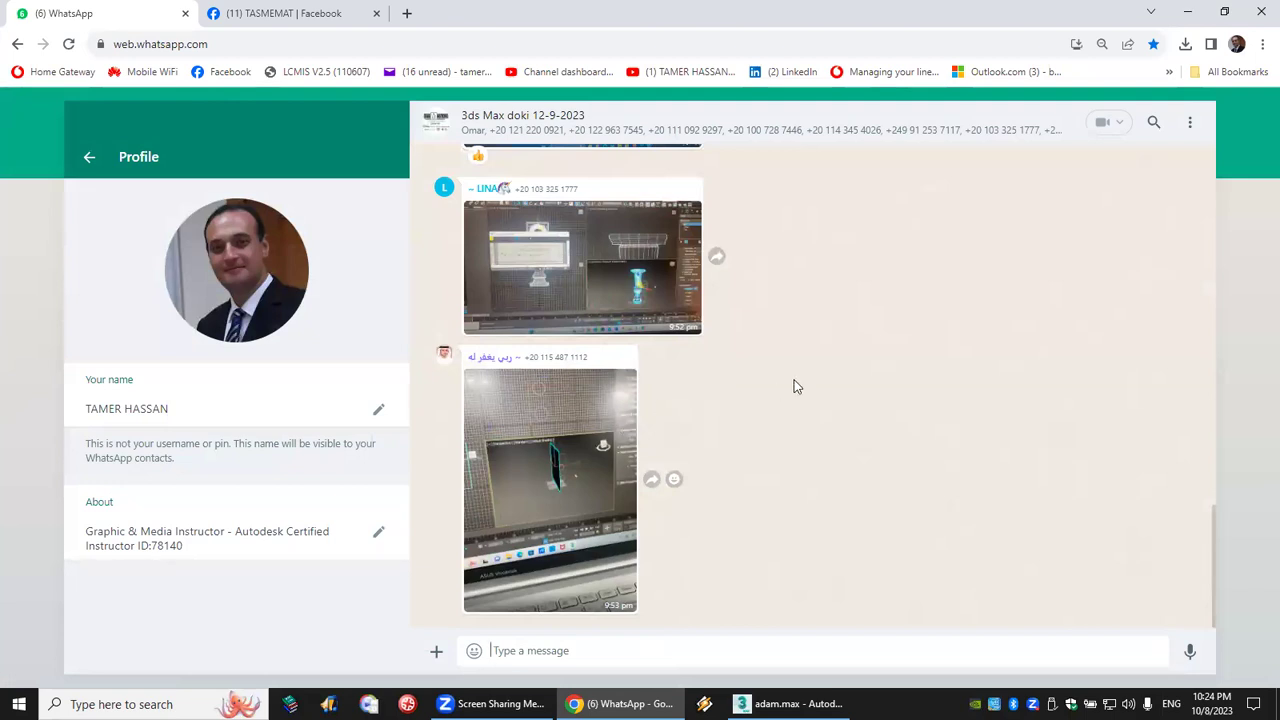
click(650, 270)
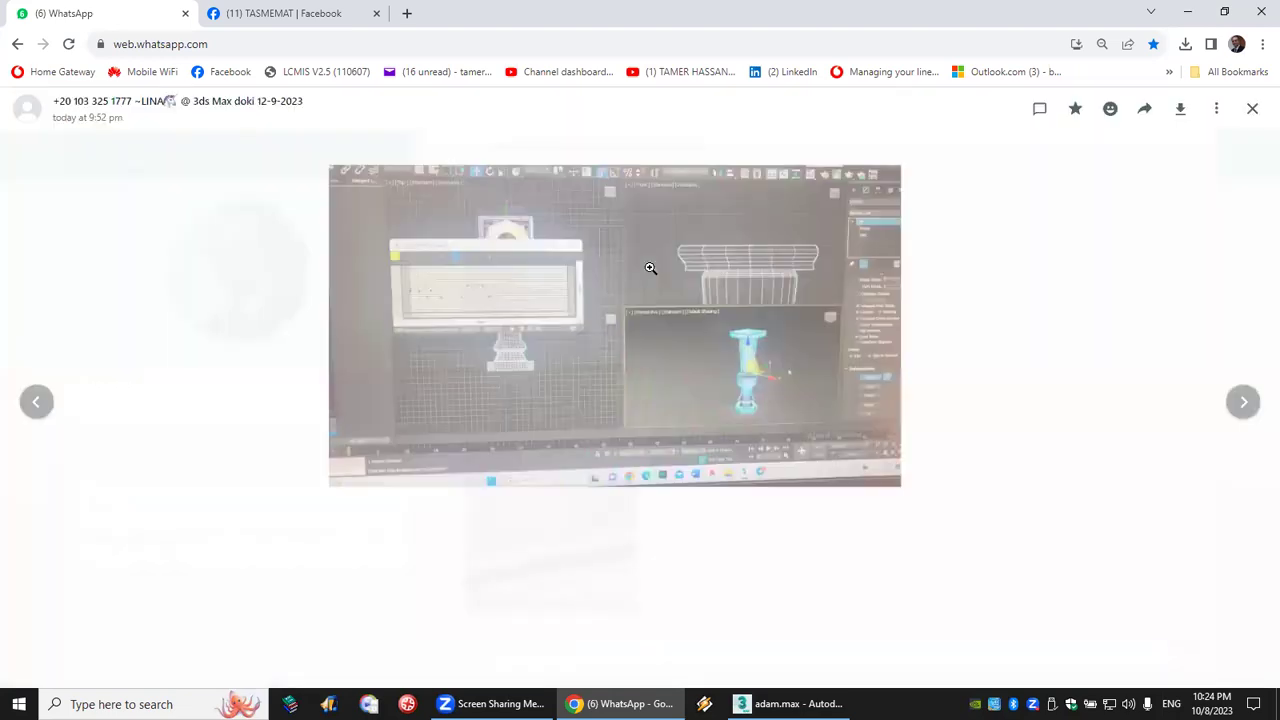
click(650, 268)
click(1105, 188)
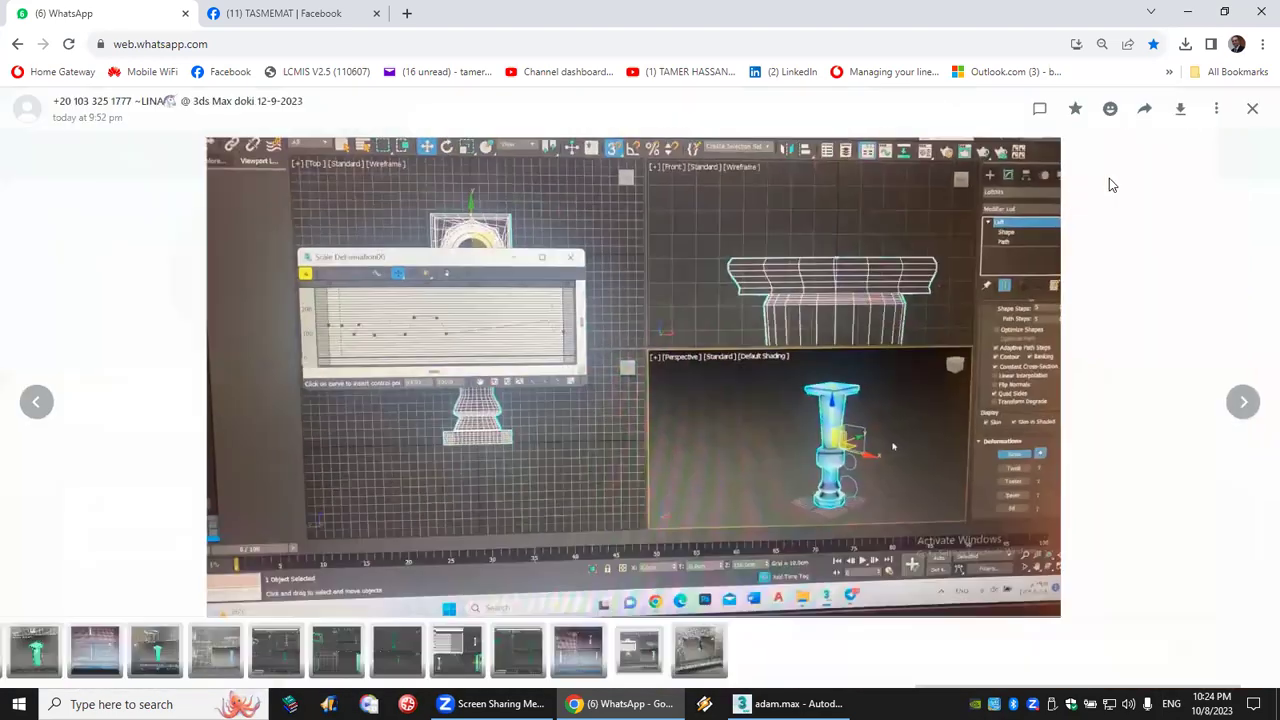
click(1252, 108)
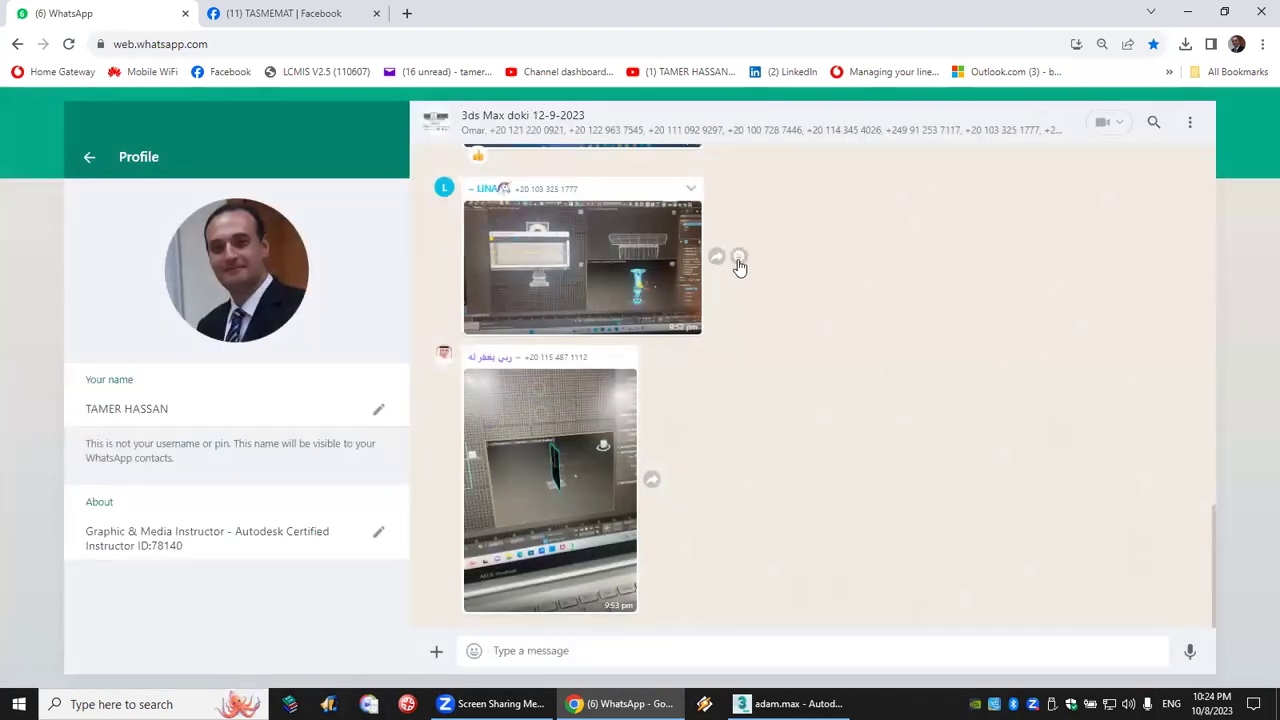
click(737, 257)
click(648, 222)
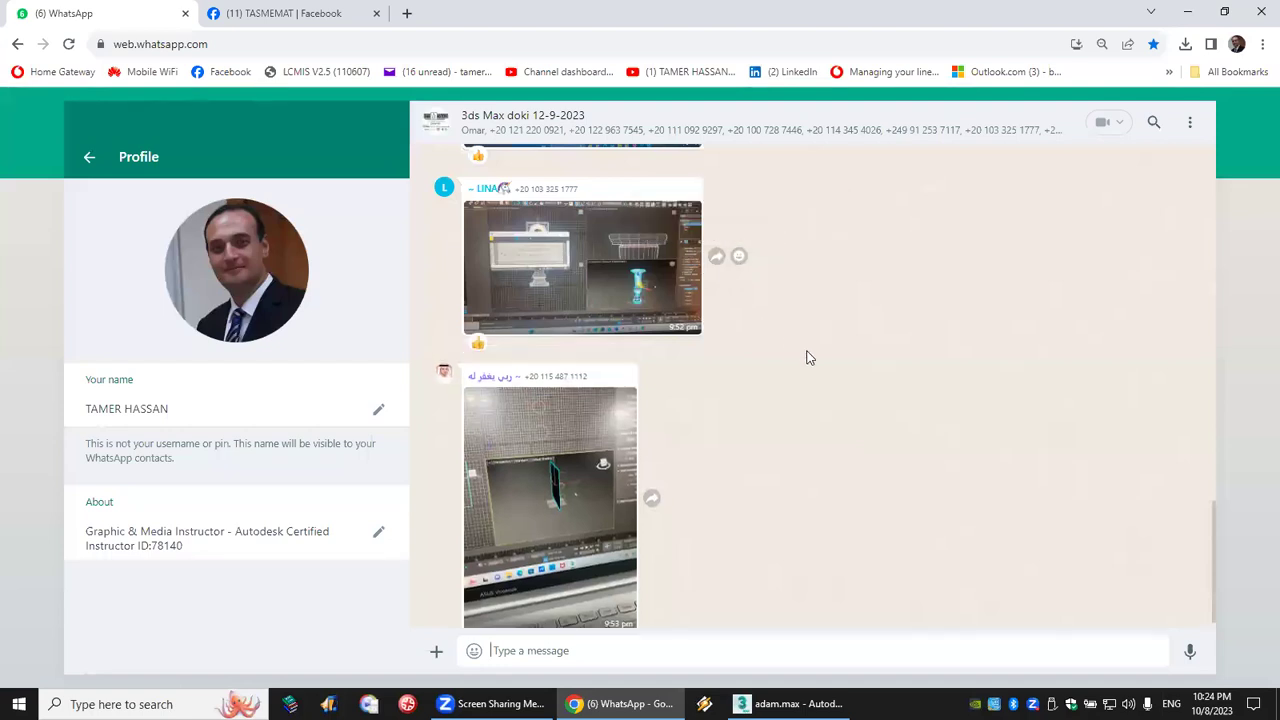
Step: Reopen the latest student photo in the group chat and examine its flat object in the perspective viewport
scroll(810, 360, up, 2)
scroll(810, 360, down, 3)
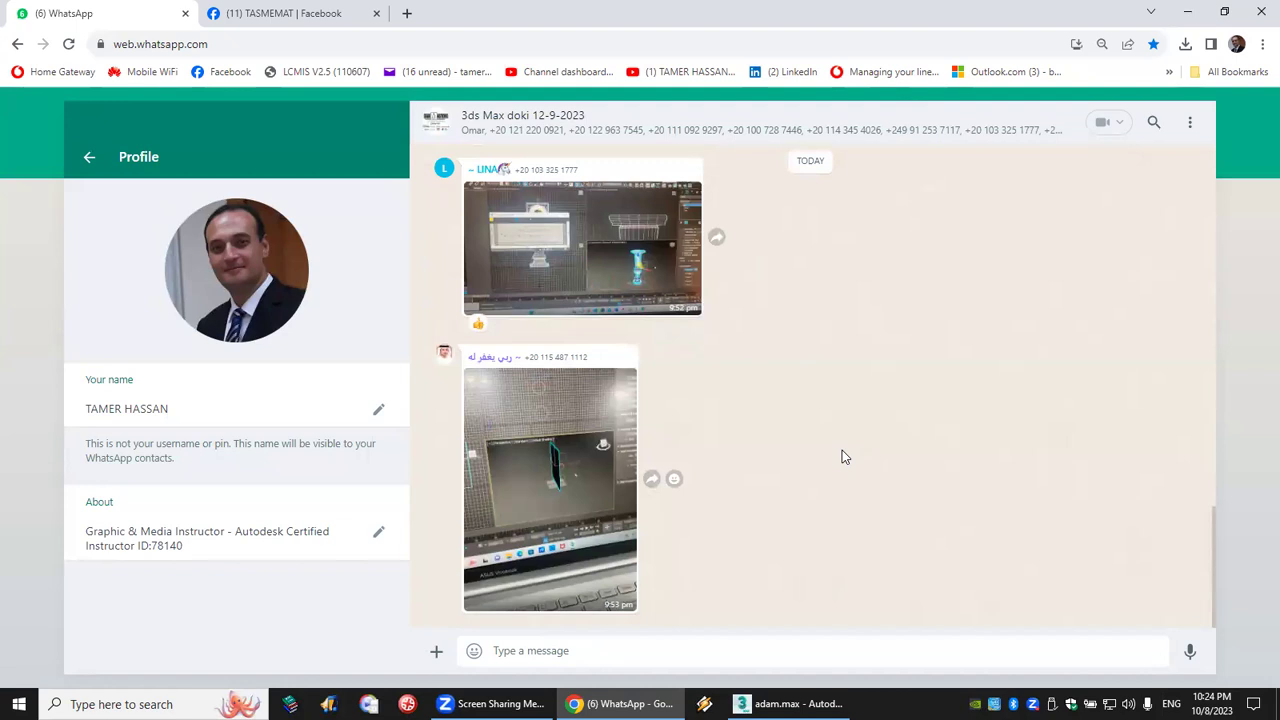
click(606, 492)
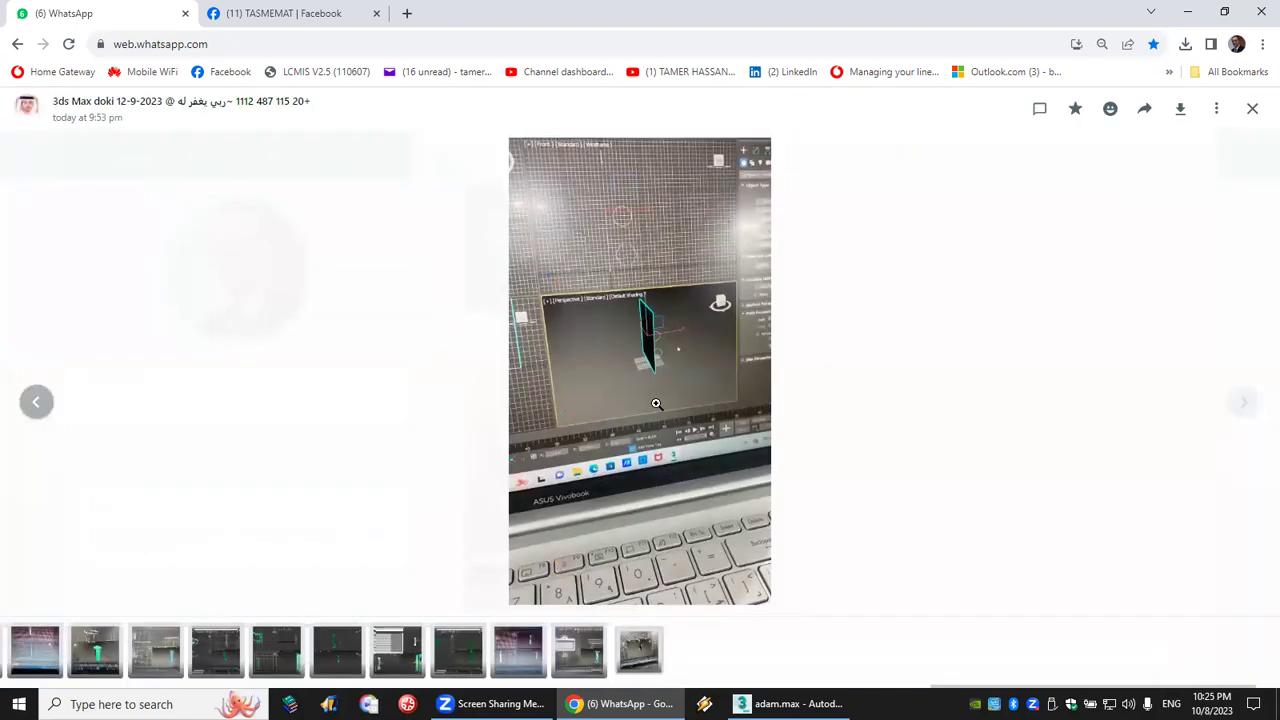
click(654, 400)
Step: Switch to adam.max in 3ds Max and loft the octagon along the vertical path line
key(alt+Tab)
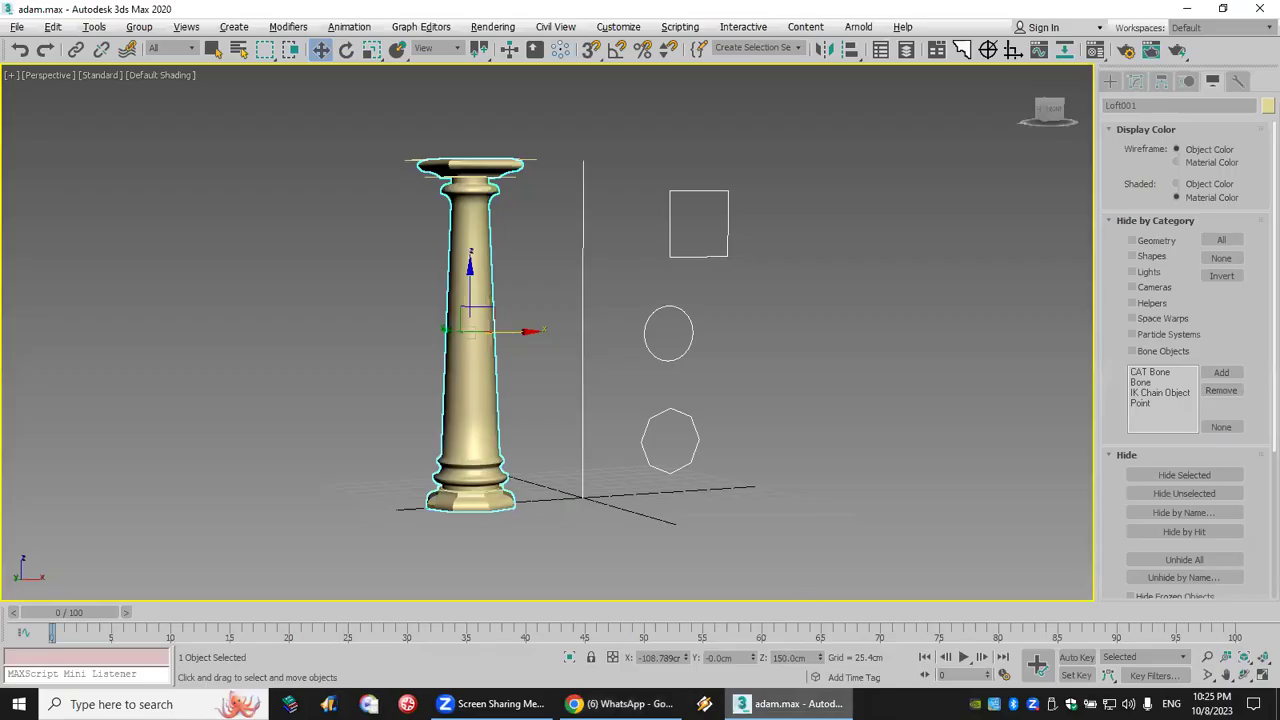
click(577, 354)
click(582, 354)
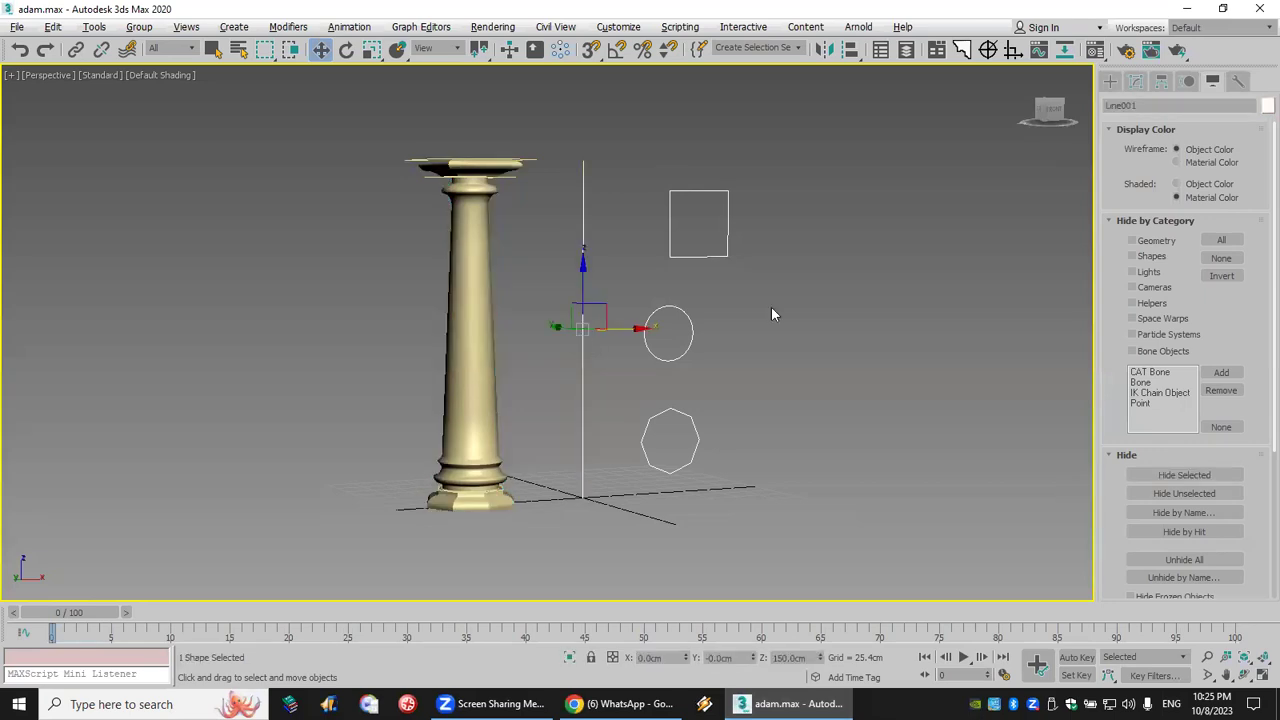
click(1110, 80)
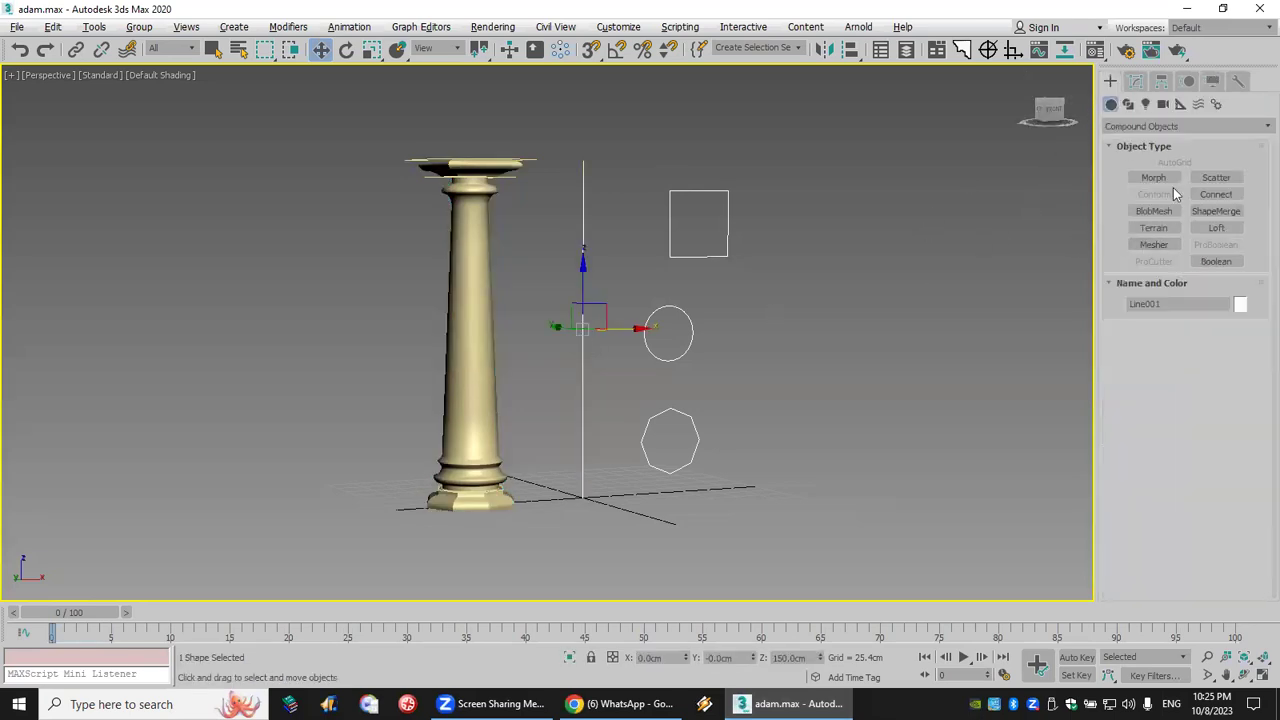
click(1216, 229)
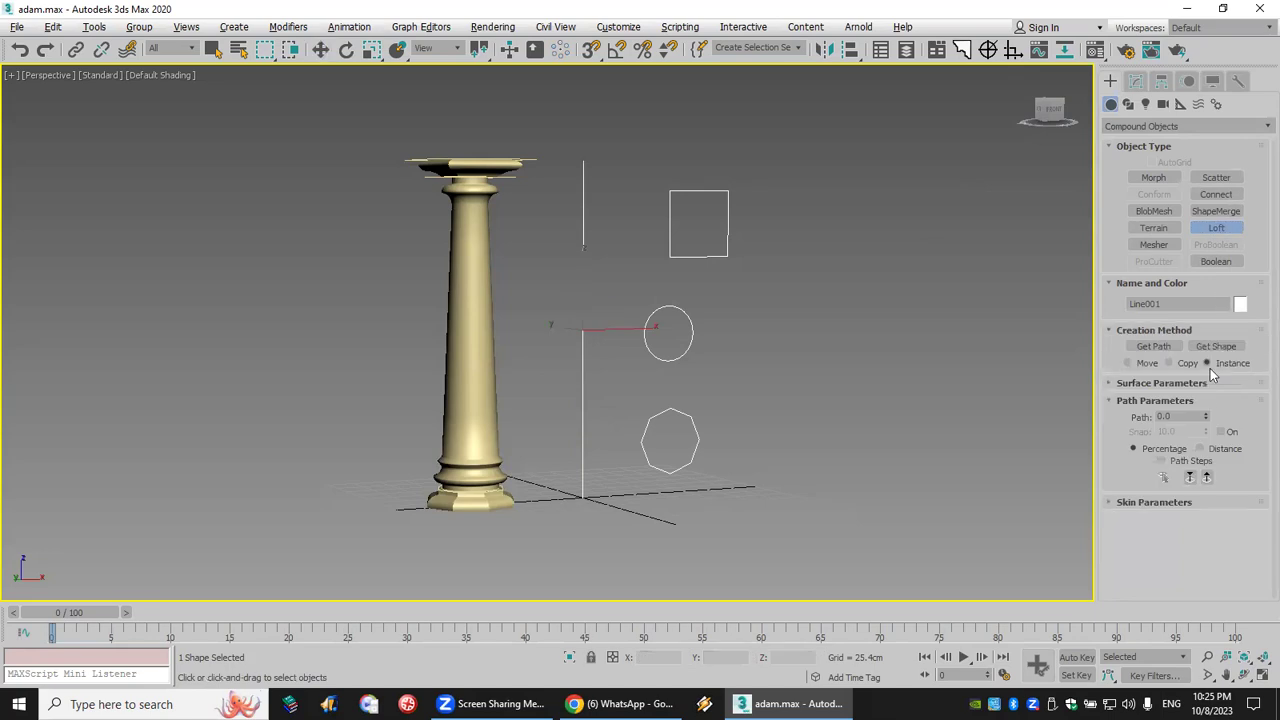
click(694, 418)
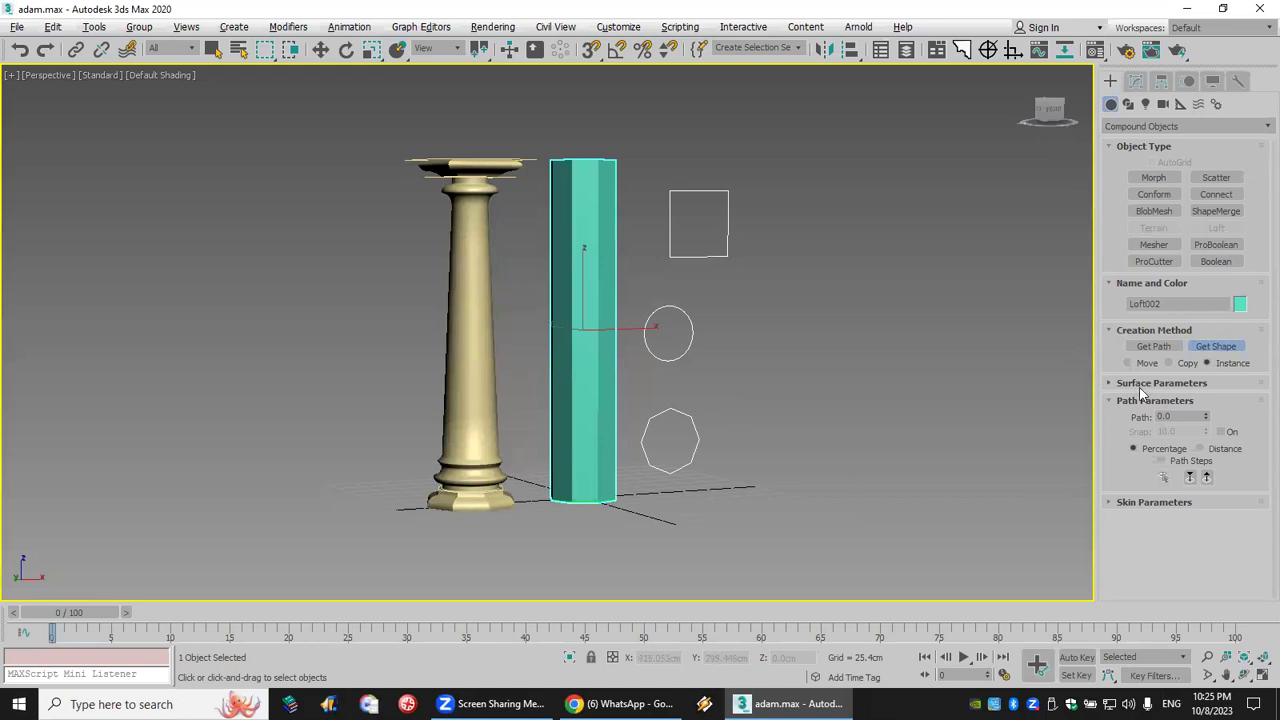
click(1214, 347)
click(693, 428)
Step: Add the circle as a section at about 2.59% of the new loft's path, then undo the whole loft
drag(1206, 418, 1208, 232)
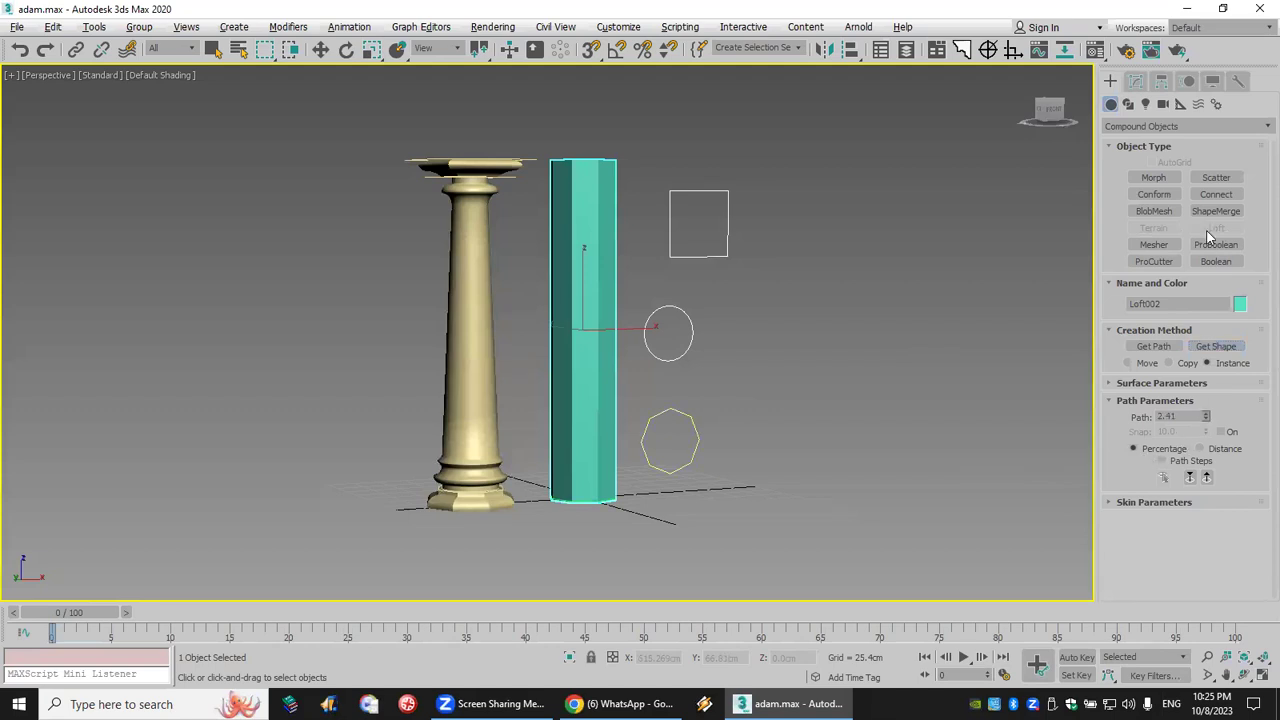
click(669, 357)
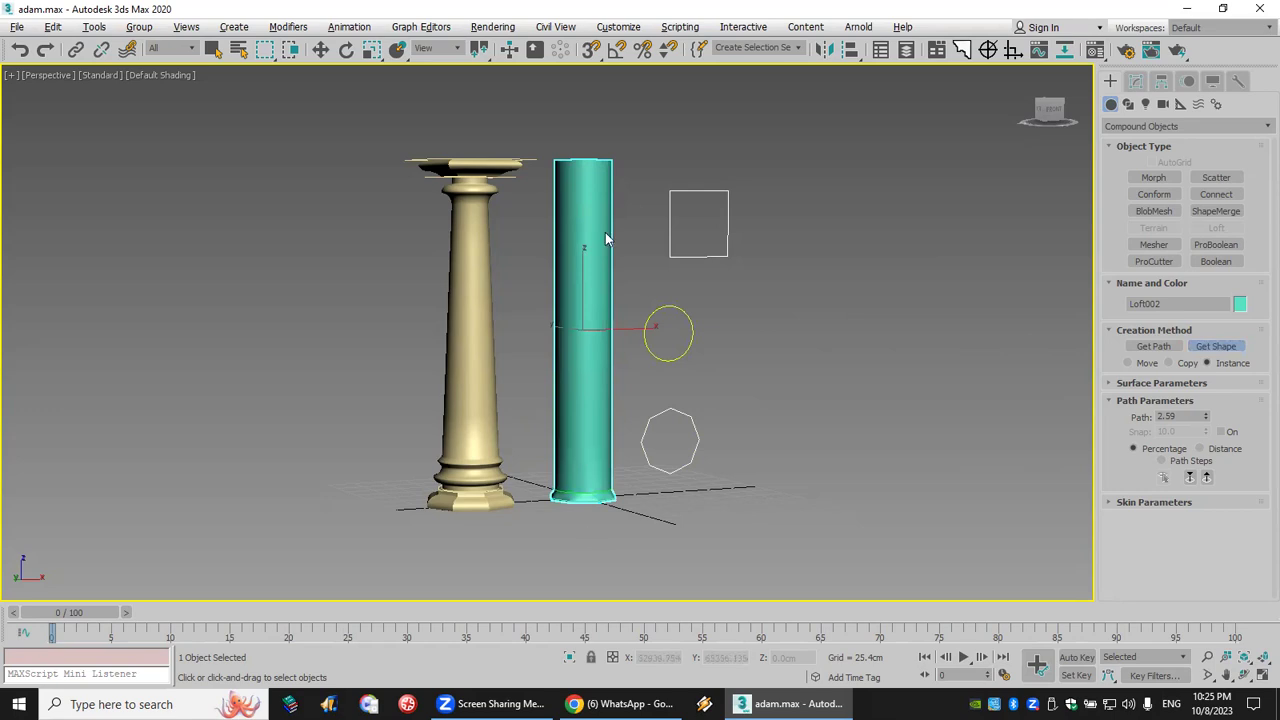
click(20, 50)
click(20, 50)
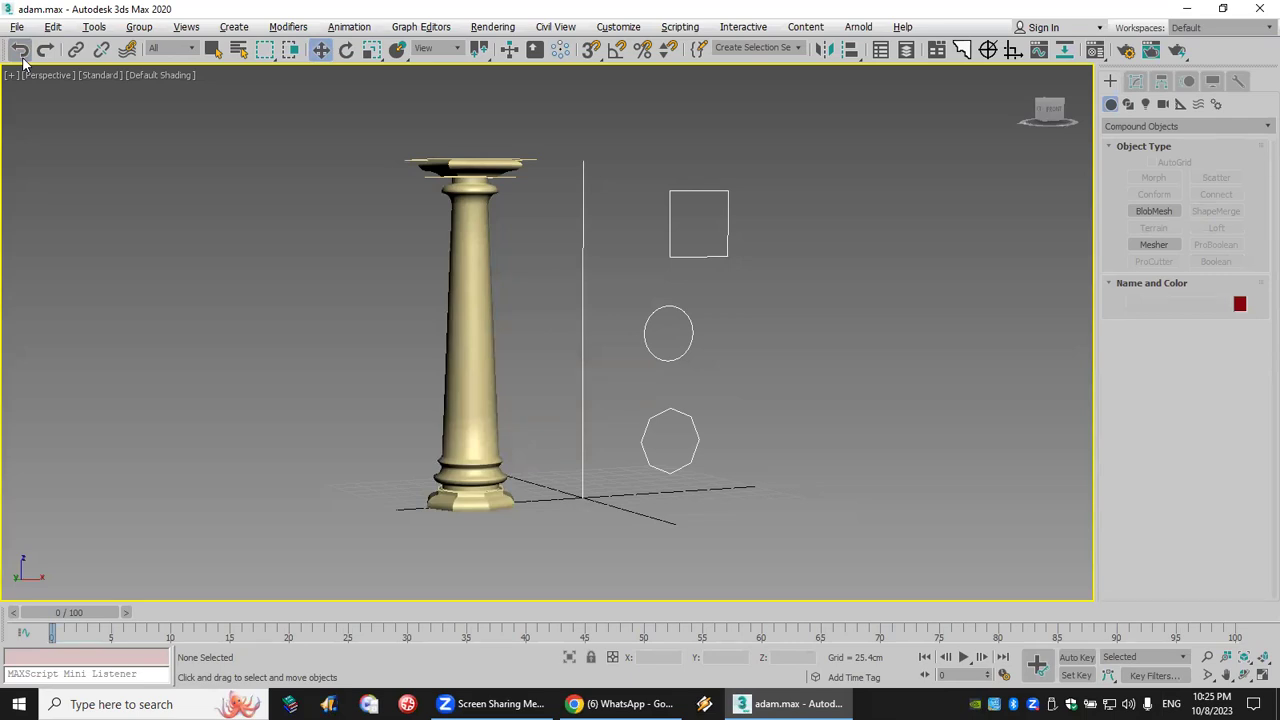
Step: Examine the column in all four viewports fitted to the scene, with the orthographic view turned upright and the top view centred on it
middle_drag(686, 484, 686, 513)
scroll(720, 500, up, 2)
scroll(717, 503, down, 2)
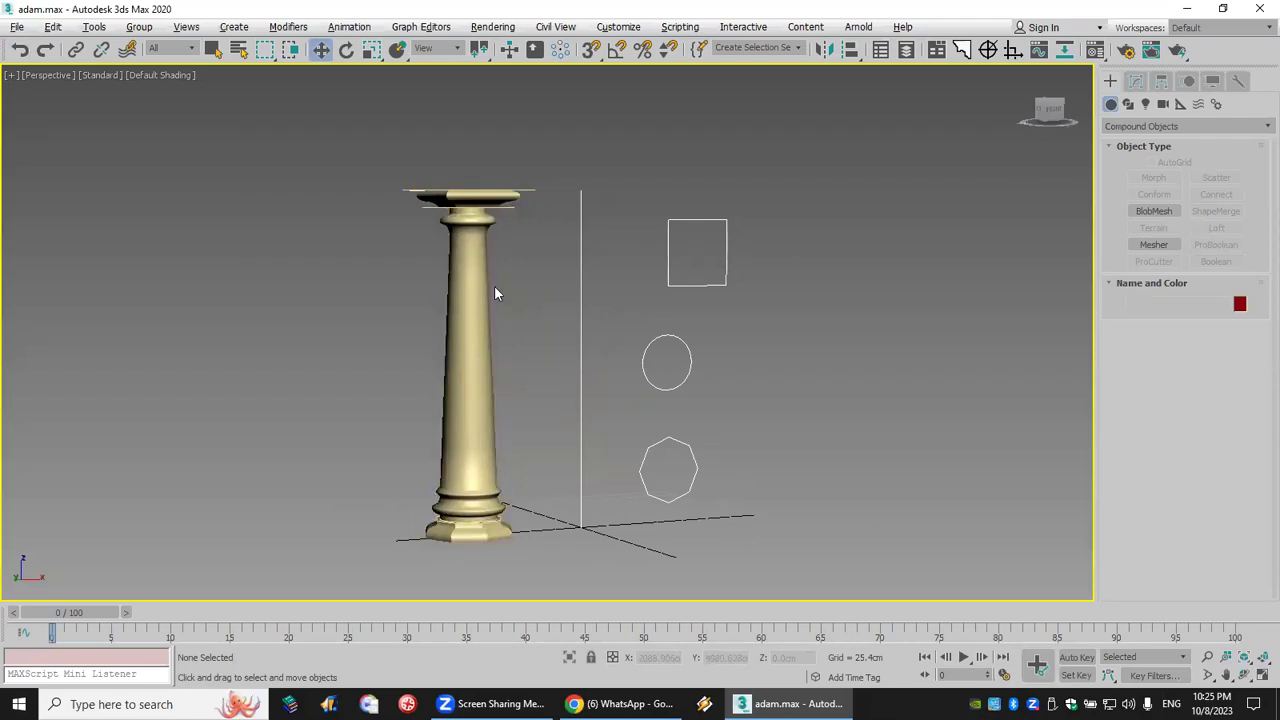
click(1262, 675)
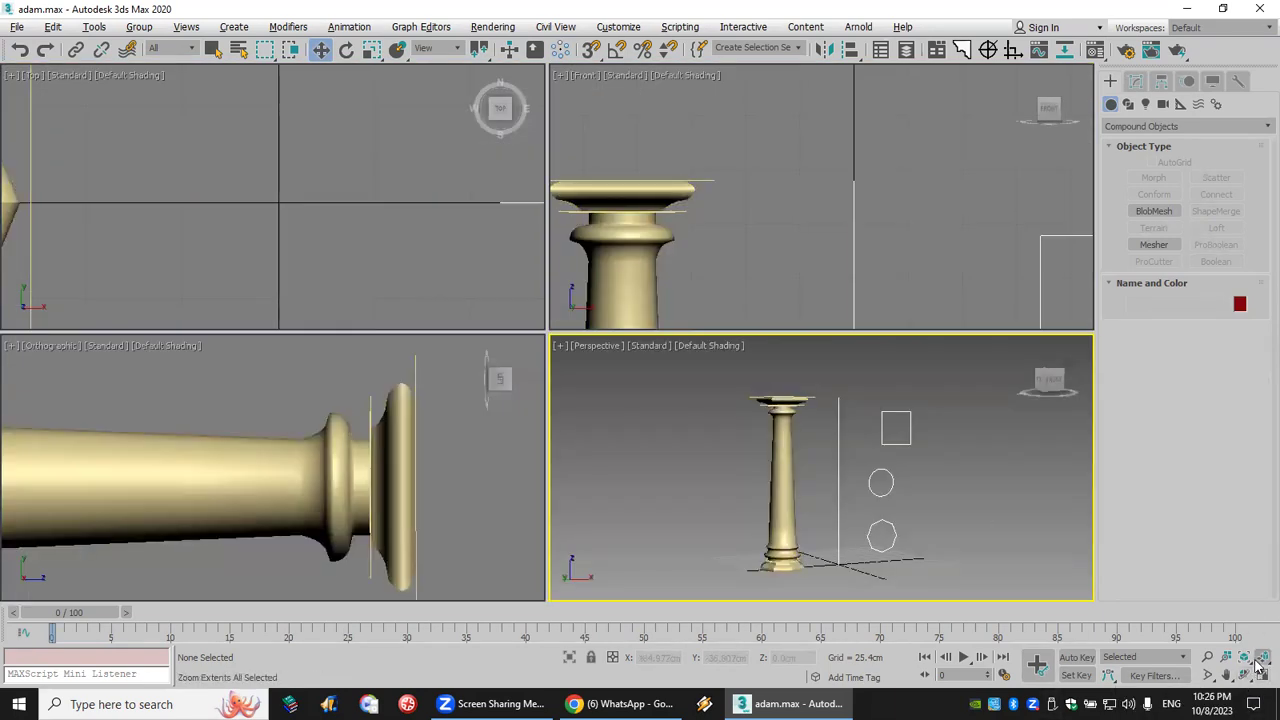
click(1263, 657)
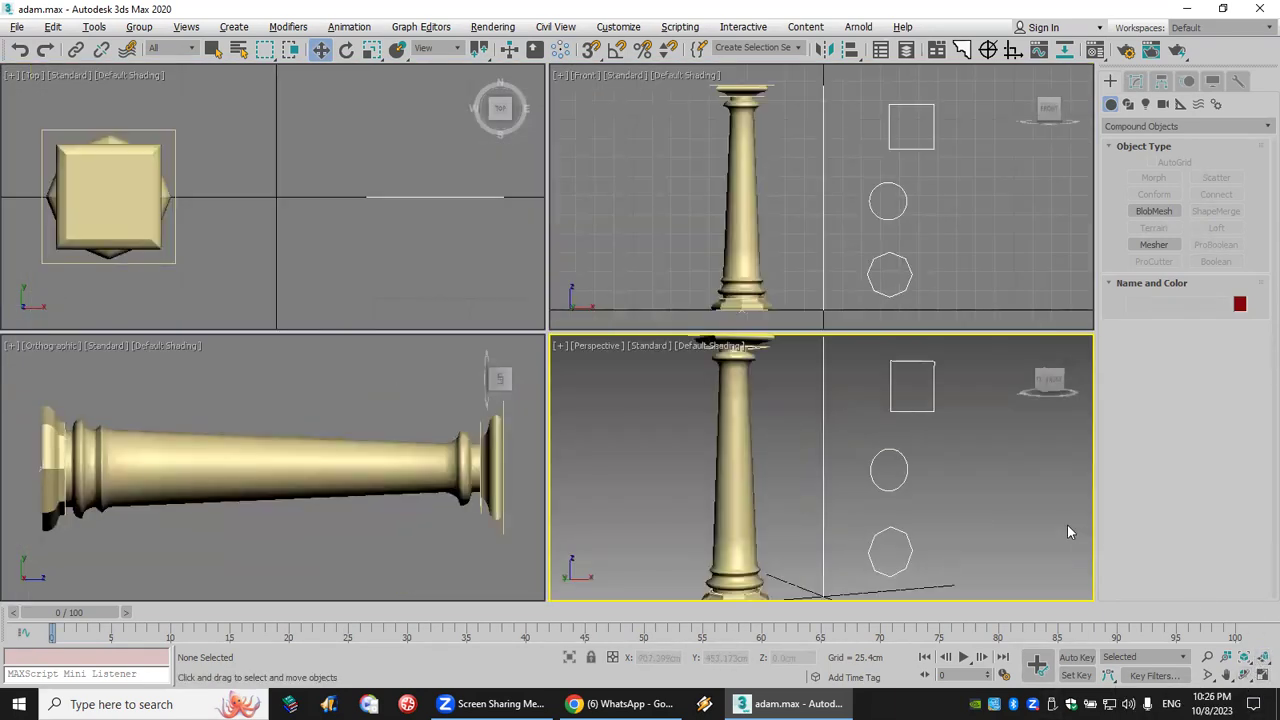
click(1244, 675)
drag(492, 508, 386, 422)
middle_drag(326, 256, 451, 260)
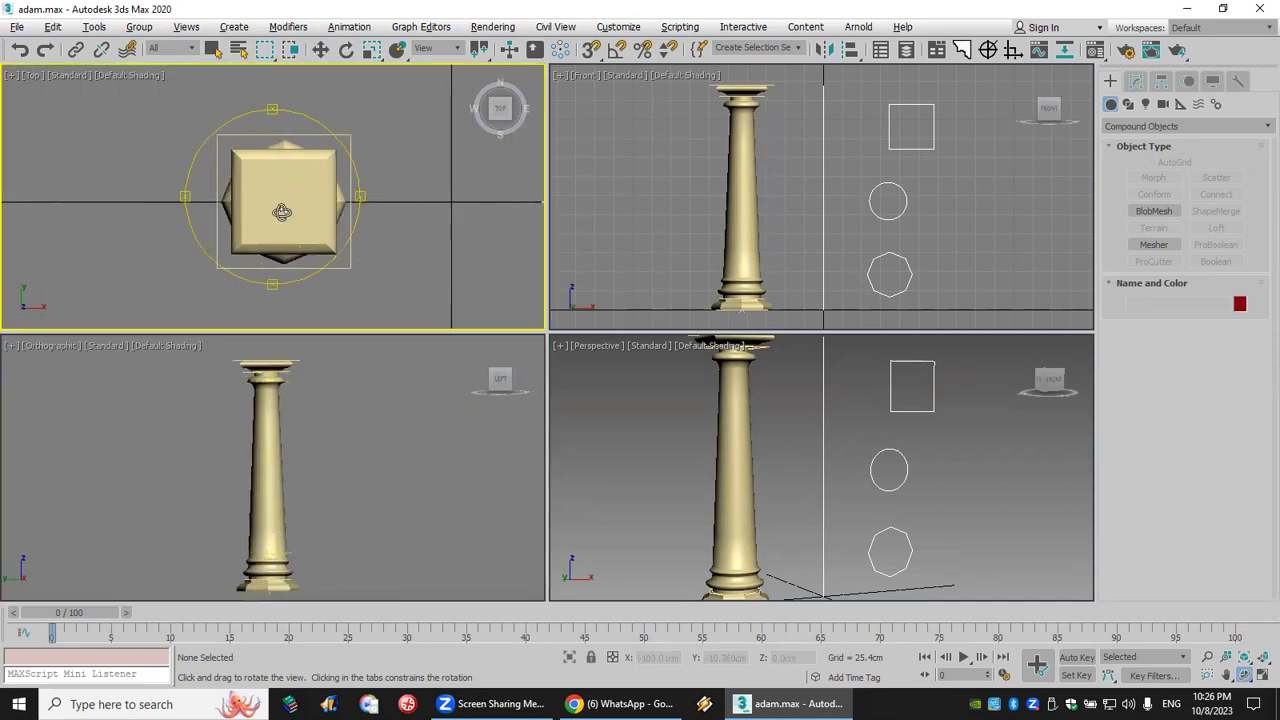
scroll(280, 214, up, 3)
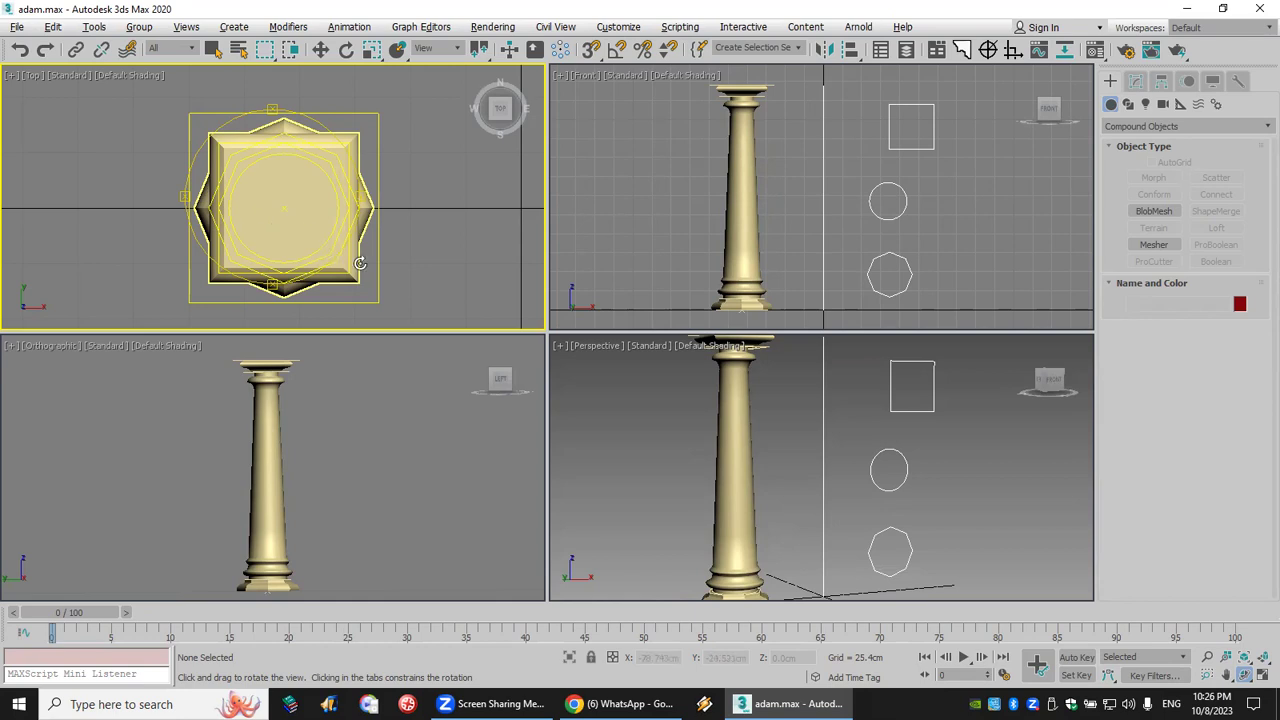
right_click(775, 384)
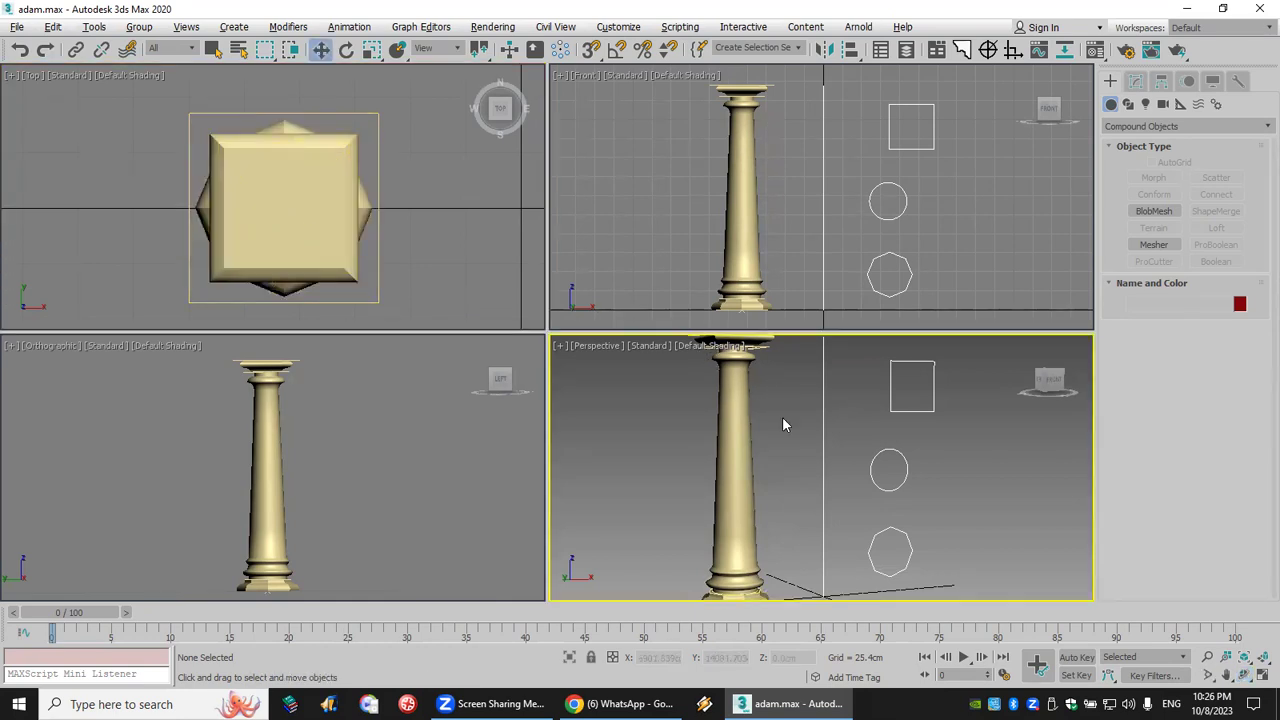
Step: Draw a star beside the circle in the Front view, about 37.6 cm in Radius 1 and 26.2 cm in Radius 2
click(738, 480)
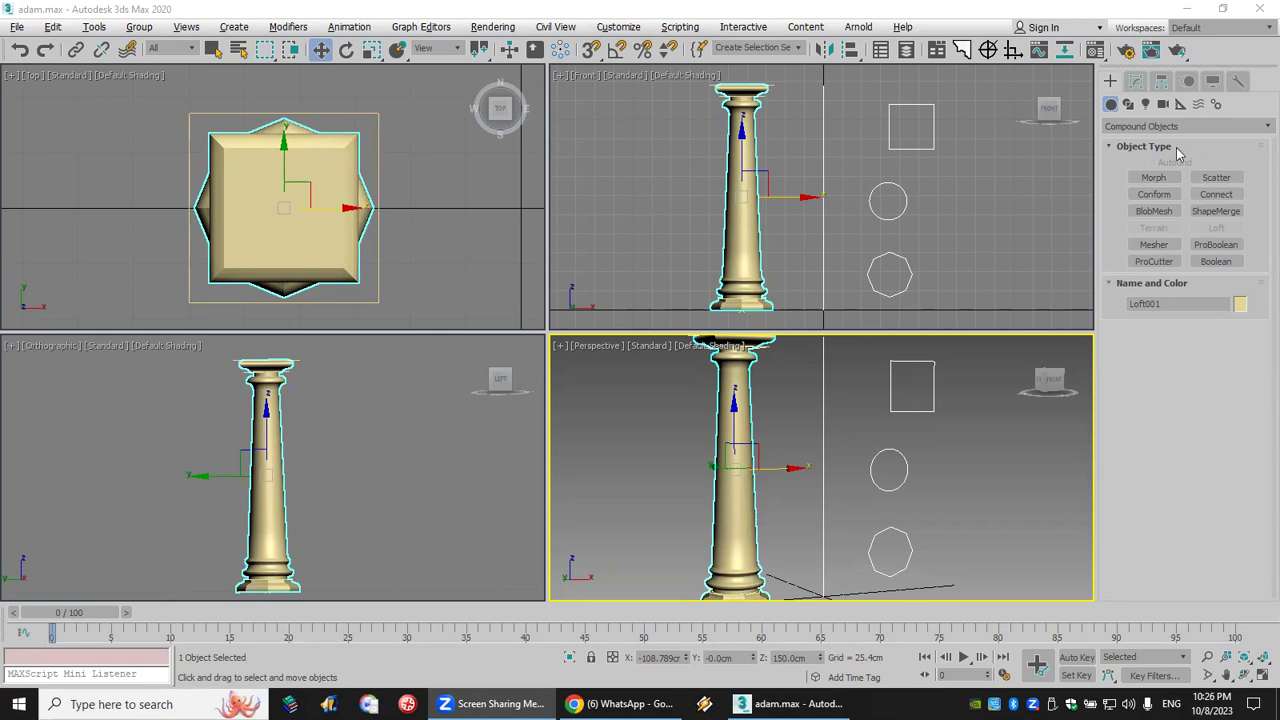
click(1128, 104)
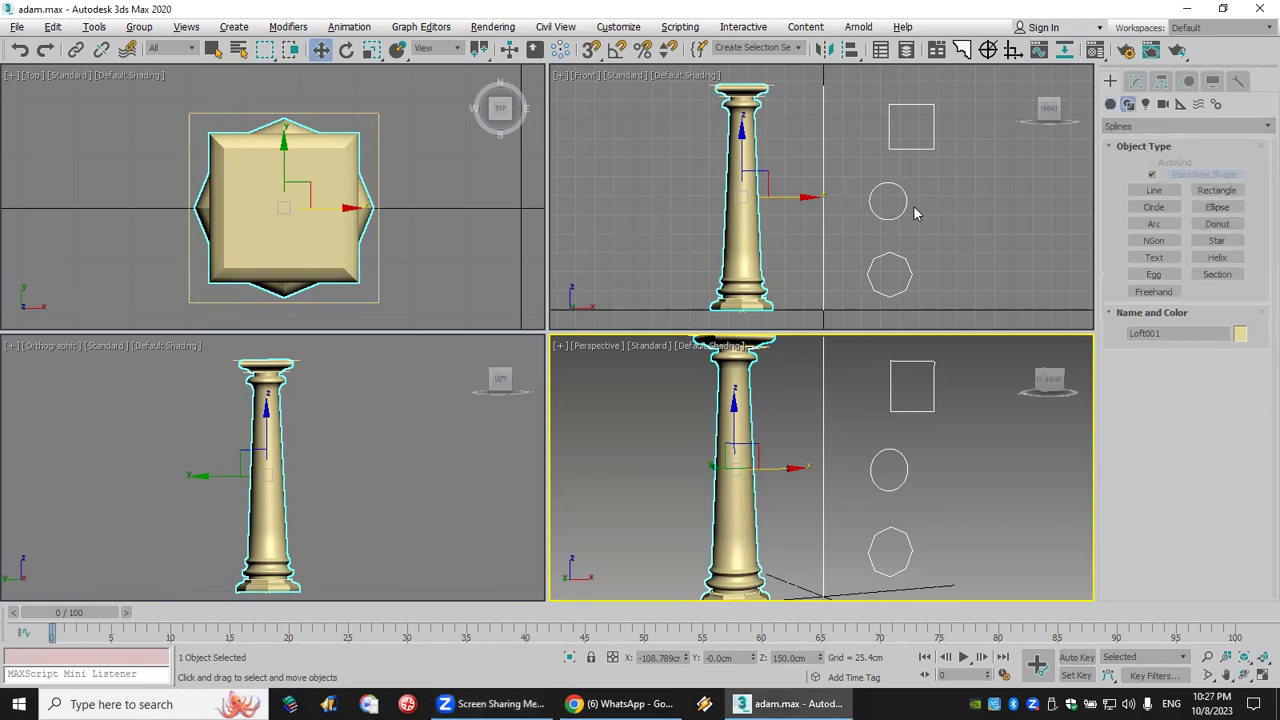
click(1218, 258)
click(1216, 241)
drag(950, 231, 978, 238)
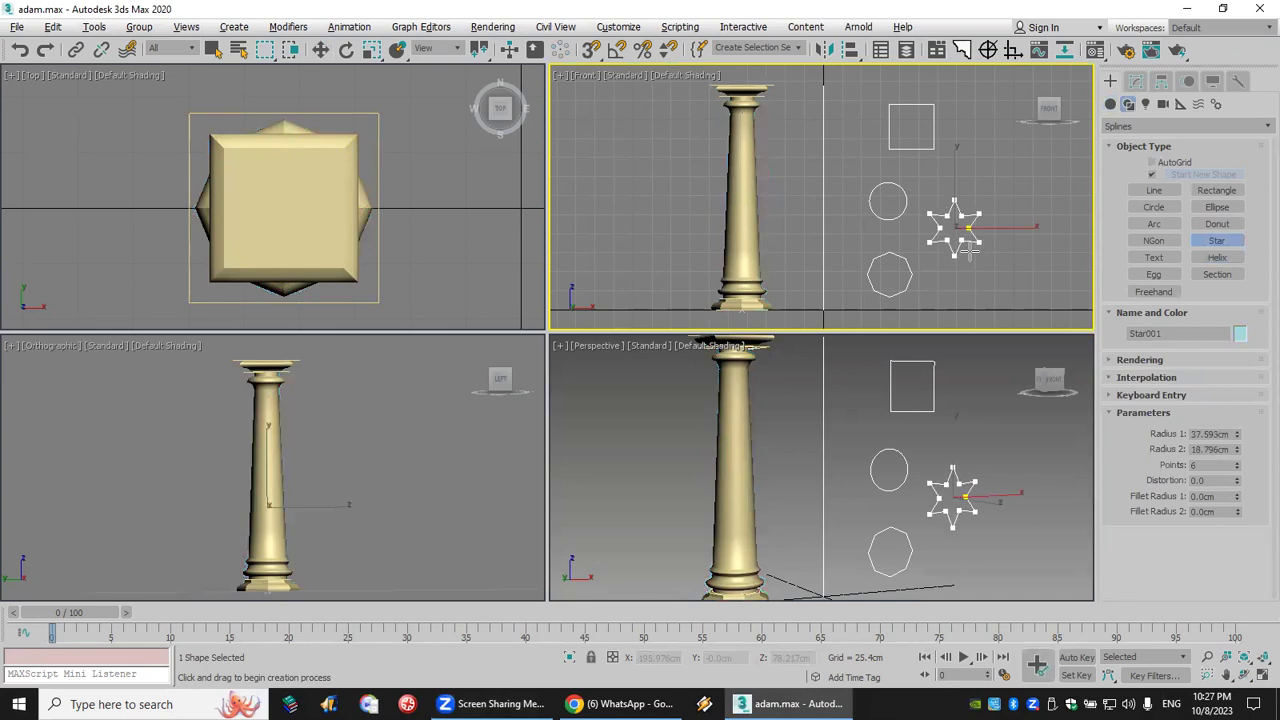
click(975, 240)
click(970, 237)
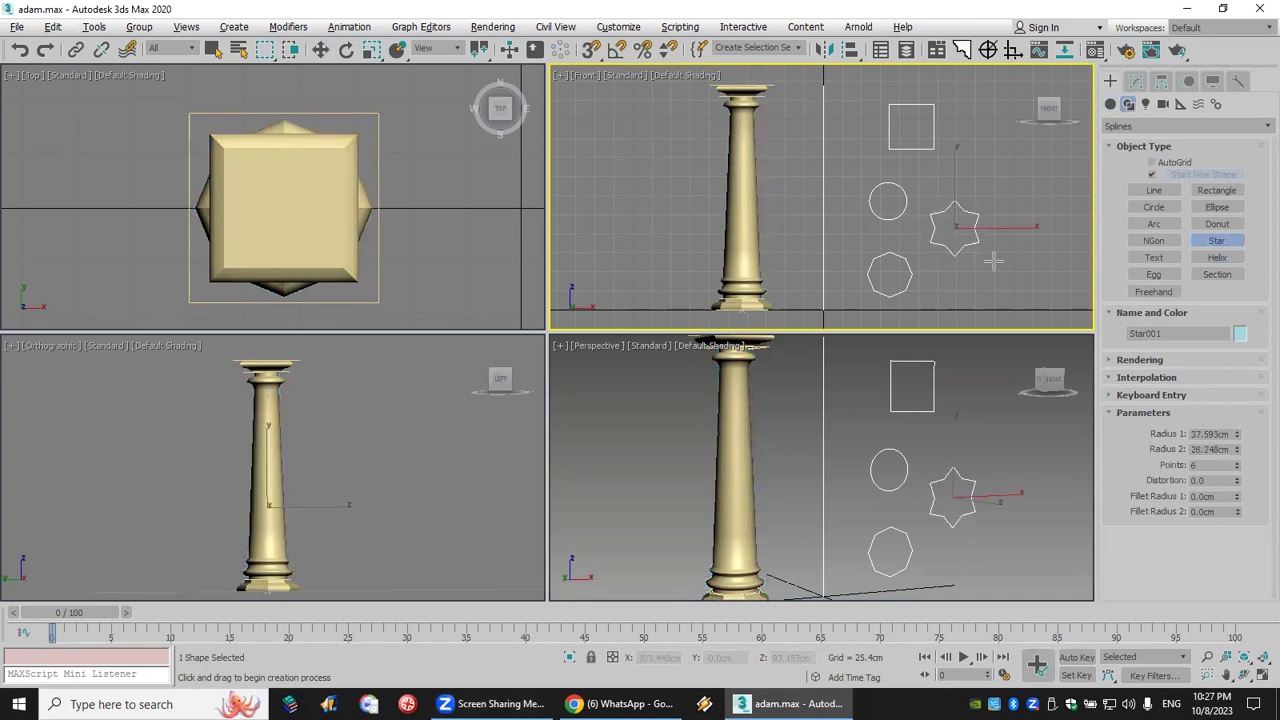
Step: Set the star to 10 points and round its tips with a Fillet Radius 1 of about 8.8 cm
click(1237, 462)
click(1237, 462)
click(1237, 462)
click(1237, 462)
drag(1240, 499, 1258, 215)
right_click(760, 480)
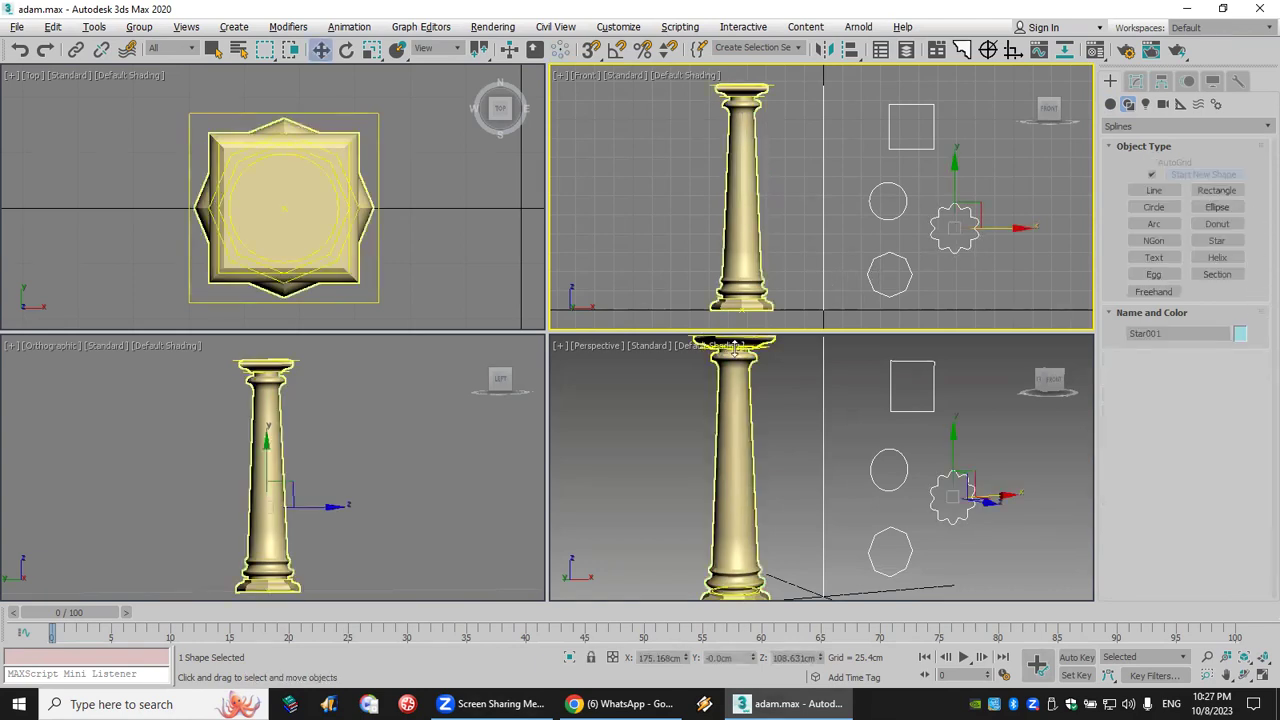
Step: Insert the star as a section of the column loft at a path distance of 15.1 cm
click(735, 470)
click(1138, 82)
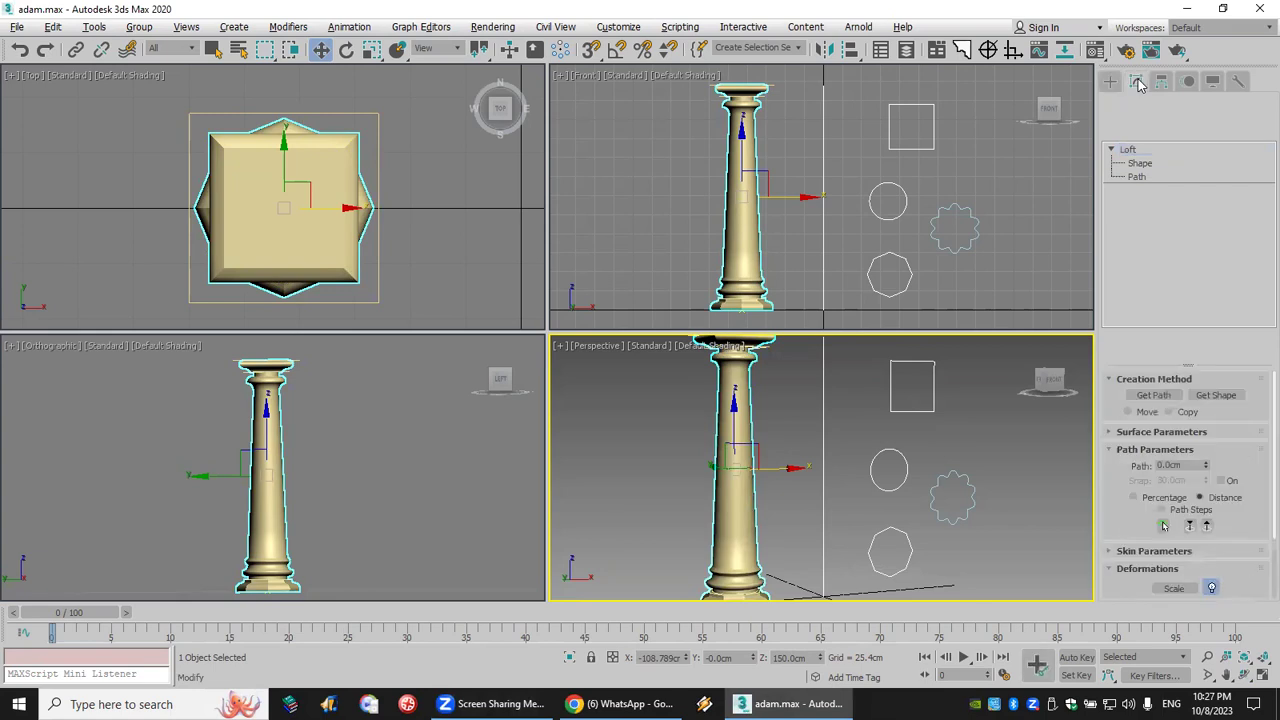
click(1170, 465)
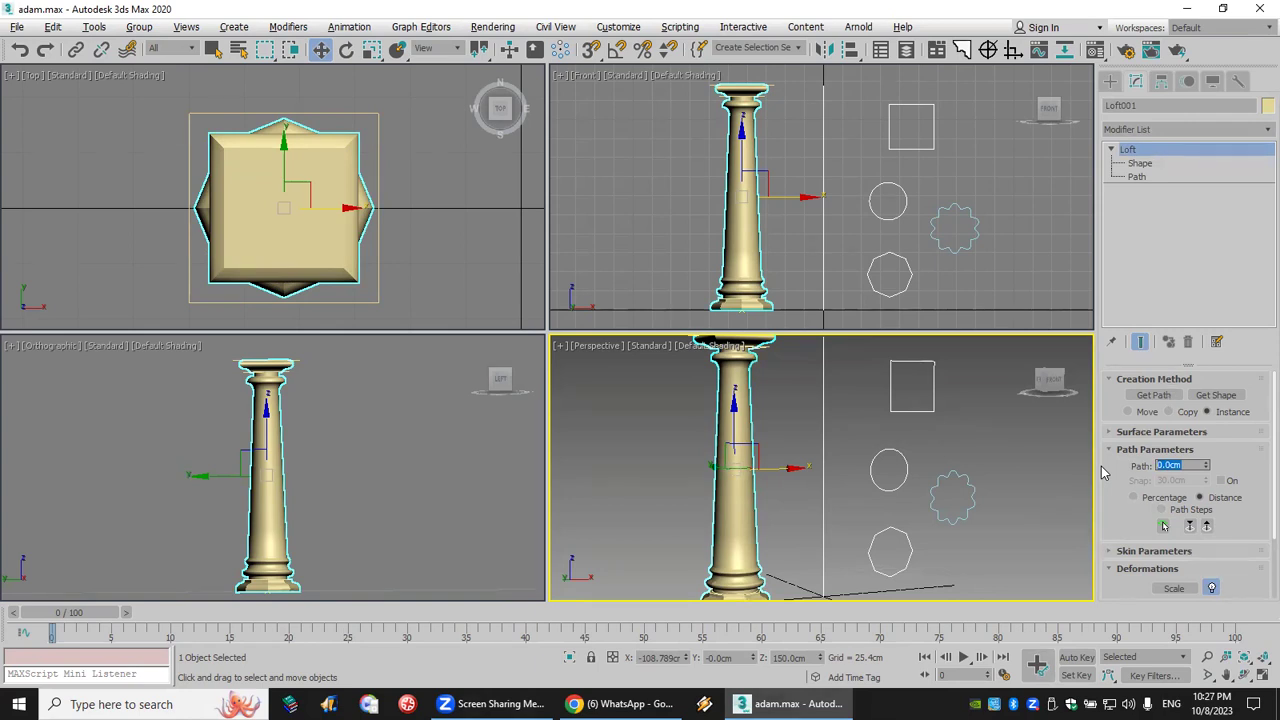
text(15)
key(Return)
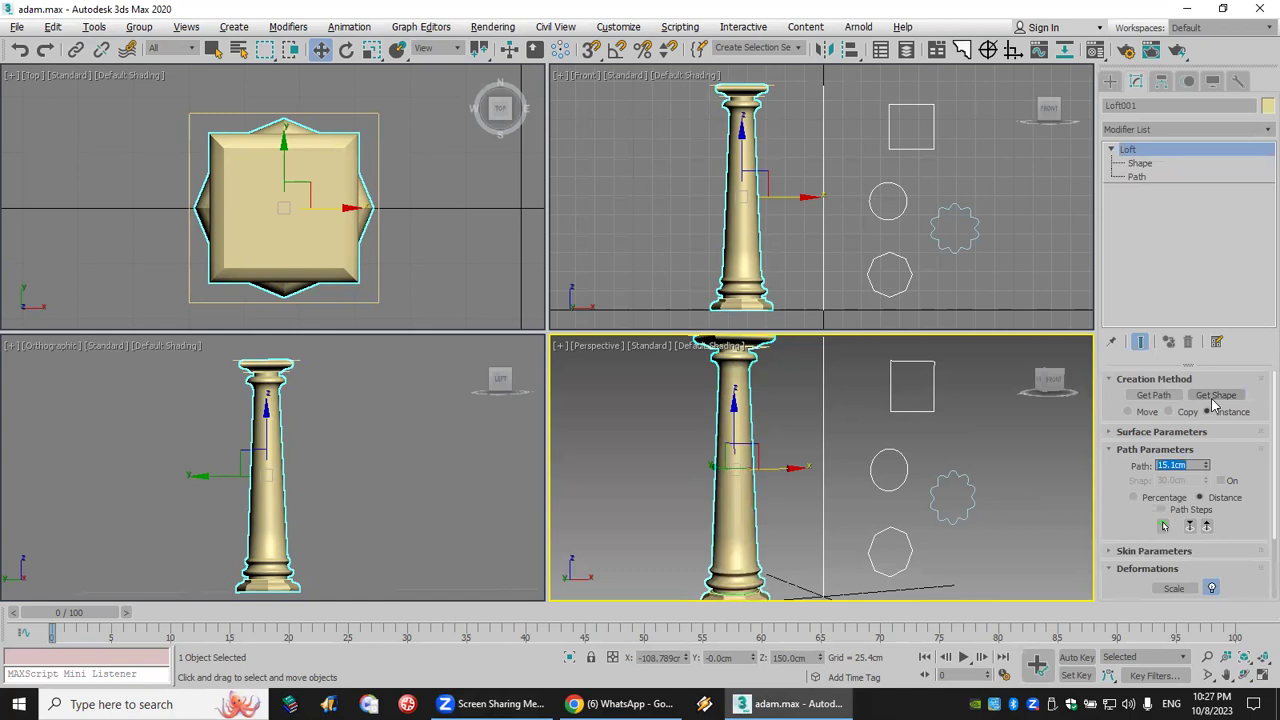
click(1203, 397)
click(962, 508)
middle_drag(819, 545, 721, 500)
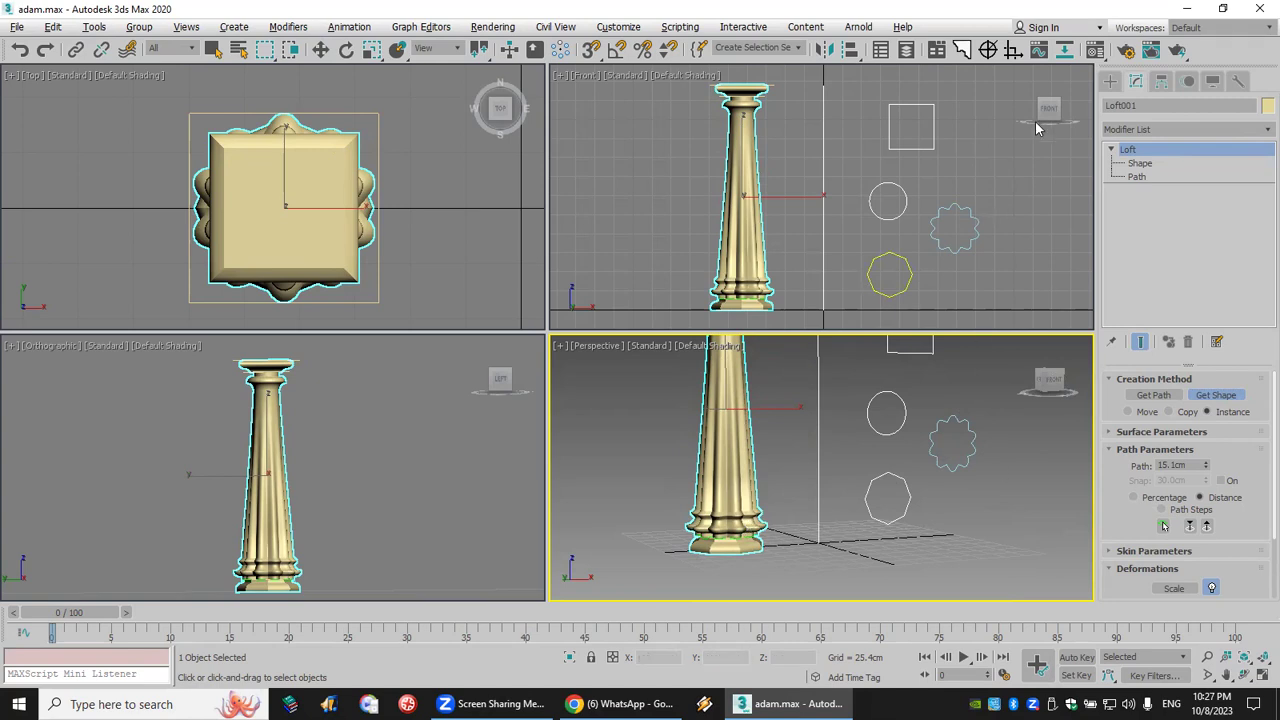
Step: Reduce the star's Radius 1 to about 29.3 cm and Radius 2 to about 22 cm to slim the fluted shaft
click(1117, 85)
click(962, 420)
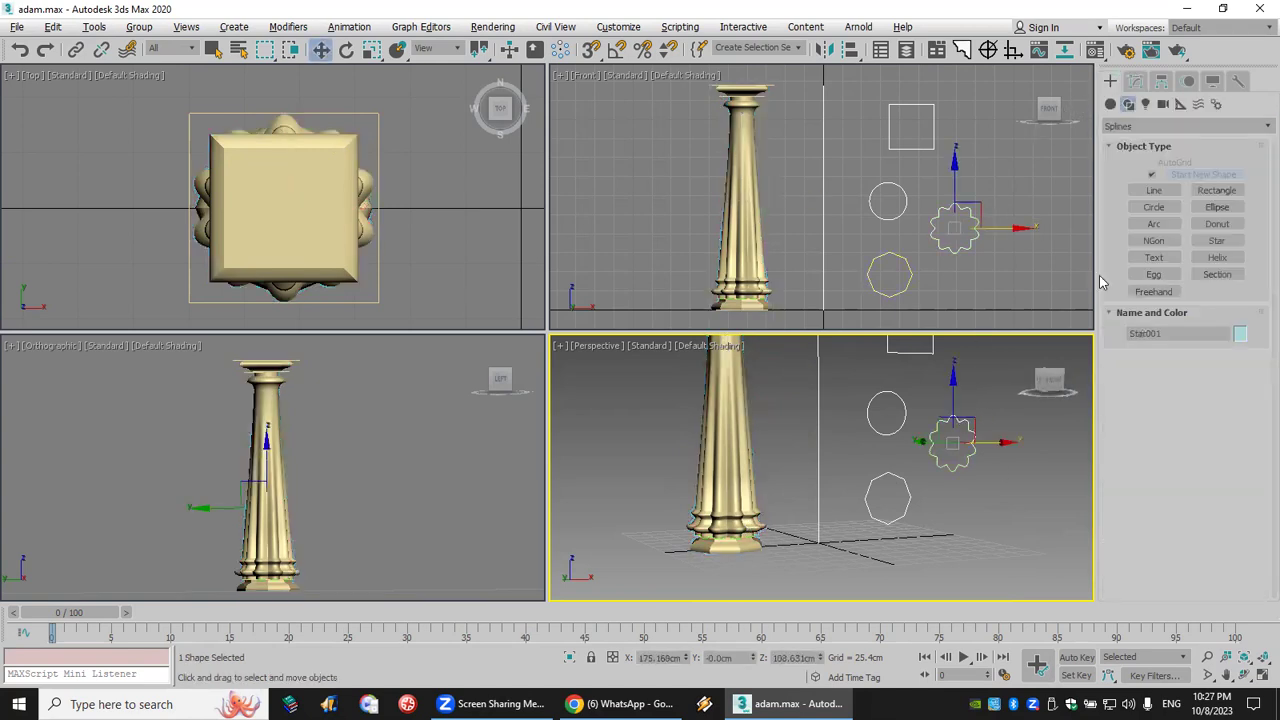
click(1135, 84)
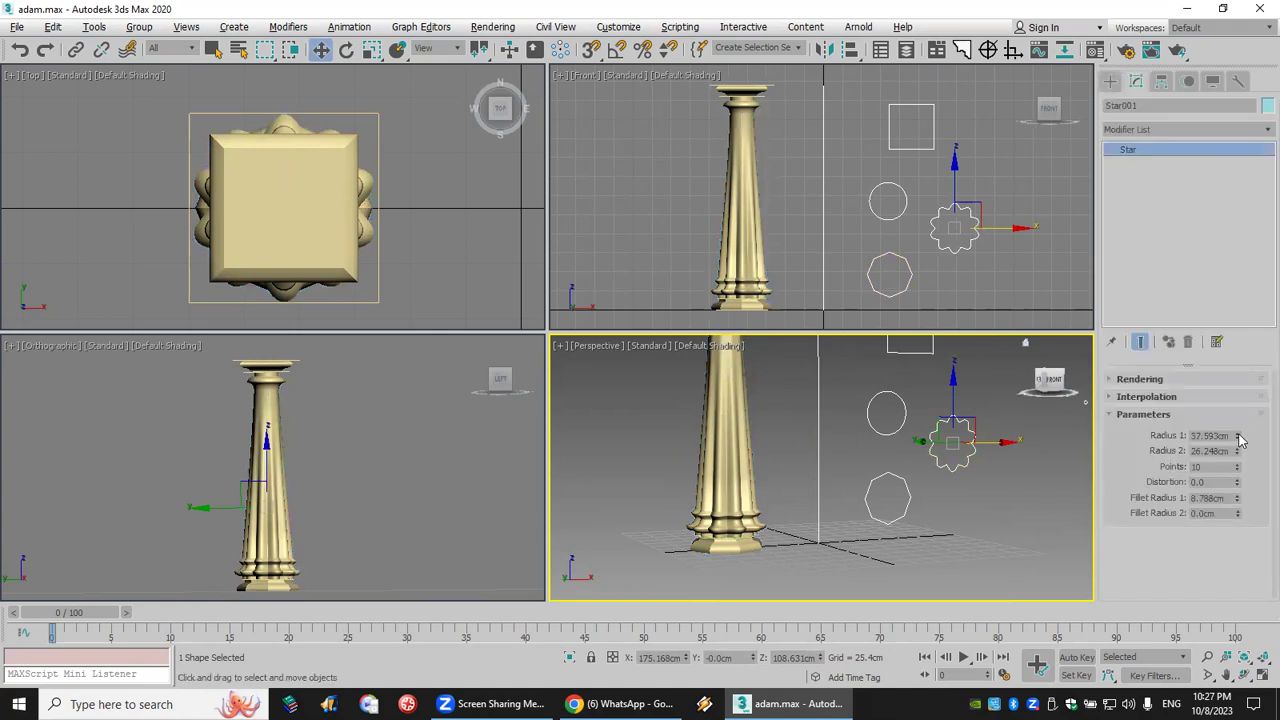
drag(1237, 440, 1237, 459)
scroll(700, 520, up, 5)
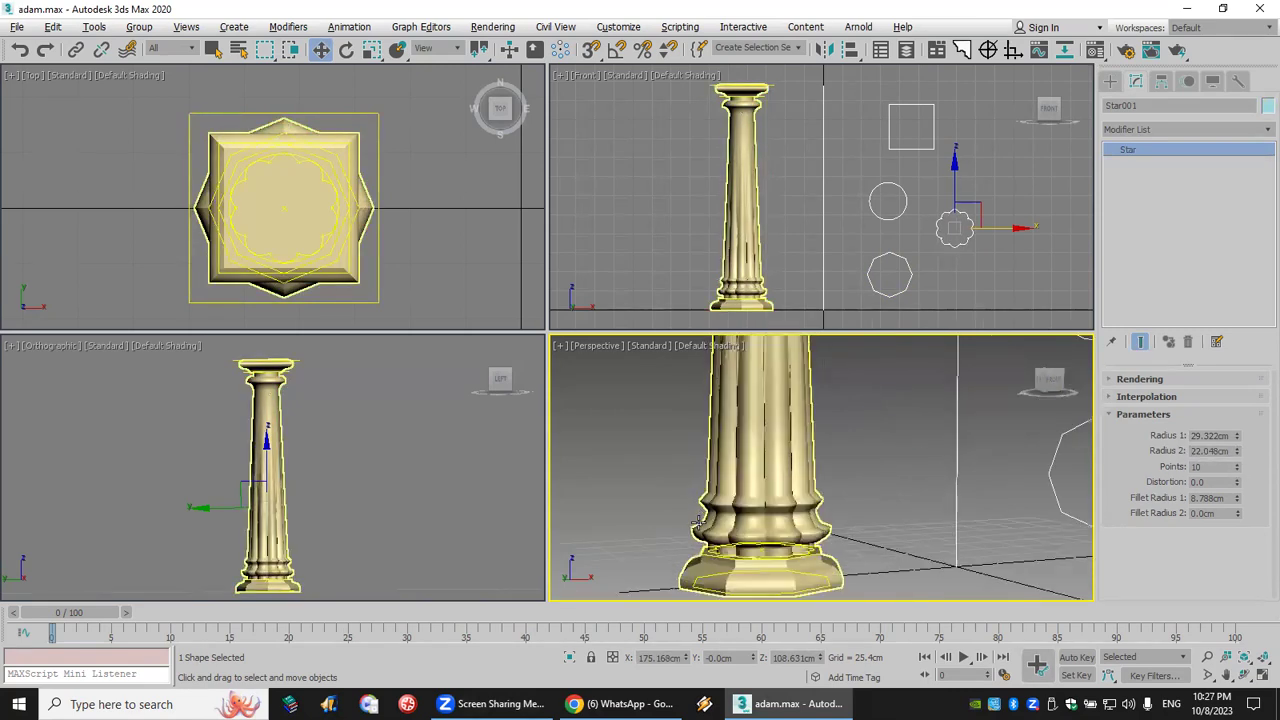
scroll(740, 510, down, 6)
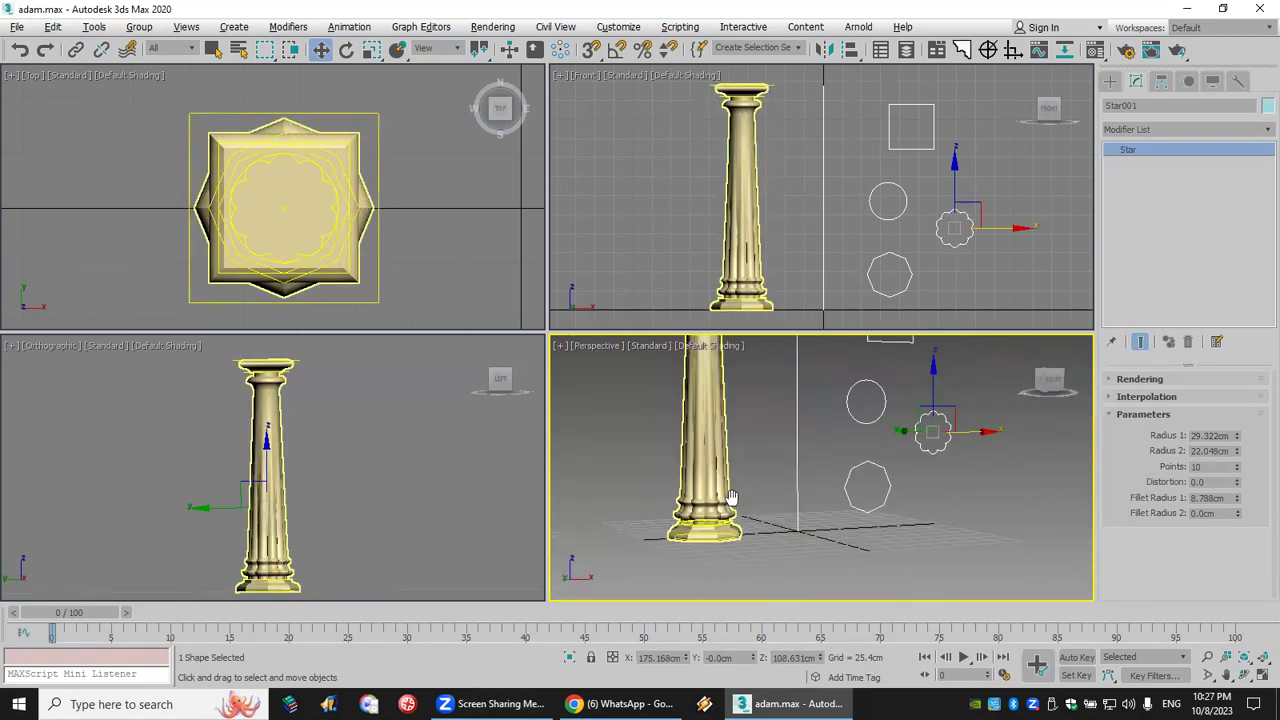
middle_drag(743, 517, 743, 555)
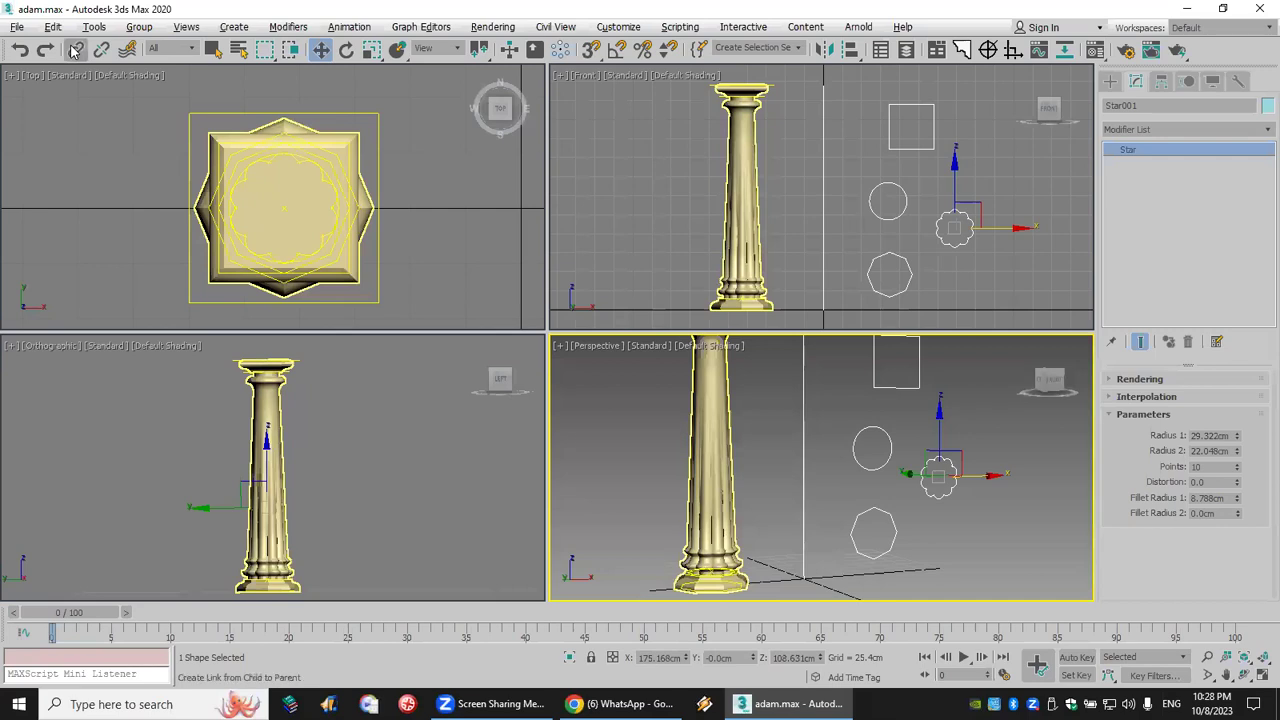
Step: Undo the star's resizing, its insertion in the column loft and its tip rounding, and delete the star from the Front view
click(20, 51)
click(20, 51)
click(20, 51)
click(20, 51)
scroll(677, 413, down, 4)
middle_drag(677, 413, 688, 448)
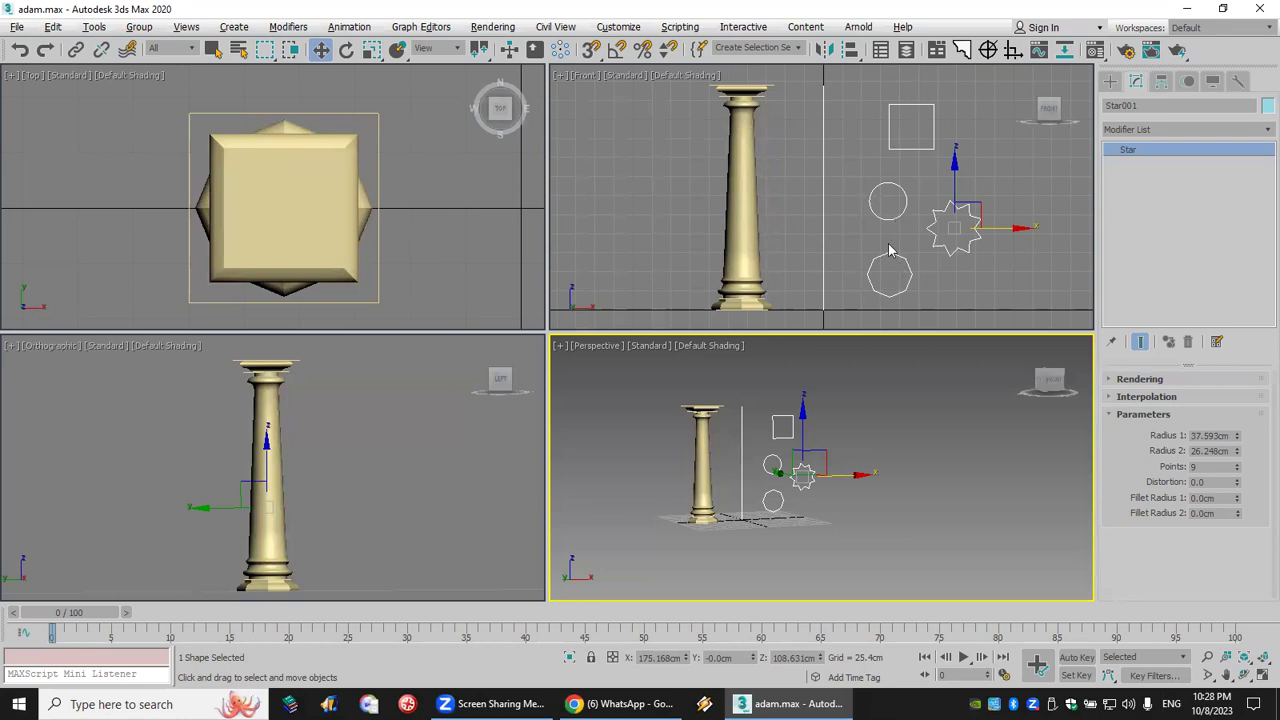
click(990, 235)
key(Delete)
Step: Apply an Edit Spline modifier to the octagon that shapes the column's base
click(898, 258)
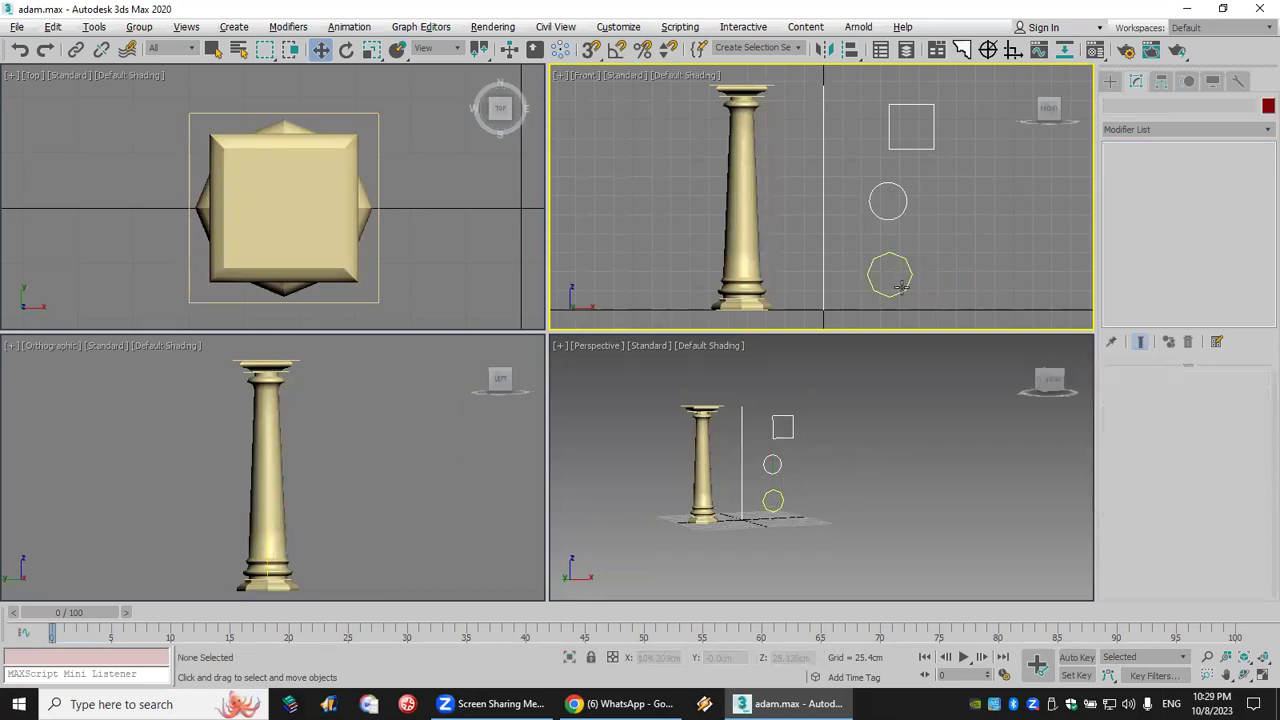
click(903, 287)
scroll(726, 500, up, 2)
middle_drag(726, 500, 830, 512)
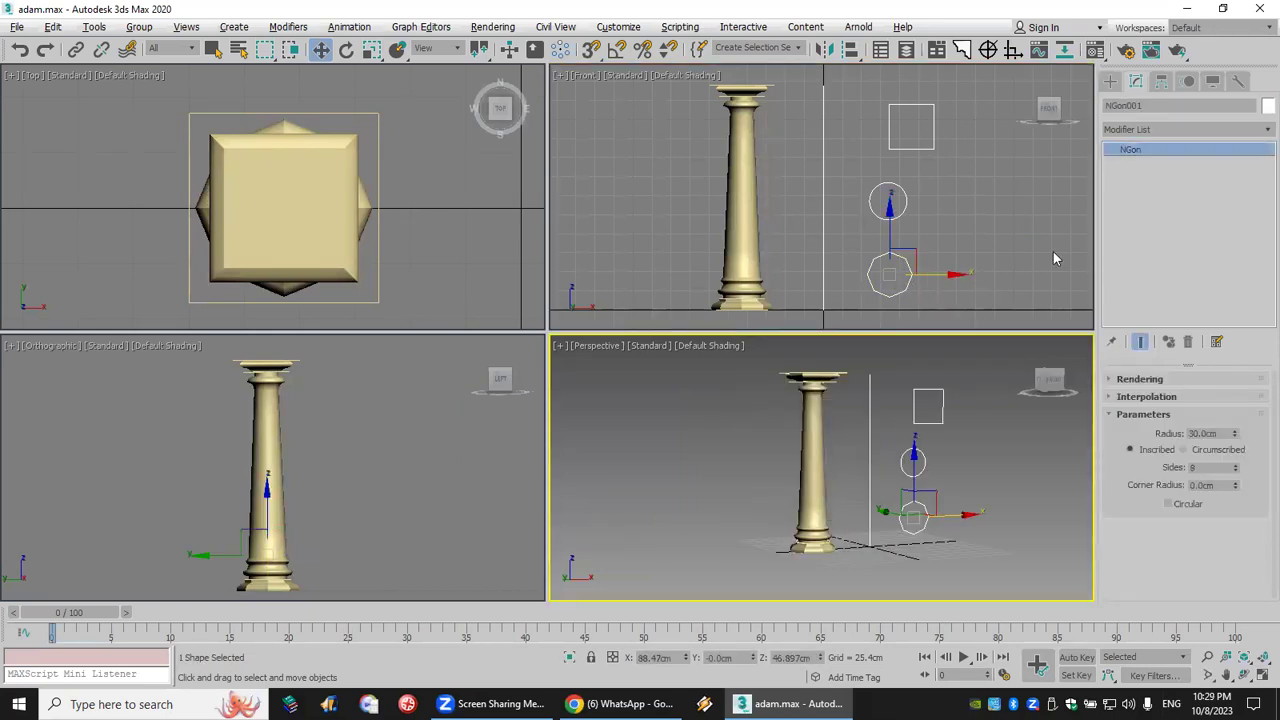
click(1171, 128)
scroll(1173, 125, down, 2)
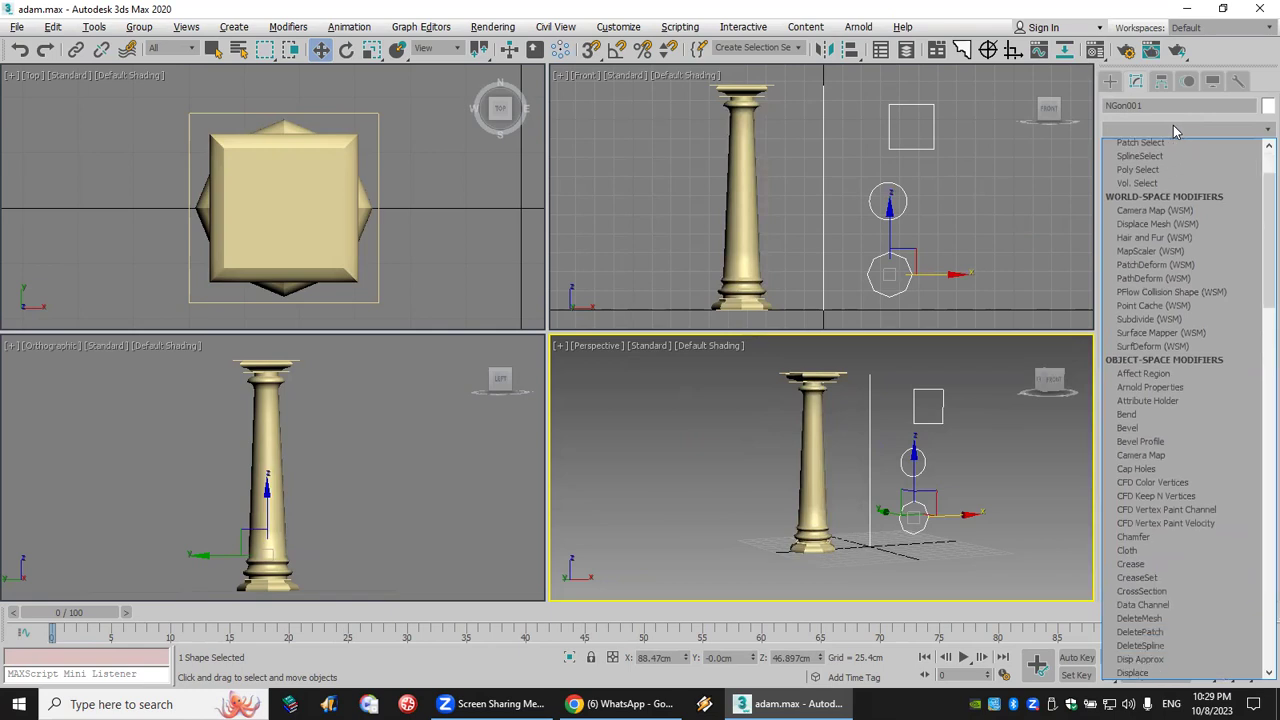
key(e)
click(1162, 200)
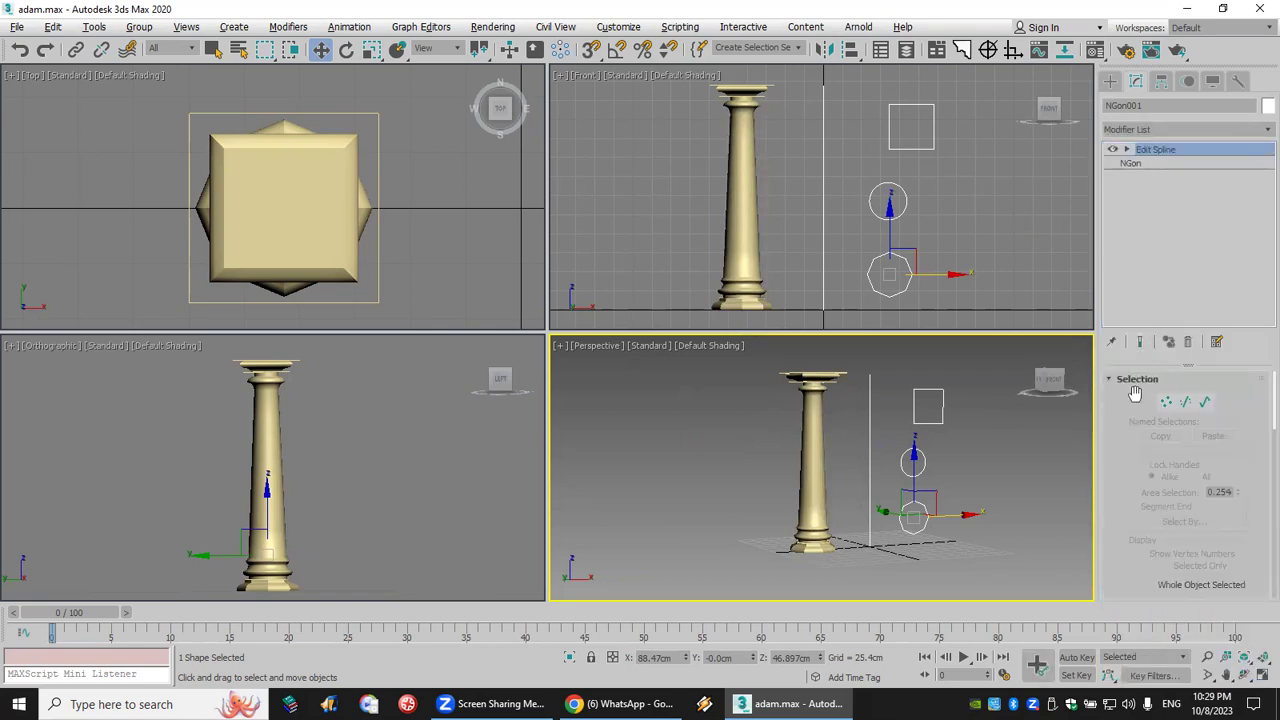
Step: Delete the right-hand segments of the octagon so only its left half is left as an open spline
click(1127, 149)
click(1160, 176)
drag(936, 205, 895, 347)
key(Delete)
click(899, 340)
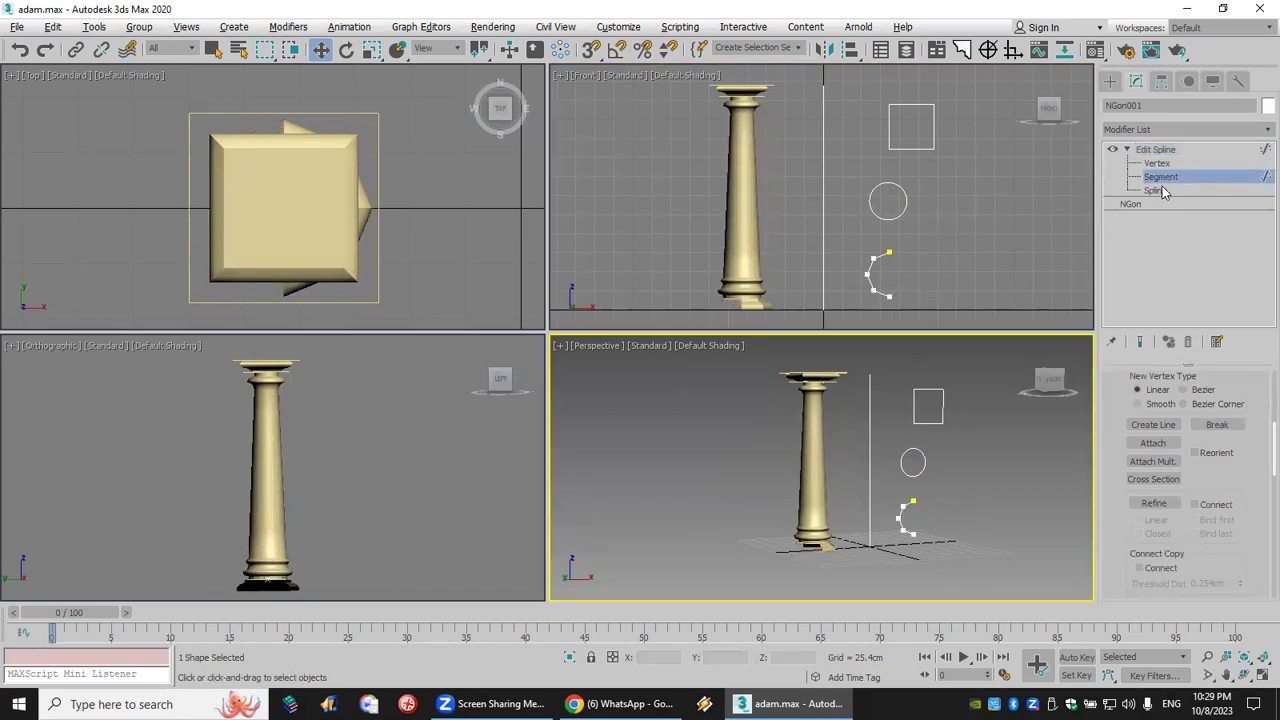
Step: Outline the half octagon inward to a thin closed band and leave spline editing
click(1155, 190)
scroll(1178, 507, down, 5)
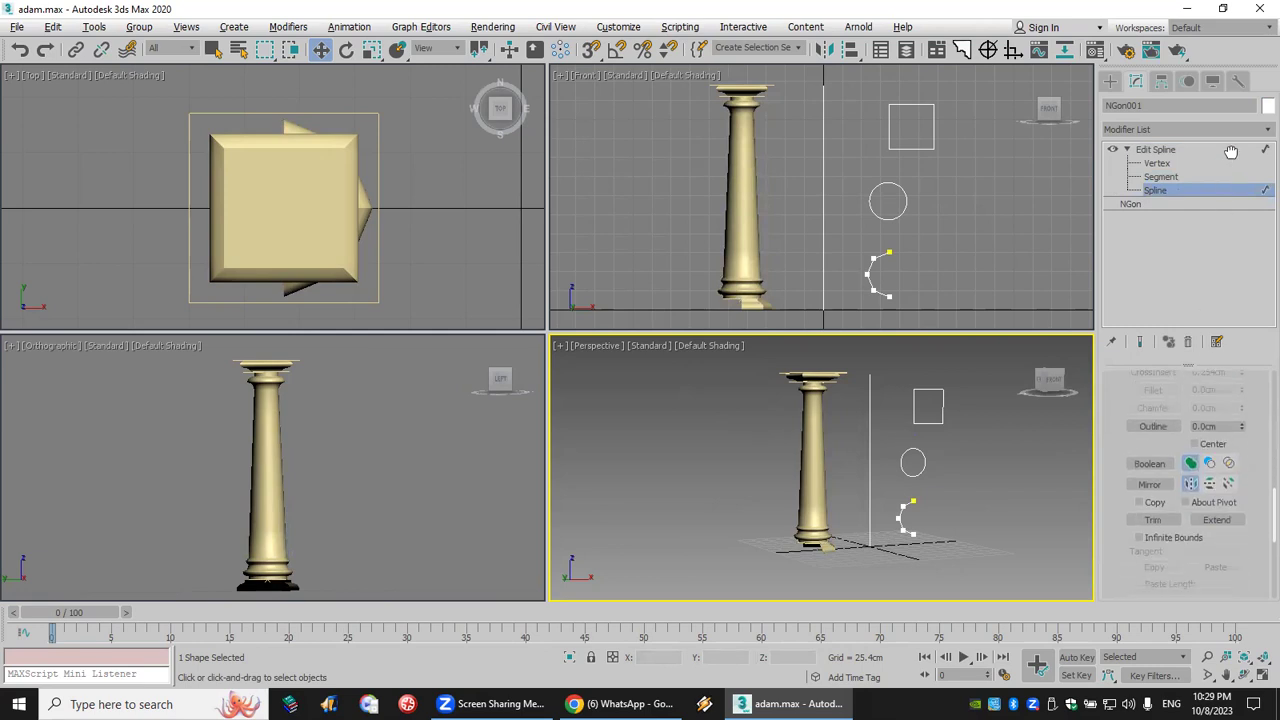
click(1155, 424)
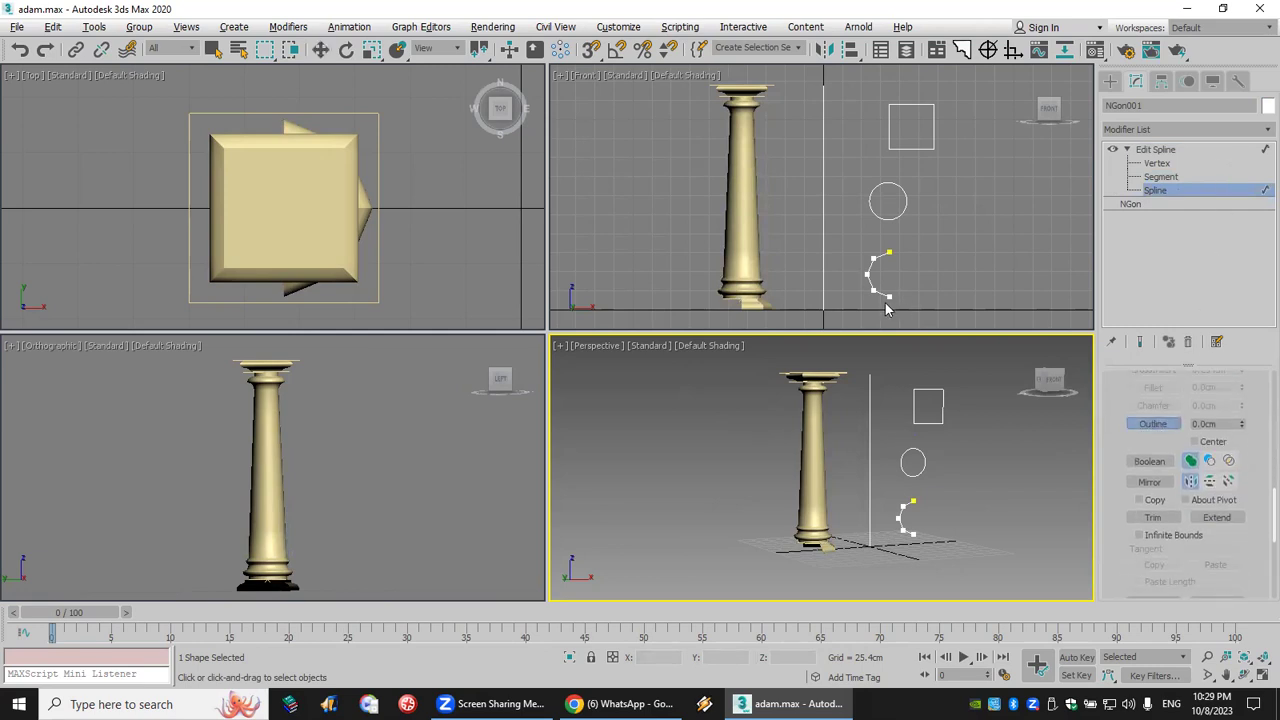
drag(889, 298, 889, 290)
scroll(786, 557, up, 5)
scroll(853, 485, down, 6)
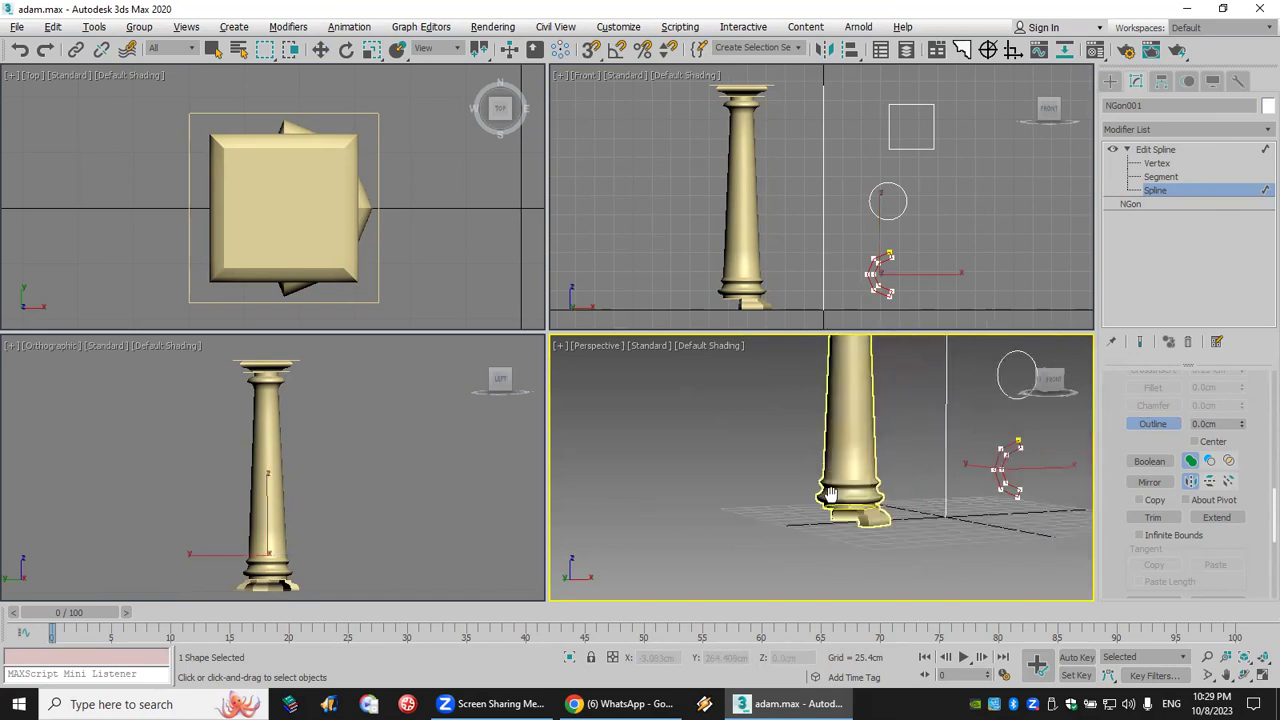
click(1110, 80)
key(w)
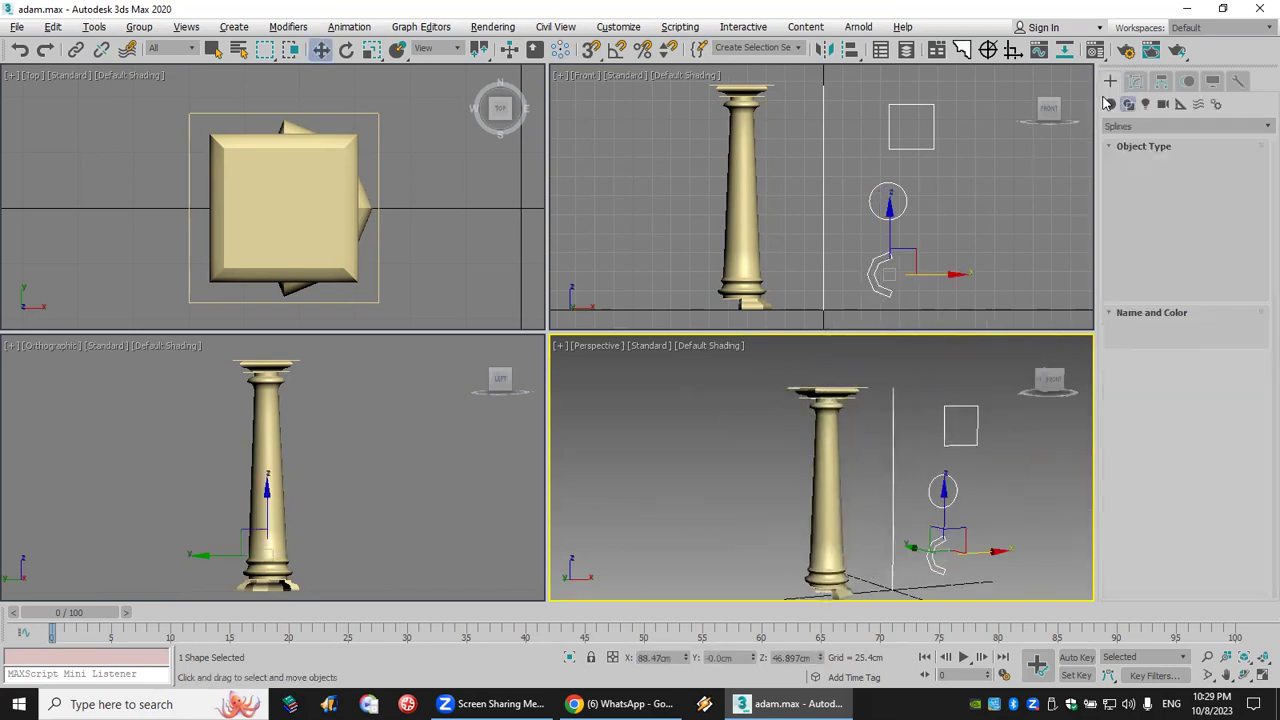
Step: Apply an Edit Spline modifier to the circle that shapes the column's shaft
click(888, 201)
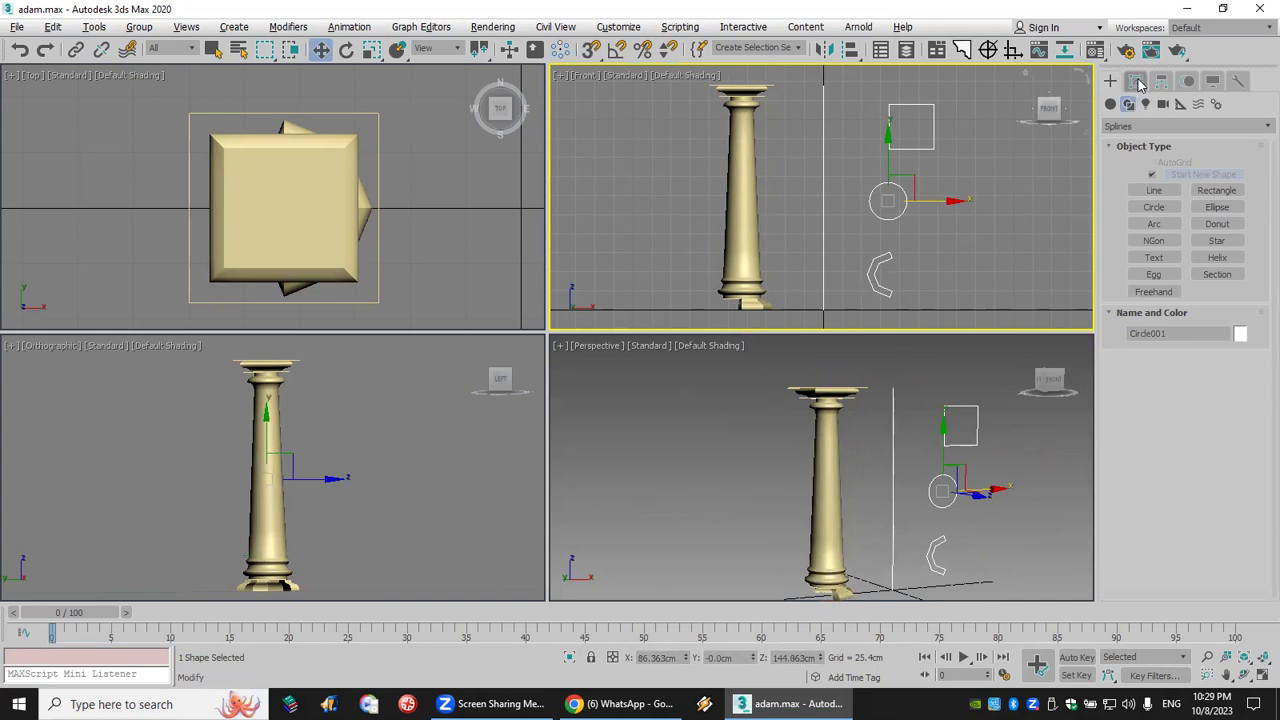
click(1135, 80)
click(1150, 127)
scroll(1150, 130, down, 1)
scroll(1150, 133, up, 3)
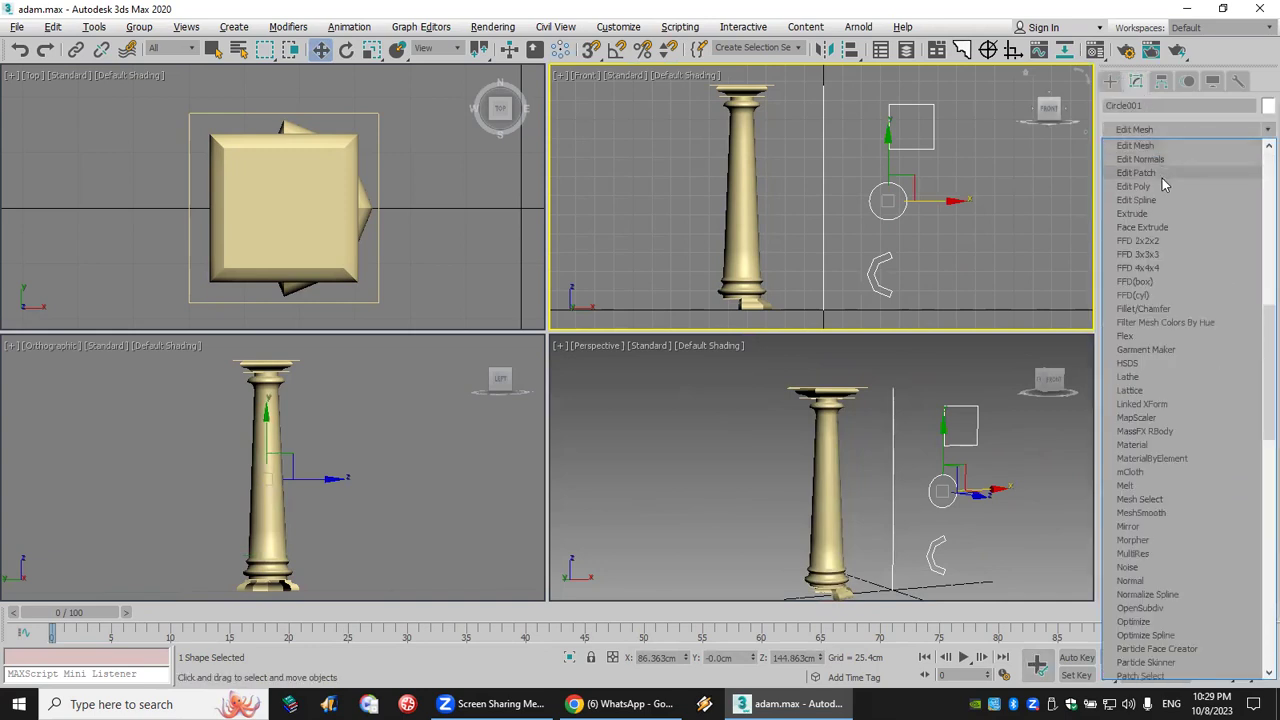
click(1163, 198)
Step: Delete the two right-hand segments of the circle, keeping its left semicircle
click(1127, 149)
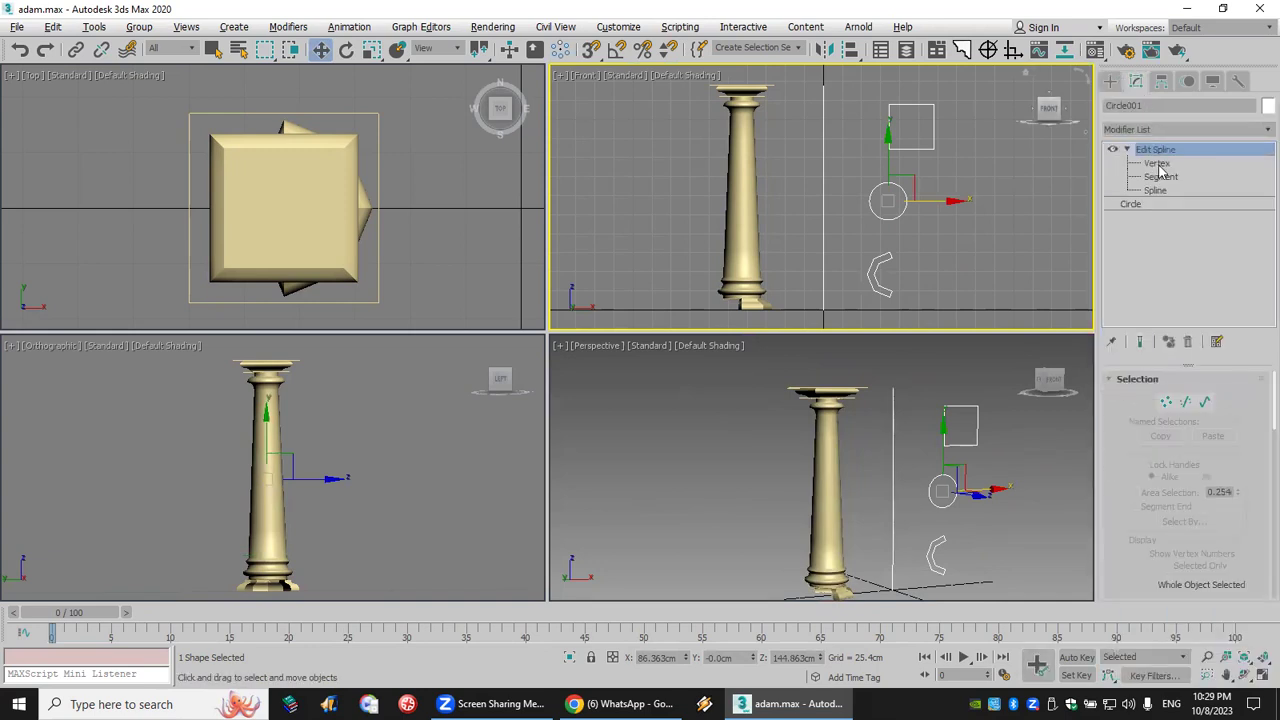
click(1160, 176)
drag(975, 168, 901, 245)
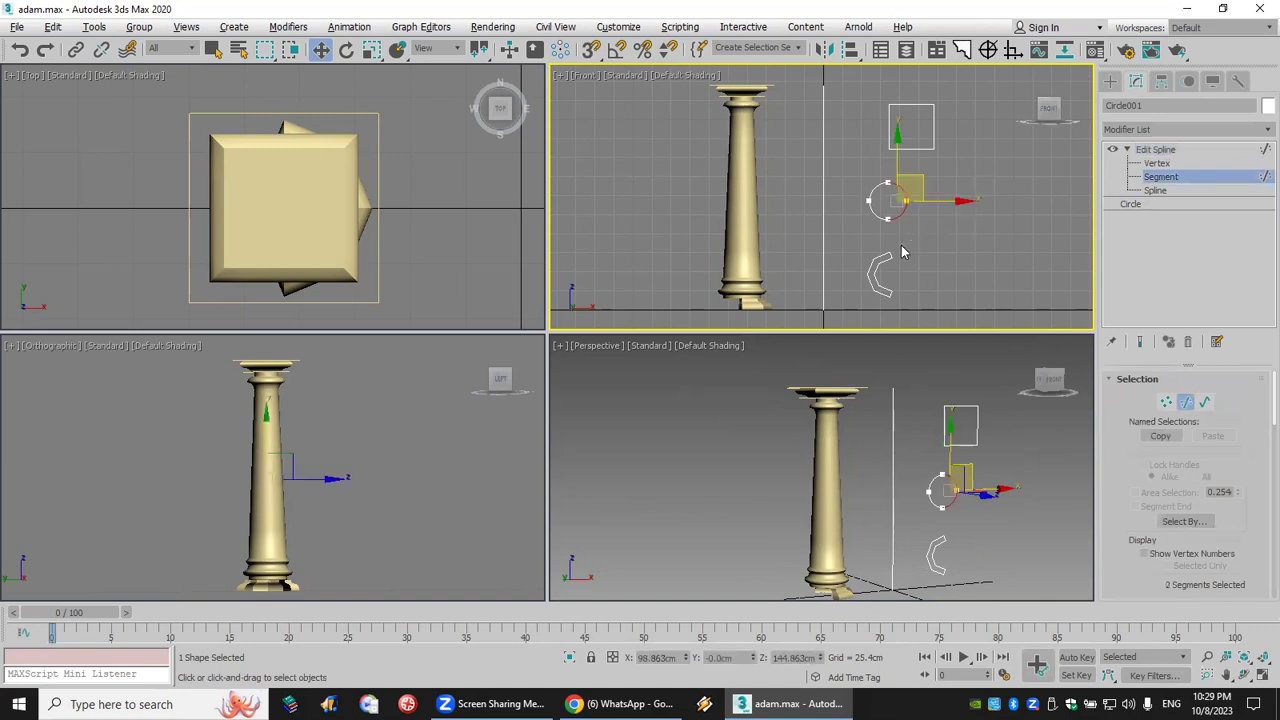
Step: Outline the semicircle inward to a thin closed band and leave spline editing
click(1160, 190)
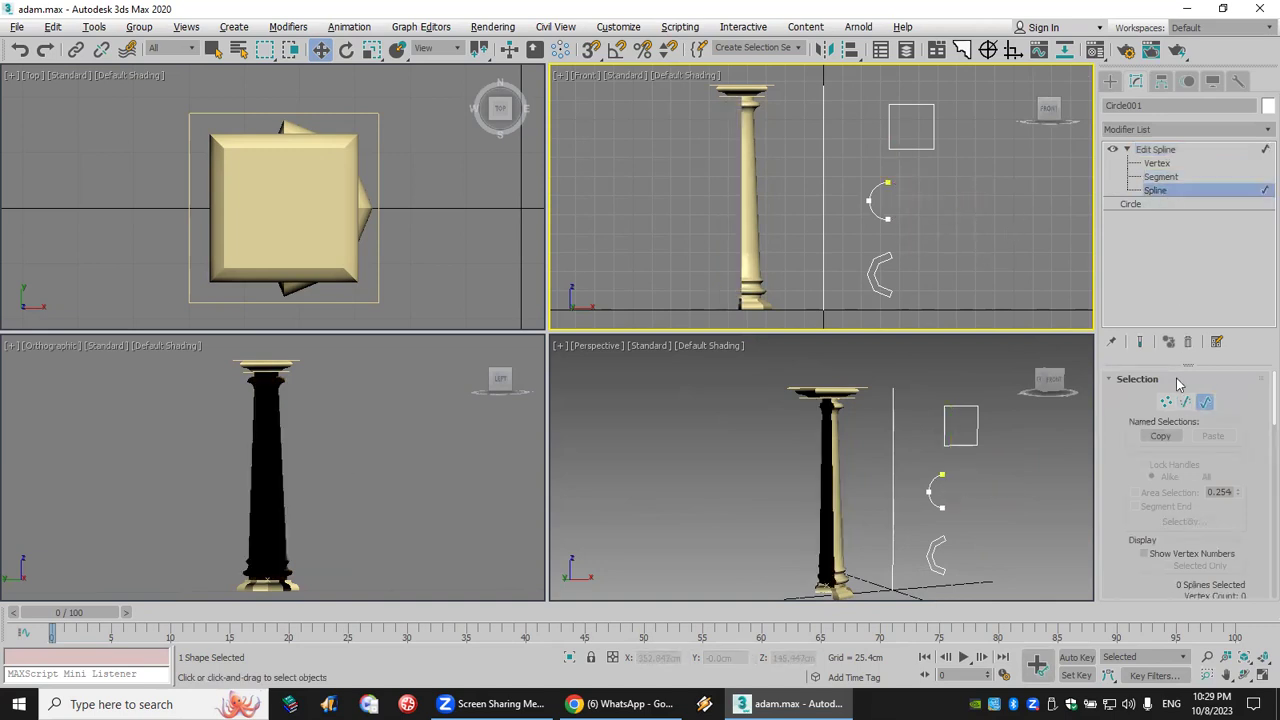
scroll(1145, 480, down, 5)
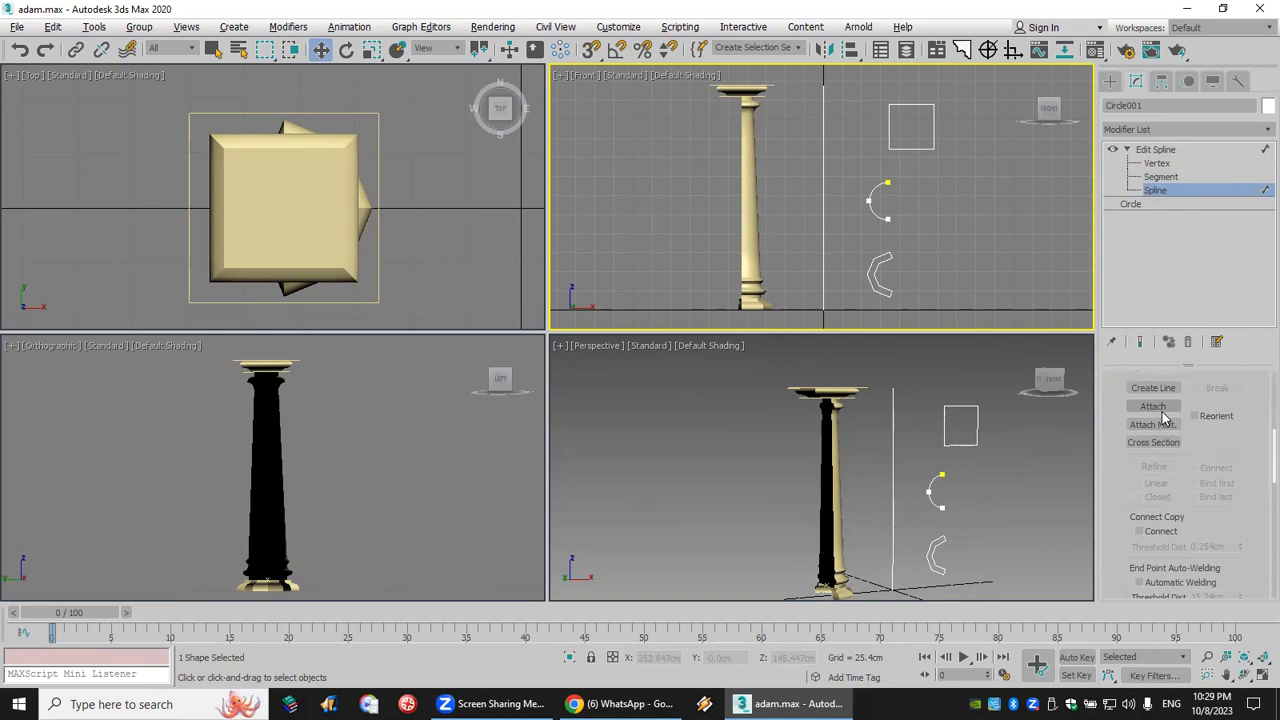
scroll(1155, 470, down, 5)
click(1153, 440)
drag(889, 222, 887, 217)
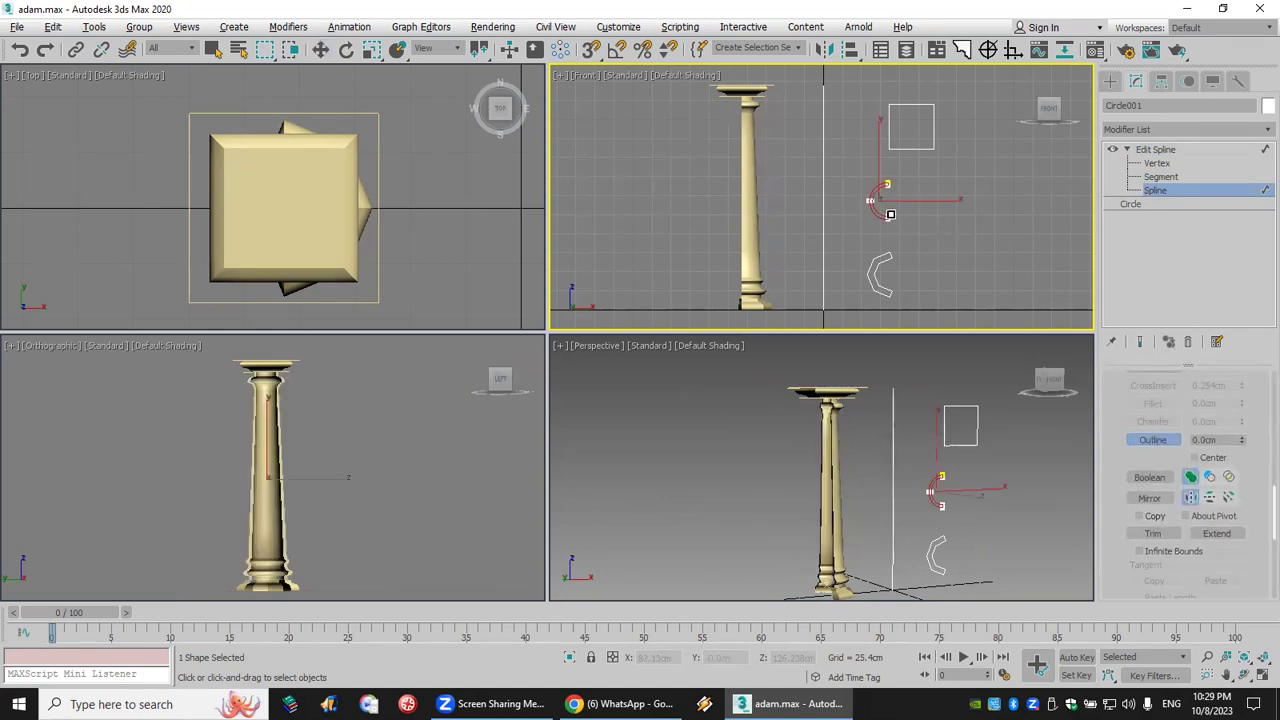
click(1158, 149)
Step: Apply an Edit Spline modifier to the square that shapes the column's capital
click(890, 135)
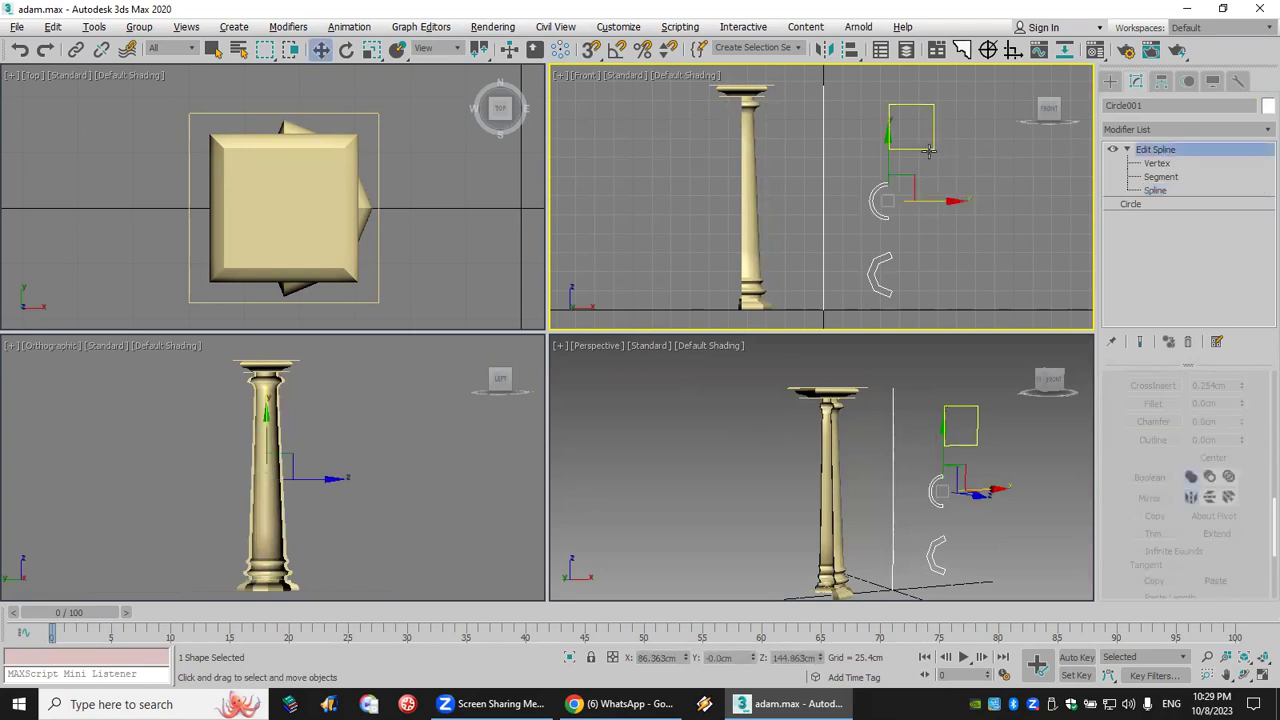
click(1210, 130)
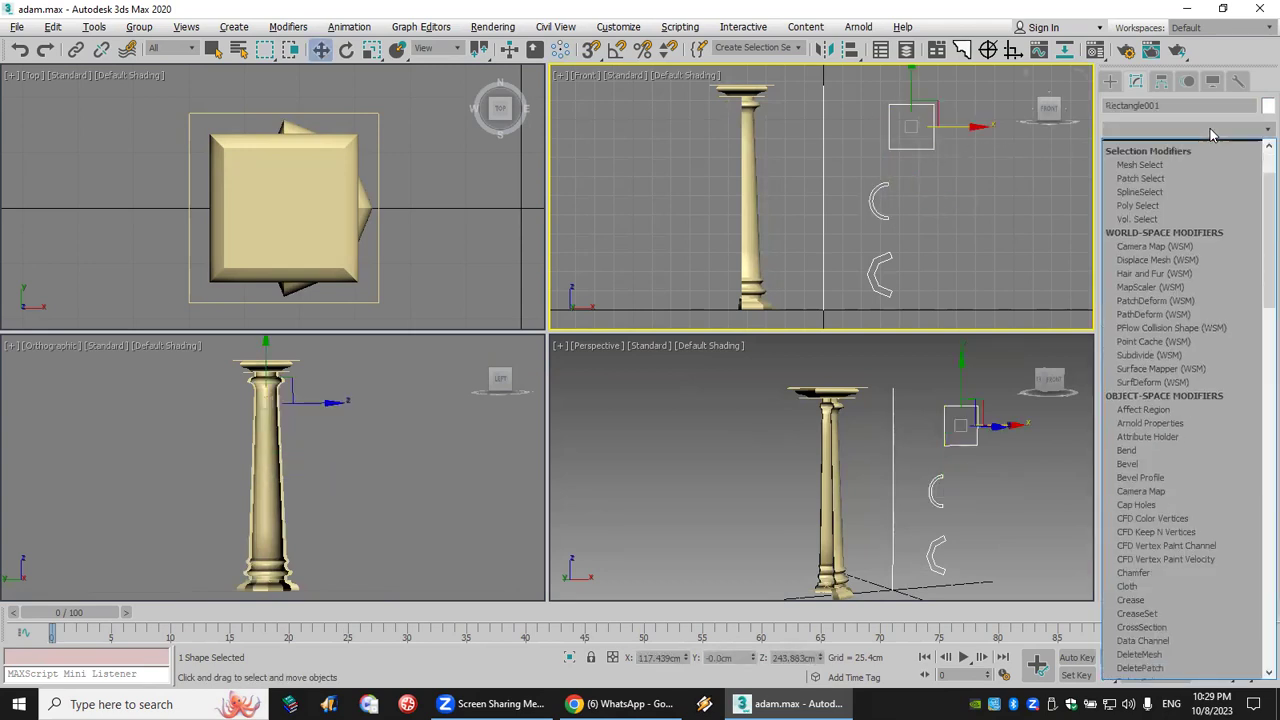
key(e)
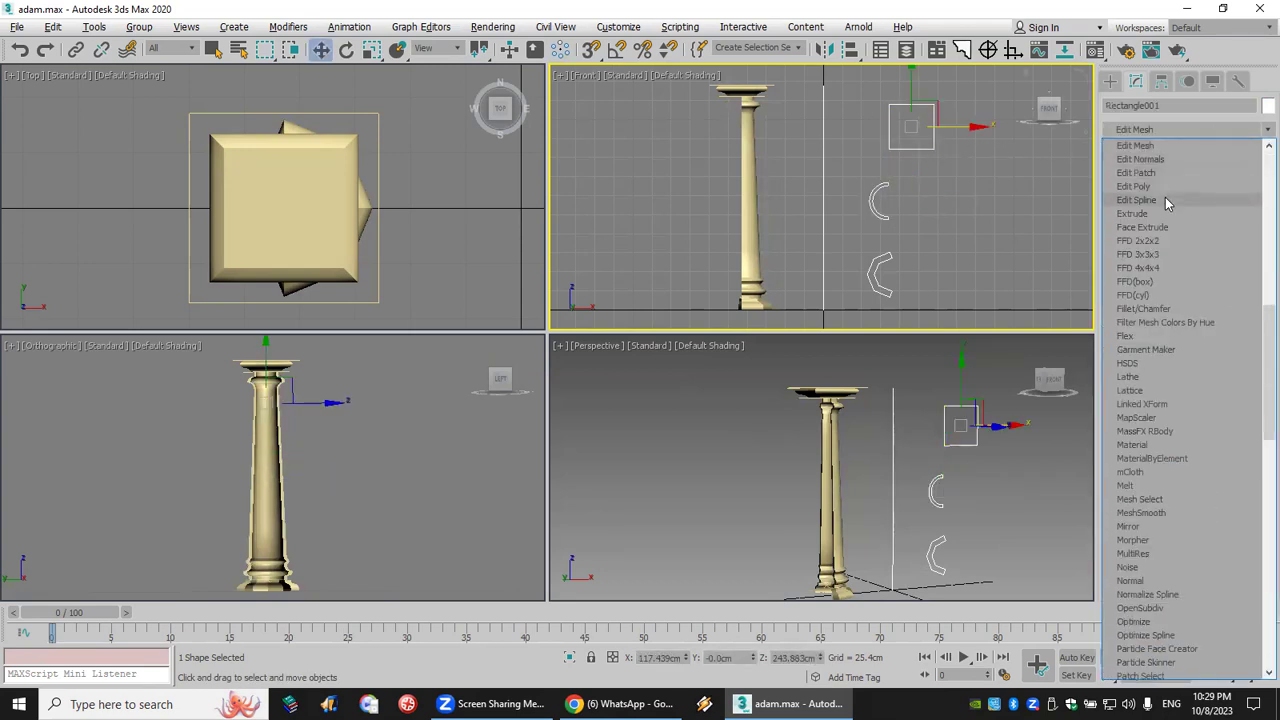
click(1165, 200)
Step: Refine the square with an extra vertex at the middle of its upper edge and of its lower edge
click(1127, 149)
click(1158, 165)
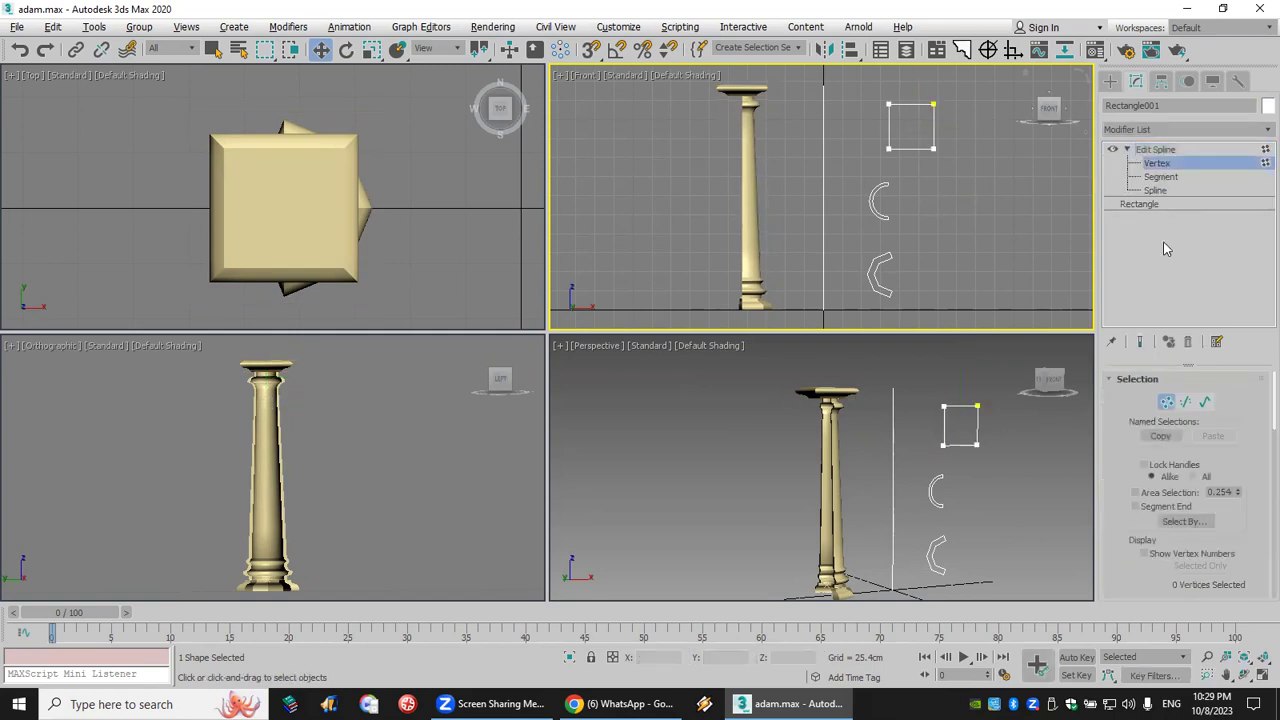
scroll(1133, 567, down, 5)
scroll(1181, 267, down, 1)
click(1154, 461)
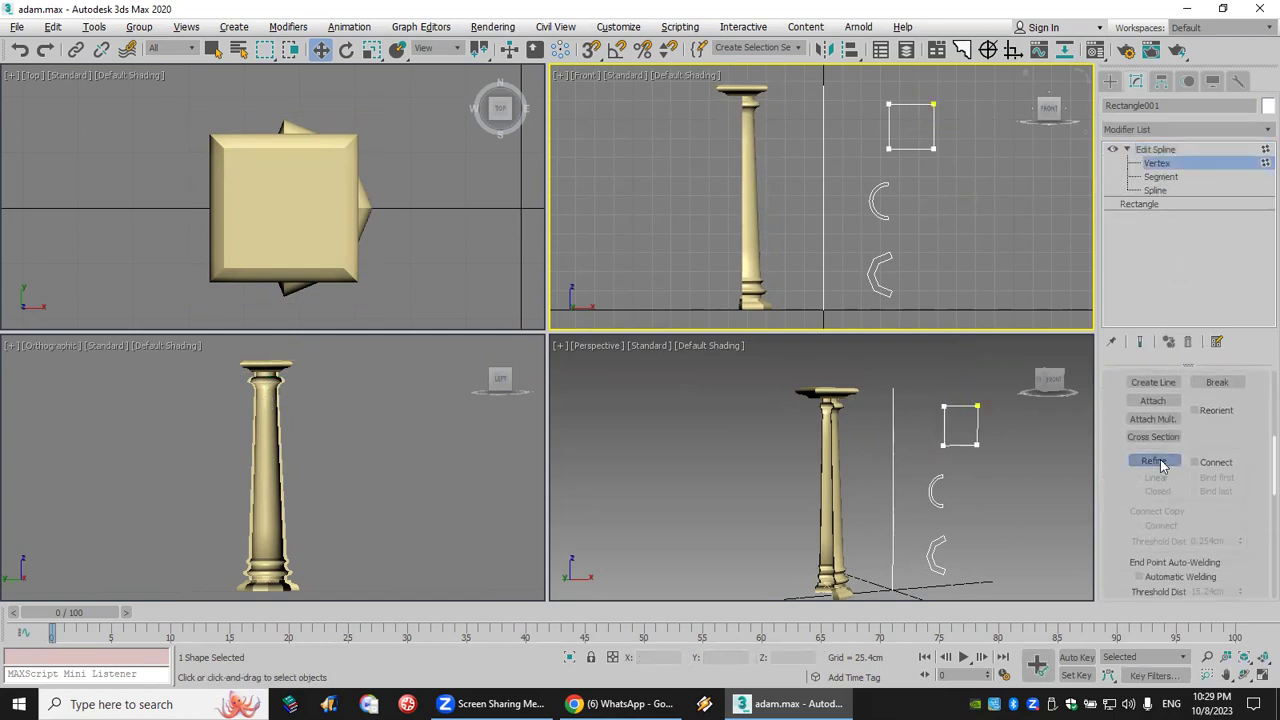
click(913, 103)
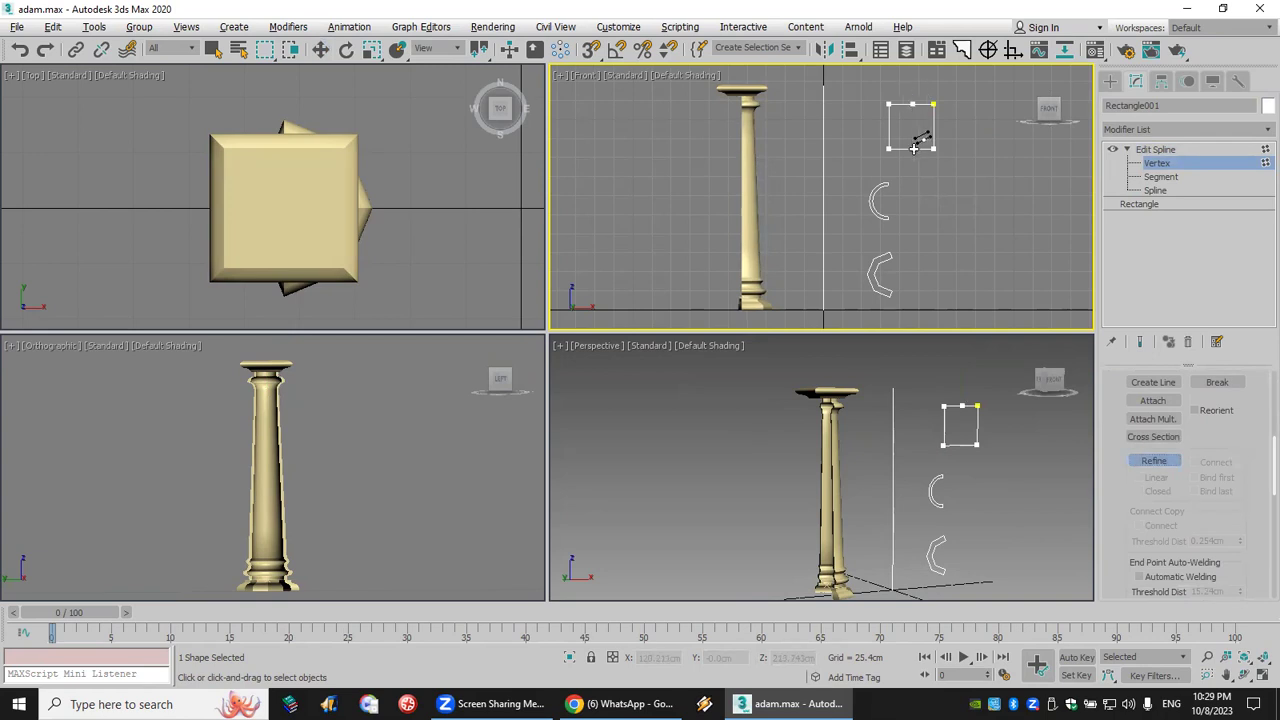
Step: Delete the square's right-hand segments beyond the new middle vertices, keeping its left half
click(1161, 177)
key(w)
drag(963, 92, 915, 171)
click(926, 180)
key(Delete)
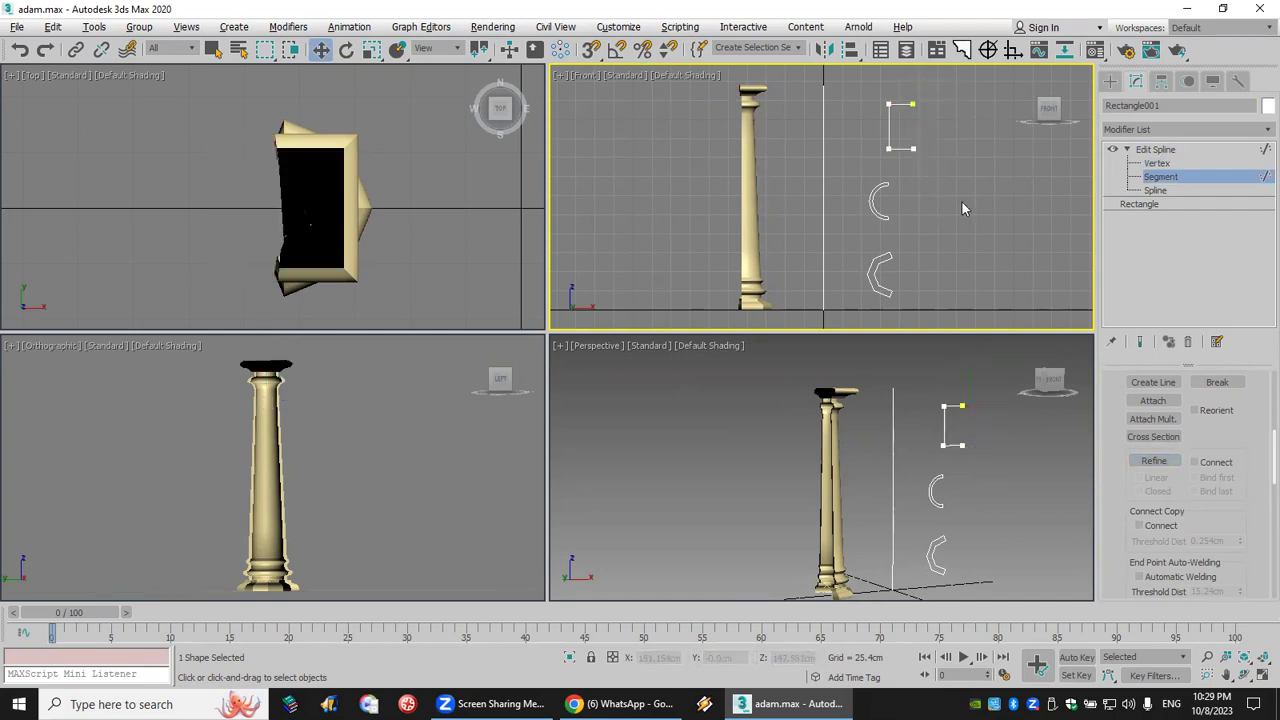
Step: Outline the half square inward to a thin closed band
click(1180, 190)
scroll(1153, 470, down, 5)
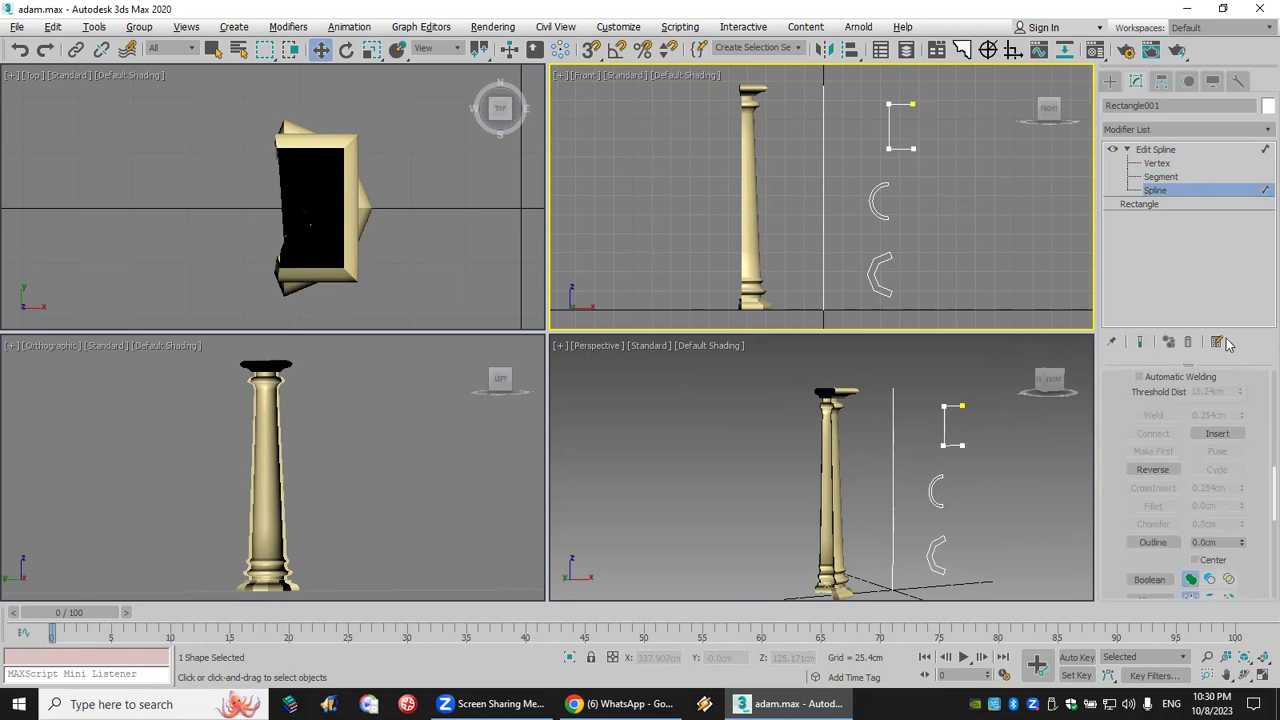
click(1153, 542)
drag(911, 150, 912, 144)
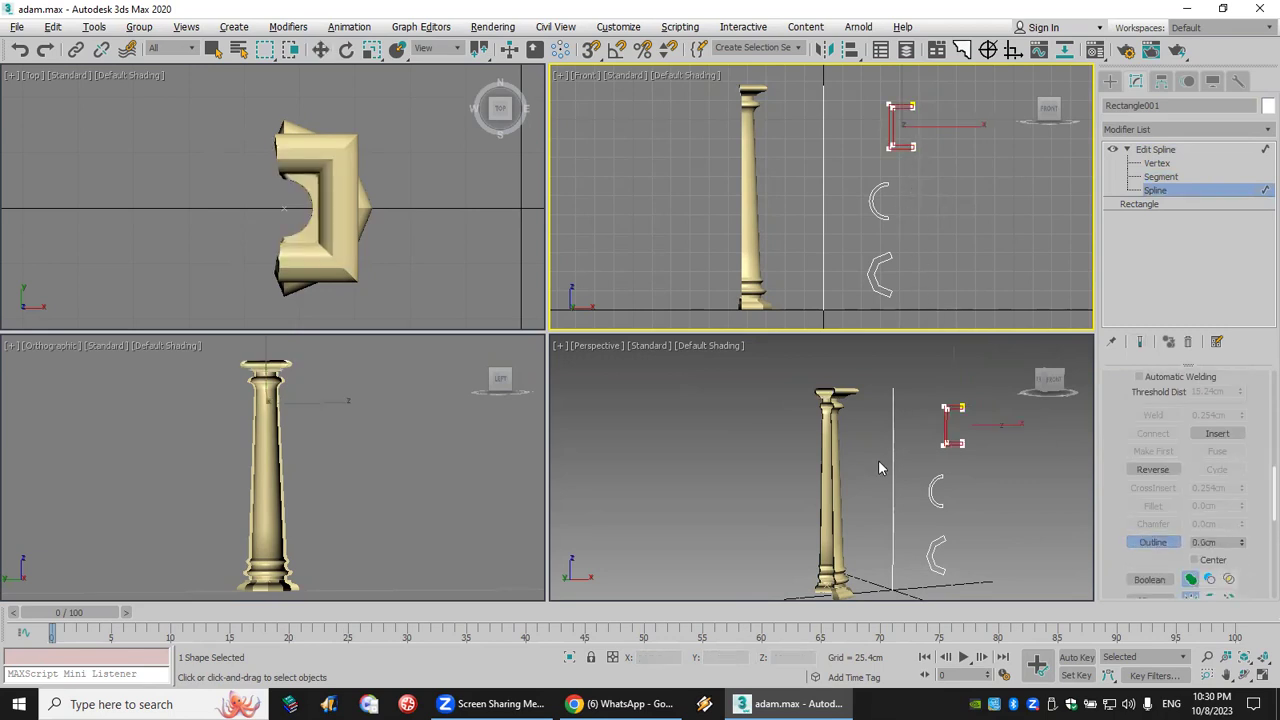
Step: Examine the hollow half column and its section shapes in the Perspective and Orthographic views
middle_drag(880, 480, 888, 452)
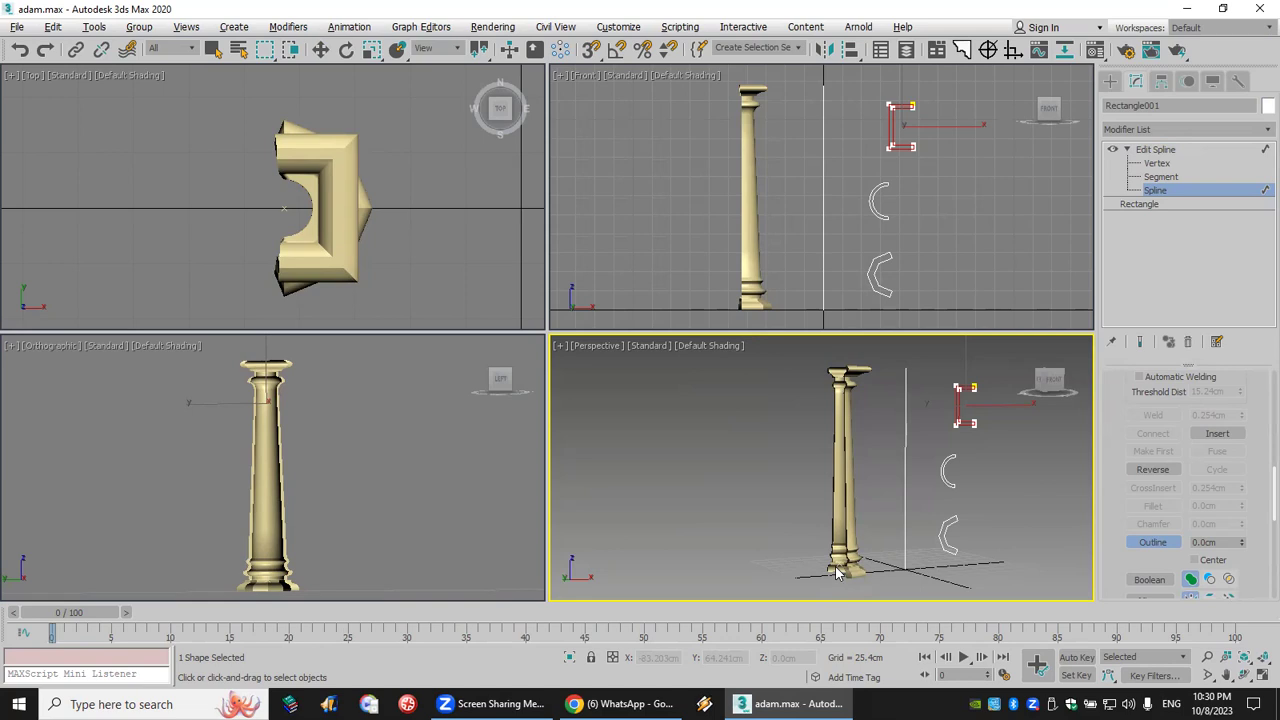
middle_drag(908, 517, 880, 514)
click(1261, 656)
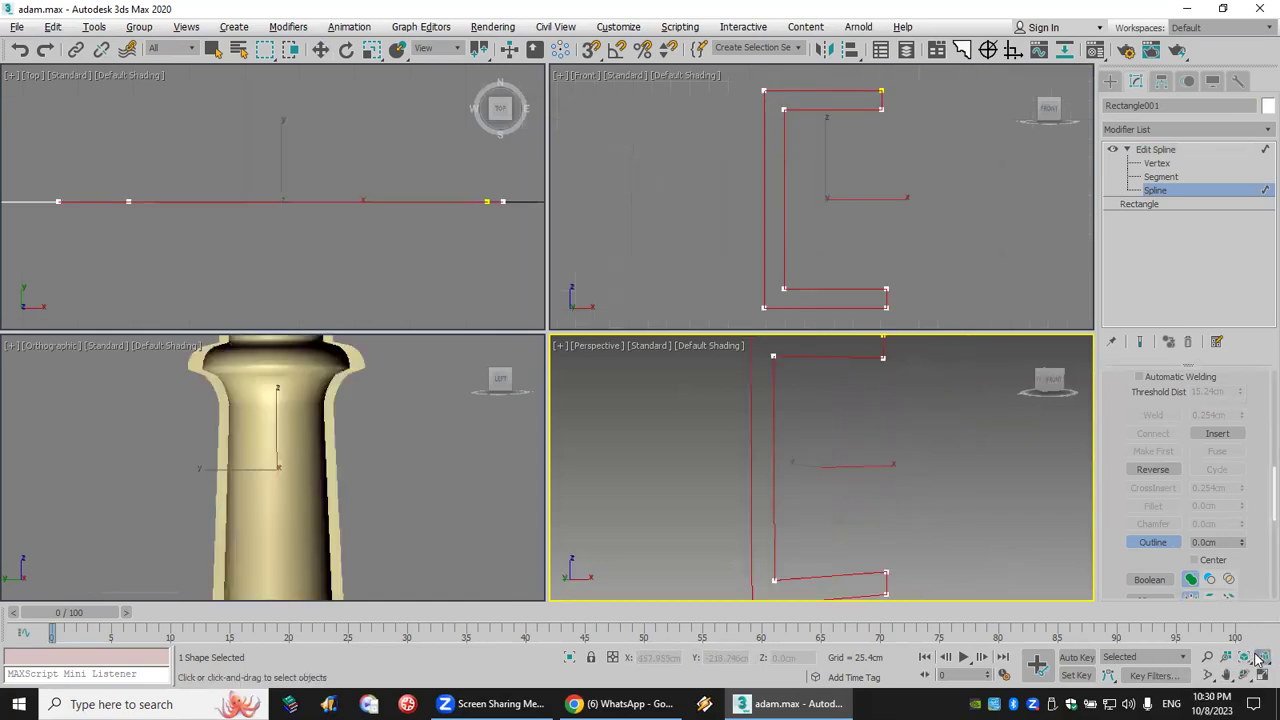
scroll(899, 490, down, 1)
scroll(899, 490, down, 1)
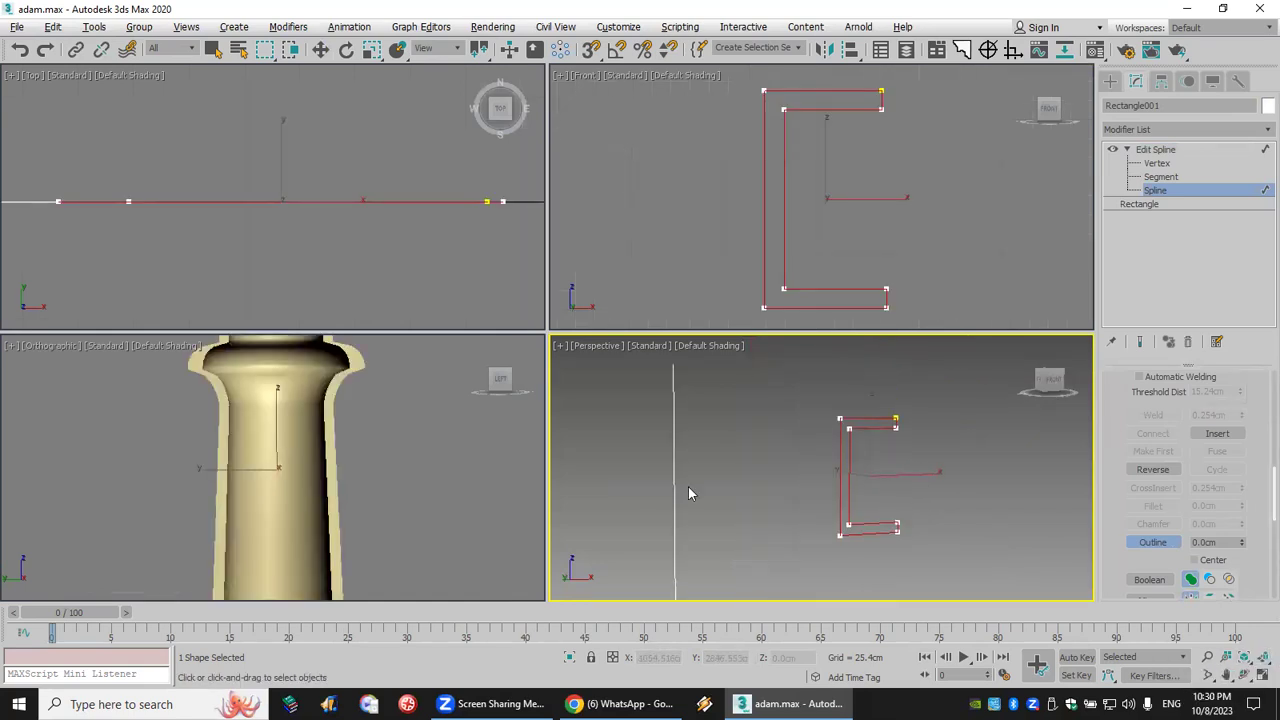
scroll(349, 475, down, 2)
middle_drag(349, 475, 297, 423)
scroll(325, 403, down, 1)
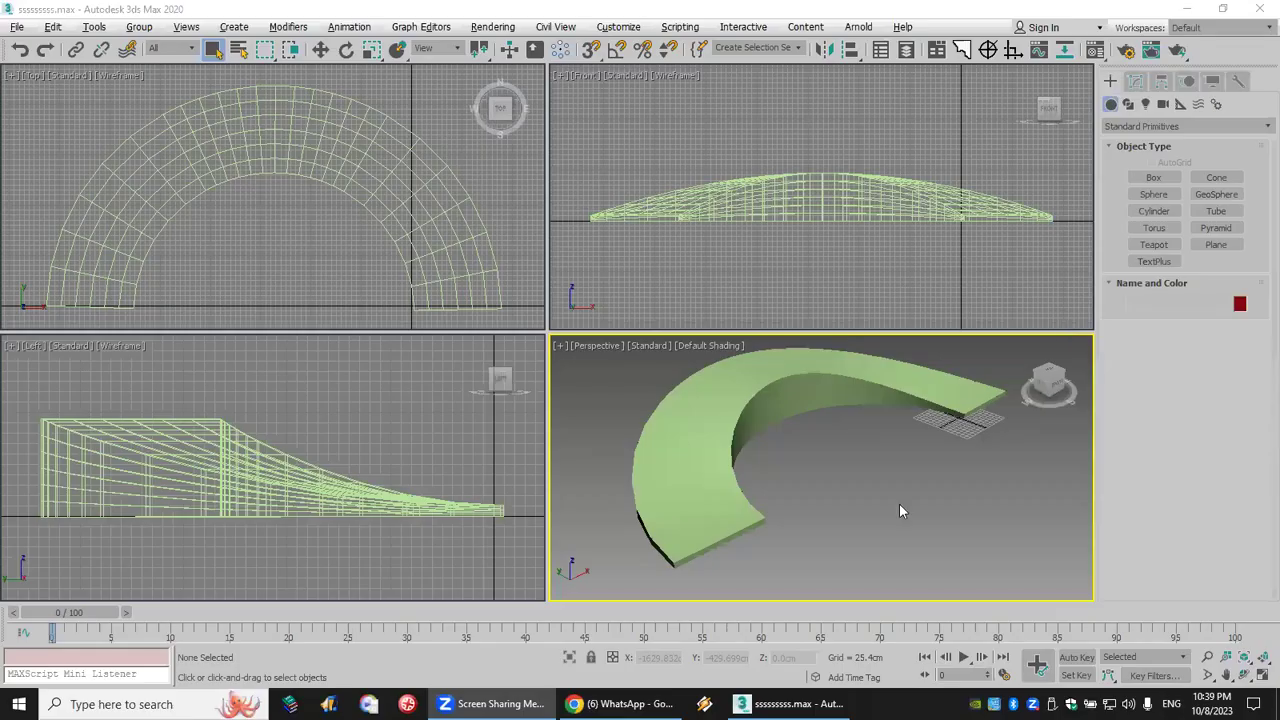
Step: Frame the green curved ramp in Perspective, switch to WhatsApp Web and send its screenshot to the 3ds Max doki 12-9-2023 group
middle_drag(899, 503, 897, 519)
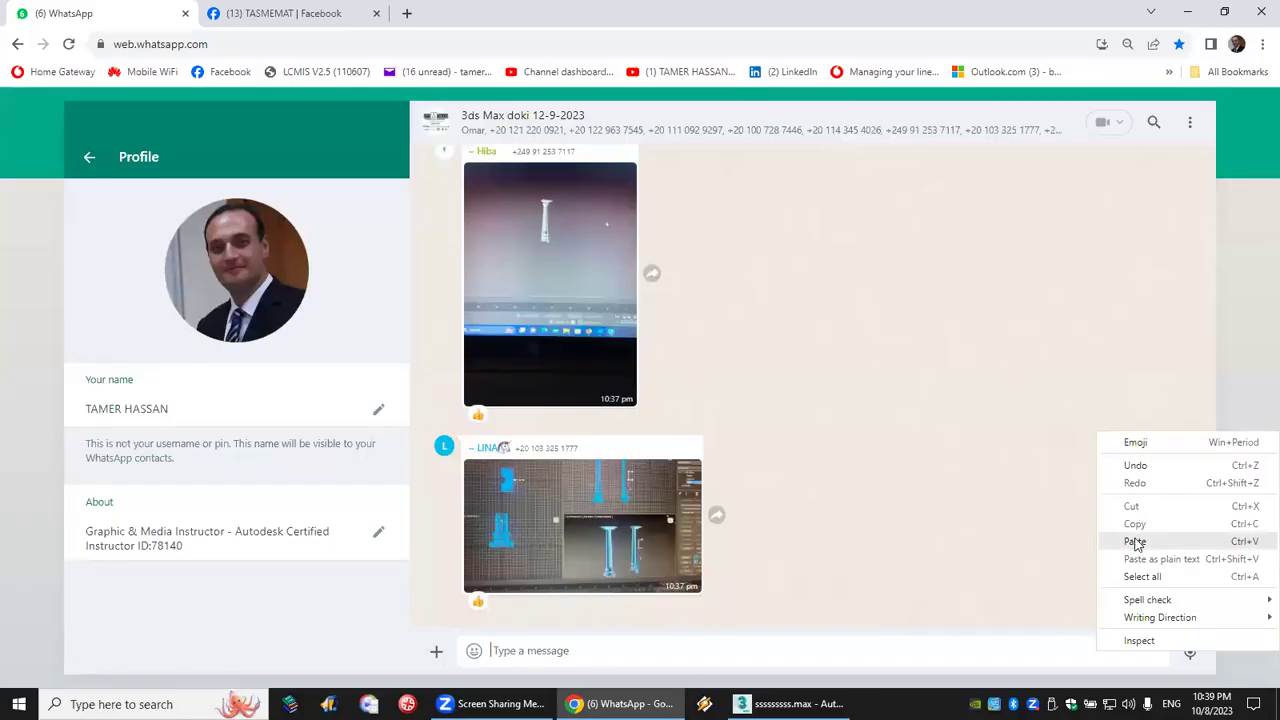
click(1136, 542)
click(1182, 558)
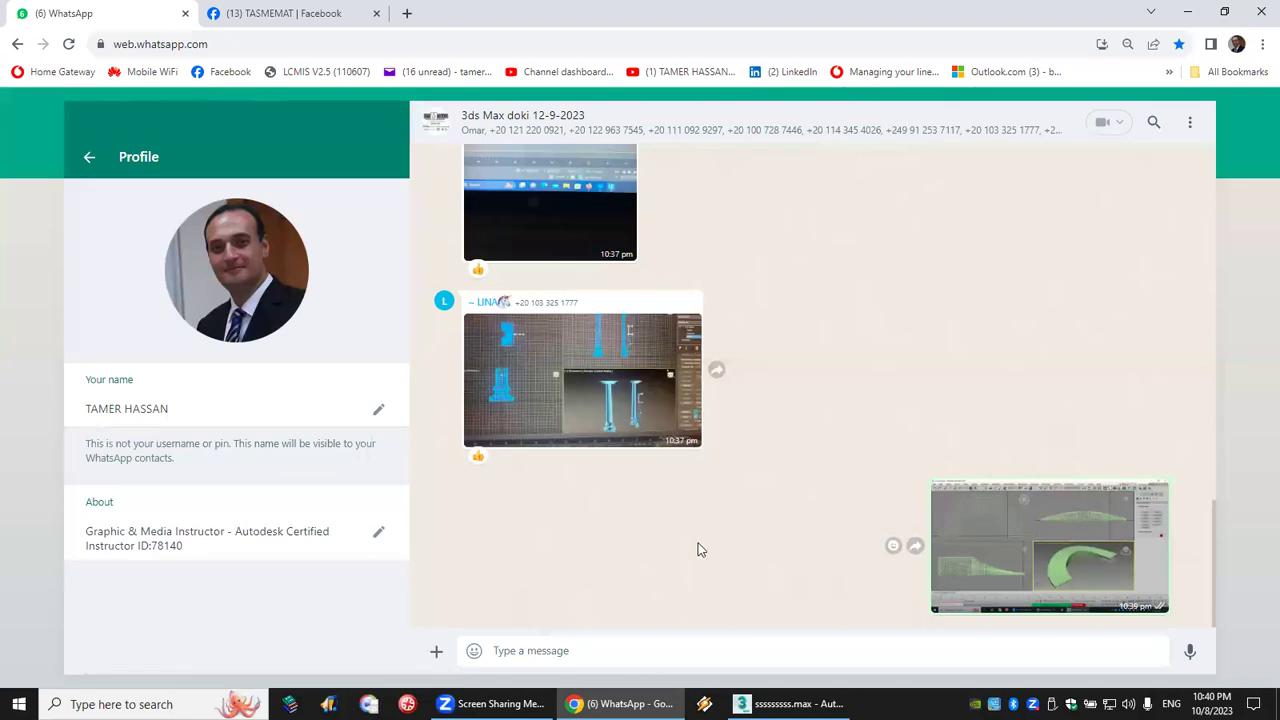
Step: Share the sssssssss.max file from the desktop in the same WhatsApp group
key(super+d)
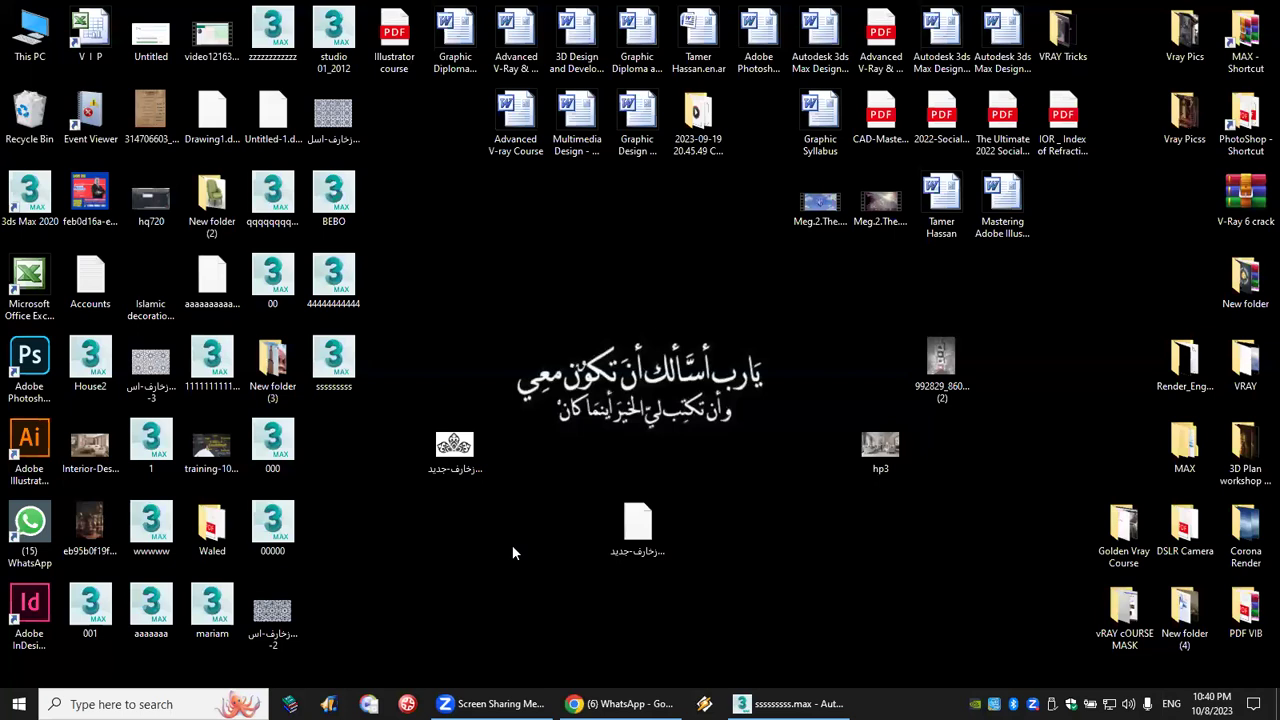
drag(338, 362, 786, 525)
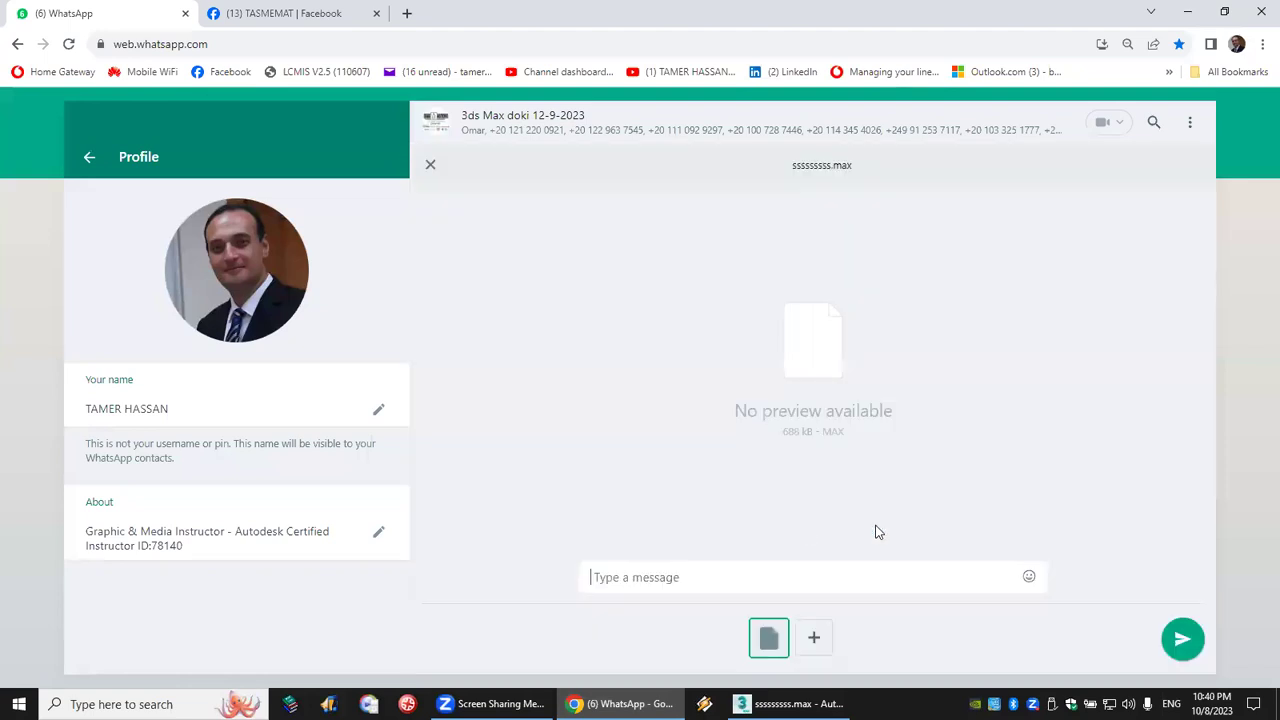
click(1178, 638)
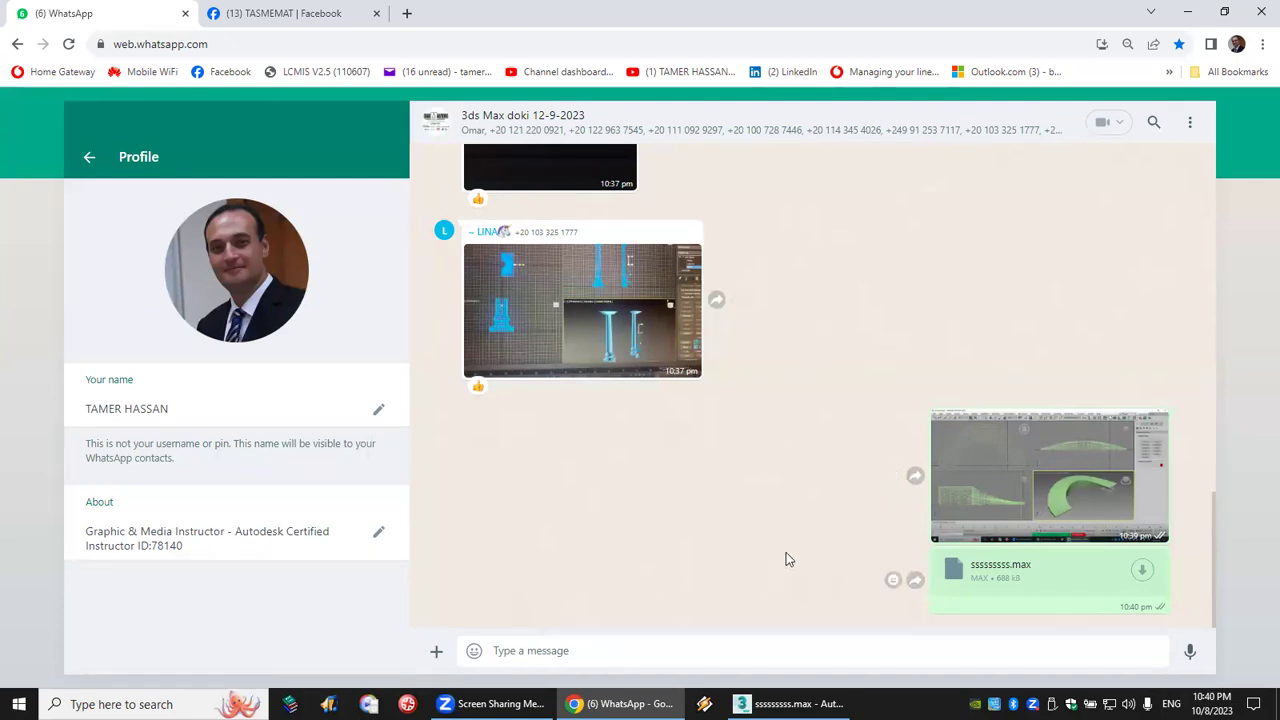
Step: Enlarge the curved ramp screenshot in the WhatsApp group chat and examine its four viewports
click(1074, 477)
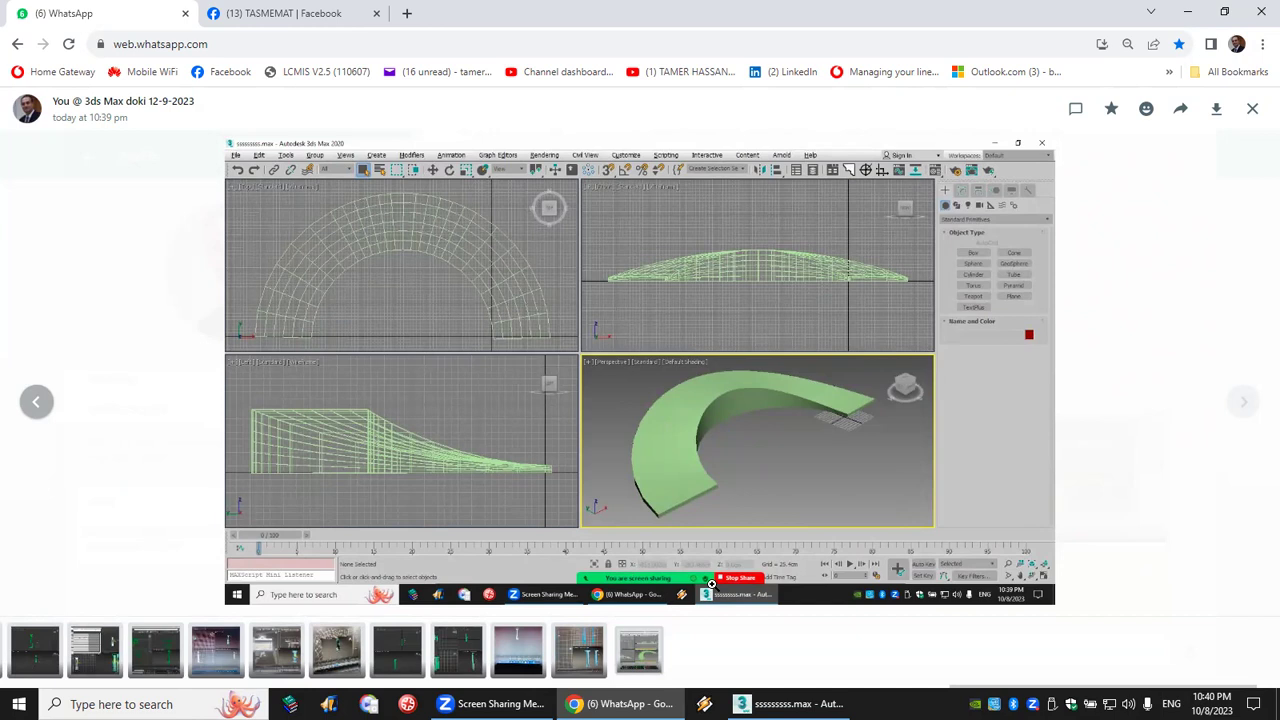
key(Escape)
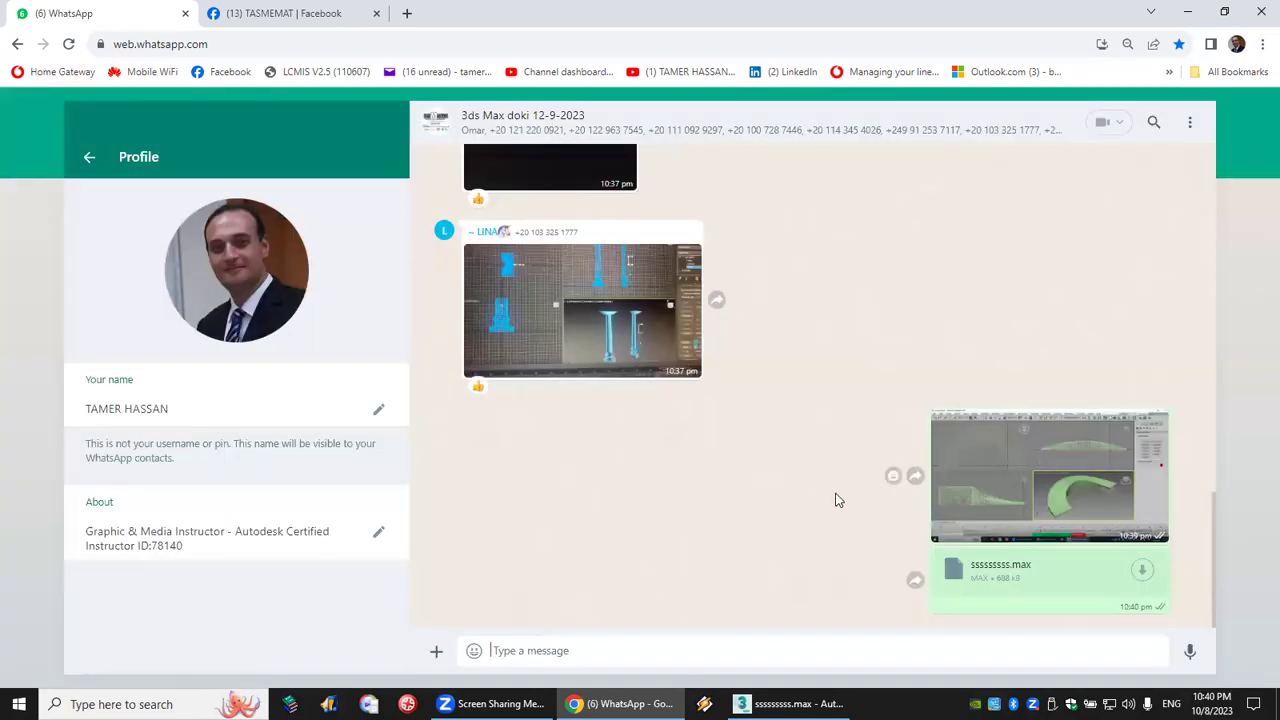
click(1028, 495)
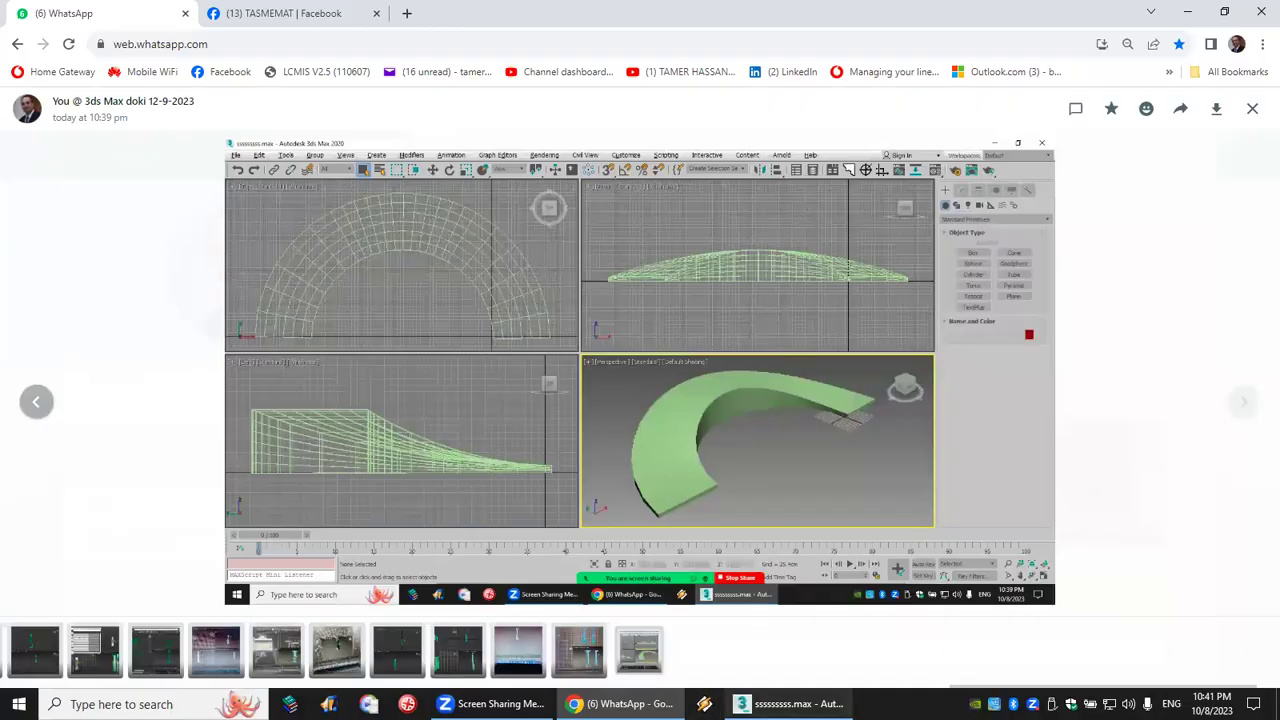
Step: Switch to 3ds Max and reset the ramp scene to a new empty scene
click(790, 704)
click(25, 28)
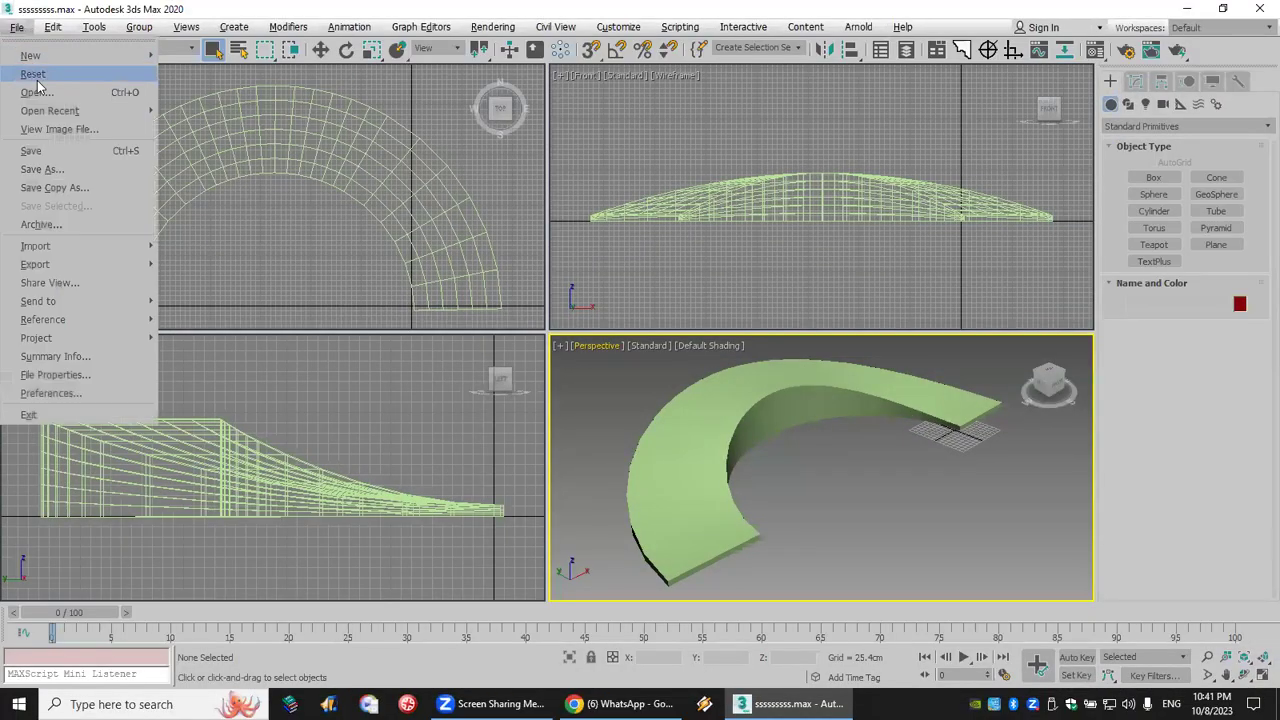
click(45, 71)
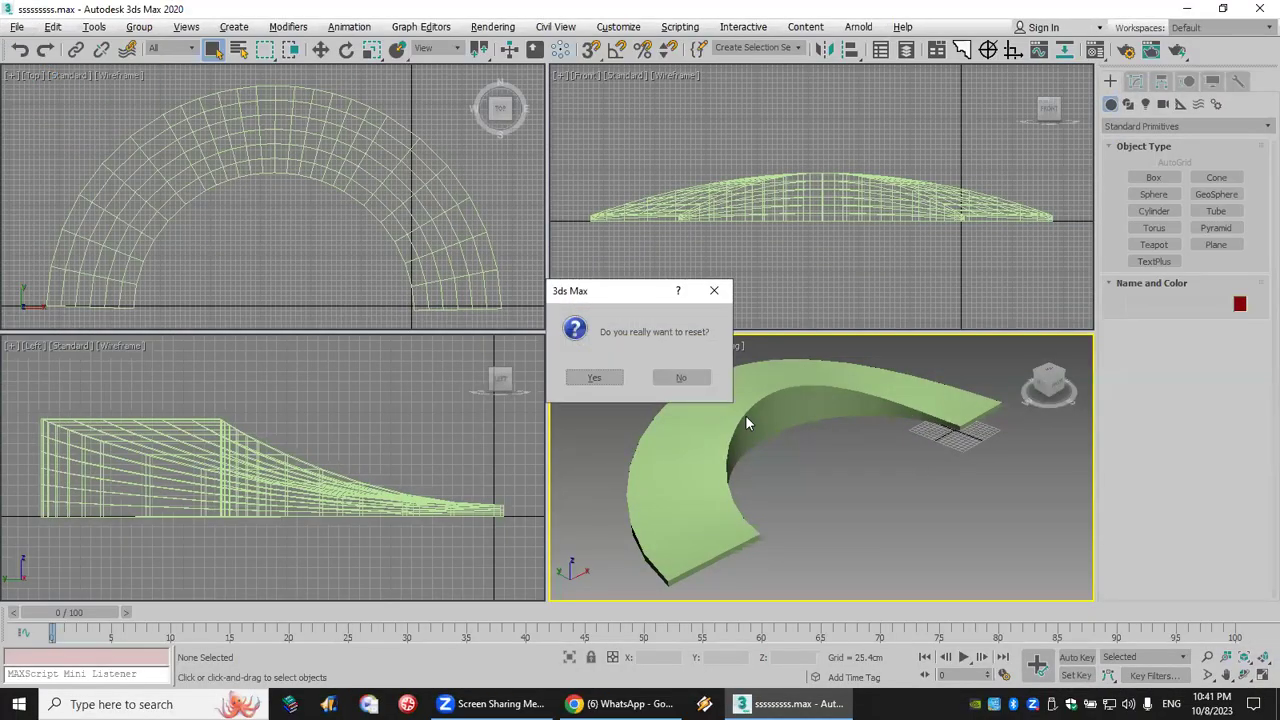
click(585, 377)
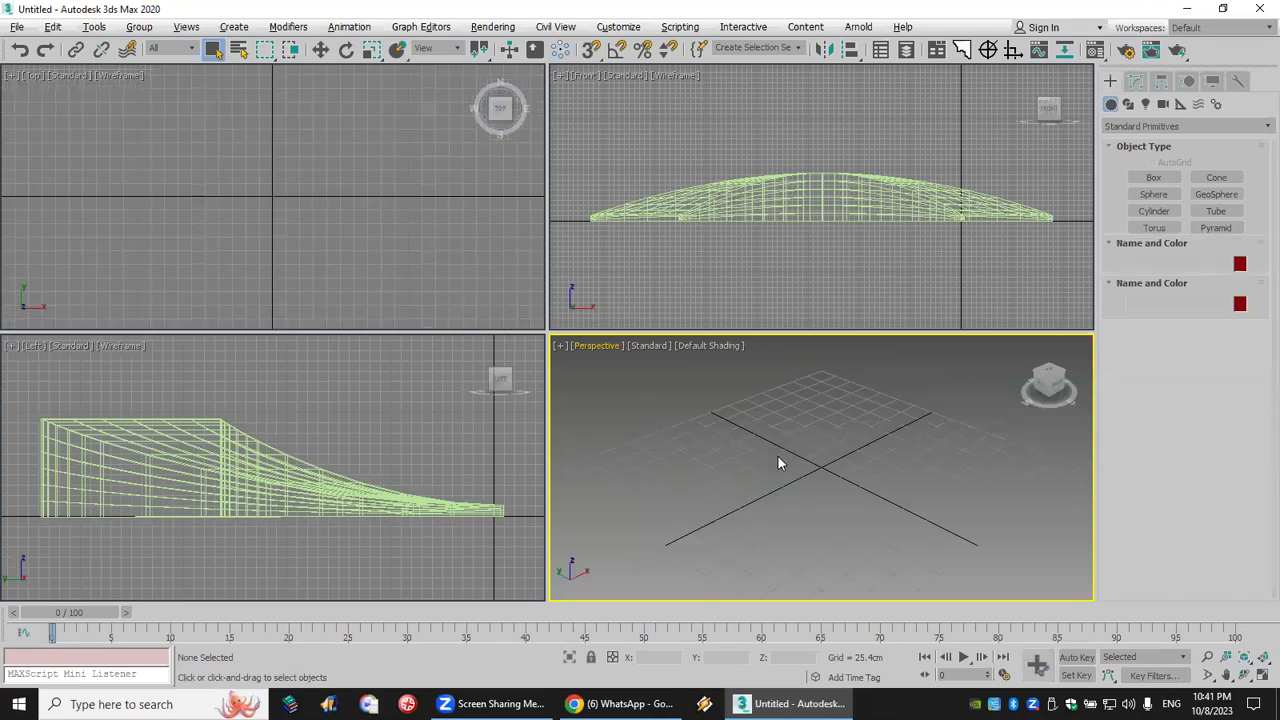
click(829, 248)
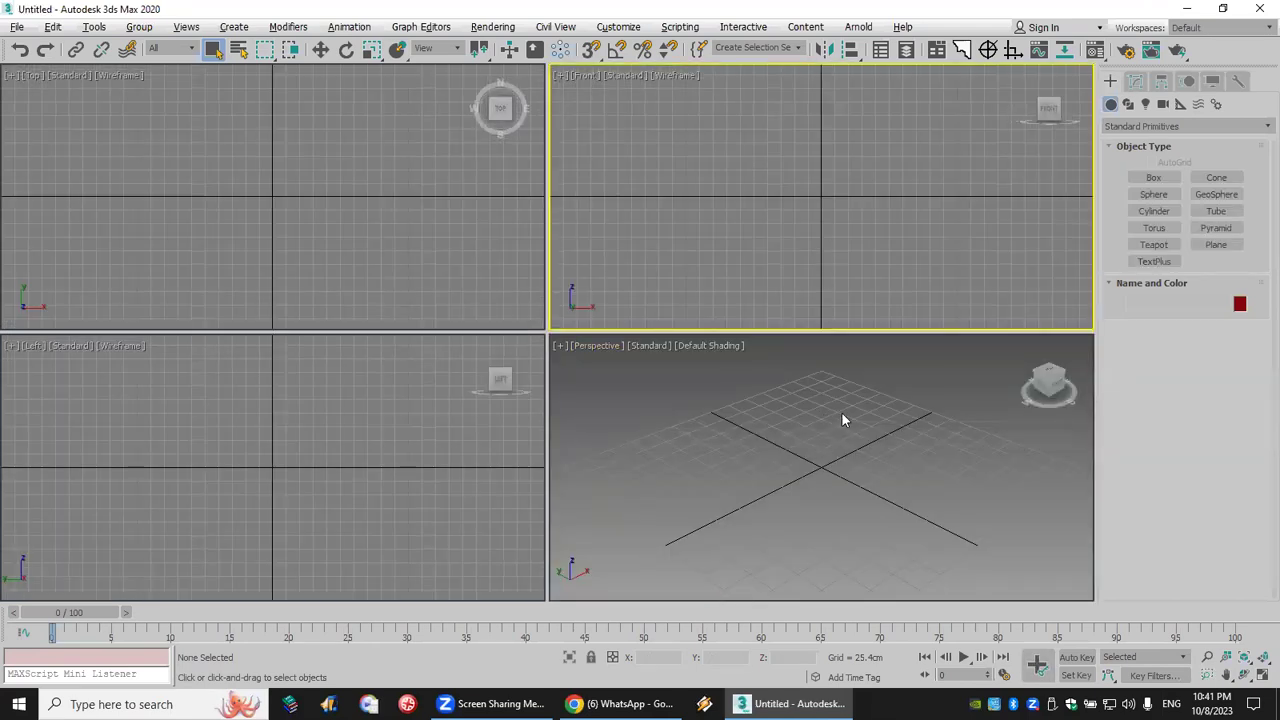
middle_drag(860, 407, 854, 401)
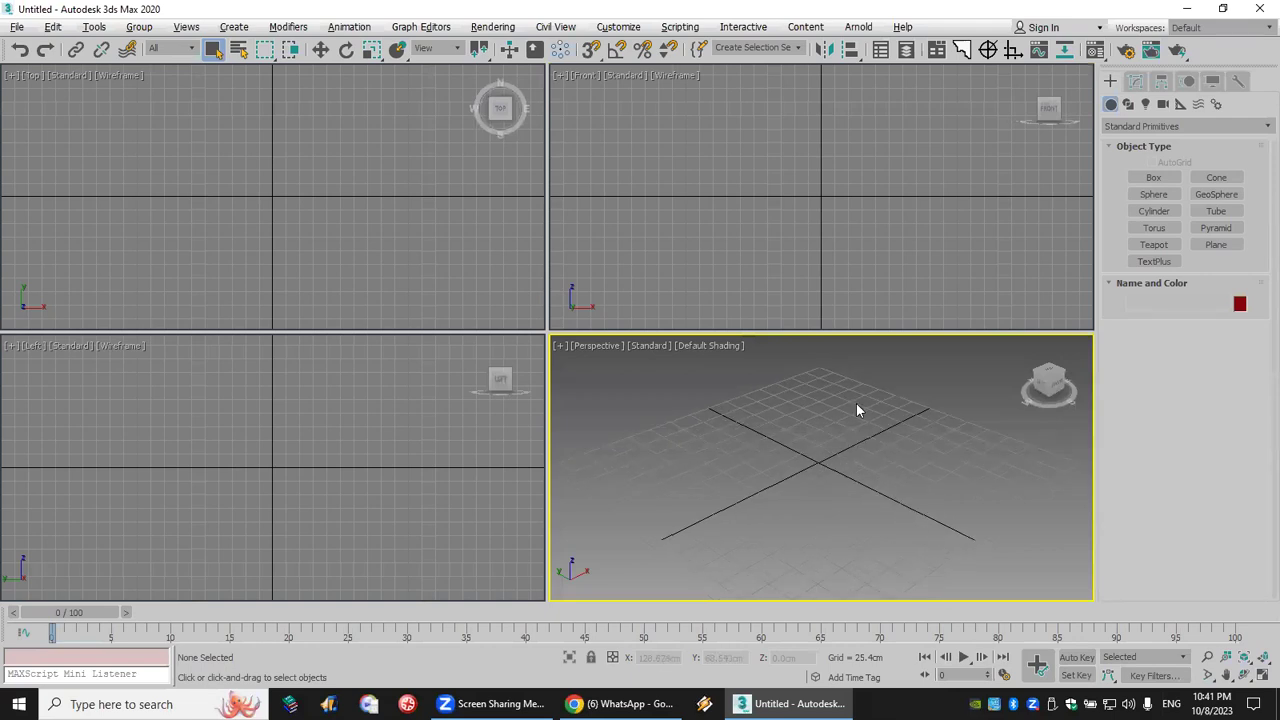
Step: Draw a rectangle about 259 cm long and 432 cm wide in the Front view, resting on the ground line
click(1163, 147)
click(1128, 104)
click(1216, 190)
drag(846, 209, 797, 183)
drag(737, 124, 968, 263)
middle_drag(968, 263, 817, 266)
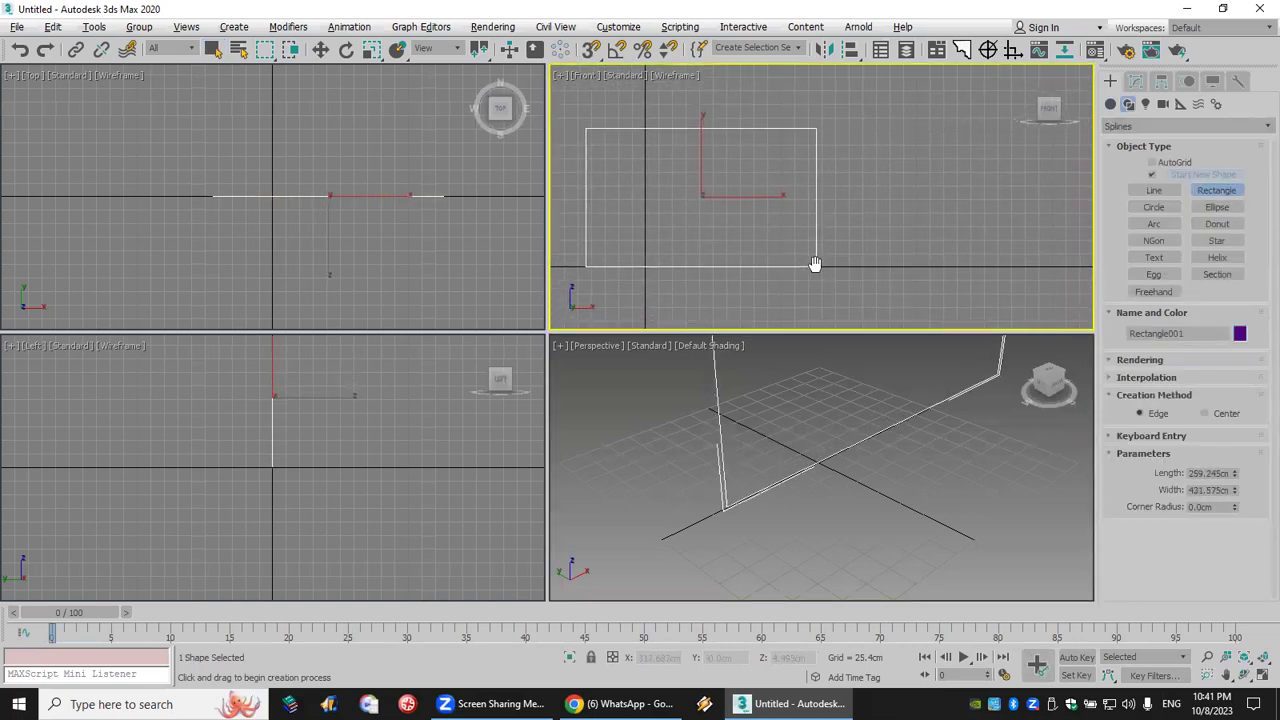
Step: Draw a near-semicircular arc of about 1085 cm radius in the Top view, with its ends on the horizontal axis
right_click(317, 191)
scroll(331, 228, down, 5)
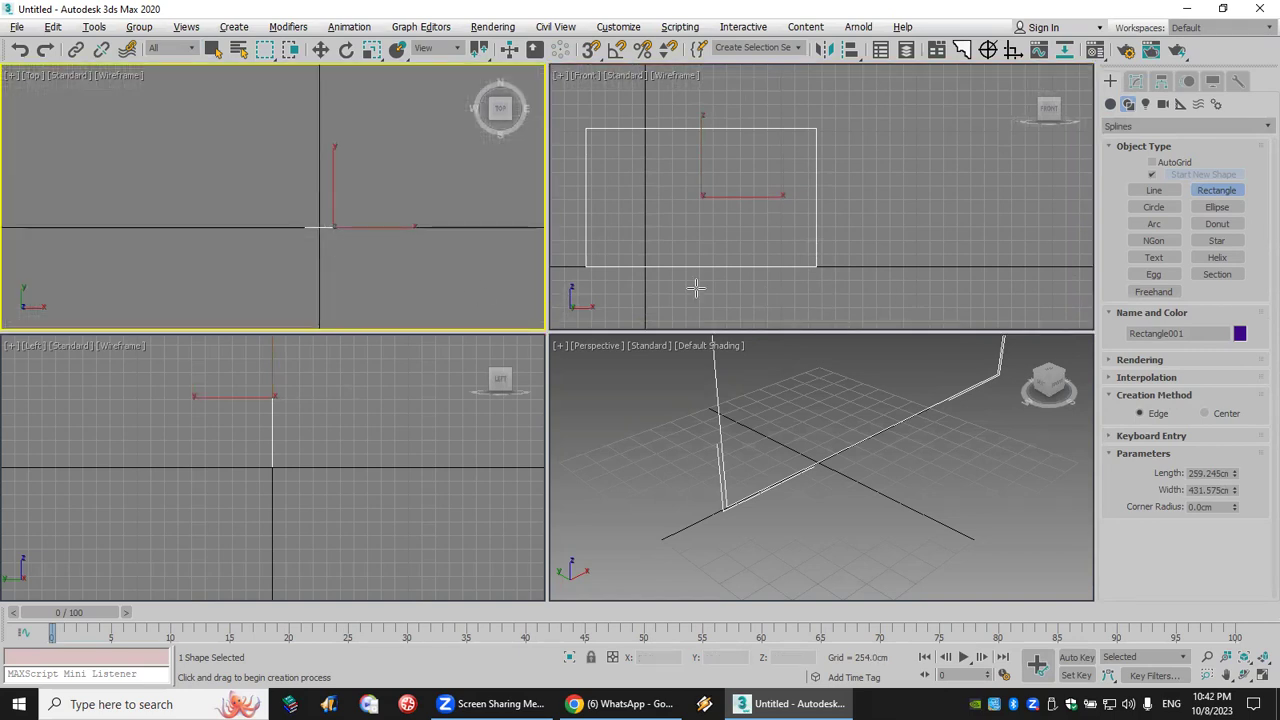
click(1153, 223)
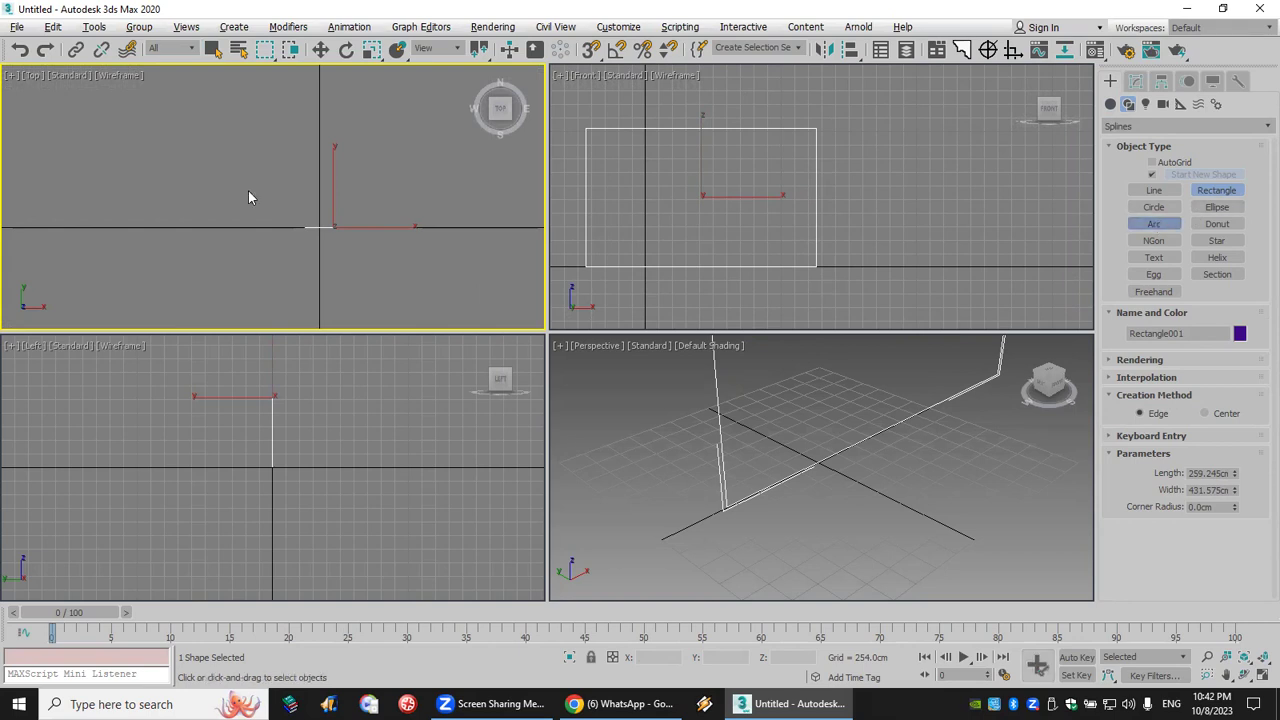
drag(86, 226, 375, 227)
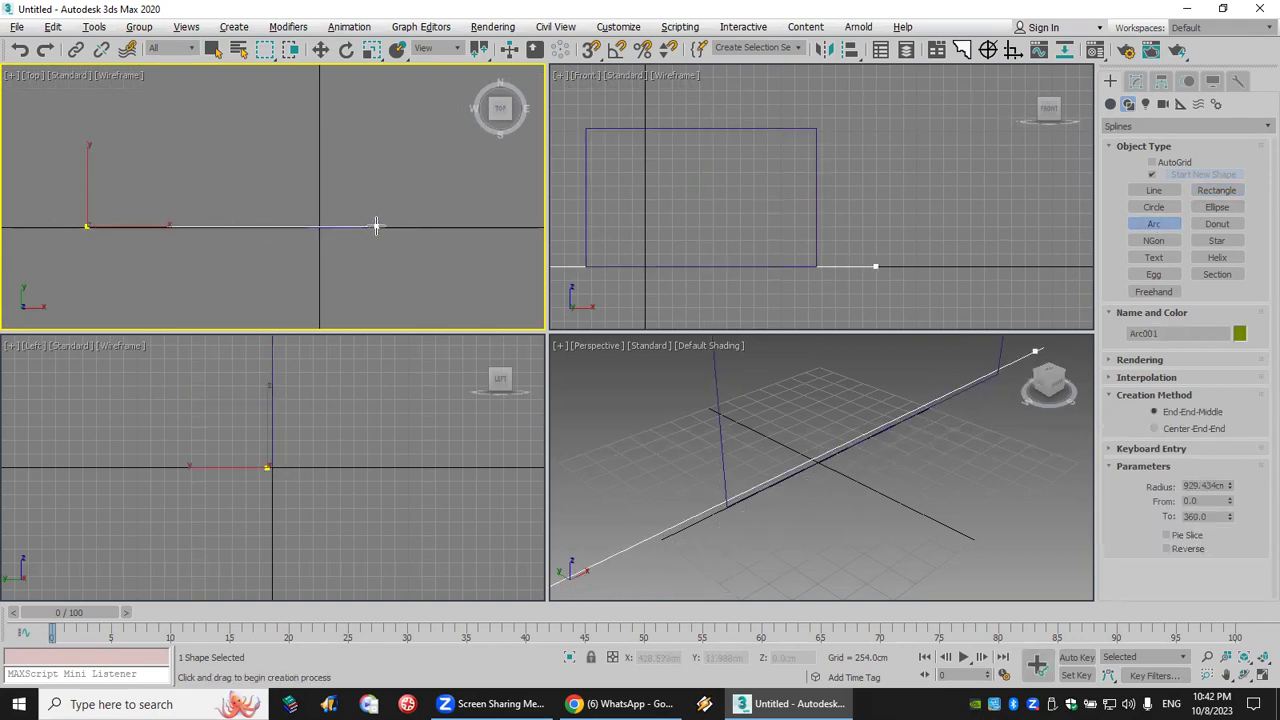
click(333, 118)
middle_drag(404, 170, 309, 217)
Step: Move the rectangle along X beyond the arc's right end, to about X 1118 cm, and check the ramp reference screenshot
click(320, 49)
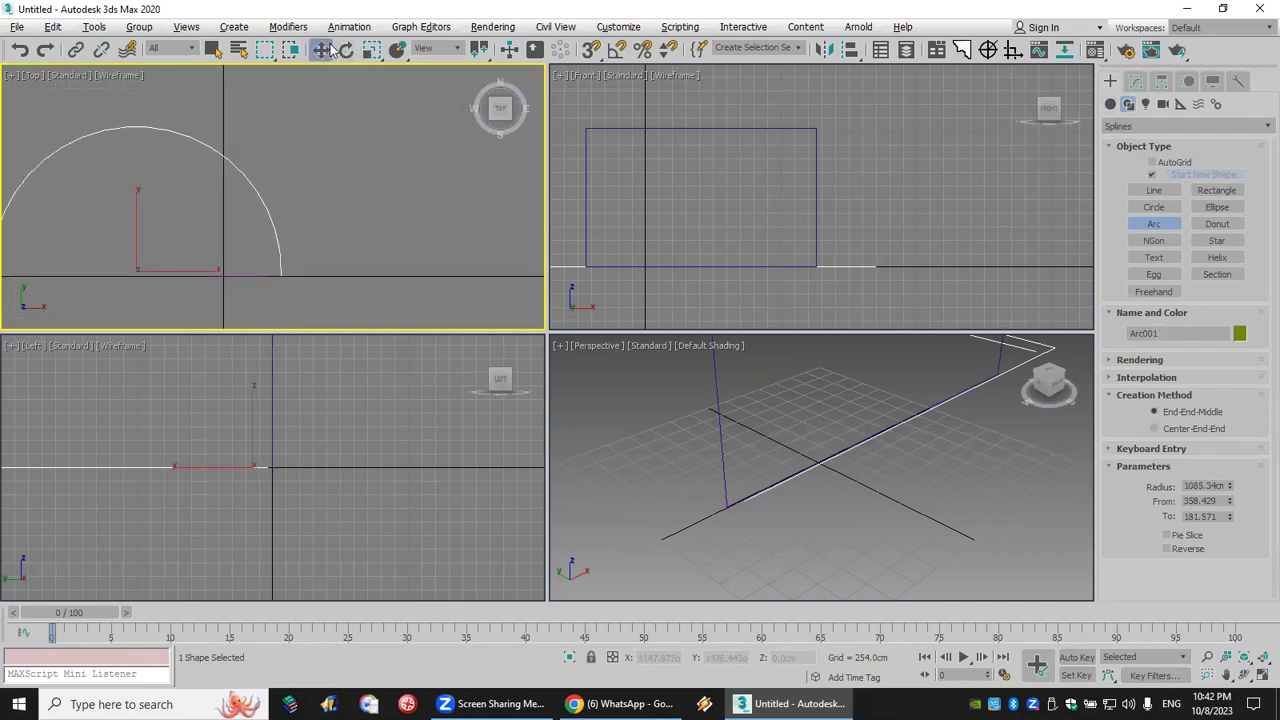
drag(244, 277, 409, 277)
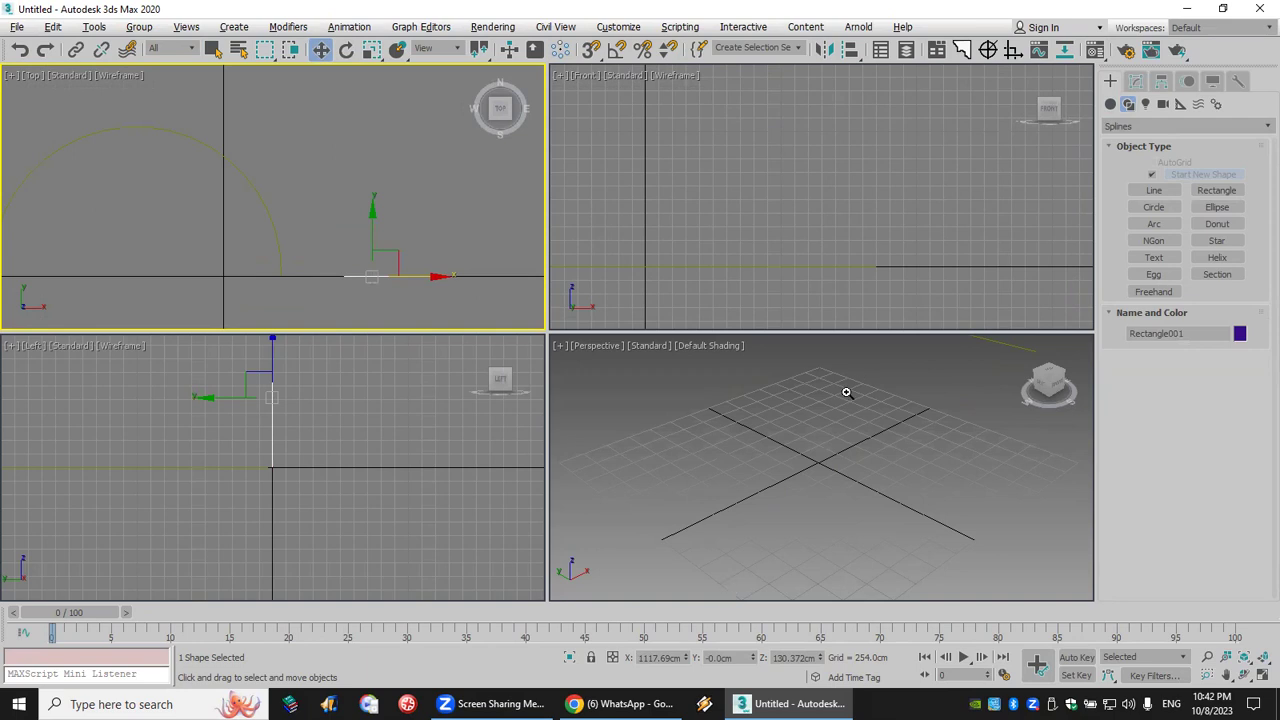
key(alt+Tab)
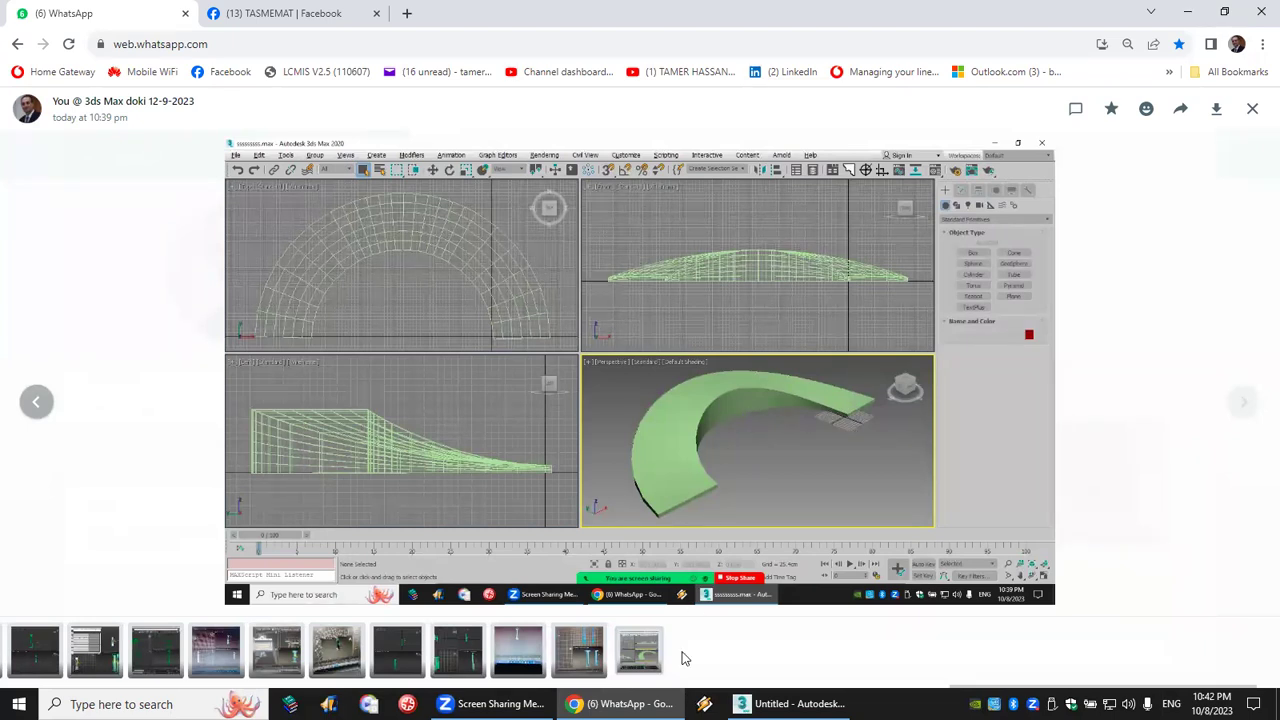
key(alt+Tab)
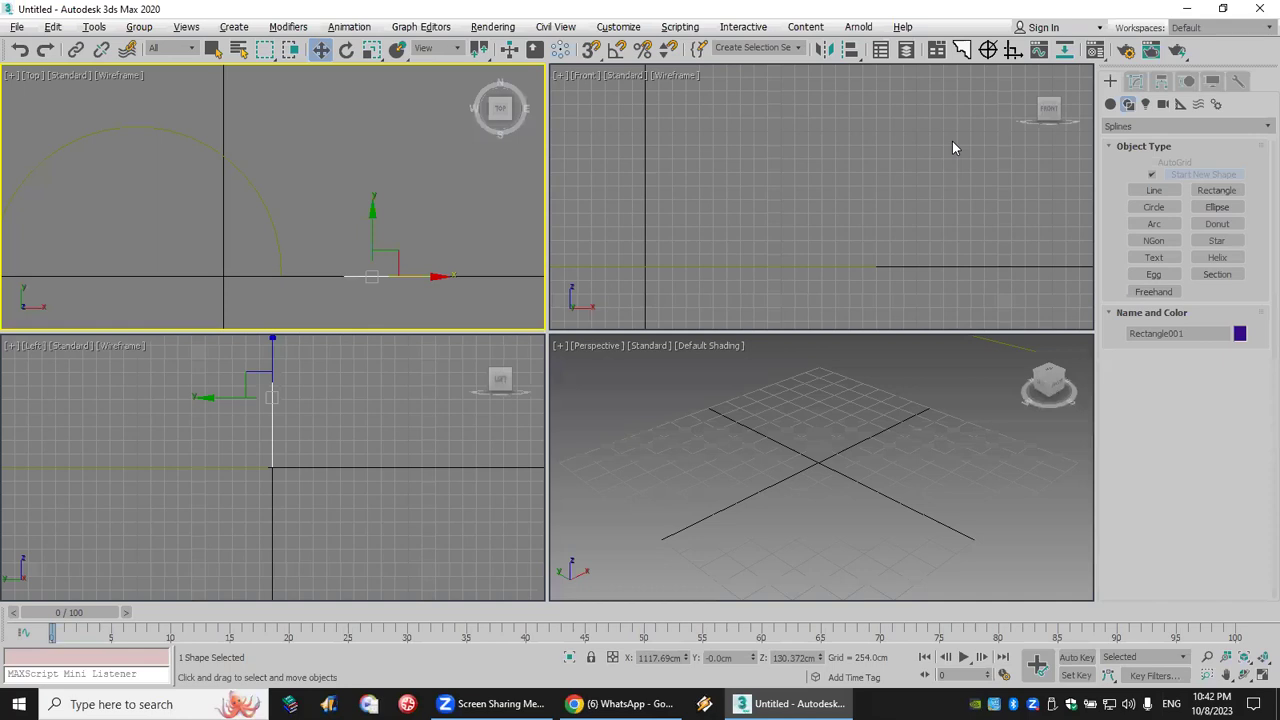
Step: Select both the arc and the rectangle in the Perspective view and set their object color to white
scroll(845, 505, down, 8)
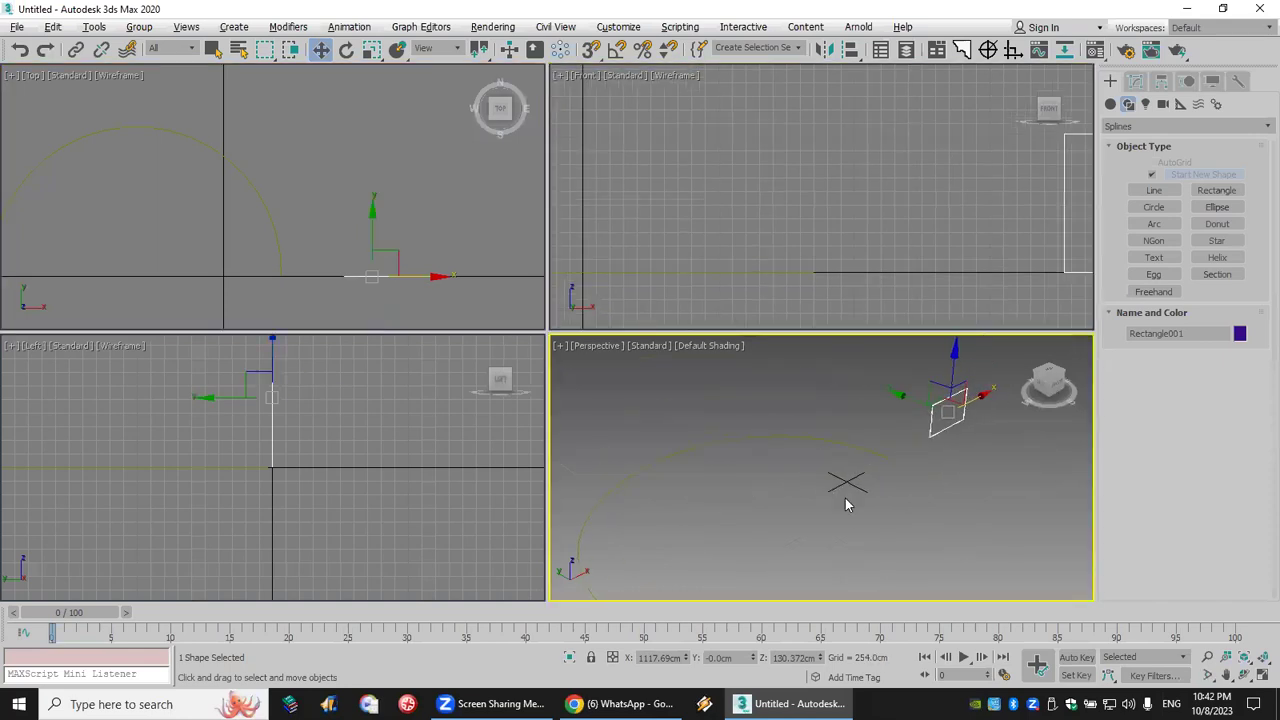
click(984, 539)
drag(633, 407, 840, 470)
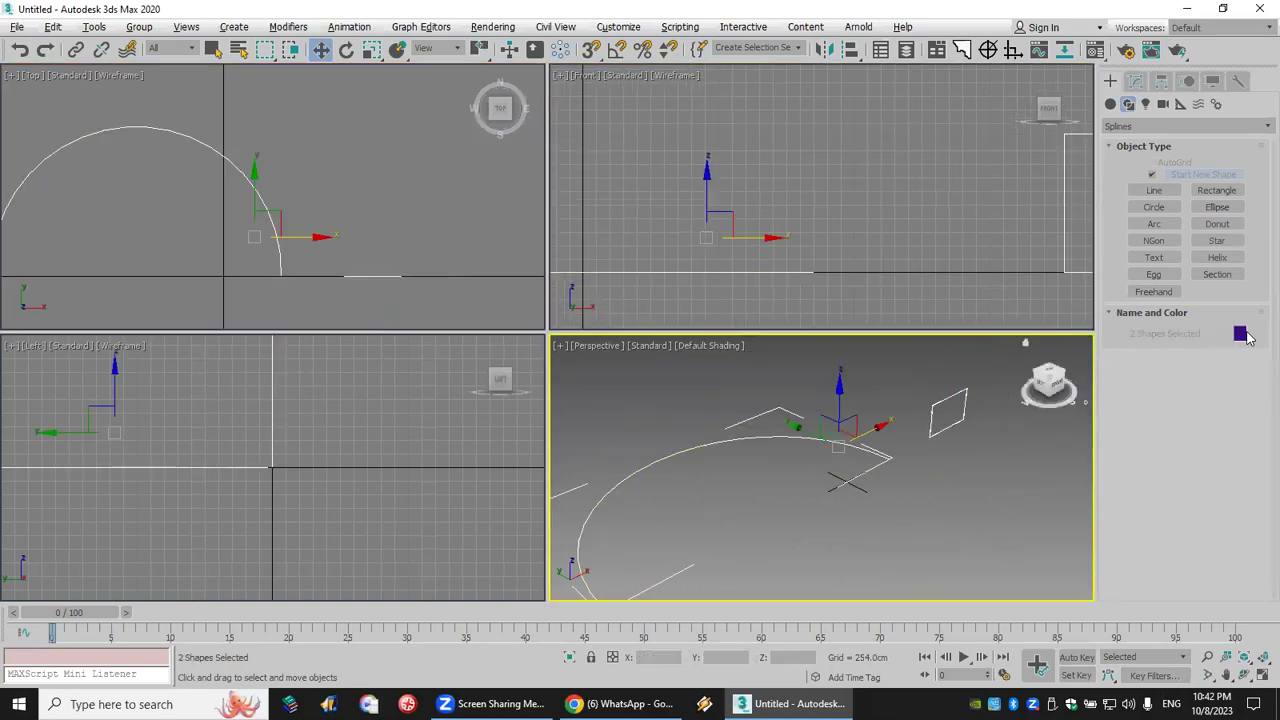
click(1240, 334)
click(979, 214)
click(972, 314)
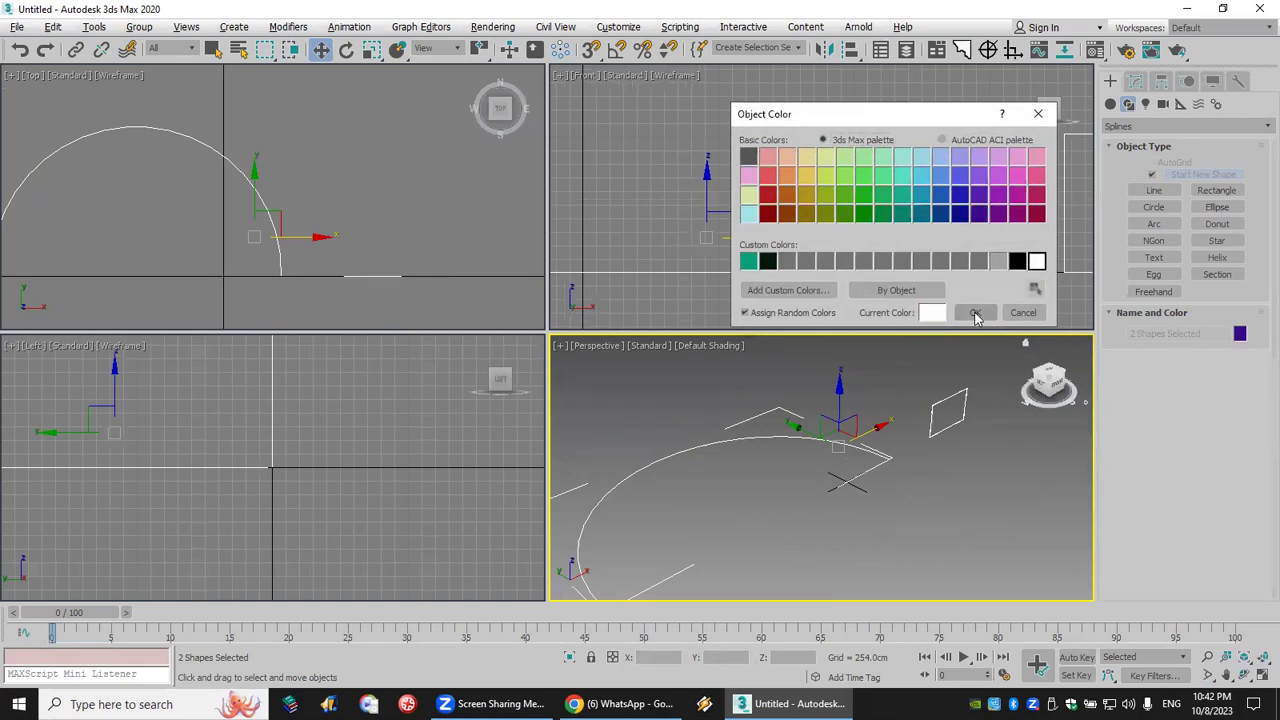
Step: Make a copy of the rectangle farther along X, at about X 1983 cm
scroll(900, 480, down, 3)
click(891, 449)
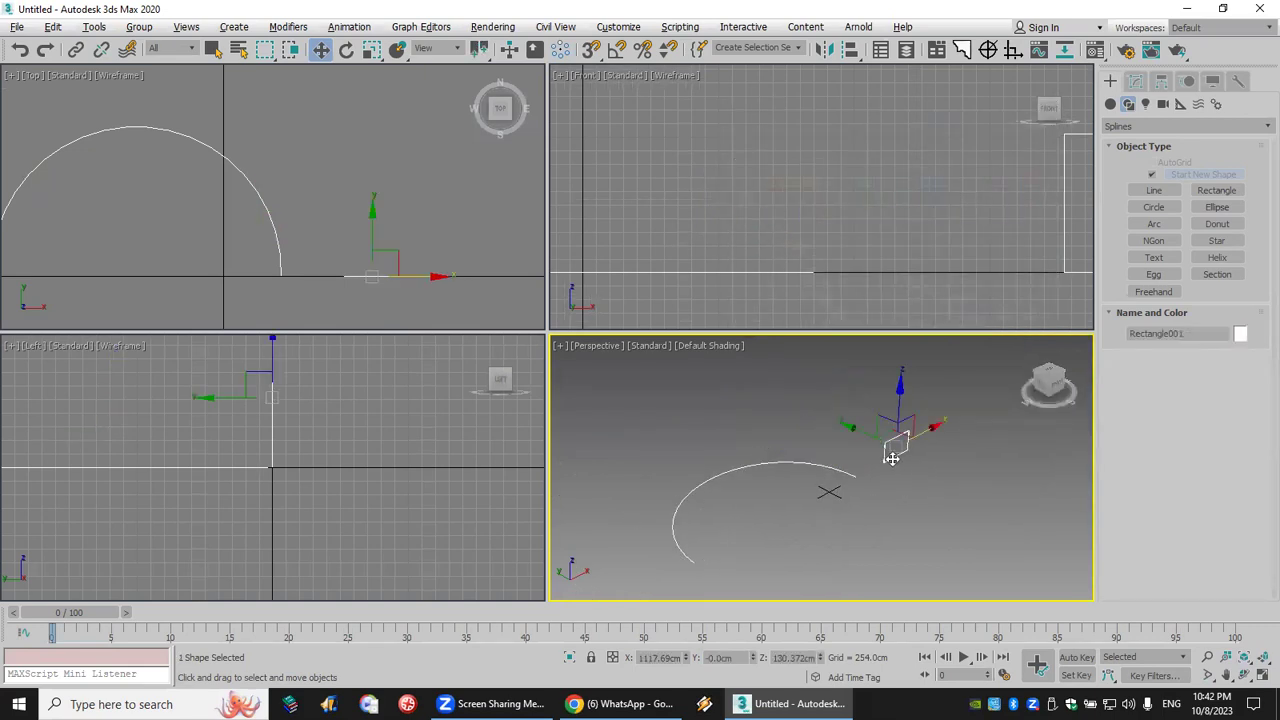
shift+drag(945, 428, 990, 410)
key(Return)
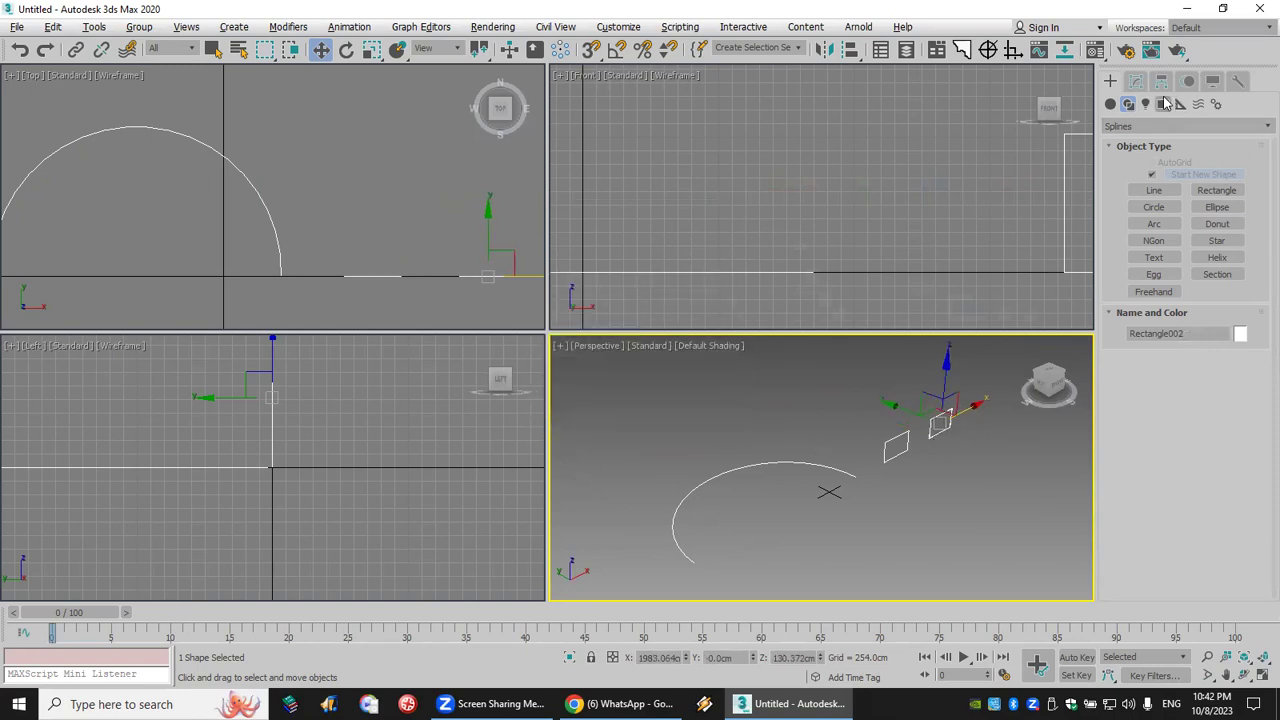
Step: Reduce the copied rectangle's length to about 20.74 cm, making it a thin strip
click(1137, 82)
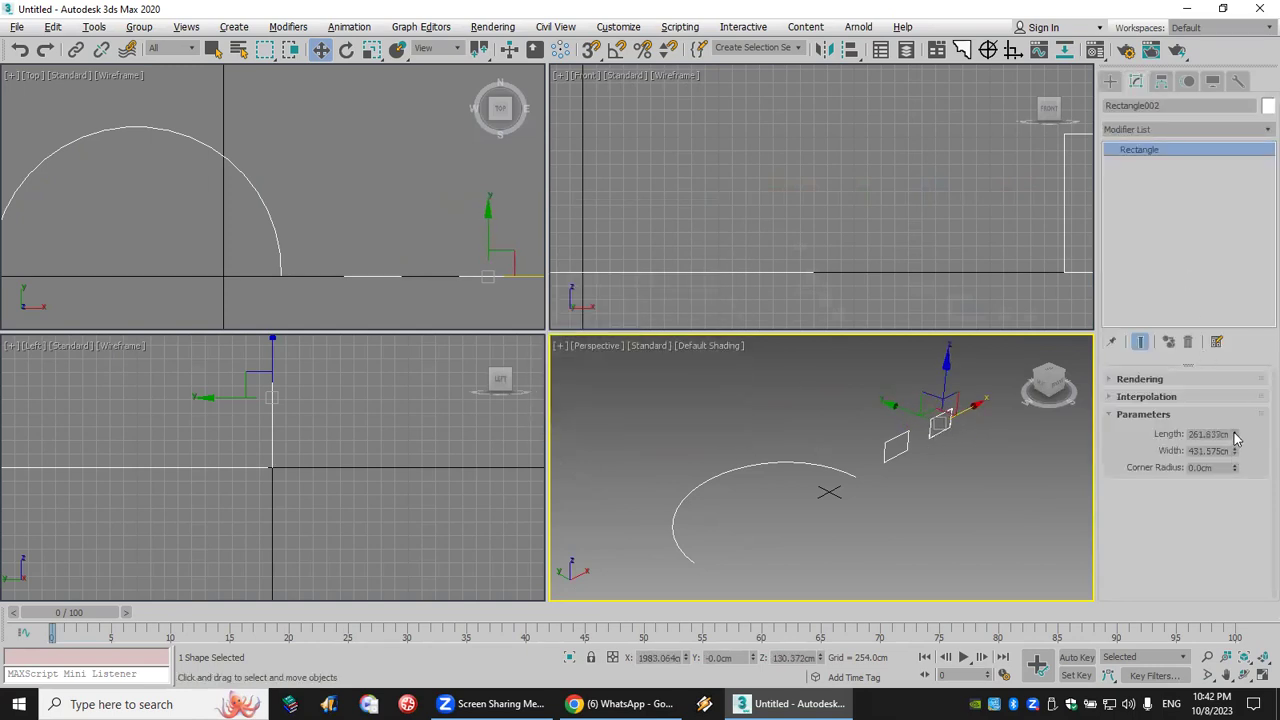
drag(1235, 465, 1237, 510)
scroll(918, 220, down, 2)
mouse_move(918, 220)
middle_down()
mouse_move(756, 204)
mouse_move(906, 206)
middle_up()
scroll(756, 204, down, 2)
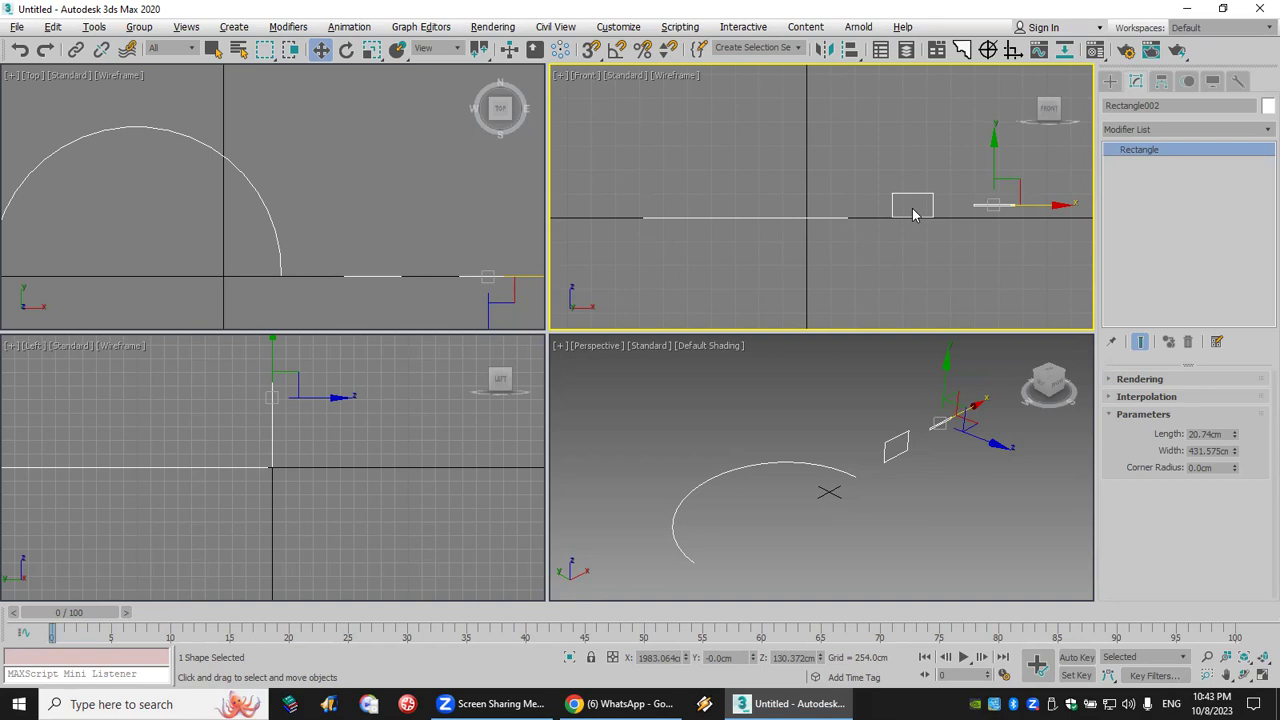
Step: Review the ramp reference screenshot in WhatsApp Web, then compare the tall and thin rectangles in the maximized Front view
click(610, 704)
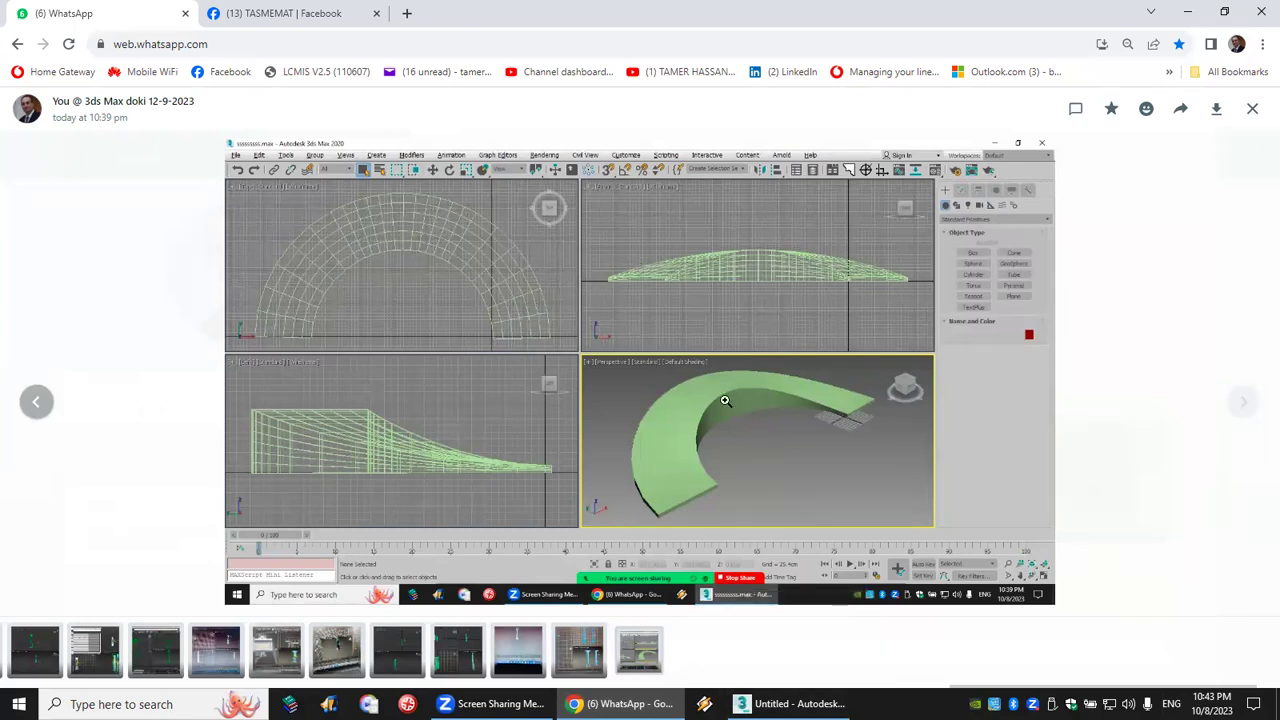
click(790, 704)
middle_drag(931, 257, 926, 238)
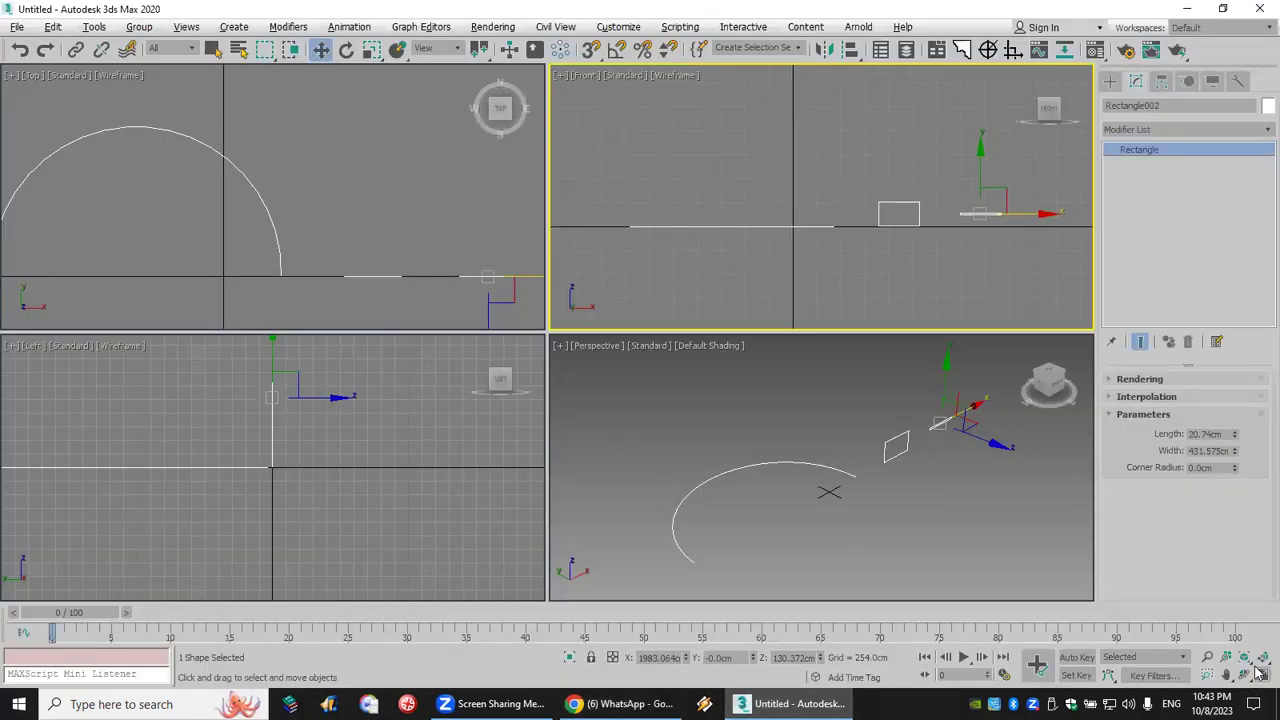
key(alt+w)
scroll(846, 376, up, 5)
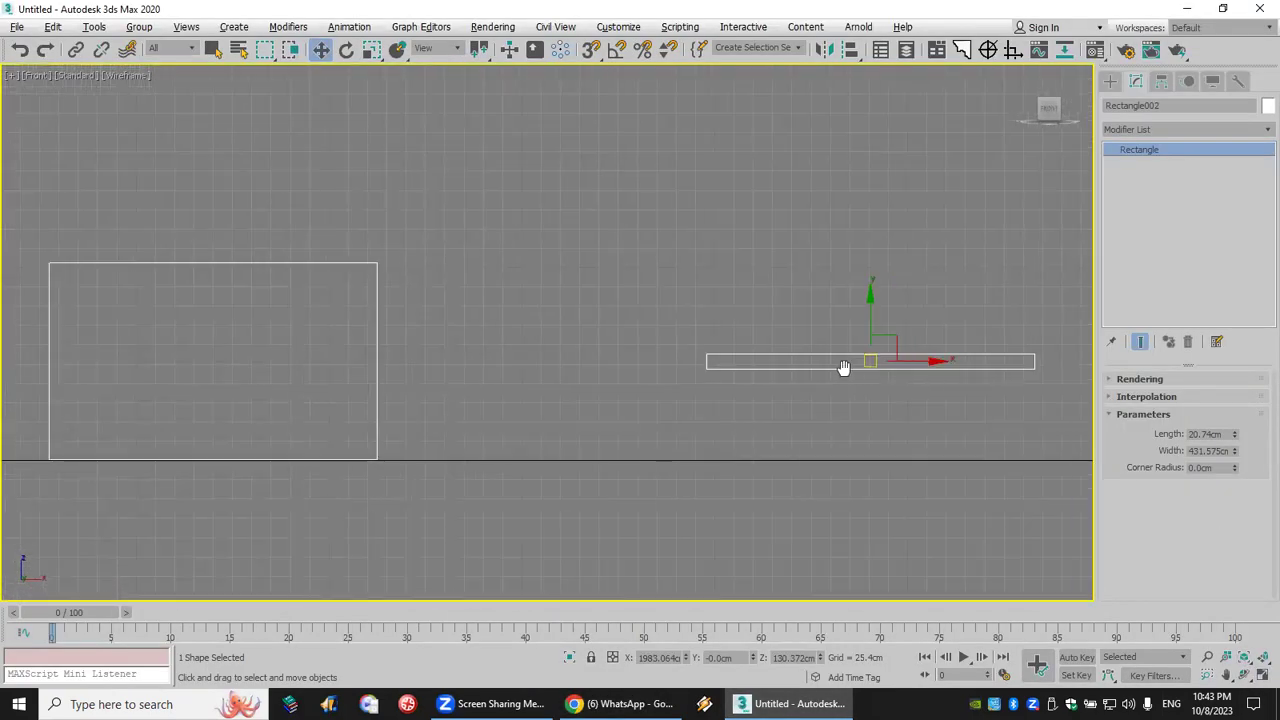
scroll(910, 376, down, 2)
scroll(910, 376, down, 3)
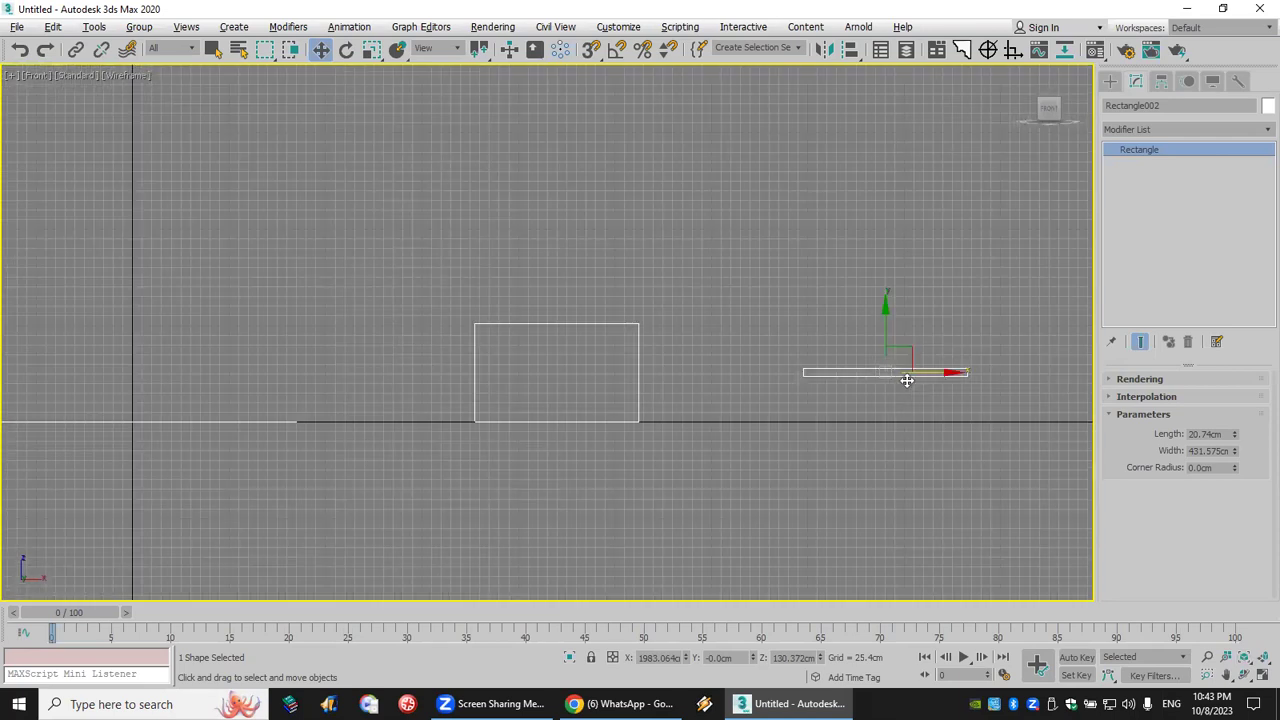
scroll(792, 427, down, 3)
middle_drag(792, 427, 818, 417)
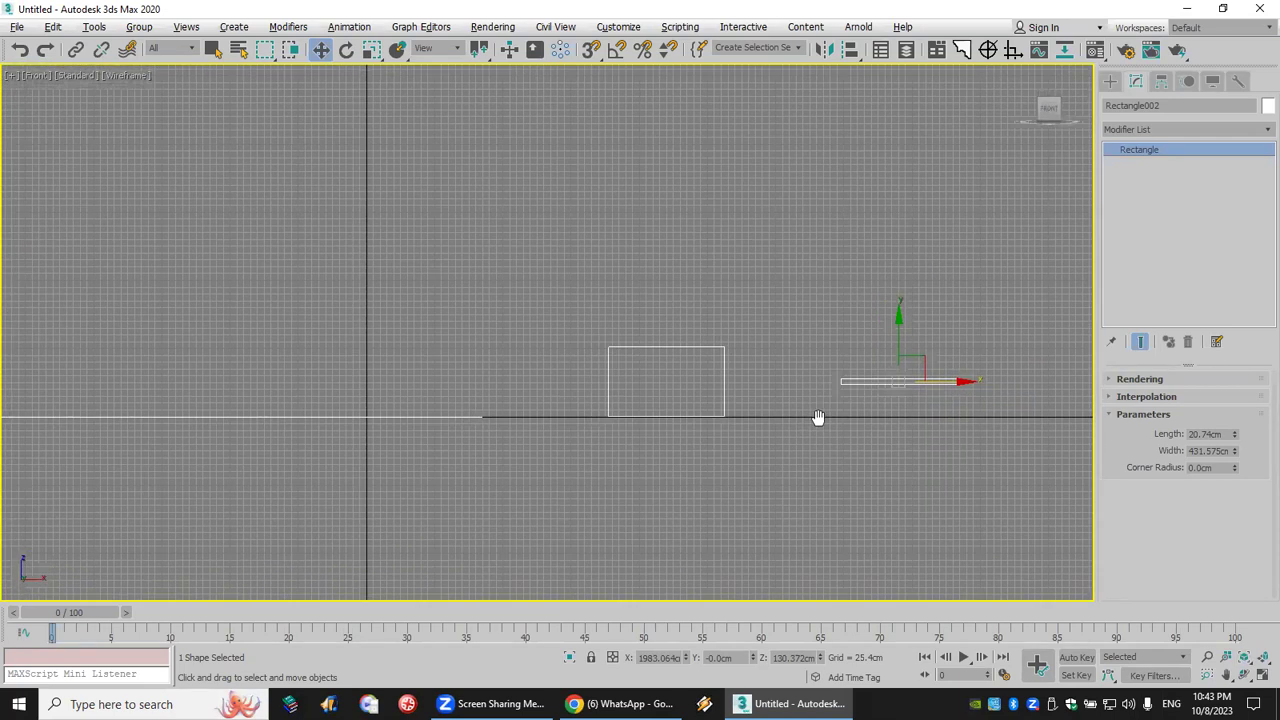
middle_drag(819, 420, 885, 398)
Step: Move only the pivot of the thin rectangle straight down to its bottom edge in the Front view
scroll(944, 384, up, 6)
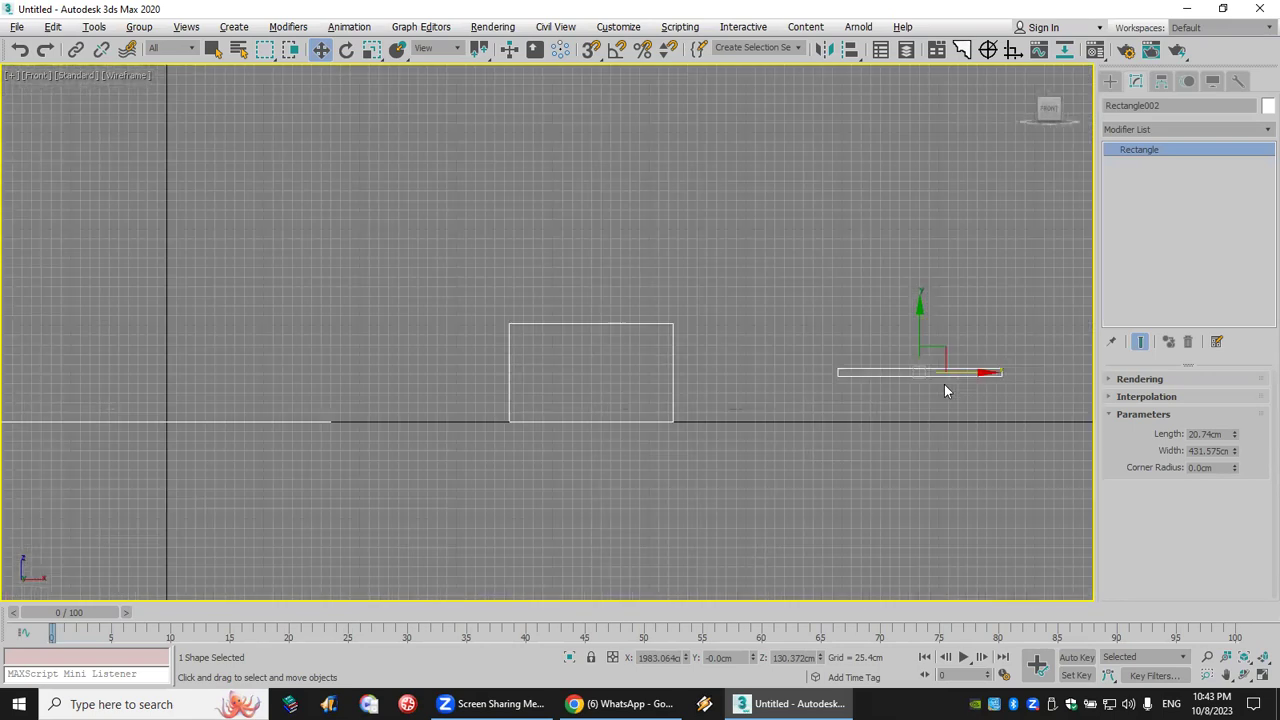
scroll(888, 378, up, 5)
middle_drag(817, 377, 856, 388)
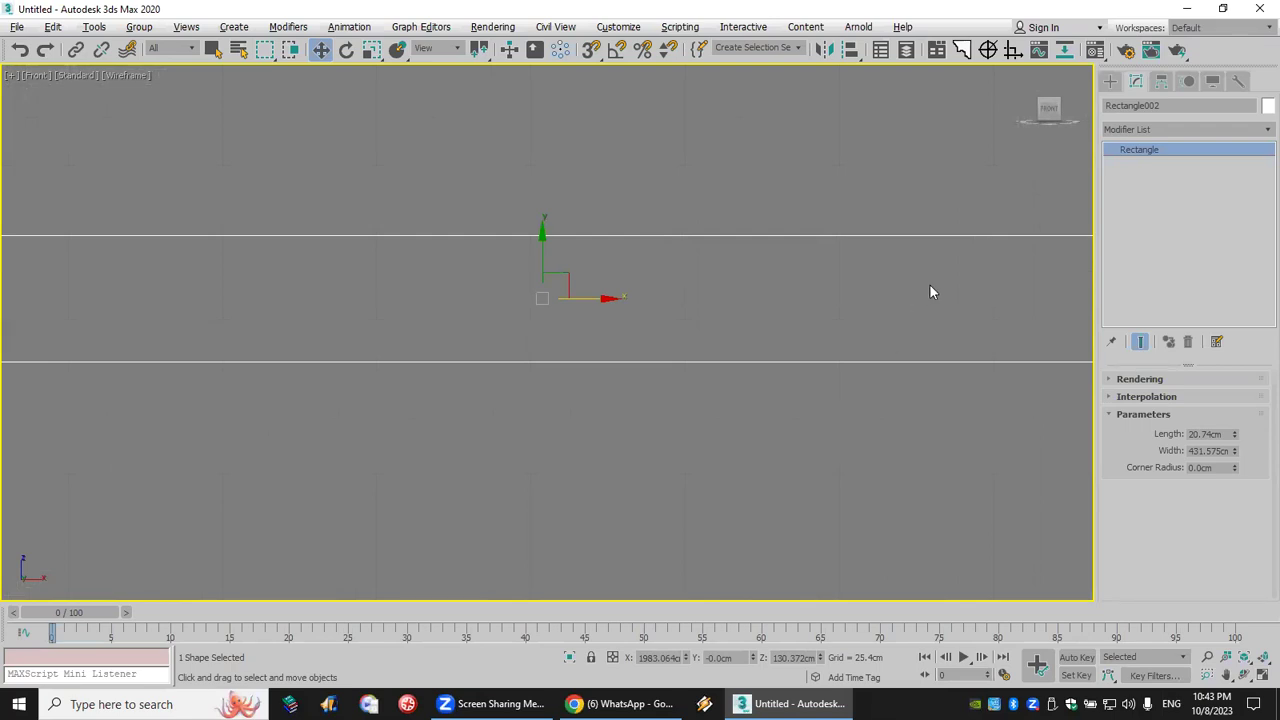
click(1161, 80)
click(1173, 190)
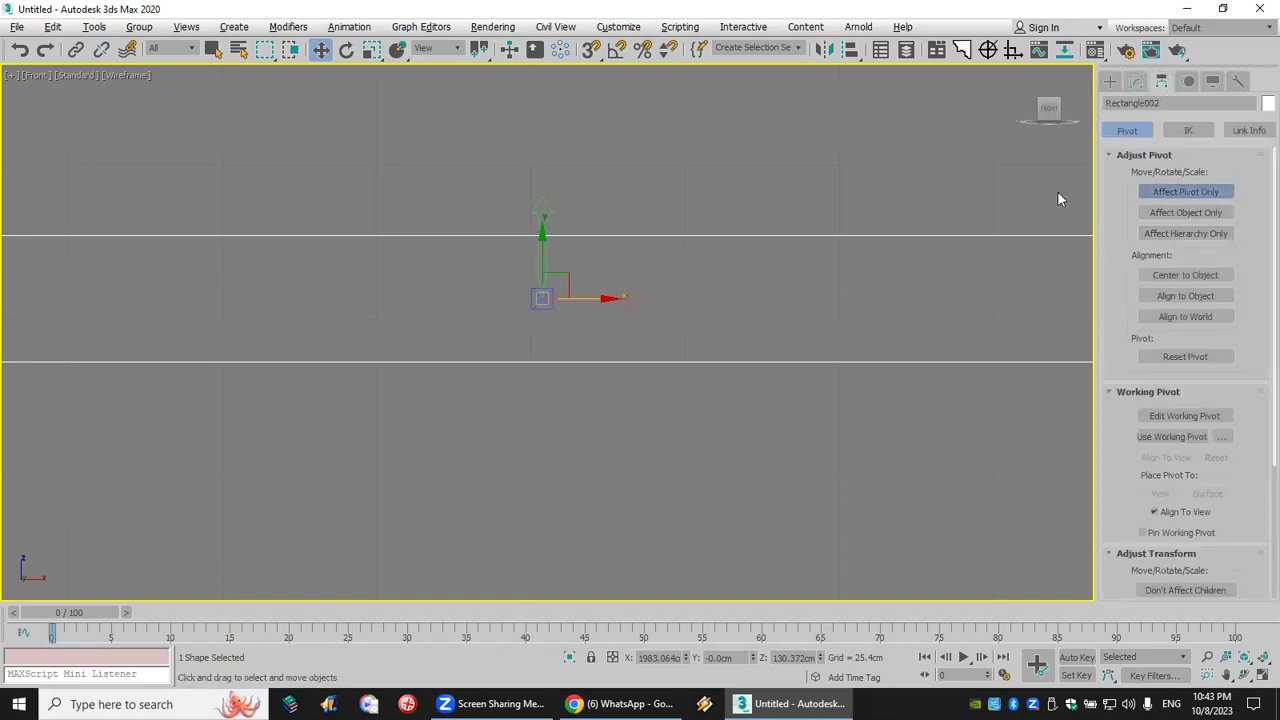
drag(542, 298, 543, 297)
key(ctrl+z)
drag(537, 220, 543, 291)
Step: Move the taller rectangle's pivot down to its bottom edge, end pivot editing and return to the WhatsApp ramp screenshot
scroll(512, 325, down, 5)
middle_drag(560, 360, 613, 350)
click(616, 343)
drag(457, 289, 463, 371)
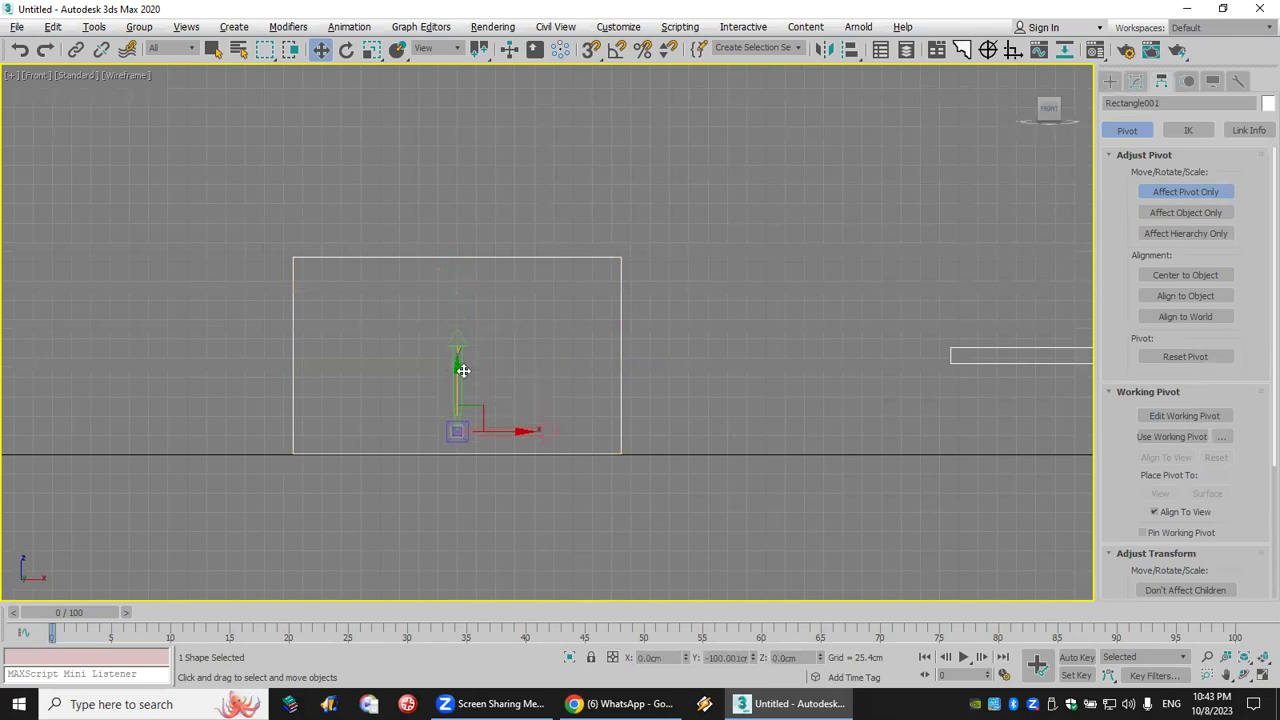
scroll(558, 392, down, 4)
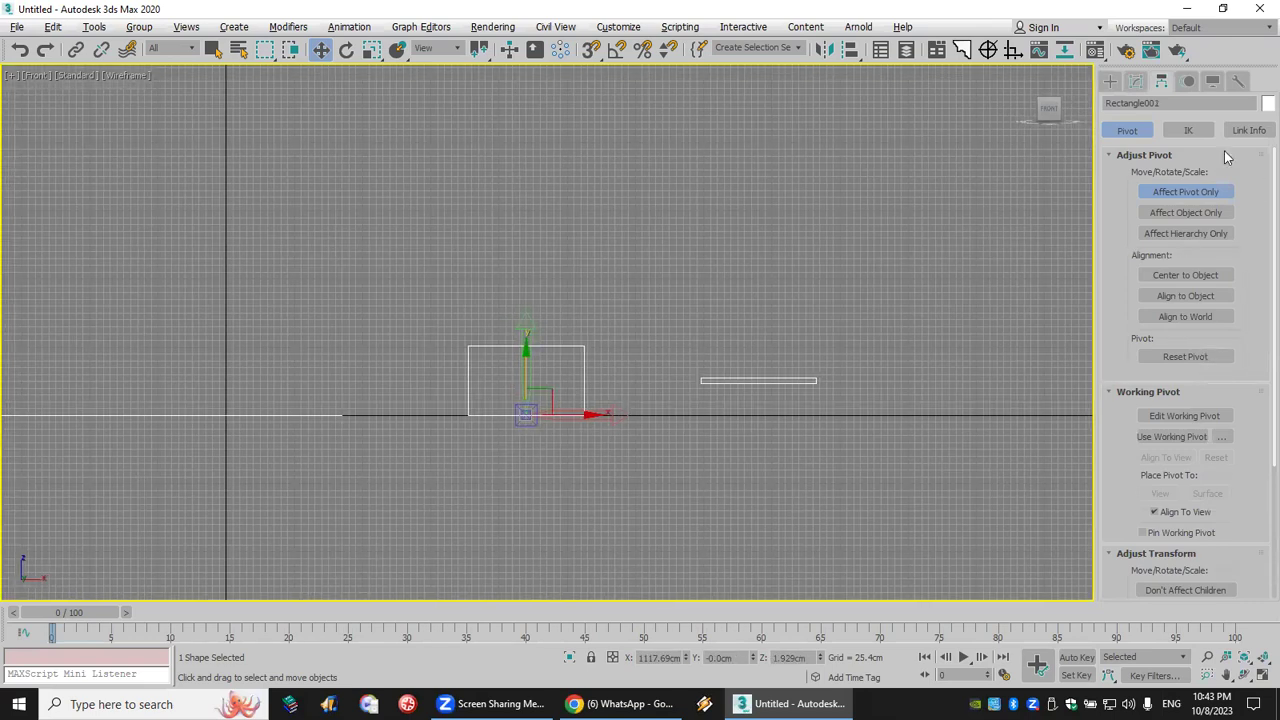
click(1189, 191)
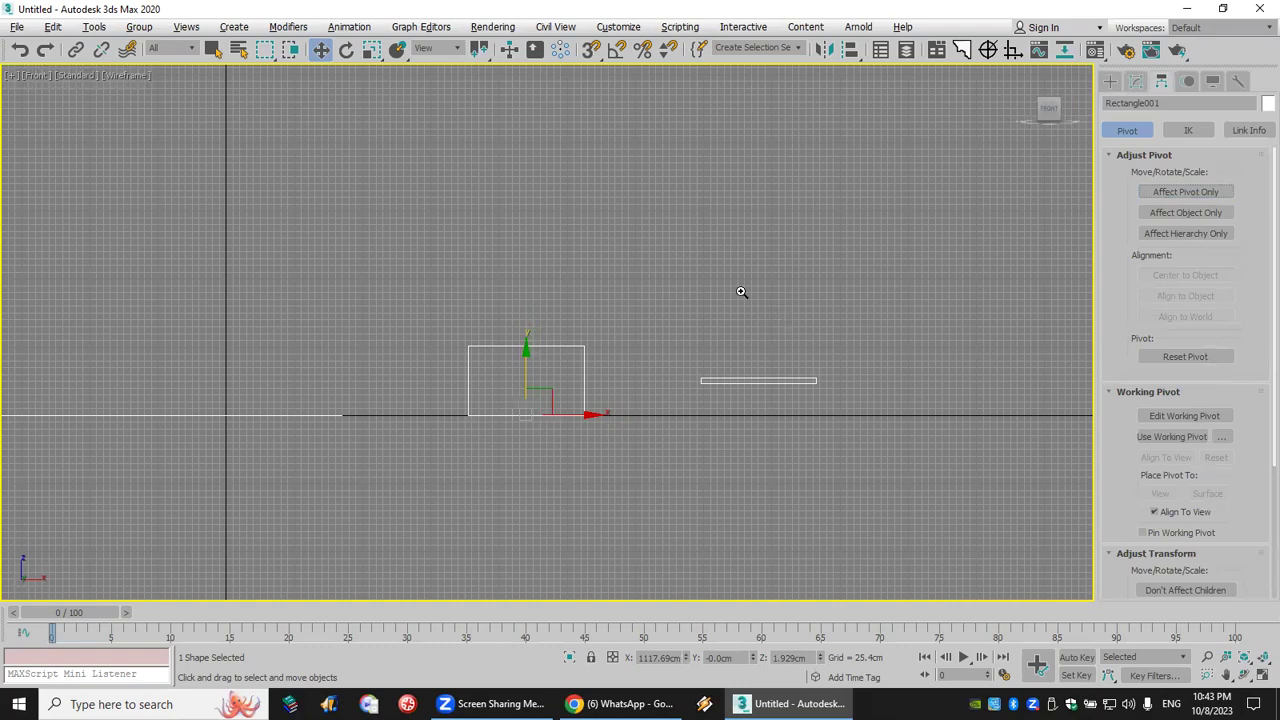
key(alt+Tab)
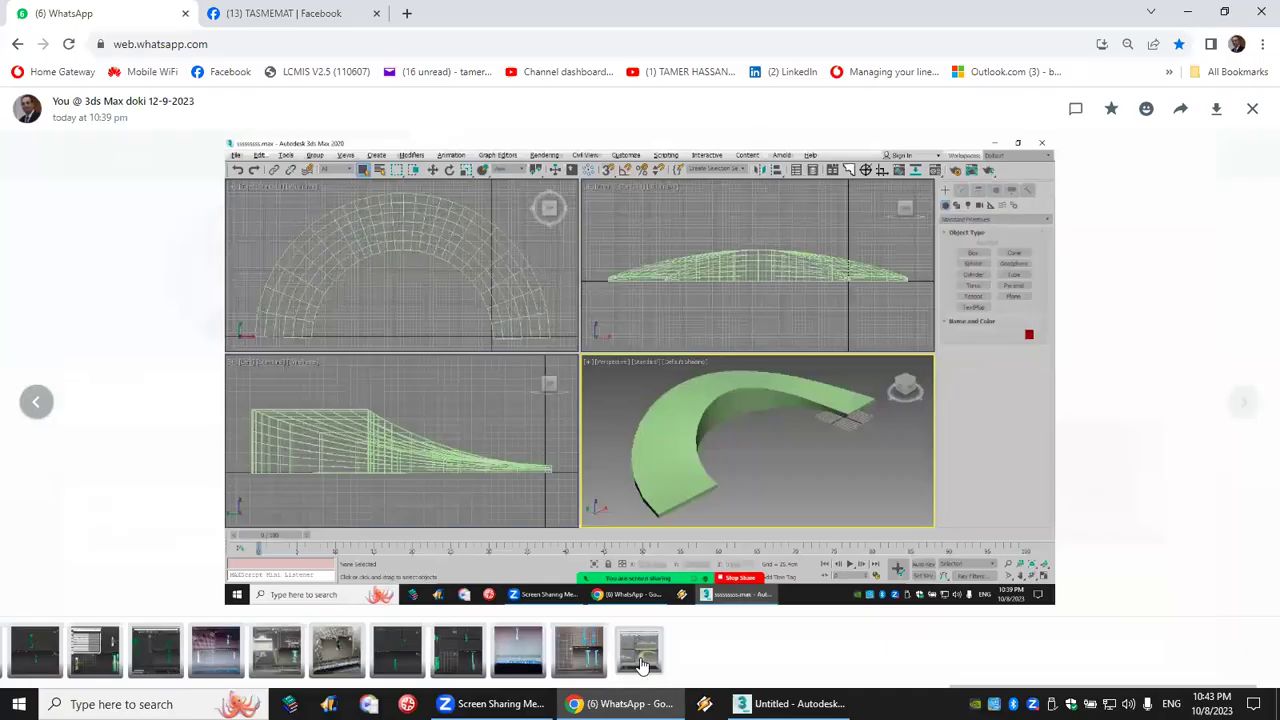
Step: Mark the ramp's flat base and arched top on the Front view of the reference screenshot
drag(700, 287, 812, 283)
mouse_move(885, 290)
mouse_down()
mouse_move(861, 264)
mouse_move(672, 230)
mouse_up()
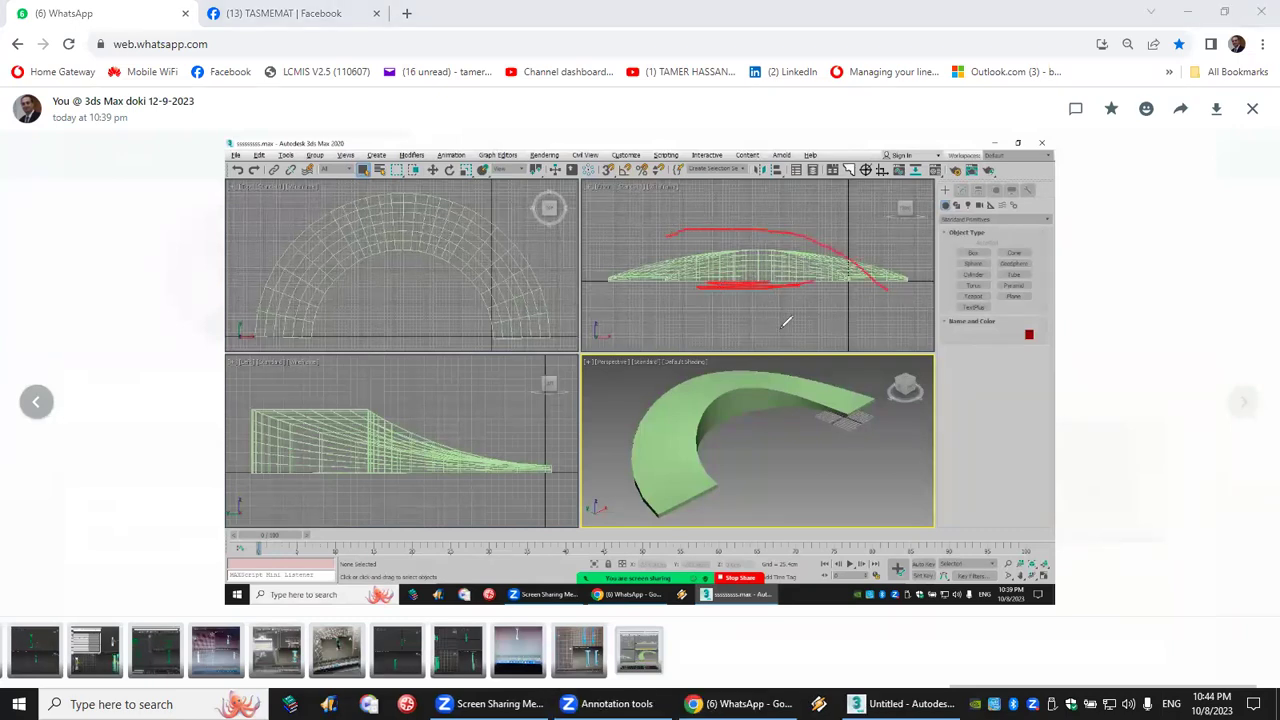
mouse_move(686, 238)
mouse_down()
mouse_move(799, 263)
mouse_move(759, 317)
mouse_move(665, 318)
mouse_up()
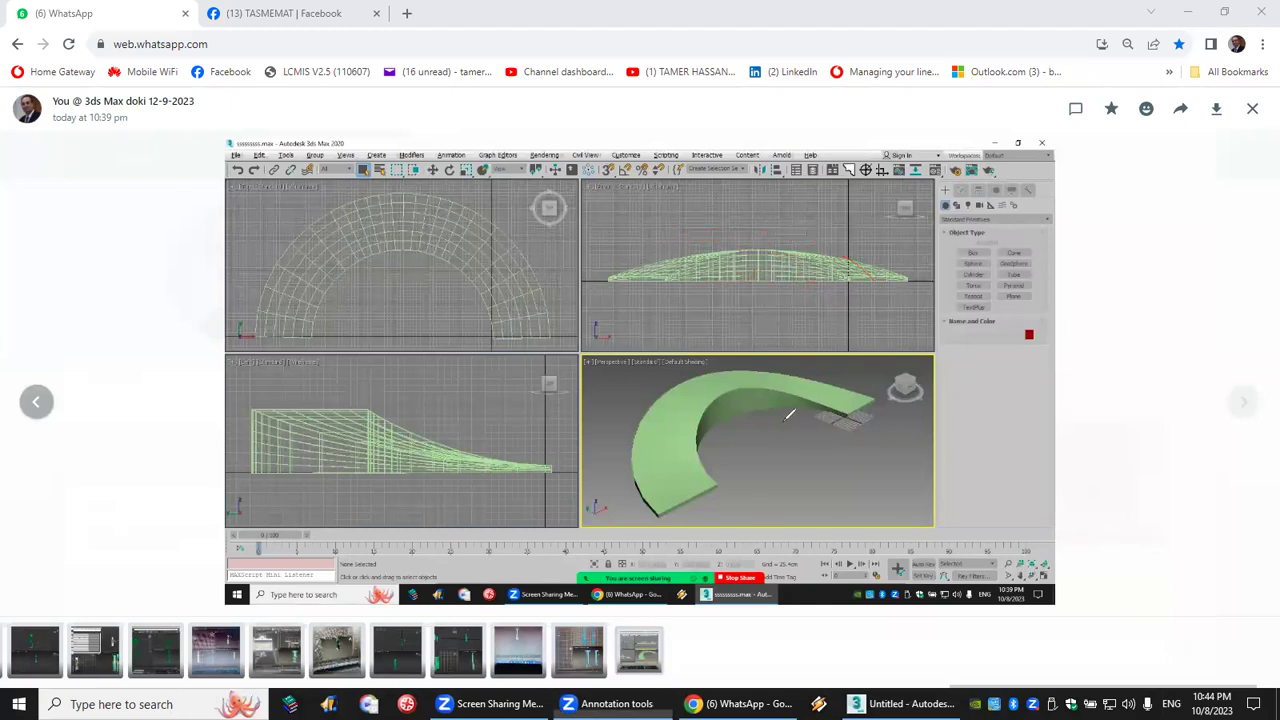
Step: Switch back to 3ds Max and restore the four-viewport layout with the arc and both rectangles in the Perspective view
key(alt+Tab)
scroll(810, 445, down, 3)
middle_drag(783, 423, 1069, 423)
click(1262, 675)
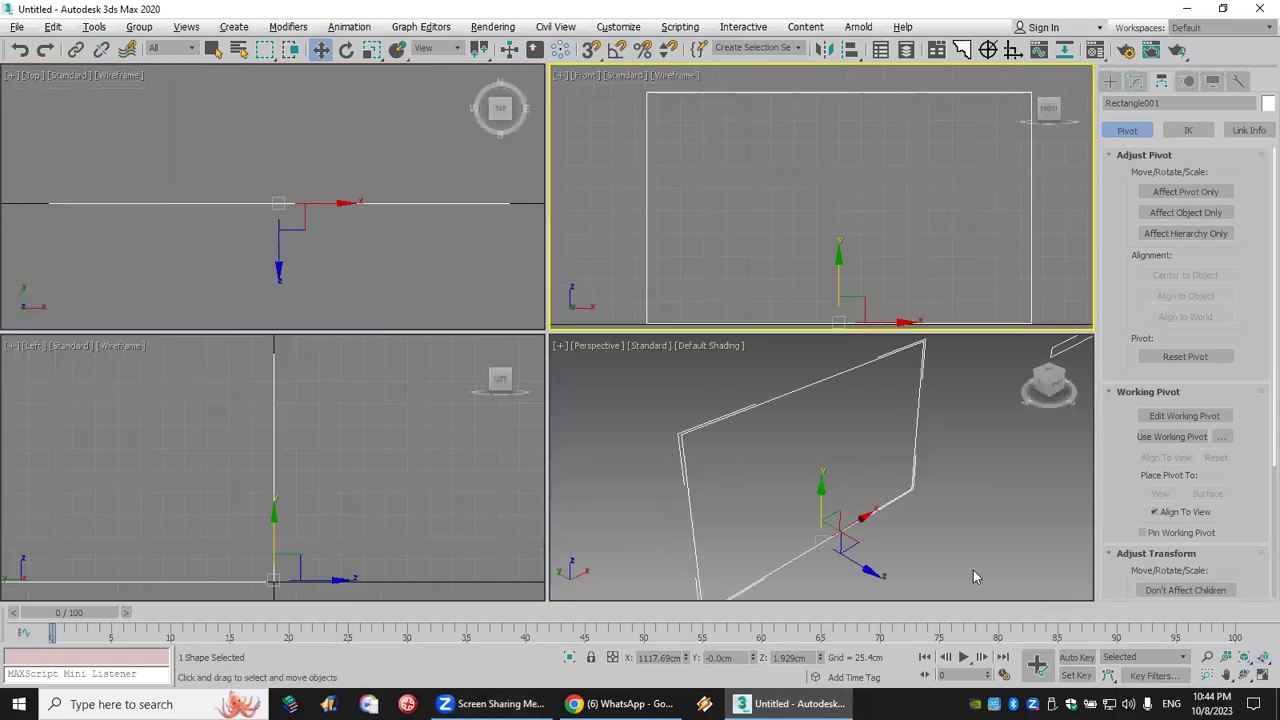
scroll(874, 509, up, 3)
middle_drag(874, 509, 874, 462)
Step: Select the arc path in the Perspective view and bring up the Compound Objects creation types
right_click(855, 432)
click(747, 511)
click(770, 473)
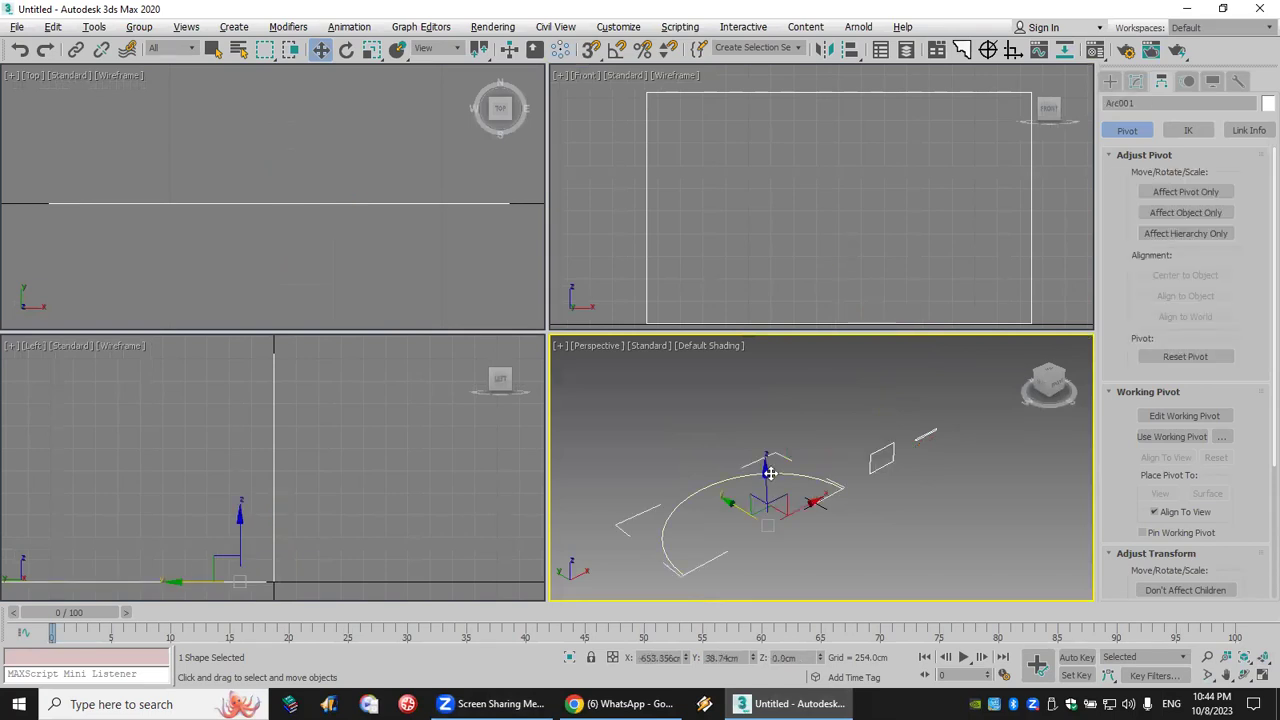
click(1110, 80)
click(1110, 104)
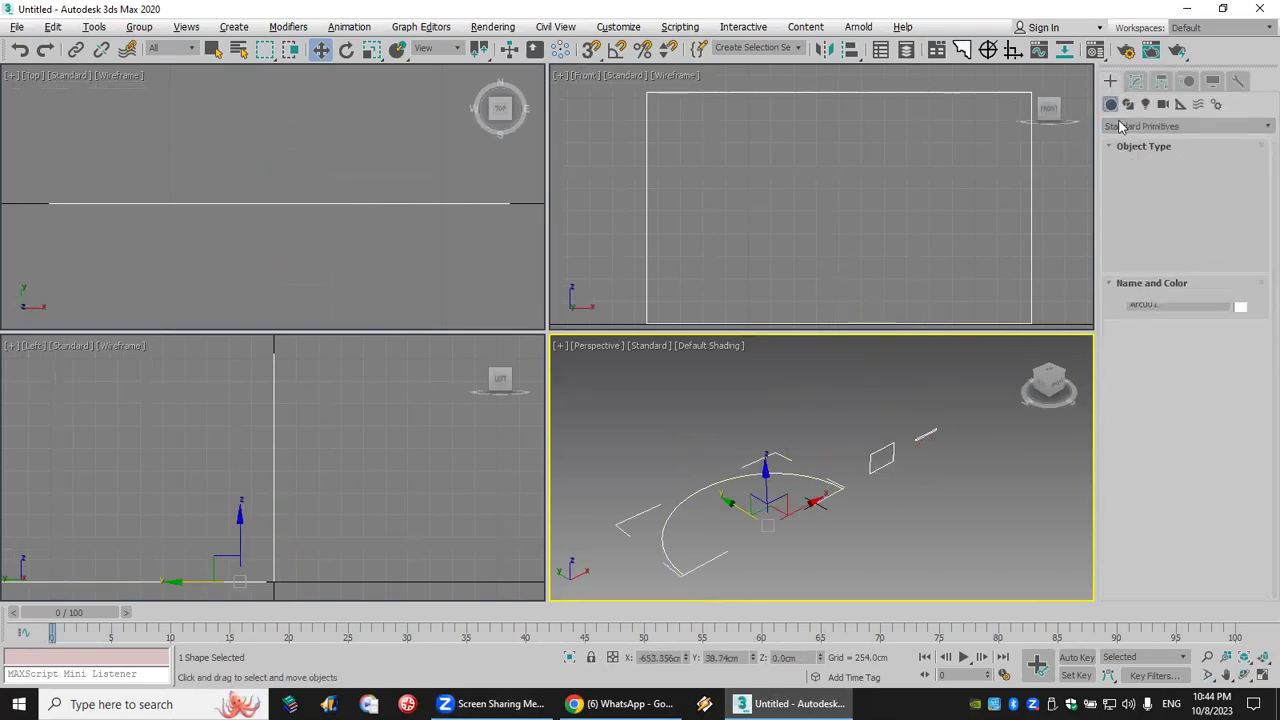
click(1140, 126)
click(1140, 171)
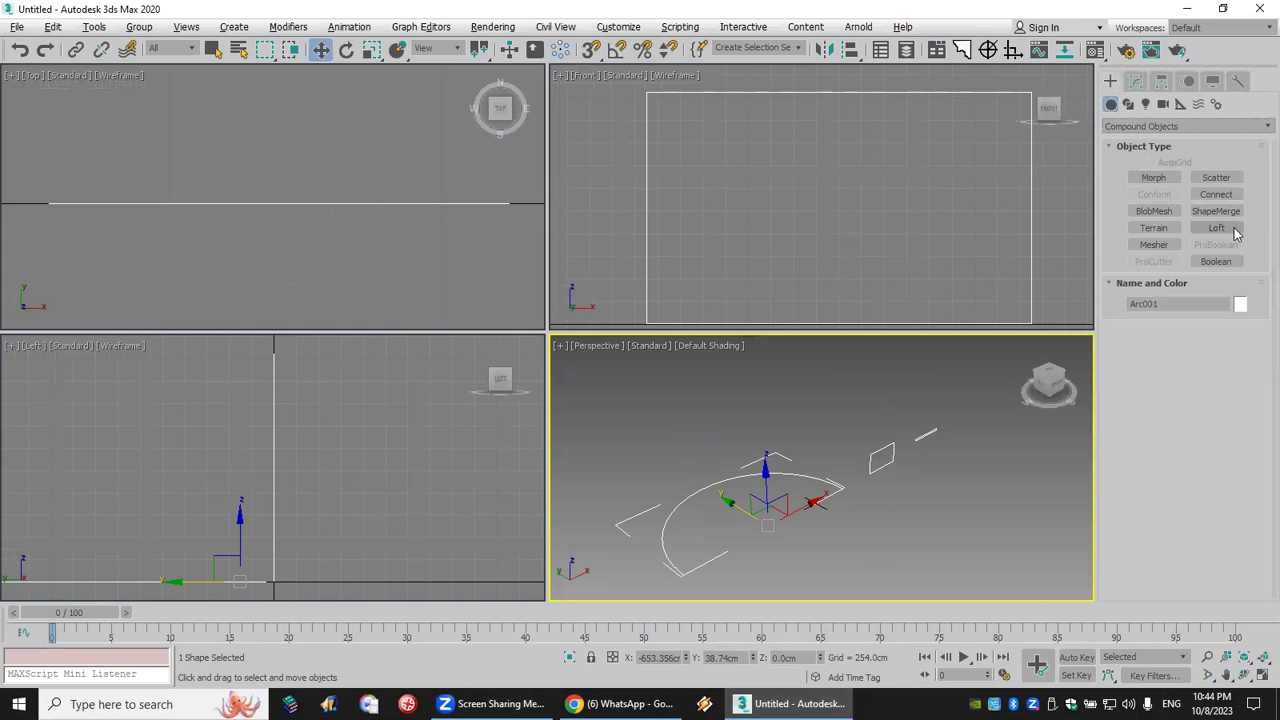
Step: Loft the thin rectangle along the selected arc as the section at path 0
click(1216, 228)
click(1210, 347)
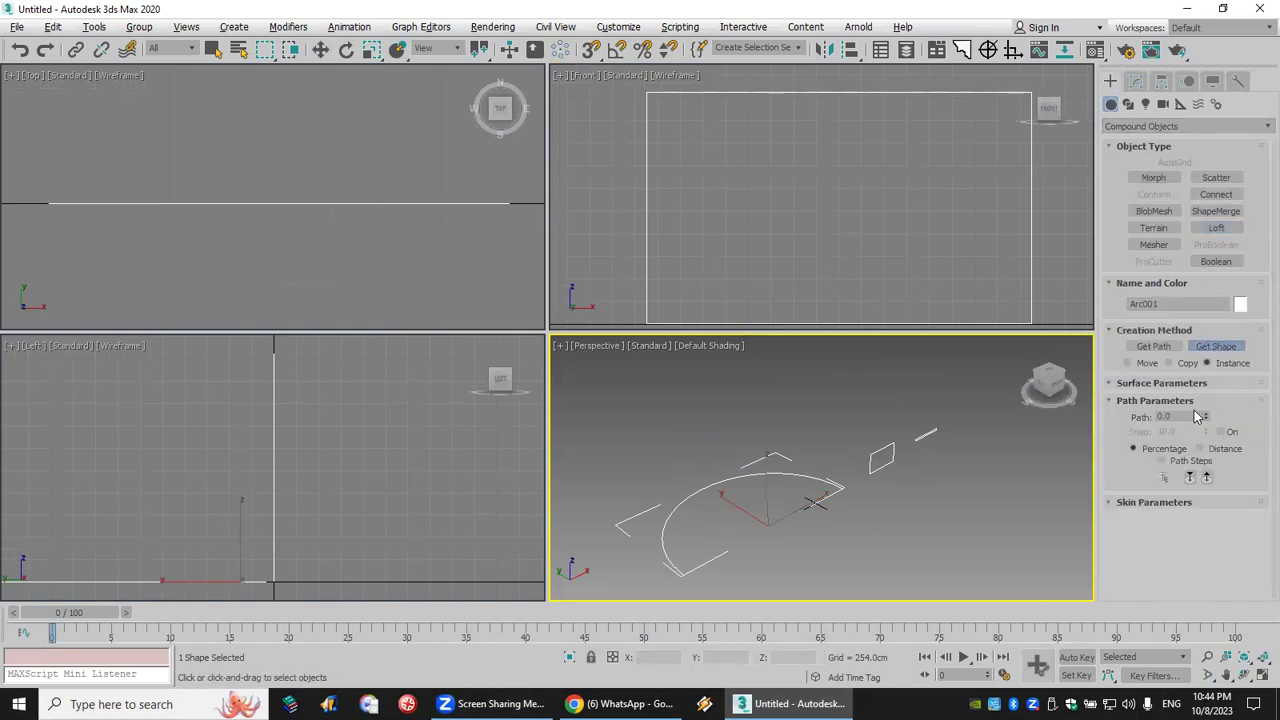
click(930, 430)
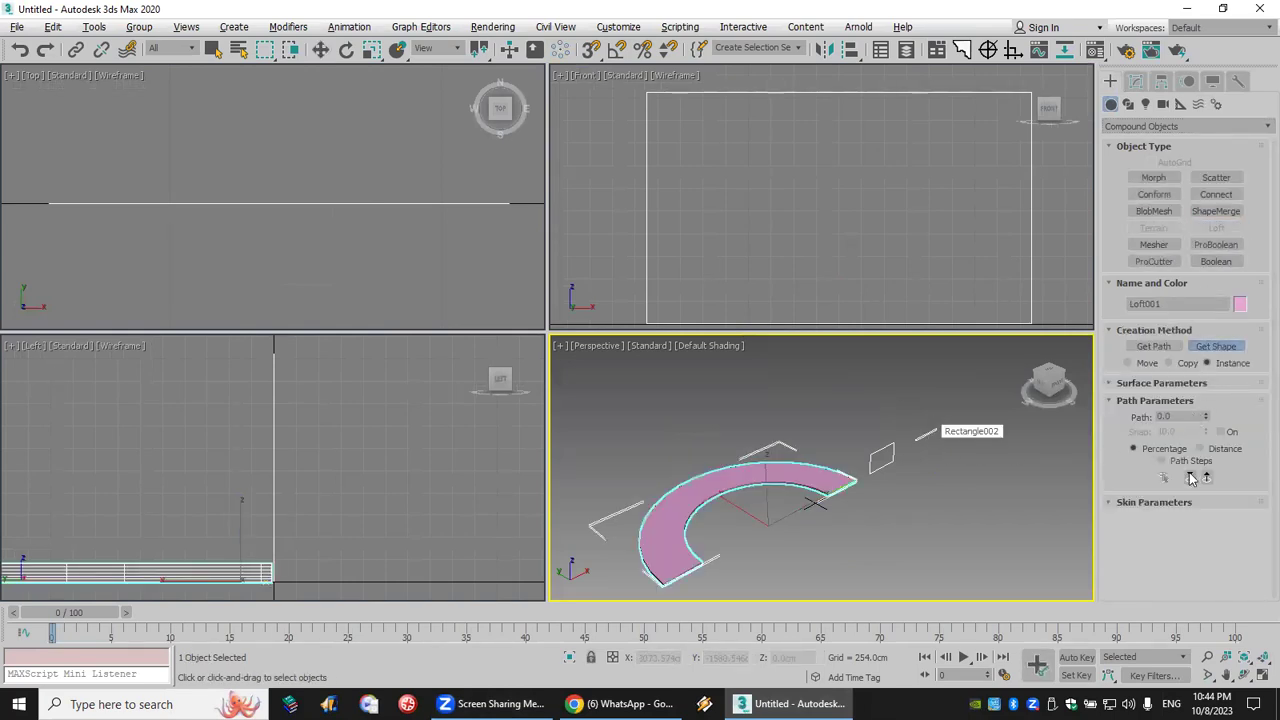
Step: Set the loft's path position to 50 percent and get the taller rectangle as the section there
double_click(1190, 416)
text(50)
key(Return)
click(1216, 346)
click(885, 445)
Step: Set the loft's path position to 100 percent, get the thin rectangle as the end section and inspect the ramp
double_click(1182, 417)
text(100)
key(Return)
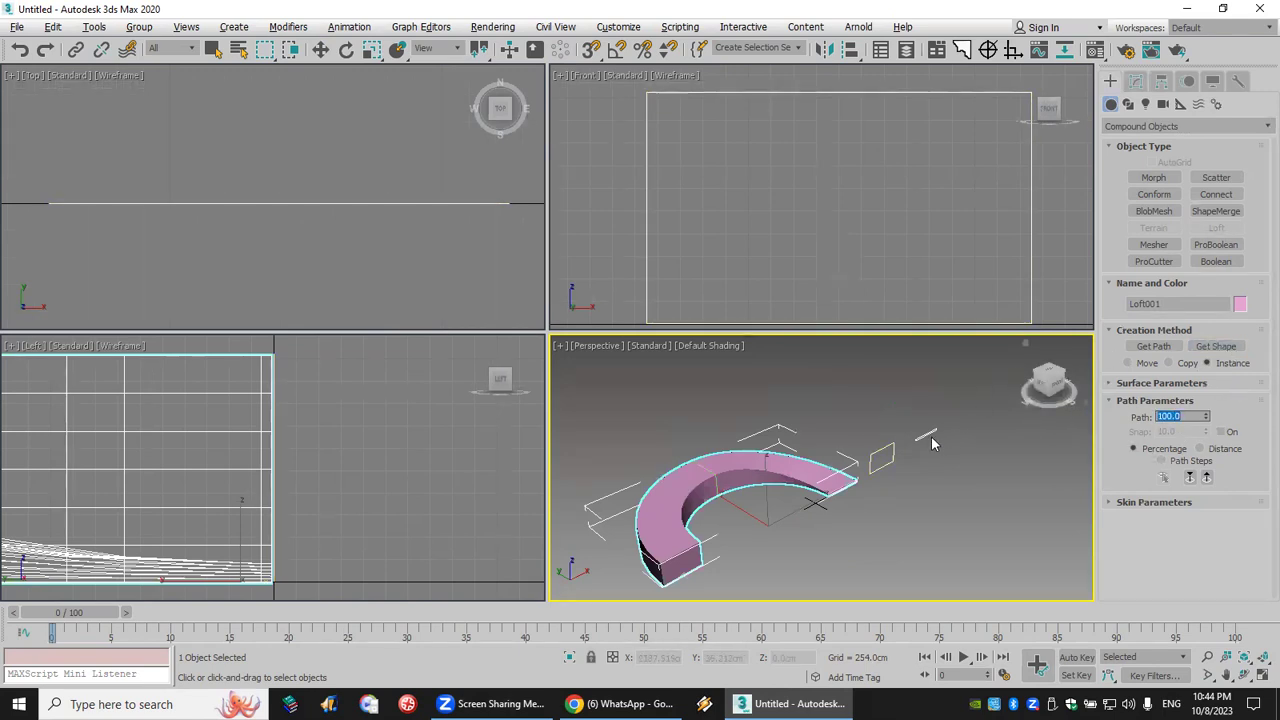
click(1216, 346)
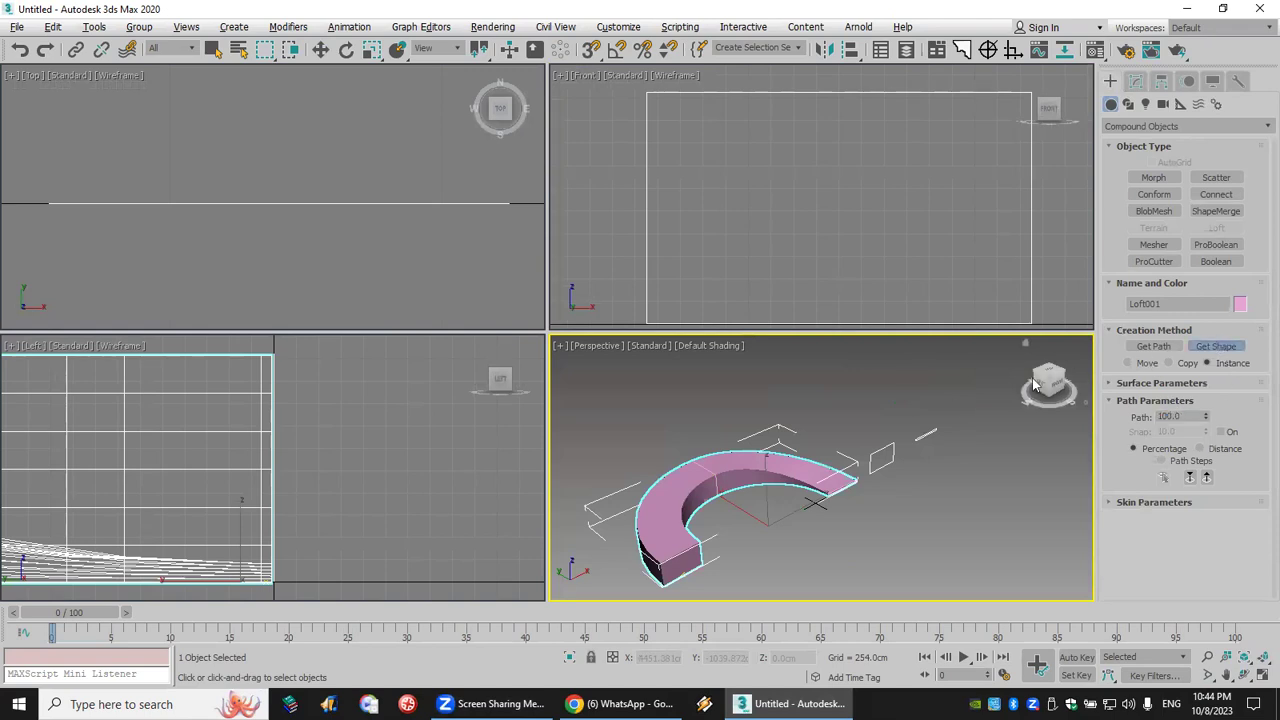
click(928, 434)
mouse_move(698, 517)
alt+middle_down()
mouse_move(754, 477)
mouse_move(685, 514)
alt+middle_up()
scroll(878, 502, up, 3)
scroll(886, 508, down, 3)
mouse_move(886, 514)
middle_down()
mouse_move(851, 508)
mouse_move(875, 494)
middle_up()
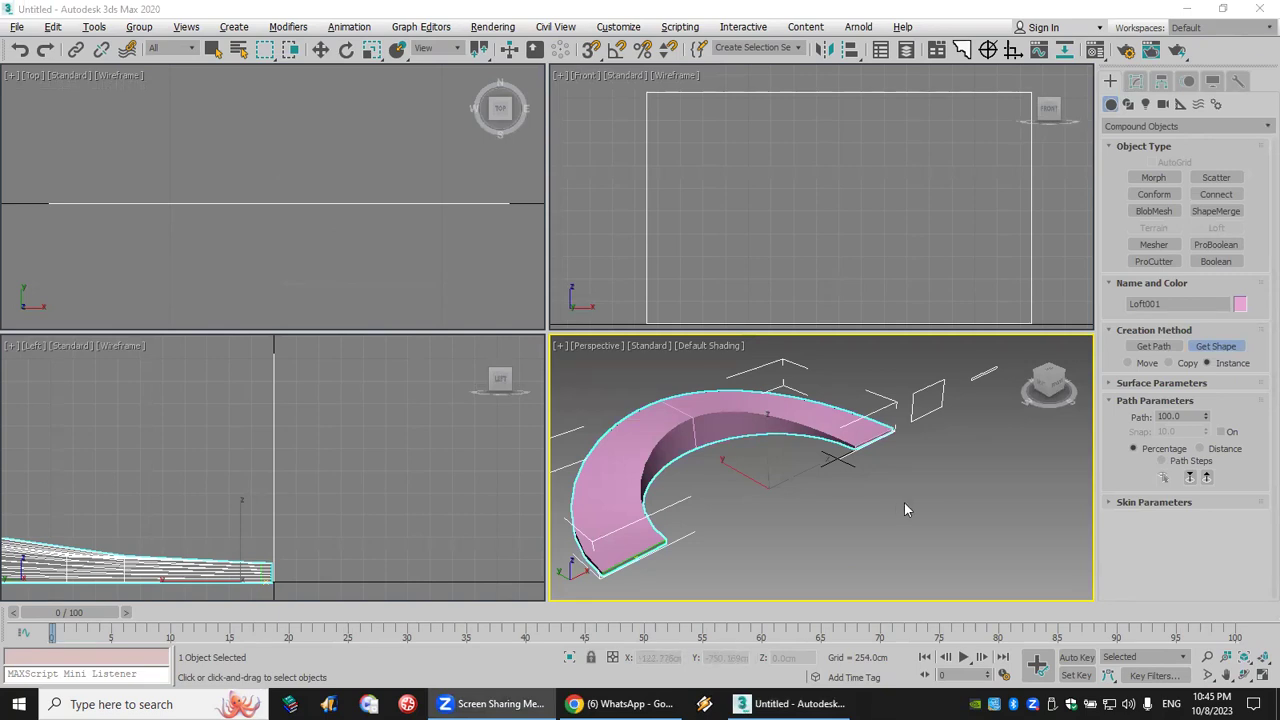
Step: Delete the current loft object, keeping the arc and the two rectangles
click(822, 422)
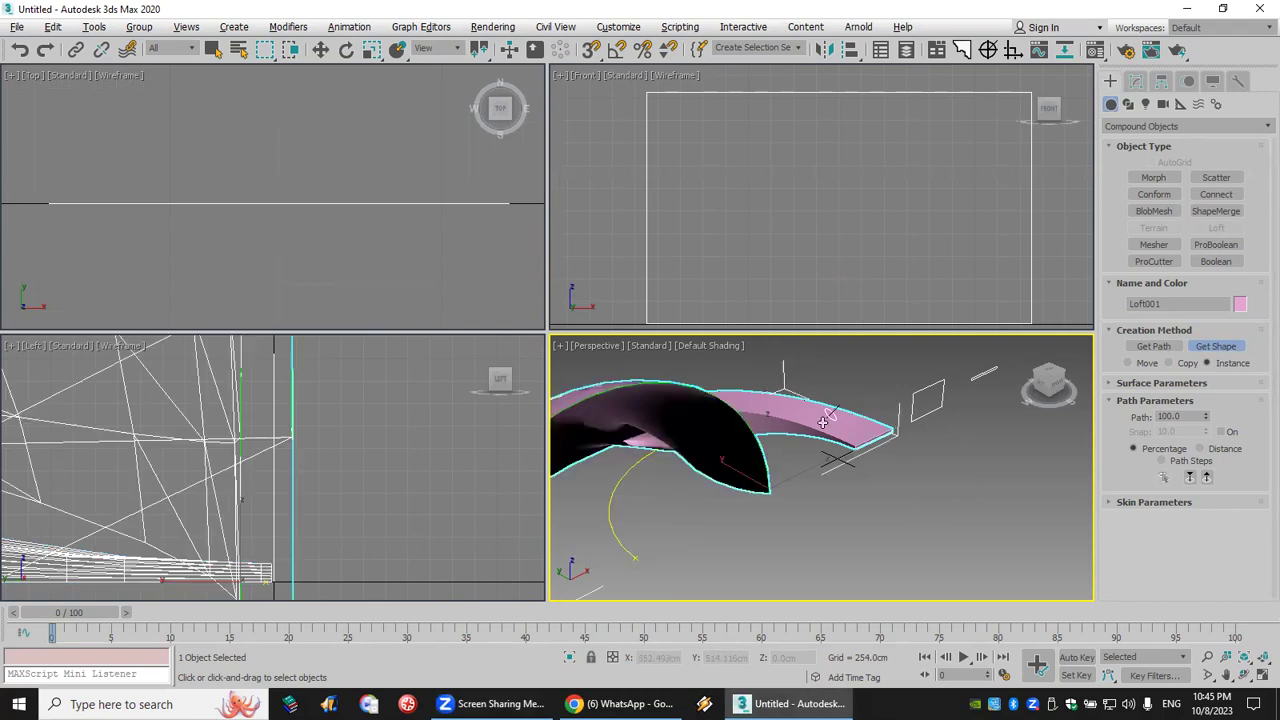
scroll(851, 501, down, 4)
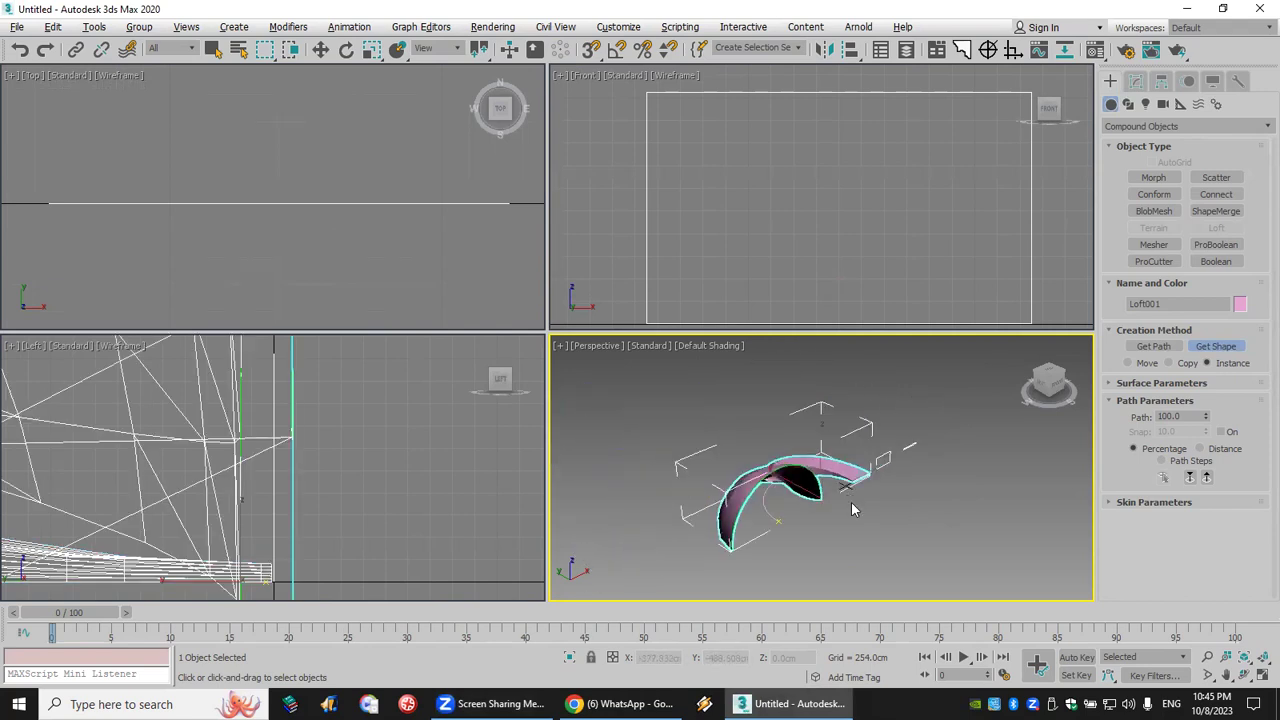
key(Delete)
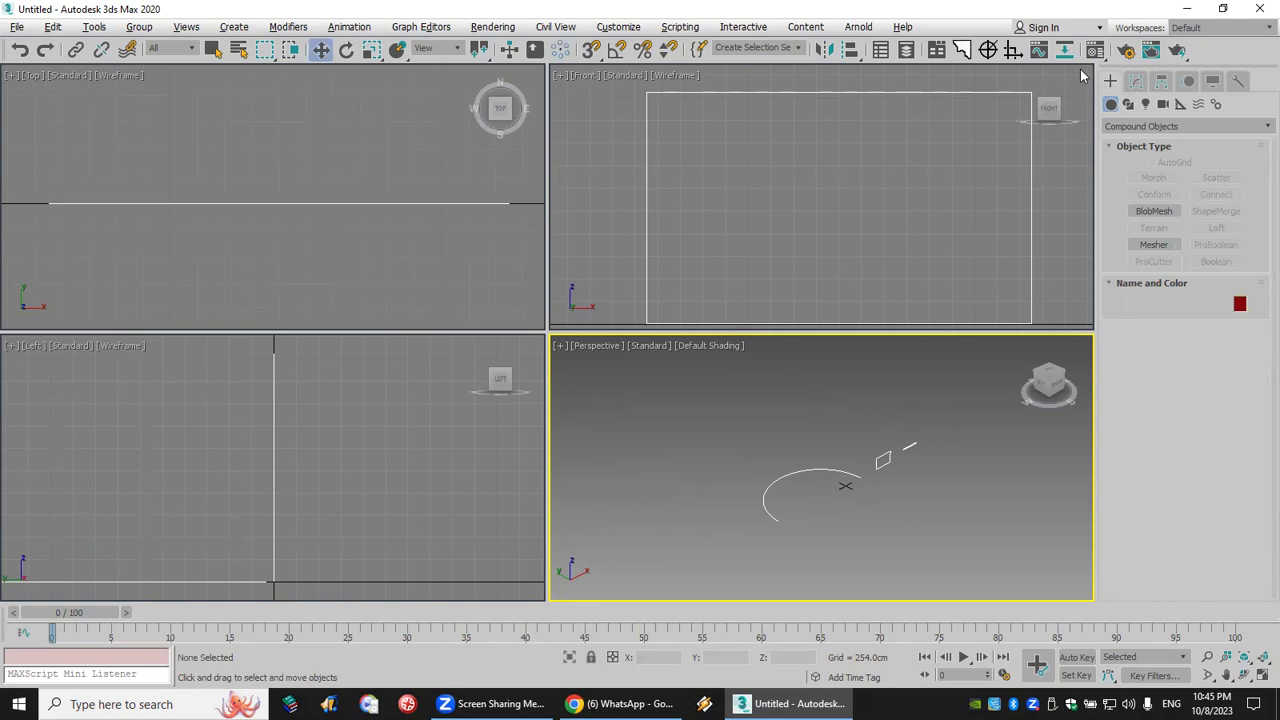
Step: Select the arc again and create a new Loft with the thin rectangle as its starting section
click(845, 470)
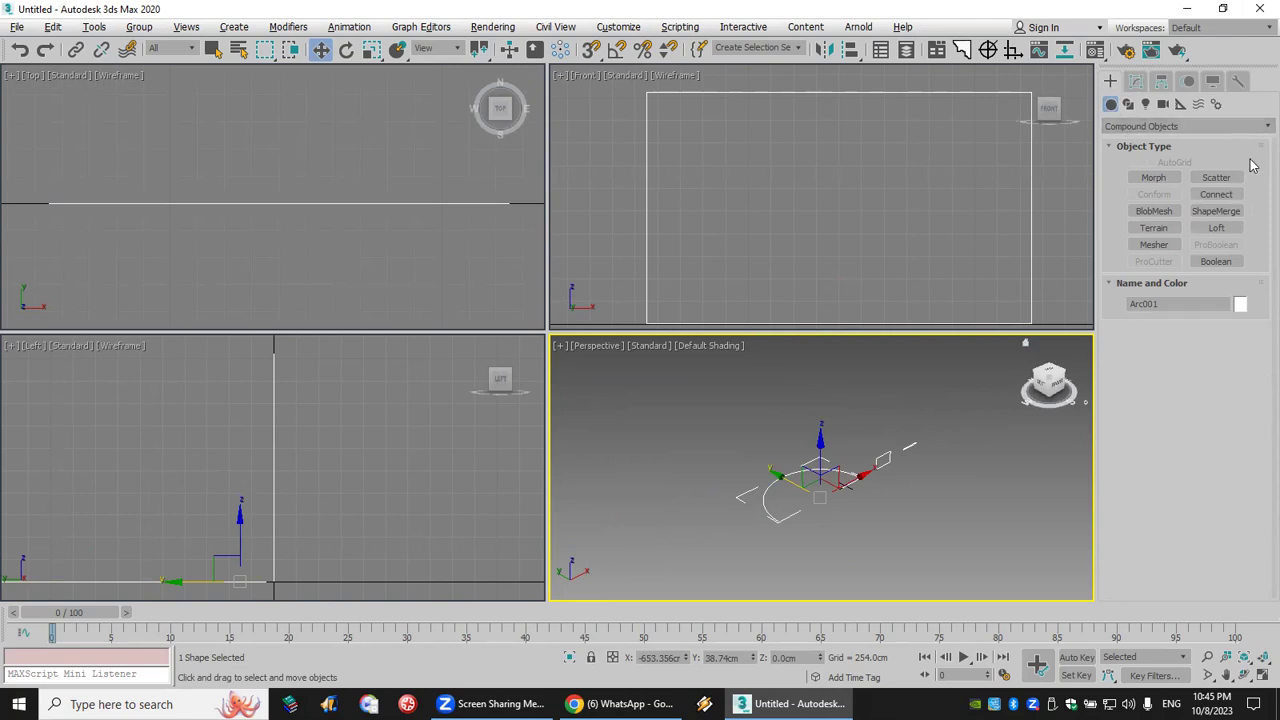
click(1230, 233)
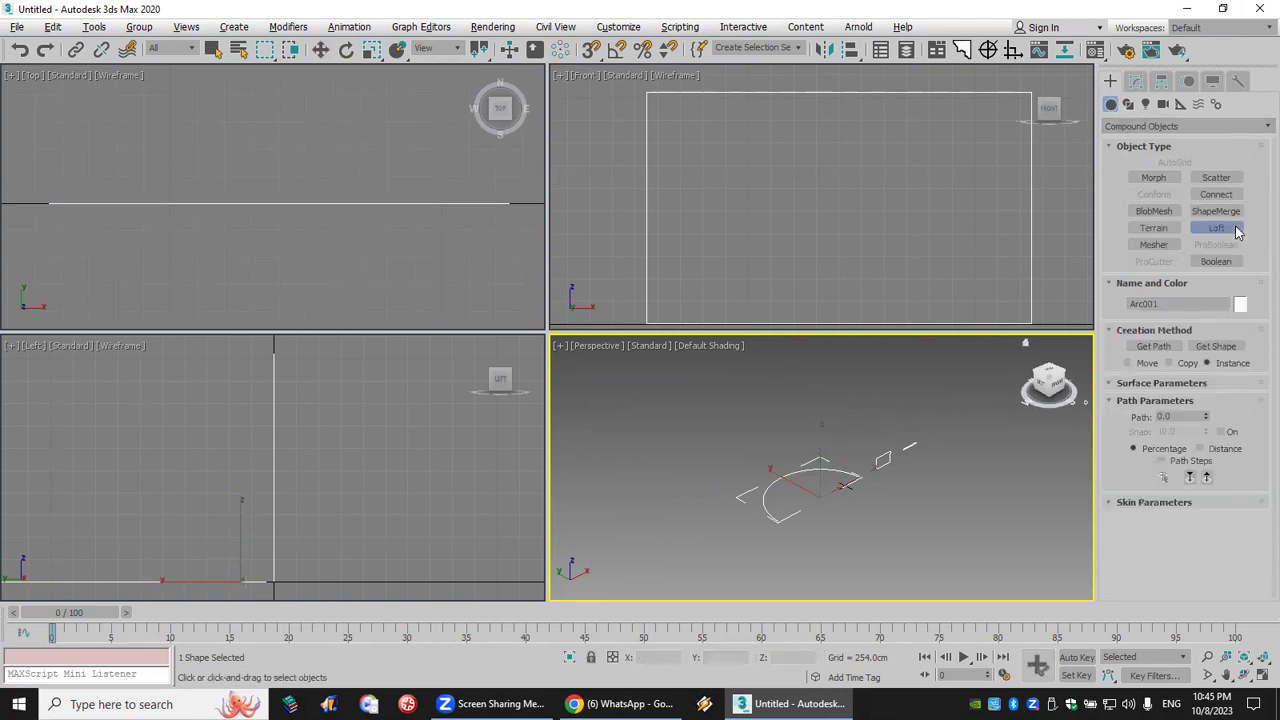
click(1216, 346)
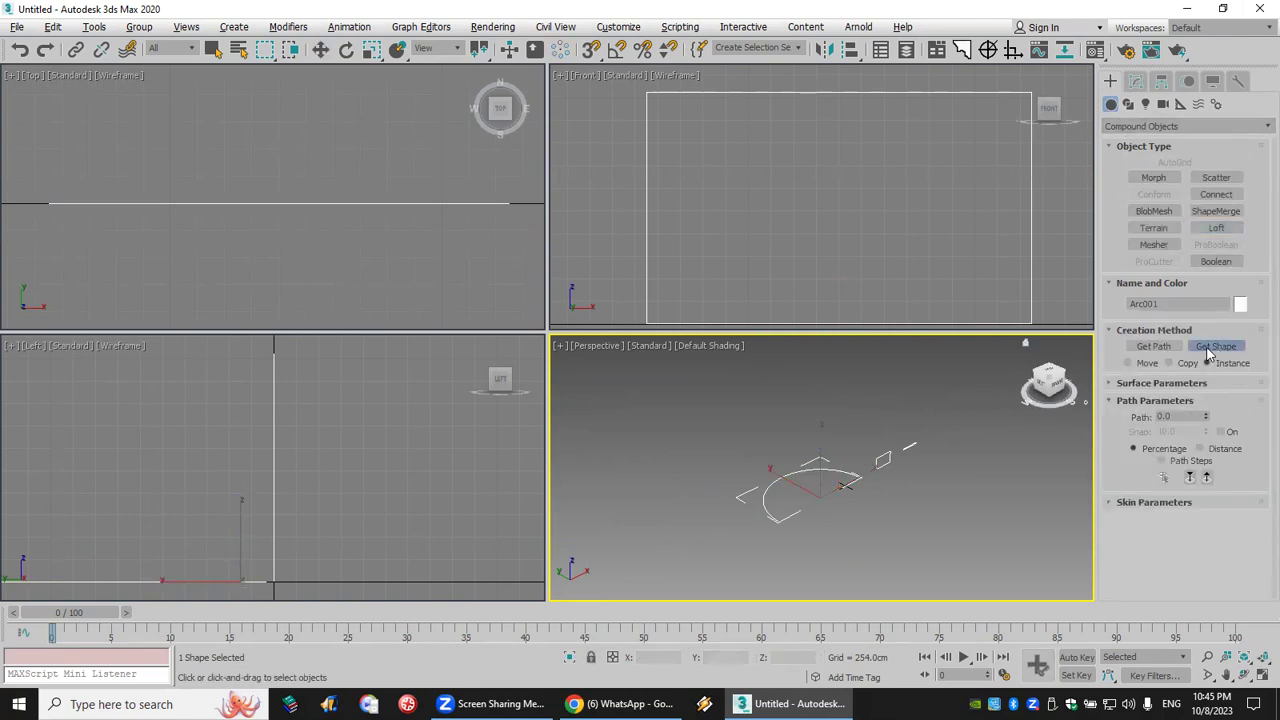
click(911, 446)
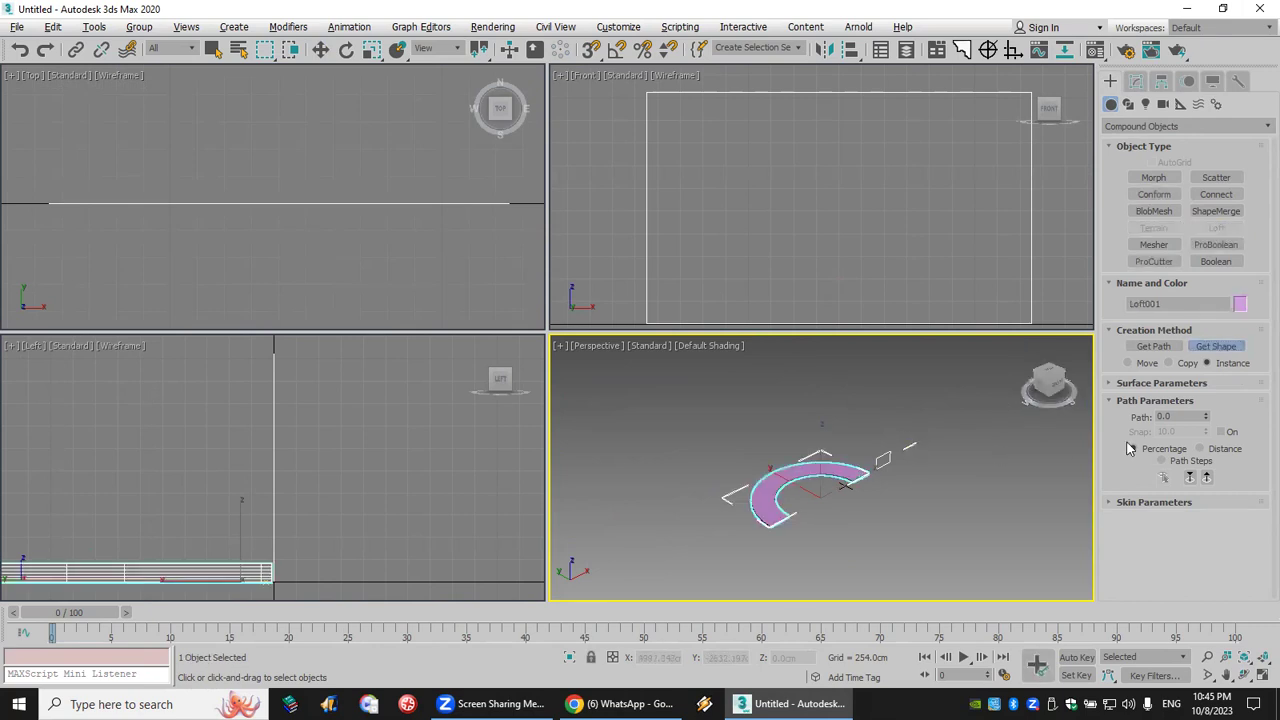
Step: Add the taller rectangle as the new loft's middle section at path 50 percent
click(1165, 417)
text(50)
key(Return)
click(1216, 346)
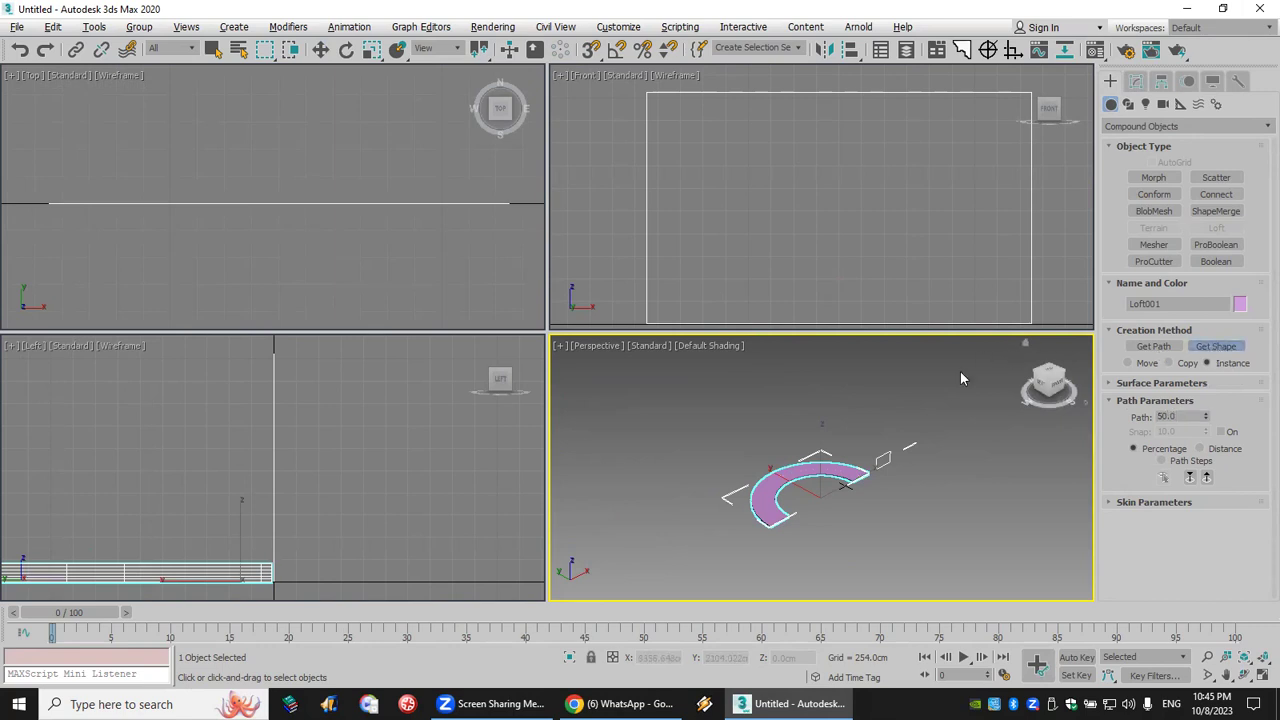
click(884, 458)
Step: Add the thin rectangle as the loft's end section at path 100 percent and end the Loft command
click(1158, 417)
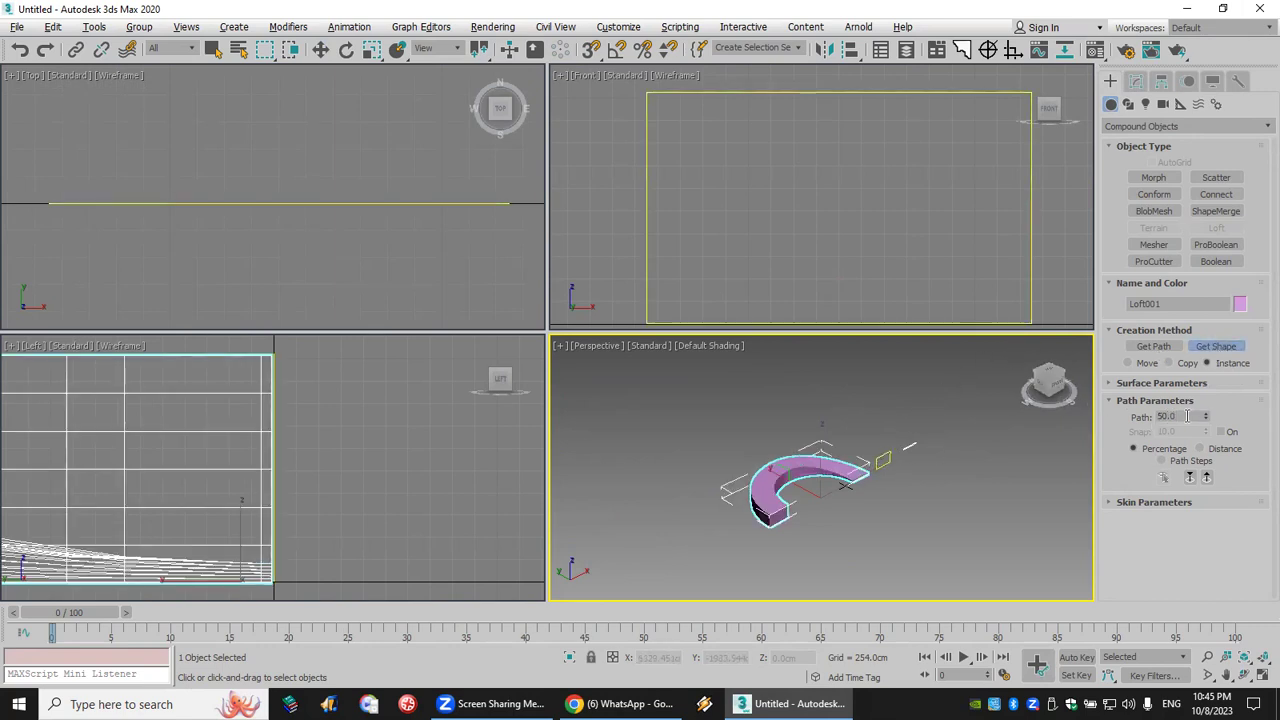
text(100)
key(Return)
click(1229, 345)
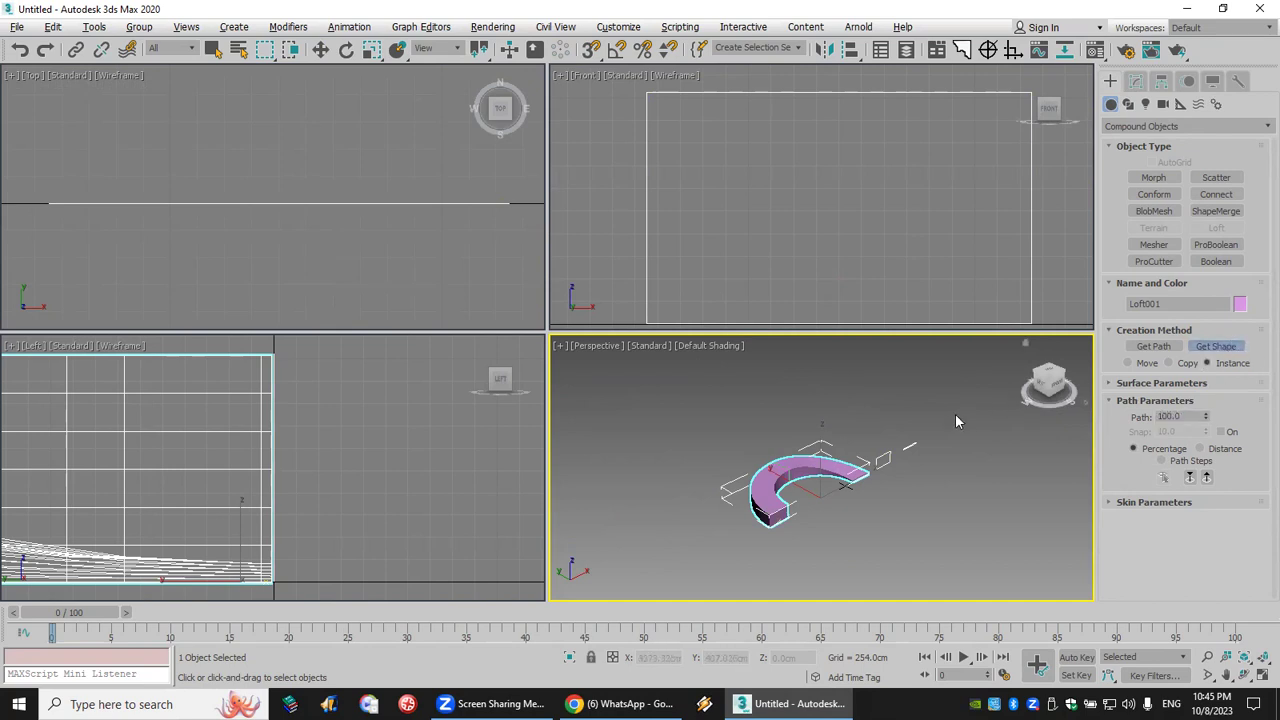
click(910, 442)
scroll(809, 500, up, 2)
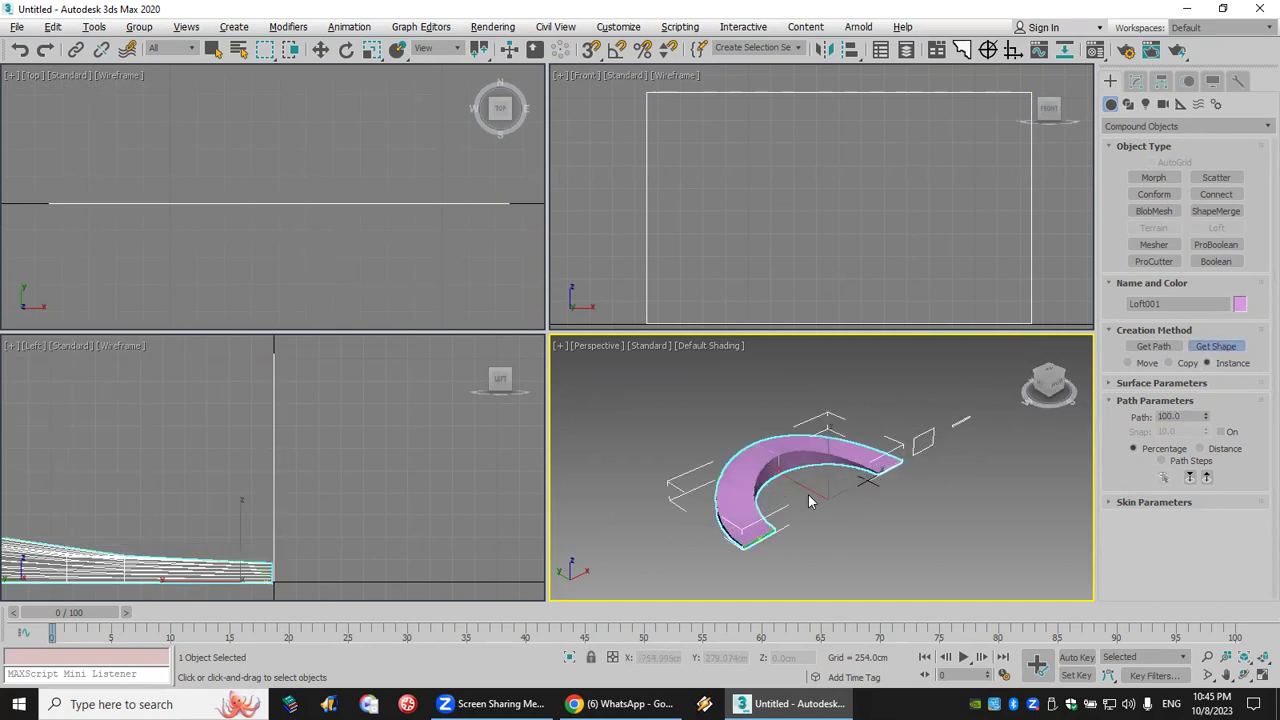
middle_drag(809, 500, 792, 494)
scroll(792, 494, up, 3)
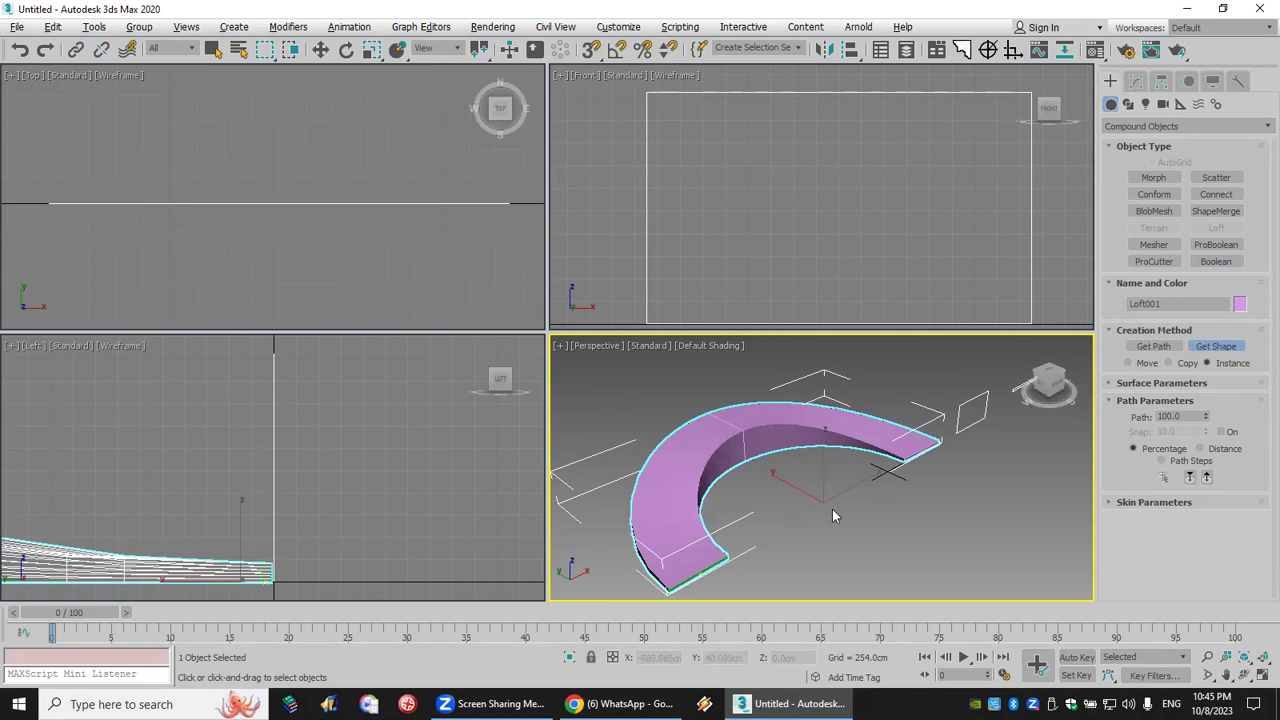
key(w)
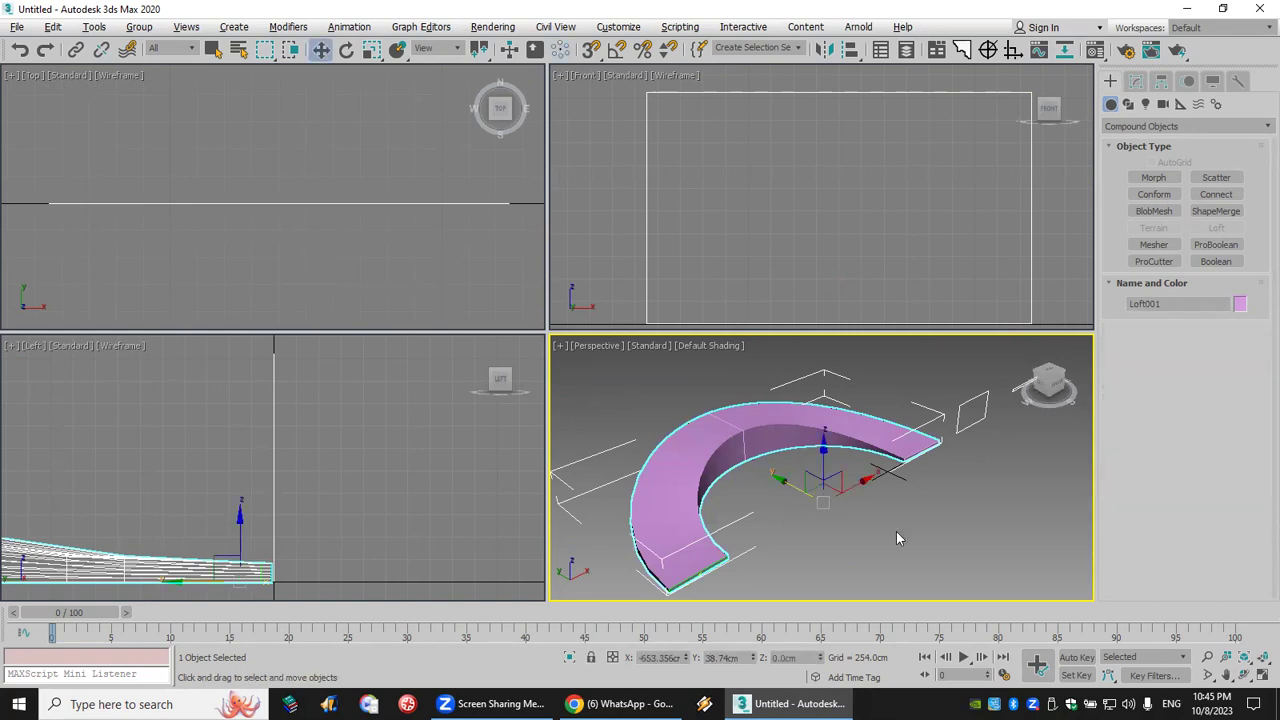